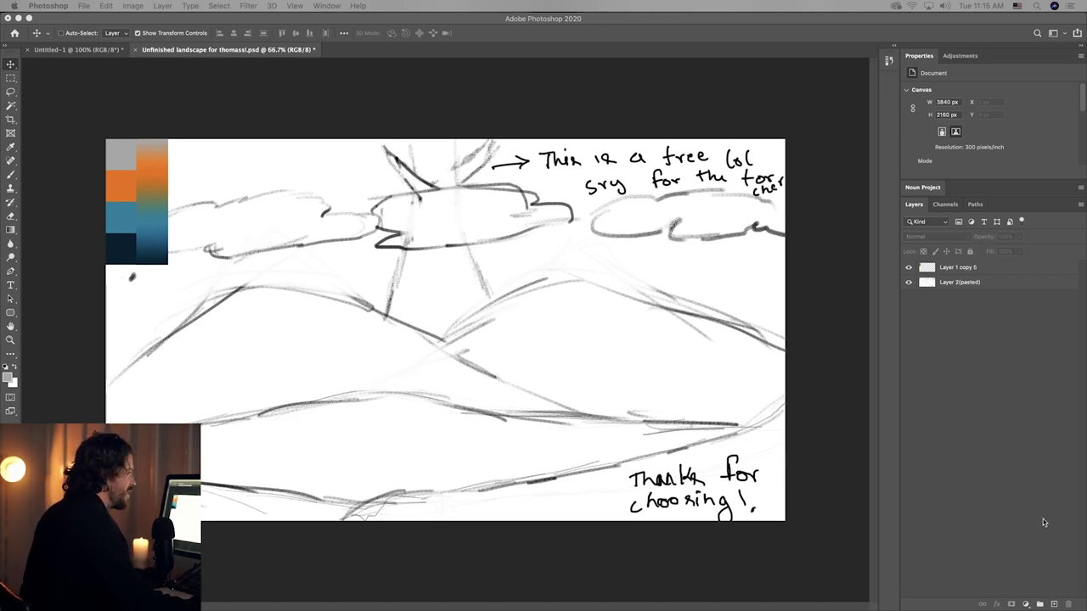
- Move the Layer 2(pasted) sketch layer above the colour palette layer and set its blend mode to Multiply
{"action": "left_click", "coordinate": [10, 92]}
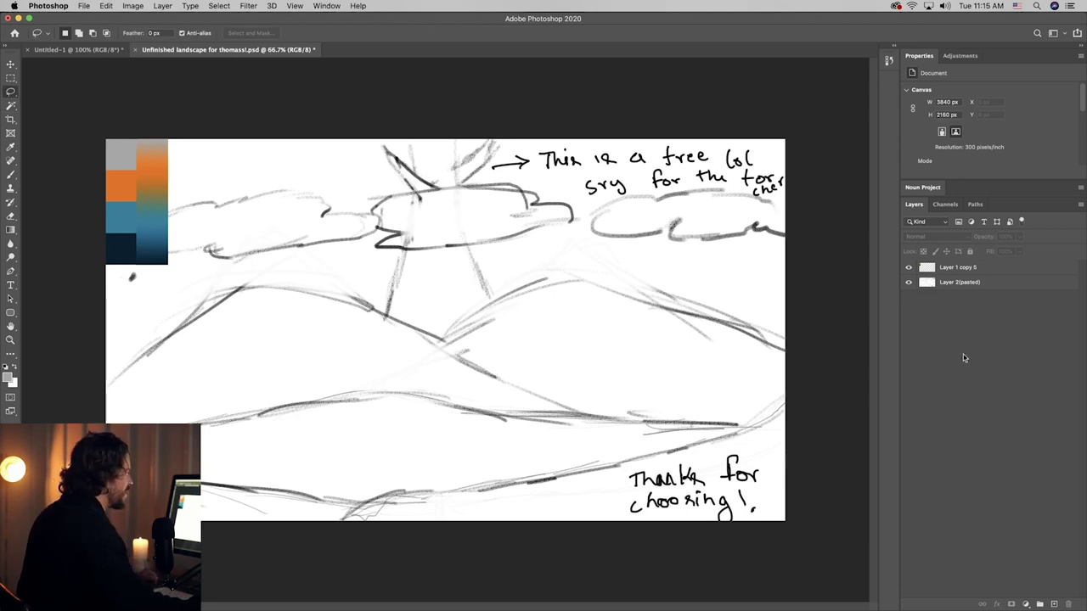
{"action": "left_click", "coordinate": [977, 268]}
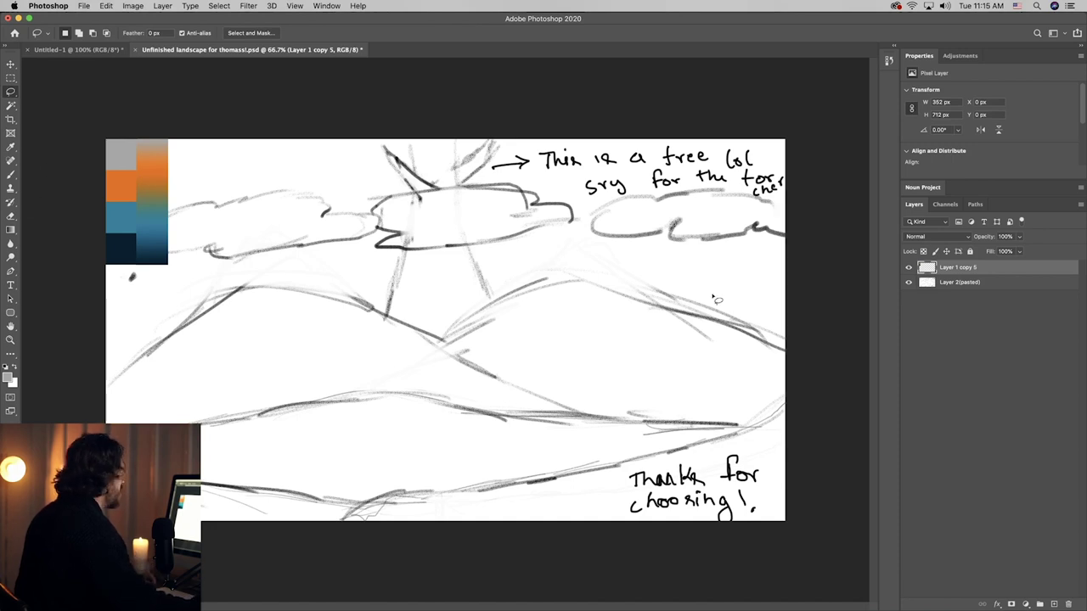
{"action": "left_click", "coordinate": [924, 285]}
{"action": "left_click_drag", "start_coordinate": [968, 292], "coordinate": [957, 269]}
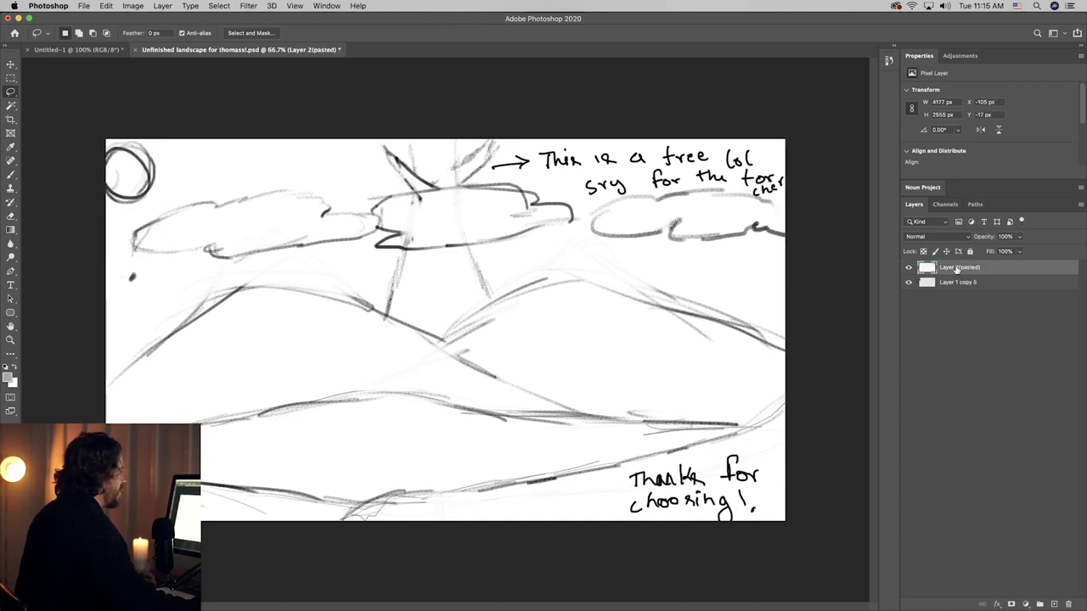
{"action": "left_click", "coordinate": [954, 240]}
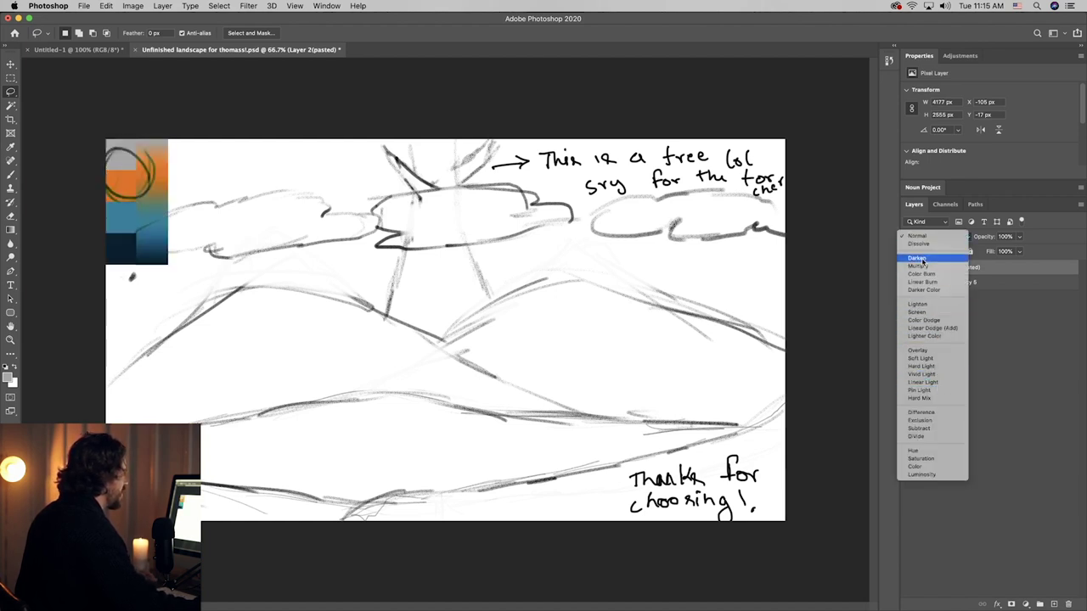
{"action": "left_click", "coordinate": [923, 269]}
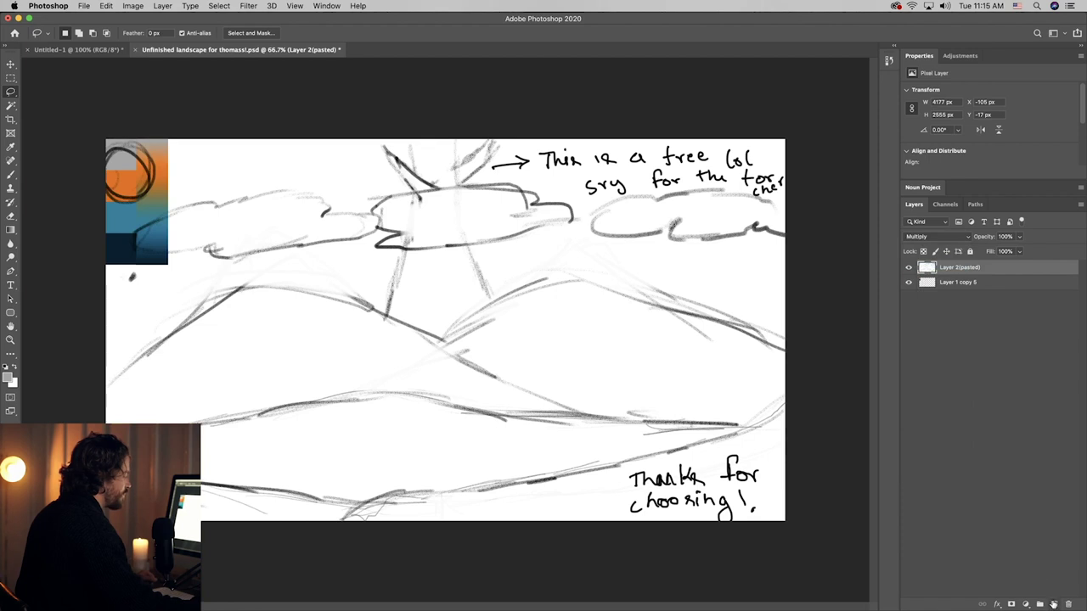
- Add a new layer directly beneath the sketch and fill it with the gray sampled from the colour palette
{"action": "left_click", "coordinate": [1053, 604]}
{"action": "left_click_drag", "start_coordinate": [958, 270], "coordinate": [958, 290]}
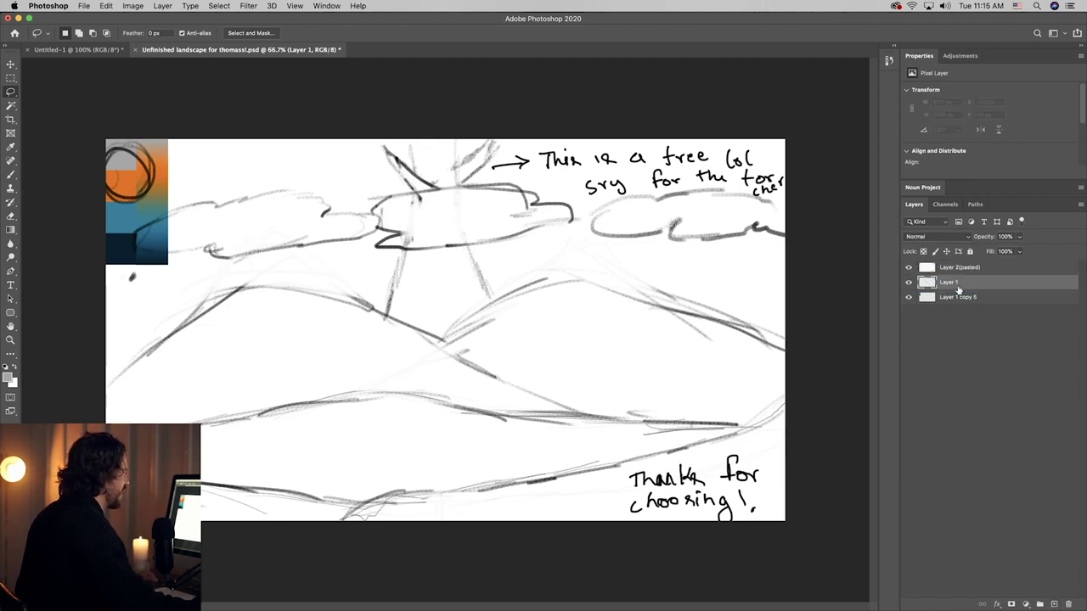
{"action": "left_click", "coordinate": [11, 234]}
{"action": "right_click", "coordinate": [11, 231]}
{"action": "left_click", "coordinate": [51, 236]}
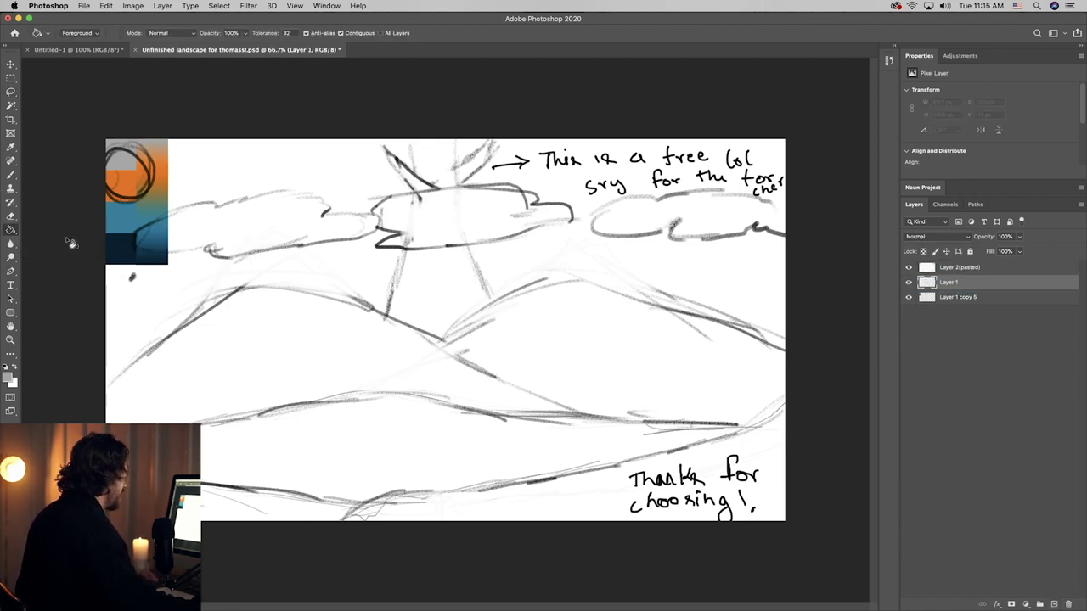
{"action": "key", "text": "i"}
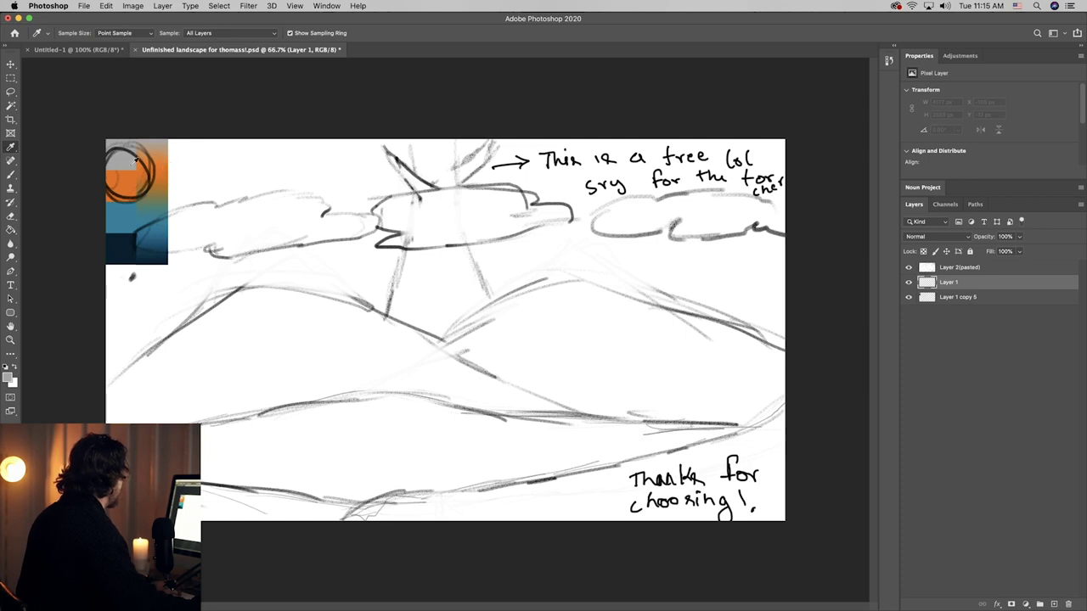
{"action": "key", "text": "g"}
{"action": "left_click", "coordinate": [285, 164]}
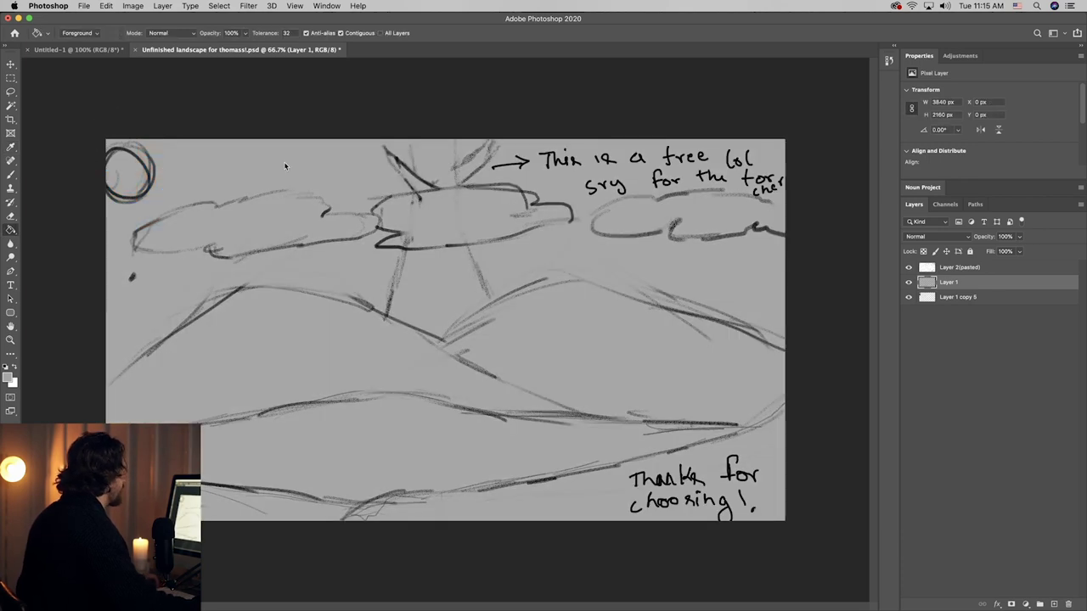
- Move the colour palette layer above the sketch and lock it, and add a new layer above the gray background
{"action": "left_click", "coordinate": [952, 297]}
{"action": "left_click_drag", "start_coordinate": [953, 297], "coordinate": [953, 265]}
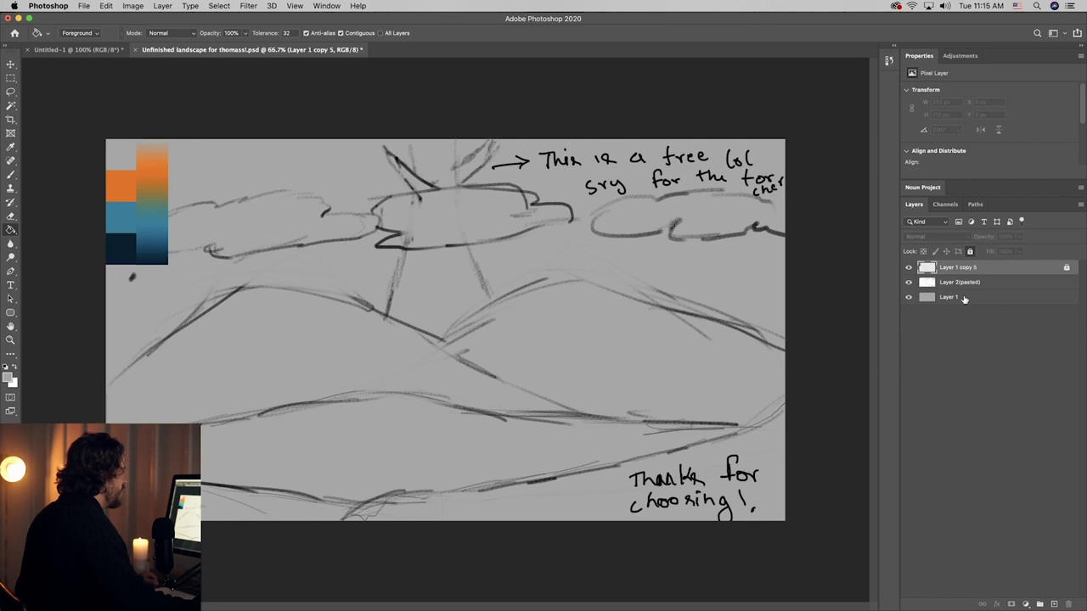
{"action": "left_click", "coordinate": [964, 298]}
{"action": "left_click", "coordinate": [1053, 604]}
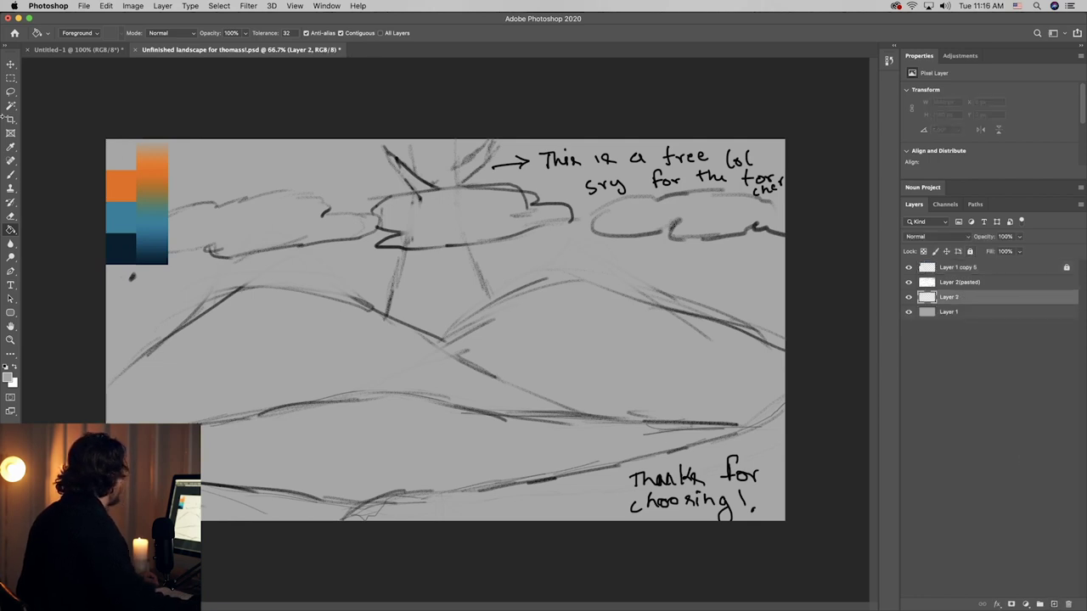
- Lasso the left hill along its sketched ridge, extending the selection down to the canvas's lower edge
{"action": "left_click", "coordinate": [12, 90]}
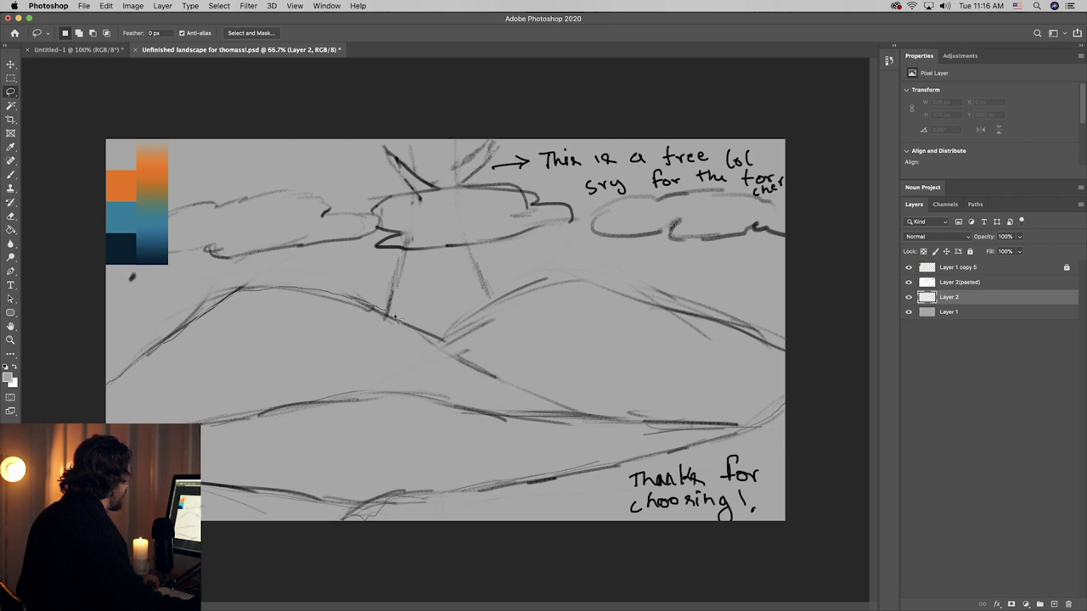
{"action": "left_click_drag", "start_coordinate": [394, 317], "coordinate": [438, 337]}
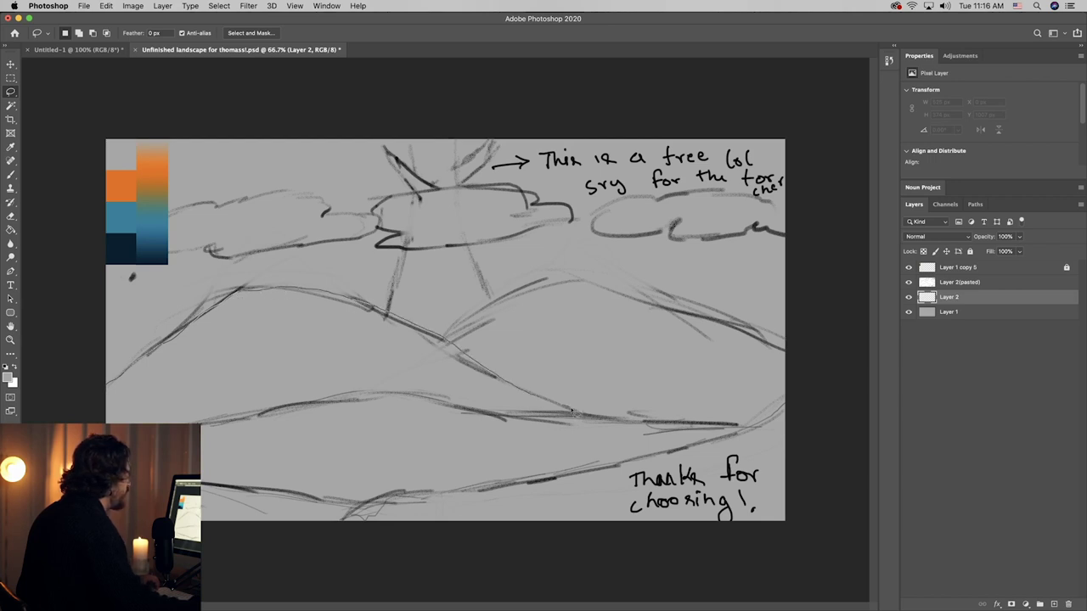
{"action": "mouse_move", "coordinate": [573, 412]}
{"action": "left_mouse_down"}
{"action": "mouse_move", "coordinate": [847, 532]}
{"action": "mouse_move", "coordinate": [93, 476]}
{"action": "left_mouse_up"}
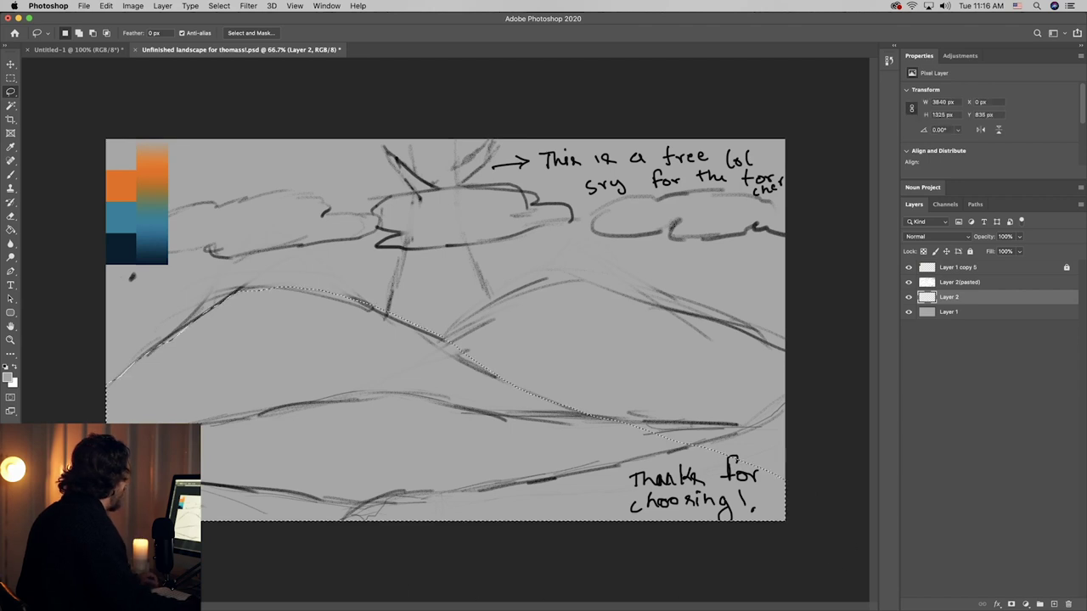
- Fill the selected left hill with the saturated orange sampled from the palette gradient, and deselect
{"action": "left_click", "coordinate": [11, 231]}
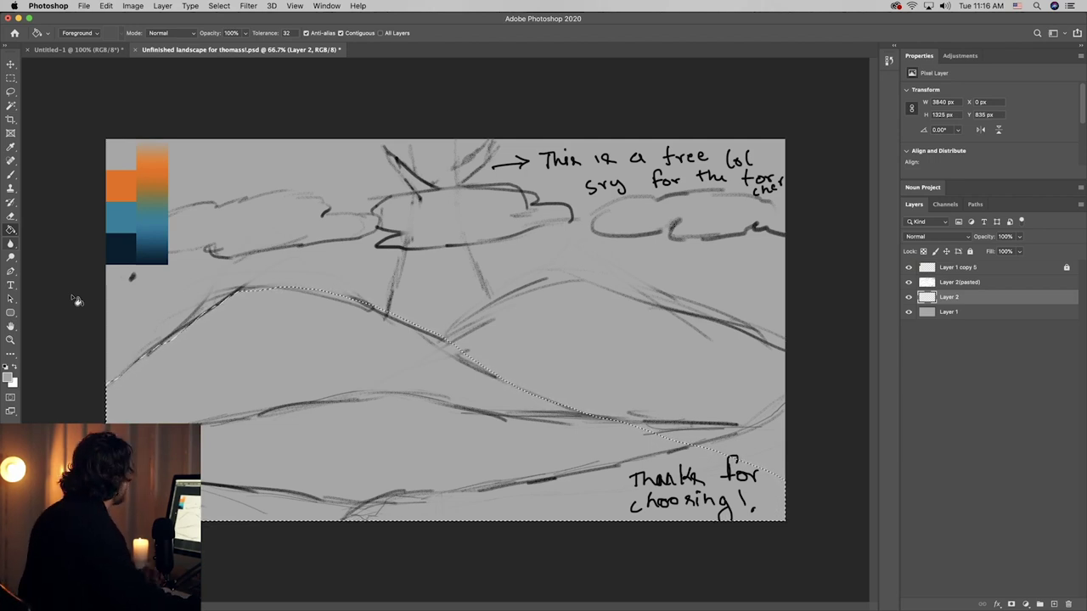
{"action": "key", "text": "i"}
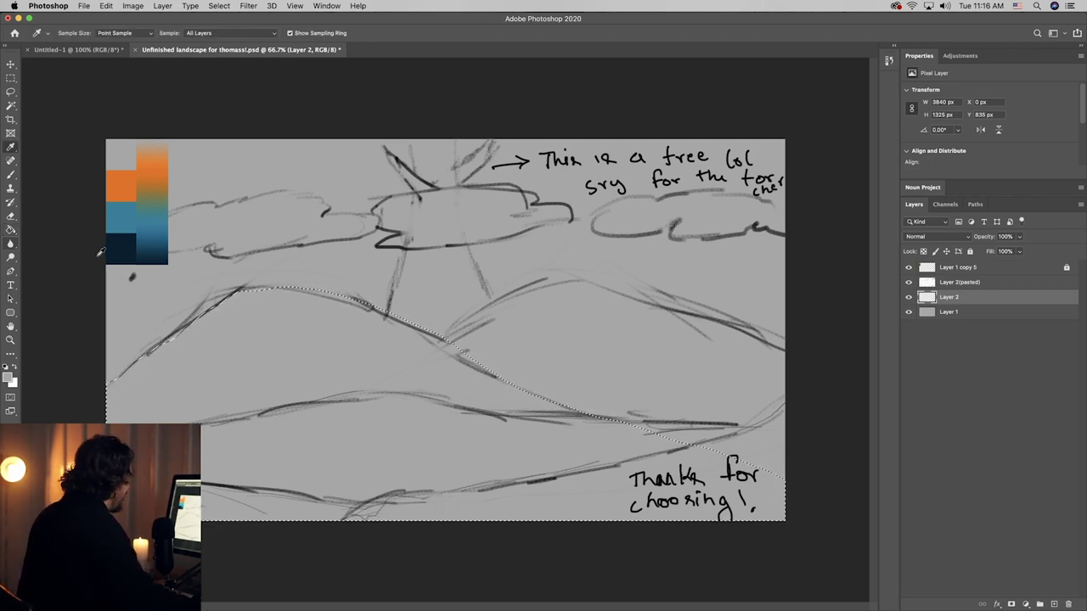
{"action": "mouse_move", "coordinate": [157, 202]}
{"action": "left_mouse_down"}
{"action": "mouse_move", "coordinate": [170, 170]}
{"action": "mouse_move", "coordinate": [162, 174]}
{"action": "mouse_move", "coordinate": [159, 159]}
{"action": "mouse_move", "coordinate": [157, 169]}
{"action": "left_mouse_up"}
{"action": "key", "text": "g"}
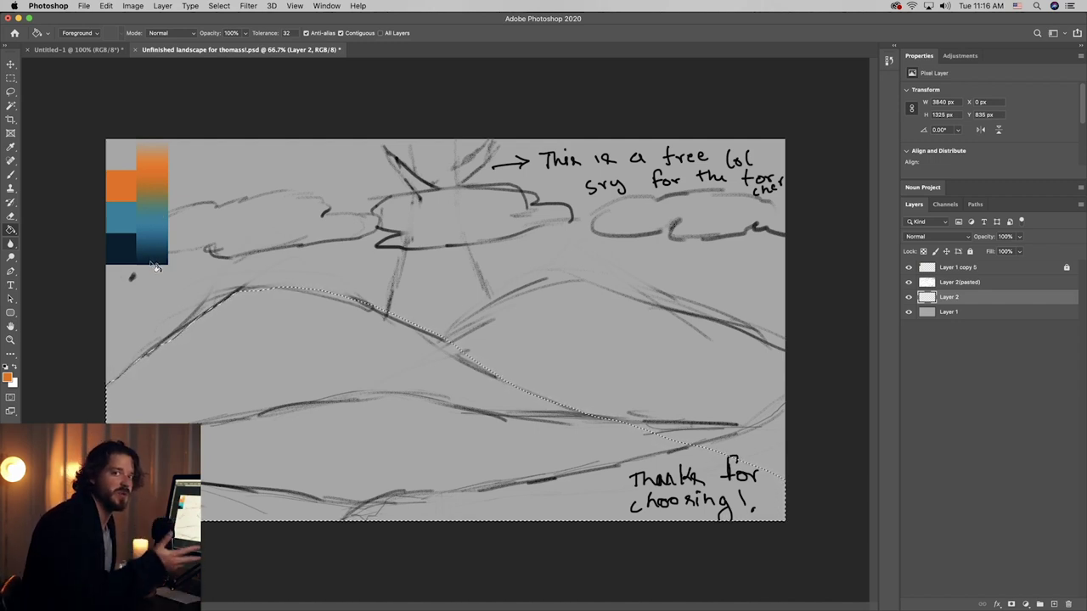
{"action": "left_click", "coordinate": [270, 318]}
{"action": "key", "text": "super+d"}
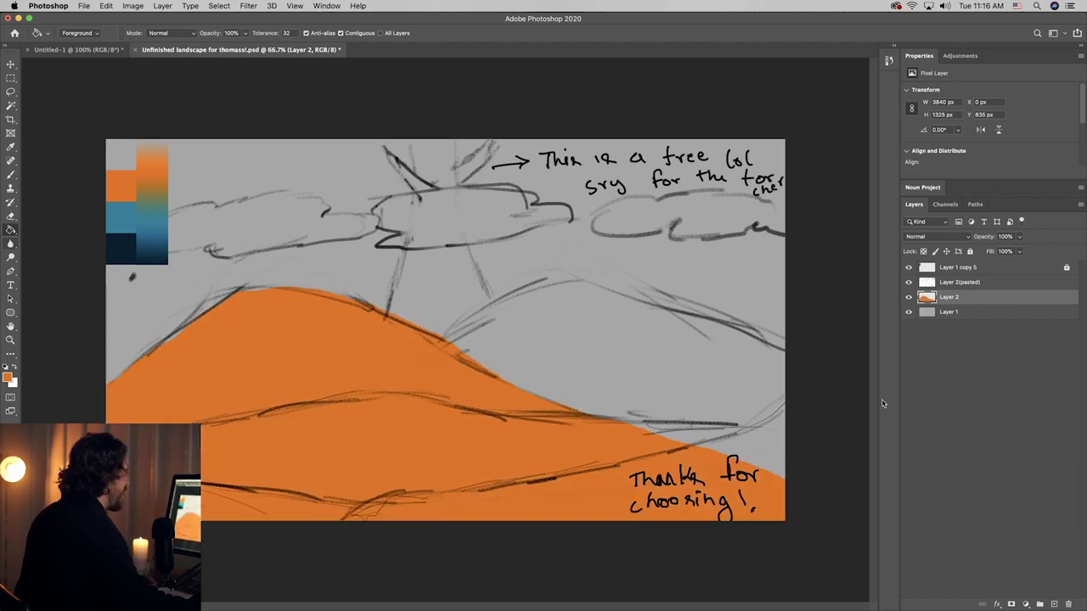
- Add a new layer beneath the orange hill's layer and lasso the right hill along its sketched outline
{"action": "left_click", "coordinate": [948, 313]}
{"action": "left_click", "coordinate": [1054, 604]}
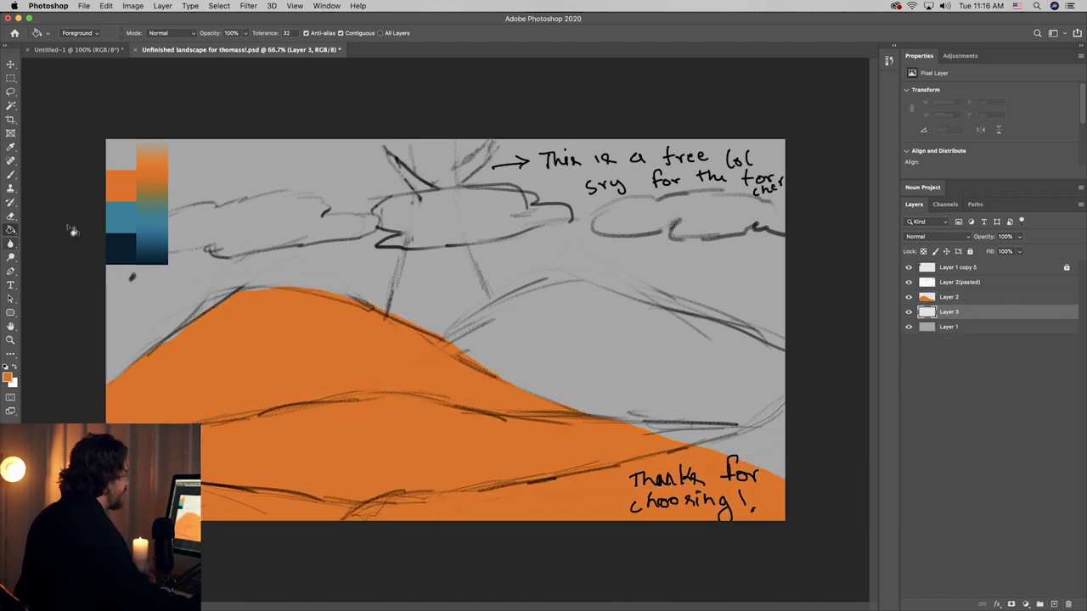
{"action": "left_click", "coordinate": [10, 91]}
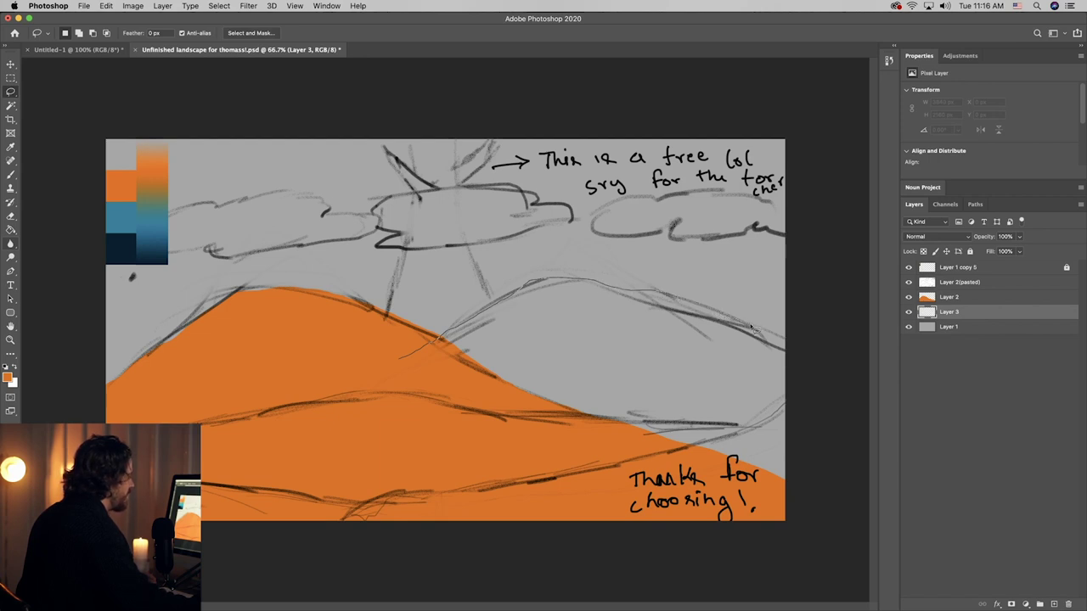
{"action": "left_click_drag", "start_coordinate": [801, 352], "coordinate": [484, 596]}
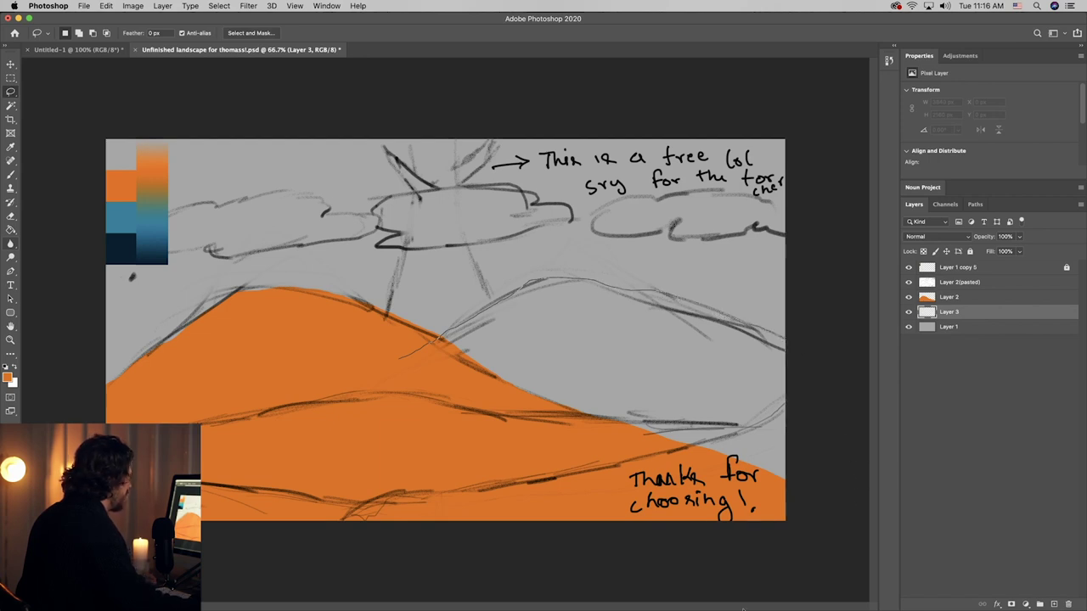
- Fill the selected right hill with the muted pale orange sampled from the upper palette gradient, and deselect
{"action": "left_click", "coordinate": [12, 231]}
{"action": "key", "text": "i"}
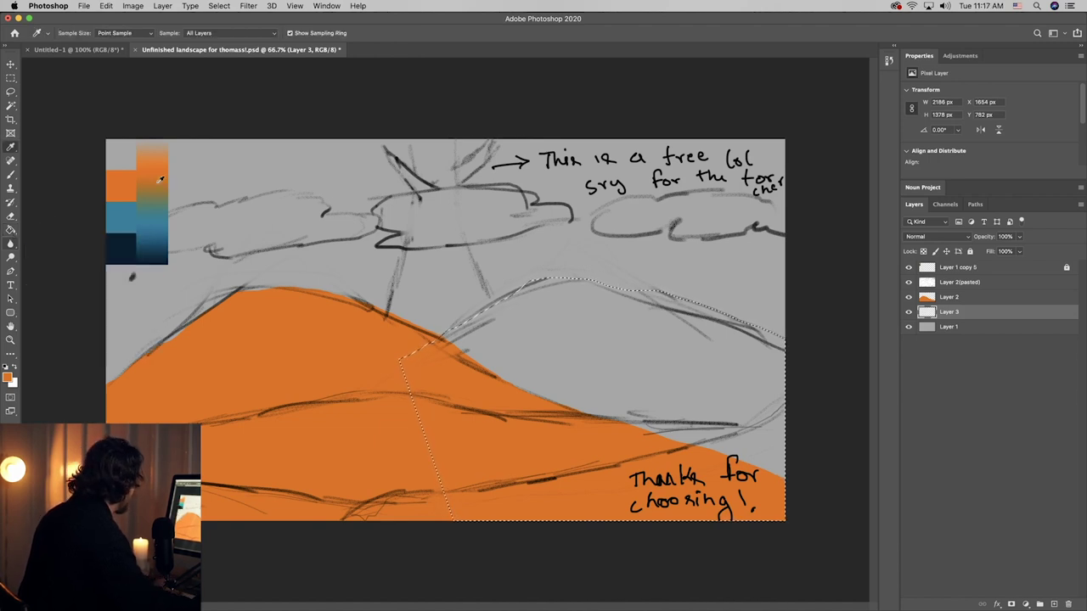
{"action": "left_click", "coordinate": [159, 147]}
{"action": "key", "text": "g"}
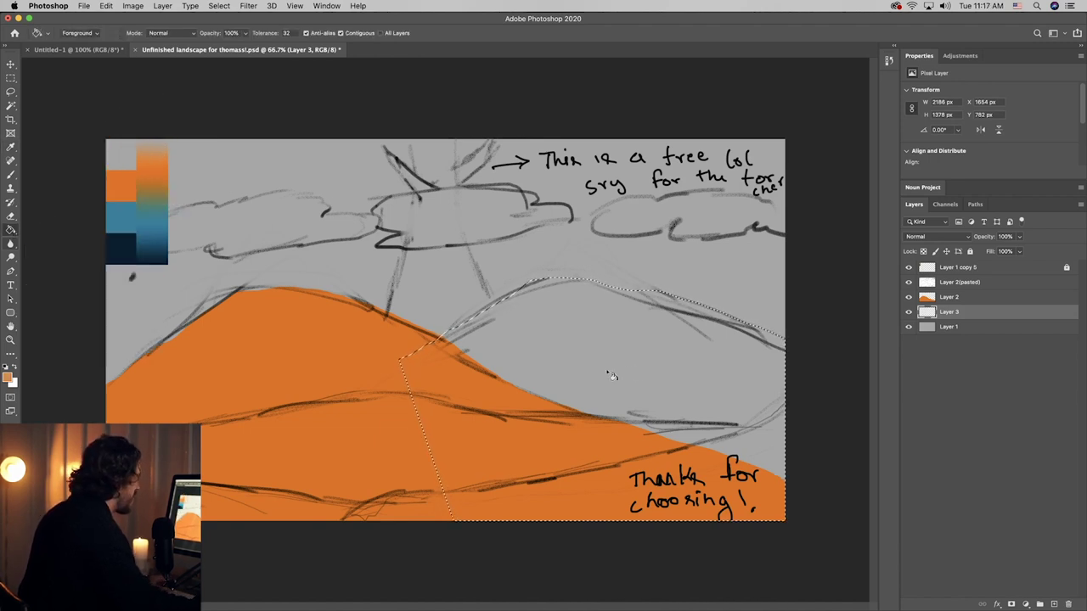
{"action": "left_click", "coordinate": [630, 365]}
{"action": "key", "text": "ctrl+d"}
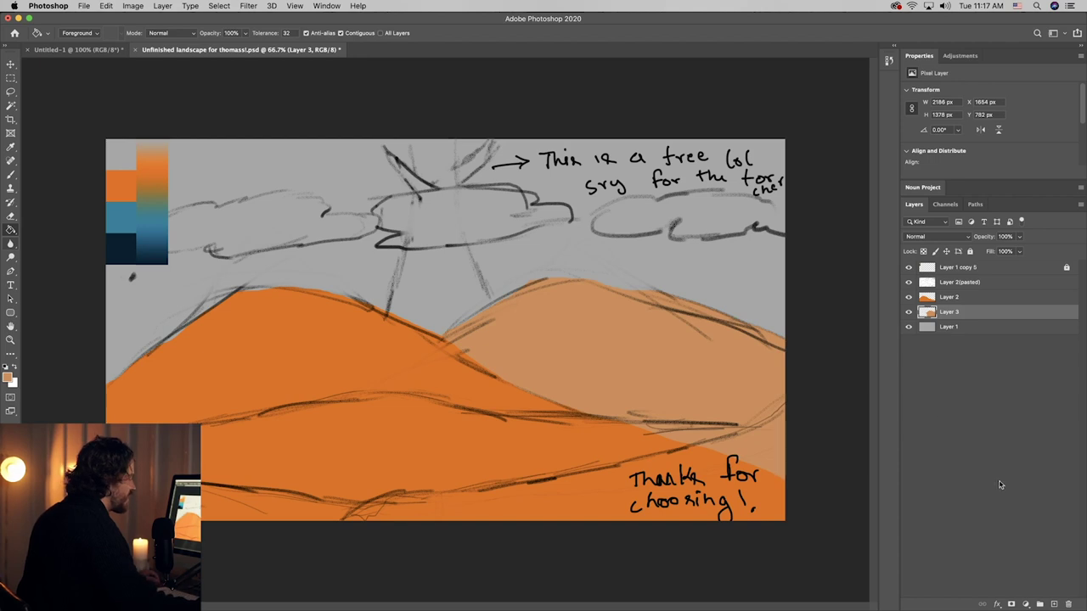
- Add an empty layer beneath the right hill's layer and trim the excess fill from that hill's upper right slope
{"action": "left_click", "coordinate": [1054, 604]}
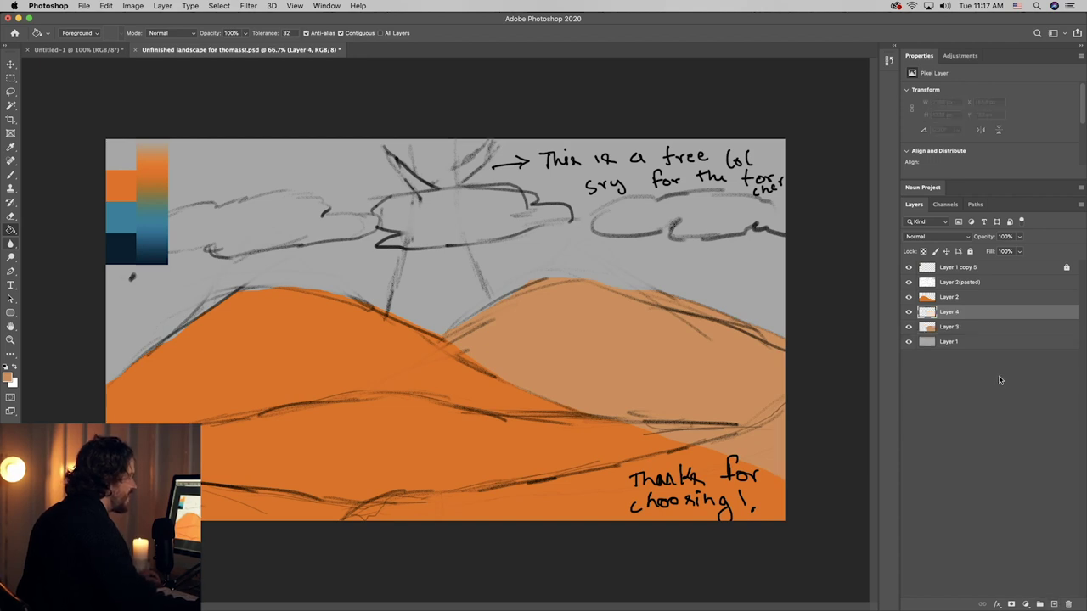
{"action": "left_click_drag", "start_coordinate": [944, 314], "coordinate": [945, 336]}
{"action": "left_click", "coordinate": [944, 312]}
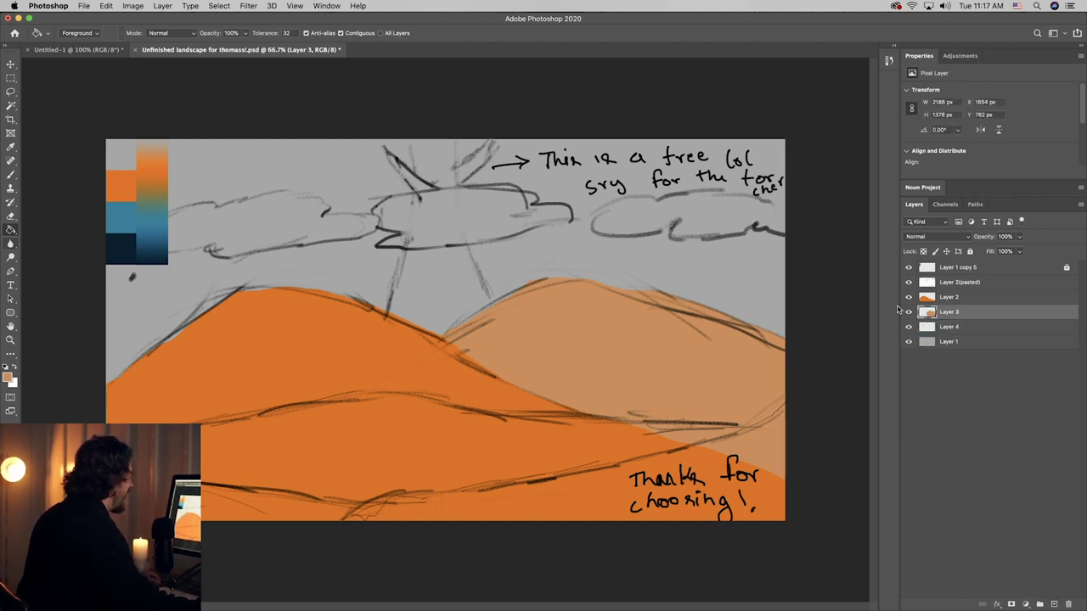
{"action": "left_click", "coordinate": [11, 91]}
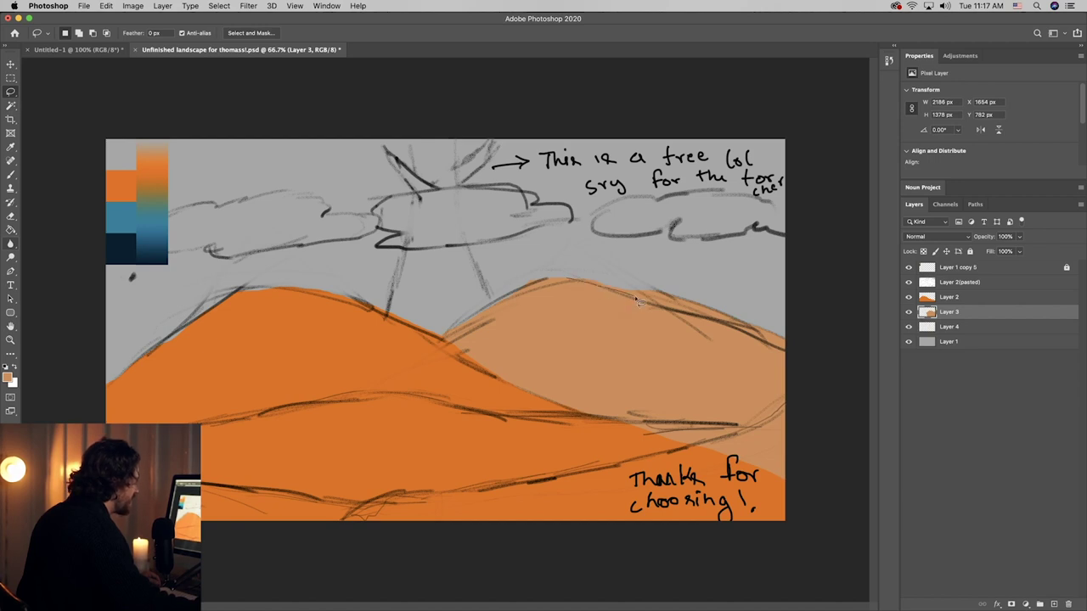
{"action": "mouse_move", "coordinate": [739, 331]}
{"action": "left_mouse_down"}
{"action": "mouse_move", "coordinate": [789, 355]}
{"action": "mouse_move", "coordinate": [826, 355]}
{"action": "mouse_move", "coordinate": [757, 283]}
{"action": "mouse_move", "coordinate": [649, 265]}
{"action": "left_mouse_up"}
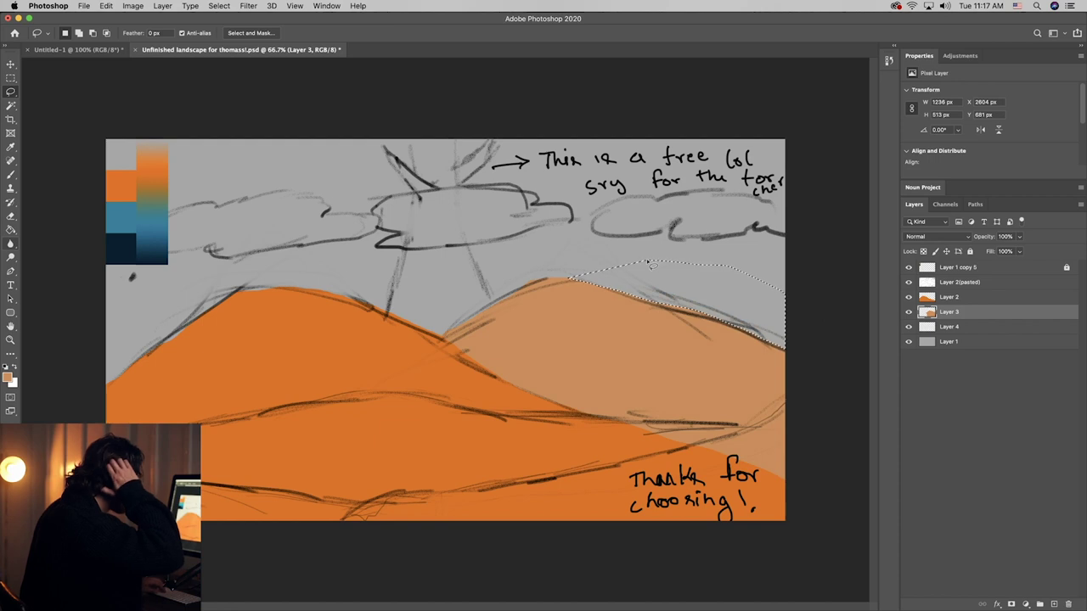
{"action": "key", "text": "super+d"}
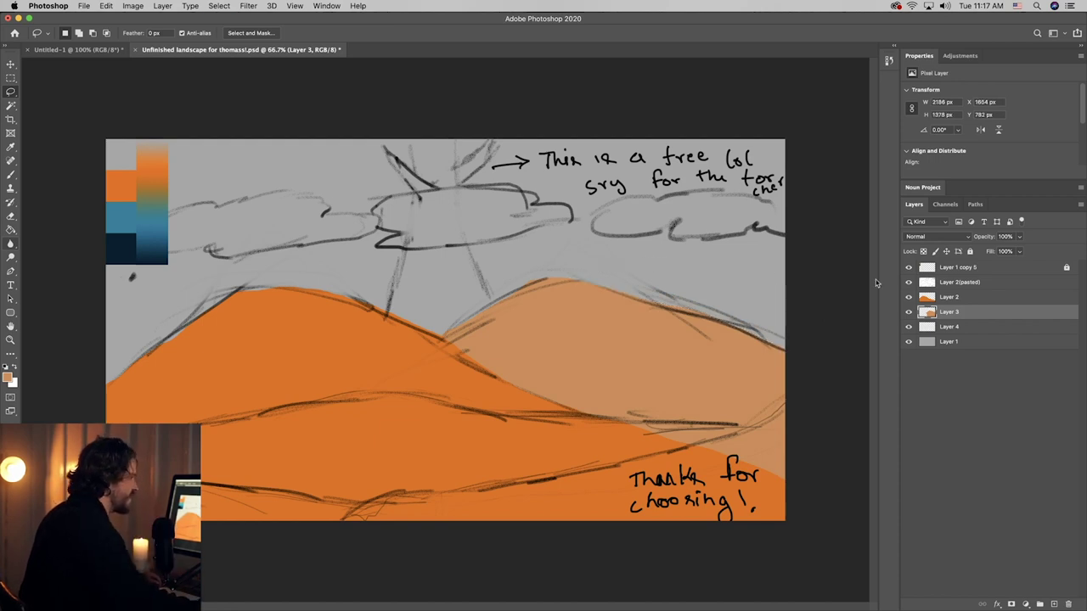
- On Layer 4, lasso the far ridge behind the right hill's slope and fill it with a paler orange sampled from the palette gradient
{"action": "left_click", "coordinate": [985, 330]}
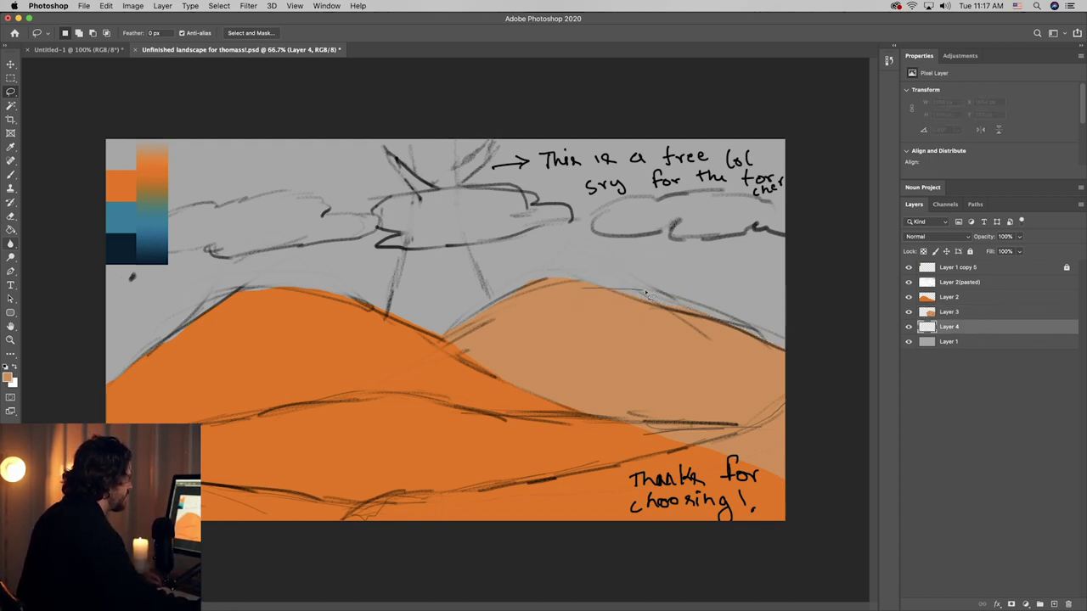
{"action": "mouse_move", "coordinate": [710, 310]}
{"action": "left_mouse_down"}
{"action": "mouse_move", "coordinate": [788, 330]}
{"action": "mouse_move", "coordinate": [794, 389]}
{"action": "mouse_move", "coordinate": [508, 343]}
{"action": "left_mouse_up"}
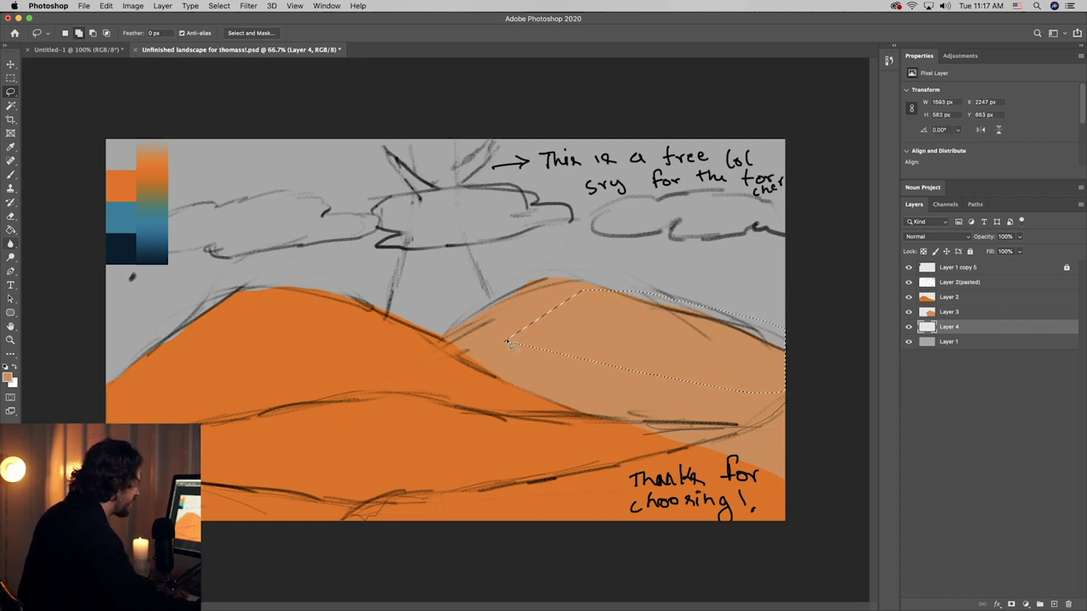
{"action": "left_click", "coordinate": [13, 230]}
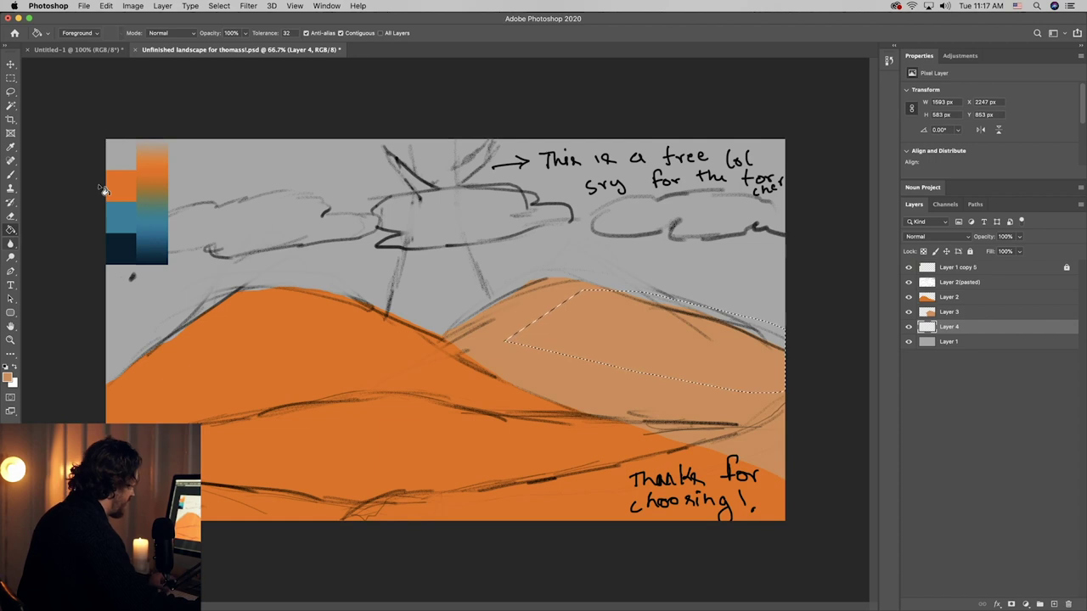
{"action": "key", "text": "i"}
{"action": "left_click", "coordinate": [158, 145]}
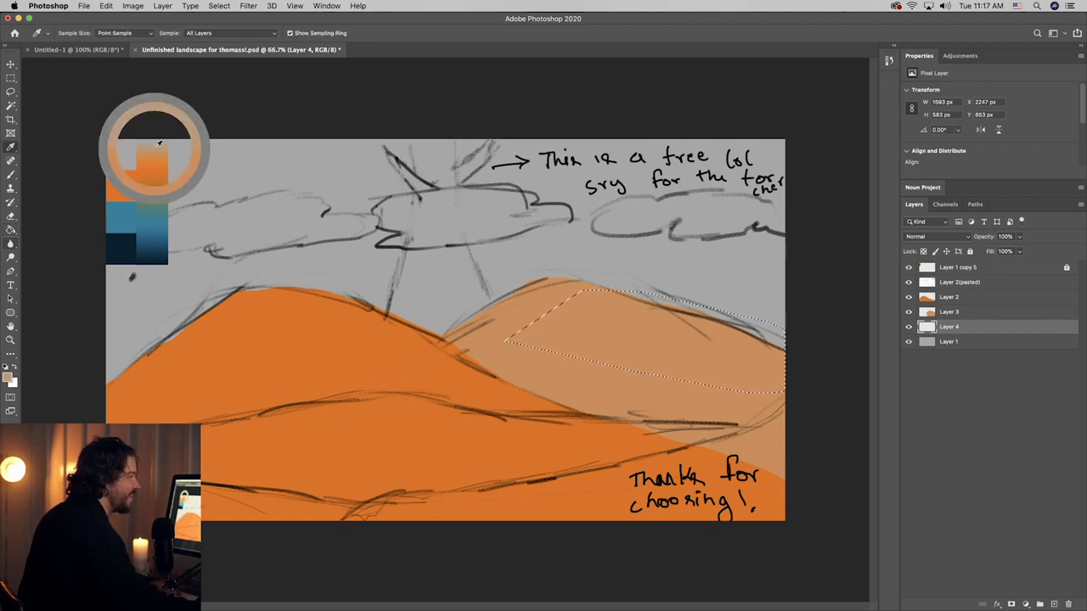
{"action": "key", "text": "g"}
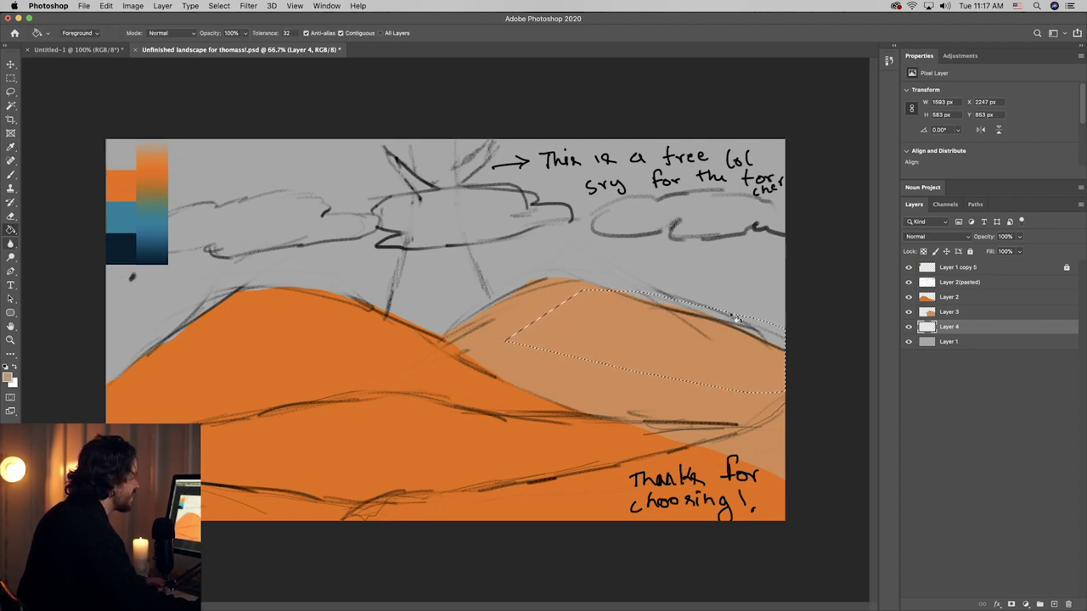
{"action": "key", "text": "cmd+d"}
{"action": "key", "text": "v"}
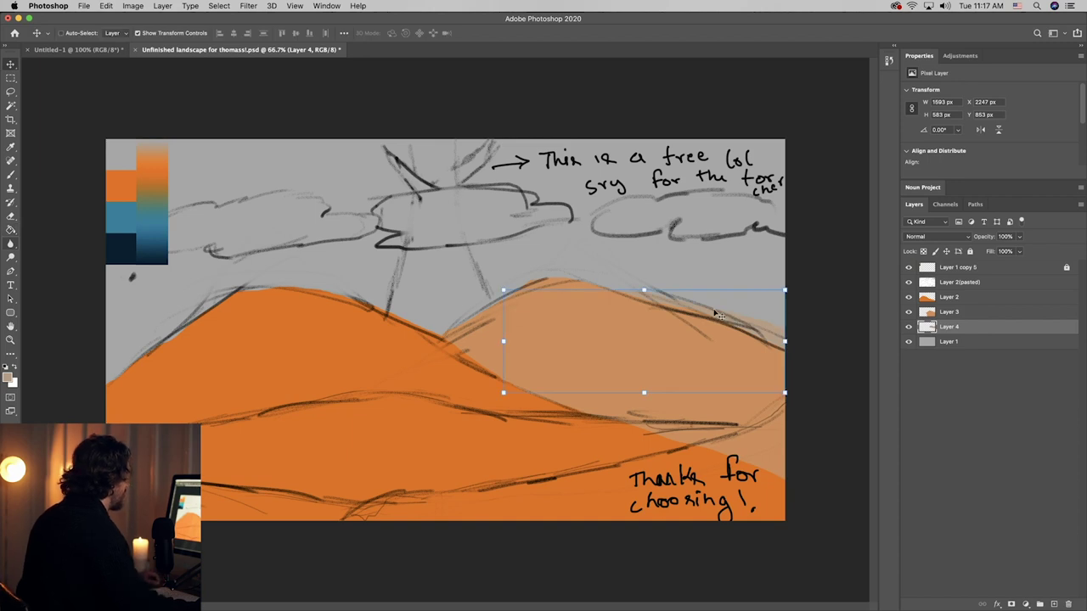
- Add a new layer directly above Layer 1 and lasso the tree trunk with its two branches along the sketch
{"action": "left_click", "coordinate": [11, 92]}
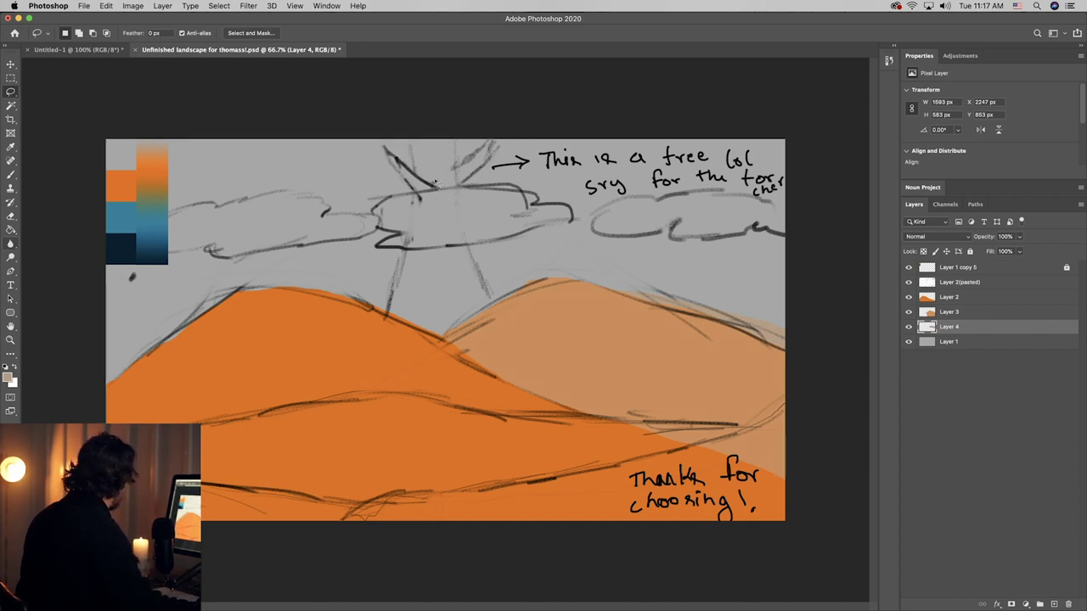
{"action": "left_click", "coordinate": [949, 341]}
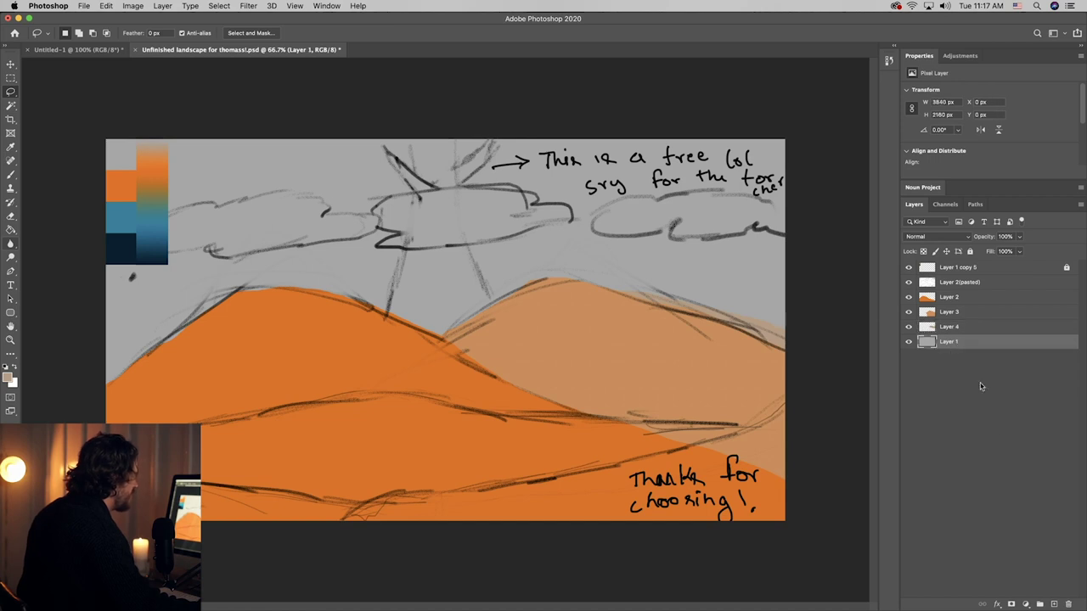
{"action": "left_click", "coordinate": [1054, 604]}
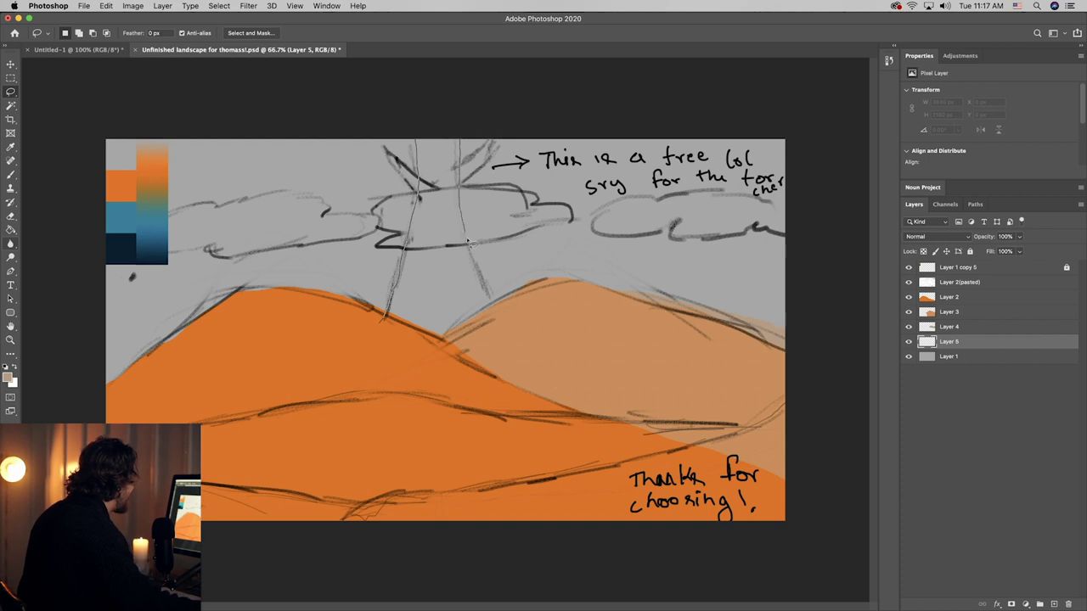
{"action": "left_click_drag", "start_coordinate": [409, 355], "coordinate": [380, 331]}
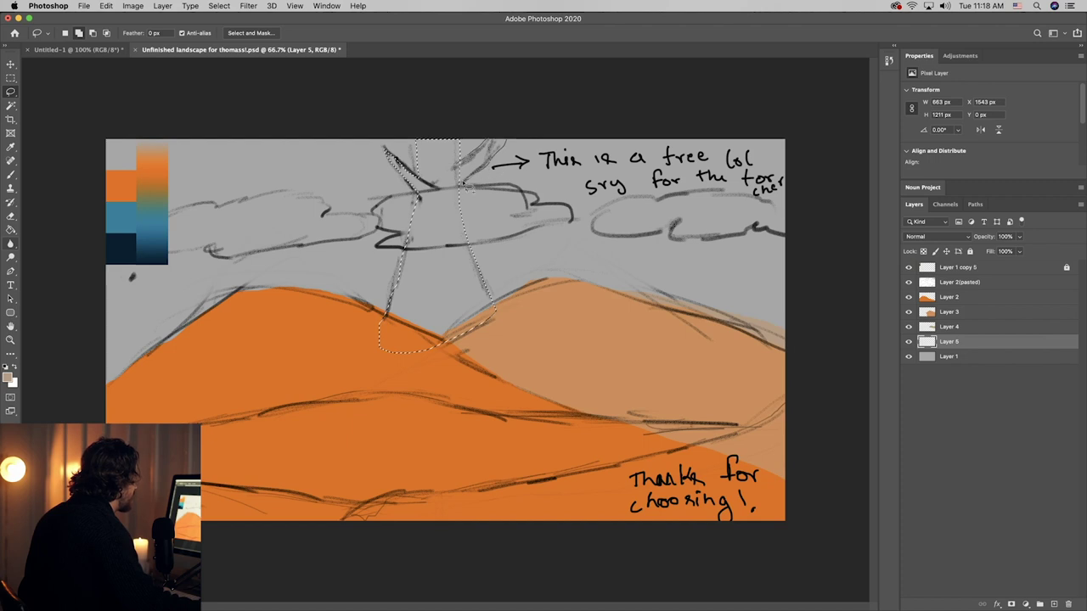
- Fill the selected tree trunk with the pale beige sampled from the very top of the palette gradient, and deselect
{"action": "left_click", "coordinate": [11, 231]}
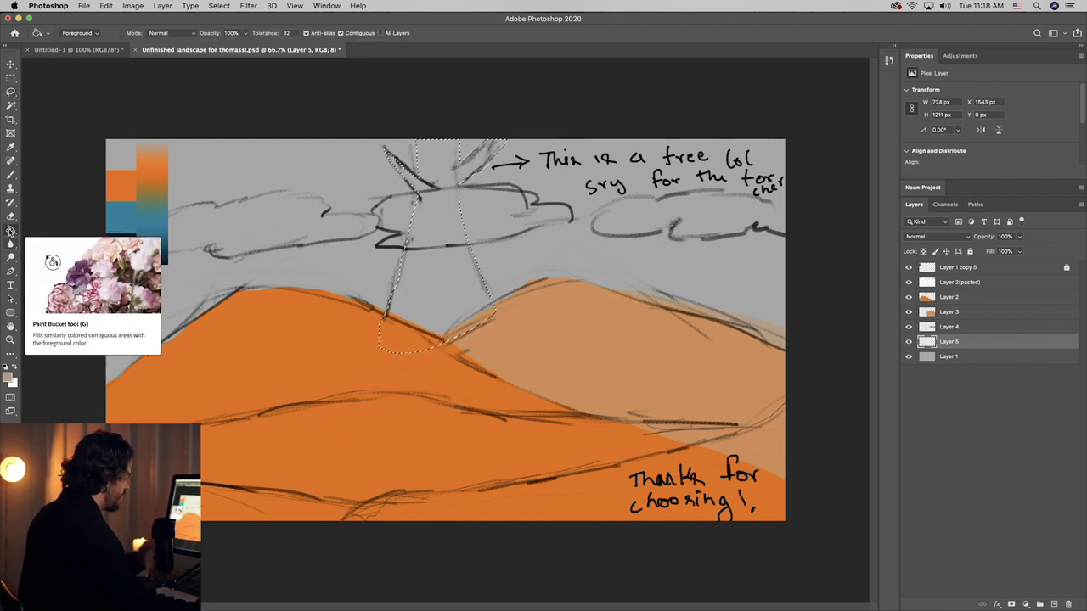
{"action": "key", "text": "i"}
{"action": "left_click_drag", "start_coordinate": [155, 141], "coordinate": [155, 141]}
{"action": "key", "text": "g"}
{"action": "left_click", "coordinate": [459, 178]}
{"action": "key", "text": "super+d"}
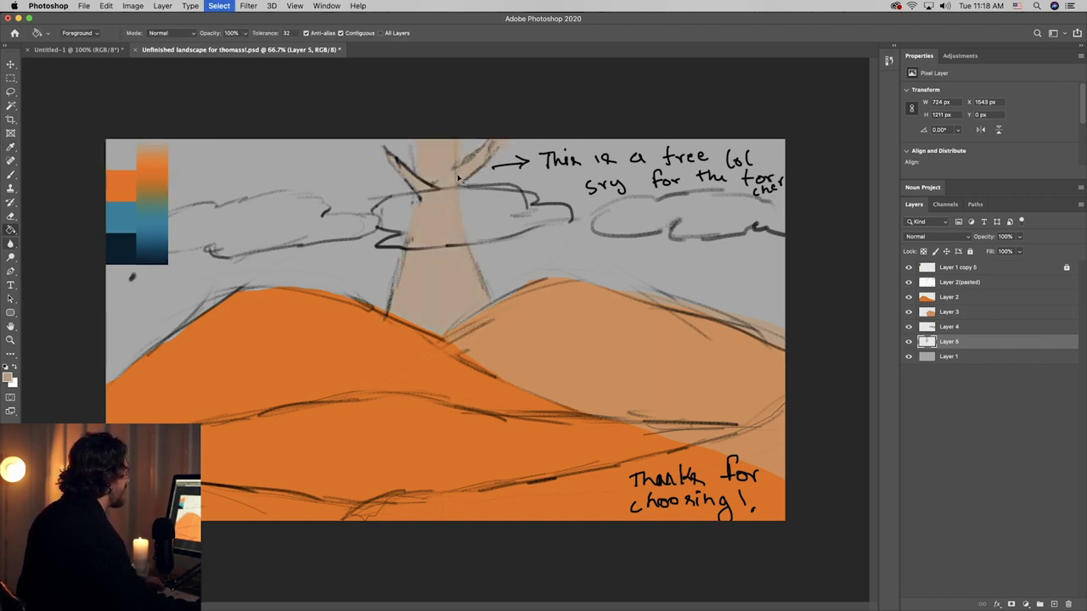
{"action": "key", "text": "v"}
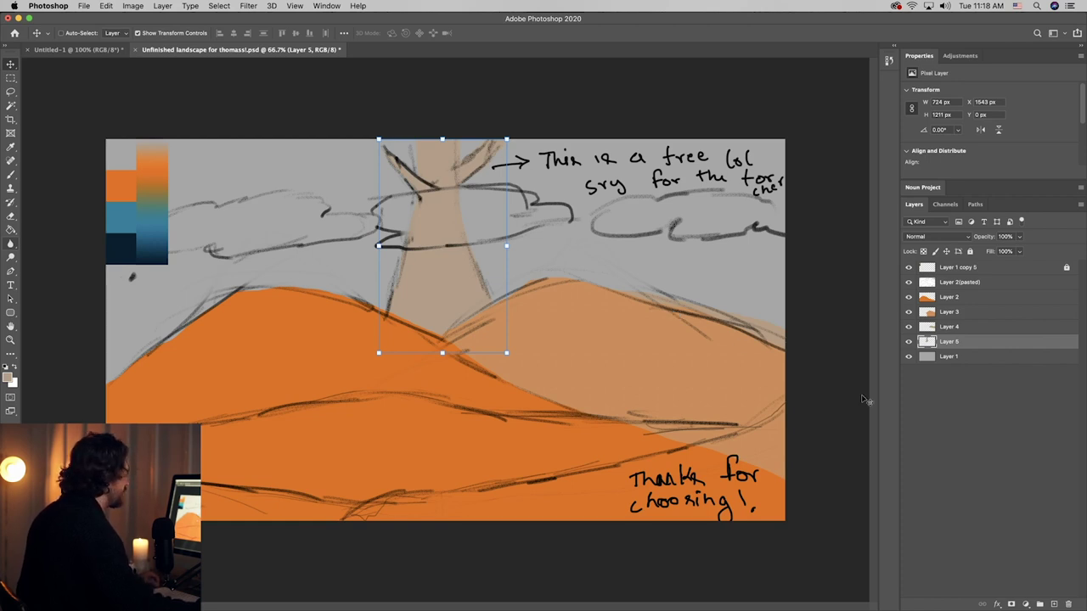
- Add a new layer above the orange hill's layer and lasso the full-width foreground hill below its sketched ridge line
{"action": "left_click", "coordinate": [946, 299]}
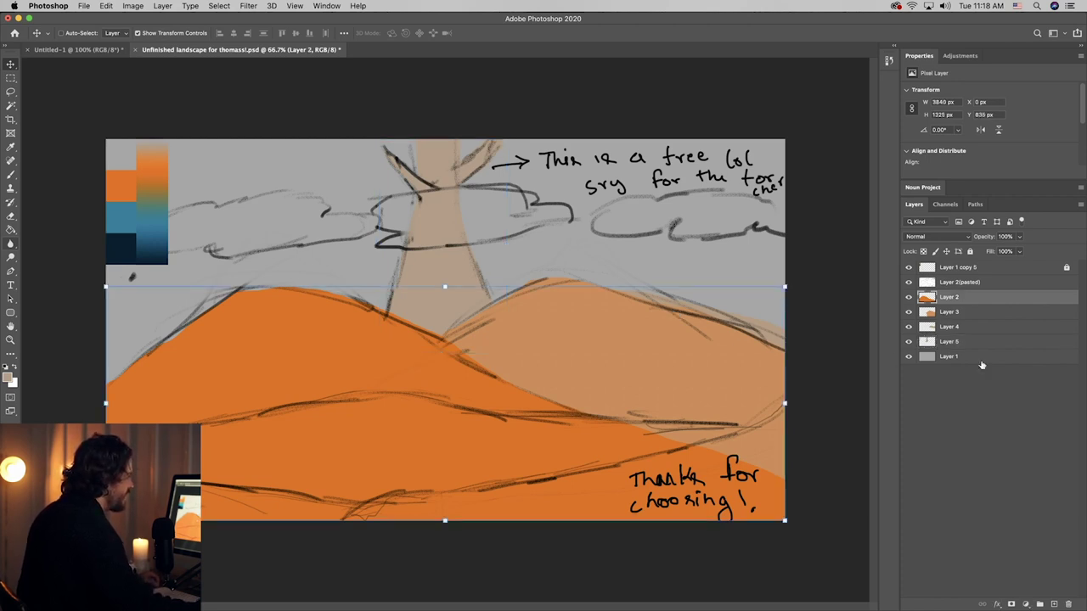
{"action": "left_click", "coordinate": [1054, 605]}
{"action": "left_click", "coordinate": [10, 93]}
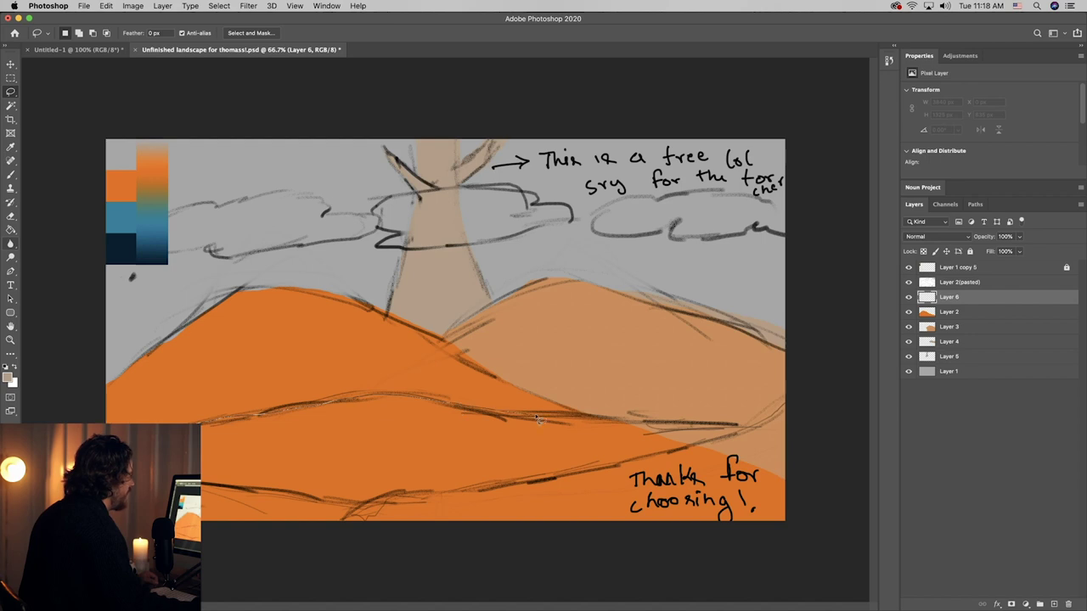
{"action": "mouse_move", "coordinate": [807, 431]}
{"action": "left_mouse_down"}
{"action": "mouse_move", "coordinate": [543, 573]}
{"action": "mouse_move", "coordinate": [59, 459]}
{"action": "left_mouse_up"}
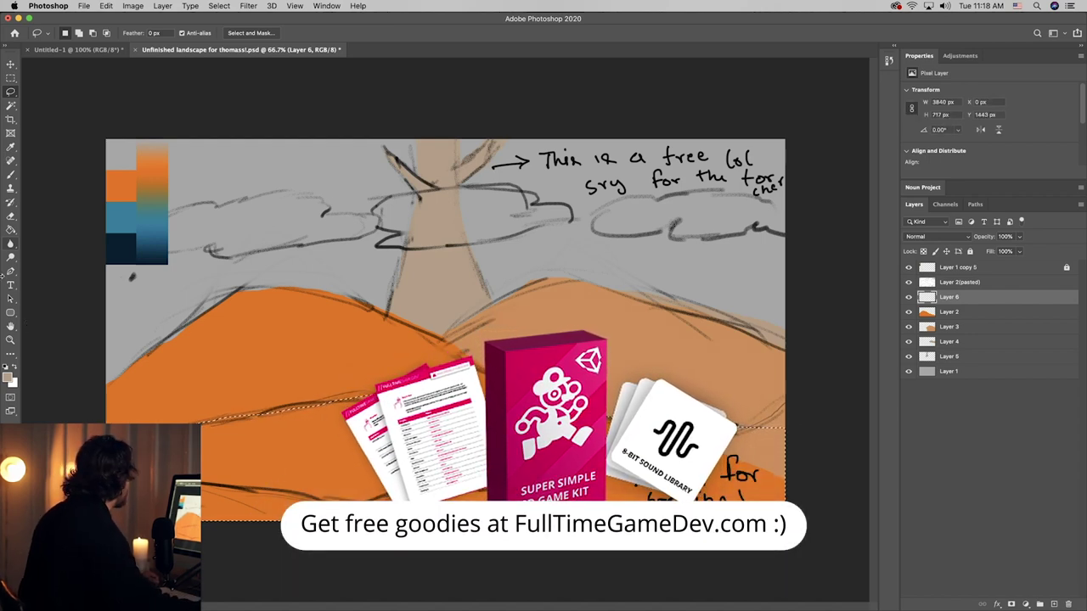
- Fill the selected foreground hill with the muted green sampled from the middle of the palette gradient, and deselect
{"action": "key", "text": "i"}
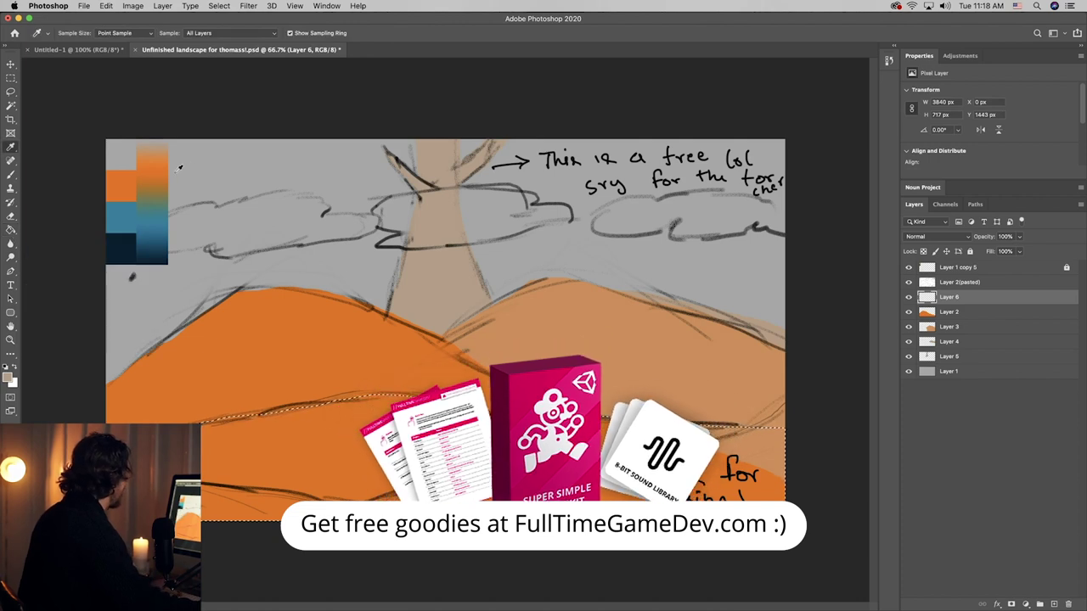
{"action": "left_click_drag", "start_coordinate": [156, 195], "coordinate": [160, 199]}
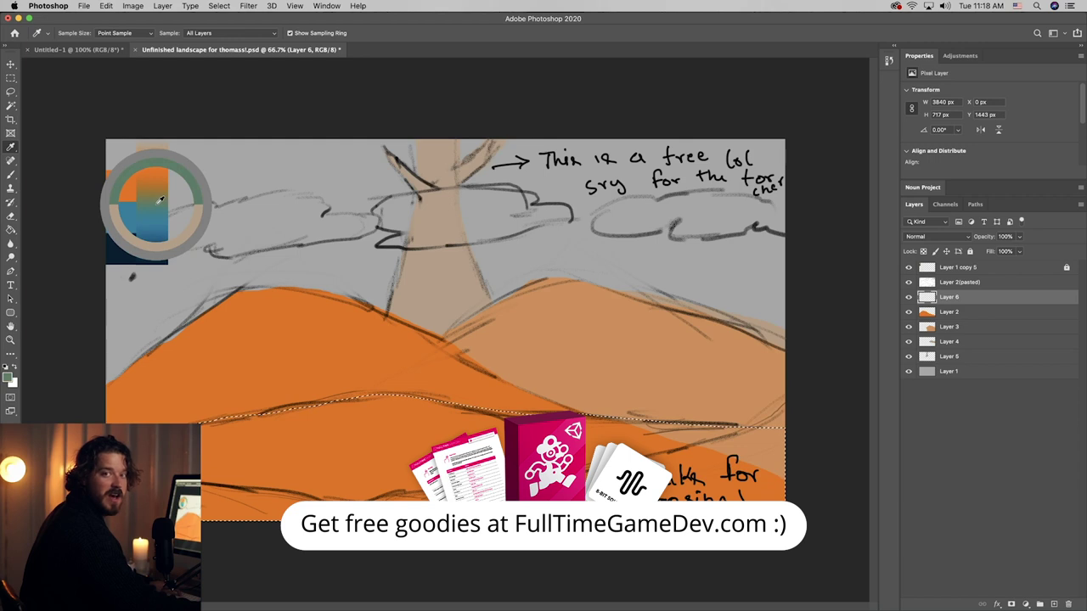
{"action": "left_click_drag", "start_coordinate": [160, 199], "coordinate": [158, 201]}
{"action": "key", "text": "g"}
{"action": "left_click", "coordinate": [469, 425]}
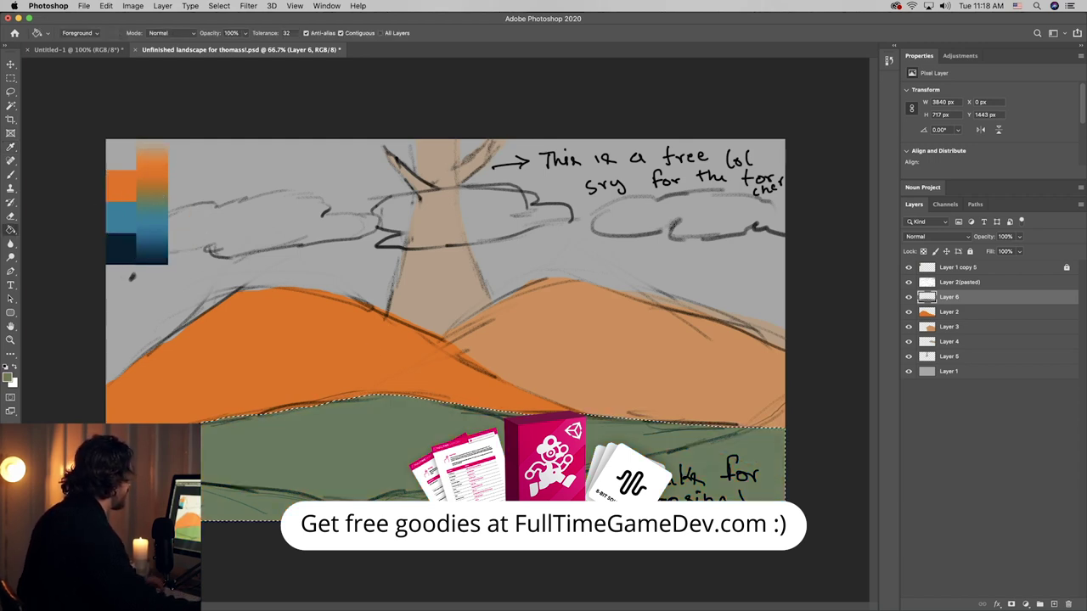
{"action": "key", "text": "super+d"}
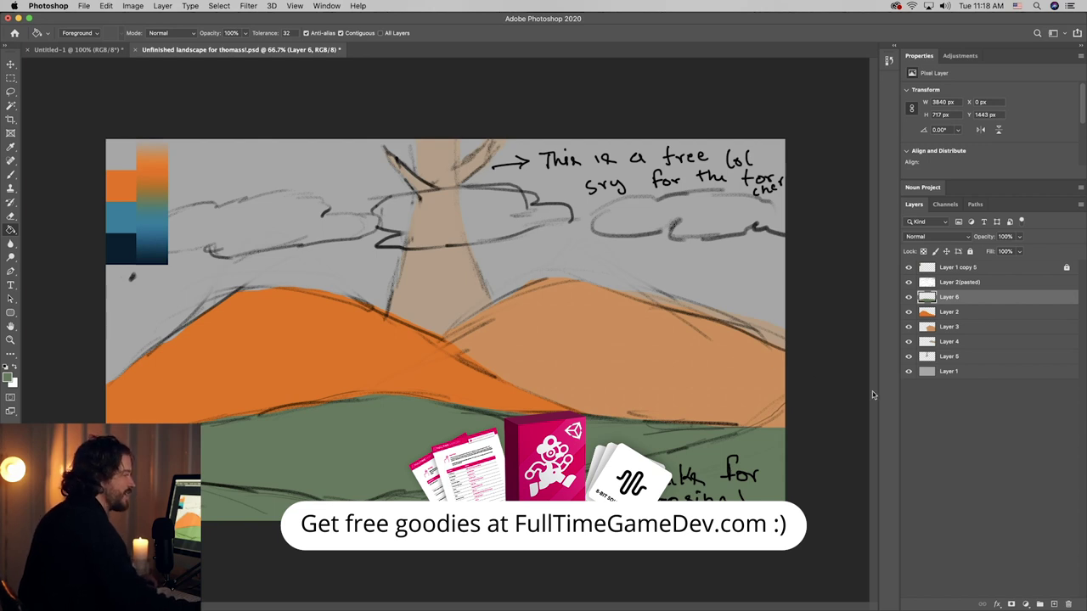
- Add a new layer above the green hill and lasso the low slope in the canvas's lower left along its sketched line
{"action": "left_click", "coordinate": [1054, 605]}
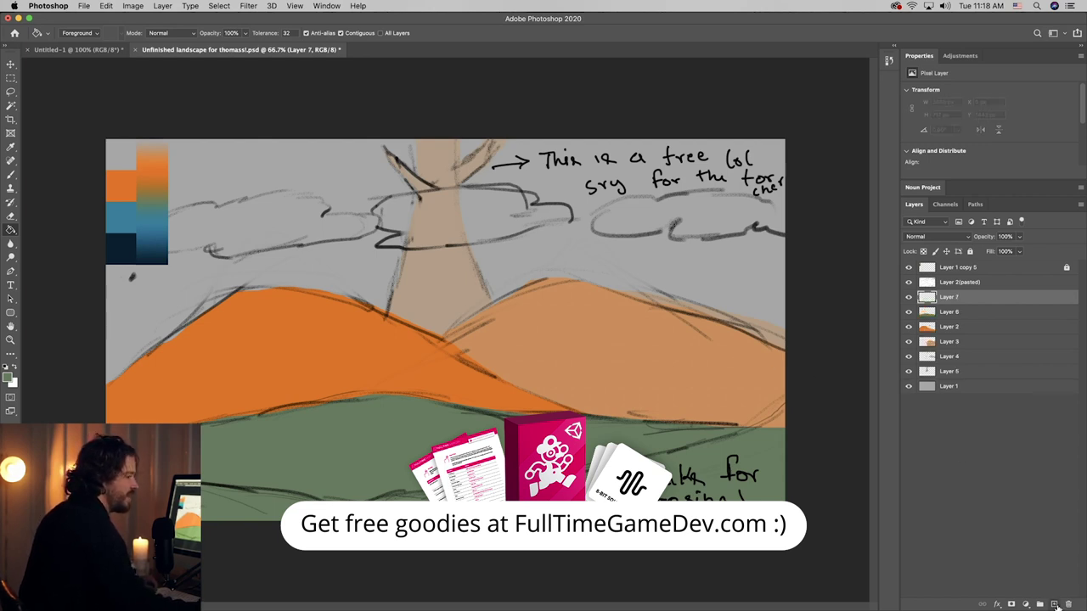
{"action": "left_click", "coordinate": [10, 92]}
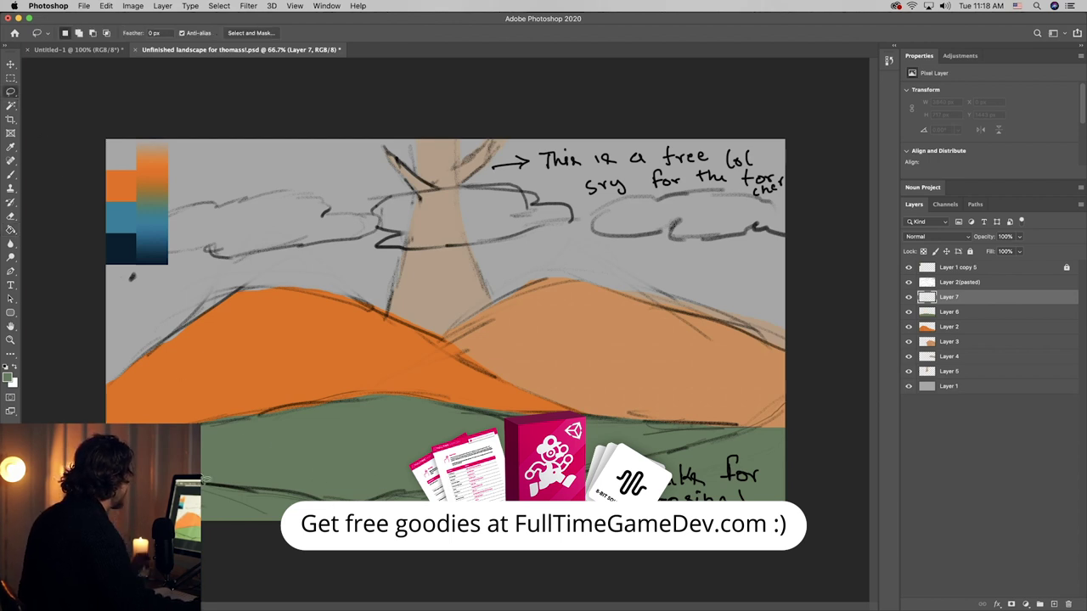
{"action": "left_click_drag", "start_coordinate": [200, 484], "coordinate": [392, 501]}
{"action": "left_click_drag", "start_coordinate": [459, 556], "coordinate": [459, 557]}
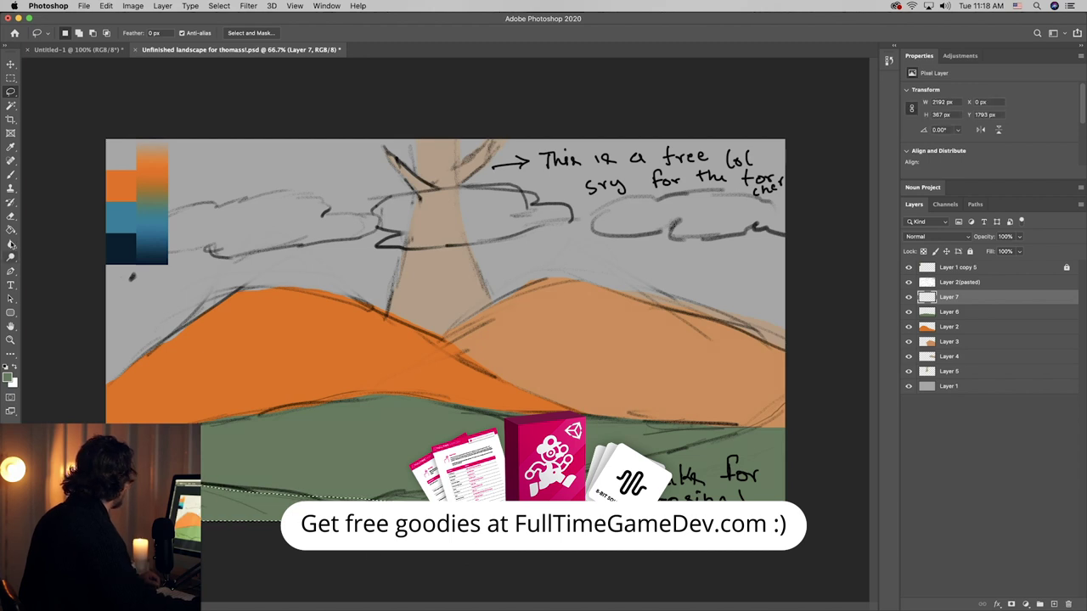
- Fill the selected lower-left slope with the teal blue sampled from the palette gradient, and deselect
{"action": "left_click", "coordinate": [10, 229]}
{"action": "left_click", "coordinate": [146, 213], "text": "alt"}
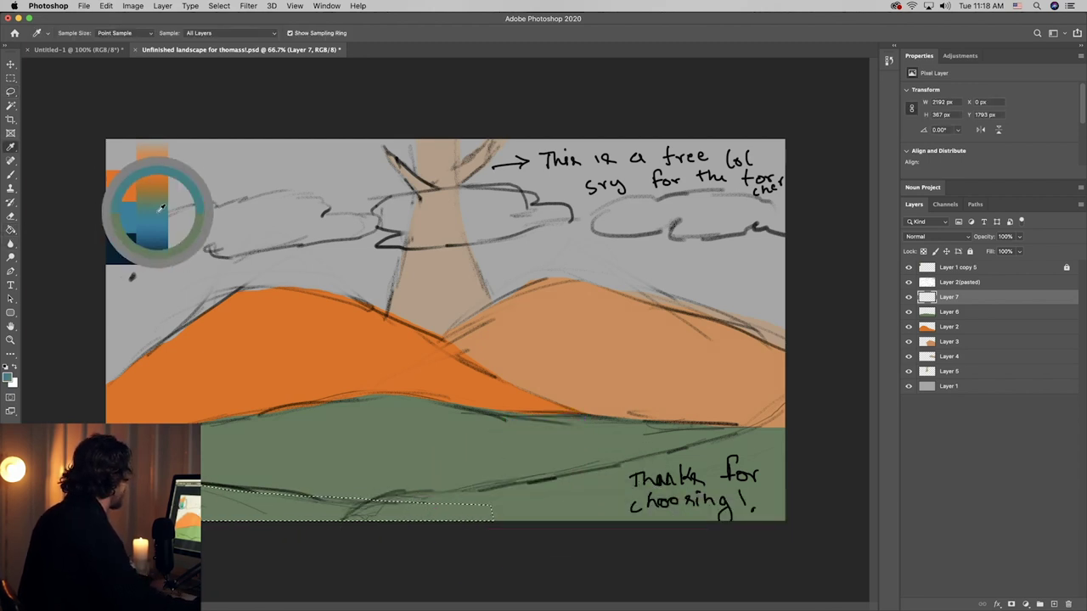
{"action": "left_click", "coordinate": [252, 499]}
{"action": "key", "text": "ctrl+d"}
- Add a new layer above the teal slope and lasso the lower-right foreground hill with a jagged, grassy upper edge
{"action": "left_click", "coordinate": [11, 92]}
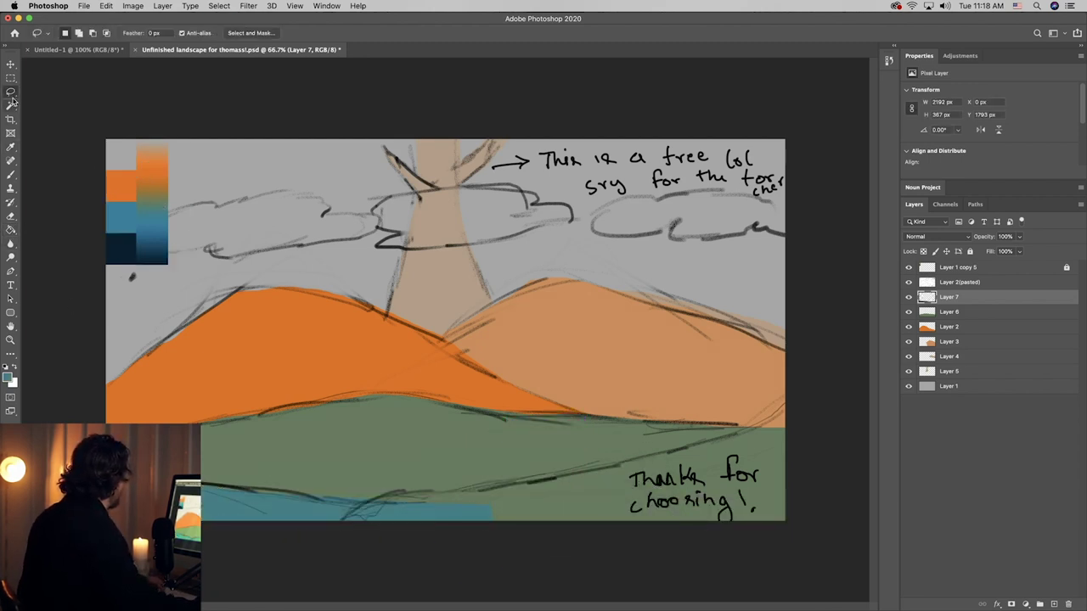
{"action": "left_click", "coordinate": [1054, 604]}
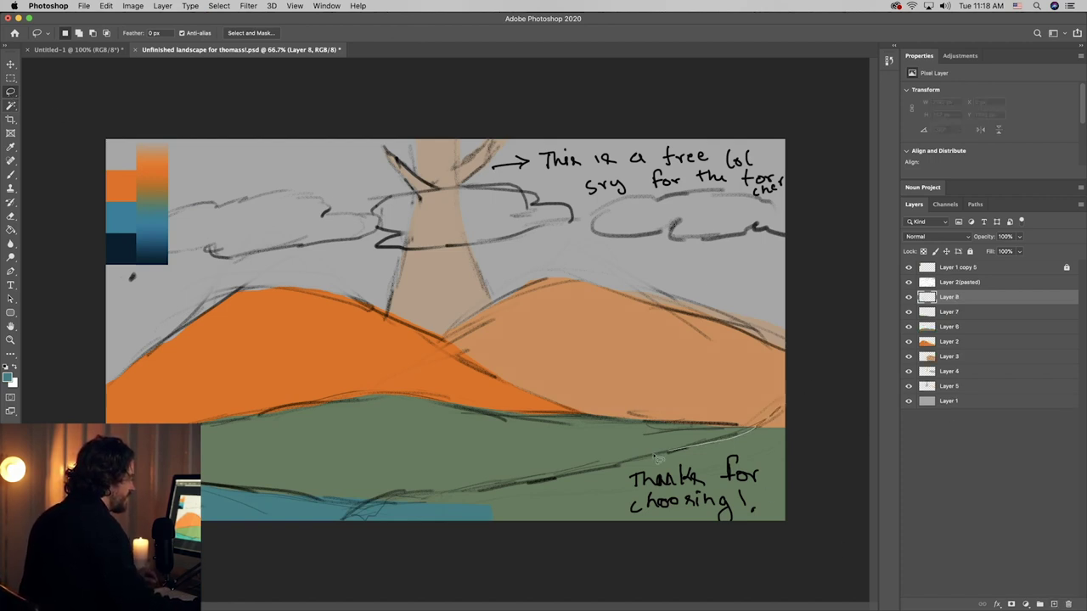
{"action": "mouse_move", "coordinate": [659, 459]}
{"action": "left_mouse_down"}
{"action": "mouse_move", "coordinate": [403, 493]}
{"action": "mouse_move", "coordinate": [321, 540]}
{"action": "mouse_move", "coordinate": [804, 541]}
{"action": "left_mouse_up"}
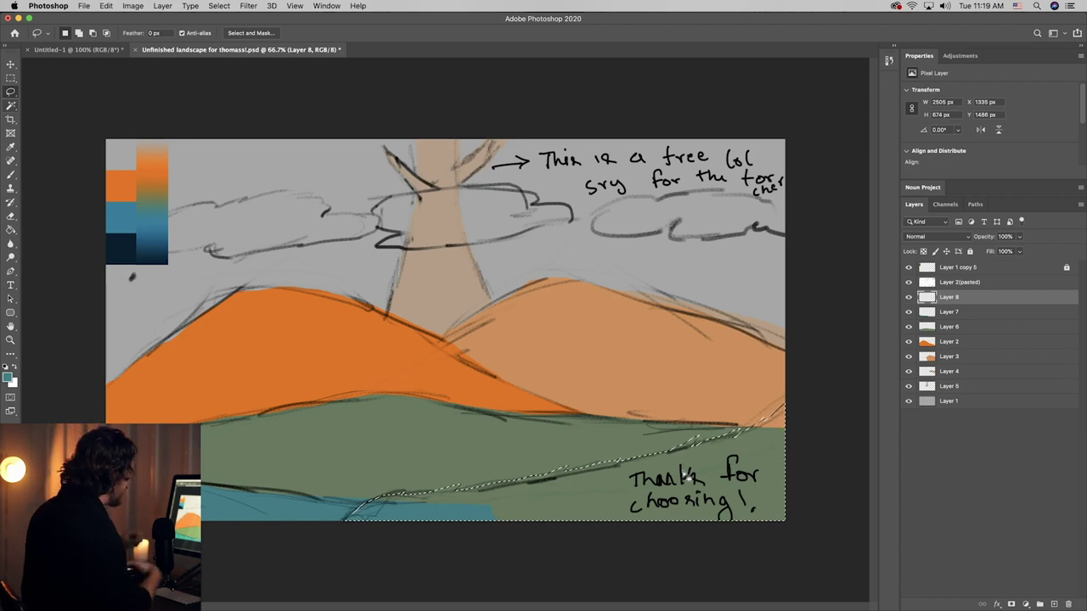
- Fill the selected lower-right hill with the dark blue sampled from the lower palette gradient, and deselect
{"action": "key", "text": "i"}
{"action": "mouse_move", "coordinate": [142, 212]}
{"action": "left_mouse_down"}
{"action": "mouse_move", "coordinate": [156, 235]}
{"action": "mouse_move", "coordinate": [149, 251]}
{"action": "left_mouse_up"}
{"action": "key", "text": "l"}
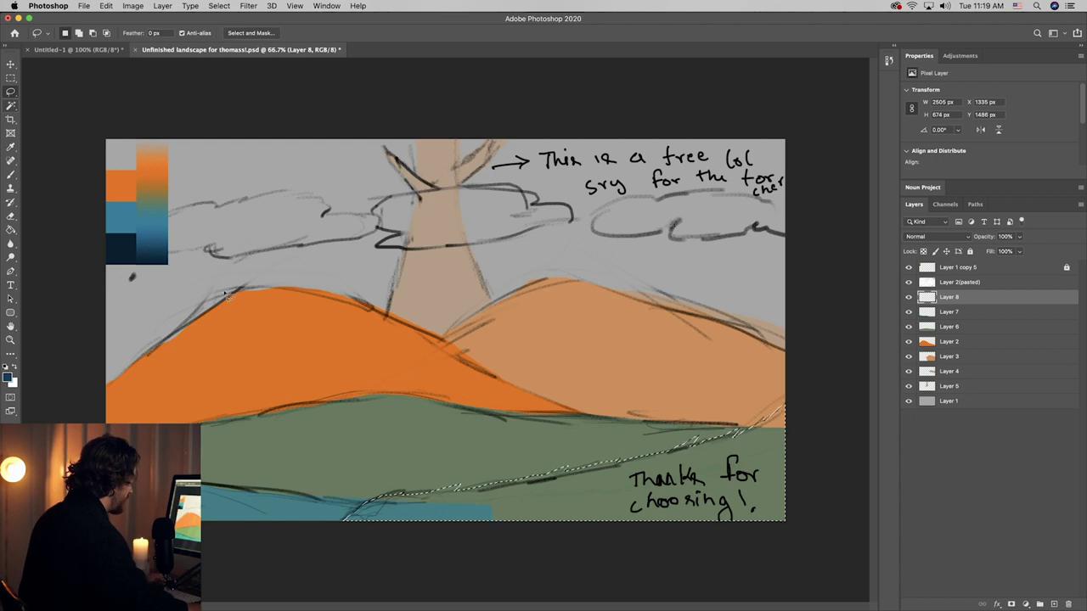
{"action": "key", "text": "g"}
{"action": "left_click", "coordinate": [747, 484]}
{"action": "key", "text": "super+d"}
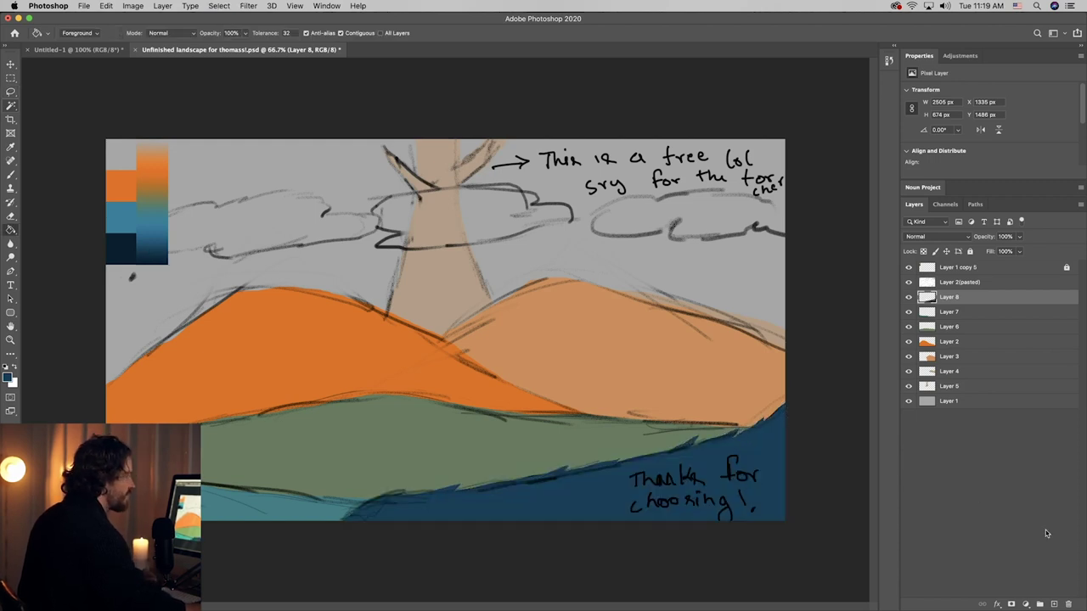
- Add a new layer above the dark blue hill and lasso a thin jagged ground strip along the canvas's lower-left edge
{"action": "left_click", "coordinate": [1056, 603]}
{"action": "key", "text": "l"}
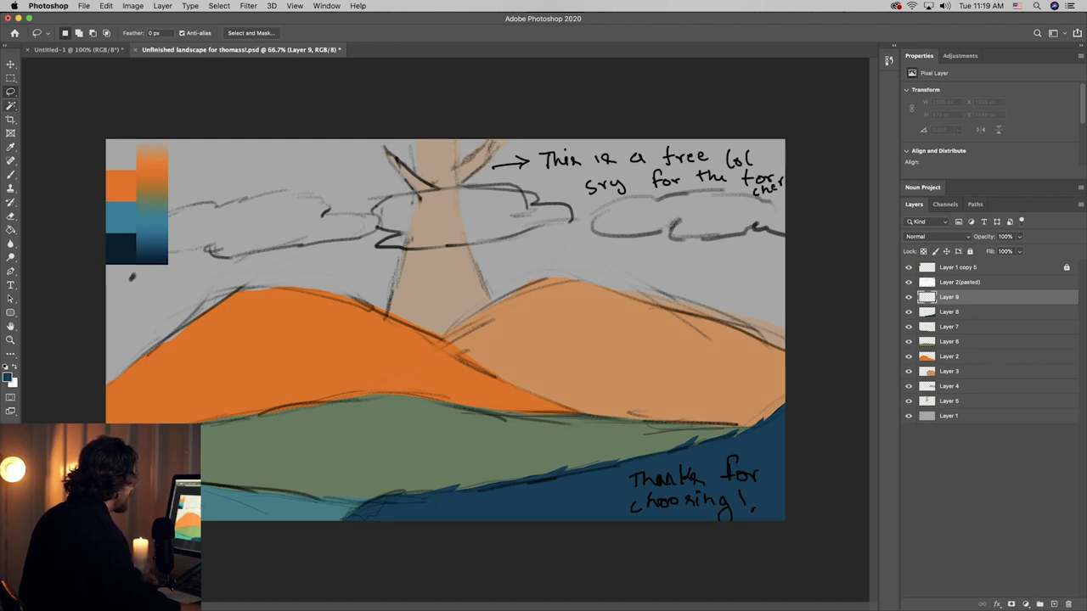
{"action": "left_click_drag", "start_coordinate": [230, 515], "coordinate": [590, 532]}
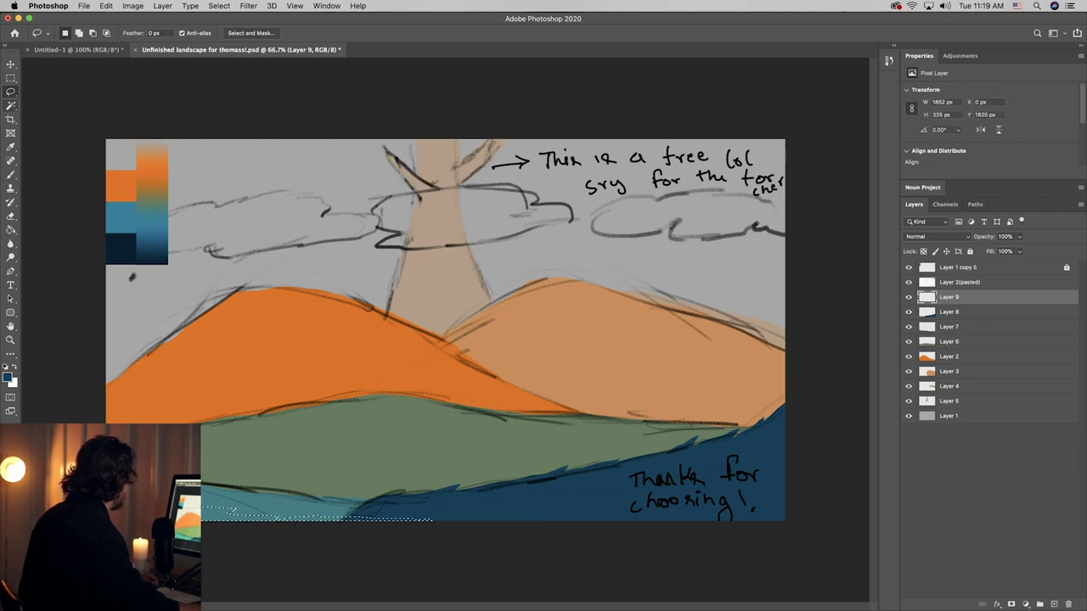
- Fill the selected ground strip with the darkest navy sampled from the bottom of the palette gradient, and deselect
{"action": "left_click", "coordinate": [11, 229]}
{"action": "key", "text": "i"}
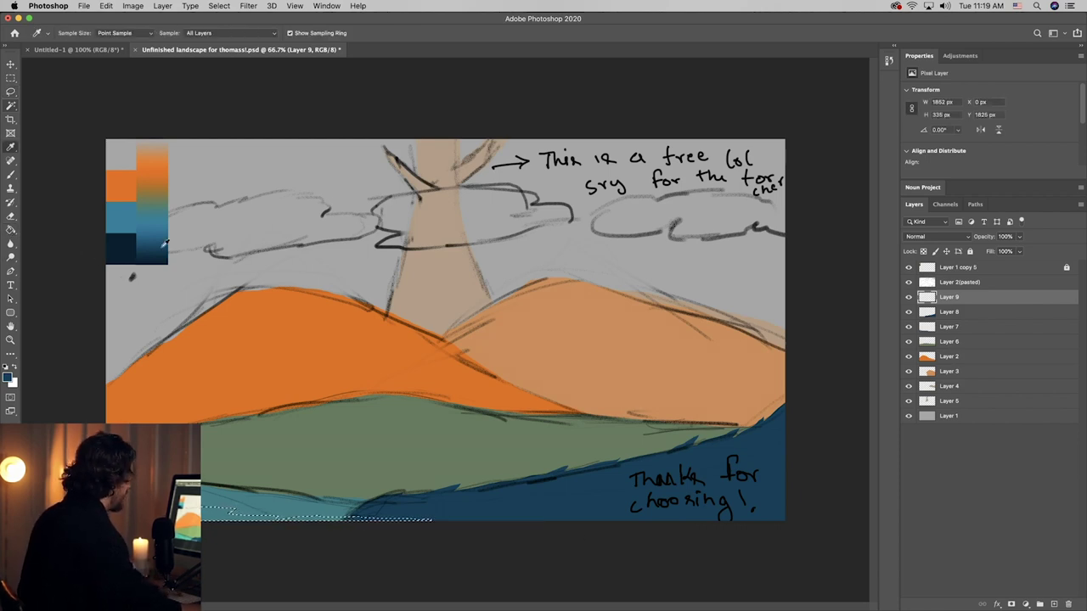
{"action": "left_click_drag", "start_coordinate": [160, 253], "coordinate": [163, 259]}
{"action": "key", "text": "g"}
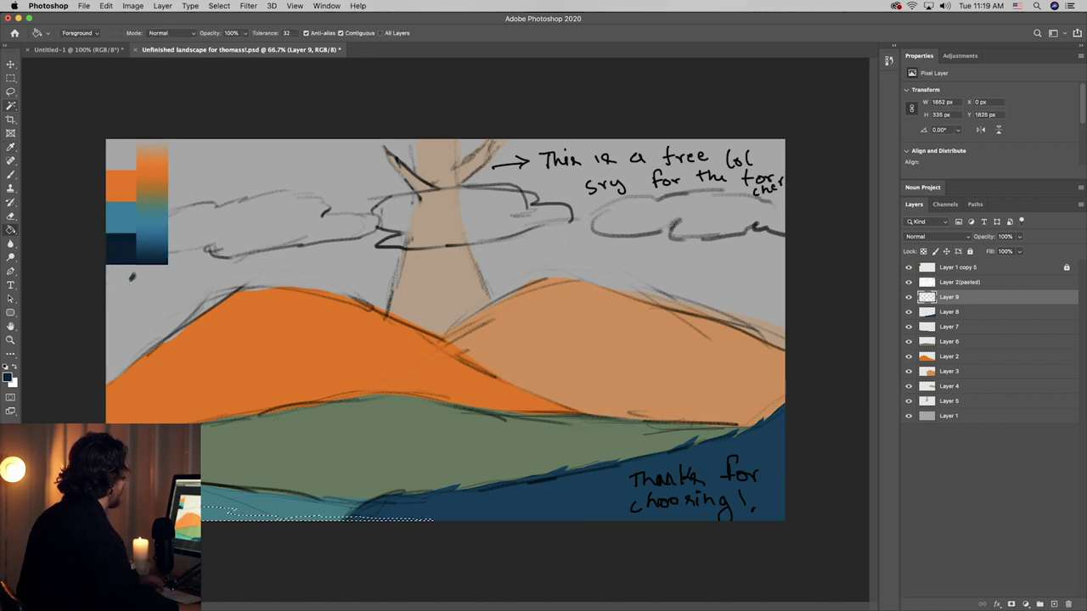
{"action": "key", "text": "alt+BackSpace"}
{"action": "key", "text": "super+d"}
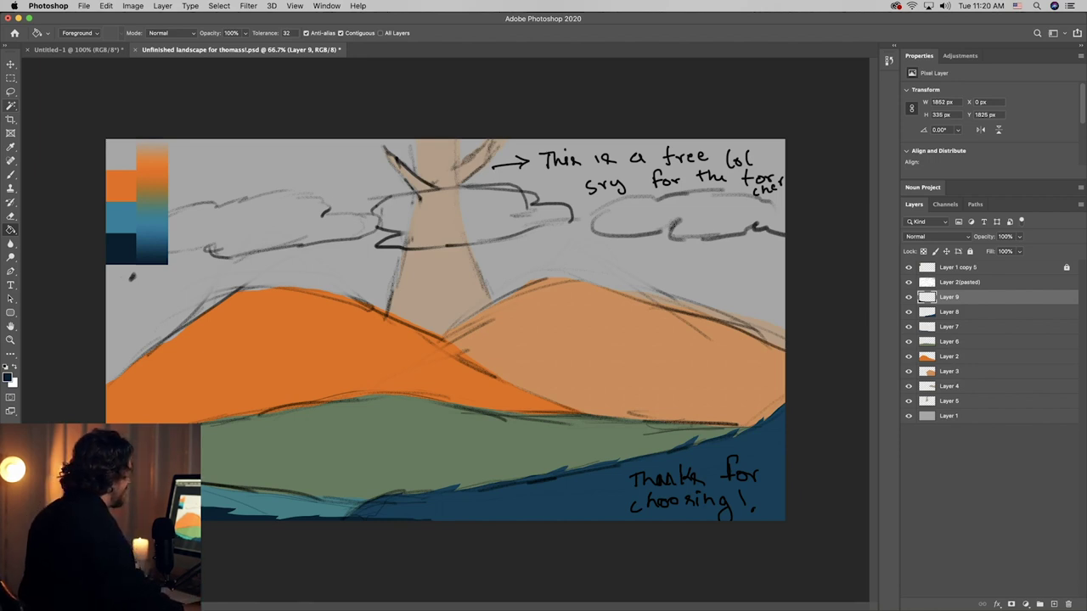
- Add a new layer directly above the orange hill's layer and lasso the middle cloud across the tree trunk
{"action": "left_click", "coordinate": [949, 344]}
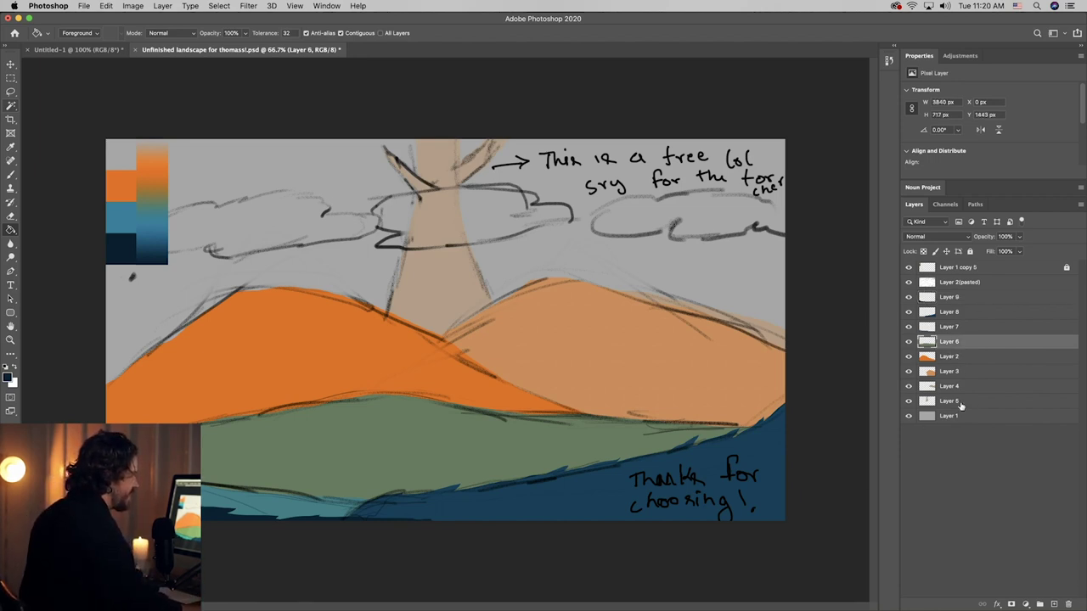
{"action": "left_click", "coordinate": [963, 359]}
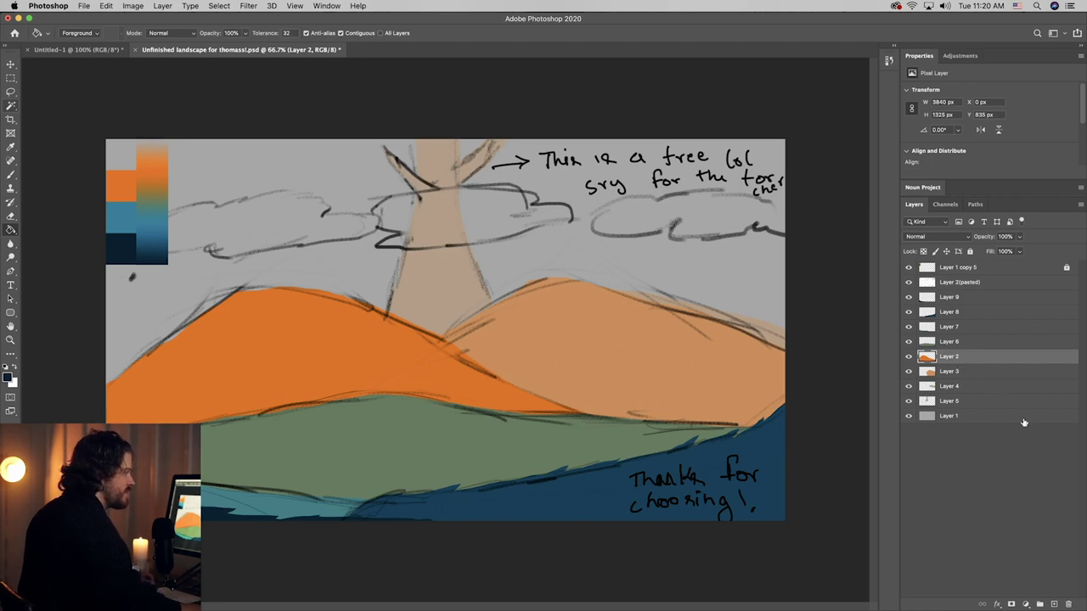
{"action": "left_click", "coordinate": [1053, 604]}
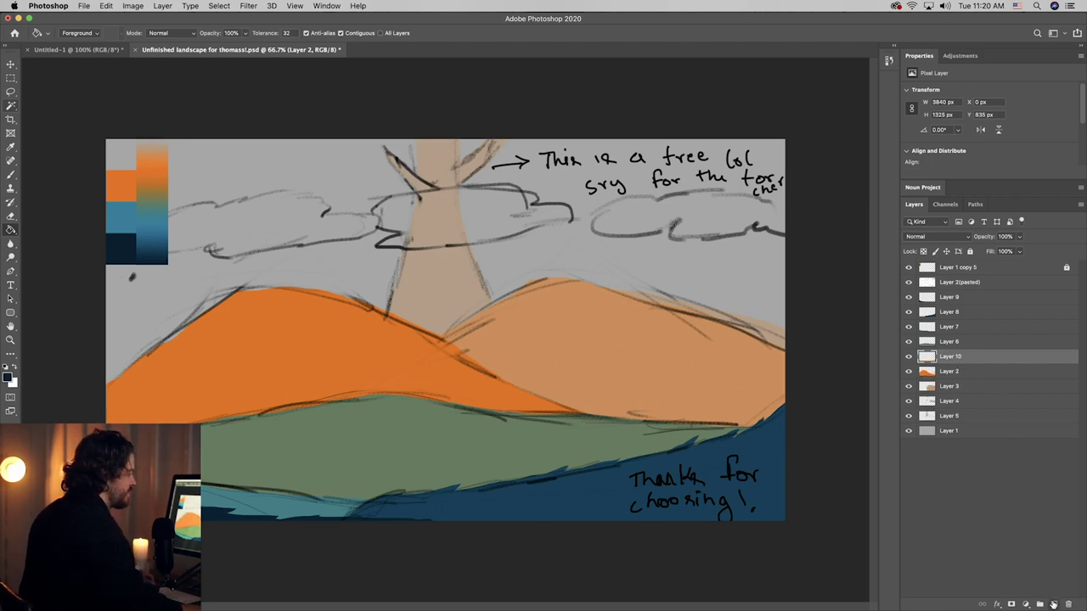
{"action": "left_click", "coordinate": [10, 92]}
{"action": "left_click_drag", "start_coordinate": [388, 200], "coordinate": [450, 190]}
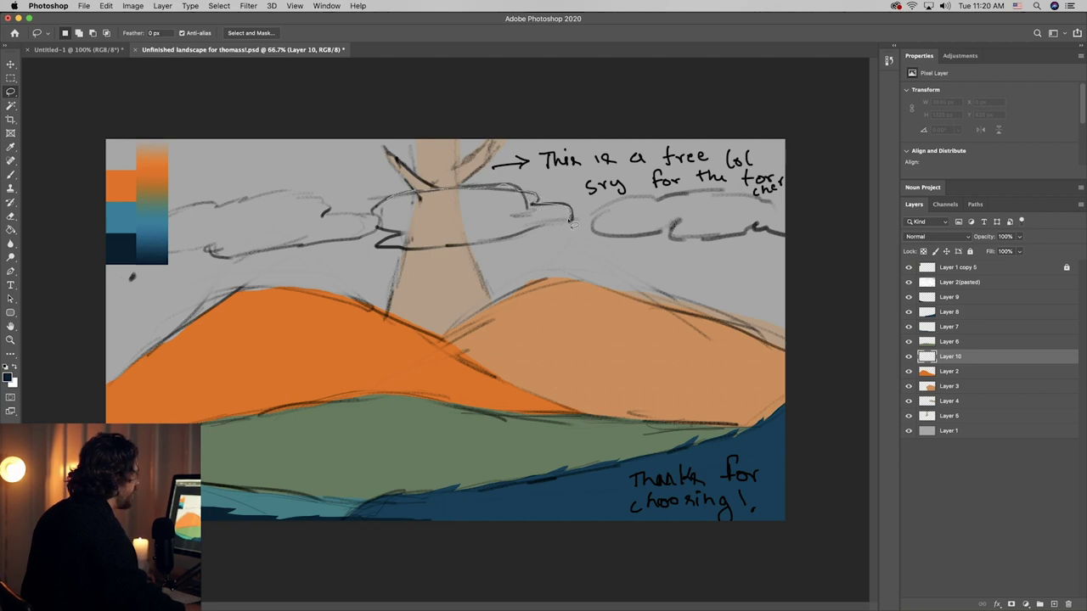
{"action": "left_click_drag", "start_coordinate": [491, 241], "coordinate": [418, 248]}
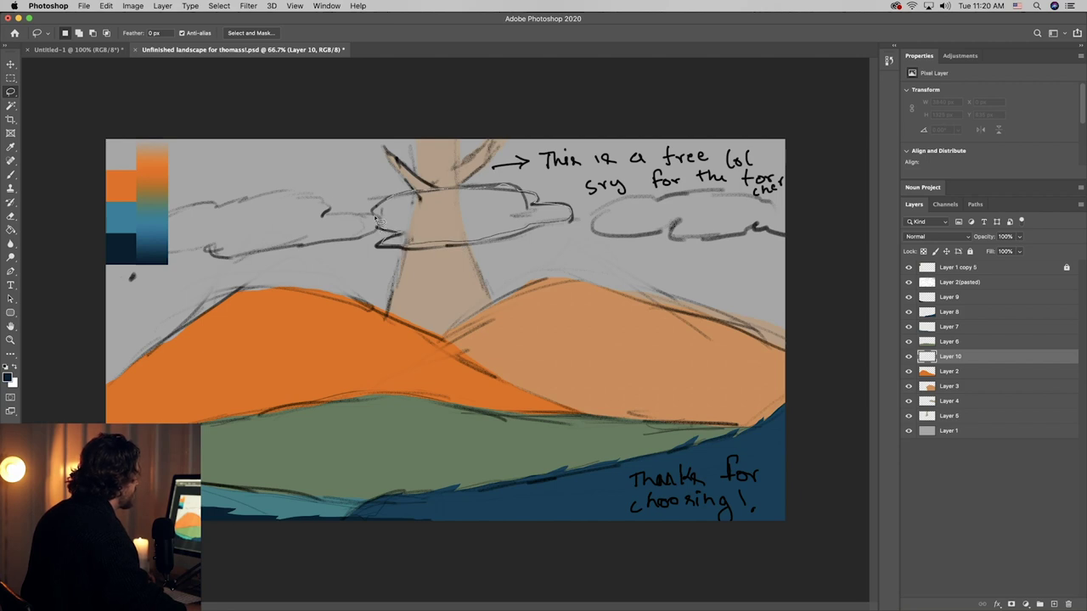
{"action": "left_click_drag", "start_coordinate": [382, 209], "coordinate": [379, 205]}
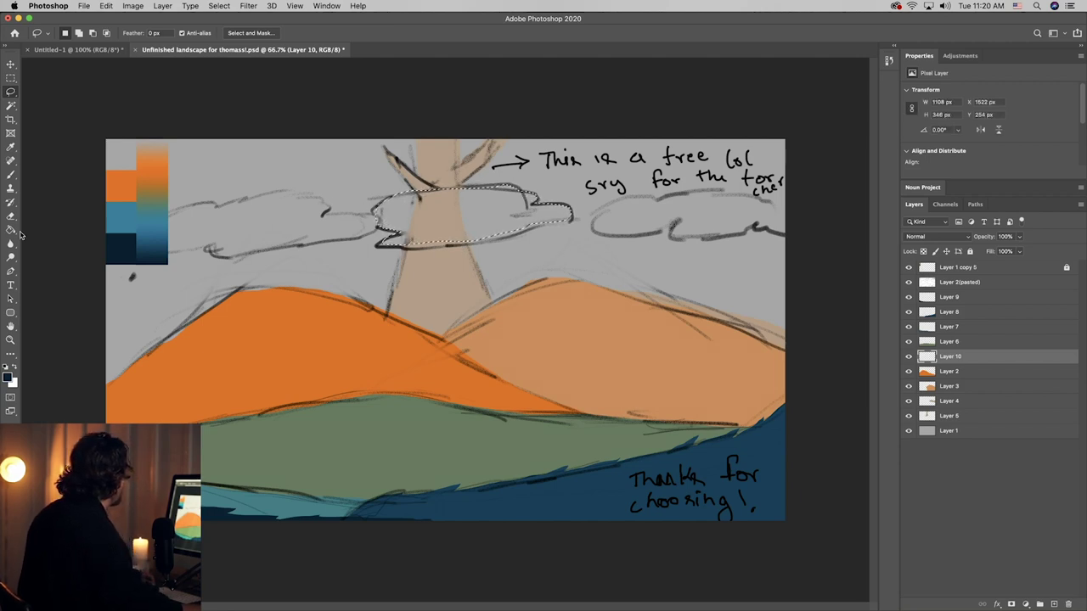
- Swap the foreground and background colours and fill the selected middle cloud with white
{"action": "key", "text": "g"}
{"action": "left_click", "coordinate": [14, 367]}
{"action": "left_click", "coordinate": [506, 200]}
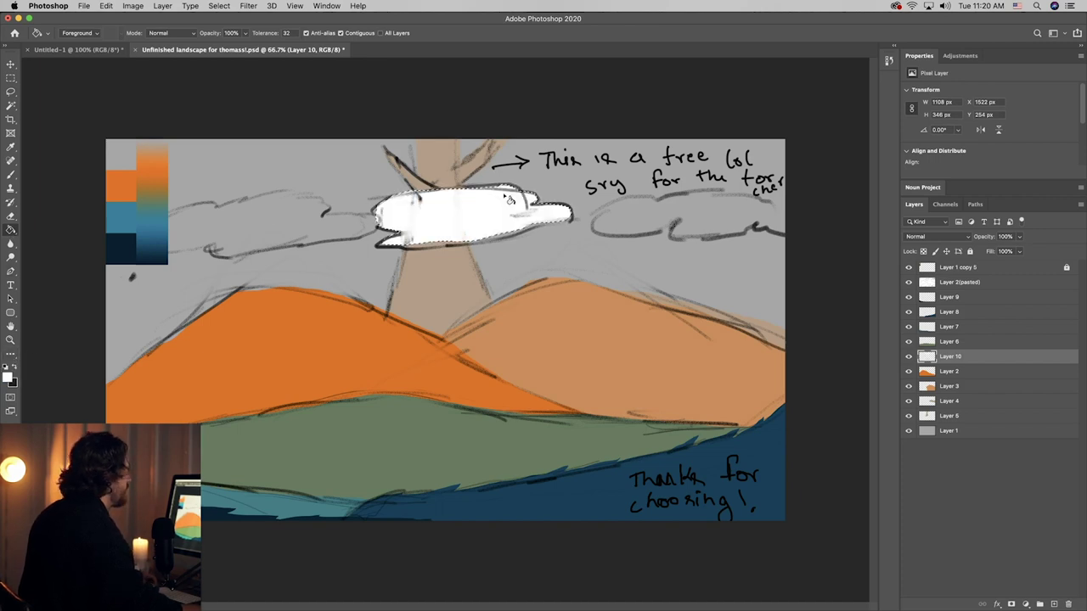
- Lasso the rightmost sketched cloud on the clouds layer, fill it with white and deselect
{"action": "left_click", "coordinate": [10, 90]}
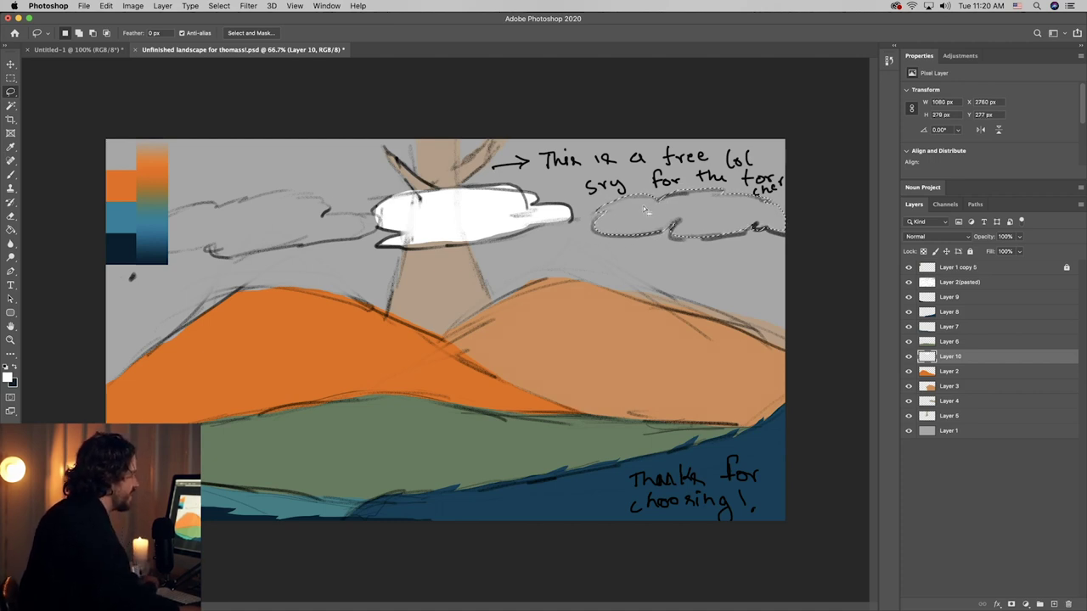
{"action": "key", "text": "g"}
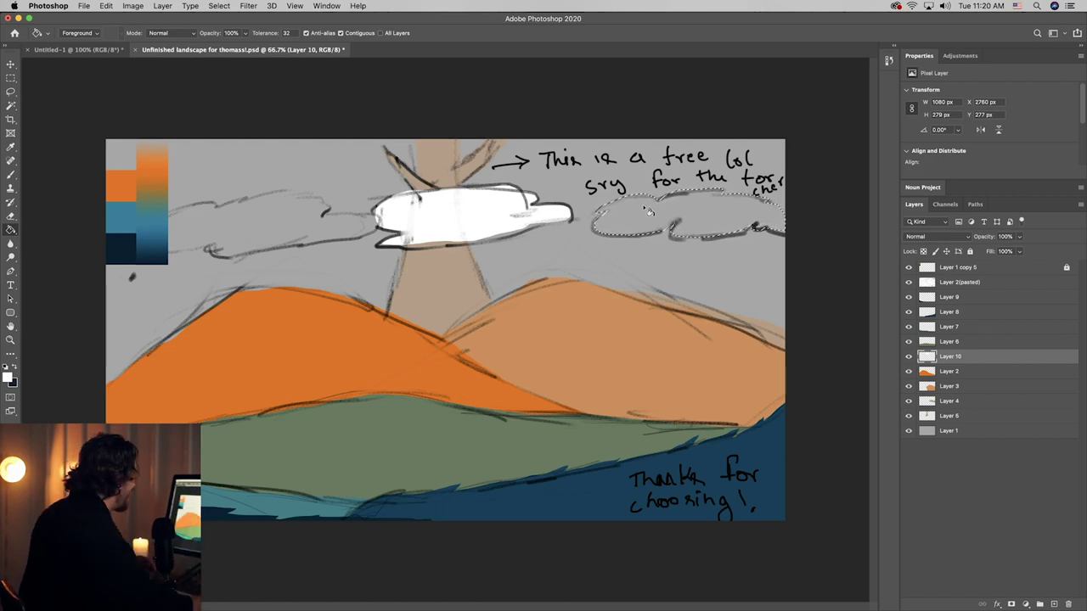
{"action": "left_click", "coordinate": [655, 212]}
{"action": "key", "text": "ctrl+d"}
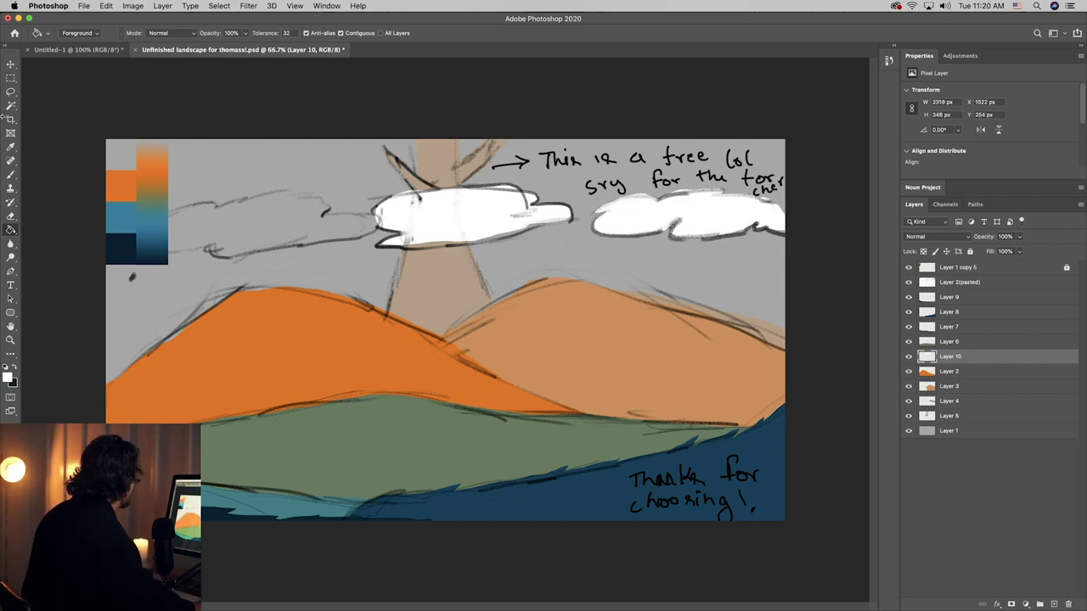
- Lasso the leftmost sketched cloud, running it behind the colour palette, fill it with white and deselect
{"action": "key", "text": "l"}
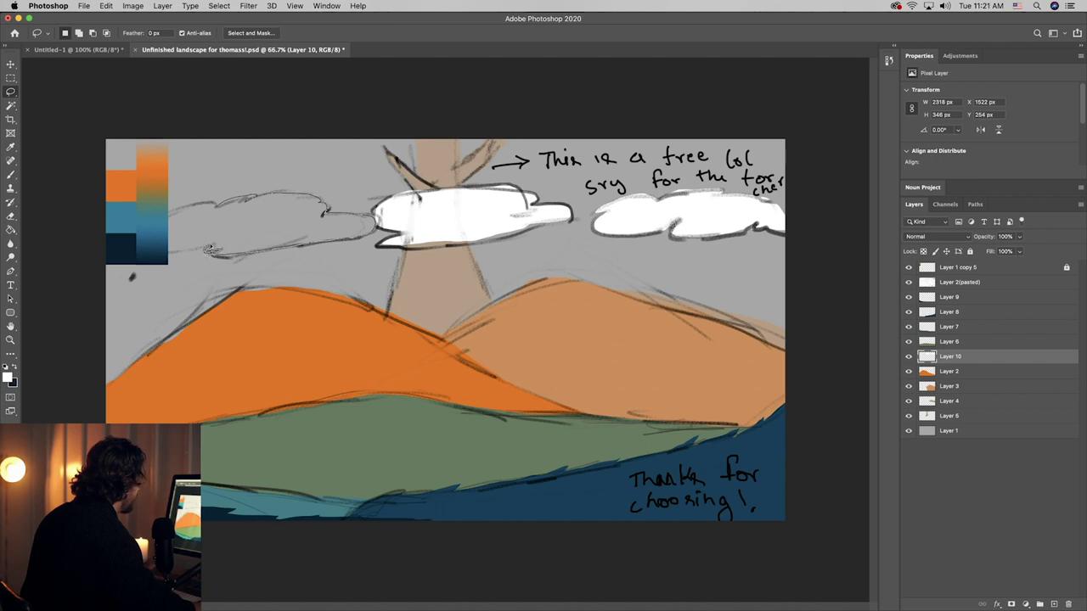
{"action": "mouse_move", "coordinate": [184, 253]}
{"action": "left_mouse_down"}
{"action": "mouse_move", "coordinate": [150, 241]}
{"action": "mouse_move", "coordinate": [156, 223]}
{"action": "mouse_move", "coordinate": [210, 207]}
{"action": "left_mouse_up"}
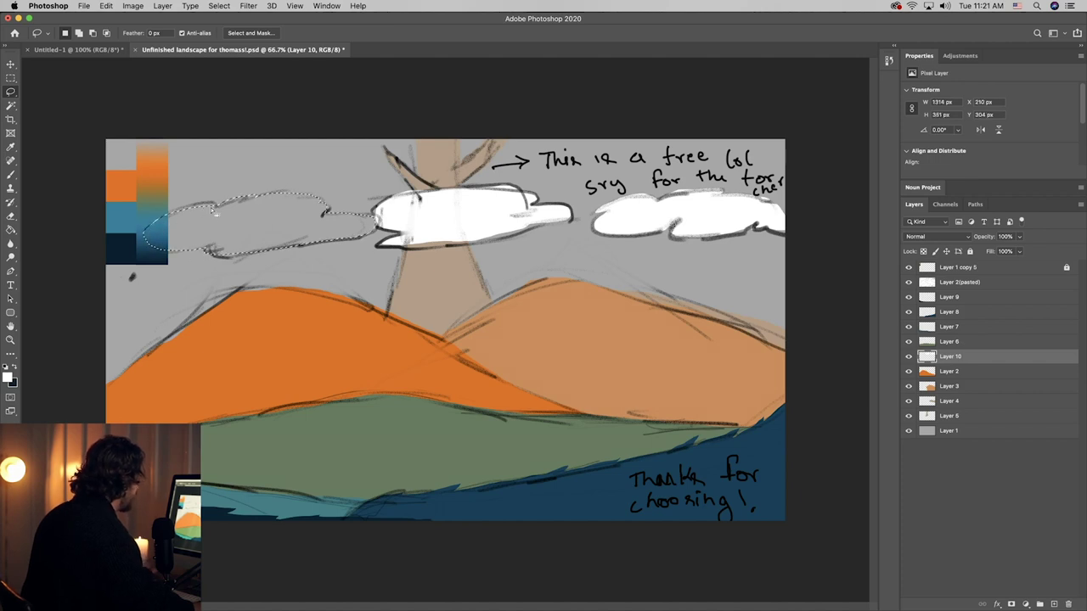
{"action": "key", "text": "g"}
{"action": "left_click", "coordinate": [219, 214]}
{"action": "key", "text": "ctrl+d"}
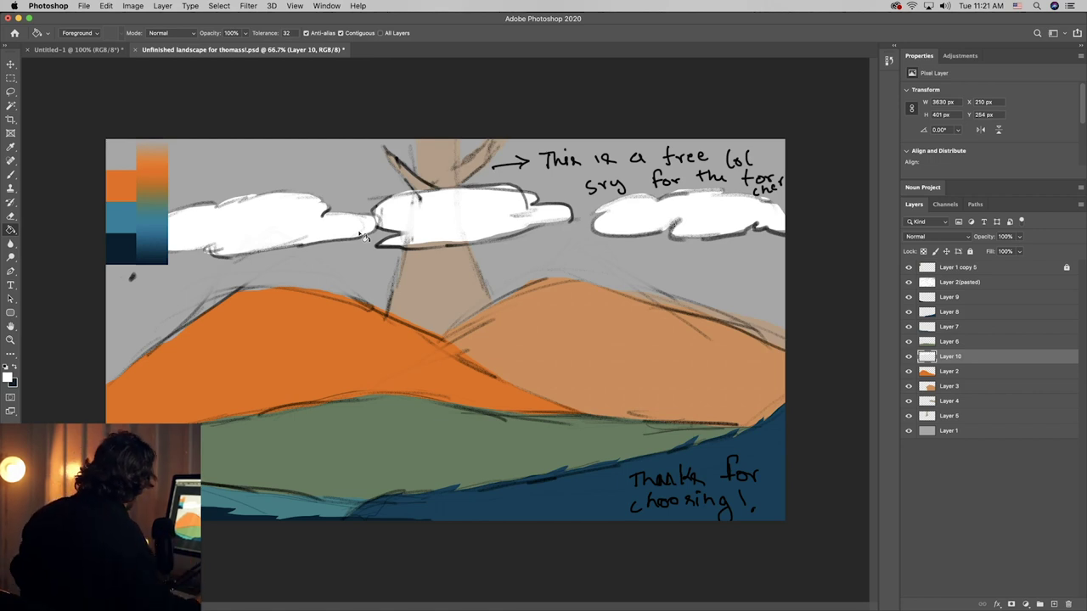
- Unlock the colour palette layer and scale it down into the canvas corner to about 161 × 325 px
{"action": "key", "text": "v"}
{"action": "left_click", "coordinate": [146, 232]}
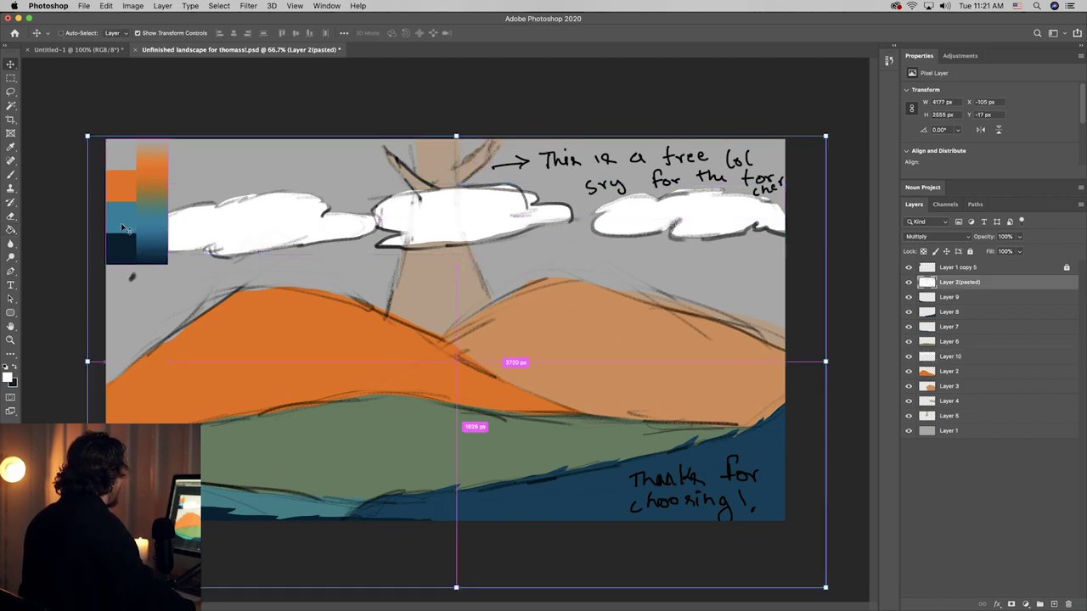
{"action": "left_click", "coordinate": [950, 360]}
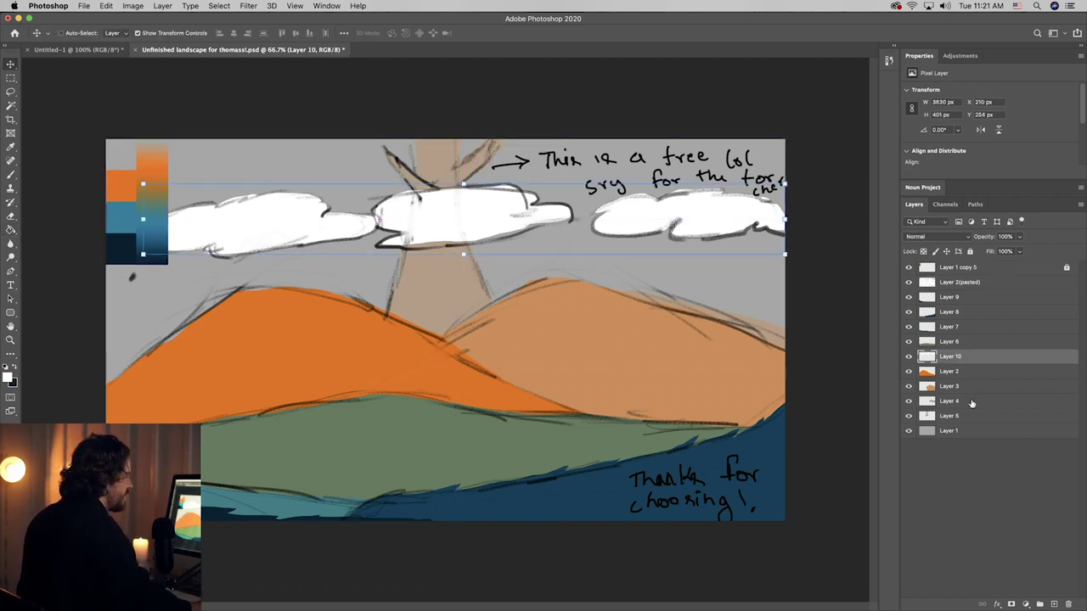
{"action": "left_click", "coordinate": [955, 268]}
{"action": "left_click", "coordinate": [1066, 268]}
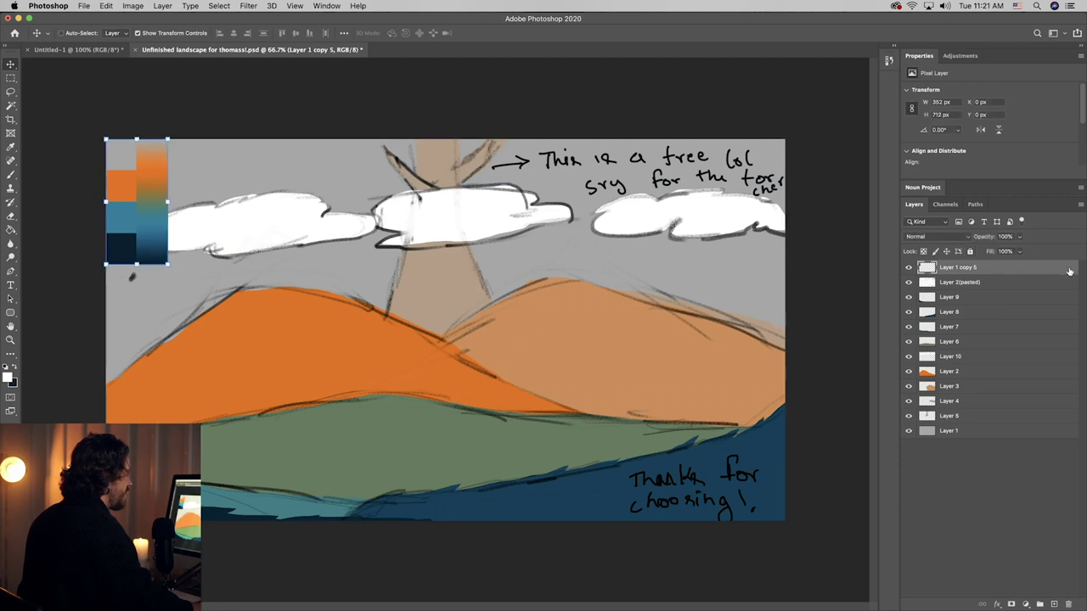
{"action": "left_click_drag", "start_coordinate": [141, 258], "coordinate": [133, 195]}
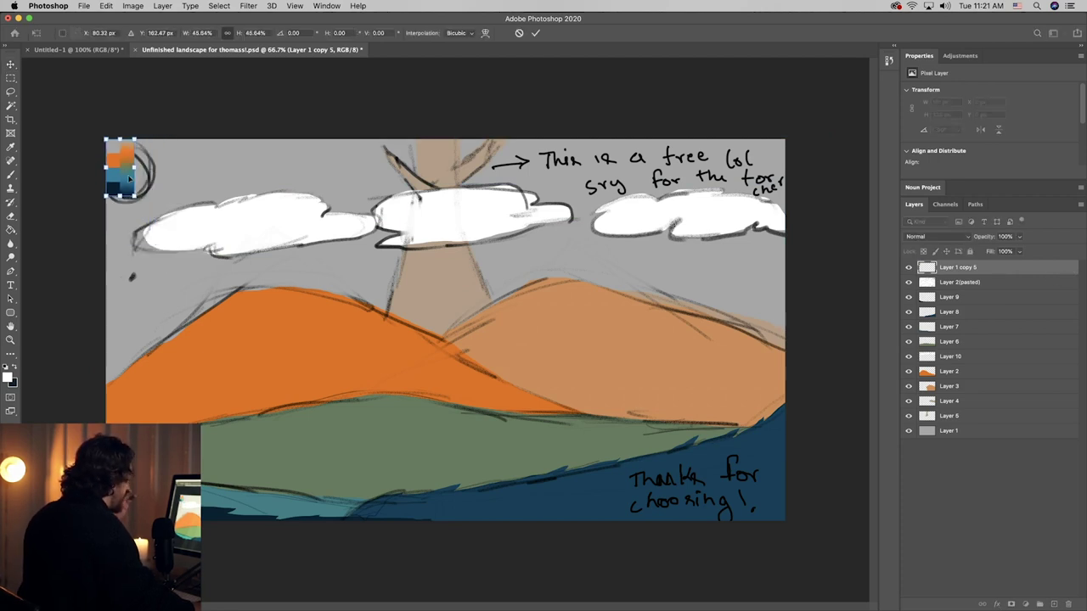
{"action": "key", "text": "Return"}
- Hide the pasted line sketch layer, toggling it to compare the flat colour shapes with the drawing
{"action": "key", "text": "super+equal"}
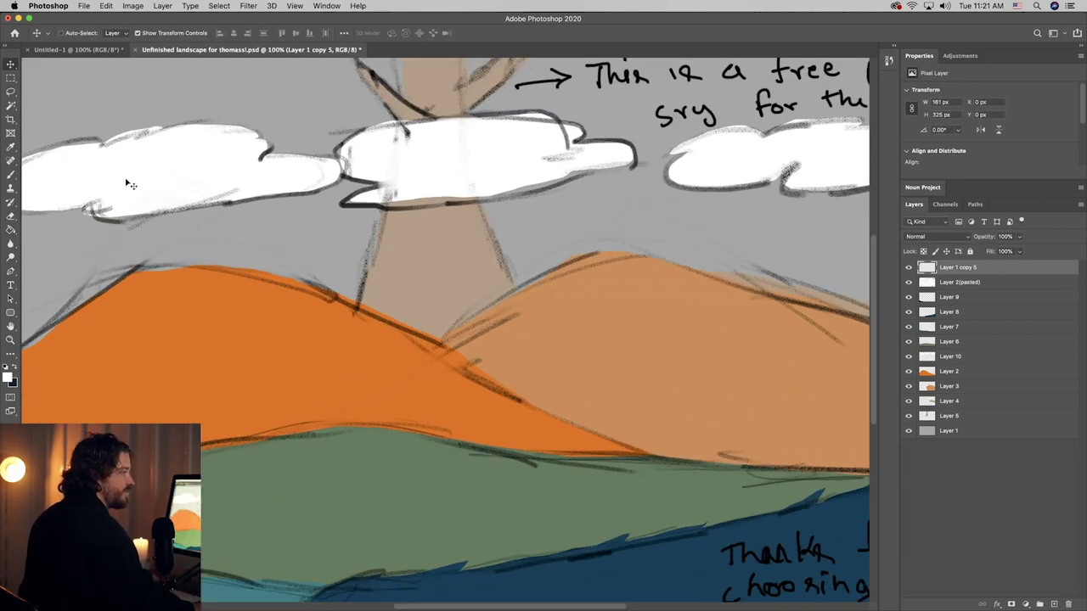
{"action": "left_click_drag", "start_coordinate": [591, 308], "coordinate": [584, 248]}
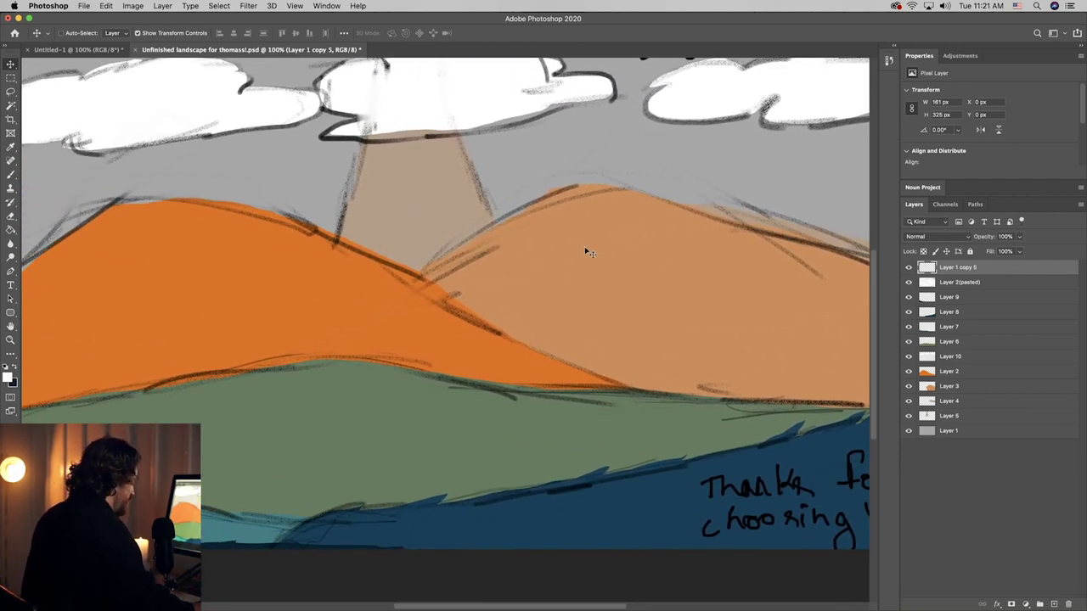
{"action": "key", "text": "super+minus"}
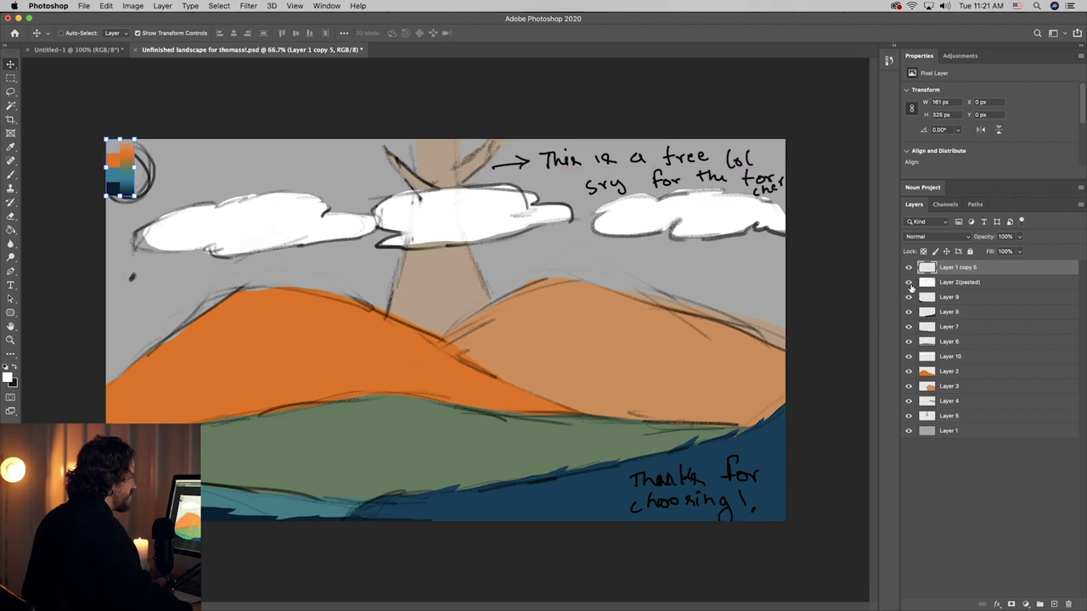
{"action": "left_click", "coordinate": [908, 283]}
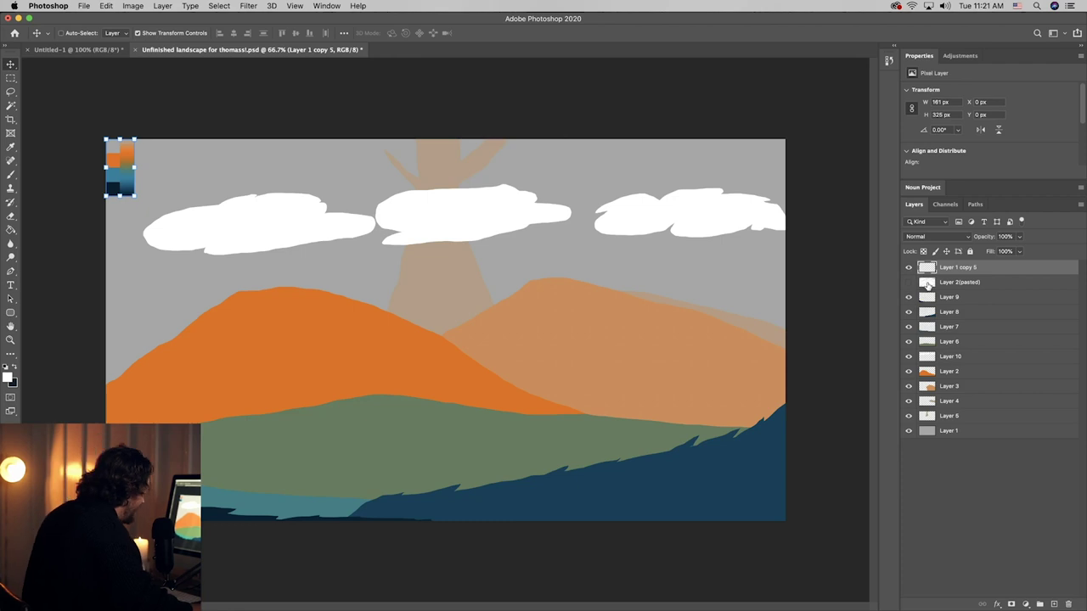
{"action": "left_click", "coordinate": [928, 287]}
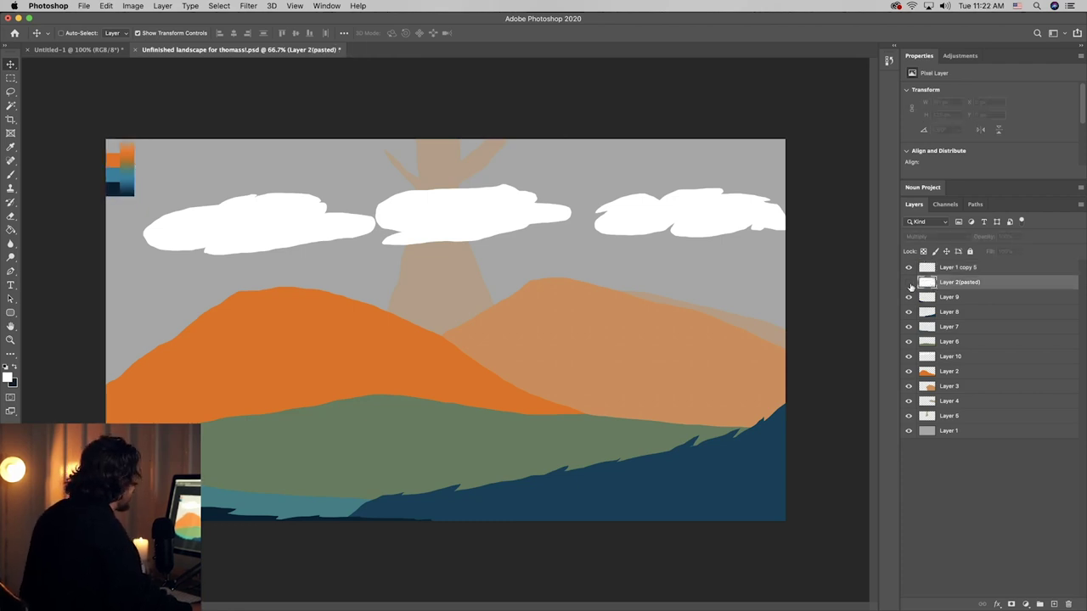
{"action": "left_click", "coordinate": [909, 284]}
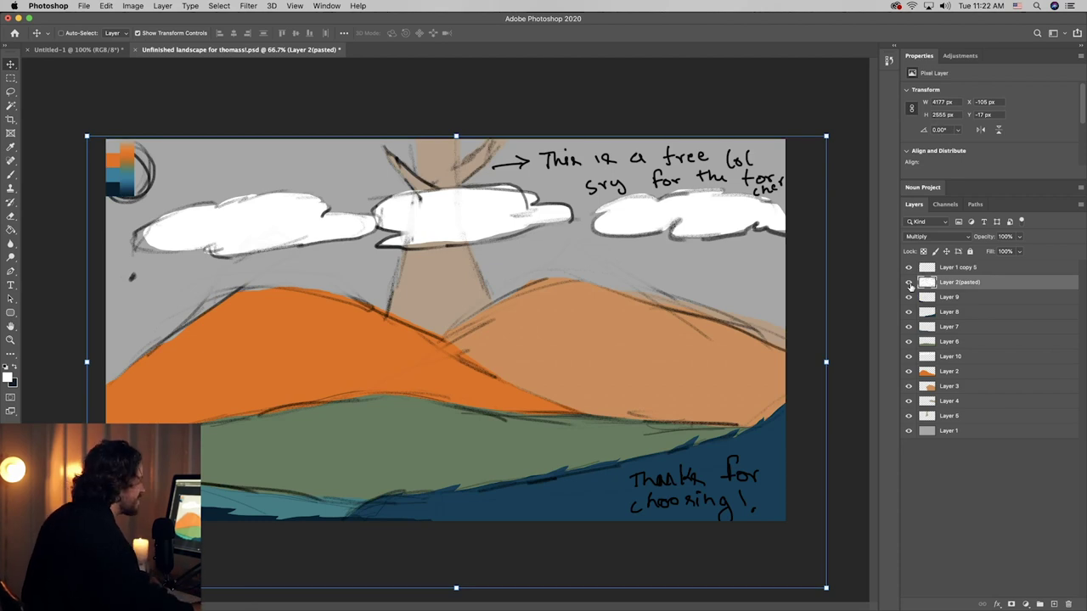
{"action": "left_click", "coordinate": [910, 283]}
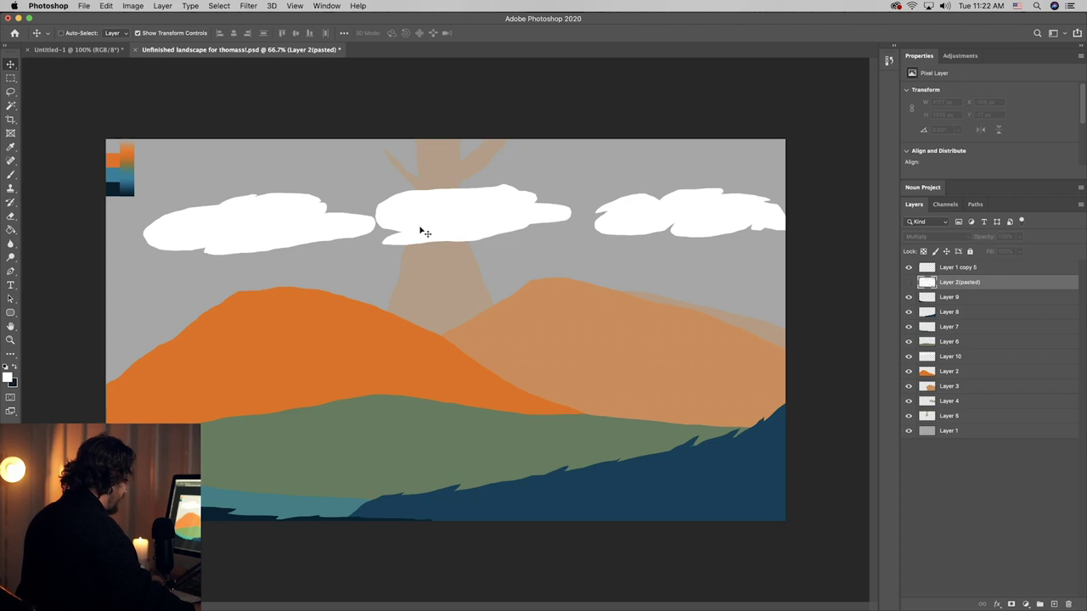
- Add a layer mask to the clouds layer and switch to the Gradient tool
{"action": "left_click", "coordinate": [290, 220]}
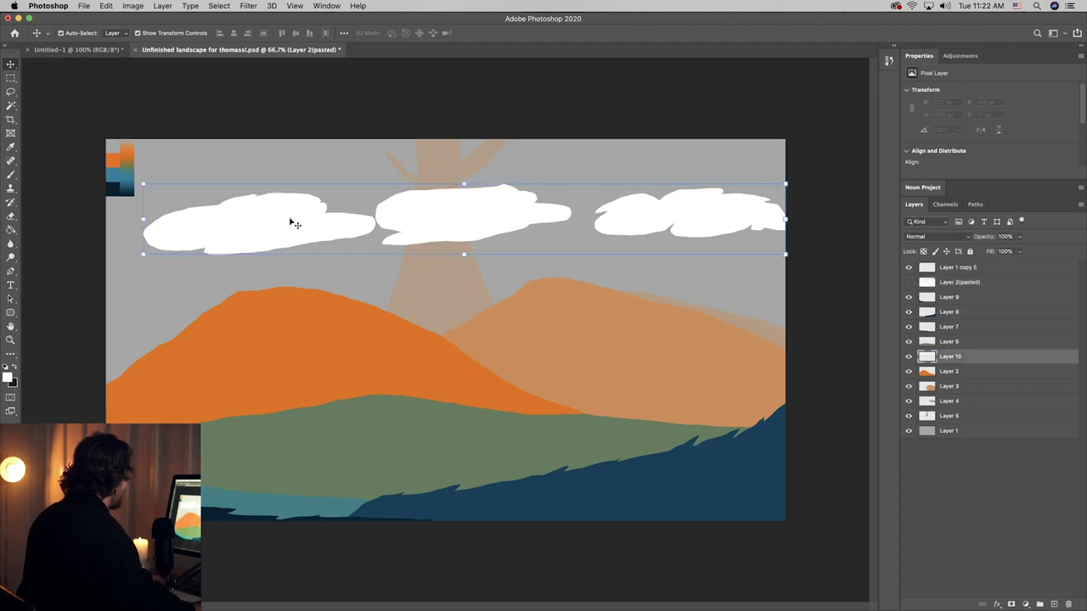
{"action": "left_click", "coordinate": [1012, 605]}
{"action": "left_click", "coordinate": [11, 231]}
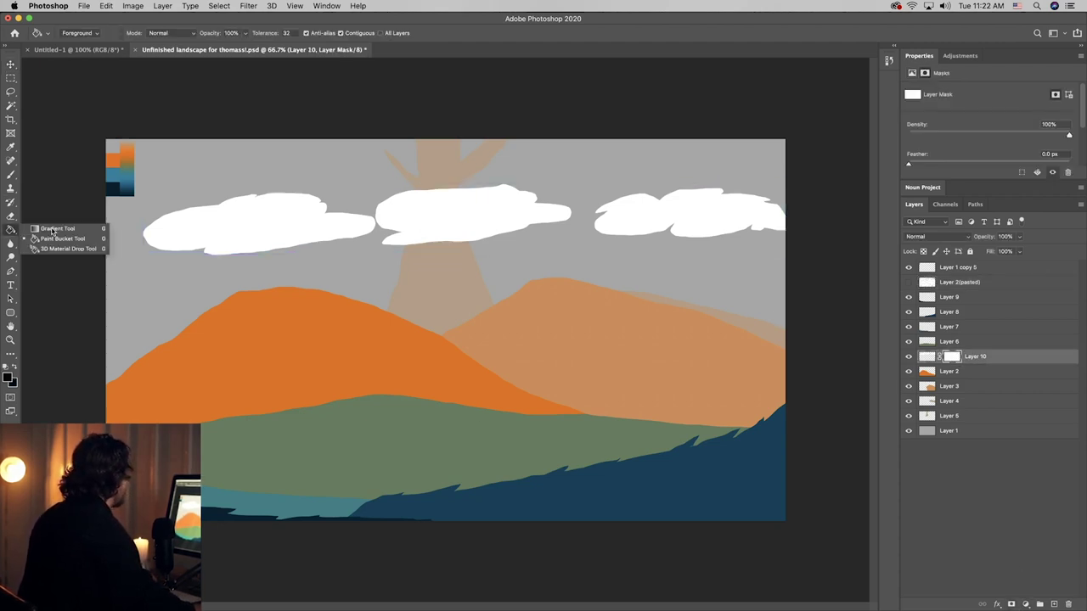
{"action": "left_click", "coordinate": [60, 225]}
{"action": "left_click_drag", "start_coordinate": [456, 197], "coordinate": [456, 265]}
{"action": "key", "text": "super+z"}
{"action": "left_click_drag", "start_coordinate": [483, 225], "coordinate": [483, 254]}
{"action": "key", "text": "super+z"}
{"action": "key", "text": "super+z"}
- Set the gradient to the Foreground to Transparent preset from the Basics group
{"action": "left_click", "coordinate": [75, 33]}
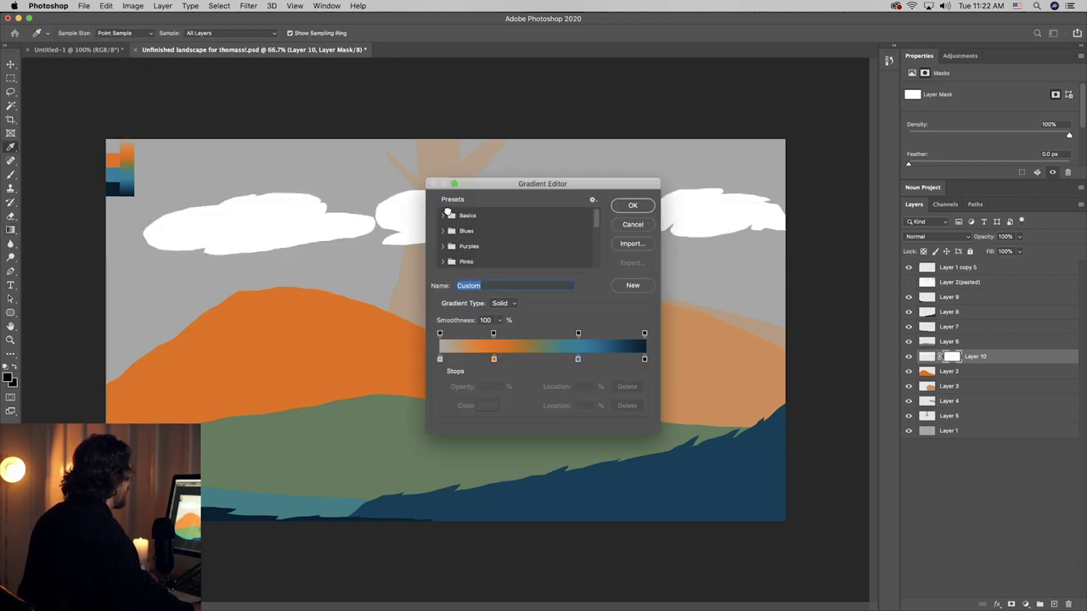
{"action": "left_click", "coordinate": [442, 216]}
{"action": "left_click", "coordinate": [473, 232]}
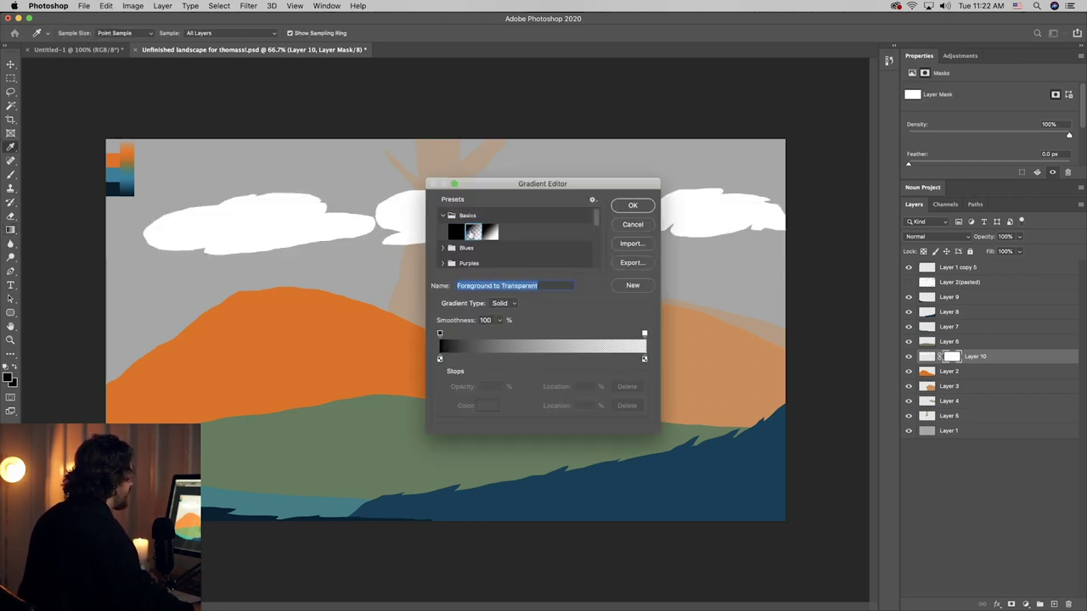
{"action": "left_click", "coordinate": [634, 206]}
{"action": "left_click_drag", "start_coordinate": [480, 272], "coordinate": [478, 213]}
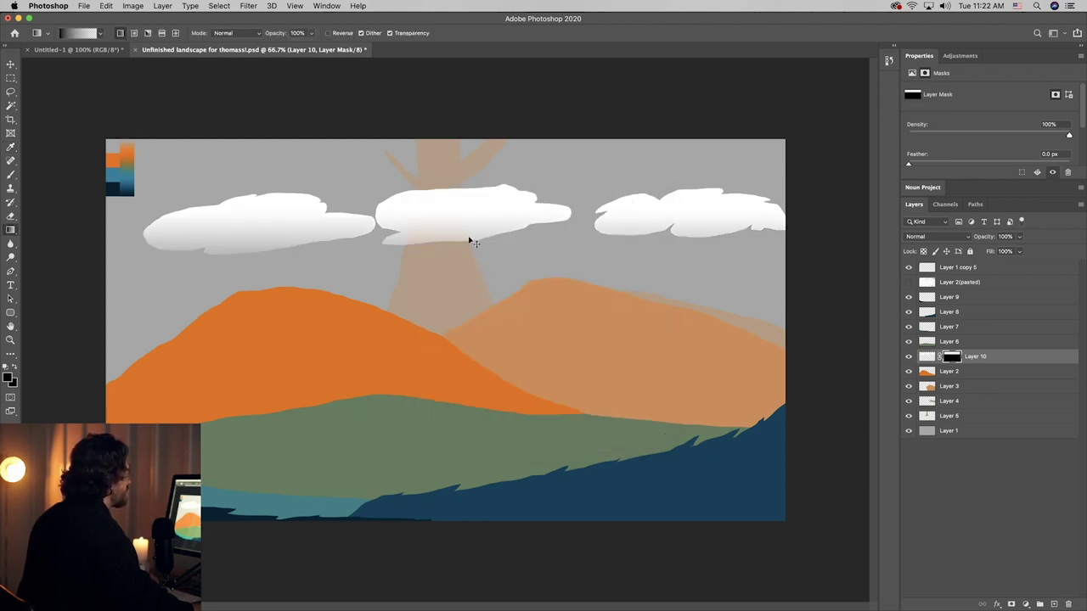
{"action": "key", "text": "super+z"}
{"action": "left_click_drag", "start_coordinate": [479, 175], "coordinate": [479, 244]}
{"action": "key", "text": "super+z"}
- Fade the clouds' upper edges with short downward gradients on the layer mask
{"action": "left_click_drag", "start_coordinate": [485, 172], "coordinate": [486, 212]}
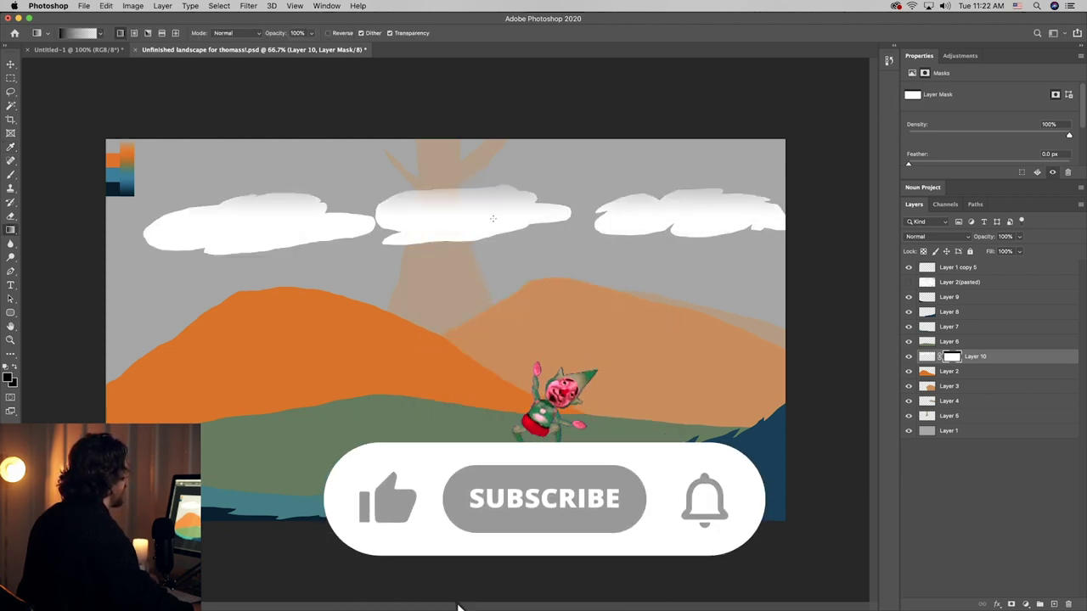
{"action": "left_click_drag", "start_coordinate": [508, 177], "coordinate": [509, 220]}
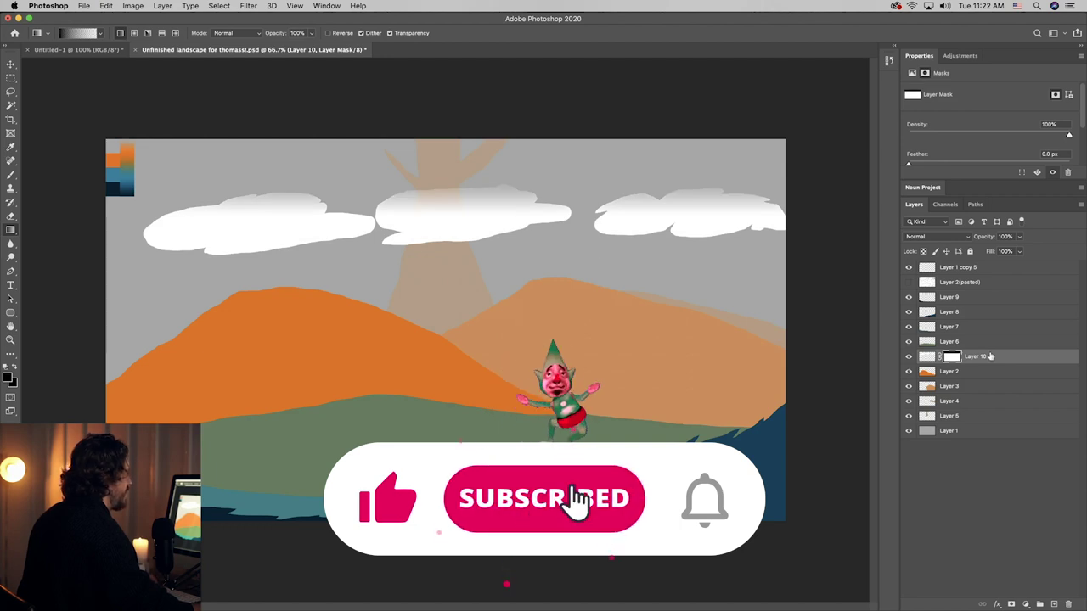
- Duplicate the clouds layer and apply a Motion Blur at angle 0 with a distance of 631 pixels to the copy
{"action": "left_click_drag", "start_coordinate": [990, 359], "coordinate": [987, 350]}
{"action": "key", "text": "v"}
{"action": "left_click", "coordinate": [248, 5]}
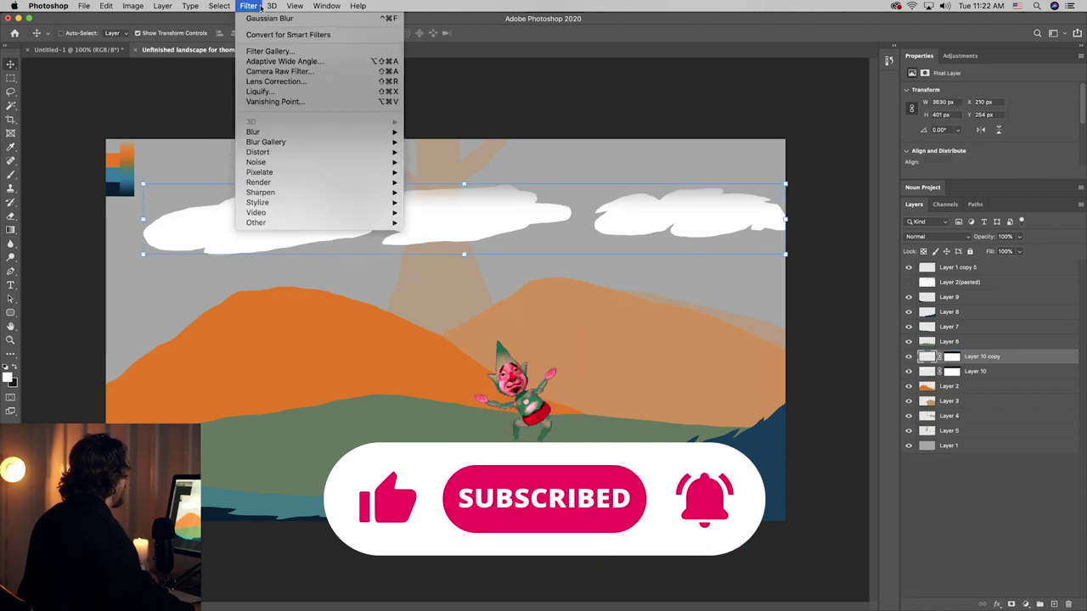
{"action": "mouse_move", "coordinate": [279, 132]}
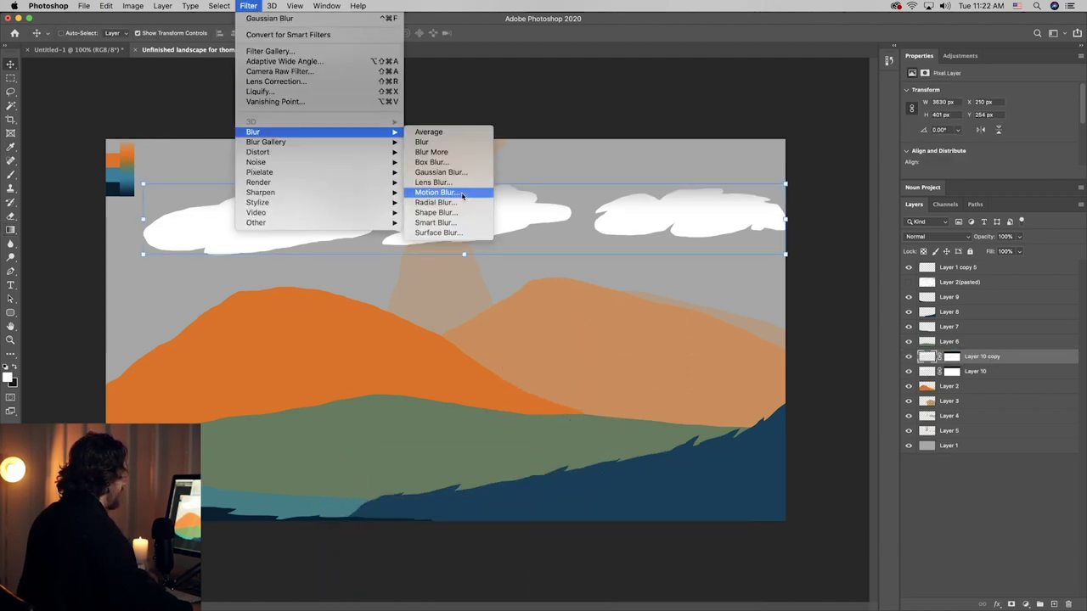
{"action": "left_click", "coordinate": [458, 192]}
{"action": "left_click_drag", "start_coordinate": [505, 335], "coordinate": [533, 332]}
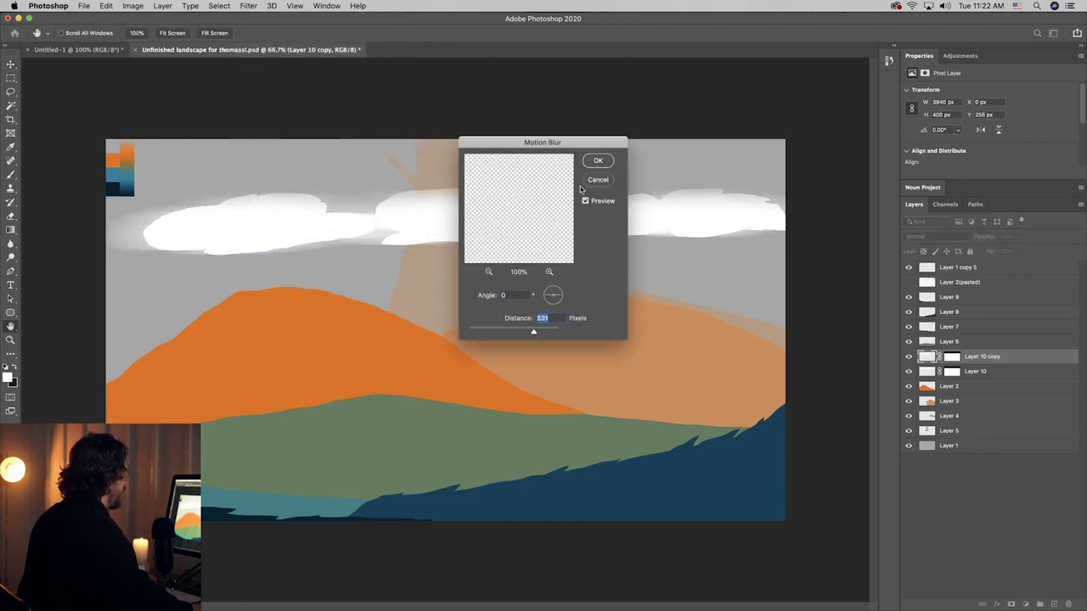
{"action": "left_click", "coordinate": [597, 162]}
- Duplicate the blurred clouds layer and squash the copy vertically about its centre to about 190 px high
{"action": "left_click", "coordinate": [986, 364], "text": "alt"}
{"action": "mouse_move", "coordinate": [986, 367]}
{"action": "left_mouse_down", "text": "alt"}
{"action": "mouse_move", "coordinate": [983, 357]}
{"action": "mouse_move", "coordinate": [976, 371]}
{"action": "left_mouse_up", "text": "alt"}
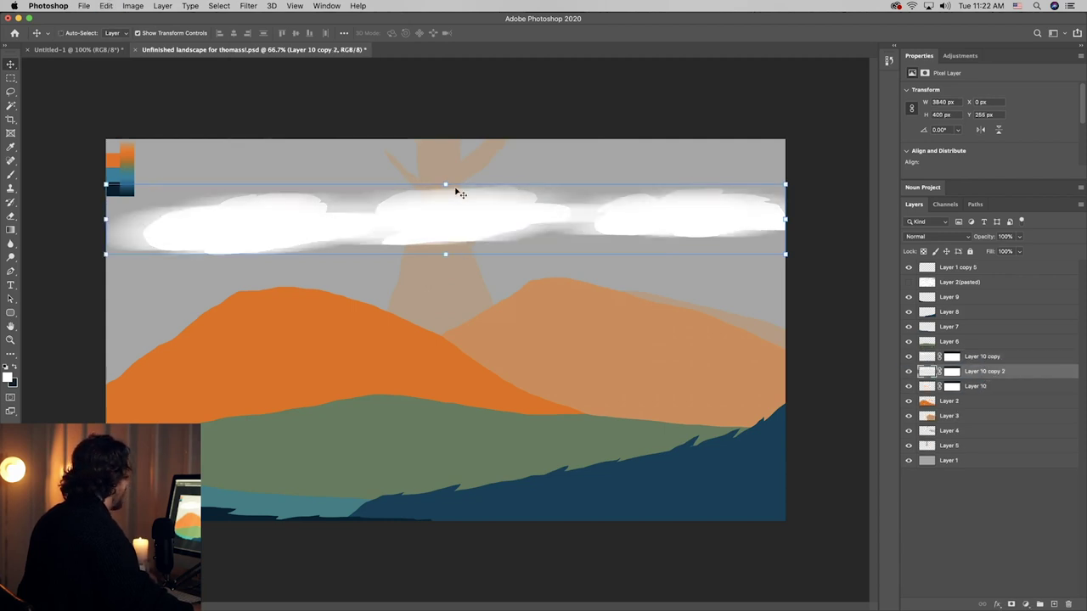
{"action": "left_click_drag", "start_coordinate": [445, 184], "coordinate": [551, 213]}
{"action": "key", "text": "Return"}
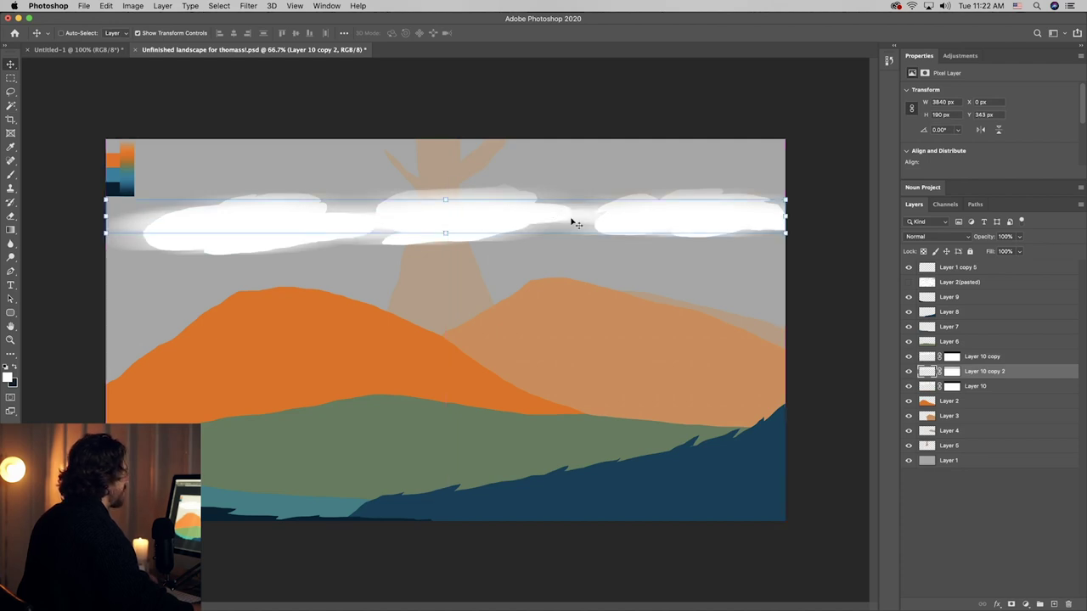
- Combine the three cloud layers into one smart object and add a layer mask to it
{"action": "left_click", "coordinate": [974, 389], "text": "shift"}
{"action": "left_click", "coordinate": [996, 360], "text": "shift"}
{"action": "right_click", "coordinate": [995, 360]}
{"action": "left_click", "coordinate": [932, 293]}
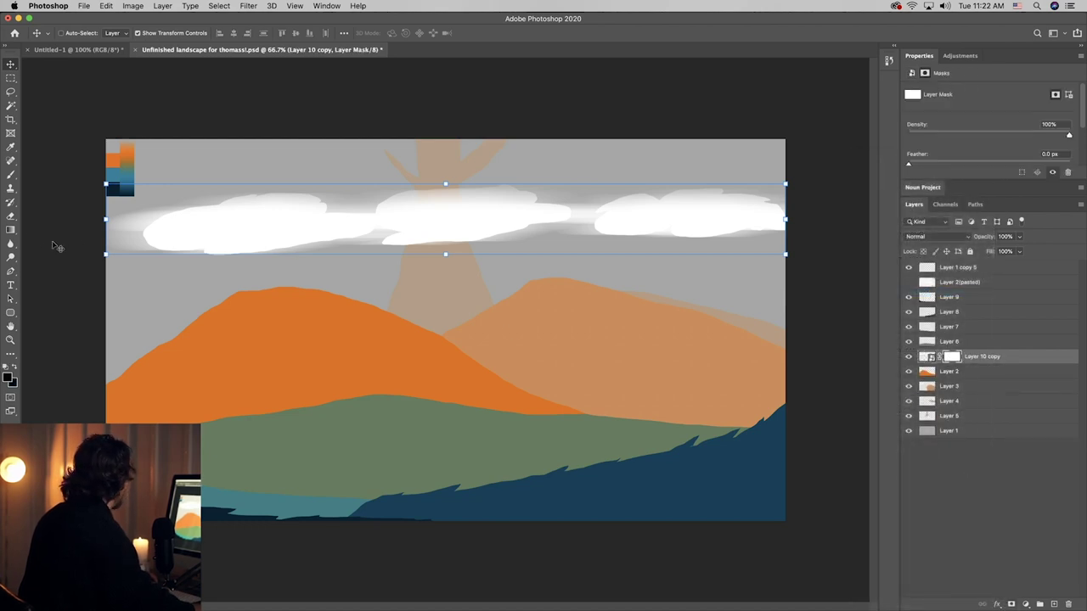
- Fade the upper part of the combined clouds with Foreground to Transparent gradients on the smart object's mask
{"action": "left_click", "coordinate": [10, 229]}
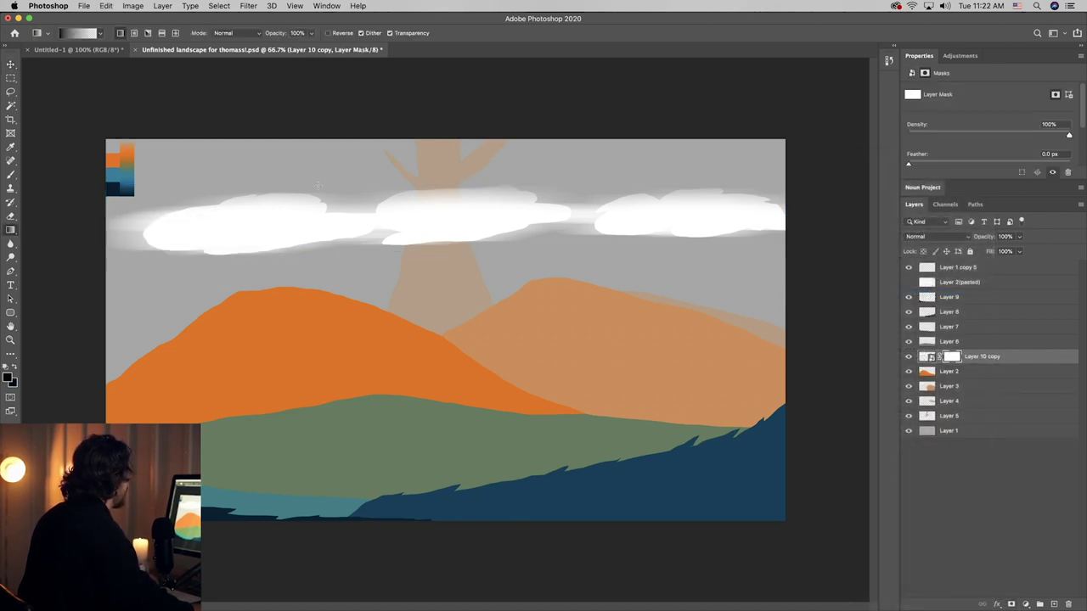
{"action": "key", "text": "super+z"}
{"action": "left_click_drag", "start_coordinate": [449, 263], "coordinate": [484, 257]}
{"action": "key", "text": "super+z"}
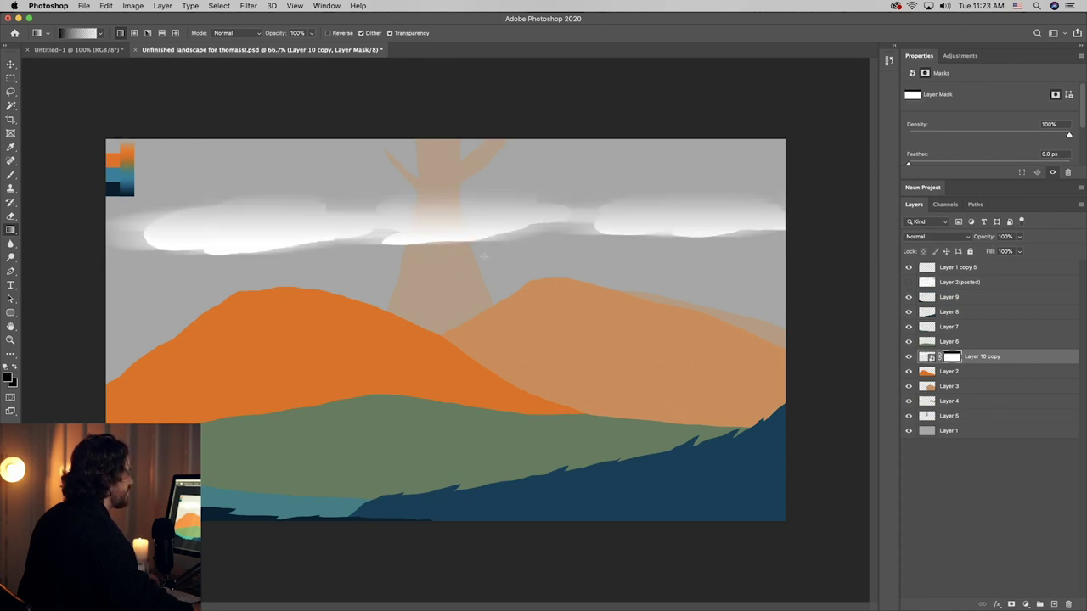
{"action": "left_click_drag", "start_coordinate": [473, 201], "coordinate": [433, 309]}
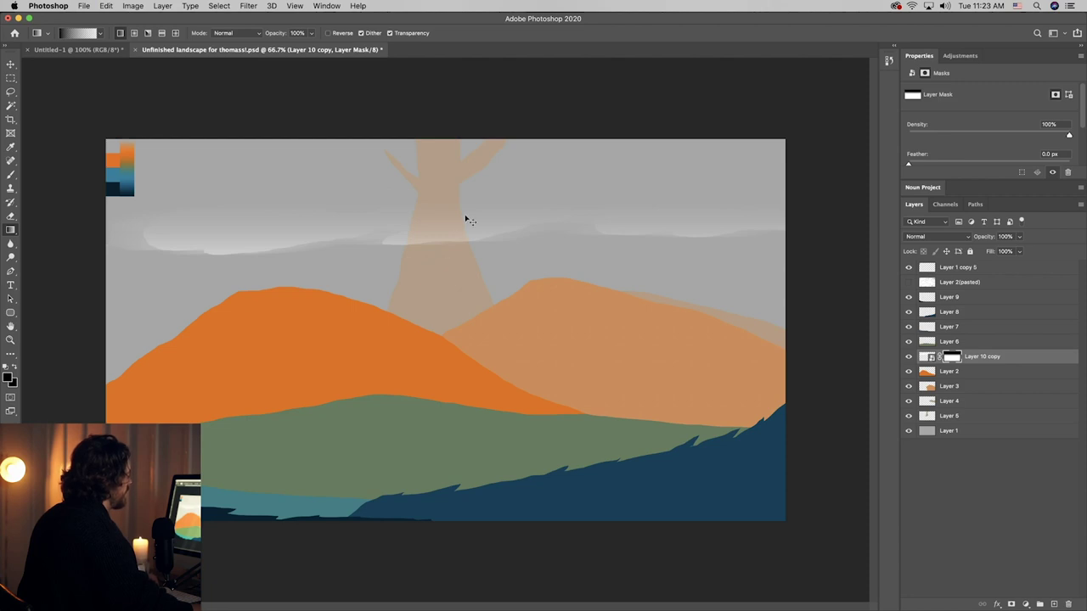
{"action": "left_click_drag", "start_coordinate": [467, 219], "coordinate": [484, 234]}
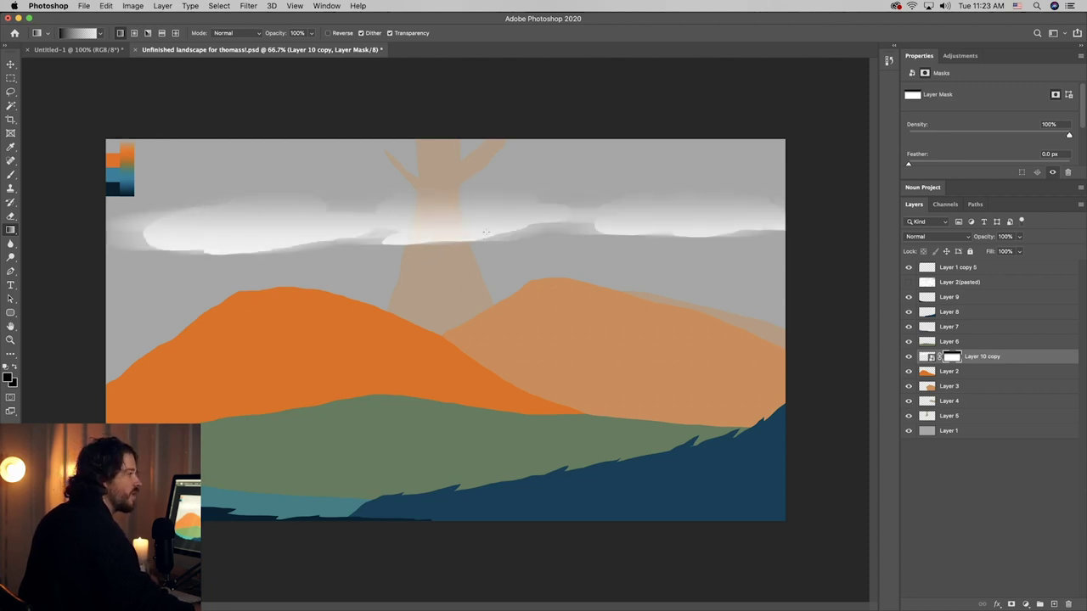
{"action": "key", "text": "v"}
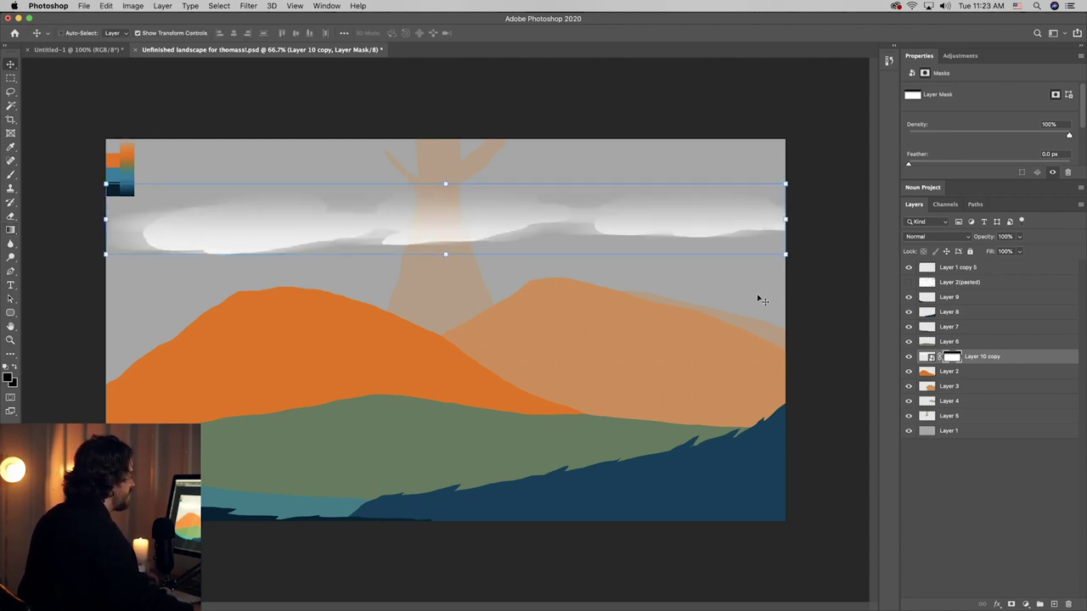
- Add a new layer directly above the grey background and lasso a gently curved distant-hill shape across the full canvas width
{"action": "left_click", "coordinate": [976, 433]}
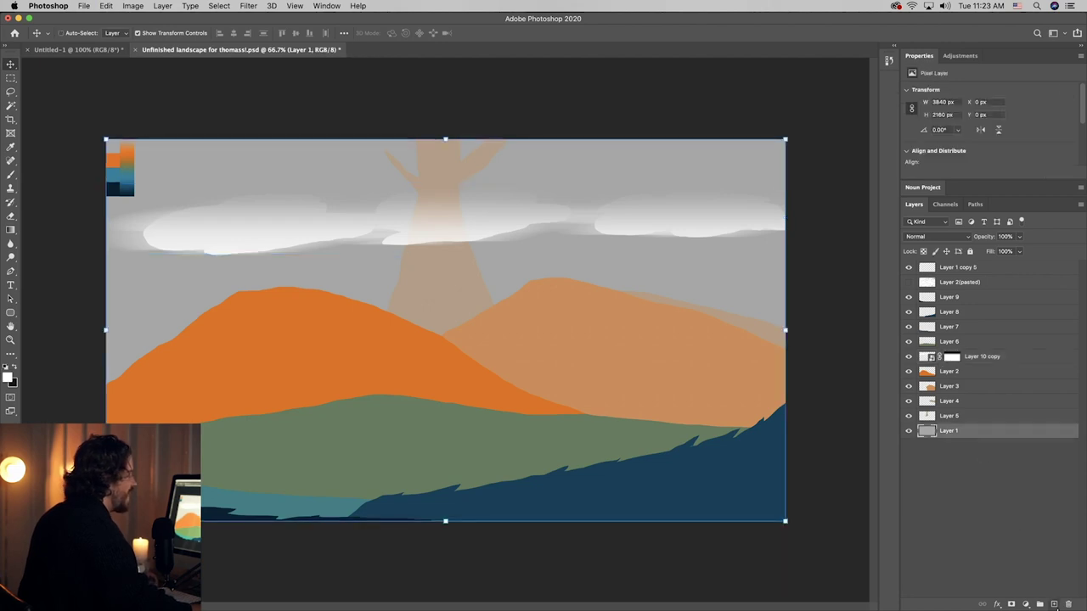
{"action": "left_click", "coordinate": [1054, 605]}
{"action": "left_click", "coordinate": [10, 92]}
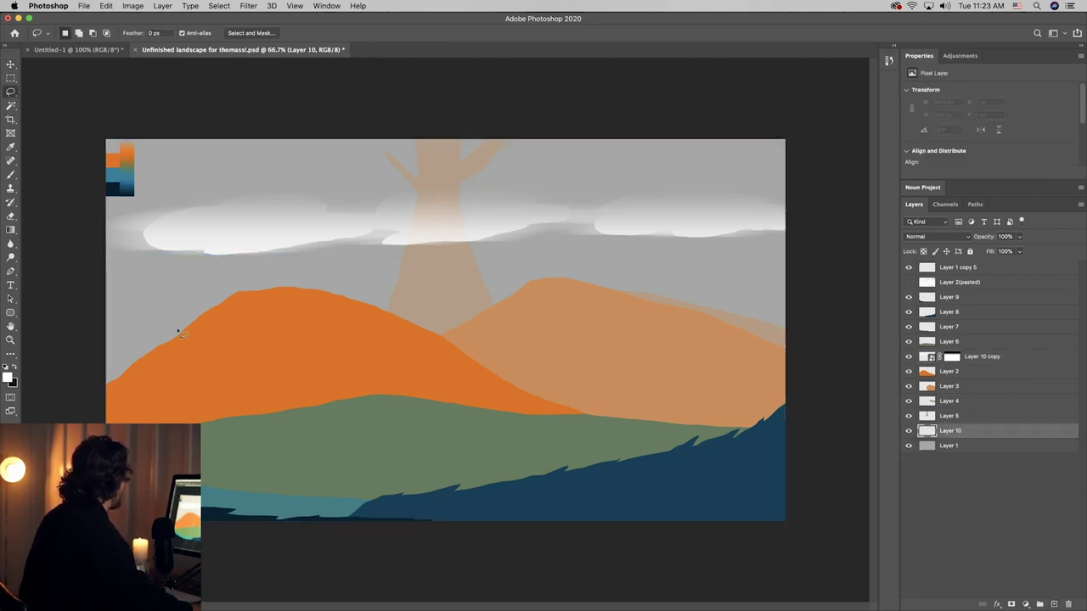
{"action": "mouse_move", "coordinate": [85, 286]}
{"action": "left_mouse_down"}
{"action": "mouse_move", "coordinate": [527, 282]}
{"action": "mouse_move", "coordinate": [722, 248]}
{"action": "mouse_move", "coordinate": [866, 386]}
{"action": "mouse_move", "coordinate": [7, 288]}
{"action": "left_mouse_up"}
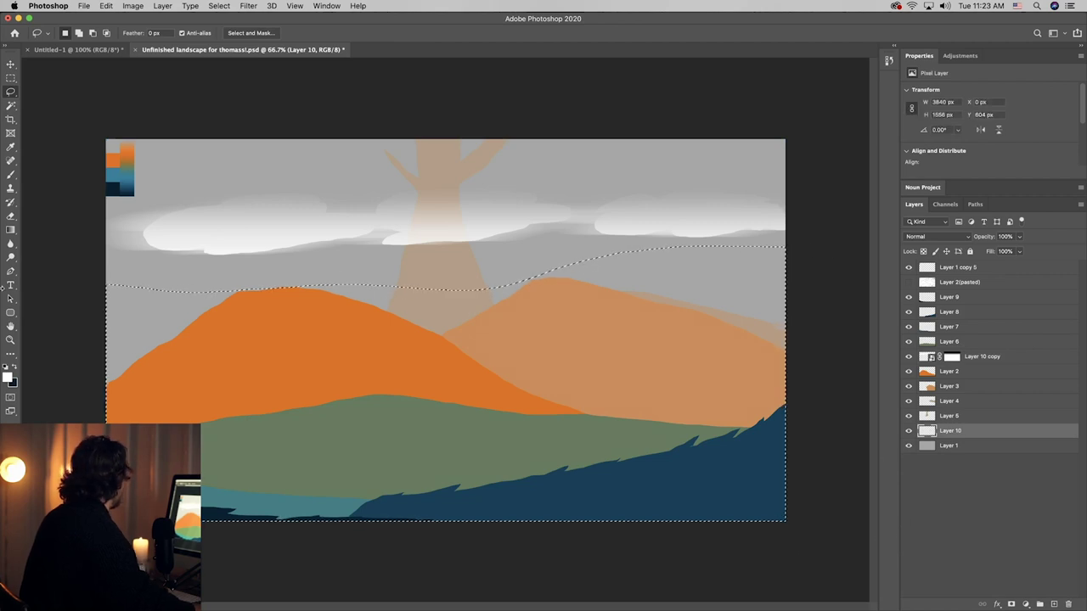
- Fill the distant-hill selection with an upward-fading gradient in beige sampled beside the tree's base, and clear the selection
{"action": "left_click", "coordinate": [8, 378]}
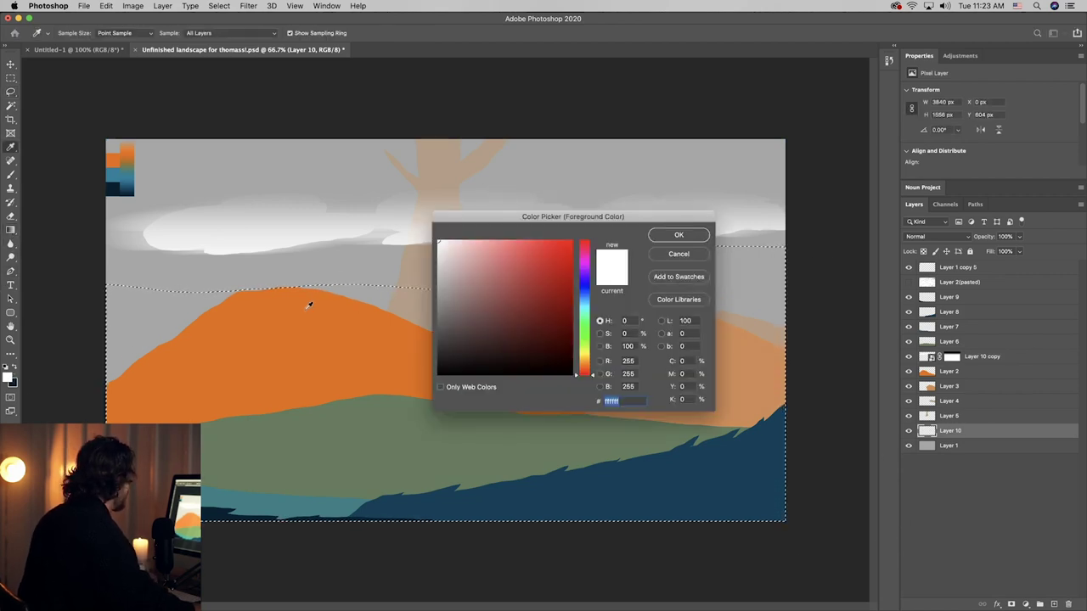
{"action": "left_click", "coordinate": [392, 313]}
{"action": "left_click", "coordinate": [678, 236]}
{"action": "left_click_drag", "start_coordinate": [623, 353], "coordinate": [623, 223]}
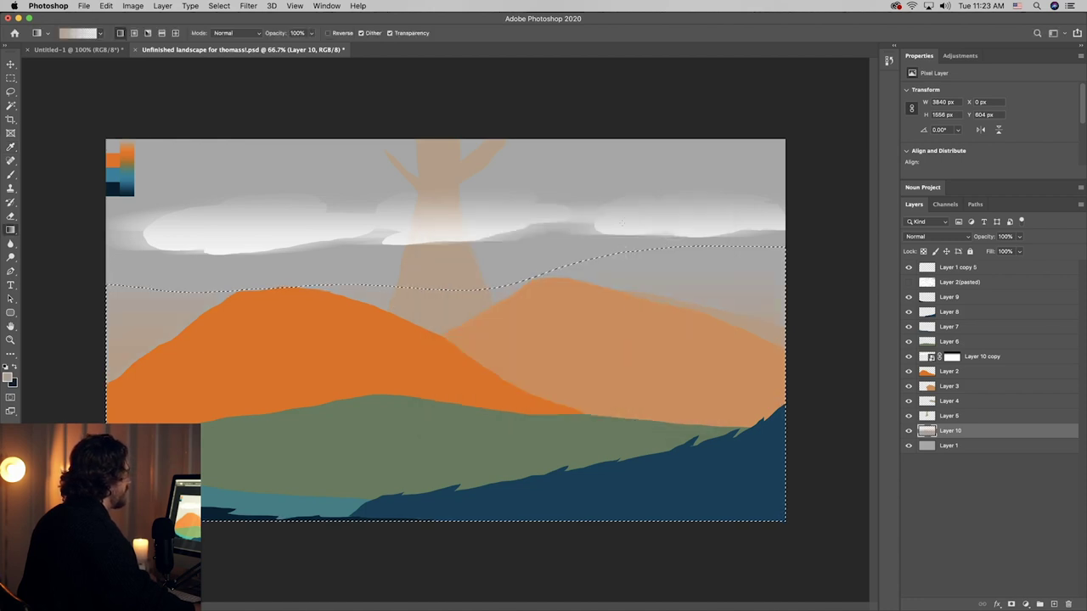
{"action": "key", "text": "super+d"}
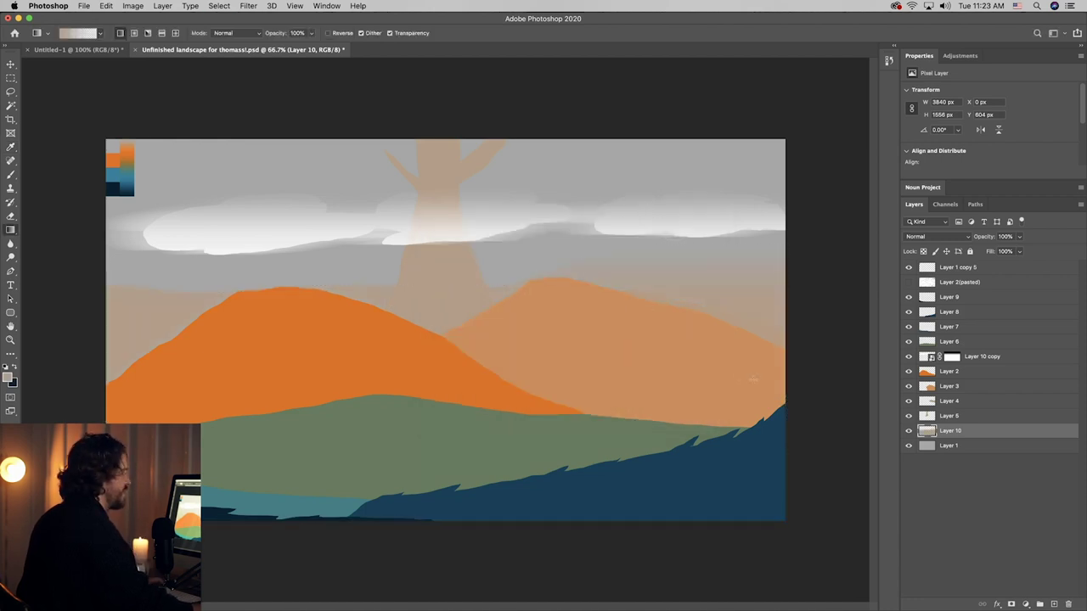
{"action": "key", "text": "super+shift+d"}
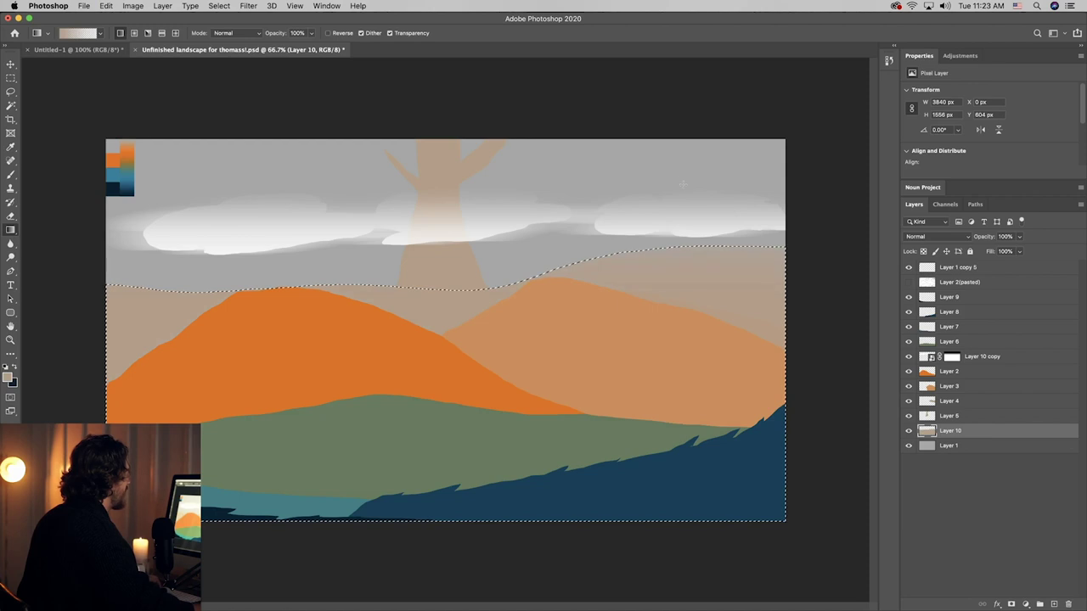
{"action": "key", "text": "super+d"}
- Lower the distant hill layer's opacity to 46%
{"action": "left_click_drag", "start_coordinate": [1021, 241], "coordinate": [992, 252]}
{"action": "key", "text": "v"}
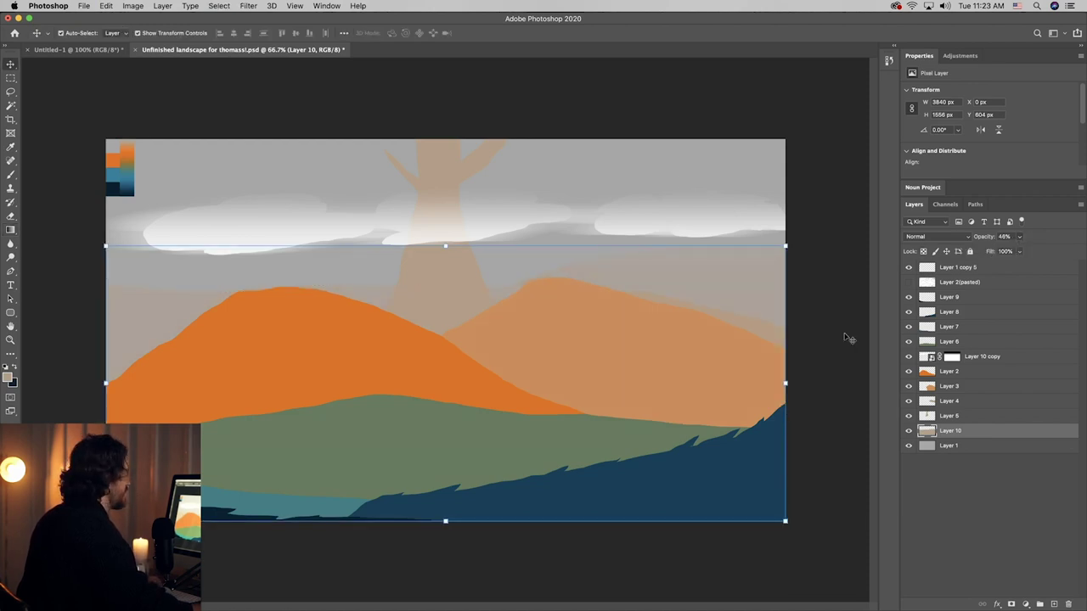
{"action": "left_click", "coordinate": [848, 338]}
- Add a new layer above the pale orange hill and clip it to that hill
{"action": "left_click", "coordinate": [573, 332]}
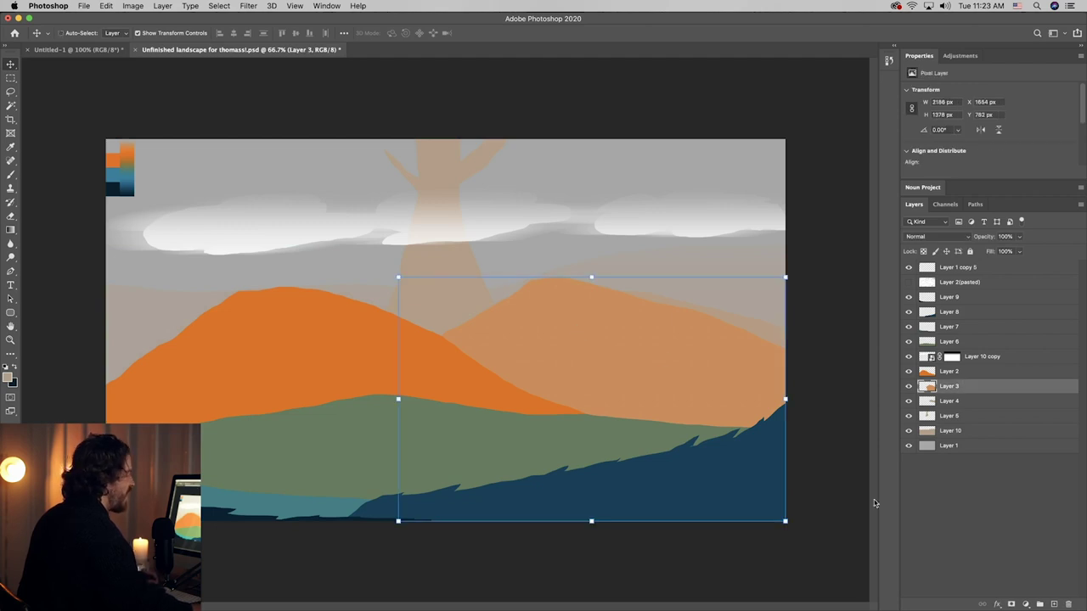
{"action": "left_click", "coordinate": [1054, 603]}
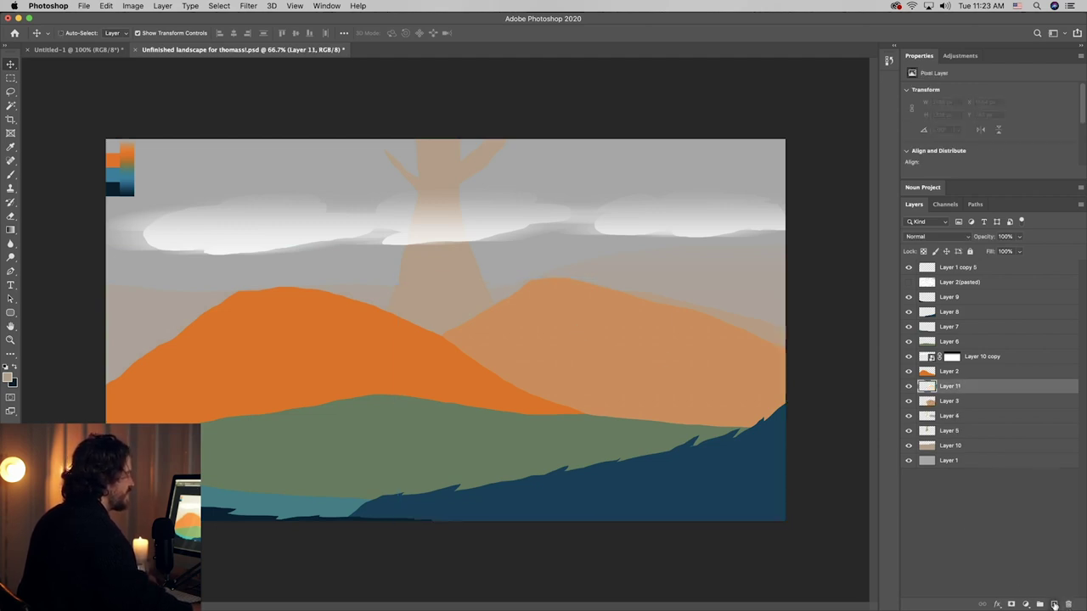
{"action": "left_click", "coordinate": [982, 393], "text": "alt"}
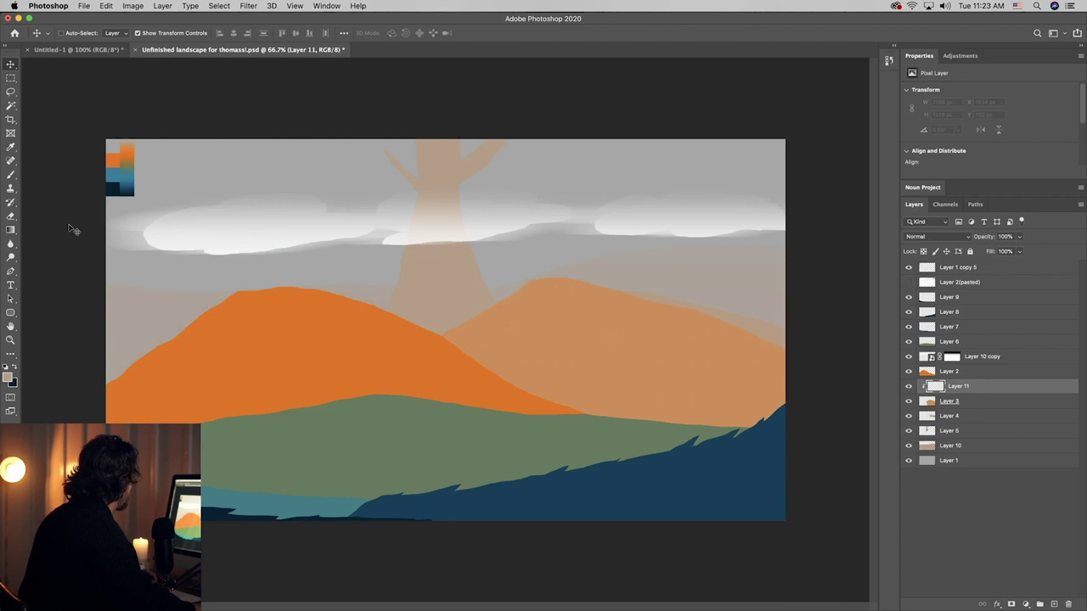
- Fade beige haze up from the pale orange hill's base with a gradient in a colour sampled at the canvas's right edge
{"action": "left_click", "coordinate": [8, 232]}
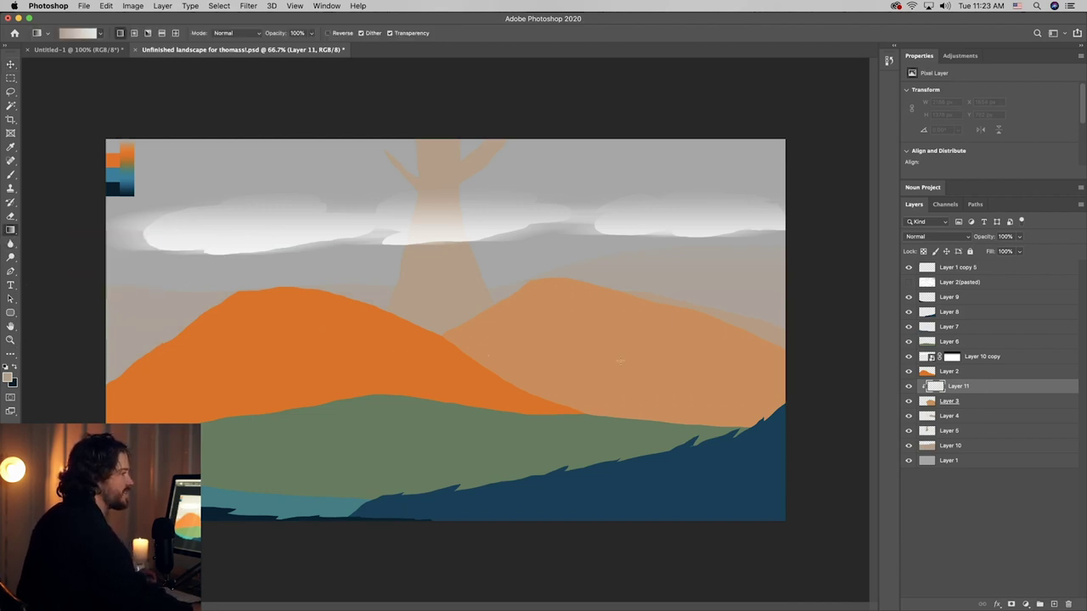
{"action": "key", "text": "i"}
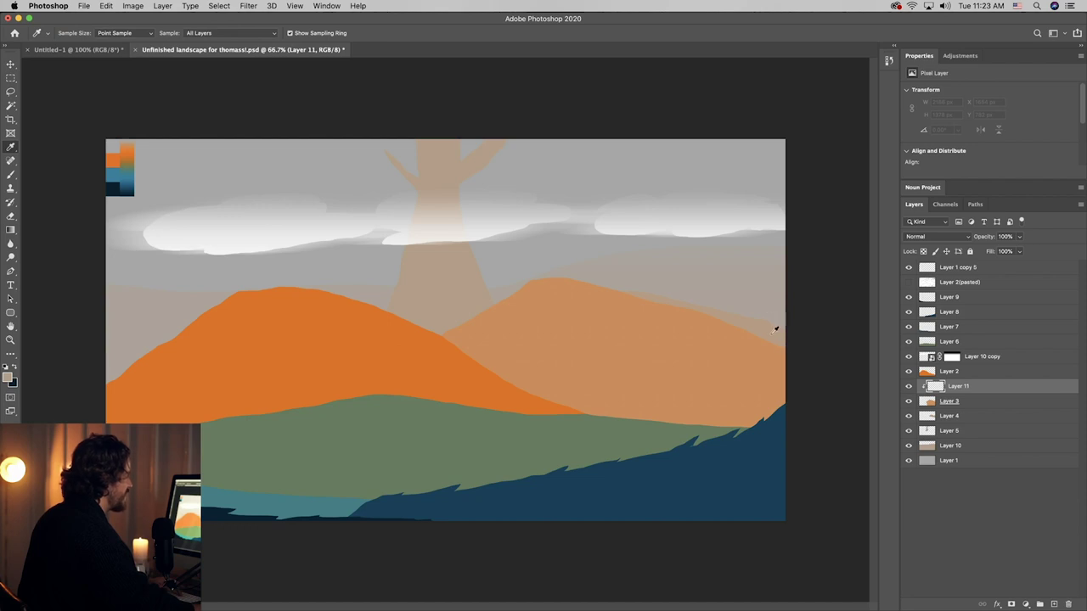
{"action": "left_click", "coordinate": [775, 330]}
{"action": "key", "text": "g"}
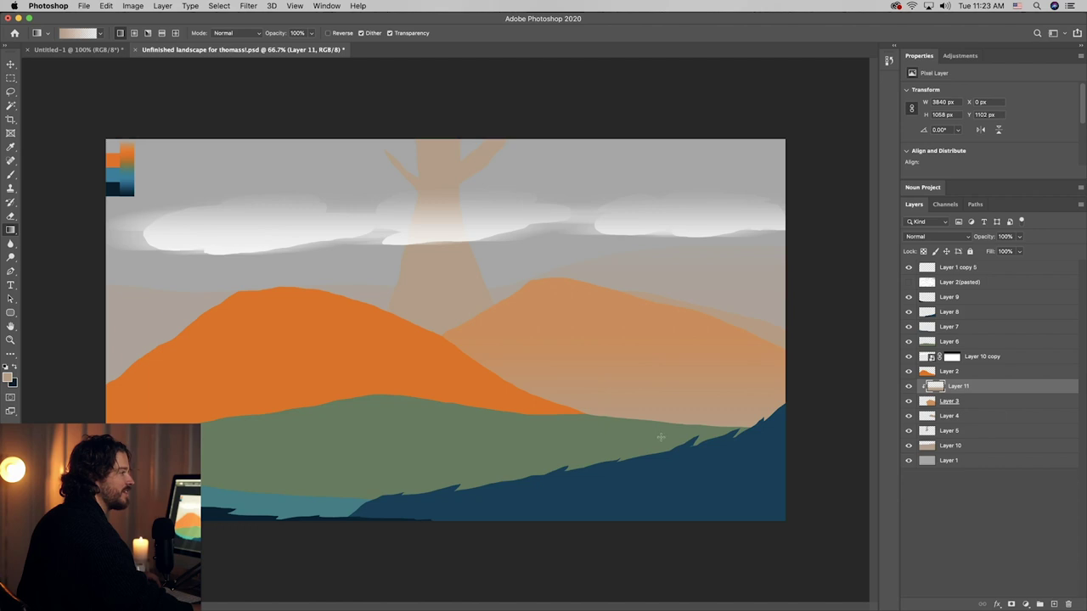
{"action": "left_click_drag", "start_coordinate": [614, 435], "coordinate": [615, 435]}
- Lasso several jagged patches across the pale orange hill and delete them from its haze gradient
{"action": "key", "text": "l"}
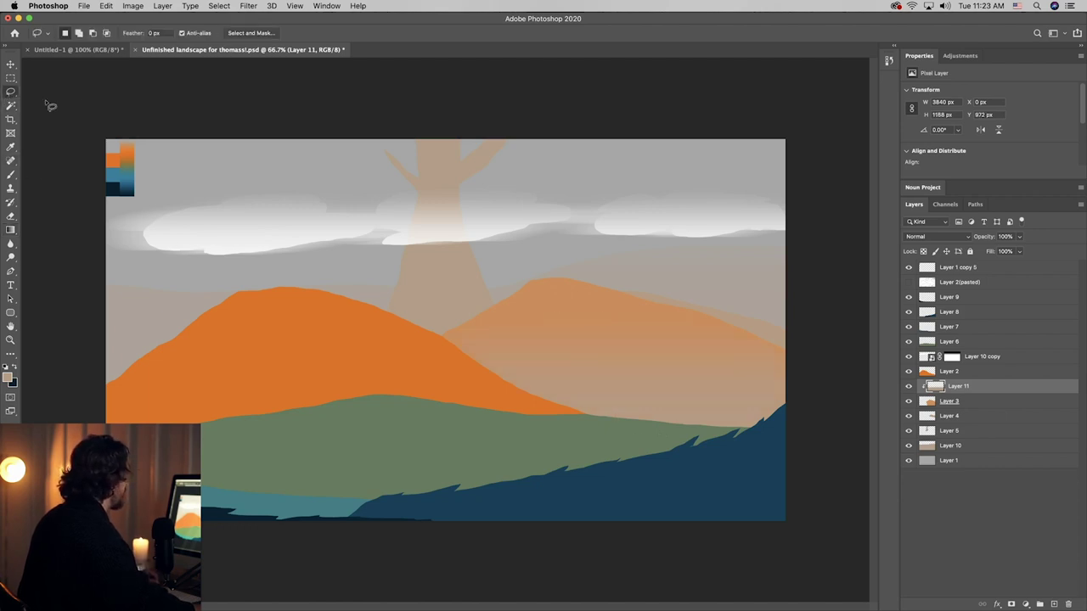
{"action": "mouse_move", "coordinate": [596, 308]}
{"action": "left_mouse_down"}
{"action": "mouse_move", "coordinate": [631, 326]}
{"action": "mouse_move", "coordinate": [575, 344]}
{"action": "mouse_move", "coordinate": [645, 349]}
{"action": "mouse_move", "coordinate": [580, 361]}
{"action": "mouse_move", "coordinate": [606, 372]}
{"action": "mouse_move", "coordinate": [465, 393]}
{"action": "mouse_move", "coordinate": [671, 386]}
{"action": "mouse_move", "coordinate": [638, 374]}
{"action": "mouse_move", "coordinate": [697, 364]}
{"action": "mouse_move", "coordinate": [707, 344]}
{"action": "mouse_move", "coordinate": [756, 302]}
{"action": "left_mouse_up"}
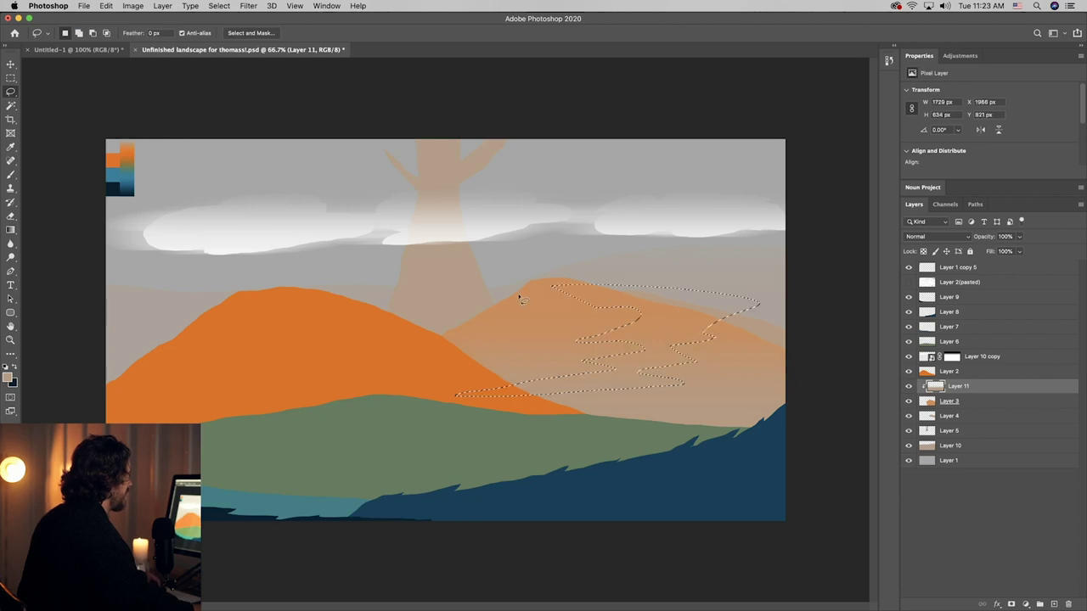
{"action": "mouse_move", "coordinate": [492, 299]}
{"action": "left_mouse_down"}
{"action": "mouse_move", "coordinate": [531, 340]}
{"action": "mouse_move", "coordinate": [378, 361]}
{"action": "mouse_move", "coordinate": [491, 298]}
{"action": "left_mouse_up"}
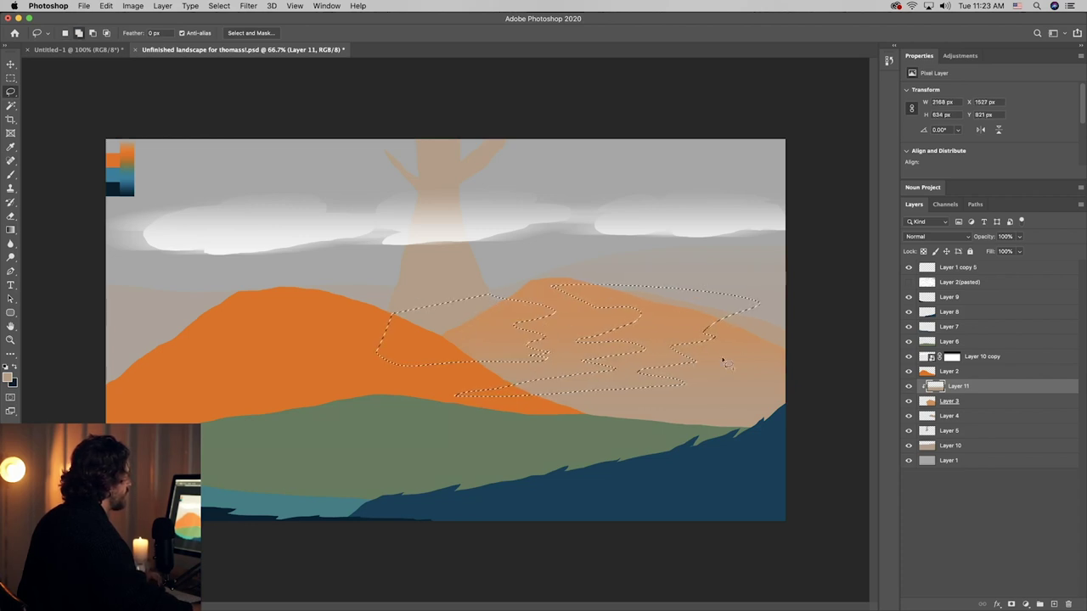
{"action": "mouse_move", "coordinate": [758, 357]}
{"action": "left_mouse_down"}
{"action": "mouse_move", "coordinate": [715, 403]}
{"action": "mouse_move", "coordinate": [838, 337]}
{"action": "left_mouse_up"}
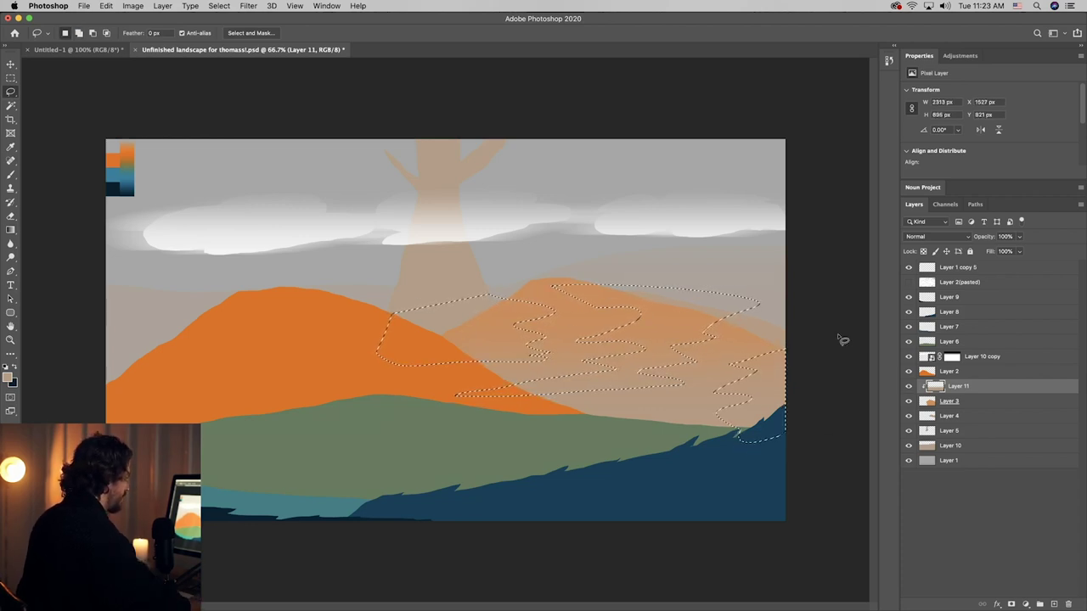
{"action": "key", "text": "BackSpace"}
{"action": "key", "text": "super+d"}
- Reapply the last Motion Blur to the pale orange hill's haze layer
{"action": "key", "text": "v"}
{"action": "left_click", "coordinate": [133, 6]}
{"action": "left_click", "coordinate": [133, 6]}
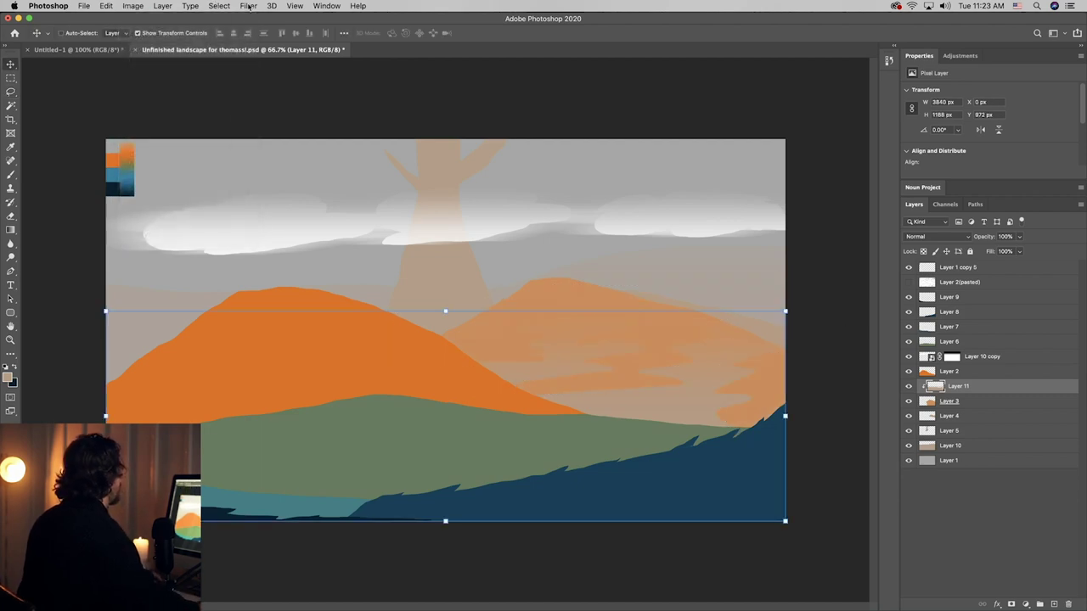
{"action": "left_click", "coordinate": [248, 6]}
{"action": "left_click", "coordinate": [257, 19]}
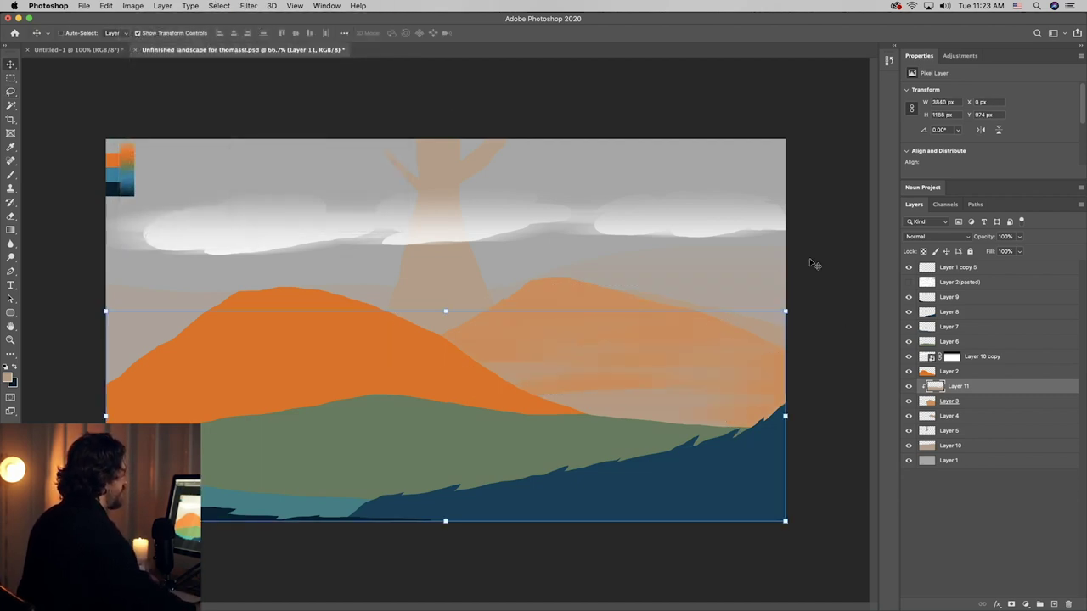
- Add a new layer above the bright orange hill and clip it to that hill
{"action": "left_click", "coordinate": [951, 372]}
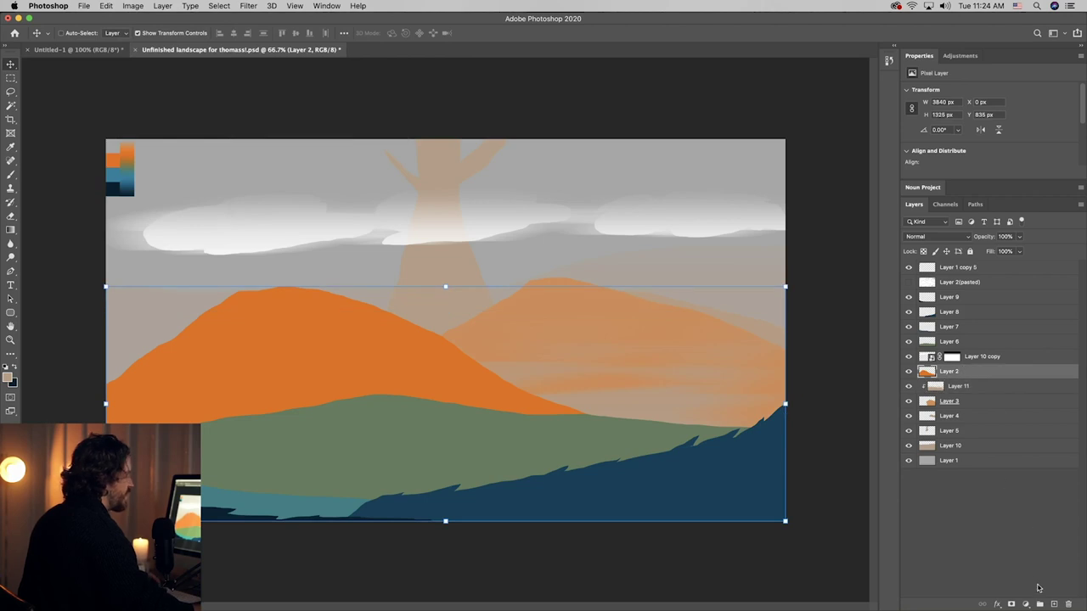
{"action": "left_click", "coordinate": [1053, 604]}
{"action": "left_click", "coordinate": [972, 379], "text": "alt"}
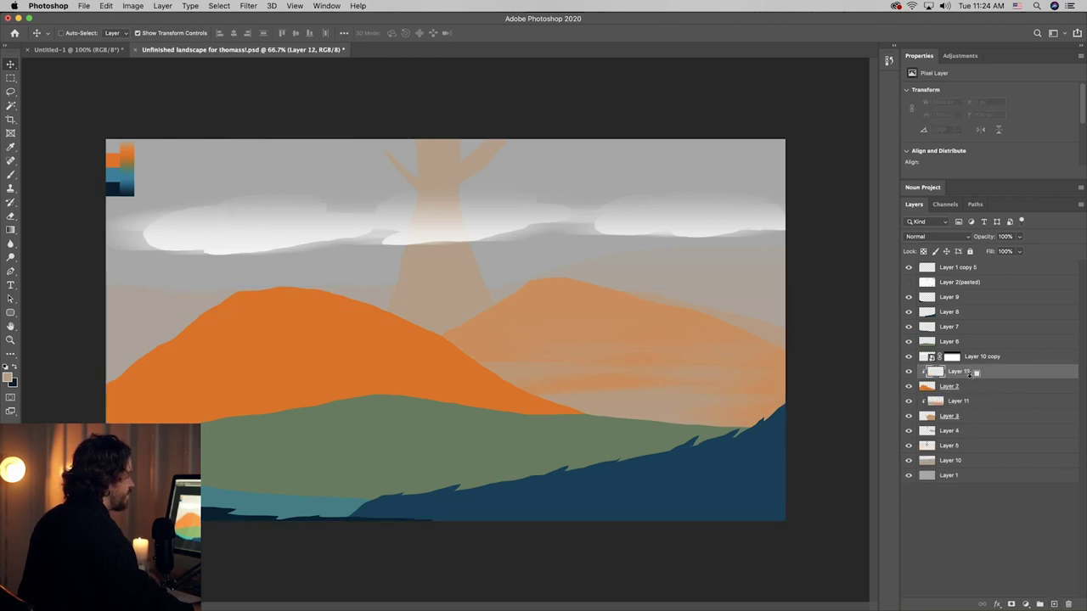
- Fade the bright orange hill's lower part with an upward gradient in the pale orange sampled from the hill behind it
{"action": "left_click", "coordinate": [11, 229]}
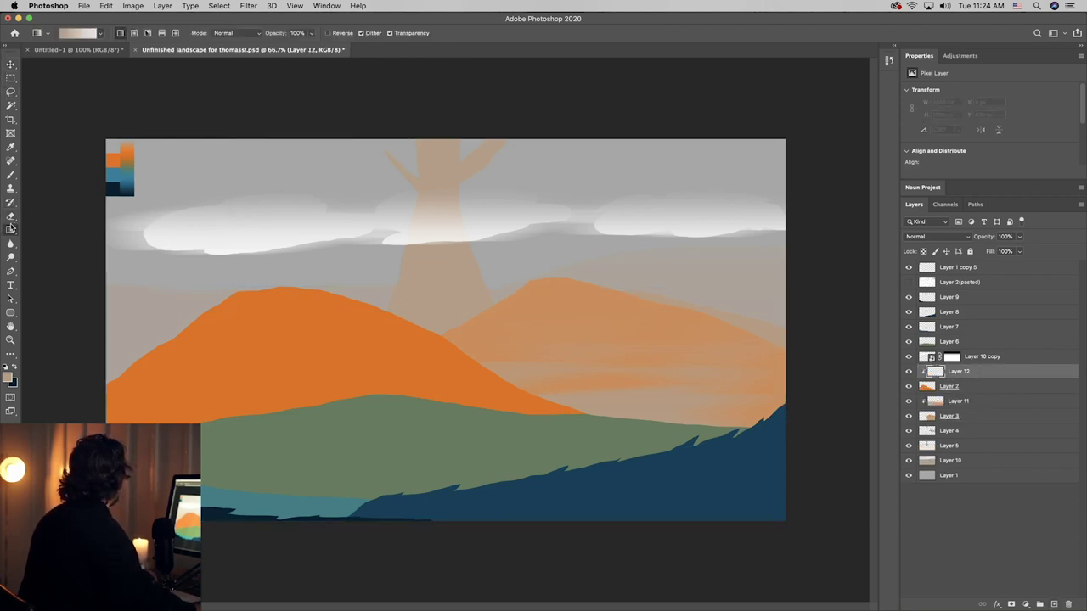
{"action": "left_click", "coordinate": [575, 288], "text": "alt"}
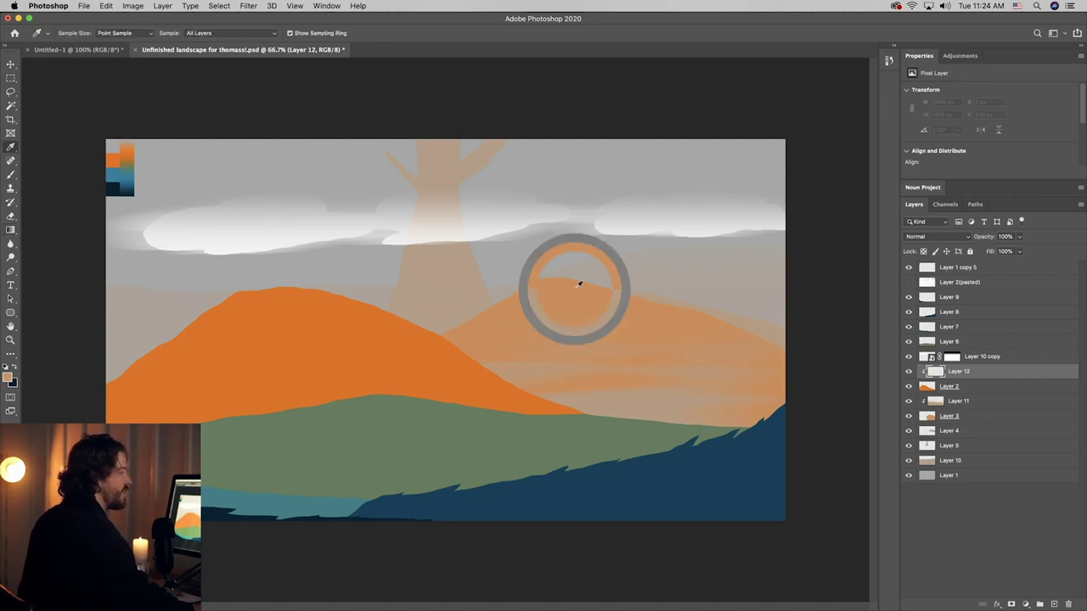
{"action": "key", "text": "g"}
{"action": "left_click_drag", "start_coordinate": [388, 360], "coordinate": [353, 282]}
{"action": "key", "text": "super+z"}
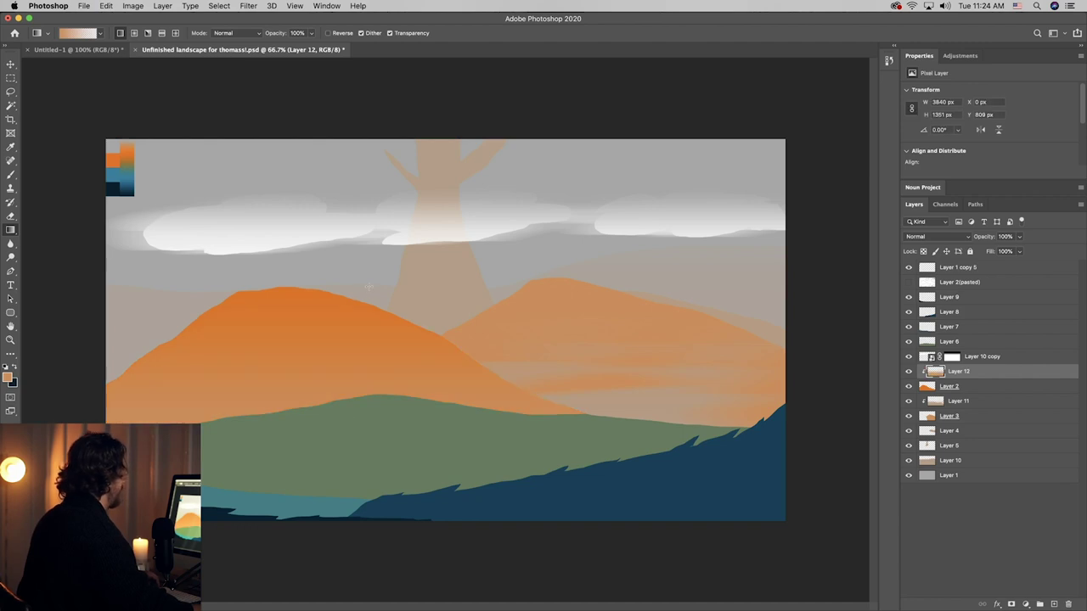
- Lasso three jagged patches on the bright orange hill and delete them from its clipped gradient
{"action": "key", "text": "l"}
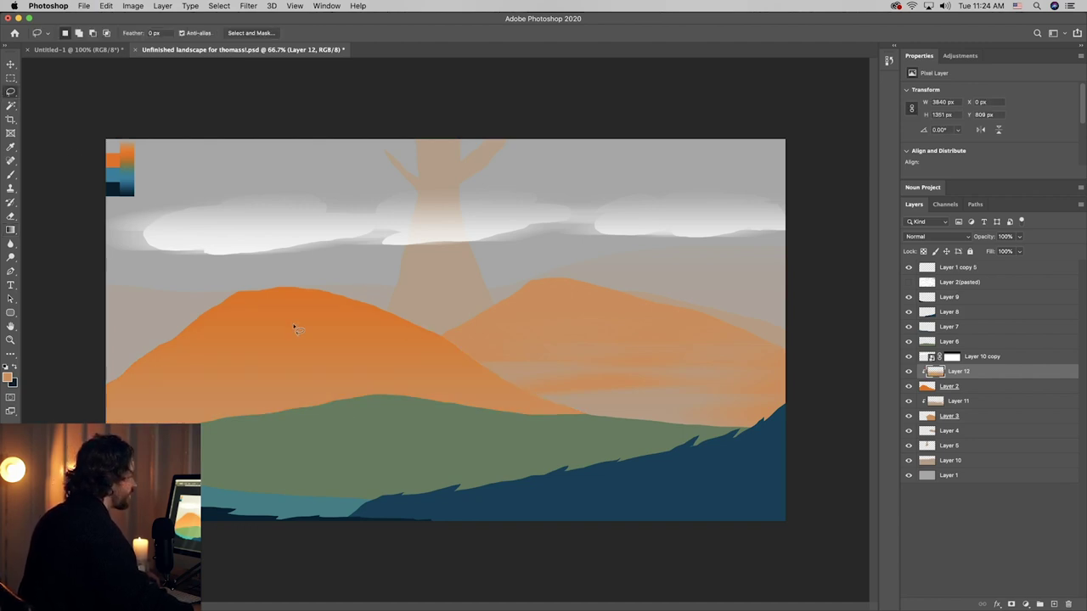
{"action": "mouse_move", "coordinate": [291, 322]}
{"action": "left_mouse_down"}
{"action": "mouse_move", "coordinate": [272, 345]}
{"action": "mouse_move", "coordinate": [296, 353]}
{"action": "mouse_move", "coordinate": [155, 380]}
{"action": "mouse_move", "coordinate": [234, 389]}
{"action": "mouse_move", "coordinate": [284, 423]}
{"action": "mouse_move", "coordinate": [350, 417]}
{"action": "mouse_move", "coordinate": [328, 394]}
{"action": "mouse_move", "coordinate": [338, 357]}
{"action": "mouse_move", "coordinate": [350, 333]}
{"action": "mouse_move", "coordinate": [377, 320]}
{"action": "left_mouse_up"}
{"action": "left_click_drag", "start_coordinate": [220, 306], "coordinate": [167, 357]}
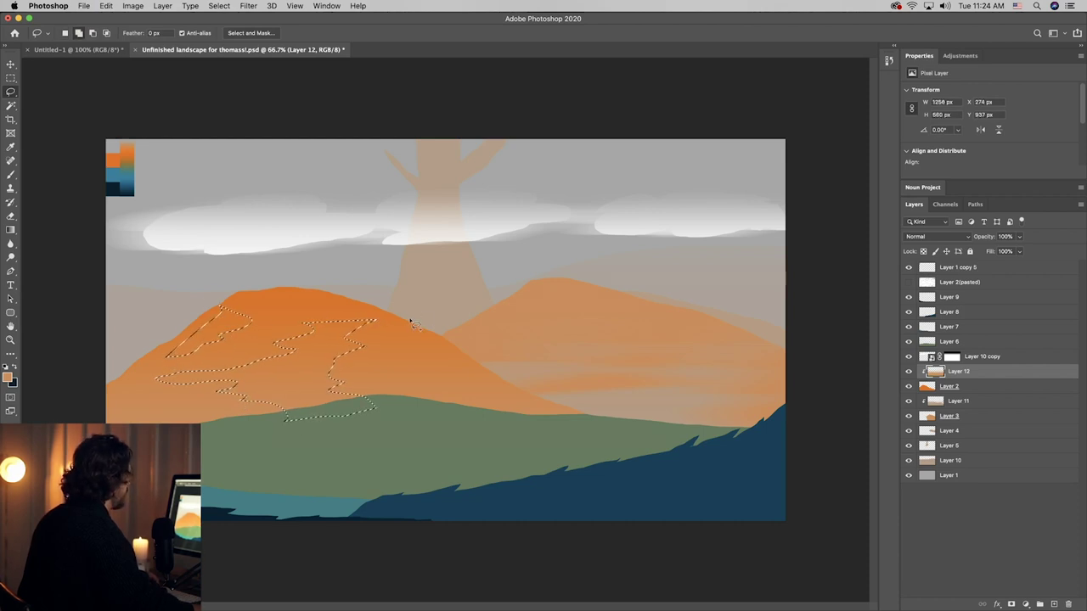
{"action": "mouse_move", "coordinate": [412, 319]}
{"action": "left_mouse_down"}
{"action": "mouse_move", "coordinate": [441, 359]}
{"action": "mouse_move", "coordinate": [440, 374]}
{"action": "mouse_move", "coordinate": [463, 332]}
{"action": "left_mouse_up"}
{"action": "key", "text": "Delete"}
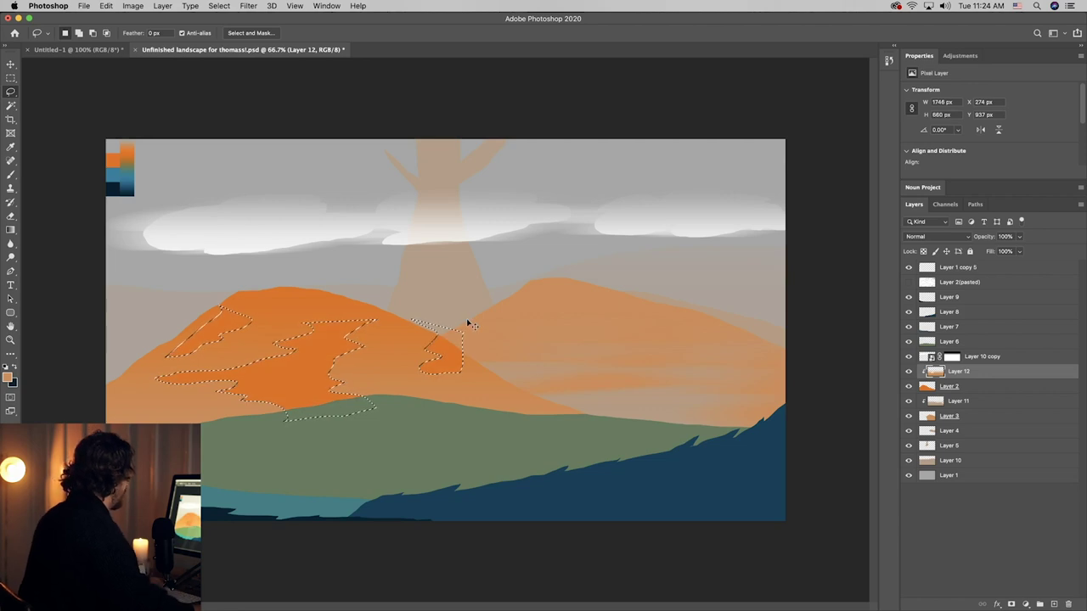
{"action": "key", "text": "super+d"}
- Reapply the last Motion Blur to the bright orange hill's gradient layer
{"action": "left_click", "coordinate": [242, 5]}
{"action": "mouse_move", "coordinate": [225, 4]}
{"action": "left_click", "coordinate": [252, 19]}
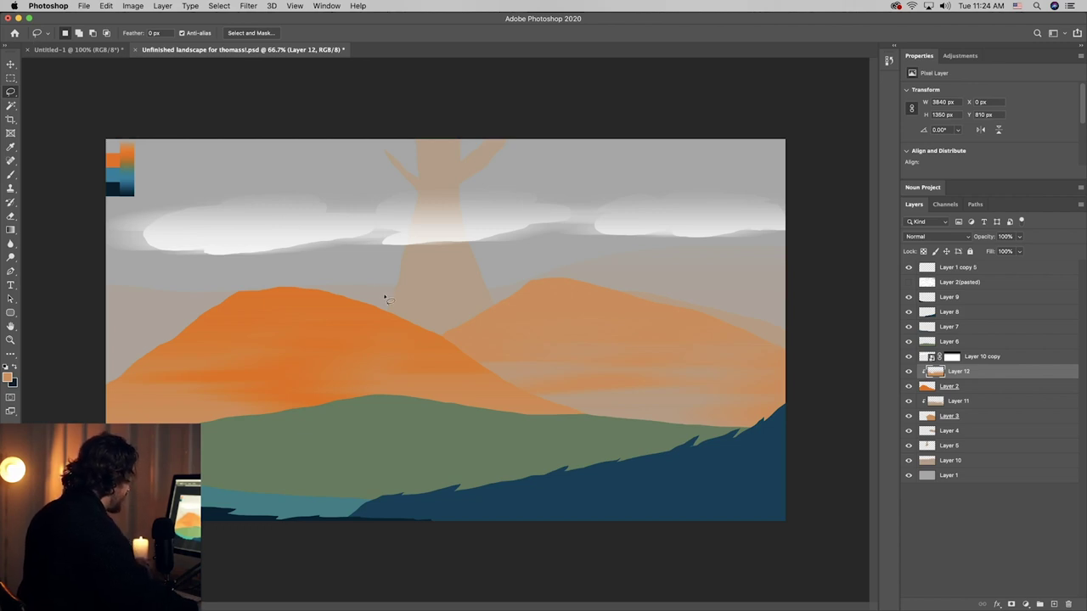
- Try to merge all layers from the grey background up to the bright orange hill's gradient, and undo it
{"action": "key", "text": "v"}
{"action": "left_click", "coordinate": [435, 427]}
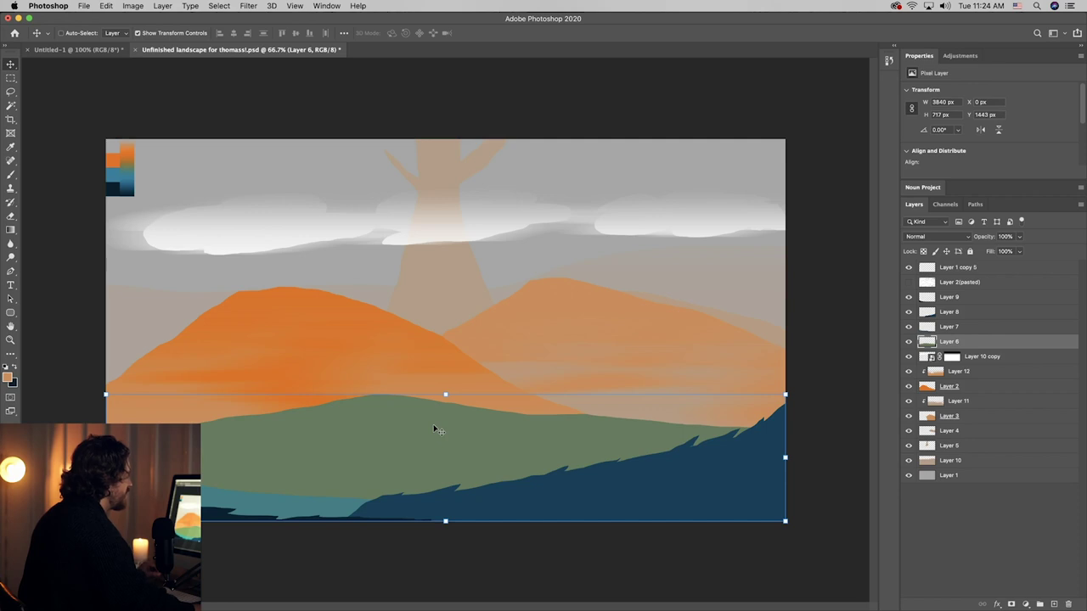
{"action": "left_click", "coordinate": [951, 475]}
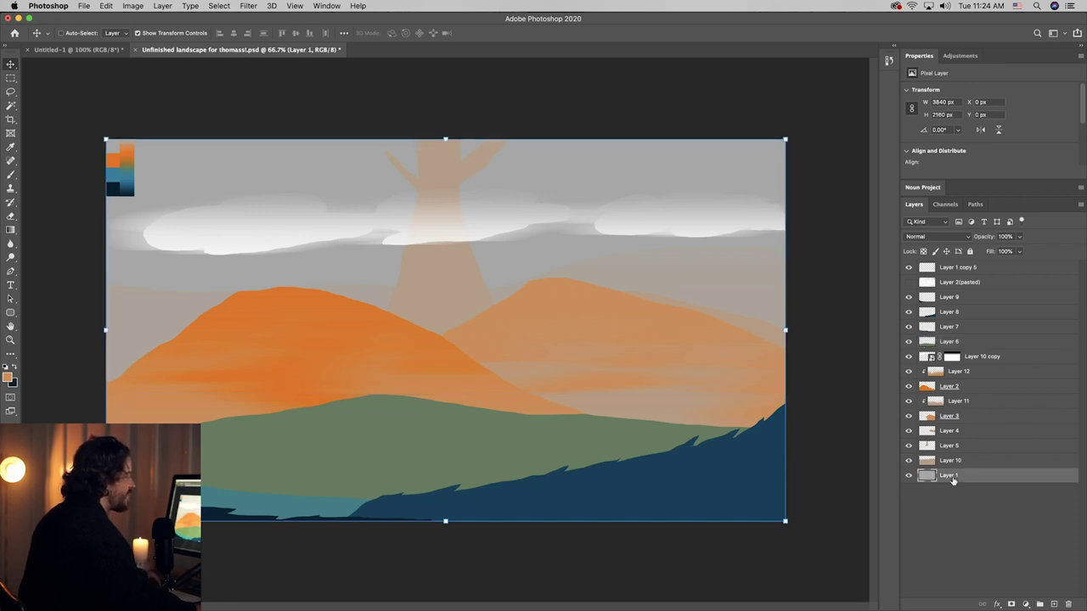
{"action": "left_click", "coordinate": [983, 377], "text": "shift"}
{"action": "right_click", "coordinate": [983, 381]}
{"action": "left_click", "coordinate": [899, 464]}
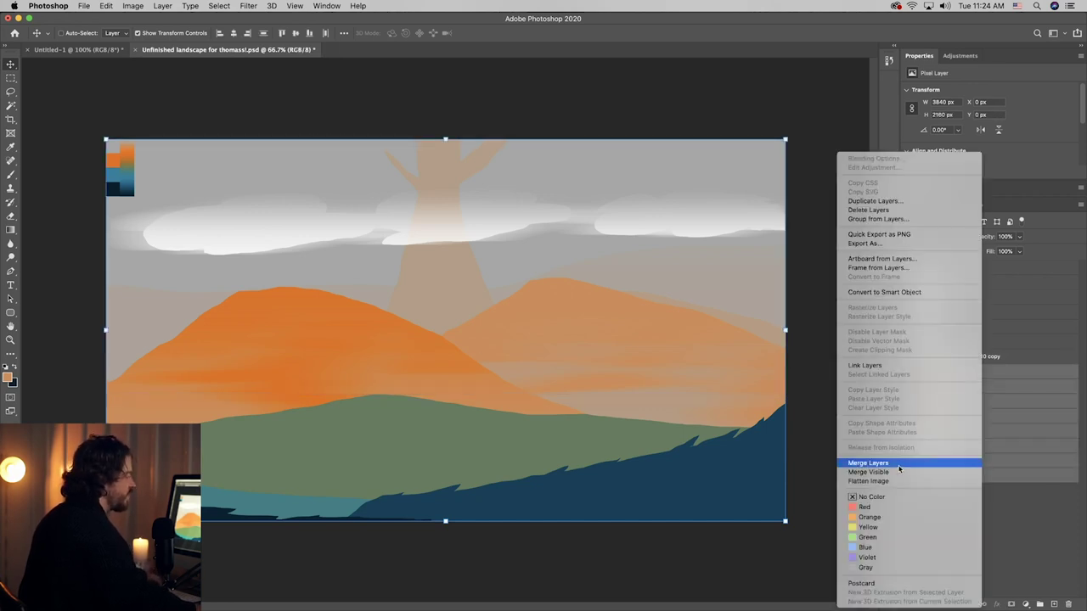
{"action": "key", "text": "super+c"}
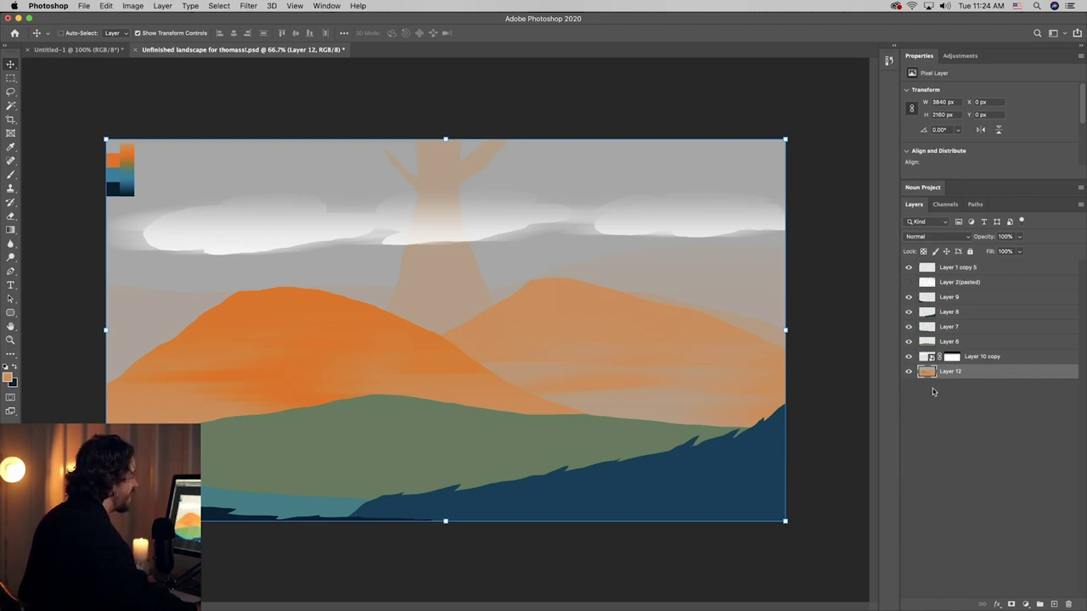
{"action": "key", "text": "super+z"}
- Add a new layer above the green hill and clip it to that hill
{"action": "left_click", "coordinate": [973, 344]}
{"action": "left_click", "coordinate": [1054, 604]}
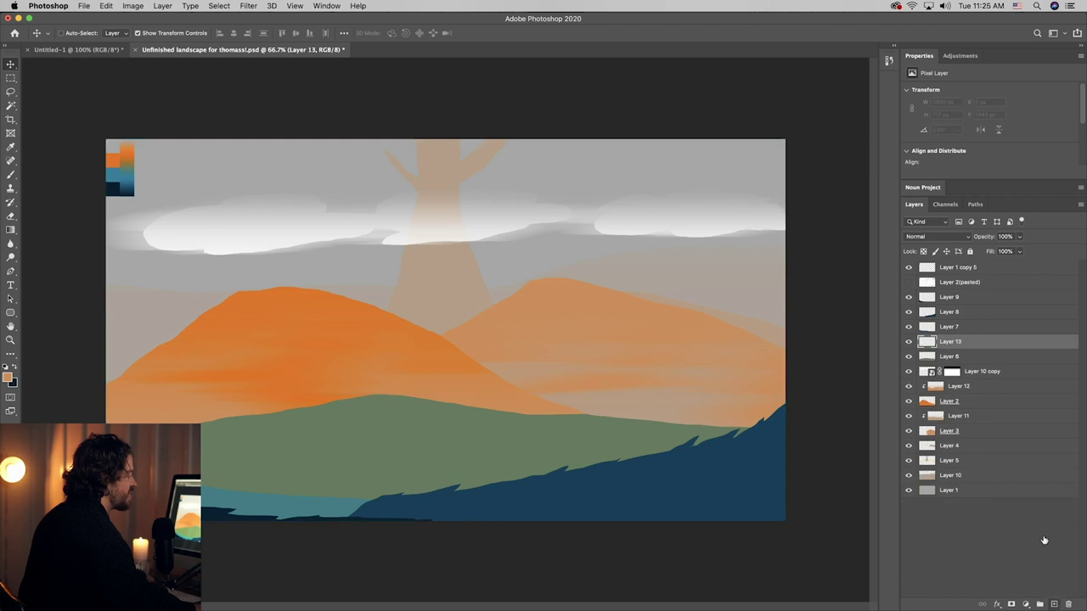
{"action": "left_click", "coordinate": [983, 349], "text": "alt"}
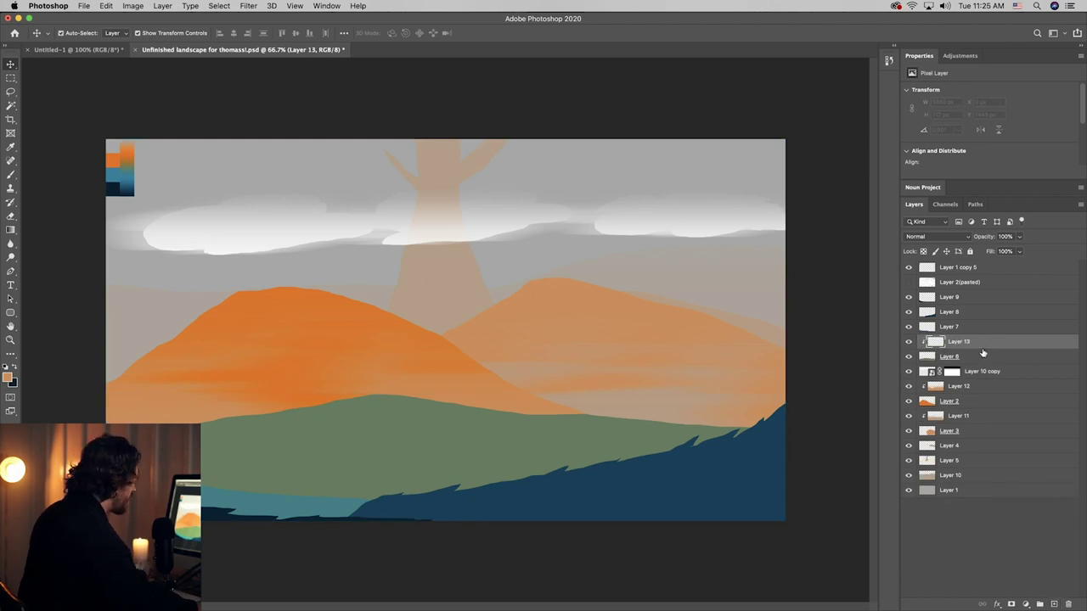
- Paste the copied landscape onto the green hill's clipped layer, flipped vertically and squashed down to about 742 px high
{"action": "key", "text": "super+v"}
{"action": "left_click", "coordinate": [132, 6]}
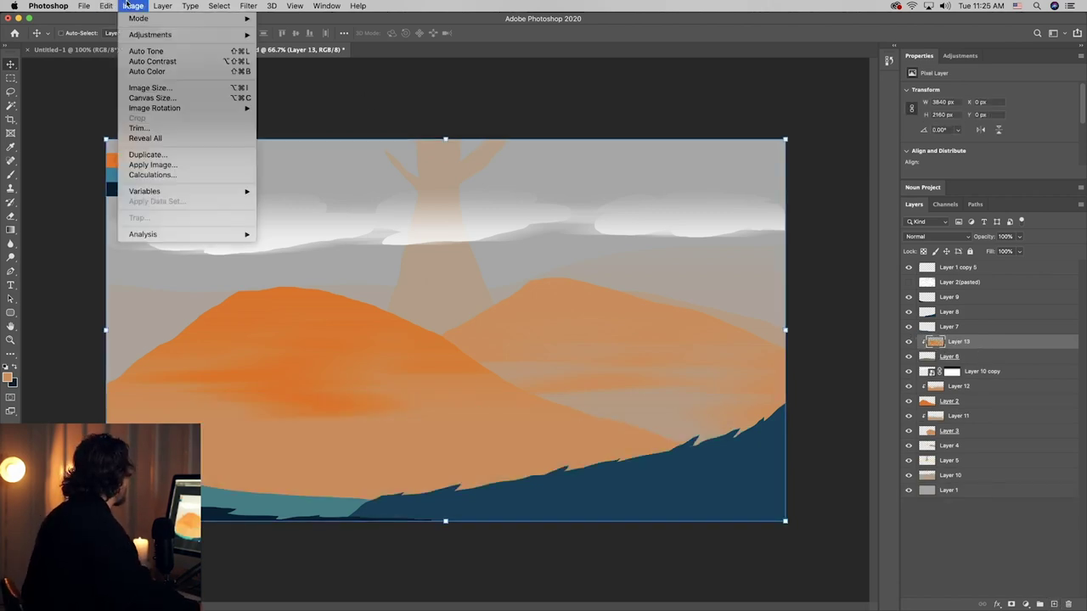
{"action": "mouse_move", "coordinate": [106, 6]}
{"action": "mouse_move", "coordinate": [170, 251]}
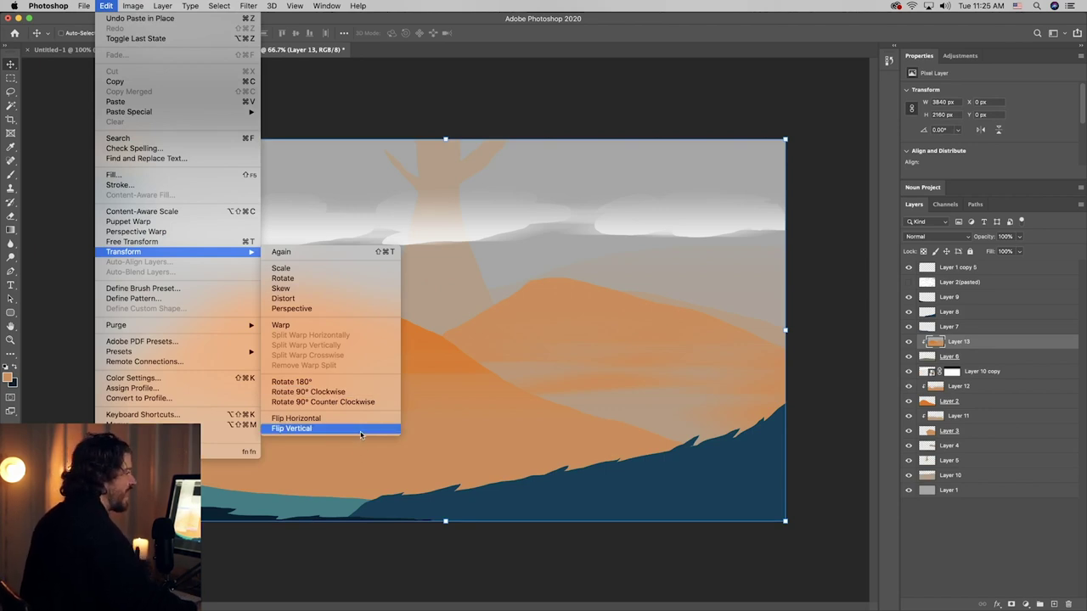
{"action": "left_click", "coordinate": [361, 432]}
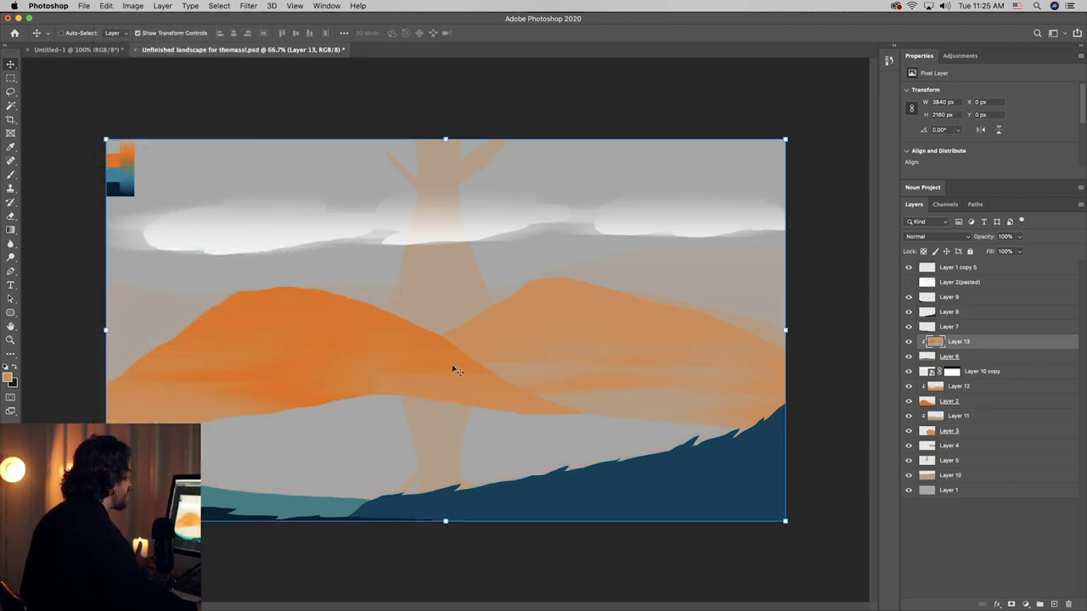
{"action": "left_click_drag", "start_coordinate": [447, 136], "coordinate": [443, 390]}
{"action": "key", "text": "Return"}
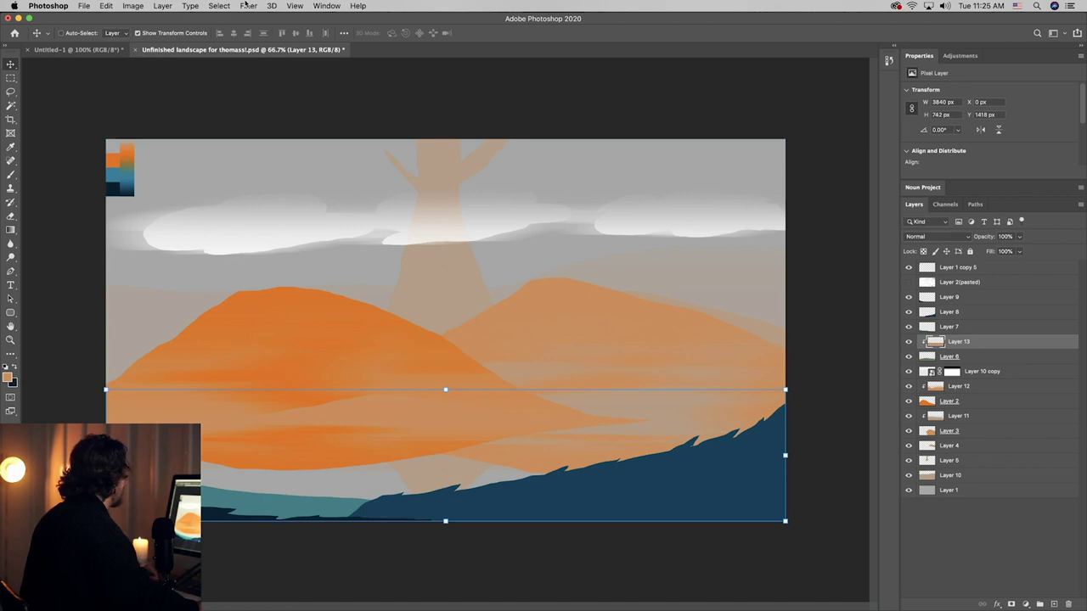
- Apply a Motion Blur to the flipped landscape at an angle of 88° and a distance of 226 pixels
{"action": "left_click", "coordinate": [247, 5]}
{"action": "mouse_move", "coordinate": [255, 131]}
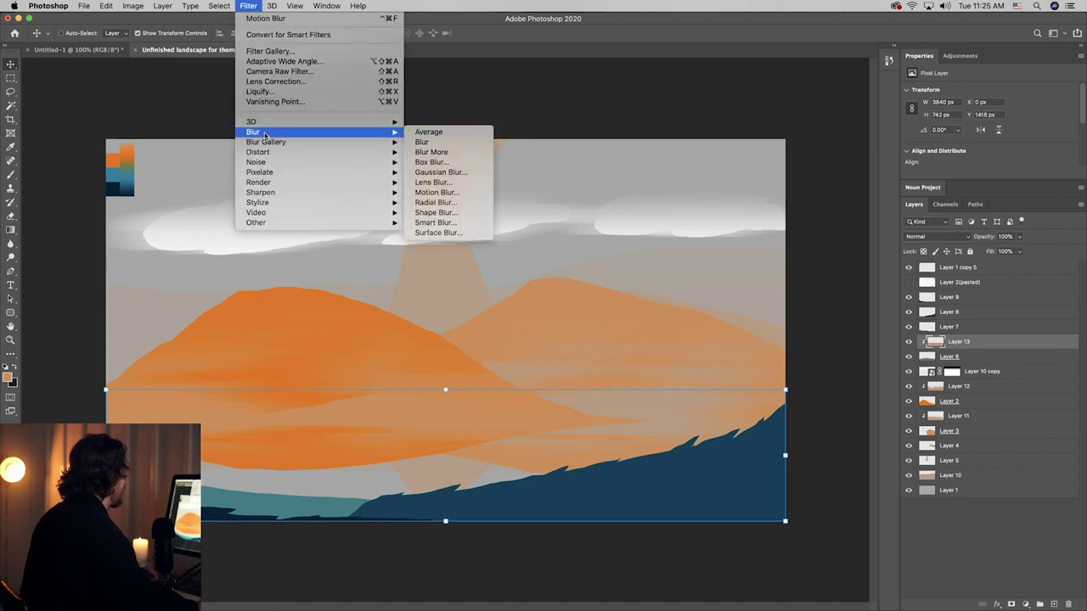
{"action": "left_click", "coordinate": [449, 193]}
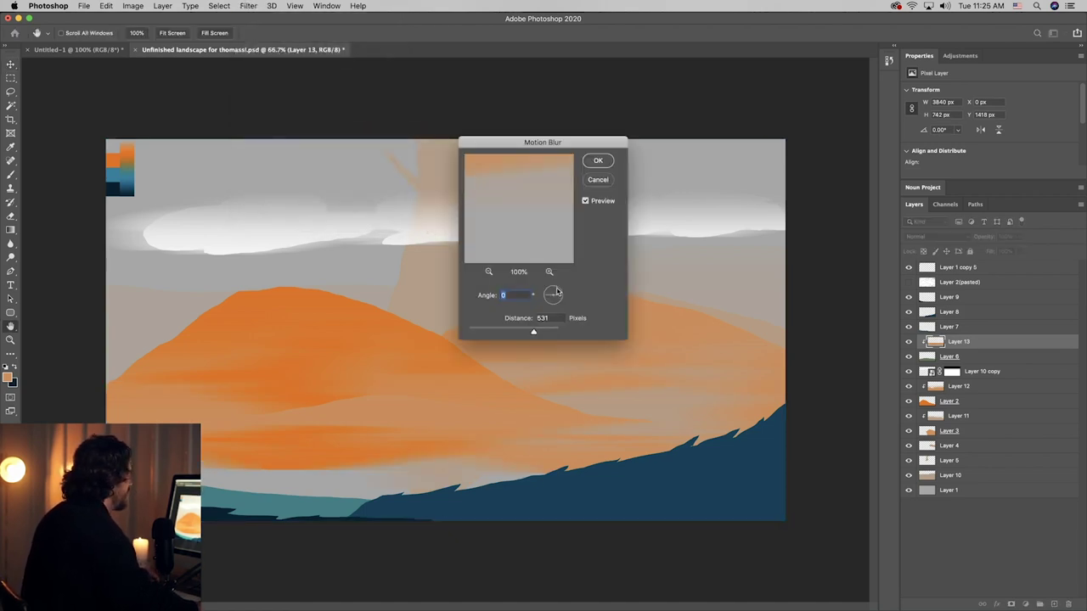
{"action": "left_click", "coordinate": [554, 287]}
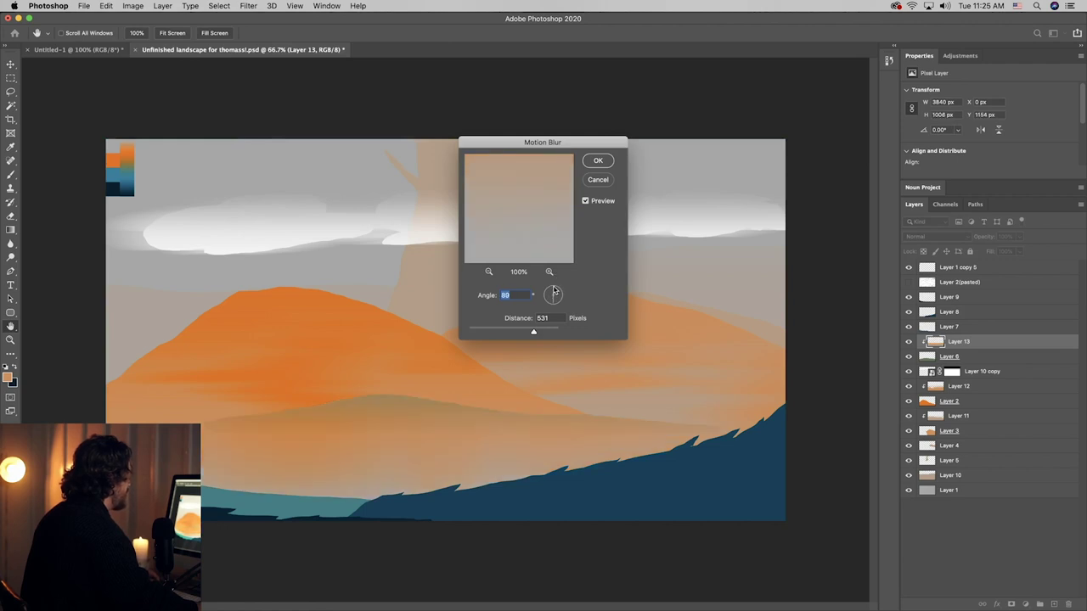
{"action": "left_click_drag", "start_coordinate": [553, 287], "coordinate": [554, 287]}
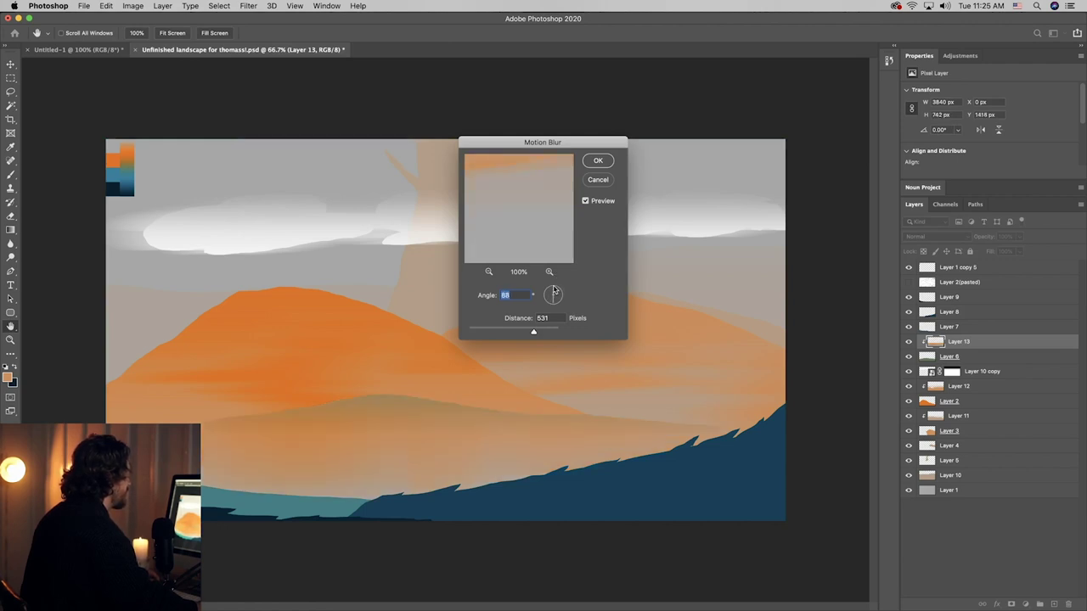
{"action": "left_click_drag", "start_coordinate": [533, 332], "coordinate": [520, 334]}
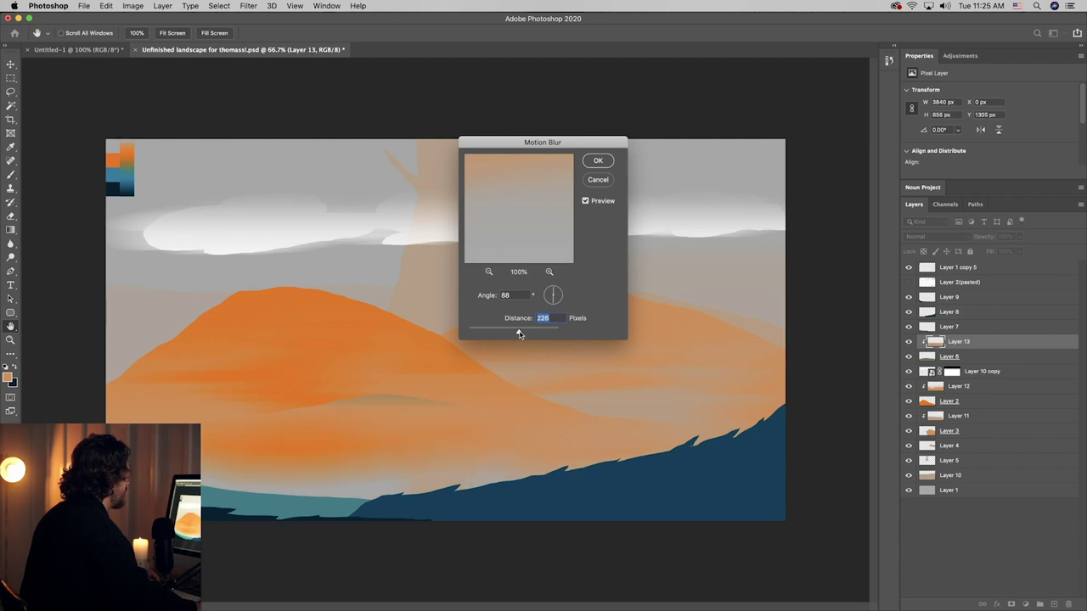
{"action": "left_click", "coordinate": [598, 161]}
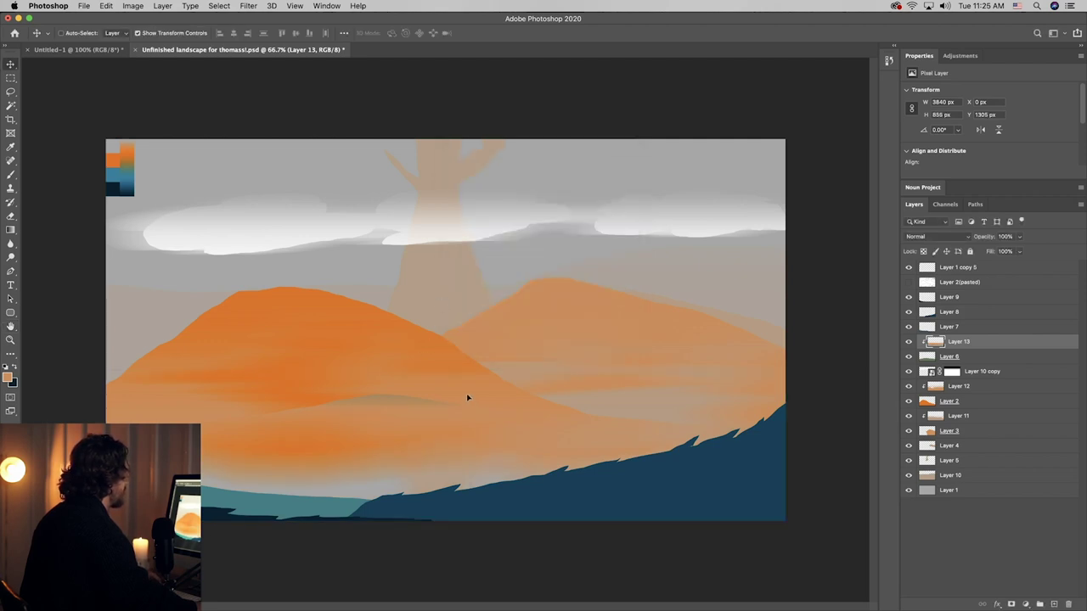
- Lower the blurred landscape layer's opacity to 53% and reposition and squash it over the green hill to about 624 px high
{"action": "left_click_drag", "start_coordinate": [468, 395], "coordinate": [468, 381]}
{"action": "left_click", "coordinate": [1019, 236]}
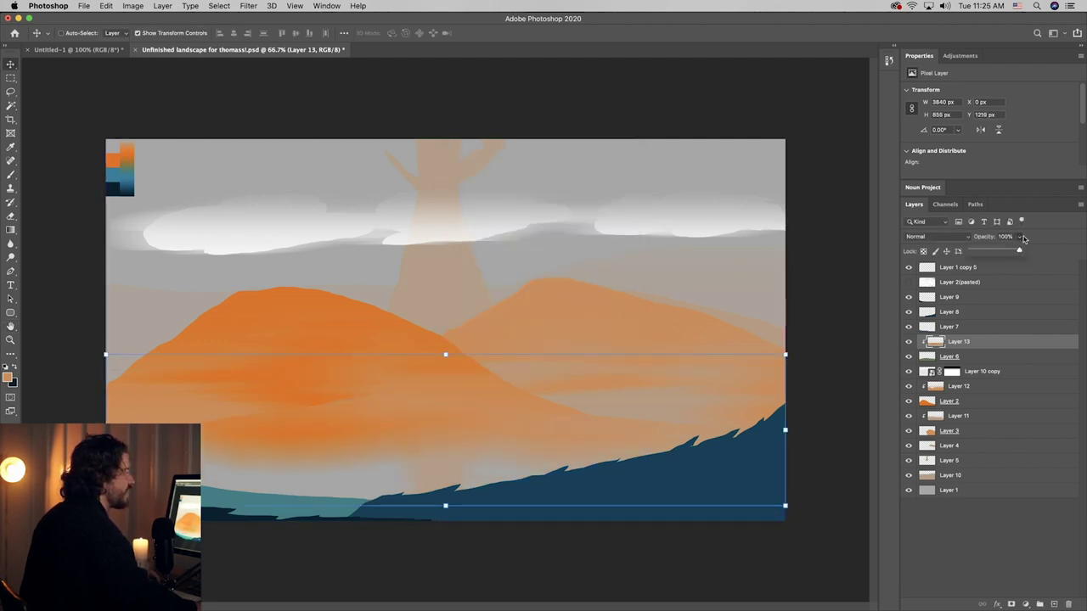
{"action": "left_click_drag", "start_coordinate": [1021, 252], "coordinate": [995, 256]}
{"action": "key", "text": "ctrl+t"}
{"action": "left_click_drag", "start_coordinate": [445, 506], "coordinate": [520, 461]}
{"action": "key", "text": "Return"}
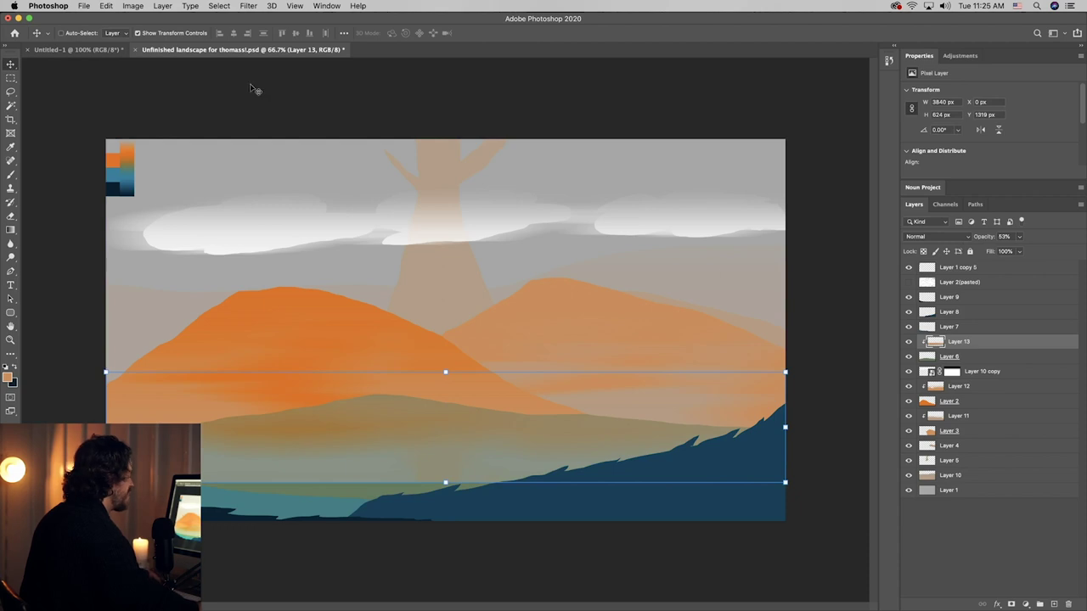
- Apply Brightness/Contrast to the green hill's clipped layer with brightness -30 and contrast 49
{"action": "left_click", "coordinate": [162, 6]}
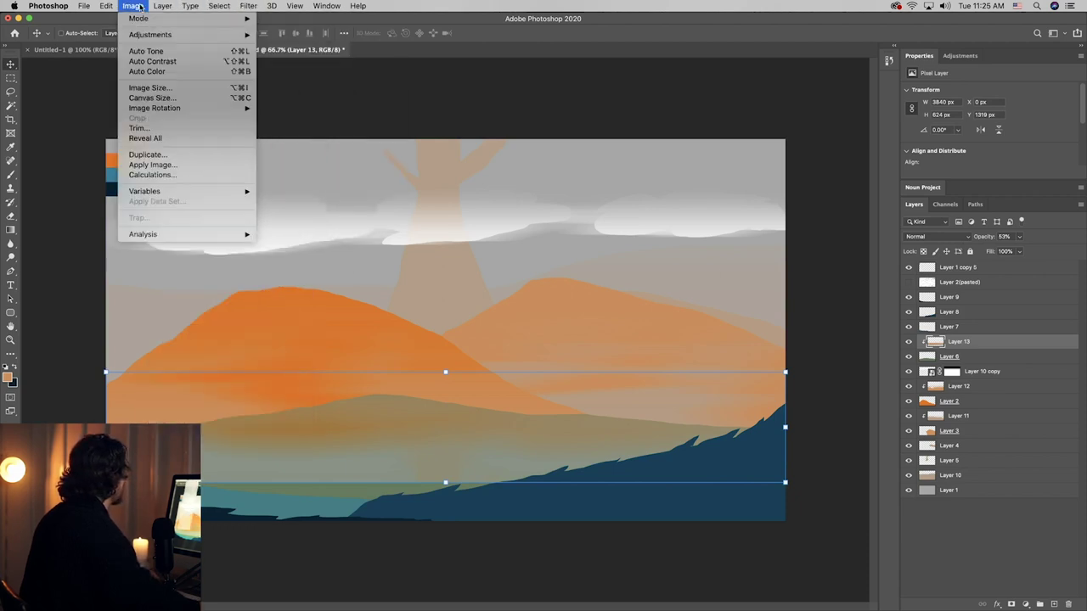
{"action": "mouse_move", "coordinate": [159, 36]}
{"action": "left_click", "coordinate": [302, 34]}
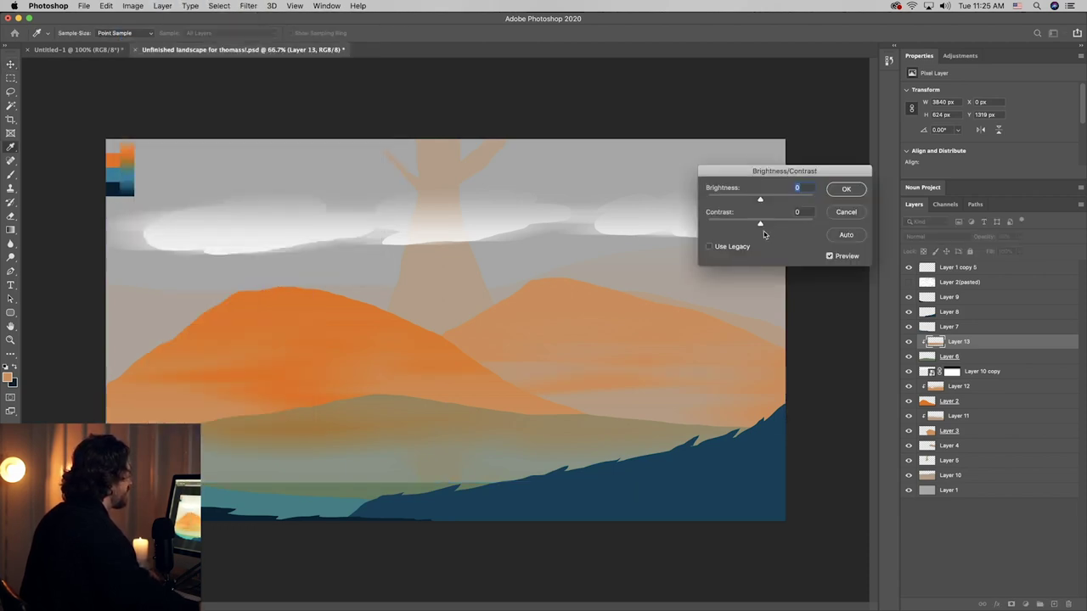
{"action": "left_click_drag", "start_coordinate": [761, 224], "coordinate": [787, 225]}
{"action": "left_click", "coordinate": [770, 224]}
{"action": "left_click", "coordinate": [743, 200]}
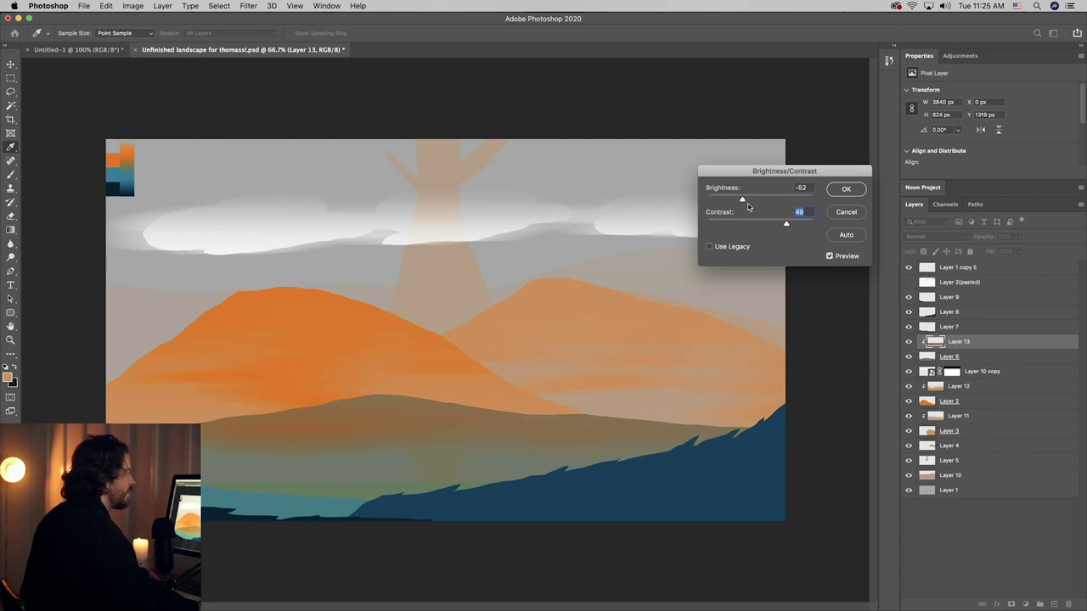
{"action": "left_click", "coordinate": [754, 200]}
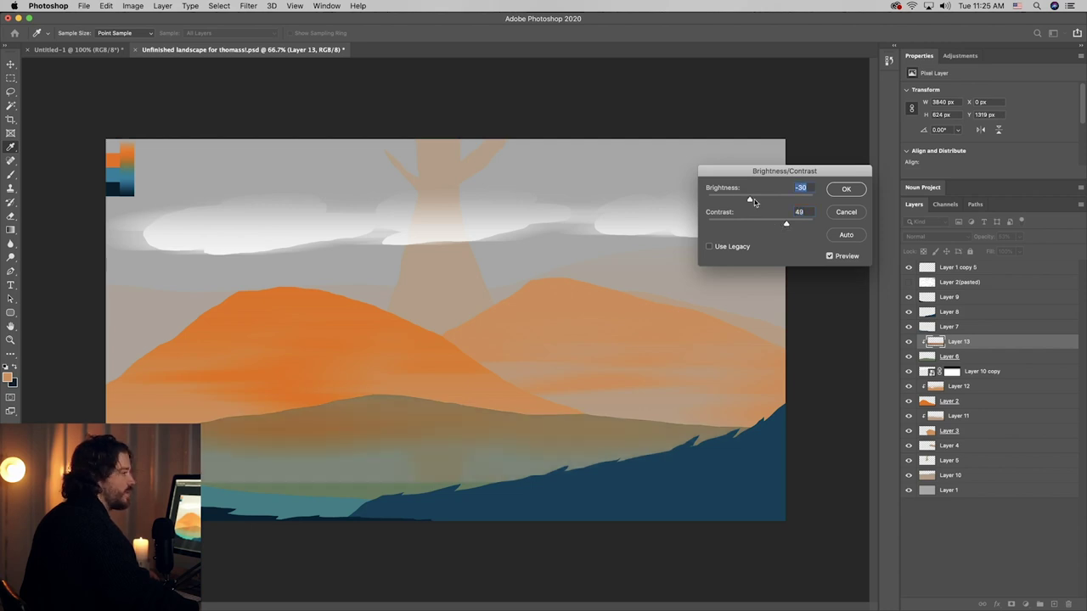
{"action": "left_click", "coordinate": [846, 189]}
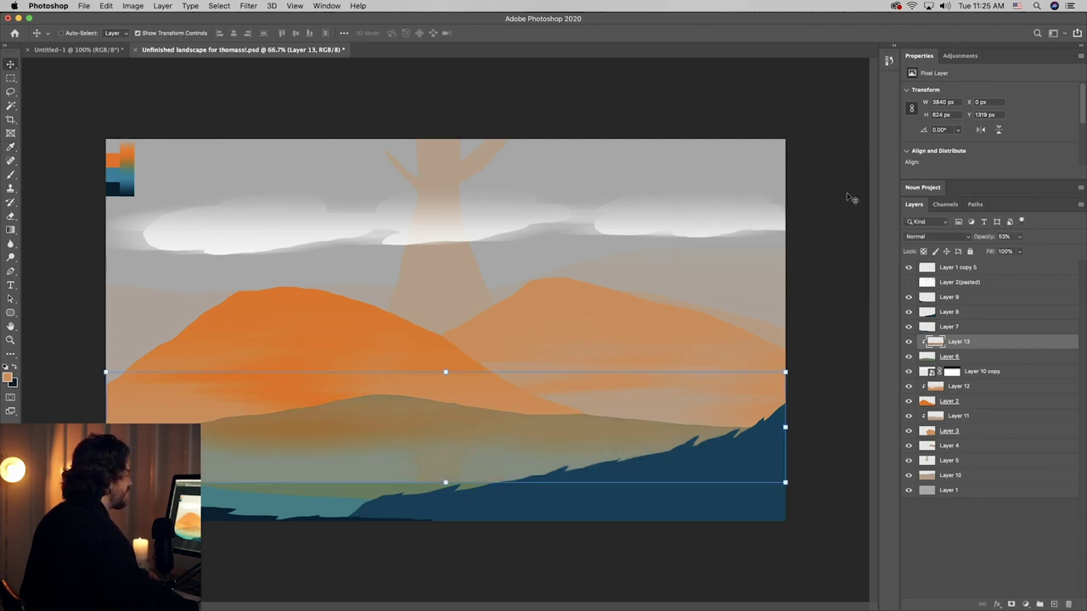
- Add a layer mask to the green hill's clipped layer and fade its lower part with black gradients
{"action": "left_click", "coordinate": [1012, 604]}
{"action": "key", "text": "g"}
{"action": "left_click_drag", "start_coordinate": [448, 486], "coordinate": [446, 437]}
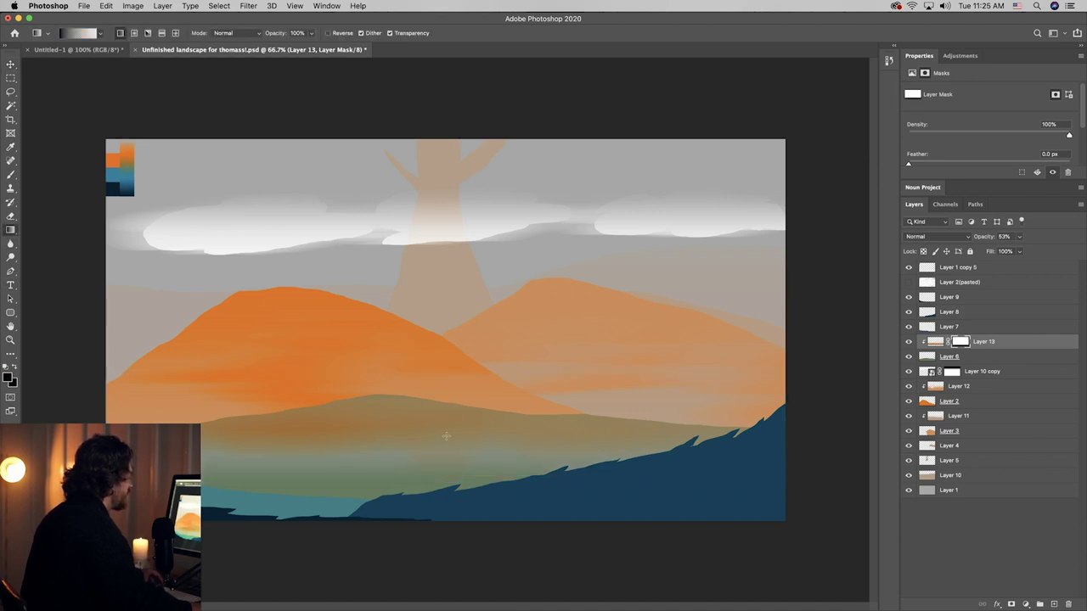
{"action": "left_click_drag", "start_coordinate": [480, 471], "coordinate": [471, 479]}
{"action": "mouse_move", "coordinate": [465, 440]}
{"action": "left_mouse_down"}
{"action": "mouse_move", "coordinate": [469, 421]}
{"action": "mouse_move", "coordinate": [475, 477]}
{"action": "mouse_move", "coordinate": [459, 444]}
{"action": "left_mouse_up"}
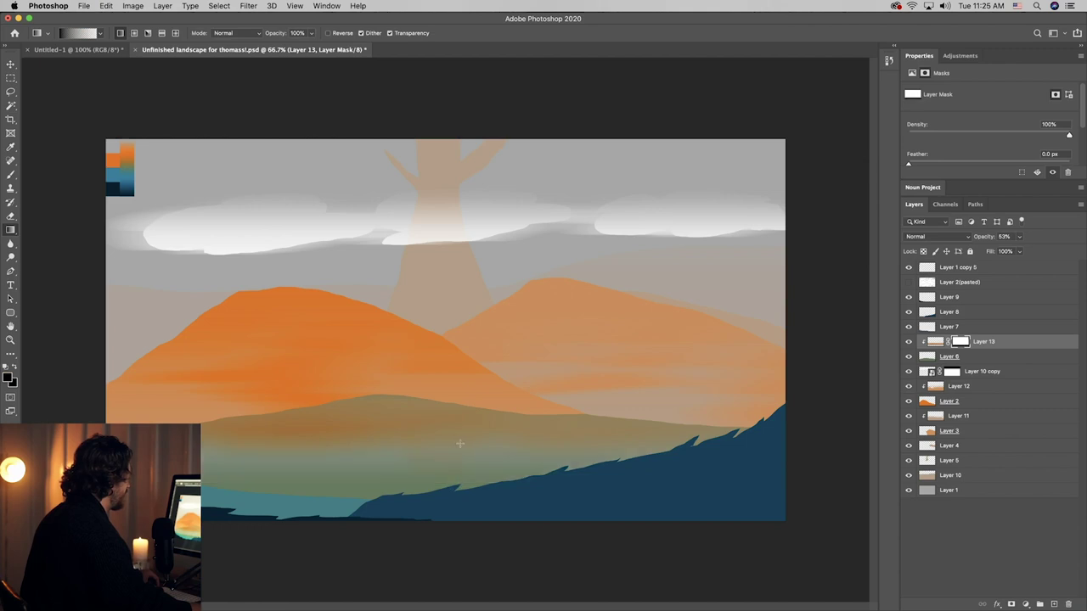
{"action": "key", "text": "v"}
{"action": "left_click", "coordinate": [802, 402]}
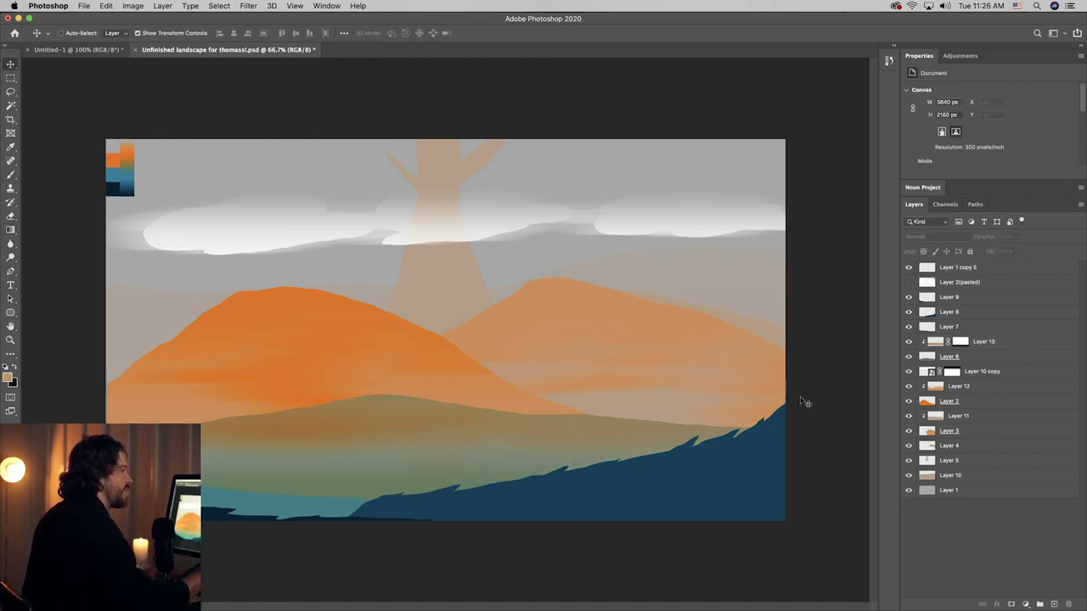
- Select the teal ground layer in front of the green hill and switch to the Lasso tool
{"action": "left_click", "coordinate": [265, 512]}
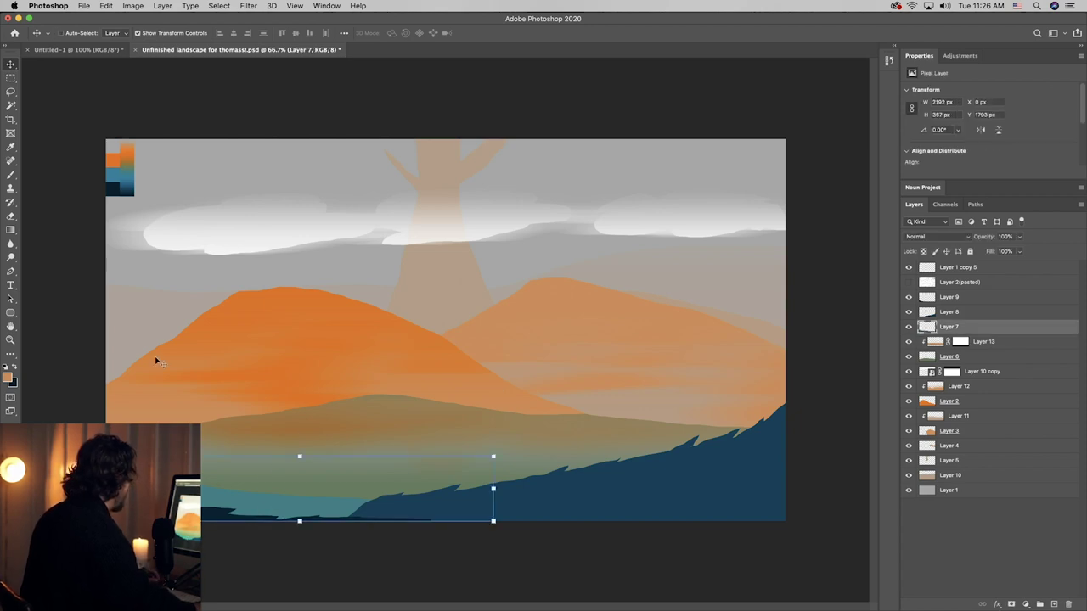
{"action": "left_click", "coordinate": [11, 92]}
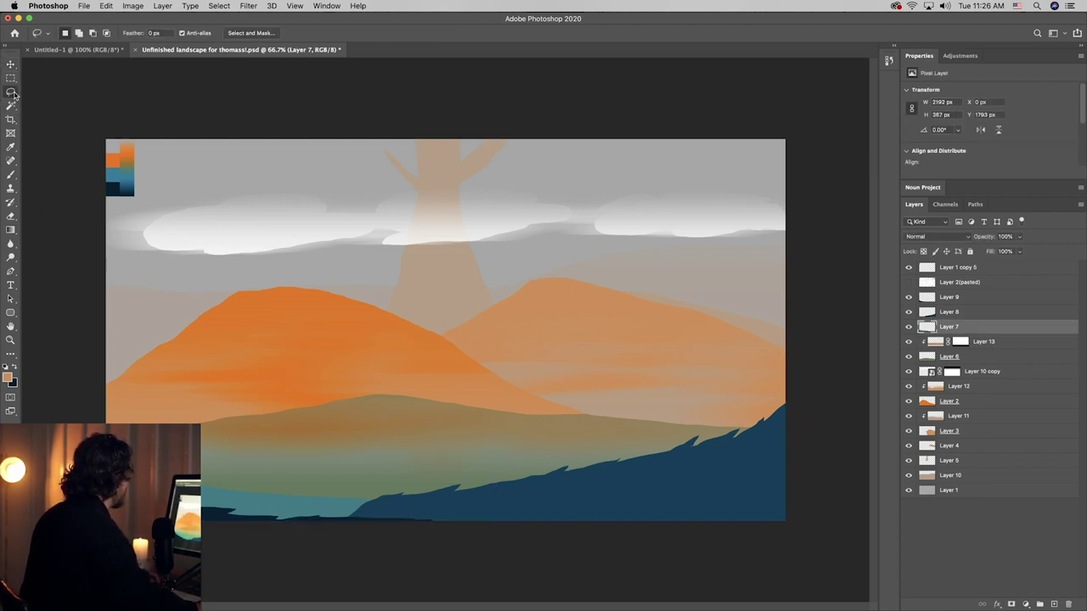
{"action": "left_click", "coordinate": [1054, 604]}
{"action": "key", "text": "super+z"}
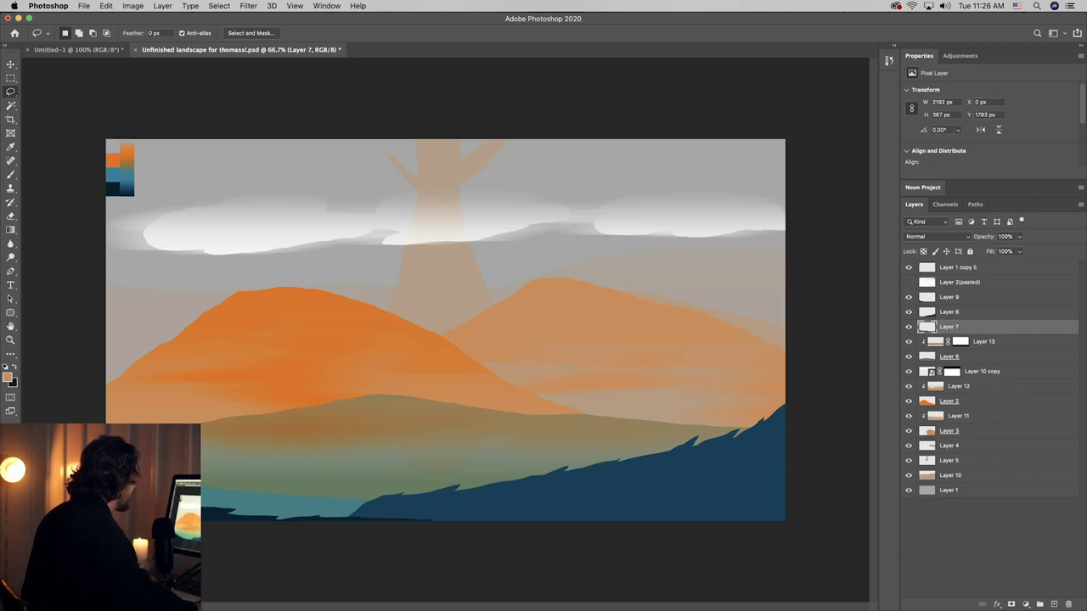
{"action": "mouse_move", "coordinate": [200, 472]}
{"action": "left_mouse_down"}
{"action": "mouse_move", "coordinate": [236, 487]}
{"action": "mouse_move", "coordinate": [417, 500]}
{"action": "mouse_move", "coordinate": [446, 517]}
{"action": "mouse_move", "coordinate": [437, 520]}
{"action": "left_mouse_up"}
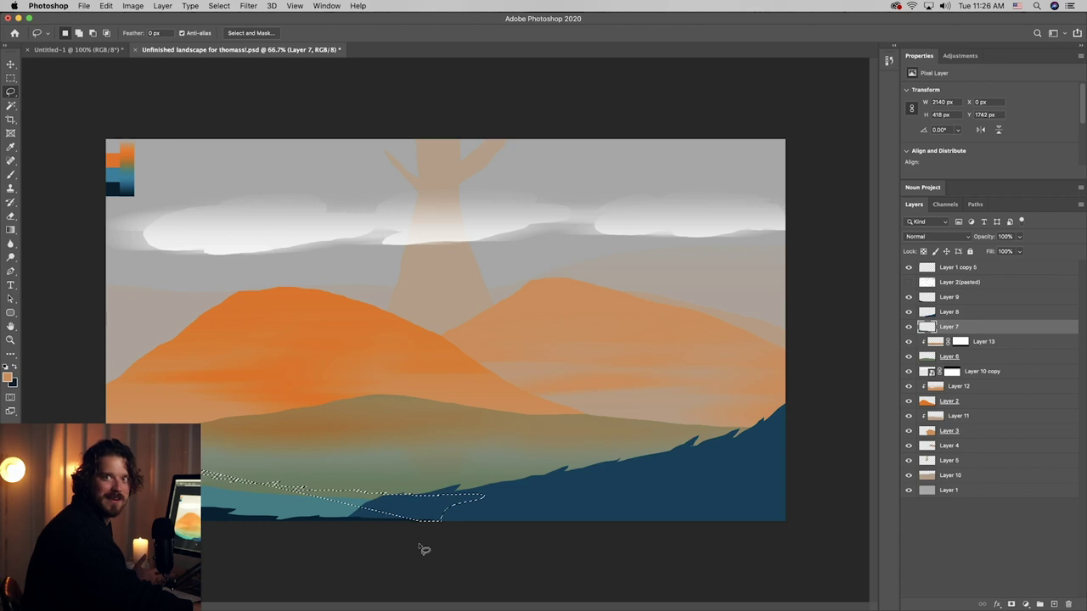
{"action": "key", "text": "Delete"}
{"action": "key", "text": "ctrl+d"}
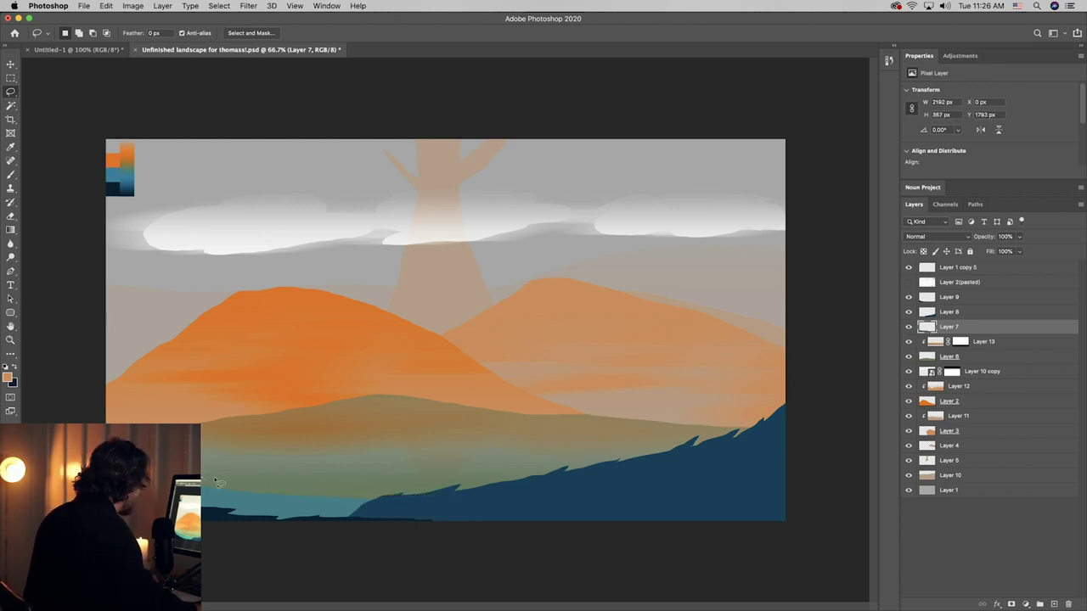
- Lasso a larger shape with a bumpy upper edge over the teal ground and fill it with the sampled teal
{"action": "mouse_move", "coordinate": [214, 481]}
{"action": "left_mouse_down"}
{"action": "mouse_move", "coordinate": [419, 501]}
{"action": "mouse_move", "coordinate": [548, 541]}
{"action": "mouse_move", "coordinate": [204, 535]}
{"action": "left_mouse_up"}
{"action": "key", "text": "g"}
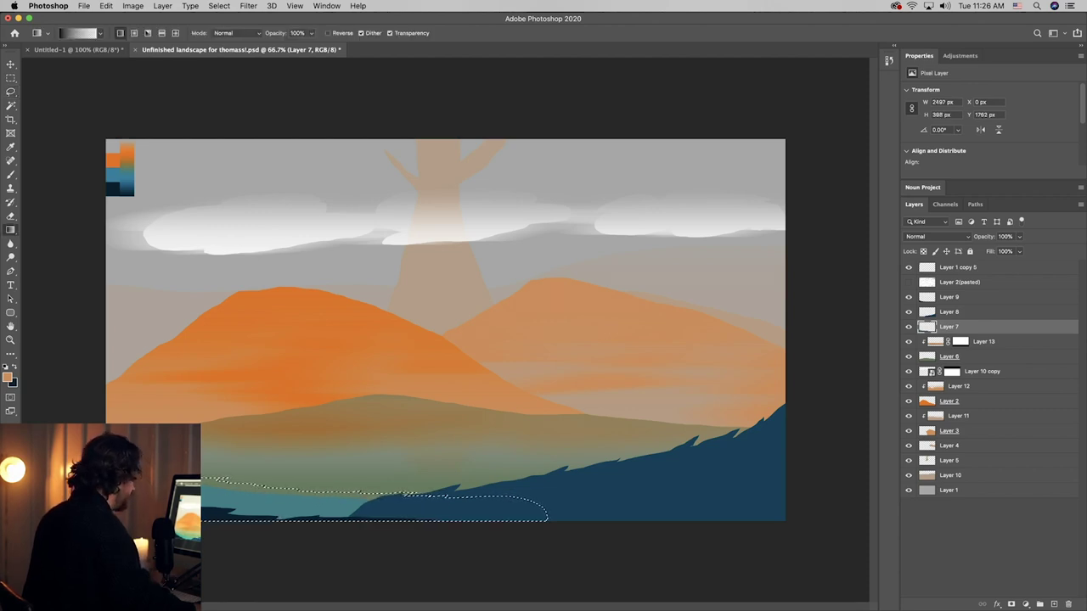
{"action": "left_click", "coordinate": [234, 501], "text": "alt"}
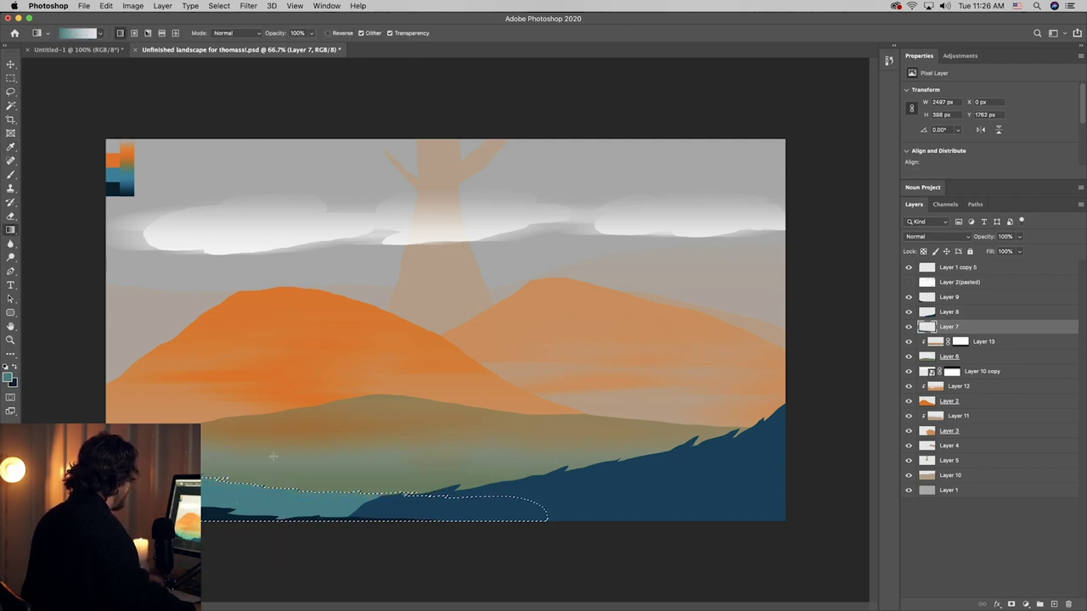
{"action": "key", "text": "super+d"}
- Add a new layer above the dark blue hill and clip it to that hill
{"action": "key", "text": "v"}
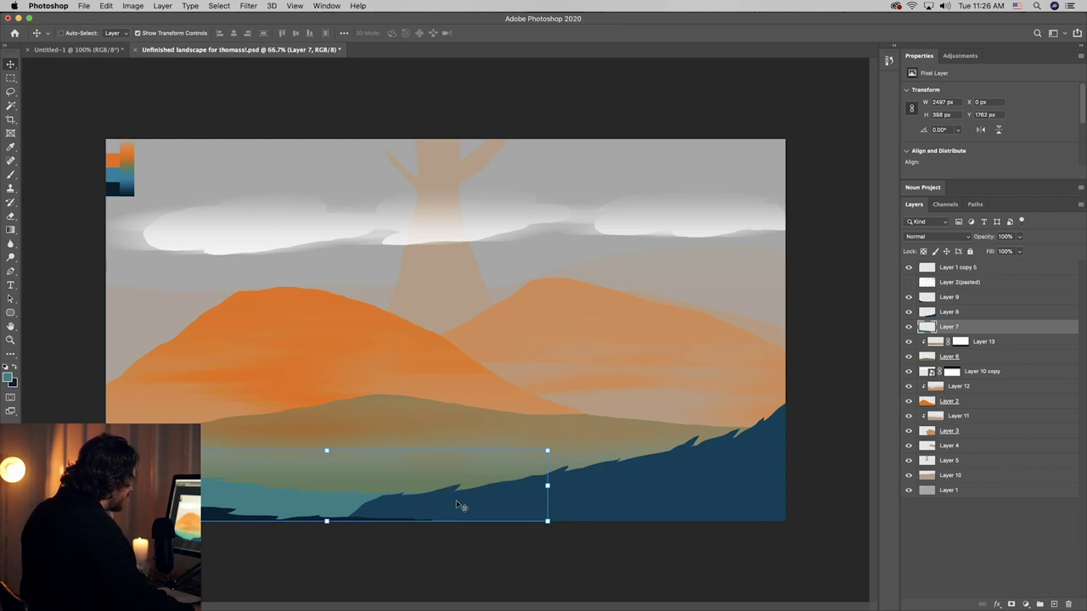
{"action": "left_click", "coordinate": [596, 500], "text": "super"}
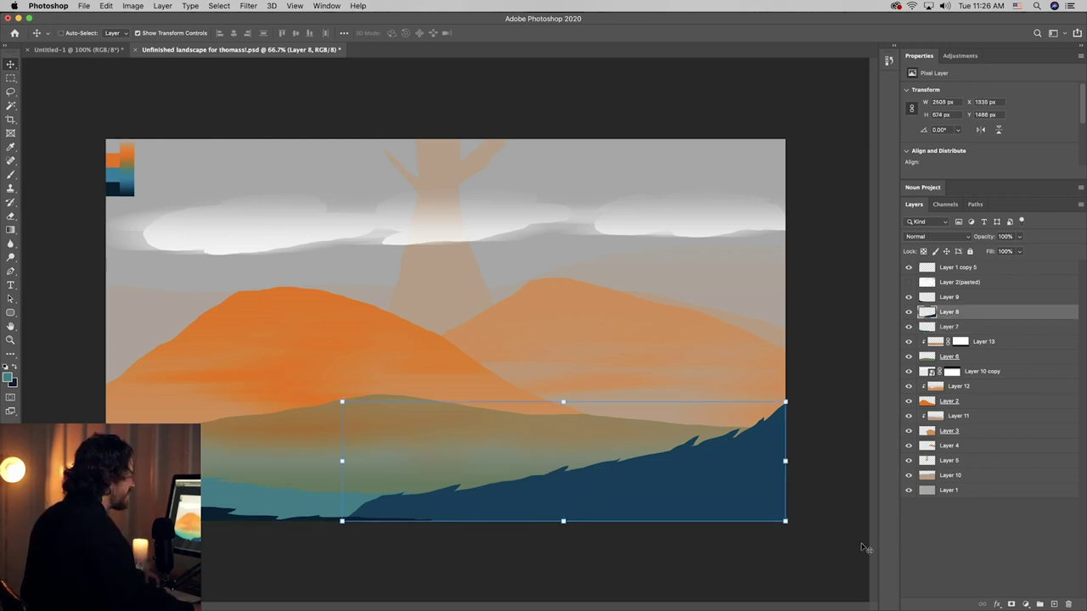
{"action": "left_click", "coordinate": [1053, 604]}
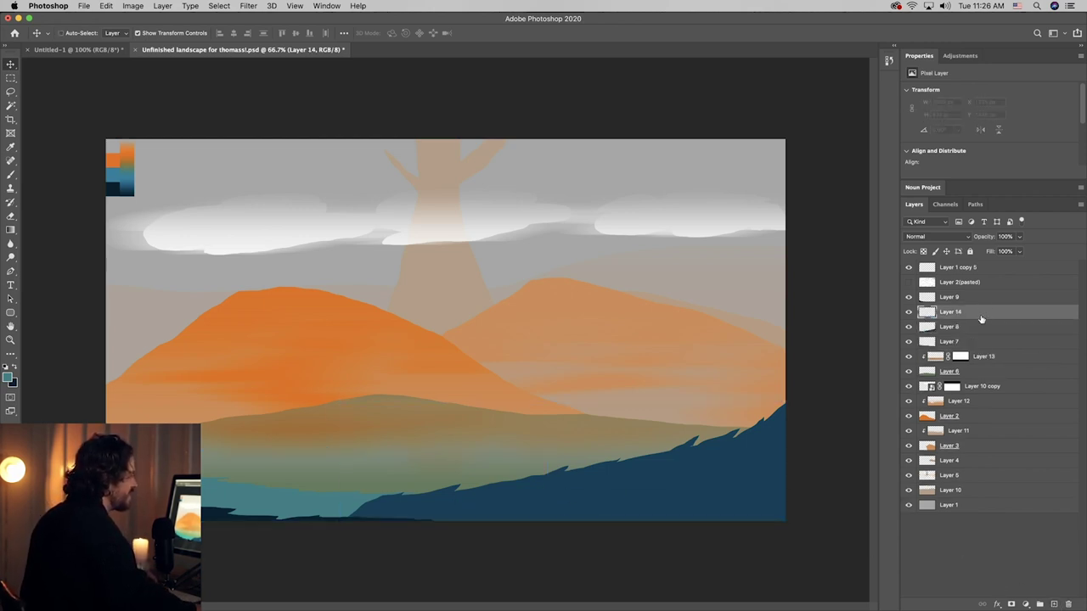
{"action": "left_click", "coordinate": [980, 318], "text": "alt"}
- Draw a teal-to-transparent gradient (#2a8086) on the dark blue hill's clipped layer, rising from below the canvas edge toward the ridge
{"action": "key", "text": "i"}
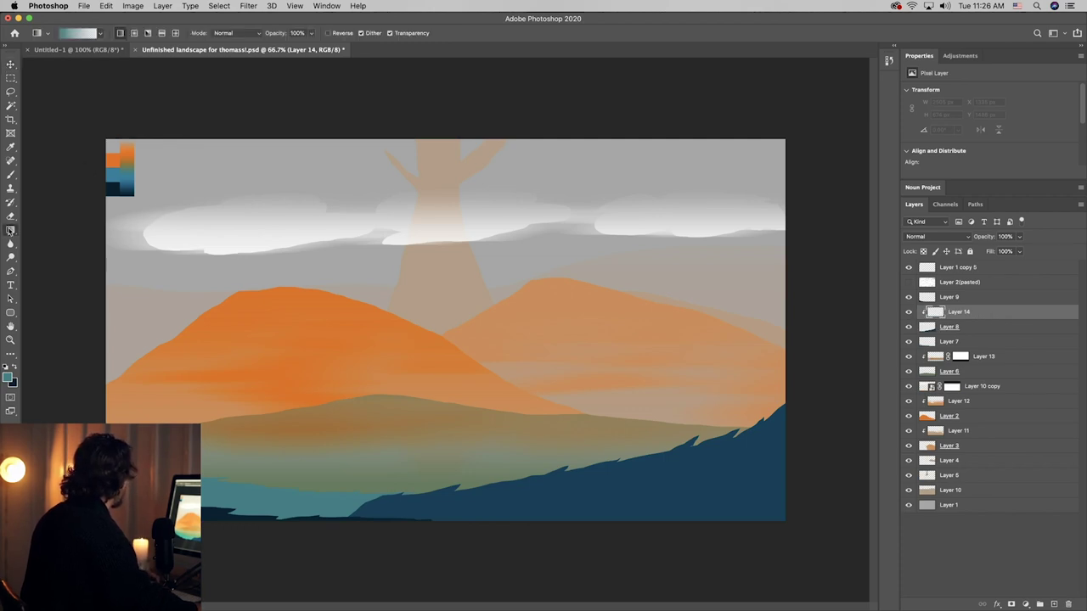
{"action": "left_click", "coordinate": [8, 377]}
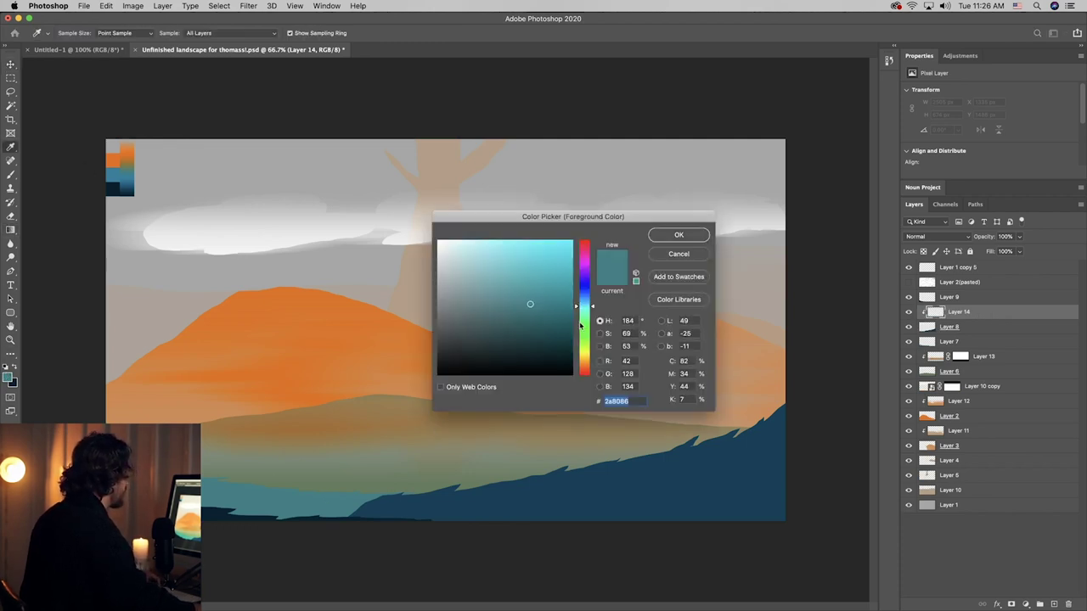
{"action": "left_click", "coordinate": [678, 235]}
{"action": "key", "text": "g"}
{"action": "left_click_drag", "start_coordinate": [699, 534], "coordinate": [692, 442]}
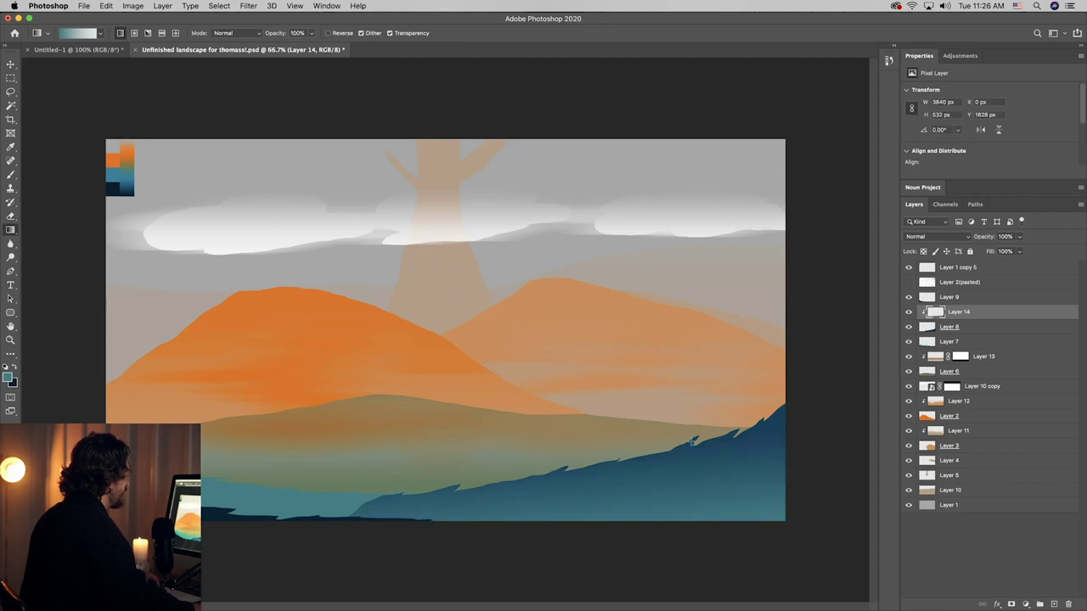
- Lasso long jagged patches across the dark blue hill and delete them from its clipped teal gradient
{"action": "key", "text": "l"}
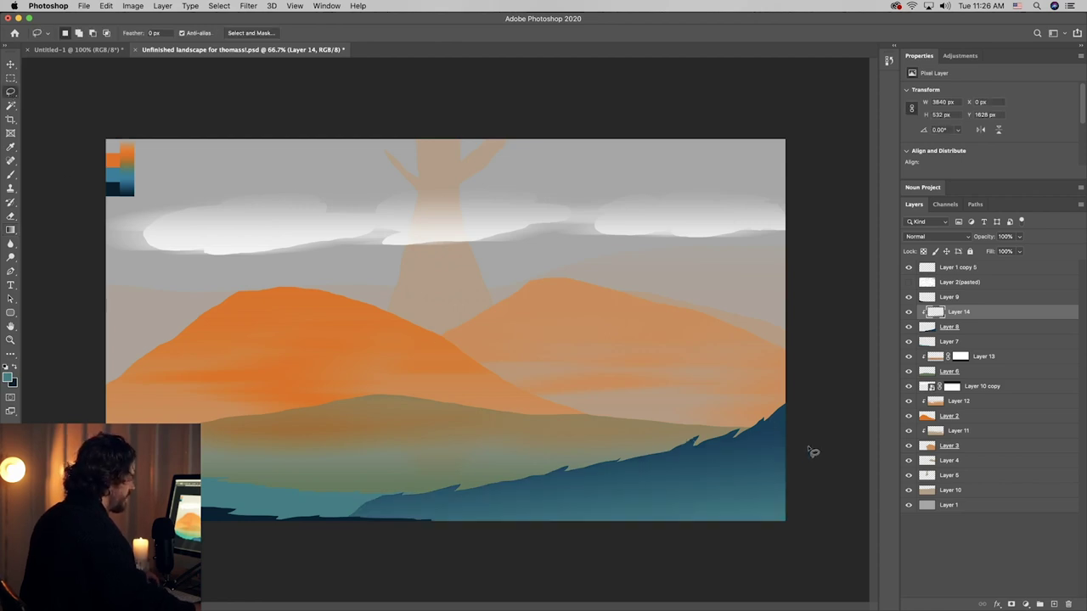
{"action": "mouse_move", "coordinate": [793, 457]}
{"action": "left_mouse_down"}
{"action": "mouse_move", "coordinate": [690, 476]}
{"action": "mouse_move", "coordinate": [763, 482]}
{"action": "mouse_move", "coordinate": [498, 501]}
{"action": "mouse_move", "coordinate": [602, 509]}
{"action": "mouse_move", "coordinate": [427, 534]}
{"action": "mouse_move", "coordinate": [266, 529]}
{"action": "mouse_move", "coordinate": [266, 391]}
{"action": "mouse_move", "coordinate": [737, 252]}
{"action": "left_mouse_up"}
{"action": "key", "text": "super+d"}
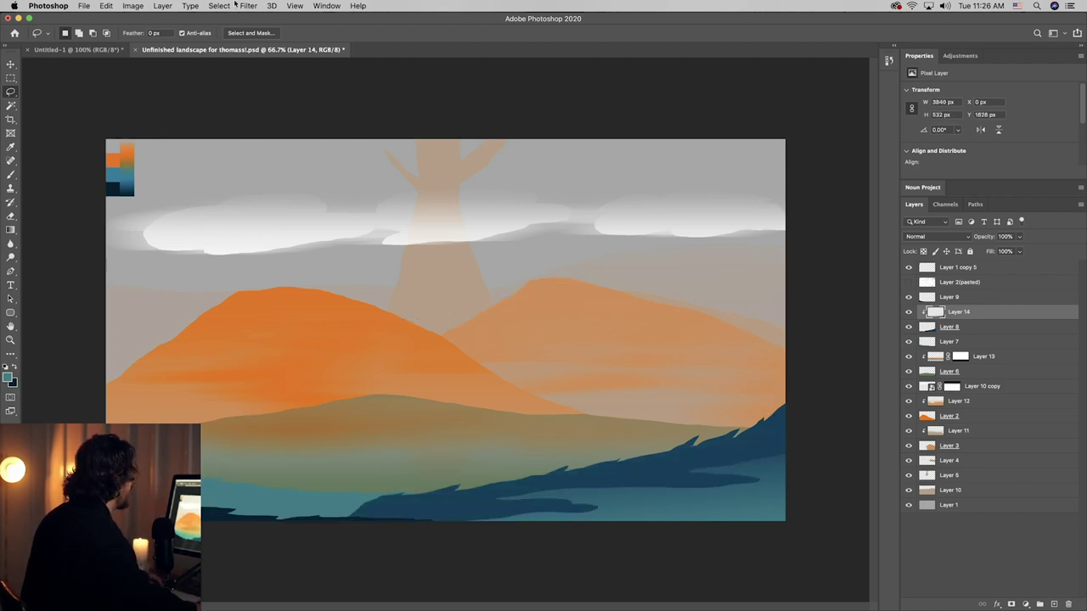
- Apply a Motion Blur with a 0° angle and 226-pixel distance to the dark blue hill's clipped teal gradient layer
{"action": "left_click", "coordinate": [248, 6]}
{"action": "left_click", "coordinate": [255, 7]}
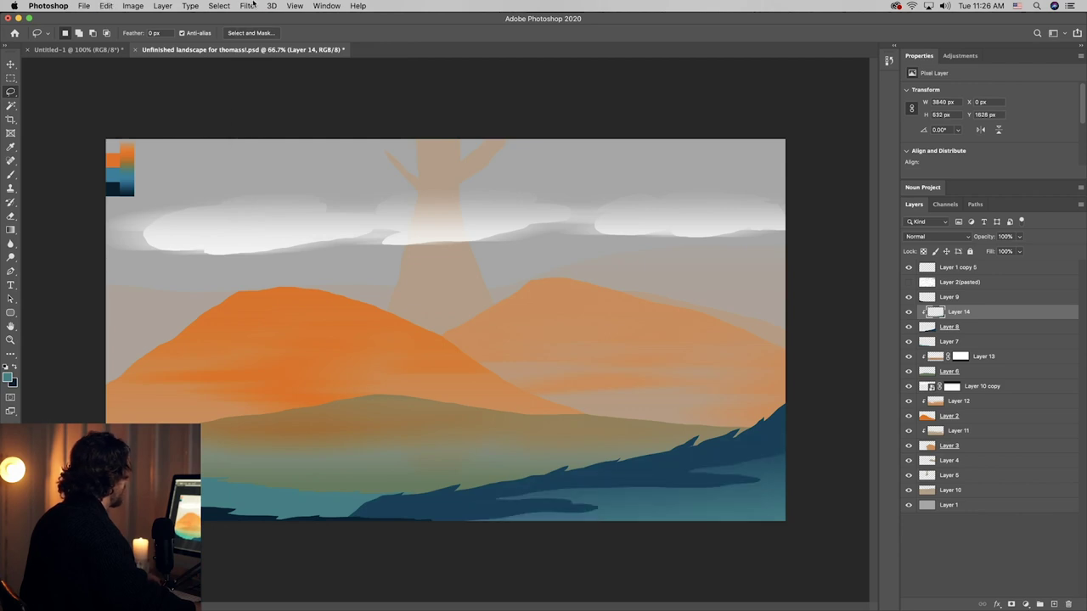
{"action": "left_click", "coordinate": [251, 7]}
{"action": "mouse_move", "coordinate": [306, 132]}
{"action": "left_click", "coordinate": [466, 193]}
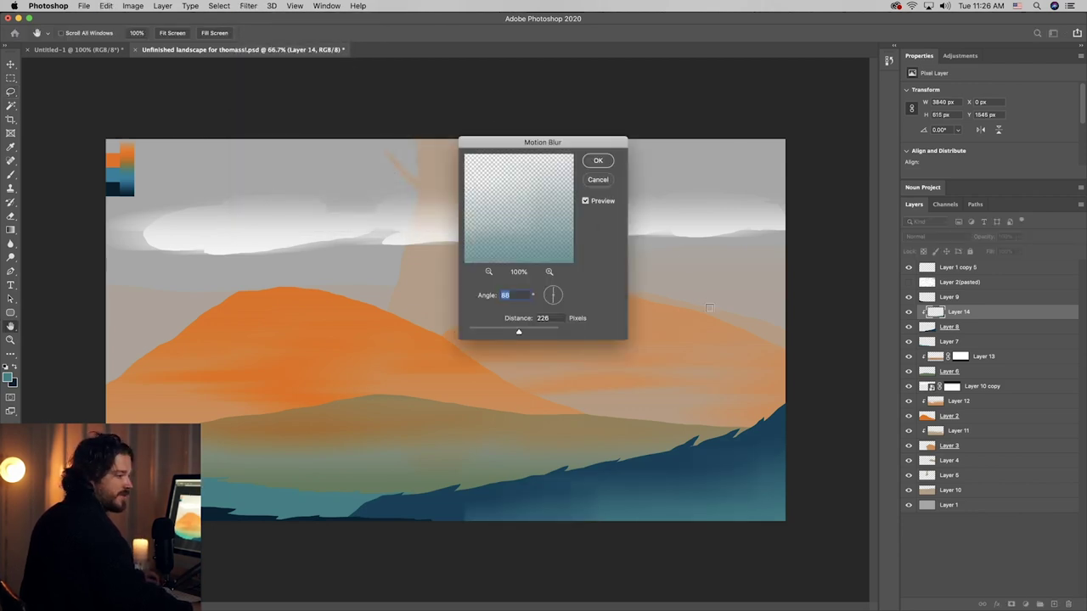
{"action": "type", "text": "0"}
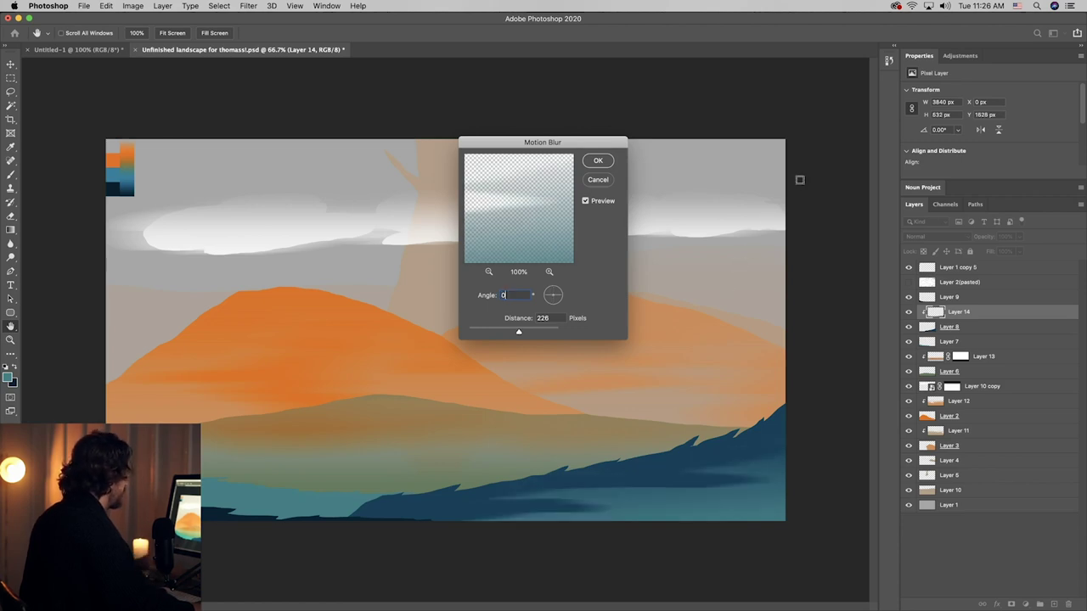
{"action": "left_click", "coordinate": [597, 162]}
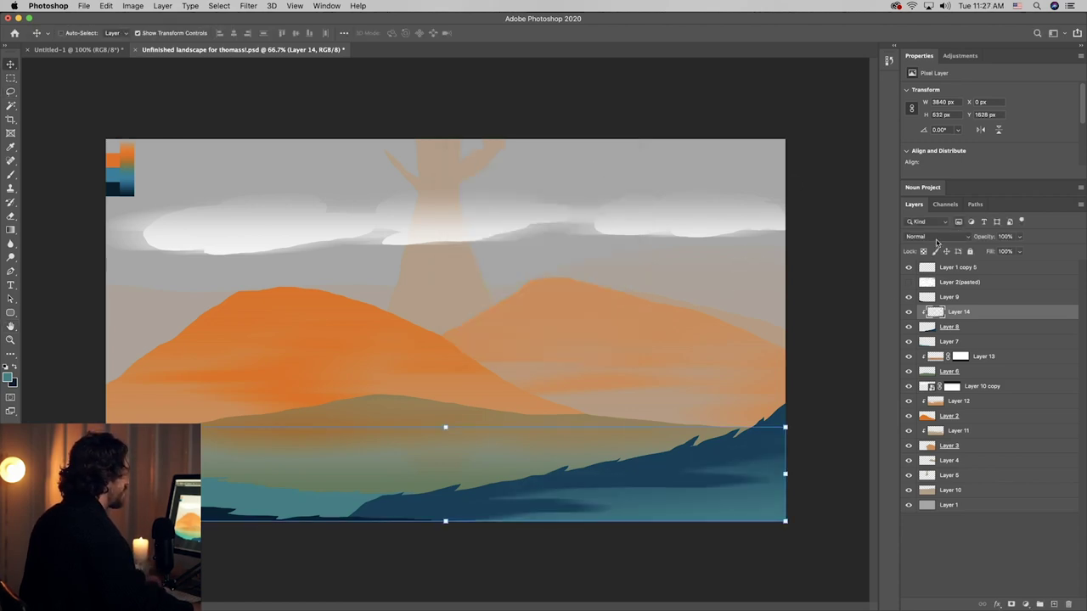
{"action": "left_click", "coordinate": [834, 291]}
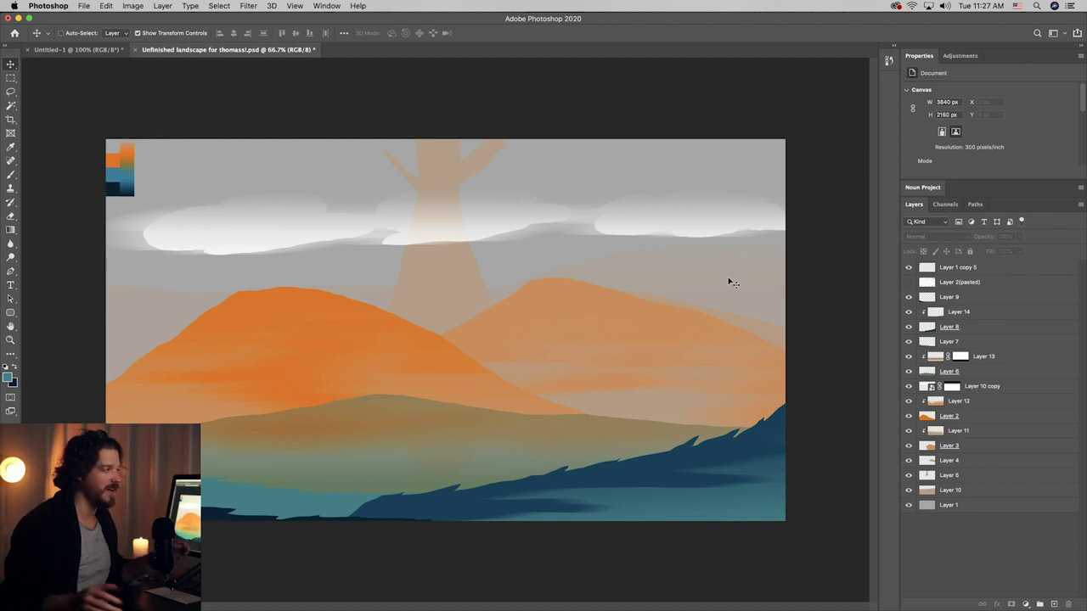
- Try to merge the front orange hill's layer with its clipped gradient layer, and undo the merge attempts
{"action": "left_click", "coordinate": [281, 297]}
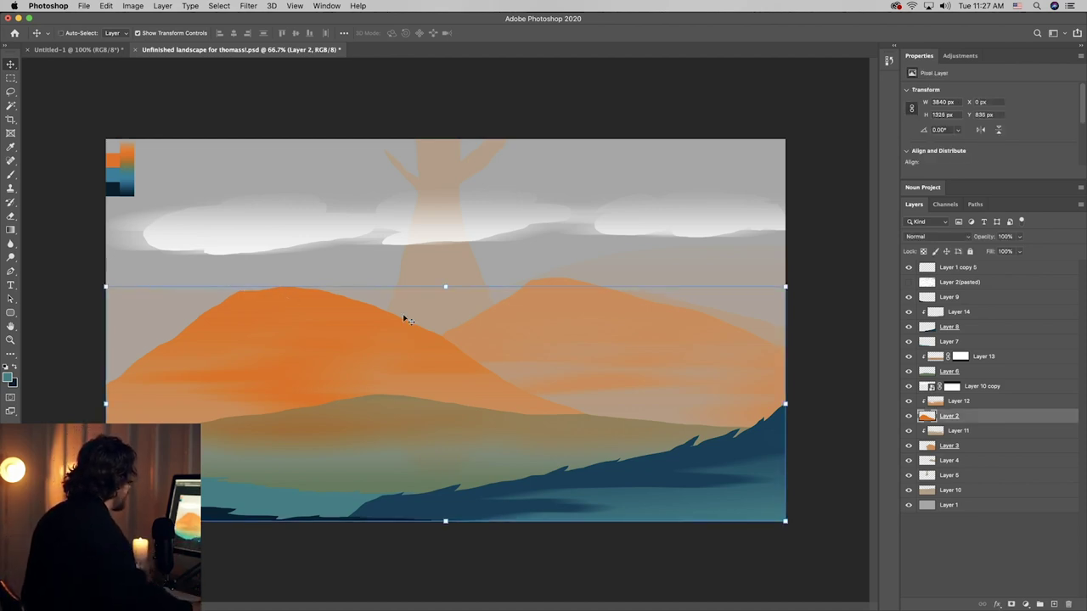
{"action": "left_click", "coordinate": [951, 401], "text": "shift"}
{"action": "right_click", "coordinate": [952, 406]}
{"action": "left_click", "coordinate": [850, 472]}
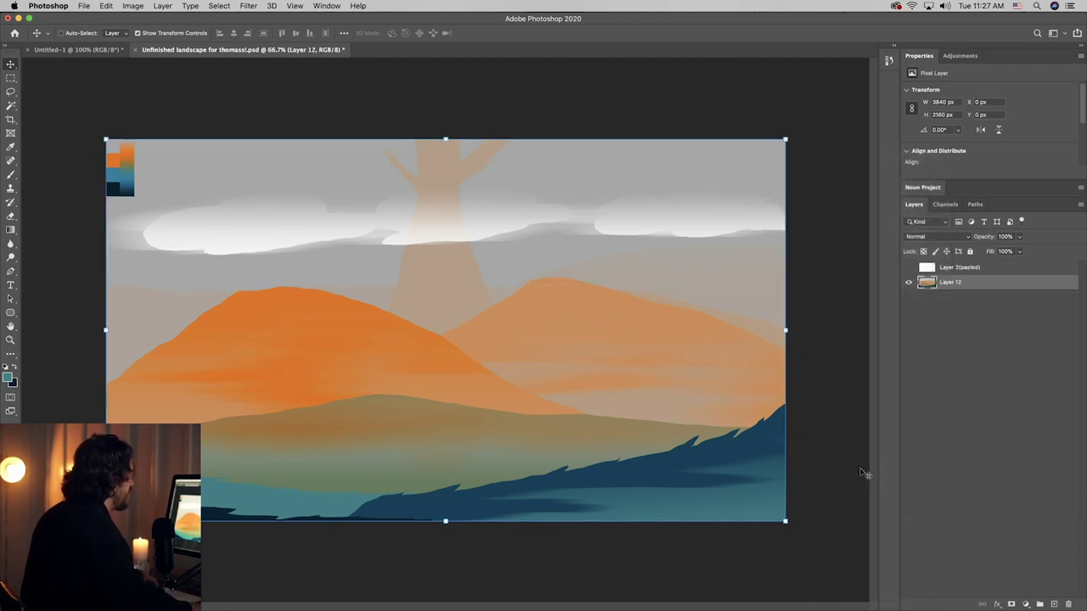
{"action": "key", "text": "super+z"}
{"action": "right_click", "coordinate": [994, 412]}
{"action": "left_click", "coordinate": [905, 463]}
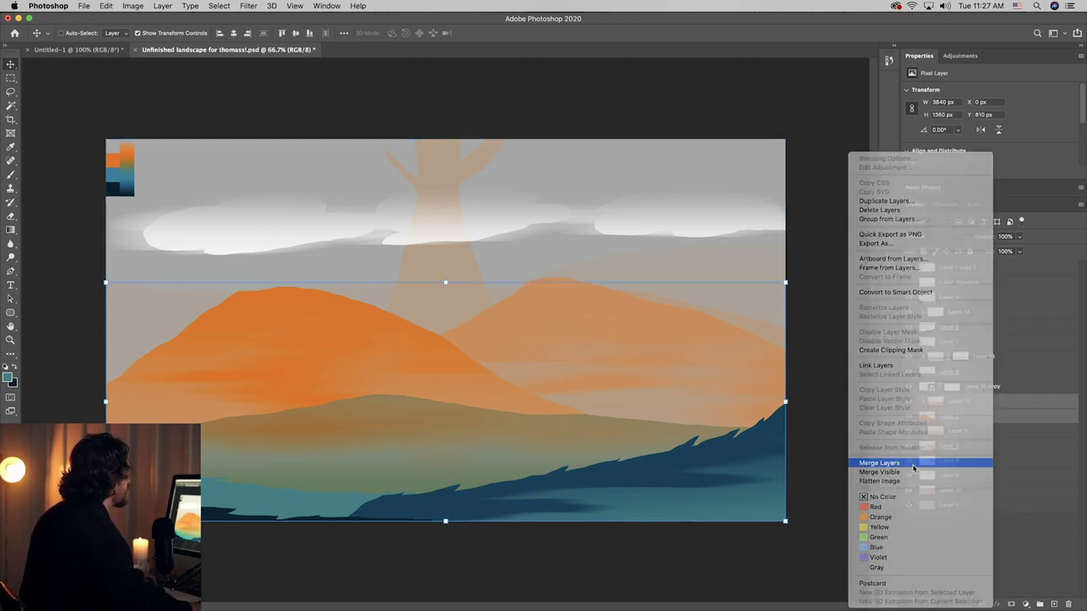
{"action": "key", "text": "super+z"}
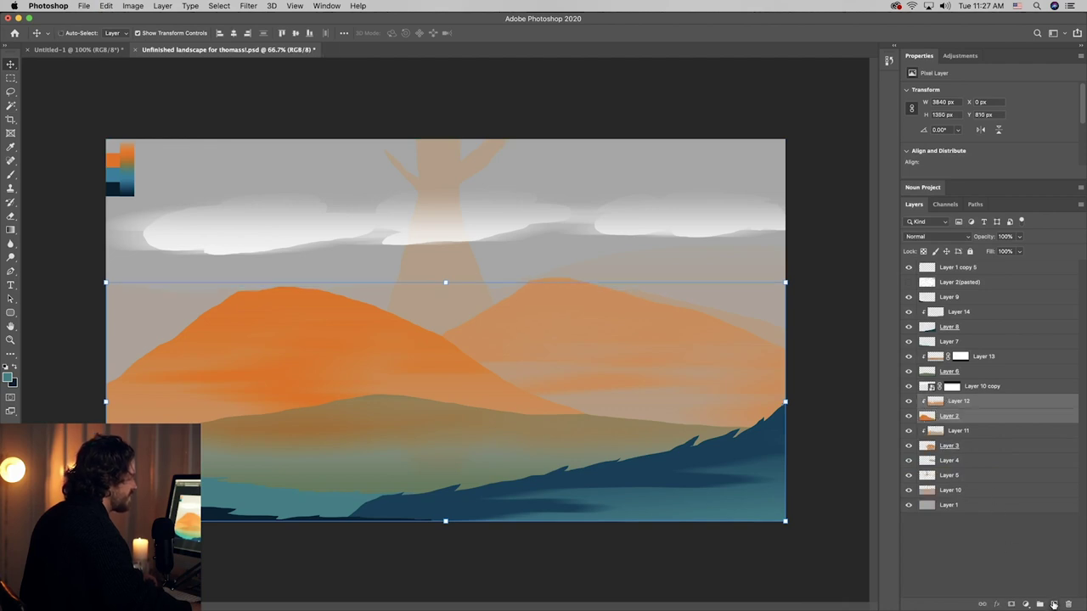
- On the front orange hill's layer, lasso a jagged treeline outline up the hill's left slope and across its summit
{"action": "left_click", "coordinate": [951, 416]}
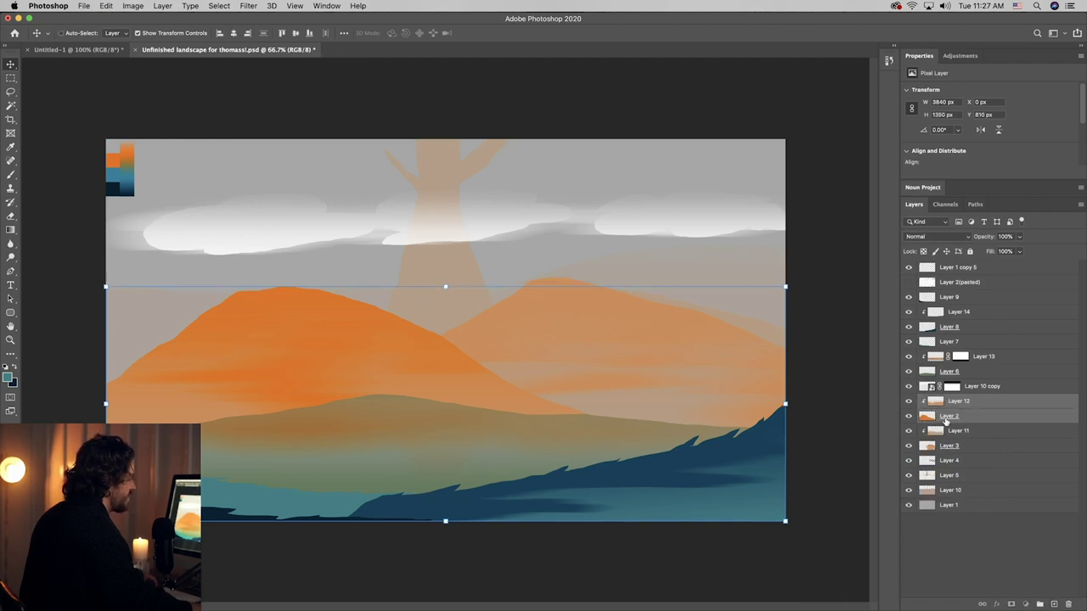
{"action": "left_click", "coordinate": [10, 91]}
{"action": "left_click", "coordinate": [66, 93]}
{"action": "left_click_drag", "start_coordinate": [105, 259], "coordinate": [107, 382]}
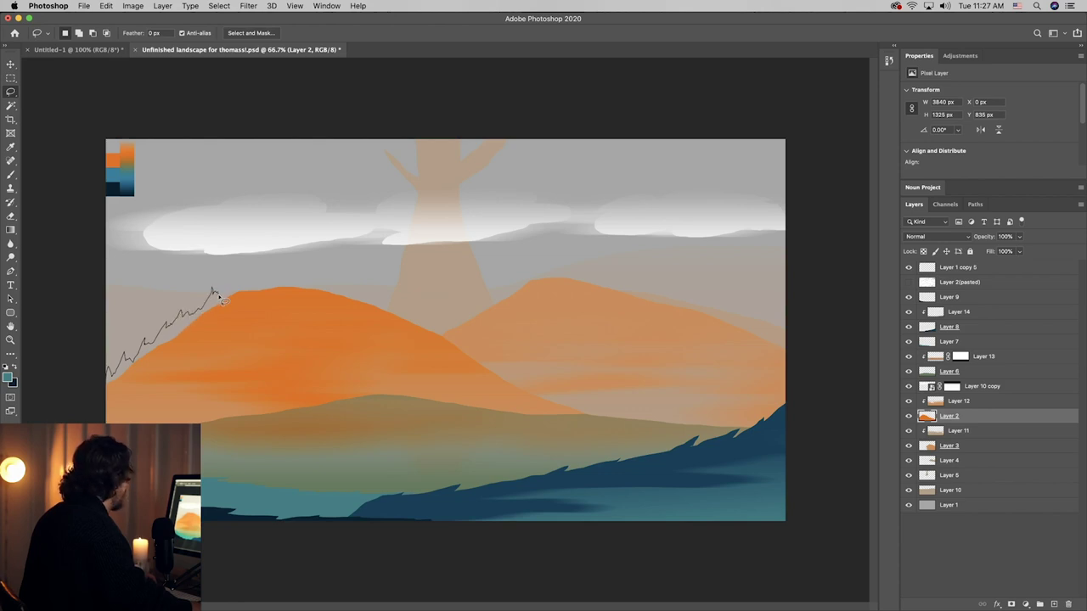
{"action": "mouse_move", "coordinate": [234, 281]}
{"action": "left_mouse_down"}
{"action": "mouse_move", "coordinate": [261, 264]}
{"action": "mouse_move", "coordinate": [268, 307]}
{"action": "mouse_move", "coordinate": [188, 394]}
{"action": "mouse_move", "coordinate": [132, 421]}
{"action": "left_mouse_up"}
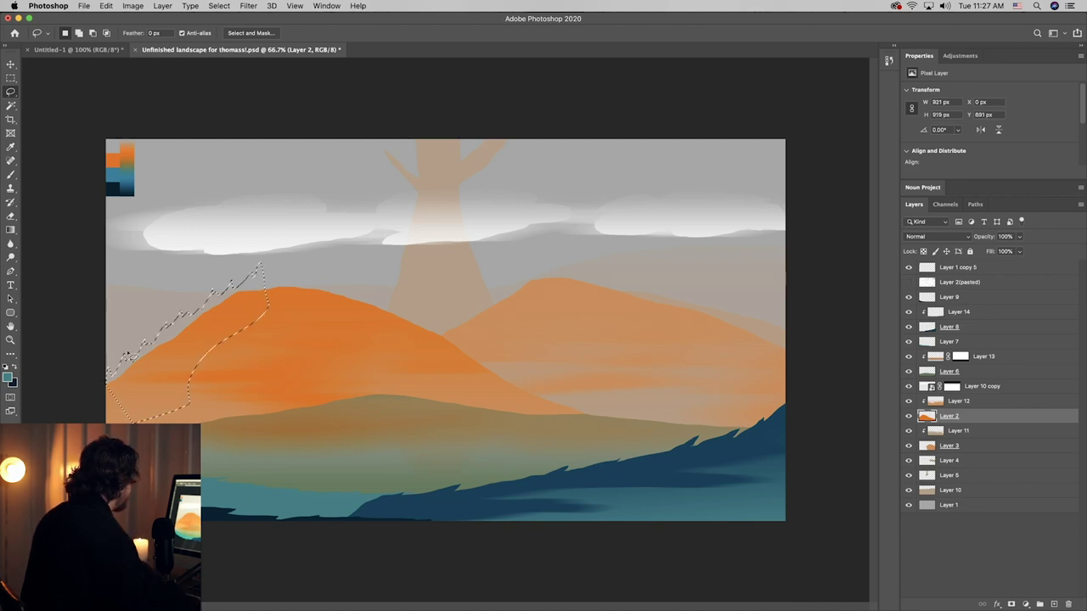
{"action": "mouse_move", "coordinate": [266, 287]}
{"action": "left_mouse_down"}
{"action": "mouse_move", "coordinate": [343, 297]}
{"action": "mouse_move", "coordinate": [353, 289]}
{"action": "mouse_move", "coordinate": [392, 336]}
{"action": "left_mouse_up"}
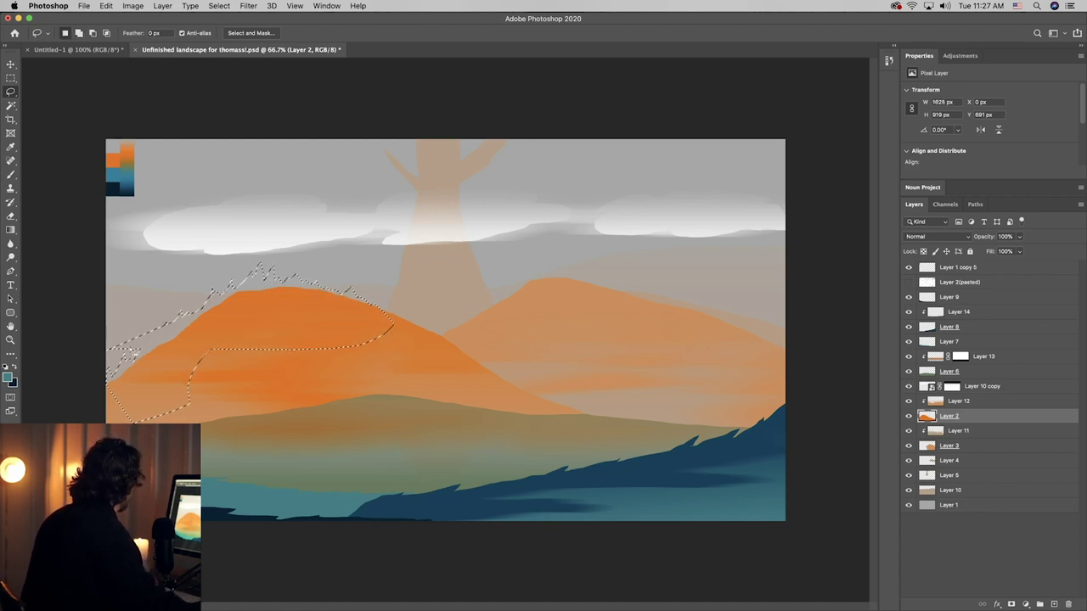
- Subtract the stray patch outside the left slope from the selection and extend the jagged outline down the hill's right slope
{"action": "key", "text": "alt"}
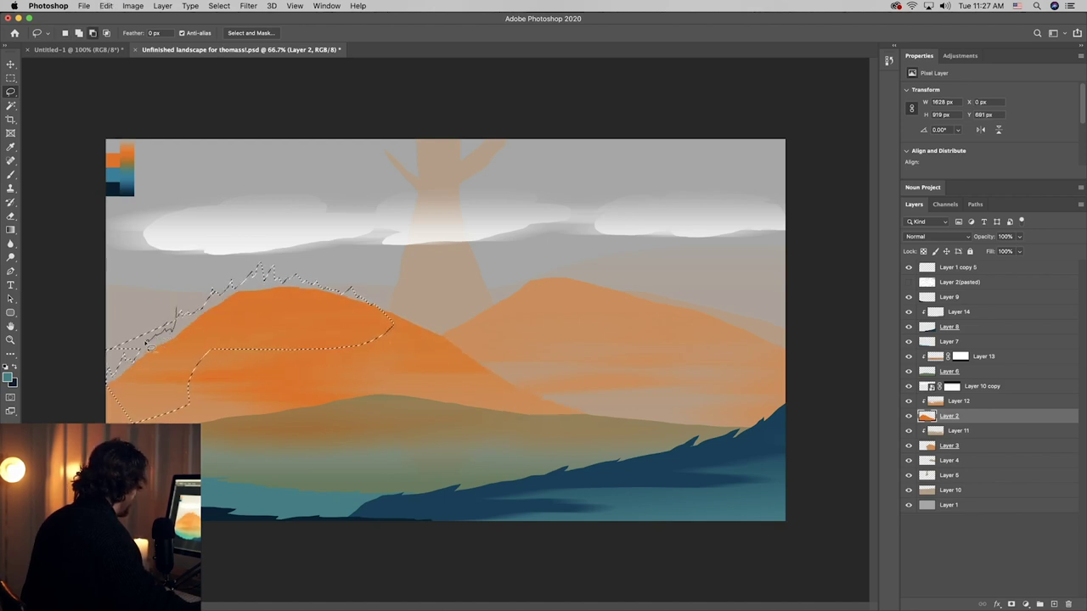
{"action": "left_click_drag", "start_coordinate": [132, 294], "coordinate": [170, 302]}
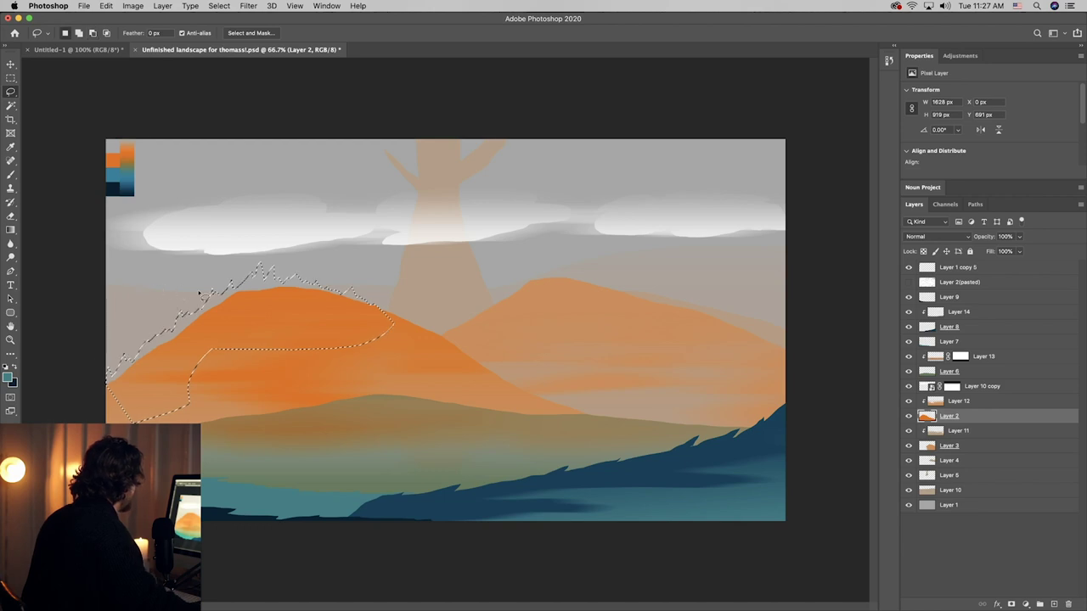
{"action": "key", "text": "shift"}
{"action": "left_click_drag", "start_coordinate": [389, 325], "coordinate": [396, 316]}
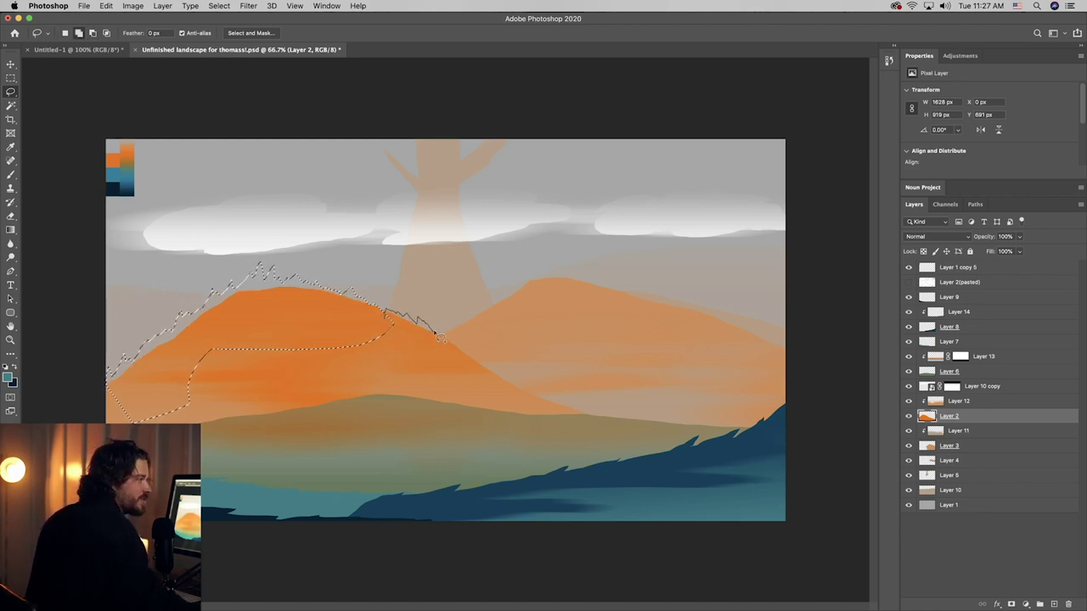
{"action": "left_click_drag", "start_coordinate": [459, 363], "coordinate": [472, 363]}
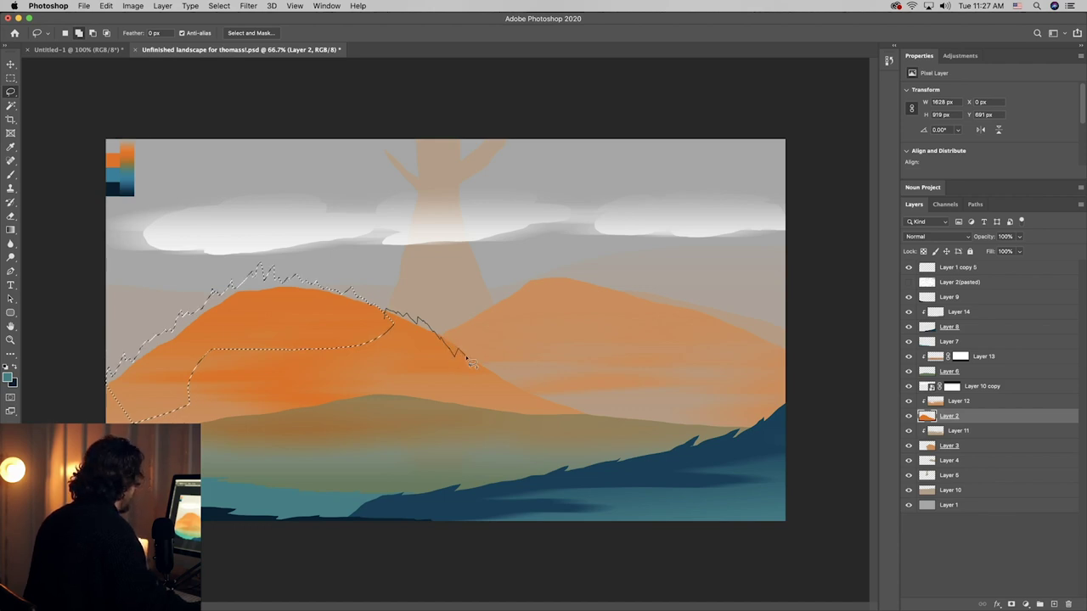
{"action": "left_click_drag", "start_coordinate": [459, 406], "coordinate": [463, 405]}
{"action": "key", "text": "g"}
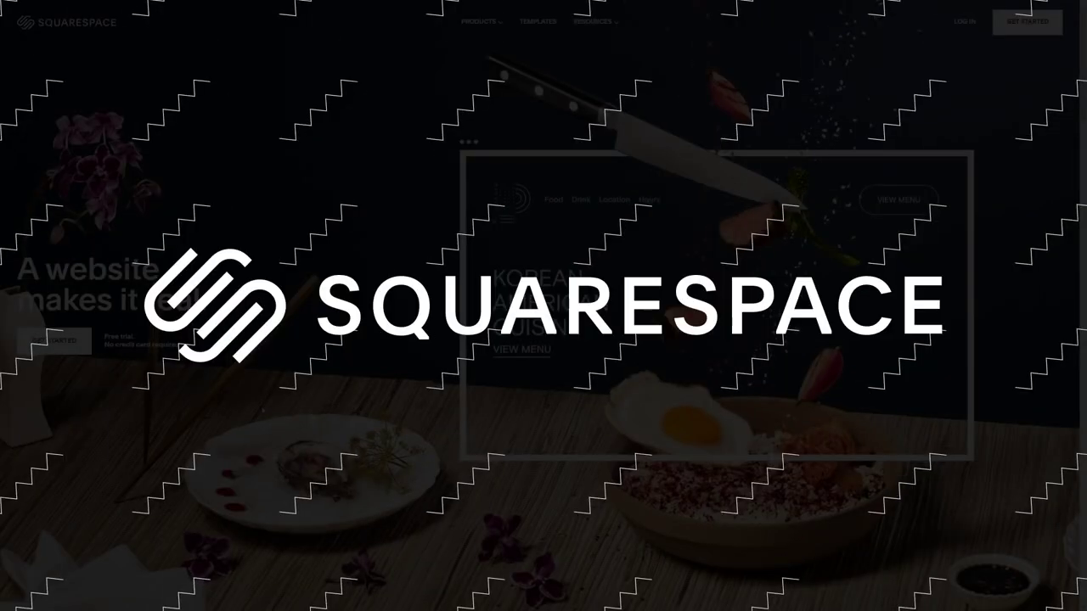
- Switch to the Squarespace website and look through its homepage and website design page
{"action": "scroll", "coordinate": [141, 311], "scroll_direction": "down", "scroll_amount": 4}
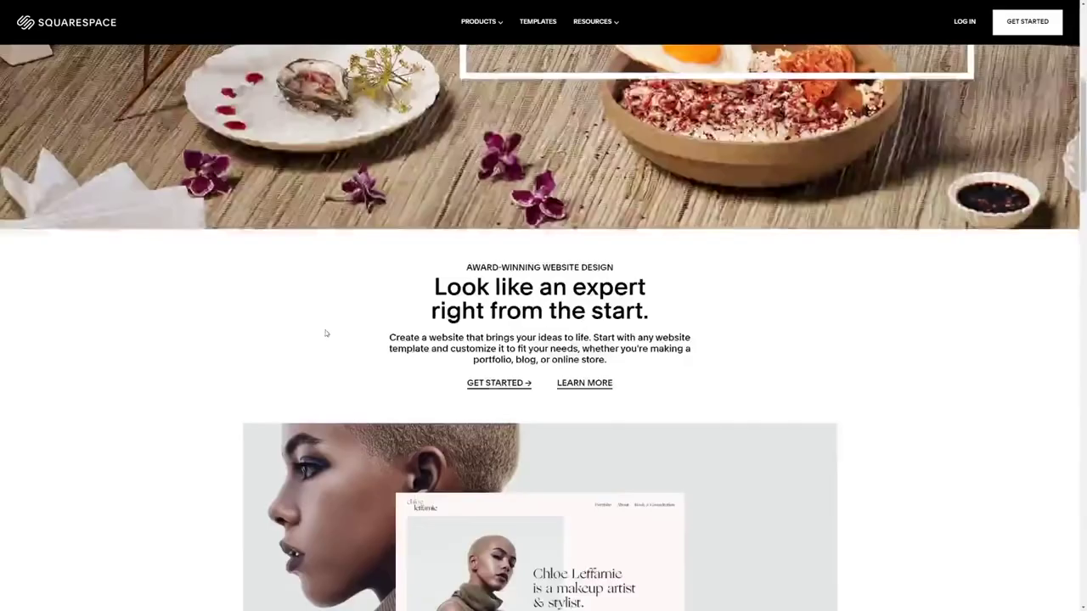
{"action": "scroll", "coordinate": [144, 310], "scroll_direction": "down", "scroll_amount": 1}
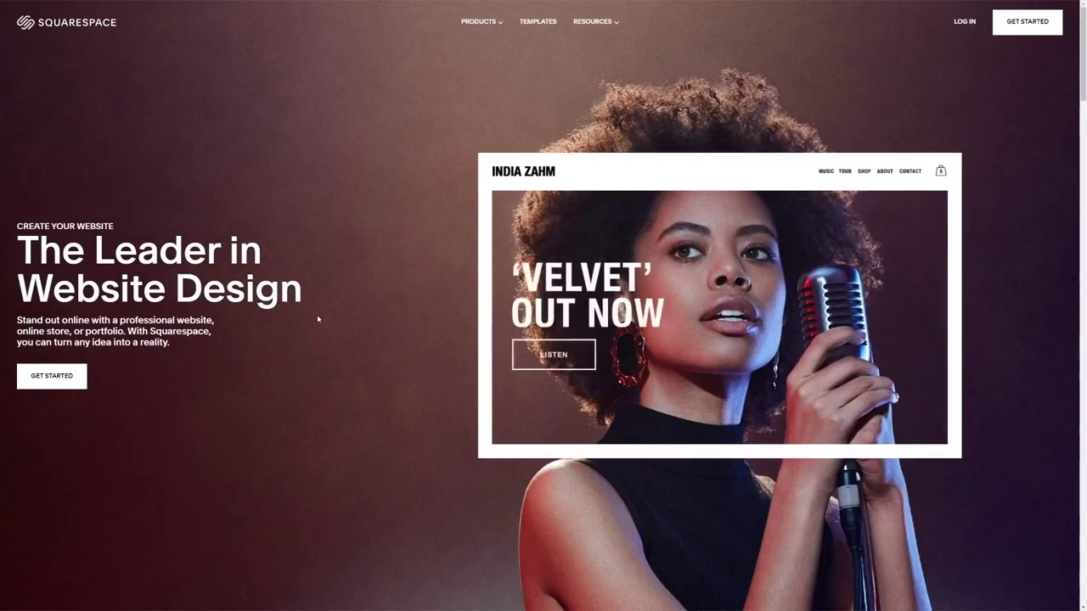
{"action": "scroll", "coordinate": [314, 318], "scroll_direction": "down", "scroll_amount": 3}
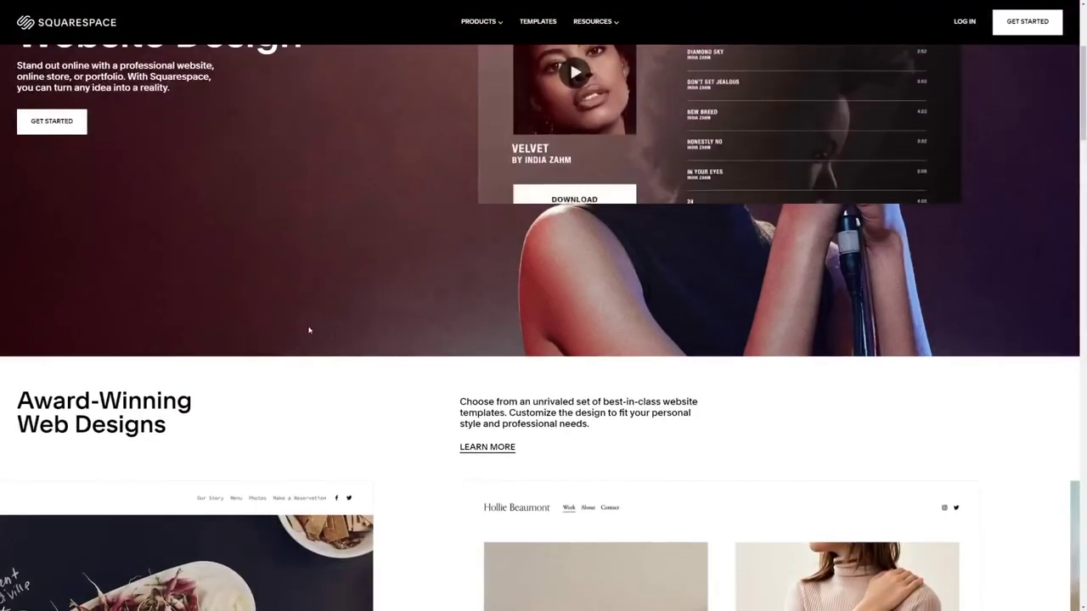
{"action": "scroll", "coordinate": [308, 328], "scroll_direction": "down", "scroll_amount": 3}
{"action": "scroll", "coordinate": [543, 328], "scroll_direction": "down", "scroll_amount": 2}
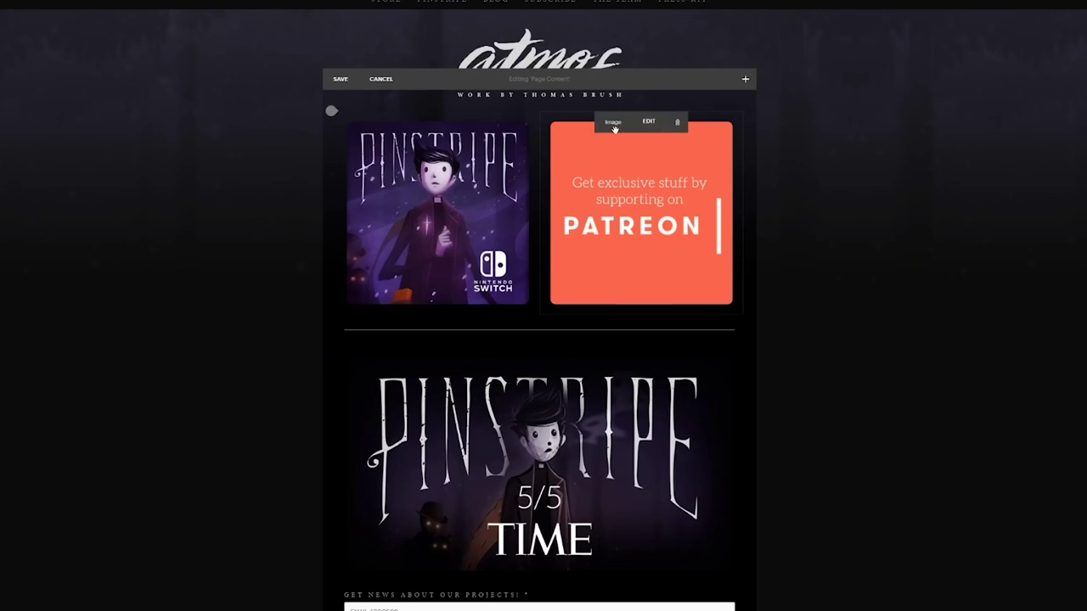
- In the Squarespace page editor, open the Patreon image block's settings and review its design layout options
{"action": "left_click", "coordinate": [654, 131]}
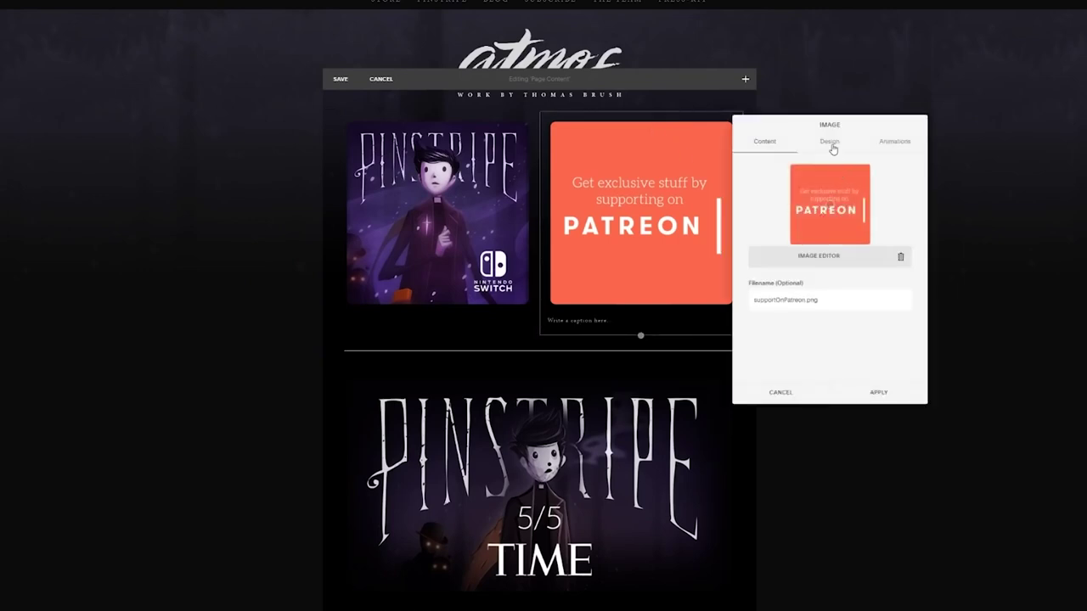
{"action": "left_click", "coordinate": [830, 144]}
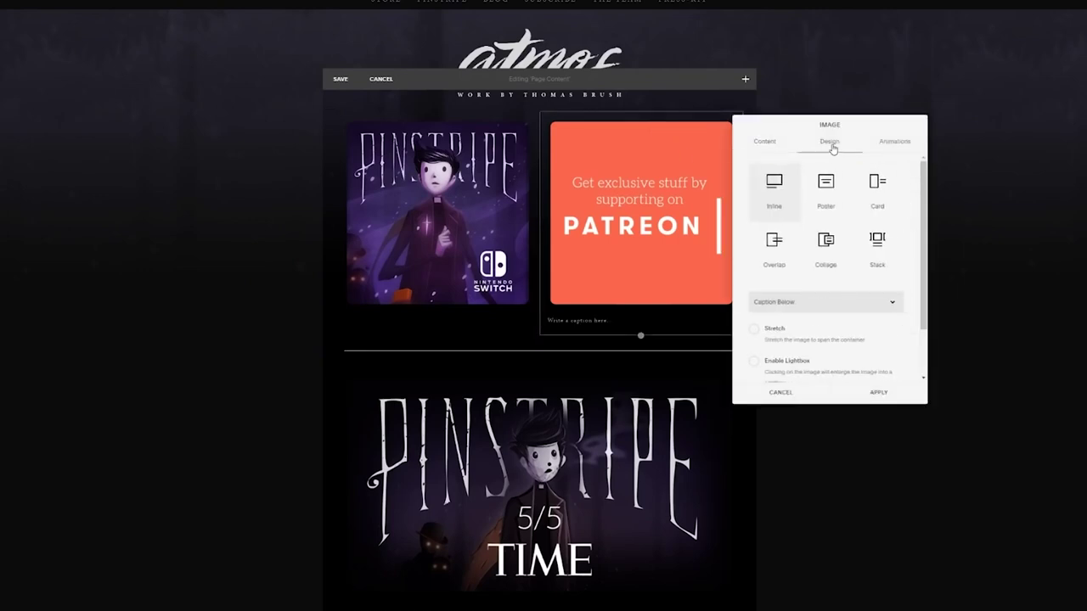
{"action": "left_click", "coordinate": [886, 408]}
- Move the Pinstripe "5/5 TIME" banner below the newsletter signup form and its ornamental divider
{"action": "scroll", "coordinate": [802, 395], "scroll_direction": "down", "scroll_amount": 3}
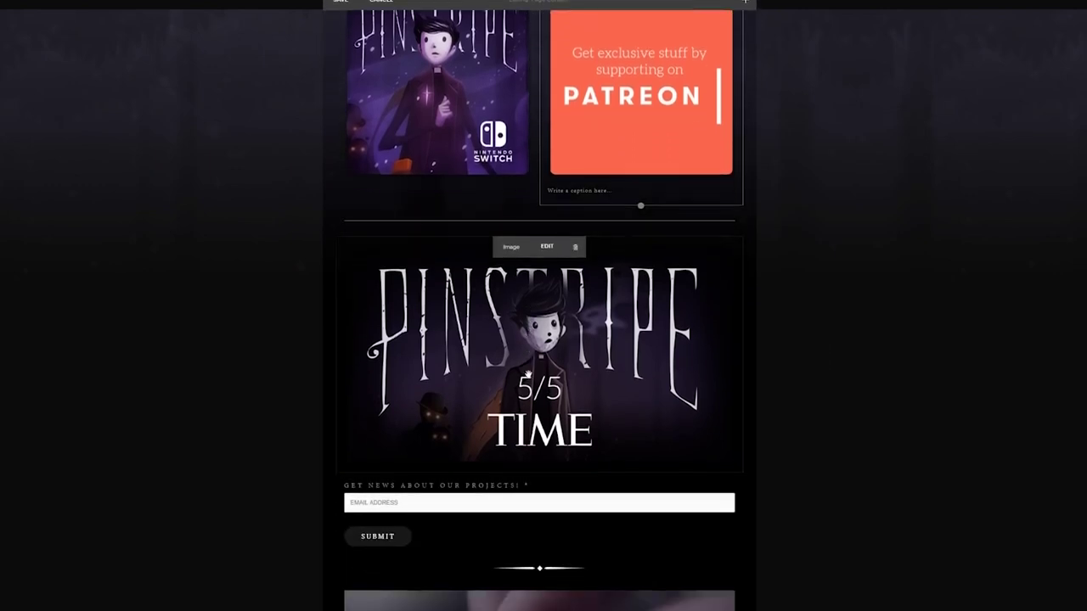
{"action": "scroll", "coordinate": [527, 374], "scroll_direction": "down", "scroll_amount": 2}
{"action": "left_click_drag", "start_coordinate": [527, 374], "coordinate": [535, 491]}
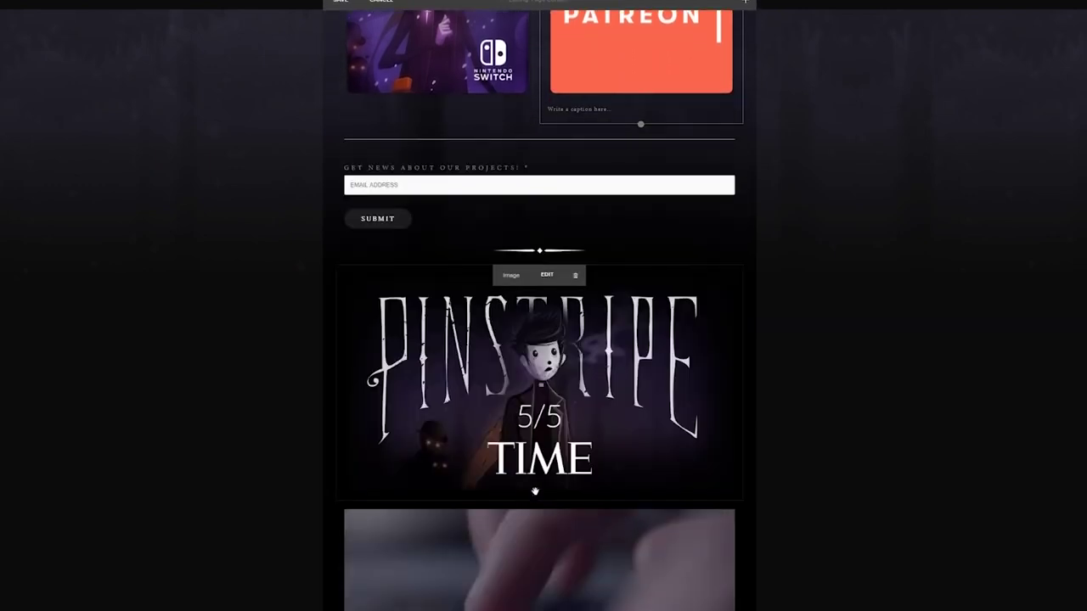
{"action": "scroll", "coordinate": [606, 468], "scroll_direction": "down", "scroll_amount": 10}
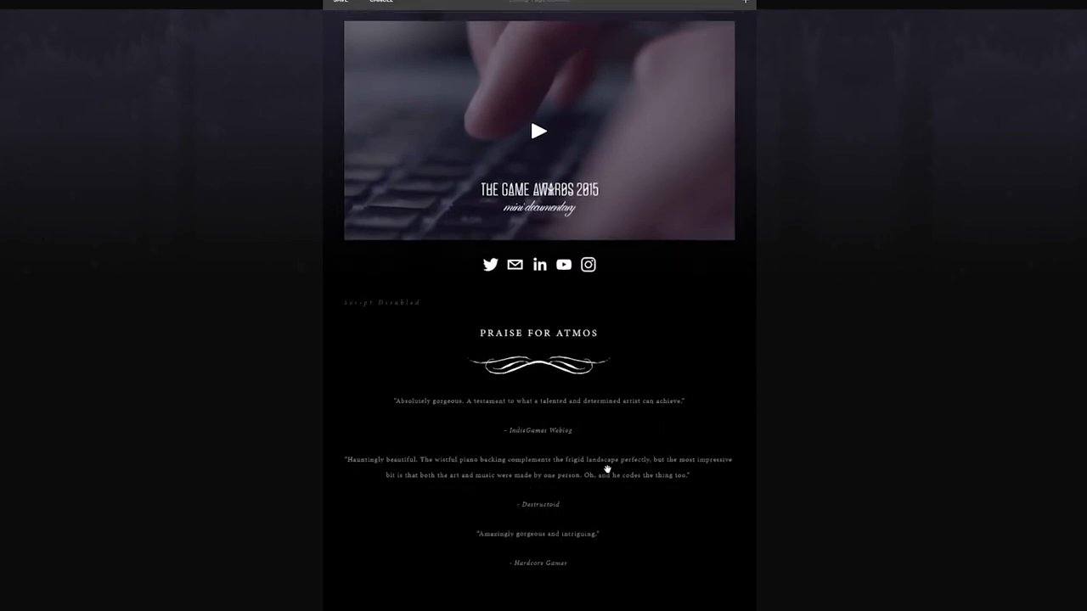
{"action": "scroll", "coordinate": [606, 468], "scroll_direction": "up", "scroll_amount": 1}
{"action": "left_click_drag", "start_coordinate": [599, 376], "coordinate": [639, 565]}
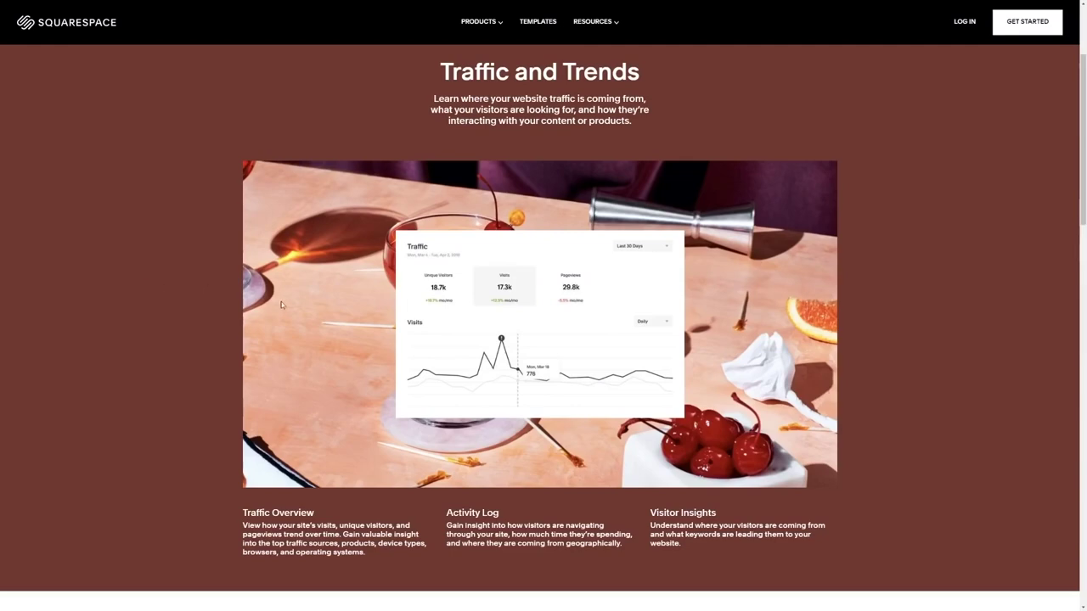
- Look through Squarespace's analytics features, then open and view the Connected Services page from Apps & Tools
{"action": "scroll", "coordinate": [142, 309], "scroll_direction": "down", "scroll_amount": 3}
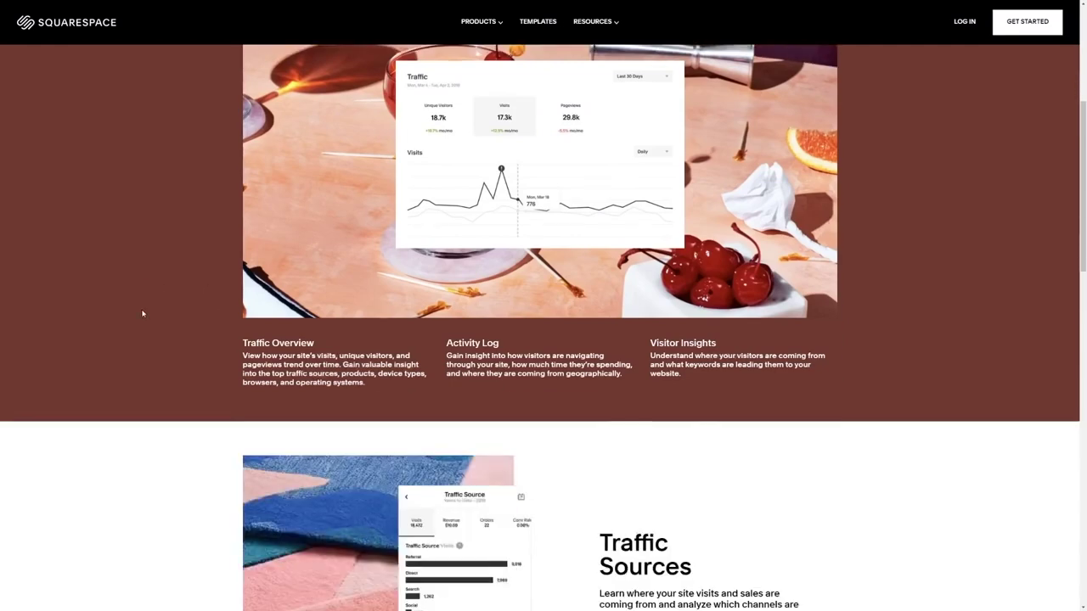
{"action": "scroll", "coordinate": [142, 313], "scroll_direction": "down", "scroll_amount": 3}
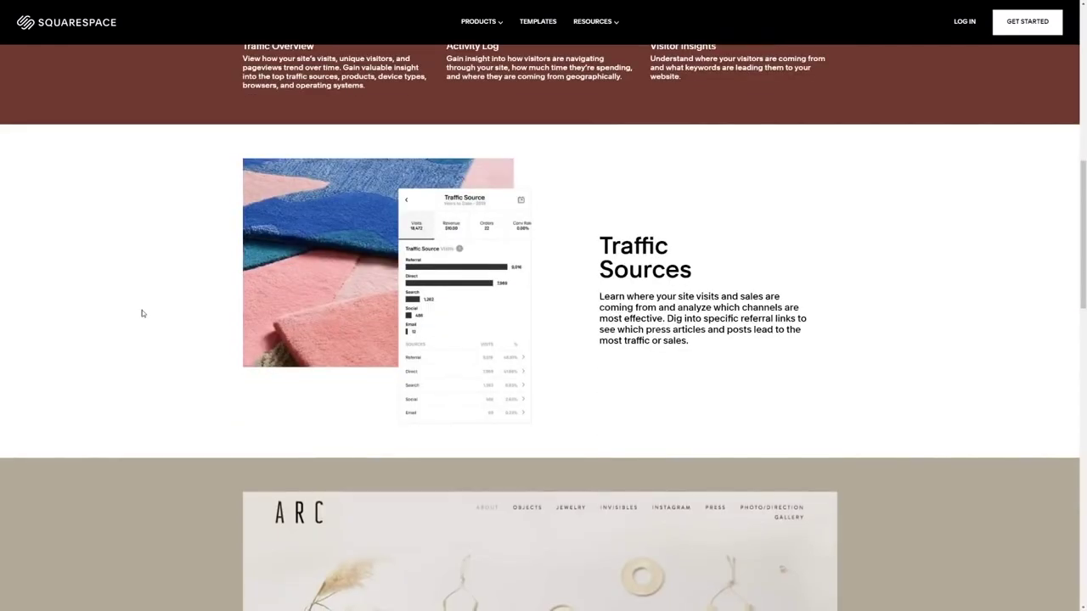
{"action": "scroll", "coordinate": [142, 313], "scroll_direction": "down", "scroll_amount": 5}
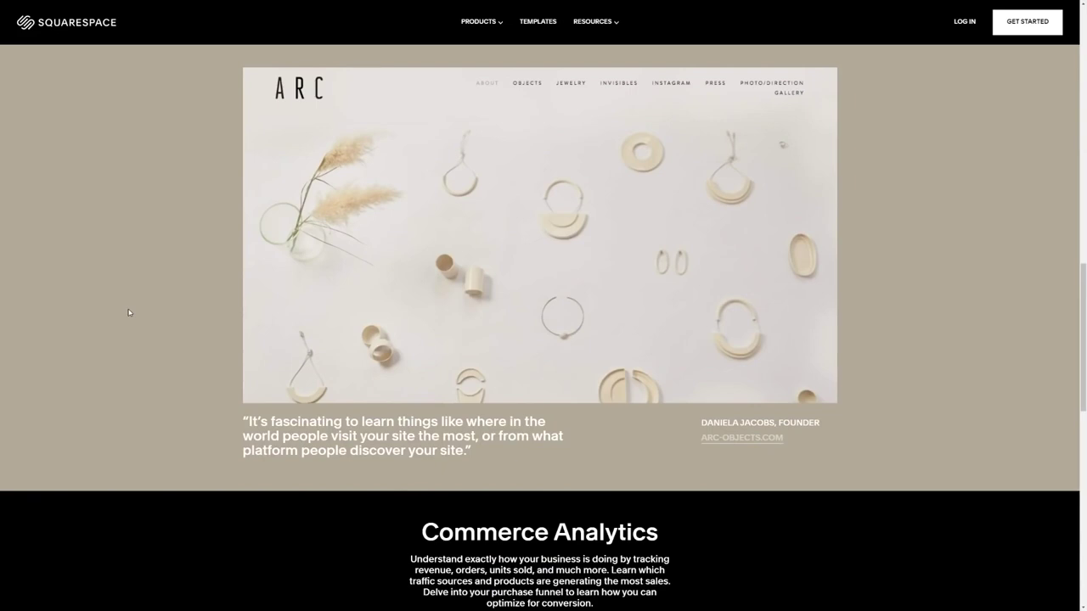
{"action": "scroll", "coordinate": [129, 313], "scroll_direction": "down", "scroll_amount": 5}
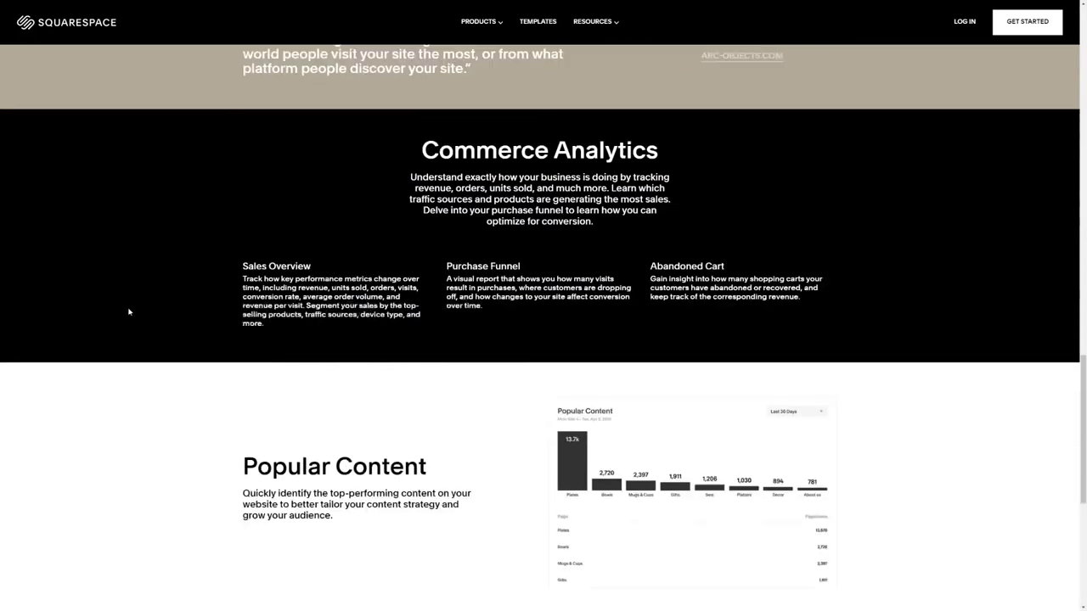
{"action": "scroll", "coordinate": [129, 312], "scroll_direction": "down", "scroll_amount": 10}
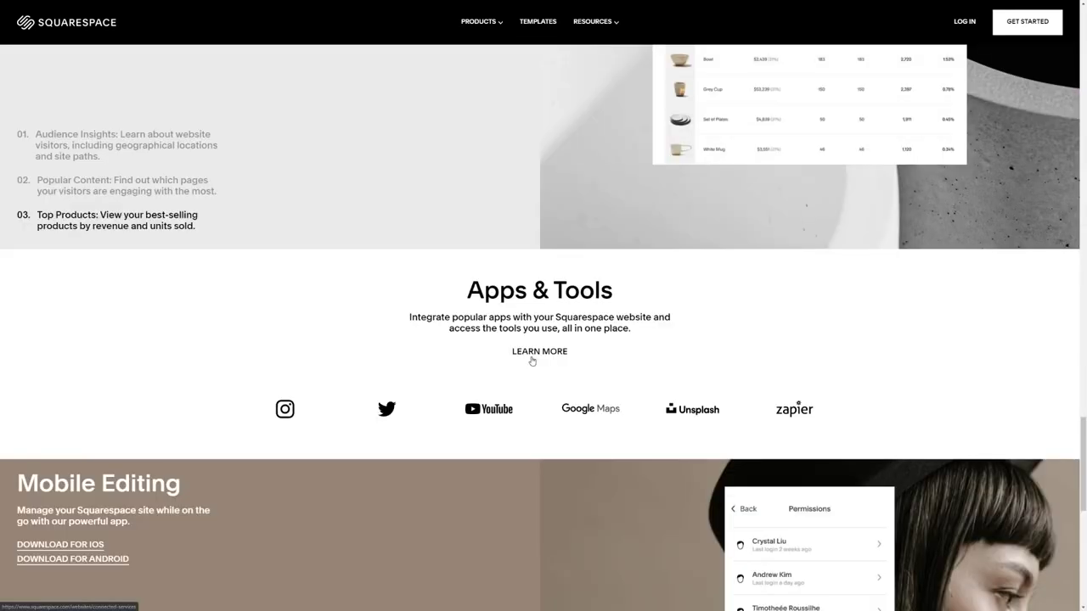
{"action": "left_click", "coordinate": [531, 357]}
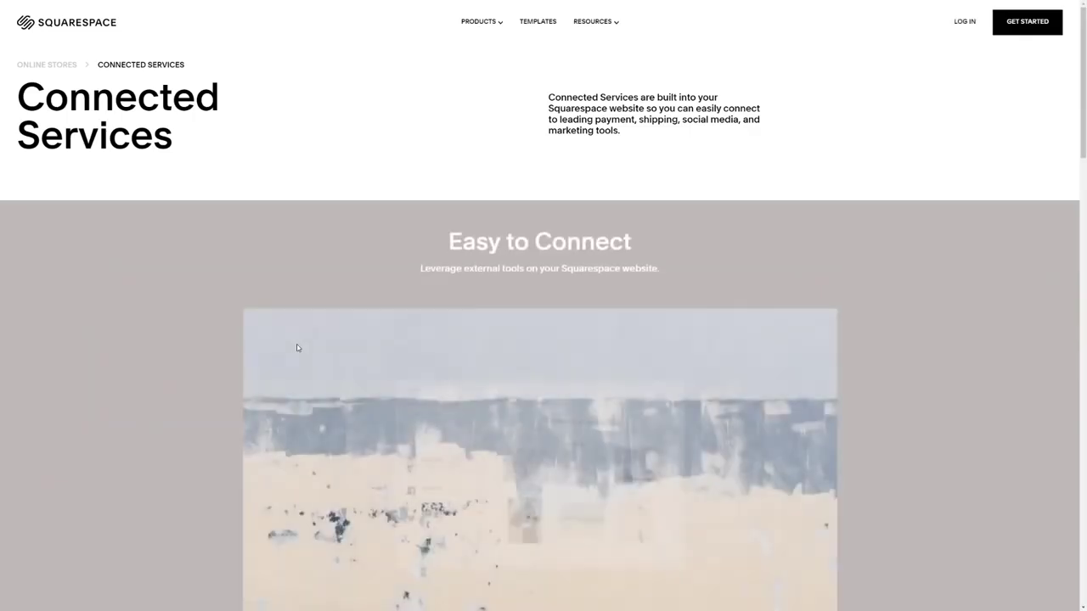
{"action": "scroll", "coordinate": [194, 311], "scroll_direction": "down", "scroll_amount": 2}
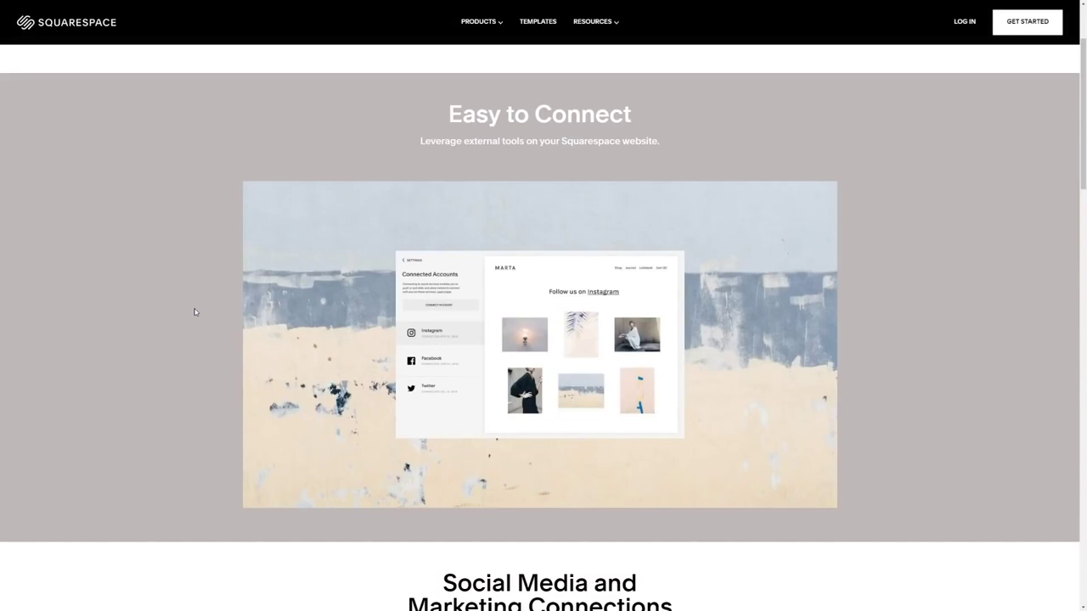
- Look through the Squarespace Connected Services page, from social media and marketing connections to music and video connections
{"action": "scroll", "coordinate": [194, 311], "scroll_direction": "down", "scroll_amount": 5}
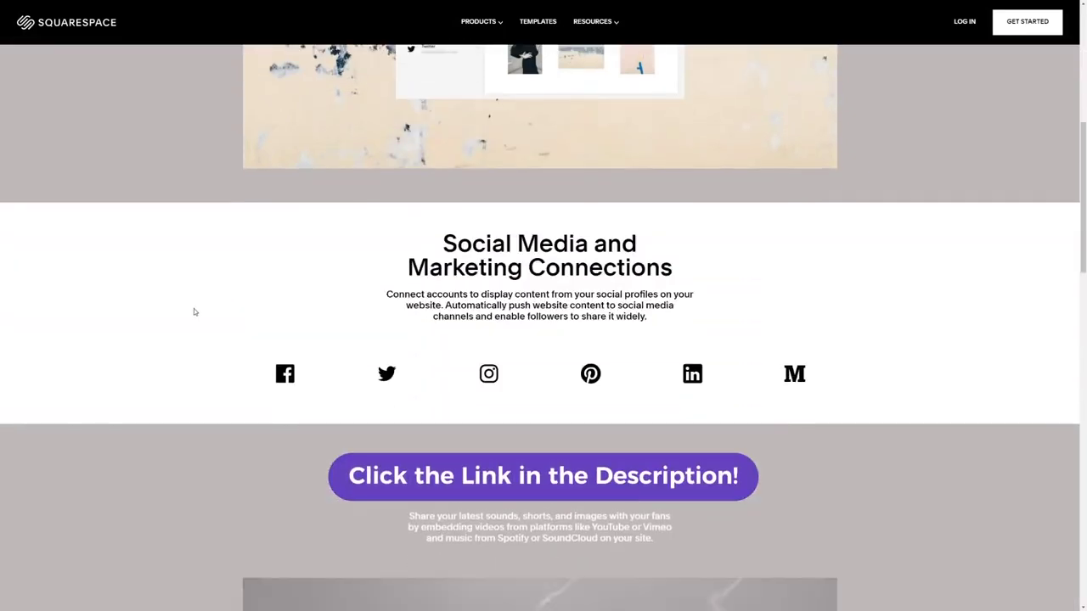
{"action": "scroll", "coordinate": [193, 311], "scroll_direction": "down", "scroll_amount": 2}
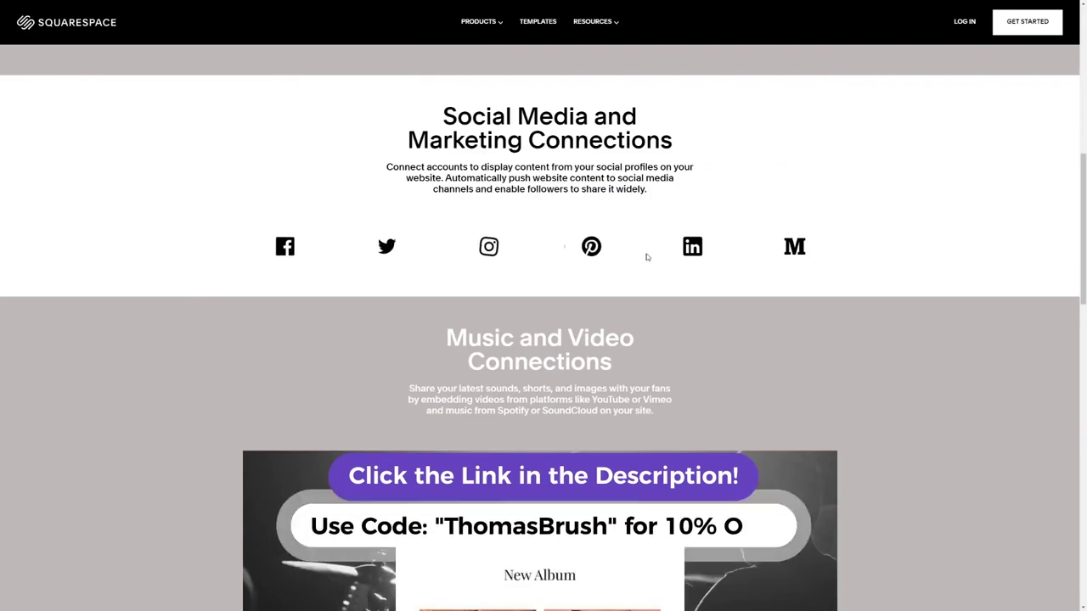
{"action": "scroll", "coordinate": [851, 248], "scroll_direction": "down", "scroll_amount": 4}
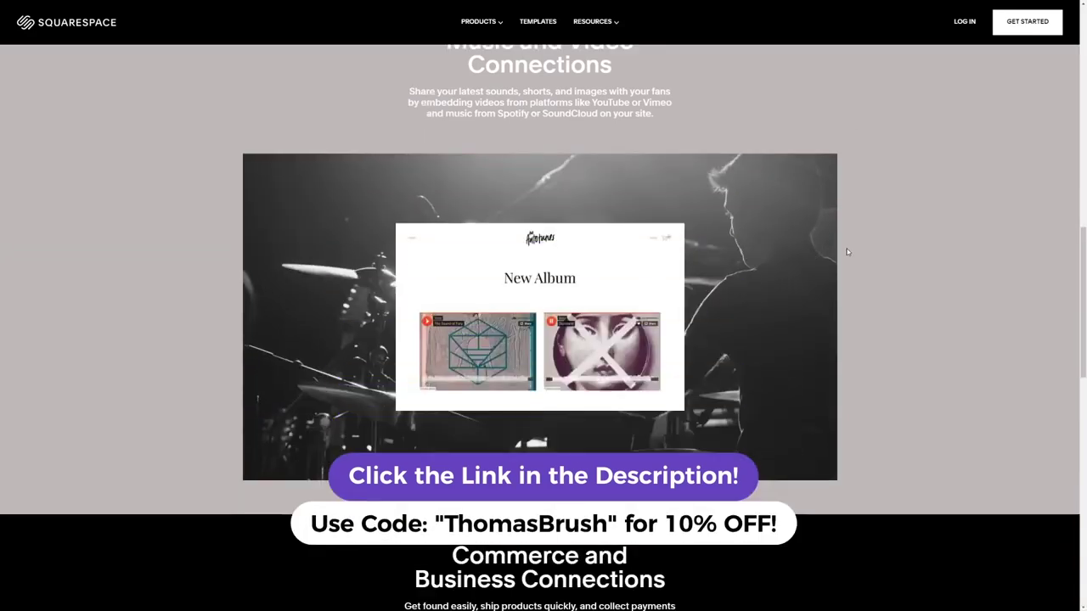
{"action": "scroll", "coordinate": [845, 253], "scroll_direction": "up", "scroll_amount": 2}
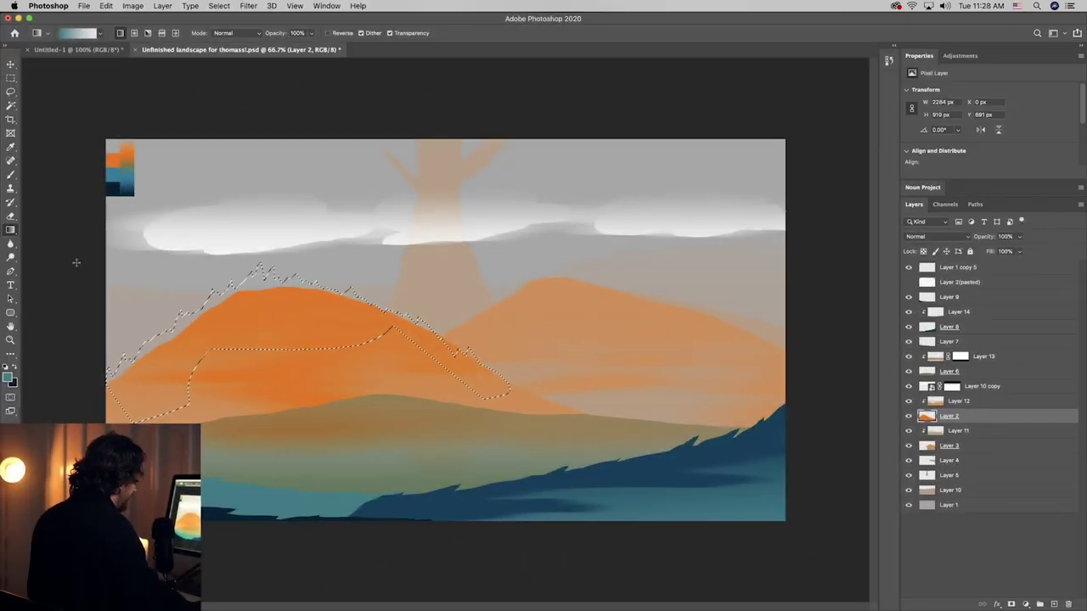
- Sample the orange at the front hill's peak, fill the jagged treeline selection on Layer 2 with a gradient, and deselect
{"action": "key", "text": "i"}
{"action": "left_click", "coordinate": [273, 287]}
{"action": "key", "text": "g"}
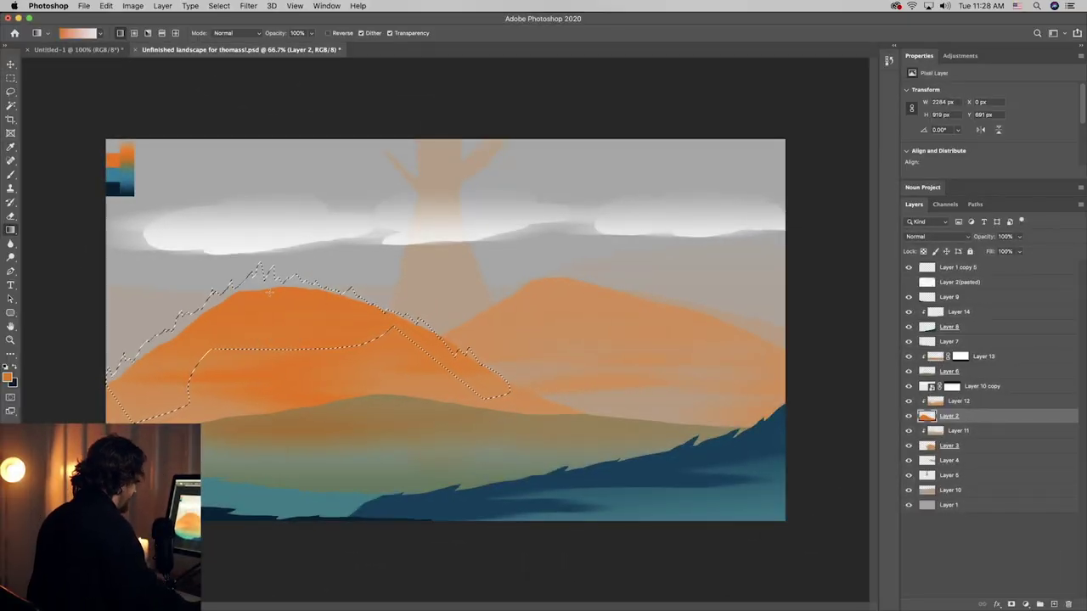
{"action": "left_click_drag", "start_coordinate": [274, 287], "coordinate": [464, 360]}
{"action": "key", "text": "super+d"}
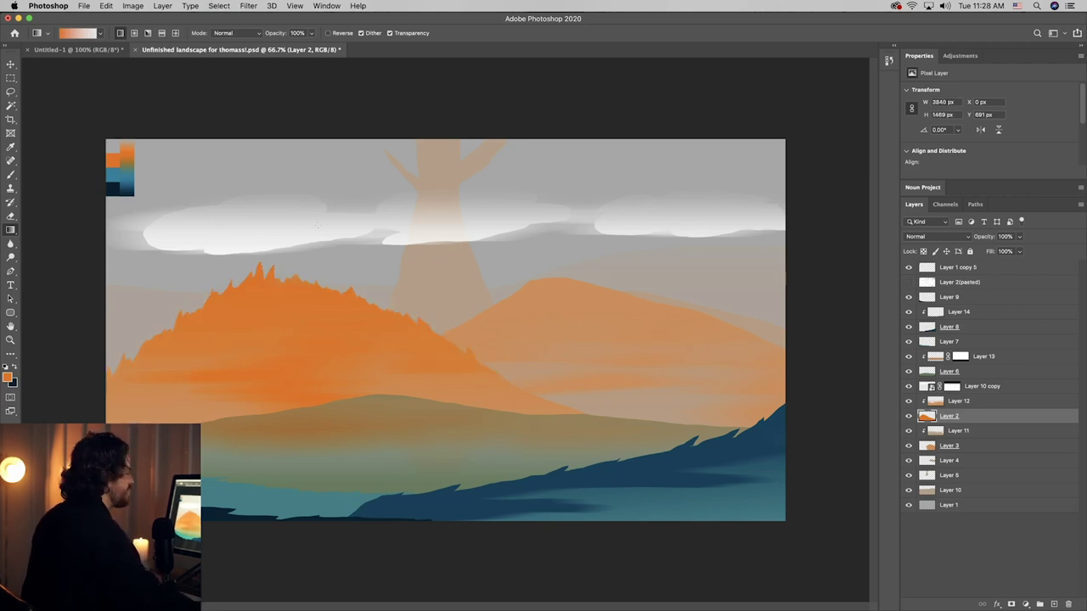
- Outline a small patch of jagged trees just right of the orange hill's peak, fill it with a gradient, and deselect
{"action": "left_click", "coordinate": [10, 93]}
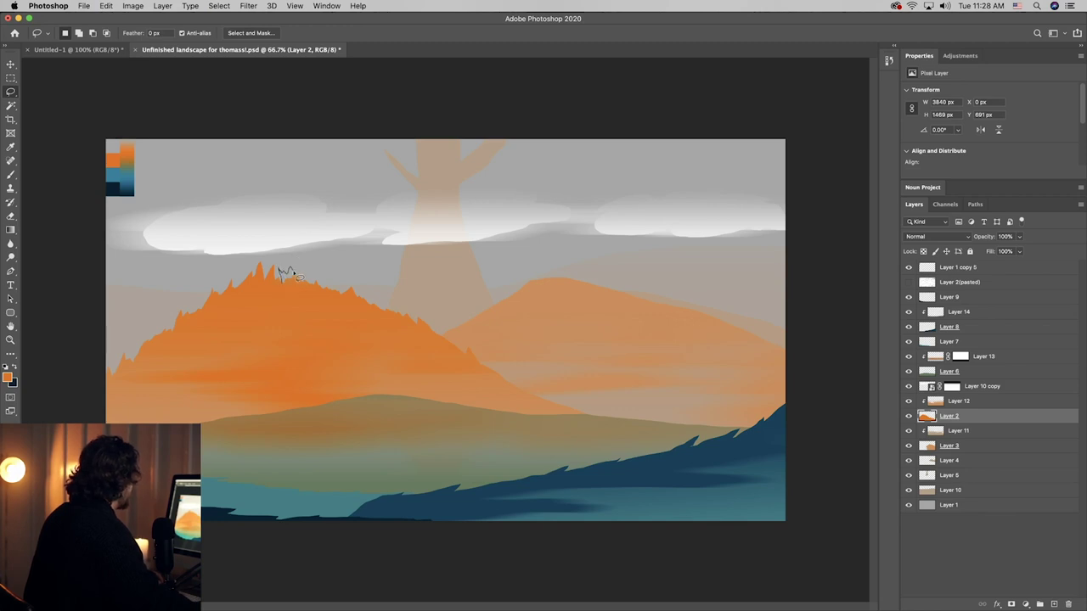
{"action": "mouse_move", "coordinate": [286, 326]}
{"action": "left_mouse_down"}
{"action": "mouse_move", "coordinate": [268, 299]}
{"action": "mouse_move", "coordinate": [278, 273]}
{"action": "left_mouse_up"}
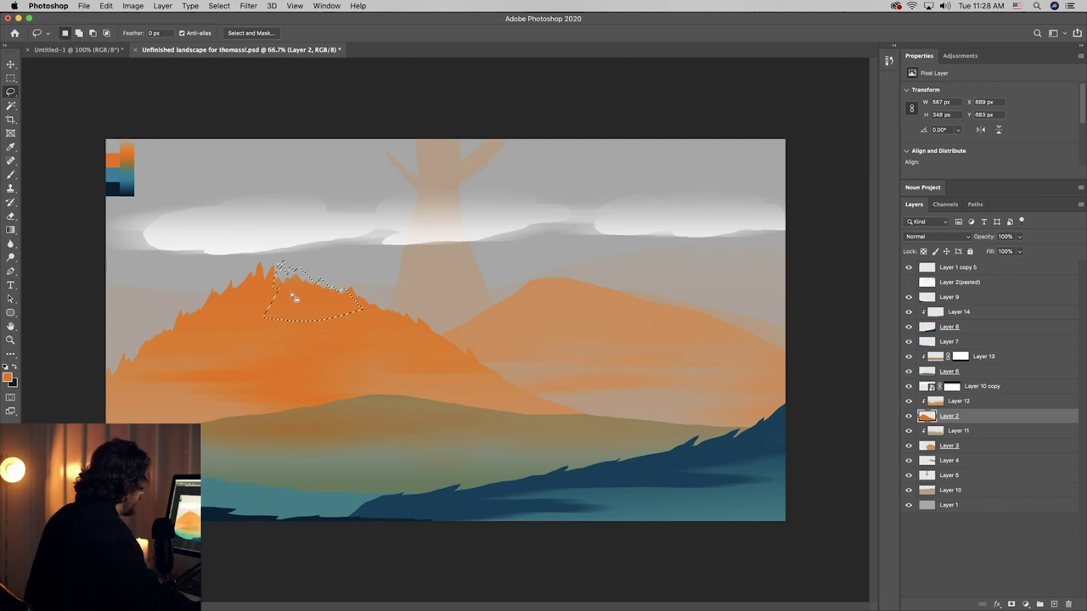
{"action": "key", "text": "g"}
{"action": "key", "text": "super+d"}
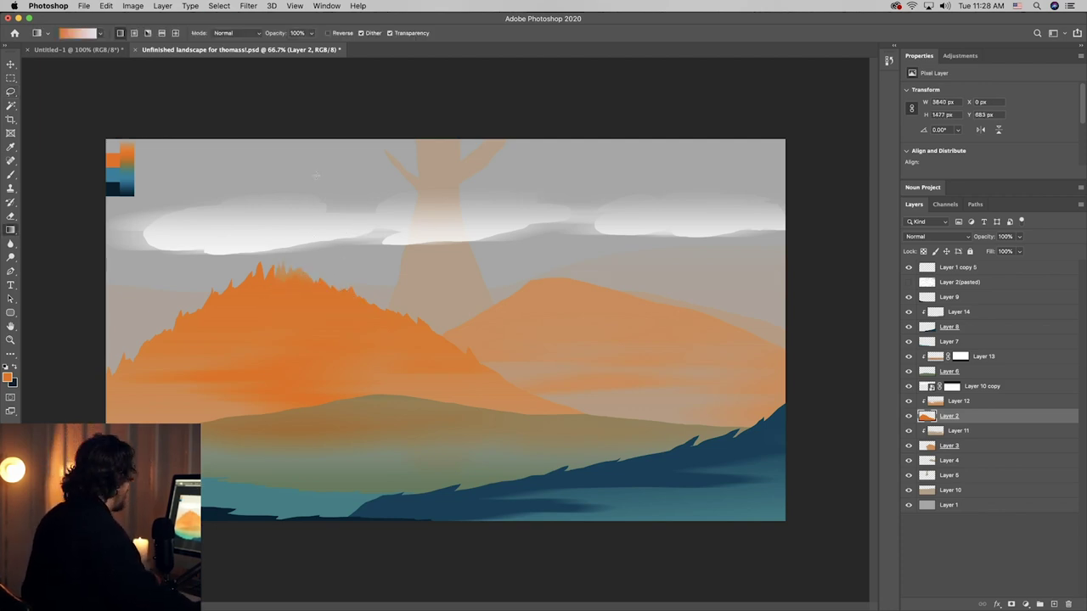
- Add a new layer clipped to Layer 2 and lasso a second jagged treeline across the middle of the orange hill
{"action": "key", "text": "l"}
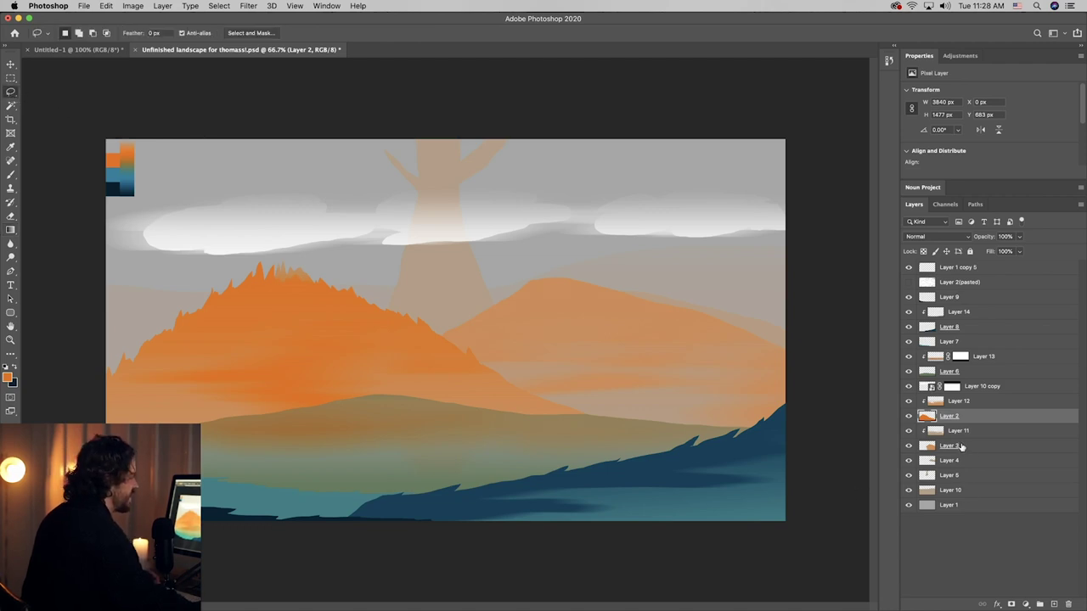
{"action": "left_click", "coordinate": [1054, 603]}
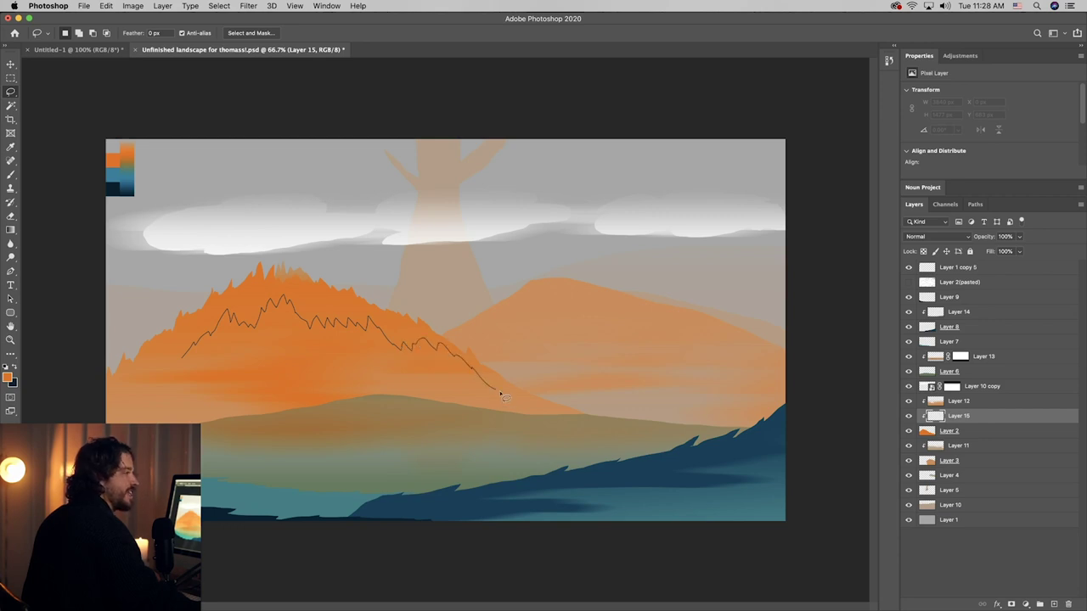
{"action": "left_click_drag", "start_coordinate": [419, 438], "coordinate": [200, 443]}
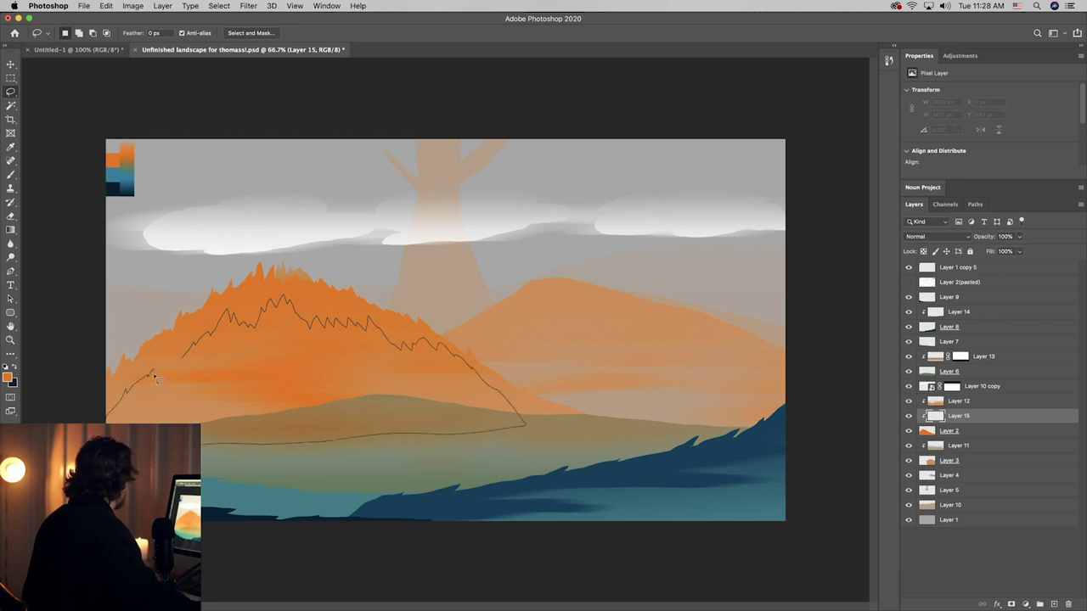
{"action": "left_click_drag", "start_coordinate": [198, 340], "coordinate": [195, 342]}
{"action": "left_click", "coordinate": [10, 229]}
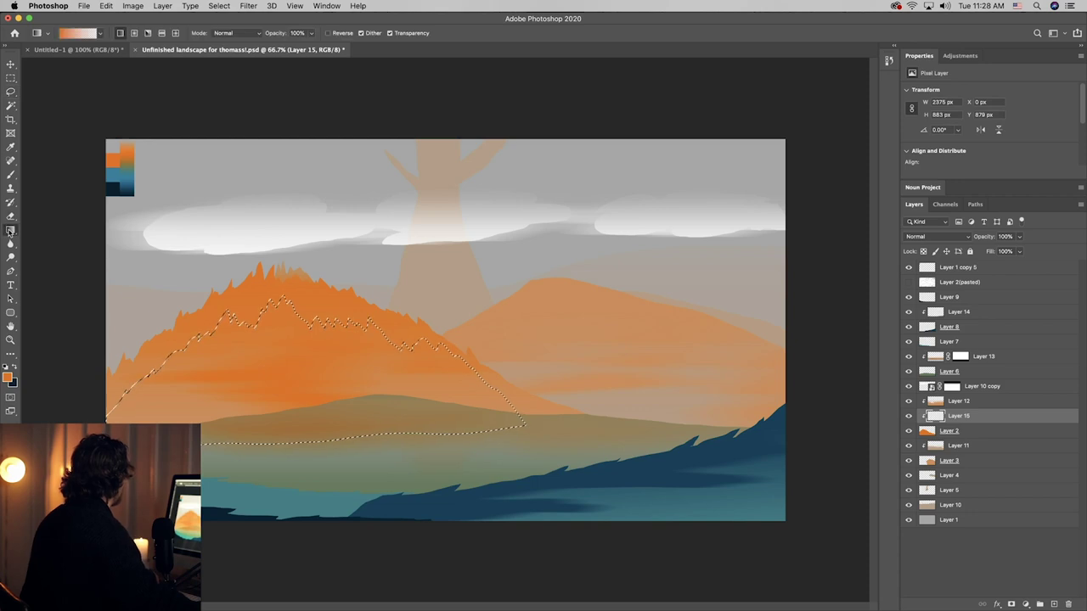
- Choose a darker brownish orange based on the canvas palette, fill the inner treeline selection with a gradient, and deselect
{"action": "left_click", "coordinate": [8, 378]}
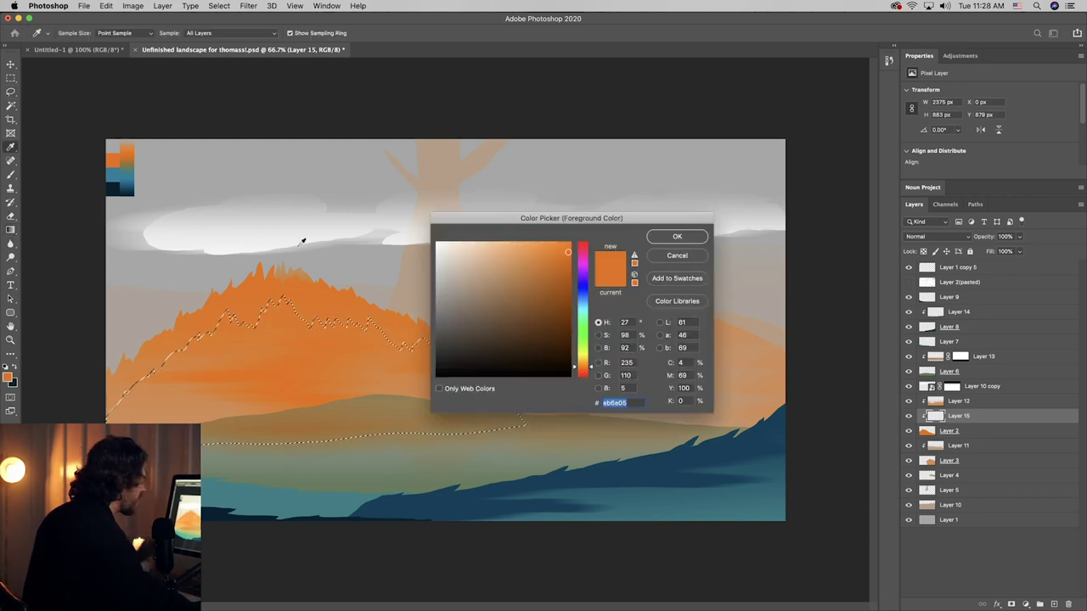
{"action": "left_click", "coordinate": [131, 163]}
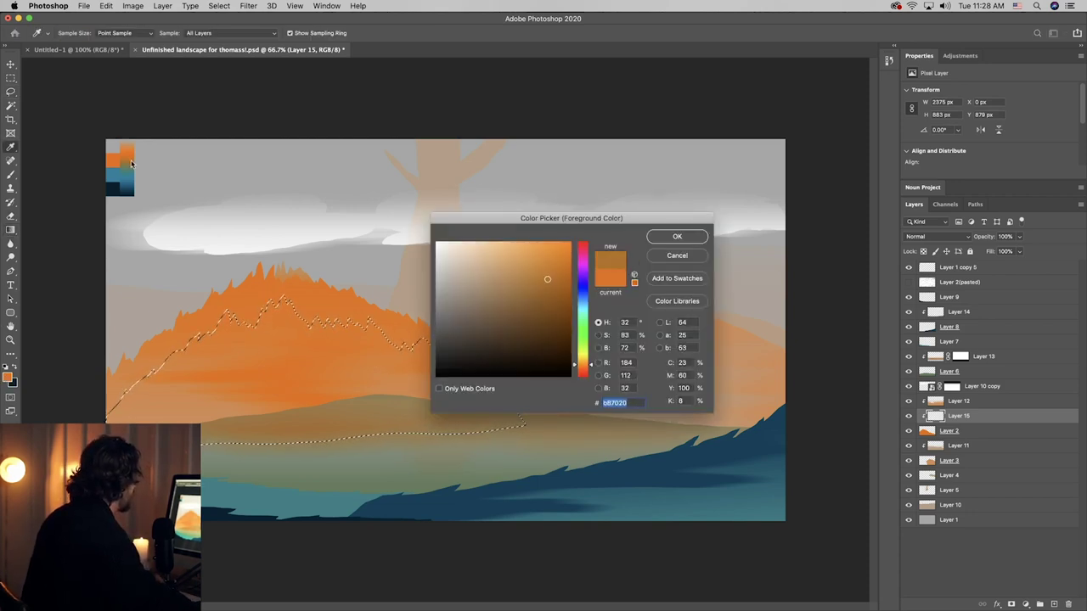
{"action": "left_click_drag", "start_coordinate": [132, 163], "coordinate": [132, 156]}
{"action": "left_click", "coordinate": [561, 283]}
{"action": "left_click", "coordinate": [668, 239]}
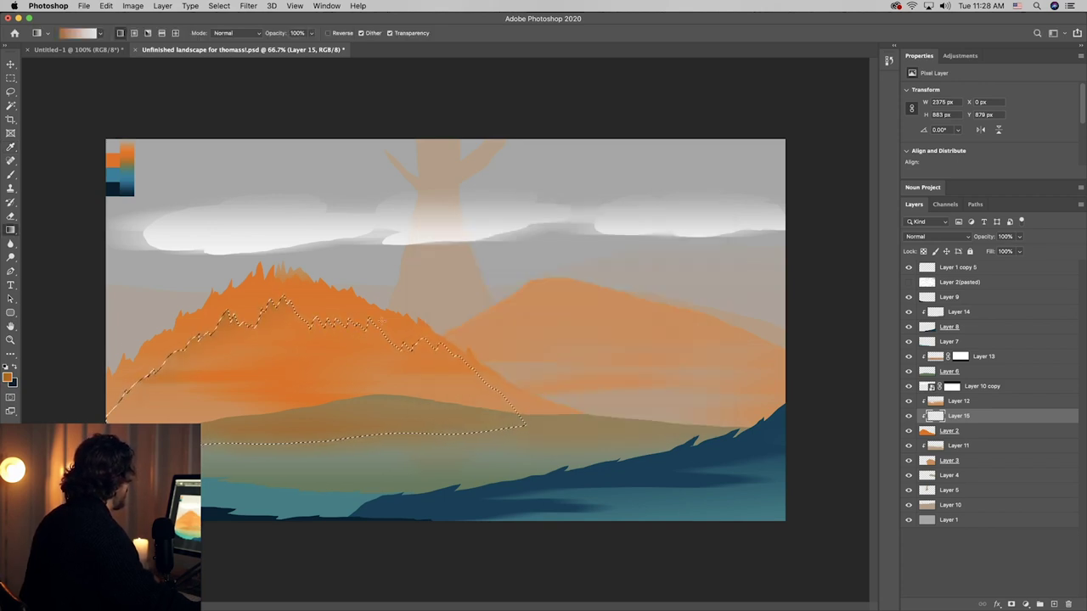
{"action": "key", "text": "Delete"}
{"action": "key", "text": "cmd+d"}
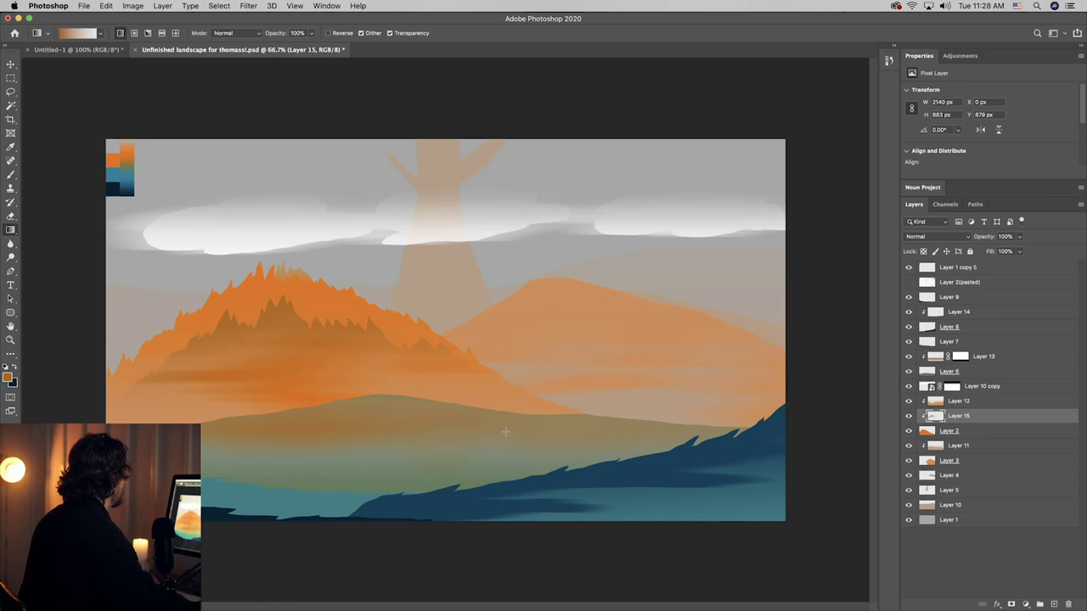
- Lower Layer 15's opacity to 29%
{"action": "key", "text": "b"}
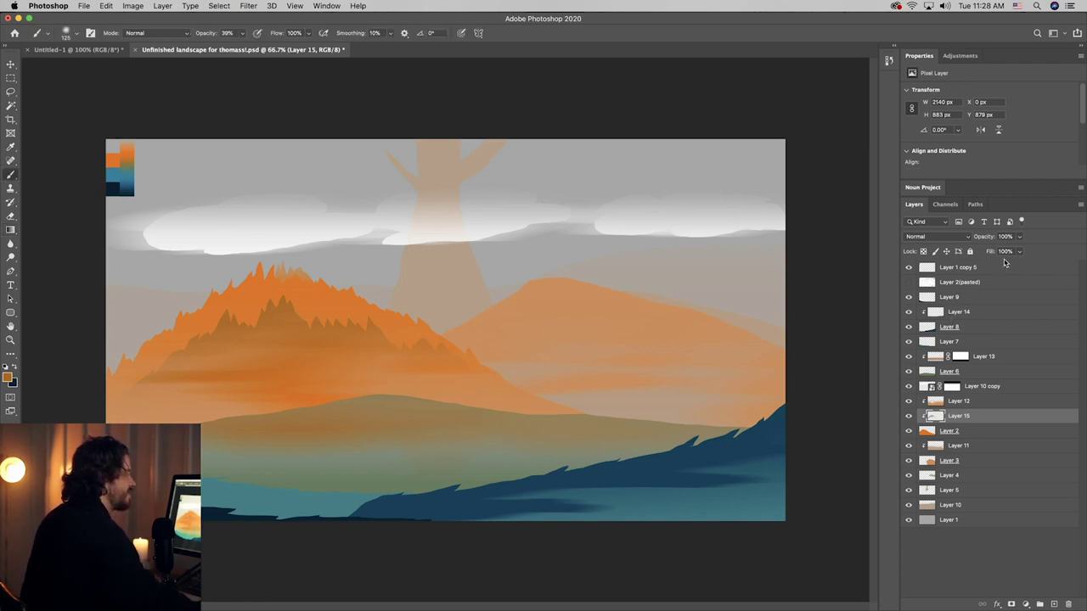
{"action": "left_click", "coordinate": [1019, 237]}
{"action": "left_click_drag", "start_coordinate": [1018, 252], "coordinate": [985, 253]}
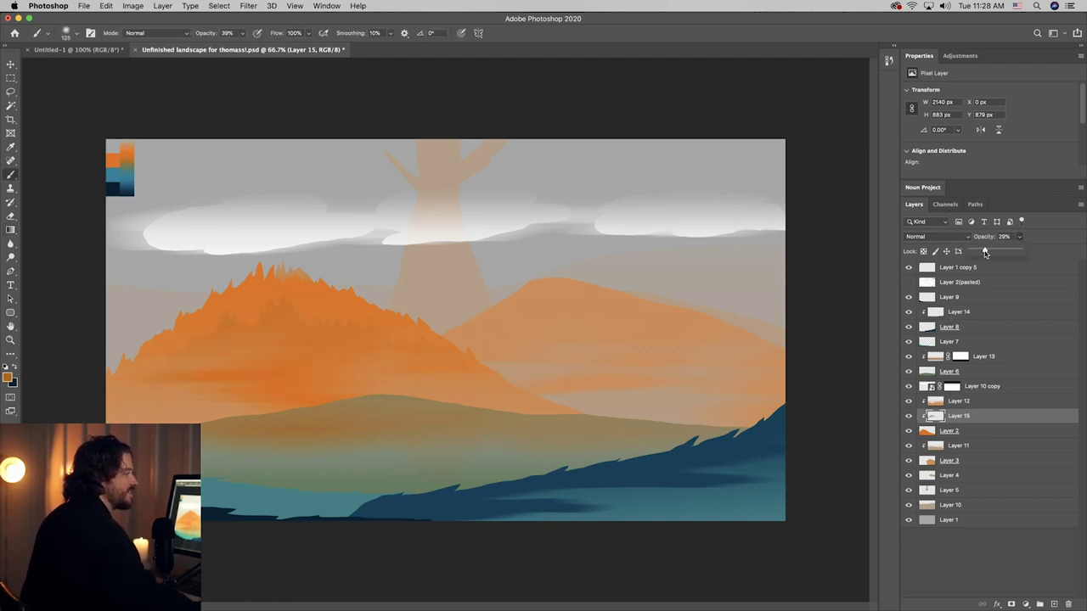
- Duplicate Layer 15 directly beneath itself and move the copy slightly up the orange hill
{"action": "key", "text": "v"}
{"action": "left_click_drag", "start_coordinate": [967, 417], "coordinate": [967, 430]}
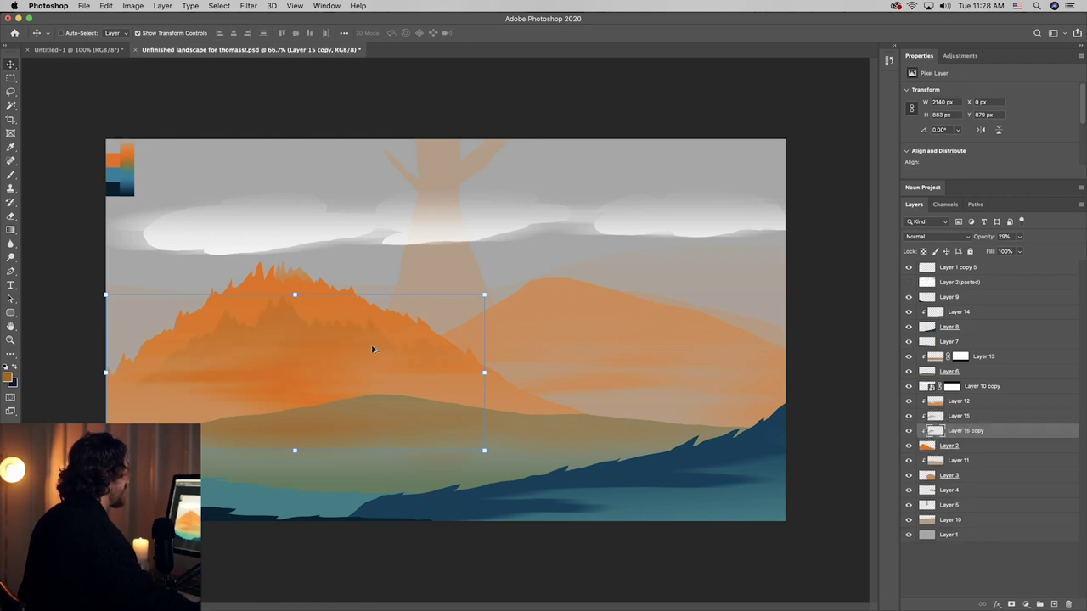
{"action": "left_click_drag", "start_coordinate": [283, 321], "coordinate": [284, 305]}
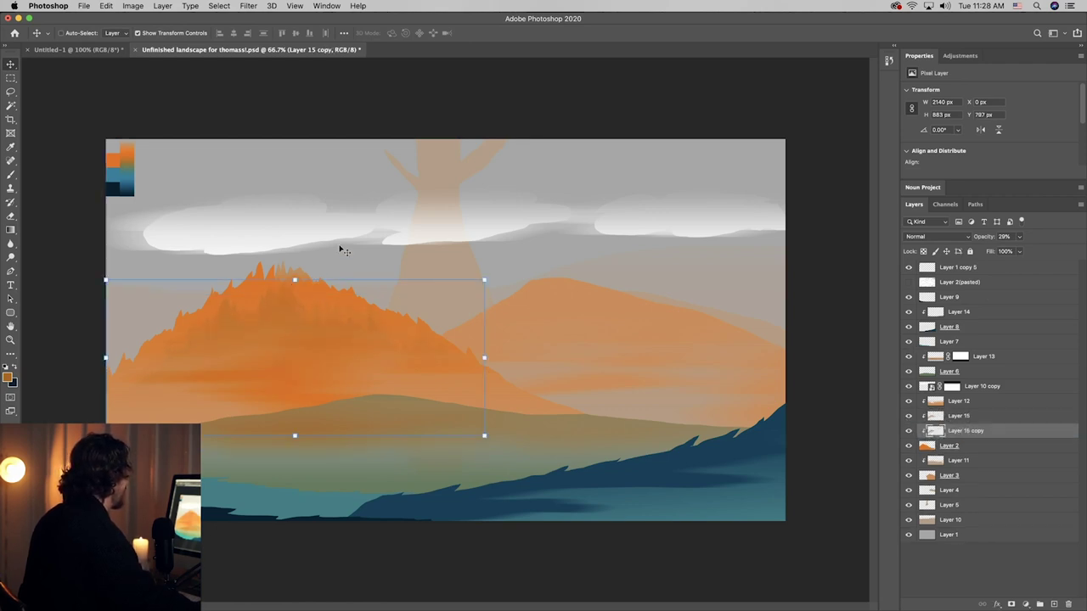
- Flip the copied treeline horizontally and place another copy lower on the right slope of the orange hill
{"action": "left_click", "coordinate": [84, 5]}
{"action": "mouse_move", "coordinate": [106, 5]}
{"action": "mouse_move", "coordinate": [127, 252]}
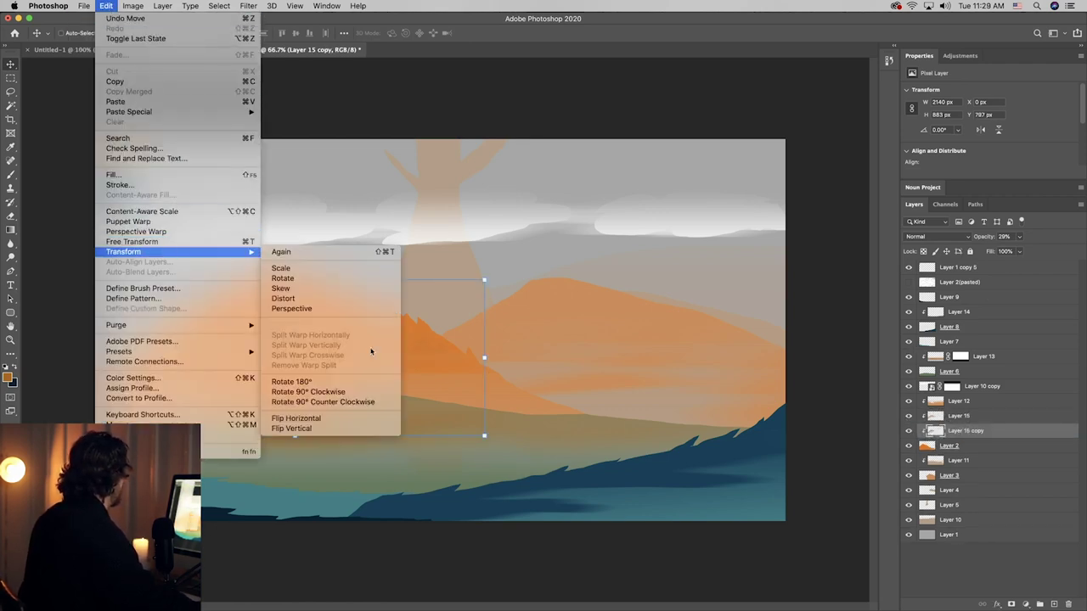
{"action": "left_click", "coordinate": [359, 418]}
{"action": "left_click_drag", "start_coordinate": [405, 347], "coordinate": [561, 410]}
- Merge Layer 15 and its two copies into one layer and set its opacity to 45%
{"action": "left_click", "coordinate": [958, 447]}
{"action": "left_click", "coordinate": [960, 416], "text": "shift"}
{"action": "right_click", "coordinate": [963, 416]}
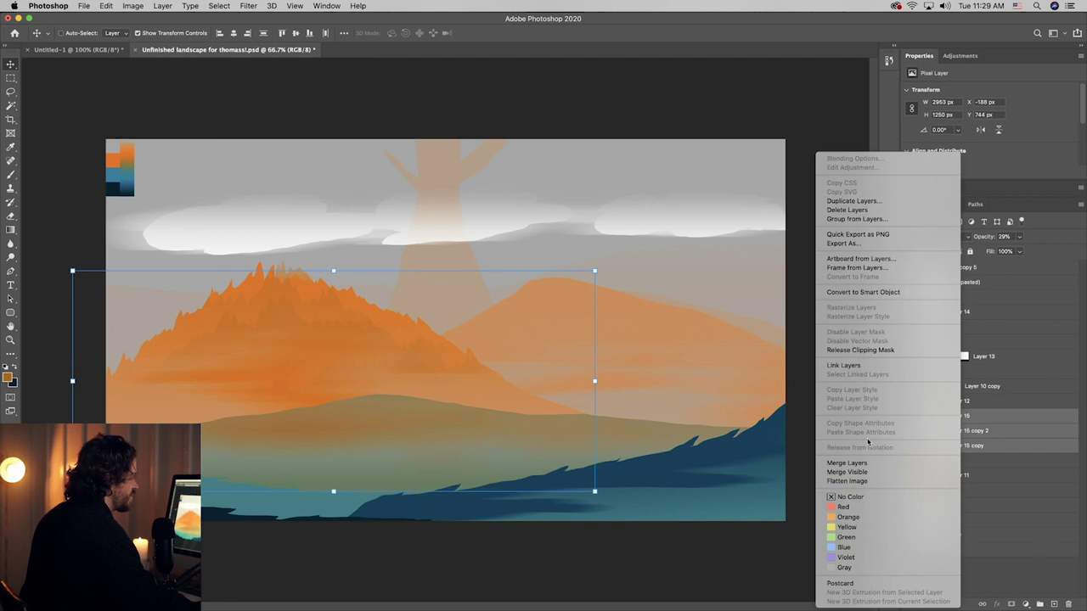
{"action": "left_click", "coordinate": [863, 463]}
{"action": "left_click", "coordinate": [1019, 237]}
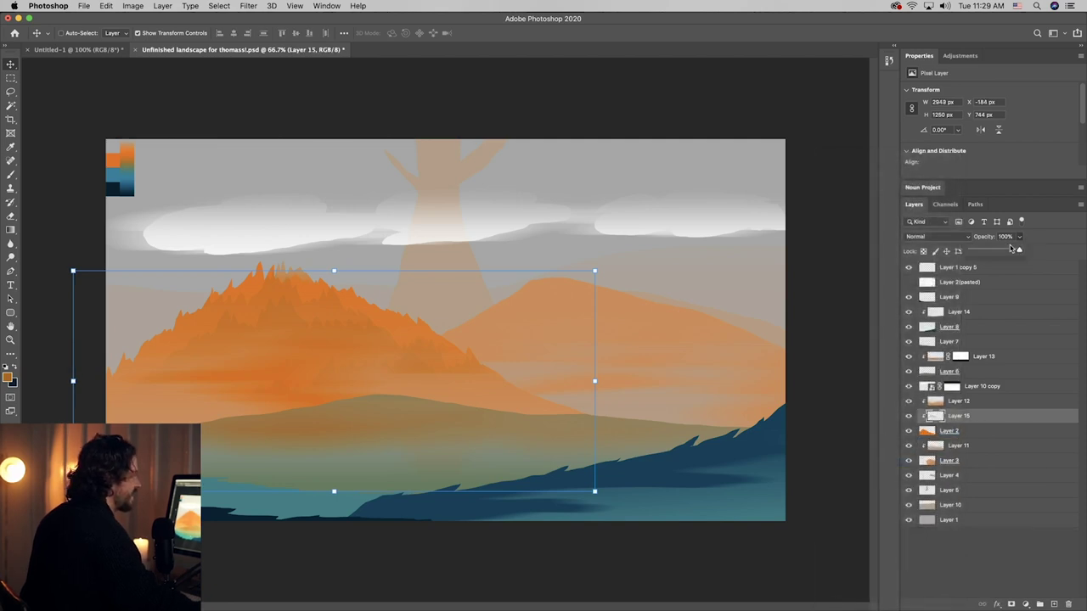
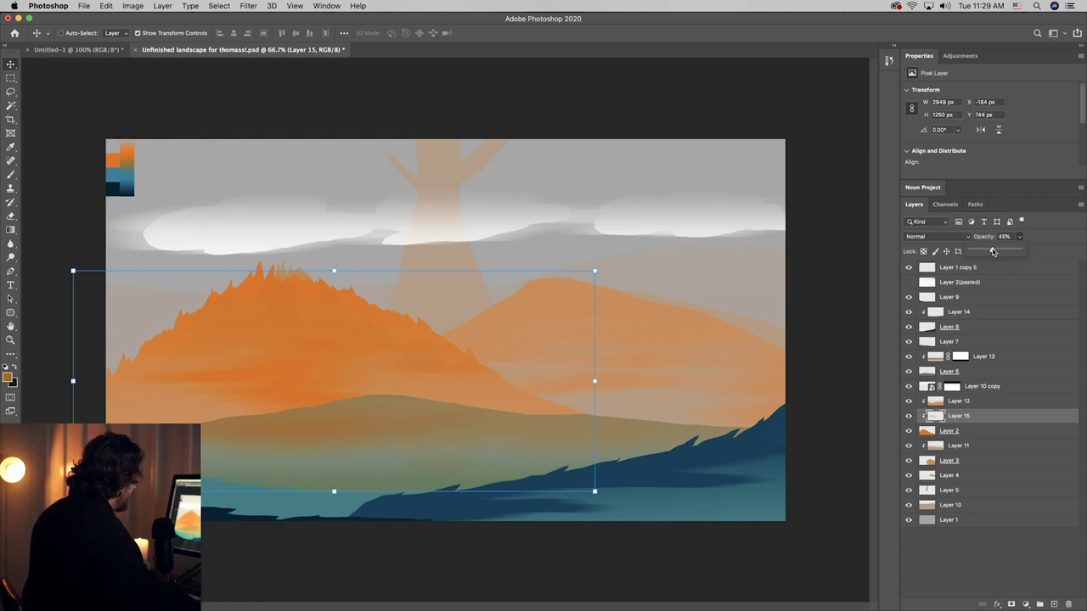
- Merge Layer 12, Layer 15 and Layer 2 into a single orange hill layer
{"action": "left_click", "coordinate": [10, 90]}
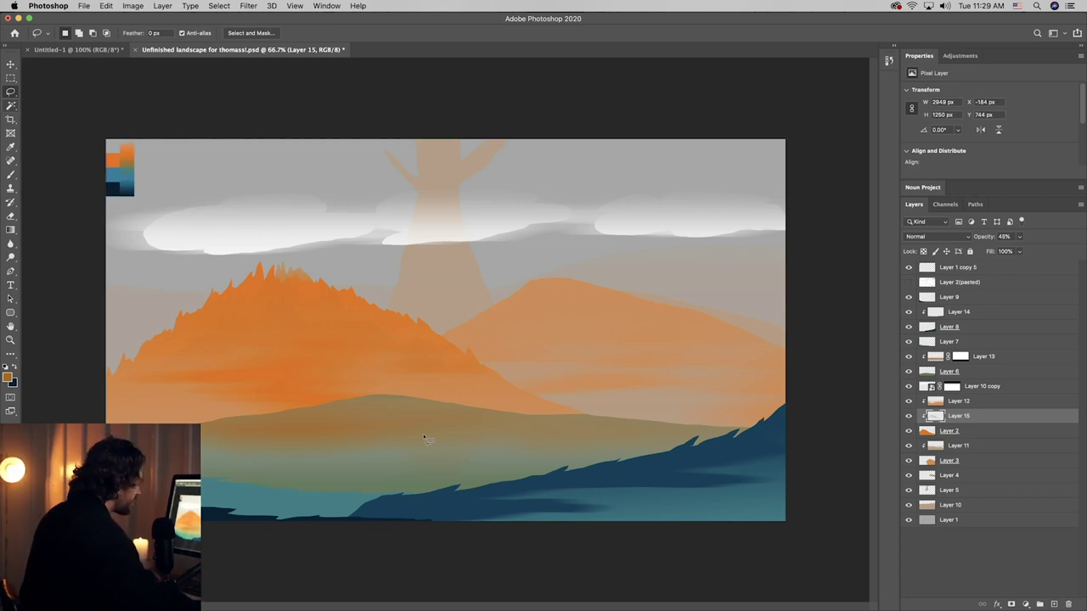
{"action": "left_click", "coordinate": [972, 401]}
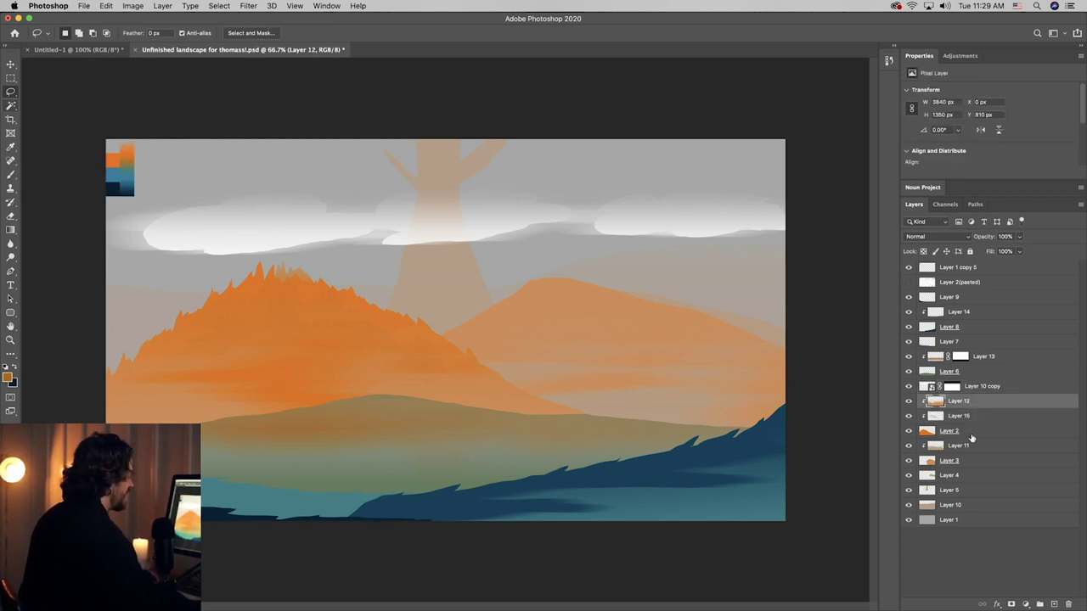
{"action": "left_click", "coordinate": [972, 435], "text": "shift"}
{"action": "right_click", "coordinate": [971, 435]}
{"action": "left_click", "coordinate": [892, 461]}
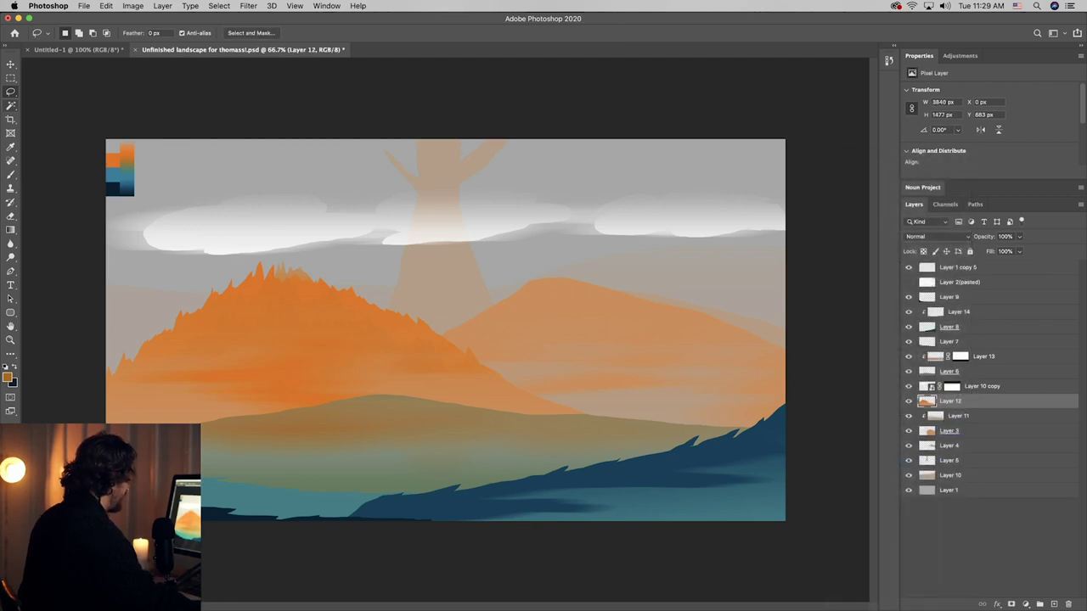
- Sample a muted tan from the painting as the foreground color and add a new layer above Layer 13
{"action": "key", "text": "i"}
{"action": "mouse_move", "coordinate": [139, 405]}
{"action": "left_mouse_down"}
{"action": "mouse_move", "coordinate": [158, 427]}
{"action": "mouse_move", "coordinate": [302, 403]}
{"action": "mouse_move", "coordinate": [340, 417]}
{"action": "mouse_move", "coordinate": [444, 417]}
{"action": "mouse_move", "coordinate": [476, 399]}
{"action": "left_mouse_up"}
{"action": "key", "text": "l"}
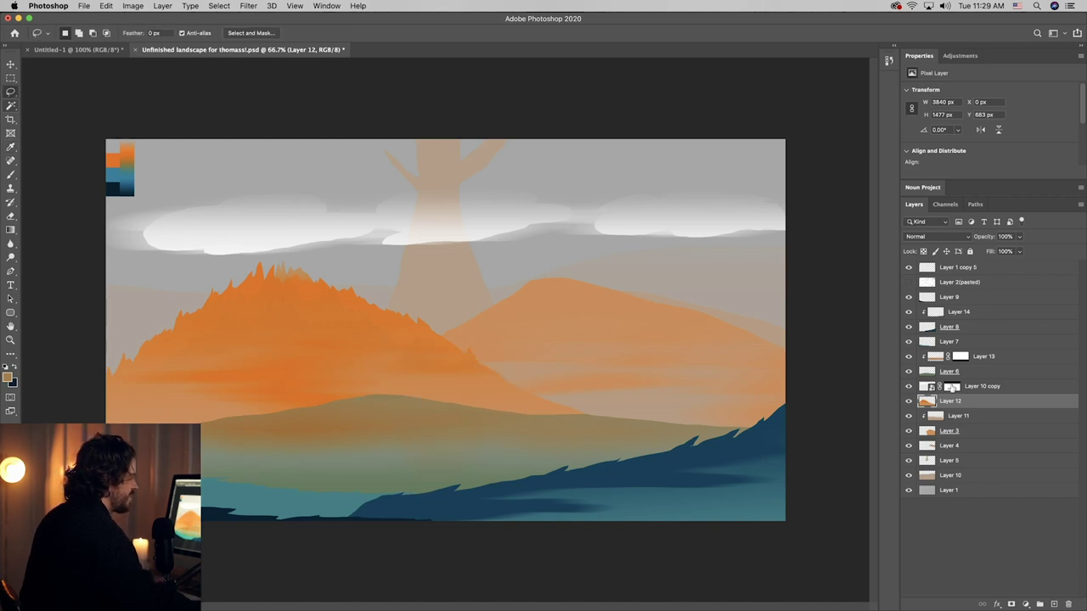
{"action": "left_click", "coordinate": [976, 360]}
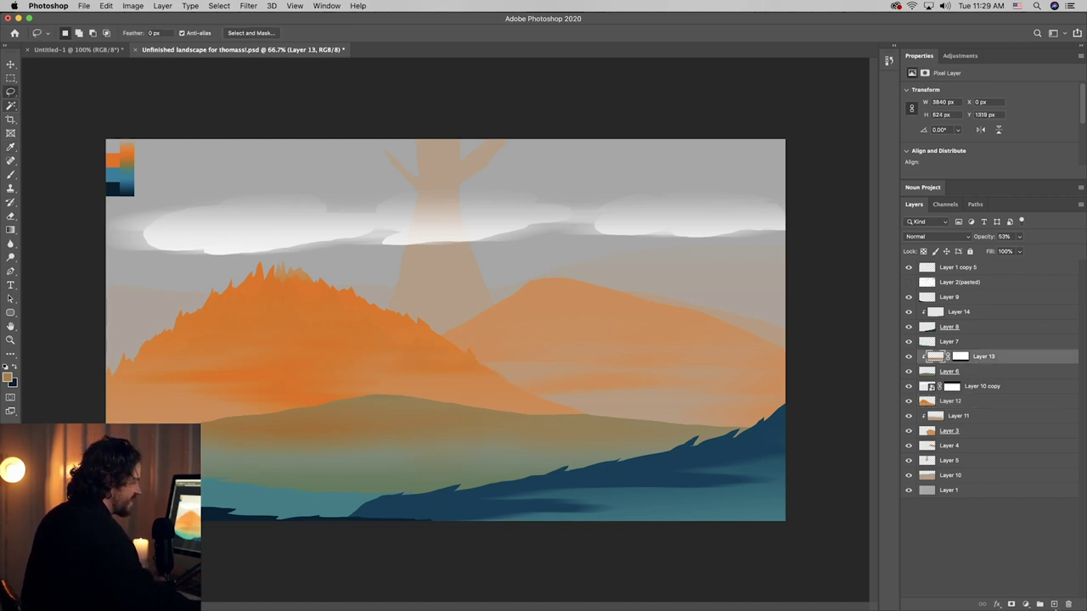
{"action": "left_click", "coordinate": [1054, 603]}
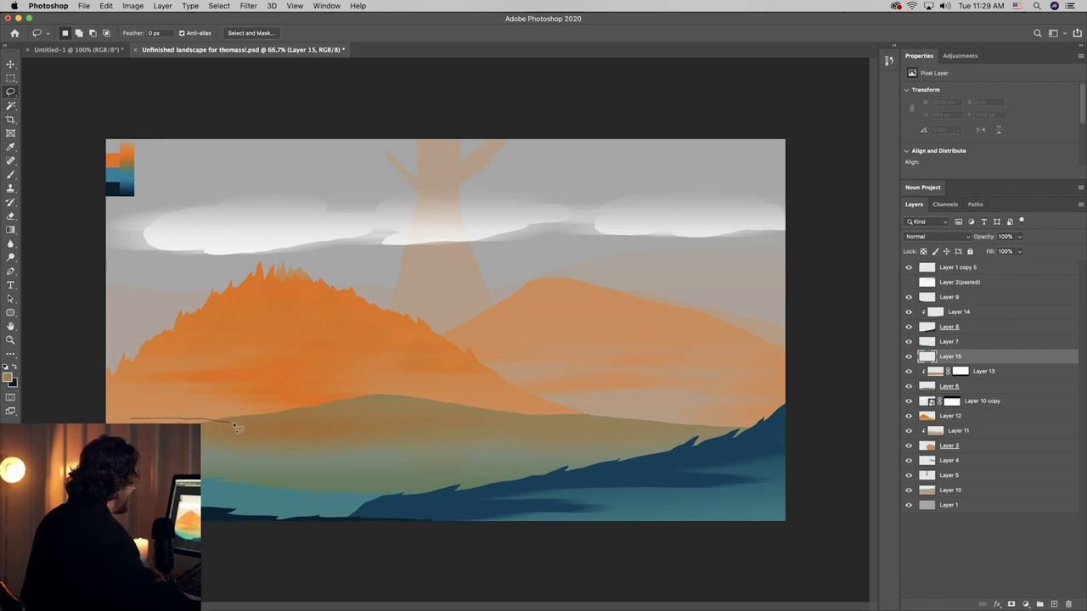
- Lasso jagged treeline shapes on Layer 15 across the lower left edge and in front of the orange hill's right slope
{"action": "left_click_drag", "start_coordinate": [289, 437], "coordinate": [201, 439]}
{"action": "left_click_drag", "start_coordinate": [101, 413], "coordinate": [132, 416]}
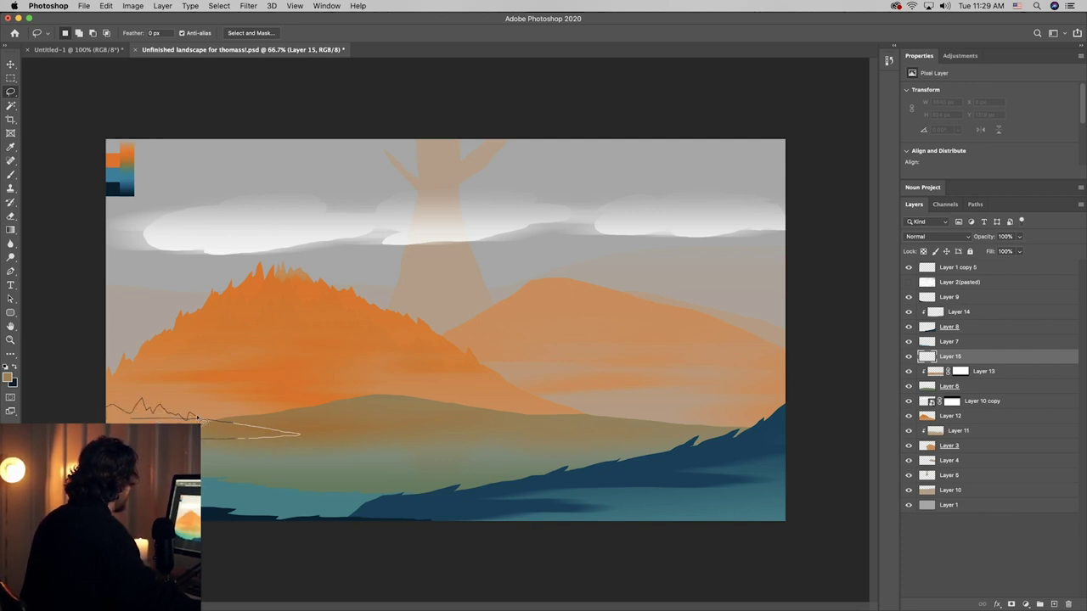
{"action": "left_click_drag", "start_coordinate": [218, 418], "coordinate": [221, 419]}
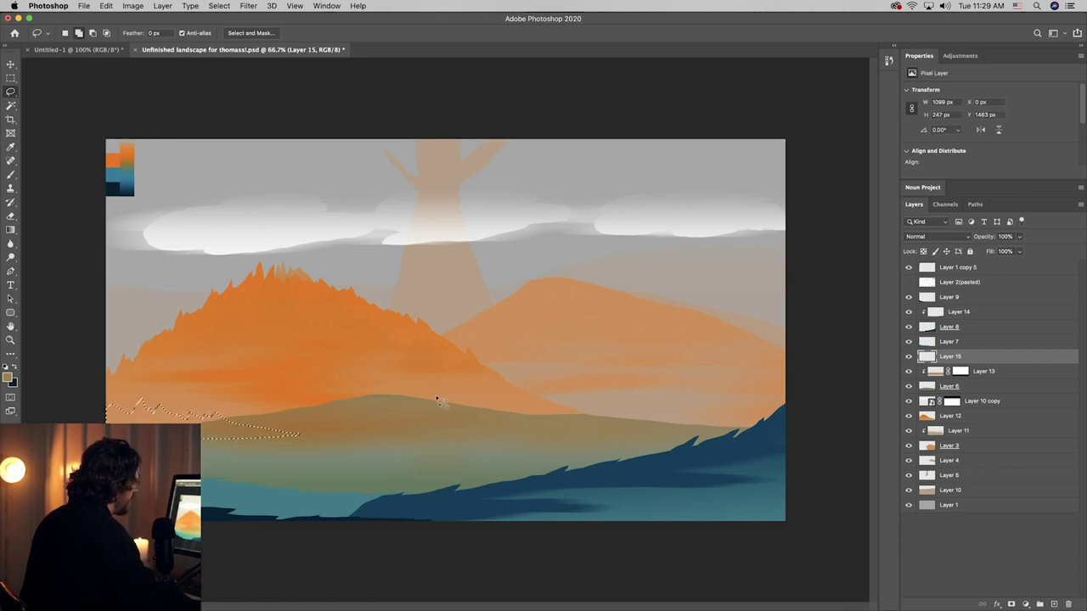
{"action": "left_click_drag", "start_coordinate": [365, 422], "coordinate": [471, 420]}
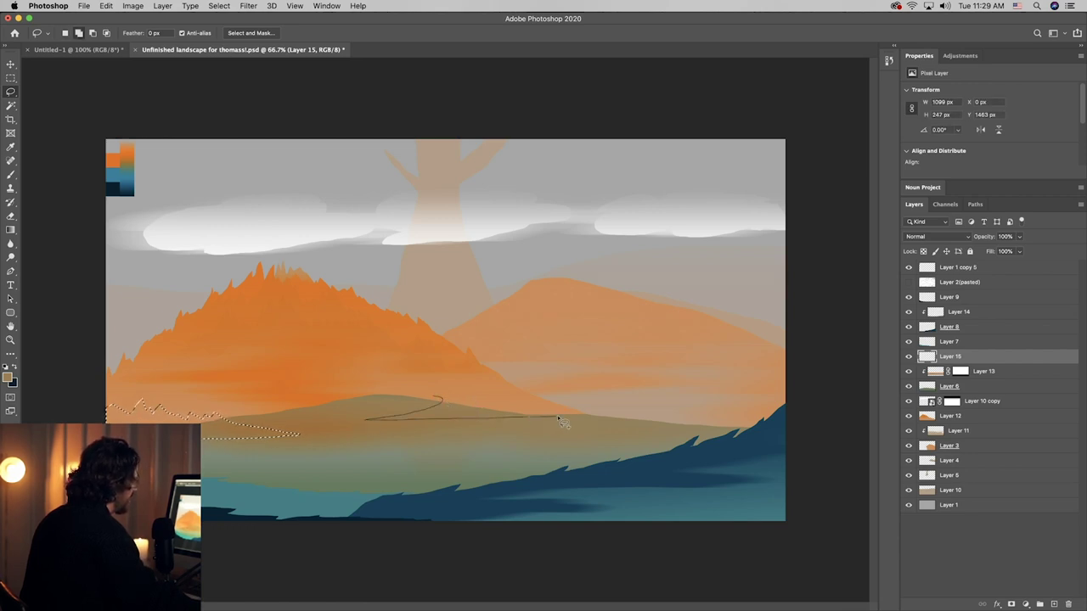
{"action": "left_click_drag", "start_coordinate": [558, 419], "coordinate": [573, 414]}
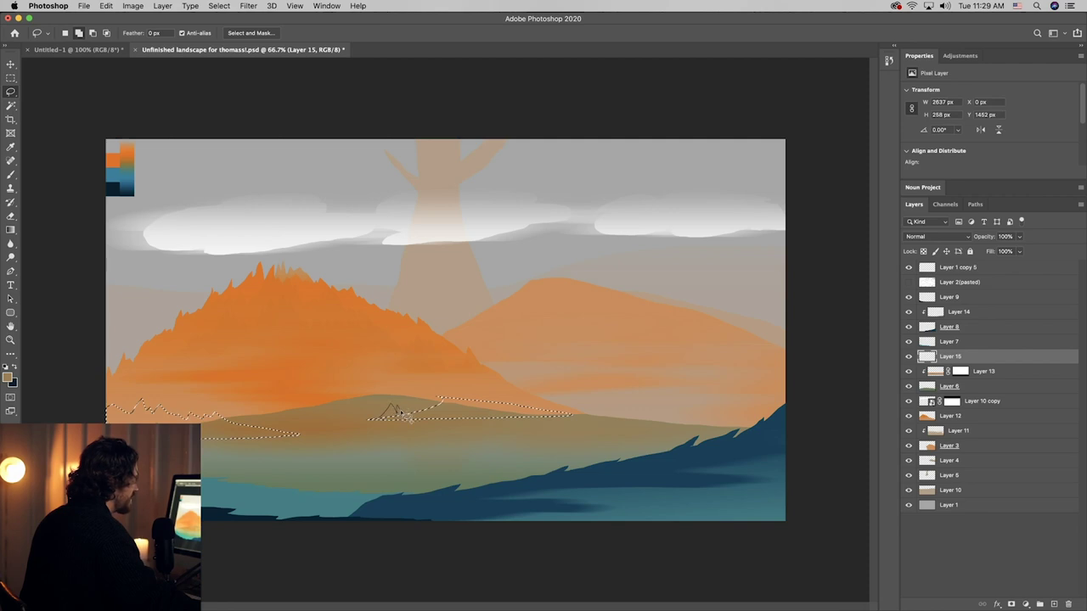
{"action": "mouse_move", "coordinate": [425, 388]}
{"action": "left_mouse_down"}
{"action": "mouse_move", "coordinate": [462, 393]}
{"action": "mouse_move", "coordinate": [445, 419]}
{"action": "left_mouse_up"}
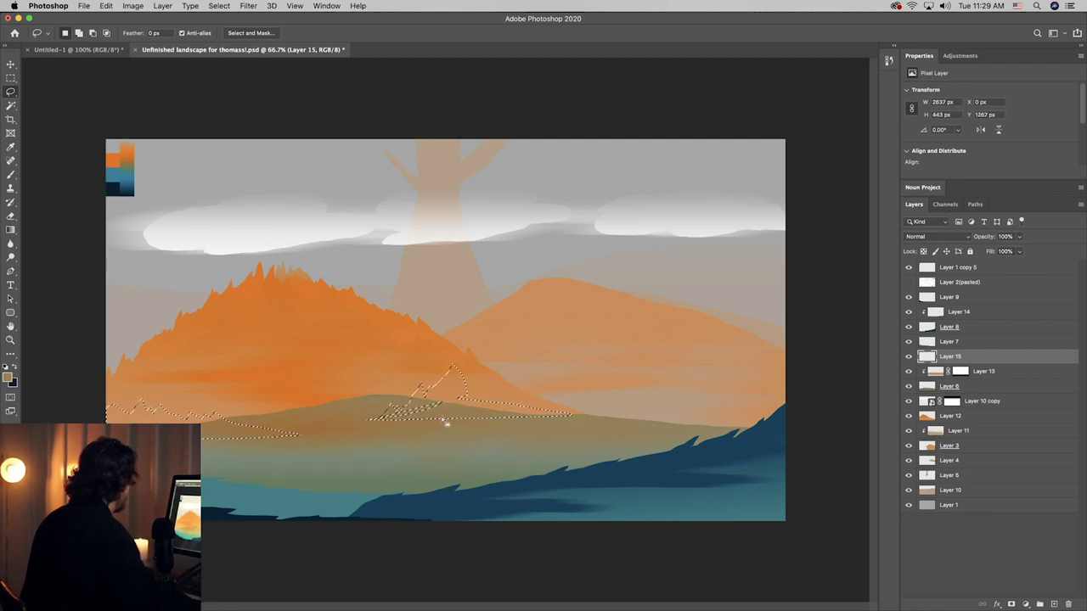
- Fill the treeline selections on Layer 15 with gradients of light orange sampled from the hill's base, and deselect
{"action": "key", "text": "g"}
{"action": "left_click", "coordinate": [209, 391], "text": "alt"}
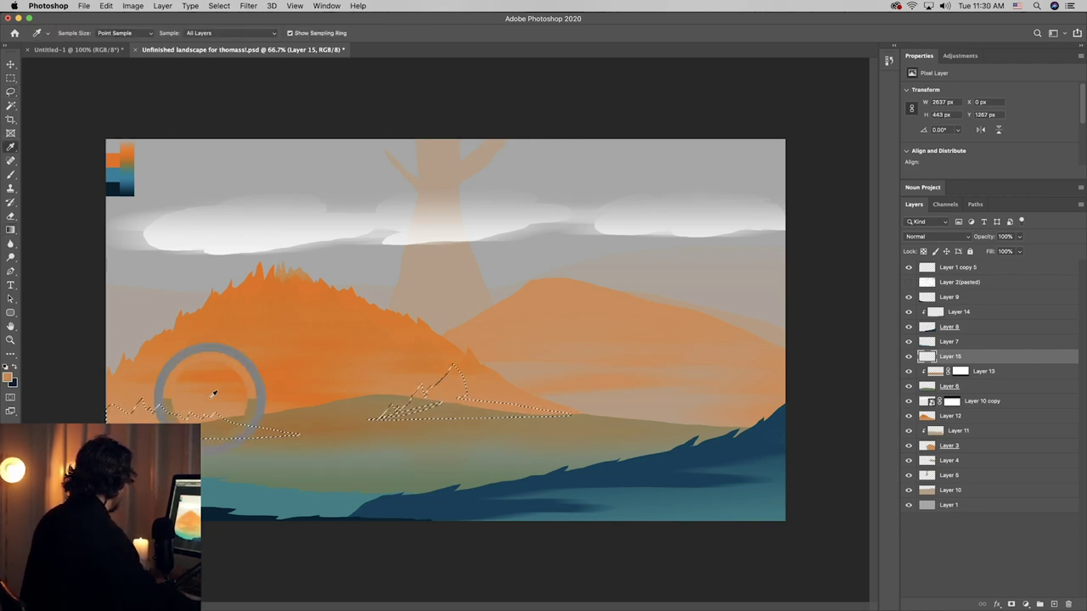
{"action": "left_click_drag", "start_coordinate": [212, 434], "coordinate": [218, 460]}
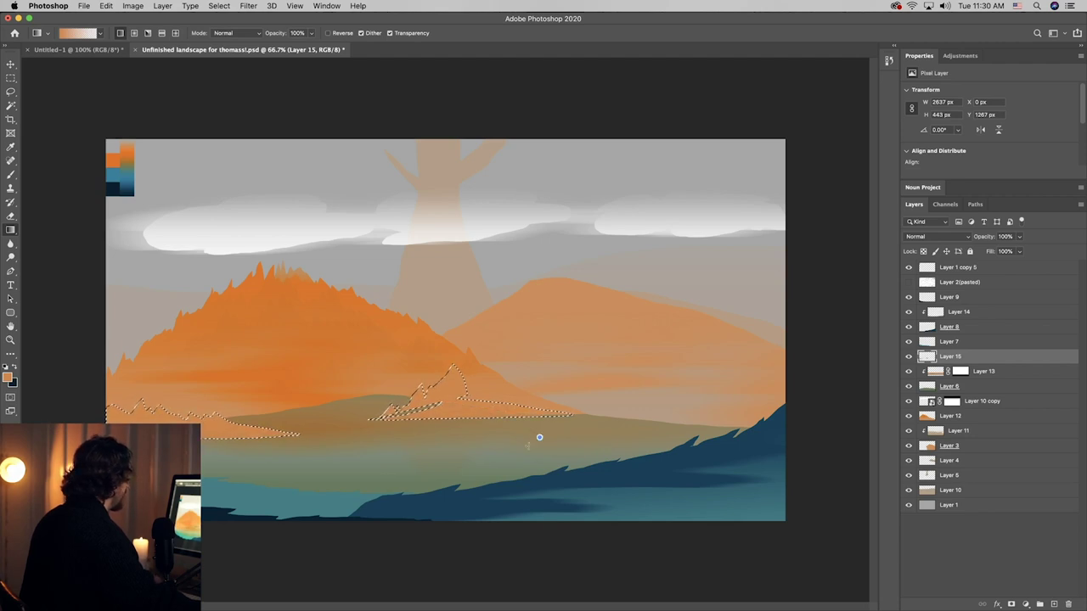
{"action": "key", "text": "super+d"}
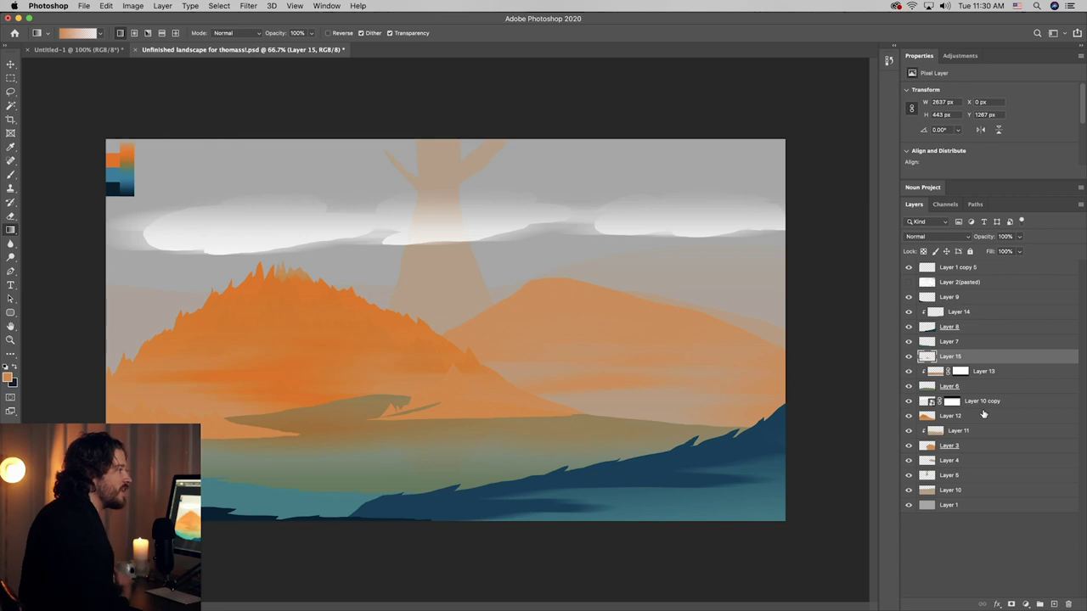
- Lasso a jagged small hill about 953 px wide over the middle shape, fill it with the same orange gradient and deselect
{"action": "left_click", "coordinate": [10, 91]}
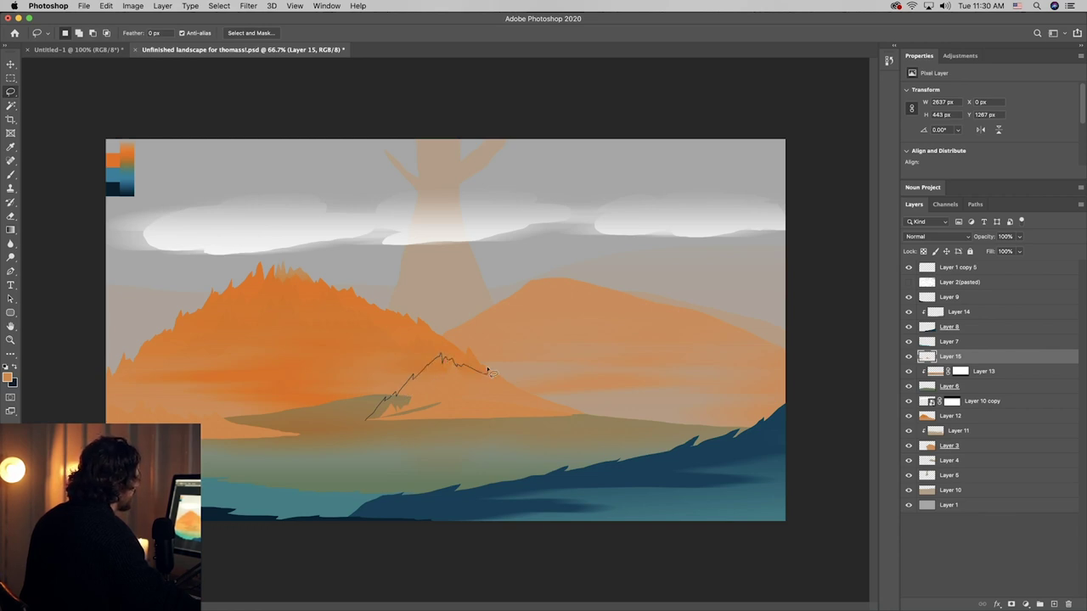
{"action": "left_click_drag", "start_coordinate": [534, 408], "coordinate": [376, 423]}
{"action": "key", "text": "g"}
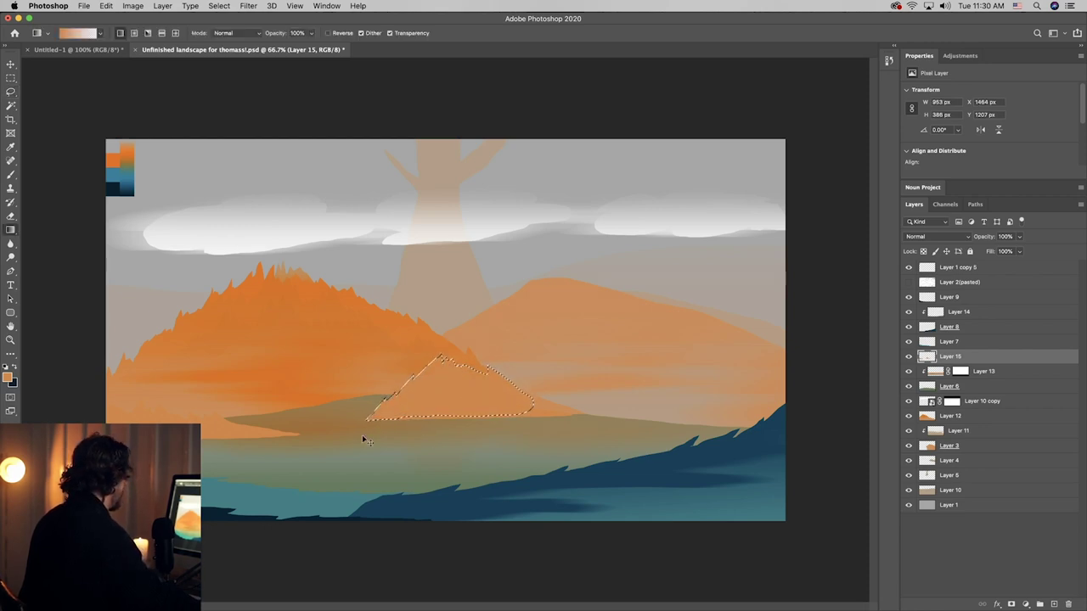
{"action": "key", "text": "ctrl+d"}
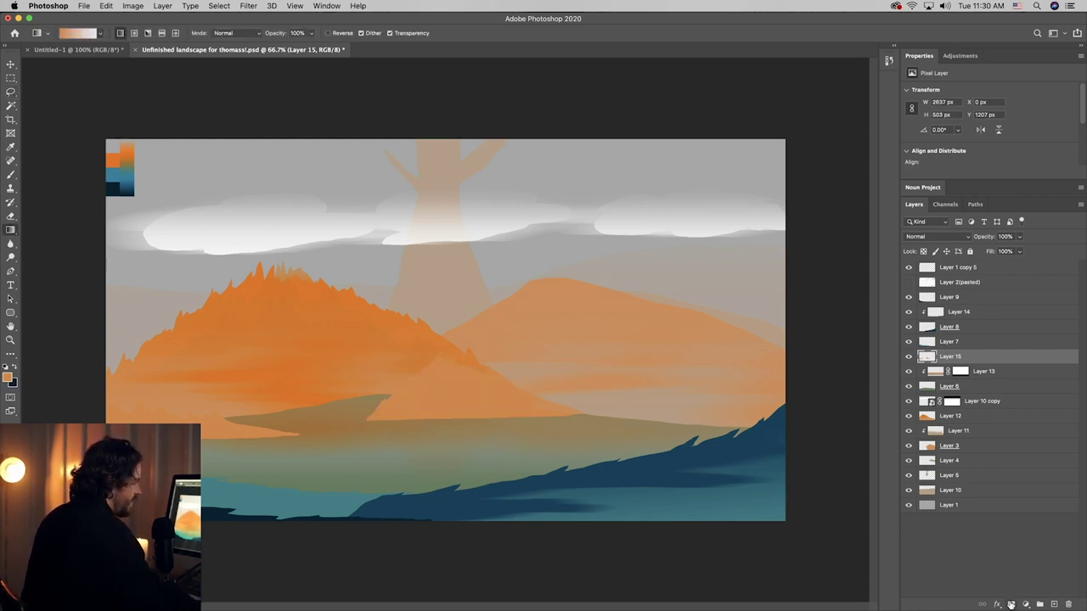
- Add a layer clipped to Layer 15 and shade the left treeline and small middle hill with gradients of deeper sampled orange
{"action": "left_click", "coordinate": [1054, 604]}
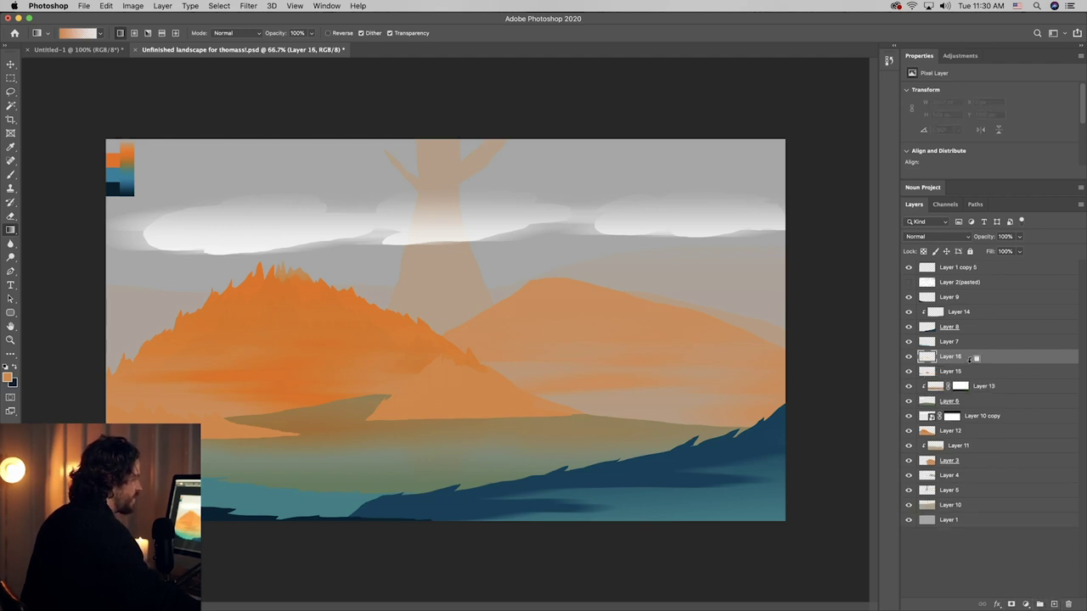
{"action": "left_click", "coordinate": [970, 364], "text": "alt"}
{"action": "key", "text": "i"}
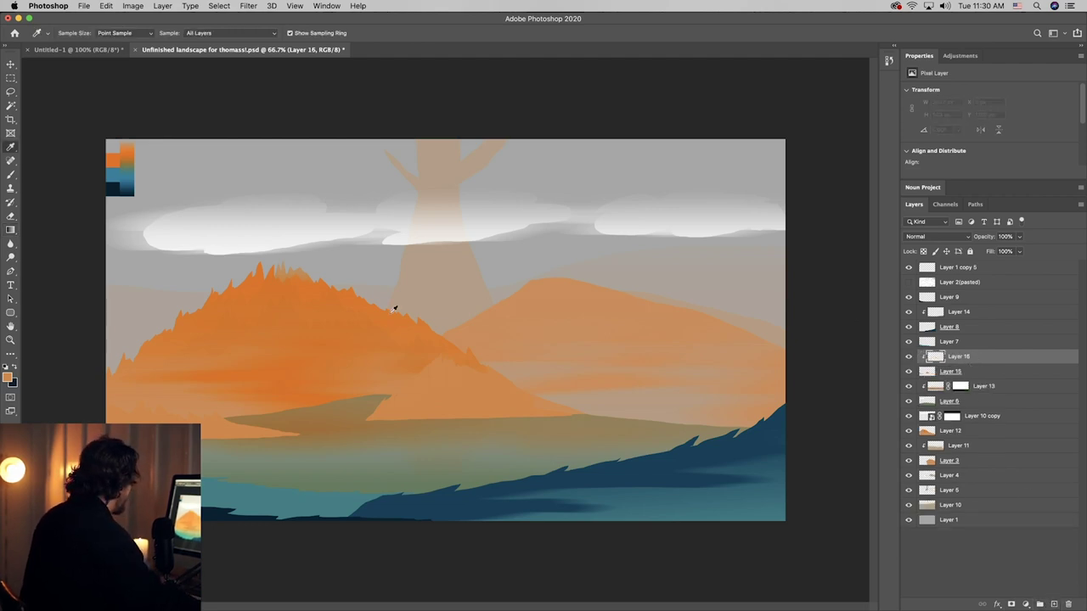
{"action": "left_click", "coordinate": [297, 391]}
{"action": "key", "text": "g"}
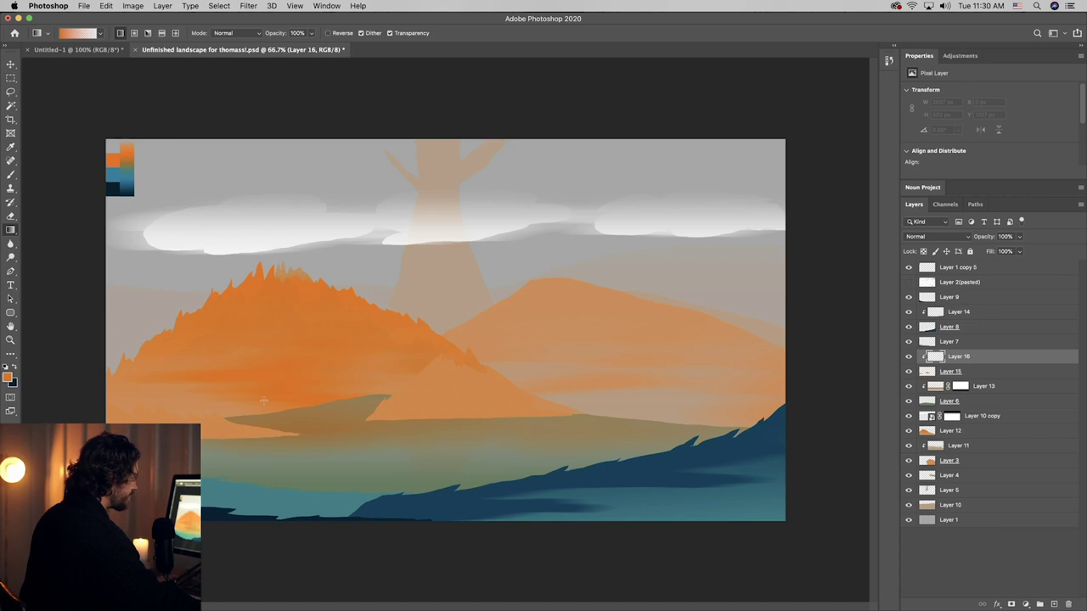
{"action": "left_click_drag", "start_coordinate": [155, 374], "coordinate": [250, 386]}
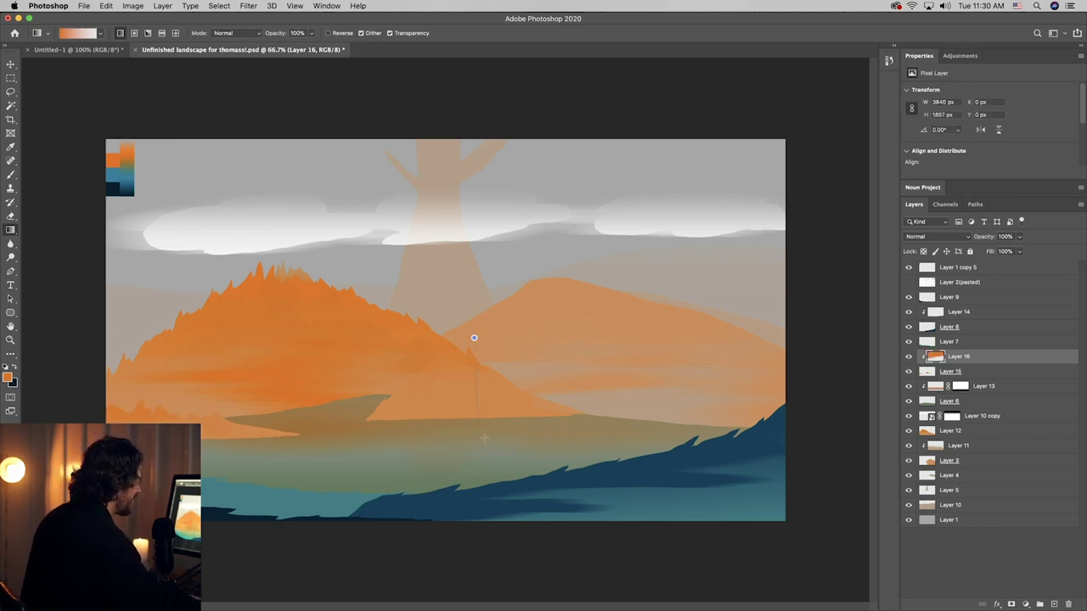
{"action": "left_click_drag", "start_coordinate": [484, 439], "coordinate": [429, 407]}
{"action": "key", "text": "super+z"}
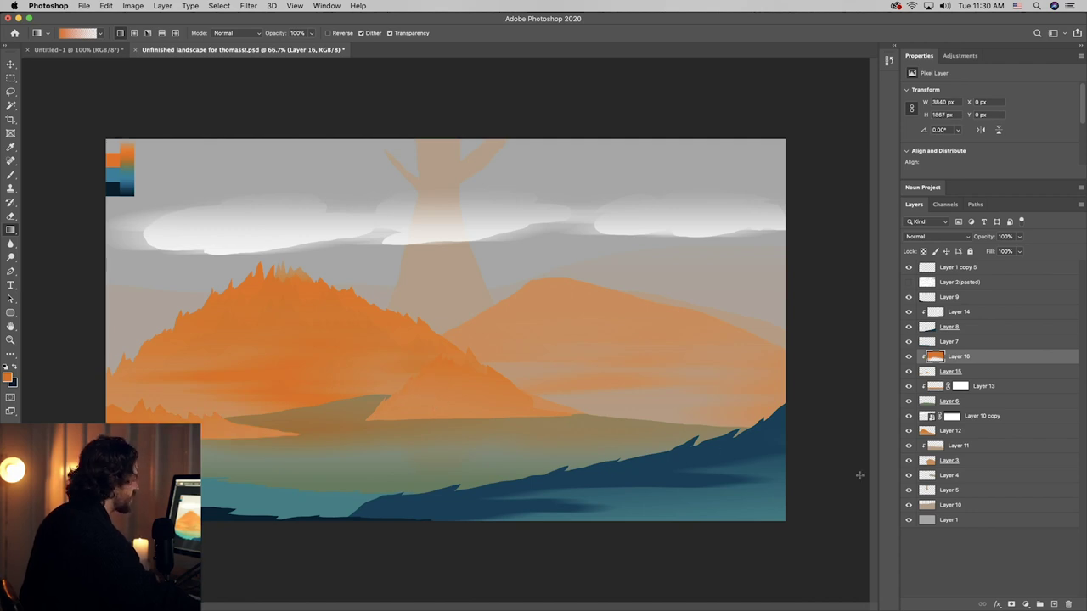
- Add a second layer clipped to Layer 15 and apply a gradient of orange sampled from the large hill over the left treeline
{"action": "left_click", "coordinate": [1057, 605]}
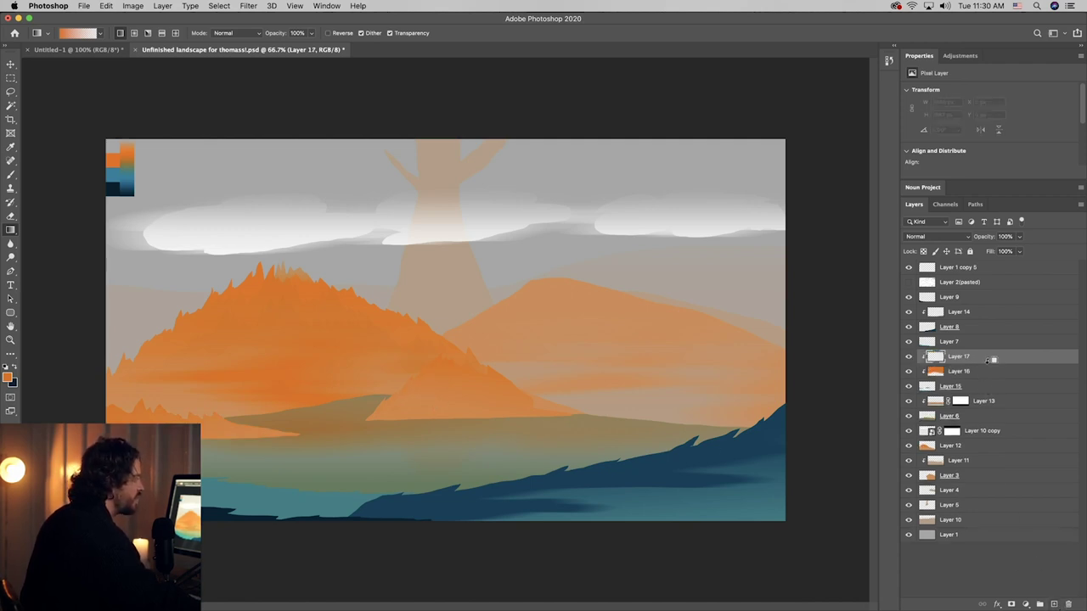
{"action": "key", "text": "i"}
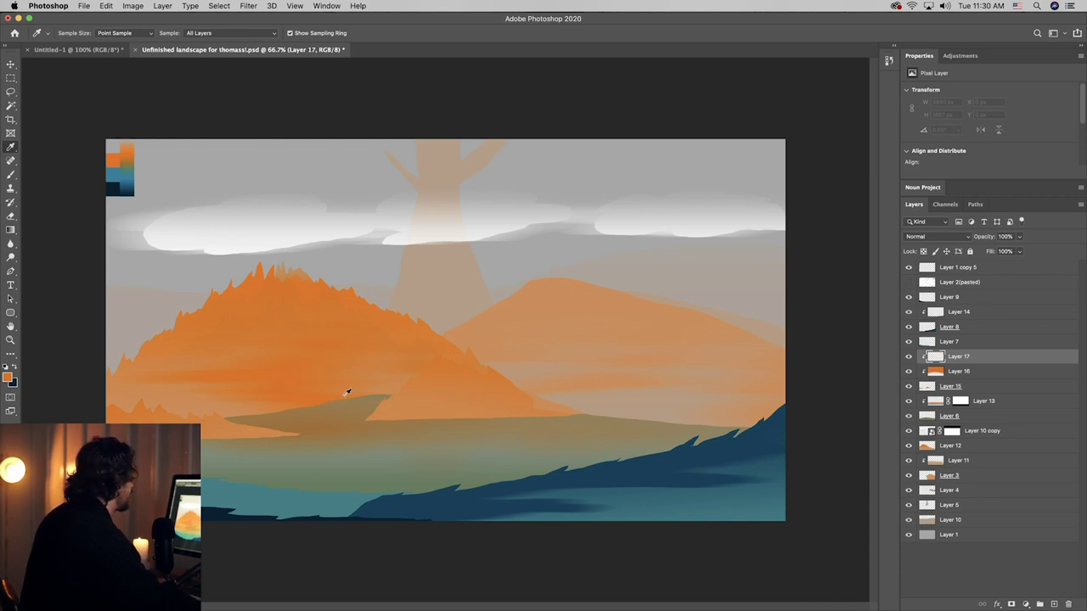
{"action": "left_click", "coordinate": [307, 391]}
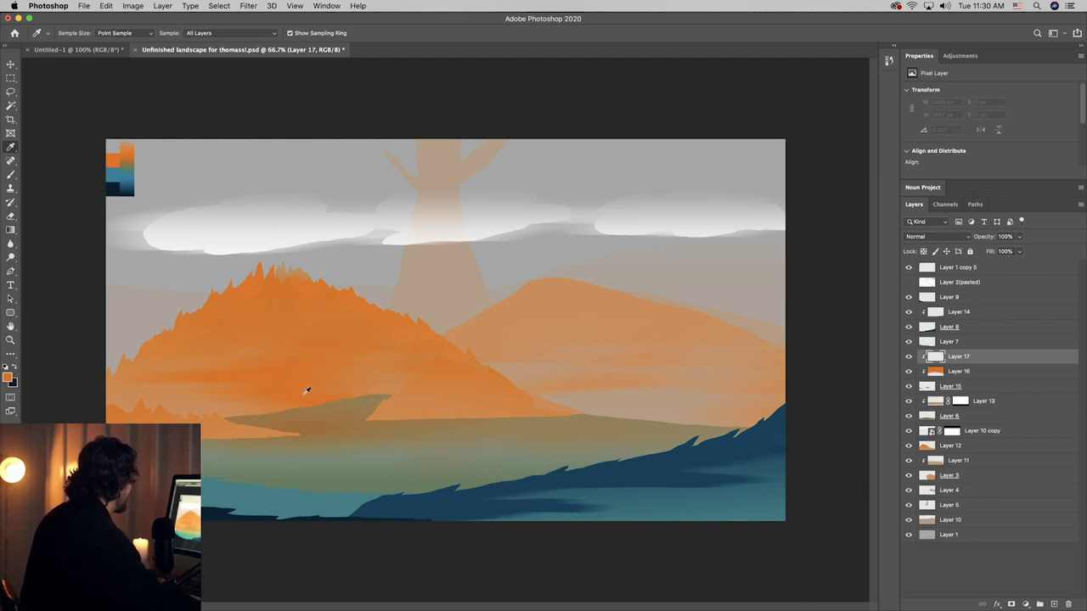
{"action": "key", "text": "g"}
{"action": "left_click_drag", "start_coordinate": [165, 393], "coordinate": [176, 433]}
- Sample a muted tan from the green hill and blend the bases of the treeline shapes into it with upward gradients
{"action": "key", "text": "i"}
{"action": "key", "text": "g"}
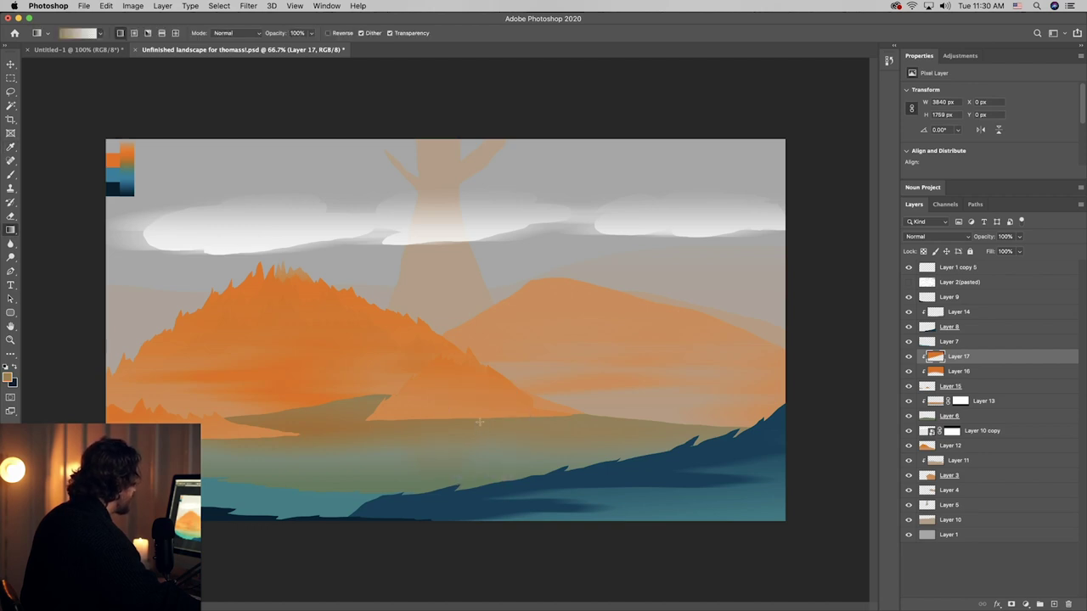
{"action": "left_click_drag", "start_coordinate": [480, 425], "coordinate": [483, 400]}
{"action": "key", "text": "super+z"}
{"action": "left_click_drag", "start_coordinate": [484, 455], "coordinate": [484, 414]}
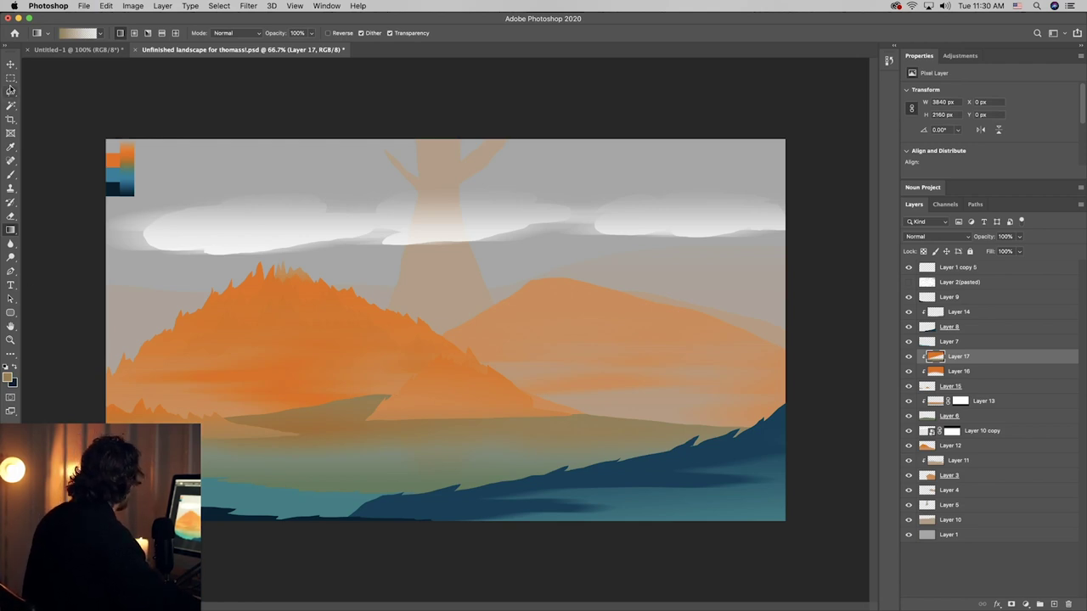
- Trim the bottom edges of the small middle hill and the left treeline on Layer 15 with rectangular selections
{"action": "key", "text": "l"}
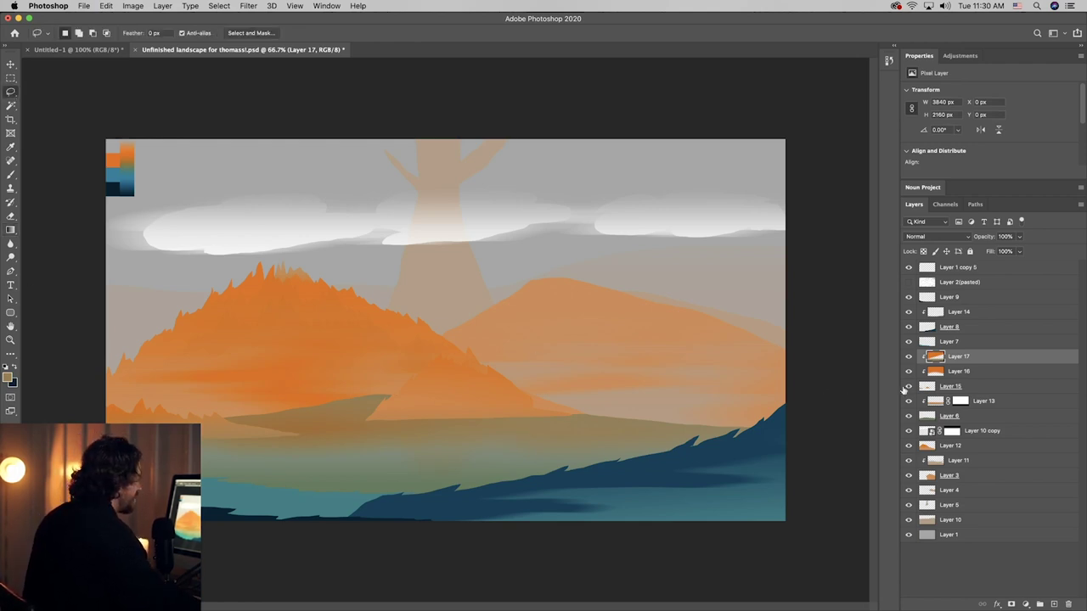
{"action": "left_click", "coordinate": [945, 386]}
{"action": "left_click", "coordinate": [11, 78]}
{"action": "left_click_drag", "start_coordinate": [626, 449], "coordinate": [353, 413]}
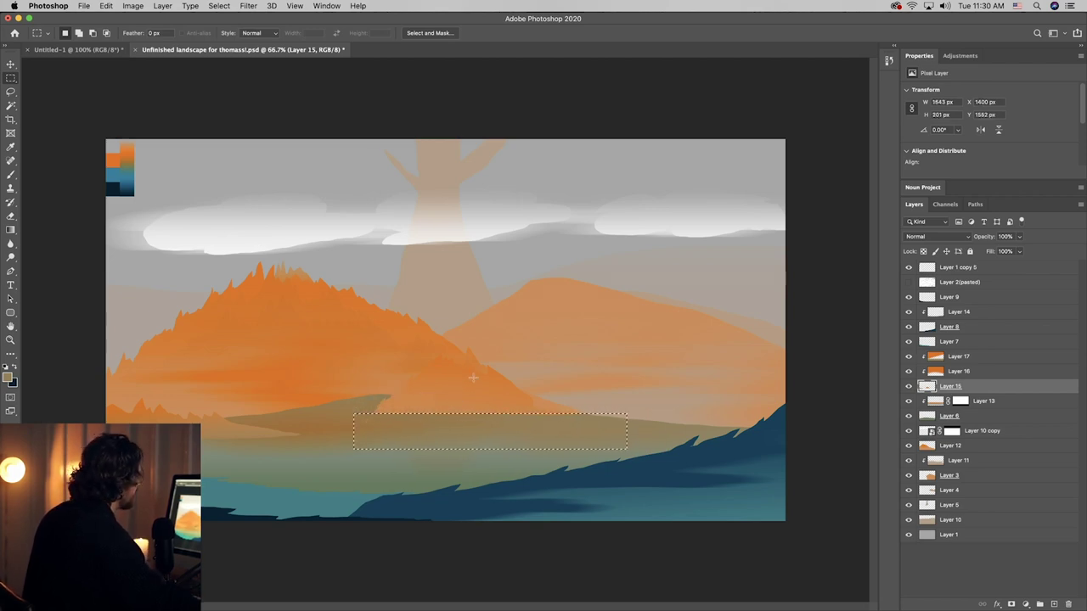
{"action": "key", "text": "super+d"}
{"action": "left_click_drag", "start_coordinate": [332, 473], "coordinate": [105, 433]}
- Move the Layer 15 shapes slightly down and stretch them rightward to a width of 2873 px
{"action": "key", "text": "v"}
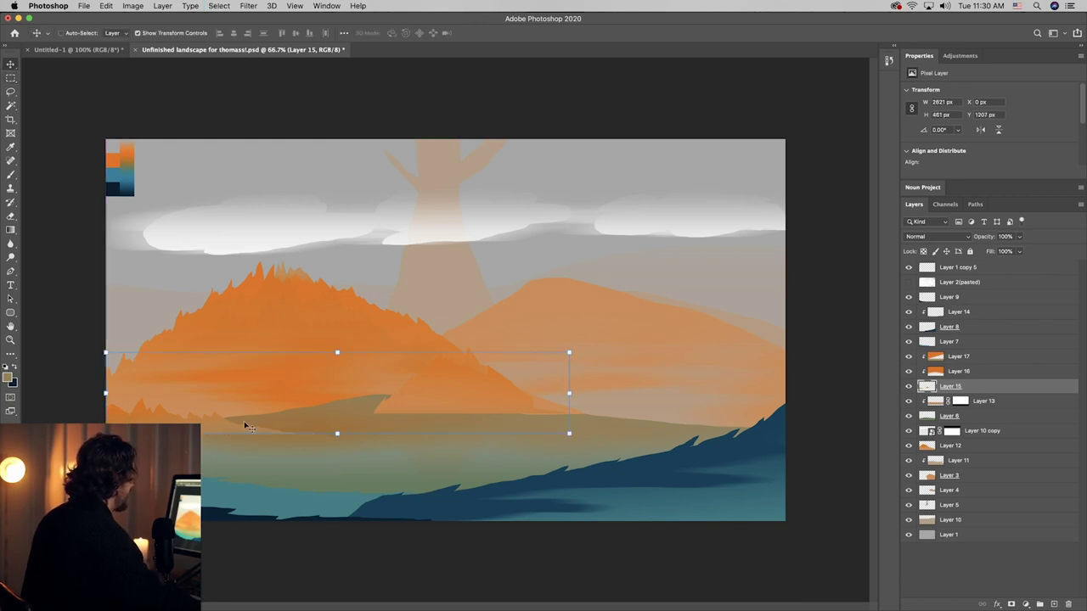
{"action": "left_click_drag", "start_coordinate": [242, 425], "coordinate": [244, 432]}
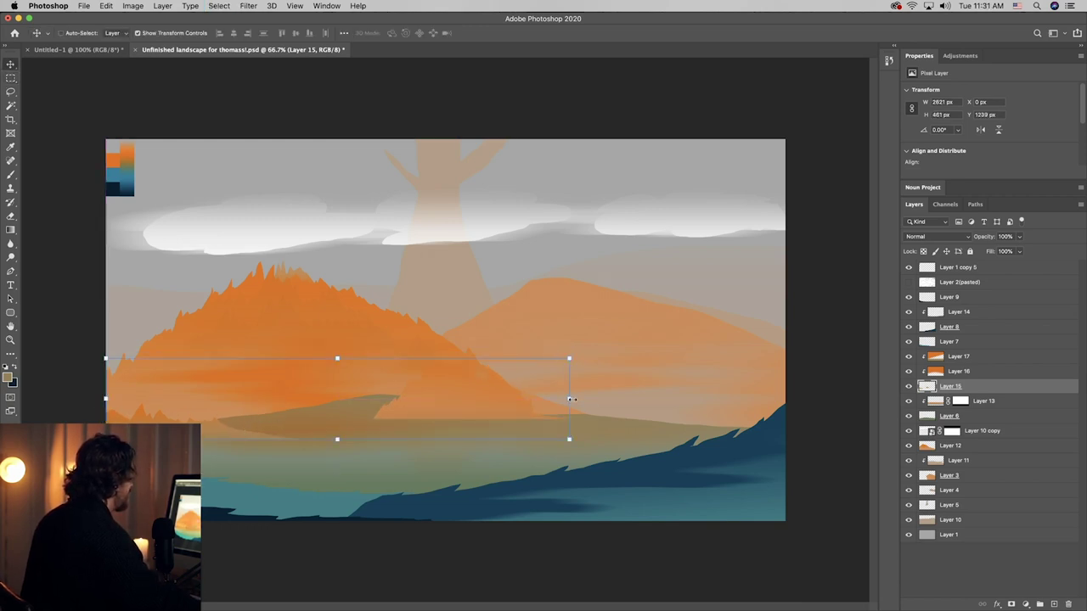
{"action": "left_click_drag", "start_coordinate": [570, 399], "coordinate": [613, 398]}
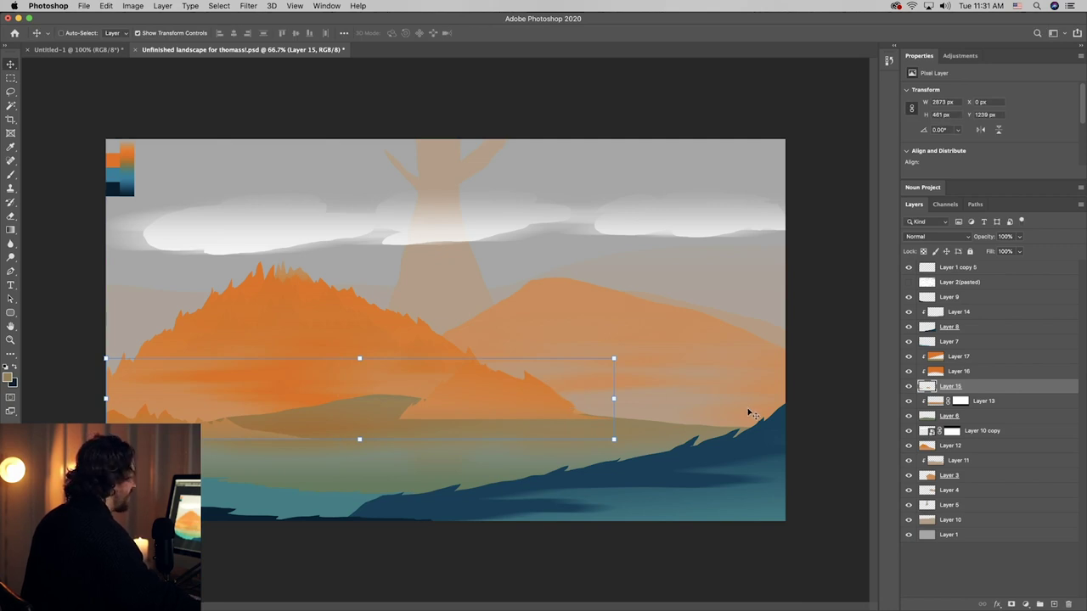
- Add a new layer above Layer 11 and lasso a jagged slope about 873 px wide at the canvas's right edge
{"action": "left_click", "coordinate": [750, 413], "text": "ctrl"}
{"action": "left_click", "coordinate": [1053, 605]}
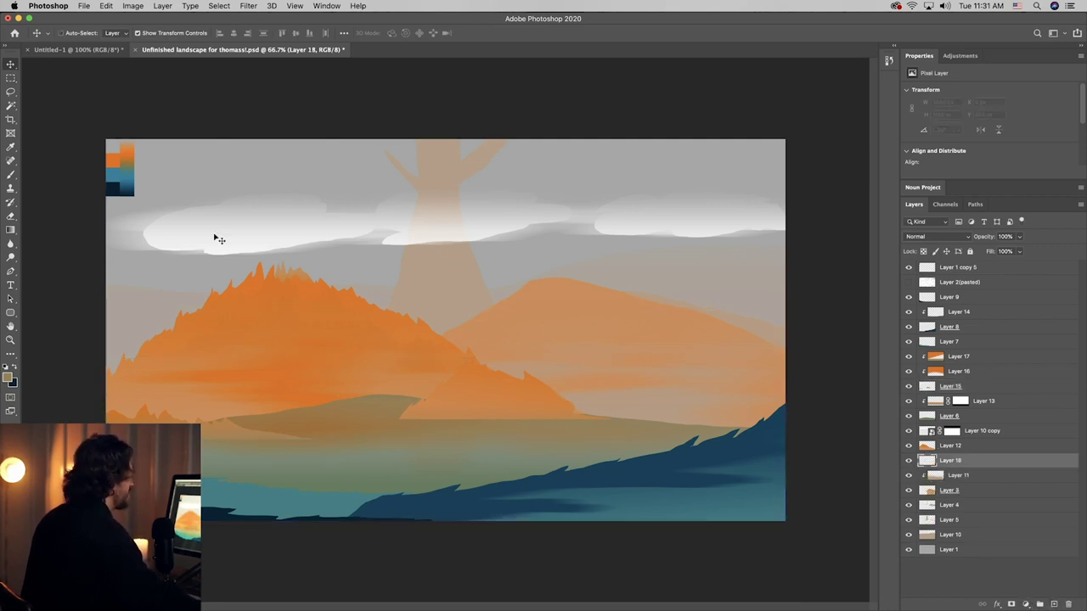
{"action": "left_click", "coordinate": [10, 91]}
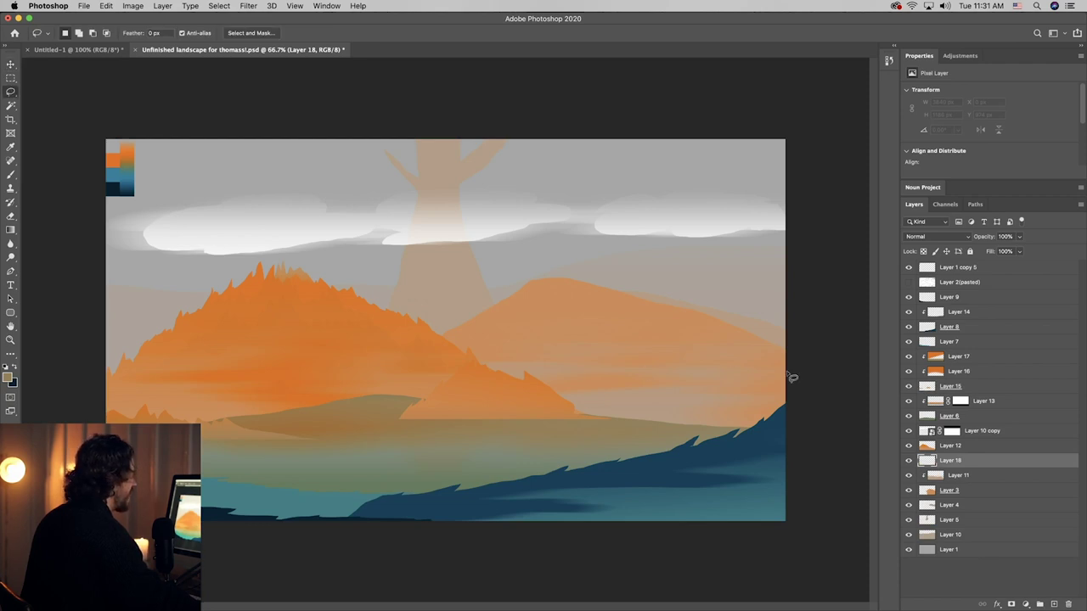
{"action": "left_click_drag", "start_coordinate": [788, 375], "coordinate": [752, 396]}
{"action": "mouse_move", "coordinate": [690, 426]}
{"action": "left_mouse_down"}
{"action": "mouse_move", "coordinate": [650, 440]}
{"action": "mouse_move", "coordinate": [811, 443]}
{"action": "mouse_move", "coordinate": [805, 436]}
{"action": "left_mouse_up"}
{"action": "mouse_move", "coordinate": [637, 442]}
{"action": "left_mouse_down"}
{"action": "mouse_move", "coordinate": [794, 365]}
{"action": "mouse_move", "coordinate": [781, 421]}
{"action": "mouse_move", "coordinate": [638, 439]}
{"action": "left_mouse_up"}
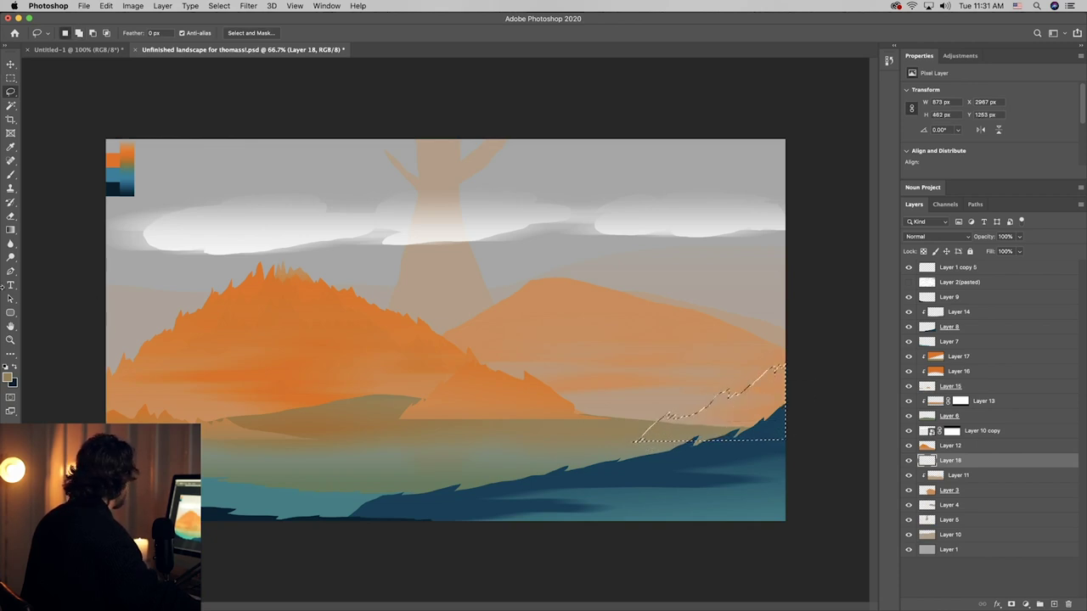
- Fill the jagged slope with a gradient of orange sampled from the small middle hill, deselect, and move its layer above Layer 17
{"action": "key", "text": "i"}
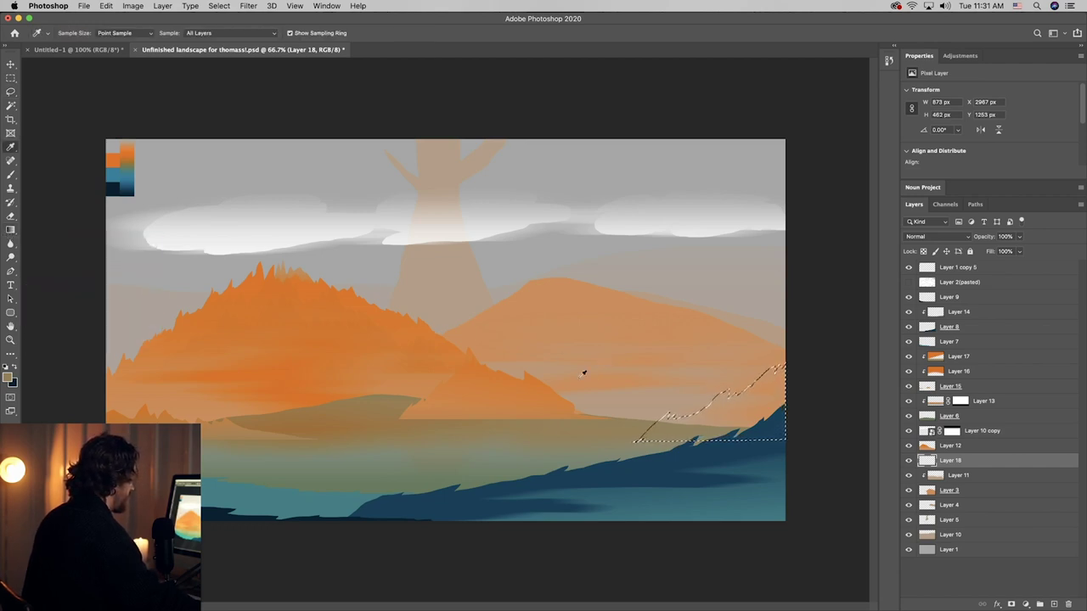
{"action": "left_click", "coordinate": [549, 390]}
{"action": "key", "text": "g"}
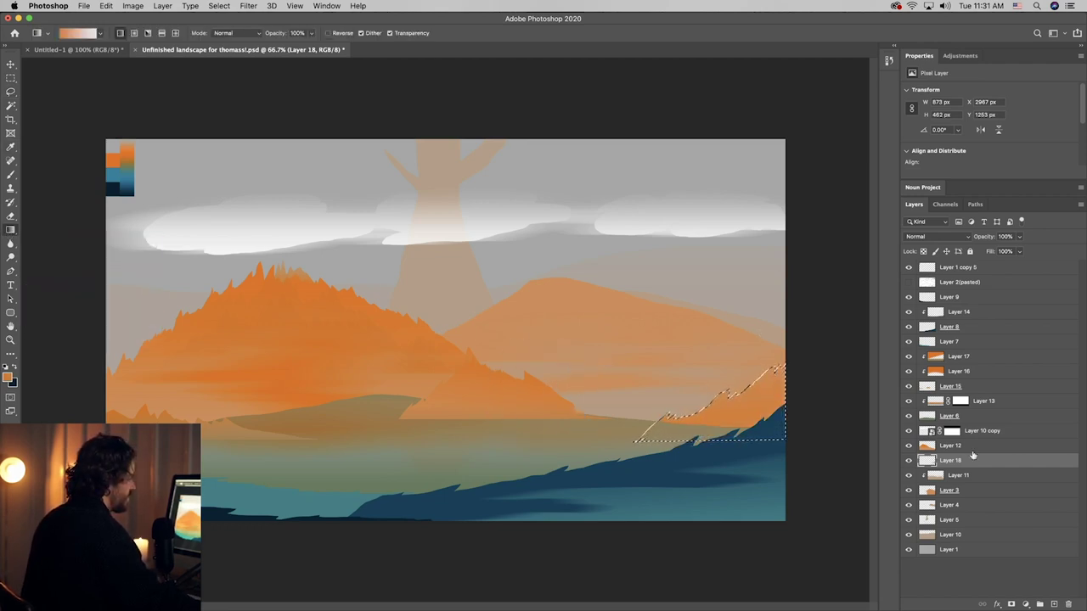
{"action": "key", "text": "ctrl+d"}
{"action": "left_click_drag", "start_coordinate": [951, 460], "coordinate": [981, 359]}
{"action": "key", "text": "v"}
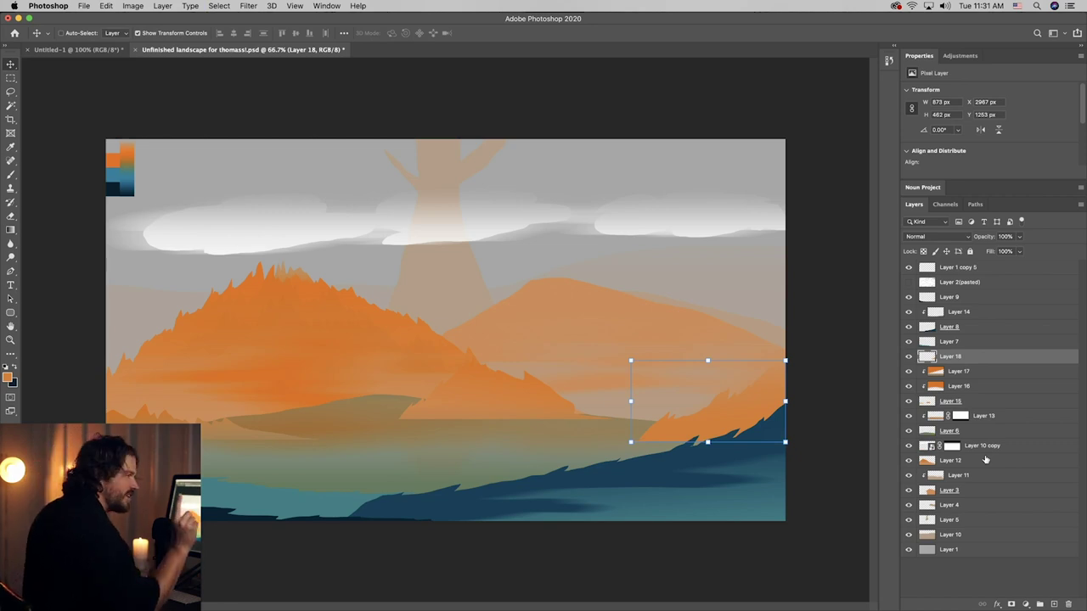
- Toggle Layer 12 and Layer 6 off and on to identify the green hill's layer, and select Layer 6 with the Lasso tool ready
{"action": "left_click", "coordinate": [289, 408]}
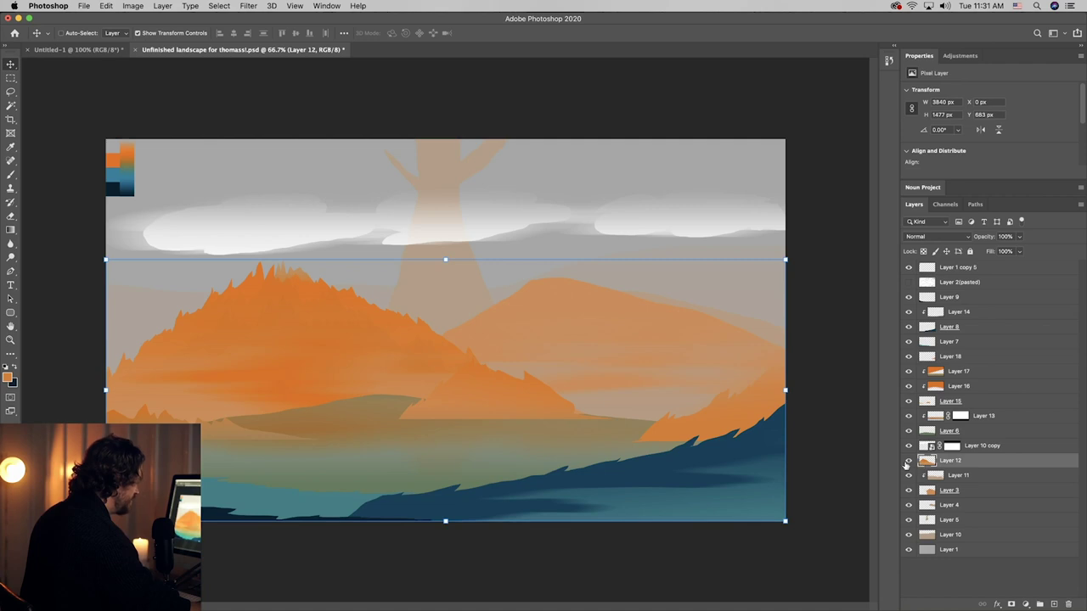
{"action": "left_click", "coordinate": [908, 461]}
{"action": "left_click", "coordinate": [907, 460]}
{"action": "left_click", "coordinate": [908, 431]}
{"action": "left_click", "coordinate": [908, 431]}
{"action": "left_click", "coordinate": [948, 431]}
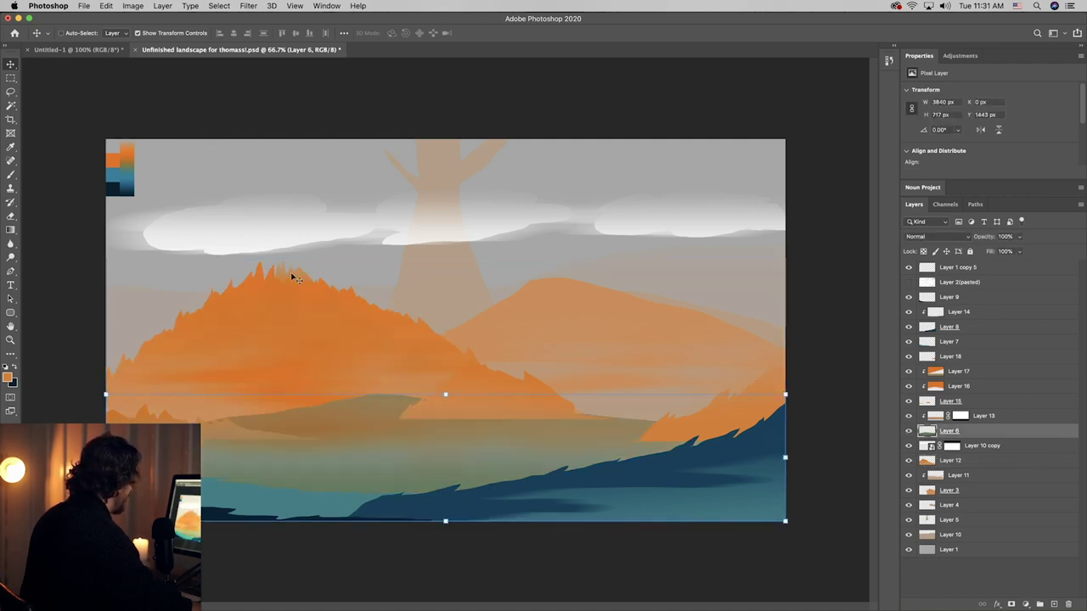
{"action": "key", "text": "l"}
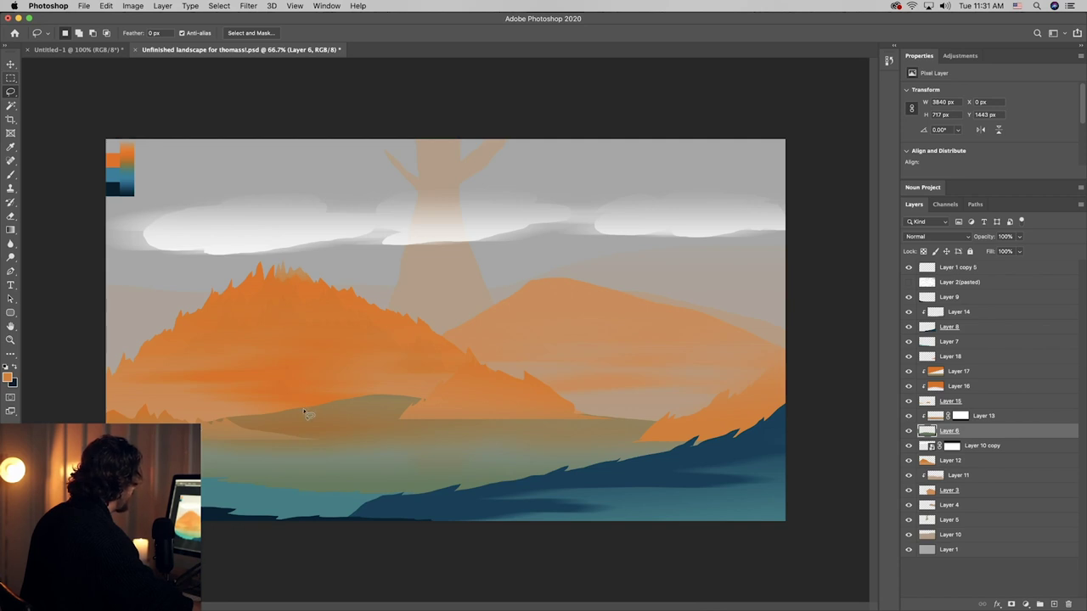
- Cut the raised top off the green hill on Layer 6 with a rectangular selection, leaving a flat upper edge, and deselect
{"action": "key", "text": "m"}
{"action": "mouse_move", "coordinate": [248, 338]}
{"action": "left_mouse_down"}
{"action": "mouse_move", "coordinate": [422, 409]}
{"action": "mouse_move", "coordinate": [467, 405]}
{"action": "left_mouse_up"}
{"action": "key", "text": "BackSpace"}
{"action": "key", "text": "super+d"}
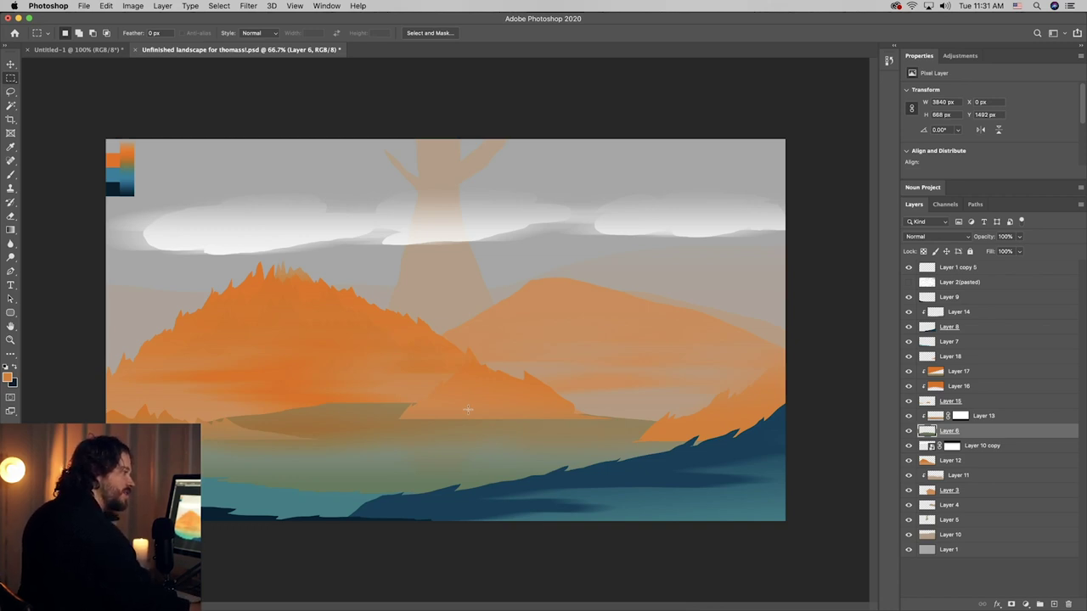
- Add a new layer above Layer 17 and lasso a small sailboat with two sails and a hull on the water, about 249 px wide
{"action": "left_click", "coordinate": [11, 94]}
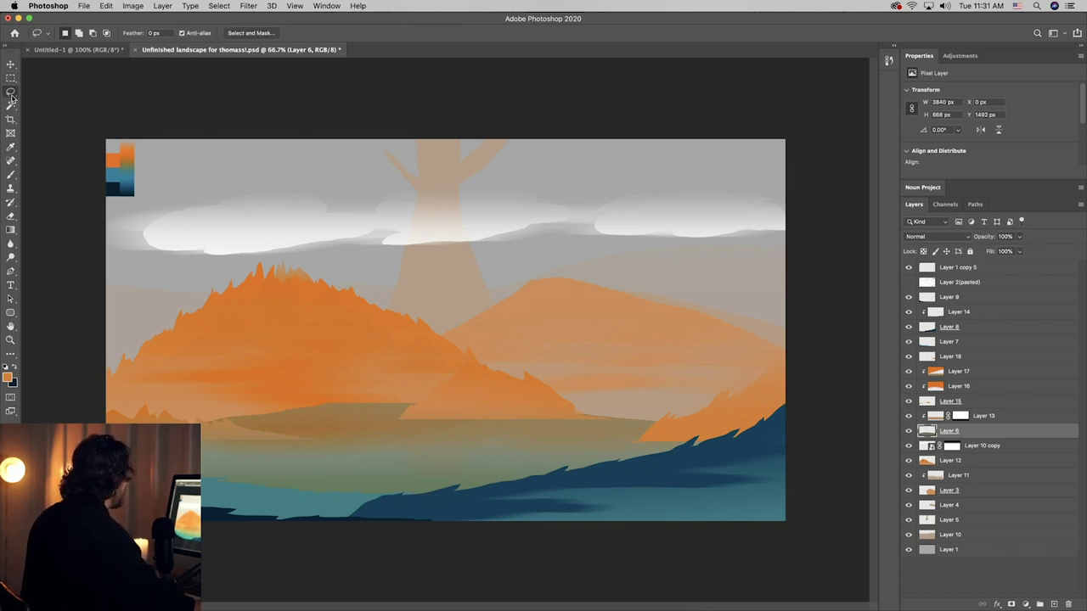
{"action": "left_click", "coordinate": [975, 374]}
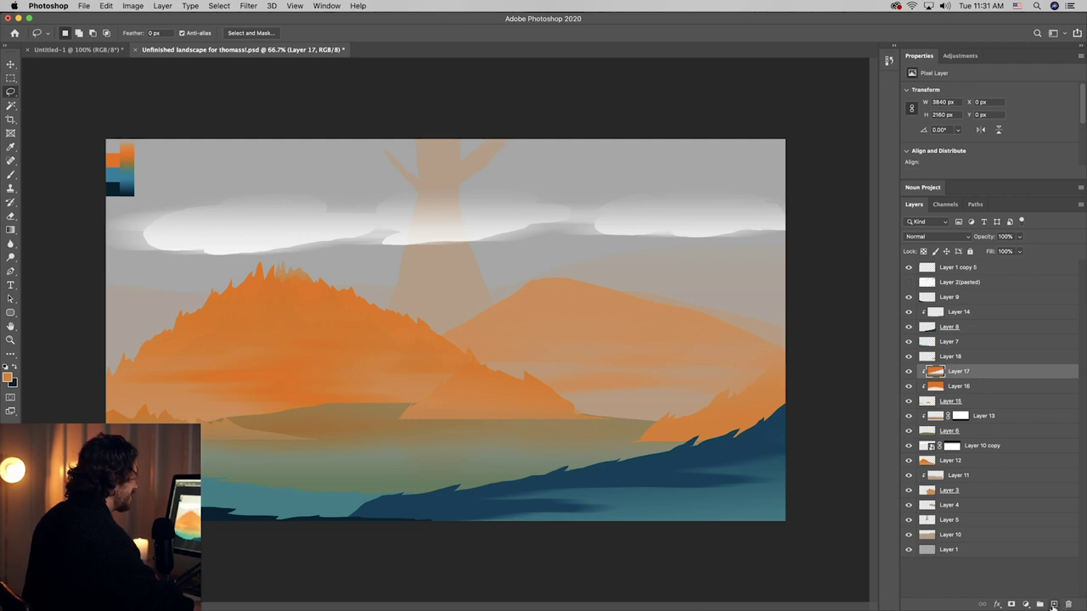
{"action": "left_click", "coordinate": [1053, 605]}
{"action": "left_click_drag", "start_coordinate": [382, 492], "coordinate": [509, 428]}
{"action": "key", "text": "super+z"}
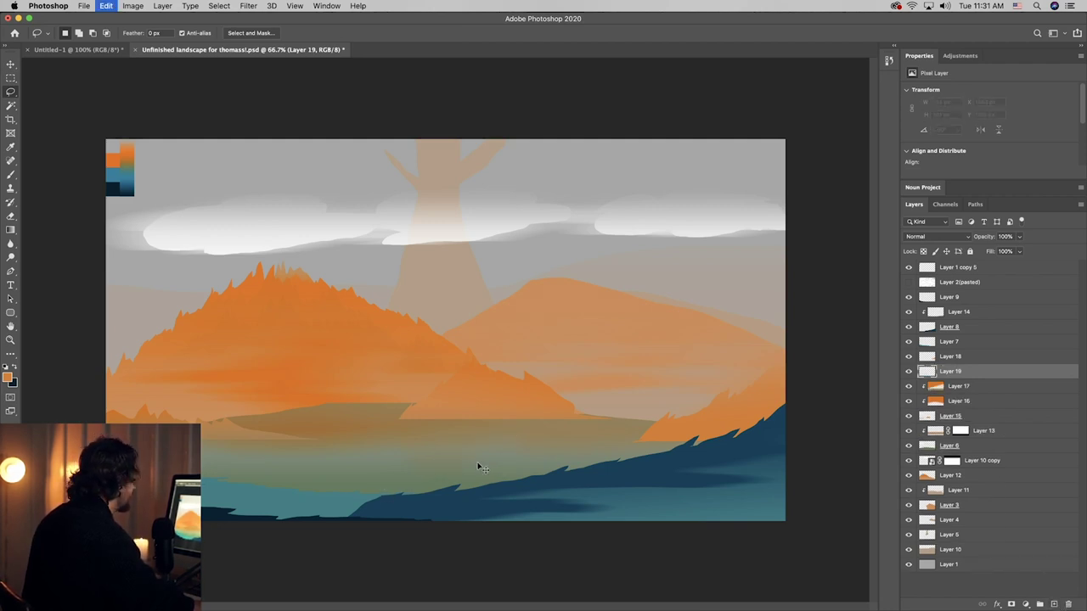
{"action": "mouse_move", "coordinate": [472, 462]}
{"action": "left_mouse_down"}
{"action": "mouse_move", "coordinate": [495, 454]}
{"action": "mouse_move", "coordinate": [473, 459]}
{"action": "mouse_move", "coordinate": [512, 429]}
{"action": "mouse_move", "coordinate": [514, 459]}
{"action": "mouse_move", "coordinate": [481, 456]}
{"action": "mouse_move", "coordinate": [505, 454]}
{"action": "left_mouse_up"}
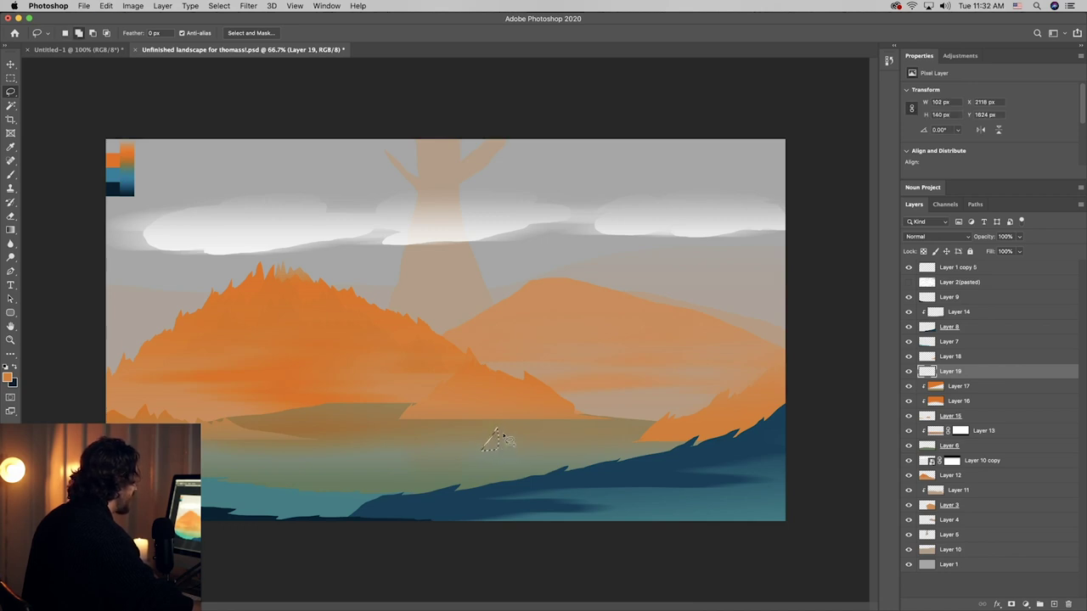
{"action": "left_click_drag", "start_coordinate": [509, 449], "coordinate": [501, 450]}
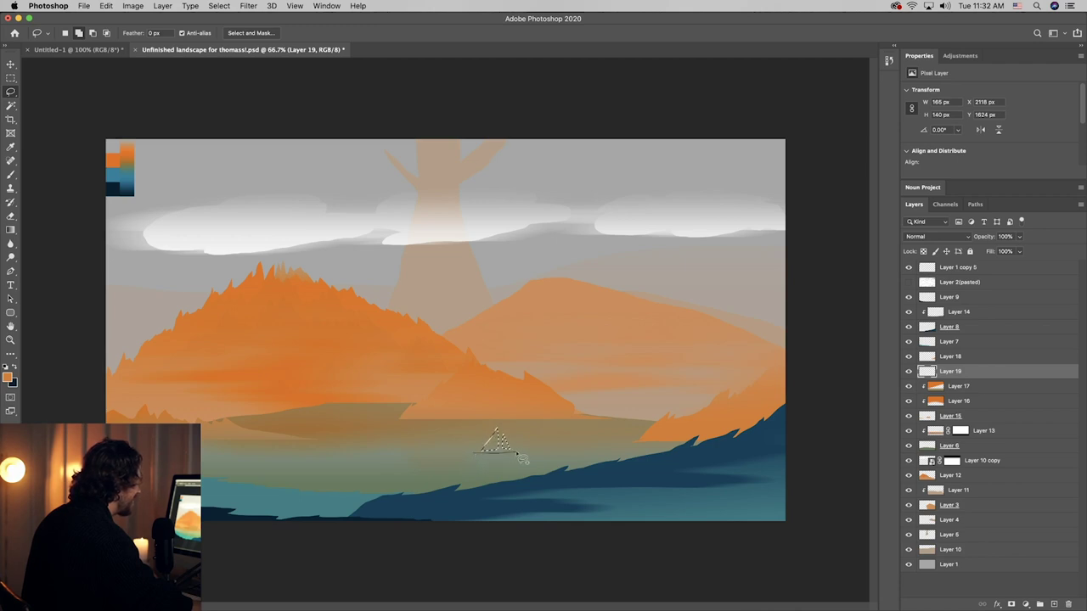
{"action": "left_click_drag", "start_coordinate": [486, 457], "coordinate": [468, 449]}
- Fill the sailboat selection with a gradient of blue sampled from the colour palette at the canvas corner, and deselect
{"action": "left_click", "coordinate": [7, 233]}
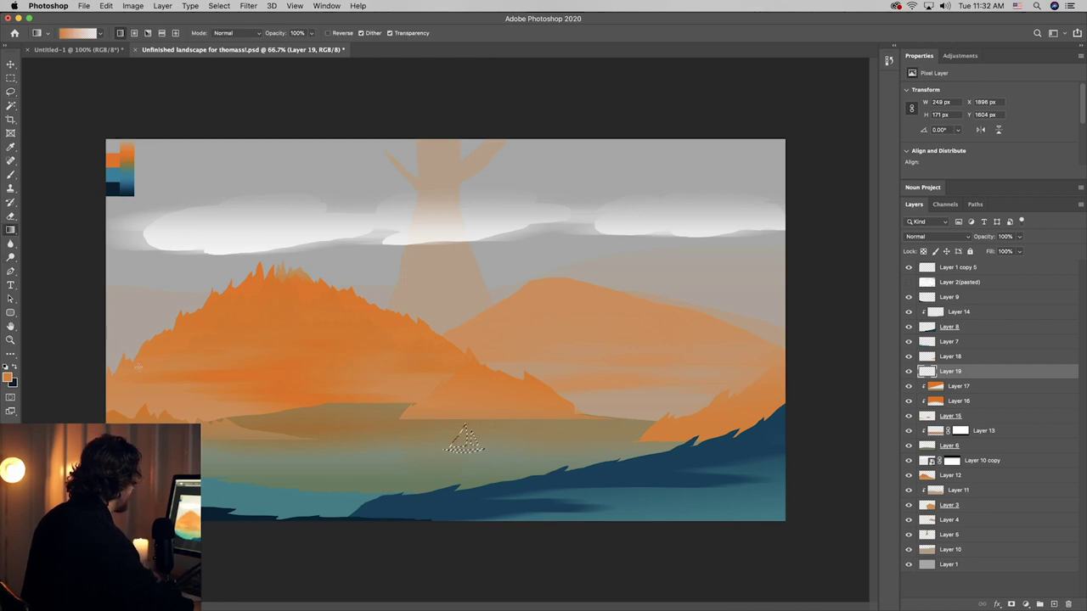
{"action": "key", "text": "i"}
{"action": "left_click", "coordinate": [440, 469]}
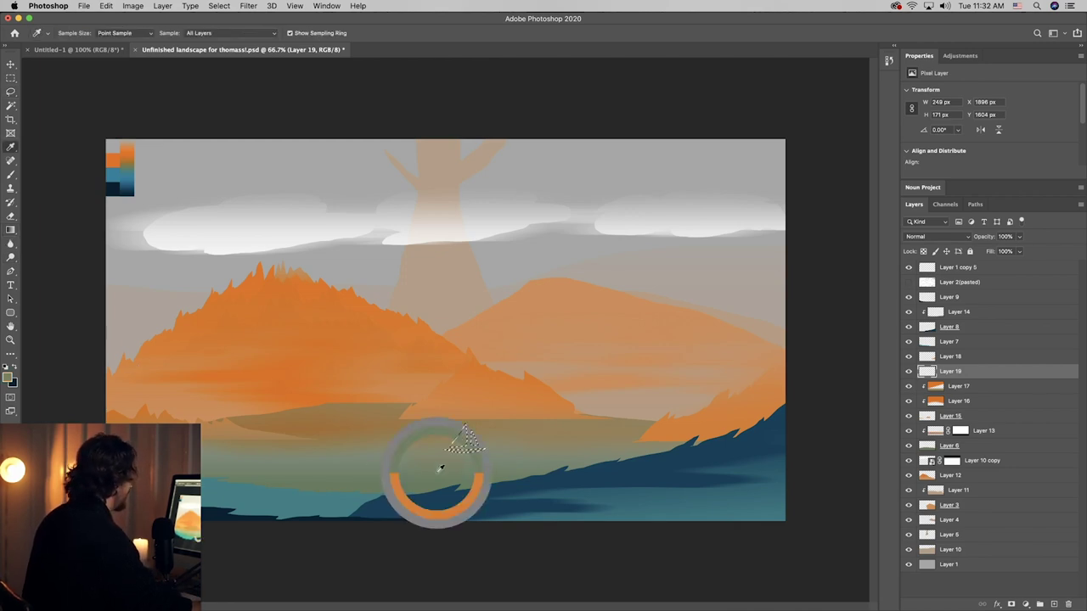
{"action": "left_click_drag", "start_coordinate": [439, 469], "coordinate": [507, 461]}
{"action": "left_click_drag", "start_coordinate": [136, 168], "coordinate": [137, 174]}
{"action": "key", "text": "g"}
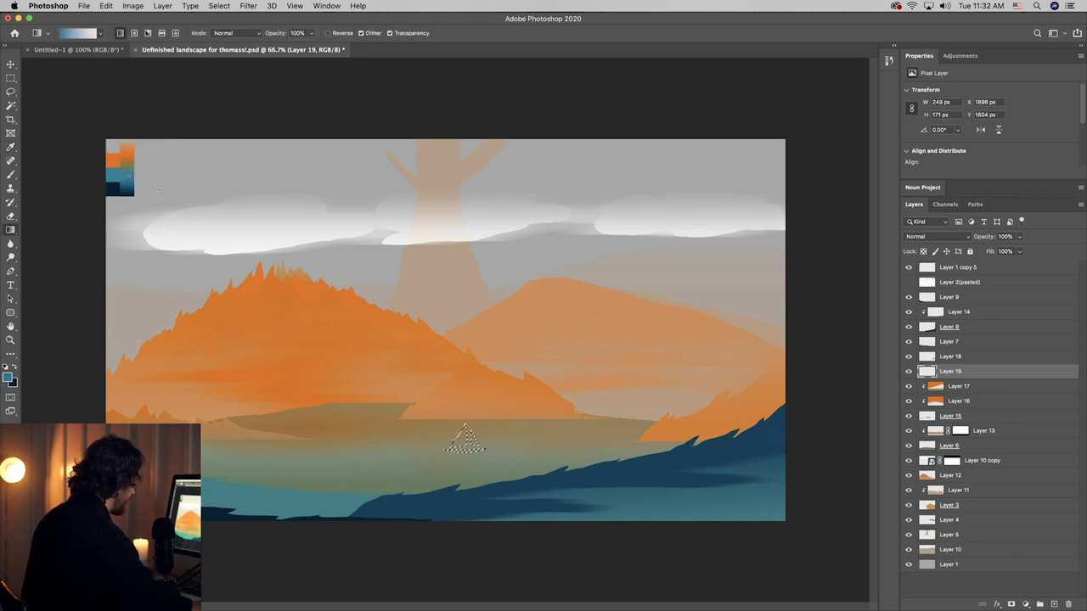
{"action": "left_click_drag", "start_coordinate": [461, 444], "coordinate": [483, 488]}
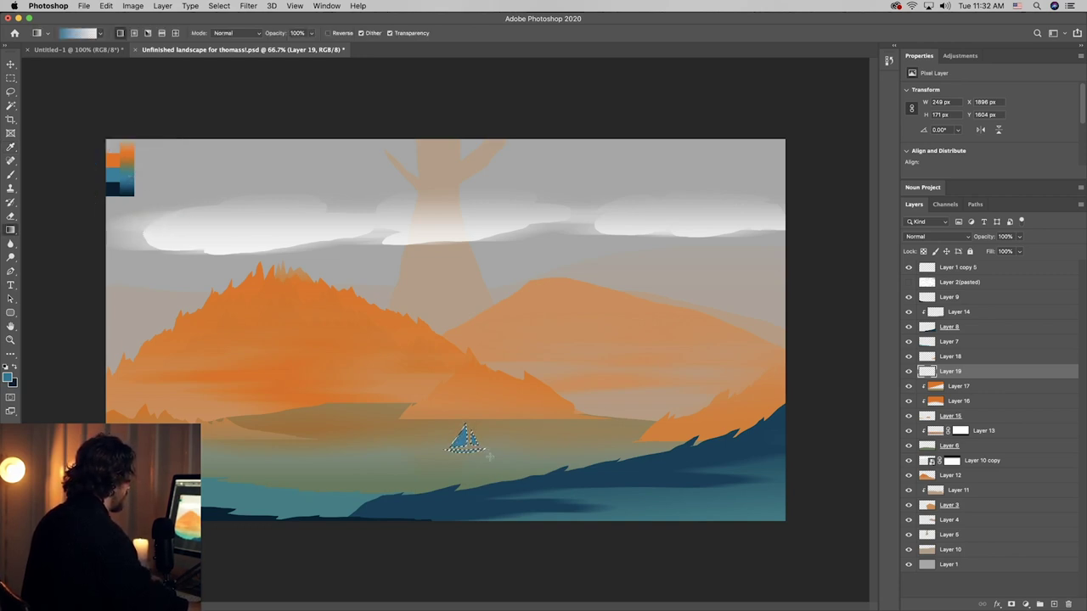
{"action": "key", "text": "super+d"}
- Narrow the sailboat to about 172 px wide and place a horizontally flipped copy just below and left of it
{"action": "key", "text": "super+t"}
{"action": "left_click_drag", "start_coordinate": [484, 438], "coordinate": [481, 463]}
{"action": "key", "text": "Return"}
{"action": "left_click", "coordinate": [106, 6]}
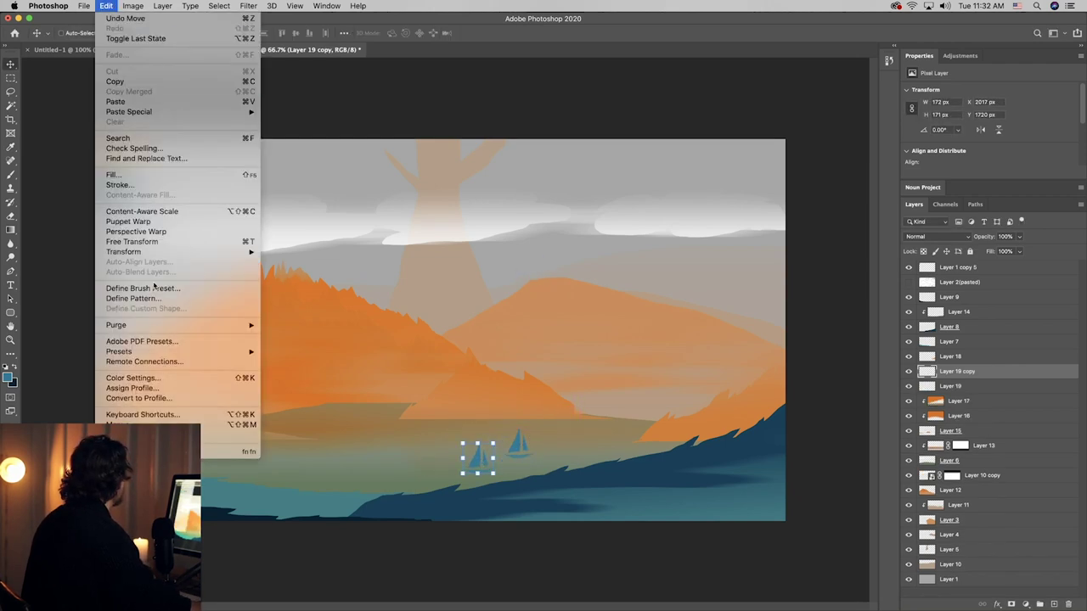
{"action": "mouse_move", "coordinate": [168, 252]}
{"action": "left_click", "coordinate": [344, 418]}
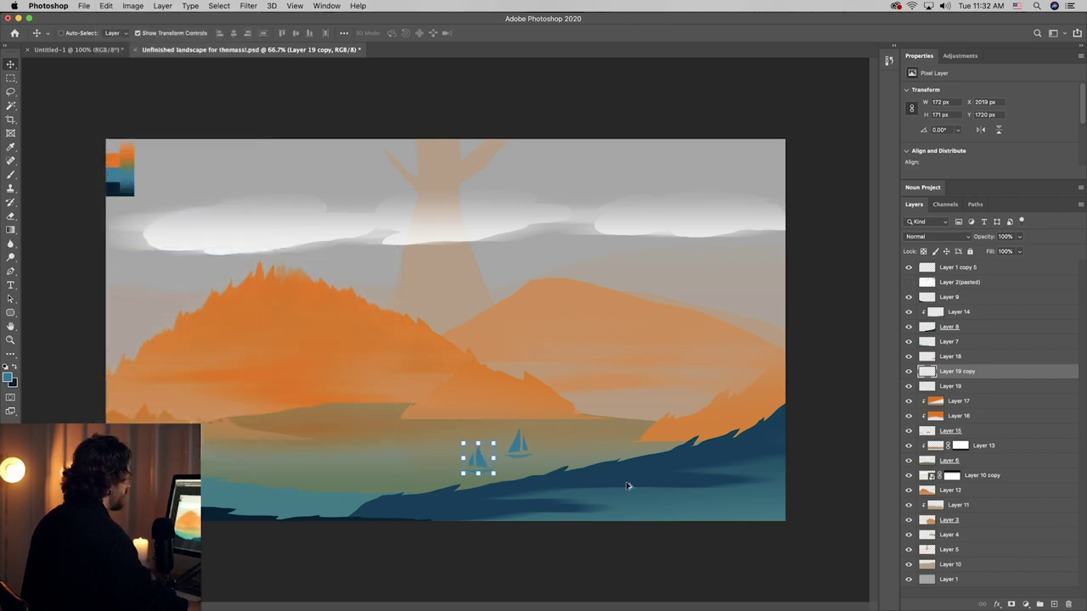
- Add a third sailboat scaled to about 83 px wide near the far green shore and lower its opacity to 36%
{"action": "left_click_drag", "start_coordinate": [570, 485], "coordinate": [454, 455]}
{"action": "mouse_move", "coordinate": [395, 438]}
{"action": "left_mouse_down"}
{"action": "mouse_move", "coordinate": [379, 422]}
{"action": "mouse_move", "coordinate": [406, 440]}
{"action": "left_mouse_up"}
{"action": "key", "text": "Return"}
{"action": "left_click", "coordinate": [1019, 237]}
{"action": "left_click_drag", "start_coordinate": [1016, 253], "coordinate": [1002, 252]}
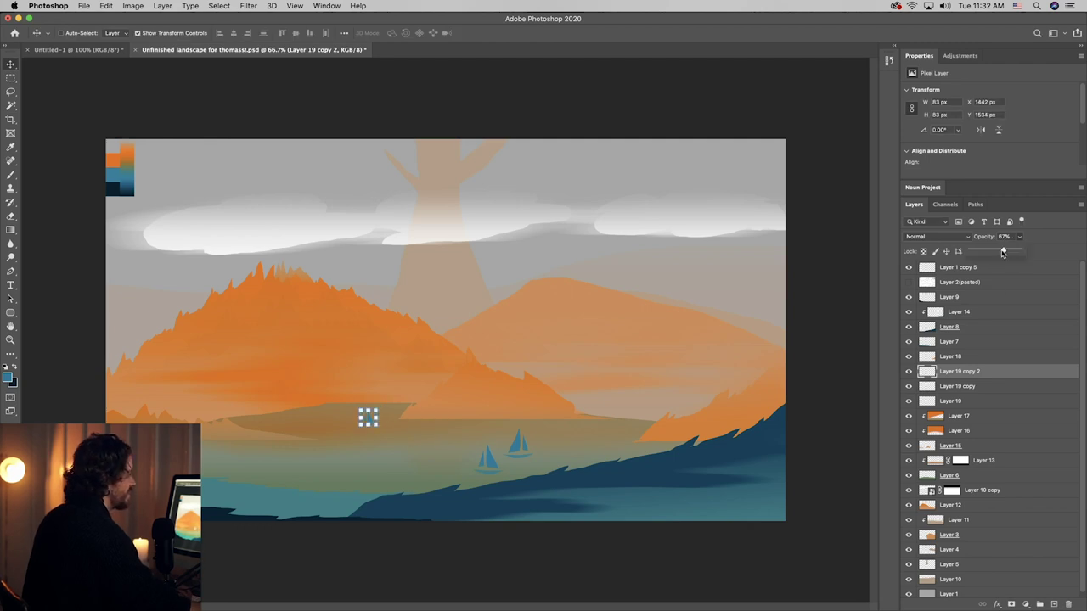
- Merge the three sailboat layers into one layer and clear the layer selection
{"action": "left_click", "coordinate": [977, 401], "text": "shift"}
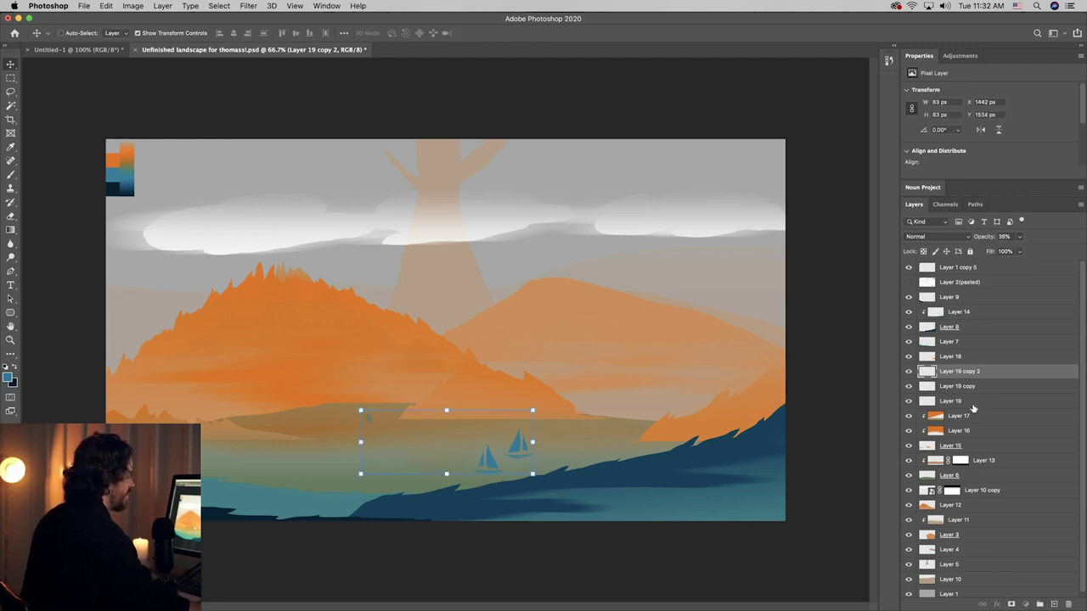
{"action": "right_click", "coordinate": [973, 406]}
{"action": "left_click", "coordinate": [859, 463]}
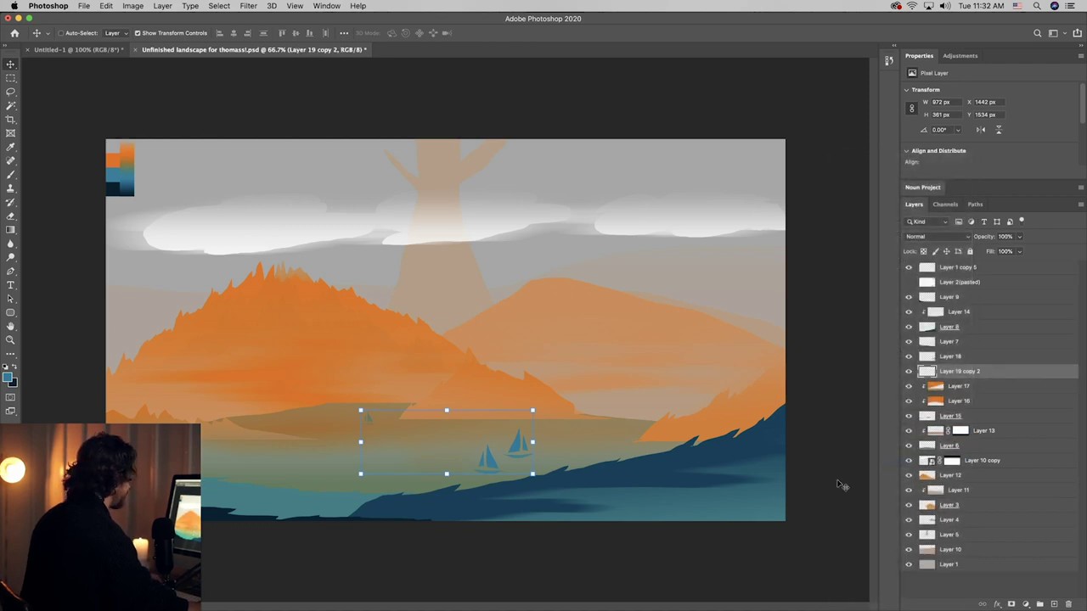
{"action": "left_click", "coordinate": [804, 491]}
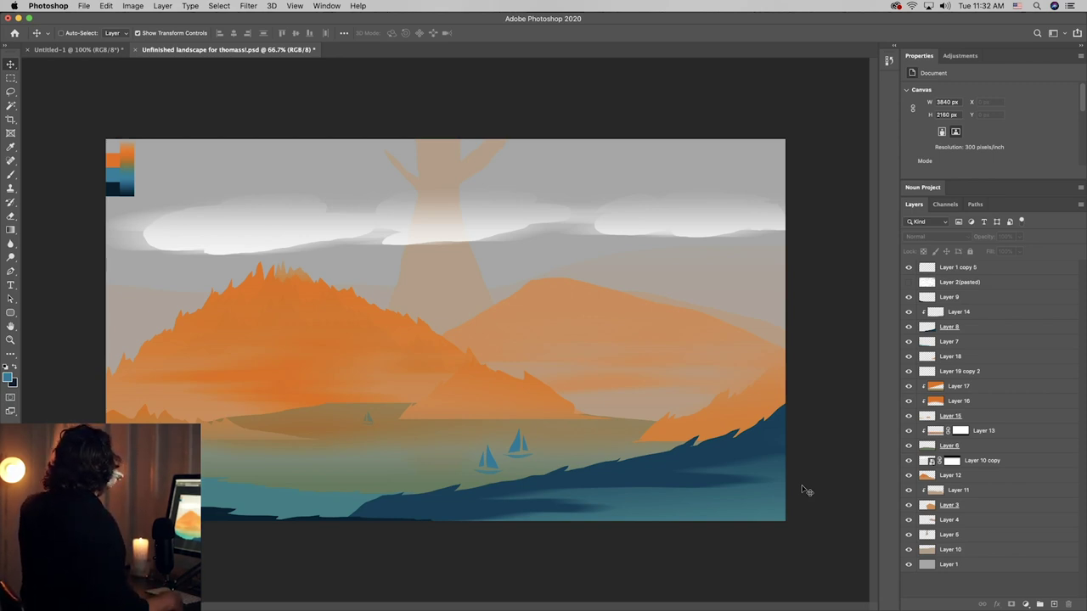
- Add a new layer above Layer 11 and lasso a jagged treeline about 2000 px wide along the right background hill's ridge
{"action": "left_click", "coordinate": [550, 384]}
{"action": "left_click", "coordinate": [11, 92]}
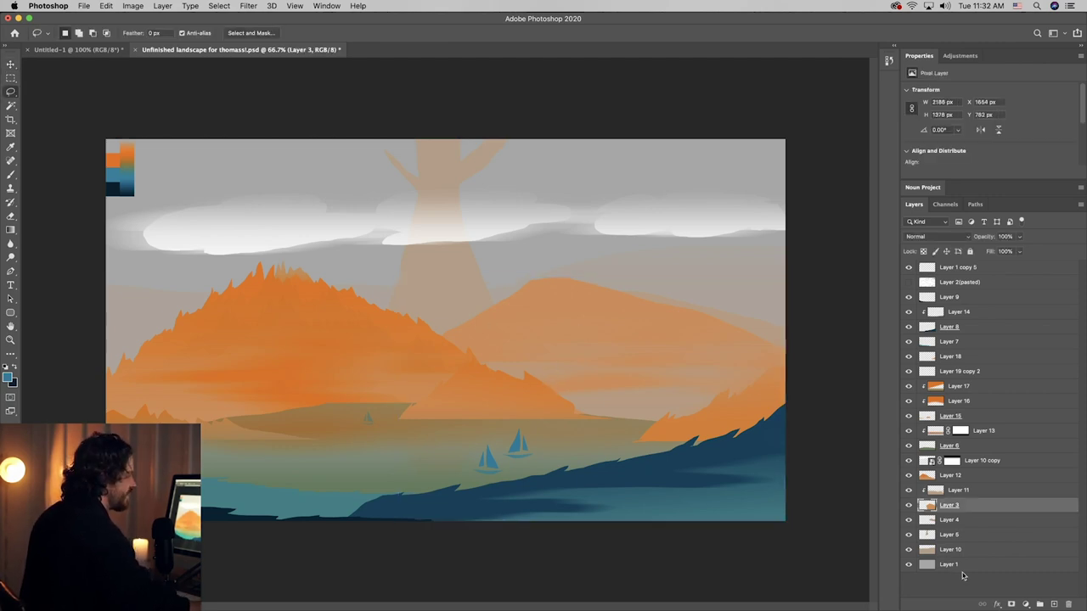
{"action": "left_click", "coordinate": [1053, 604]}
{"action": "left_click_drag", "start_coordinate": [934, 506], "coordinate": [940, 481]}
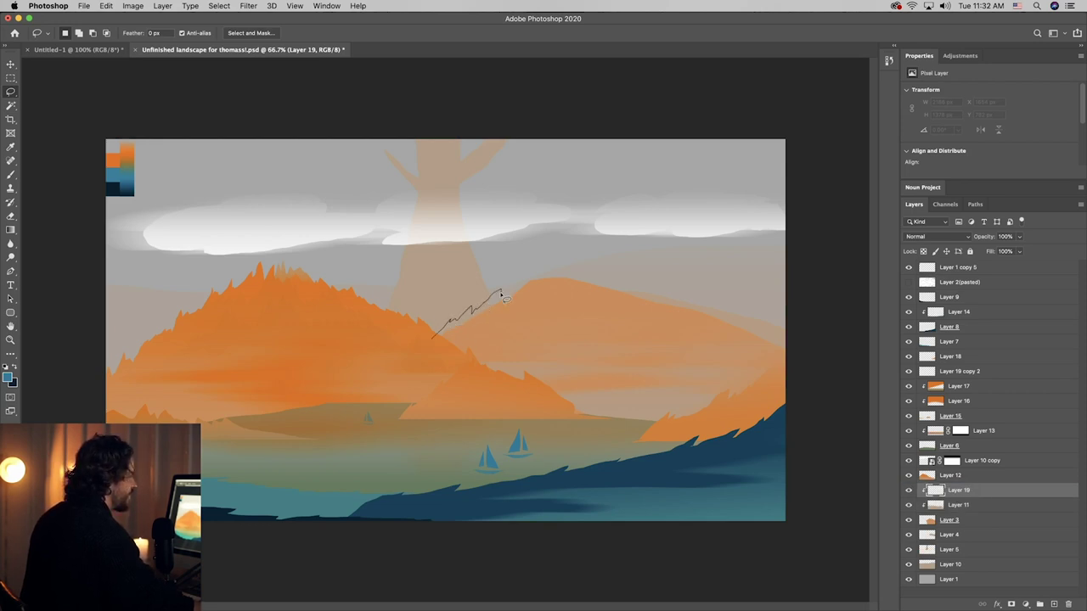
{"action": "left_click_drag", "start_coordinate": [520, 278], "coordinate": [532, 272]}
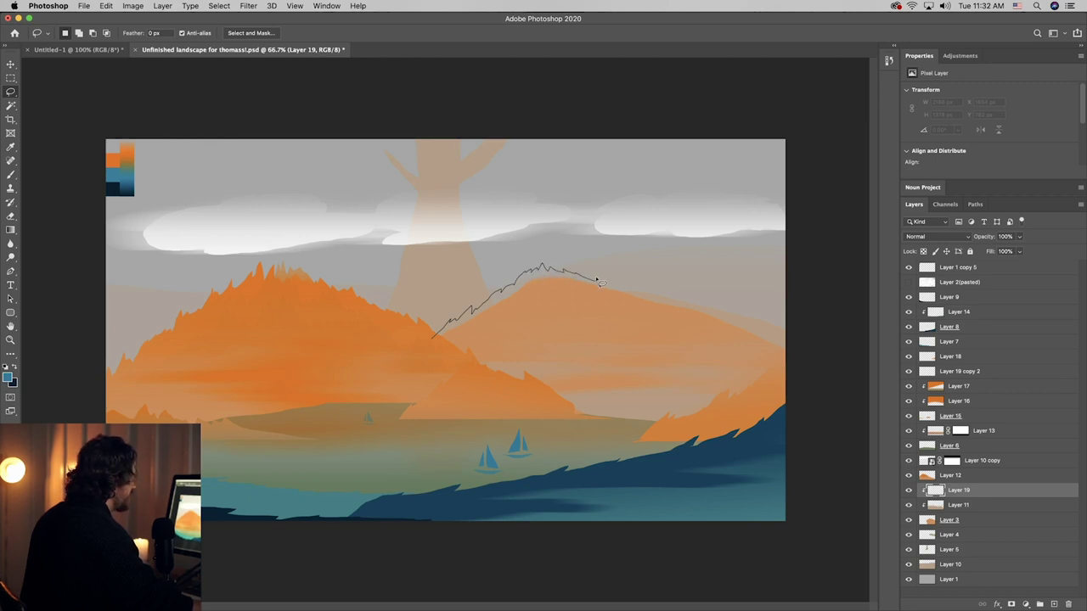
{"action": "left_click_drag", "start_coordinate": [620, 287], "coordinate": [639, 290]}
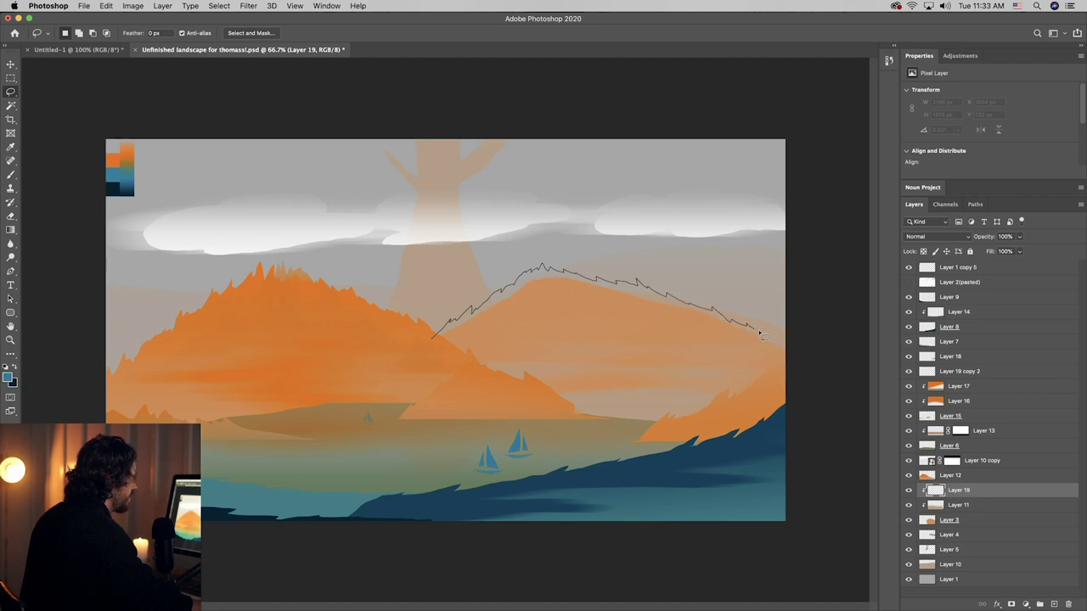
{"action": "mouse_move", "coordinate": [761, 336]}
{"action": "left_mouse_down"}
{"action": "mouse_move", "coordinate": [818, 362]}
{"action": "mouse_move", "coordinate": [807, 382]}
{"action": "left_mouse_up"}
- Fill the treeline with a gradient of pale orange sampled from the background hill, deselect, and release its layer from the clipping mask
{"action": "key", "text": "i"}
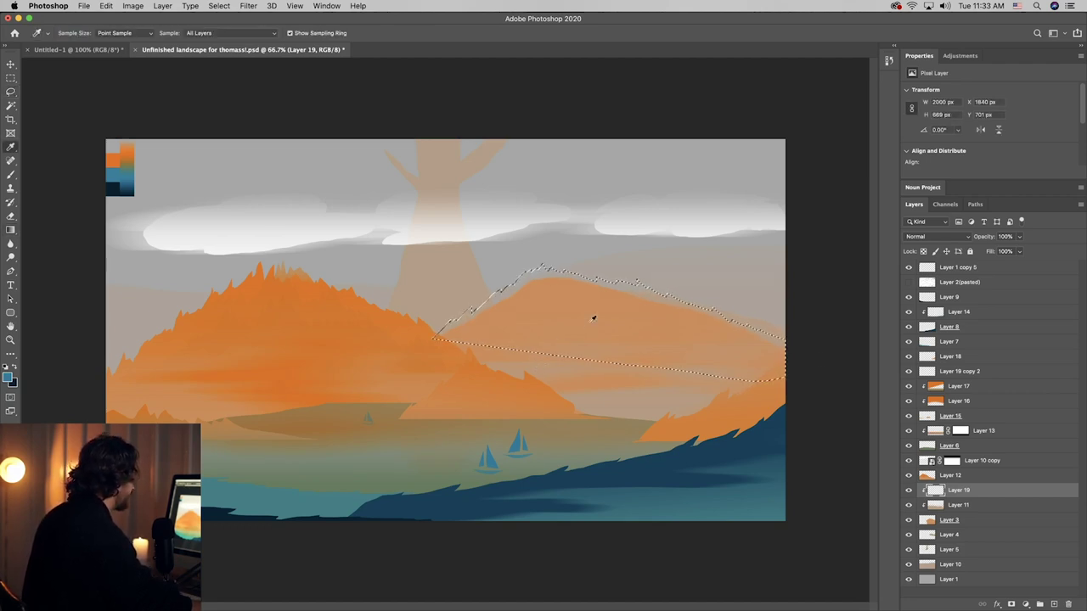
{"action": "left_click", "coordinate": [593, 319]}
{"action": "key", "text": "g"}
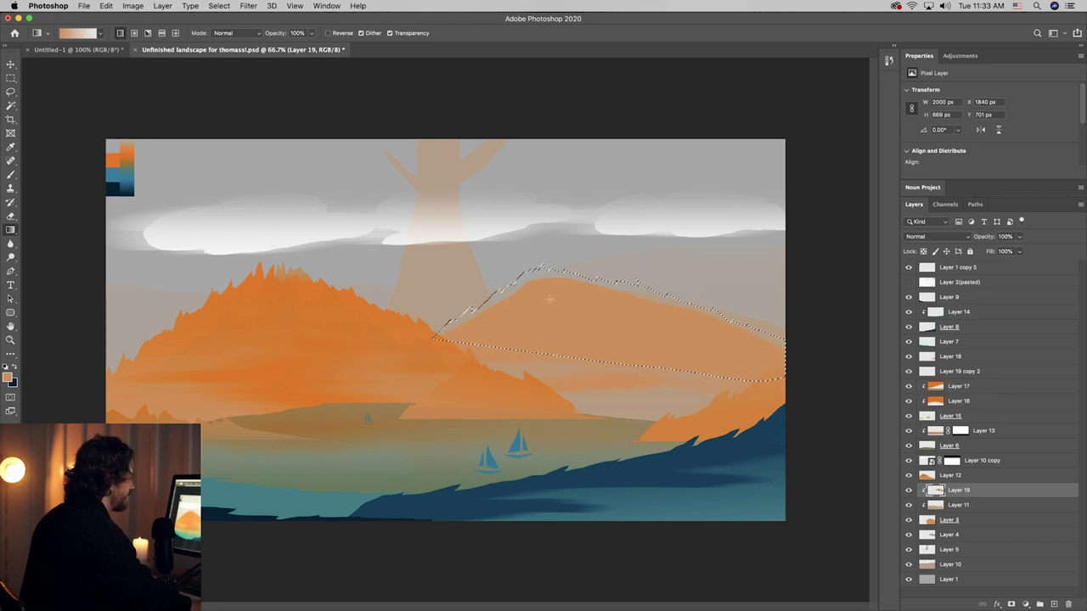
{"action": "key", "text": "super+d"}
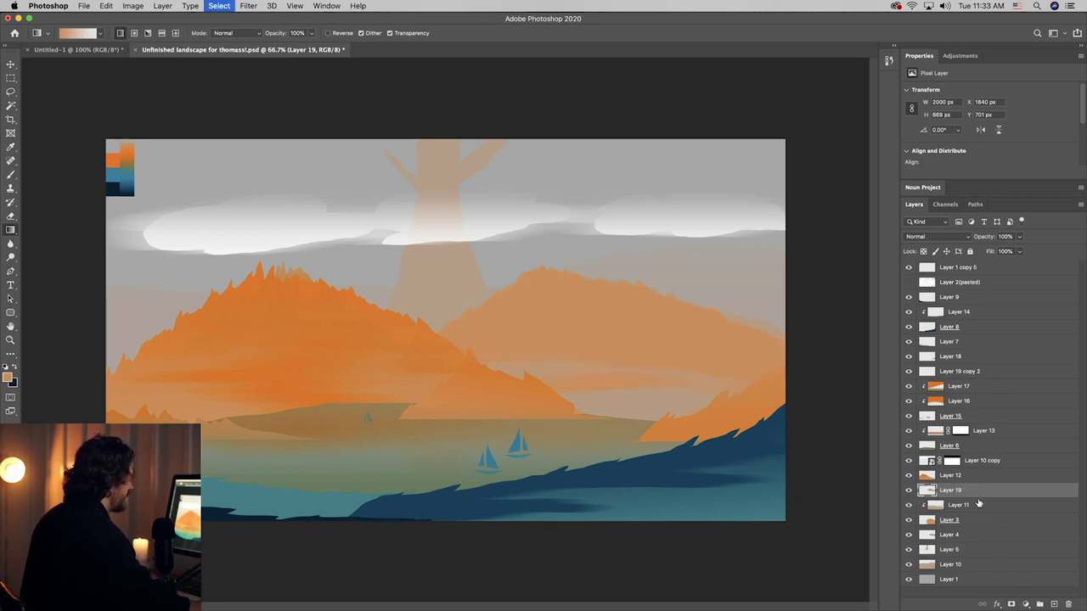
- Merge the treeline layer with Layer 11 and Layer 3 into a single background hill layer
{"action": "left_click", "coordinate": [964, 520], "text": "shift"}
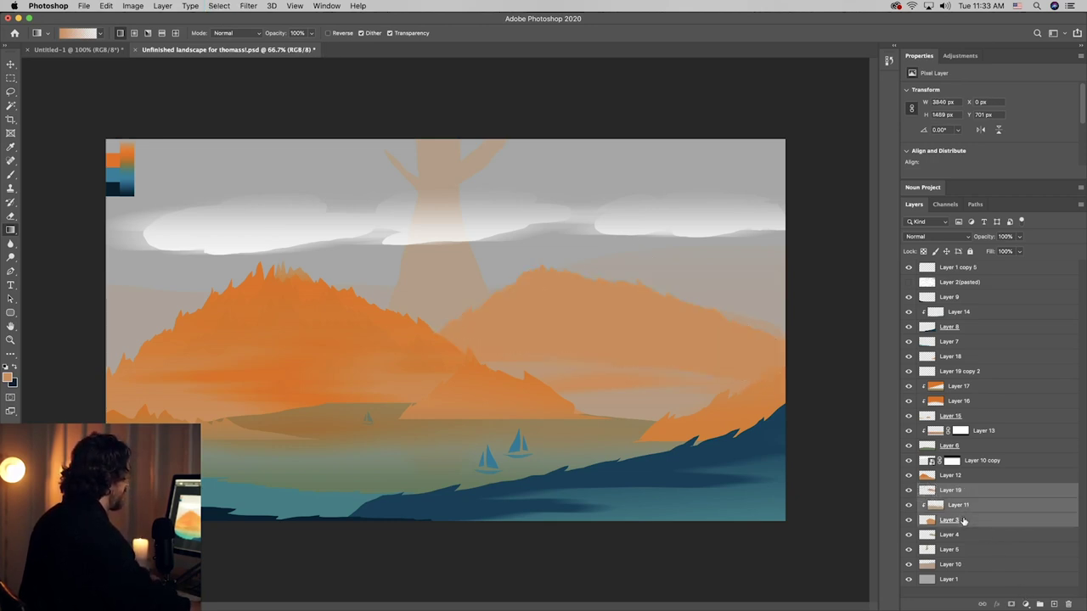
{"action": "right_click", "coordinate": [963, 520]}
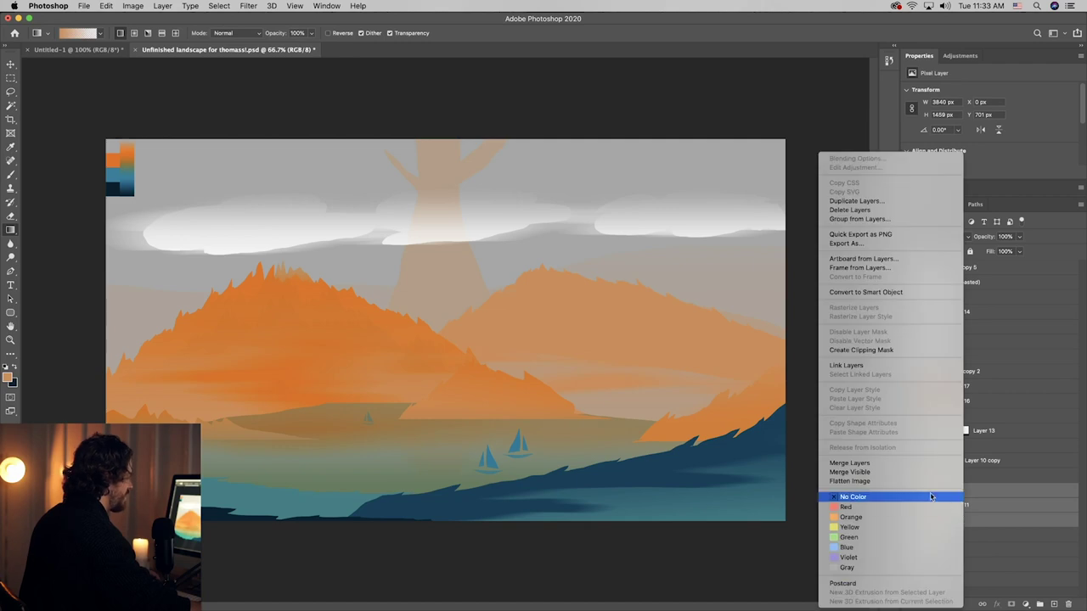
{"action": "left_click", "coordinate": [878, 466]}
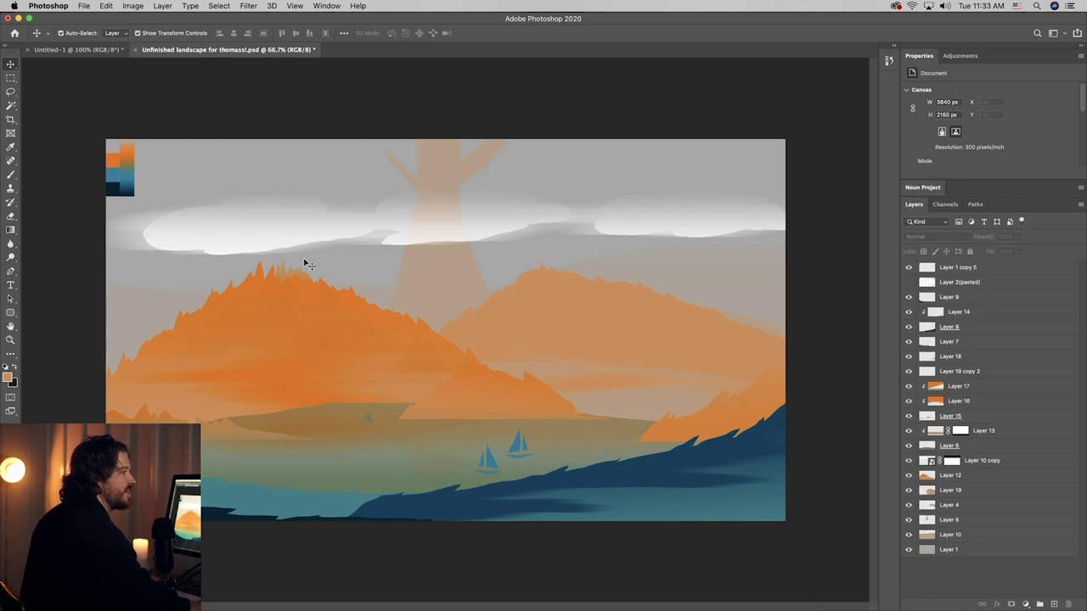
- Duplicate the cloud band below Layer 10 copy, place the copy across the hills' base, and enlarge it to about 4823 px wide
{"action": "left_click", "coordinate": [227, 227]}
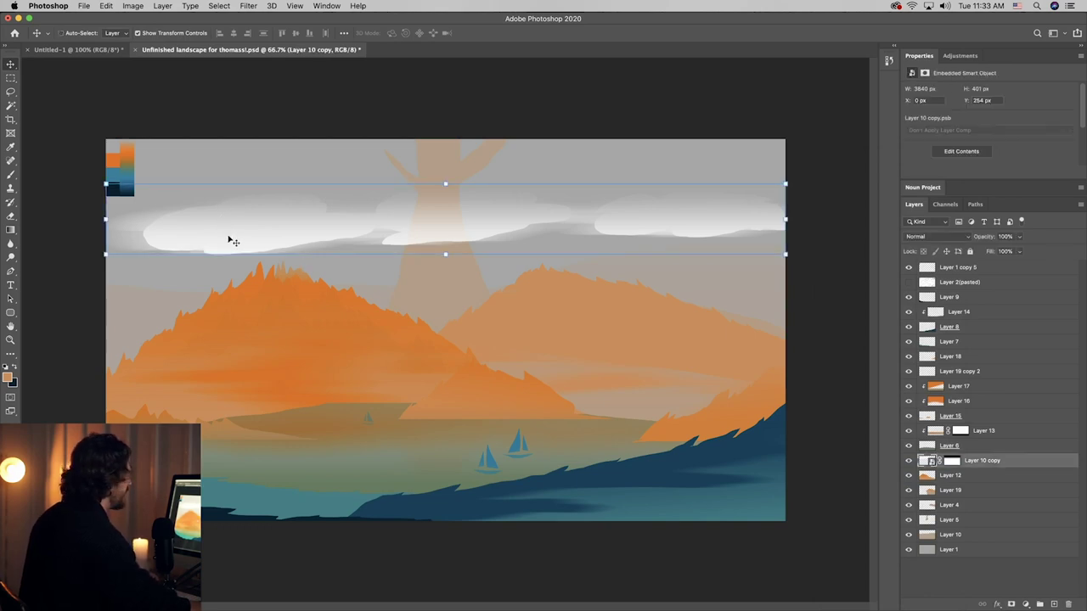
{"action": "left_click_drag", "start_coordinate": [705, 214], "coordinate": [718, 379]}
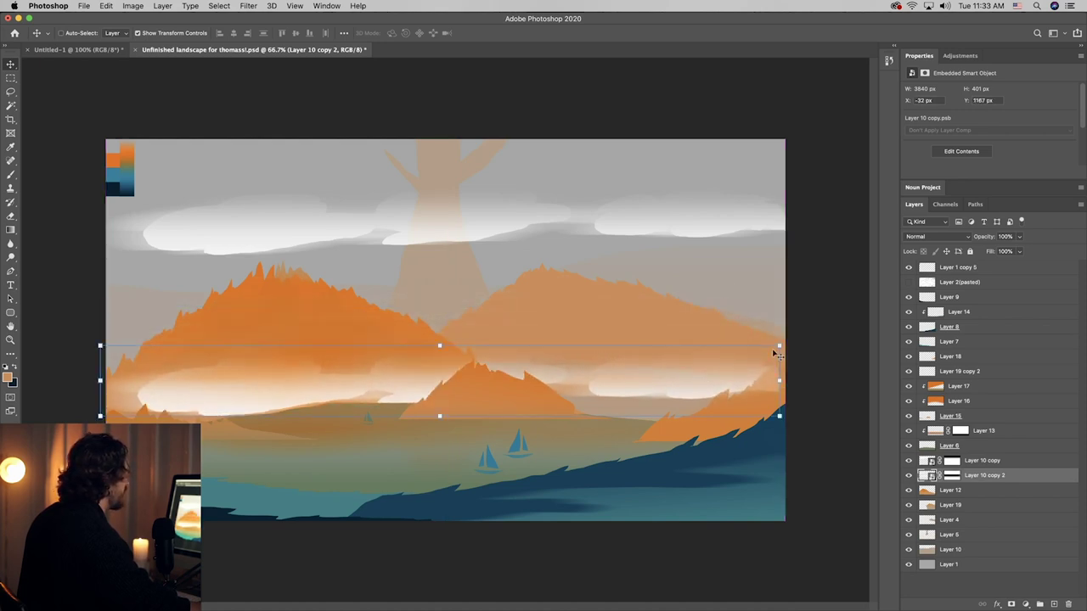
{"action": "left_click_drag", "start_coordinate": [778, 346], "coordinate": [949, 312]}
{"action": "key", "text": "Return"}
{"action": "left_click_drag", "start_coordinate": [692, 366], "coordinate": [493, 373]}
- Rotate the upper cloud band 180 degrees, and flip the lower cloud copy vertically while stretching it to about 740 px tall
{"action": "left_click", "coordinate": [748, 231], "text": "super"}
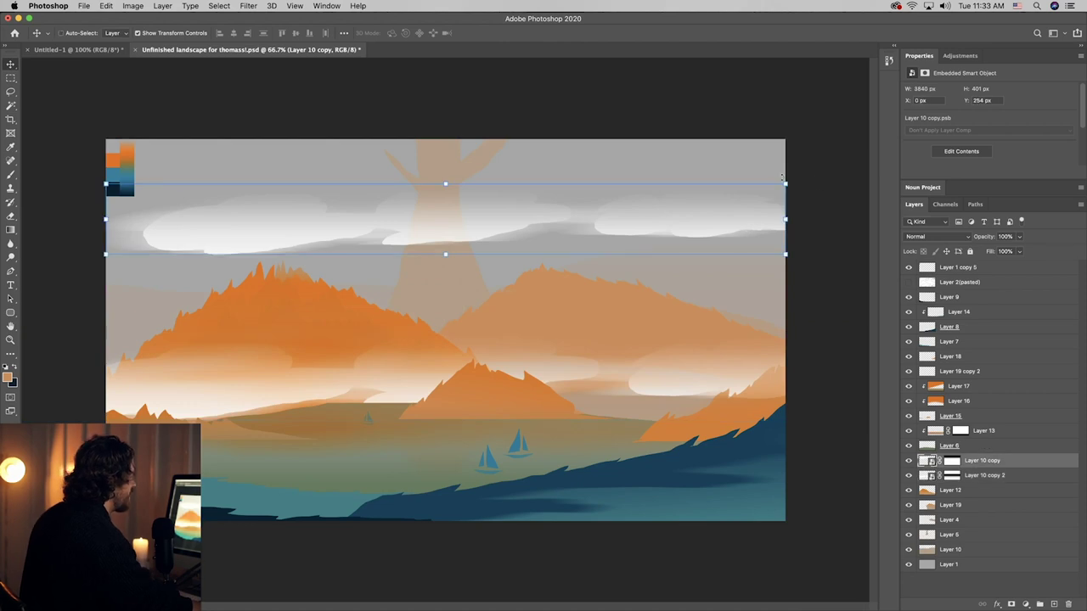
{"action": "left_click_drag", "start_coordinate": [790, 176], "coordinate": [213, 233]}
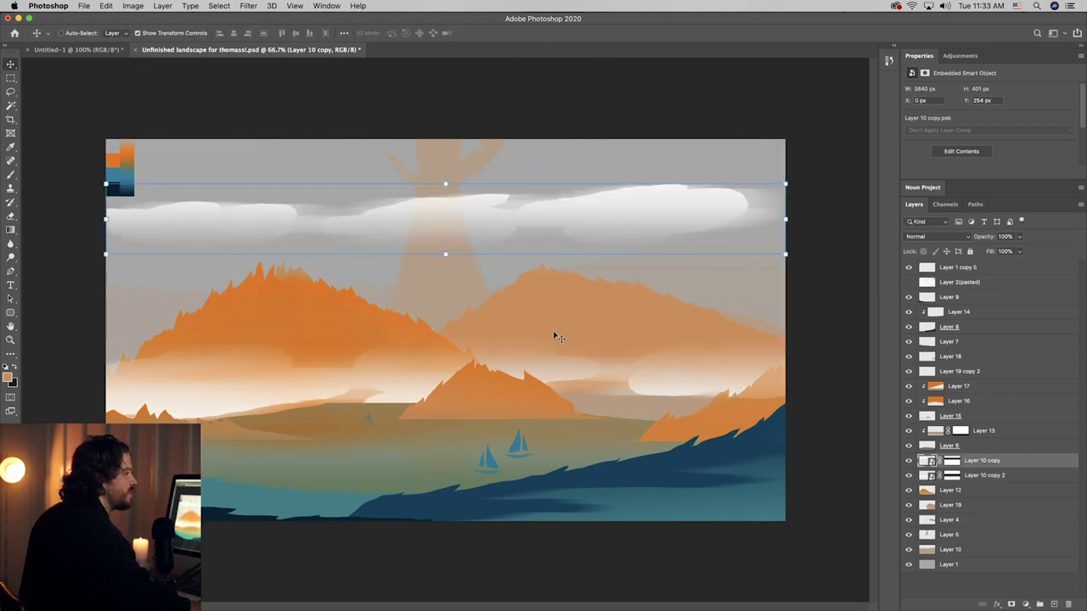
{"action": "left_click", "coordinate": [529, 381]}
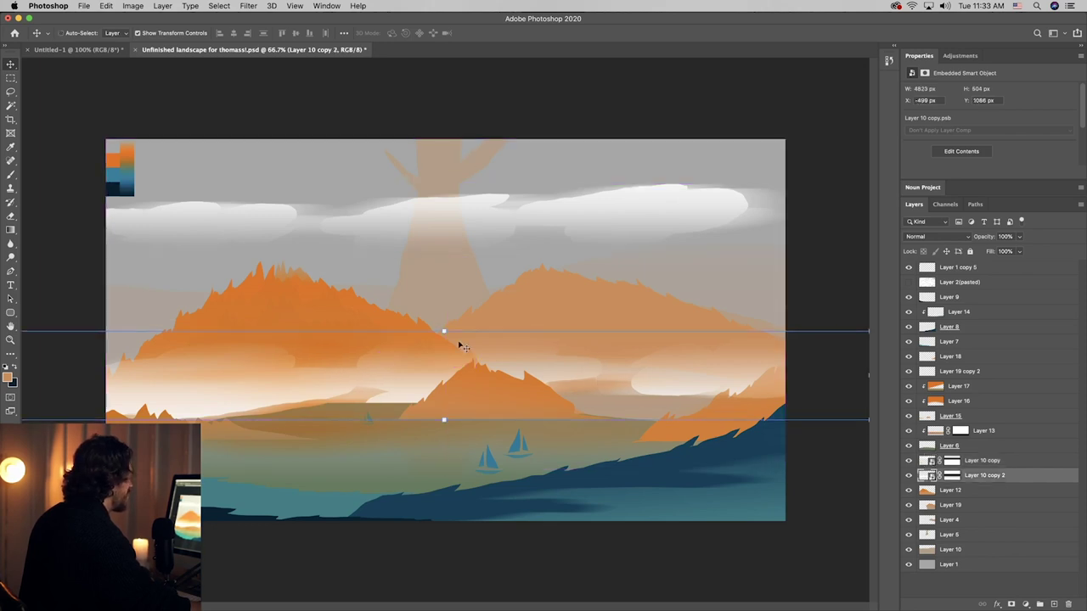
{"action": "left_click_drag", "start_coordinate": [443, 331], "coordinate": [429, 548]}
{"action": "left_click_drag", "start_coordinate": [512, 479], "coordinate": [512, 415]}
{"action": "key", "text": "Return"}
- Apply a Motion Blur at a 0° angle to the lower cloud copy, adjusting the blur distance
{"action": "left_click", "coordinate": [248, 6]}
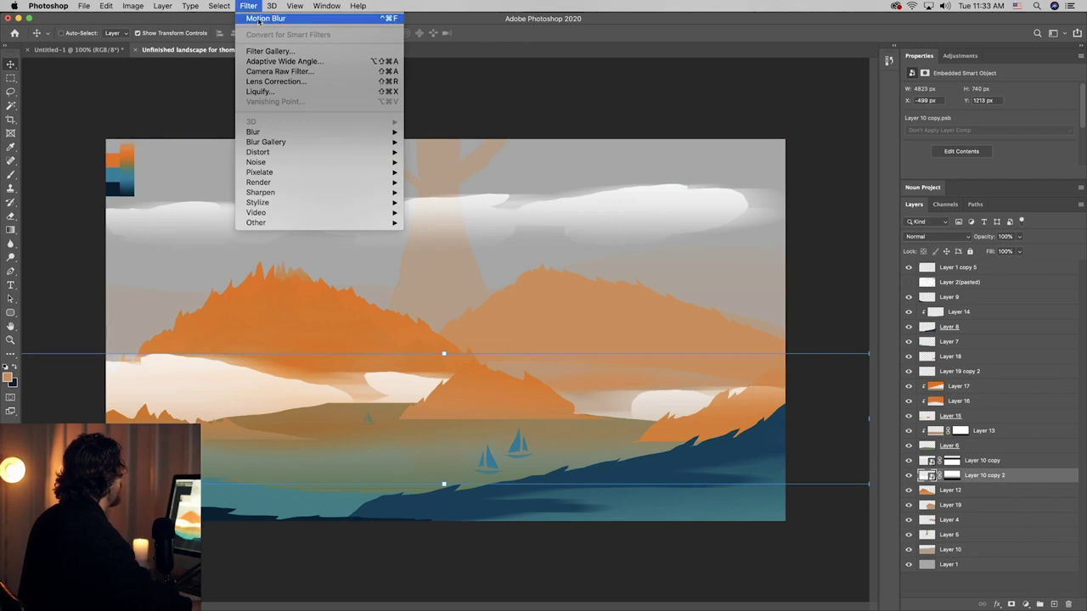
{"action": "mouse_move", "coordinate": [276, 133]}
{"action": "left_click", "coordinate": [422, 193]}
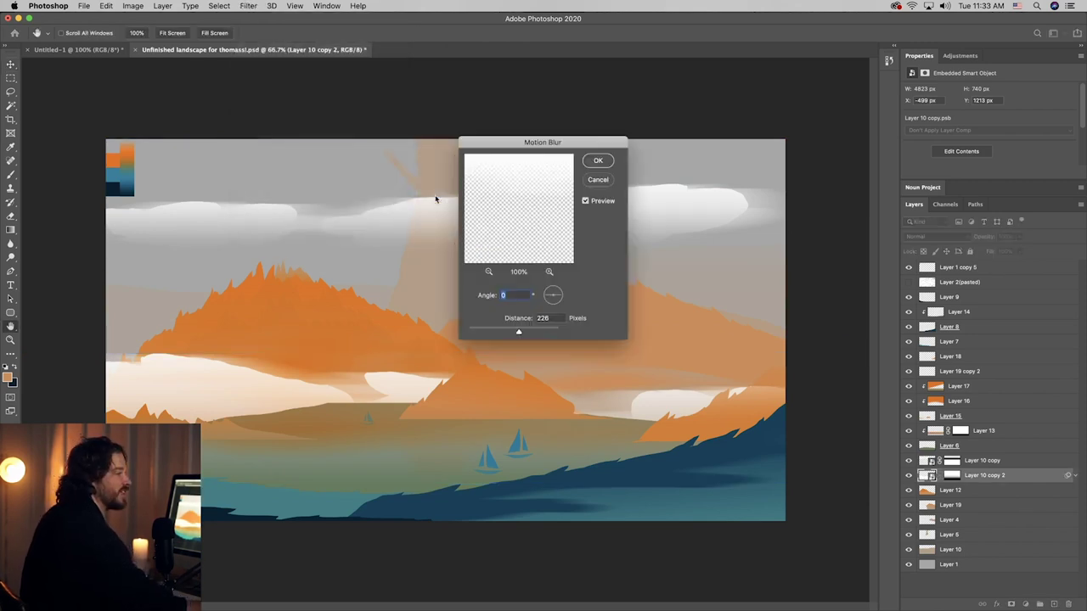
{"action": "left_click_drag", "start_coordinate": [551, 331], "coordinate": [536, 331]}
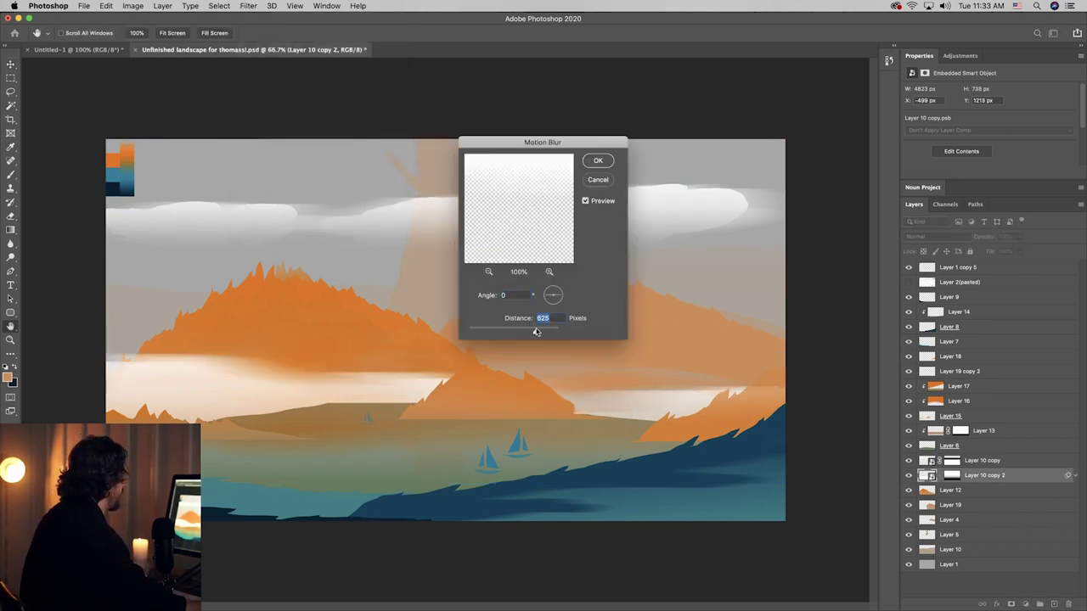
{"action": "left_click", "coordinate": [539, 331]}
{"action": "left_click", "coordinate": [523, 332]}
{"action": "left_click", "coordinate": [598, 161]}
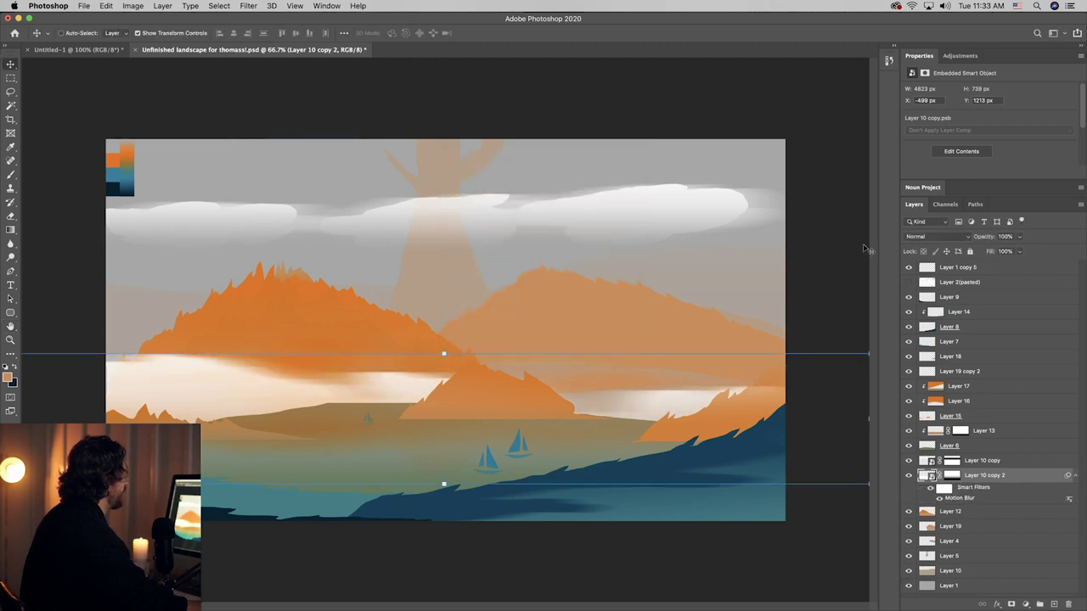
- Set the lower cloud copy's opacity to 36%, and place a raised duplicate behind Layer 12 so it crosses the hilltops
{"action": "left_click", "coordinate": [1019, 237]}
{"action": "left_click", "coordinate": [988, 250]}
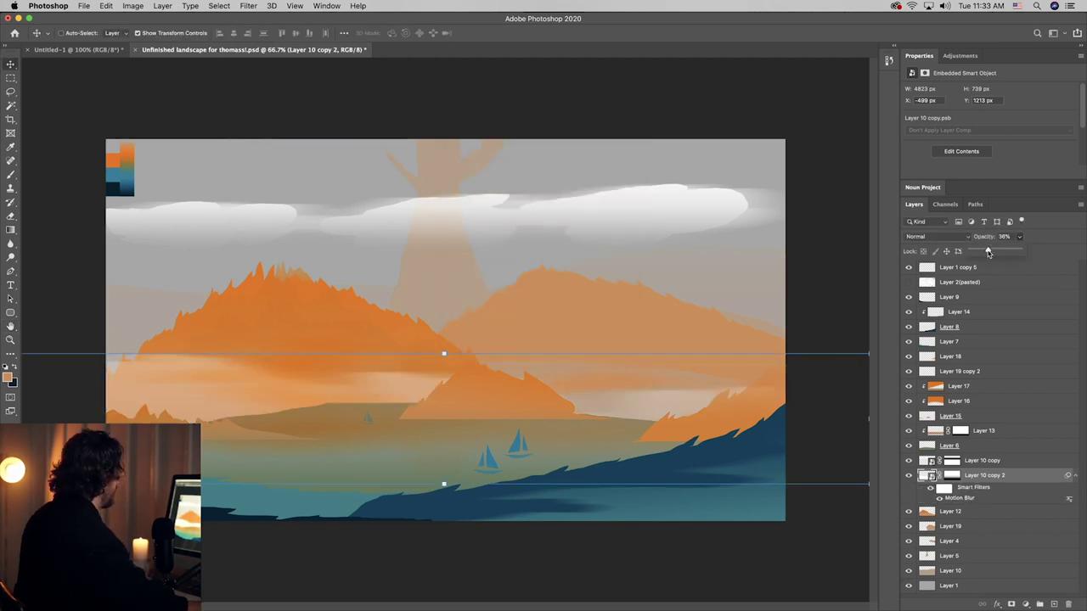
{"action": "left_click_drag", "start_coordinate": [593, 388], "coordinate": [645, 339]}
{"action": "left_click_drag", "start_coordinate": [985, 476], "coordinate": [998, 554]}
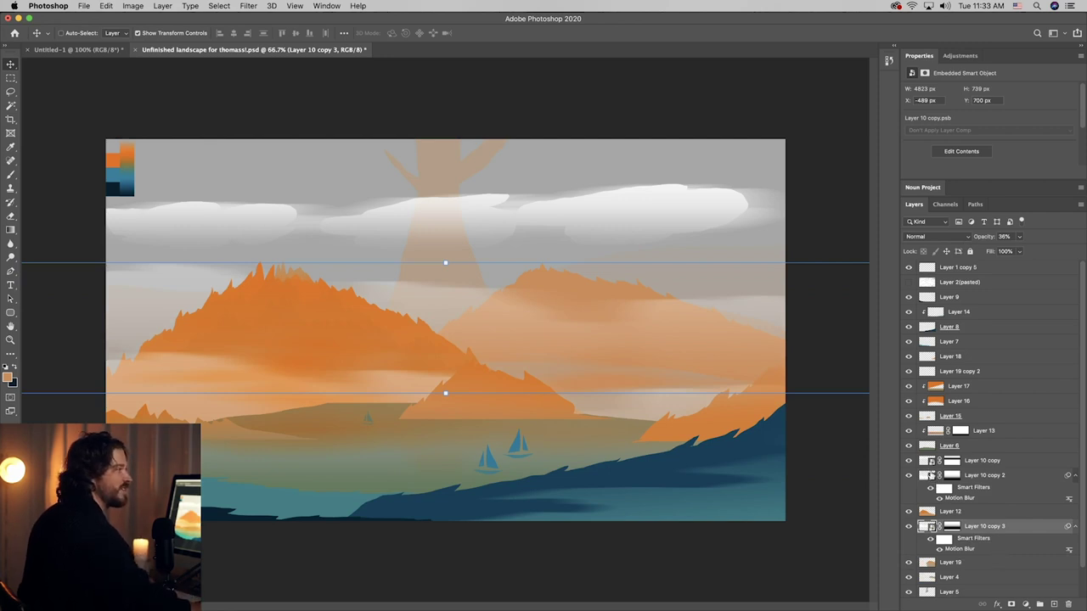
- Duplicate the upper cloud band along the canvas's upper edge, rotate the copy 180 degrees, and enlarge it to about 6191 px wide
{"action": "left_click", "coordinate": [705, 213], "text": "super"}
{"action": "left_click_drag", "start_coordinate": [705, 214], "coordinate": [17, 166]}
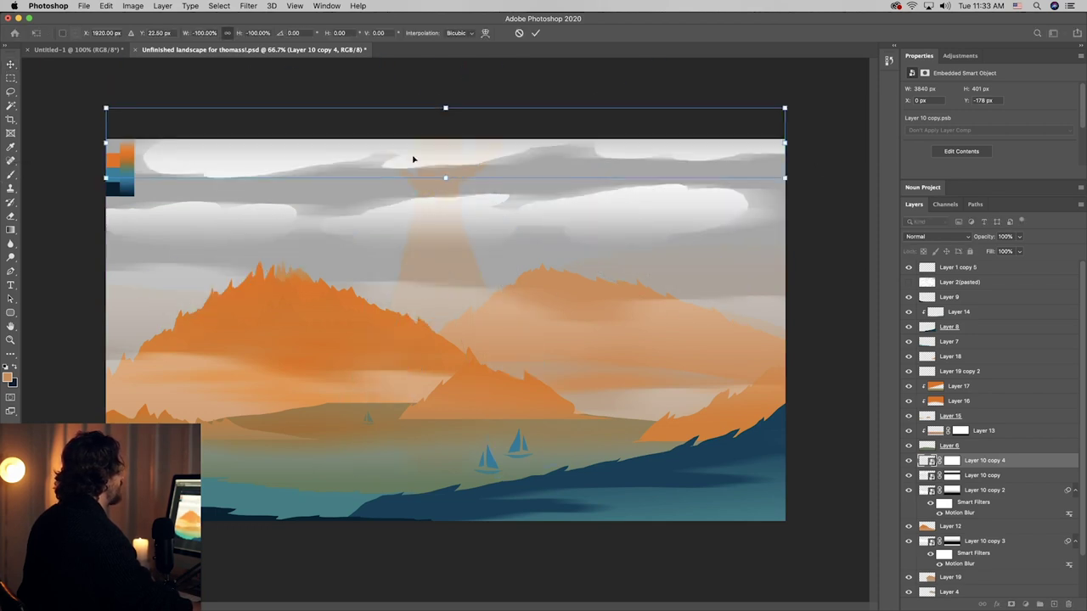
{"action": "left_click_drag", "start_coordinate": [105, 143], "coordinate": [1, 142]}
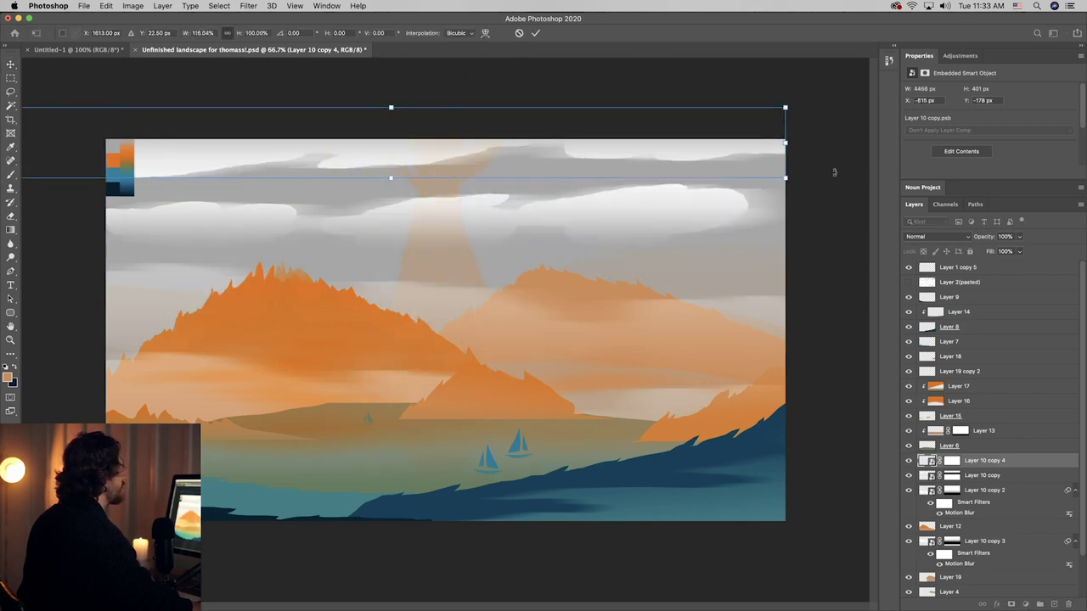
{"action": "left_click_drag", "start_coordinate": [785, 177], "coordinate": [880, 245]}
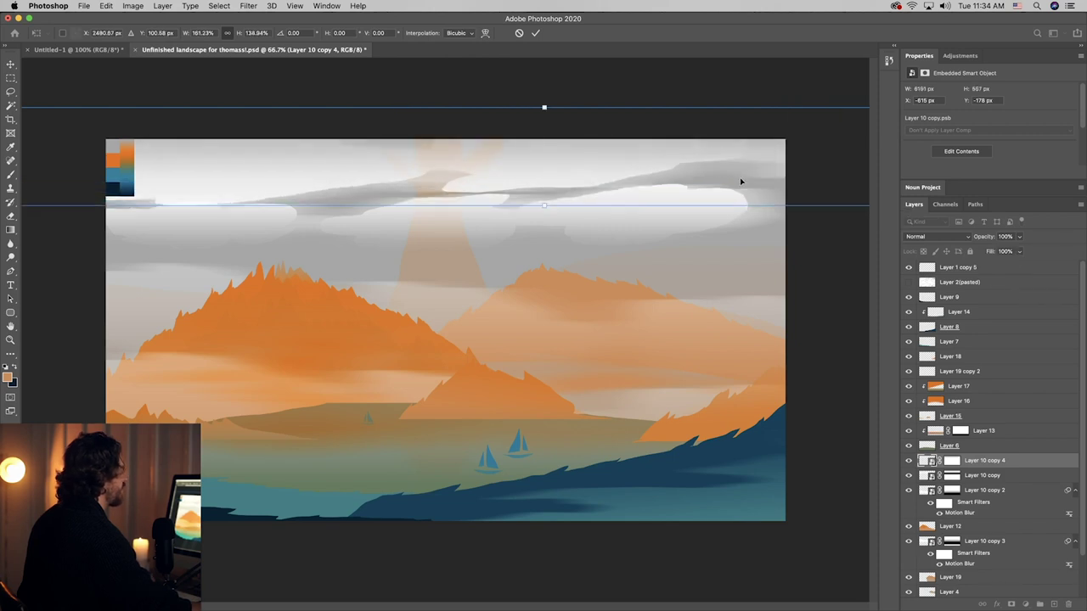
{"action": "key", "text": "Return"}
{"action": "left_click_drag", "start_coordinate": [740, 182], "coordinate": [715, 140]}
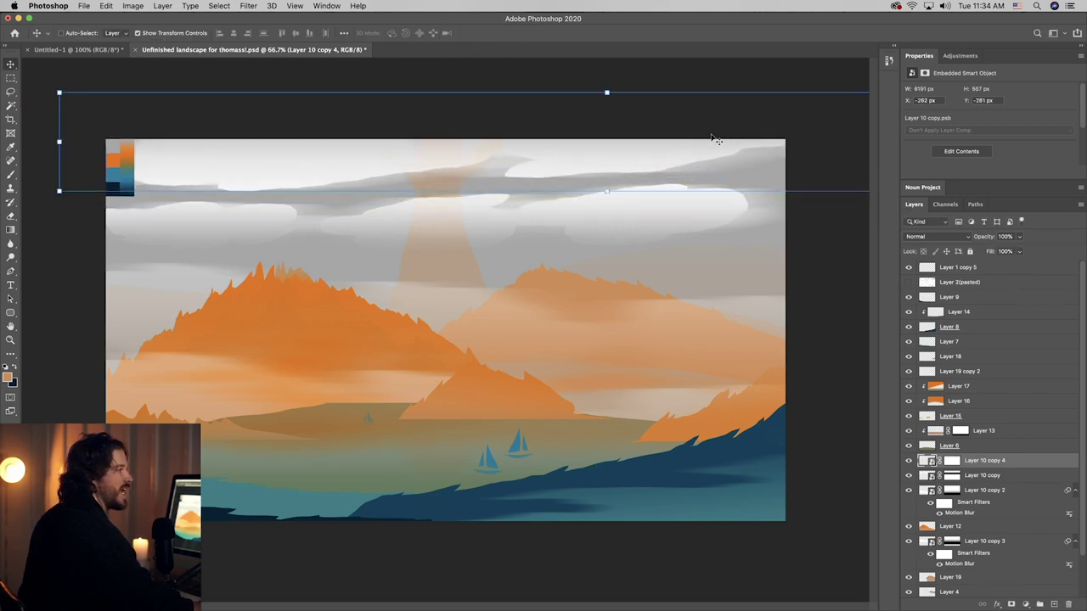
- Darken the new uppermost cloud band with a Hue/Saturation adjustment at Lightness -65
{"action": "left_click", "coordinate": [133, 6]}
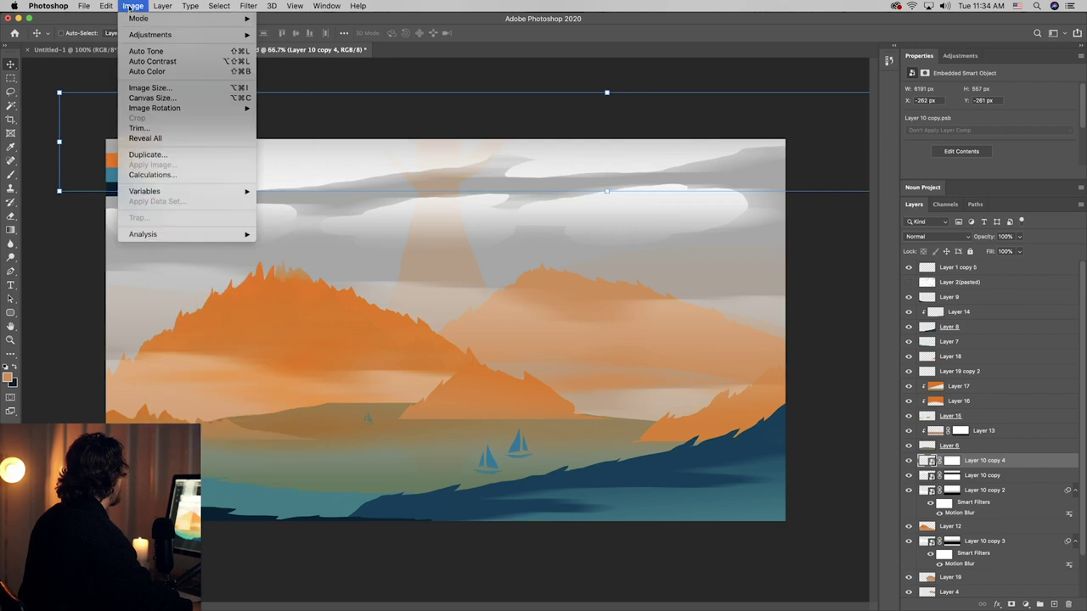
{"action": "mouse_move", "coordinate": [149, 34]}
{"action": "left_click", "coordinate": [293, 91]}
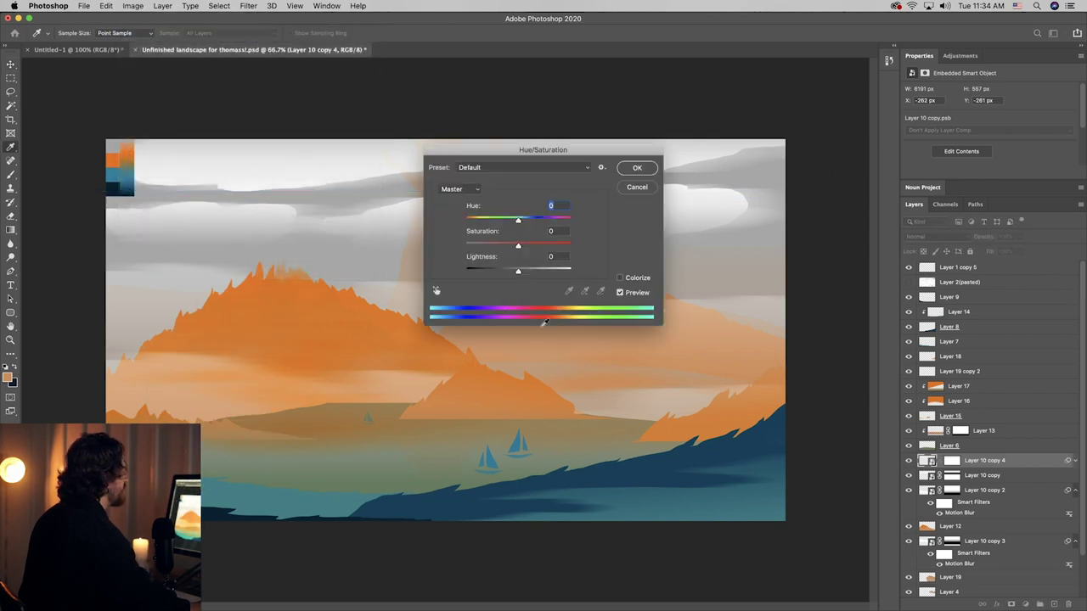
{"action": "left_click_drag", "start_coordinate": [495, 272], "coordinate": [483, 273]}
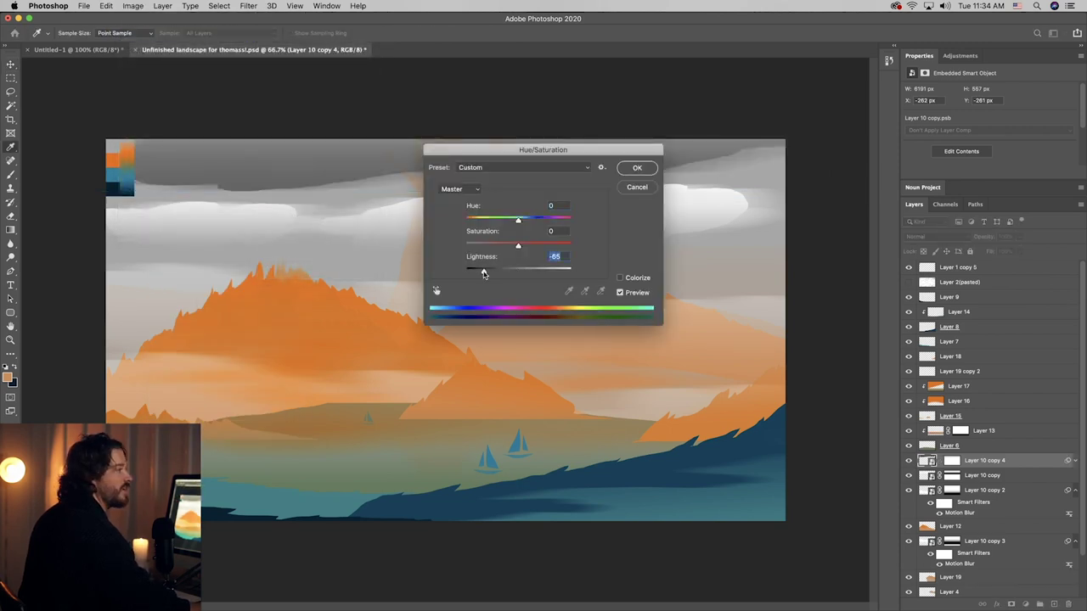
{"action": "left_click", "coordinate": [637, 168]}
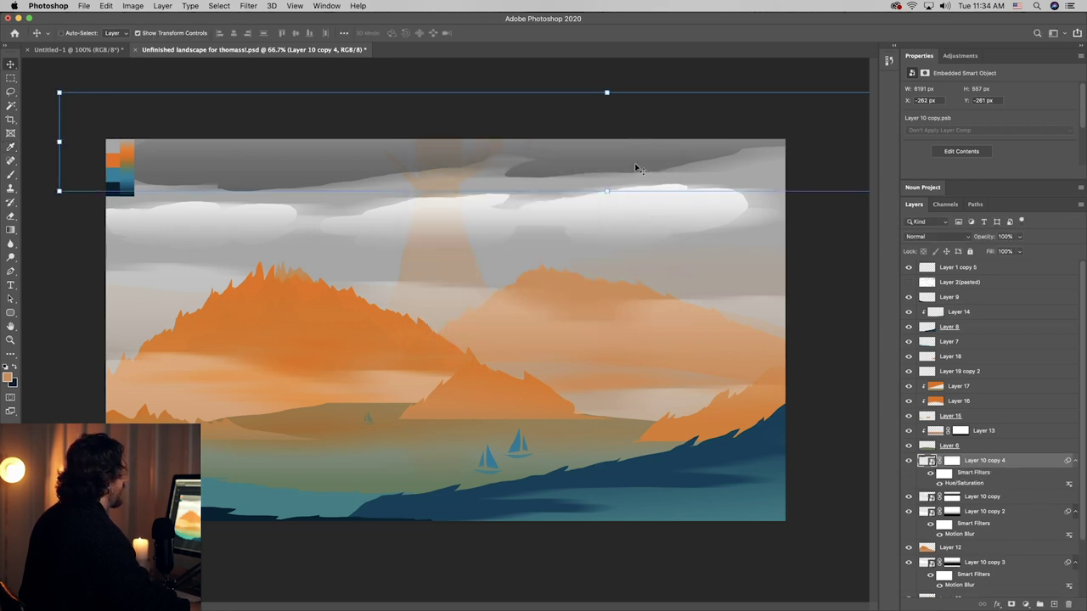
- Apply a 244-pixel Motion Blur at a 0° angle to the dark cloud band and shift it slightly upward
{"action": "left_click", "coordinate": [248, 6]}
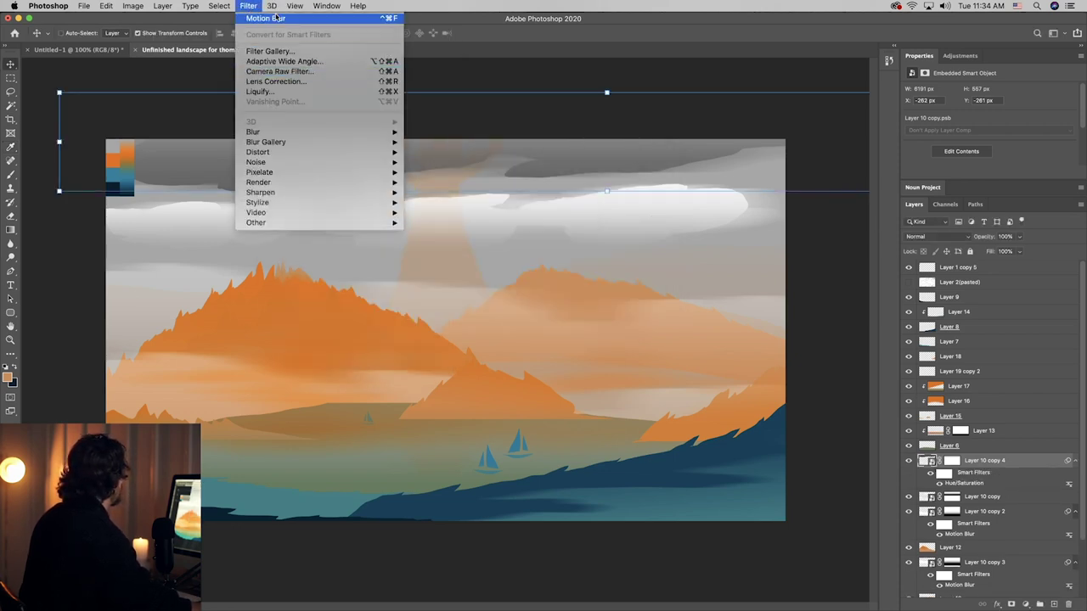
{"action": "left_click", "coordinate": [276, 19]}
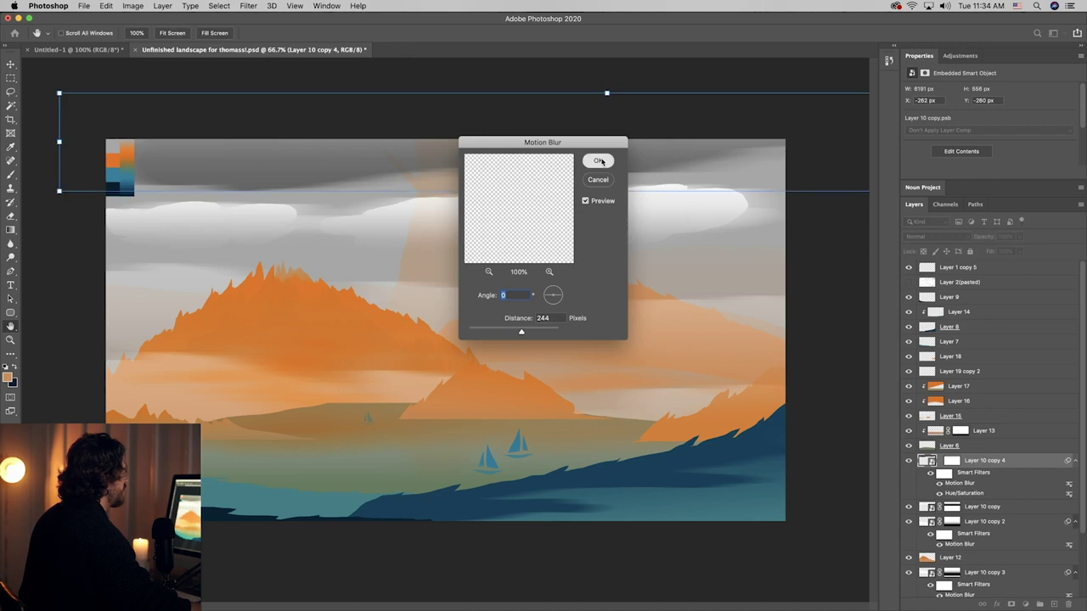
{"action": "left_click", "coordinate": [597, 163]}
{"action": "left_click_drag", "start_coordinate": [627, 161], "coordinate": [627, 144]}
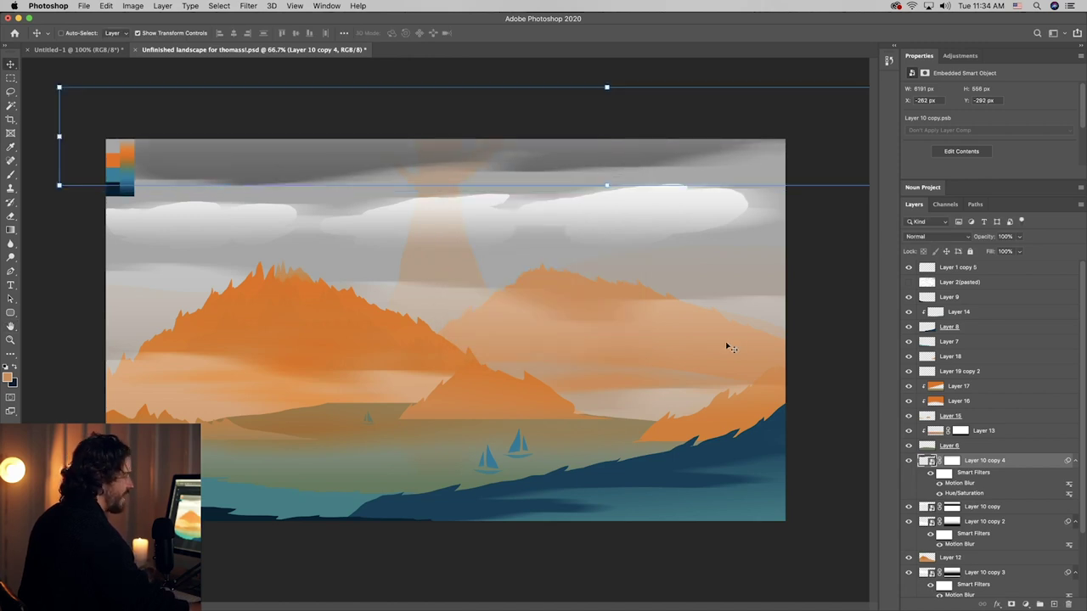
- Move the tree trunk layer to just below Layer 18 and fade out its base with a gradient layer mask
{"action": "left_click", "coordinate": [453, 263], "text": "super"}
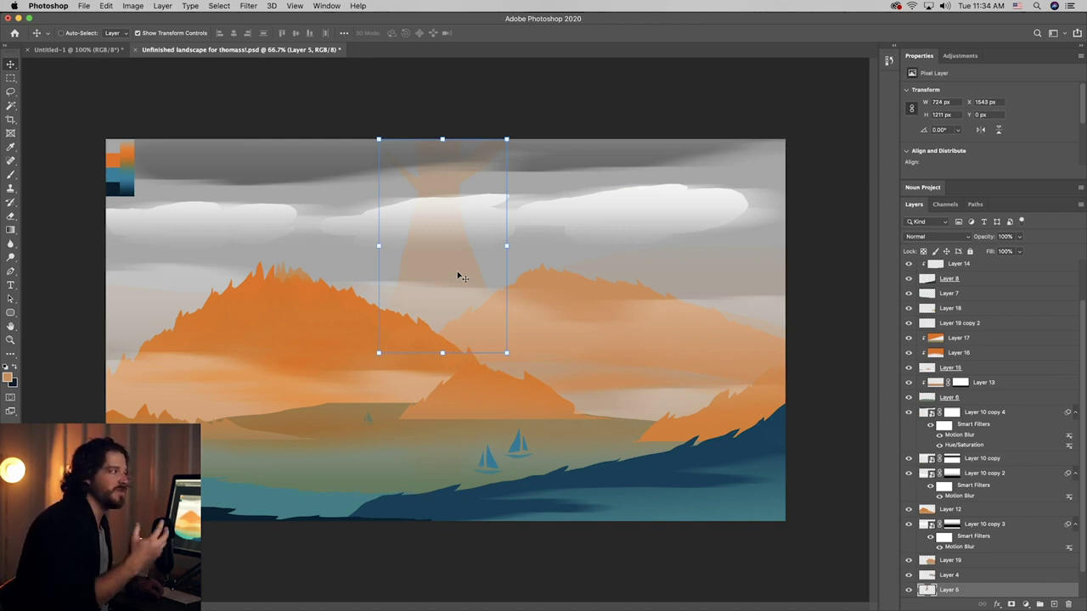
{"action": "left_click_drag", "start_coordinate": [948, 590], "coordinate": [957, 314]}
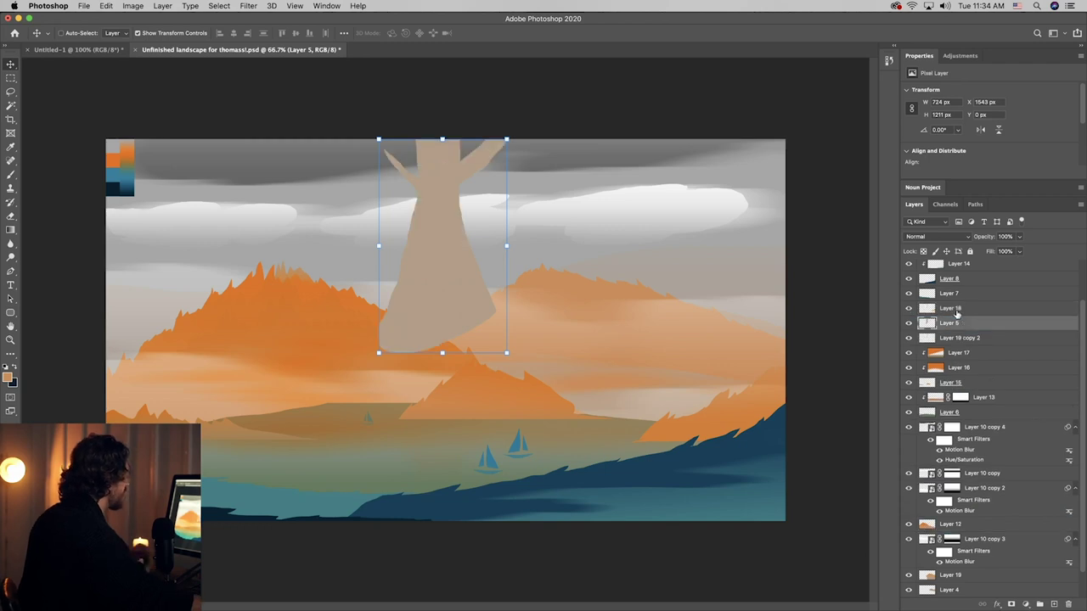
{"action": "left_click", "coordinate": [1011, 604]}
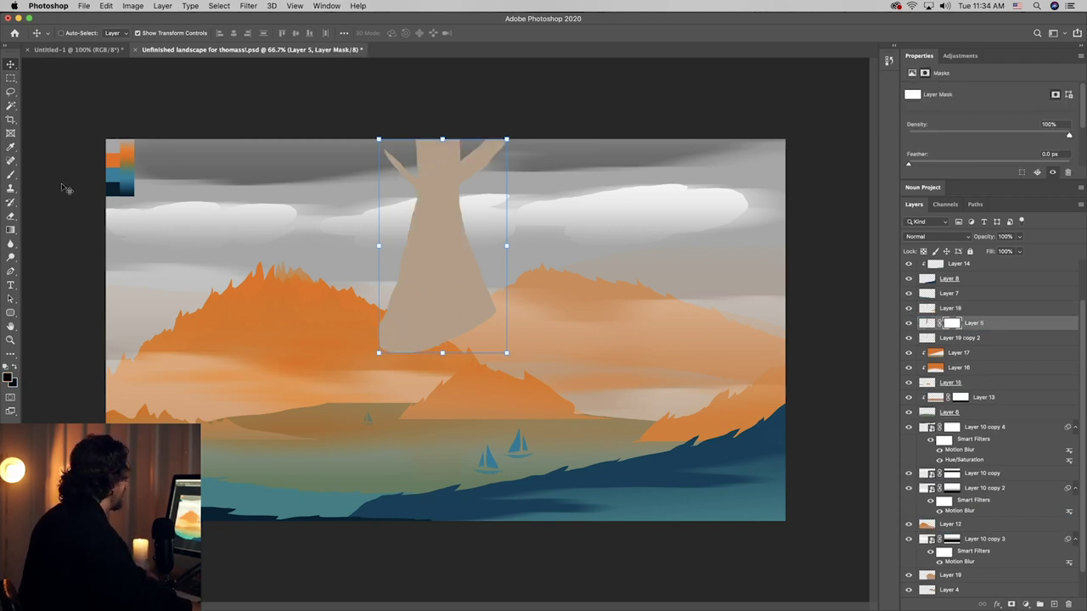
{"action": "left_click", "coordinate": [10, 230]}
{"action": "left_click_drag", "start_coordinate": [463, 250], "coordinate": [473, 277]}
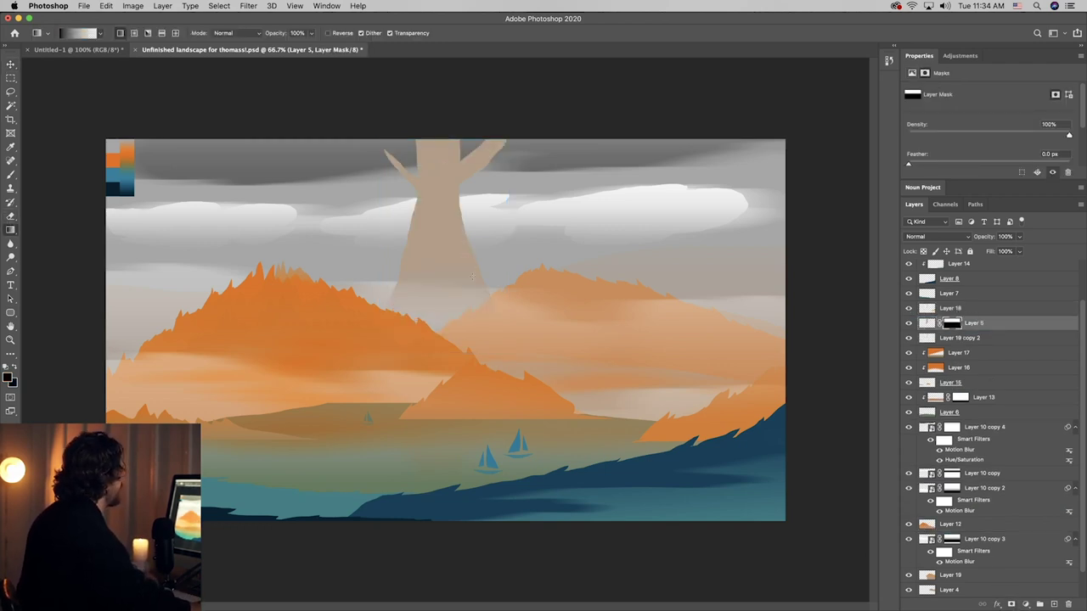
{"action": "key", "text": "v"}
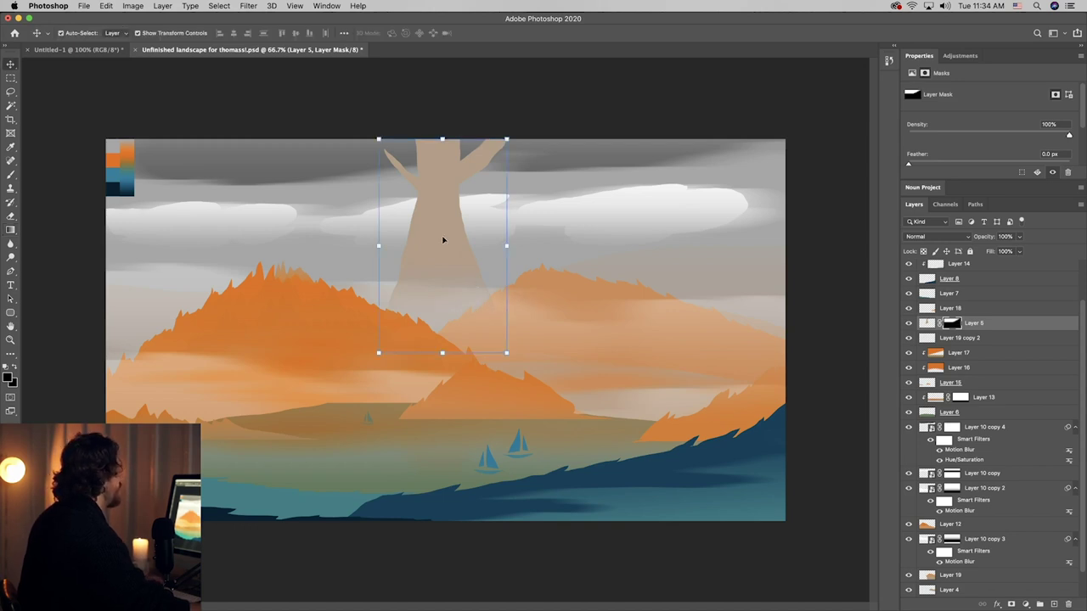
- Add a new layer clipped to the tree trunk and shade its upper part with a grey gradient sampled from the sky
{"action": "left_click", "coordinate": [1053, 604]}
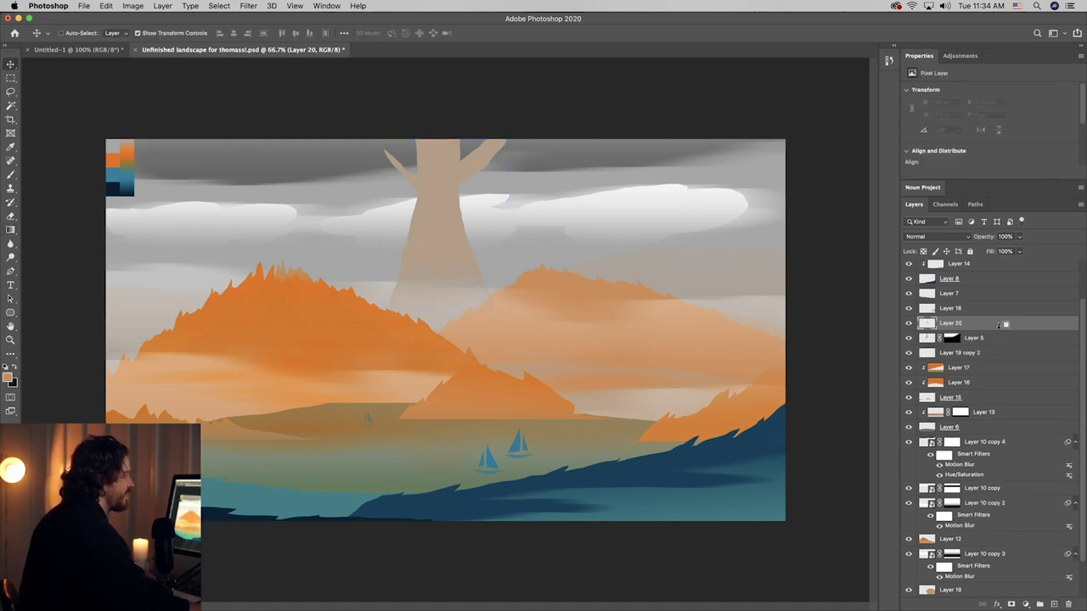
{"action": "left_click", "coordinate": [1002, 323], "text": "alt"}
{"action": "key", "text": "i"}
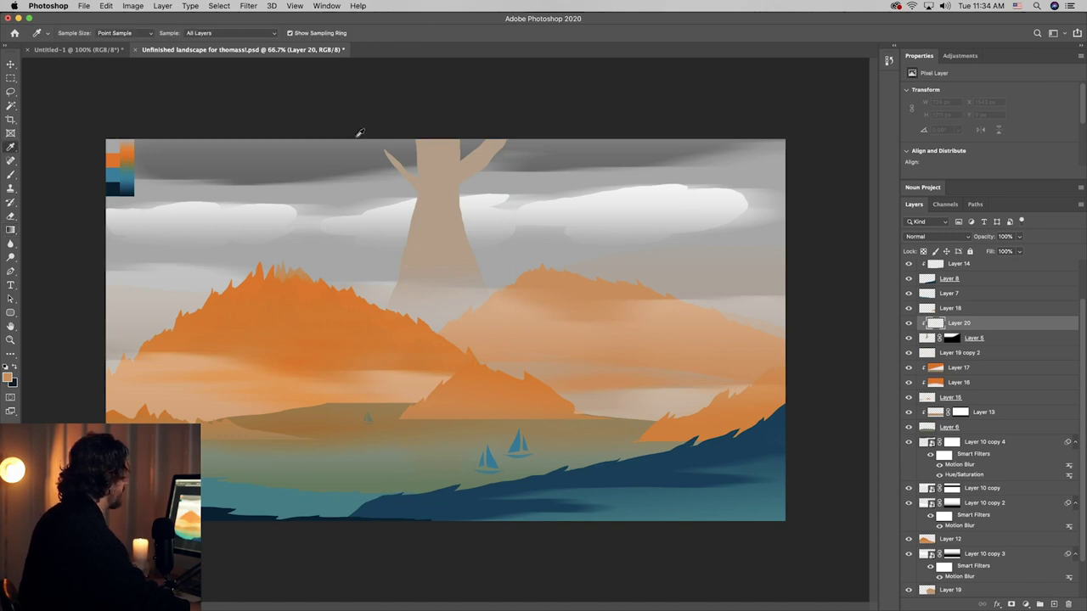
{"action": "left_click_drag", "start_coordinate": [358, 135], "coordinate": [473, 124]}
{"action": "key", "text": "g"}
{"action": "left_click_drag", "start_coordinate": [492, 214], "coordinate": [494, 226]}
{"action": "left_click_drag", "start_coordinate": [449, 104], "coordinate": [474, 245]}
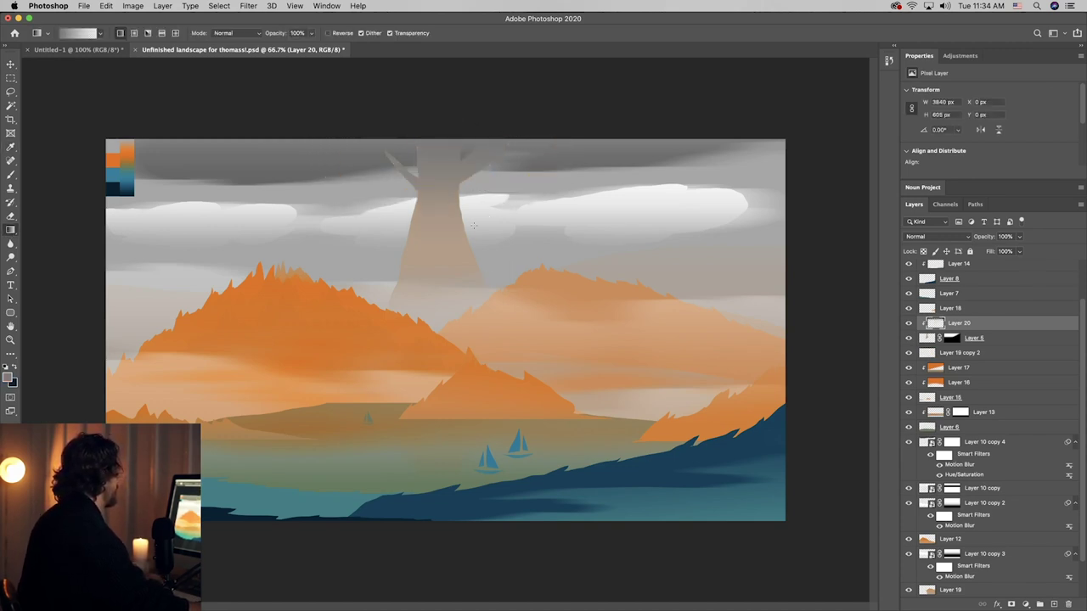
- Try a near-black gradient on the trunk's upper part, then extend a softer blue-grey gradient down toward its base
{"action": "left_click", "coordinate": [12, 369]}
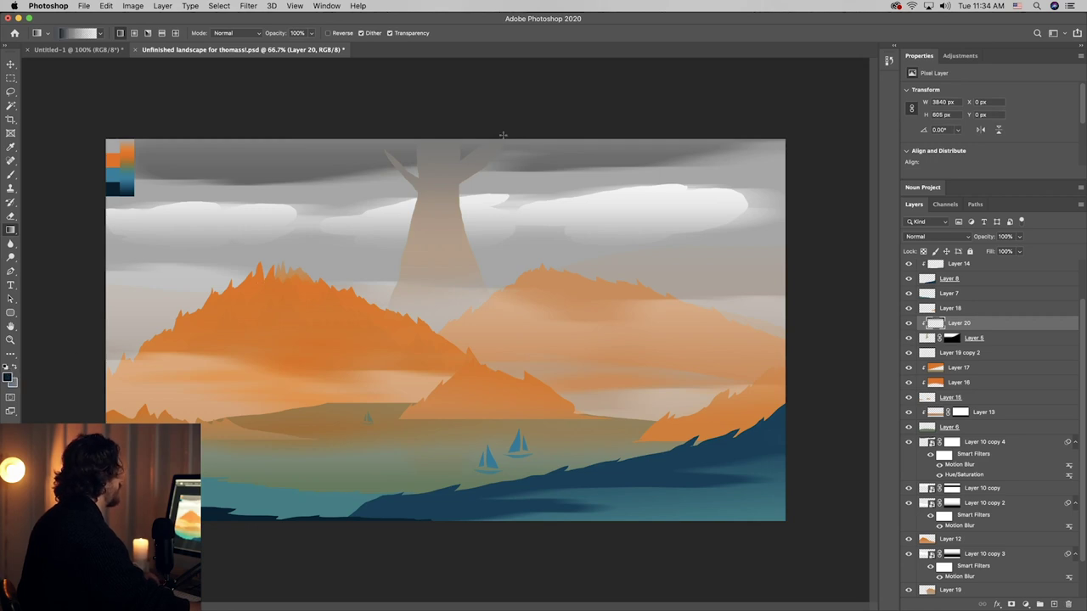
{"action": "left_click_drag", "start_coordinate": [503, 135], "coordinate": [514, 213]}
{"action": "key", "text": "super+z"}
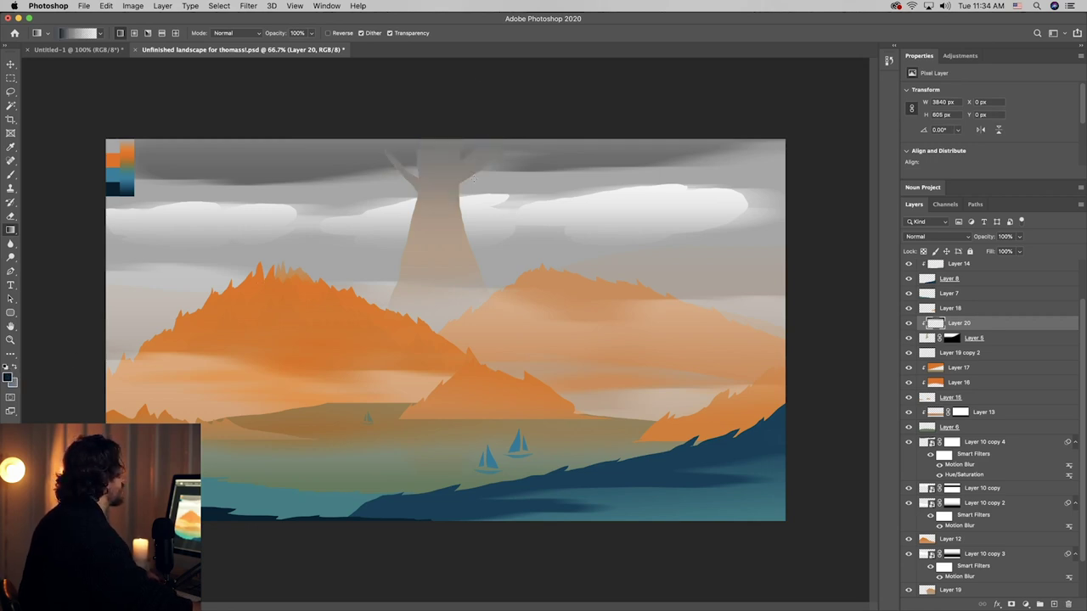
{"action": "left_click_drag", "start_coordinate": [457, 151], "coordinate": [457, 206]}
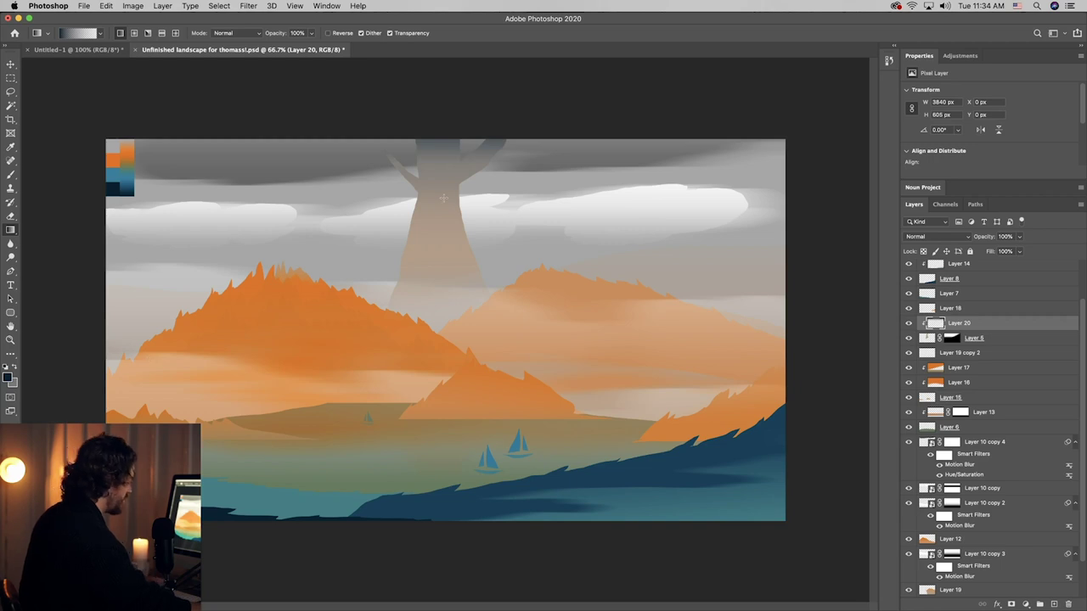
{"action": "left_click_drag", "start_coordinate": [452, 150], "coordinate": [465, 321]}
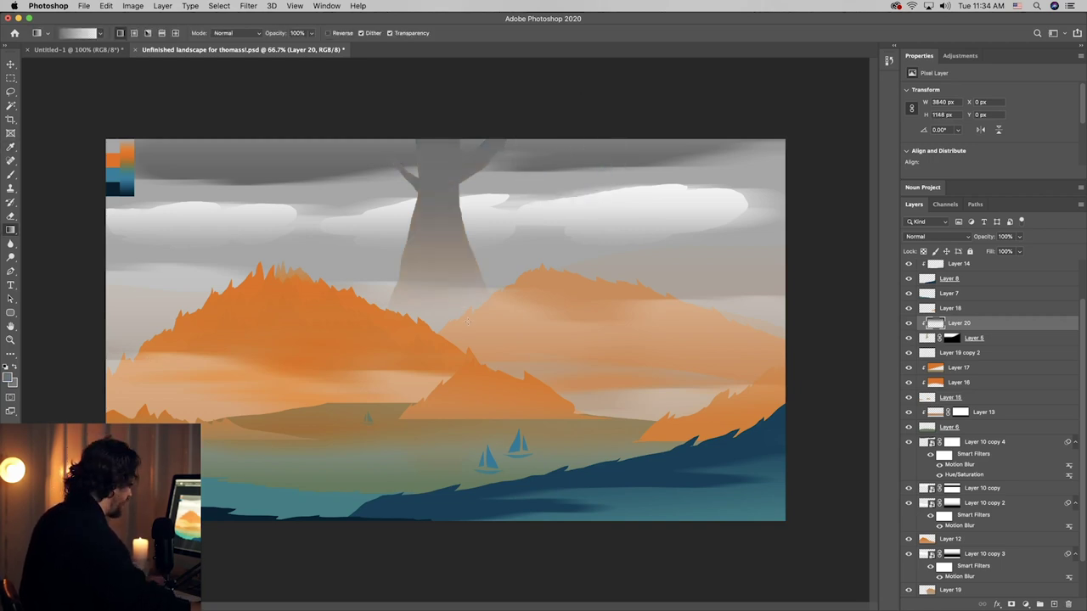
- Tint the trunk's upper end with the foreground hill's dark blue, using a gradient on a second clipped layer at 52% opacity
{"action": "left_click", "coordinate": [685, 444], "text": "alt"}
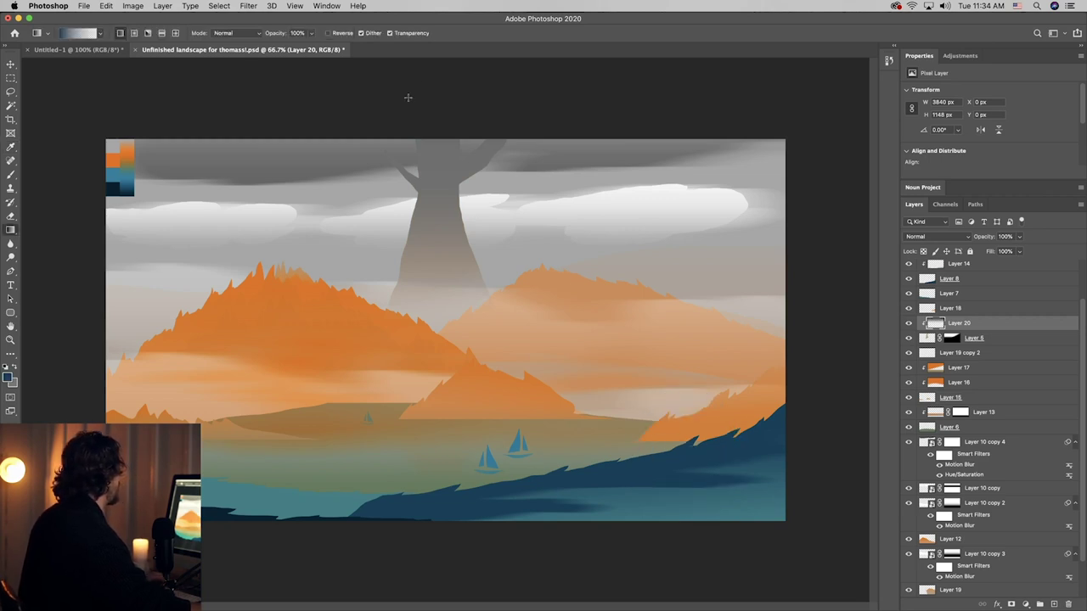
{"action": "left_click_drag", "start_coordinate": [480, 87], "coordinate": [483, 233]}
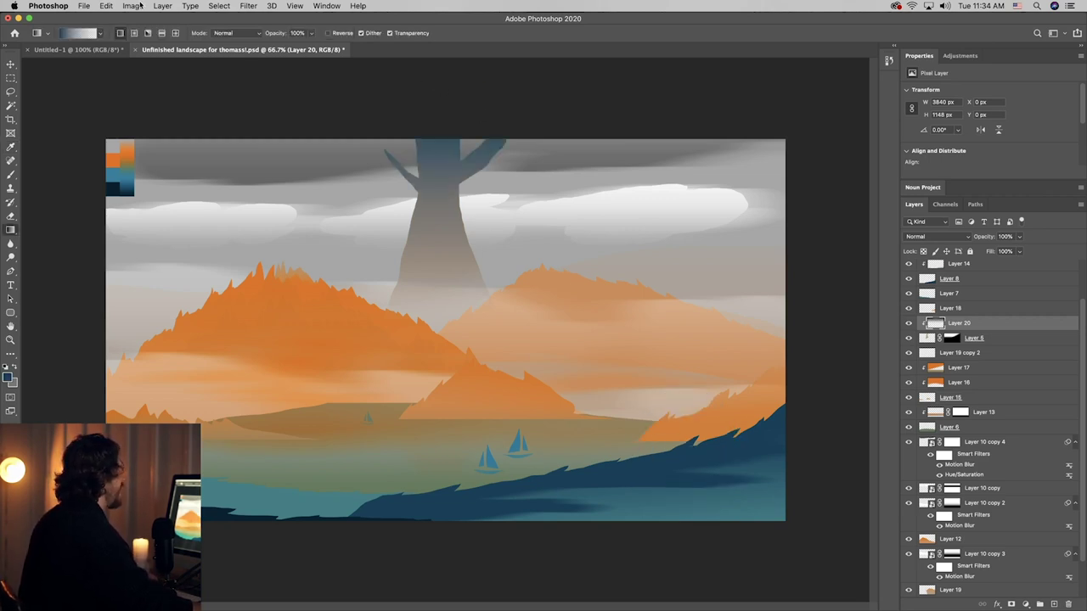
{"action": "key", "text": "v"}
{"action": "key", "text": "super+z"}
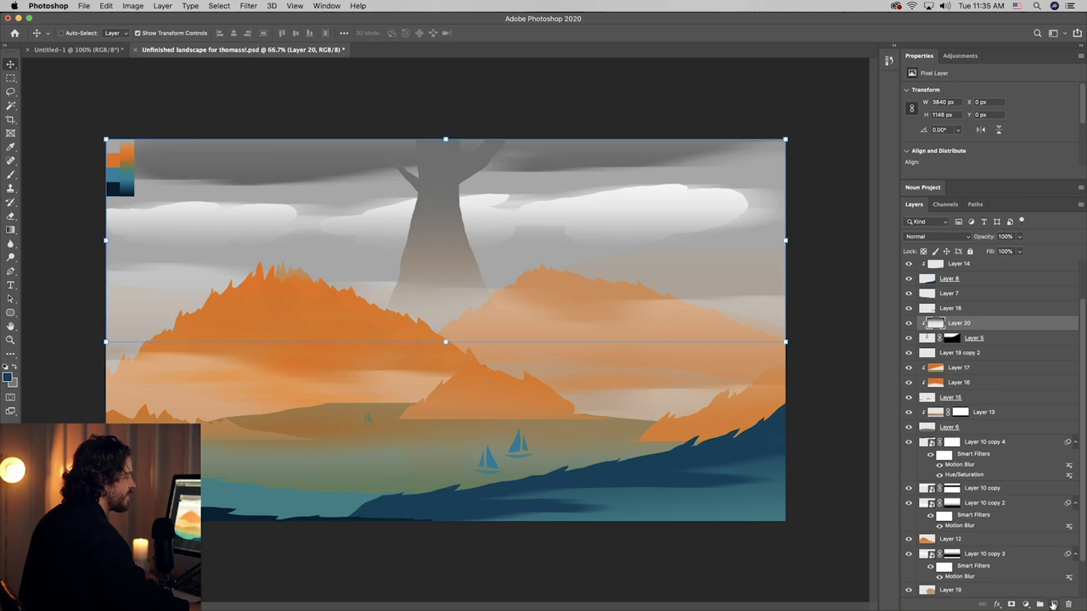
{"action": "left_click", "coordinate": [1054, 604]}
{"action": "left_click", "coordinate": [983, 330], "text": "alt"}
{"action": "key", "text": "g"}
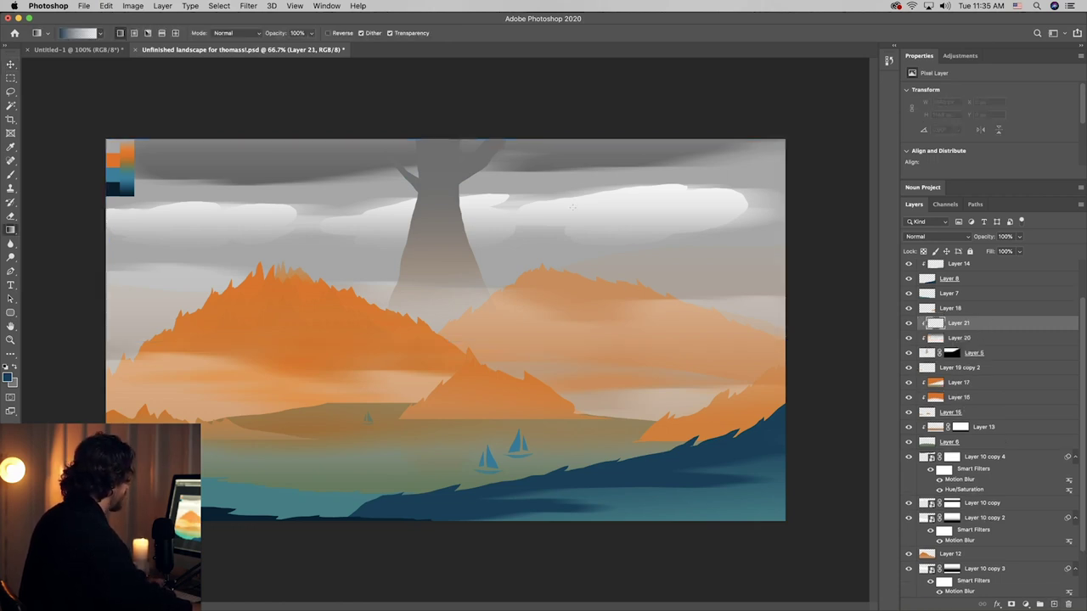
{"action": "left_click_drag", "start_coordinate": [510, 101], "coordinate": [513, 173]}
{"action": "left_click_drag", "start_coordinate": [1019, 237], "coordinate": [997, 253]}
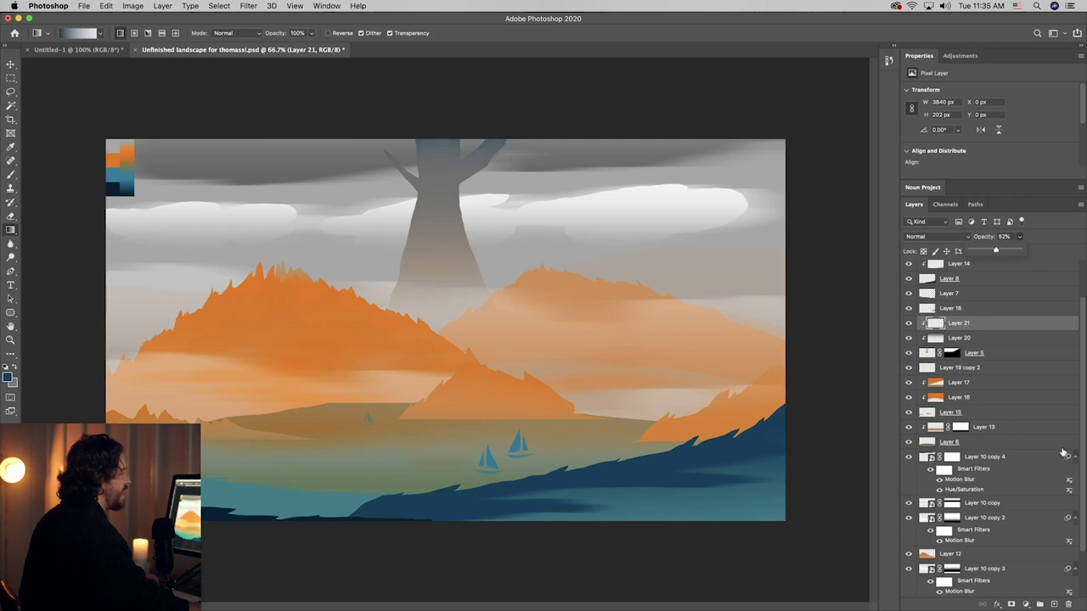
- Add a new layer with a dark blue gradient fading down over the sky to the hilltops, and reduce its opacity
{"action": "left_click", "coordinate": [1053, 604]}
{"action": "left_click_drag", "start_coordinate": [624, 78], "coordinate": [625, 282]}
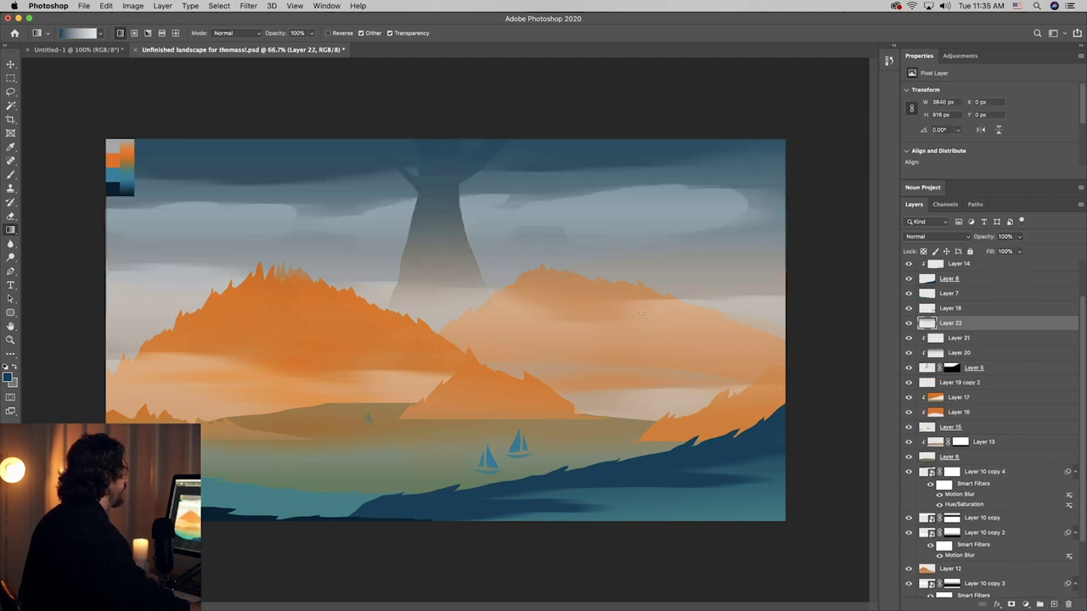
{"action": "key", "text": "super+z"}
{"action": "left_click_drag", "start_coordinate": [637, 96], "coordinate": [639, 204]}
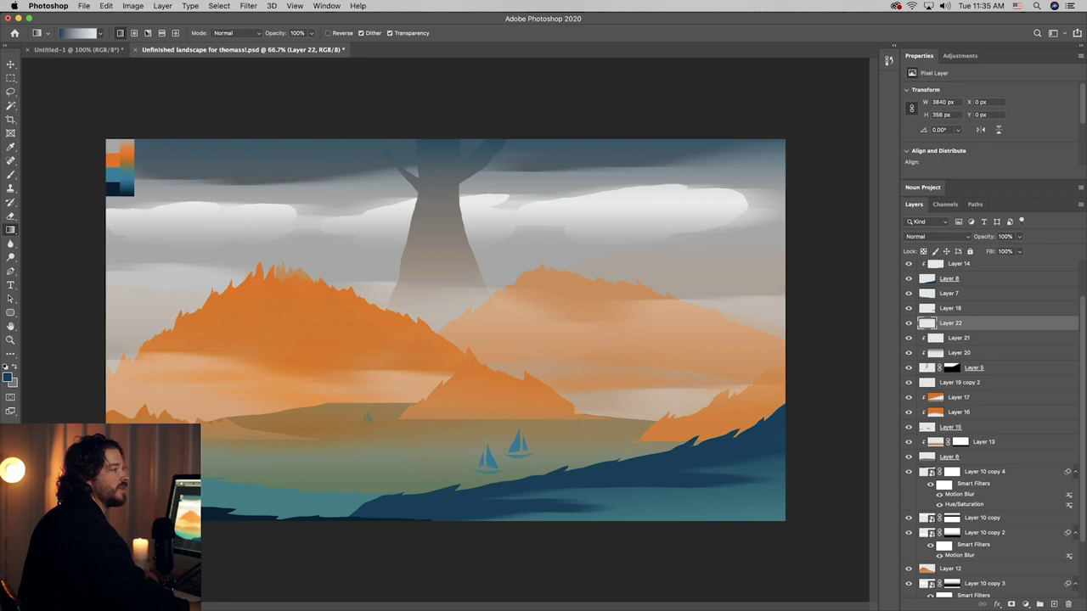
{"action": "key", "text": "ctrl+z"}
{"action": "left_click_drag", "start_coordinate": [665, 95], "coordinate": [669, 274]}
{"action": "key", "text": "v"}
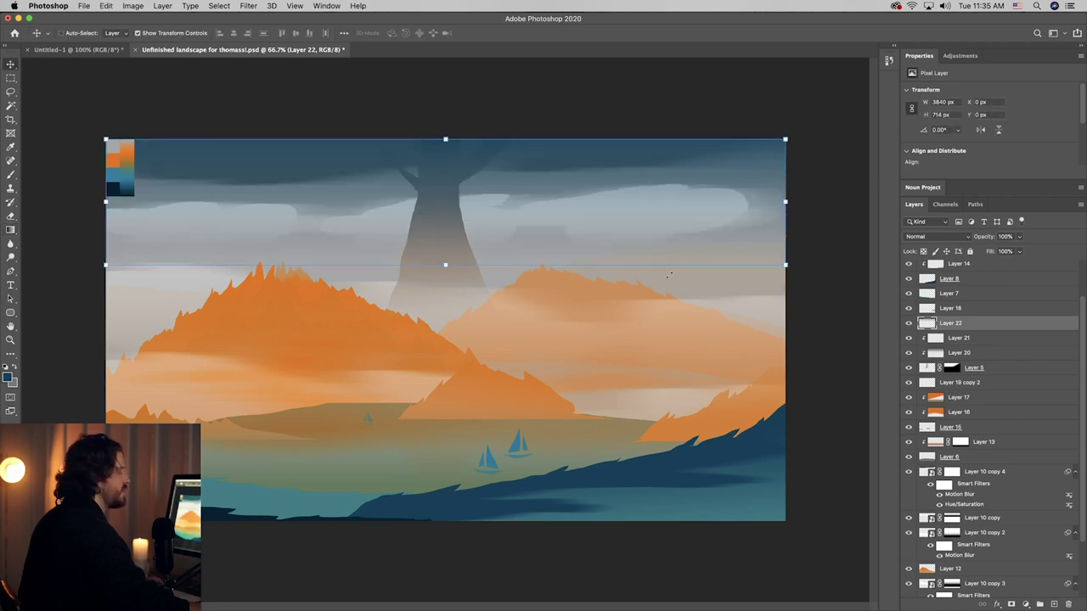
{"action": "left_click_drag", "start_coordinate": [1019, 236], "coordinate": [798, 310]}
{"action": "left_click", "coordinate": [836, 325]}
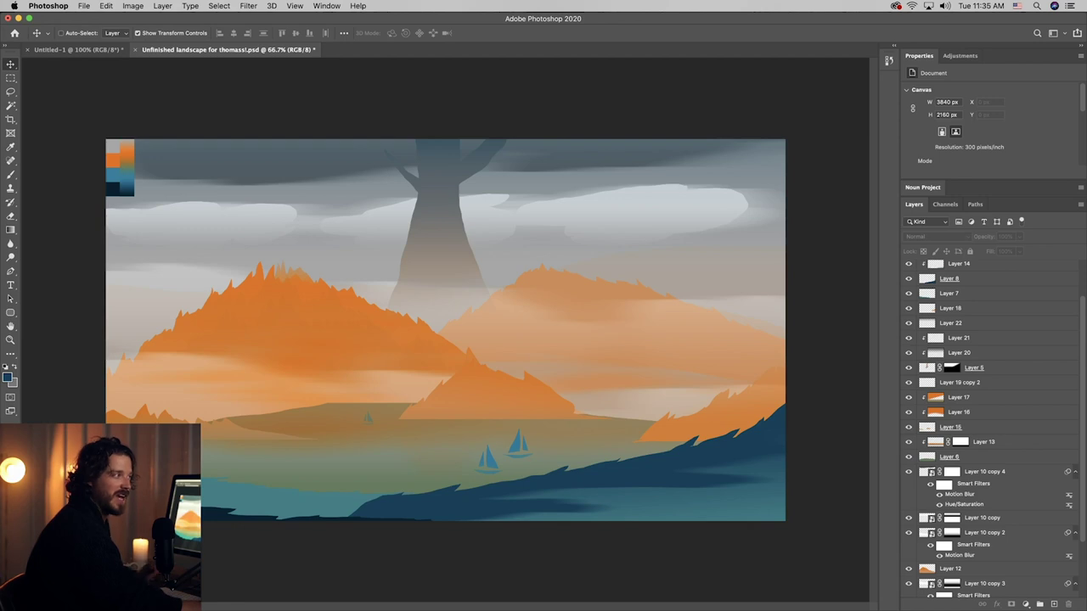
- Set the far background hill layer to 100% opacity and add a new layer clipped to it
{"action": "left_click", "coordinate": [724, 263]}
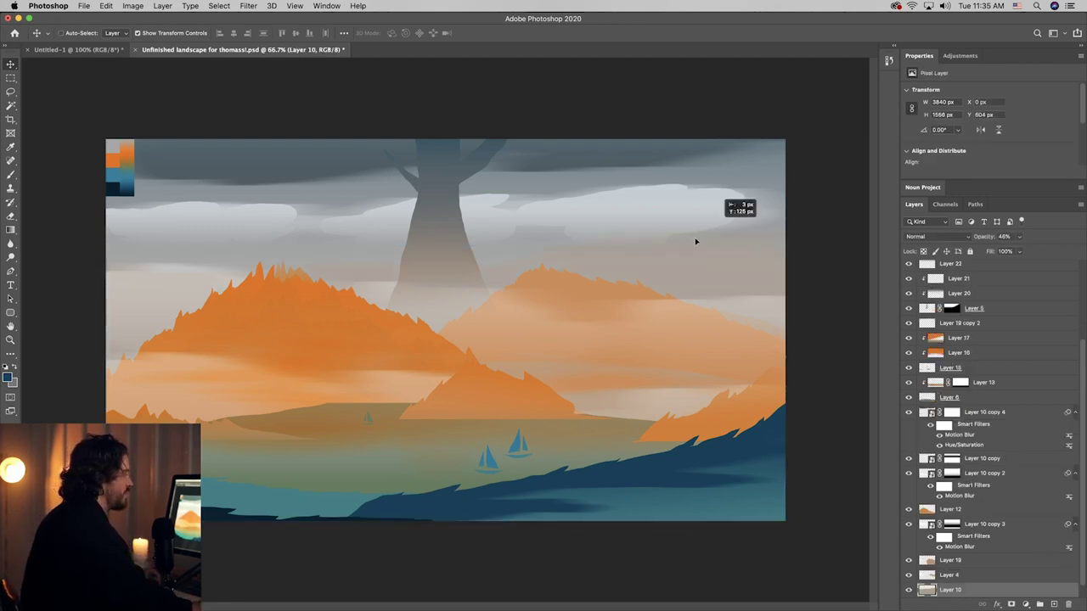
{"action": "left_click_drag", "start_coordinate": [1024, 240], "coordinate": [1058, 250]}
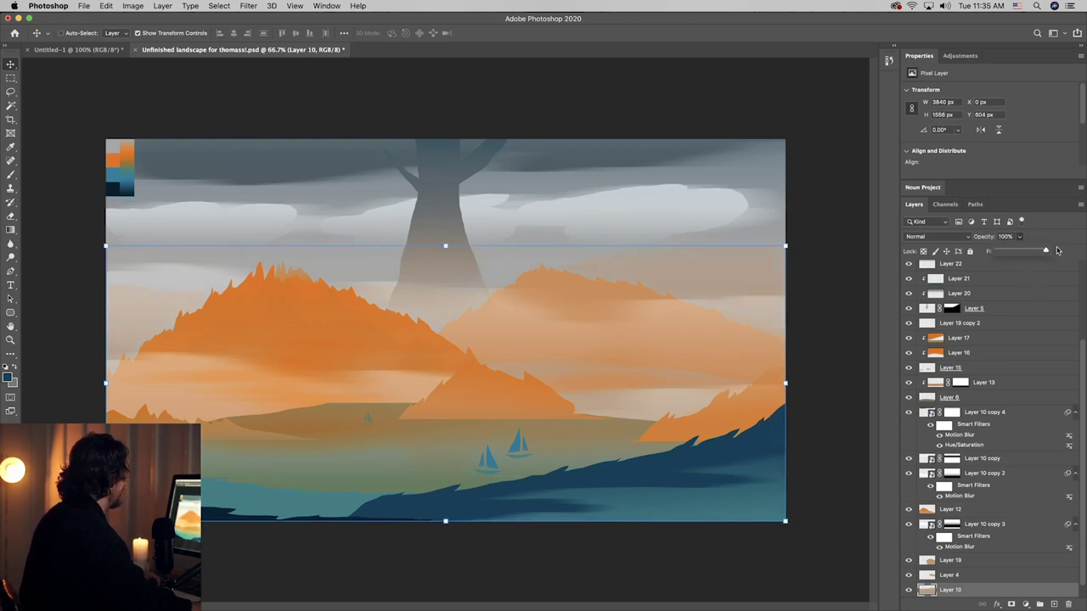
{"action": "scroll", "coordinate": [985, 575], "scroll_direction": "down", "scroll_amount": 1}
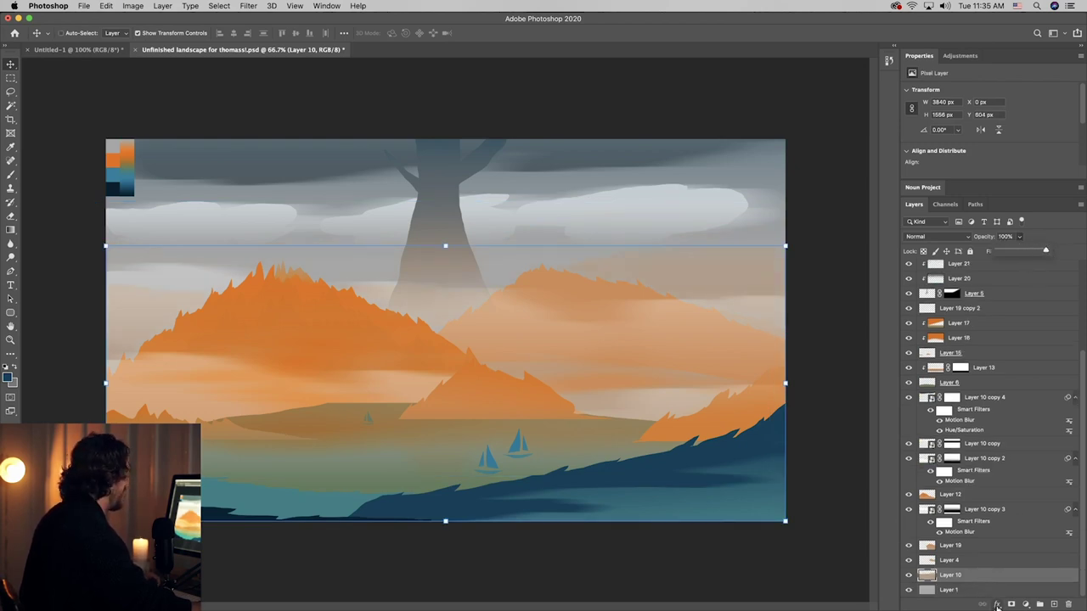
{"action": "left_click", "coordinate": [1054, 604]}
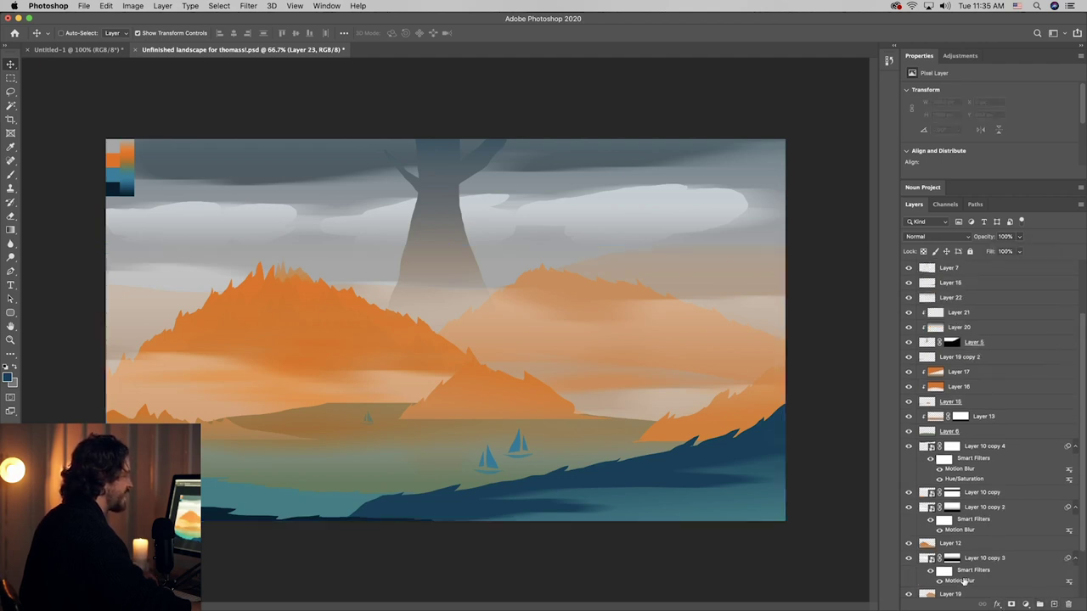
{"action": "scroll", "coordinate": [965, 581], "scroll_direction": "down", "scroll_amount": 4}
{"action": "left_click", "coordinate": [969, 568], "text": "alt"}
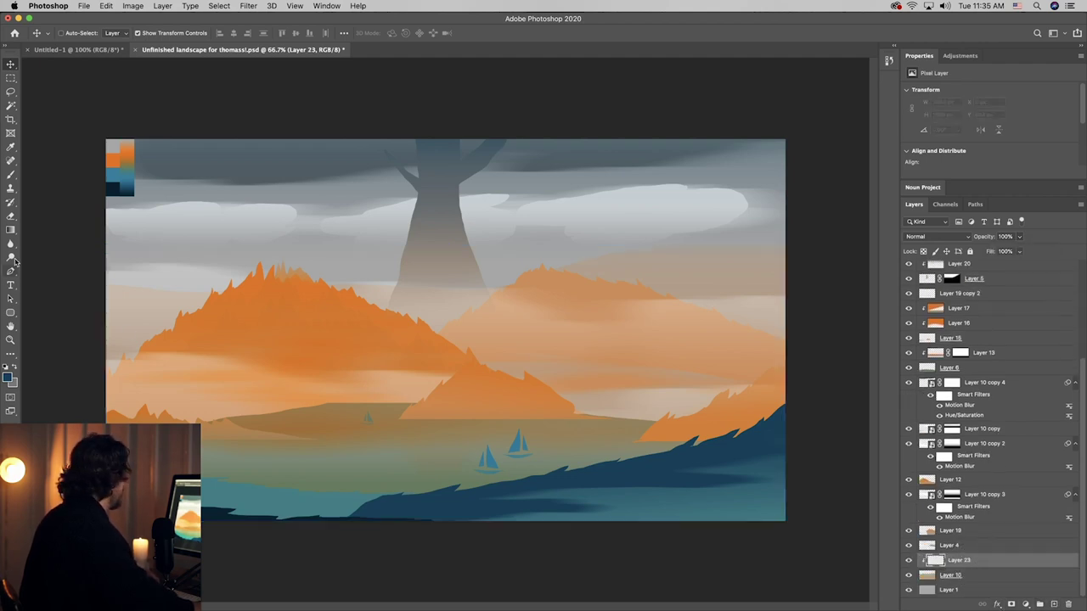
- Draw a gradient in orange #e46f0b, sampled from the main hill, rising over the far hills on the clipped layer
{"action": "left_click", "coordinate": [10, 229]}
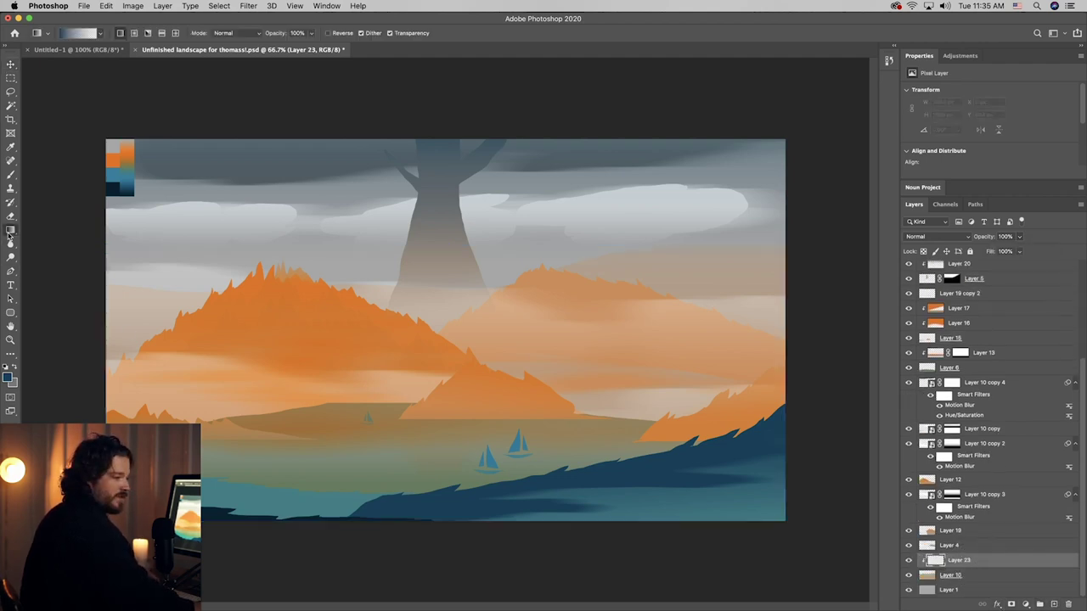
{"action": "left_click", "coordinate": [6, 376]}
{"action": "left_click", "coordinate": [323, 308]}
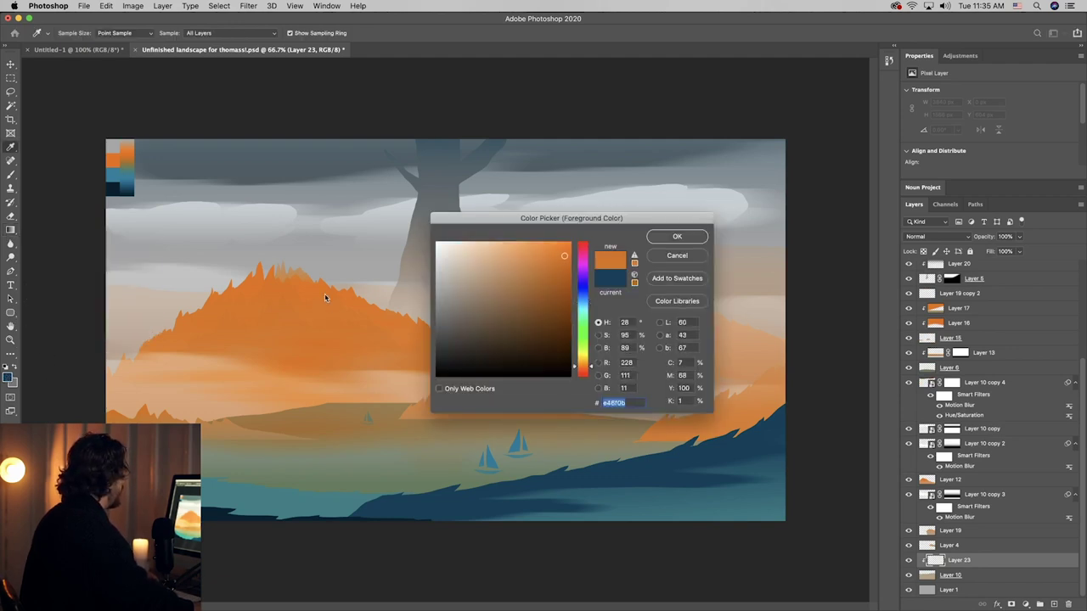
{"action": "left_click", "coordinate": [683, 241]}
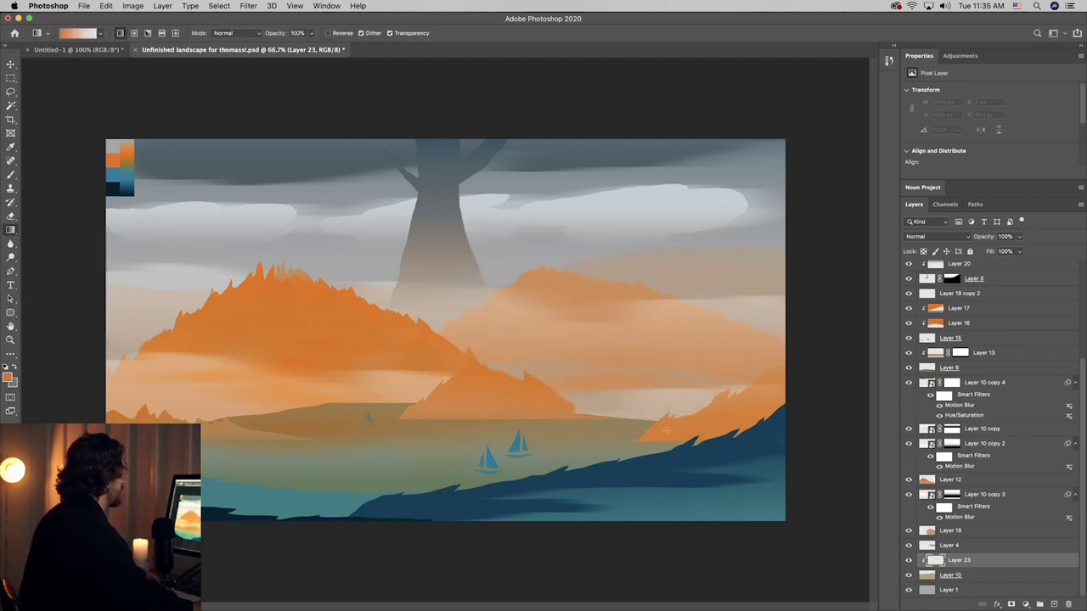
{"action": "left_click_drag", "start_coordinate": [666, 430], "coordinate": [568, 382]}
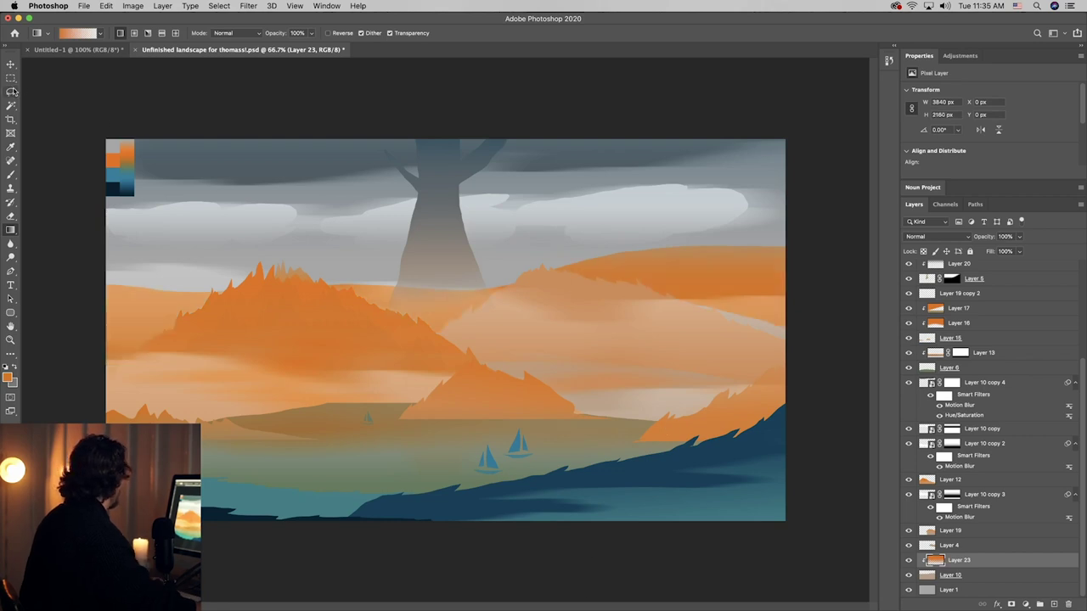
- Outline an uneven band with jagged treelines above the far hills and delete the orange inside it, leaving new ridges on both sides
{"action": "key", "text": "l"}
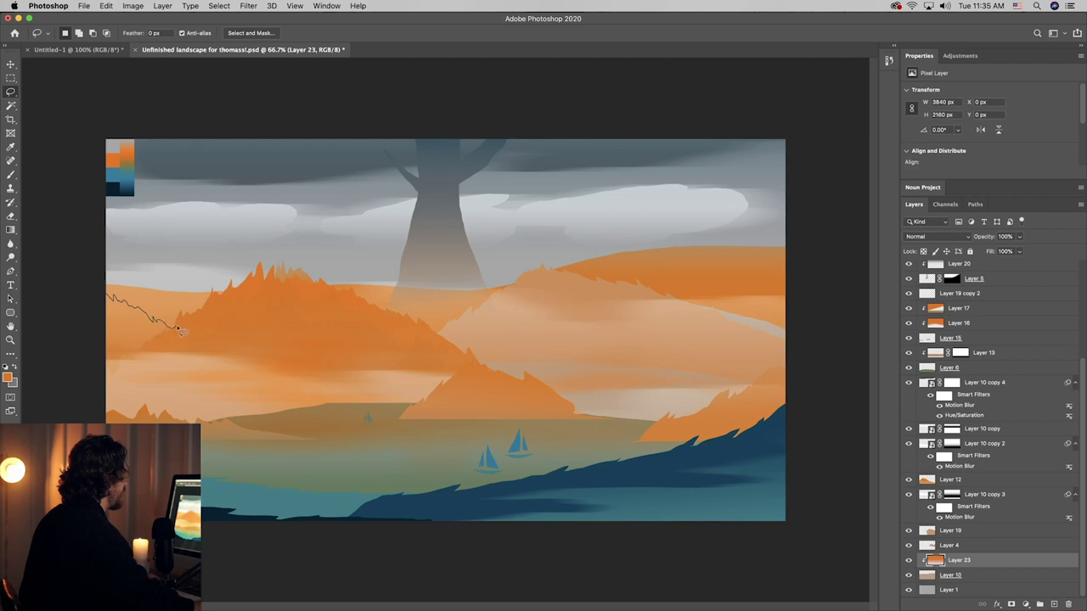
{"action": "mouse_move", "coordinate": [180, 332]}
{"action": "left_mouse_down"}
{"action": "mouse_move", "coordinate": [270, 341]}
{"action": "mouse_move", "coordinate": [379, 332]}
{"action": "left_mouse_up"}
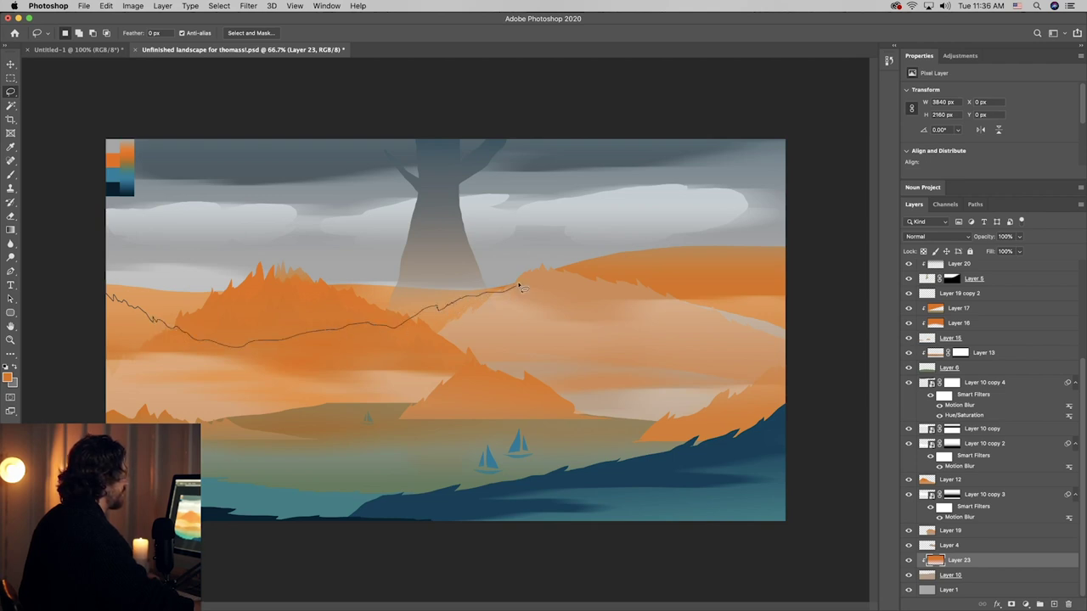
{"action": "mouse_move", "coordinate": [656, 299]}
{"action": "left_mouse_down"}
{"action": "mouse_move", "coordinate": [786, 255]}
{"action": "mouse_move", "coordinate": [89, 234]}
{"action": "left_mouse_up"}
{"action": "key", "text": "ctrl+d"}
{"action": "key", "text": "v"}
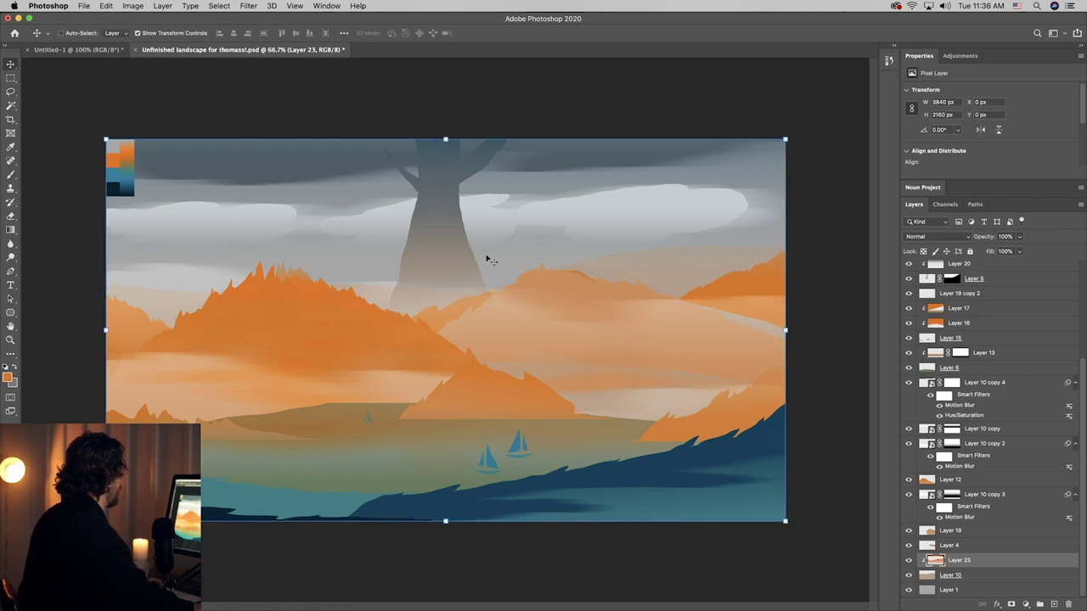
- Release the orange gradient layer from its clipping mask and delete the old far hill layer beneath it
{"action": "key", "text": "alt+bracketleft"}
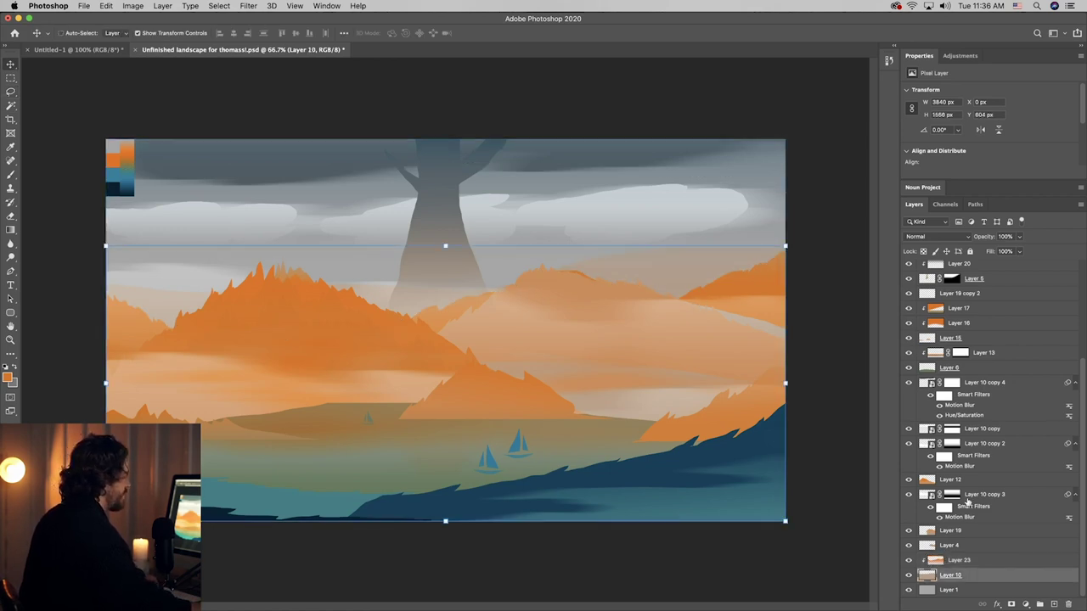
{"action": "left_click", "coordinate": [963, 567], "text": "shift"}
{"action": "left_click", "coordinate": [965, 567], "text": "alt"}
{"action": "left_click", "coordinate": [963, 576]}
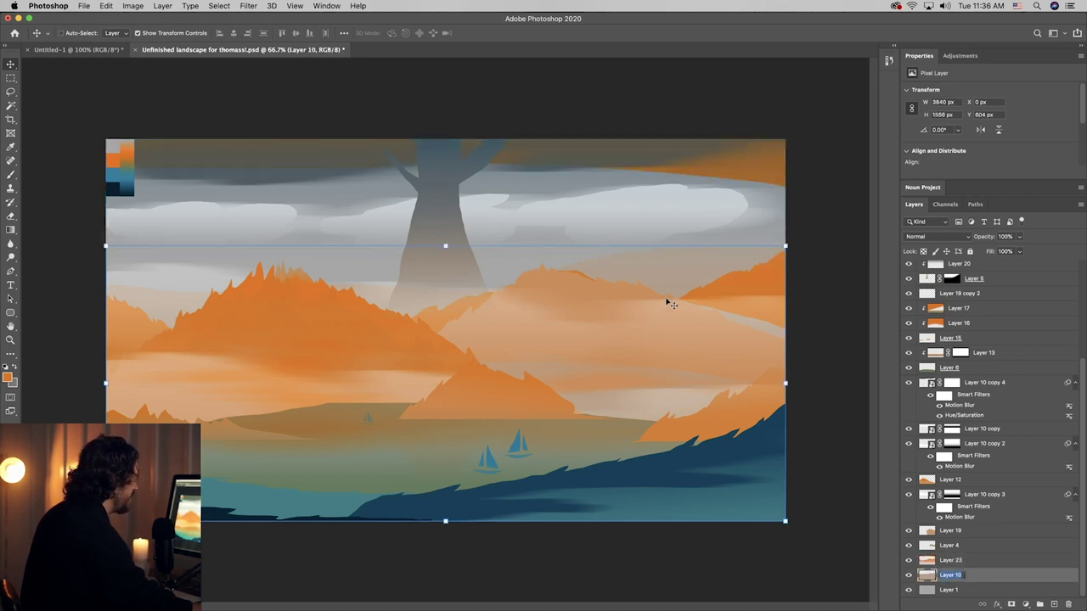
{"action": "key", "text": "Delete"}
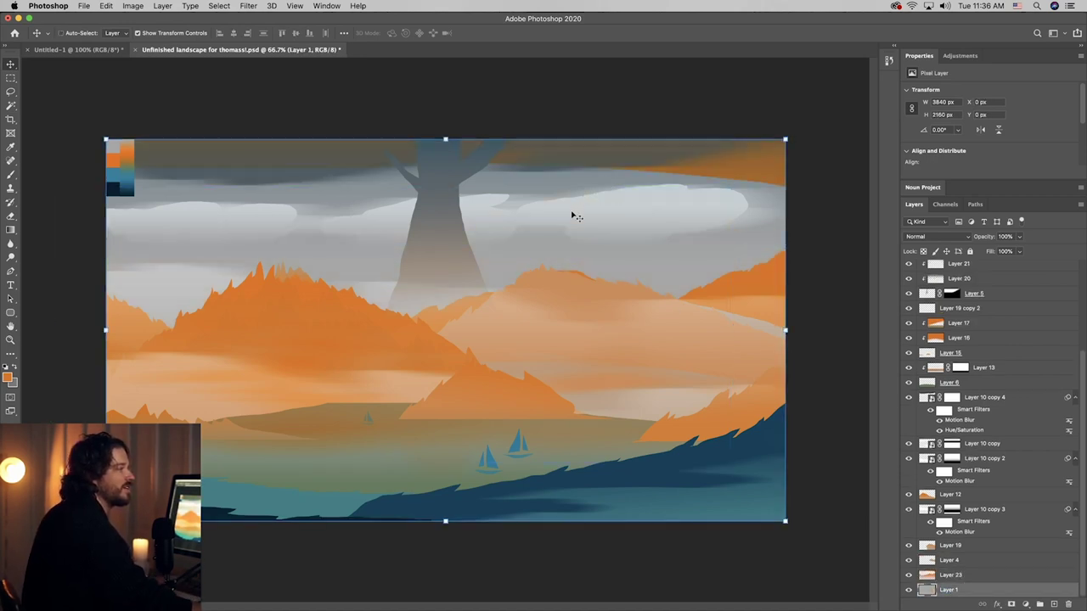
- Select the leftover orange strip across the sky on the far ridge layer and delete it
{"action": "key", "text": "alt+bracketright"}
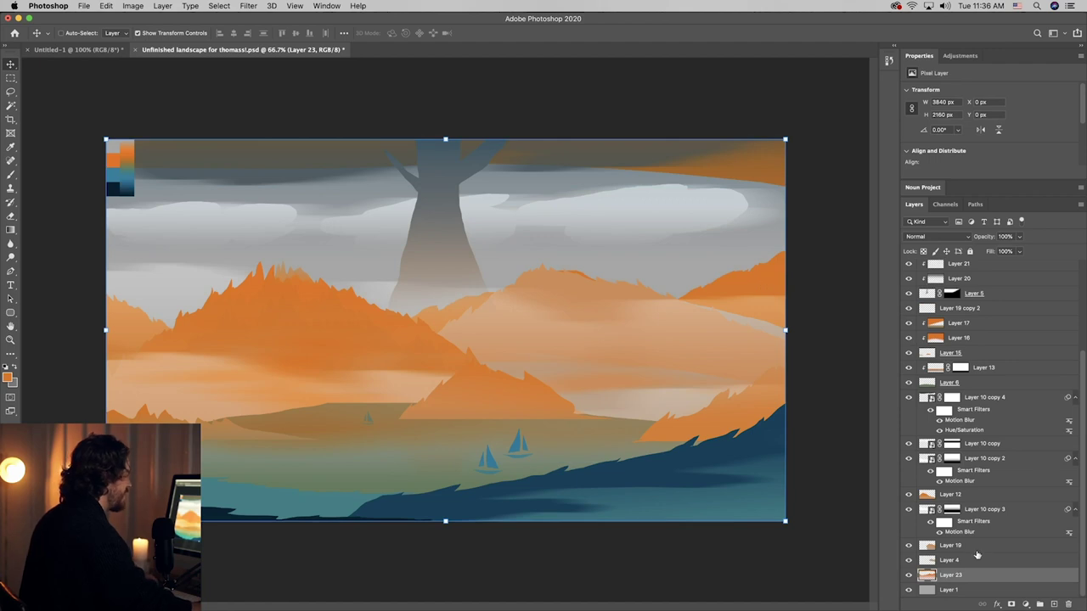
{"action": "left_click", "coordinate": [9, 77]}
{"action": "left_click_drag", "start_coordinate": [72, 115], "coordinate": [902, 199]}
{"action": "key", "text": "Delete"}
{"action": "key", "text": "super+d"}
{"action": "key", "text": "v"}
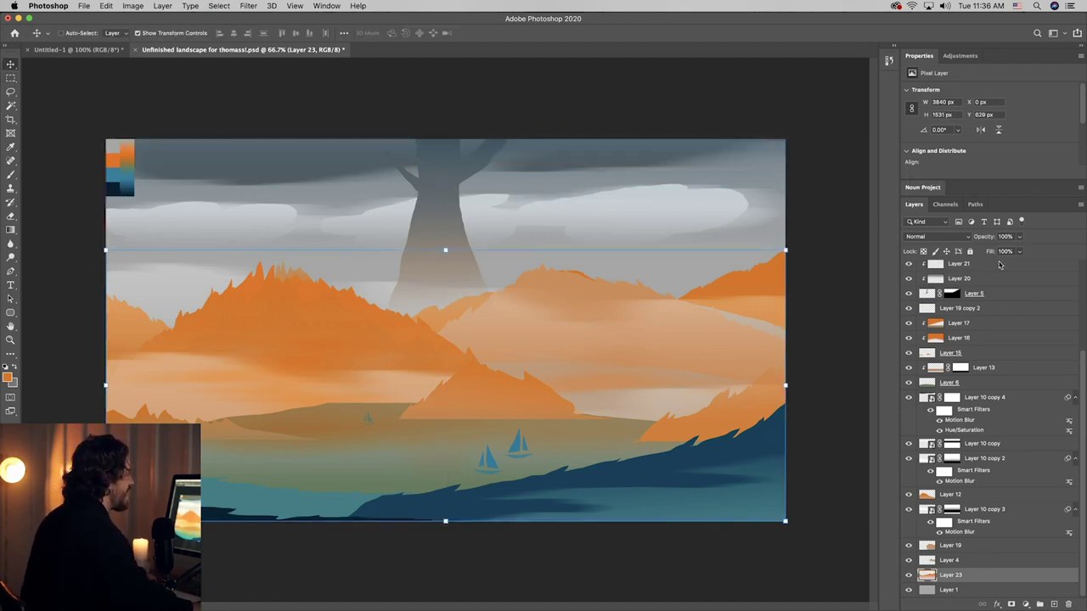
- Clip a new layer to the far ridges and fade the right ridge into the mist with gradients in grey sampled from the sky
{"action": "left_click", "coordinate": [1054, 604]}
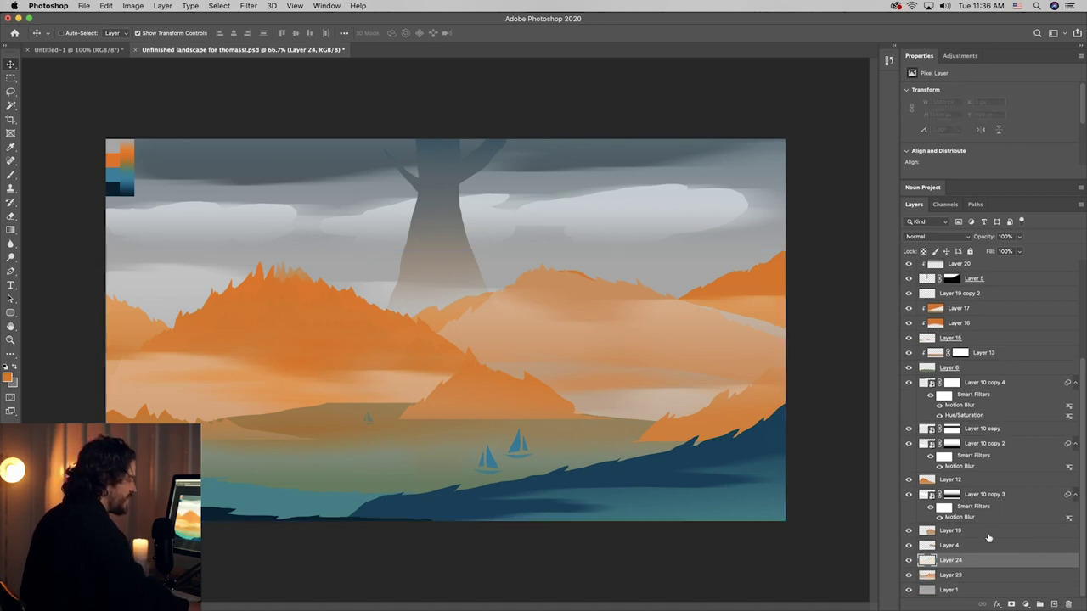
{"action": "key", "text": "super+alt+g"}
{"action": "left_click", "coordinate": [11, 229]}
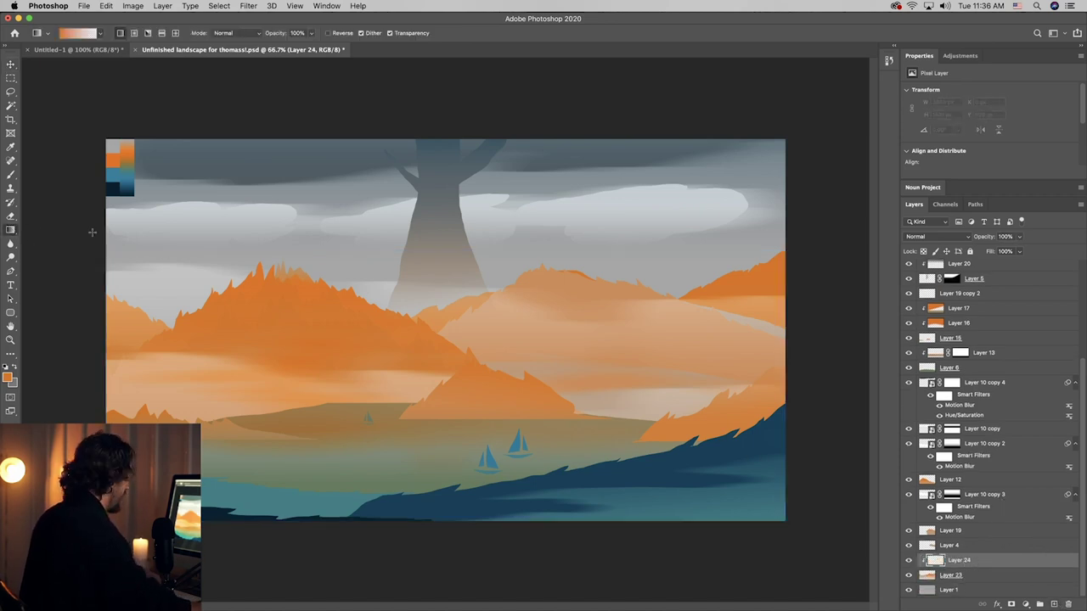
{"action": "key", "text": "i"}
{"action": "left_click", "coordinate": [714, 240]}
{"action": "key", "text": "g"}
{"action": "left_click_drag", "start_coordinate": [763, 189], "coordinate": [746, 289]}
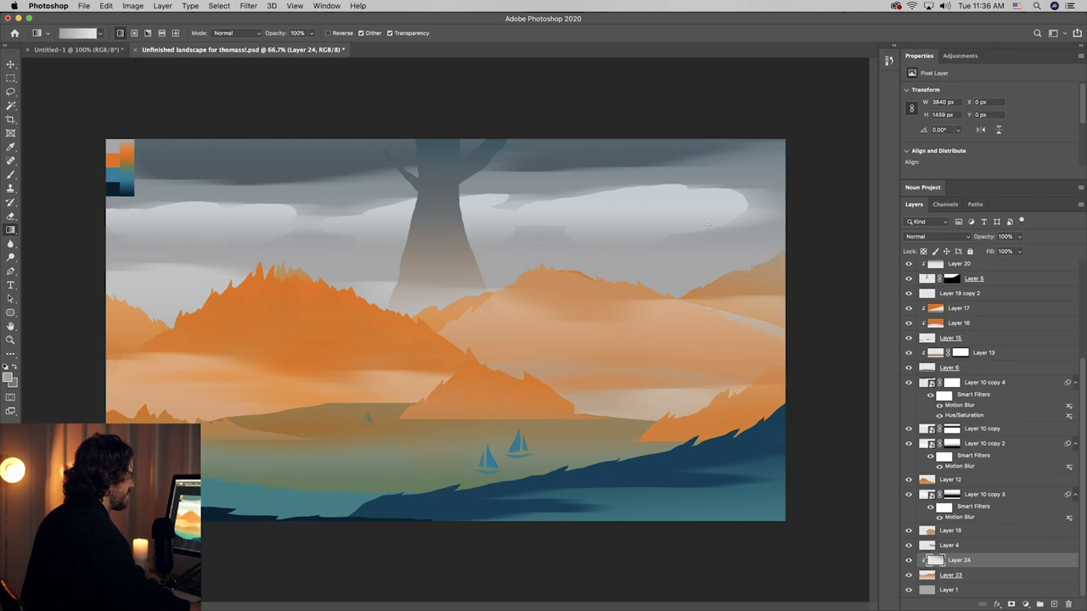
{"action": "left_click_drag", "start_coordinate": [715, 190], "coordinate": [586, 458]}
{"action": "left_click_drag", "start_coordinate": [699, 194], "coordinate": [698, 288]}
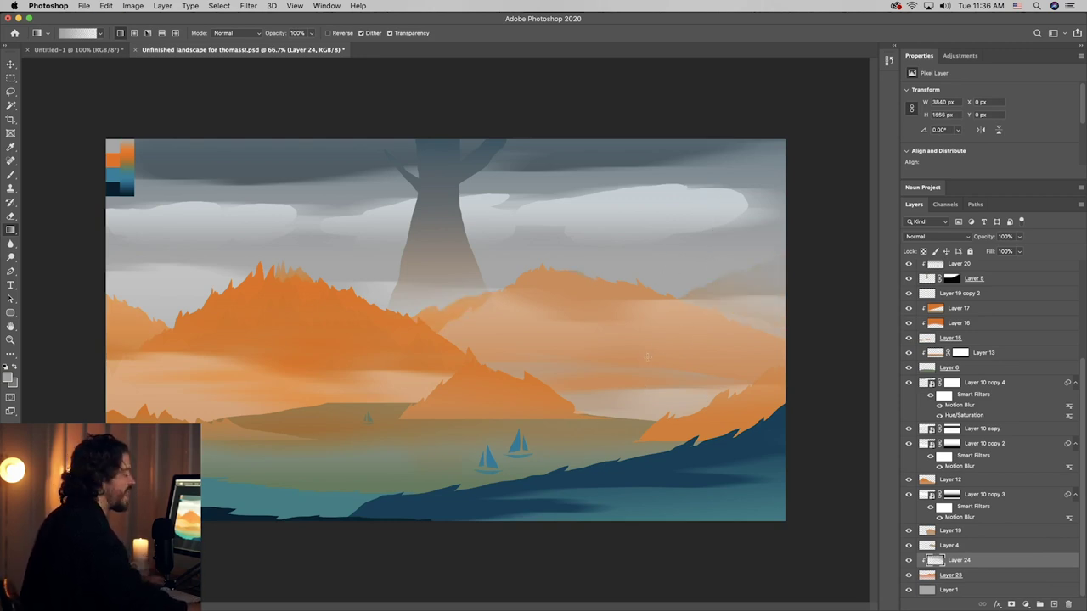
{"action": "key", "text": "v"}
{"action": "left_click", "coordinate": [121, 332]}
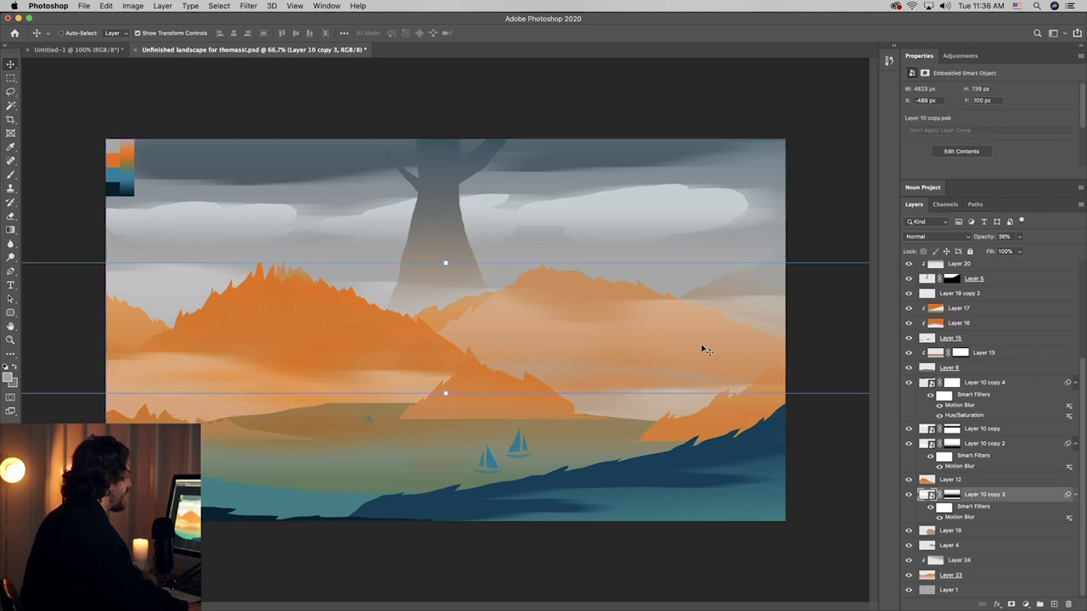
{"action": "left_click", "coordinate": [949, 494]}
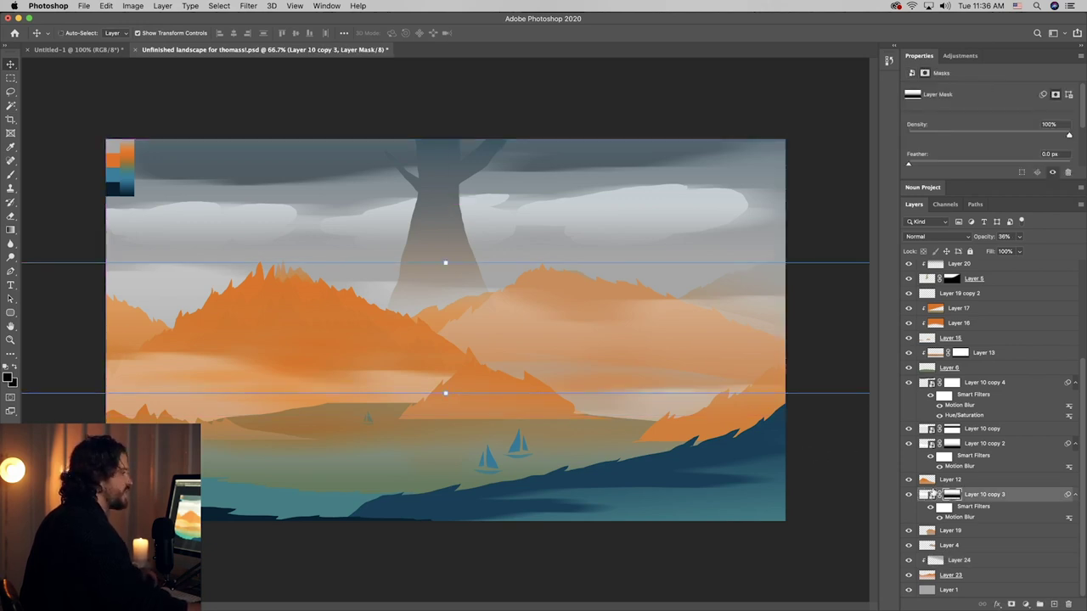
- Add a layer mask to the far ridge layer and softly brush out the ridge at the trunk's base at 39% brush opacity
{"action": "left_click", "coordinate": [11, 174]}
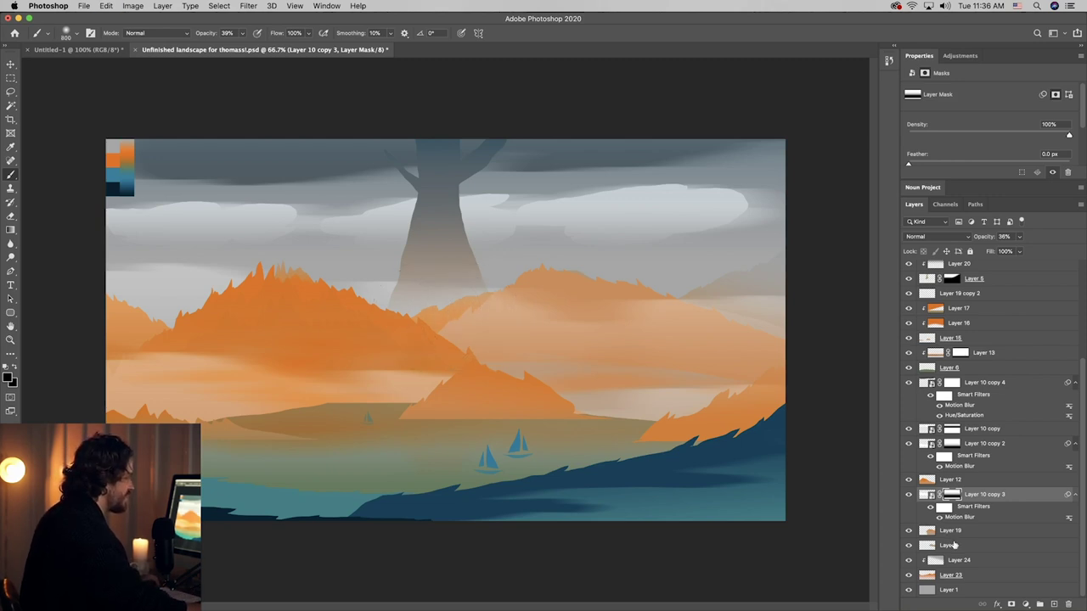
{"action": "left_click", "coordinate": [945, 576]}
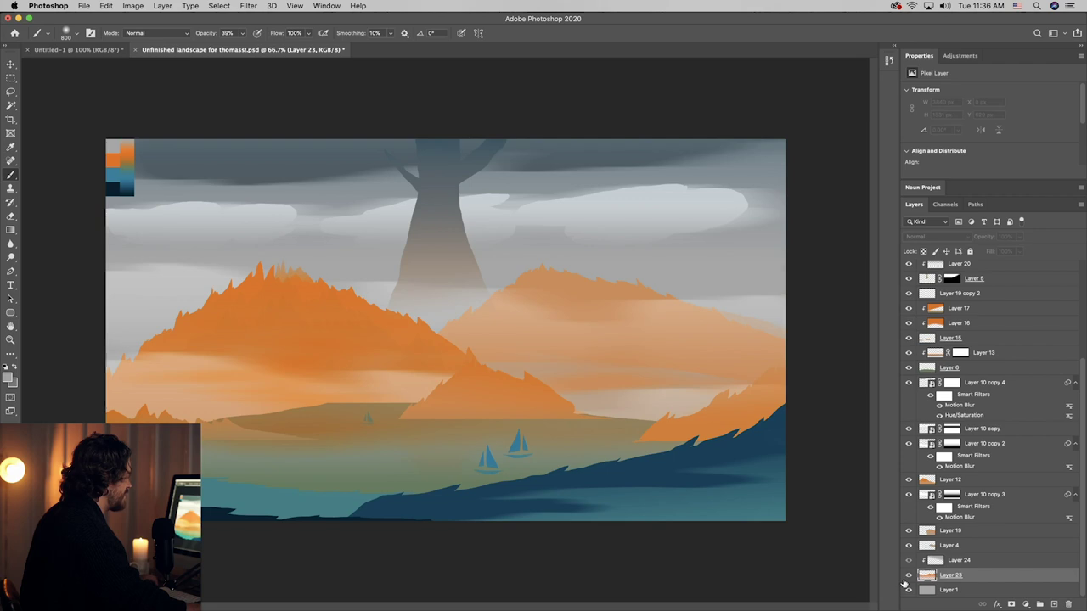
{"action": "left_click", "coordinate": [1012, 604]}
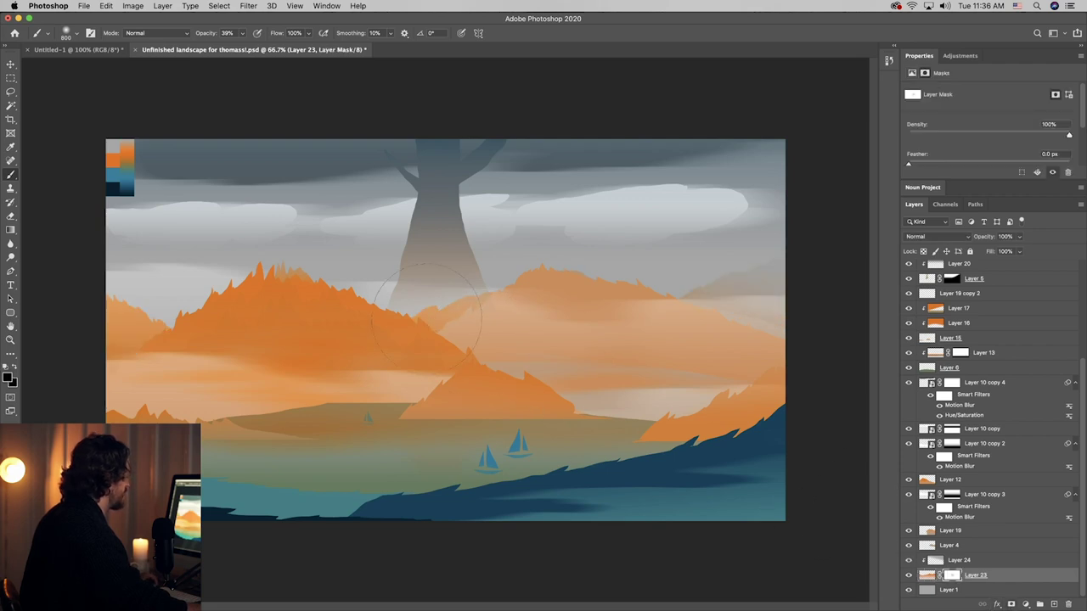
{"action": "left_click_drag", "start_coordinate": [426, 318], "coordinate": [462, 299]}
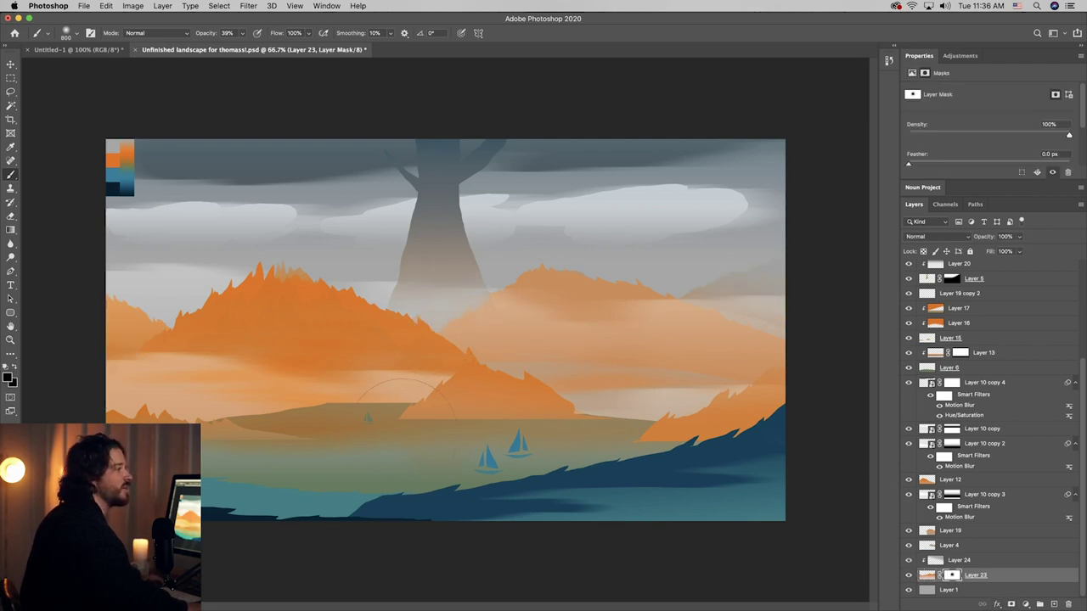
- Add a new layer above the background and lasso a distant jagged treeline across the canvas, enclosing everything below it
{"action": "key", "text": "l"}
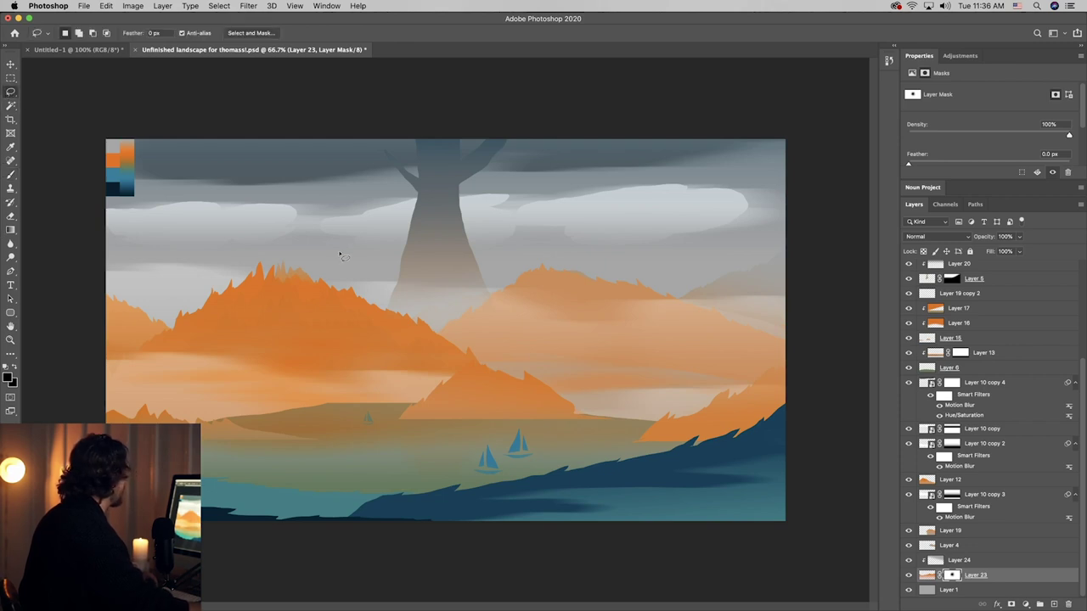
{"action": "left_click", "coordinate": [977, 591]}
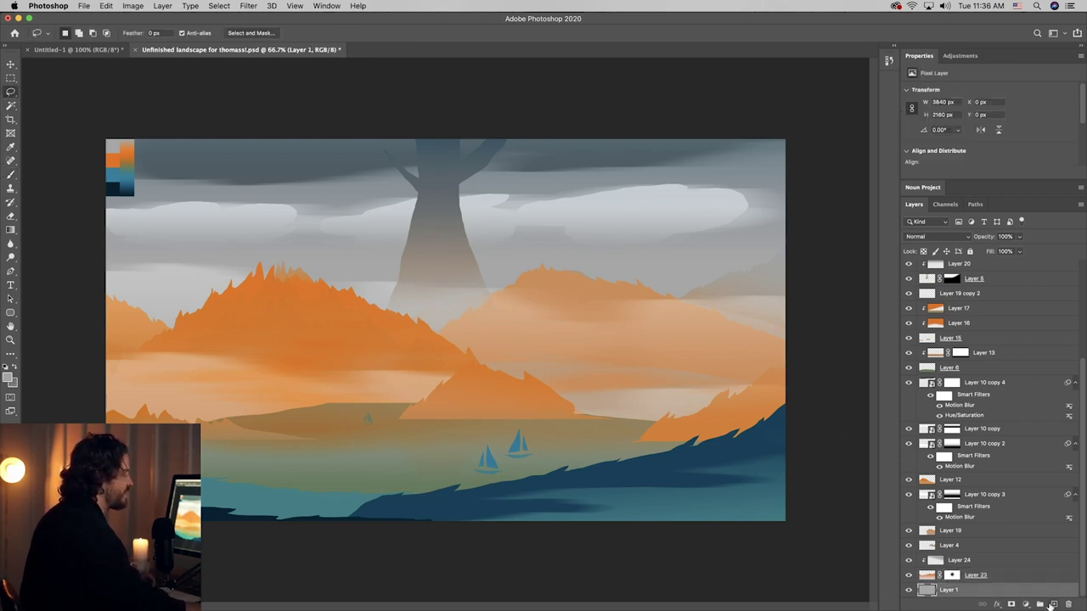
{"action": "left_click", "coordinate": [1053, 604]}
{"action": "left_click_drag", "start_coordinate": [100, 252], "coordinate": [141, 268]}
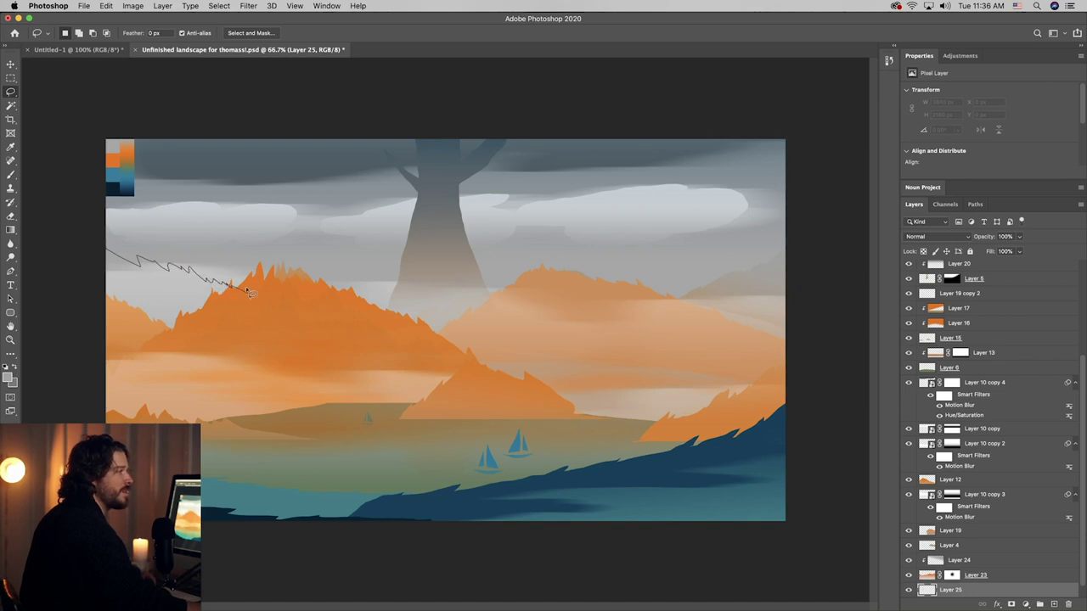
{"action": "left_click_drag", "start_coordinate": [250, 292], "coordinate": [313, 296]}
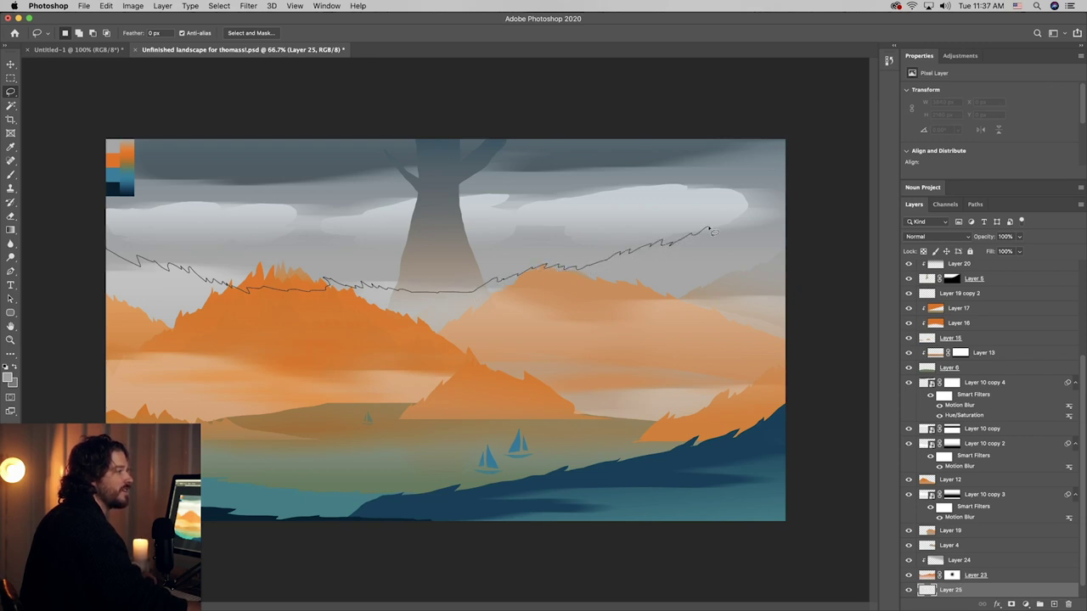
{"action": "mouse_move", "coordinate": [767, 221]}
{"action": "left_mouse_down"}
{"action": "mouse_move", "coordinate": [793, 214]}
{"action": "mouse_move", "coordinate": [850, 430]}
{"action": "mouse_move", "coordinate": [861, 471]}
{"action": "mouse_move", "coordinate": [850, 549]}
{"action": "mouse_move", "coordinate": [682, 581]}
{"action": "mouse_move", "coordinate": [170, 586]}
{"action": "left_mouse_up"}
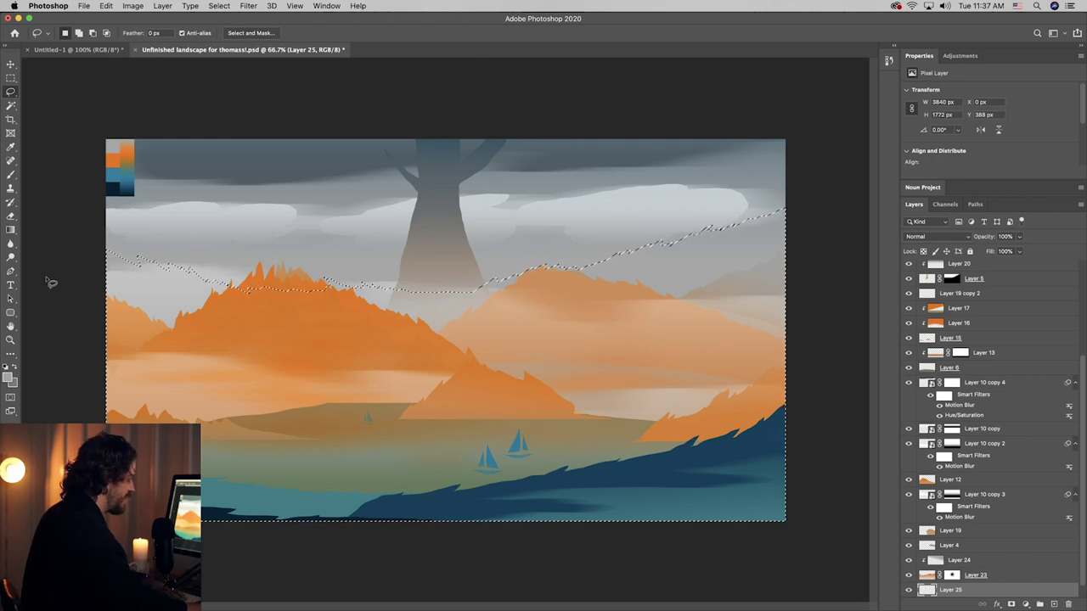
- Shift the distant treeline selection slightly lower and shade it with a soft grey gradient on the new layer
{"action": "key", "text": "shift+Down"}
{"action": "key", "text": "shift+Down"}
{"action": "key", "text": "shift+Down"}
{"action": "key", "text": "shift+Down"}
{"action": "key", "text": "shift+Down"}
{"action": "key", "text": "shift+Down"}
{"action": "key", "text": "shift+Down"}
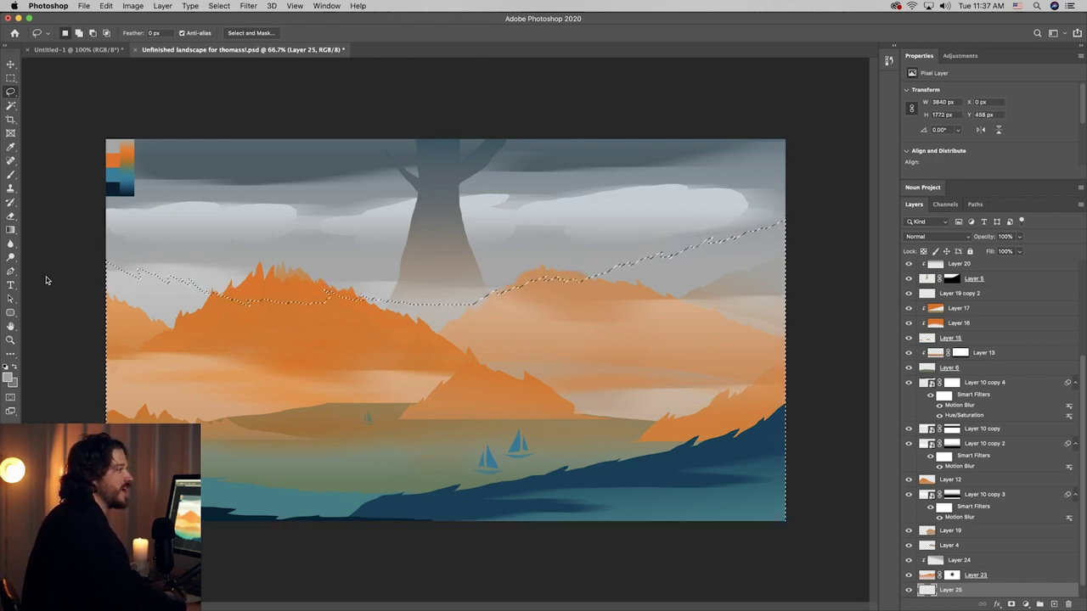
{"action": "key", "text": "shift+Down"}
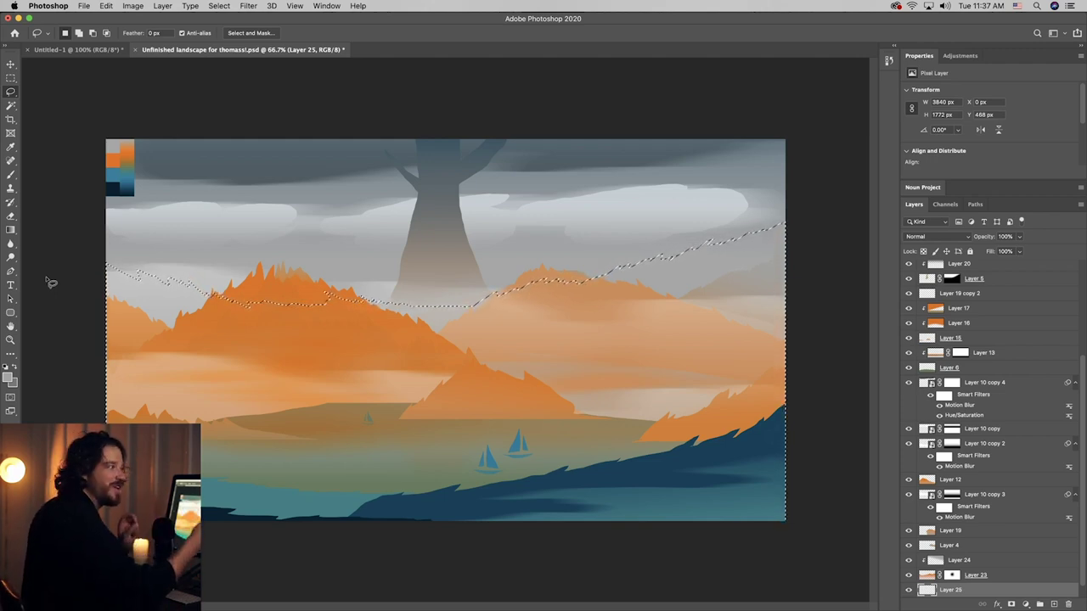
{"action": "key", "text": "g"}
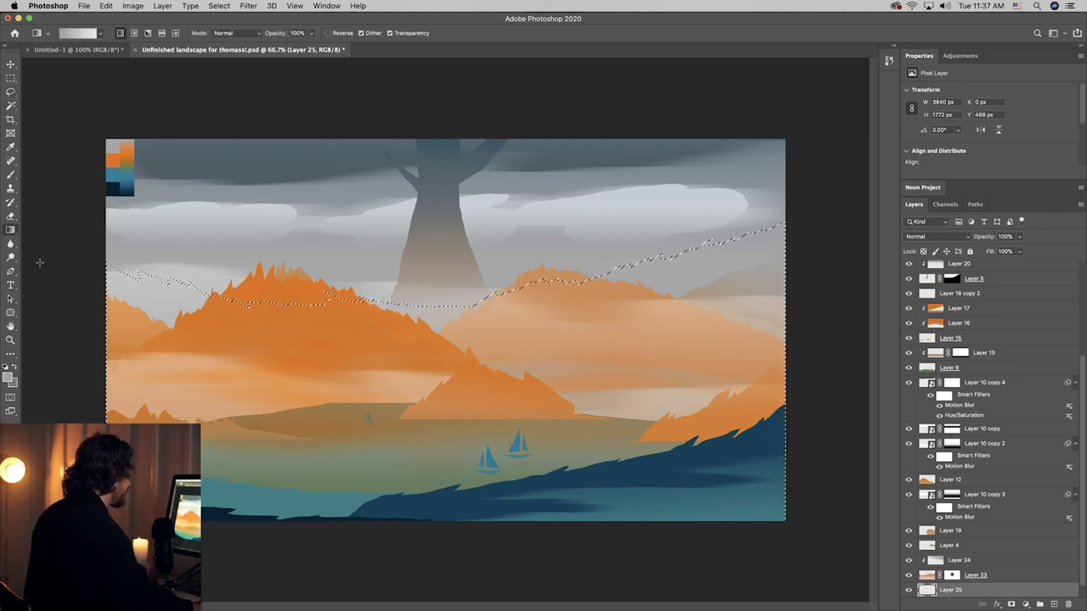
{"action": "left_click", "coordinate": [436, 236], "text": "alt"}
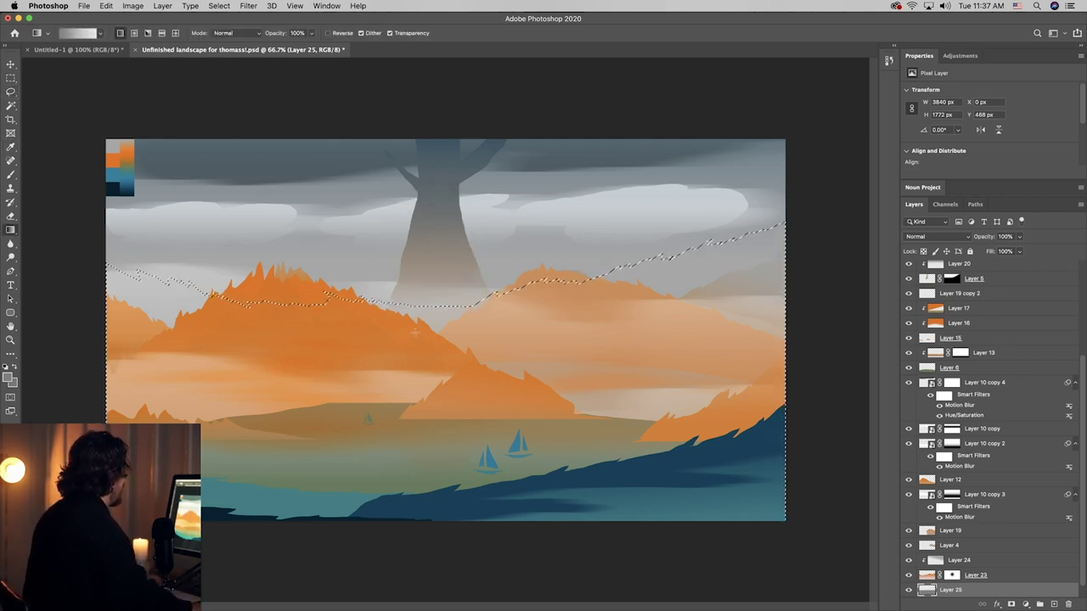
- Delete the selected sky area from Layer 25 to carve the distant ridge, deselect, and apply a gradient over the ridge
{"action": "key", "text": "BackSpace"}
{"action": "key", "text": "super+d"}
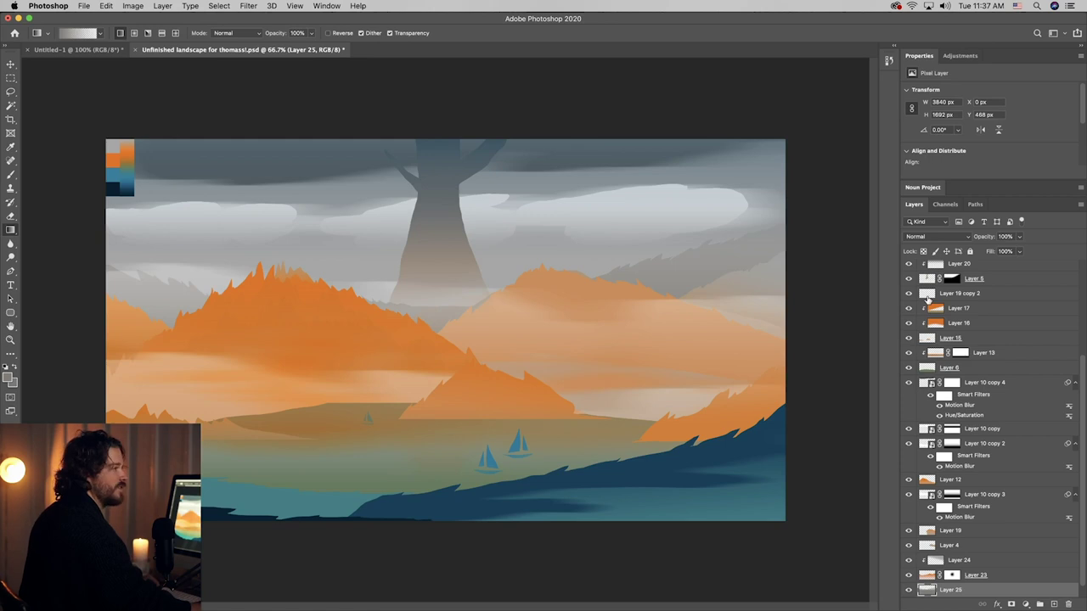
{"action": "left_click_drag", "start_coordinate": [628, 262], "coordinate": [629, 190]}
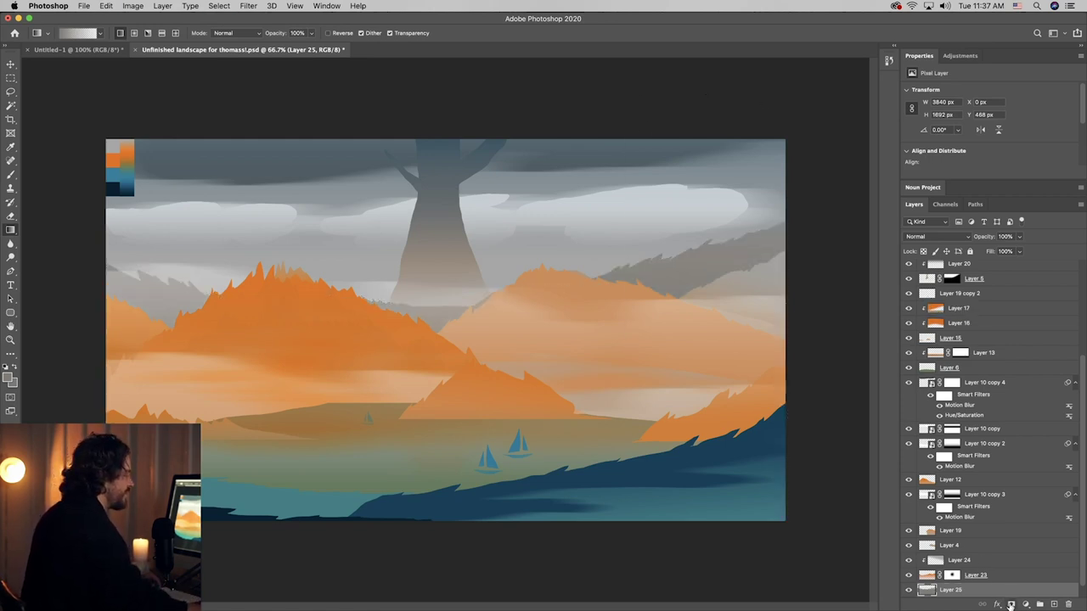
- Add a layer mask to Layer 25 and brush out the distant ridge softly with black around the tree's base
{"action": "left_click", "coordinate": [1011, 604]}
{"action": "left_click", "coordinate": [11, 174]}
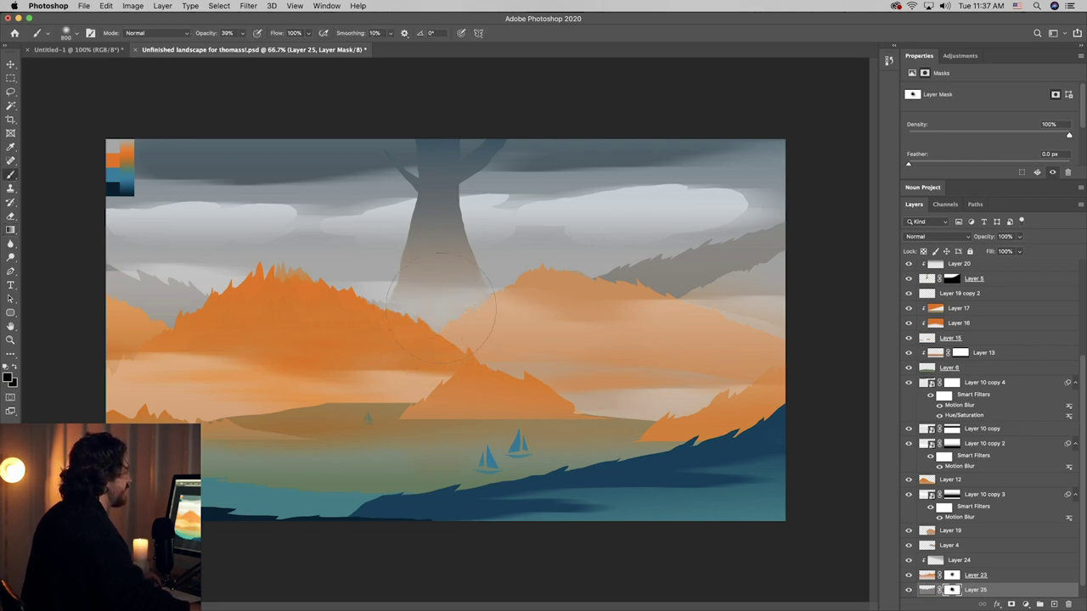
{"action": "key", "text": "9"}
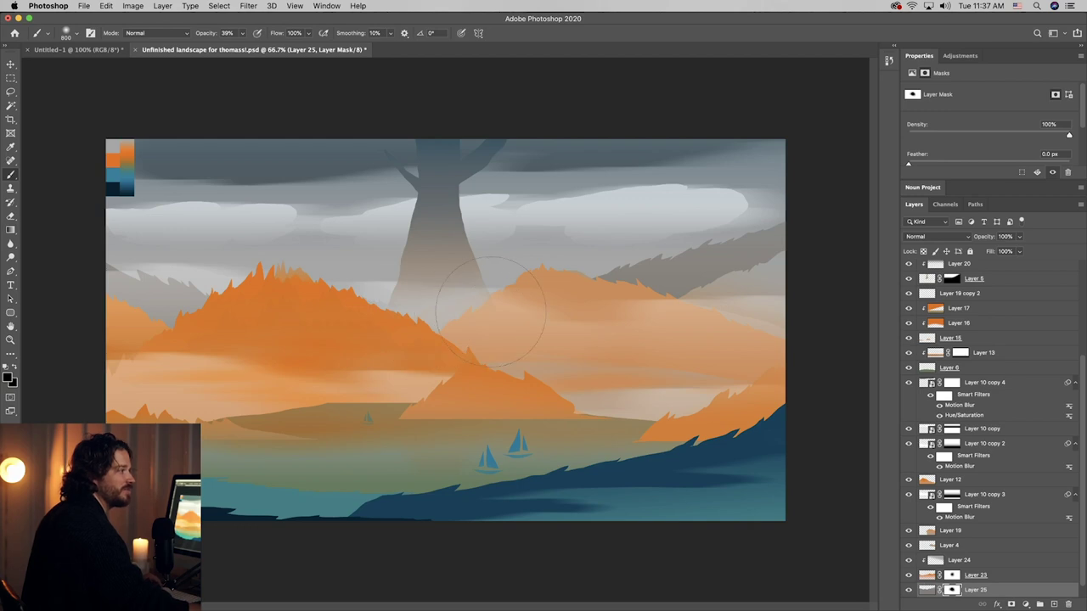
- Select Layer 22, which covers the upper sky, and lock it completely
{"action": "key", "text": "v"}
{"action": "left_click", "coordinate": [641, 210]}
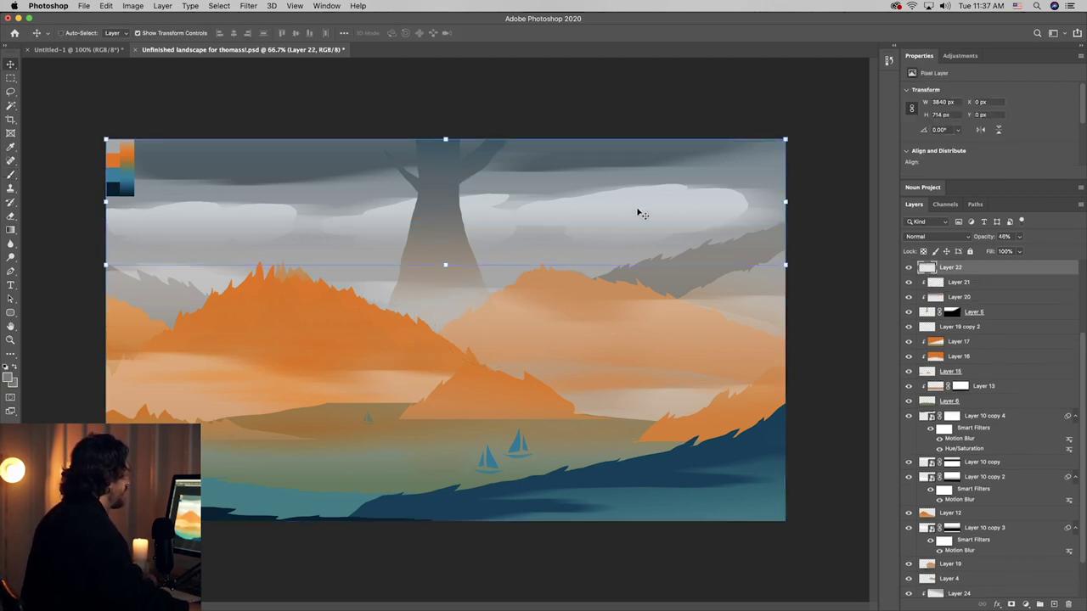
{"action": "left_click", "coordinate": [970, 252]}
- Select the cloud layer Layer 10 copy in its original position and clip a new empty layer to it
{"action": "left_click", "coordinate": [560, 213], "text": "super"}
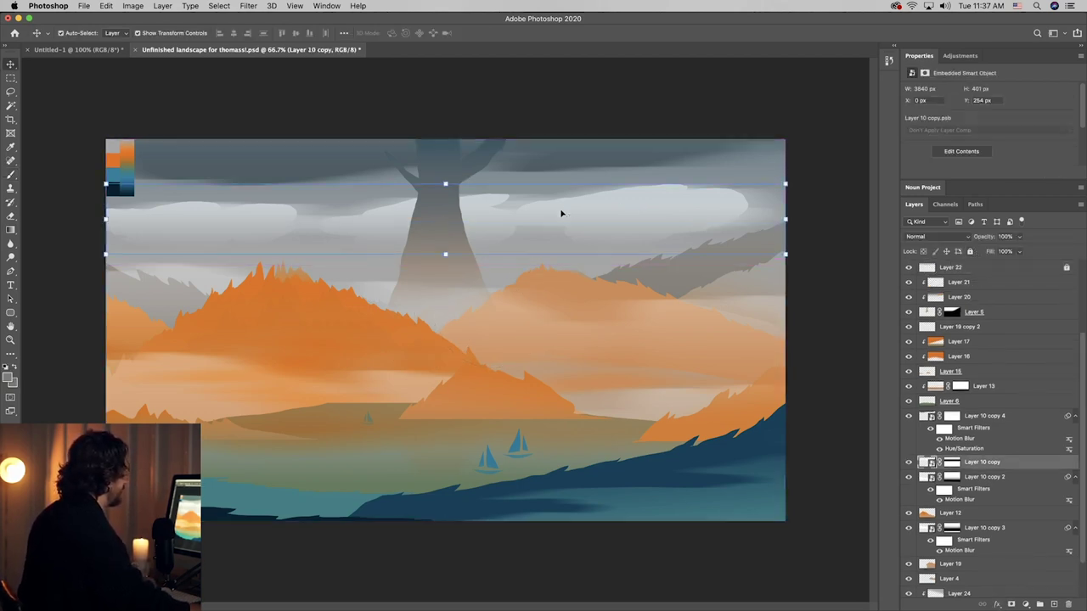
{"action": "left_click_drag", "start_coordinate": [560, 213], "coordinate": [628, 212]}
{"action": "key", "text": "super+z"}
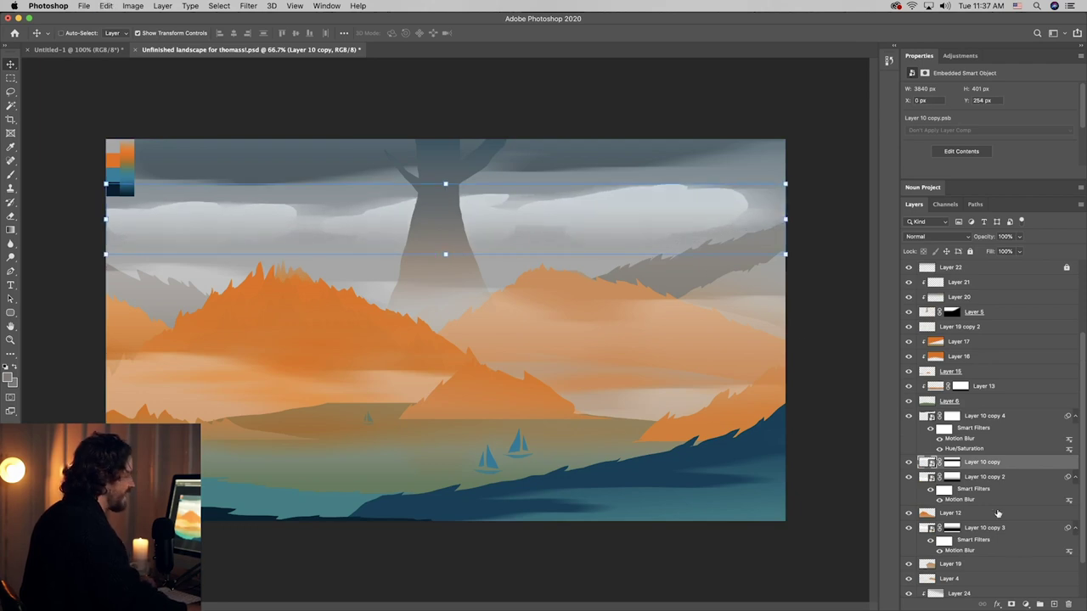
{"action": "left_click", "coordinate": [1054, 604]}
{"action": "left_click", "coordinate": [963, 472], "text": "alt"}
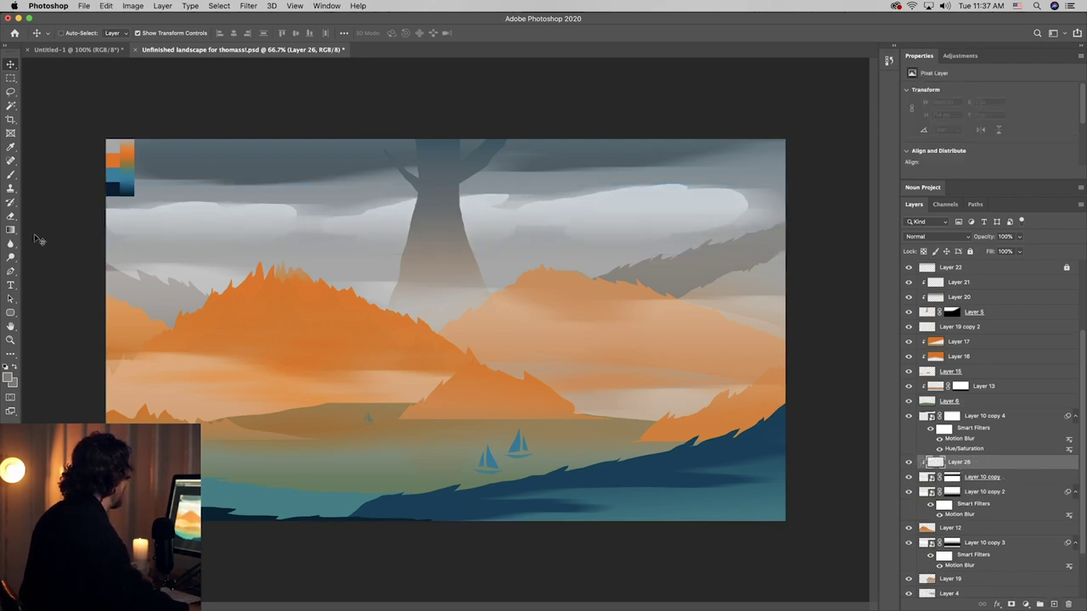
- Sample the dark blue-grey of the upper sky and shade the clouds on the clipped layer with an upward gradient from below
{"action": "left_click", "coordinate": [15, 231]}
{"action": "left_click", "coordinate": [298, 165], "text": "alt"}
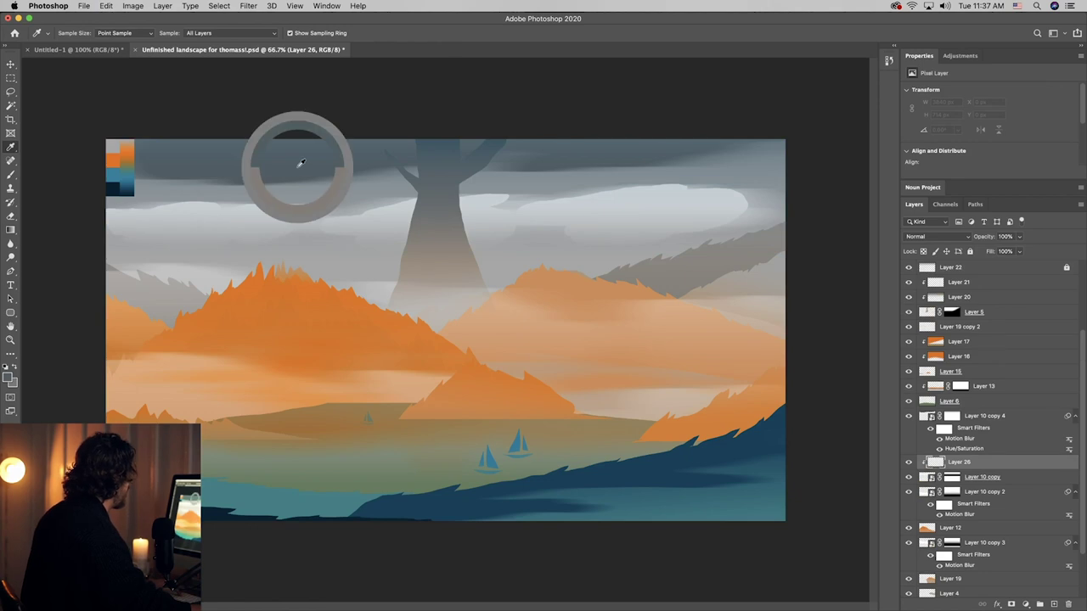
{"action": "left_click_drag", "start_coordinate": [432, 185], "coordinate": [433, 238]}
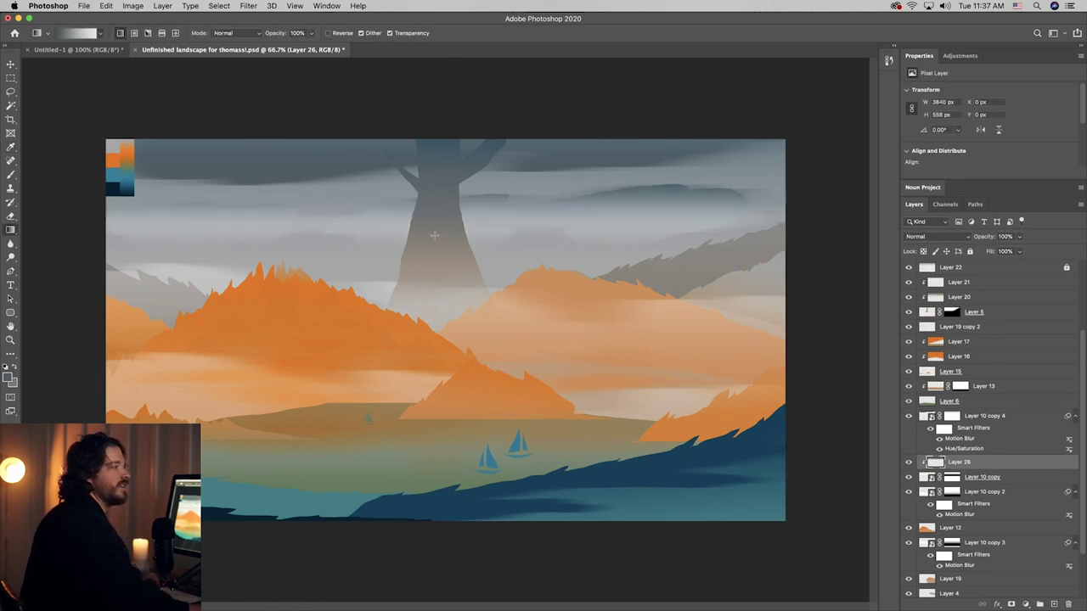
{"action": "key", "text": "super+z"}
{"action": "mouse_move", "coordinate": [415, 176]}
{"action": "left_mouse_down"}
{"action": "mouse_move", "coordinate": [434, 241]}
{"action": "mouse_move", "coordinate": [409, 177]}
{"action": "left_mouse_up"}
{"action": "key", "text": "super+z"}
{"action": "left_click_drag", "start_coordinate": [413, 274], "coordinate": [405, 181]}
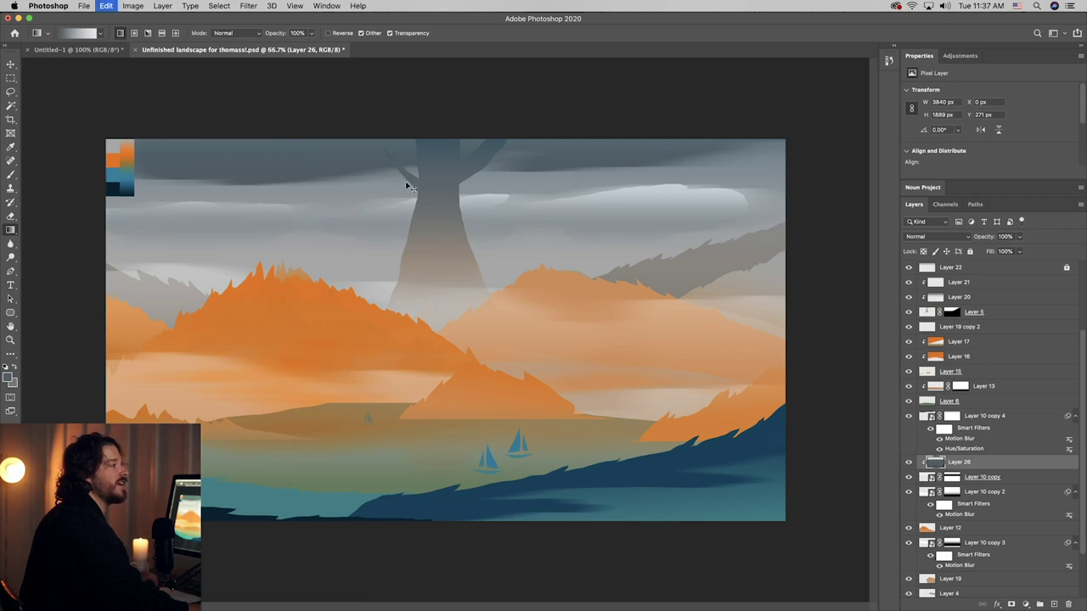
- Merge the tree's Layer 5 with its clipped shading layers, Layer 20 and Layer 21
{"action": "key", "text": "v"}
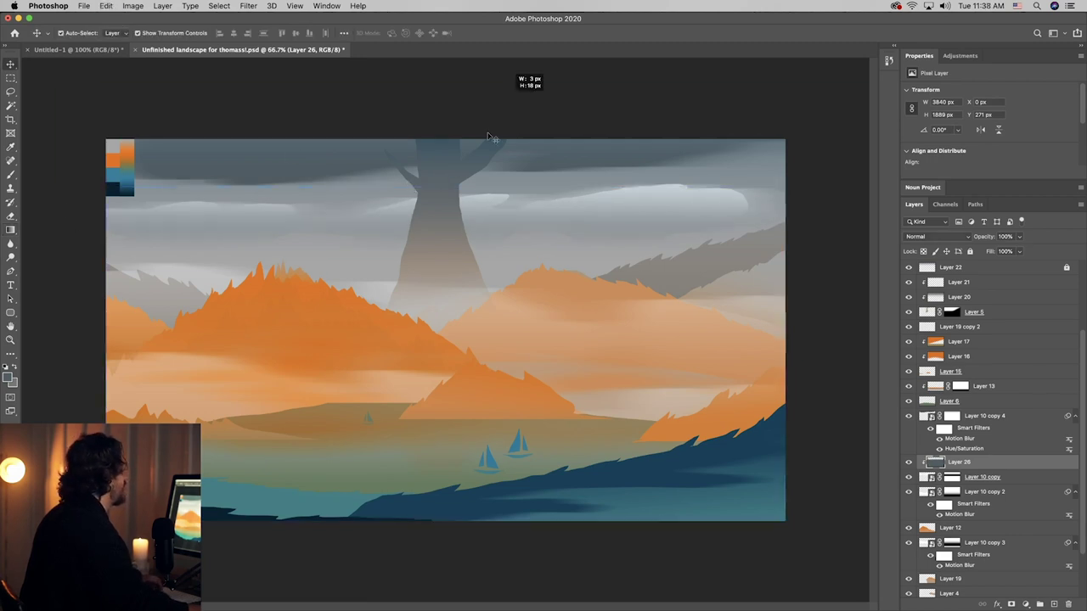
{"action": "left_click", "coordinate": [425, 244], "text": "ctrl"}
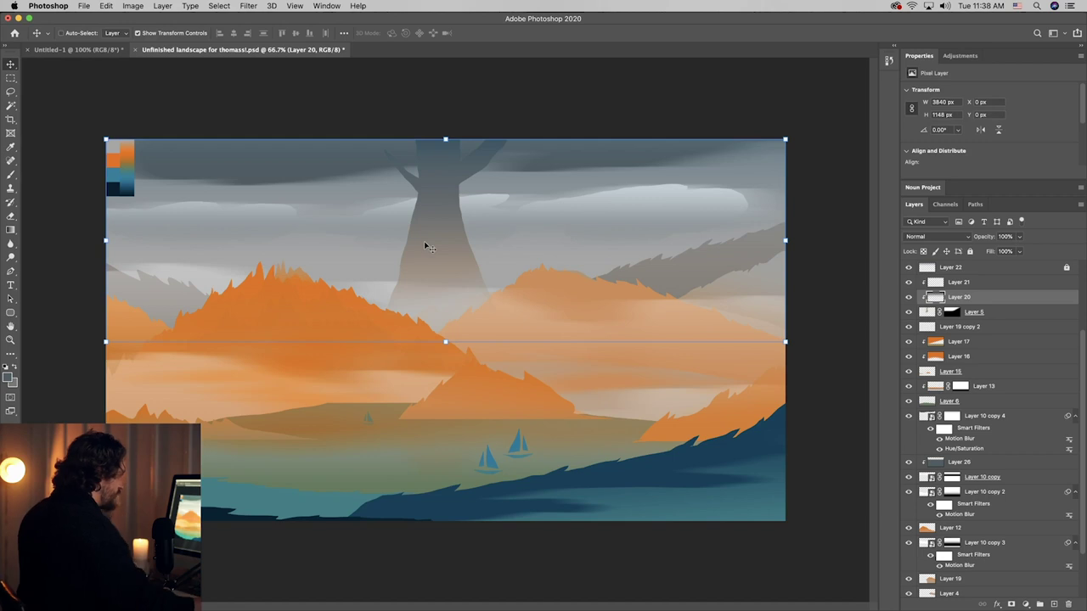
{"action": "left_click", "coordinate": [993, 314]}
{"action": "left_click", "coordinate": [983, 293], "text": "shift"}
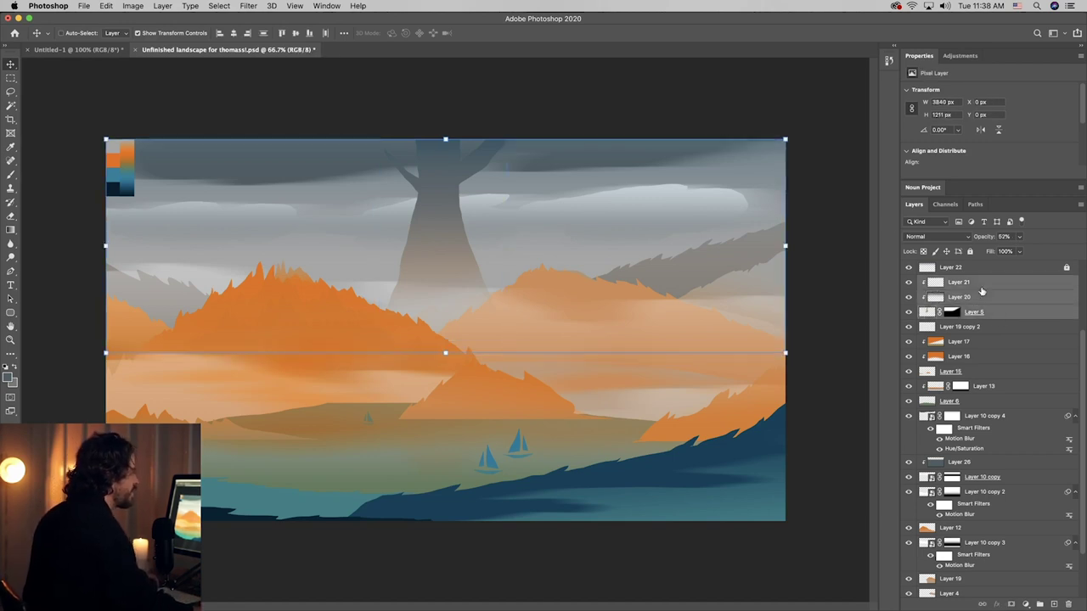
{"action": "right_click", "coordinate": [983, 293]}
{"action": "left_click", "coordinate": [925, 463]}
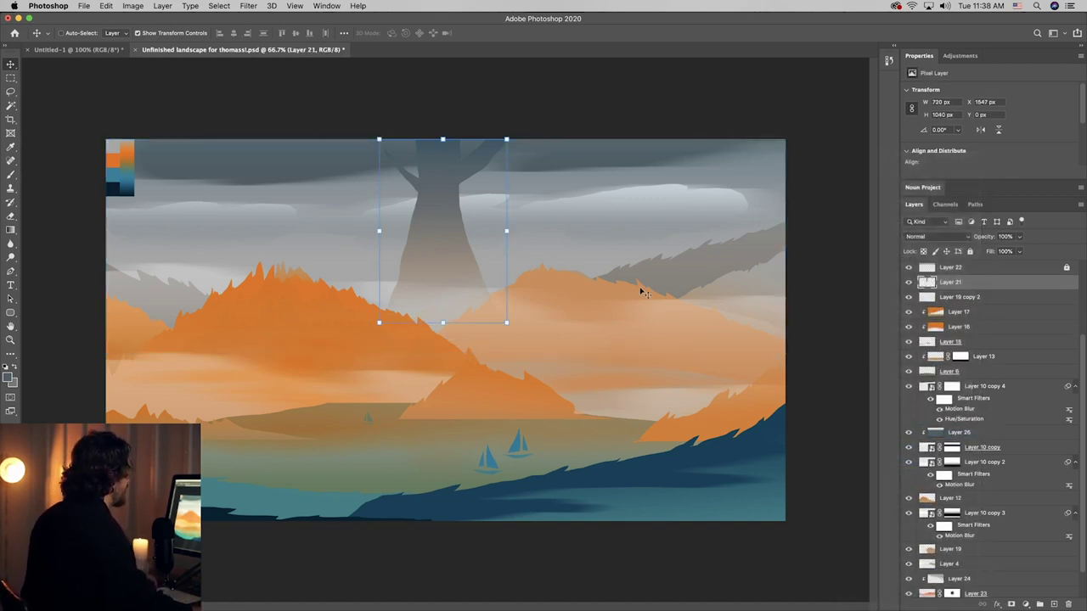
- Clip a new layer to the merged tree and lasso long, pointed bark streaks along the trunk and roots
{"action": "left_click", "coordinate": [1053, 603]}
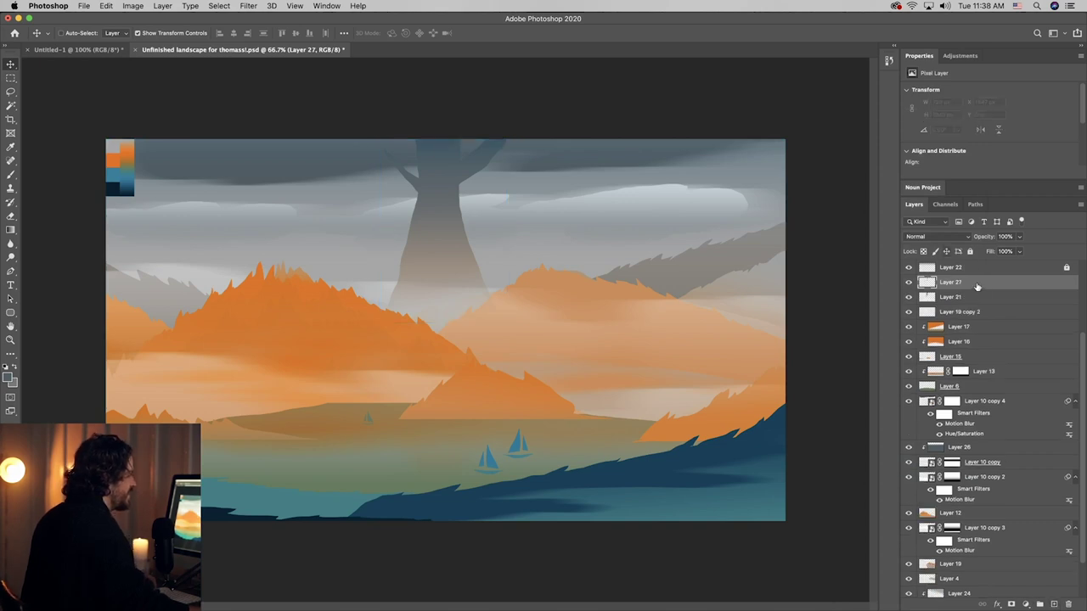
{"action": "left_click", "coordinate": [14, 91]}
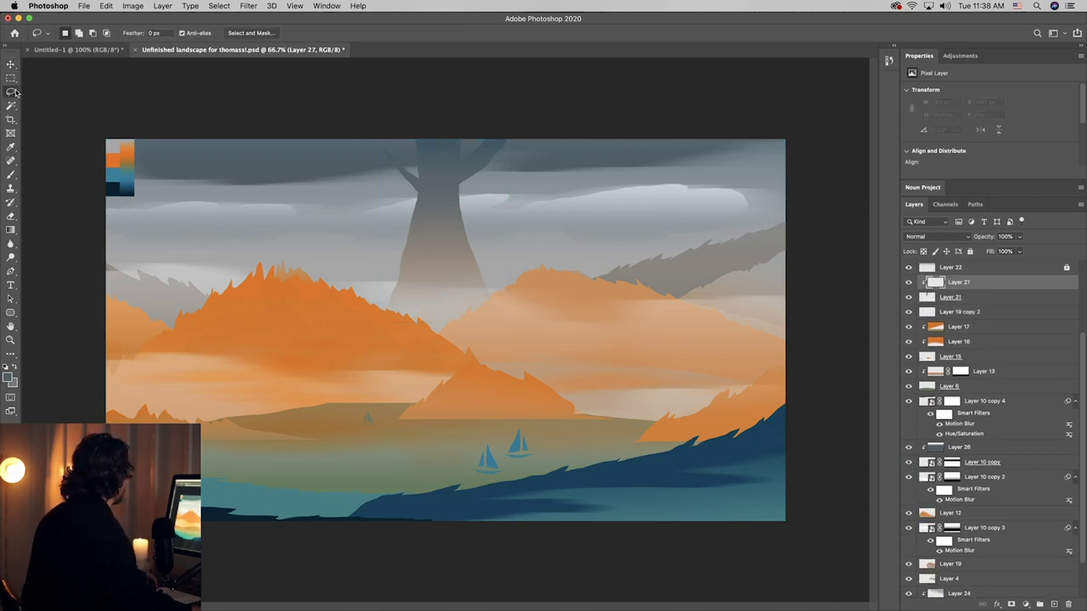
{"action": "left_click", "coordinate": [54, 90]}
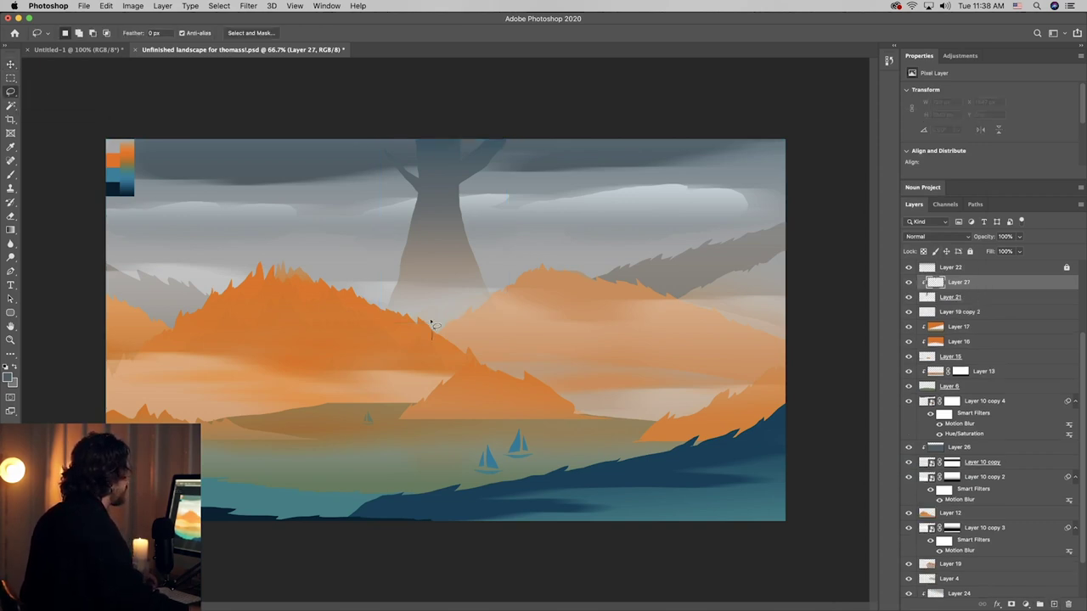
{"action": "mouse_move", "coordinate": [438, 255]}
{"action": "left_mouse_down"}
{"action": "mouse_move", "coordinate": [442, 137]}
{"action": "mouse_move", "coordinate": [424, 137]}
{"action": "mouse_move", "coordinate": [427, 206]}
{"action": "mouse_move", "coordinate": [404, 315]}
{"action": "mouse_move", "coordinate": [431, 338]}
{"action": "mouse_move", "coordinate": [453, 259]}
{"action": "mouse_move", "coordinate": [464, 327]}
{"action": "mouse_move", "coordinate": [439, 280]}
{"action": "mouse_move", "coordinate": [444, 344]}
{"action": "left_mouse_up"}
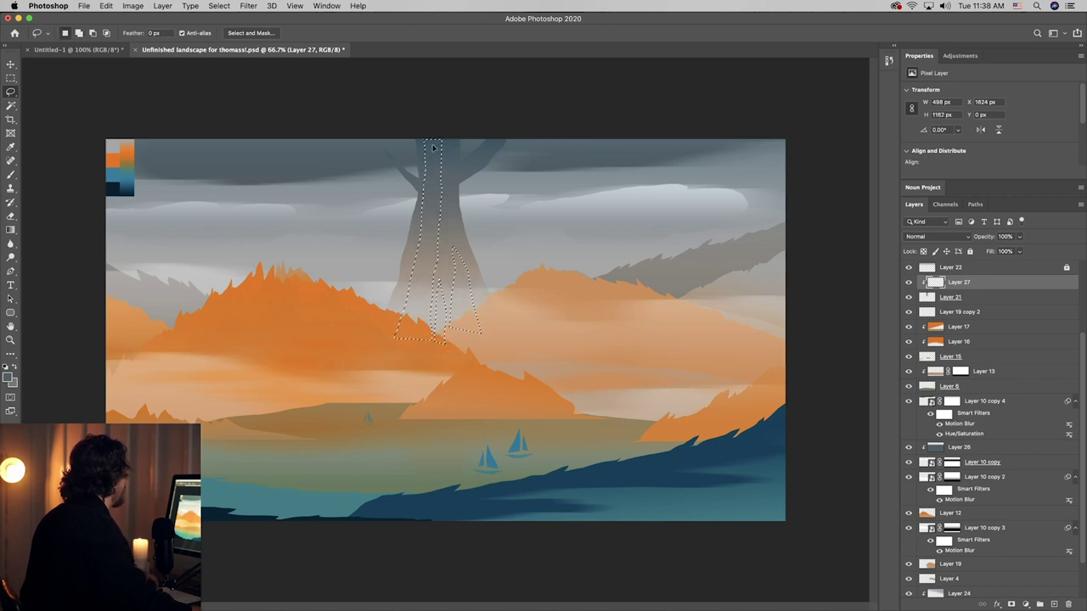
{"action": "mouse_move", "coordinate": [430, 136]}
{"action": "left_mouse_down"}
{"action": "mouse_move", "coordinate": [435, 228]}
{"action": "mouse_move", "coordinate": [432, 135]}
{"action": "left_mouse_up"}
{"action": "left_click_drag", "start_coordinate": [406, 349], "coordinate": [421, 257]}
- Set the foreground colour to #365765, fill the bark streak selection with a downward gradient, and deselect
{"action": "key", "text": "g"}
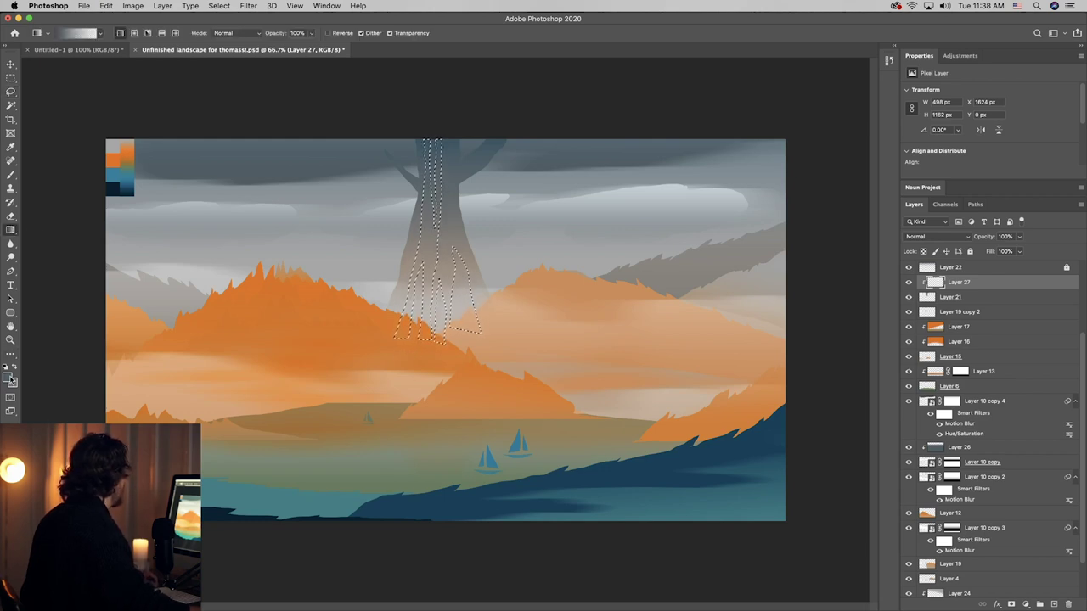
{"action": "left_click", "coordinate": [8, 378]}
{"action": "left_click", "coordinate": [493, 147]}
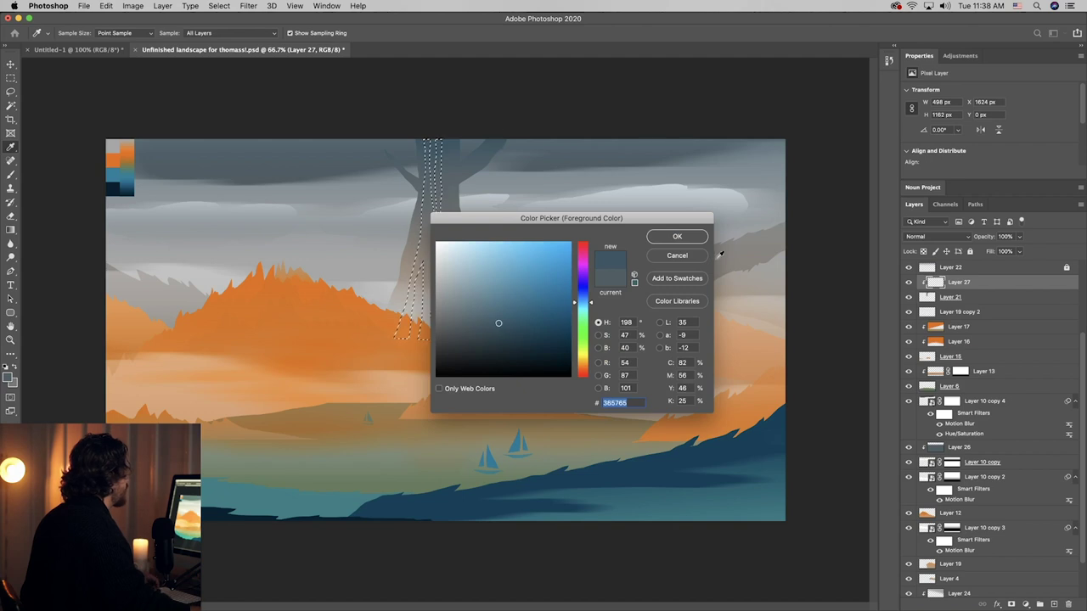
{"action": "left_click", "coordinate": [677, 237]}
{"action": "left_click_drag", "start_coordinate": [429, 204], "coordinate": [432, 333]}
{"action": "key", "text": "super+d"}
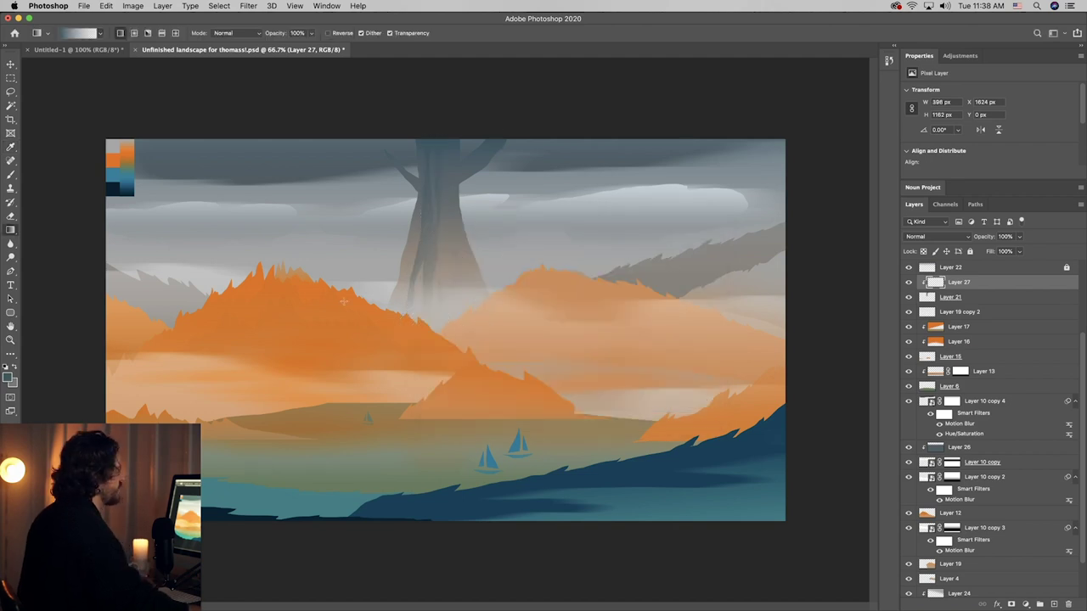
- Reselect the bark streaks, extend their gradient shading to the roots, deselect, and set Layer 27's opacity to 28%
{"action": "key", "text": "super+shift+d"}
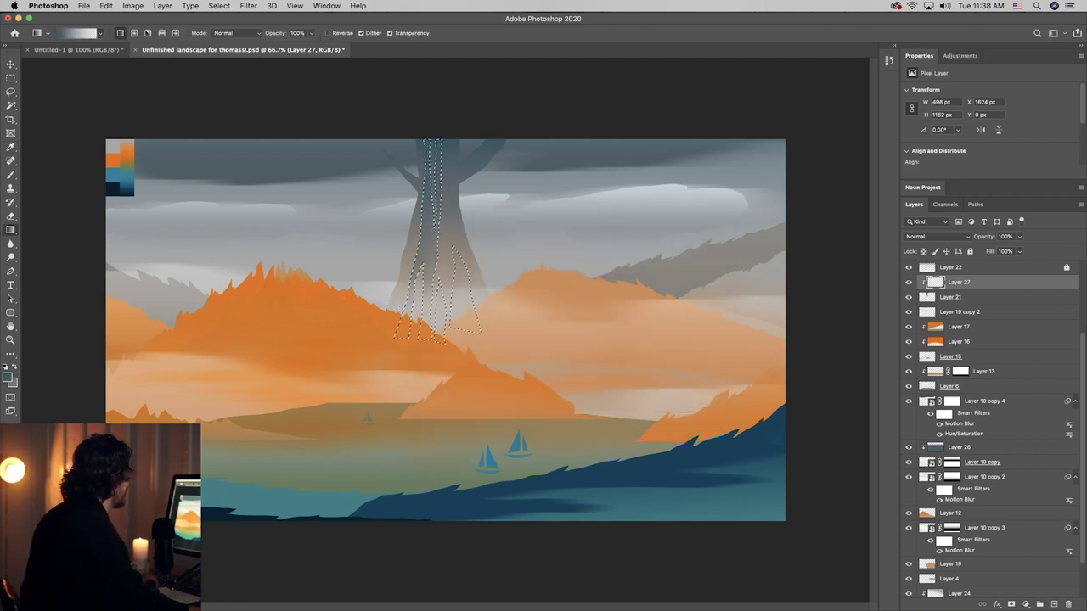
{"action": "key", "text": "super+d"}
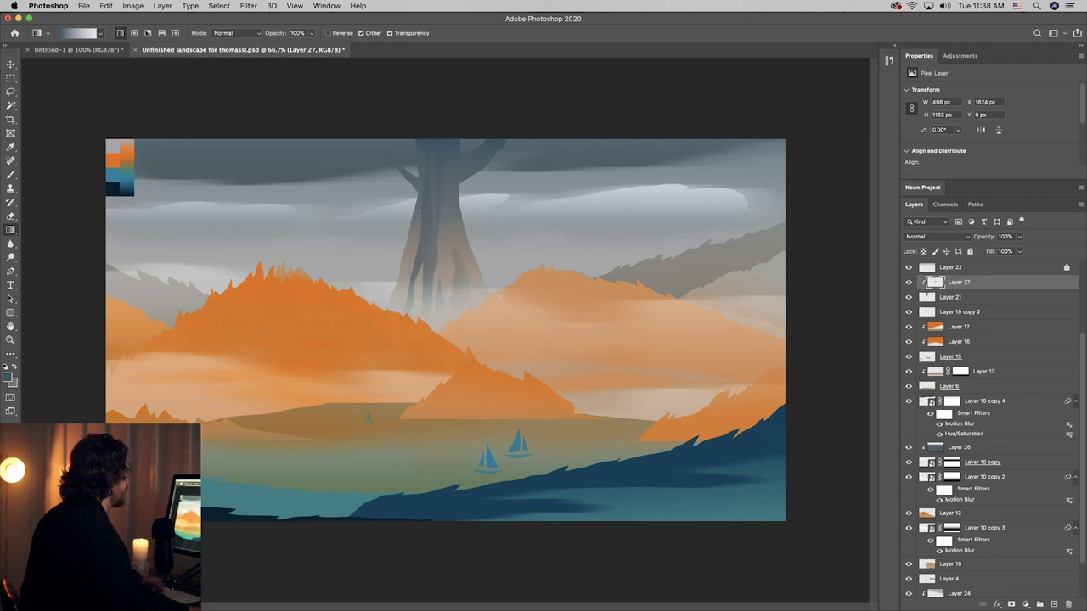
{"action": "left_click_drag", "start_coordinate": [1019, 237], "coordinate": [986, 254]}
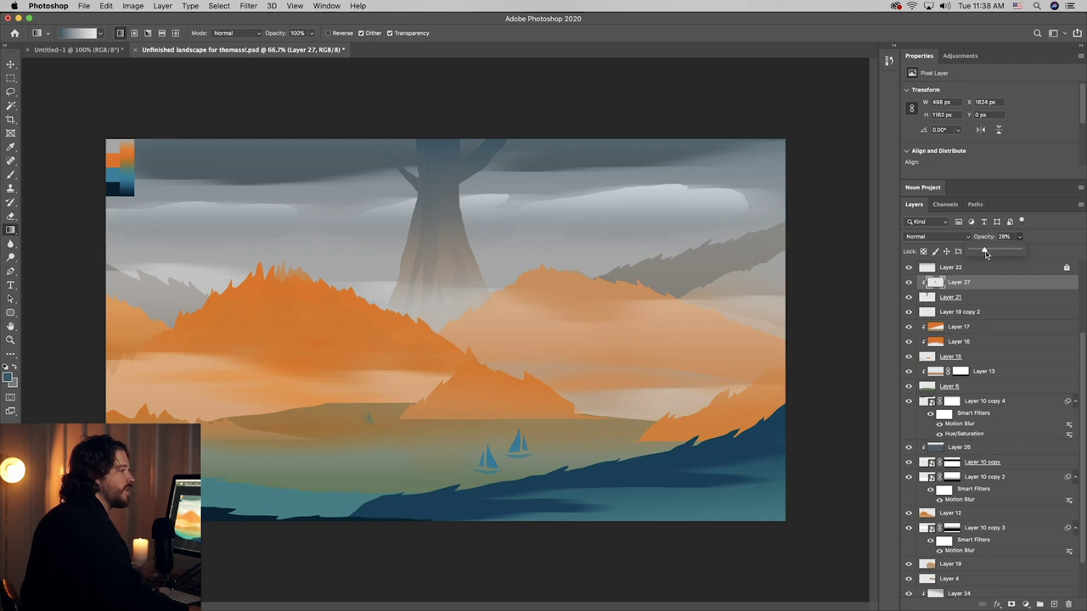
- Add a new clipped layer above Layer 27 and try a horizontal gradient across the tree trunk, undoing the gradient
{"action": "left_click", "coordinate": [1054, 604]}
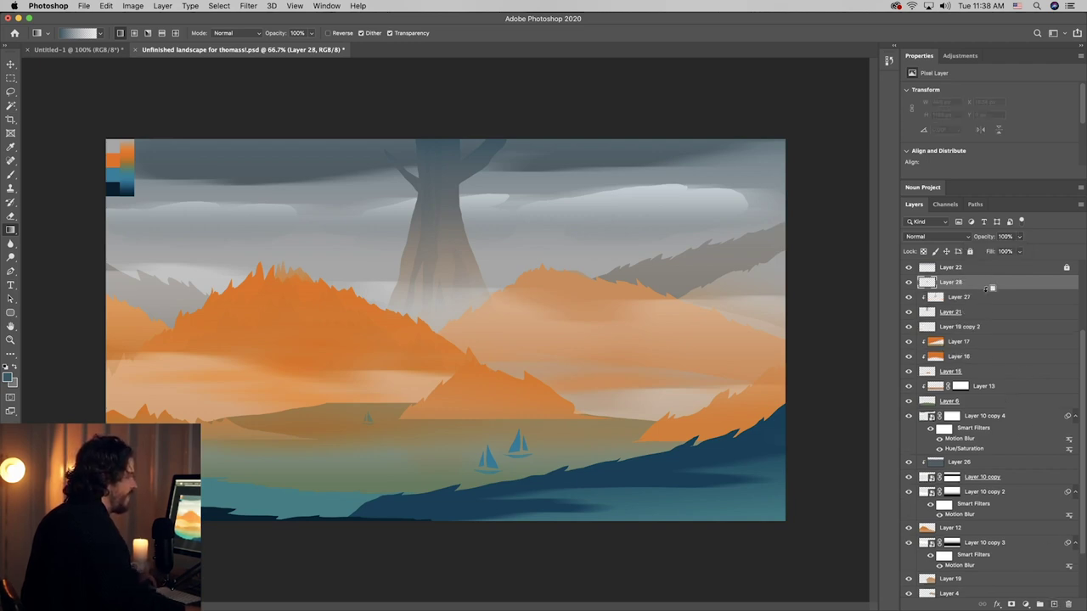
{"action": "left_click_drag", "start_coordinate": [391, 281], "coordinate": [474, 278]}
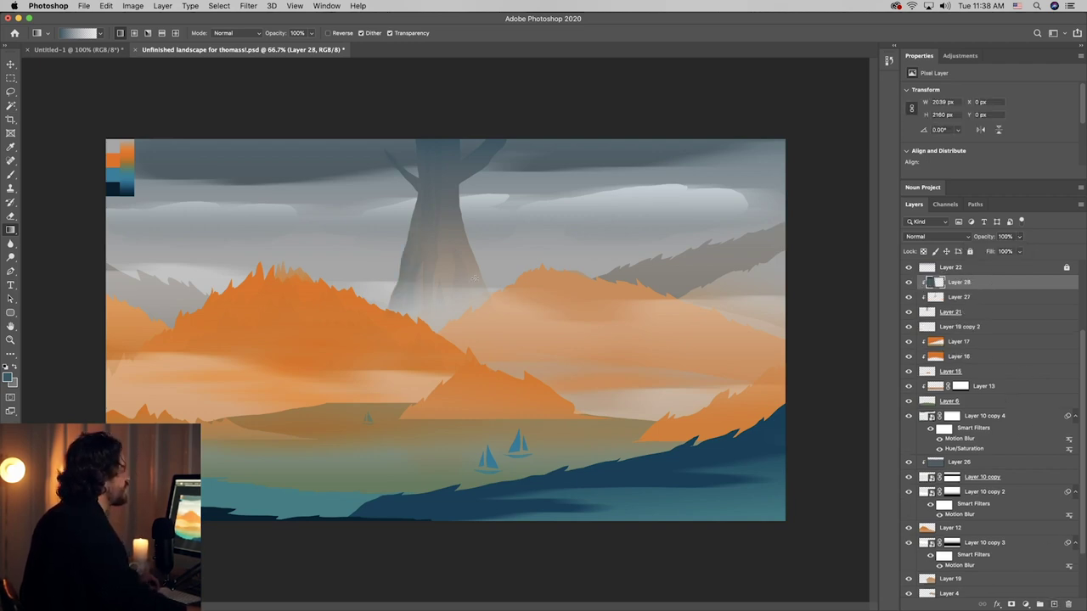
{"action": "key", "text": "super+z"}
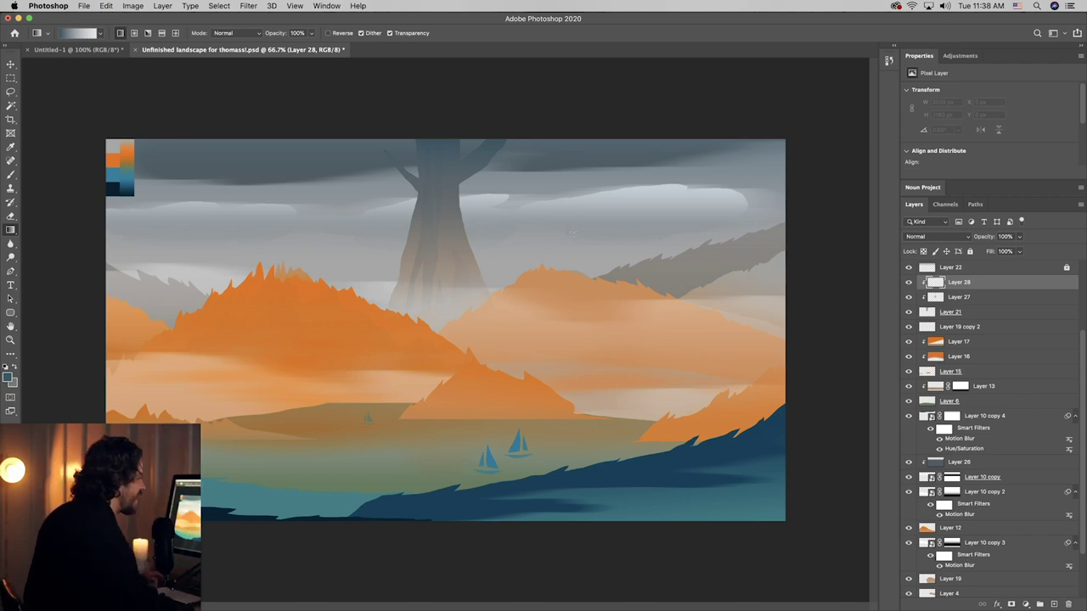
- Show the sketch in Layer 2(pasted) and hide the colour palette swatches in Layer 1 copy 5
{"action": "scroll", "coordinate": [1036, 330], "scroll_direction": "up", "scroll_amount": 3}
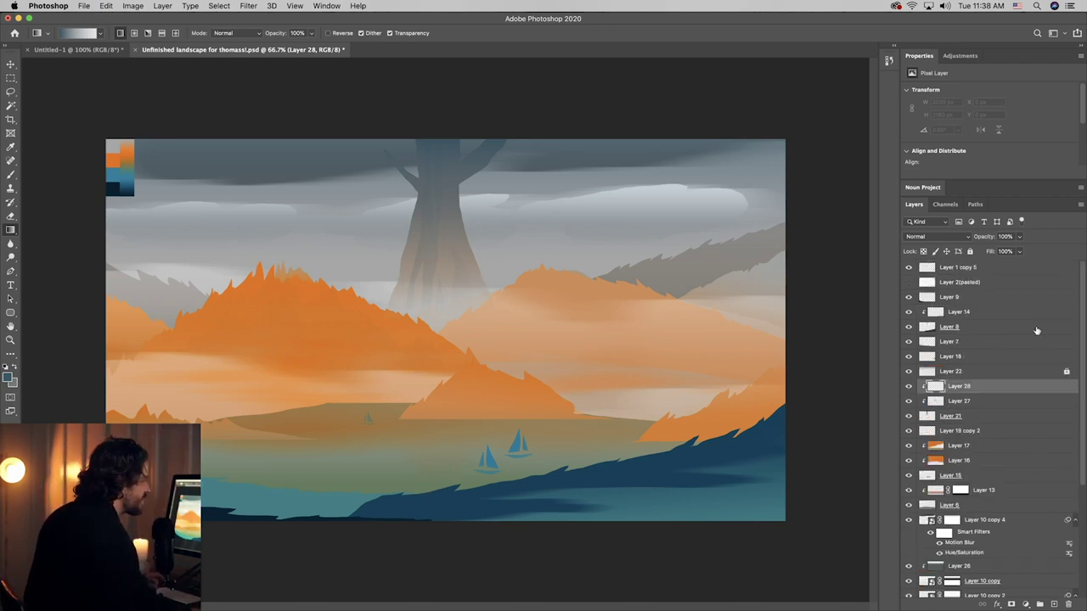
{"action": "left_click", "coordinate": [907, 283]}
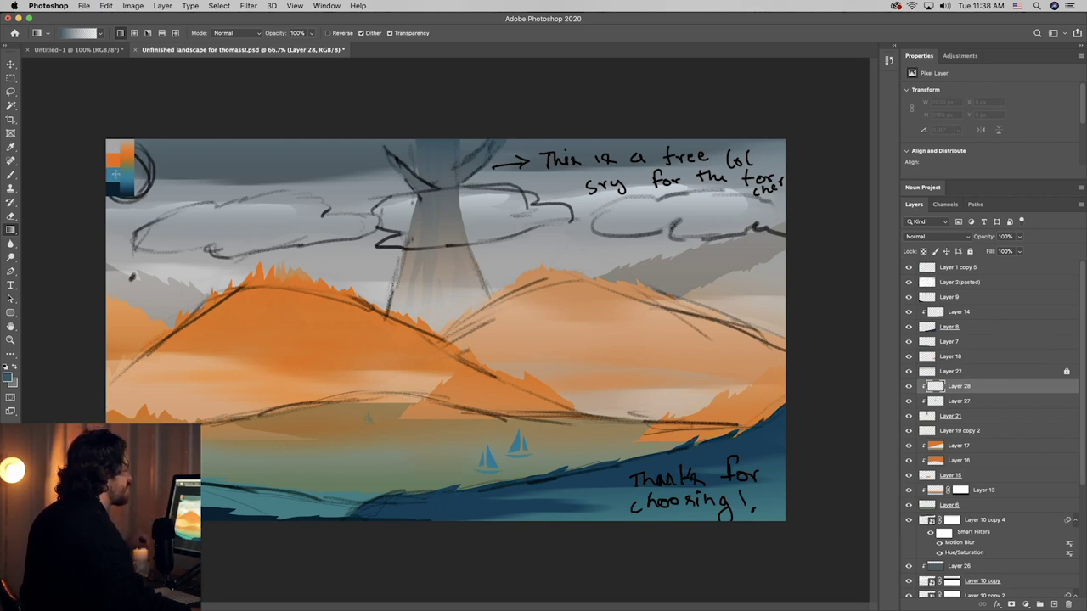
{"action": "left_click", "coordinate": [10, 77]}
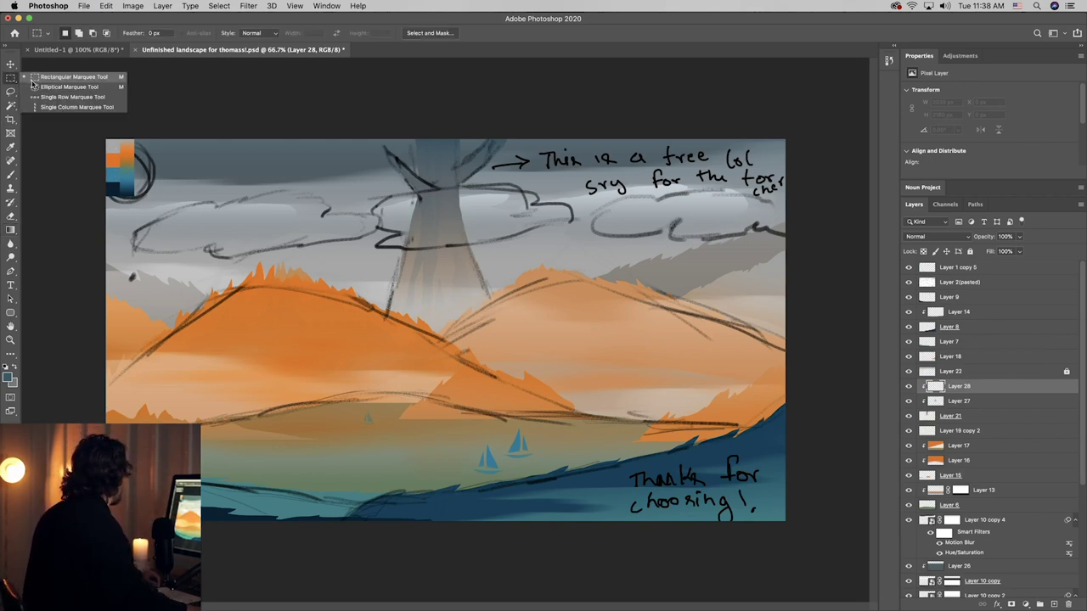
{"action": "left_click", "coordinate": [32, 85]}
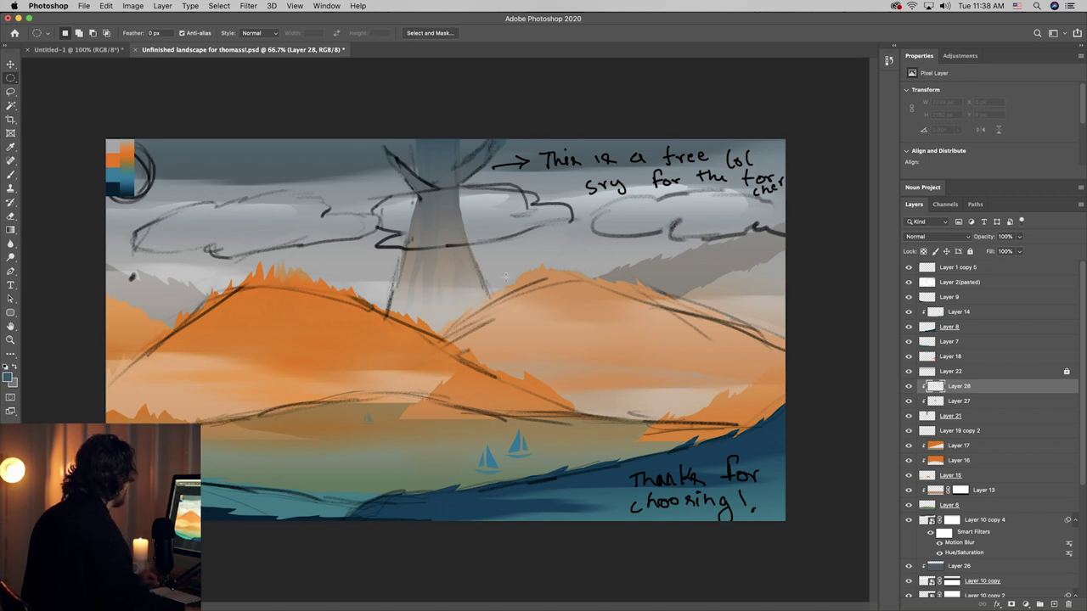
{"action": "key", "text": "v"}
{"action": "left_click", "coordinate": [124, 168], "text": "super"}
{"action": "left_click", "coordinate": [908, 267]}
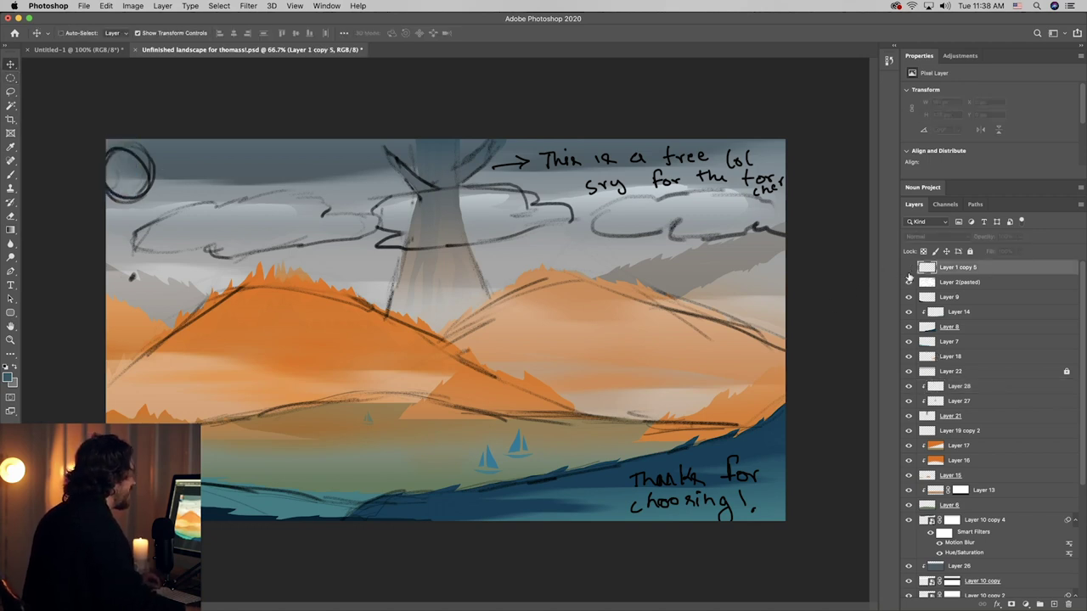
- Make a circular selection about 324 px wide over the sketched moon, with Layer 9 as the active layer
{"action": "left_click", "coordinate": [11, 78]}
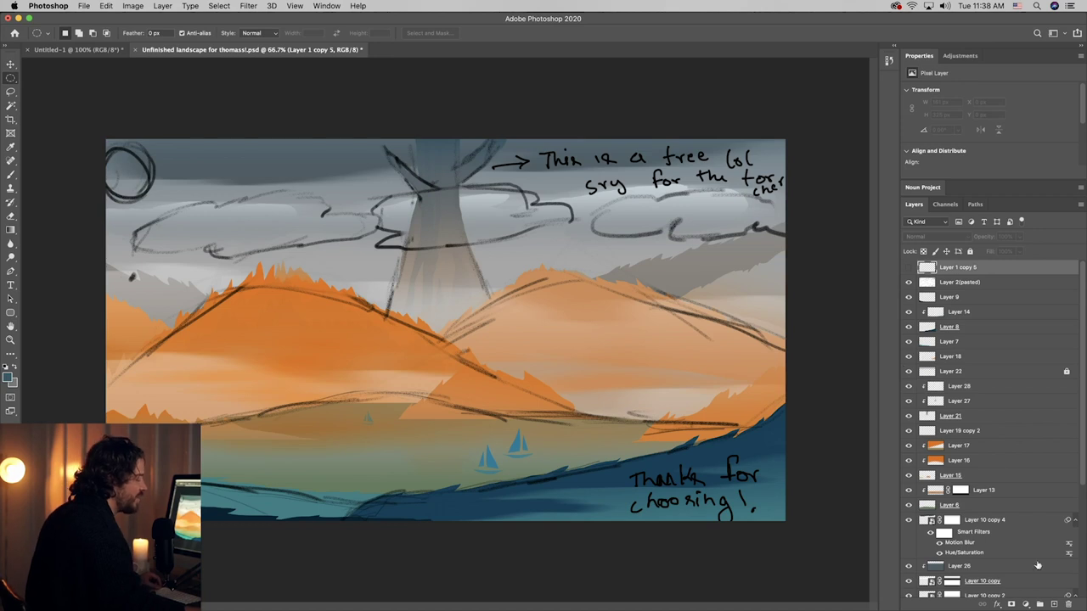
{"action": "double_click", "coordinate": [956, 298]}
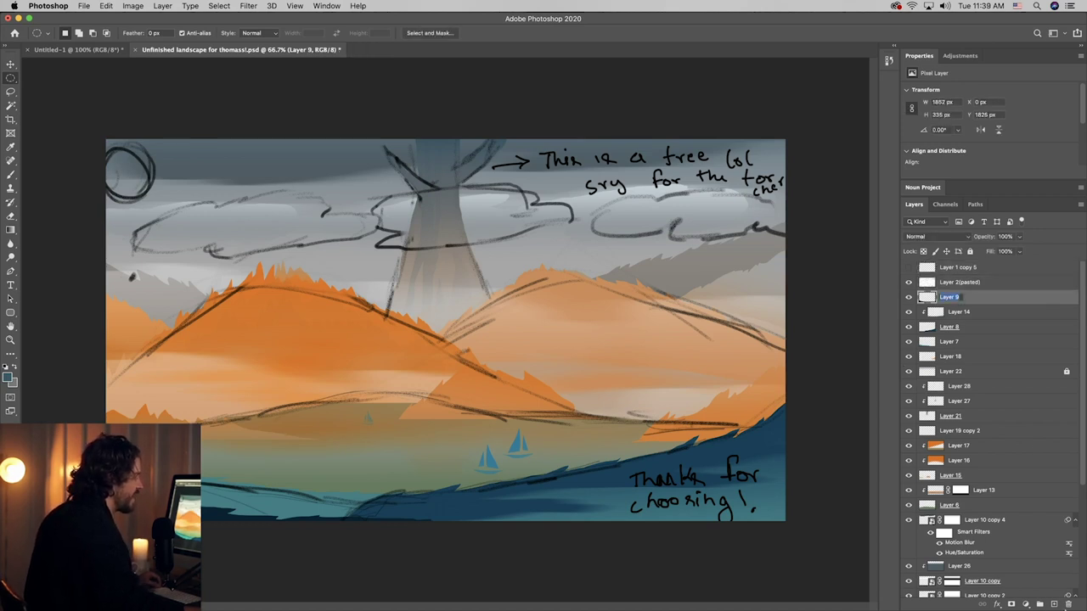
{"action": "left_click_drag", "start_coordinate": [98, 147], "coordinate": [164, 203]}
{"action": "left_click_drag", "start_coordinate": [134, 171], "coordinate": [154, 175]}
{"action": "key", "text": "g"}
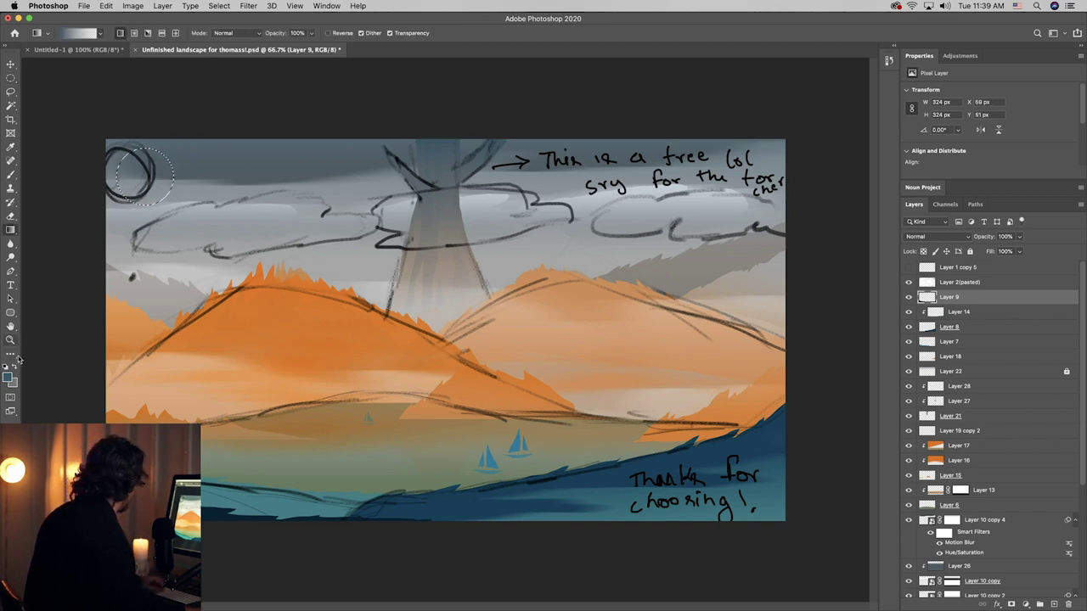
- Set the foreground colour to white (#ffffff), fill the circular moon selection with it, and deselect
{"action": "left_click", "coordinate": [8, 379]}
{"action": "left_click_drag", "start_coordinate": [462, 270], "coordinate": [432, 238]}
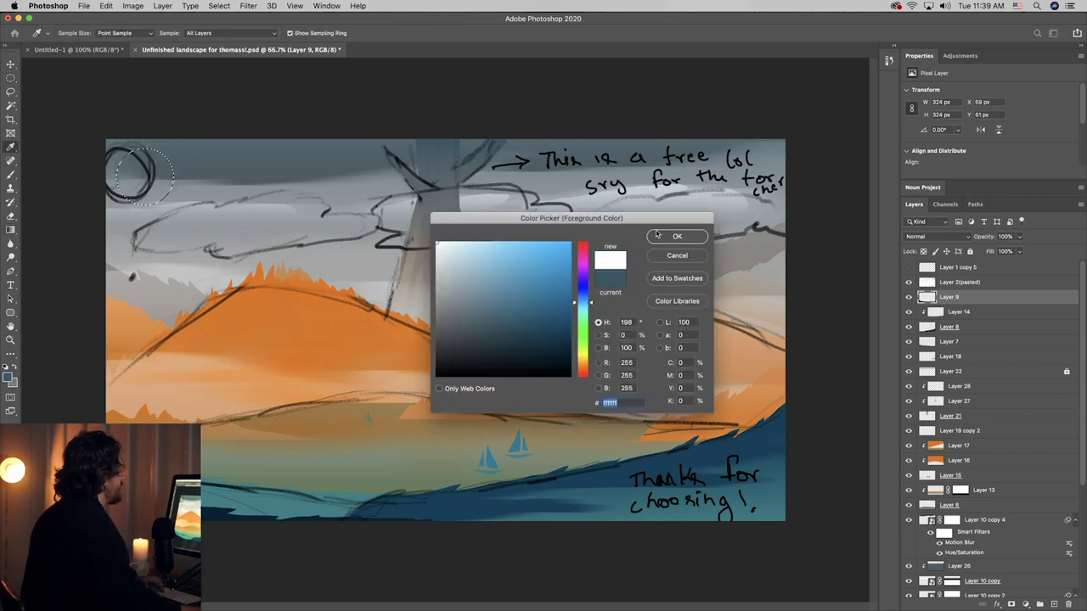
{"action": "left_click", "coordinate": [667, 236]}
{"action": "key", "text": "alt+BackSpace"}
{"action": "key", "text": "super+d"}
{"action": "key", "text": "v"}
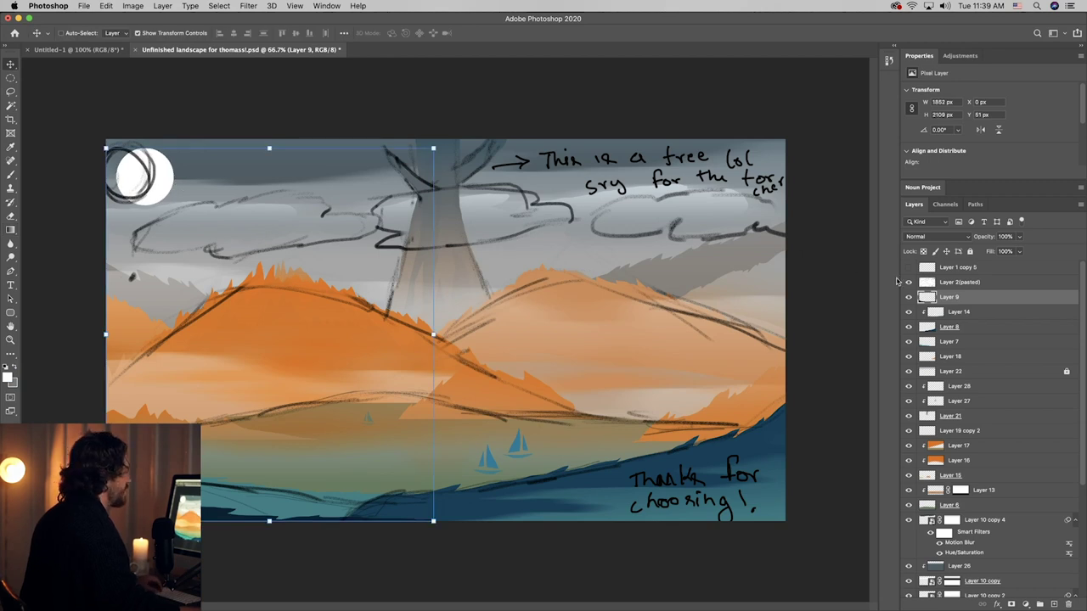
- Hide the sketch in Layer 2(pasted), then cut the white moon out of Layer 9 and paste it onto its own layer
{"action": "left_click", "coordinate": [908, 282]}
{"action": "left_click", "coordinate": [669, 135], "text": "super"}
{"action": "left_click", "coordinate": [151, 182], "text": "super"}
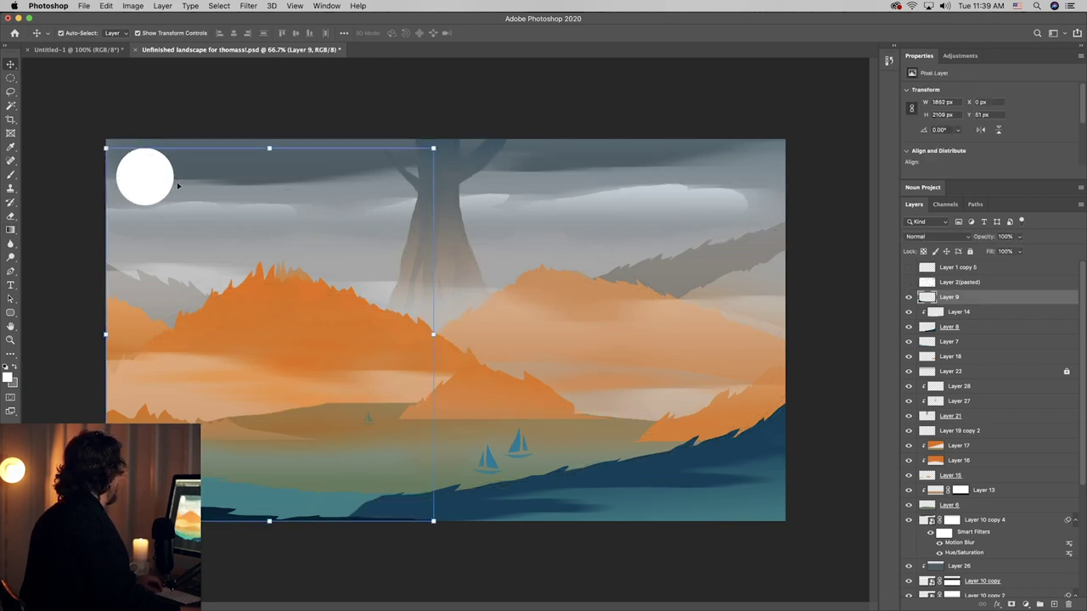
{"action": "left_click", "coordinate": [10, 77]}
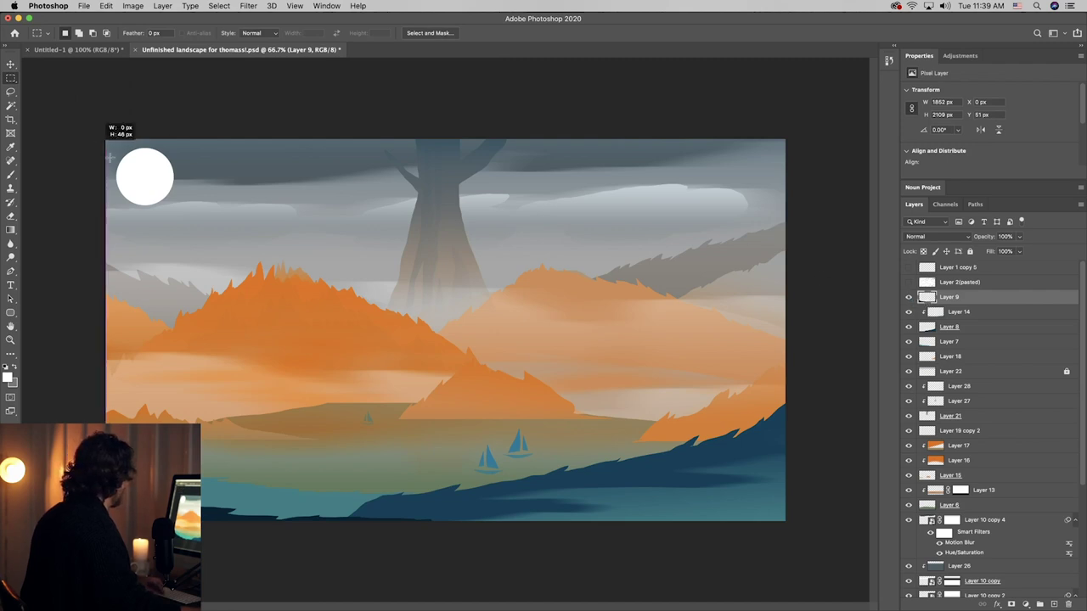
{"action": "left_click_drag", "start_coordinate": [110, 123], "coordinate": [237, 253]}
{"action": "key", "text": "Delete"}
{"action": "key", "text": "super+d"}
{"action": "key", "text": "ctrl+v"}
{"action": "key", "text": "v"}
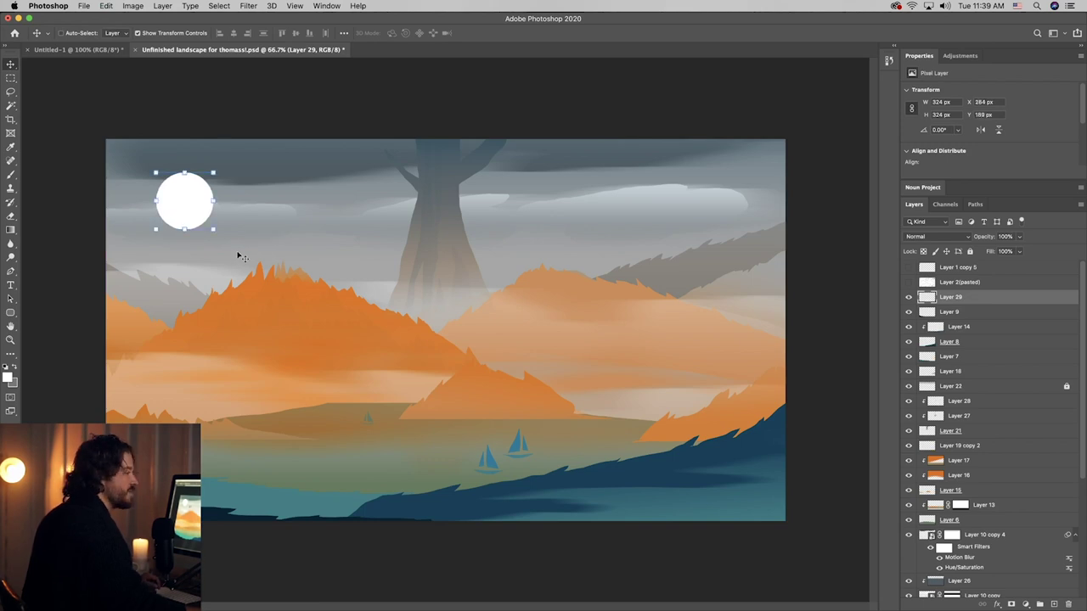
- Add a layer mask to the moon layer and fade the moon's lower part with a gradient inside a curved lasso selection
{"action": "left_click", "coordinate": [10, 93]}
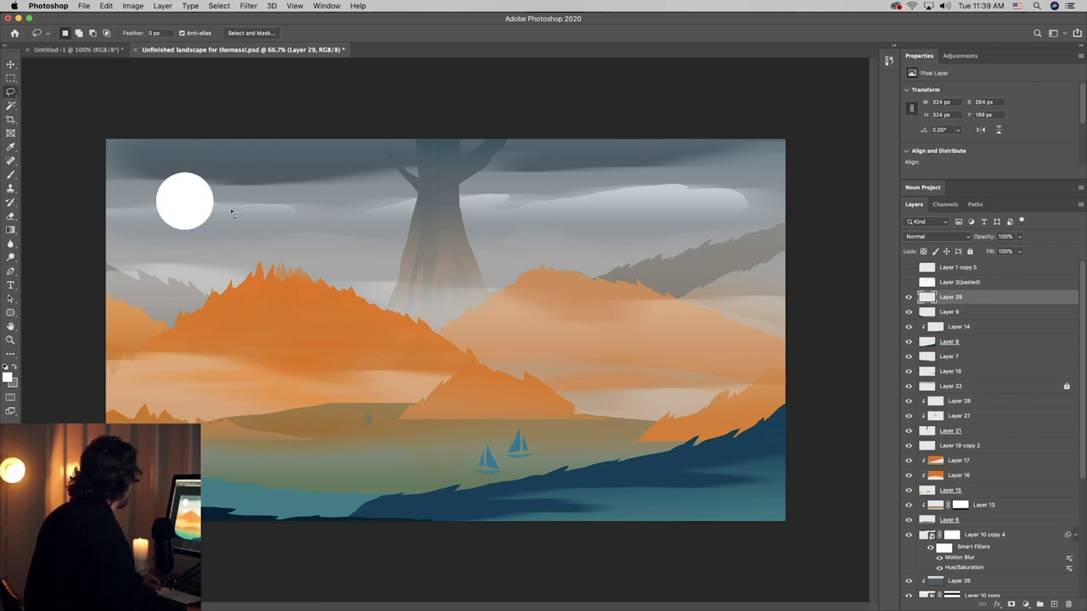
{"action": "mouse_move", "coordinate": [180, 207]}
{"action": "left_mouse_down"}
{"action": "mouse_move", "coordinate": [149, 214]}
{"action": "mouse_move", "coordinate": [195, 272]}
{"action": "mouse_move", "coordinate": [270, 238]}
{"action": "mouse_move", "coordinate": [227, 203]}
{"action": "left_mouse_up"}
{"action": "left_click", "coordinate": [1025, 604]}
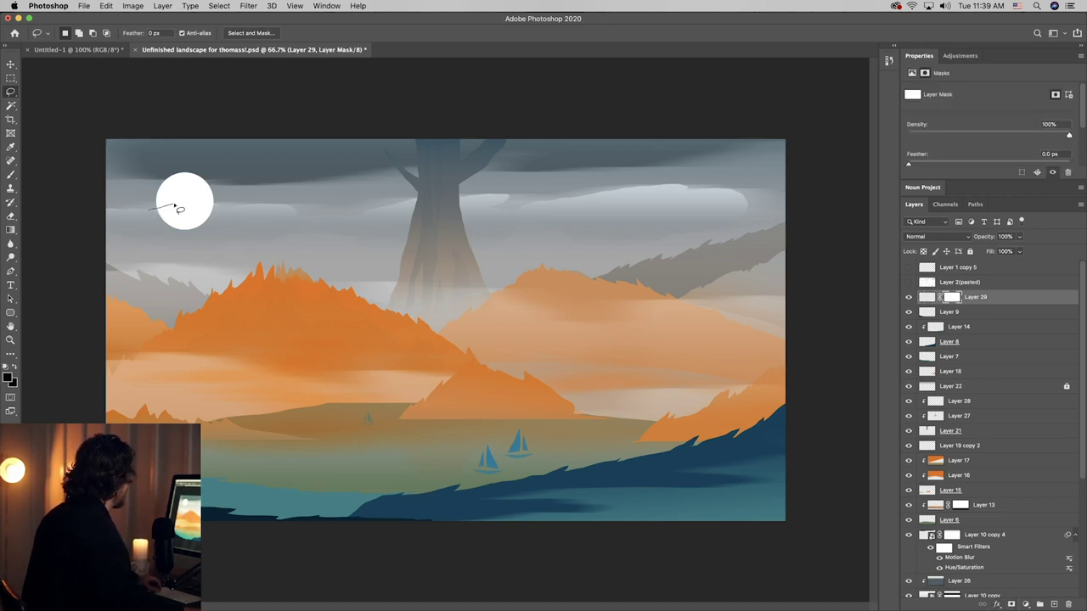
{"action": "left_click_drag", "start_coordinate": [180, 209], "coordinate": [210, 207]}
{"action": "left_click_drag", "start_coordinate": [211, 257], "coordinate": [150, 210]}
{"action": "key", "text": "g"}
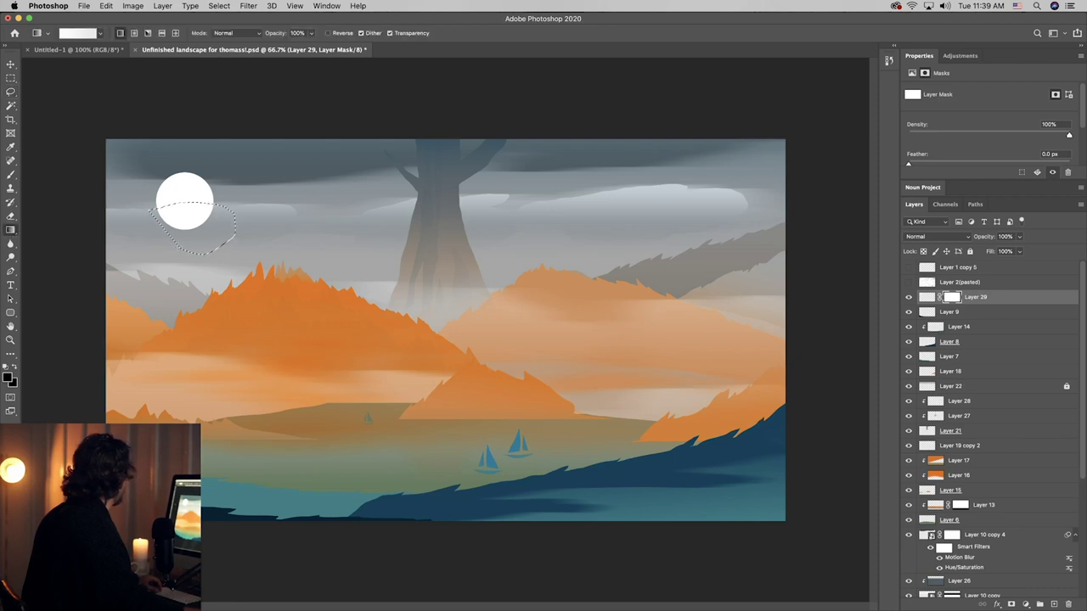
{"action": "key", "text": "super+d"}
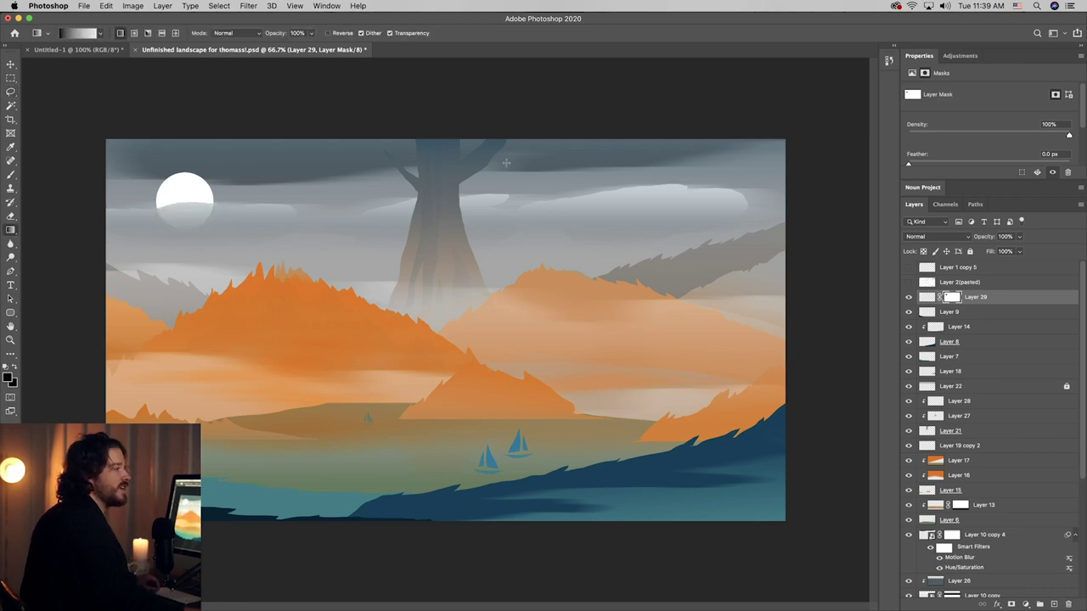
- Select a circle about 257 px wide inside the moon and softly shade it on the mask with a 39% opacity brush
{"action": "key", "text": "v"}
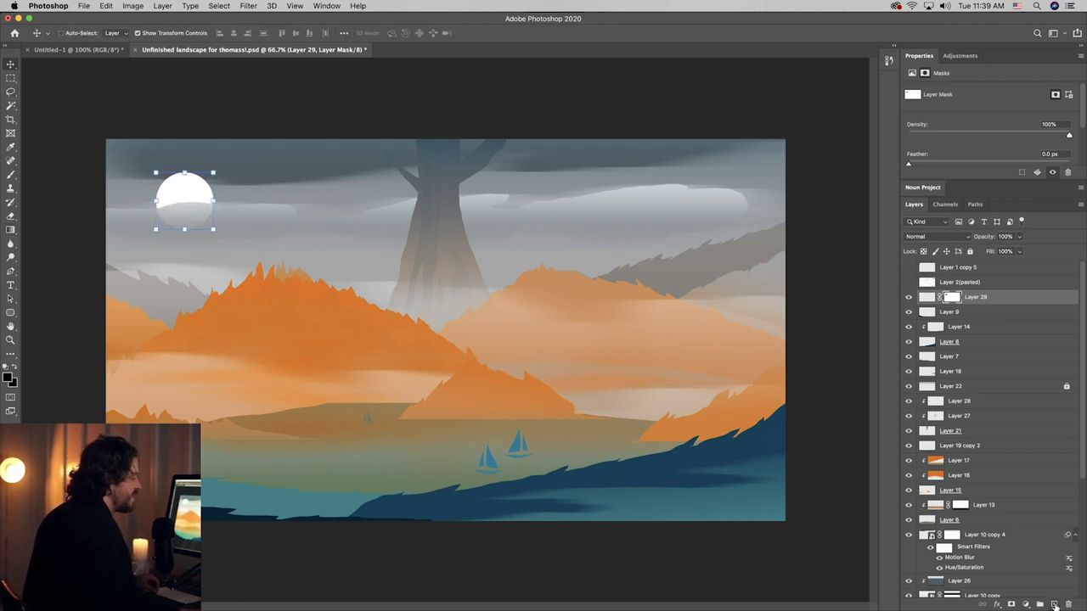
{"action": "left_click", "coordinate": [11, 78]}
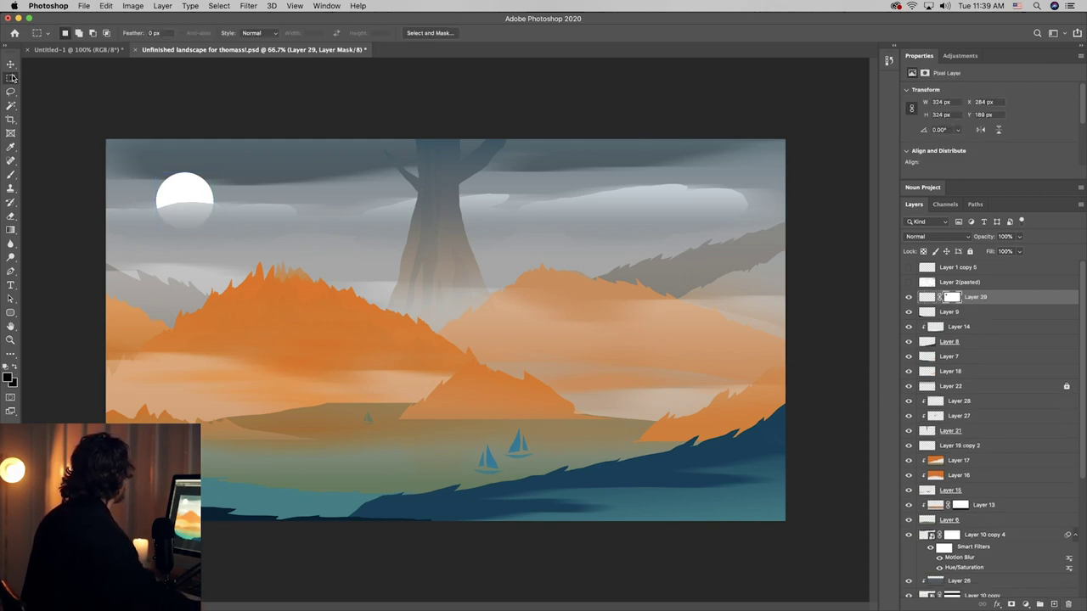
{"action": "right_click", "coordinate": [14, 83]}
{"action": "left_click", "coordinate": [46, 87]}
{"action": "mouse_move", "coordinate": [223, 222]}
{"action": "left_mouse_down"}
{"action": "mouse_move", "coordinate": [154, 175]}
{"action": "mouse_move", "coordinate": [213, 205]}
{"action": "left_mouse_up"}
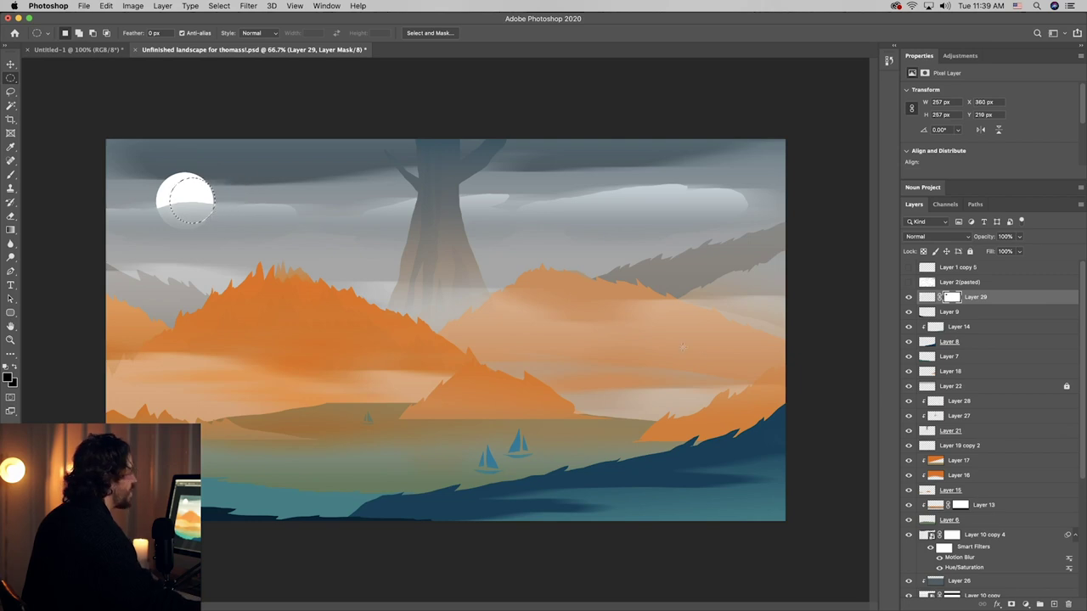
{"action": "left_click", "coordinate": [11, 174]}
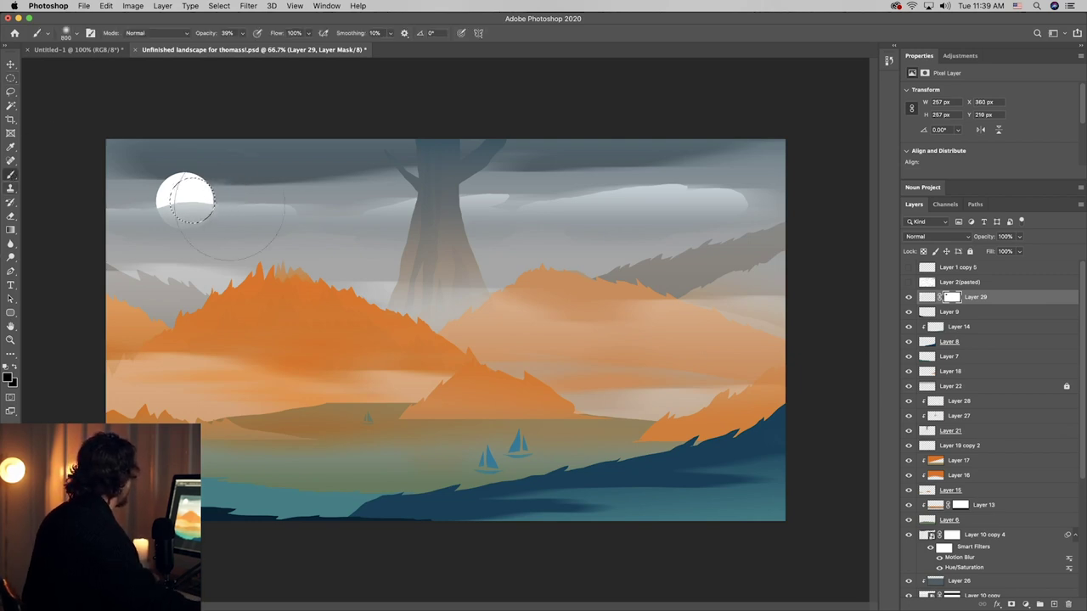
{"action": "key", "text": "super+d"}
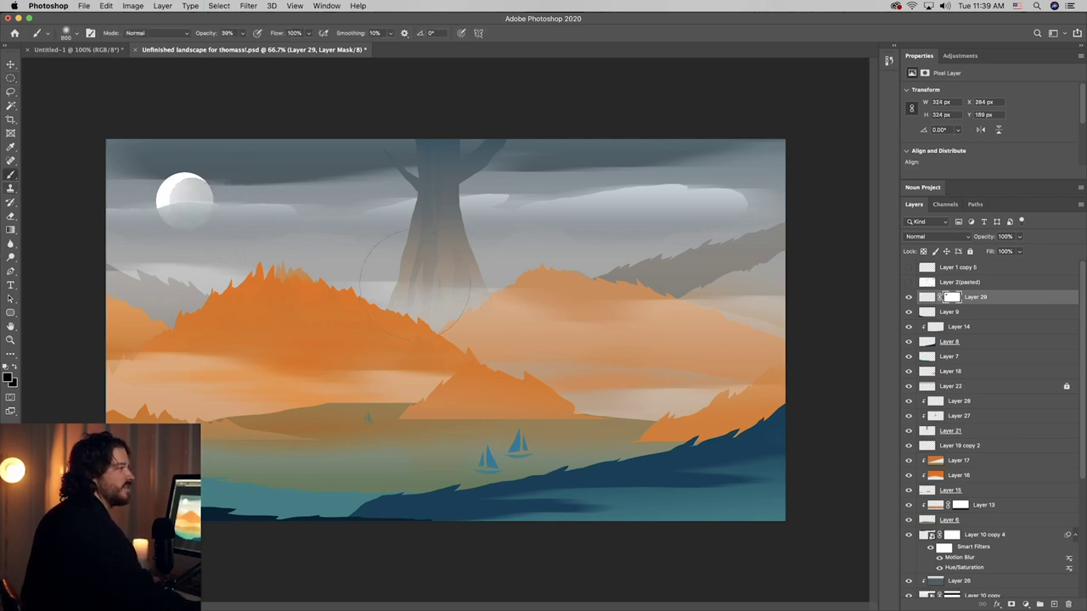
{"action": "key", "text": "super+z"}
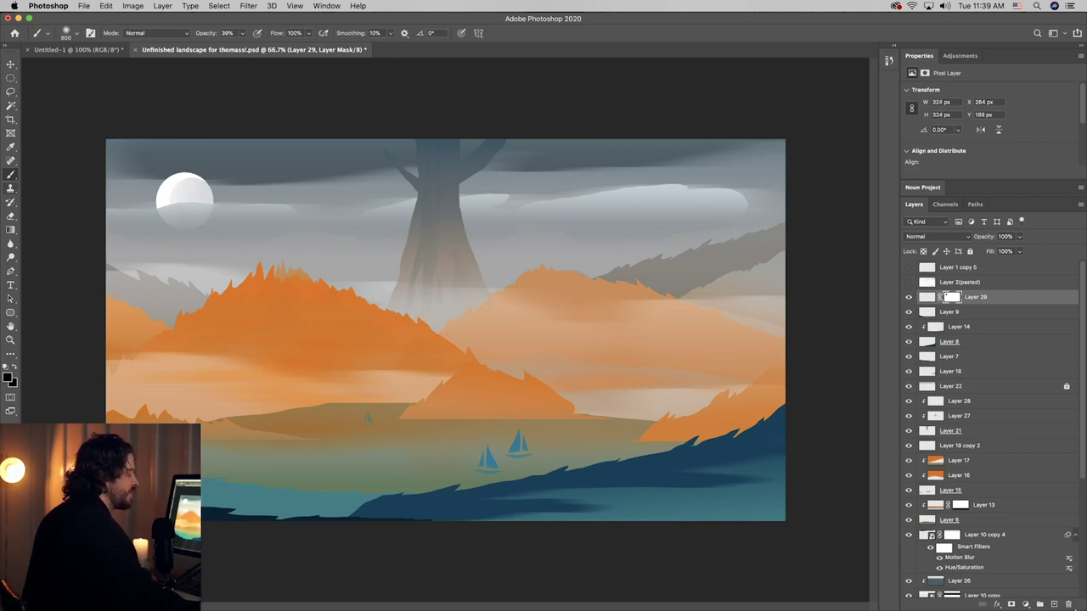
- Add a new layer above Layer 29 and paint a soft white glow around the moon with a 1200 px brush
{"action": "left_click", "coordinate": [1053, 603]}
{"action": "key", "text": "x"}
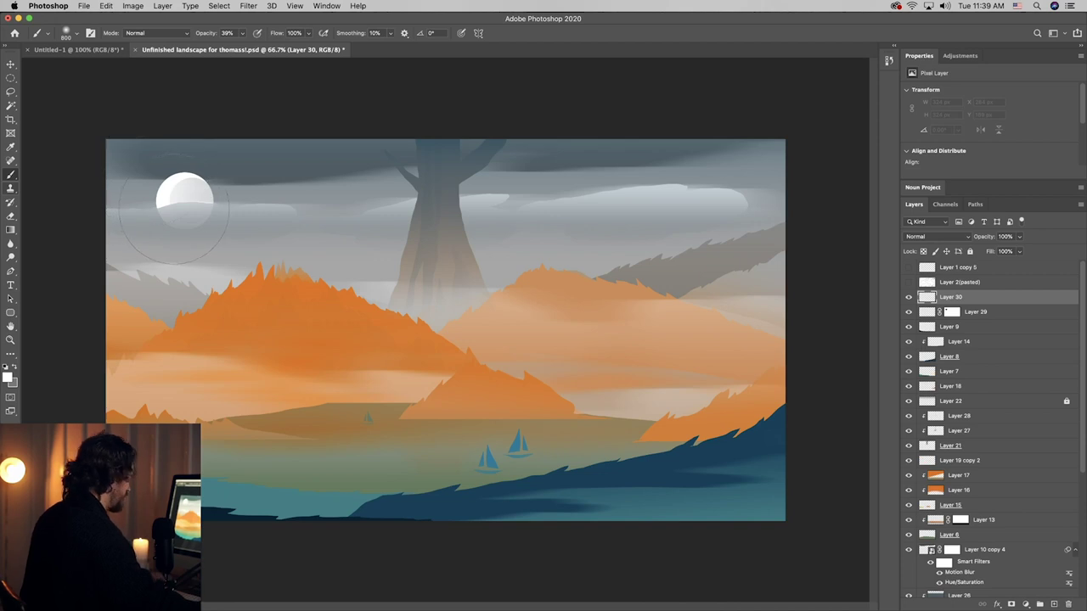
{"action": "key", "text": "]"}
{"action": "key", "text": "]"}
{"action": "left_click_drag", "start_coordinate": [175, 208], "coordinate": [184, 204]}
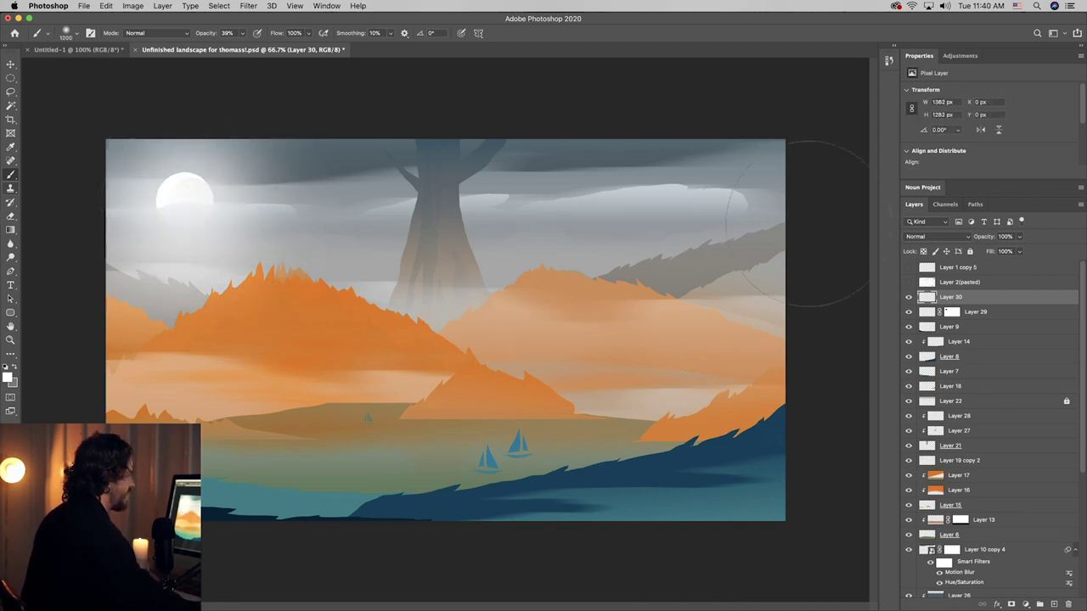
- Set the opacity of the moon's glow layer, Layer 30, to 67% and deselect the layer
{"action": "left_click", "coordinate": [1020, 237]}
{"action": "left_click_drag", "start_coordinate": [1005, 252], "coordinate": [1003, 252]}
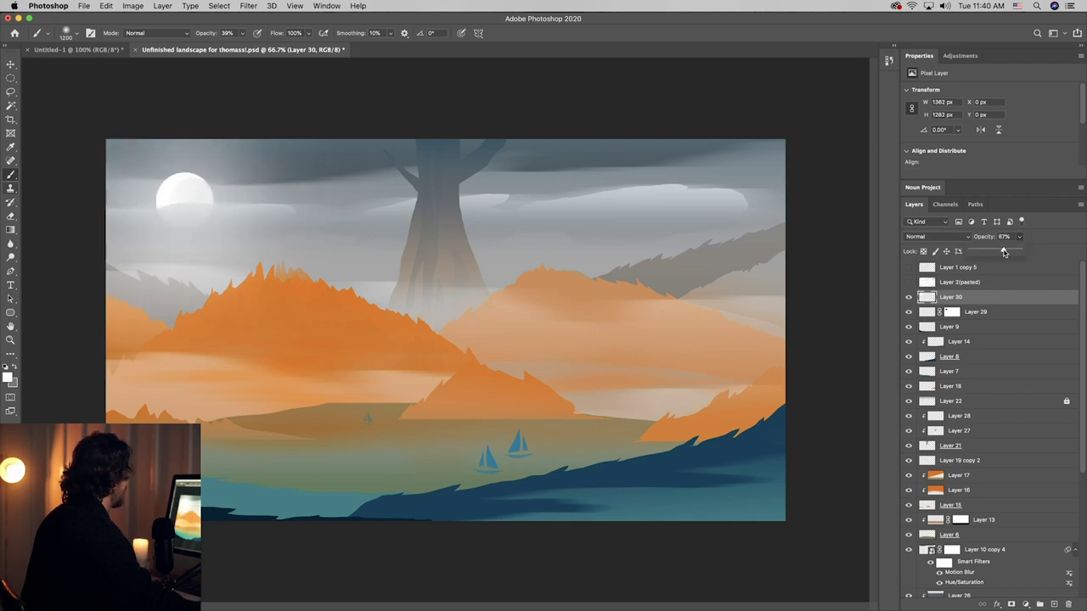
{"action": "key", "text": "v"}
{"action": "left_click", "coordinate": [441, 103]}
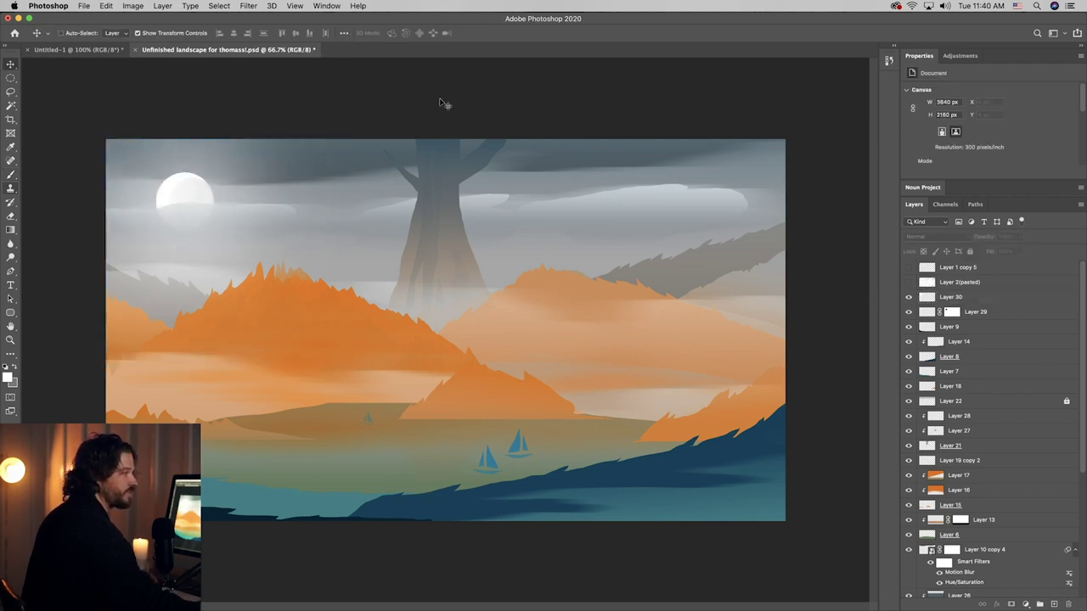
- Add a new layer above Layer 28 and clip it to the tree in Layer 21
{"action": "left_click", "coordinate": [425, 205]}
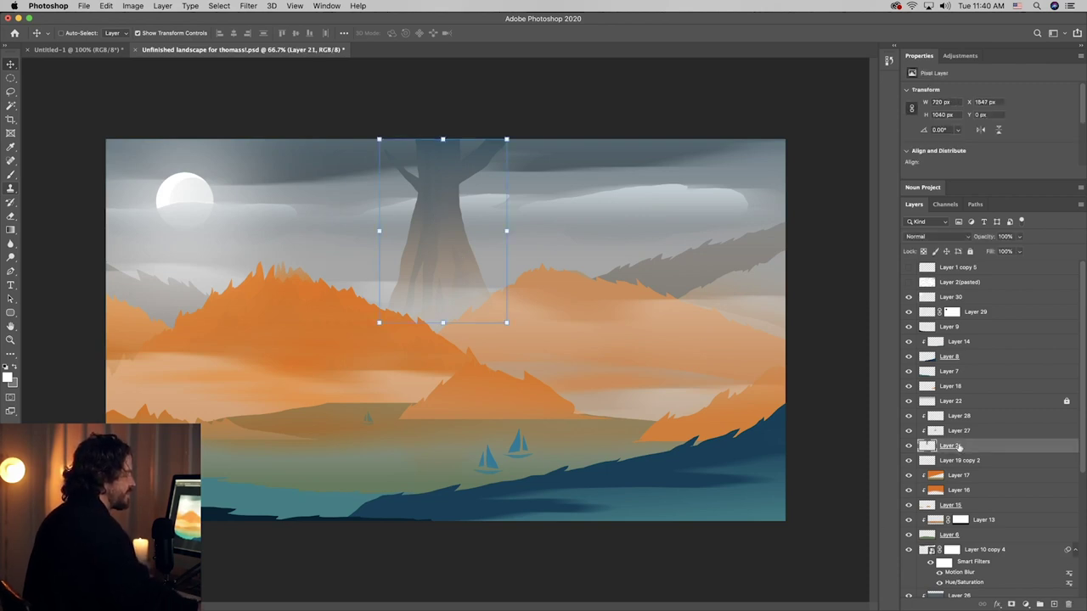
{"action": "left_click", "coordinate": [966, 417]}
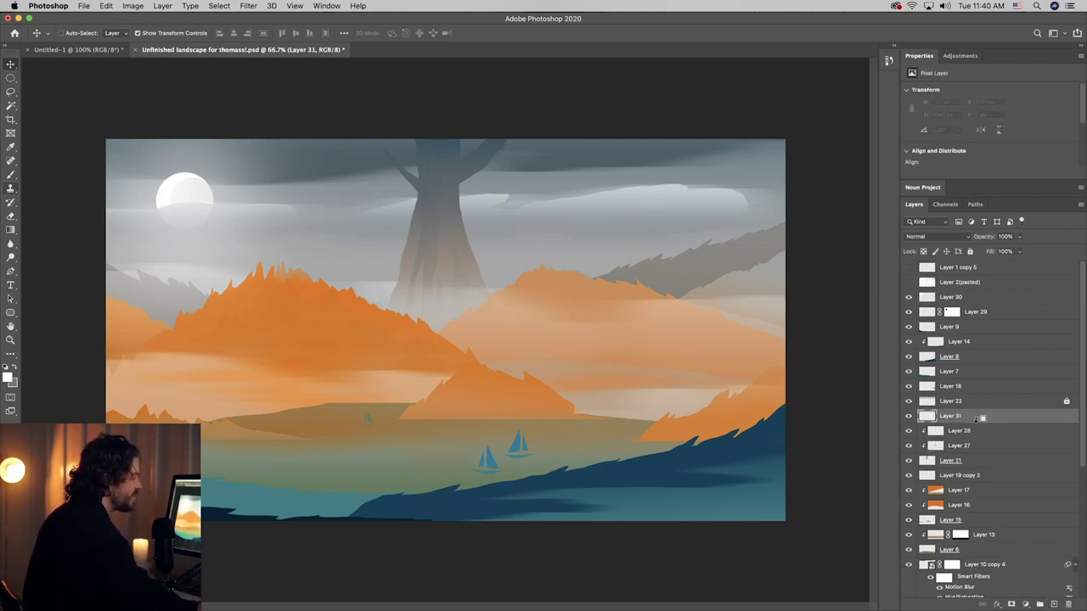
{"action": "key", "text": "super+alt+g"}
- Try several horizontal gradients across the tree trunk from its left side on the new clipped layer
{"action": "left_click", "coordinate": [10, 229]}
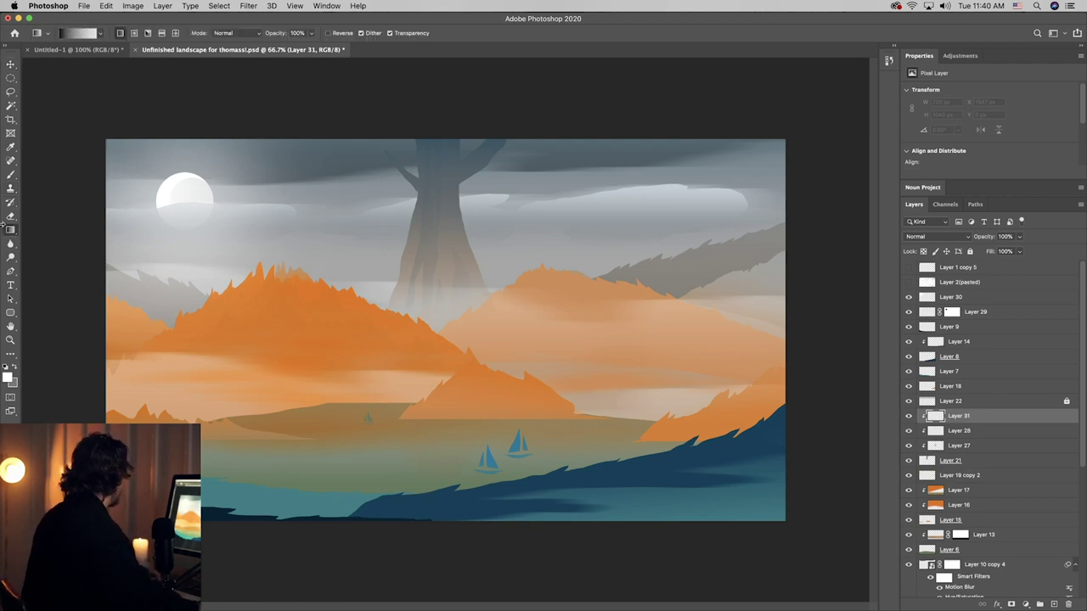
{"action": "left_click_drag", "start_coordinate": [345, 236], "coordinate": [444, 251]}
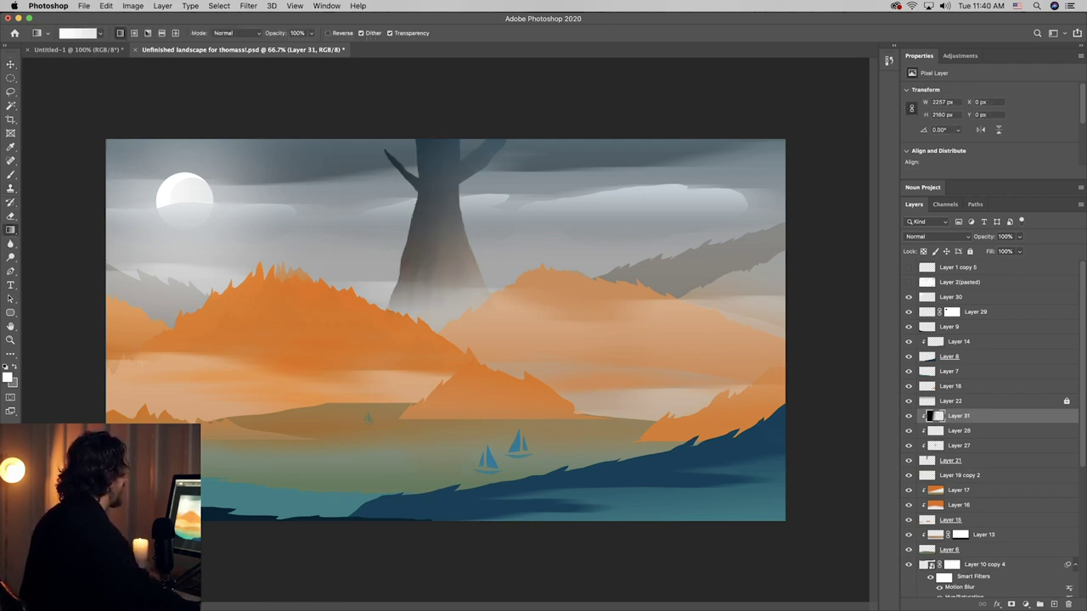
{"action": "key", "text": "super+z"}
{"action": "left_click_drag", "start_coordinate": [338, 255], "coordinate": [445, 258]}
{"action": "key", "text": "super+z"}
{"action": "left_click_drag", "start_coordinate": [373, 250], "coordinate": [432, 247]}
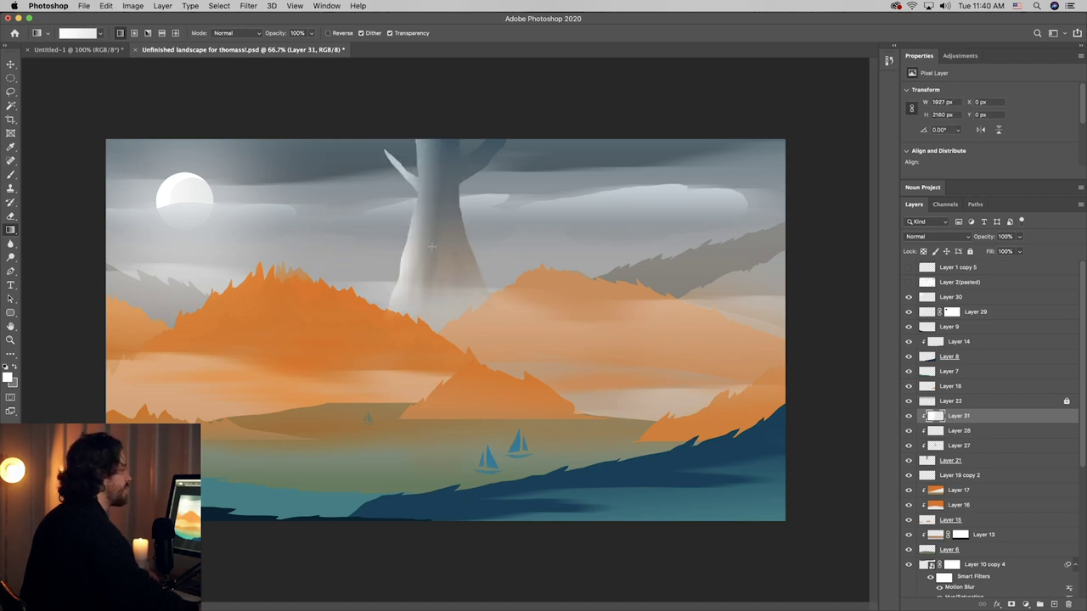
{"action": "key", "text": "super+z"}
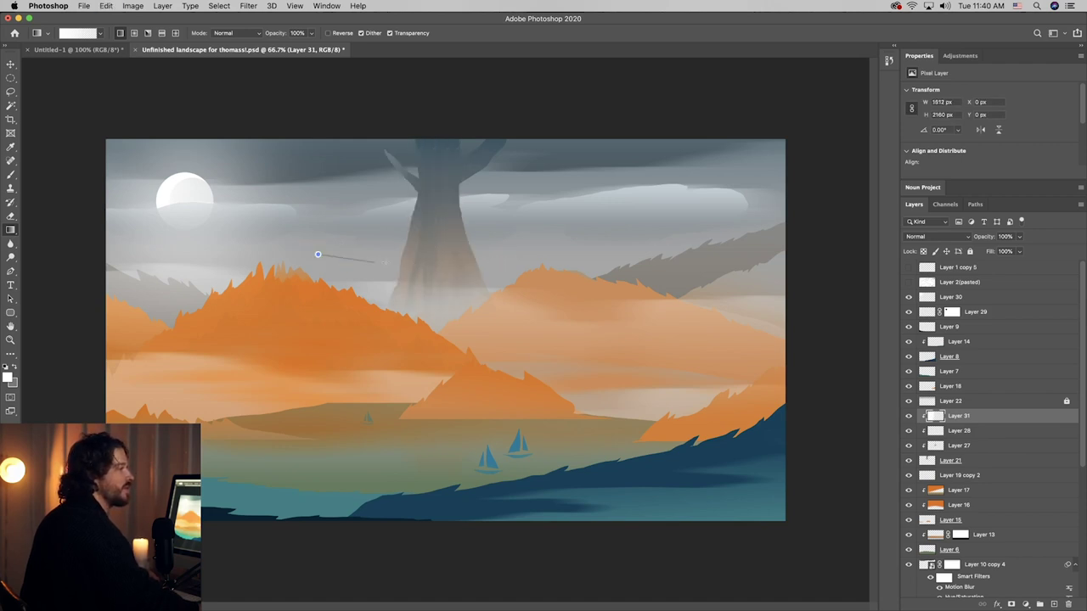
{"action": "left_click_drag", "start_coordinate": [315, 269], "coordinate": [452, 270]}
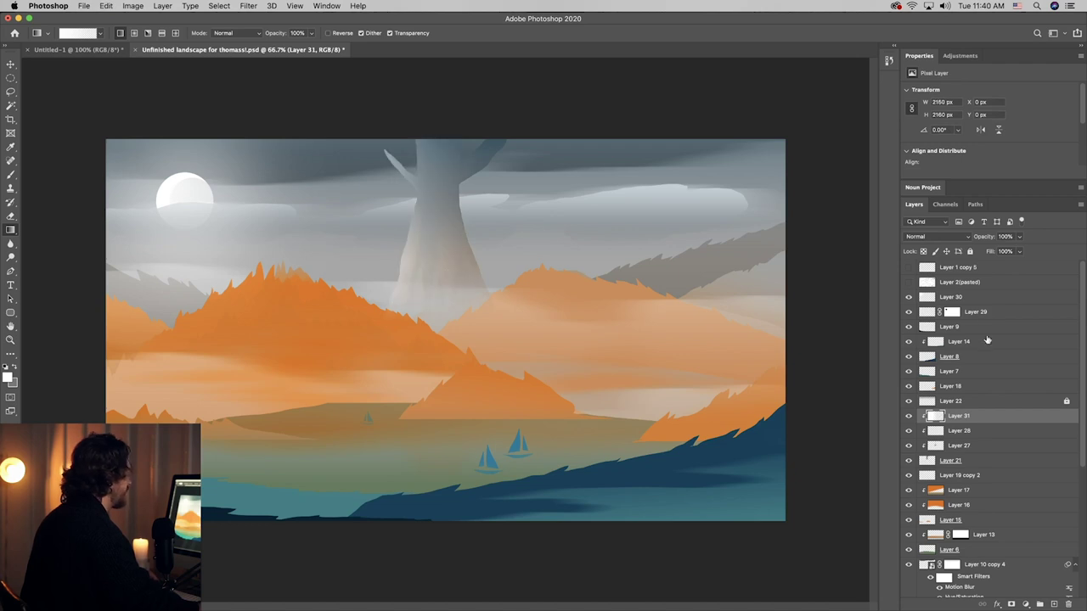
{"action": "key", "text": "super+z"}
{"action": "key", "text": "super+z"}
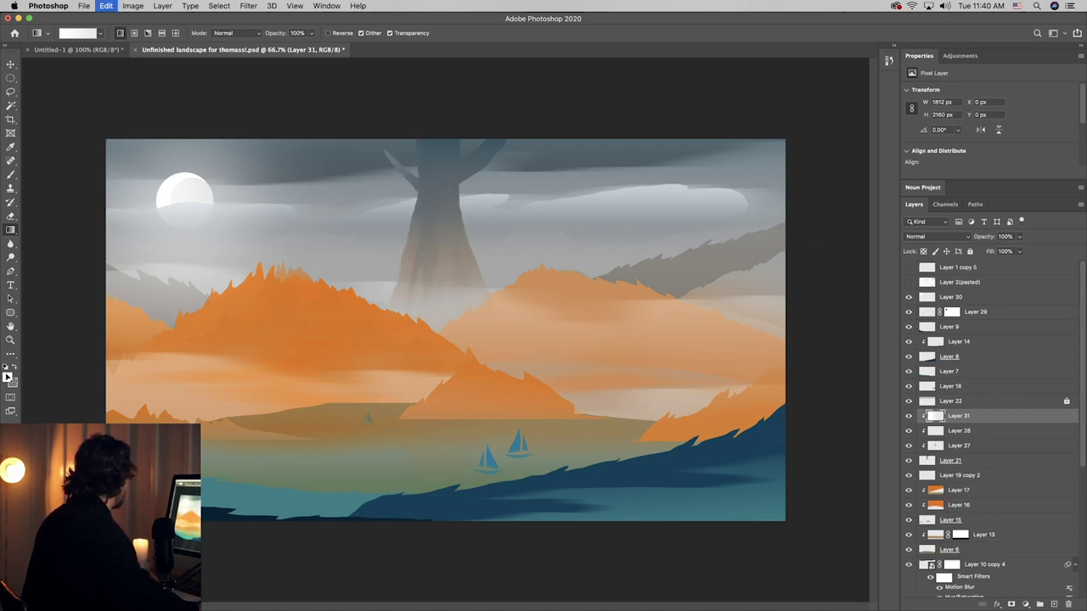
- Shade the tree trunk's right side with a black diagonal gradient and lower Layer 31's opacity to about 70%
{"action": "left_click", "coordinate": [6, 377]}
{"action": "left_click_drag", "start_coordinate": [524, 335], "coordinate": [629, 438]}
{"action": "left_click", "coordinate": [677, 237]}
{"action": "key", "text": "g"}
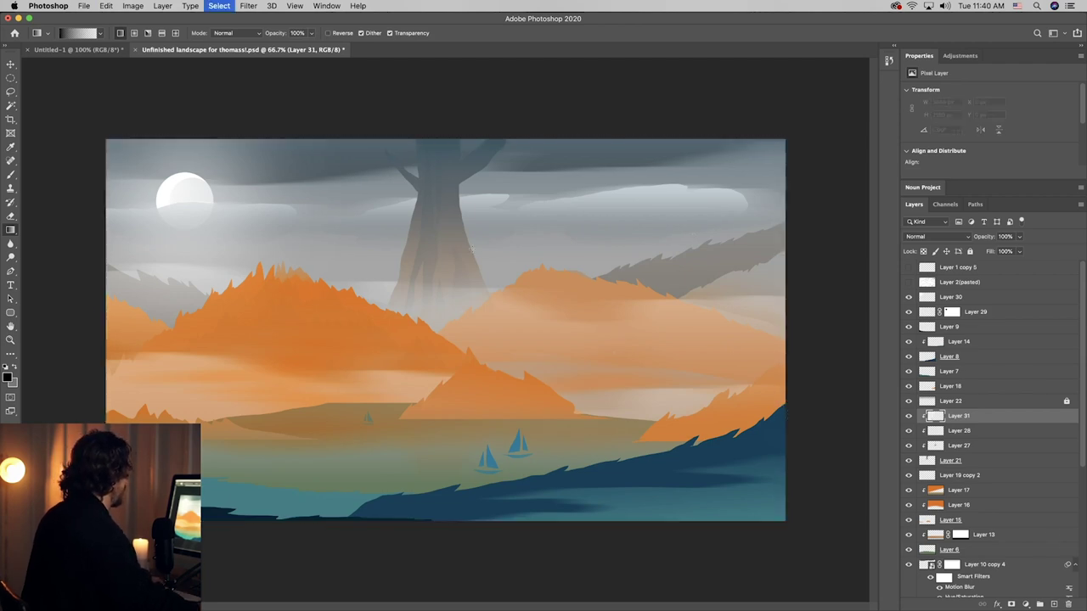
{"action": "left_click_drag", "start_coordinate": [419, 148], "coordinate": [418, 254]}
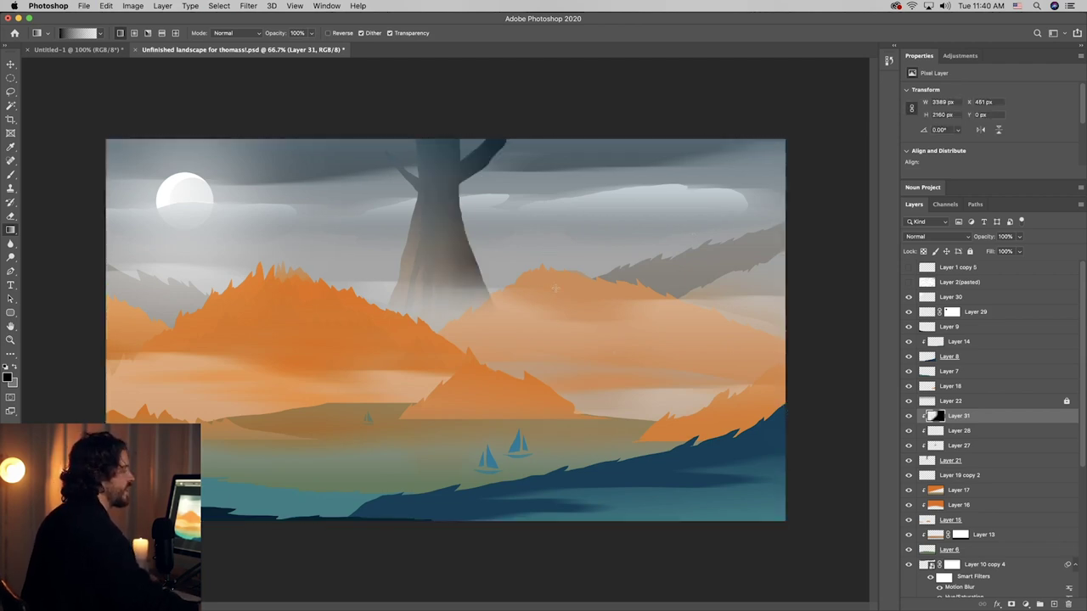
{"action": "left_click", "coordinate": [1023, 237]}
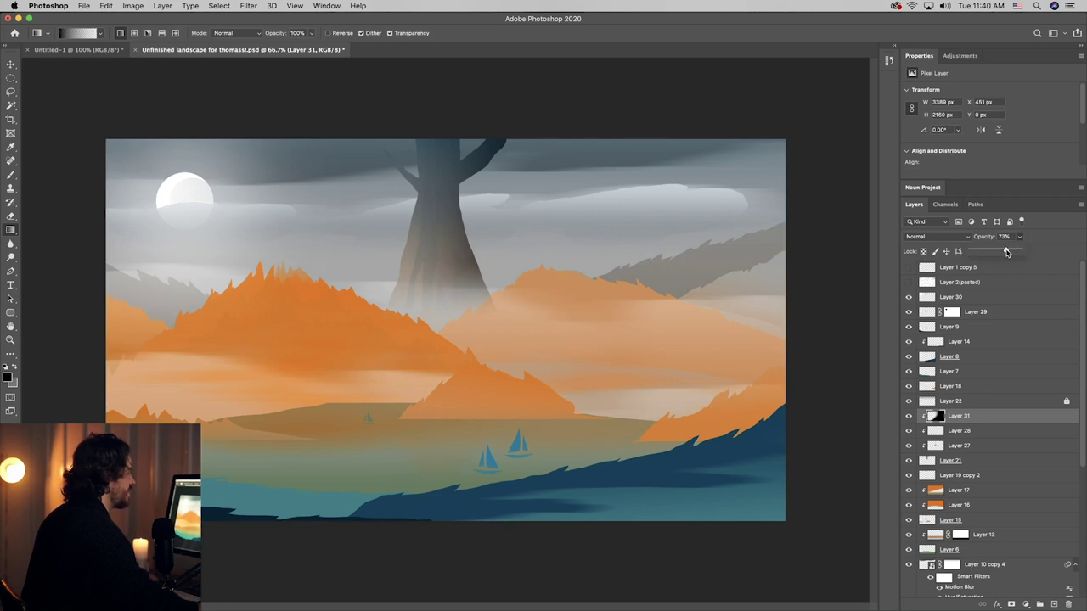
{"action": "left_click_drag", "start_coordinate": [1019, 252], "coordinate": [1004, 252]}
- Add a new layer clipped to the tree above Layer 31 and lasso several narrow vertical bark streaks along the trunk
{"action": "left_click", "coordinate": [1053, 604]}
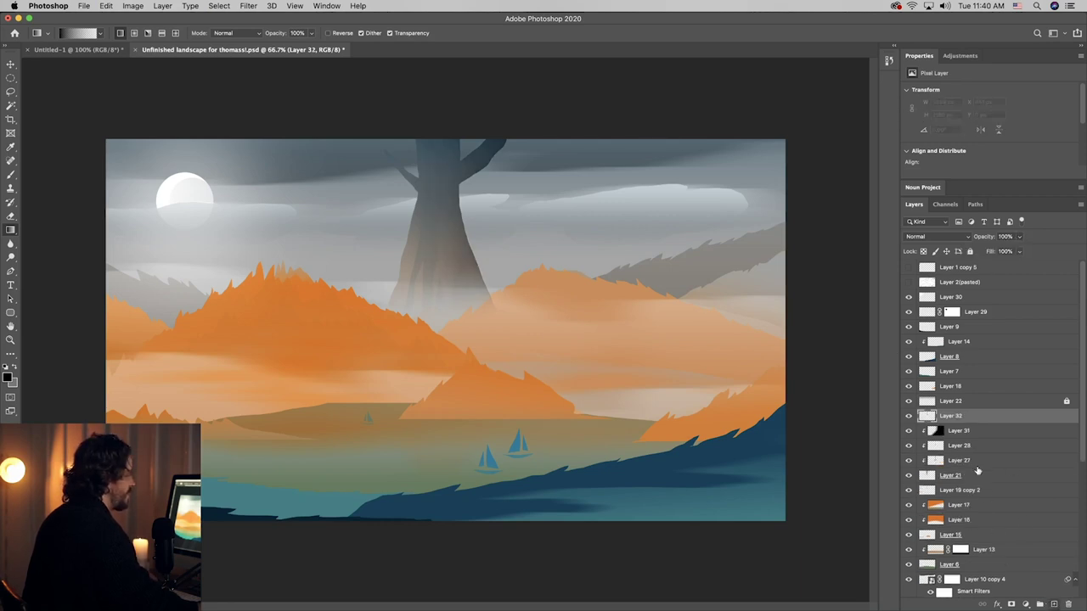
{"action": "left_click", "coordinate": [11, 91]}
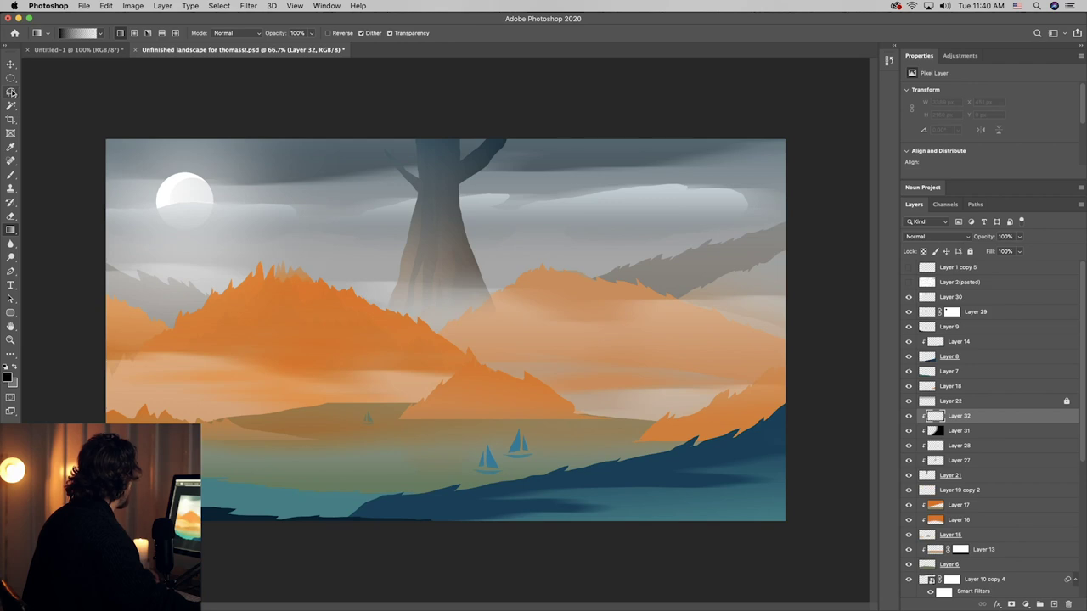
{"action": "left_click_drag", "start_coordinate": [419, 199], "coordinate": [387, 314]}
{"action": "left_click_drag", "start_coordinate": [423, 262], "coordinate": [420, 276]}
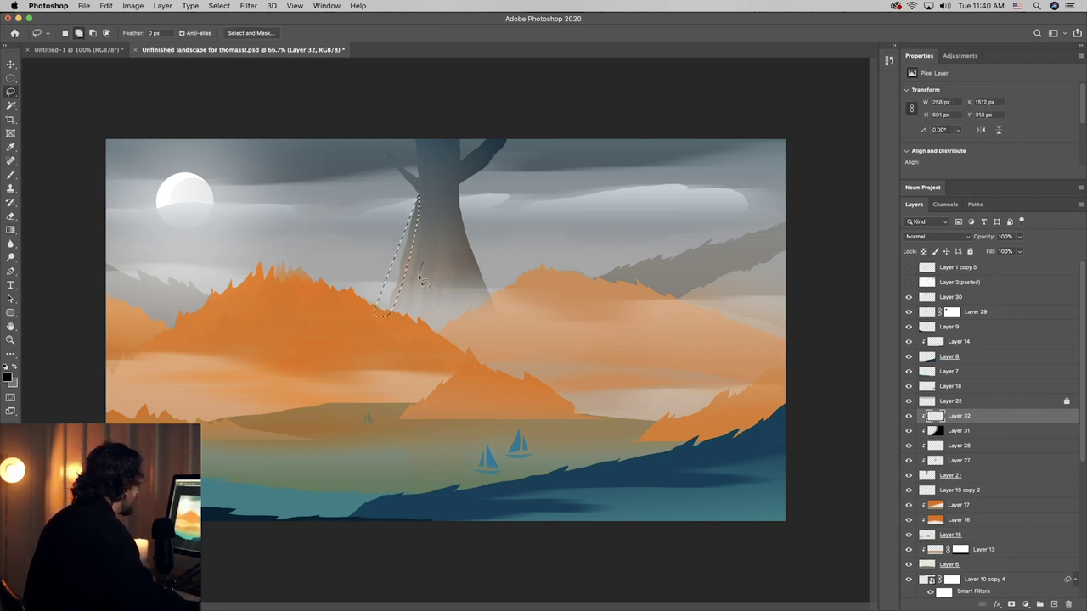
{"action": "mouse_move", "coordinate": [421, 318]}
{"action": "left_mouse_down"}
{"action": "mouse_move", "coordinate": [416, 335]}
{"action": "mouse_move", "coordinate": [422, 268]}
{"action": "left_mouse_up"}
{"action": "mouse_move", "coordinate": [433, 330]}
{"action": "left_mouse_down"}
{"action": "mouse_move", "coordinate": [442, 207]}
{"action": "mouse_move", "coordinate": [432, 328]}
{"action": "left_mouse_up"}
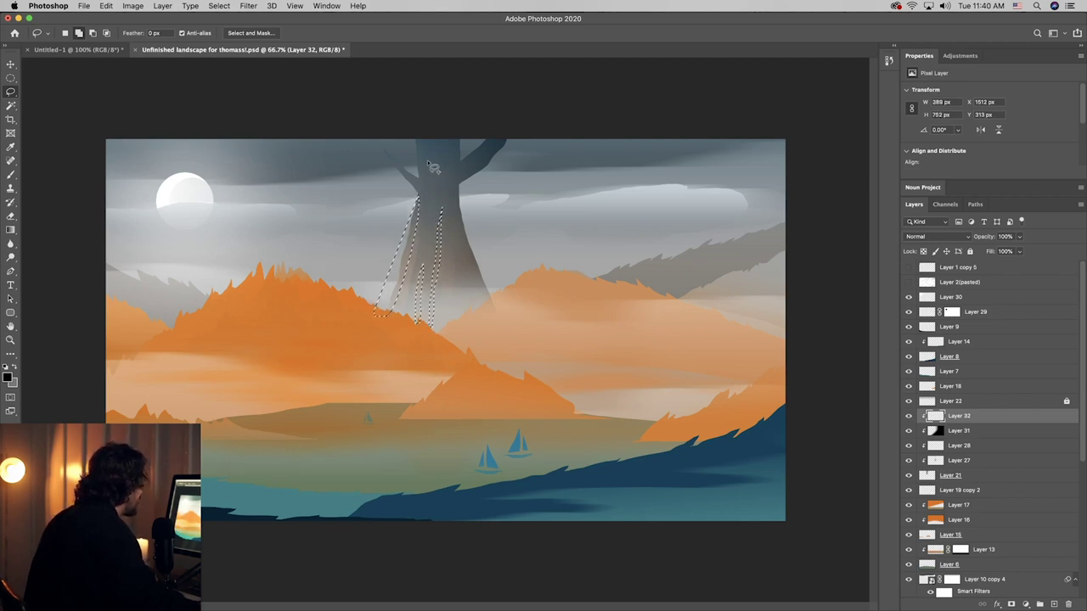
{"action": "left_click_drag", "start_coordinate": [426, 157], "coordinate": [427, 211]}
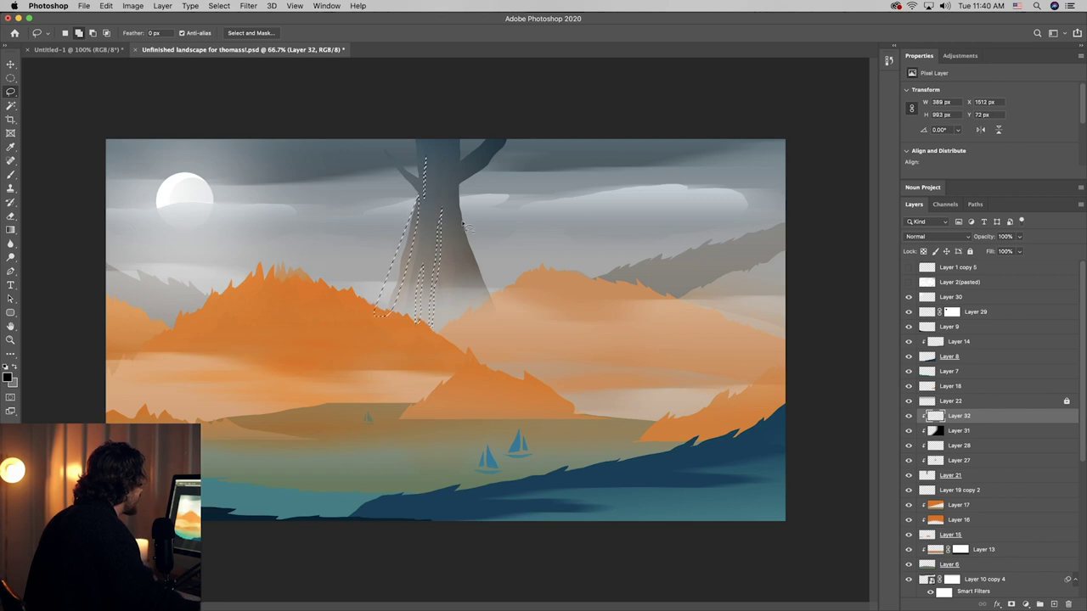
{"action": "left_click_drag", "start_coordinate": [456, 257], "coordinate": [459, 303]}
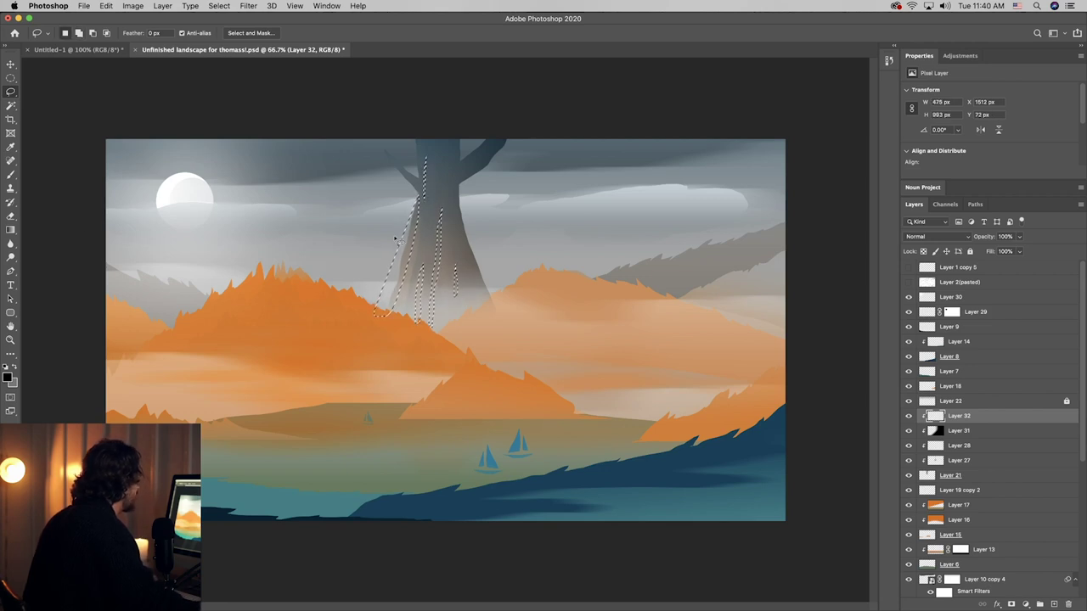
- Fill the selected bark streaks with a gradient of white sampled from the moon and clear the selection
{"action": "key", "text": "i"}
{"action": "left_click", "coordinate": [8, 375]}
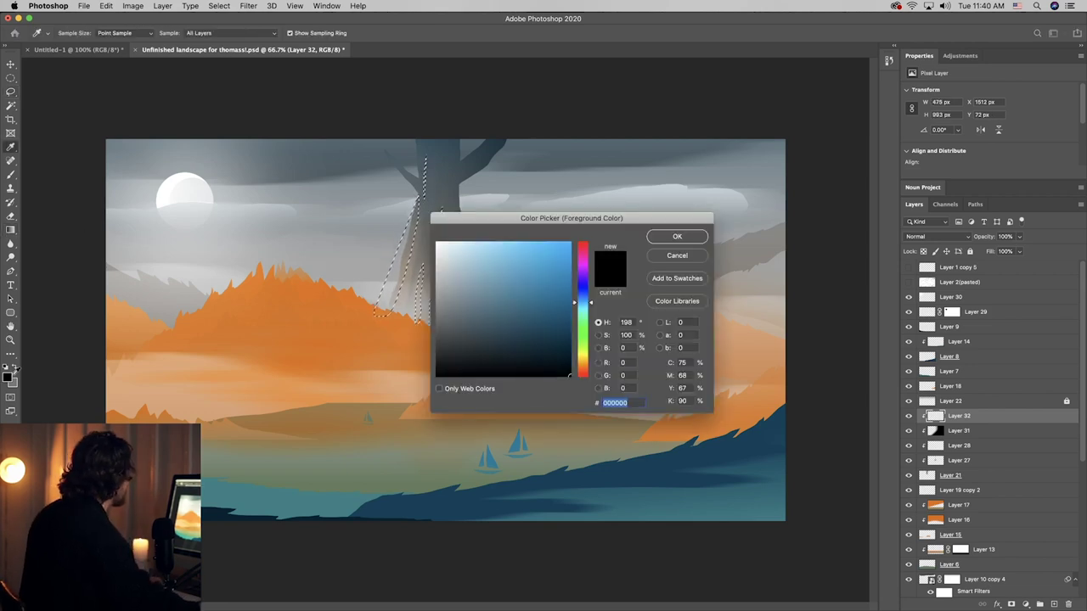
{"action": "left_click", "coordinate": [184, 179]}
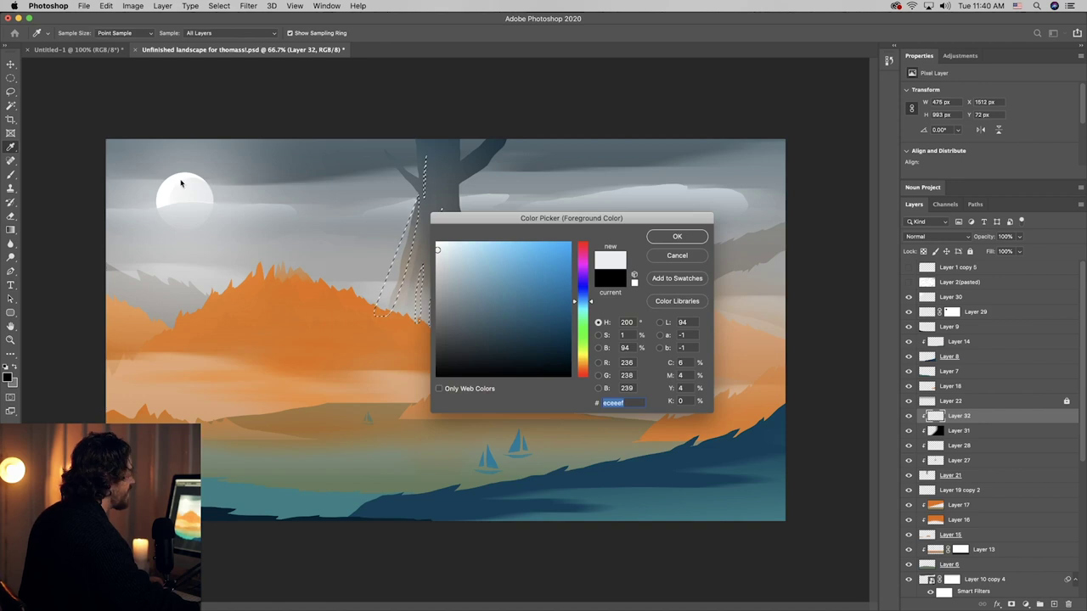
{"action": "left_click", "coordinate": [686, 236]}
{"action": "left_click_drag", "start_coordinate": [382, 254], "coordinate": [585, 264]}
{"action": "key", "text": "super+d"}
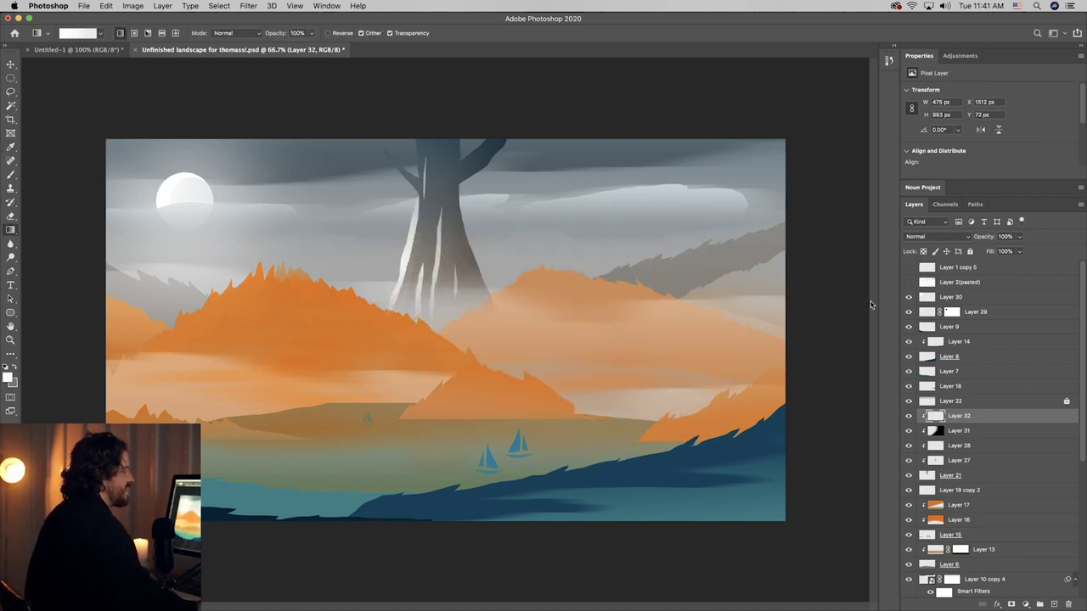
- Set the opacity of the white bark streaks' layer, Layer 32, to 17% and save the file
{"action": "left_click", "coordinate": [1019, 236]}
{"action": "left_click_drag", "start_coordinate": [1022, 253], "coordinate": [981, 252]}
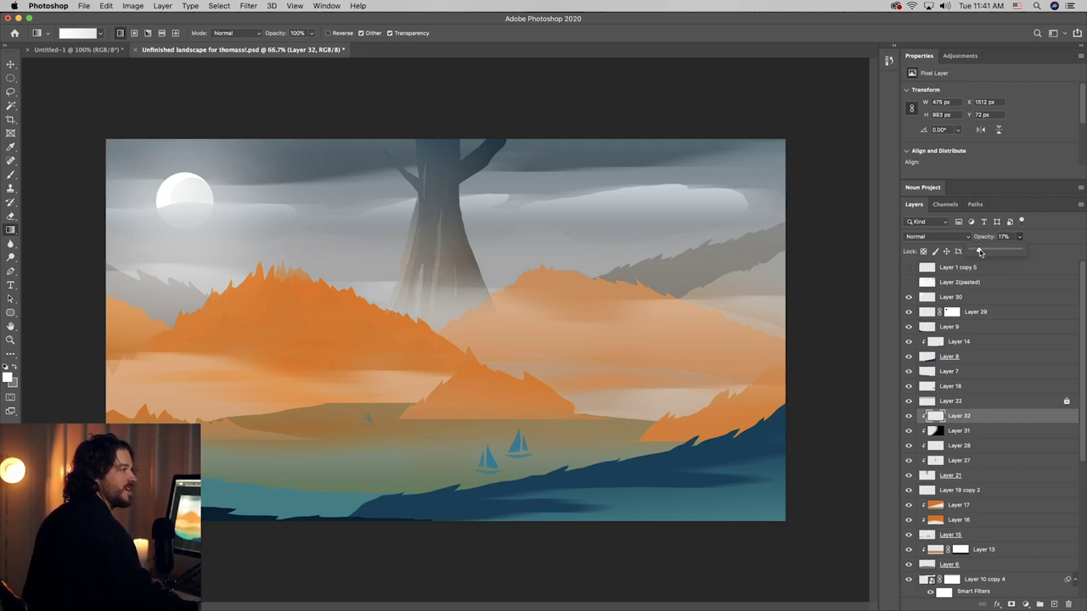
{"action": "key", "text": "v"}
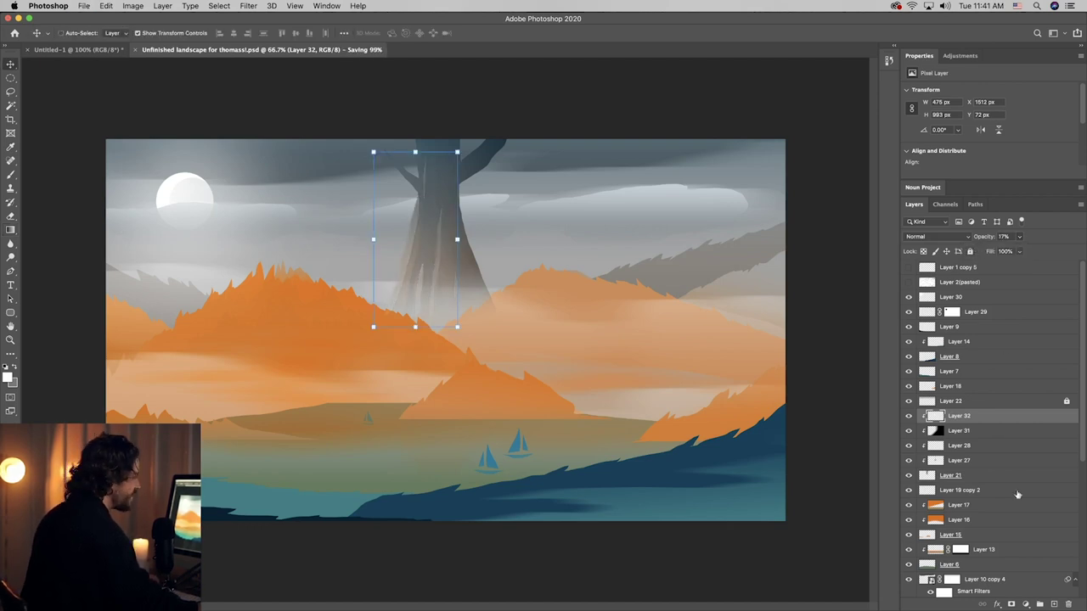
- Lasso the trunk's right edge and right branch on a new clipped layer, with the foreground color set to 000000
{"action": "left_click", "coordinate": [1053, 604]}
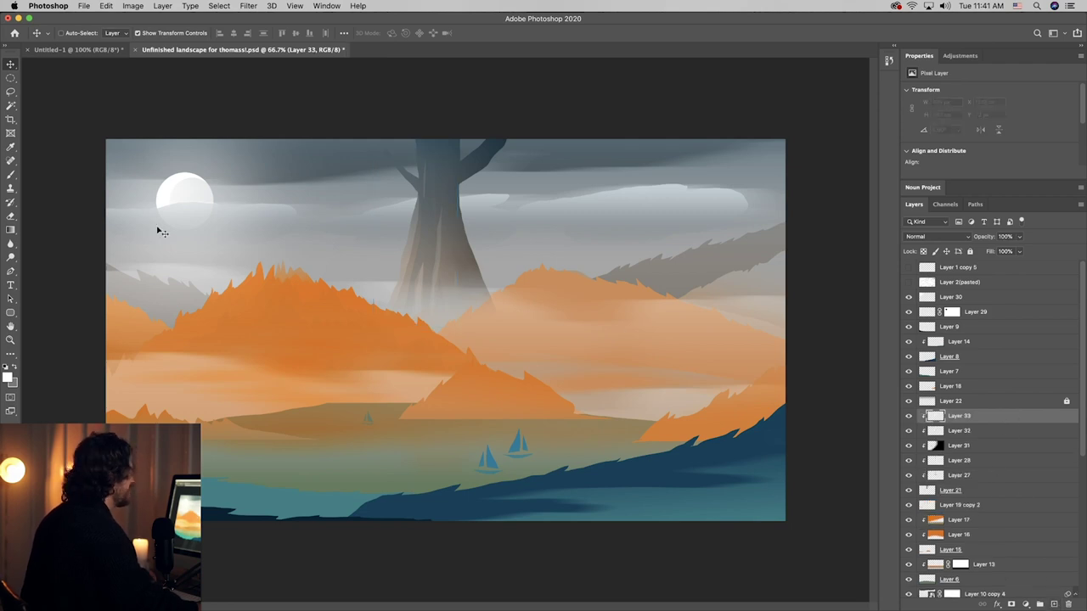
{"action": "left_click", "coordinate": [11, 91]}
{"action": "mouse_move", "coordinate": [480, 314]}
{"action": "left_mouse_down"}
{"action": "mouse_move", "coordinate": [459, 273]}
{"action": "mouse_move", "coordinate": [445, 190]}
{"action": "mouse_move", "coordinate": [510, 131]}
{"action": "mouse_move", "coordinate": [564, 306]}
{"action": "left_mouse_up"}
{"action": "key", "text": "i"}
{"action": "left_click", "coordinate": [7, 378]}
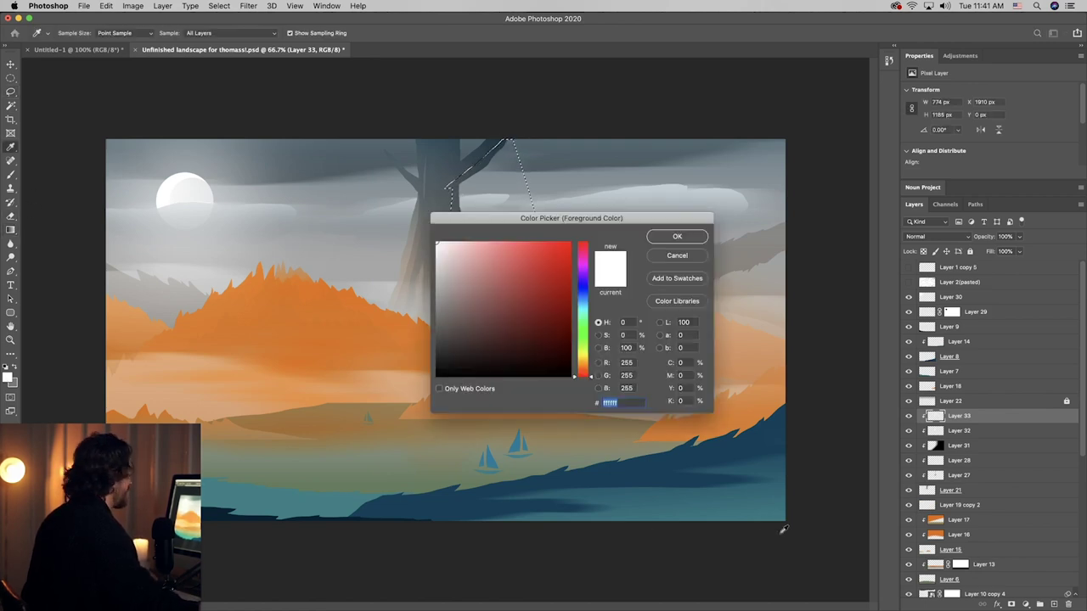
{"action": "type", "text": "000000"}
{"action": "key", "text": "Return"}
- Shade the selected trunk edge with a black gradient, deselect it and soften the shading with an inverted layer mask
{"action": "key", "text": "g"}
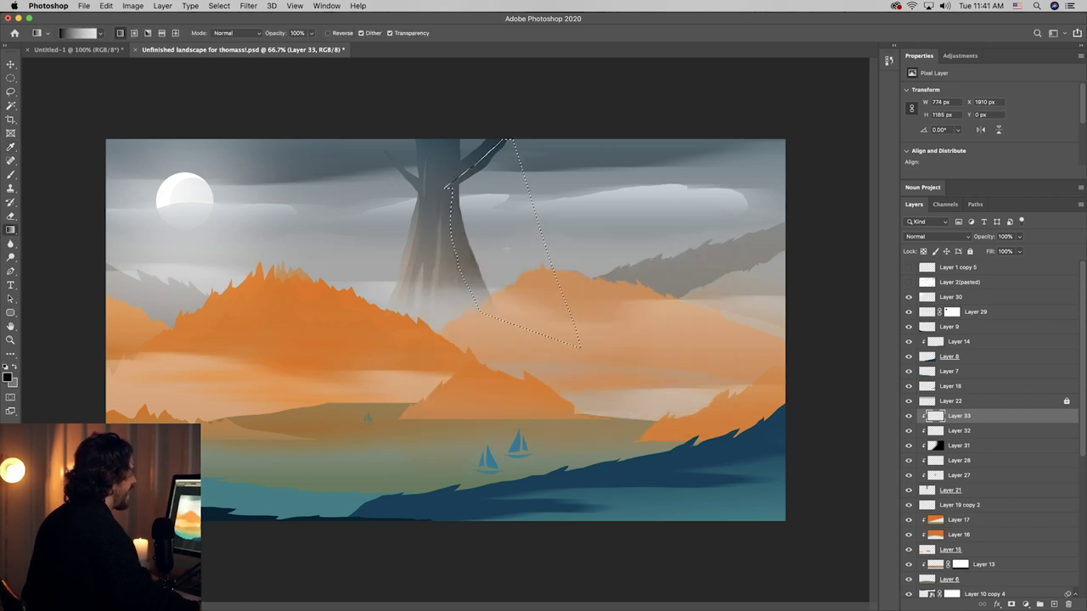
{"action": "left_click_drag", "start_coordinate": [507, 247], "coordinate": [531, 251]}
{"action": "key", "text": "ctrl+d"}
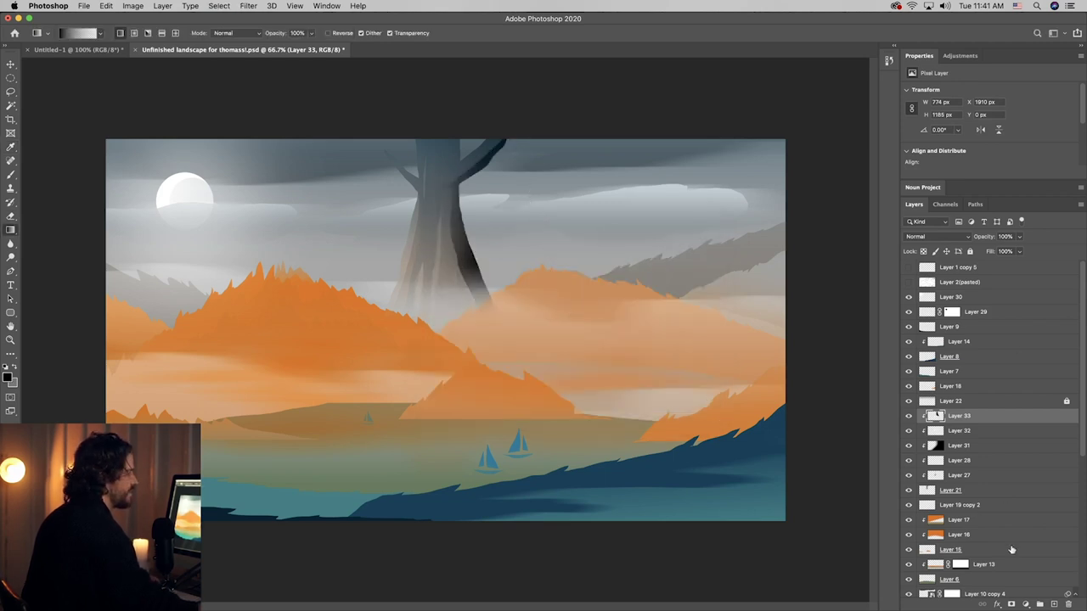
{"action": "left_click", "coordinate": [1012, 604]}
{"action": "key", "text": "ctrl+i"}
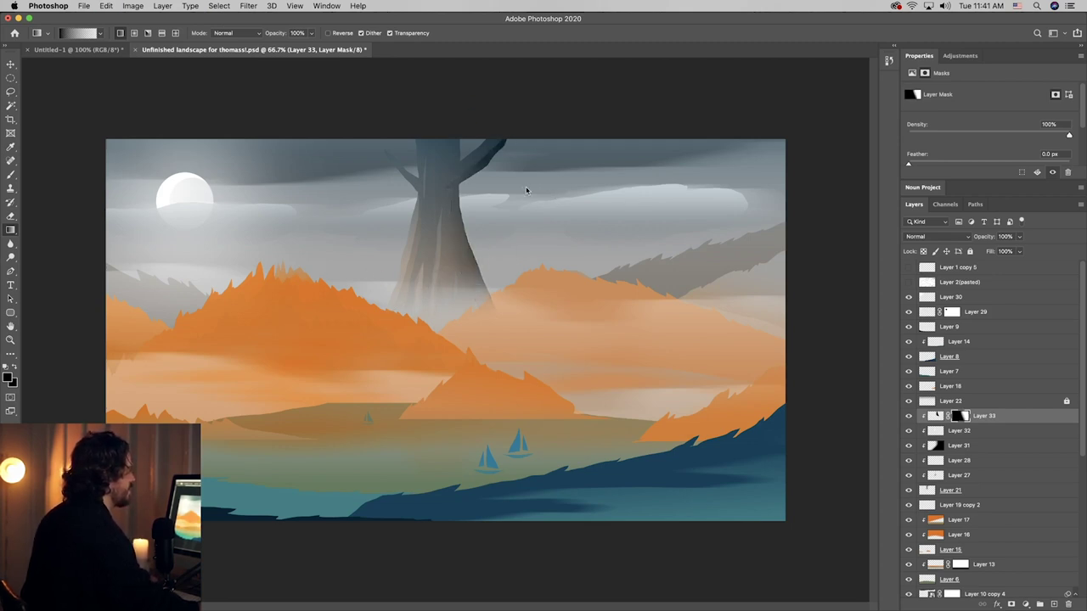
- Merge the tree layer and all its clipped shading layers, from Layer 33 down to Layer 21, into one layer
{"action": "key", "text": "v"}
{"action": "left_click", "coordinate": [996, 497], "text": "shift"}
{"action": "right_click", "coordinate": [995, 497]}
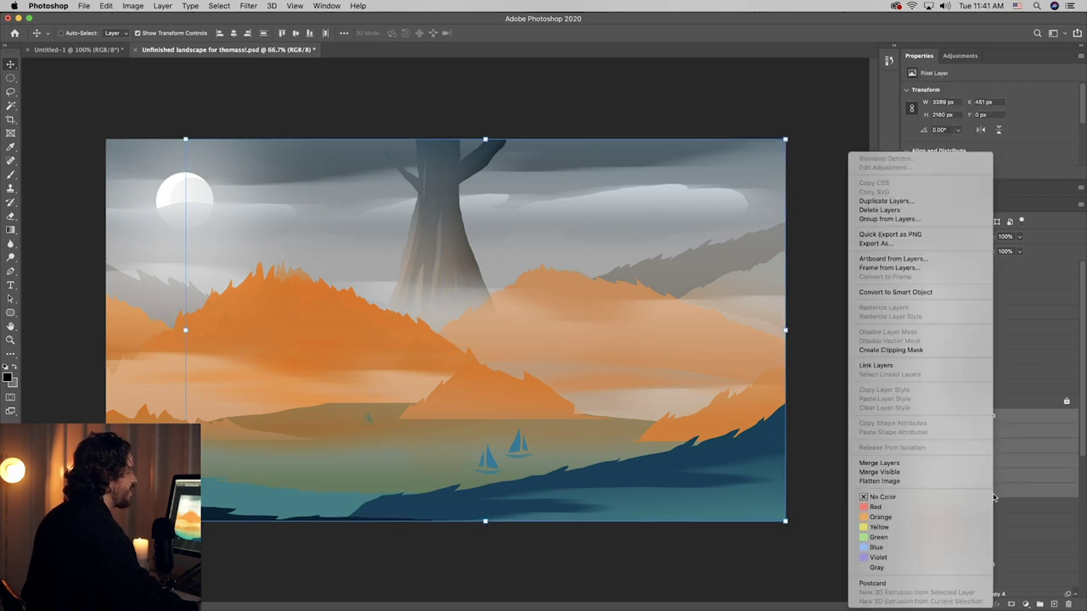
{"action": "left_click", "coordinate": [909, 463]}
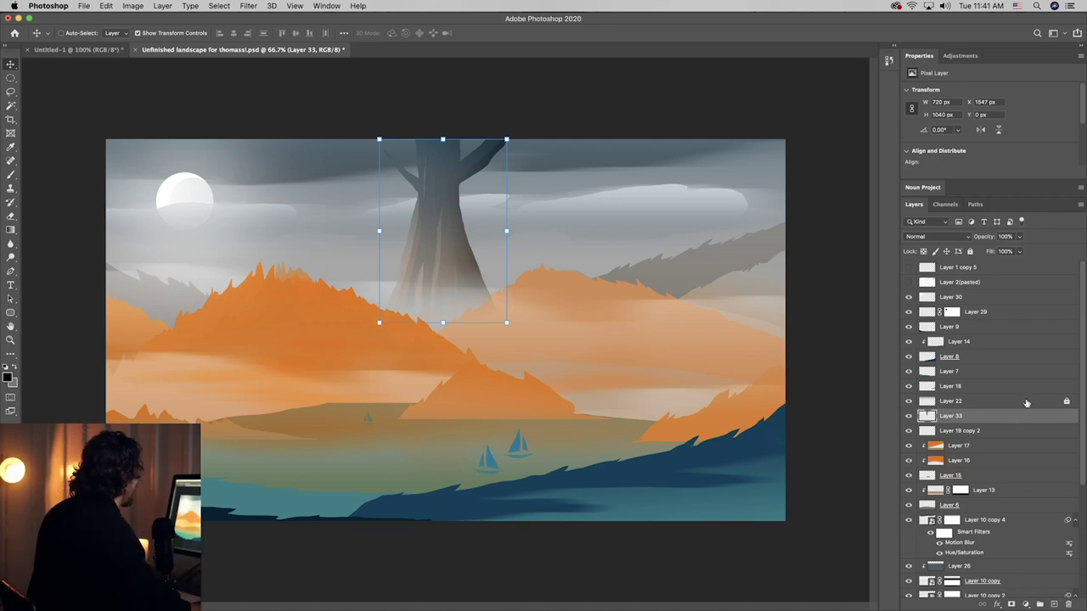
- Add a new layer above the right orange hill's Layer 19 and clip it to that hill
{"action": "left_click", "coordinate": [598, 306]}
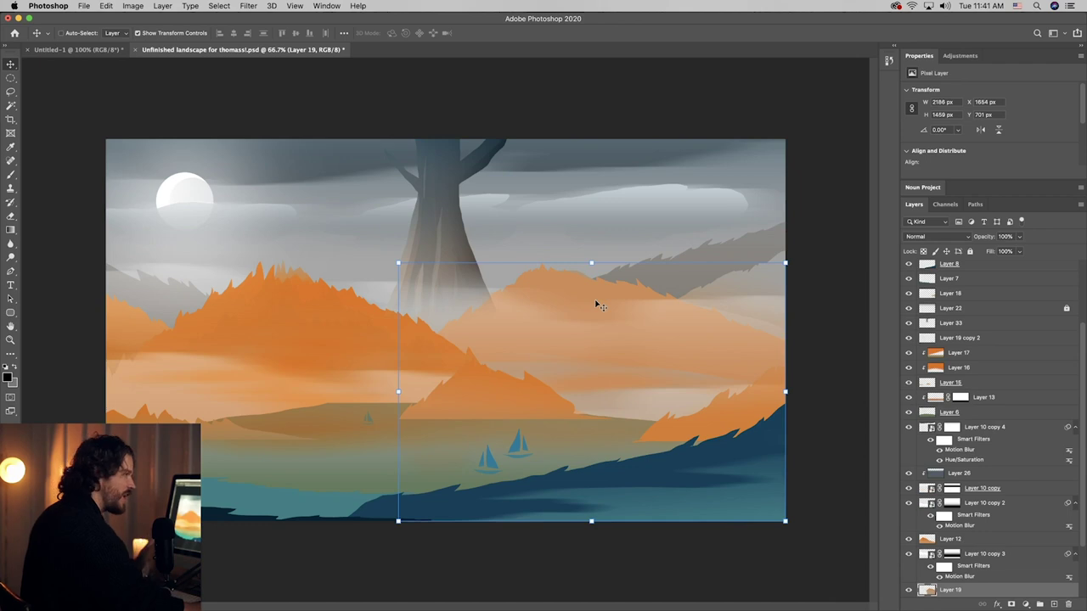
{"action": "scroll", "coordinate": [991, 582], "scroll_direction": "down", "scroll_amount": 3}
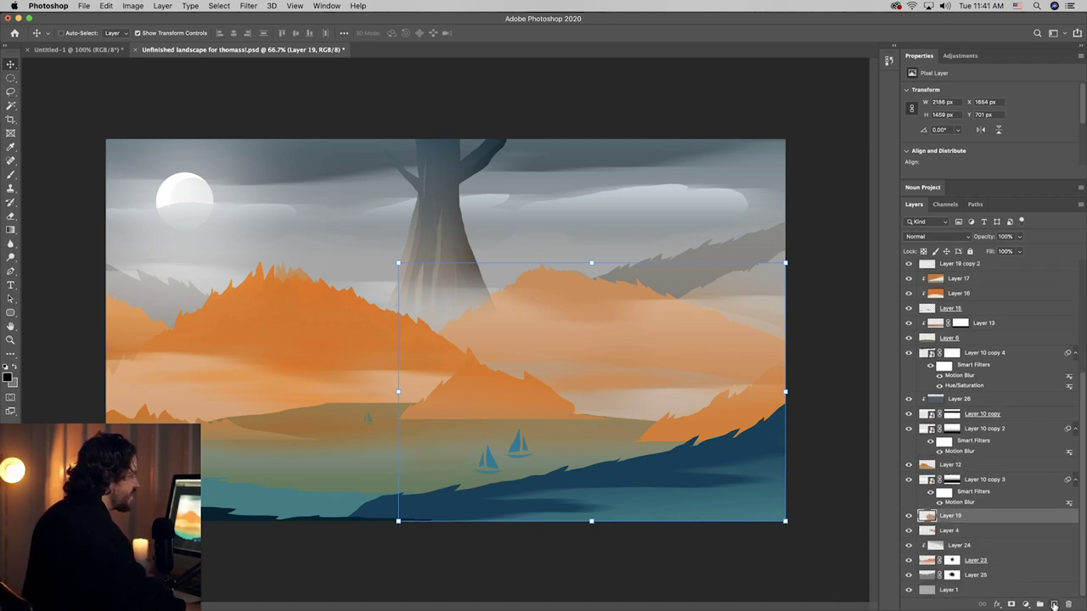
{"action": "left_click", "coordinate": [1054, 604]}
{"action": "left_click", "coordinate": [969, 504], "text": "alt"}
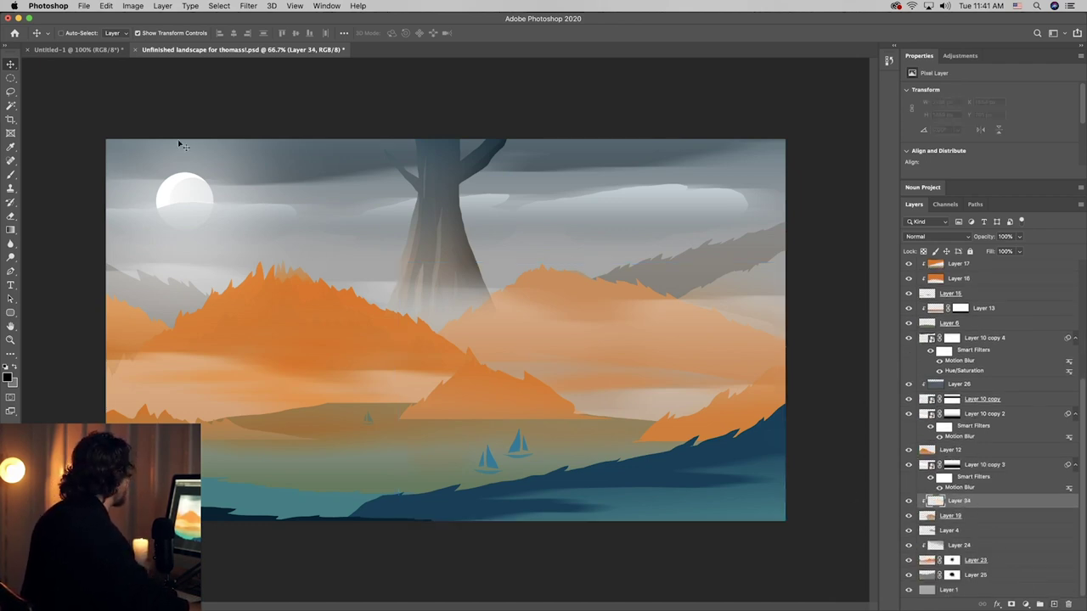
- Lasso a long sloping shadow shape across the right orange hill, from the tree's base to the canvas's right edge
{"action": "key", "text": "l"}
{"action": "left_click_drag", "start_coordinate": [482, 300], "coordinate": [633, 338]}
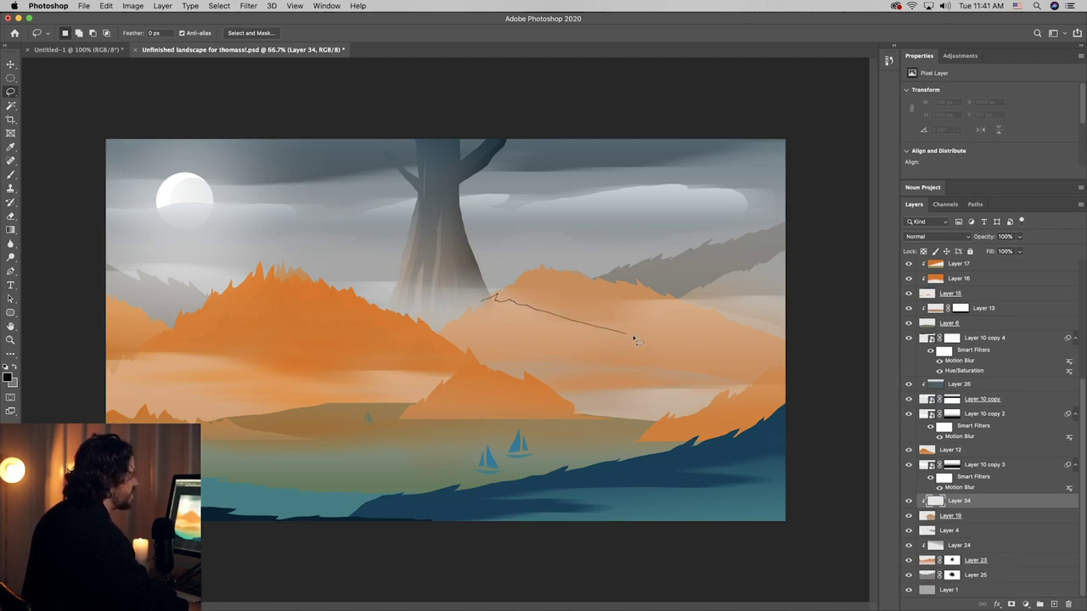
{"action": "mouse_move", "coordinate": [714, 367]}
{"action": "left_mouse_down"}
{"action": "mouse_move", "coordinate": [832, 400]}
{"action": "mouse_move", "coordinate": [660, 379]}
{"action": "left_mouse_up"}
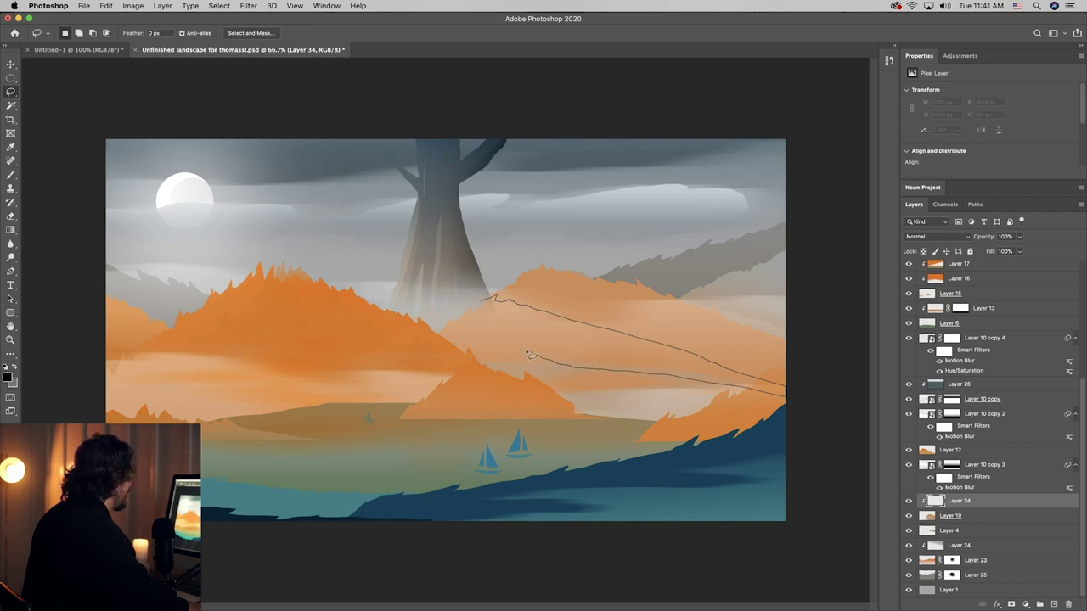
{"action": "mouse_move", "coordinate": [527, 353]}
{"action": "left_mouse_down"}
{"action": "mouse_move", "coordinate": [492, 346]}
{"action": "mouse_move", "coordinate": [437, 293]}
{"action": "left_mouse_up"}
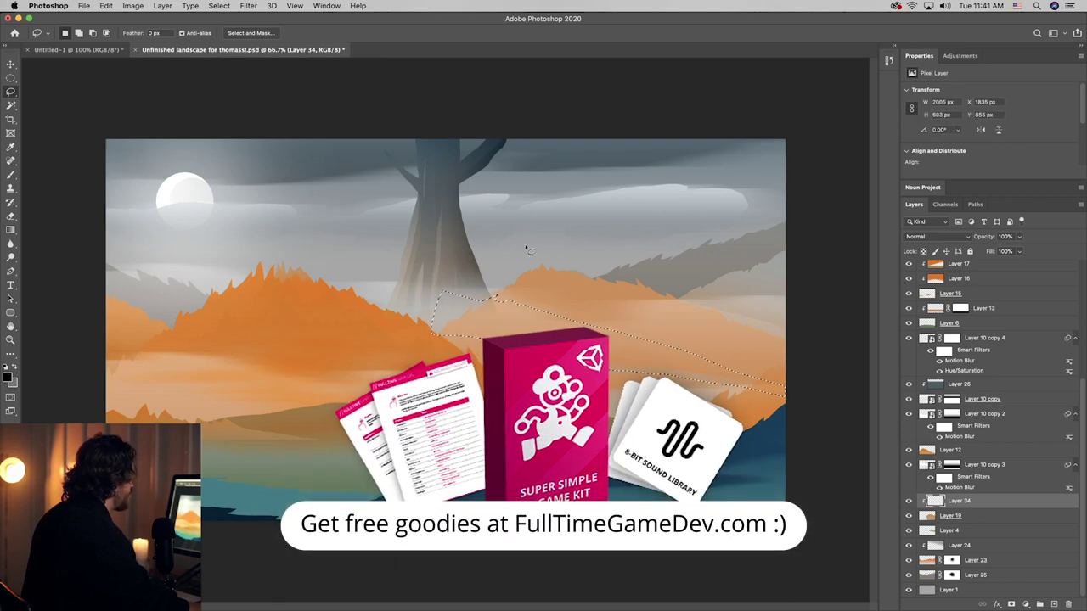
{"action": "key", "text": "super+z"}
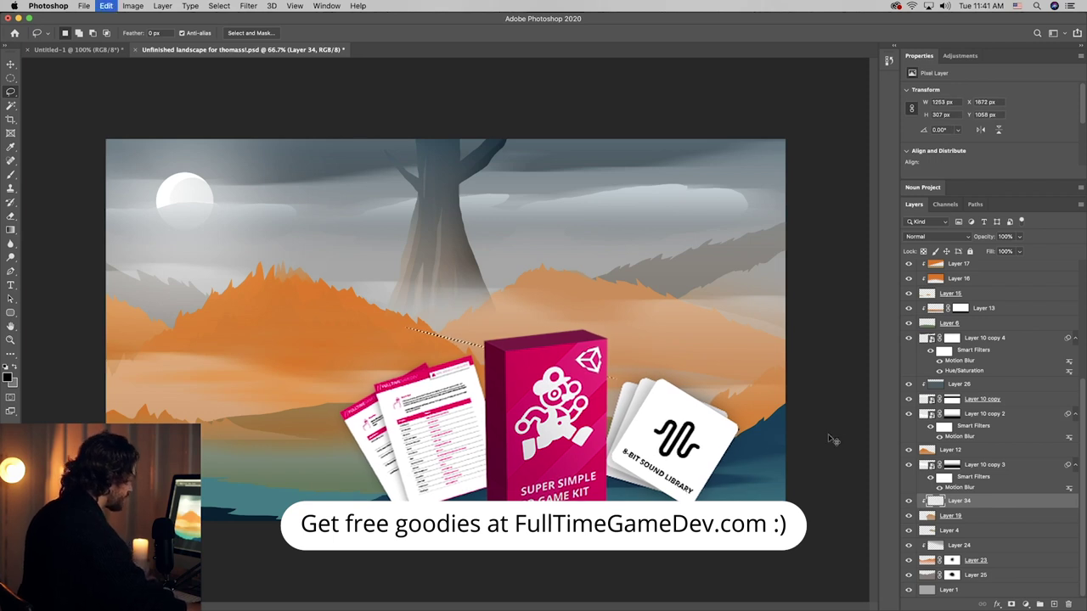
{"action": "key", "text": "super+z"}
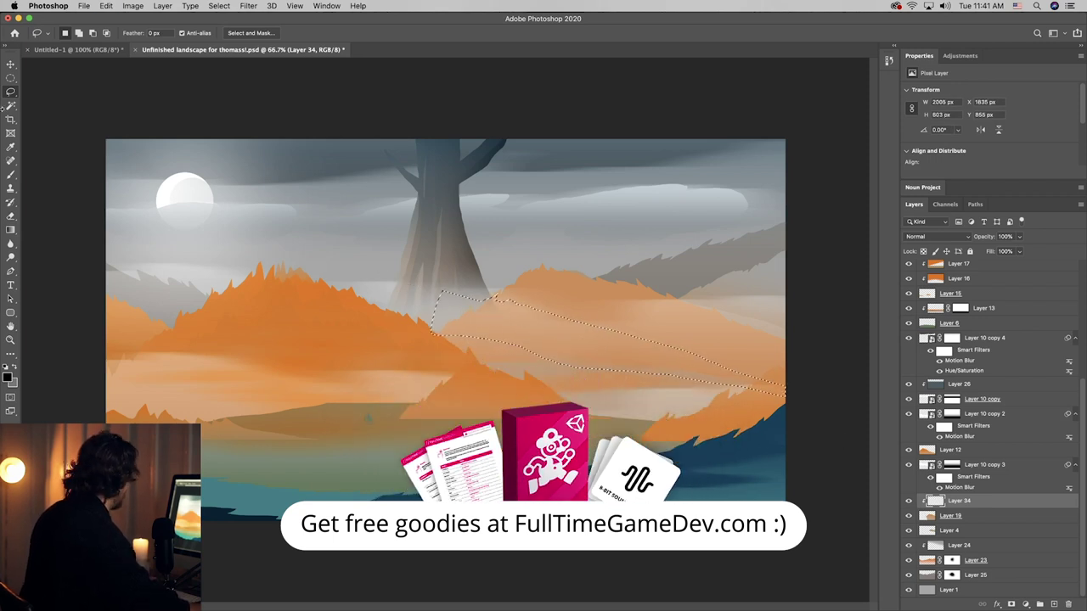
- Fill the hill's shadow selection with a diagonal black gradient fading down the slope and clear the selection
{"action": "left_click", "coordinate": [10, 229]}
{"action": "left_click_drag", "start_coordinate": [476, 297], "coordinate": [628, 340]}
{"action": "key", "text": "super+d"}
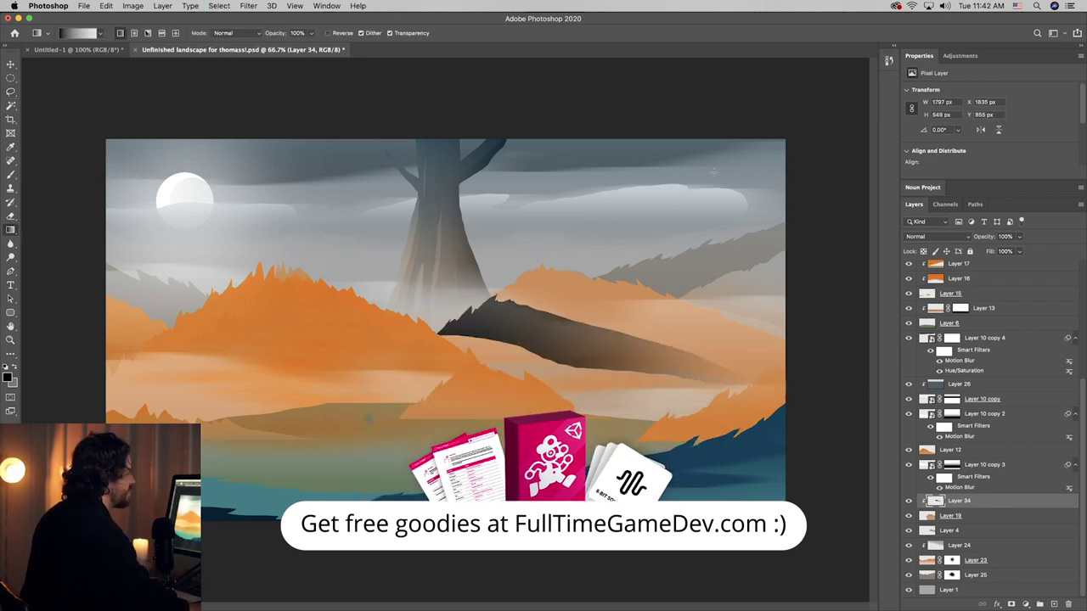
- Apply Motion Blur to the hill shadow at angle 0 and distance 262 pixels, and set its layer opacity to 33%
{"action": "left_click", "coordinate": [192, 5]}
{"action": "mouse_move", "coordinate": [248, 6]}
{"action": "mouse_move", "coordinate": [266, 132]}
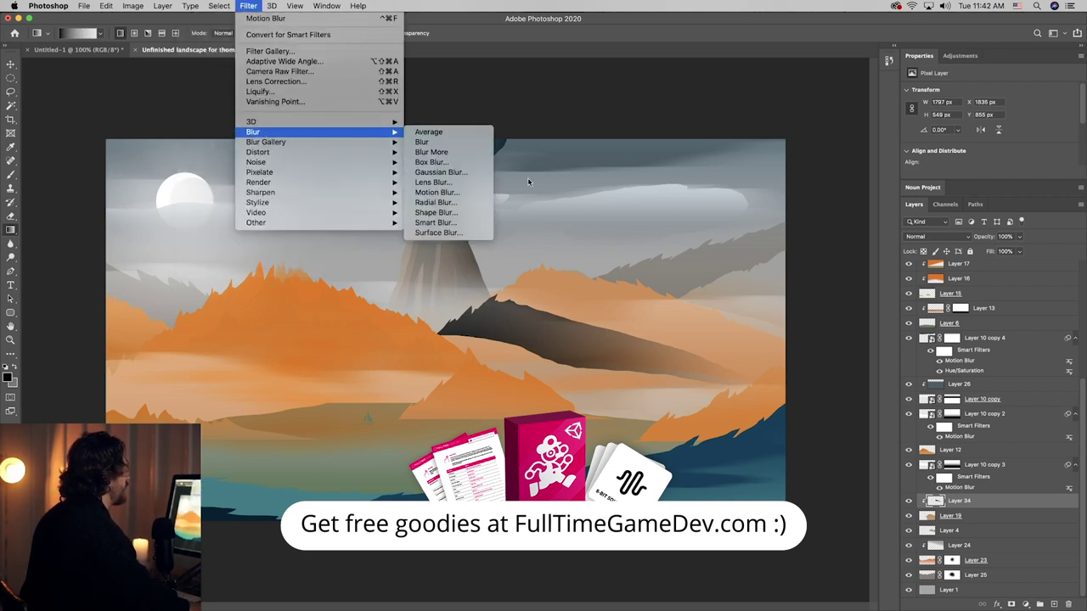
{"action": "left_click", "coordinate": [437, 192]}
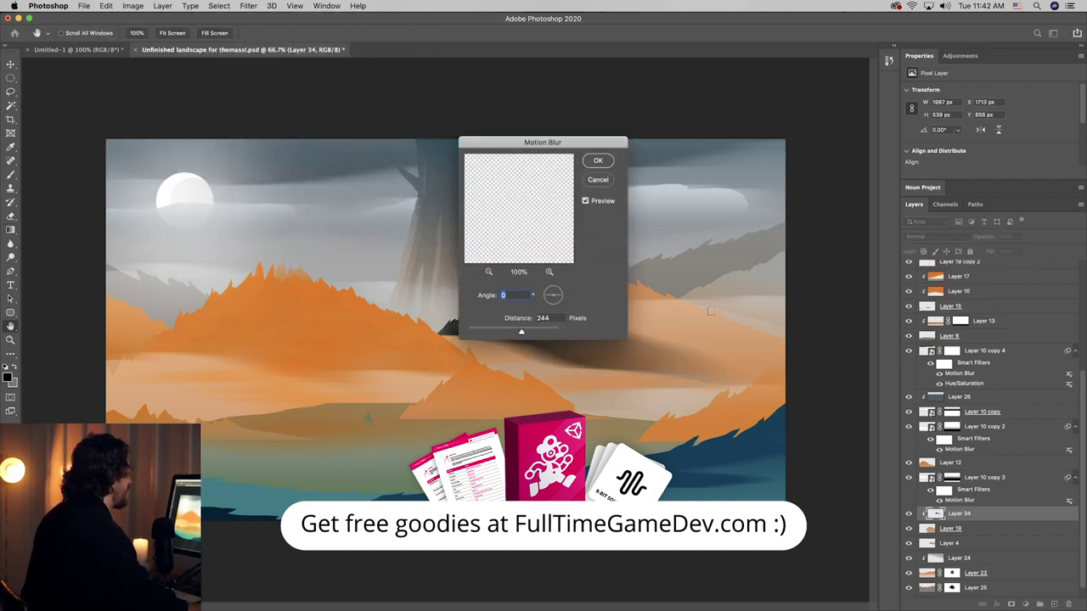
{"action": "left_click_drag", "start_coordinate": [536, 330], "coordinate": [521, 334]}
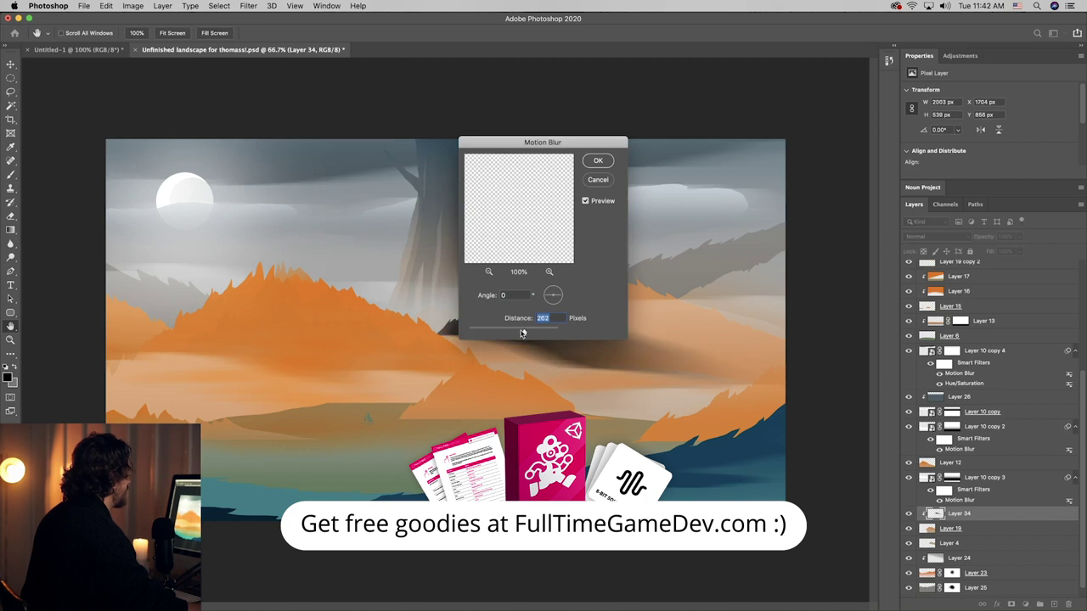
{"action": "left_click", "coordinate": [596, 162]}
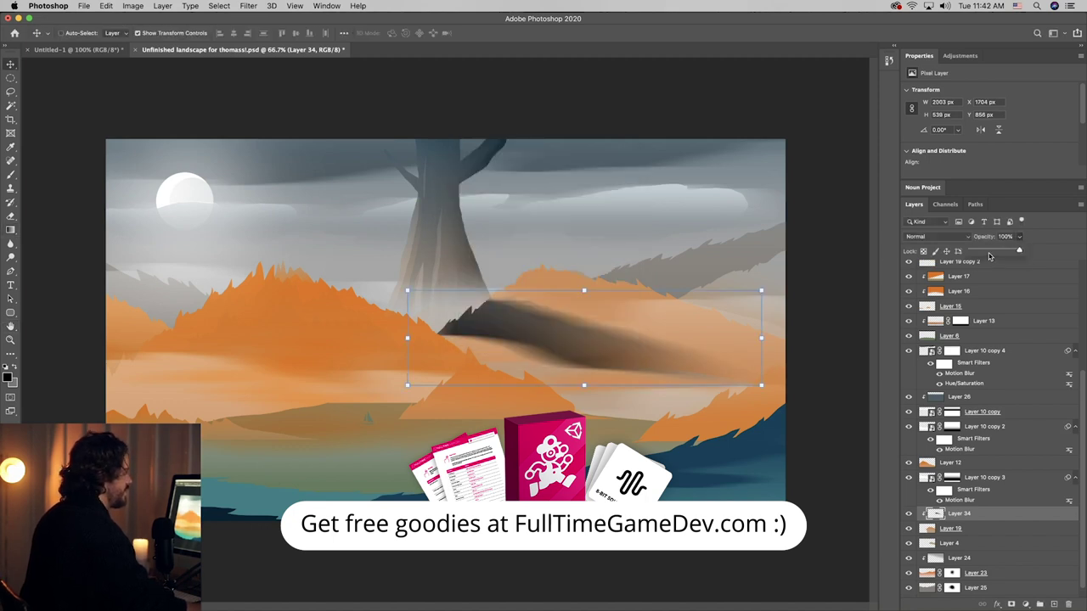
{"action": "left_click_drag", "start_coordinate": [989, 255], "coordinate": [986, 252]}
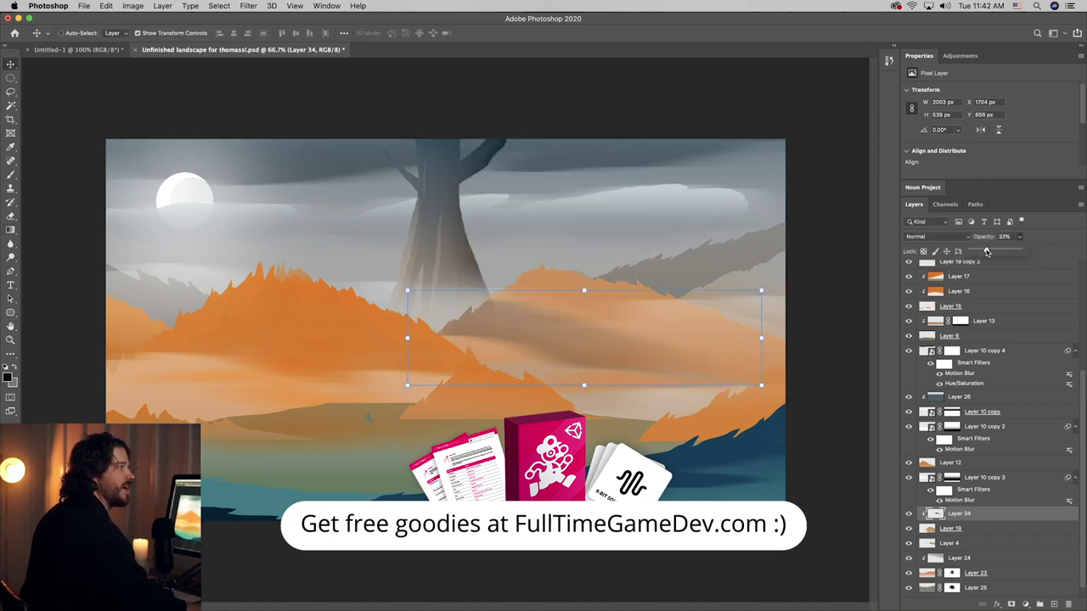
{"action": "key", "text": "super+s"}
- Add a new layer above the distant gray ridge's Layer 24 and clip it to the ridge
{"action": "mouse_move", "coordinate": [766, 276]}
{"action": "left_mouse_down"}
{"action": "mouse_move", "coordinate": [771, 252]}
{"action": "mouse_move", "coordinate": [776, 264]}
{"action": "left_mouse_up"}
{"action": "key", "text": "super+z"}
{"action": "left_click", "coordinate": [1053, 604]}
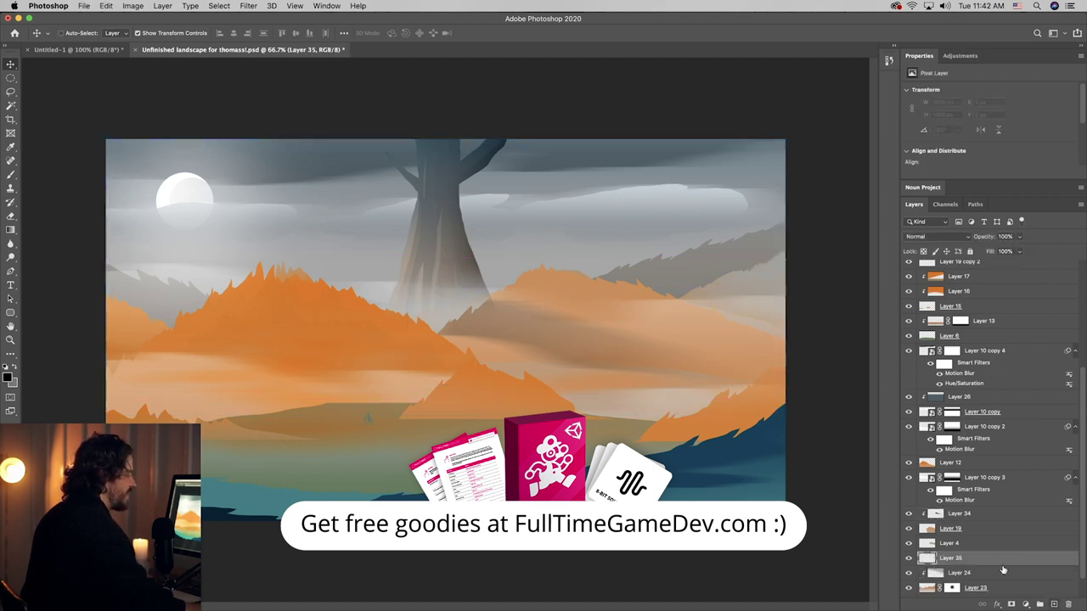
{"action": "left_click", "coordinate": [1001, 564], "text": "alt"}
- Try a black diagonal gradient over the distant right ridge on the new clipped layer and undo it
{"action": "left_click", "coordinate": [11, 230]}
{"action": "left_click_drag", "start_coordinate": [709, 247], "coordinate": [647, 451]}
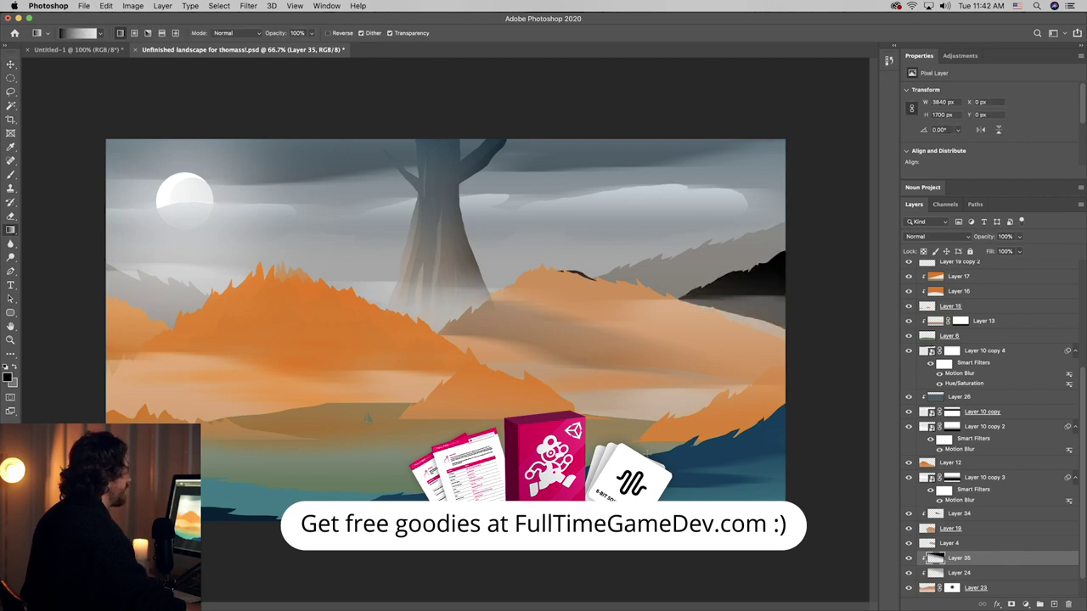
{"action": "key", "text": "super+z"}
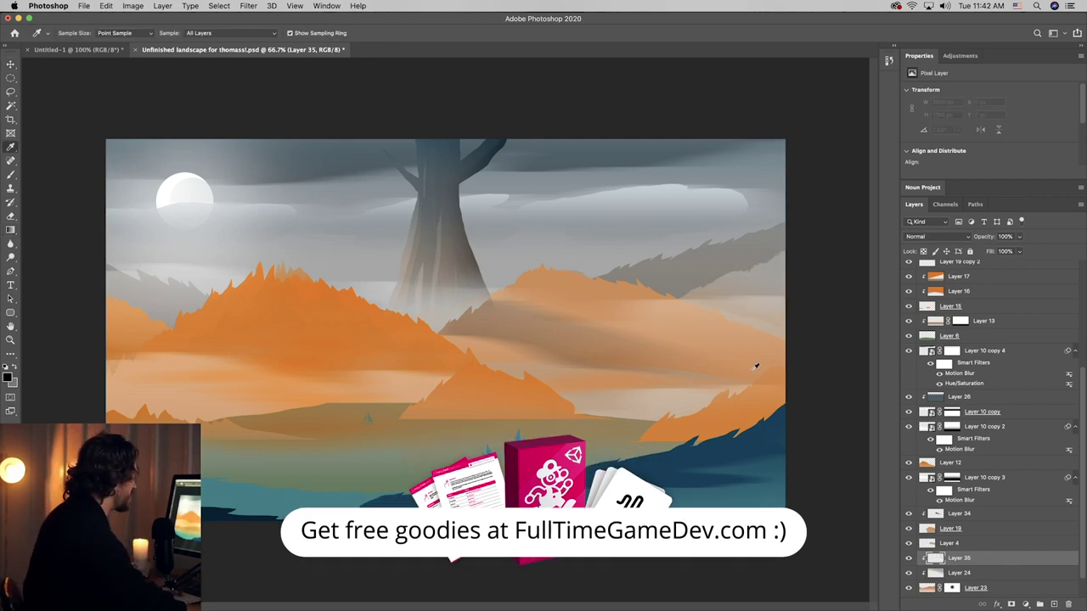
- Shade the distant right ridge's clipped layer with a diagonal gradient in the sampled ridge gray and a downward gradient in the sampled sky blue-gray
{"action": "left_click", "coordinate": [675, 286], "text": "alt"}
{"action": "left_click_drag", "start_coordinate": [770, 258], "coordinate": [619, 431]}
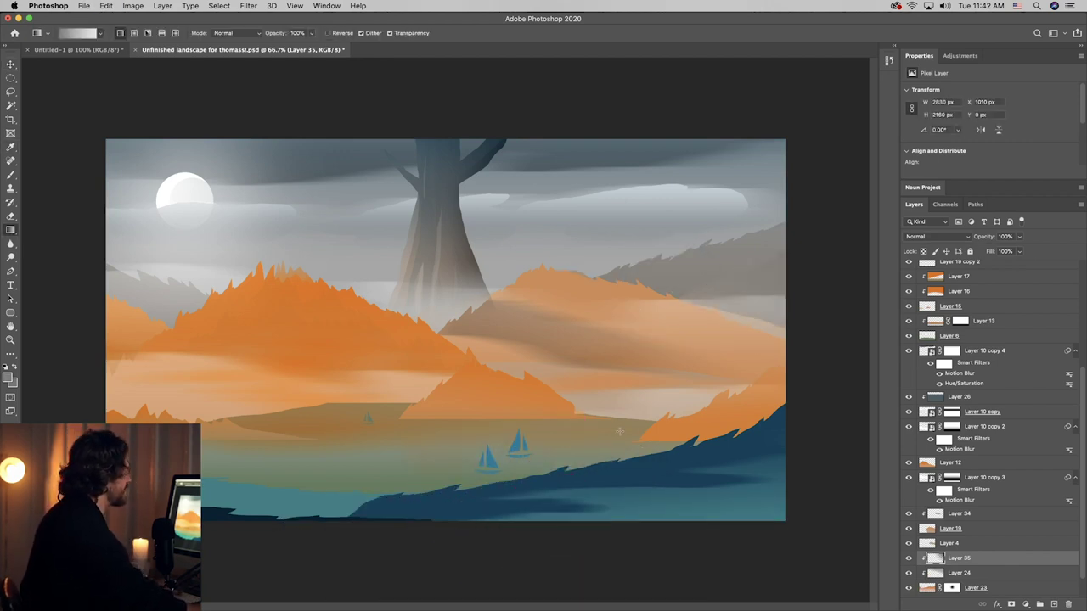
{"action": "key", "text": "i"}
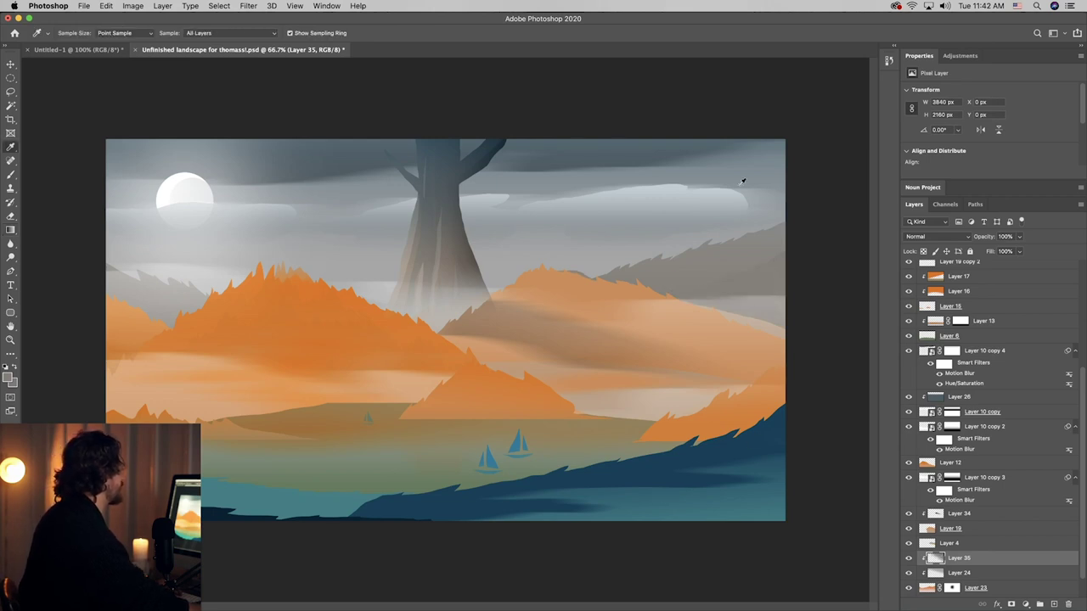
{"action": "left_click", "coordinate": [689, 143]}
{"action": "key", "text": "g"}
{"action": "left_click_drag", "start_coordinate": [748, 255], "coordinate": [761, 421]}
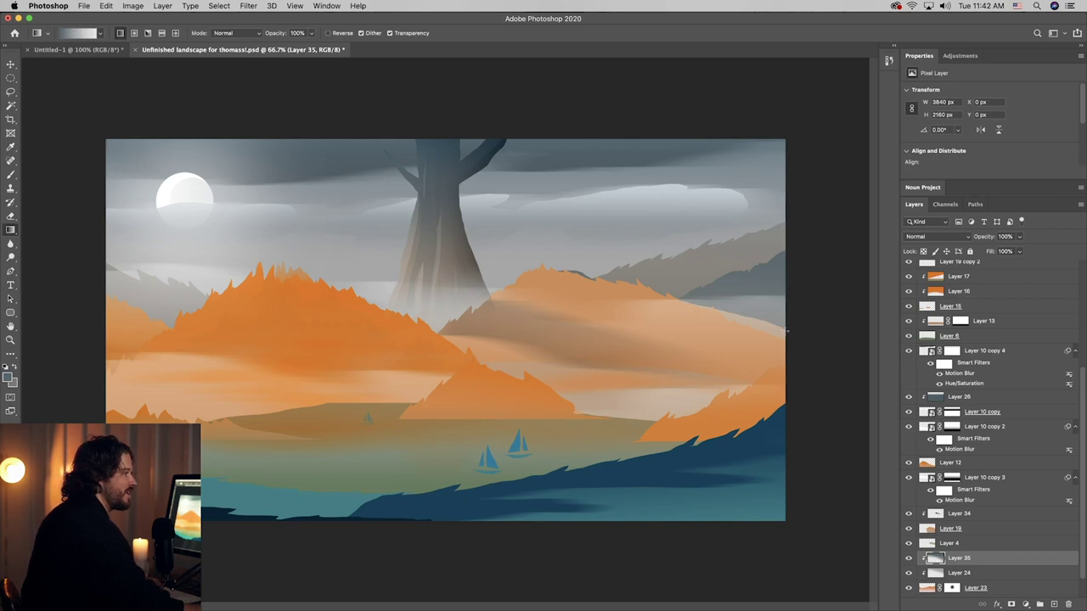
{"action": "left_click", "coordinate": [10, 92]}
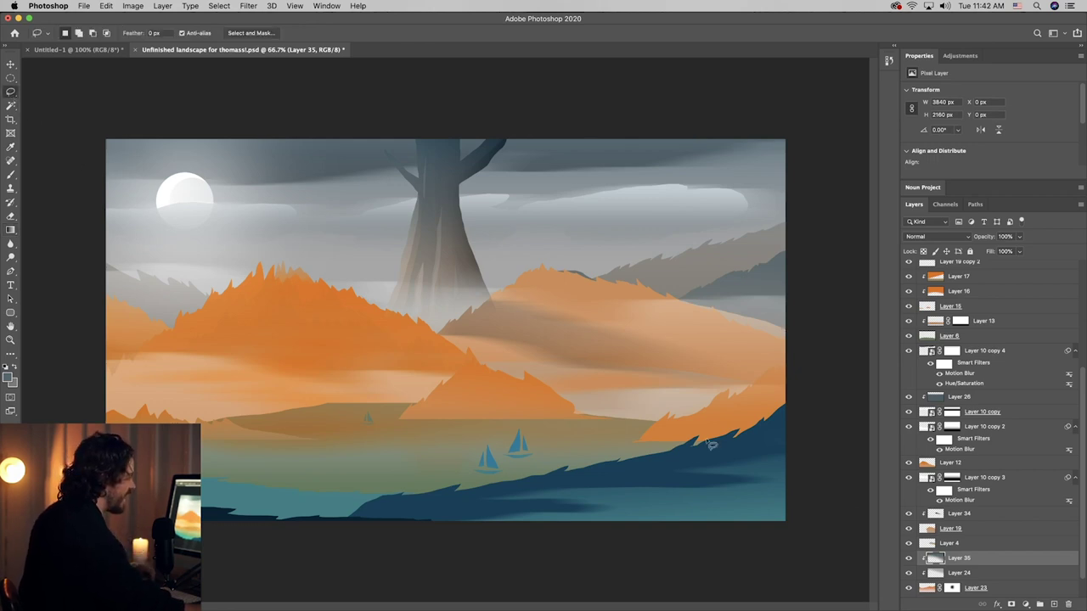
{"action": "left_click", "coordinate": [927, 588]}
{"action": "mouse_move", "coordinate": [571, 271]}
{"action": "left_mouse_down"}
{"action": "mouse_move", "coordinate": [554, 308]}
{"action": "mouse_move", "coordinate": [645, 272]}
{"action": "left_mouse_up"}
{"action": "key", "text": "super+d"}
- Save the landscape document and leave no layer selected
{"action": "key", "text": "v"}
{"action": "left_click", "coordinate": [823, 167]}
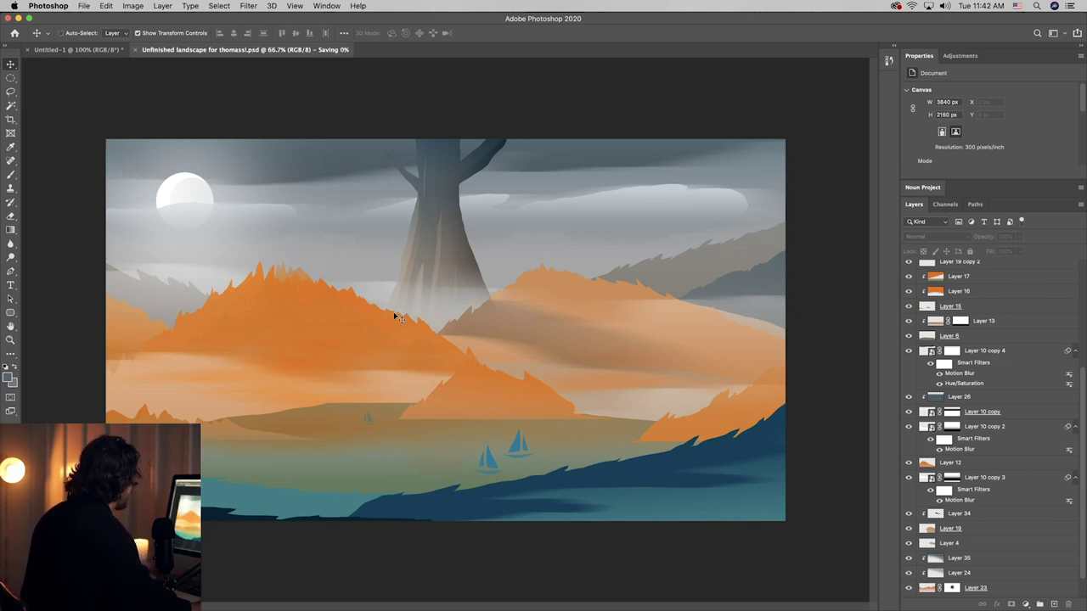
{"action": "left_click", "coordinate": [654, 202]}
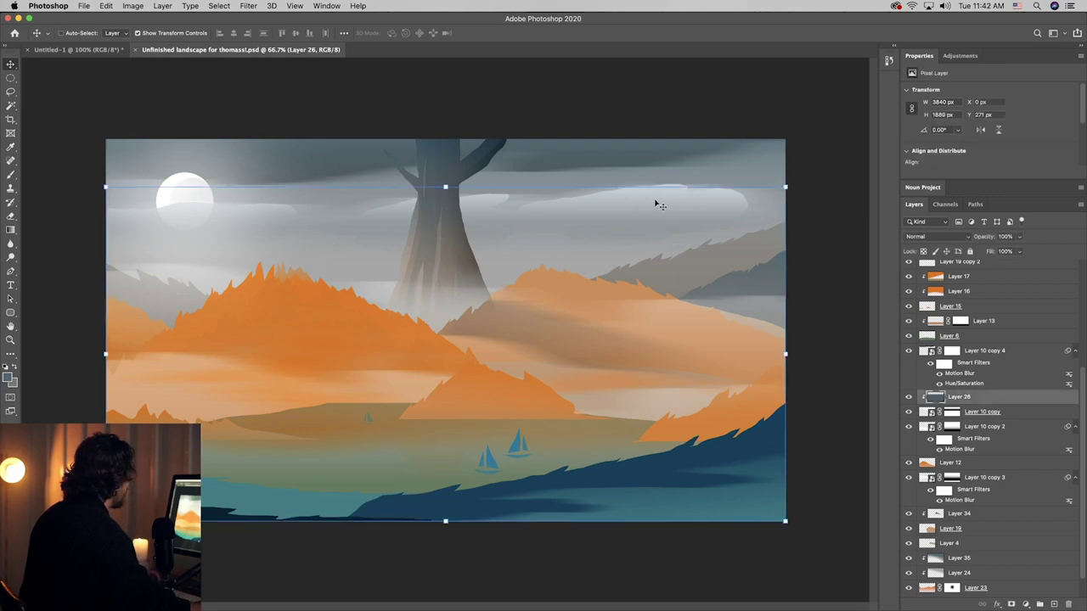
{"action": "left_click", "coordinate": [644, 127]}
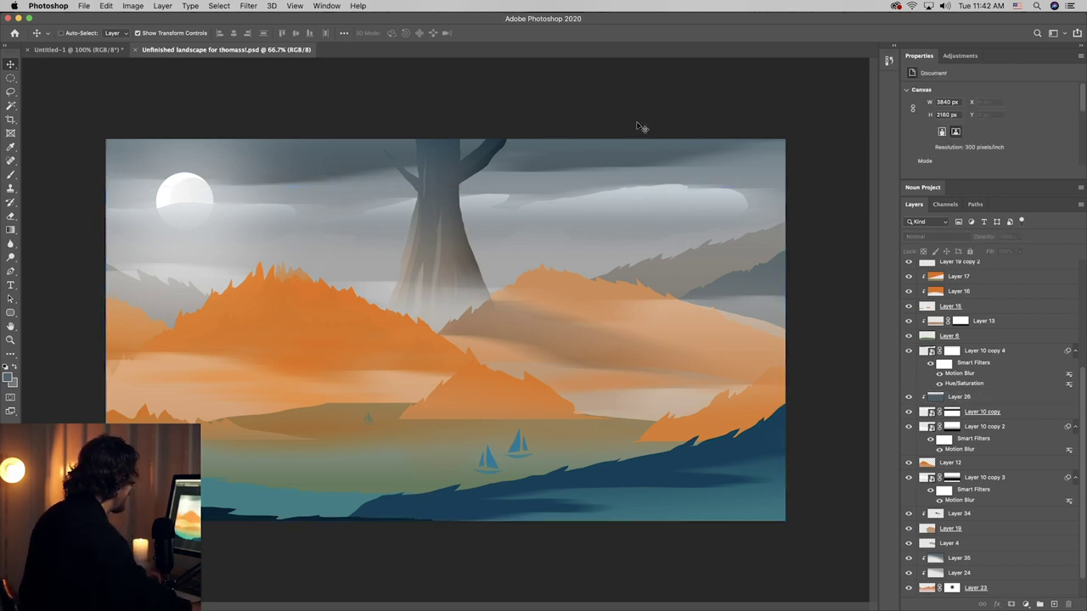
- Add a new layer above the large orange hill's Layer 12 and clip it to the hill
{"action": "left_click", "coordinate": [523, 390]}
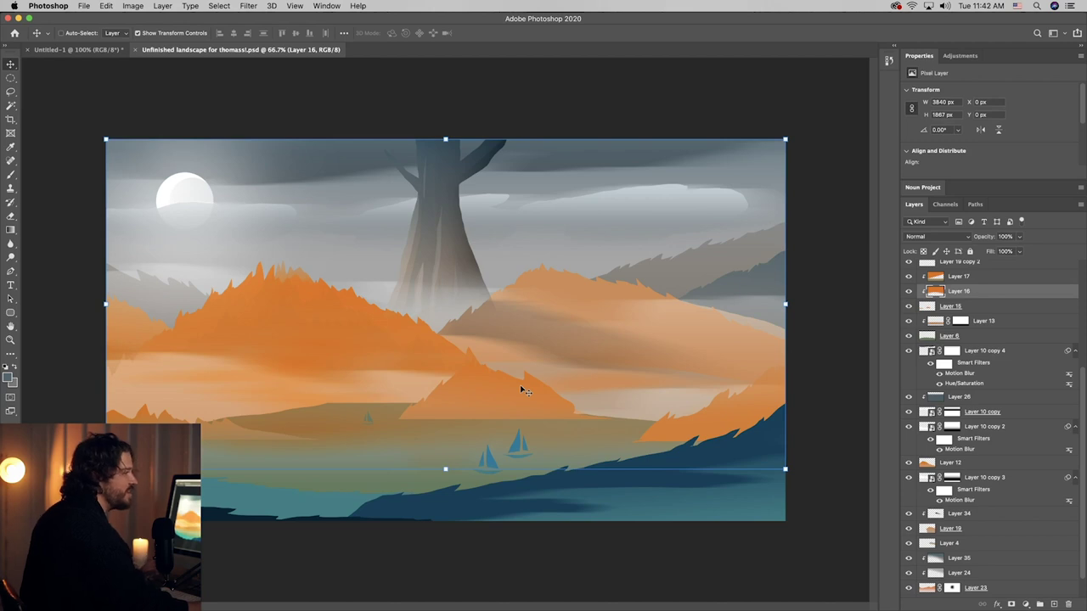
{"action": "left_click", "coordinate": [10, 92]}
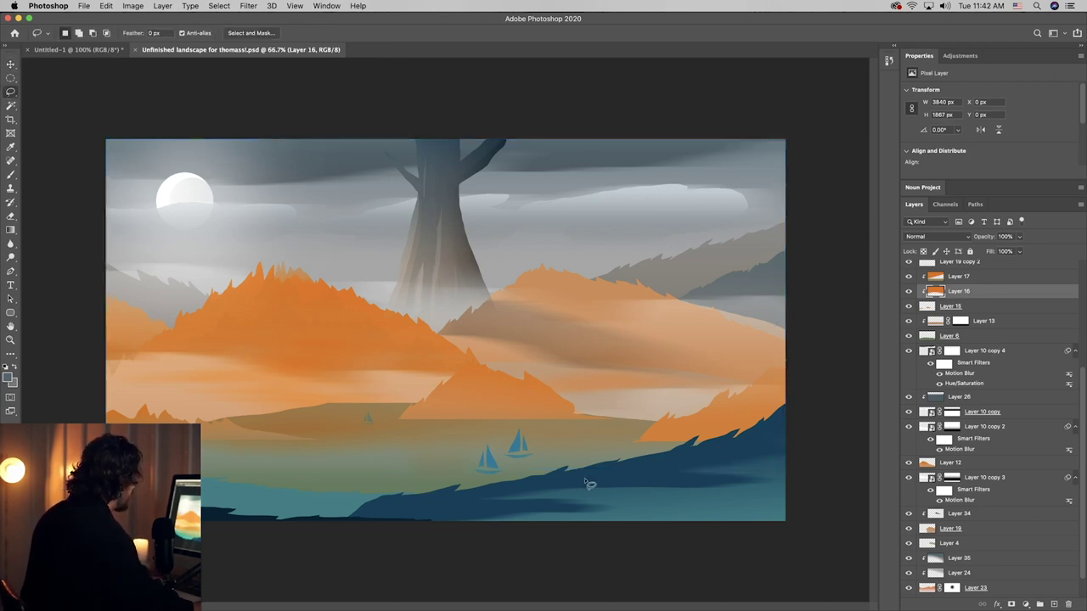
{"action": "key", "text": "v"}
{"action": "left_click", "coordinate": [400, 357]}
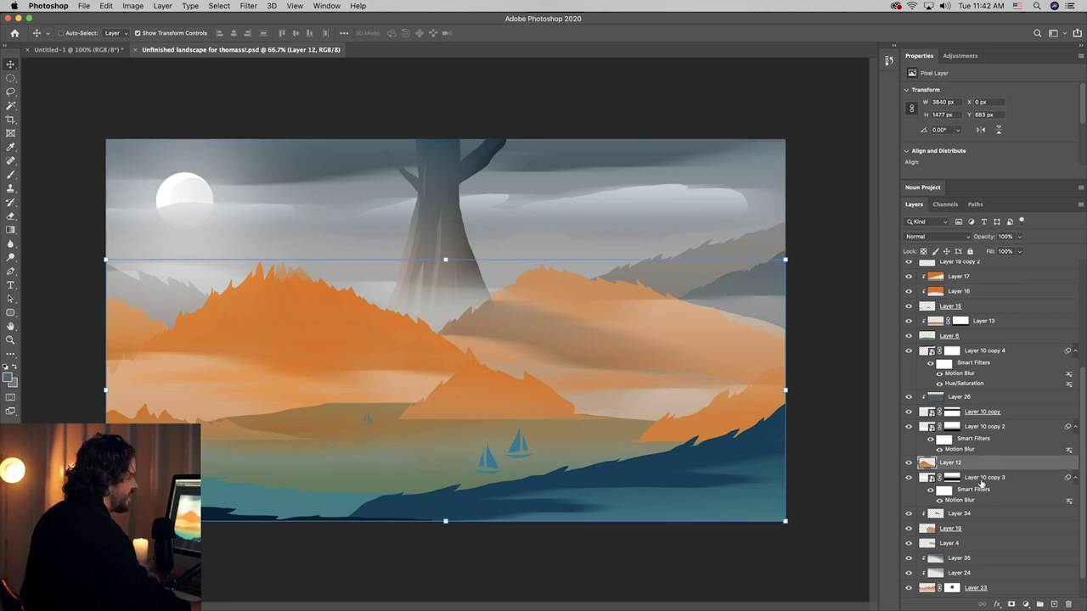
{"action": "left_click", "coordinate": [1051, 603]}
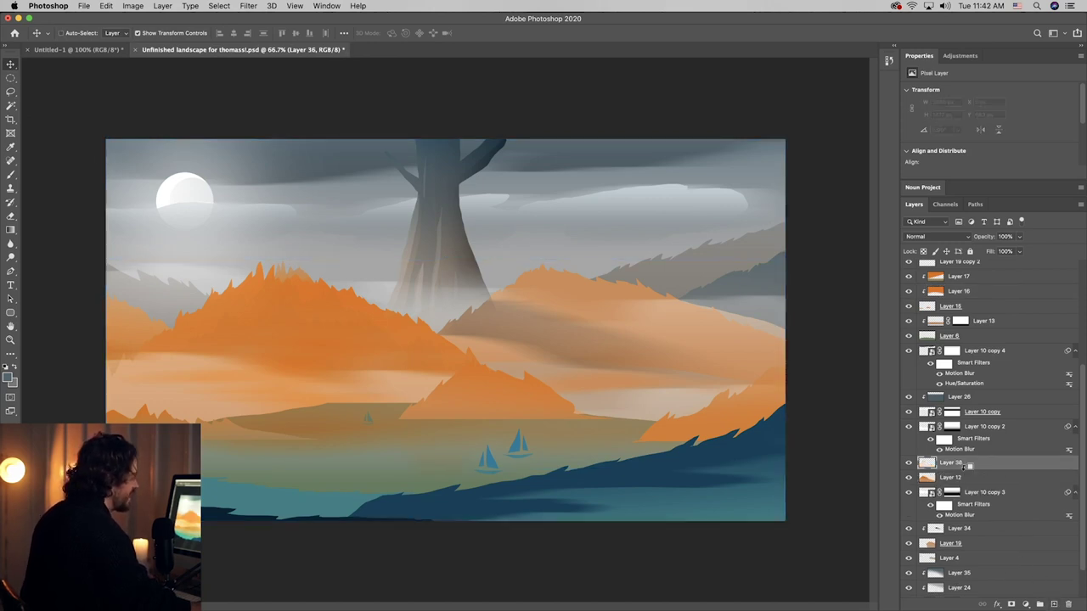
- Lasso a jagged shadow outline across the lower slope of the large orange hill
{"action": "left_click", "coordinate": [11, 91]}
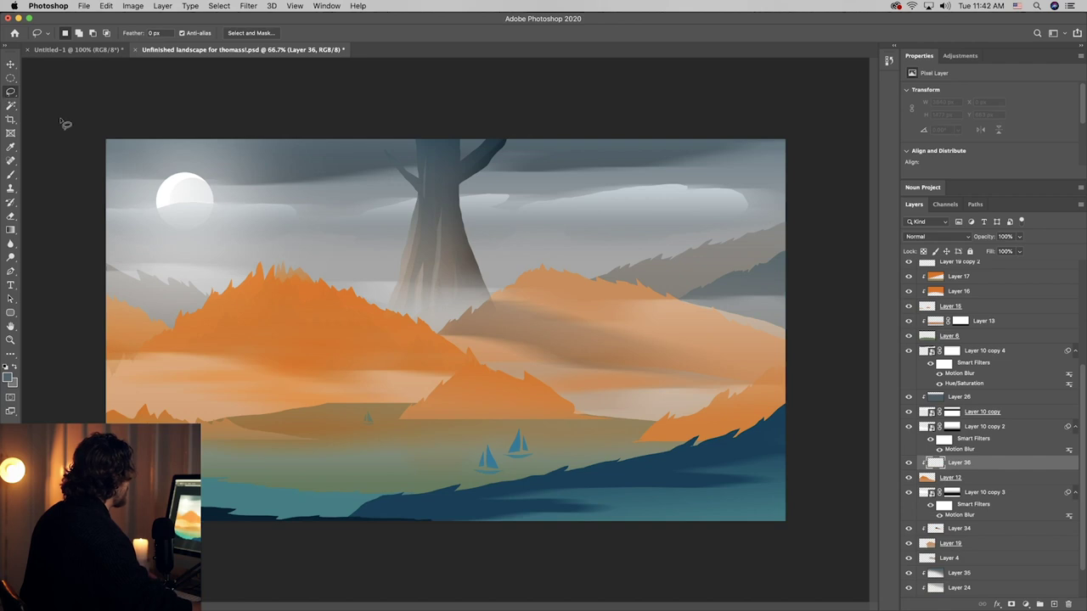
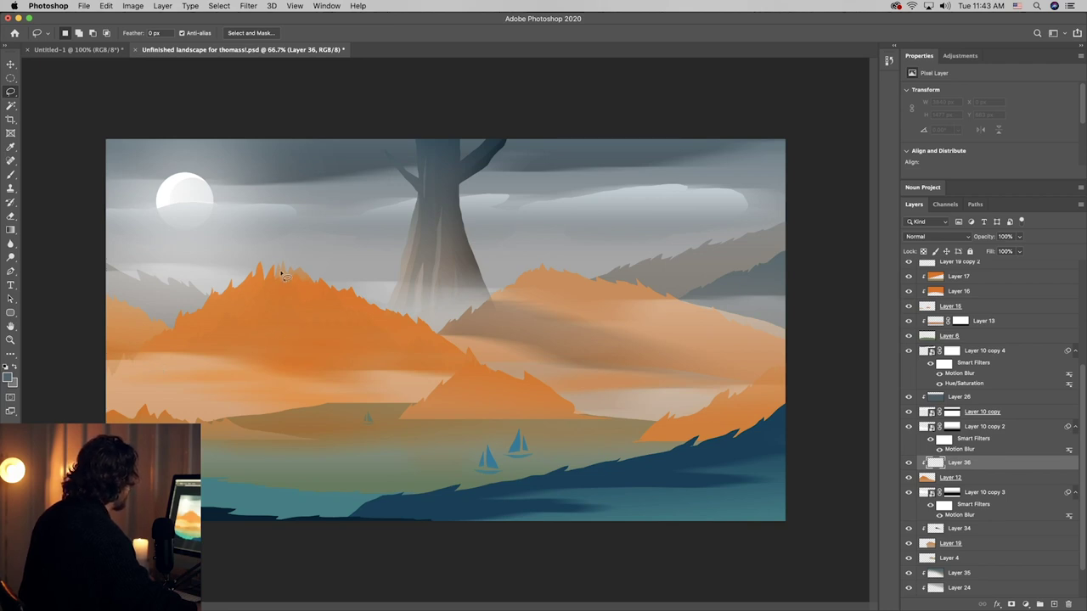
{"action": "mouse_move", "coordinate": [281, 270]}
{"action": "left_mouse_down"}
{"action": "mouse_move", "coordinate": [290, 303]}
{"action": "mouse_move", "coordinate": [312, 319]}
{"action": "left_mouse_up"}
{"action": "key", "text": "super+z"}
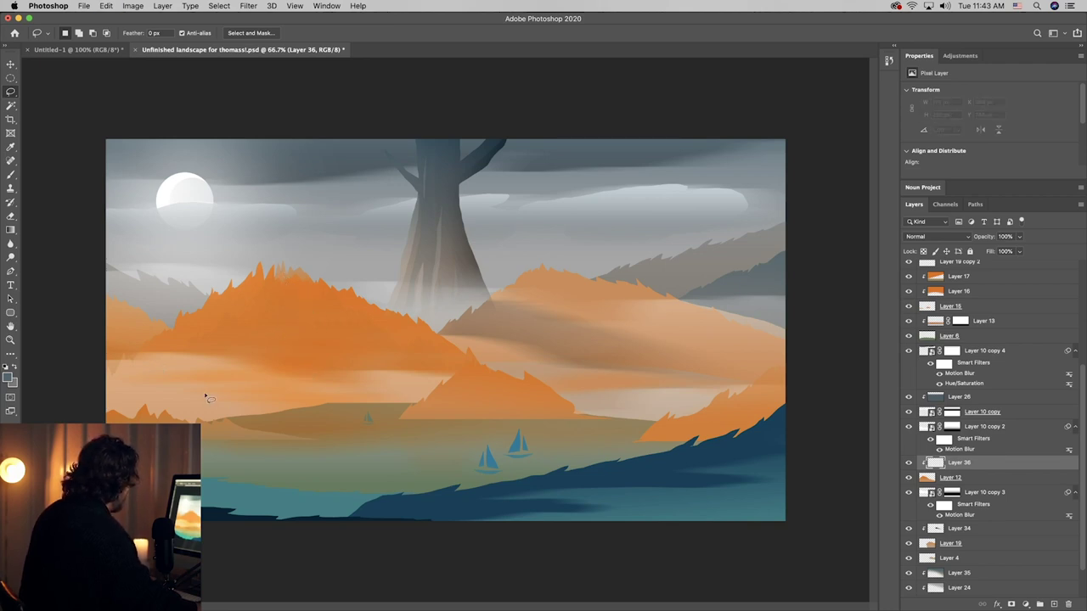
{"action": "mouse_move", "coordinate": [104, 416]}
{"action": "left_mouse_down"}
{"action": "mouse_move", "coordinate": [129, 383]}
{"action": "mouse_move", "coordinate": [182, 366]}
{"action": "mouse_move", "coordinate": [222, 332]}
{"action": "mouse_move", "coordinate": [226, 357]}
{"action": "mouse_move", "coordinate": [238, 359]}
{"action": "mouse_move", "coordinate": [136, 398]}
{"action": "mouse_move", "coordinate": [178, 368]}
{"action": "mouse_move", "coordinate": [183, 393]}
{"action": "mouse_move", "coordinate": [206, 393]}
{"action": "mouse_move", "coordinate": [240, 389]}
{"action": "mouse_move", "coordinate": [273, 377]}
{"action": "left_mouse_up"}
{"action": "mouse_move", "coordinate": [289, 351]}
{"action": "left_mouse_down"}
{"action": "mouse_move", "coordinate": [328, 372]}
{"action": "mouse_move", "coordinate": [406, 364]}
{"action": "mouse_move", "coordinate": [487, 399]}
{"action": "mouse_move", "coordinate": [204, 428]}
{"action": "mouse_move", "coordinate": [58, 363]}
{"action": "left_mouse_up"}
- Fill the large hill's shadow selection with a diagonal gradient in dark blue 081f28 and clear the selection
{"action": "key", "text": "i"}
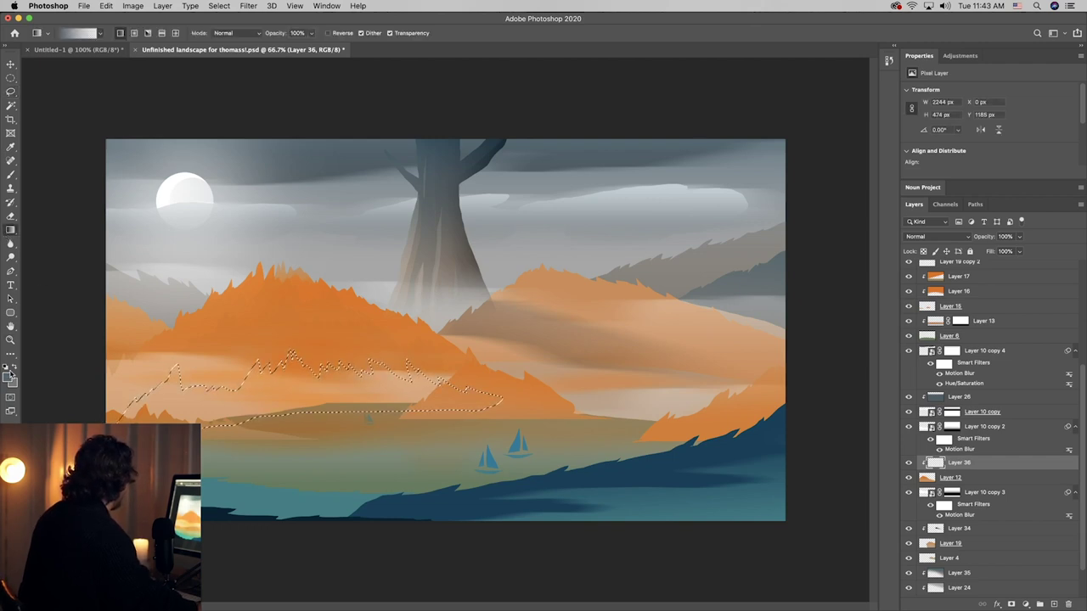
{"action": "left_click", "coordinate": [8, 377]}
{"action": "left_click", "coordinate": [544, 357]}
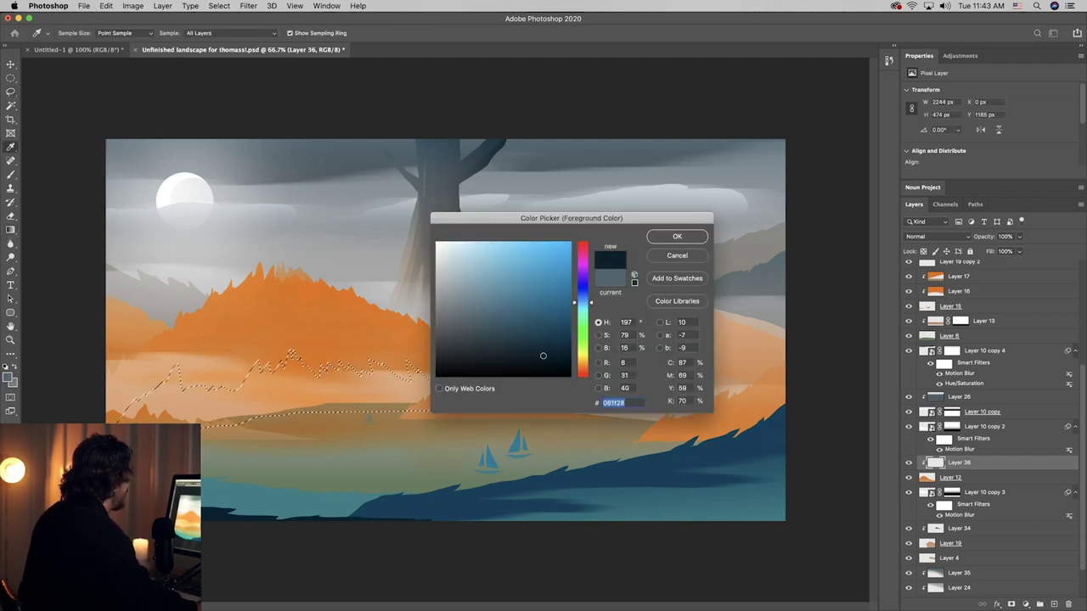
{"action": "left_click", "coordinate": [669, 237]}
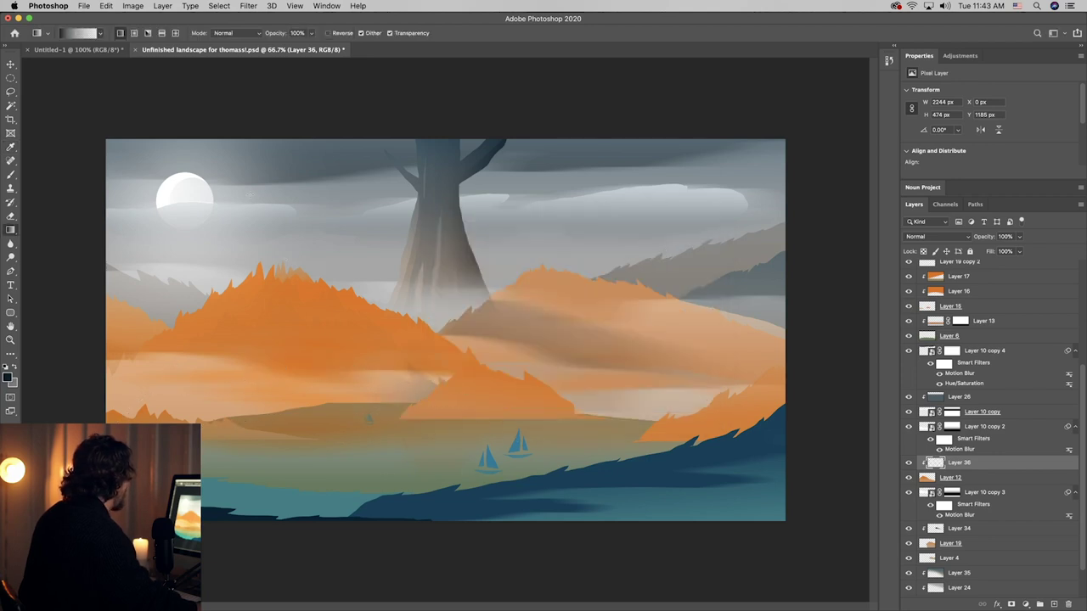
{"action": "left_click_drag", "start_coordinate": [458, 369], "coordinate": [300, 197]}
{"action": "key", "text": "super+d"}
{"action": "left_click", "coordinate": [248, 5]}
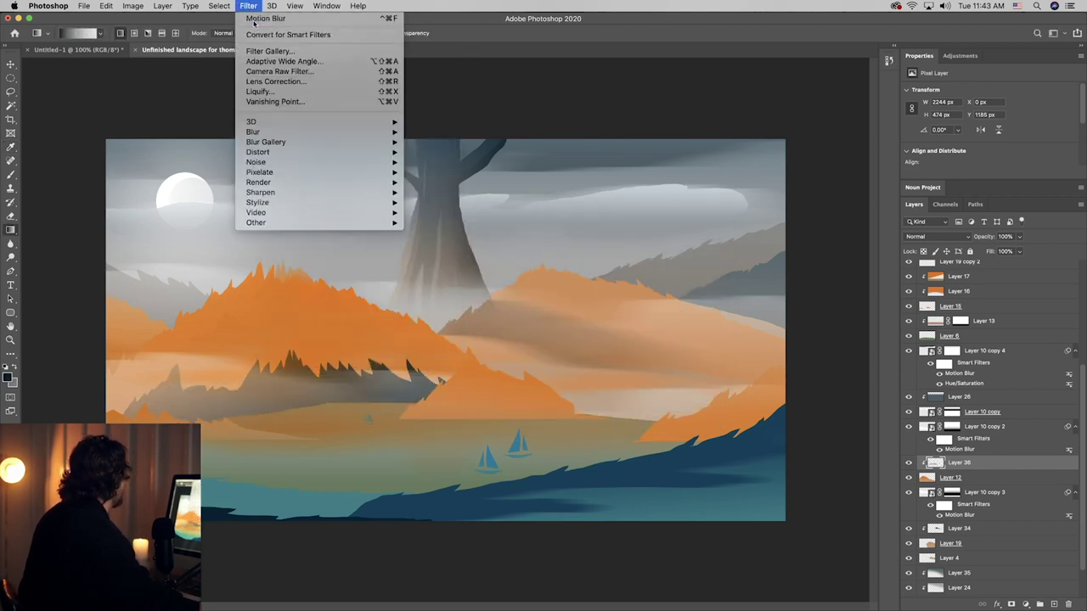
{"action": "left_click", "coordinate": [252, 20]}
{"action": "key", "text": "ctrl+z"}
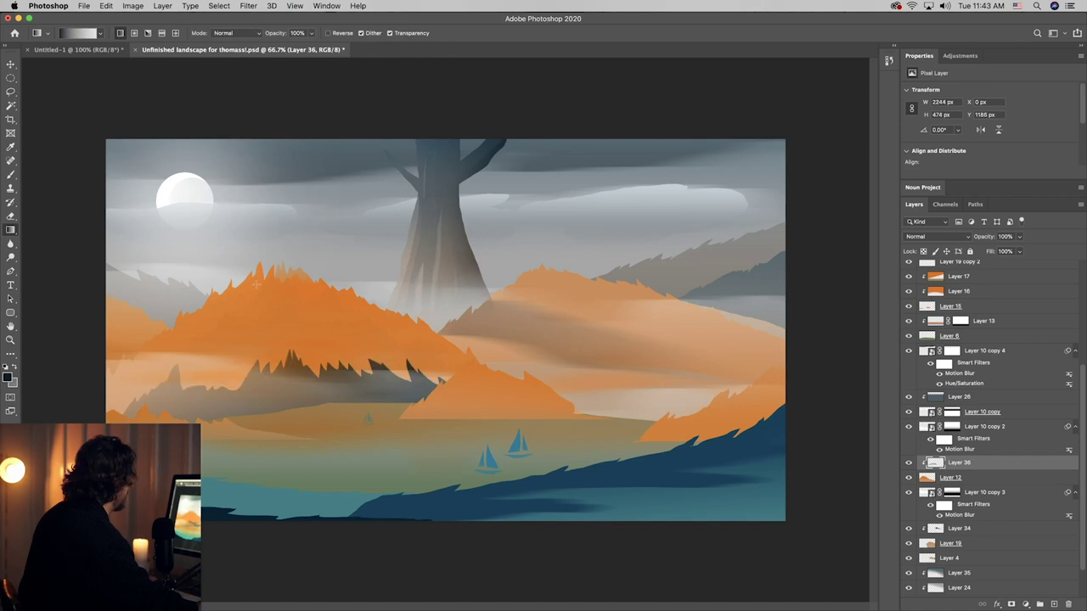
- Apply the last Motion Blur to the large hill's shadow layer
{"action": "key", "text": "v"}
{"action": "left_click", "coordinate": [248, 5]}
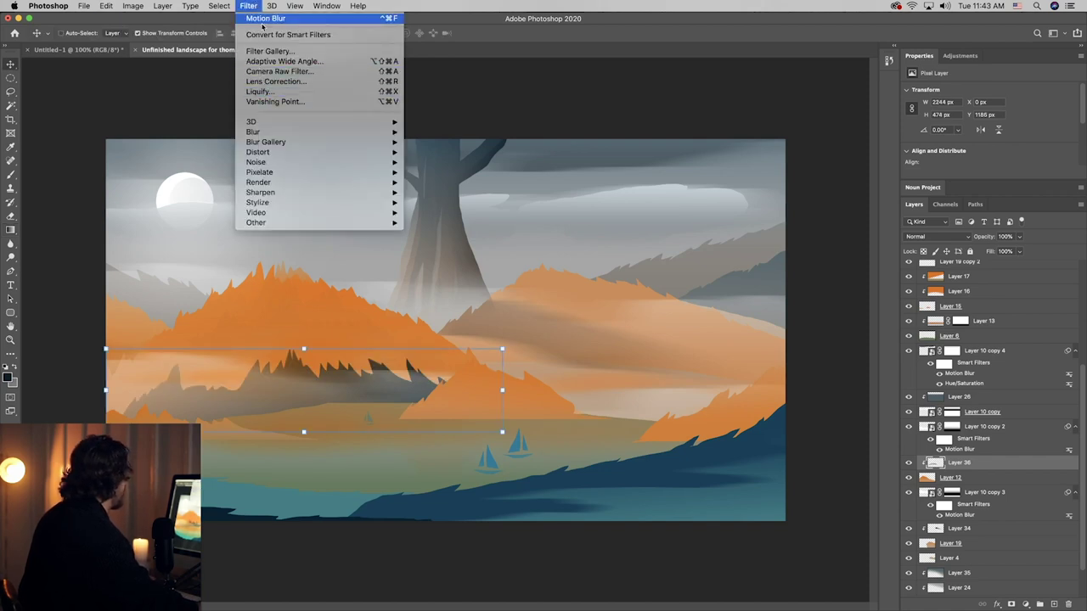
{"action": "left_click", "coordinate": [265, 18]}
- Stretch the large hill's shadow upward to about 150% height, shift it slightly down the slope, and lower its layer opacity to about 49%
{"action": "left_click_drag", "start_coordinate": [315, 350], "coordinate": [315, 308]}
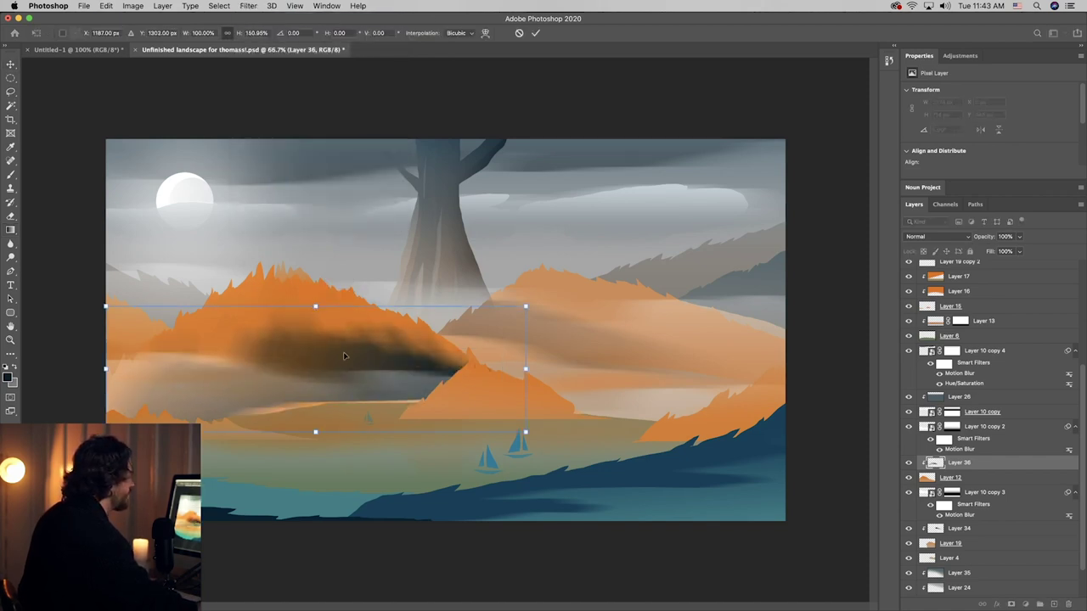
{"action": "key", "text": "Return"}
{"action": "left_click_drag", "start_coordinate": [355, 349], "coordinate": [382, 375]}
{"action": "left_click_drag", "start_coordinate": [1023, 237], "coordinate": [988, 253]}
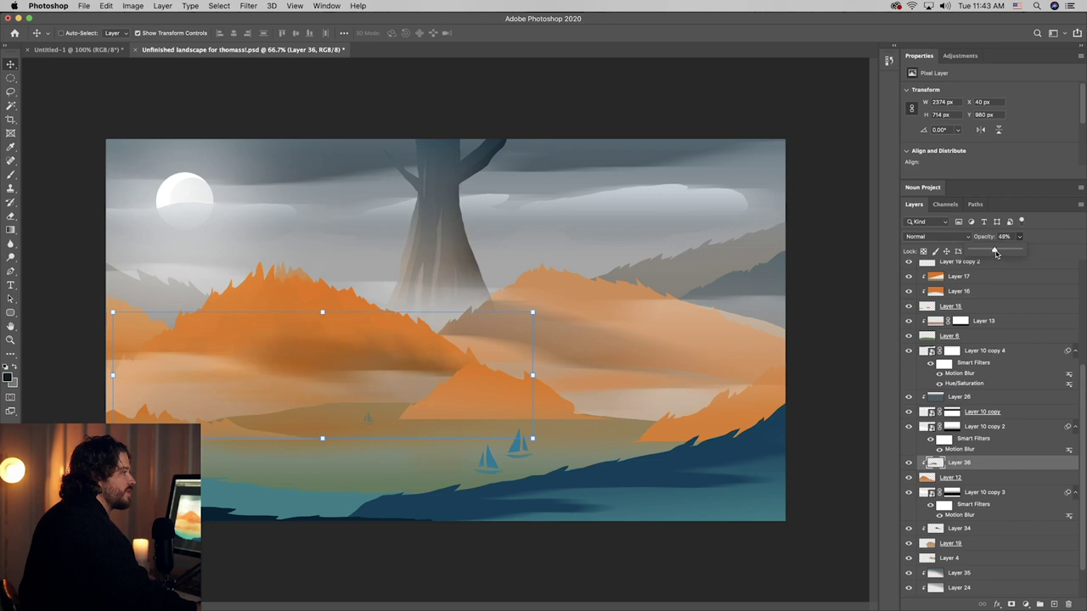
- Merge the small central hill's Layer 15 with its clipped Layers 16 and 17
{"action": "left_click", "coordinate": [413, 404], "text": "super"}
{"action": "left_click", "coordinate": [475, 397], "text": "super"}
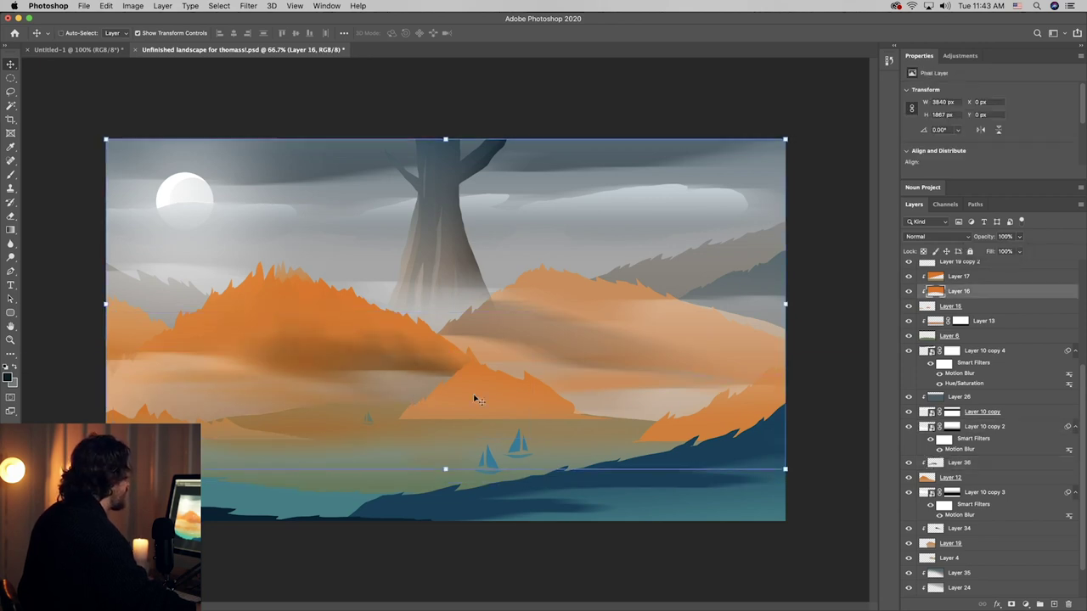
{"action": "left_click", "coordinate": [962, 277]}
{"action": "left_click", "coordinate": [969, 307], "text": "shift"}
{"action": "right_click", "coordinate": [969, 307]}
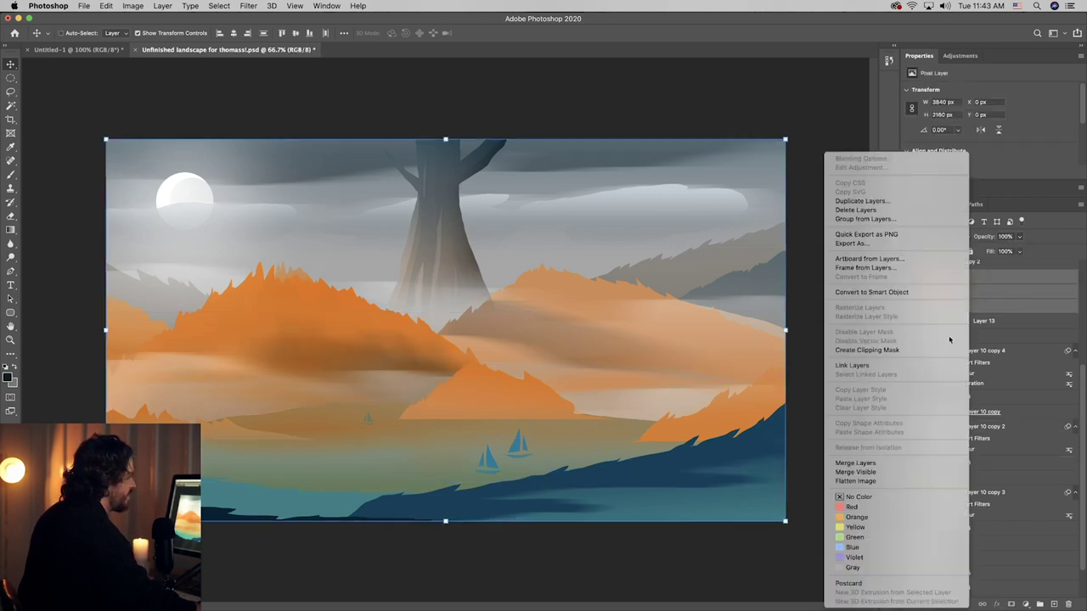
{"action": "left_click", "coordinate": [878, 463]}
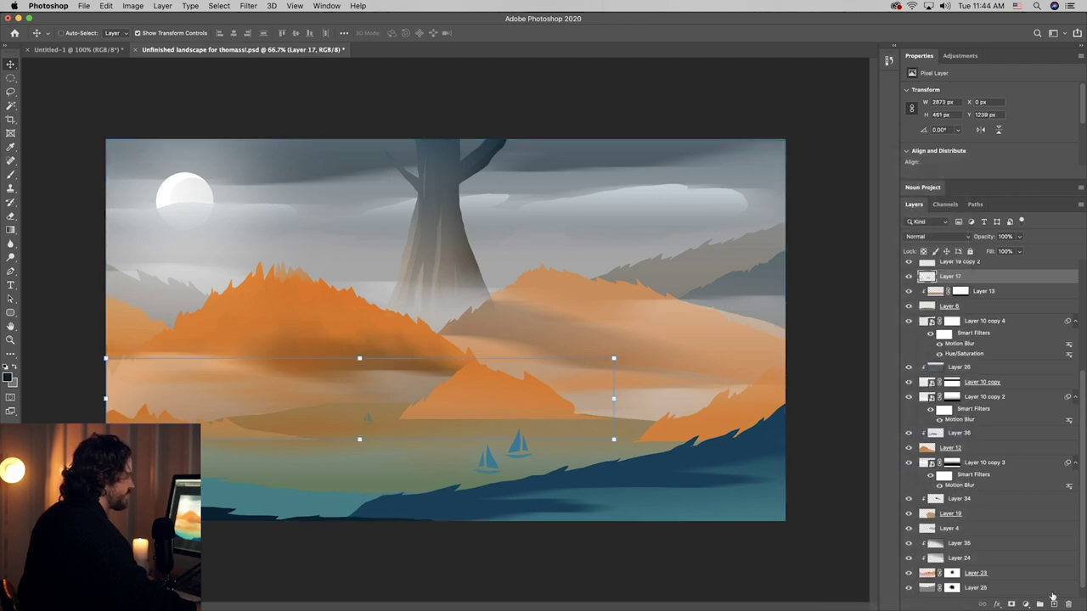
- Add a new layer clipped to the small central hill and lasso a jagged shadow outline across its lower part
{"action": "left_click", "coordinate": [1054, 604]}
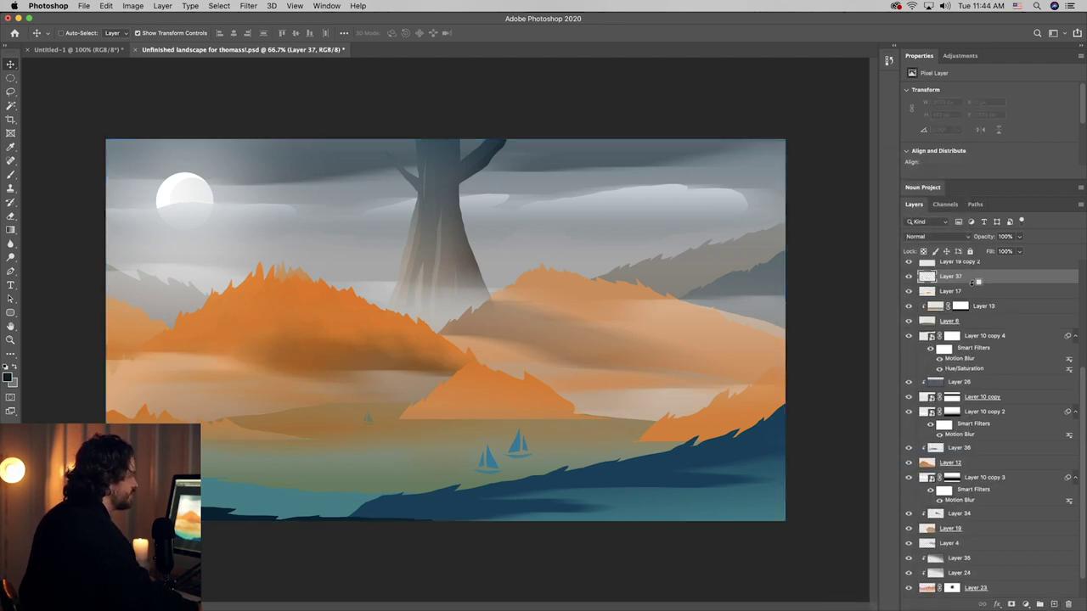
{"action": "left_click", "coordinate": [10, 91]}
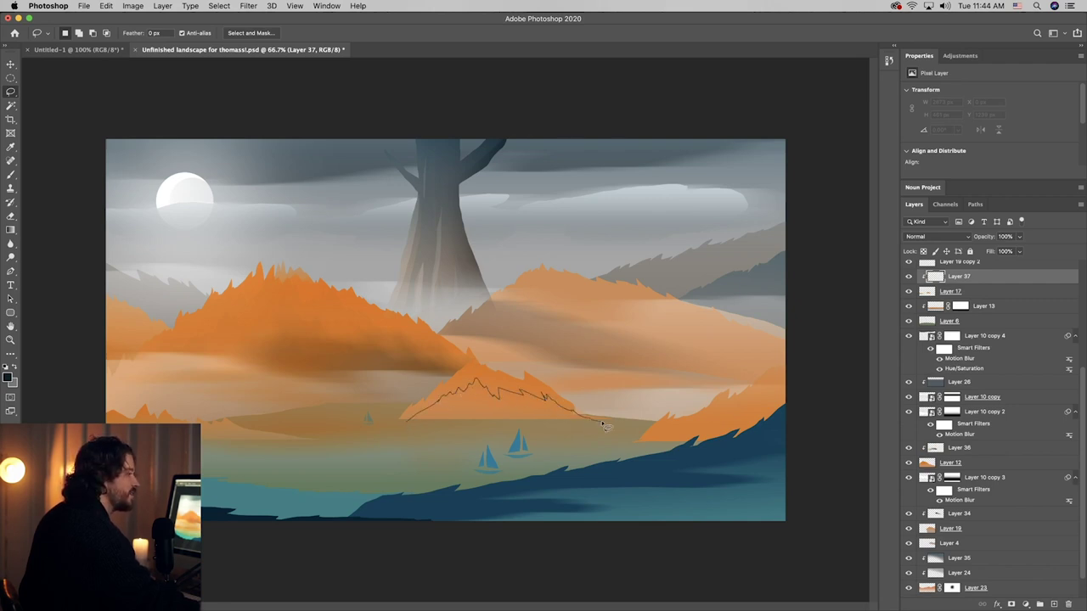
{"action": "left_click_drag", "start_coordinate": [601, 424], "coordinate": [507, 425]}
- Fill the small hill's shadow selection with an upward-fading dark gradient, deselect it, and apply the last Motion Blur
{"action": "key", "text": "g"}
{"action": "left_click_drag", "start_coordinate": [545, 473], "coordinate": [509, 336]}
{"action": "key", "text": "super+d"}
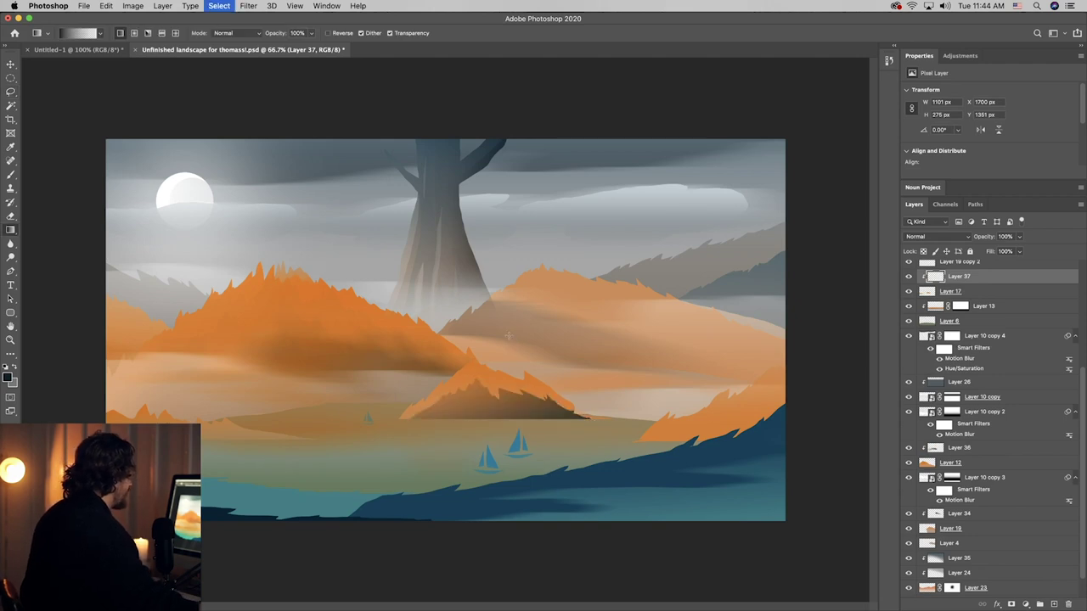
{"action": "left_click", "coordinate": [248, 6]}
{"action": "left_click", "coordinate": [270, 18]}
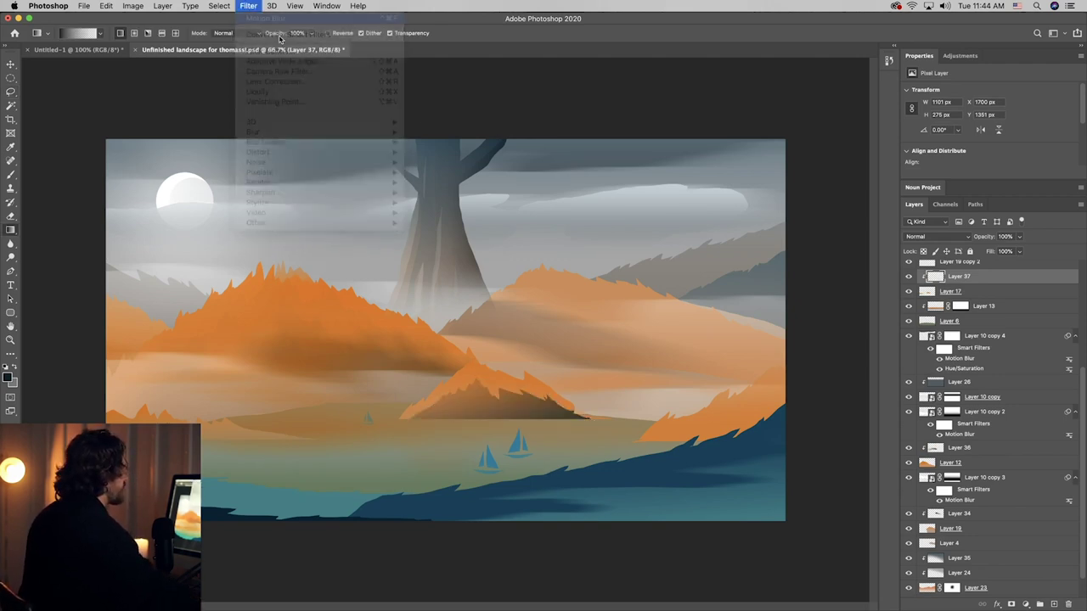
- Add a new layer clipped to the right orange hill's Layer 18 and lasso a jagged shadow outline along its lower slope
{"action": "key", "text": "v"}
{"action": "left_click", "coordinate": [692, 433], "text": "super"}
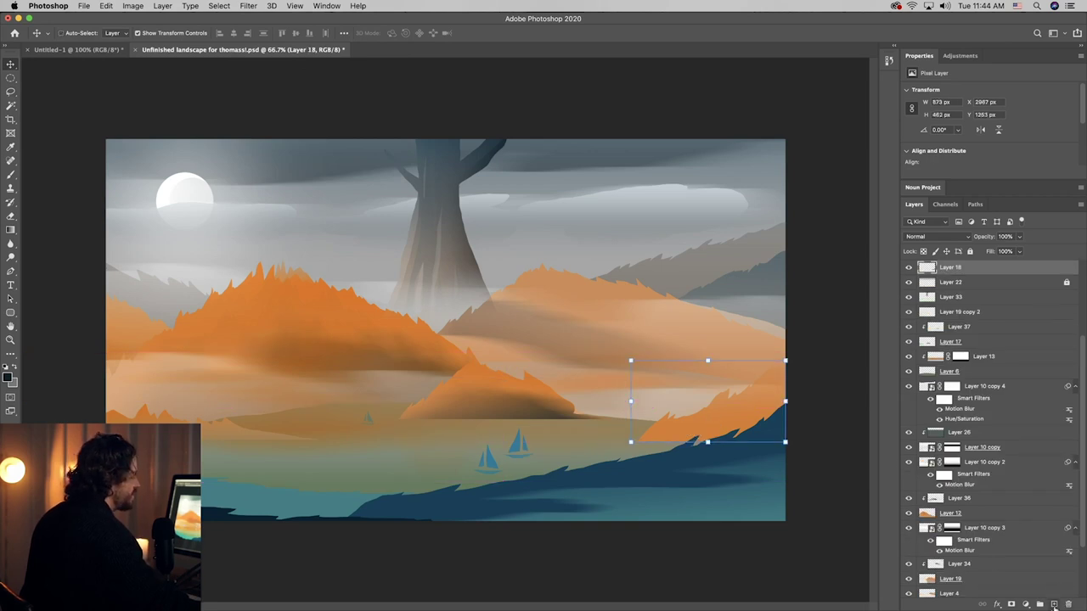
{"action": "left_click", "coordinate": [1054, 605]}
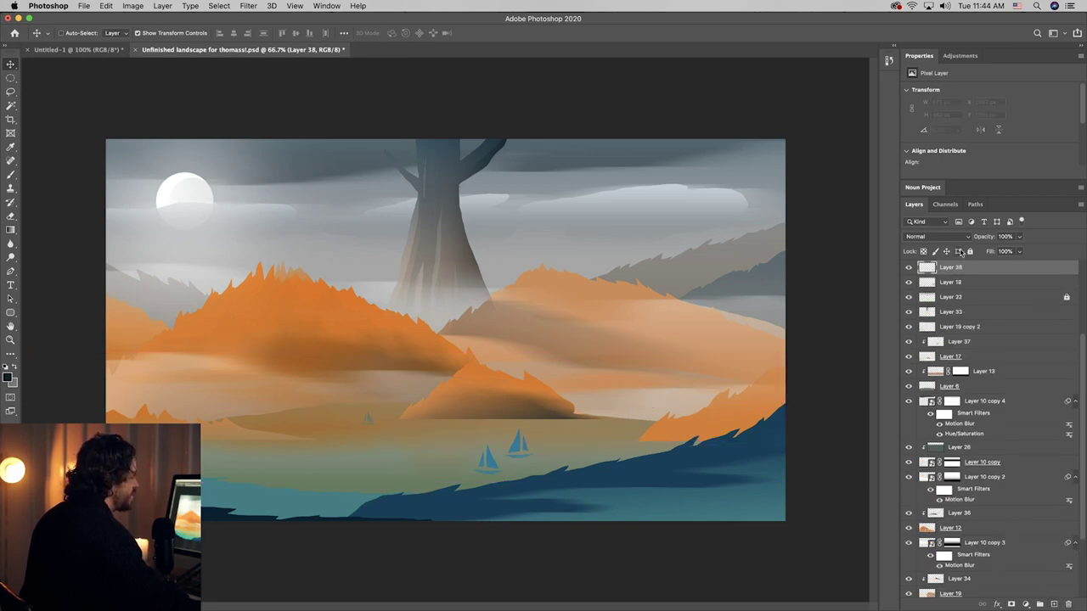
{"action": "left_click", "coordinate": [10, 91]}
{"action": "left_click_drag", "start_coordinate": [646, 446], "coordinate": [703, 428]}
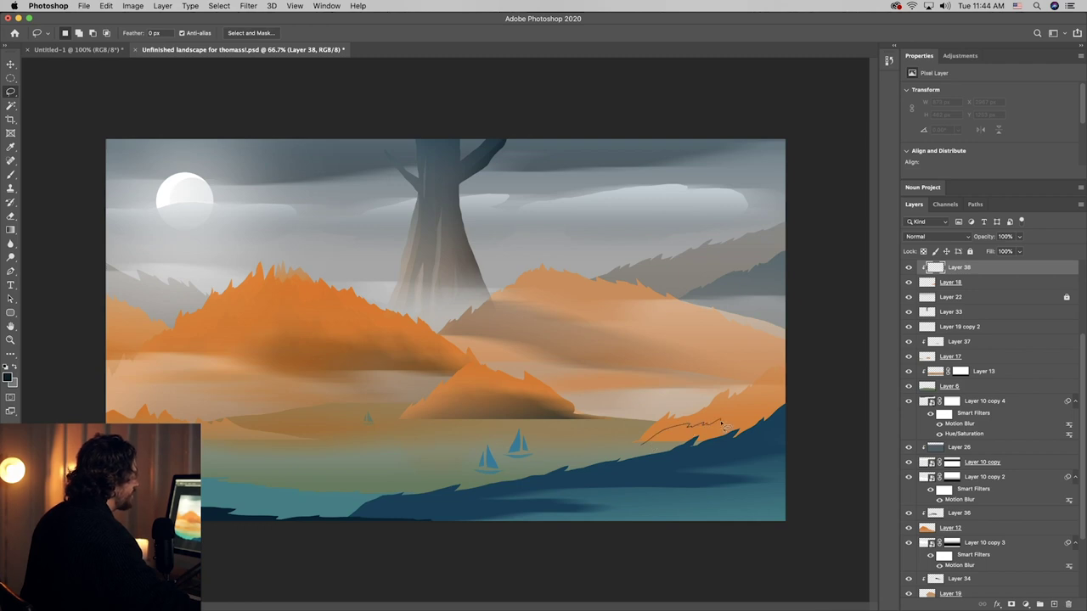
{"action": "mouse_move", "coordinate": [761, 410]}
{"action": "left_mouse_down"}
{"action": "mouse_move", "coordinate": [815, 436]}
{"action": "mouse_move", "coordinate": [794, 456]}
{"action": "left_mouse_up"}
- Fill the right orange hill's shadow selection with an upward-fading dark gradient, deselect it, and apply the last Motion Blur
{"action": "key", "text": "g"}
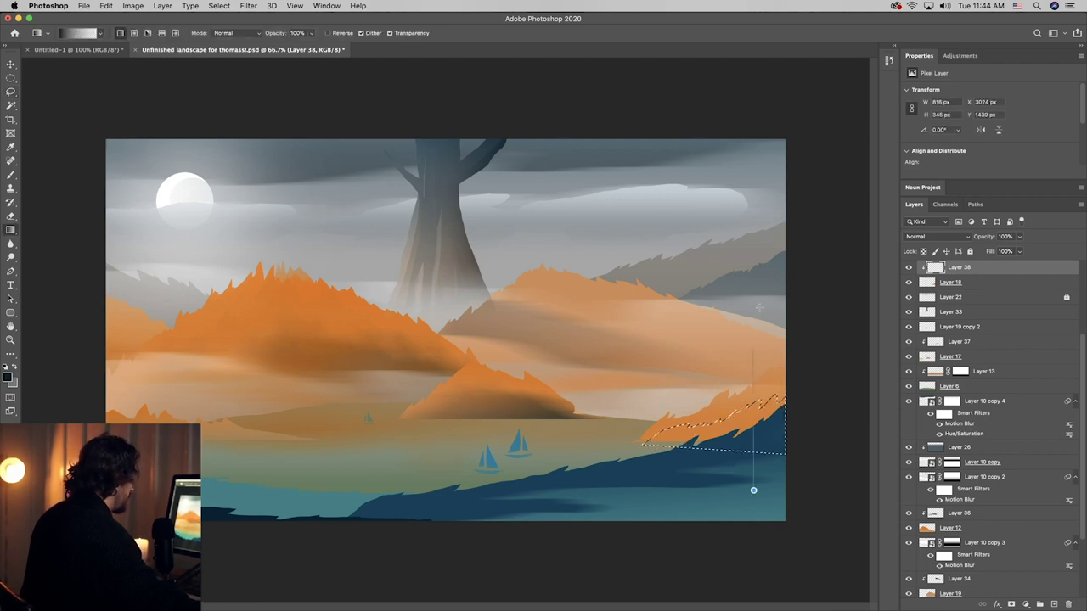
{"action": "key", "text": "v"}
{"action": "left_click", "coordinate": [248, 6]}
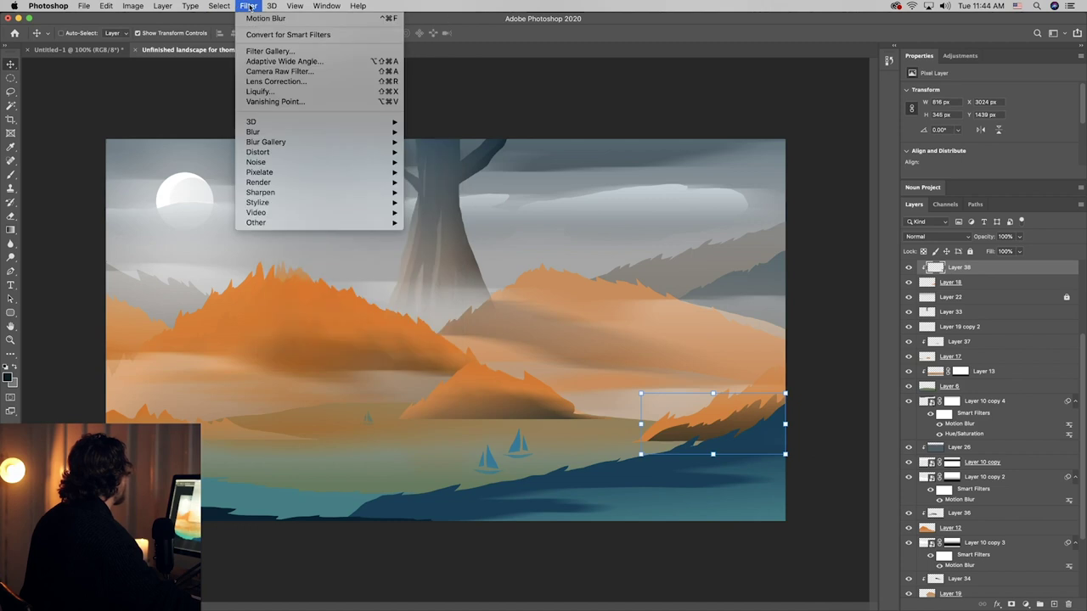
{"action": "left_click", "coordinate": [249, 22]}
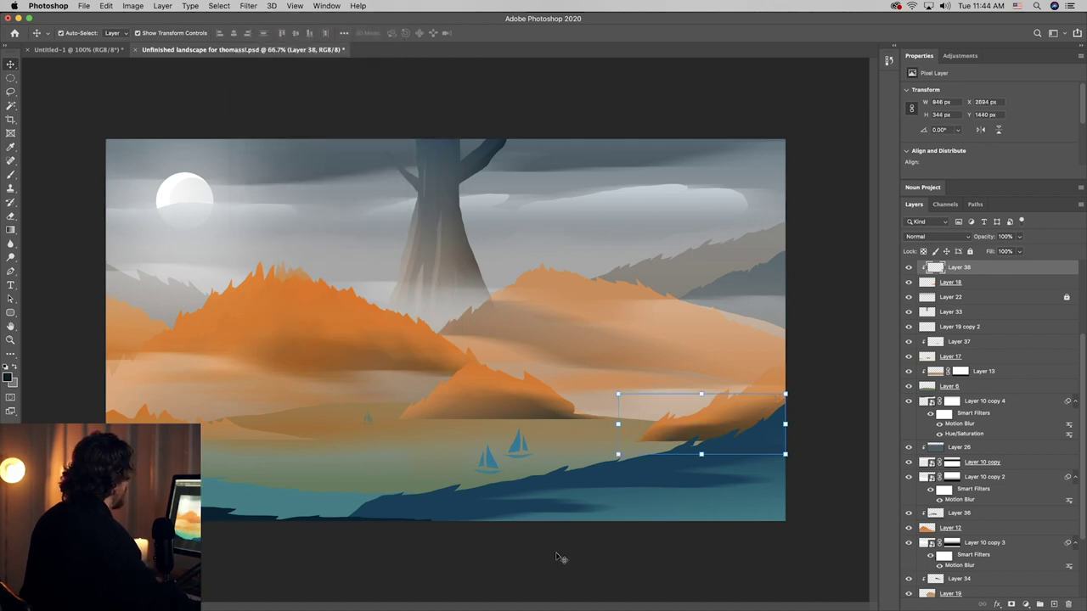
- Select the sailboats layer, Layer 19 copy 2, isolate the front sailboat with a rectangular selection, enlarge it and deselect
{"action": "left_click", "coordinate": [491, 459], "text": "super"}
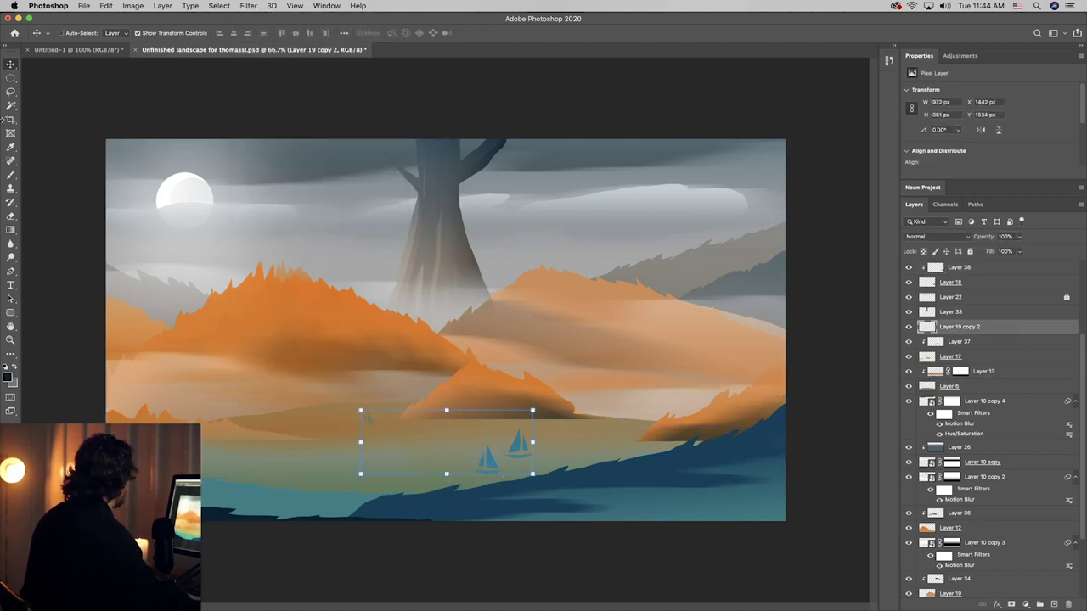
{"action": "left_click", "coordinate": [10, 92]}
{"action": "left_click_drag", "start_coordinate": [10, 78], "coordinate": [42, 79]}
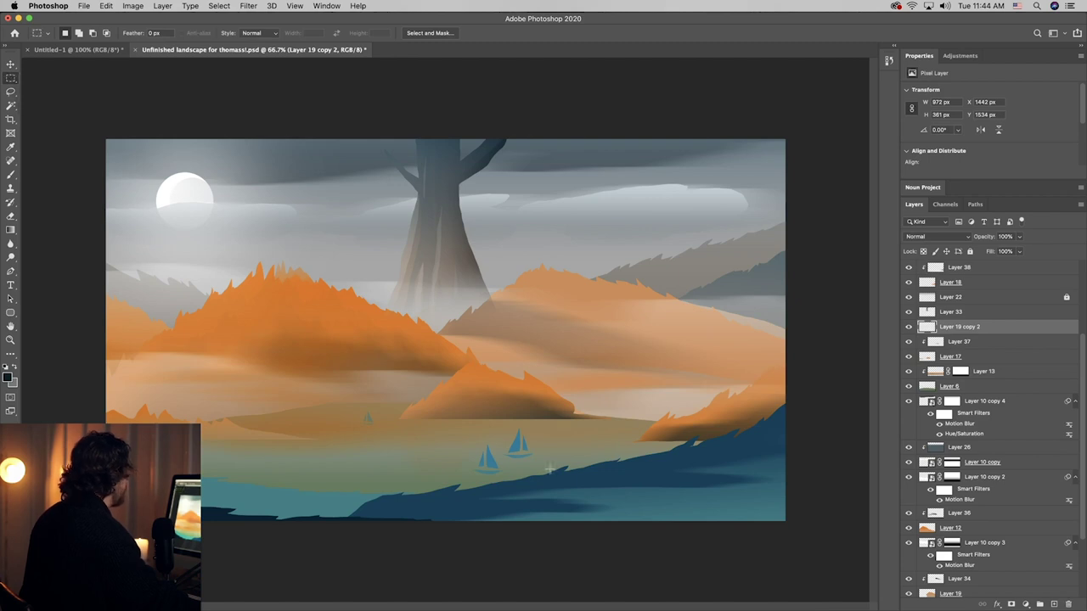
{"action": "left_click_drag", "start_coordinate": [472, 444], "coordinate": [504, 448]}
{"action": "key", "text": "v"}
{"action": "key", "text": "Return"}
{"action": "key", "text": "super+d"}
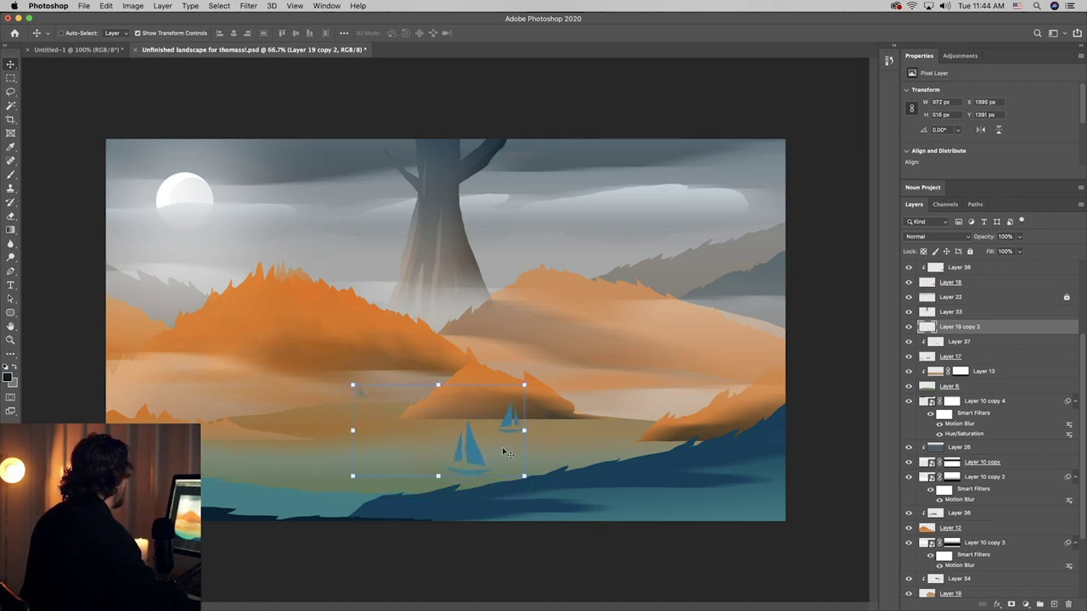
- Reposition the tiny distant sailboat closer to the others and move the whole sailboat group toward the left part of the lake
{"action": "left_click", "coordinate": [10, 78]}
{"action": "mouse_move", "coordinate": [329, 374]}
{"action": "left_mouse_down"}
{"action": "mouse_move", "coordinate": [381, 393]}
{"action": "mouse_move", "coordinate": [383, 419]}
{"action": "left_mouse_up"}
{"action": "key", "text": "super+d"}
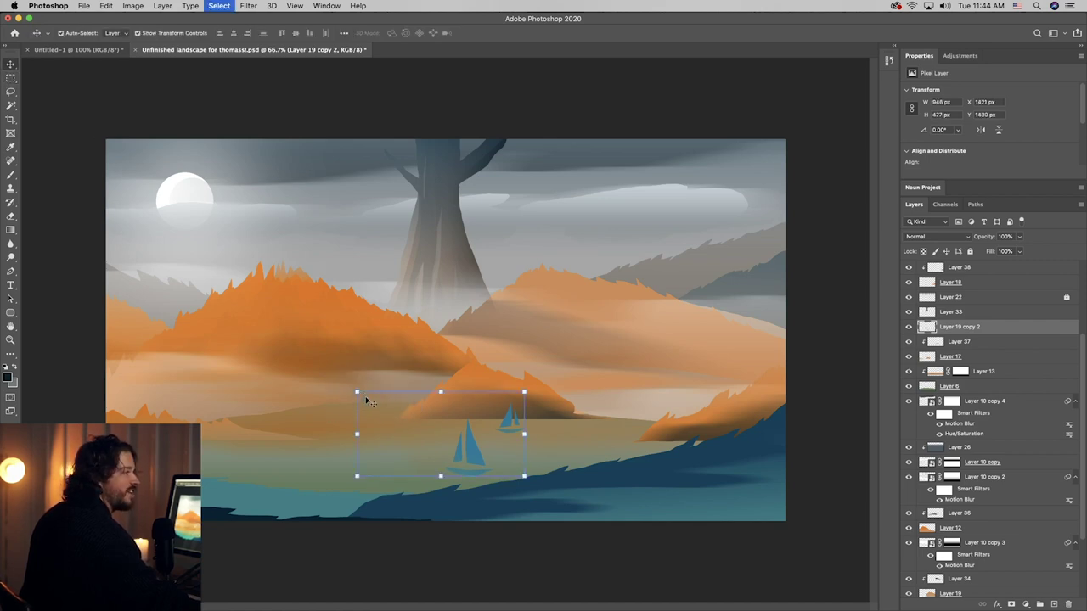
{"action": "left_click_drag", "start_coordinate": [510, 437], "coordinate": [371, 444]}
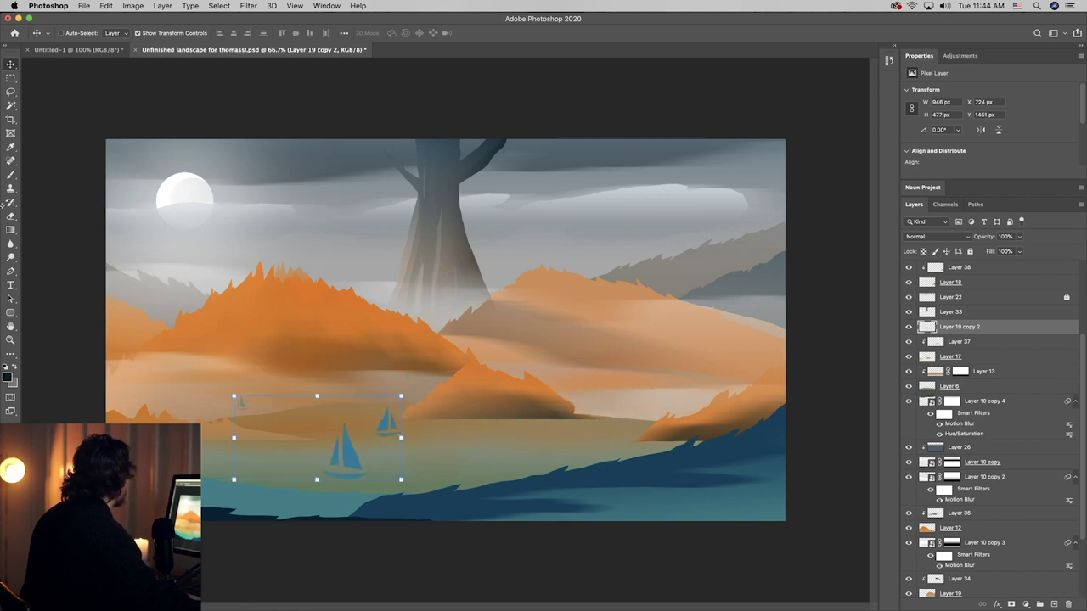
- Remove the tiny distant sailboat with a rectangular selection and shift the two remaining sailboats slightly left
{"action": "left_click", "coordinate": [10, 77]}
{"action": "mouse_move", "coordinate": [240, 387]}
{"action": "left_mouse_down"}
{"action": "mouse_move", "coordinate": [273, 416]}
{"action": "mouse_move", "coordinate": [191, 381]}
{"action": "left_mouse_up"}
{"action": "key", "text": "v"}
{"action": "mouse_move", "coordinate": [249, 405]}
{"action": "left_mouse_down"}
{"action": "mouse_move", "coordinate": [376, 425]}
{"action": "mouse_move", "coordinate": [624, 426]}
{"action": "left_mouse_up"}
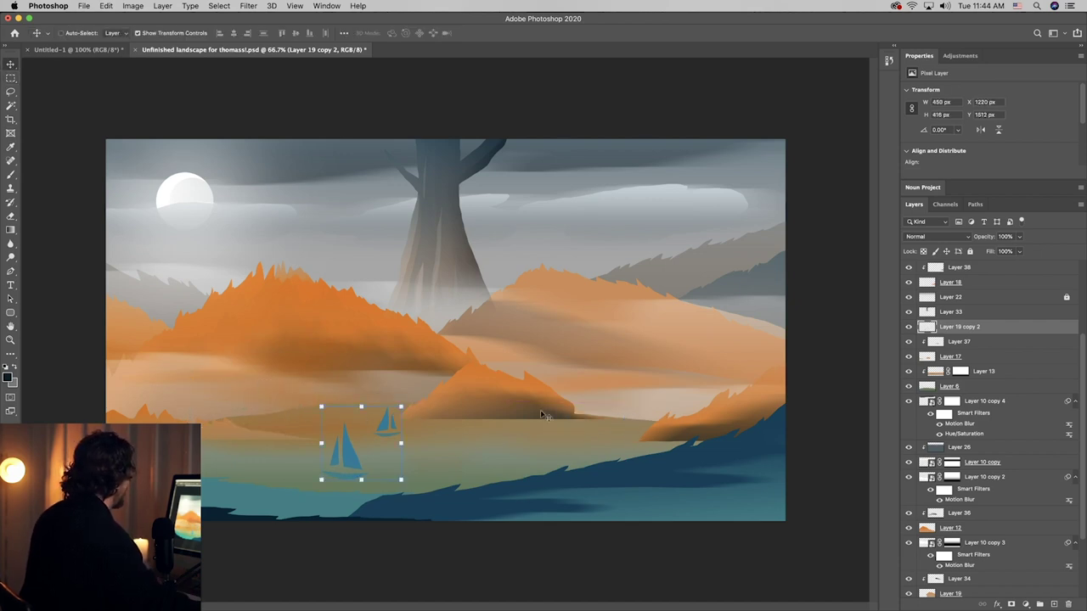
{"action": "left_click_drag", "start_coordinate": [452, 438], "coordinate": [445, 440]}
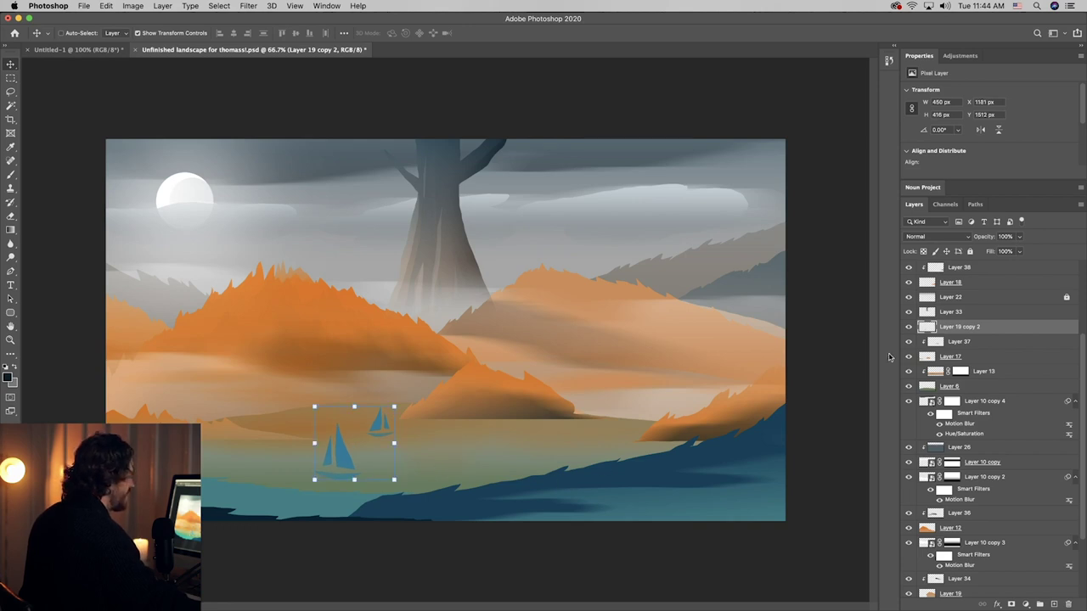
- Add a layer mask to the sailboats layer and fade the rear boat into the mist with an upward black gradient
{"action": "left_click", "coordinate": [1011, 604]}
{"action": "left_click", "coordinate": [12, 217]}
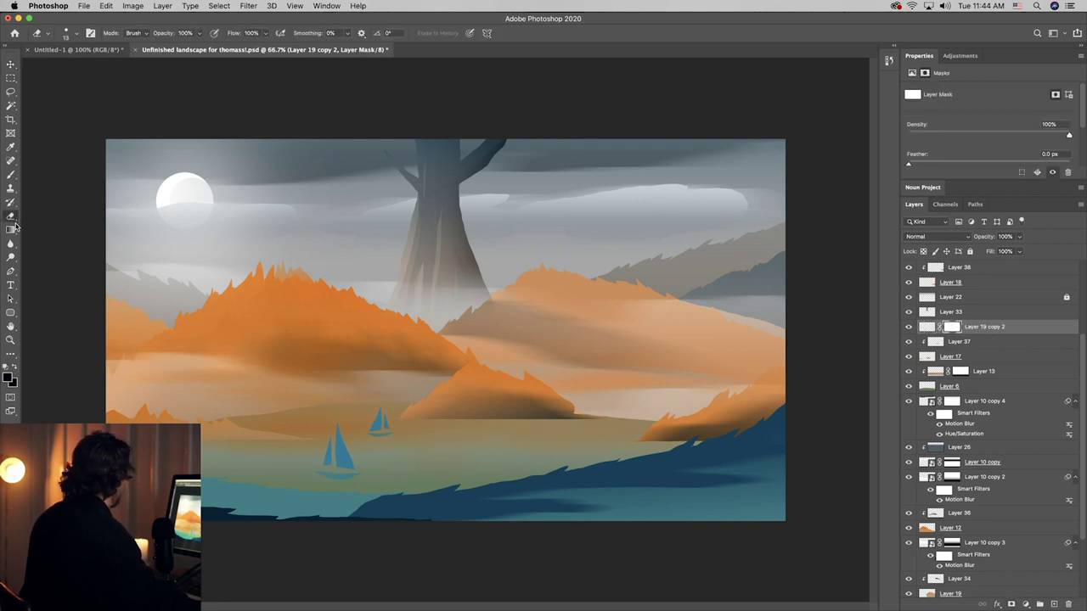
{"action": "left_click", "coordinate": [11, 230]}
{"action": "left_click_drag", "start_coordinate": [350, 491], "coordinate": [358, 391]}
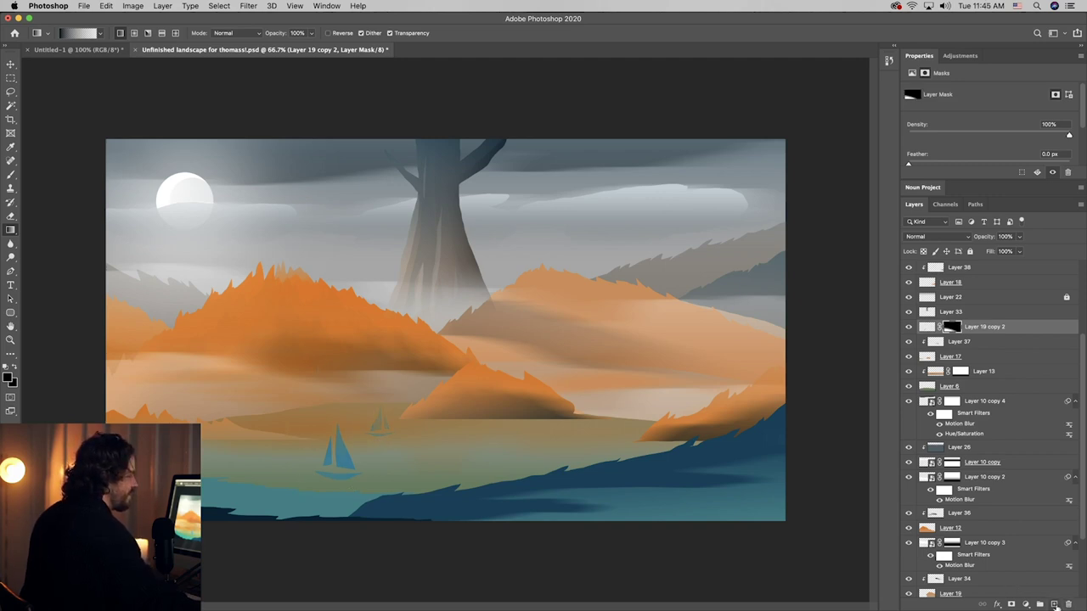
- Add a layer clipped to the sailboats and darken them with an upward-fading gradient in a tone sampled from the tree
{"action": "left_click", "coordinate": [1055, 605]}
{"action": "key", "text": "super+alt+g"}
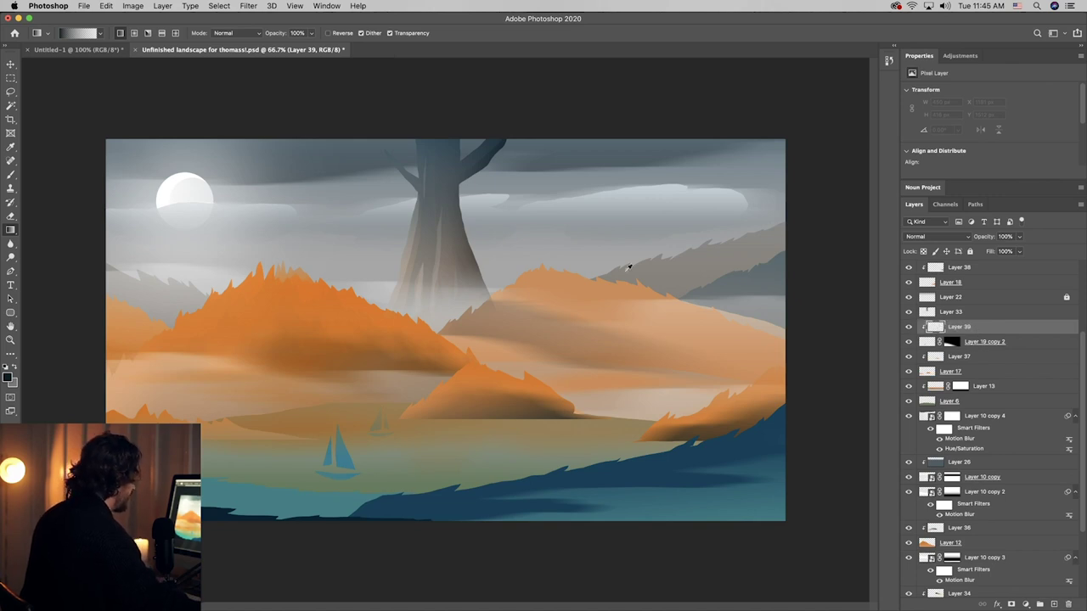
{"action": "left_click", "coordinate": [474, 167], "text": "alt"}
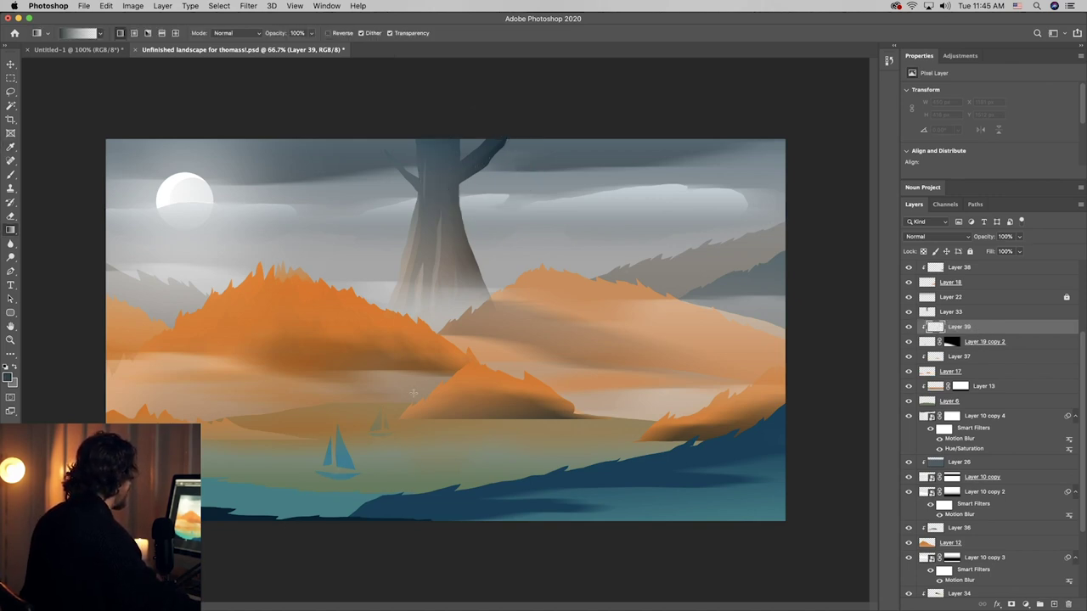
{"action": "left_click_drag", "start_coordinate": [300, 509], "coordinate": [362, 384]}
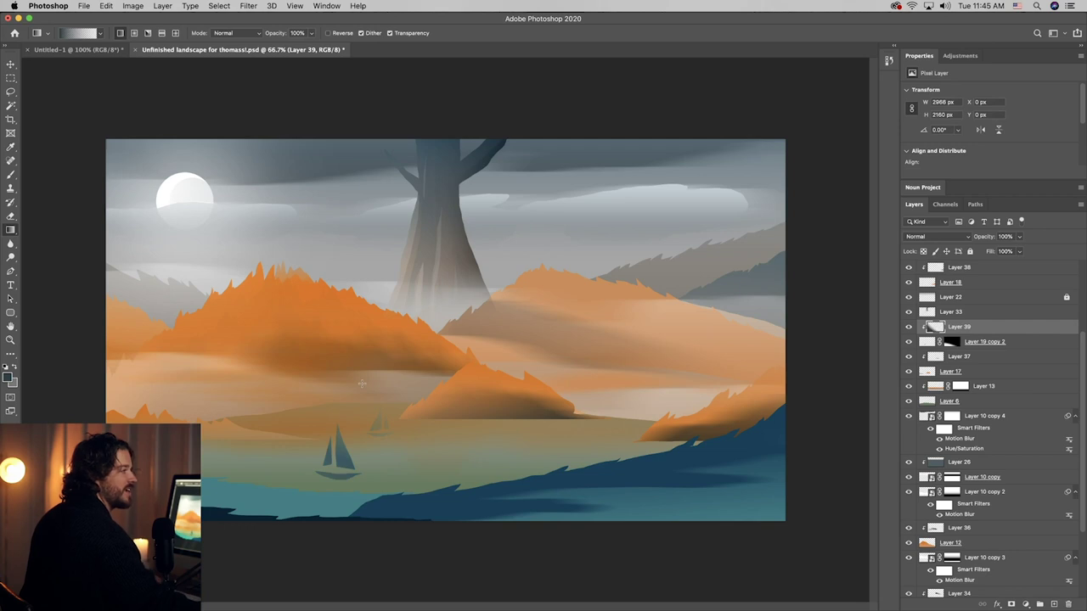
- Add a new layer clipped to the foreground shore's Layer 7 and shade it with an upward-fading dark gradient
{"action": "key", "text": "v"}
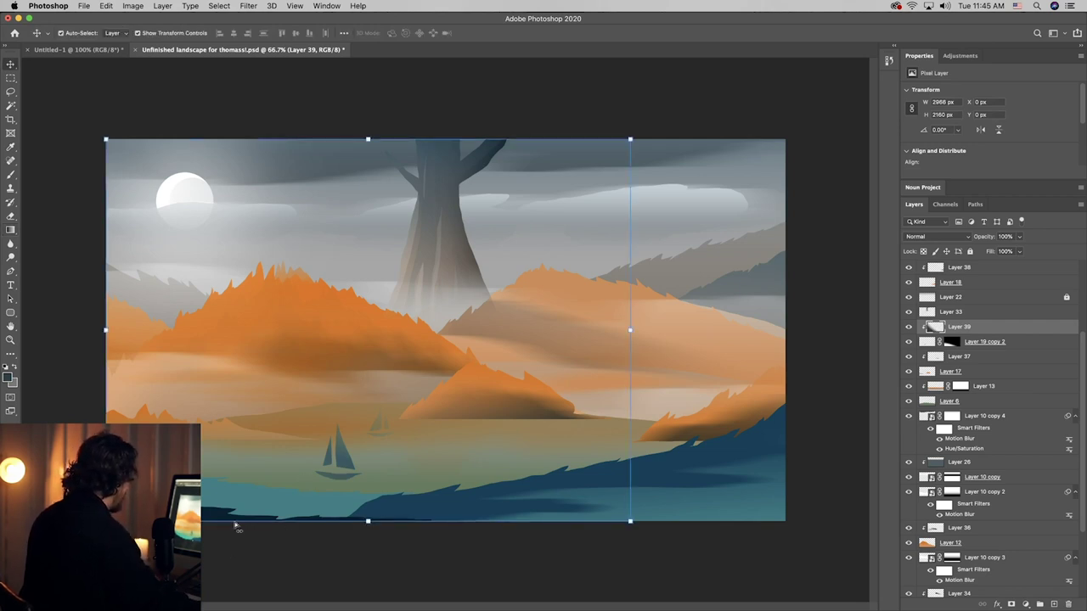
{"action": "left_click", "coordinate": [246, 513], "text": "super"}
{"action": "left_click_drag", "start_coordinate": [282, 490], "coordinate": [335, 432]}
{"action": "key", "text": "super+z"}
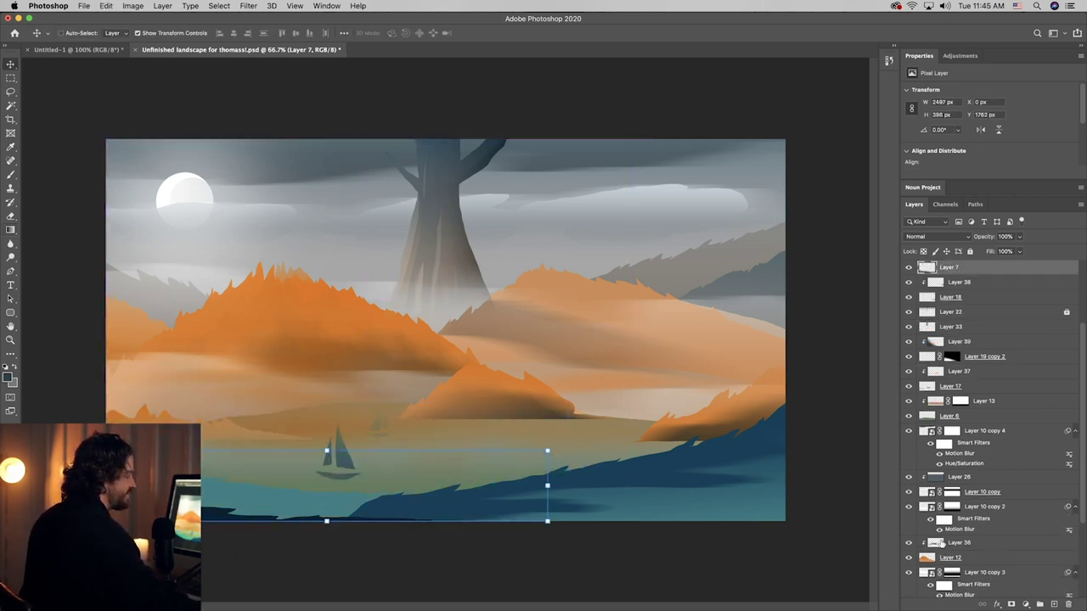
{"action": "left_click", "coordinate": [1054, 604]}
{"action": "left_click", "coordinate": [965, 274], "text": "alt"}
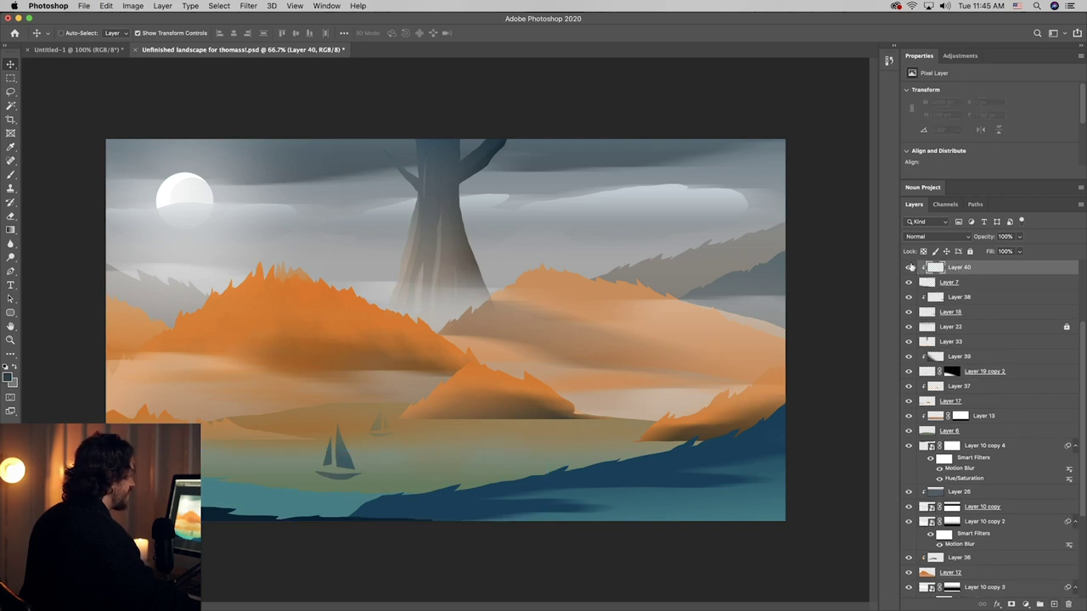
{"action": "key", "text": "g"}
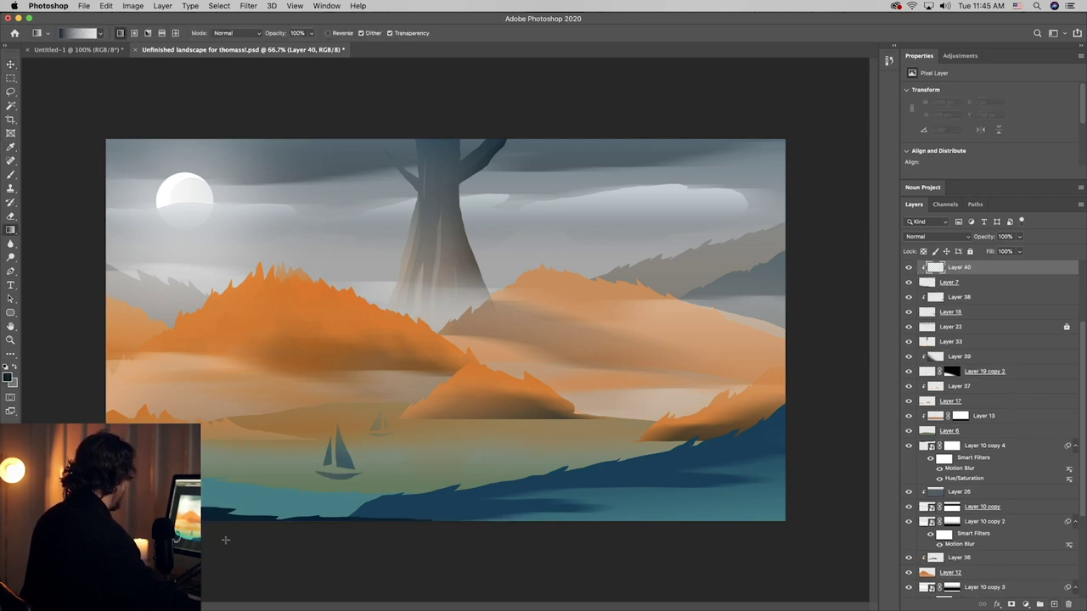
{"action": "left_click_drag", "start_coordinate": [225, 541], "coordinate": [271, 442]}
- Add a new layer above Layer 14 and clip it to the right blue hill's Layer 8
{"action": "key", "text": "v"}
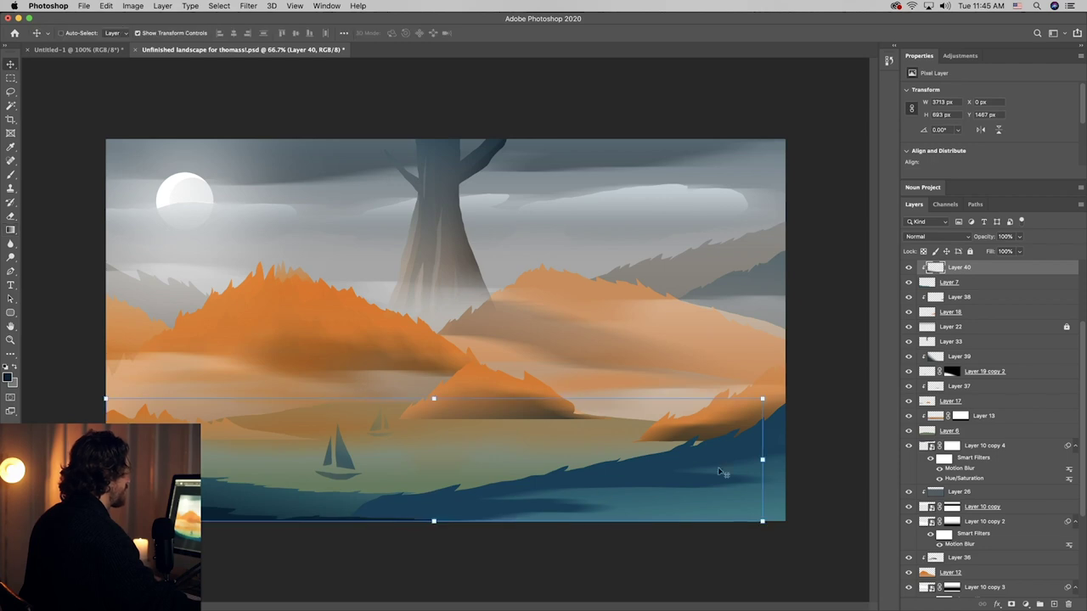
{"action": "left_click", "coordinate": [677, 473], "text": "super"}
{"action": "left_click", "coordinate": [681, 477], "text": "super"}
{"action": "scroll", "coordinate": [977, 441], "scroll_direction": "up", "scroll_amount": 5}
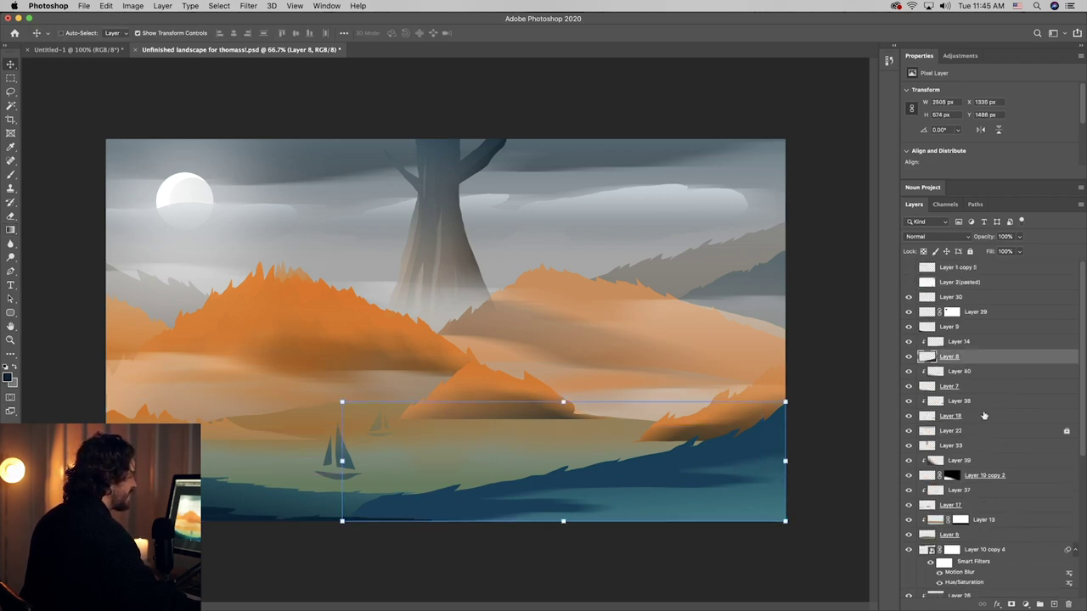
{"action": "left_click", "coordinate": [960, 342]}
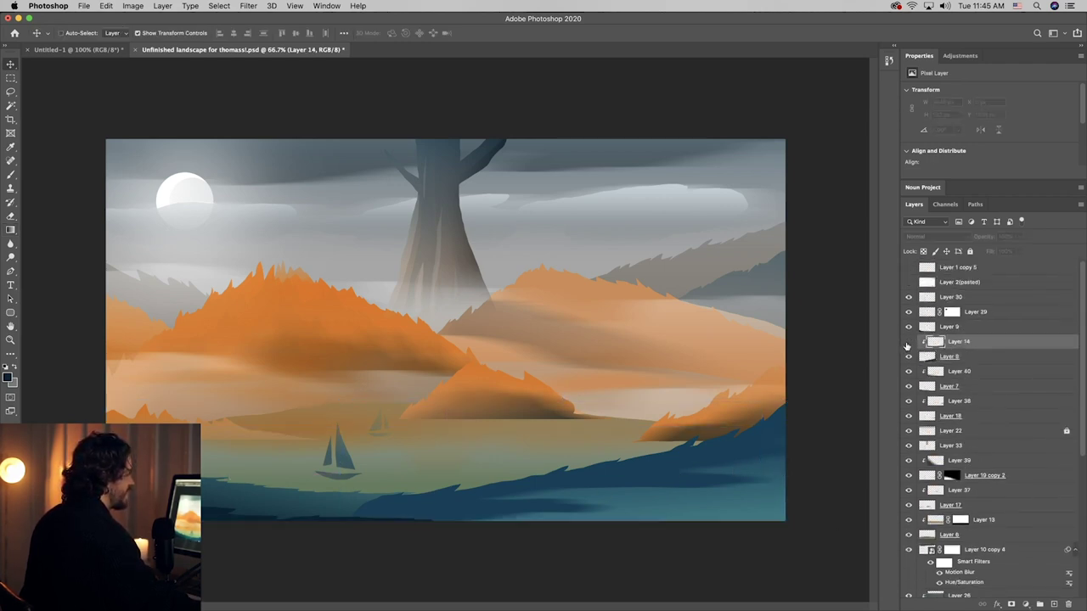
{"action": "left_click", "coordinate": [1053, 604]}
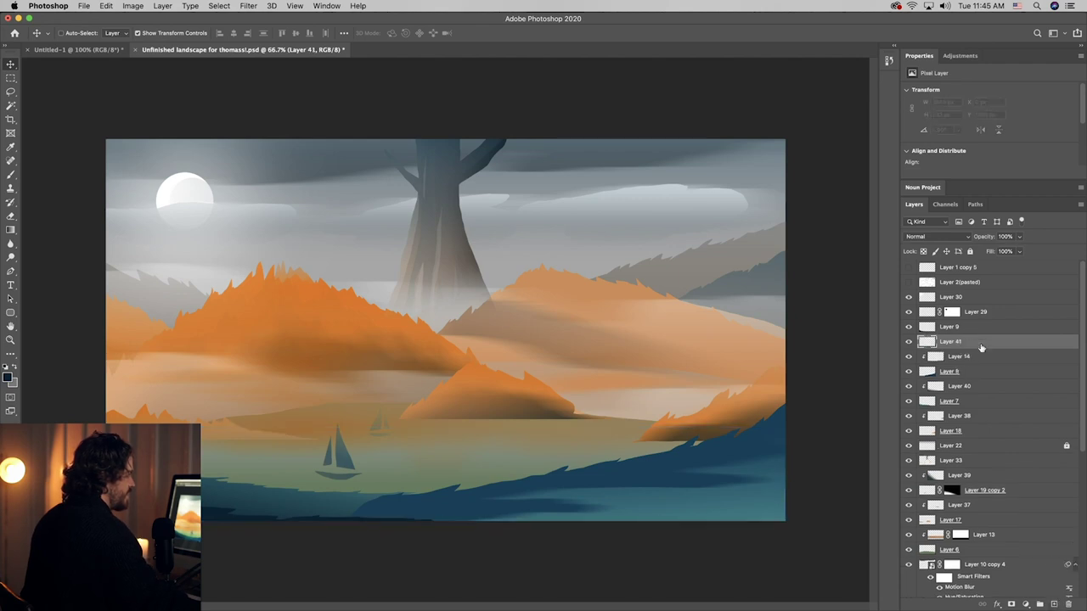
{"action": "key", "text": "super+0"}
{"action": "left_click", "coordinate": [982, 347], "text": "alt"}
- Shade the right blue hill with dark gradients drawn in from its lower edge and its right side
{"action": "key", "text": "super+minus"}
{"action": "key", "text": "super+minus"}
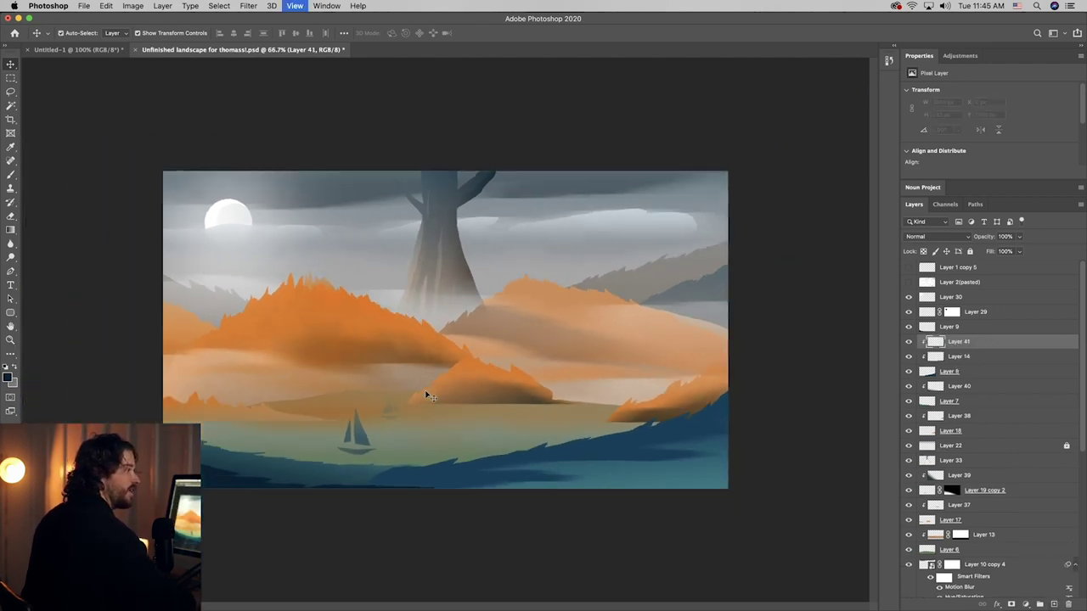
{"action": "key", "text": "super+minus"}
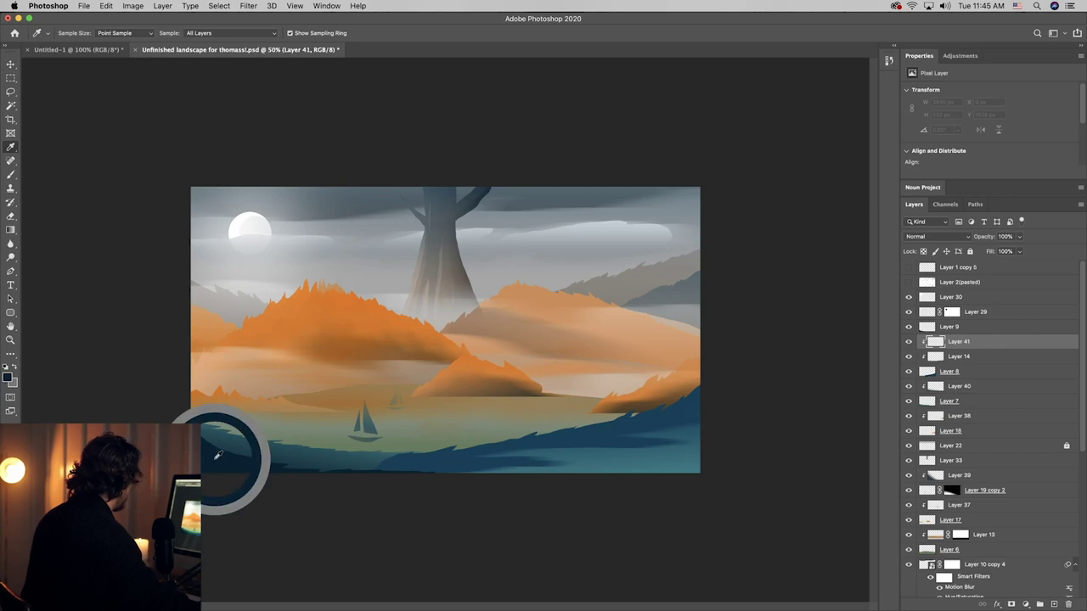
{"action": "key", "text": "super+plus"}
{"action": "key", "text": "g"}
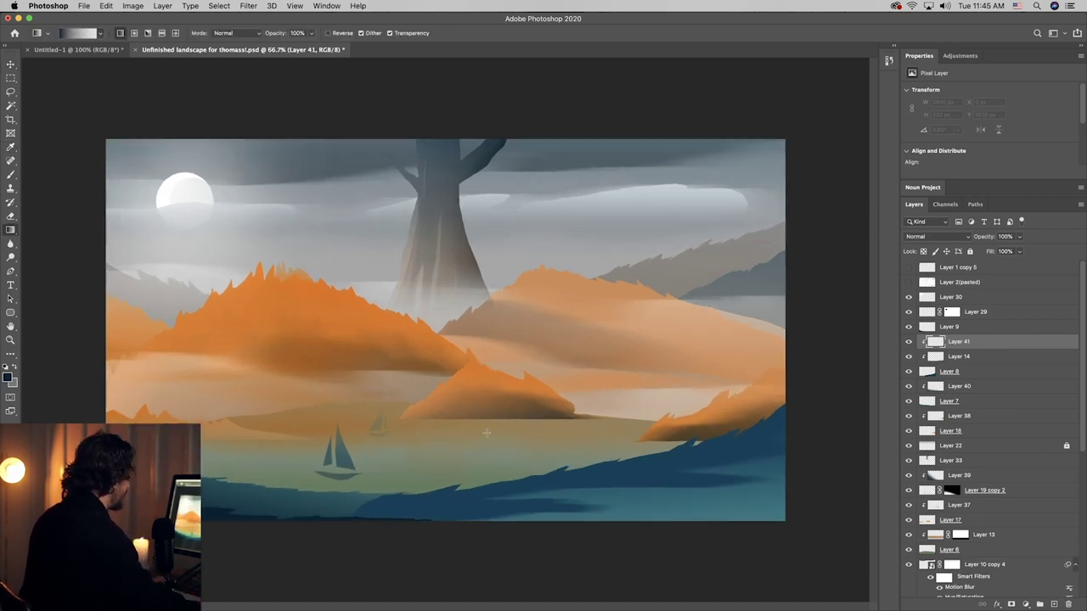
{"action": "left_click_drag", "start_coordinate": [392, 548], "coordinate": [503, 467]}
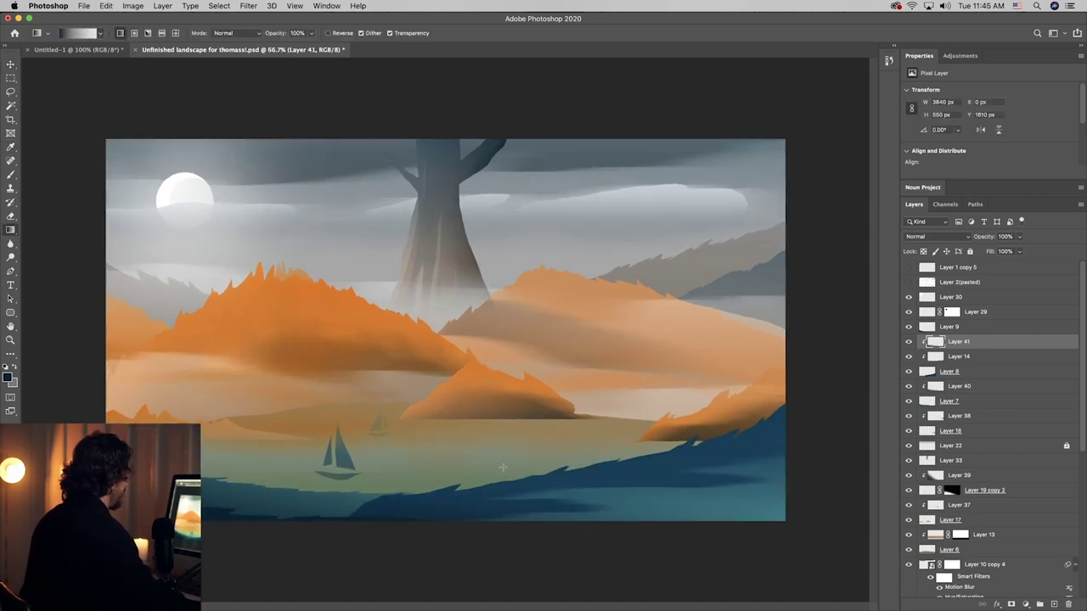
{"action": "left_click_drag", "start_coordinate": [801, 428], "coordinate": [833, 444]}
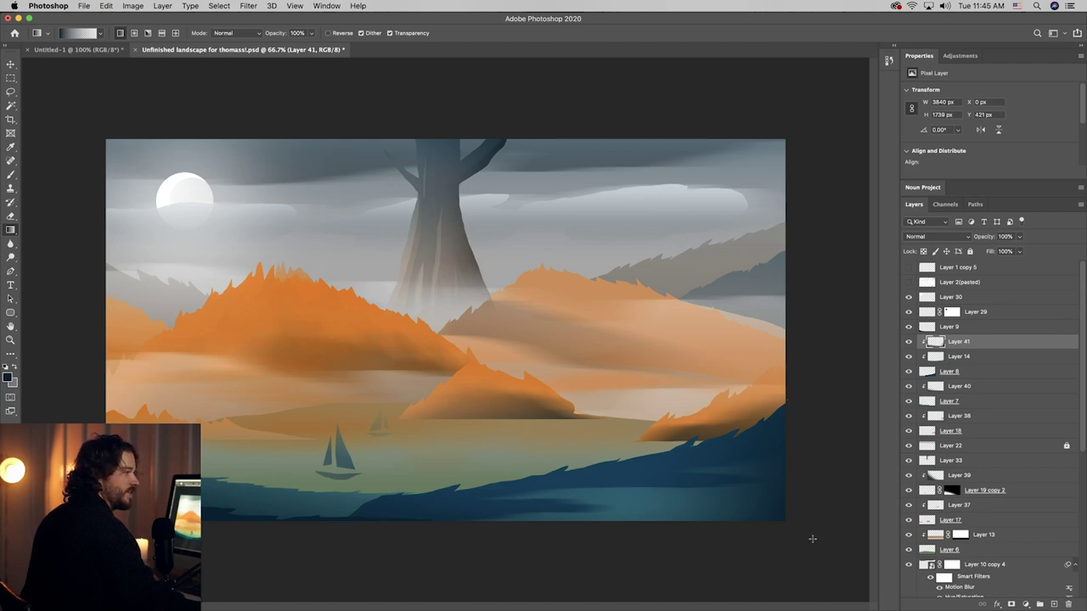
- Select the tree's Layer 33, lasso a narrow sliver along the trunk's upper left edge, delete it and deselect
{"action": "left_click", "coordinate": [10, 91]}
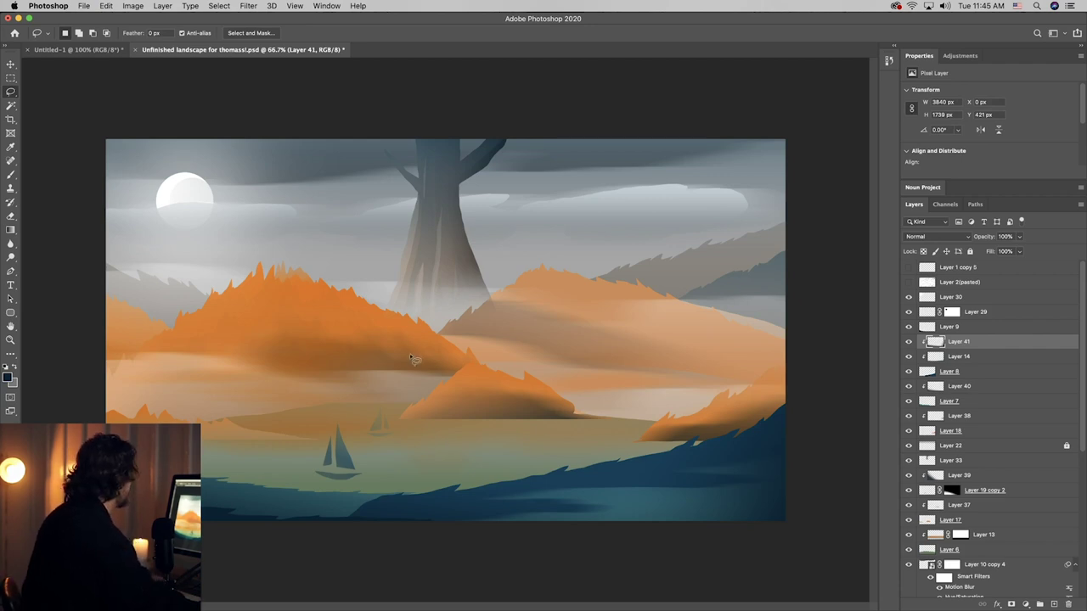
{"action": "key", "text": "v"}
{"action": "left_click", "coordinate": [426, 170]}
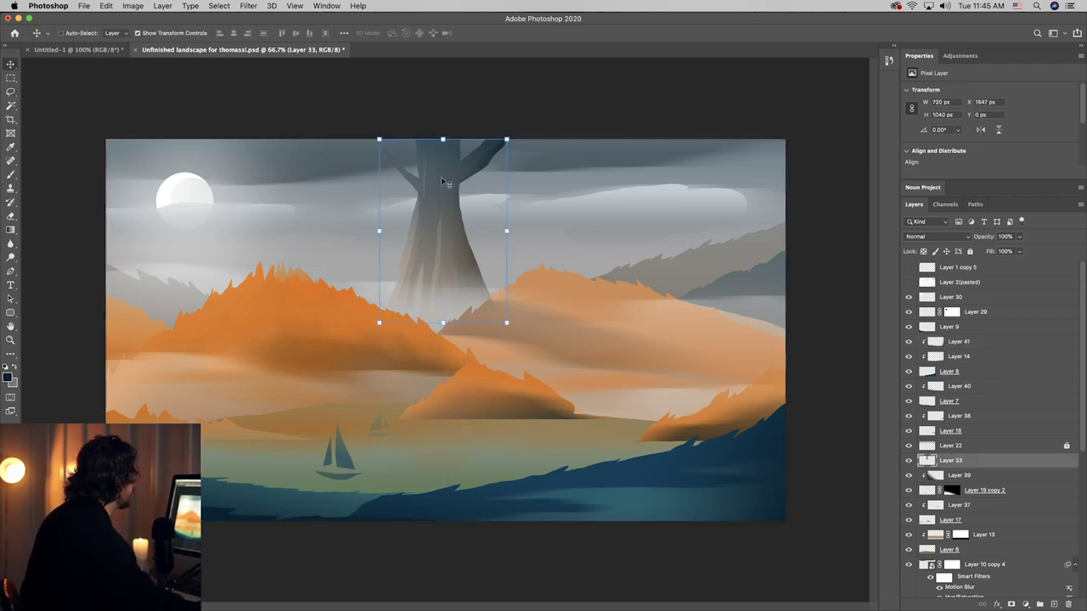
{"action": "left_click", "coordinate": [11, 91]}
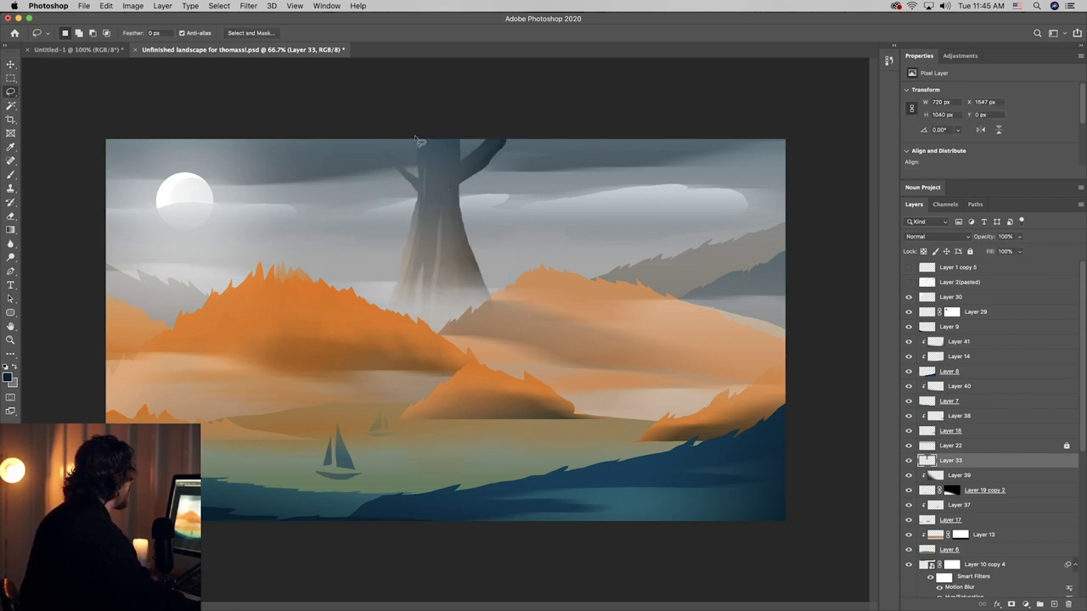
{"action": "left_click_drag", "start_coordinate": [429, 166], "coordinate": [433, 126]}
{"action": "left_click", "coordinate": [463, 170]}
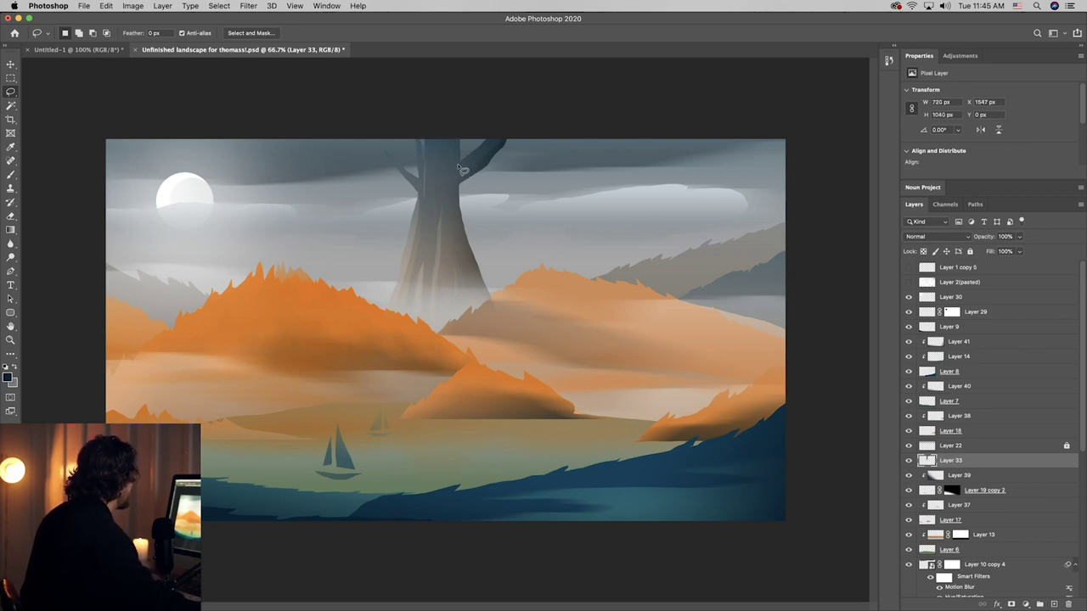
{"action": "key", "text": "super+="}
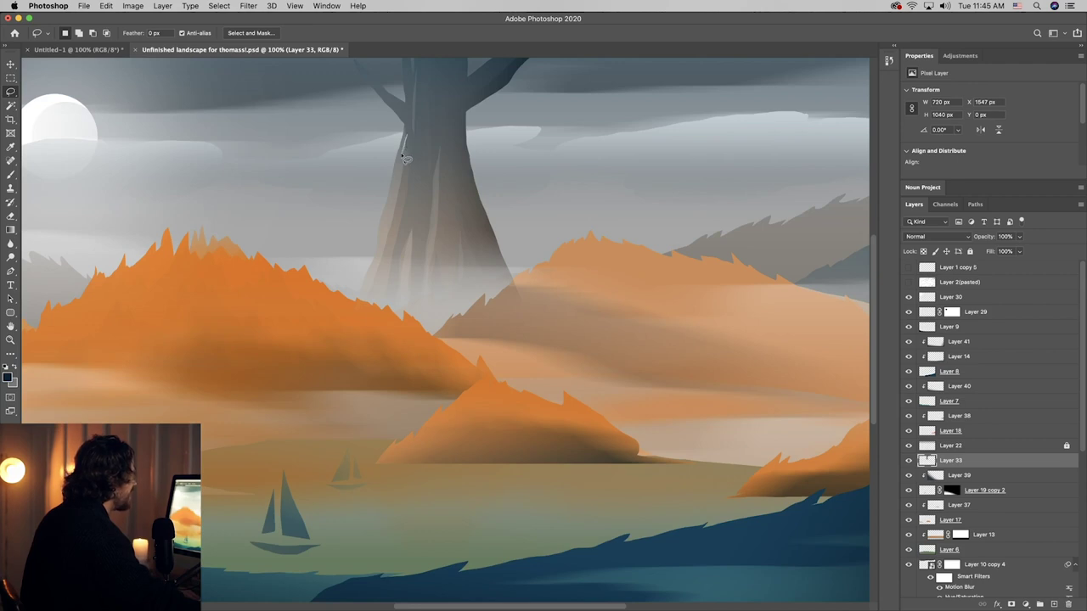
{"action": "mouse_move", "coordinate": [396, 172]}
{"action": "left_mouse_down"}
{"action": "mouse_move", "coordinate": [395, 184]}
{"action": "mouse_move", "coordinate": [408, 180]}
{"action": "mouse_move", "coordinate": [407, 134]}
{"action": "left_mouse_up"}
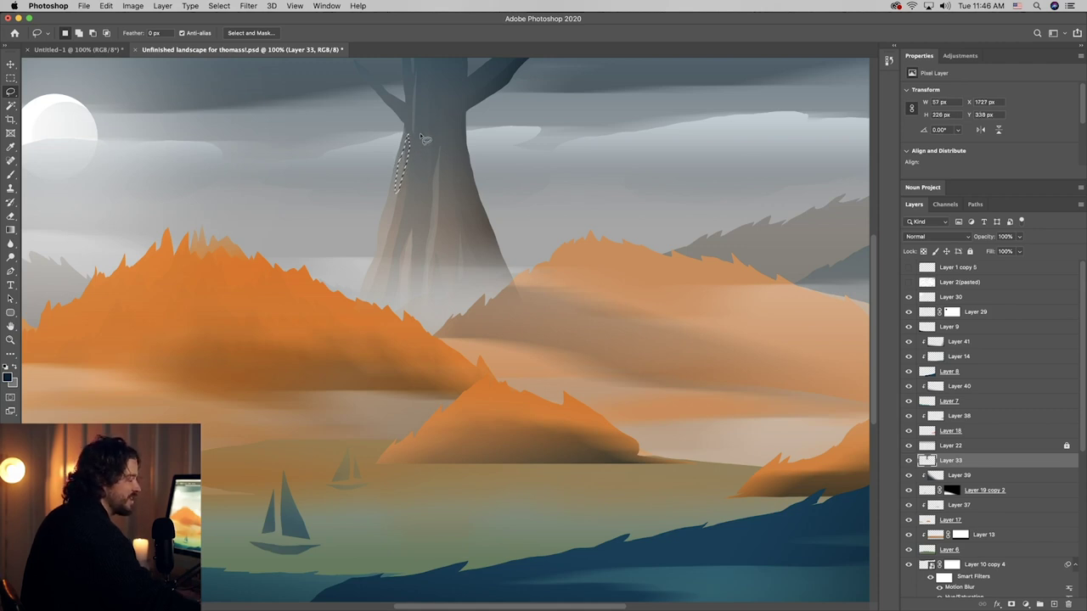
{"action": "key", "text": "BackSpace"}
{"action": "key", "text": "super+d"}
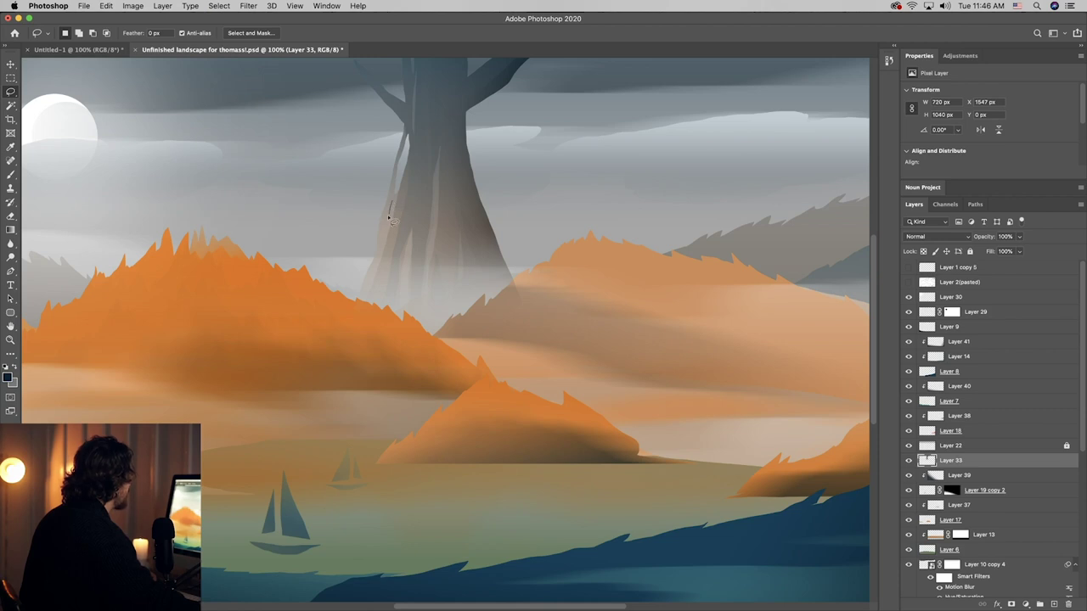
- Lasso two more narrow gaps down the trunk's left side toward the roots, delete them and deselect
{"action": "mouse_move", "coordinate": [391, 239]}
{"action": "left_mouse_down"}
{"action": "mouse_move", "coordinate": [394, 204]}
{"action": "mouse_move", "coordinate": [387, 270]}
{"action": "mouse_move", "coordinate": [403, 194]}
{"action": "left_mouse_up"}
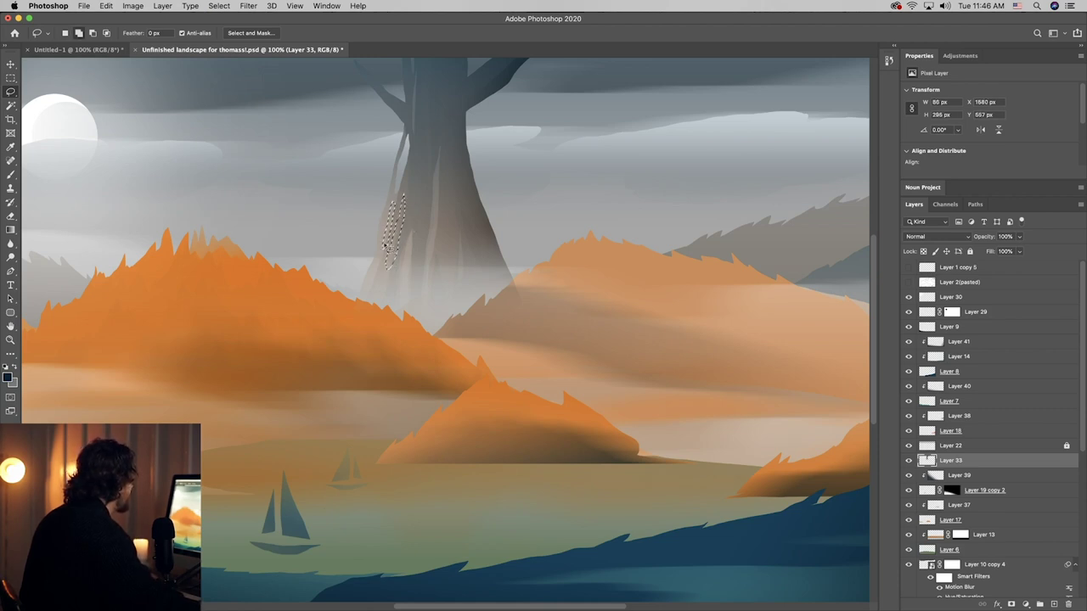
{"action": "mouse_move", "coordinate": [366, 309]}
{"action": "left_mouse_down"}
{"action": "mouse_move", "coordinate": [377, 267]}
{"action": "mouse_move", "coordinate": [377, 301]}
{"action": "left_mouse_up"}
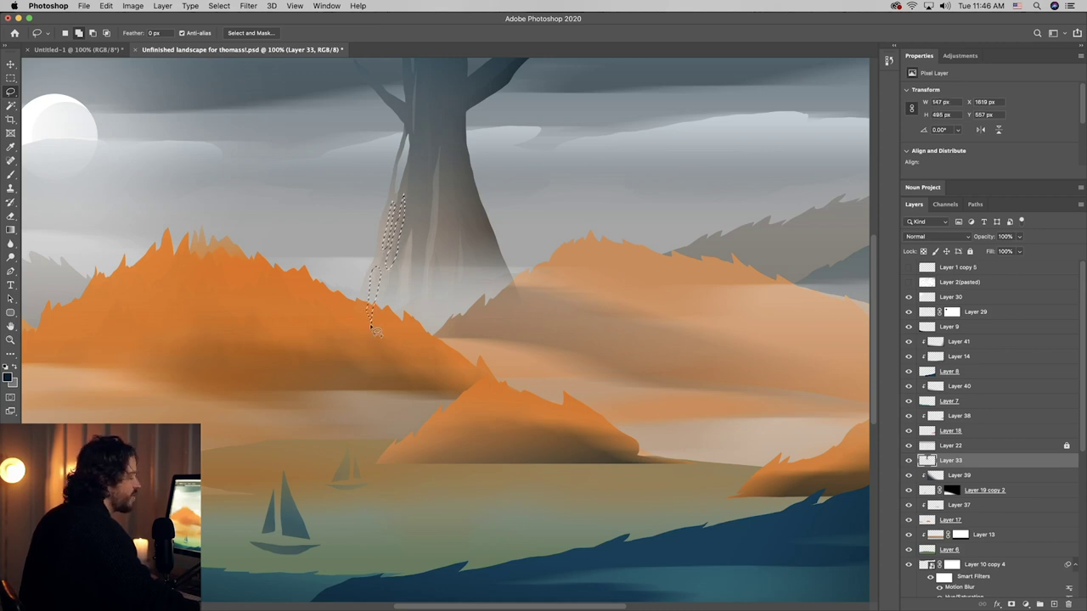
{"action": "key", "text": "BackSpace"}
{"action": "key", "text": "super+d"}
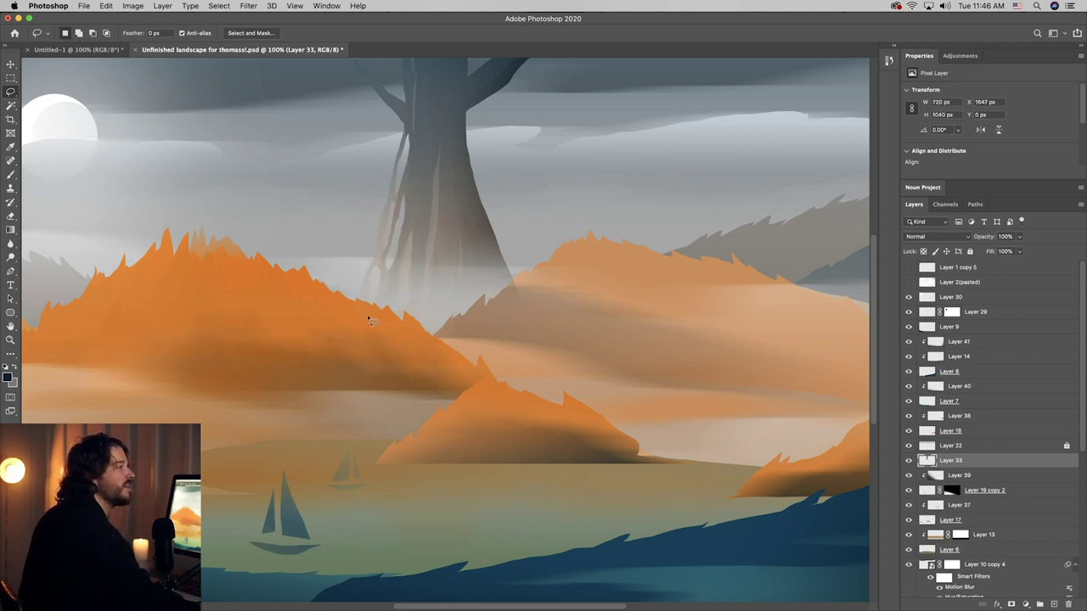
- Lasso a narrow vertical gap in the lower right side of the trunk on Layer 33, delete it and deselect
{"action": "key", "text": "super+minus"}
{"action": "key", "text": "super+minus"}
{"action": "key", "text": "super+minus"}
{"action": "key", "text": "super+minus"}
{"action": "key", "text": "super+minus"}
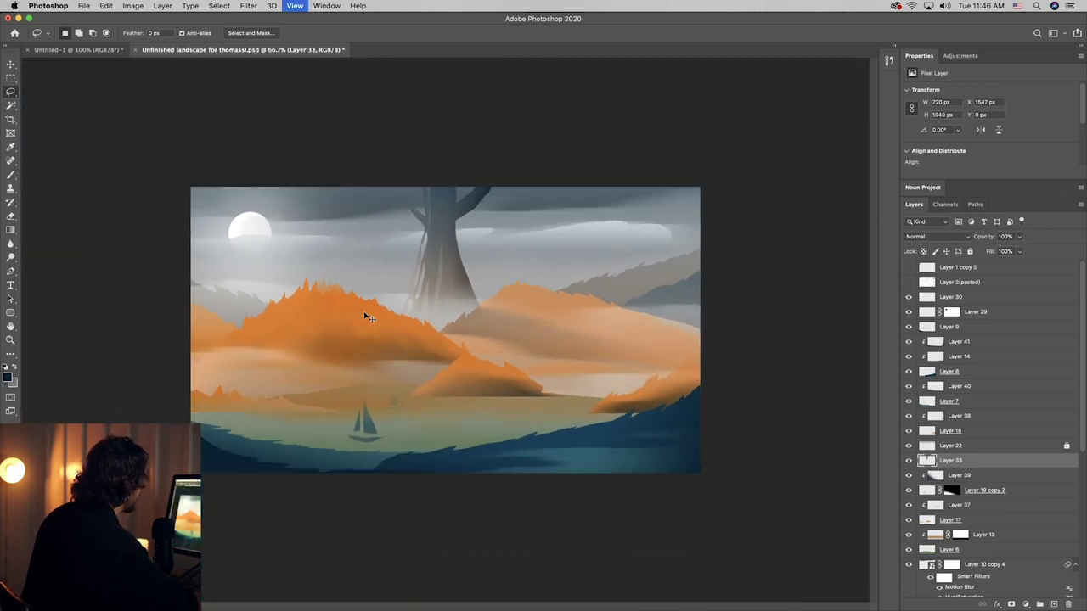
{"action": "key", "text": "super+equal"}
{"action": "key", "text": "super+equal"}
{"action": "key", "text": "super+equal"}
{"action": "key", "text": "super+equal"}
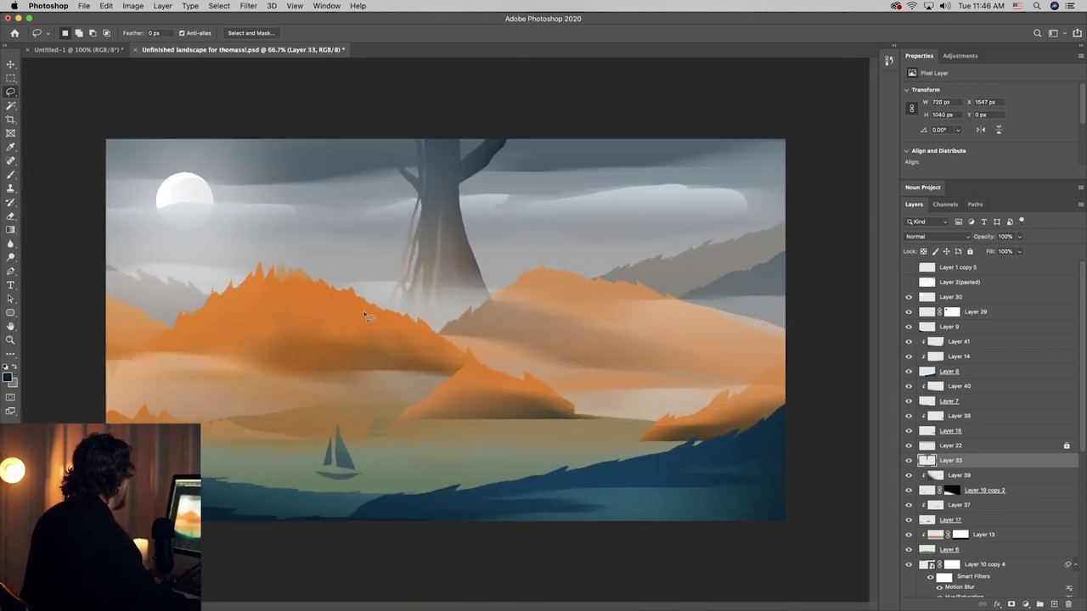
{"action": "left_click_drag", "start_coordinate": [462, 255], "coordinate": [463, 290]}
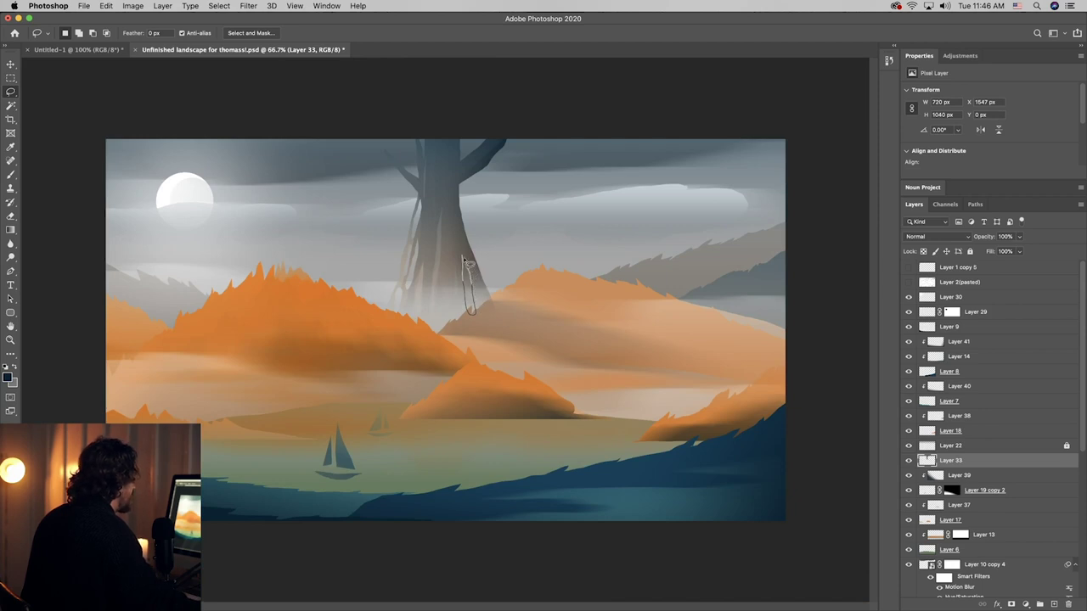
{"action": "left_click_drag", "start_coordinate": [464, 260], "coordinate": [462, 255]}
{"action": "key", "text": "BackSpace"}
{"action": "key", "text": "super+d"}
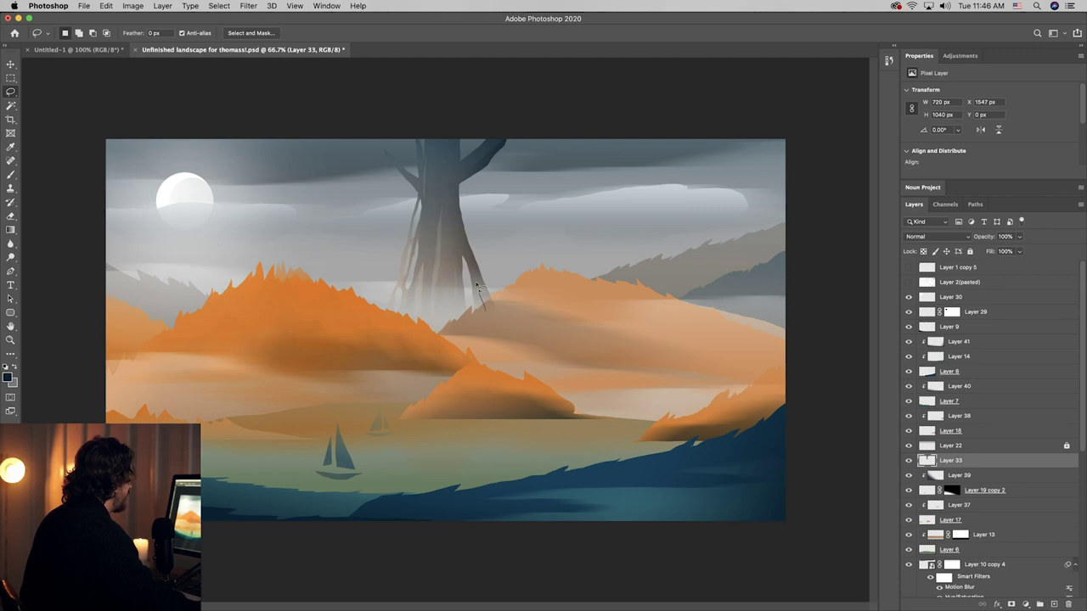
- Cut a gap between the trunk's right-hand roots and a thin sliver out of the upper right branch, and deselect
{"action": "left_click_drag", "start_coordinate": [496, 313], "coordinate": [498, 318]}
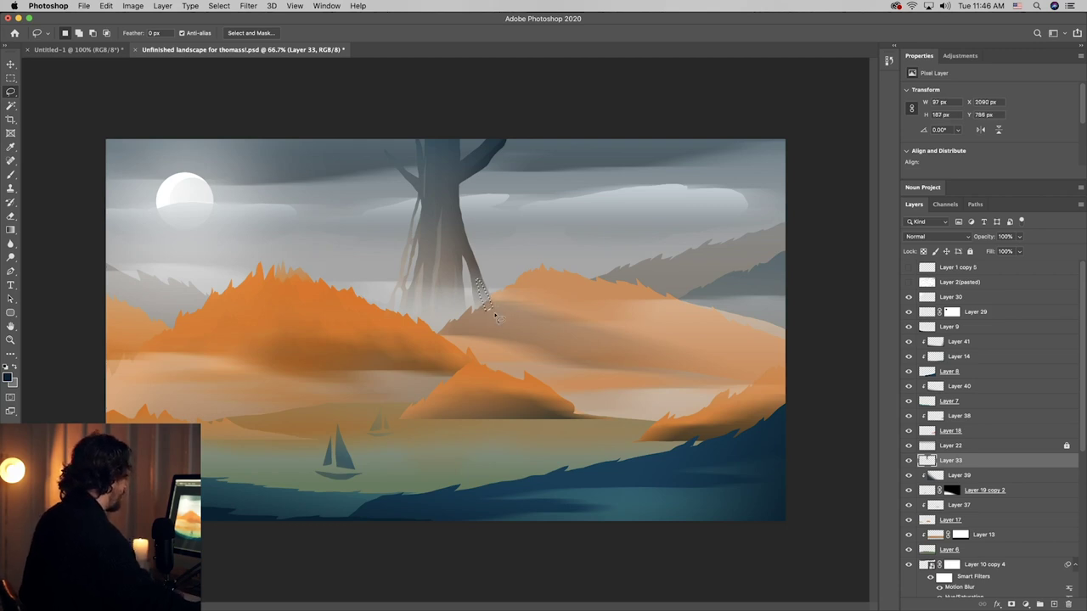
{"action": "key", "text": "Left"}
{"action": "key", "text": "Left"}
{"action": "key", "text": "Left"}
{"action": "key", "text": "Left"}
{"action": "key", "text": "Down"}
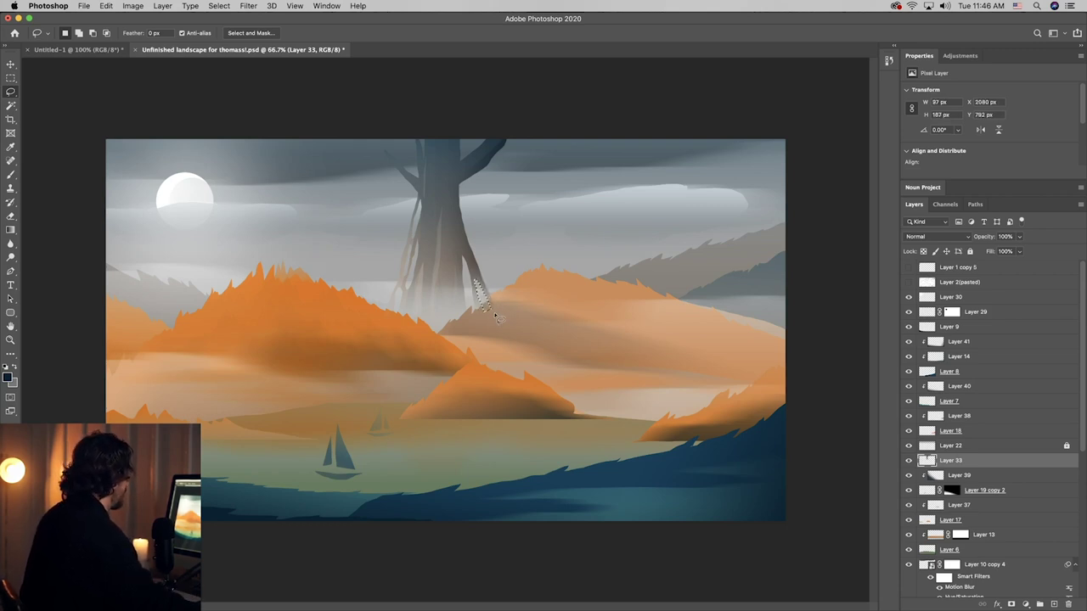
{"action": "key", "text": "ctrl+d"}
{"action": "mouse_move", "coordinate": [491, 149]}
{"action": "left_mouse_down"}
{"action": "mouse_move", "coordinate": [500, 138]}
{"action": "mouse_move", "coordinate": [478, 162]}
{"action": "mouse_move", "coordinate": [504, 139]}
{"action": "left_mouse_up"}
{"action": "key", "text": "ctrl+d"}
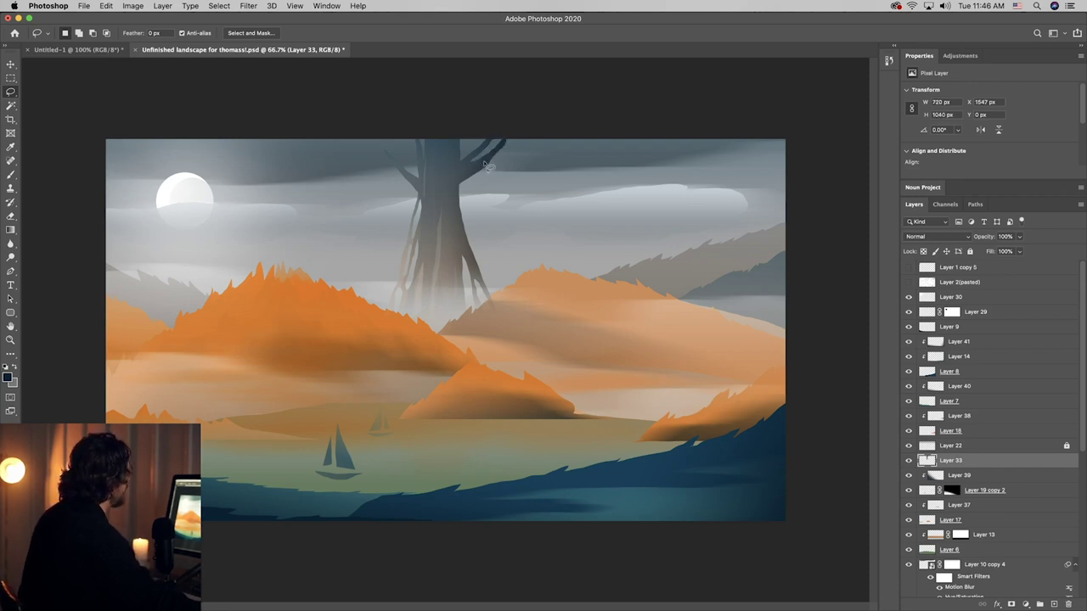
- On a new layer above Layer 33, lasso thin vines hanging from the branches on both sides and fill them with a dark gradient
{"action": "left_click", "coordinate": [1053, 604]}
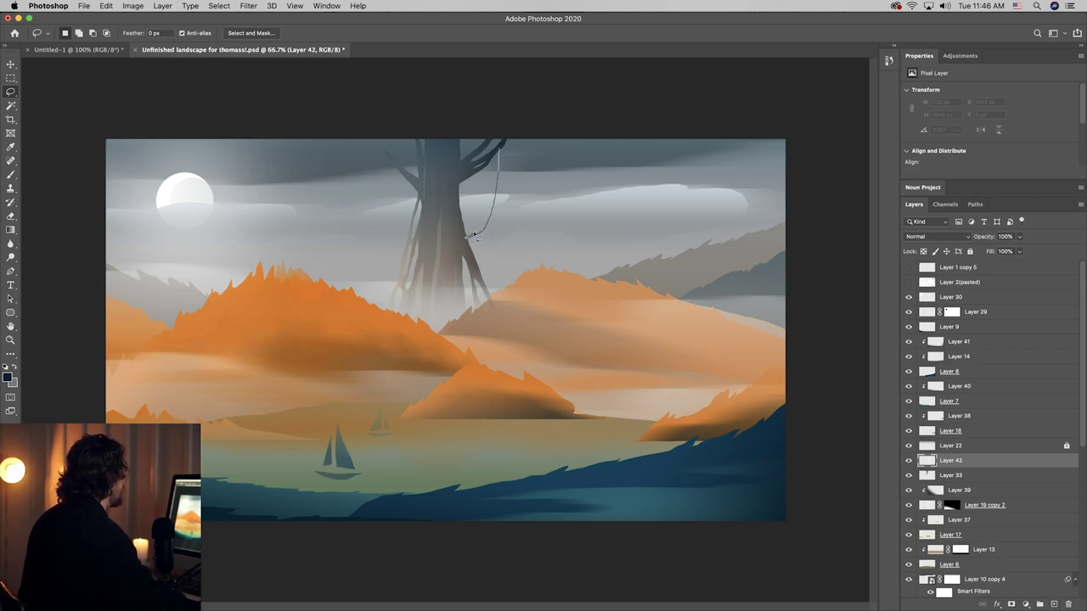
{"action": "left_click_drag", "start_coordinate": [497, 190], "coordinate": [499, 155]}
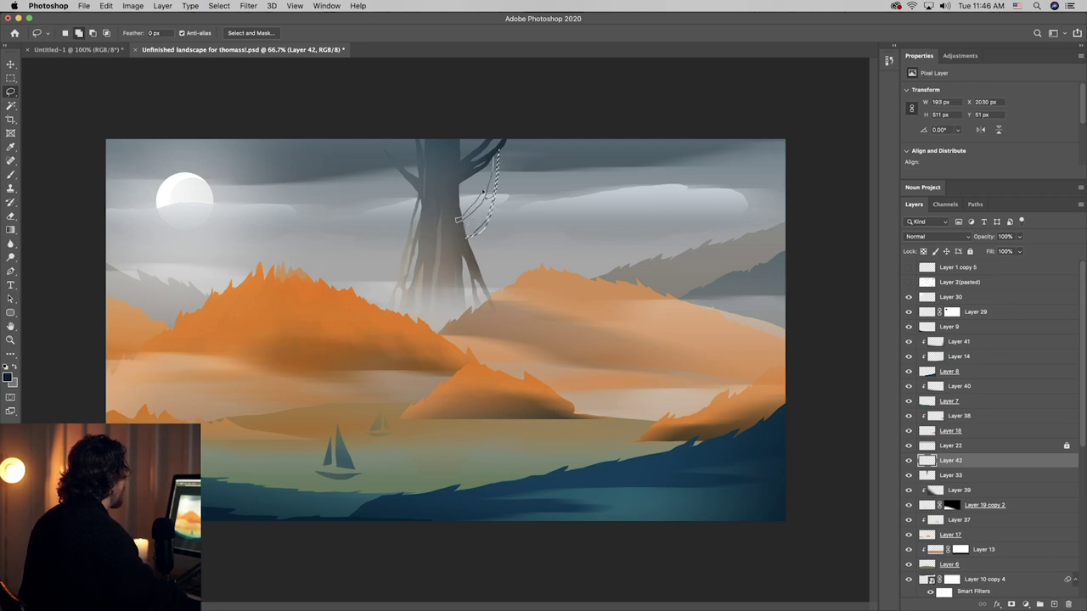
{"action": "left_click_drag", "start_coordinate": [483, 192], "coordinate": [497, 152]}
{"action": "mouse_move", "coordinate": [348, 133]}
{"action": "left_mouse_down"}
{"action": "mouse_move", "coordinate": [388, 155]}
{"action": "mouse_move", "coordinate": [433, 153]}
{"action": "mouse_move", "coordinate": [396, 153]}
{"action": "mouse_move", "coordinate": [366, 136]}
{"action": "mouse_move", "coordinate": [417, 182]}
{"action": "mouse_move", "coordinate": [385, 158]}
{"action": "mouse_move", "coordinate": [422, 218]}
{"action": "mouse_move", "coordinate": [385, 154]}
{"action": "mouse_move", "coordinate": [429, 228]}
{"action": "left_mouse_up"}
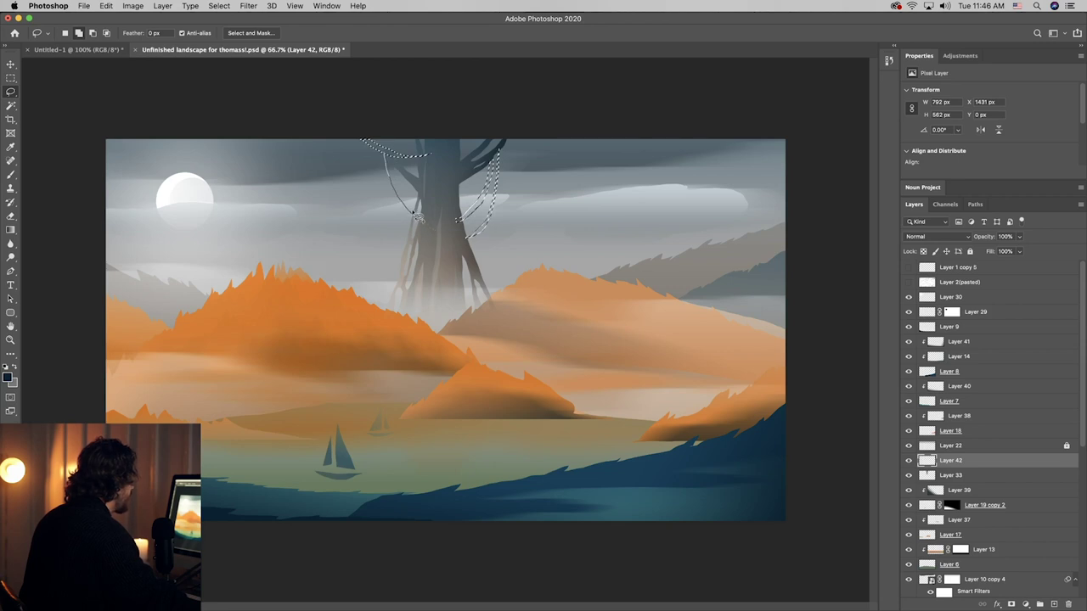
{"action": "left_click_drag", "start_coordinate": [389, 164], "coordinate": [385, 156]}
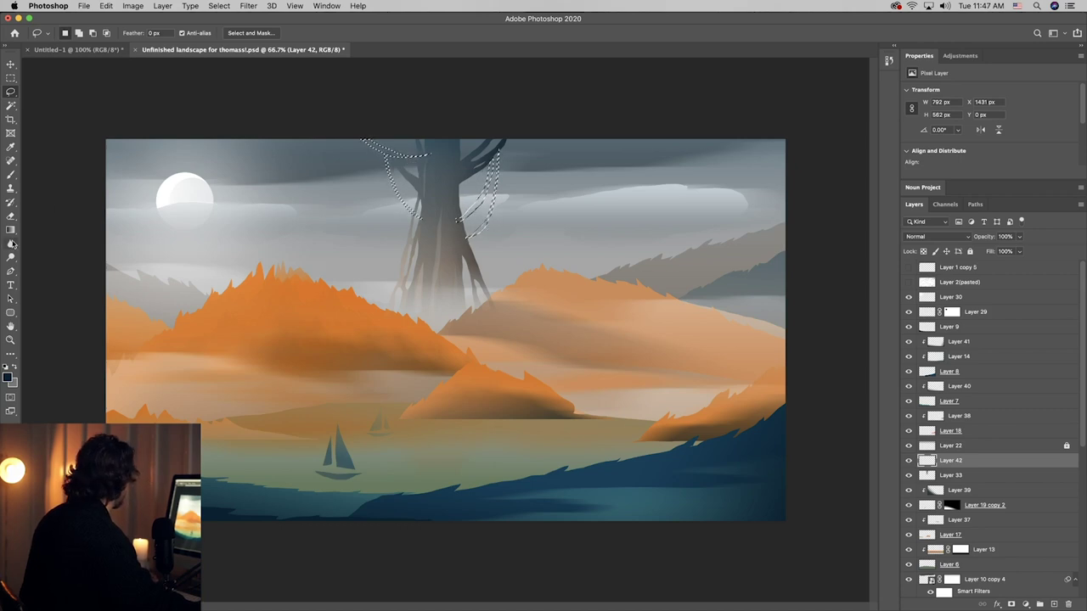
{"action": "key", "text": "g"}
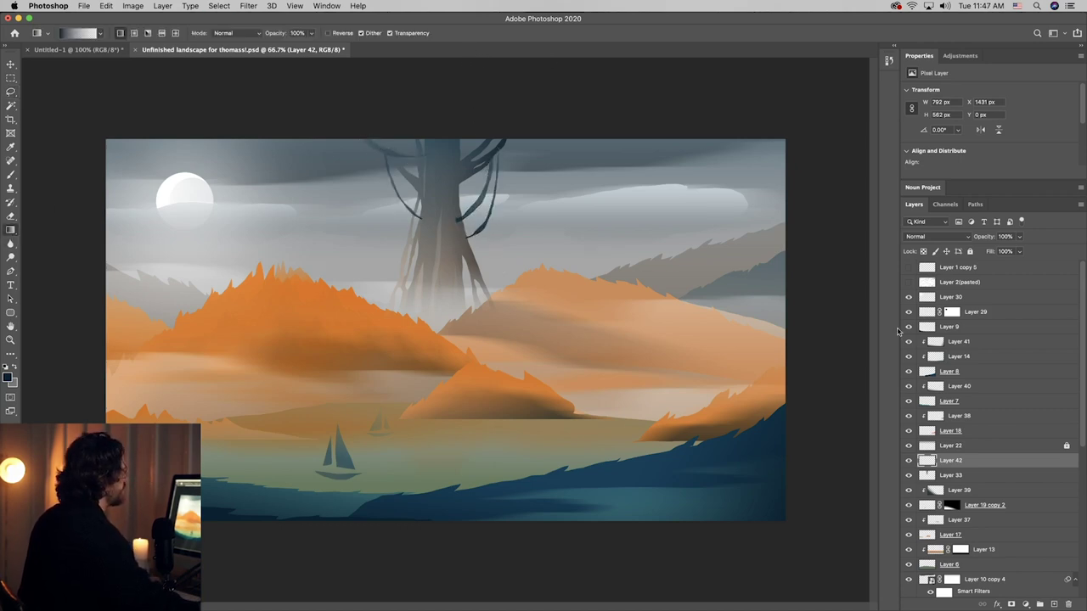
- Lower the vine layer's opacity to 28% and fade the vines around the trunk on a layer mask with an 800 px soft black brush
{"action": "left_click_drag", "start_coordinate": [1018, 236], "coordinate": [986, 252]}
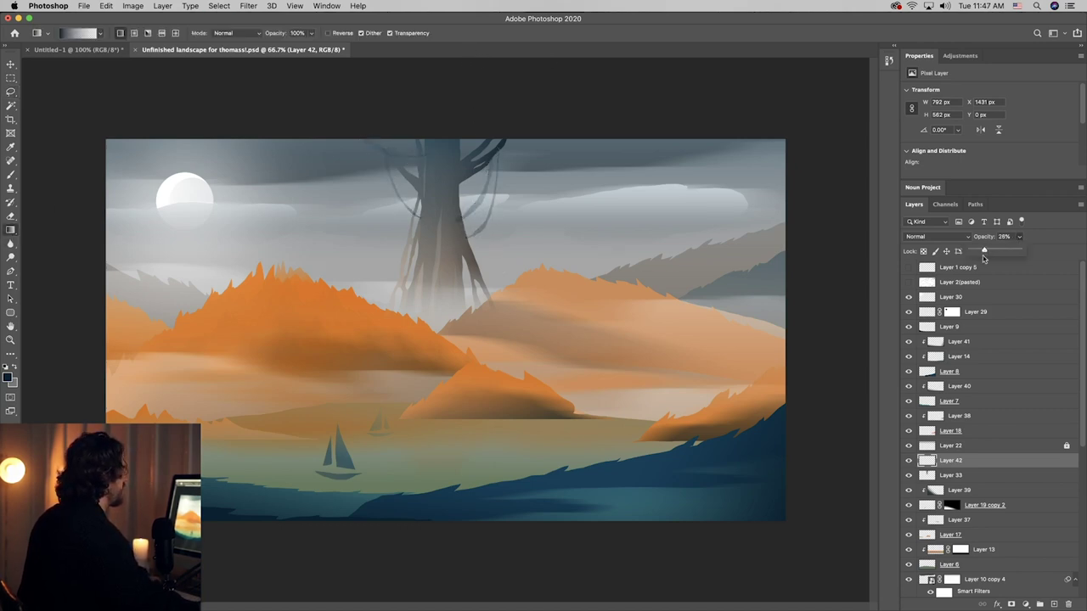
{"action": "left_click", "coordinate": [1011, 604]}
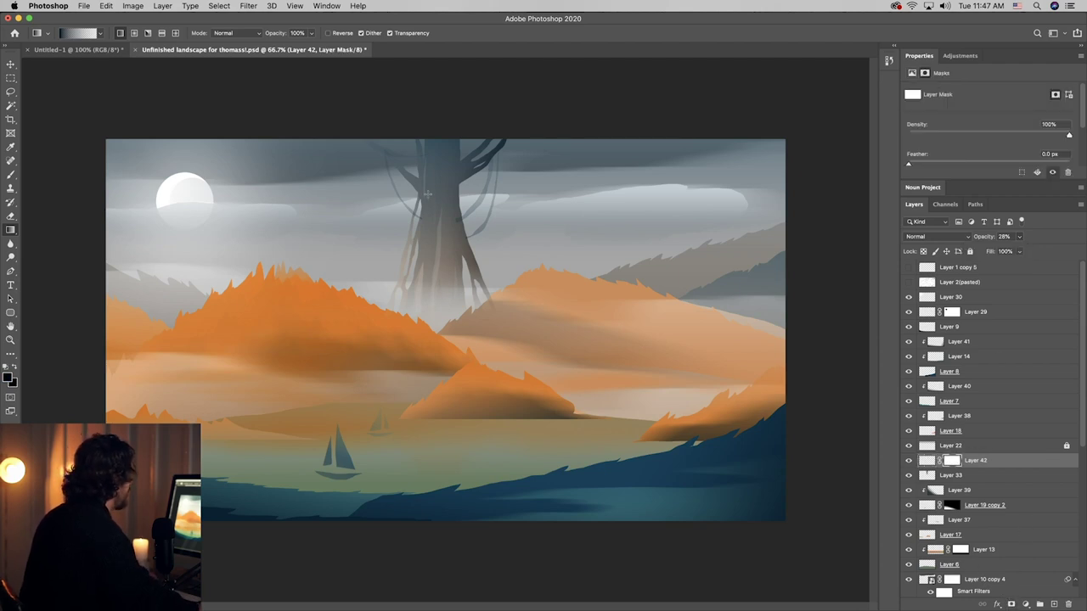
{"action": "left_click", "coordinate": [11, 174]}
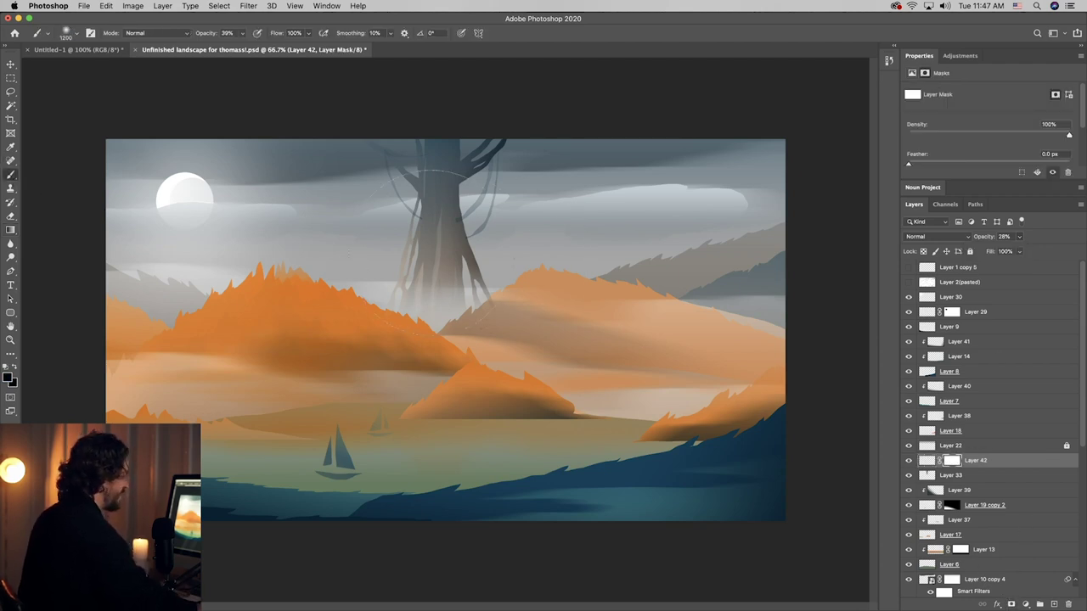
{"action": "key", "text": "bracketleft"}
{"action": "key", "text": "bracketleft"}
{"action": "key", "text": "bracketleft"}
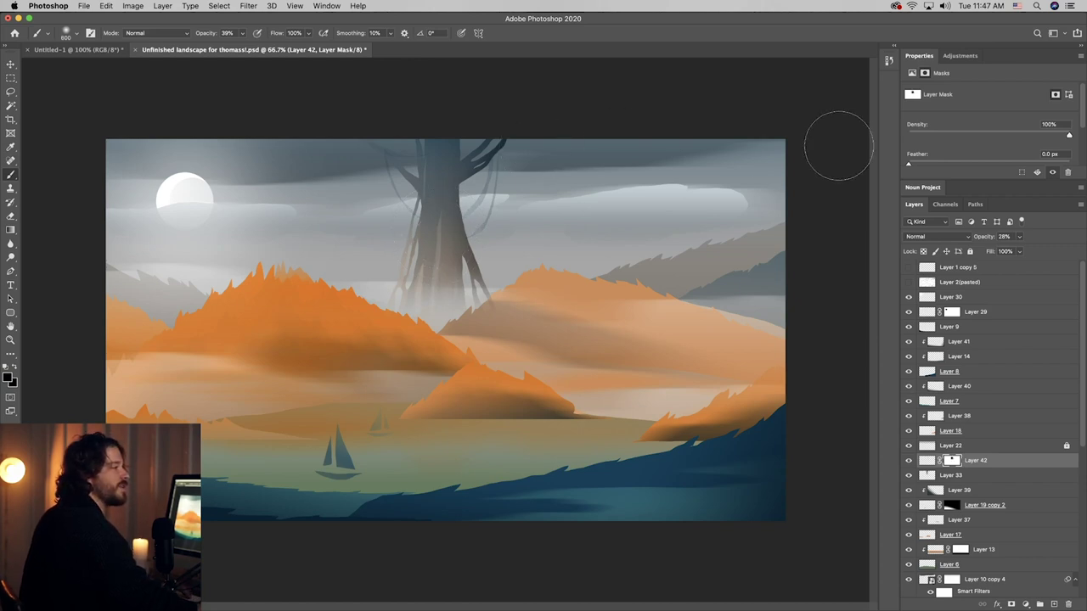
- Save the document and merge the vines' Layer 42 with the tree's Layer 33
{"action": "key", "text": "v"}
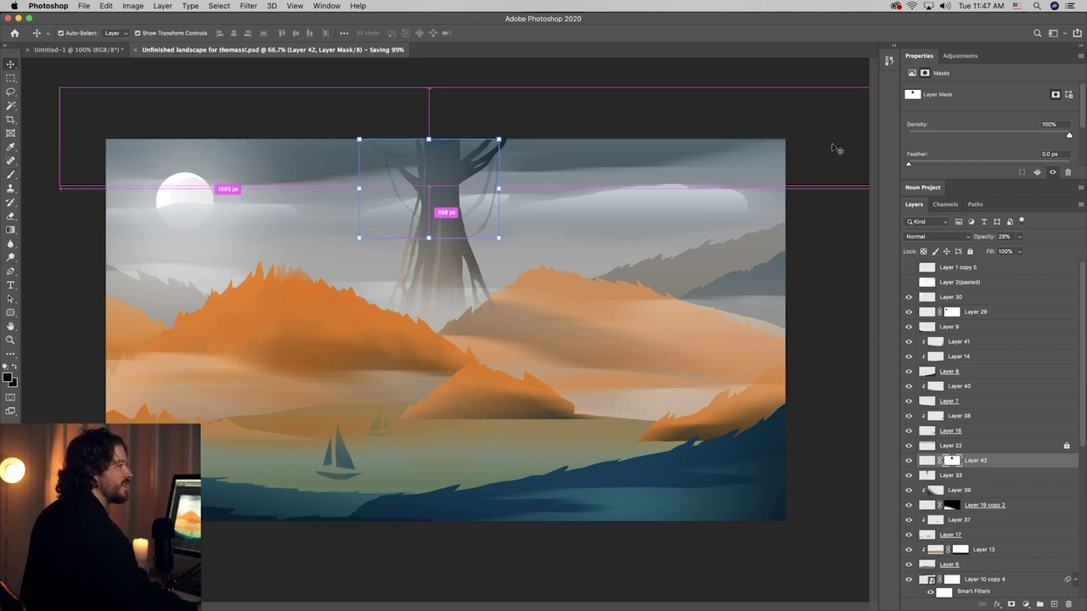
{"action": "left_click", "coordinate": [34, 231]}
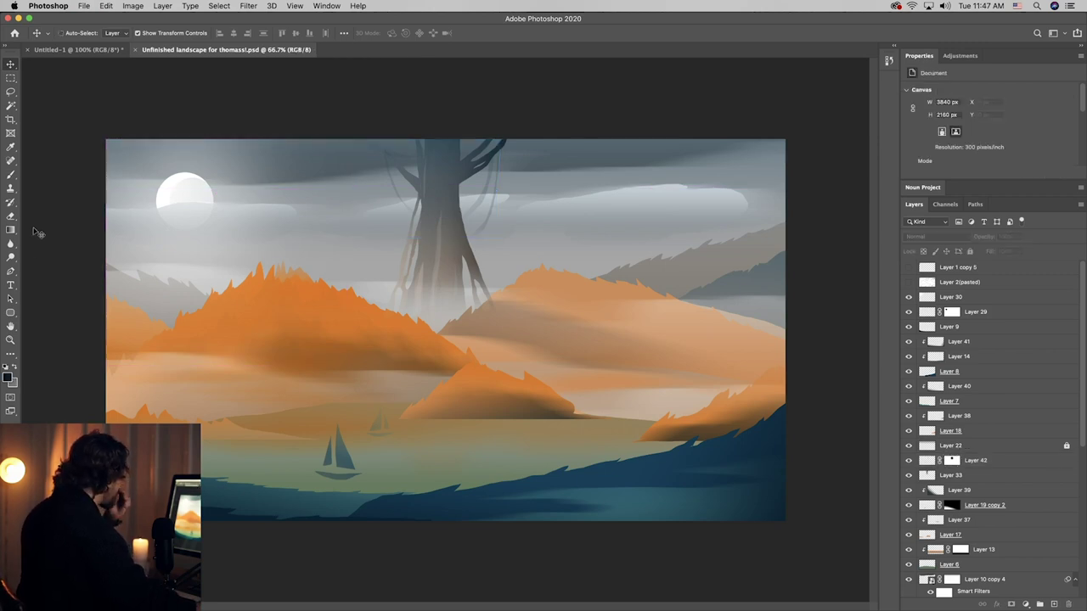
{"action": "left_click", "coordinate": [465, 246]}
{"action": "left_click", "coordinate": [623, 207]}
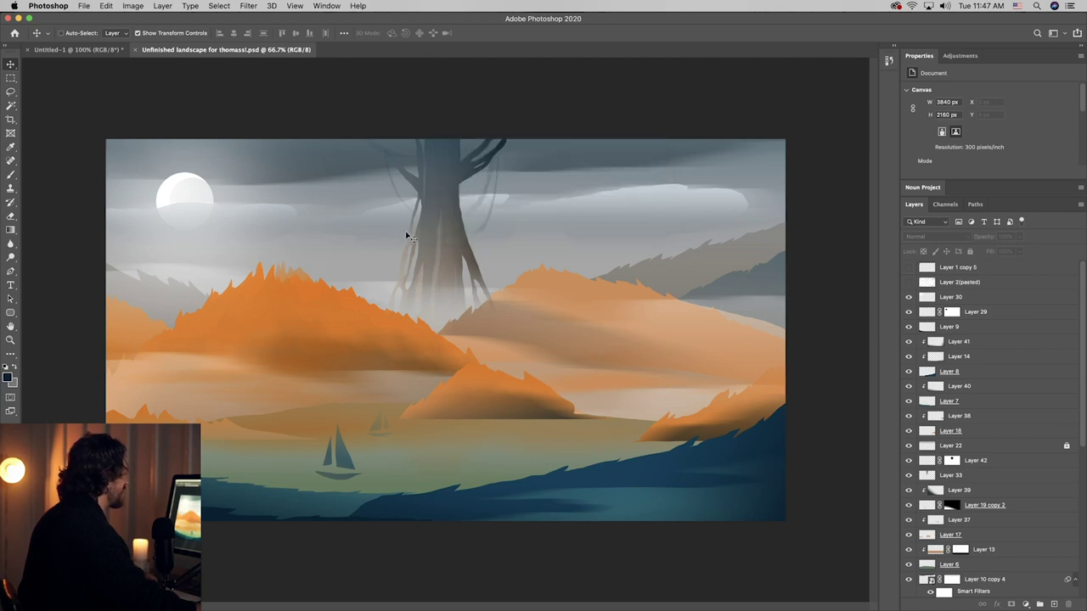
{"action": "left_click", "coordinate": [428, 232]}
{"action": "left_click", "coordinate": [944, 464], "text": "shift"}
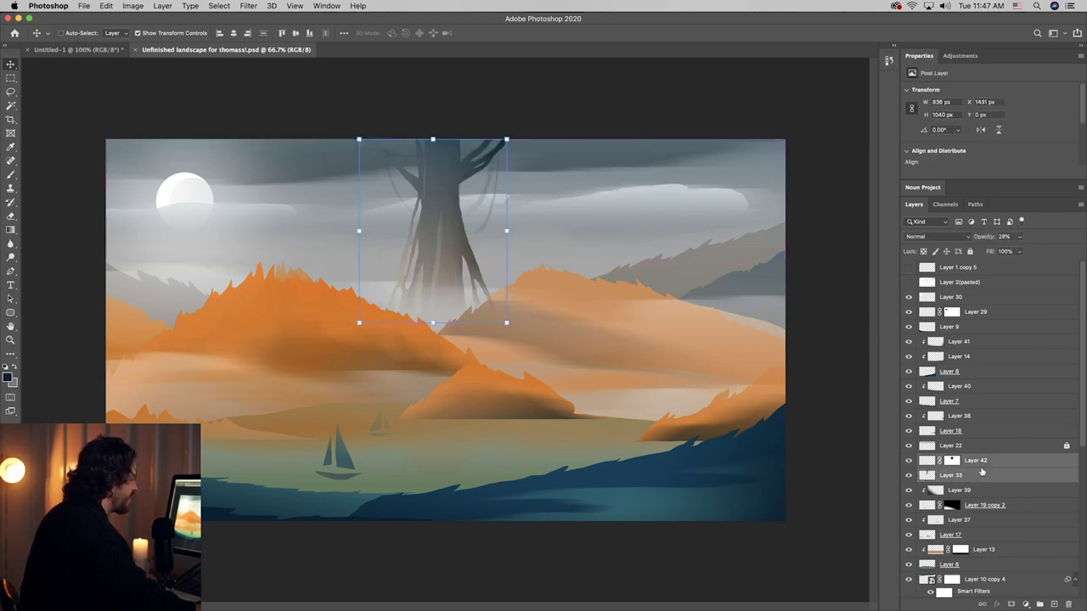
{"action": "right_click", "coordinate": [937, 465]}
{"action": "left_click", "coordinate": [933, 463]}
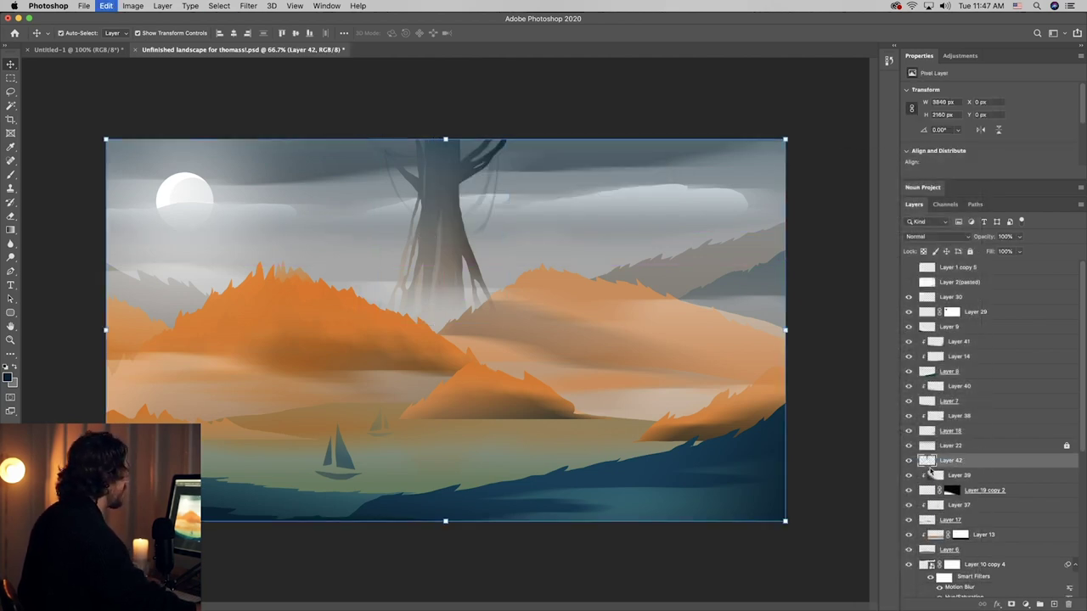
- Duplicate the merged tree and scale the copy down to about 527 × 657 px behind the right orange hill
{"action": "left_click_drag", "start_coordinate": [402, 309], "coordinate": [486, 294]}
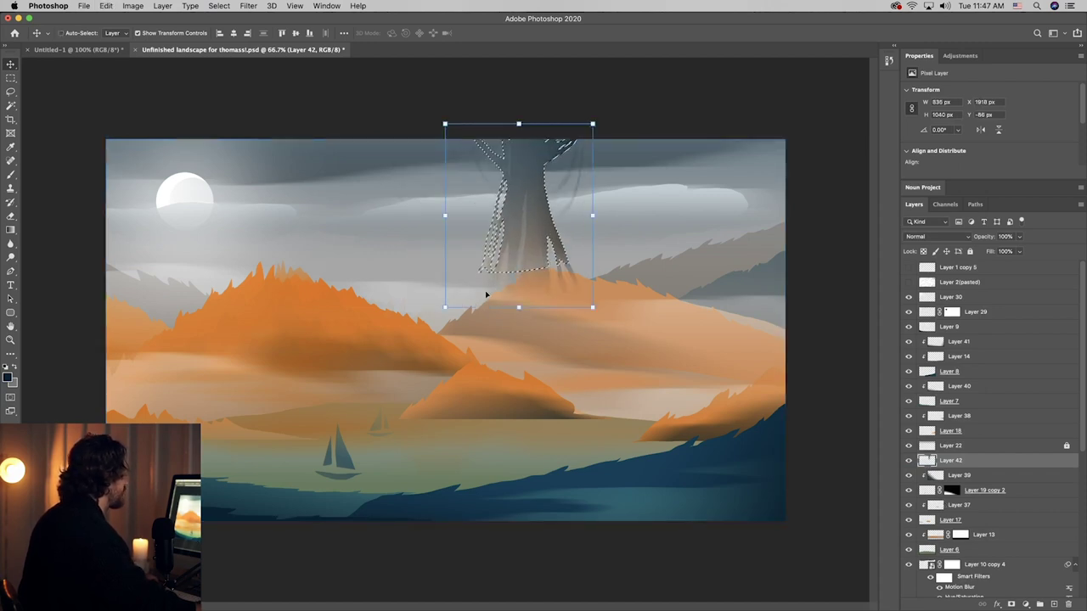
{"action": "key", "text": "super+z"}
{"action": "key", "text": "super+j"}
{"action": "left_click_drag", "start_coordinate": [445, 248], "coordinate": [619, 252]}
{"action": "key", "text": "ctrl+t"}
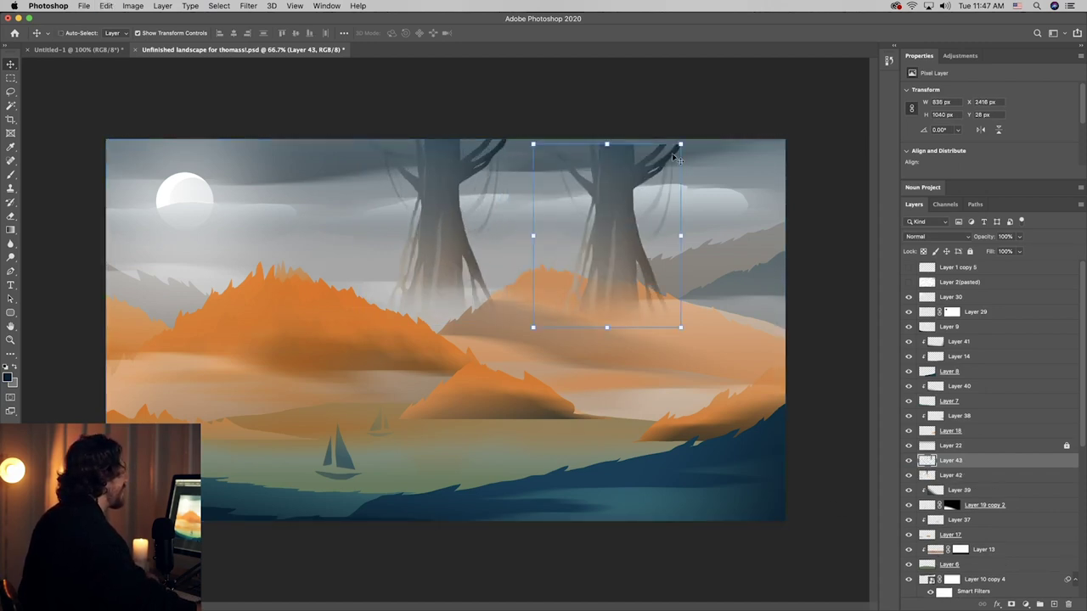
{"action": "left_click_drag", "start_coordinate": [680, 145], "coordinate": [626, 212]}
{"action": "left_click_drag", "start_coordinate": [595, 280], "coordinate": [597, 252]}
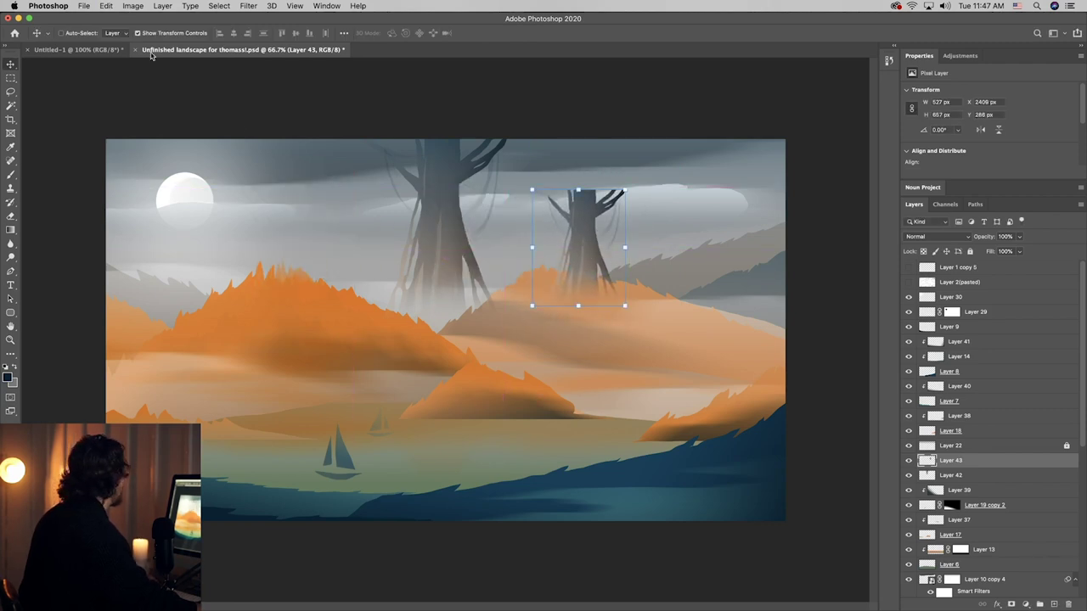
- Flip the small tree copy horizontally, shift it slightly right and lower its opacity to 36%
{"action": "left_click", "coordinate": [106, 6]}
{"action": "mouse_move", "coordinate": [177, 255]}
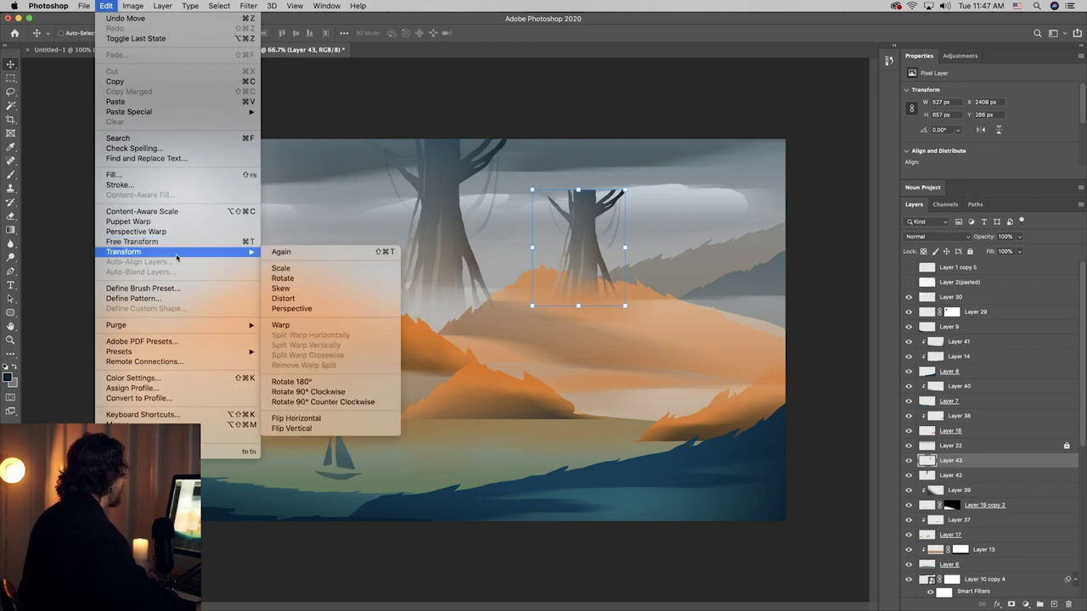
{"action": "left_click", "coordinate": [372, 419]}
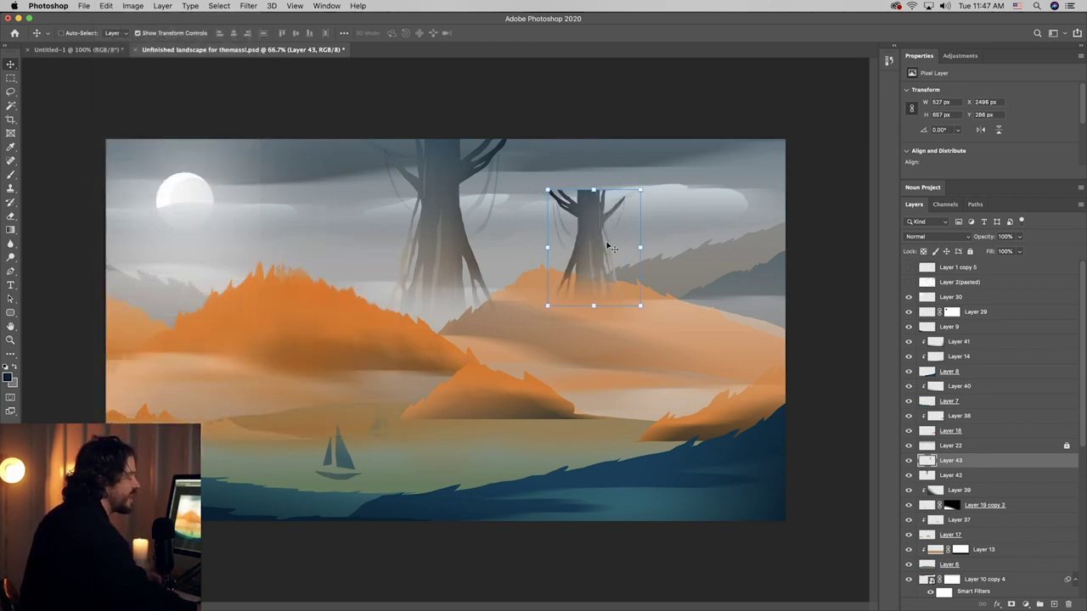
{"action": "left_click", "coordinate": [1019, 236]}
{"action": "left_click_drag", "start_coordinate": [1019, 252], "coordinate": [994, 252]}
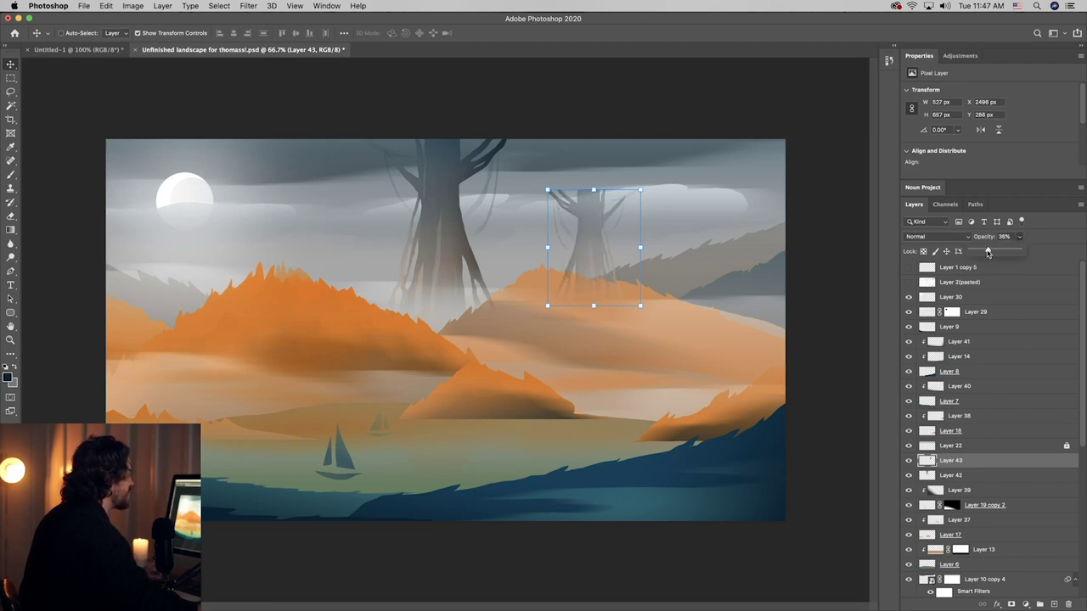
- Add a layer mask to the small tree, fade its top and base with gradients, and nudge the tree slightly upward
{"action": "key", "text": "g"}
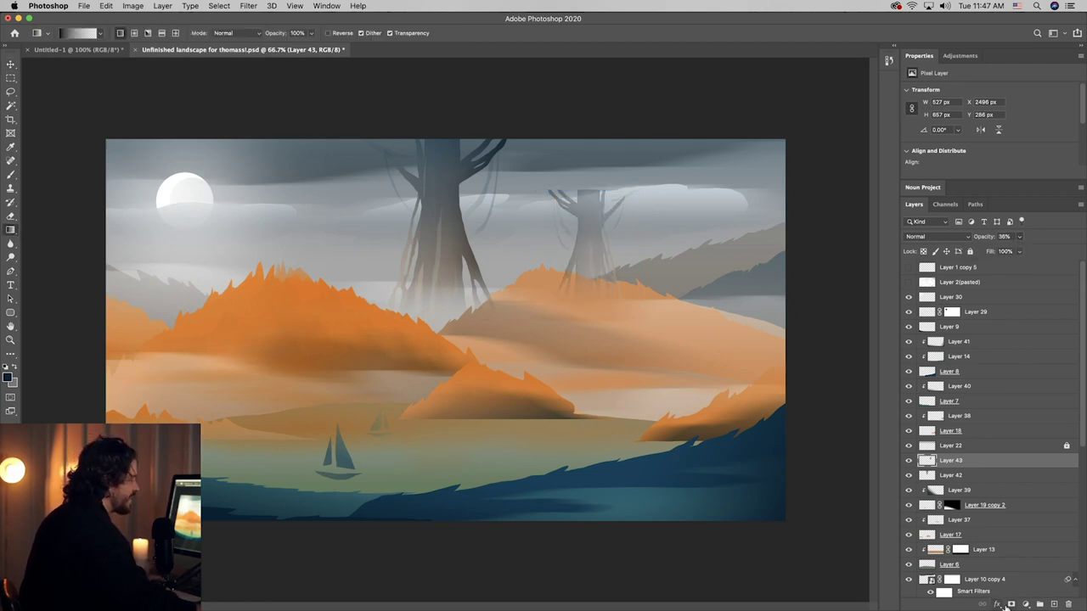
{"action": "left_click", "coordinate": [1009, 604]}
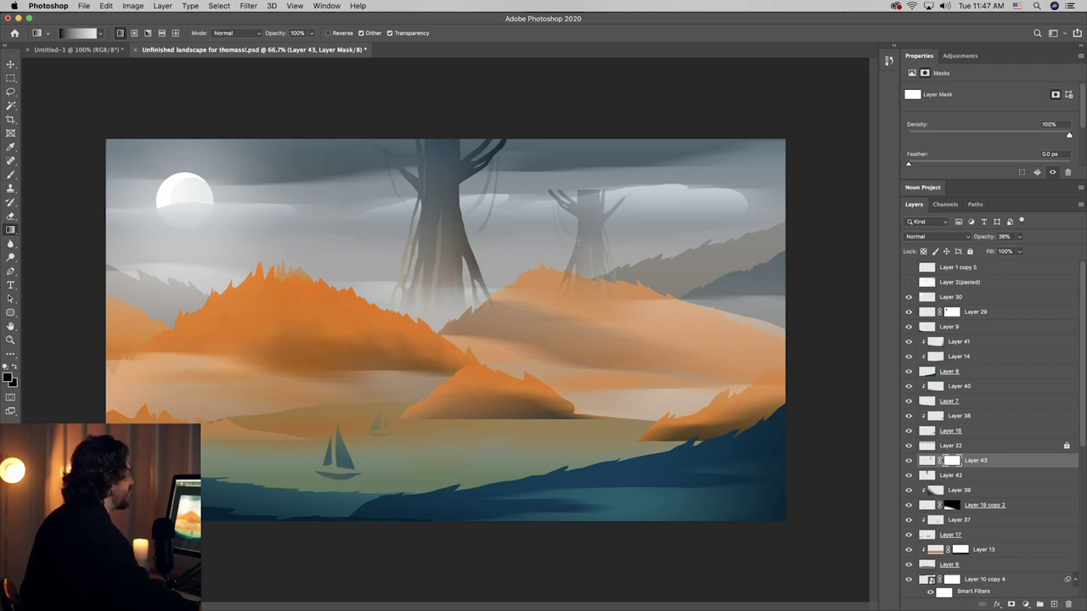
{"action": "left_click_drag", "start_coordinate": [577, 241], "coordinate": [626, 239]}
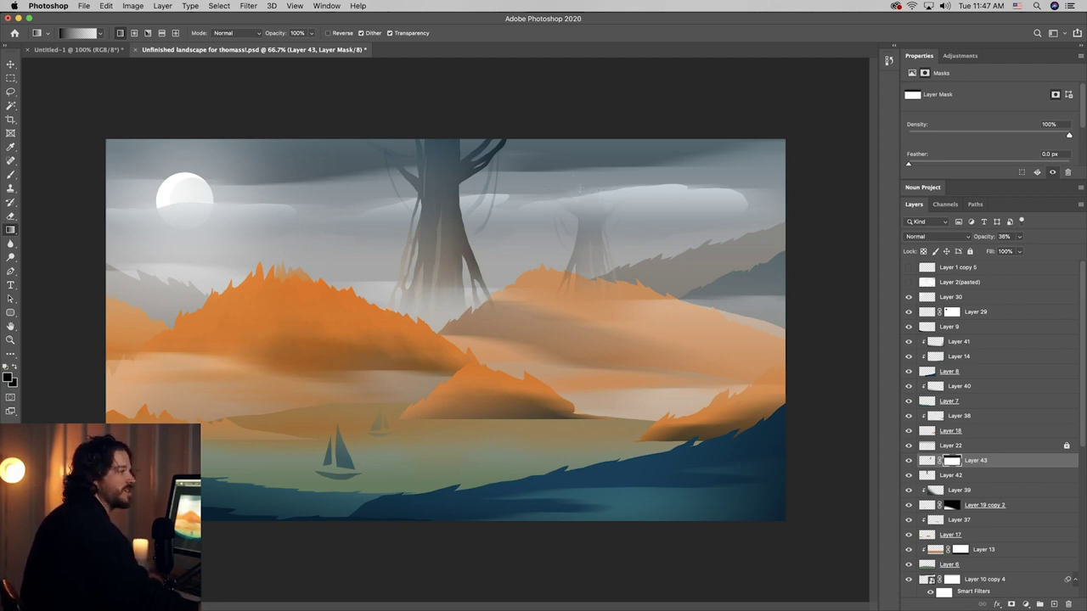
{"action": "left_click_drag", "start_coordinate": [583, 298], "coordinate": [599, 236]}
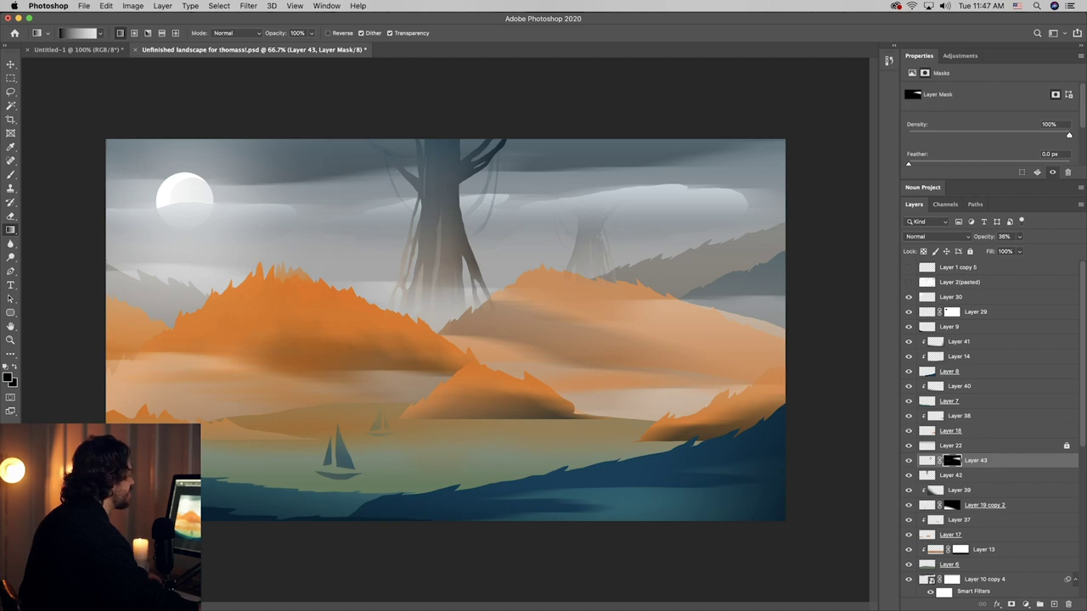
{"action": "key", "text": "v"}
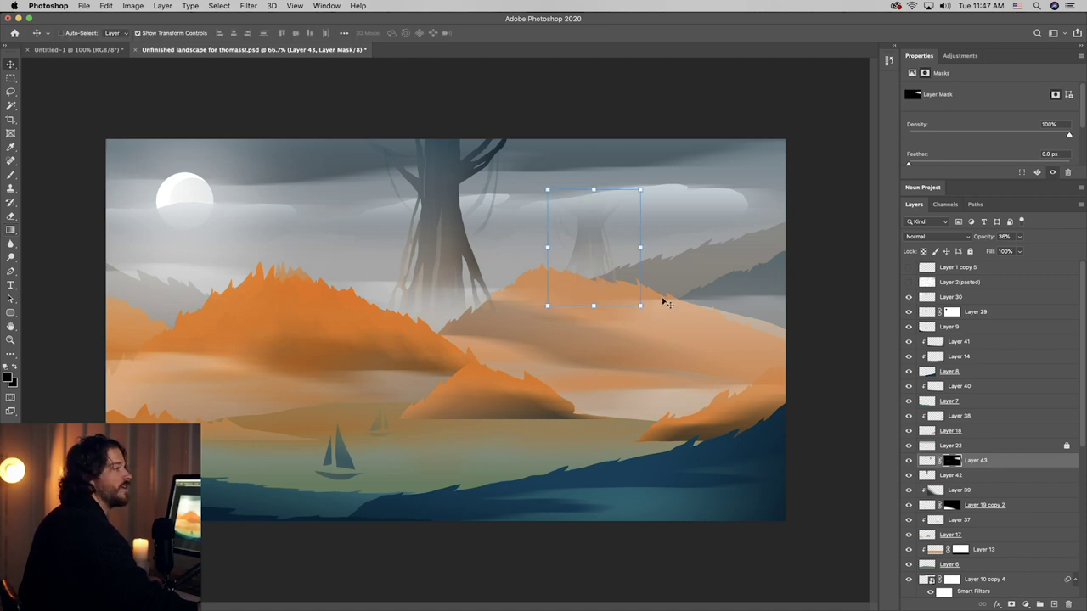
{"action": "left_click_drag", "start_coordinate": [660, 301], "coordinate": [670, 289]}
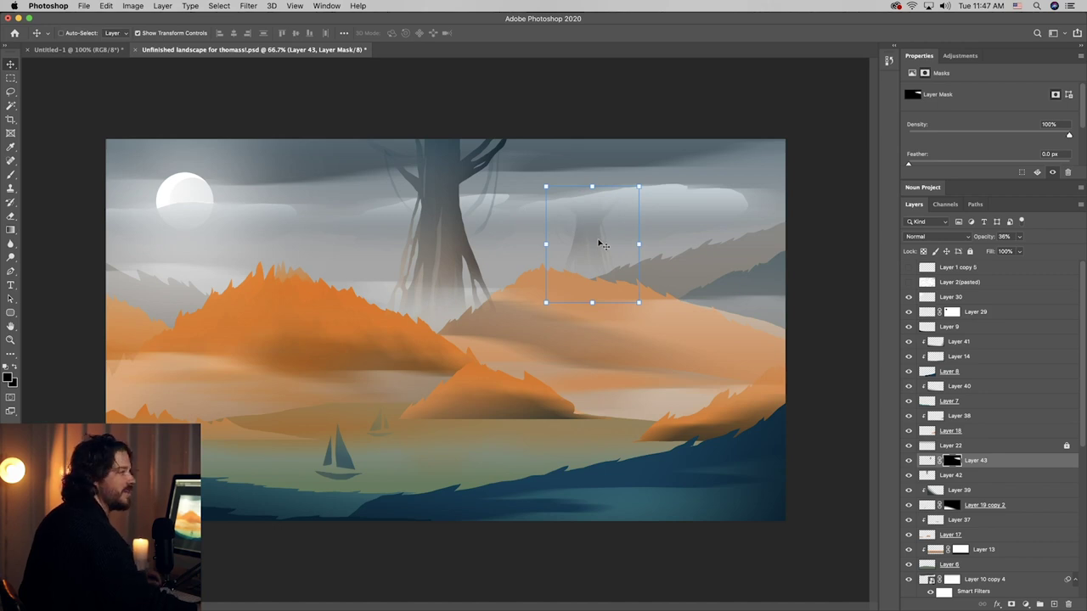
- Fade the cloud band around the small tree by drawing black gradients on Layer 10 copy's layer mask
{"action": "left_click", "coordinate": [723, 213], "text": "super"}
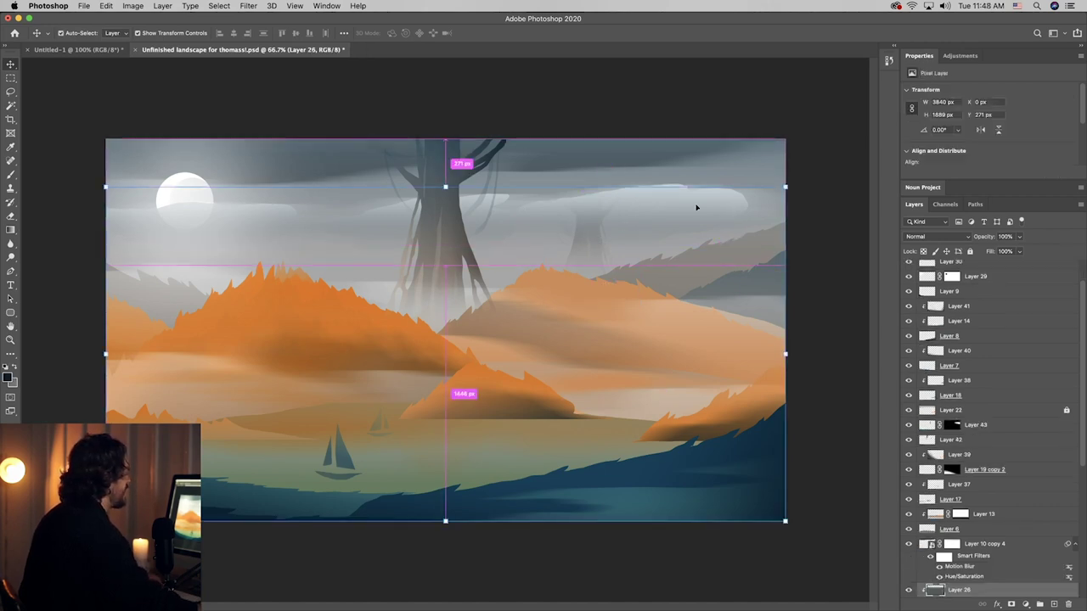
{"action": "left_click", "coordinate": [702, 143]}
{"action": "left_click", "coordinate": [640, 195]}
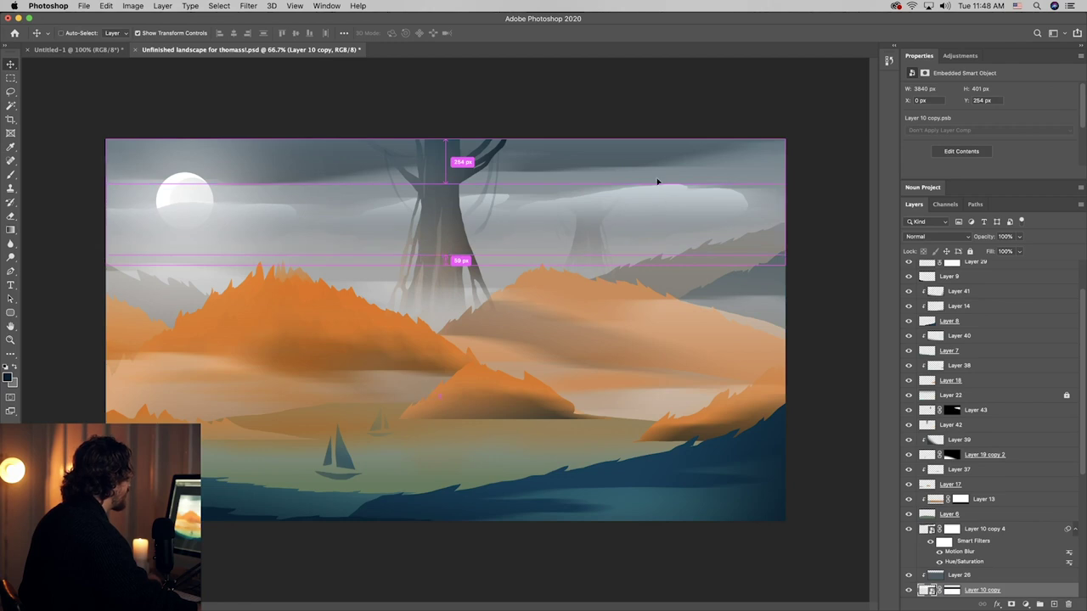
{"action": "key", "text": "super+z"}
{"action": "key", "text": "super+z"}
{"action": "left_click", "coordinate": [951, 590]}
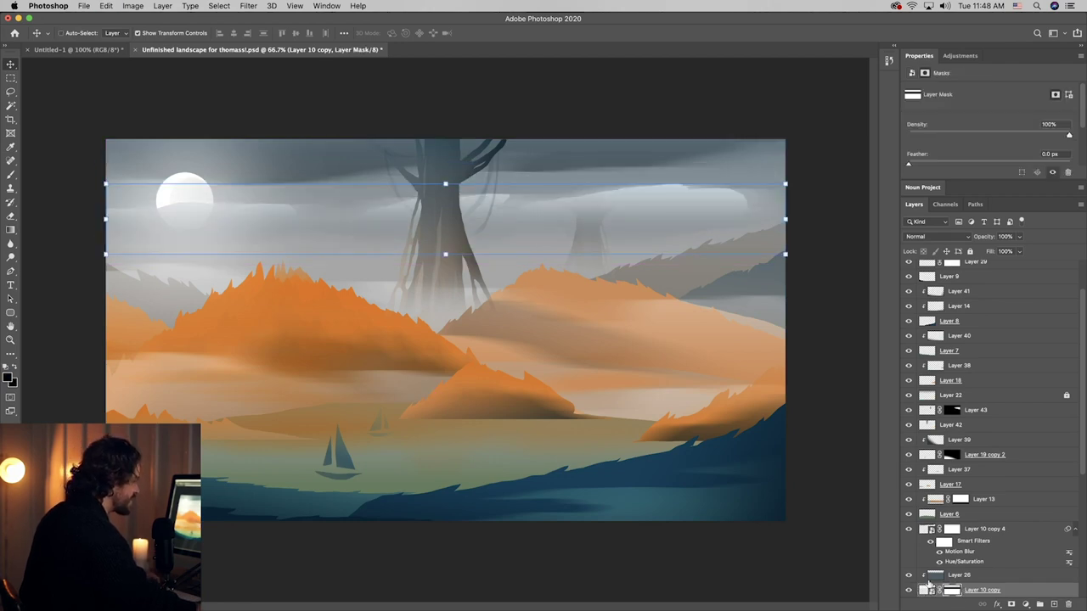
{"action": "left_click", "coordinate": [10, 230]}
{"action": "left_click_drag", "start_coordinate": [621, 200], "coordinate": [582, 238]}
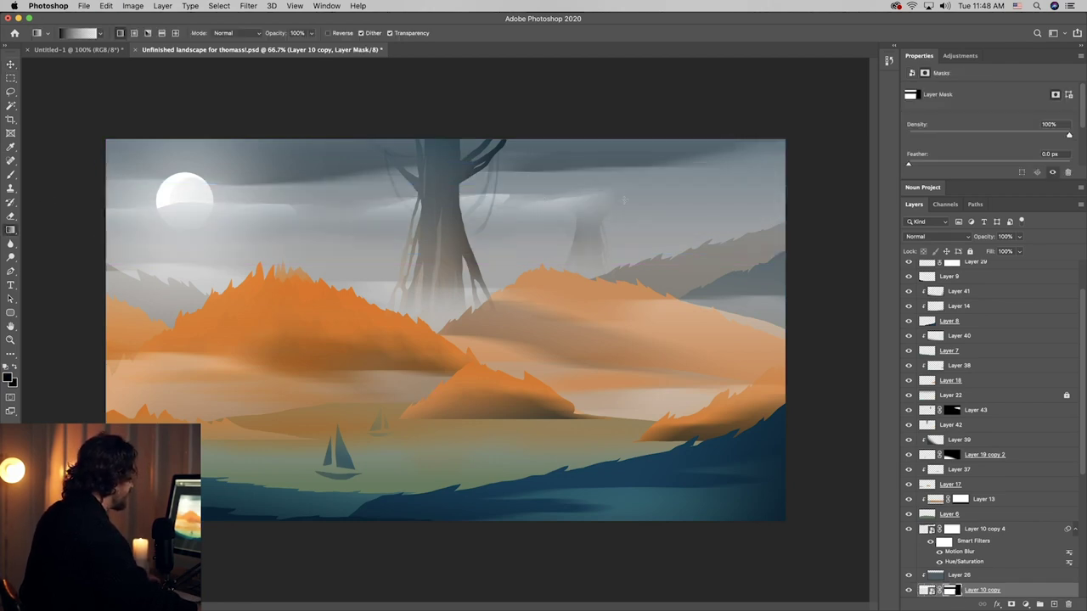
{"action": "key", "text": "super+z"}
{"action": "left_click_drag", "start_coordinate": [623, 179], "coordinate": [561, 240]}
{"action": "left_click_drag", "start_coordinate": [593, 177], "coordinate": [551, 245]}
{"action": "key", "text": "super+z"}
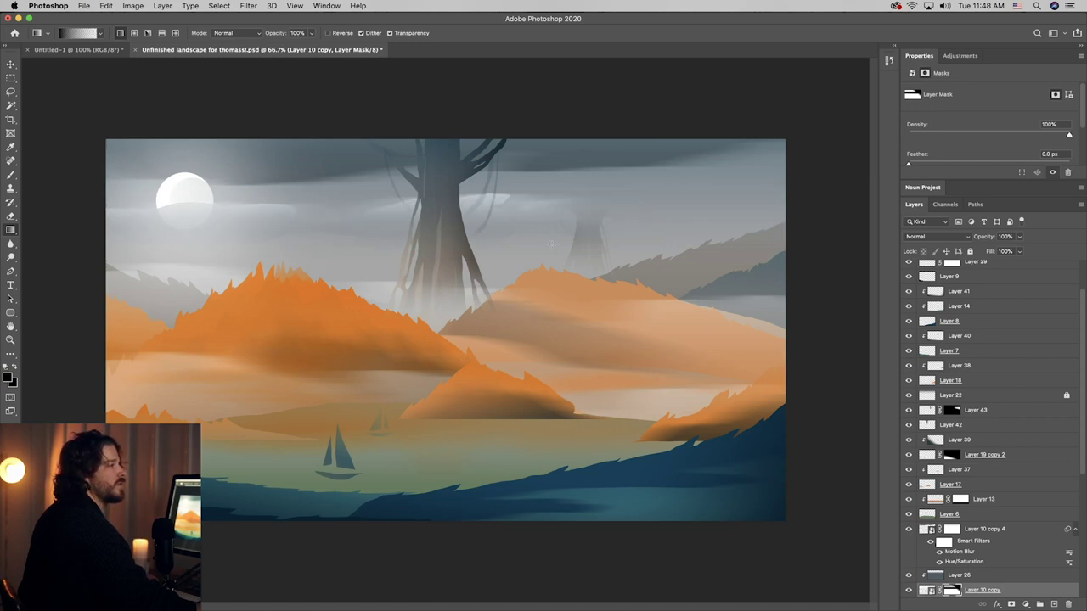
- Move the small faint tree up and right, above the grey ridge, and raise its opacity
{"action": "key", "text": "v"}
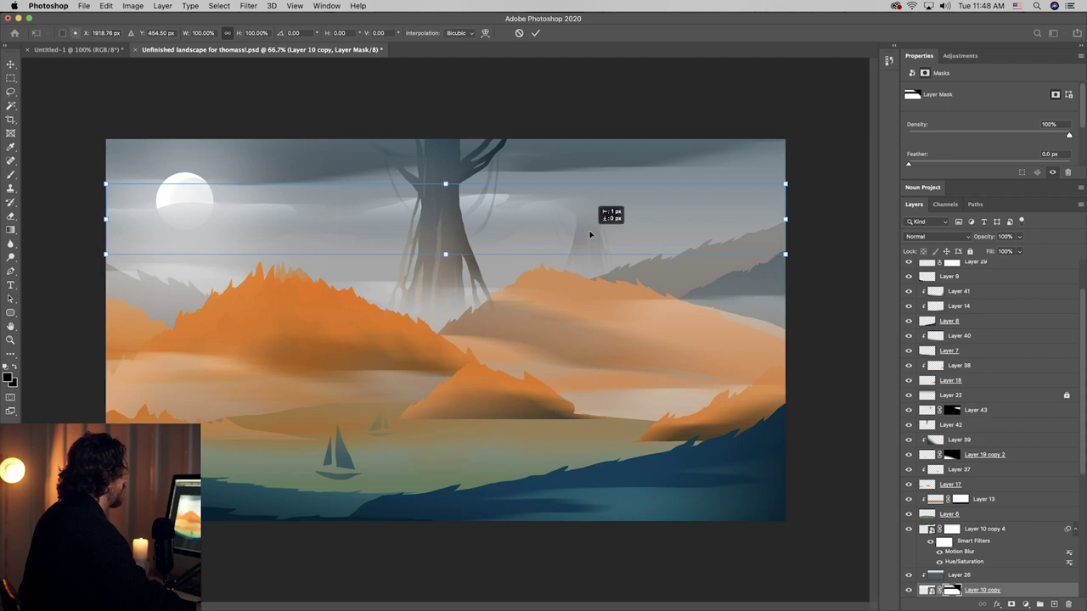
{"action": "left_click", "coordinate": [594, 247], "text": "super"}
{"action": "left_click_drag", "start_coordinate": [594, 247], "coordinate": [635, 226]}
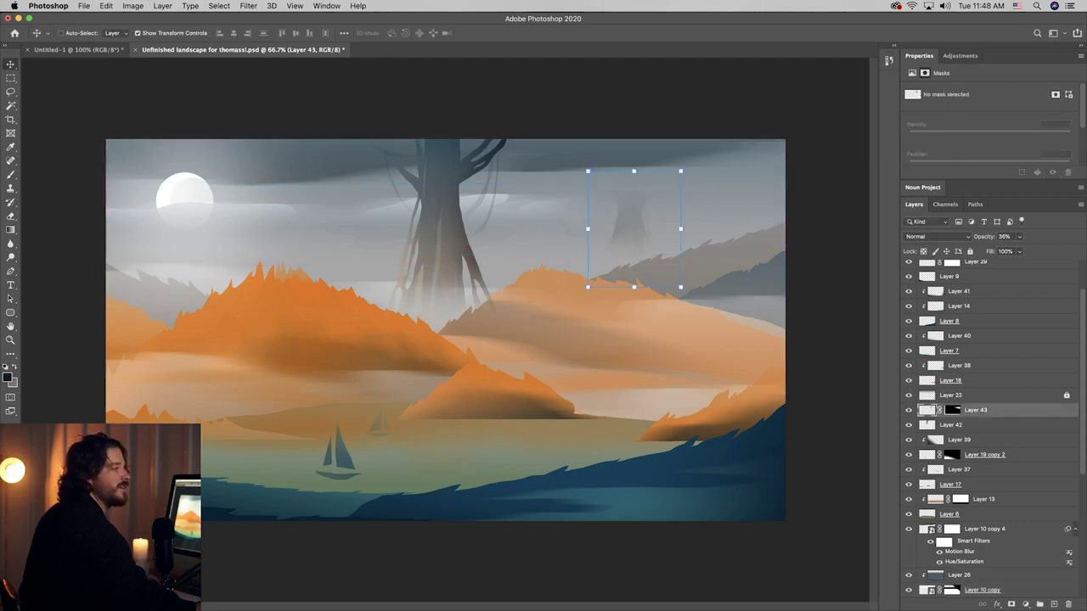
{"action": "left_click", "coordinate": [1019, 236]}
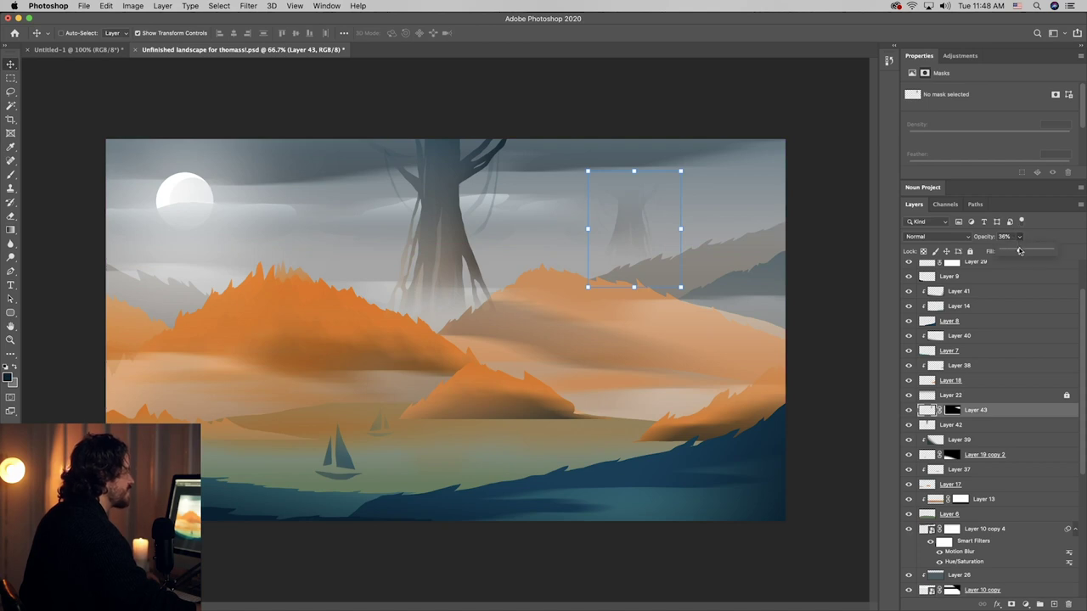
{"action": "left_click_drag", "start_coordinate": [1021, 253], "coordinate": [1031, 252]}
{"action": "left_click", "coordinate": [832, 260]}
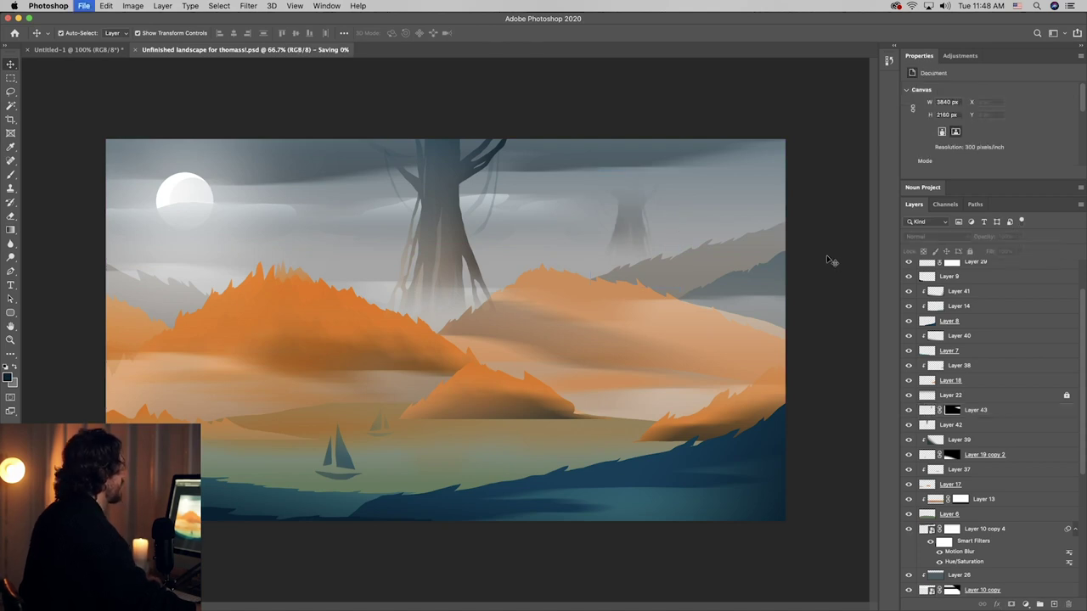
- Add a new layer above Layer 30 and outline a flock of small birds around the moon with the Lasso
{"action": "scroll", "coordinate": [978, 299], "scroll_direction": "up", "scroll_amount": 2}
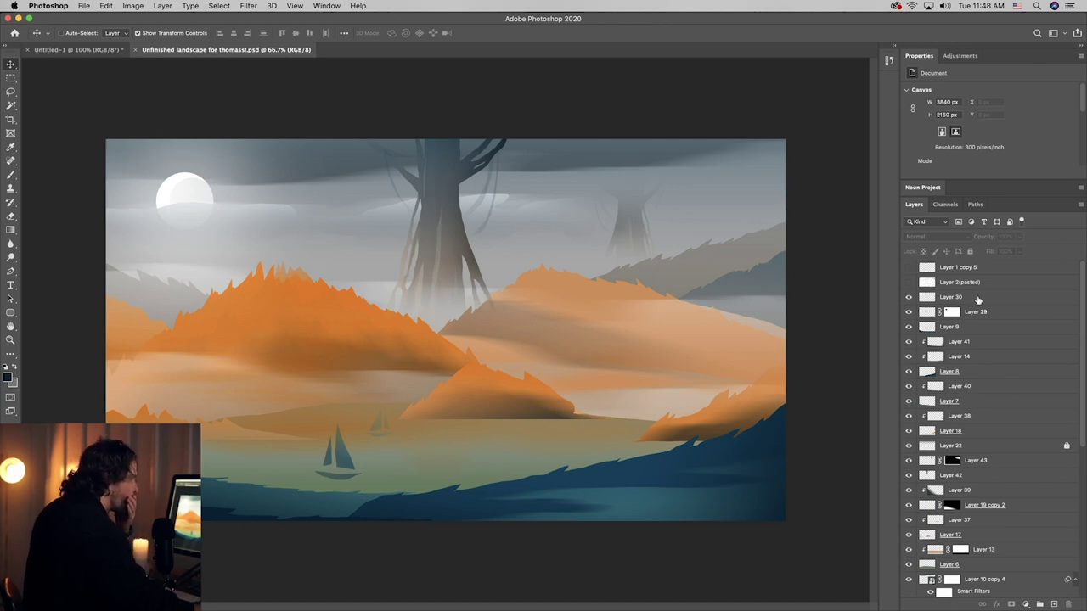
{"action": "left_click", "coordinate": [976, 299]}
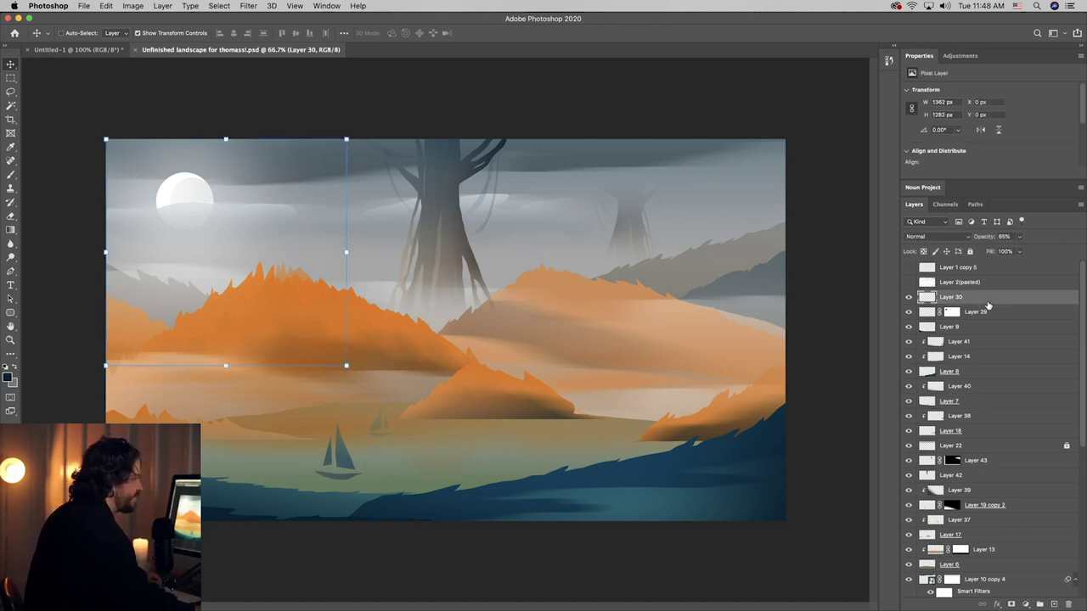
{"action": "left_click", "coordinate": [1054, 604]}
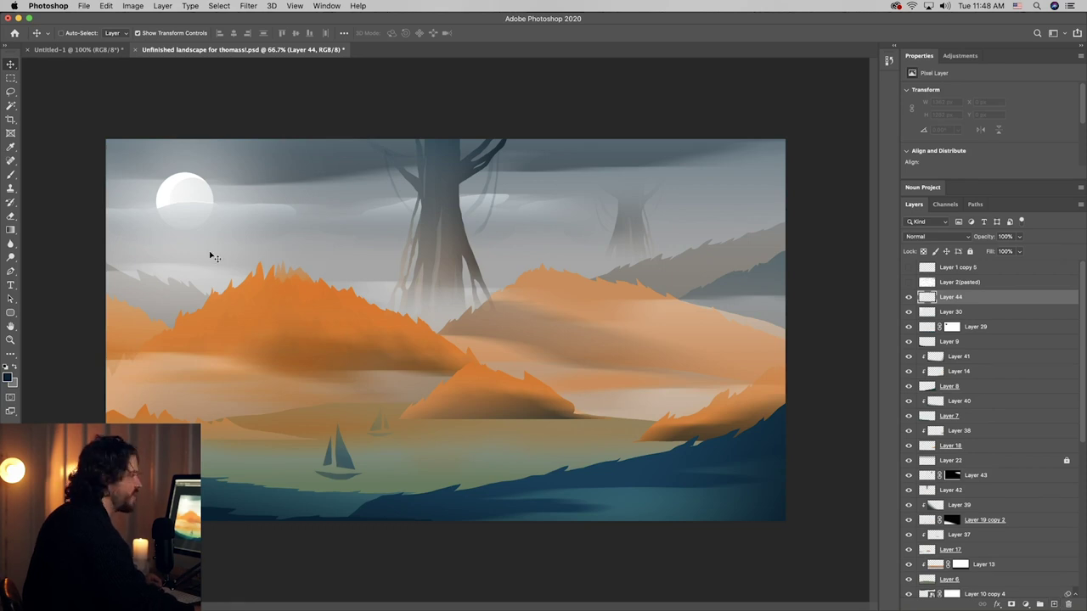
{"action": "left_click", "coordinate": [10, 91]}
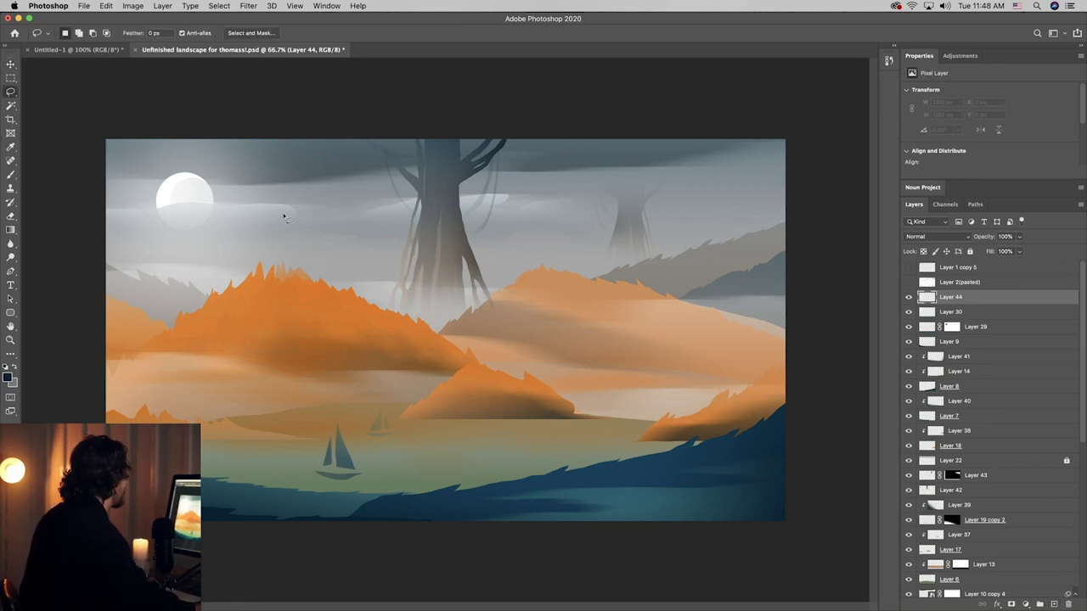
{"action": "mouse_move", "coordinate": [283, 211]}
{"action": "left_mouse_down"}
{"action": "mouse_move", "coordinate": [224, 229]}
{"action": "mouse_move", "coordinate": [239, 204]}
{"action": "mouse_move", "coordinate": [261, 196]}
{"action": "mouse_move", "coordinate": [199, 236]}
{"action": "left_mouse_up"}
{"action": "left_click", "coordinate": [608, 207]}
{"action": "left_click", "coordinate": [273, 212]}
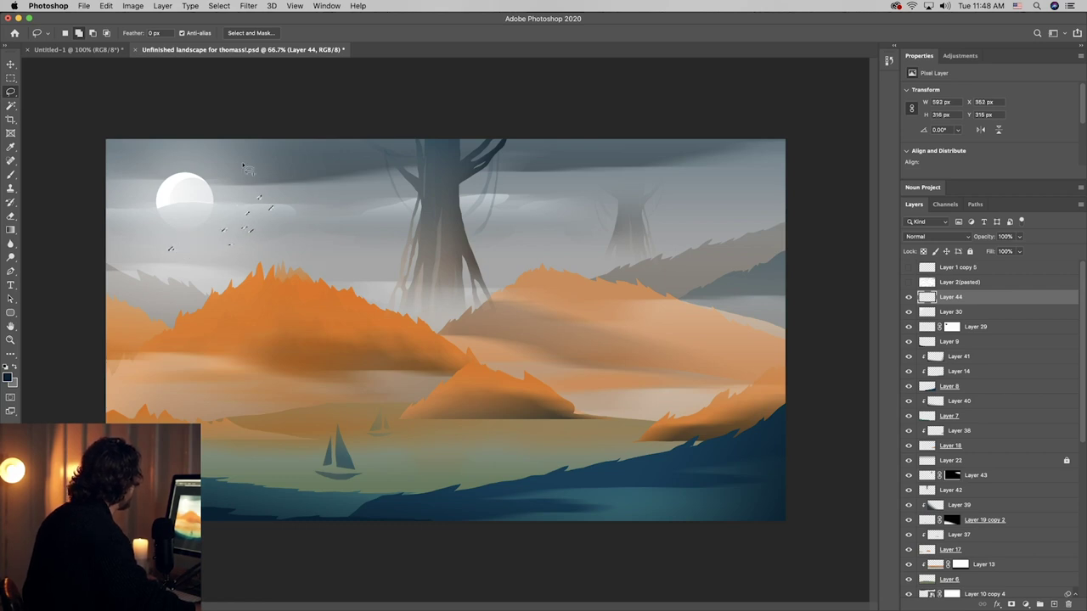
{"action": "left_click_drag", "start_coordinate": [225, 153], "coordinate": [220, 158]}
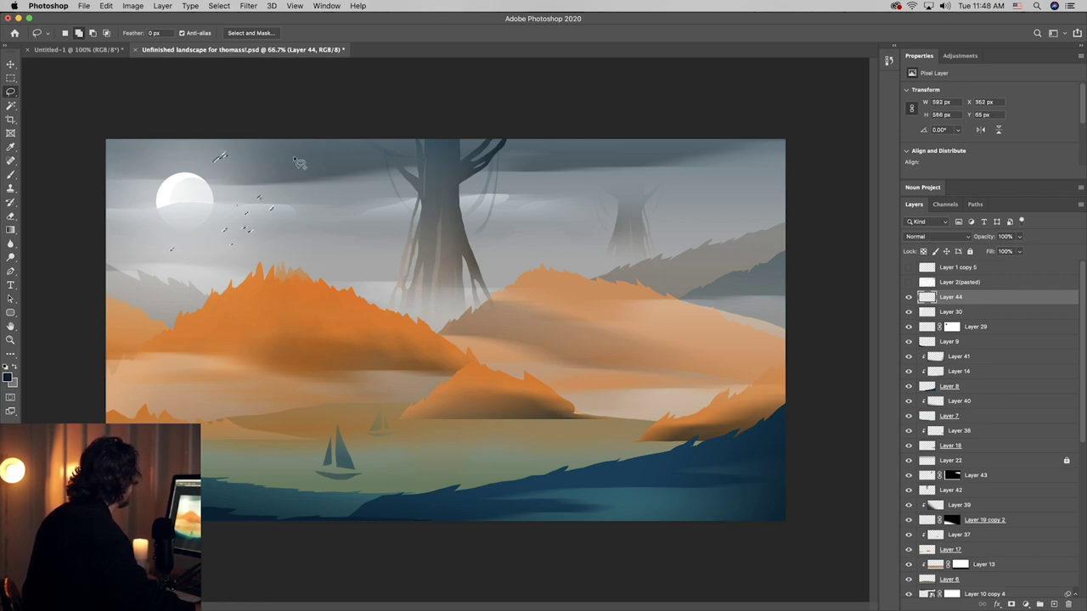
{"action": "left_click_drag", "start_coordinate": [294, 158], "coordinate": [286, 159]}
- Fill the bird selections with a blue-grey sampled near the top of the large tree using the Paint Bucket, and deselect
{"action": "left_click", "coordinate": [10, 230]}
{"action": "left_click", "coordinate": [78, 242]}
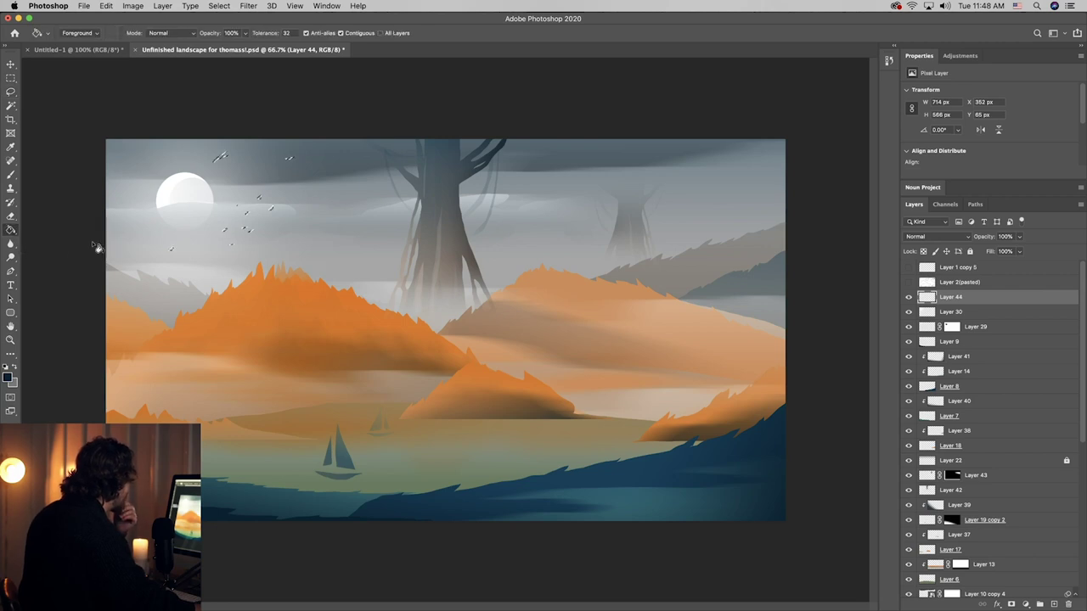
{"action": "key", "text": "i"}
{"action": "left_click_drag", "start_coordinate": [415, 146], "coordinate": [411, 140]}
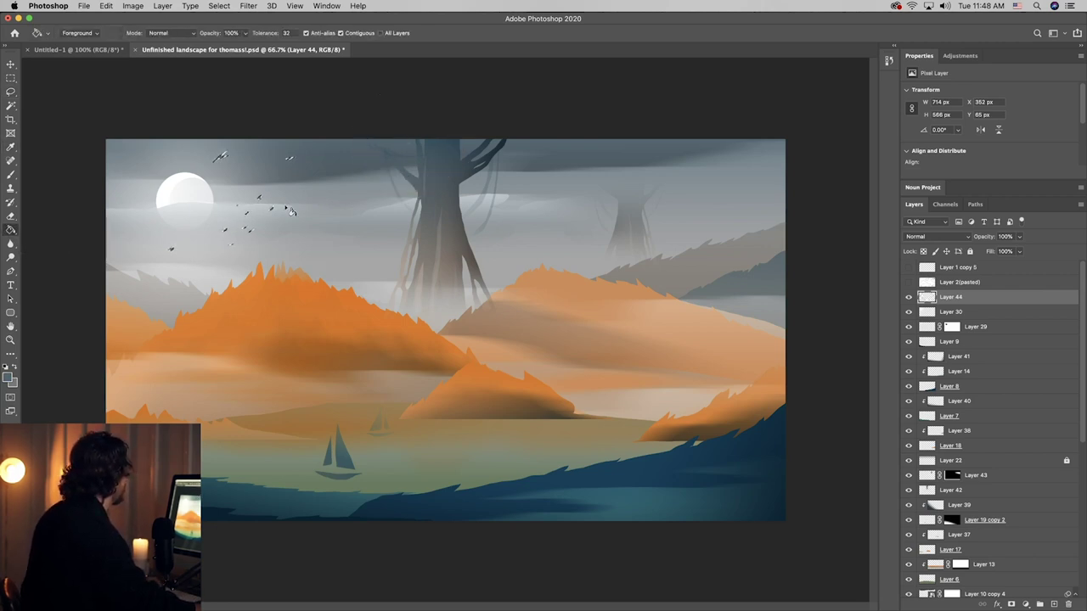
{"action": "key", "text": "super+d"}
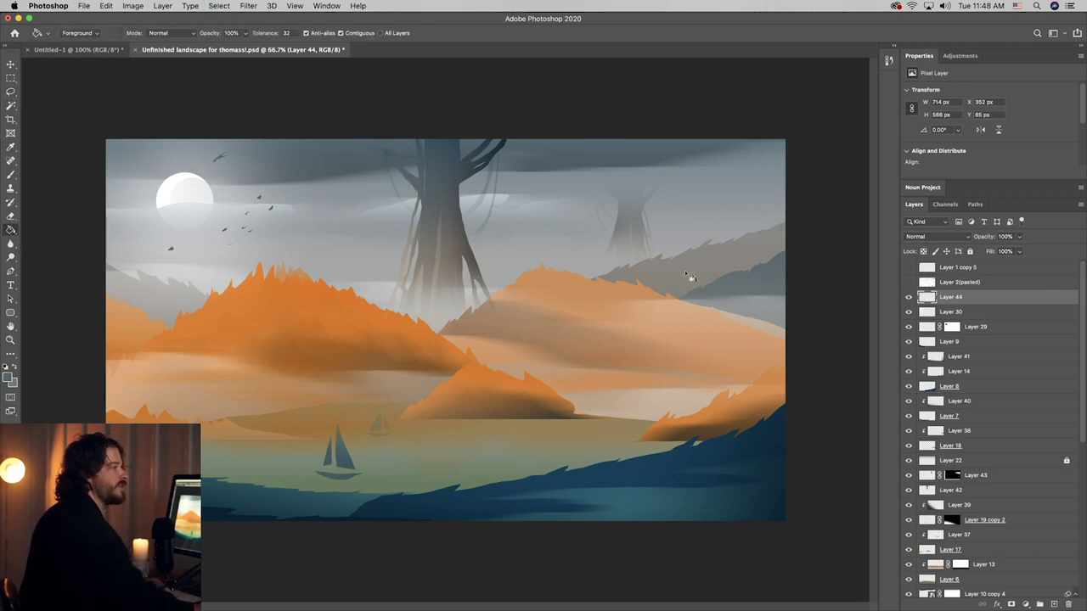
- Nudge the flock slightly right and down, and add several larger lassoed birds filled with the current blue-grey
{"action": "key", "text": "v"}
{"action": "left_click_drag", "start_coordinate": [194, 198], "coordinate": [202, 201]}
{"action": "key", "text": "l"}
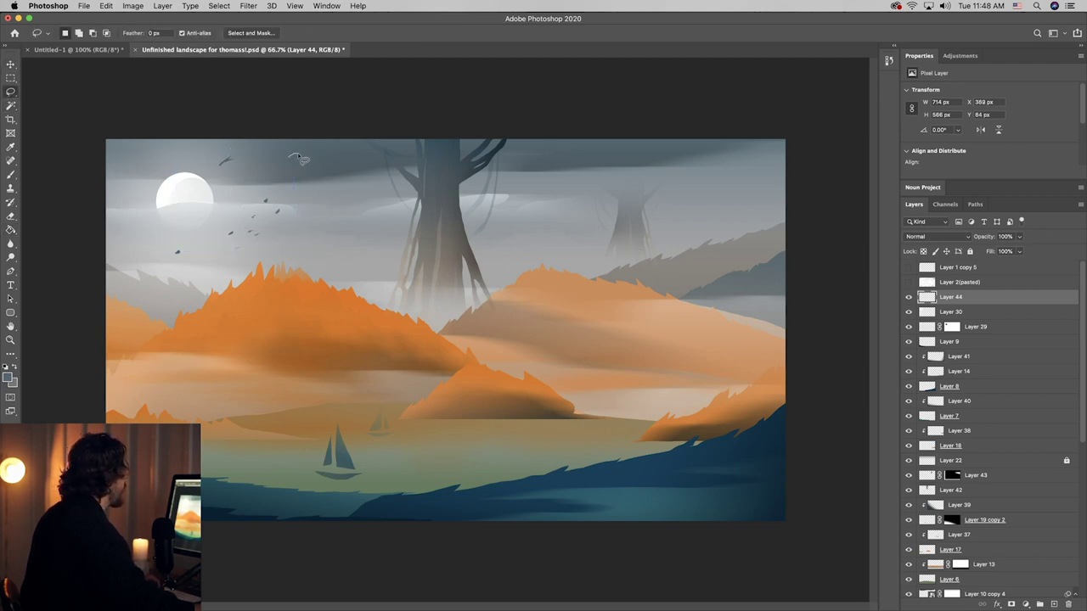
{"action": "left_click_drag", "start_coordinate": [289, 160], "coordinate": [224, 165]}
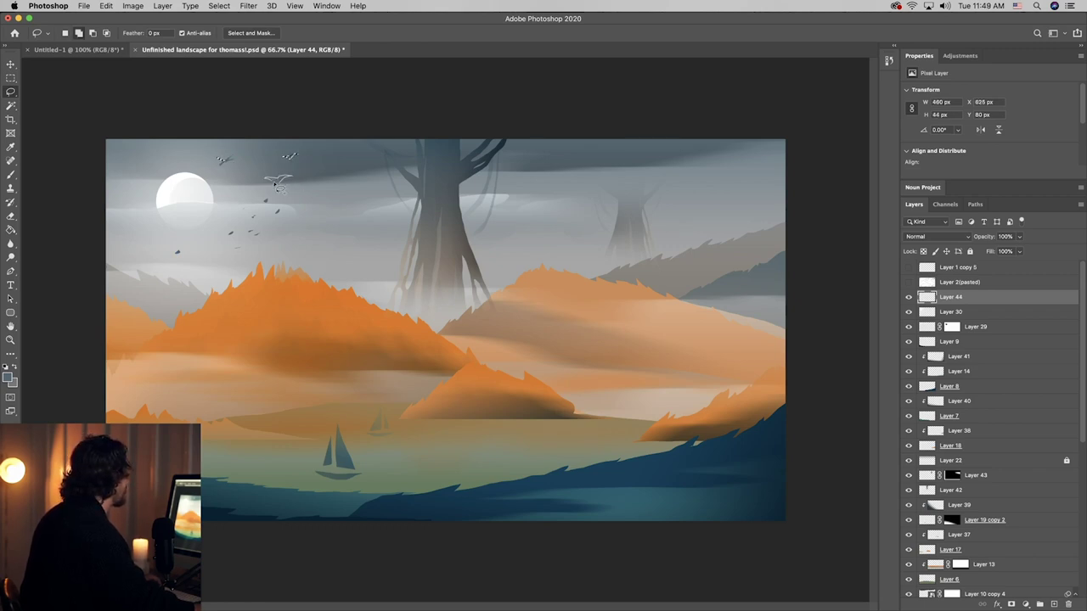
{"action": "left_click_drag", "start_coordinate": [274, 183], "coordinate": [275, 180]}
{"action": "left_click_drag", "start_coordinate": [233, 234], "coordinate": [238, 227]}
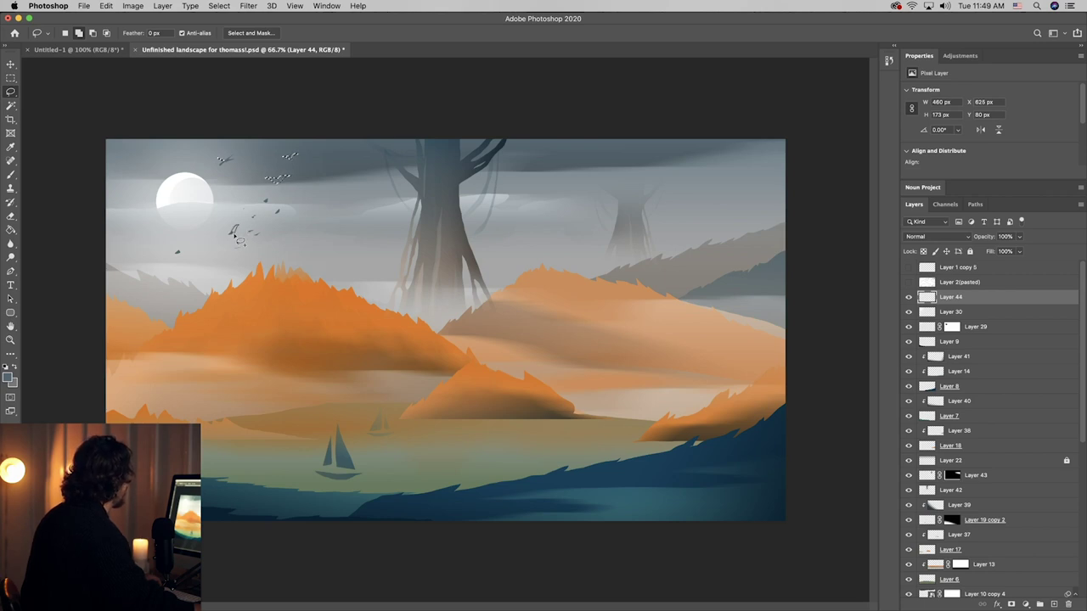
{"action": "key", "text": "g"}
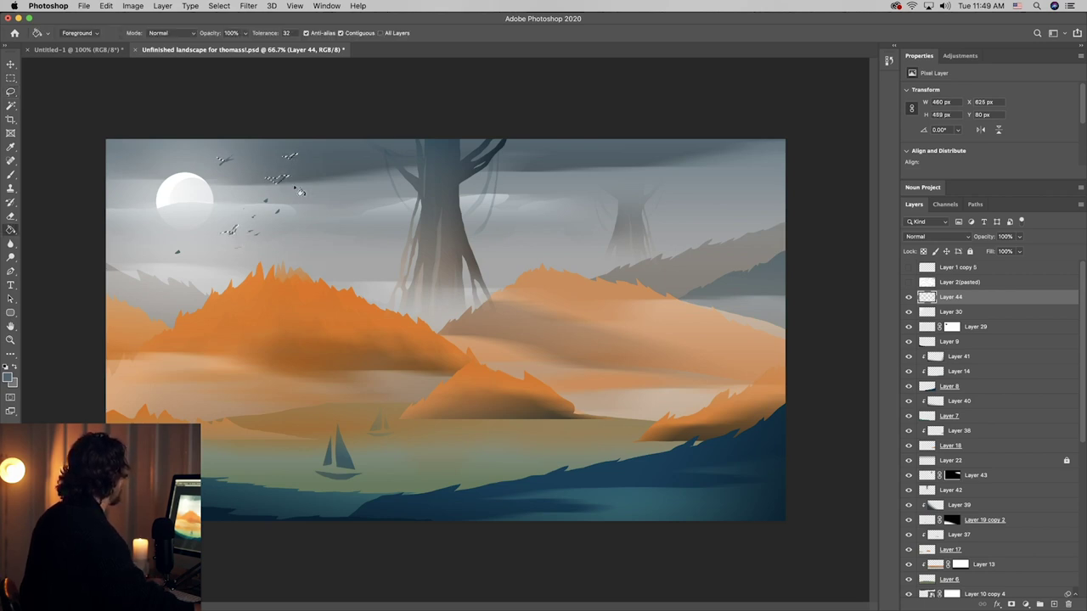
{"action": "key", "text": "ctrl+d"}
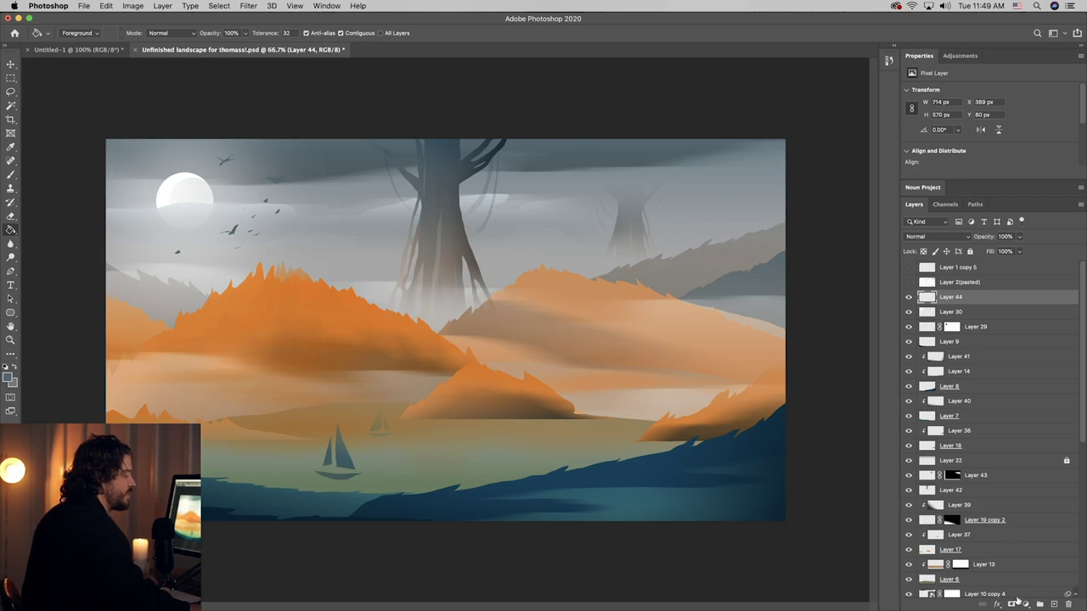
- Darken the birds with a diagonal gradient on a new layer clipped to them, using a colour sampled from the tree branch, and save
{"action": "left_click", "coordinate": [1054, 604]}
{"action": "left_click", "coordinate": [979, 305], "text": "alt"}
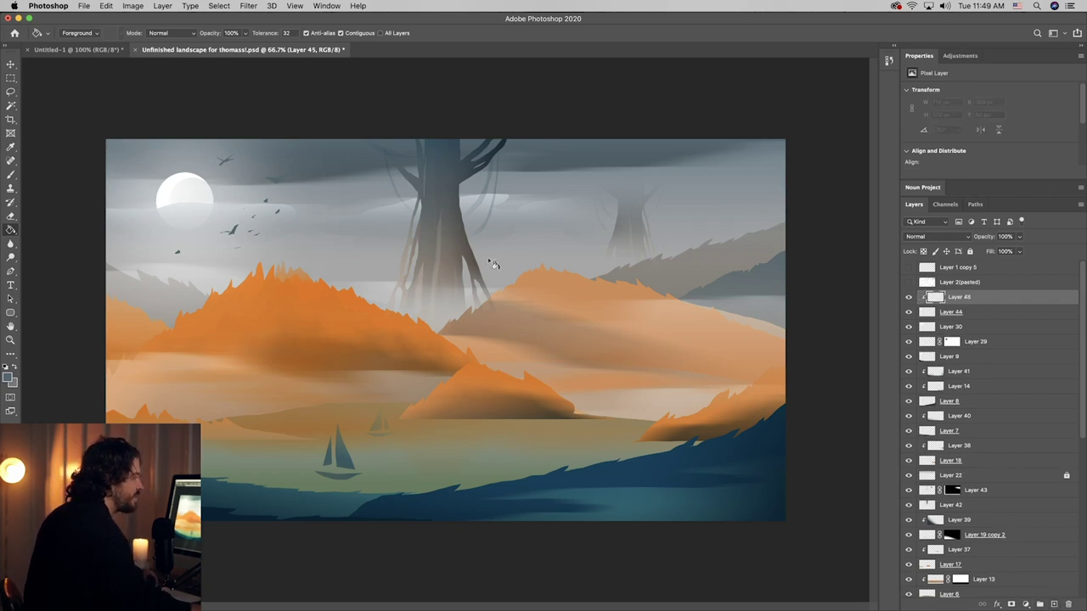
{"action": "right_click", "coordinate": [11, 231]}
{"action": "left_click", "coordinate": [47, 226]}
{"action": "key", "text": "i"}
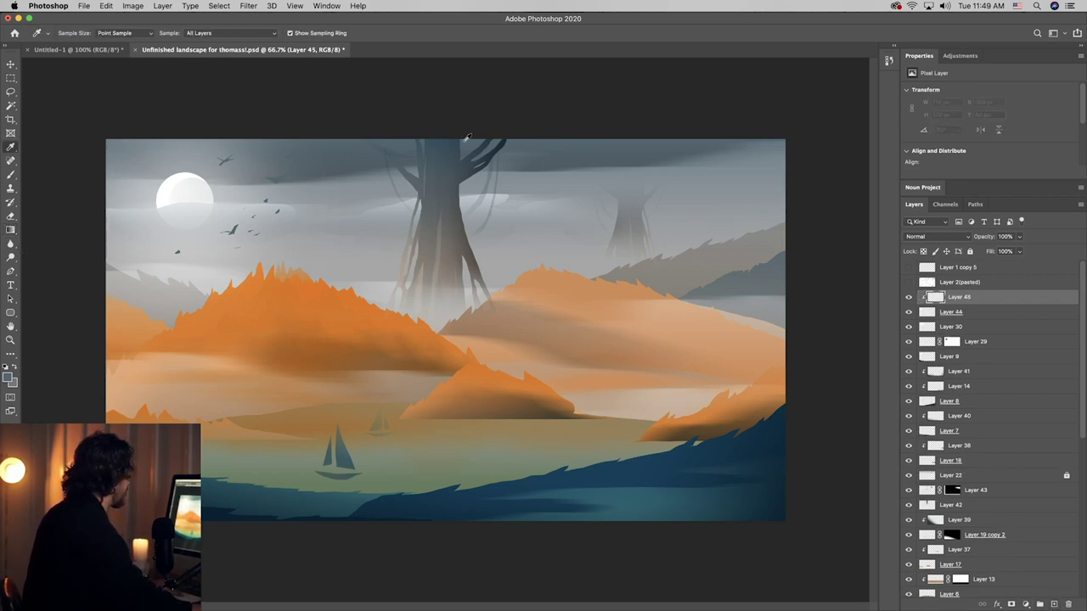
{"action": "left_click", "coordinate": [490, 153]}
{"action": "key", "text": "g"}
{"action": "left_click_drag", "start_coordinate": [332, 146], "coordinate": [279, 248]}
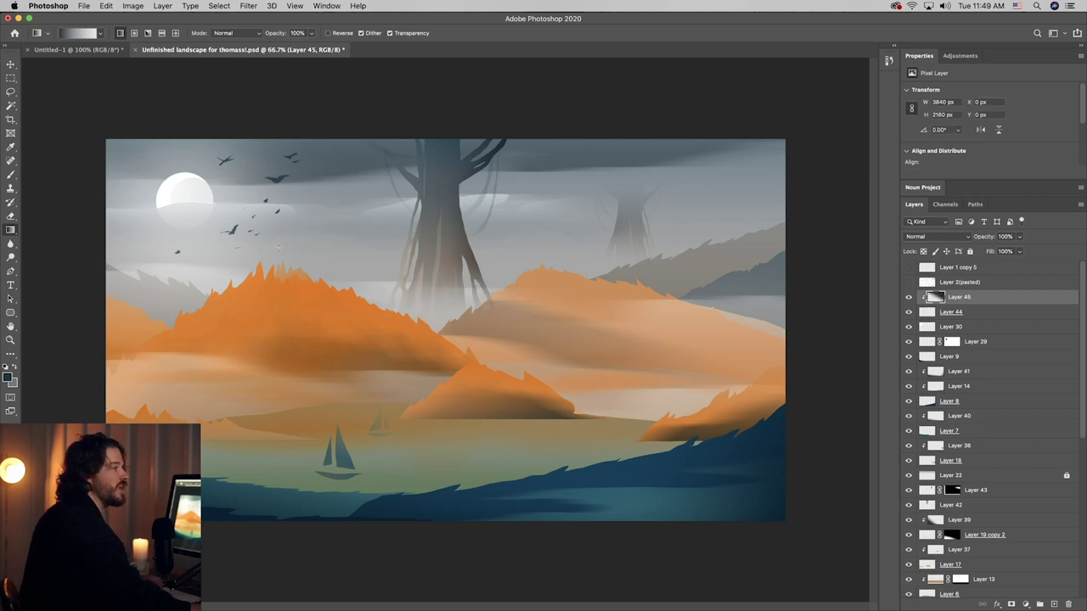
{"action": "key", "text": "v"}
{"action": "key", "text": "super+s"}
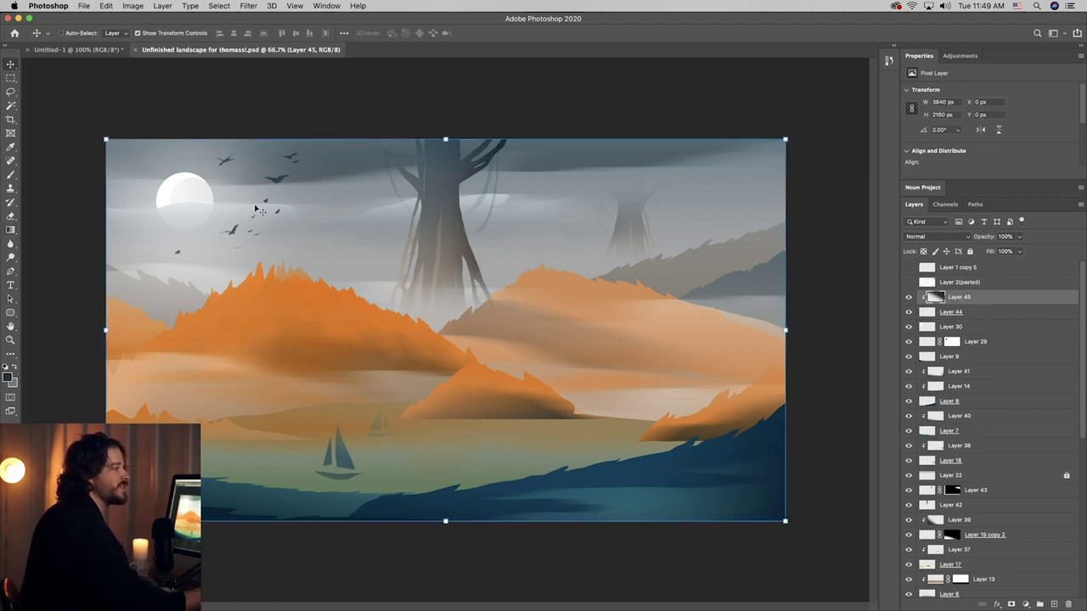
- Merge the right orange hill's Layer 19 with its clipped shading Layer 34
{"action": "left_click", "coordinate": [573, 293], "text": "super"}
{"action": "scroll", "coordinate": [956, 425], "scroll_direction": "down", "scroll_amount": 3}
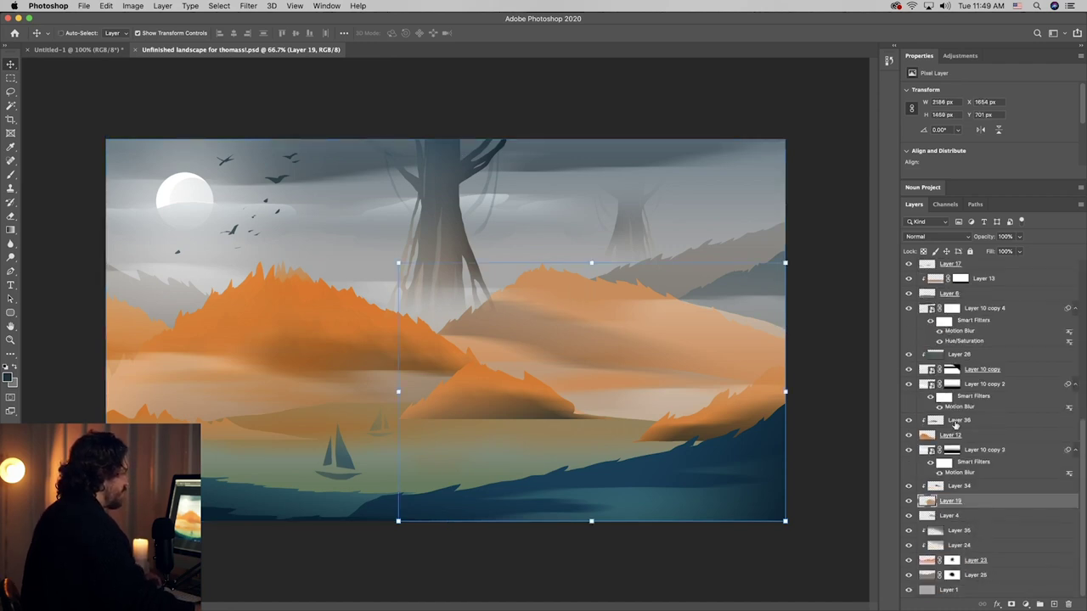
{"action": "left_click", "coordinate": [963, 490], "text": "shift"}
{"action": "right_click", "coordinate": [963, 490]}
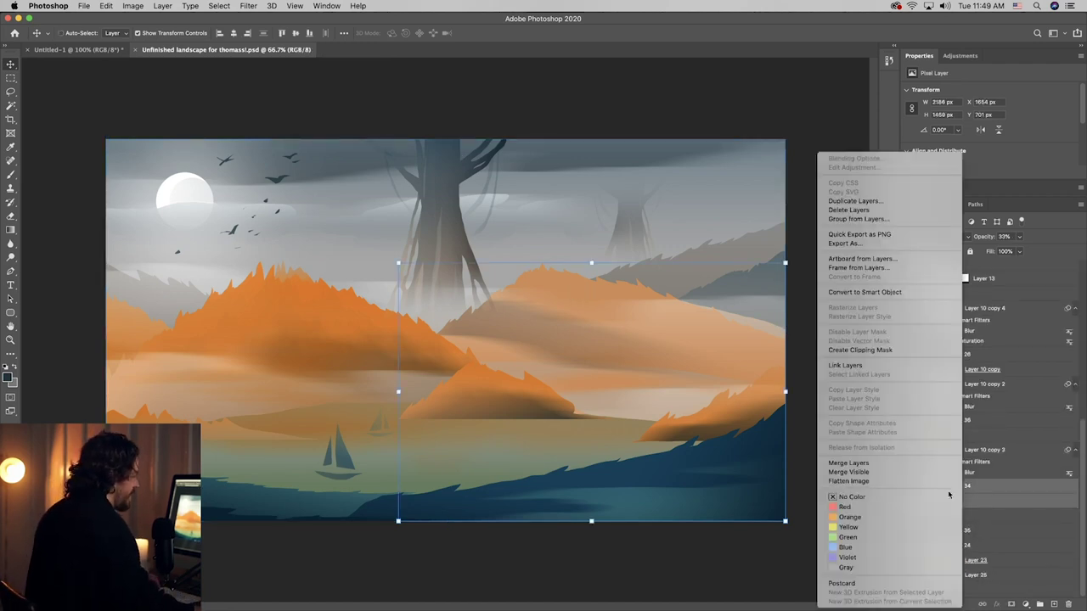
{"action": "left_click", "coordinate": [891, 464]}
- Merge Layer 23 with its clipped shading layers, Layer 24 and Layer 35
{"action": "double_click", "coordinate": [990, 560]}
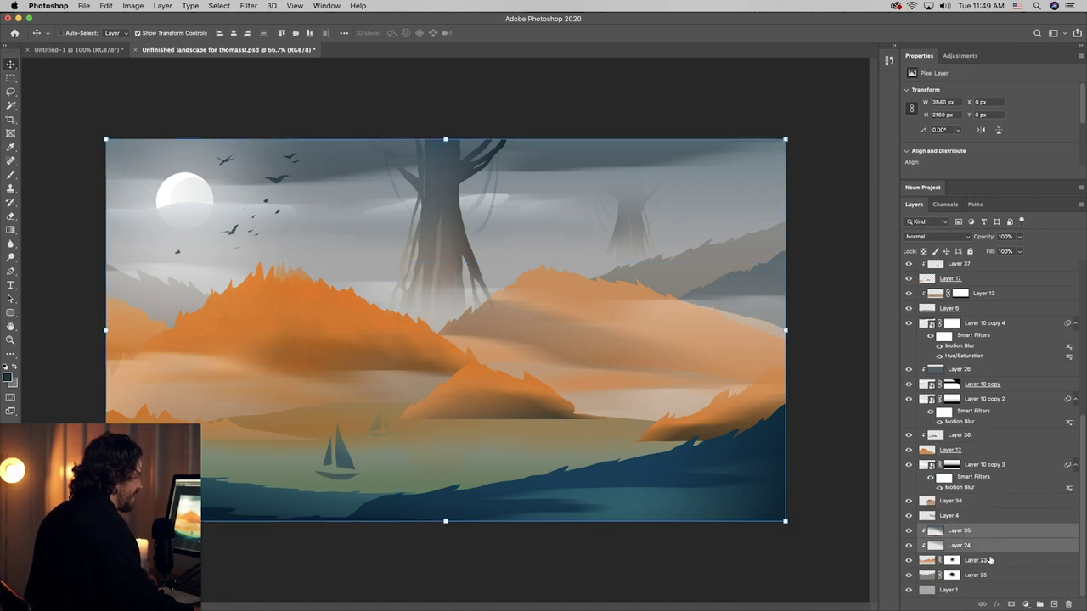
{"action": "left_click", "coordinate": [1012, 305]}
{"action": "key", "text": "v"}
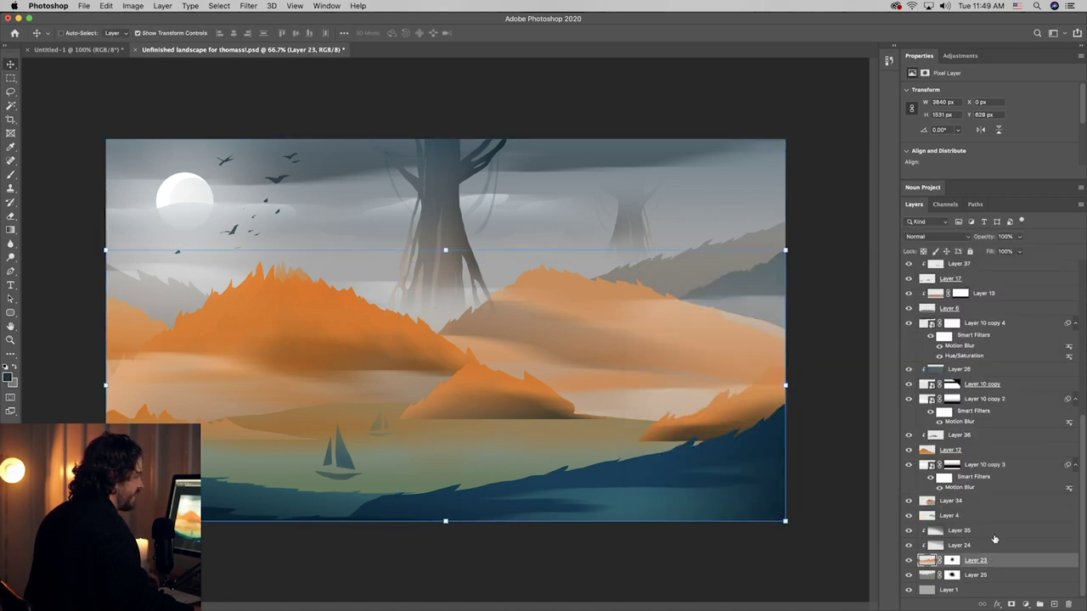
{"action": "left_click", "coordinate": [995, 536], "text": "shift"}
{"action": "right_click", "coordinate": [996, 538]}
{"action": "left_click", "coordinate": [927, 464]}
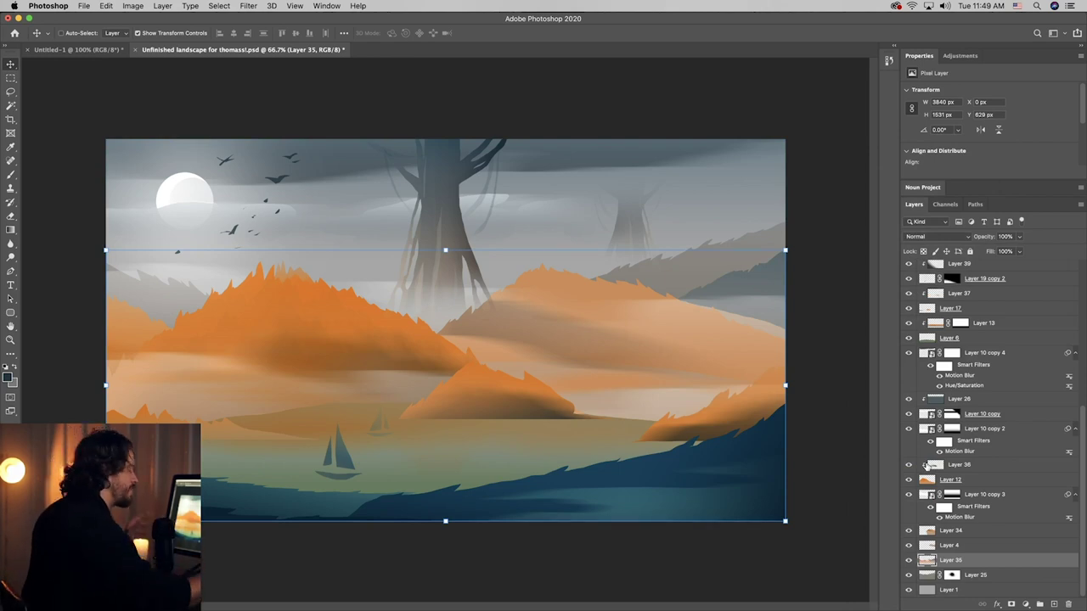
- Merge the large left orange hill's Layer 12 with its clipped shading Layer 36
{"action": "left_click", "coordinate": [422, 357], "text": "super"}
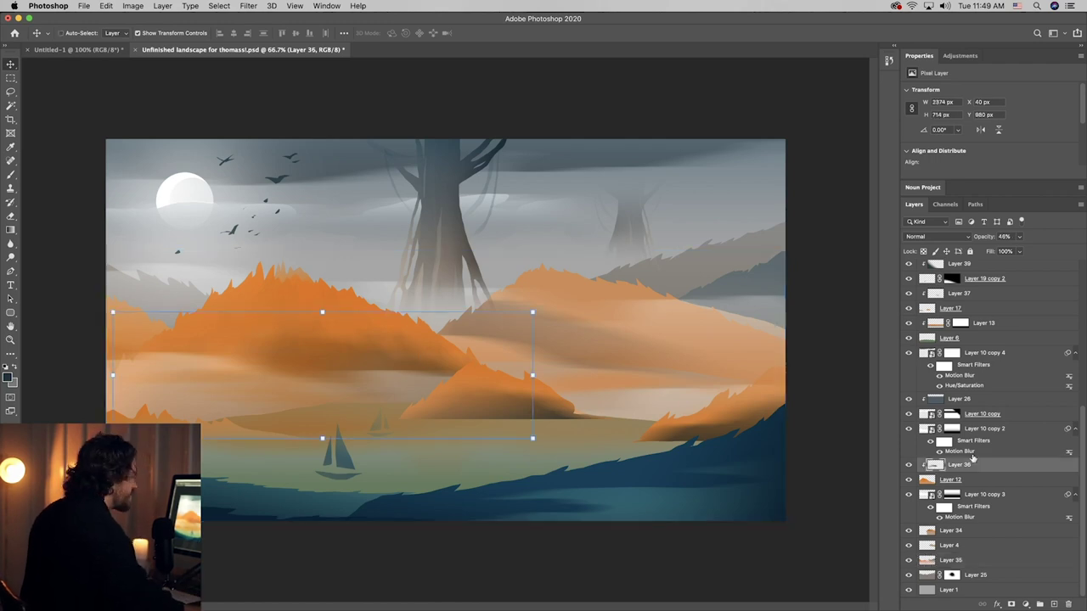
{"action": "double_click", "coordinate": [979, 480]}
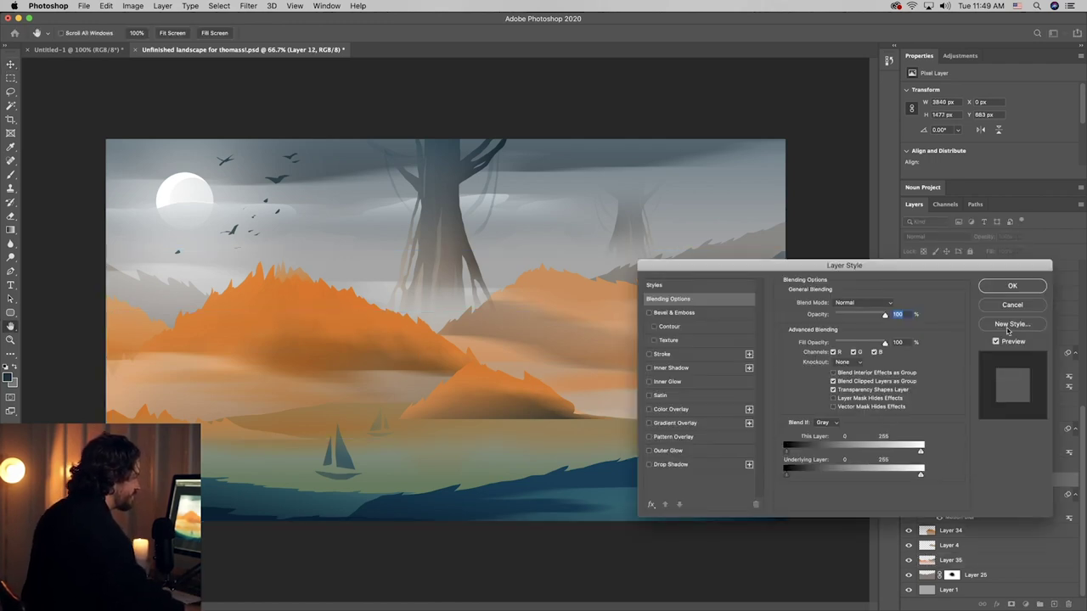
{"action": "left_click", "coordinate": [1010, 307]}
{"action": "right_click", "coordinate": [982, 468]}
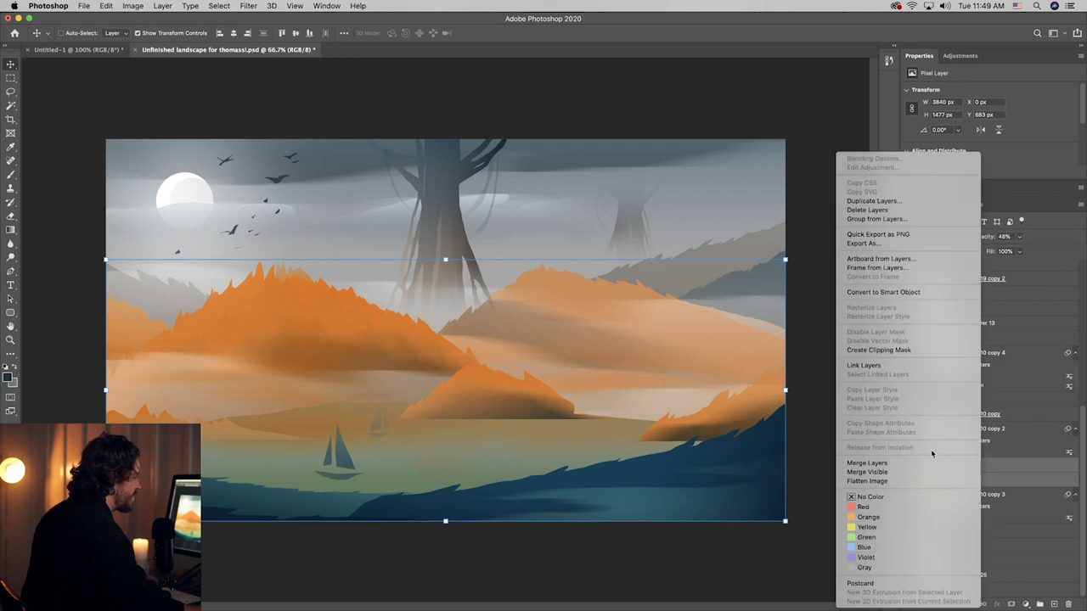
{"action": "left_click", "coordinate": [922, 463]}
- Merge the Layer 10 copy mist with its clipped Layer 26
{"action": "left_click", "coordinate": [975, 417]}
{"action": "left_click", "coordinate": [990, 429], "text": "shift"}
{"action": "right_click", "coordinate": [993, 429]}
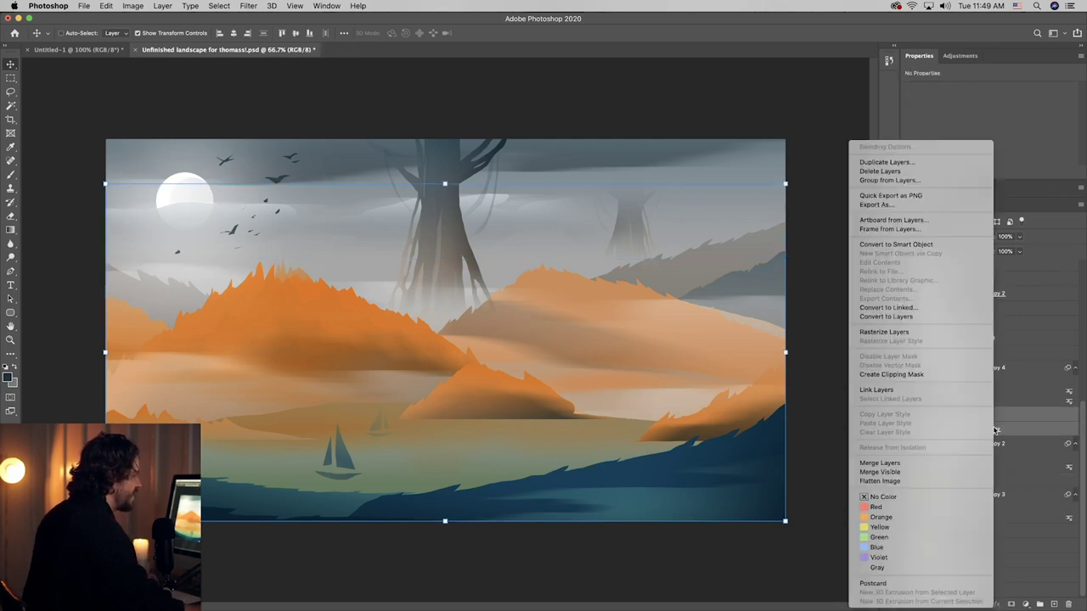
{"action": "left_click", "coordinate": [913, 465]}
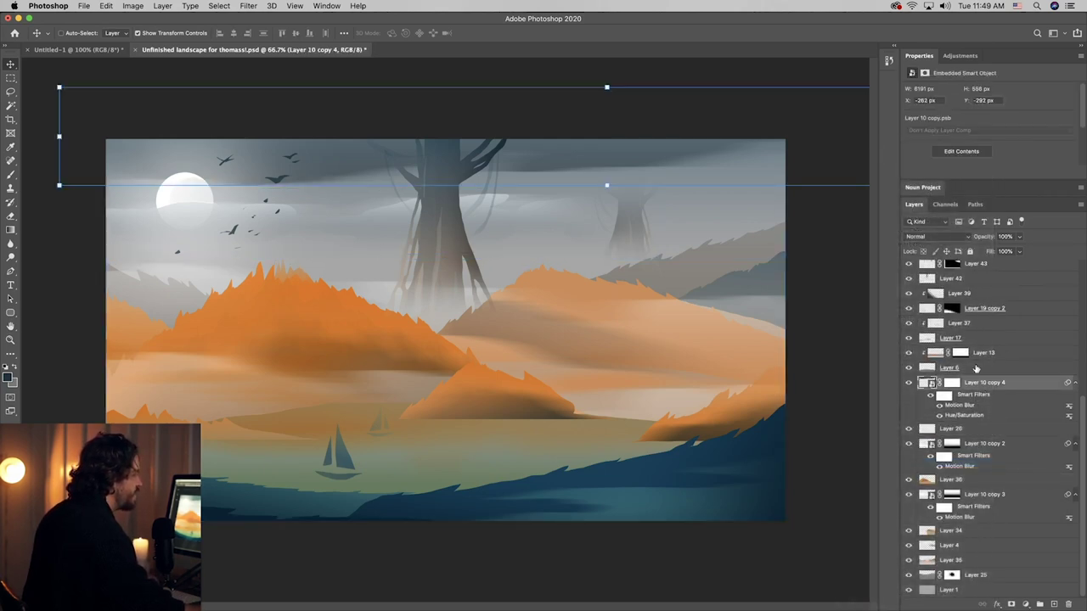
- Merge the green water's Layer 6 with its clipped, masked Layer 13
{"action": "left_click", "coordinate": [977, 367]}
{"action": "left_click", "coordinate": [989, 341], "text": "shift"}
{"action": "left_click", "coordinate": [997, 355]}
{"action": "left_click", "coordinate": [1002, 369], "text": "shift"}
{"action": "right_click", "coordinate": [1003, 370]}
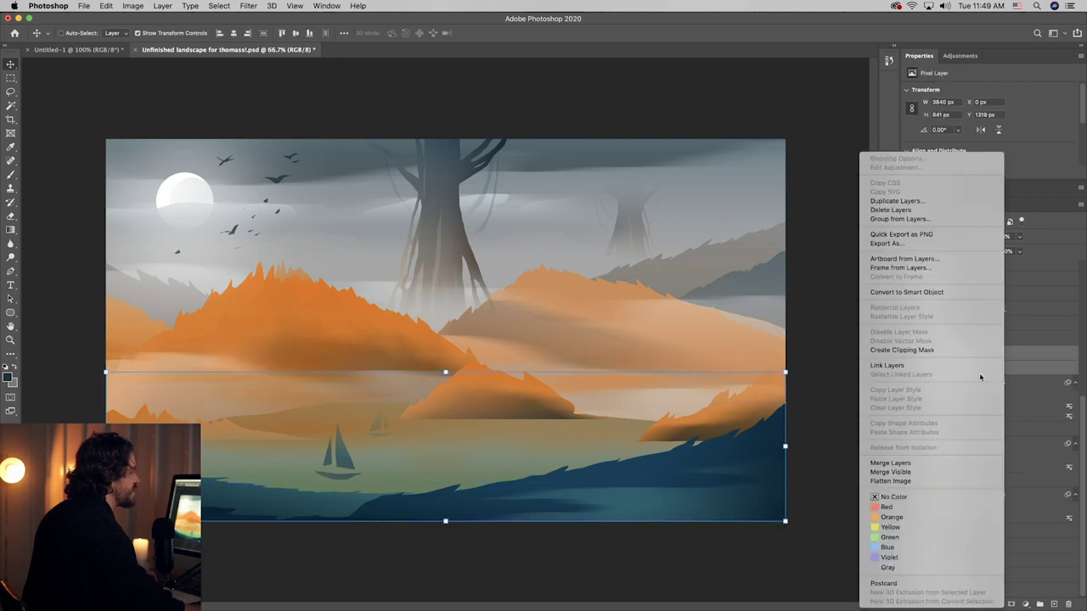
{"action": "left_click", "coordinate": [942, 463]}
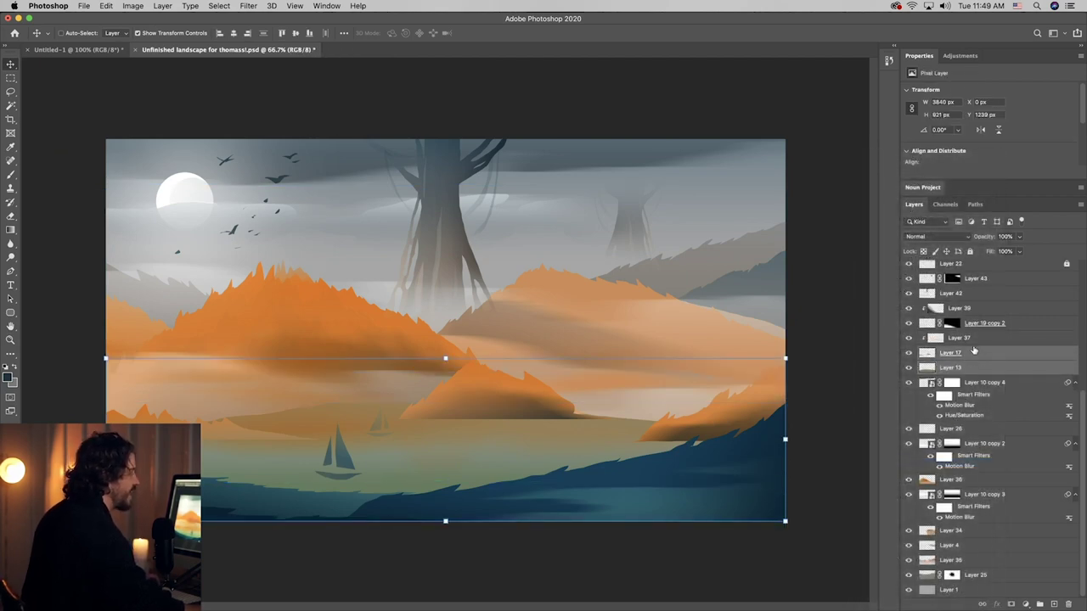
- Merge Layer 17 with its clipped Layer 37, and the sailboats' Layer 19 copy 2 with its clipped Layer 39
{"action": "left_click", "coordinate": [983, 356], "text": "shift"}
{"action": "right_click", "coordinate": [985, 357]}
{"action": "left_click", "coordinate": [926, 464]}
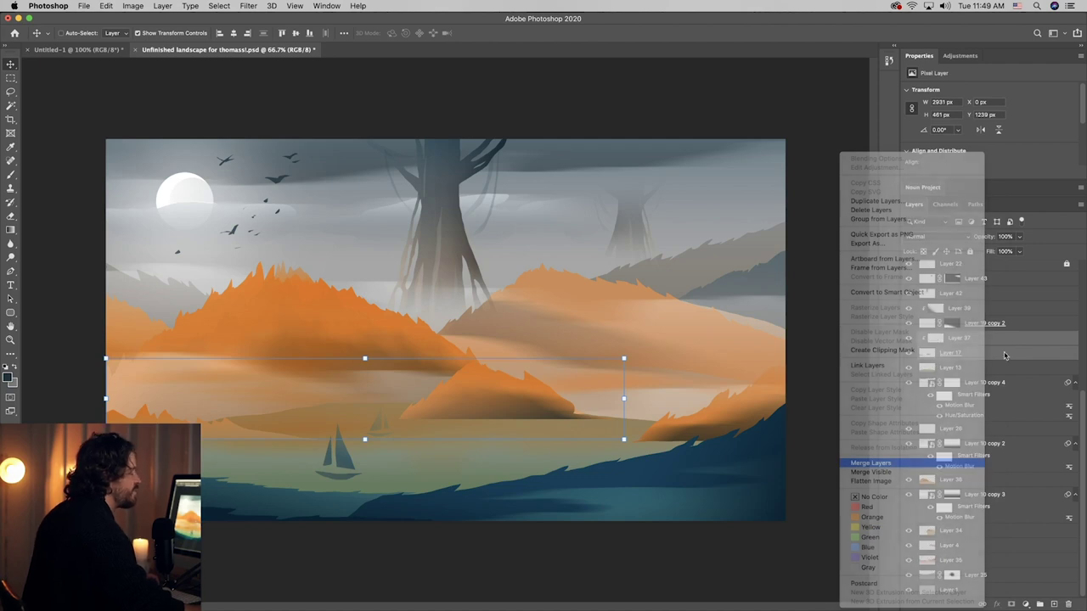
{"action": "left_click", "coordinate": [1002, 339], "text": "shift"}
{"action": "right_click", "coordinate": [1006, 336]}
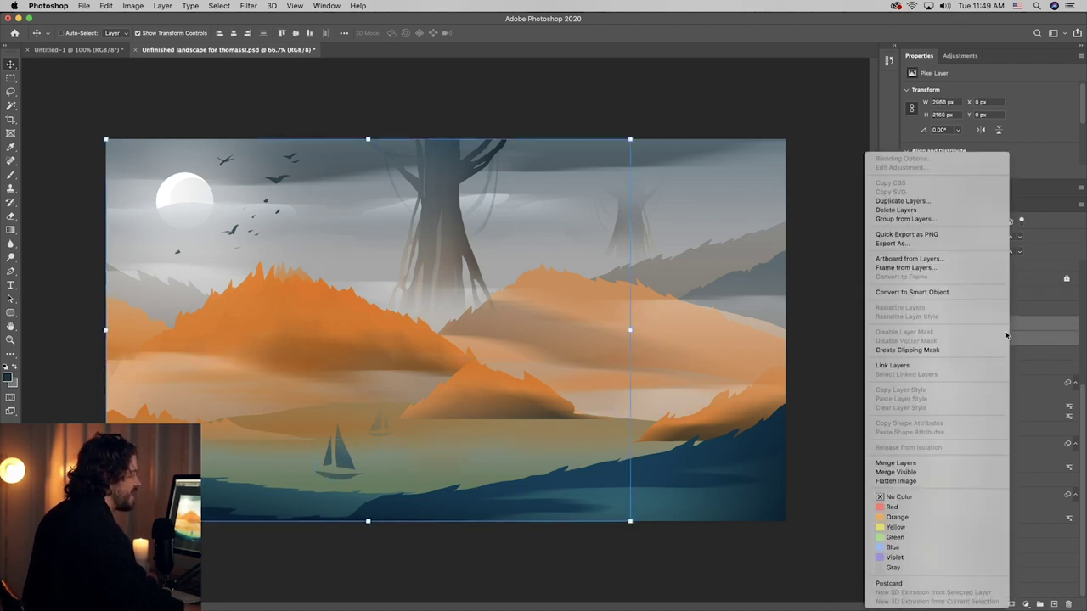
{"action": "left_click", "coordinate": [949, 463]}
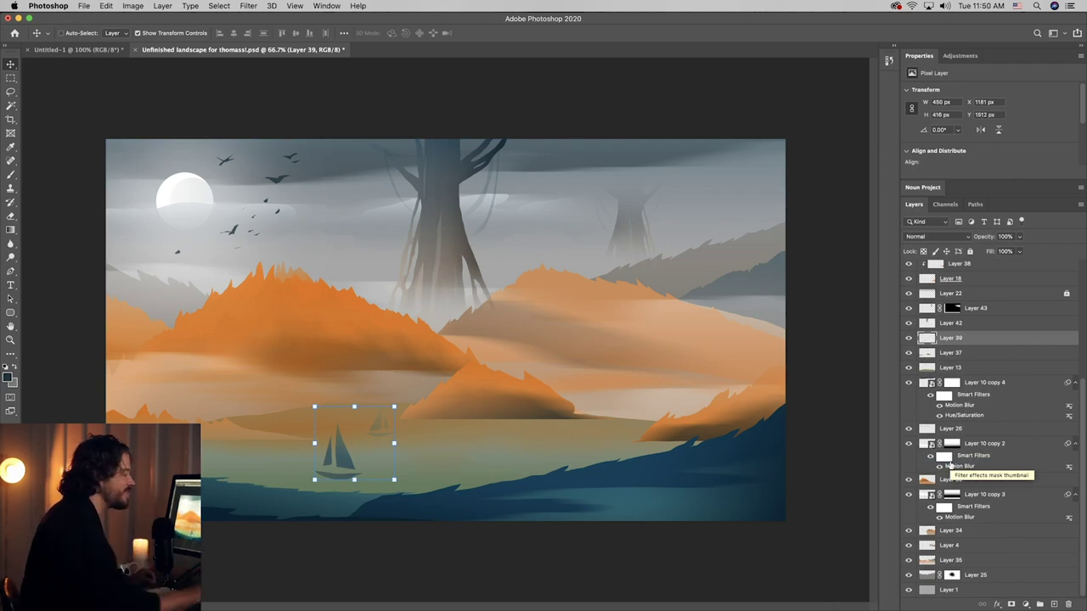
- Merge Layer 7 with its clipped Layer 40, and the lower-right orange hill's Layer 18 with its clipped Layer 38
{"action": "scroll", "coordinate": [1053, 315], "scroll_direction": "up", "scroll_amount": 5}
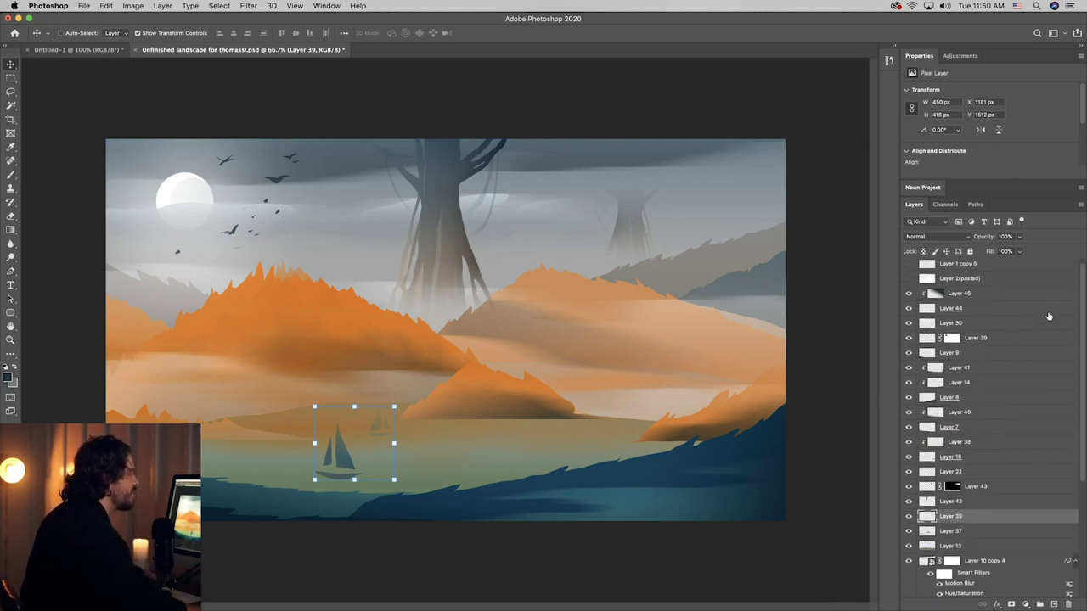
{"action": "left_click", "coordinate": [974, 422]}
{"action": "left_click", "coordinate": [975, 432], "text": "shift"}
{"action": "right_click", "coordinate": [975, 437]}
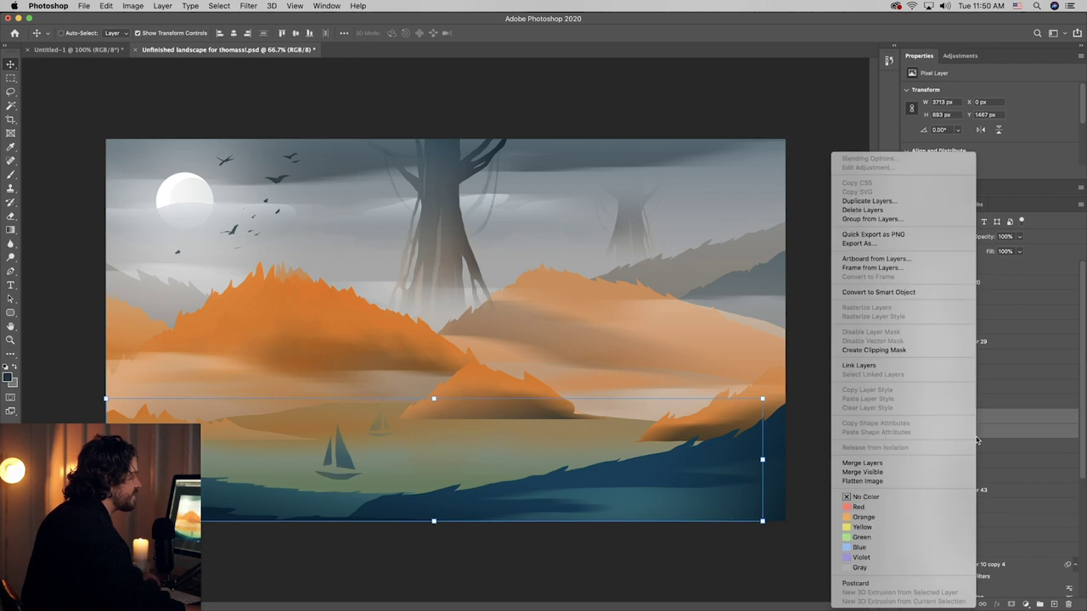
{"action": "left_click", "coordinate": [919, 463]}
{"action": "left_click", "coordinate": [977, 432]}
{"action": "left_click", "coordinate": [977, 444], "text": "shift"}
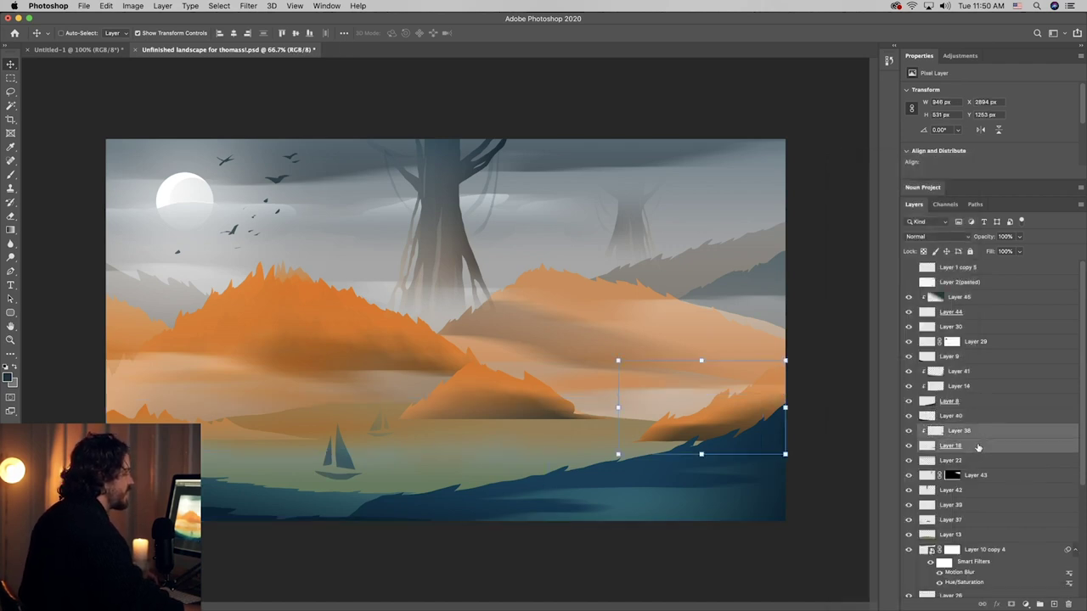
{"action": "right_click", "coordinate": [977, 446]}
{"action": "left_click", "coordinate": [861, 461]}
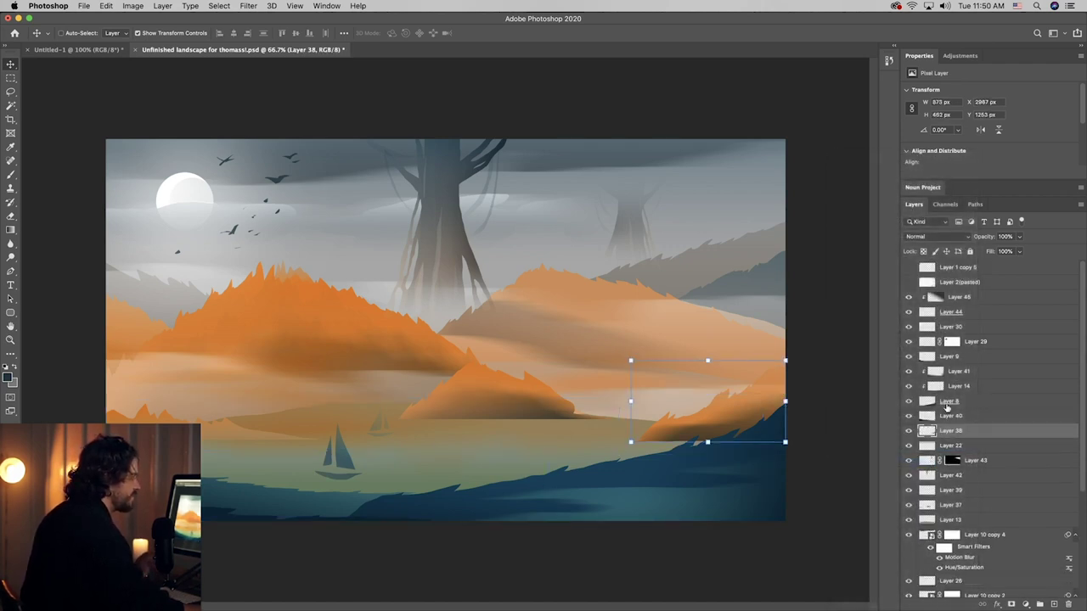
- Merge Layer 8 with its clipped Layers 14 and 41, and the birds' Layer 44 with its clipped Layer 45
{"action": "left_click", "coordinate": [966, 374]}
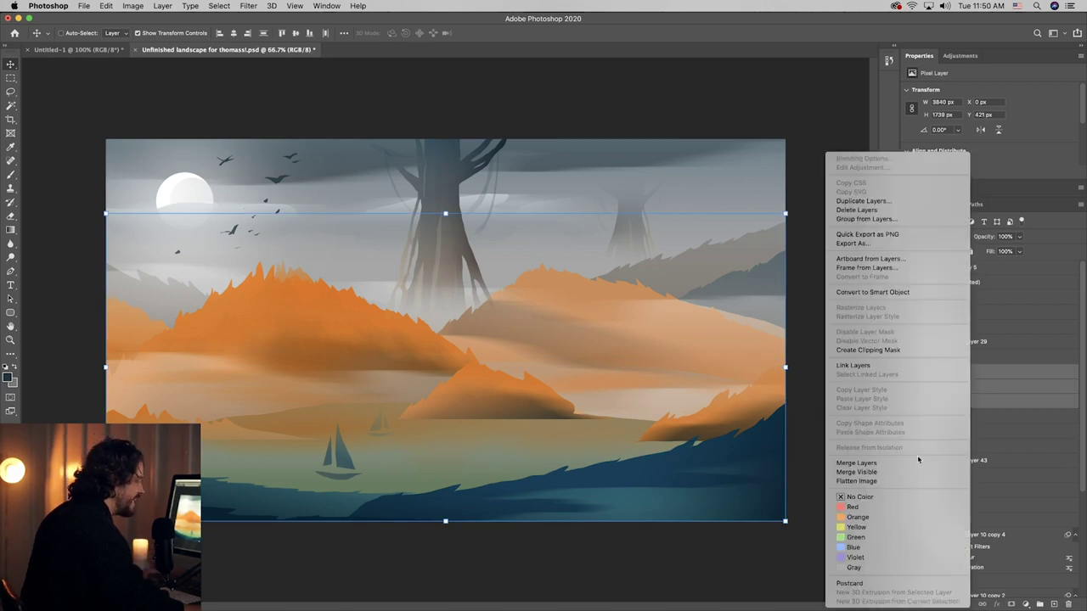
{"action": "left_click", "coordinate": [855, 463]}
{"action": "left_click", "coordinate": [991, 298]}
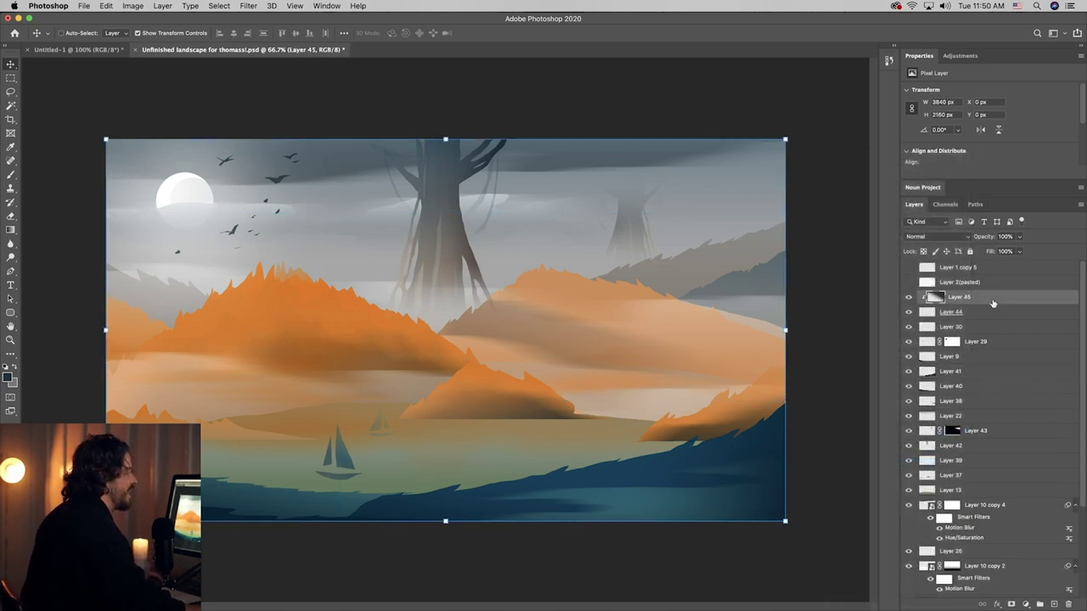
{"action": "left_click", "coordinate": [990, 314], "text": "shift"}
{"action": "right_click", "coordinate": [990, 315]}
{"action": "left_click", "coordinate": [910, 464]}
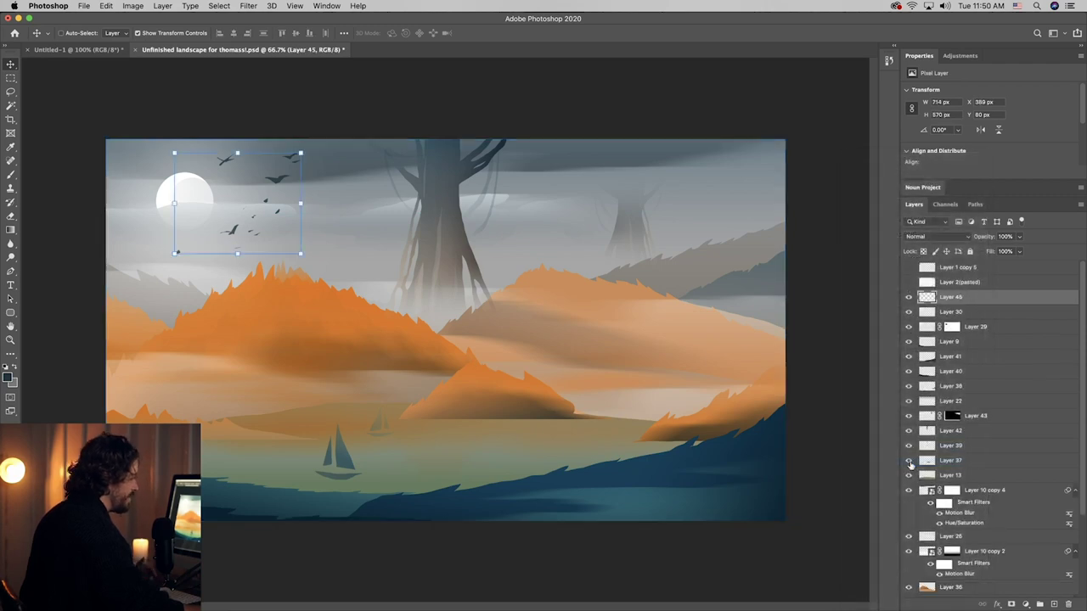
- Rasterize the three motion-blurred mist smart objects, Layer 10 copy 4, Layer 10 copy 2 and Layer 10 copy 3
{"action": "scroll", "coordinate": [975, 391], "scroll_direction": "down", "scroll_amount": 3}
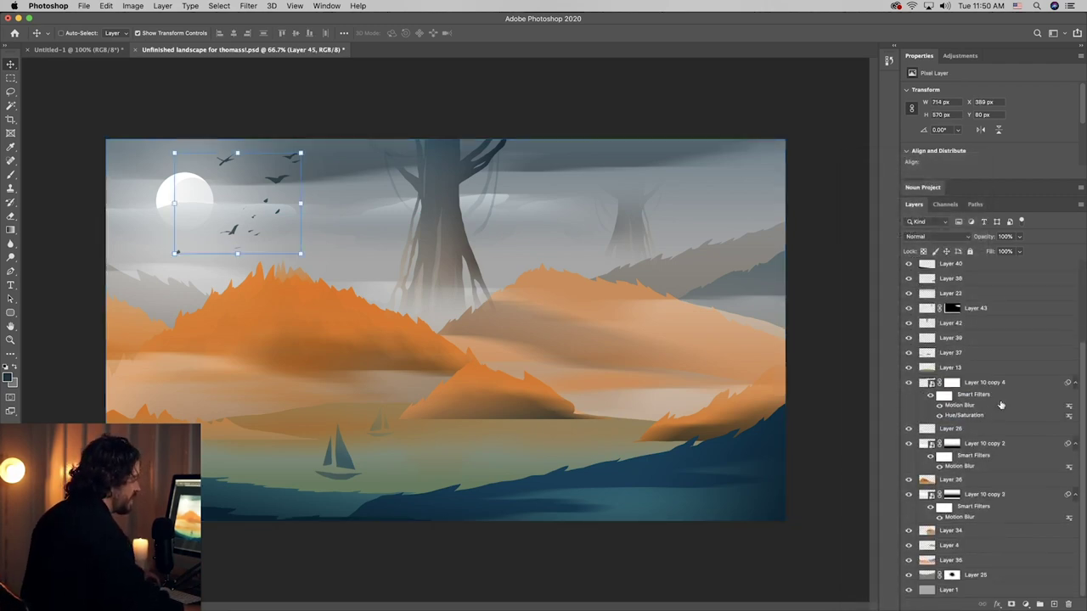
{"action": "left_click", "coordinate": [1007, 398]}
{"action": "right_click", "coordinate": [1007, 397]}
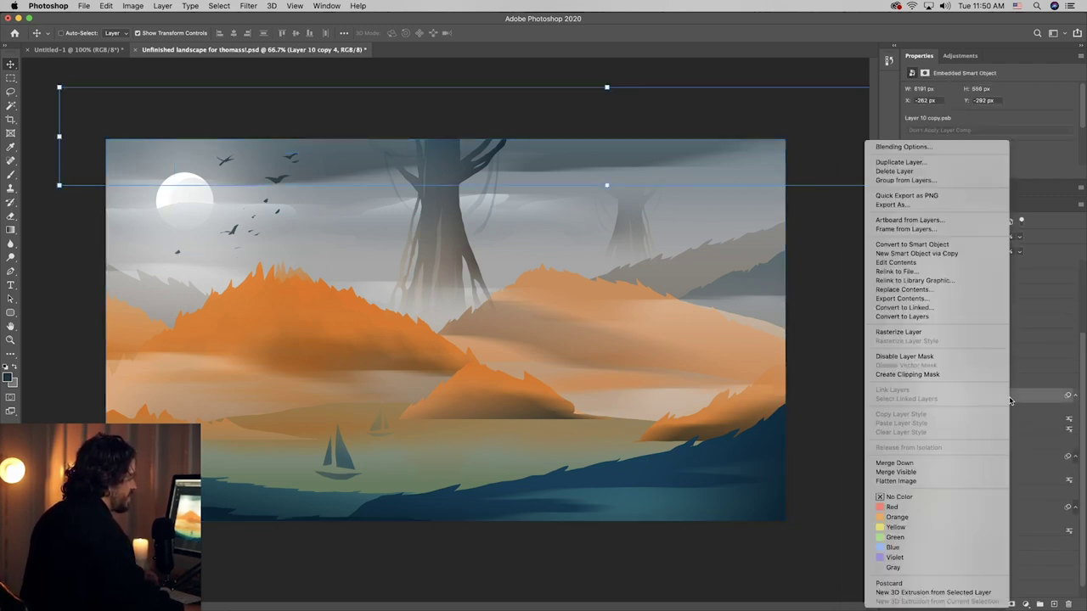
{"action": "left_click", "coordinate": [948, 332]}
{"action": "left_click", "coordinate": [981, 445]}
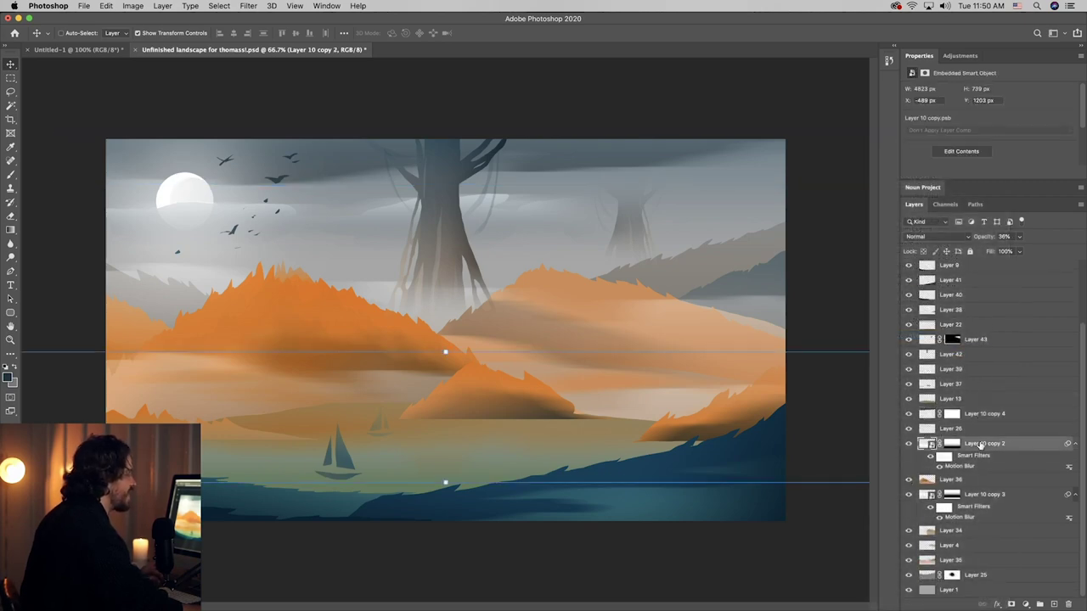
{"action": "right_click", "coordinate": [984, 446]}
{"action": "left_click", "coordinate": [904, 334]}
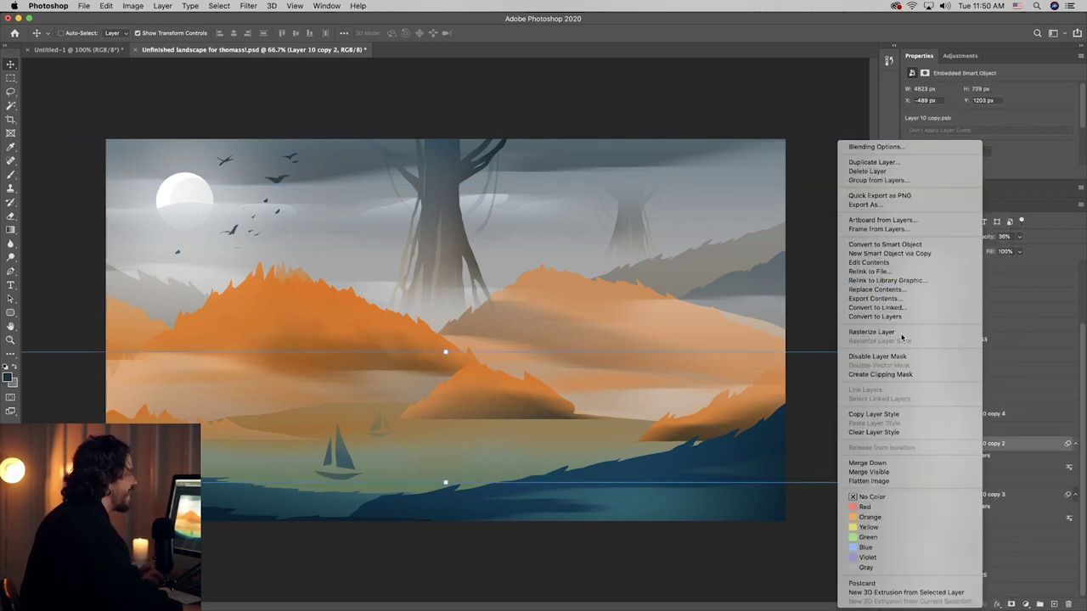
{"action": "right_click", "coordinate": [987, 496]}
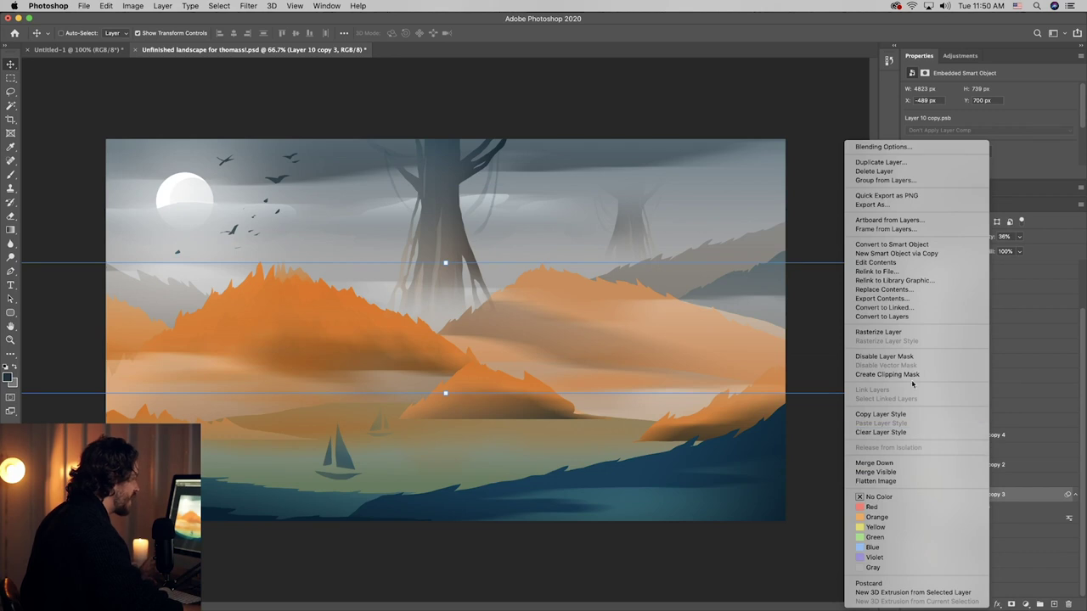
{"action": "left_click", "coordinate": [900, 332]}
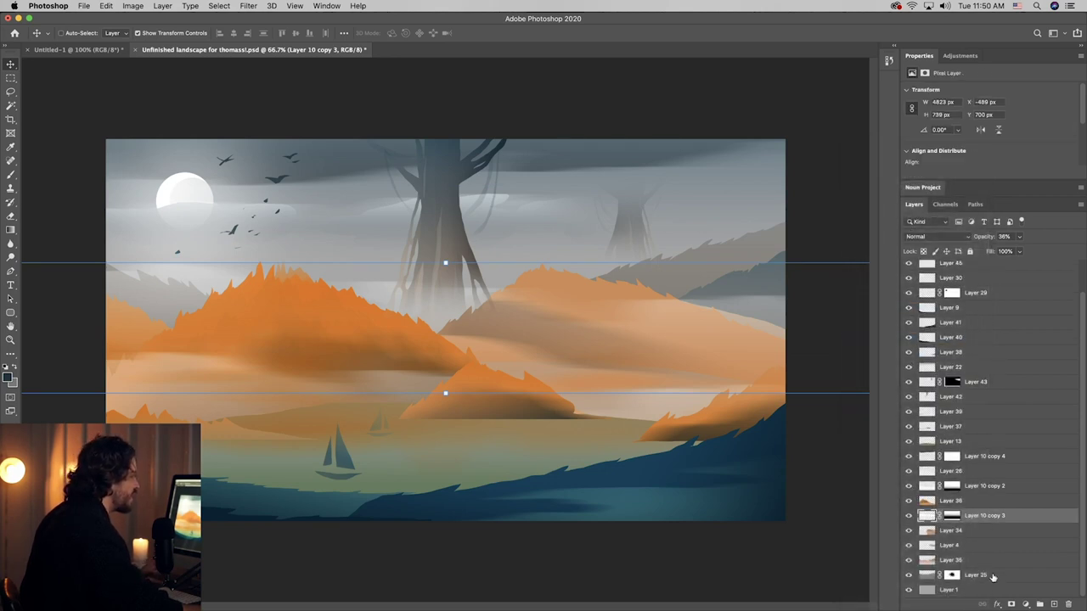
- Add a new layer above the distant right ridge's Layer 35 and clip it to that layer
{"action": "scroll", "coordinate": [976, 527], "scroll_direction": "up", "scroll_amount": 2}
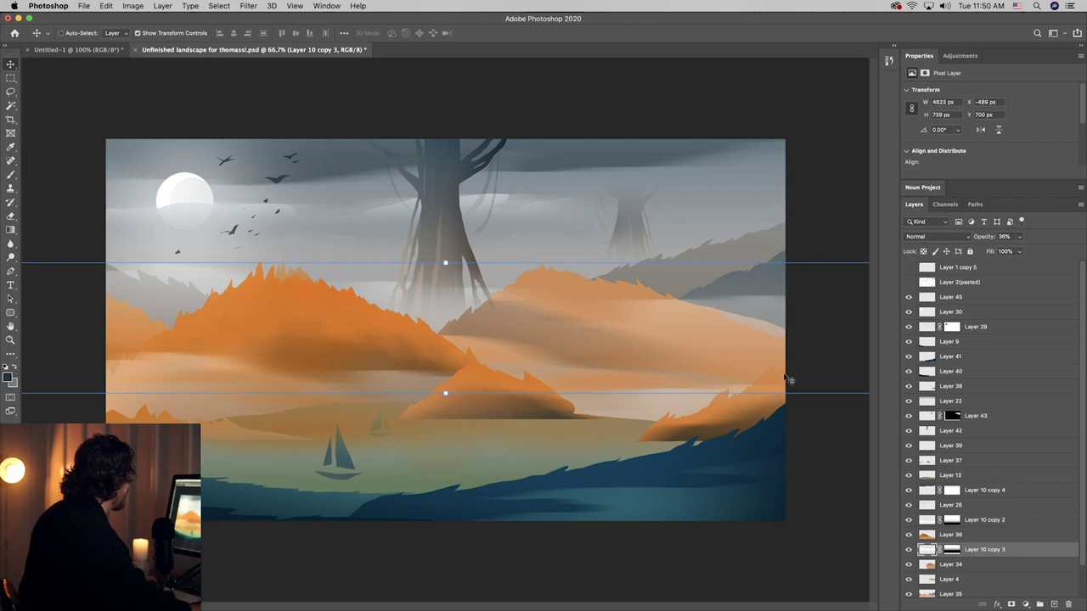
{"action": "left_click", "coordinate": [740, 294]}
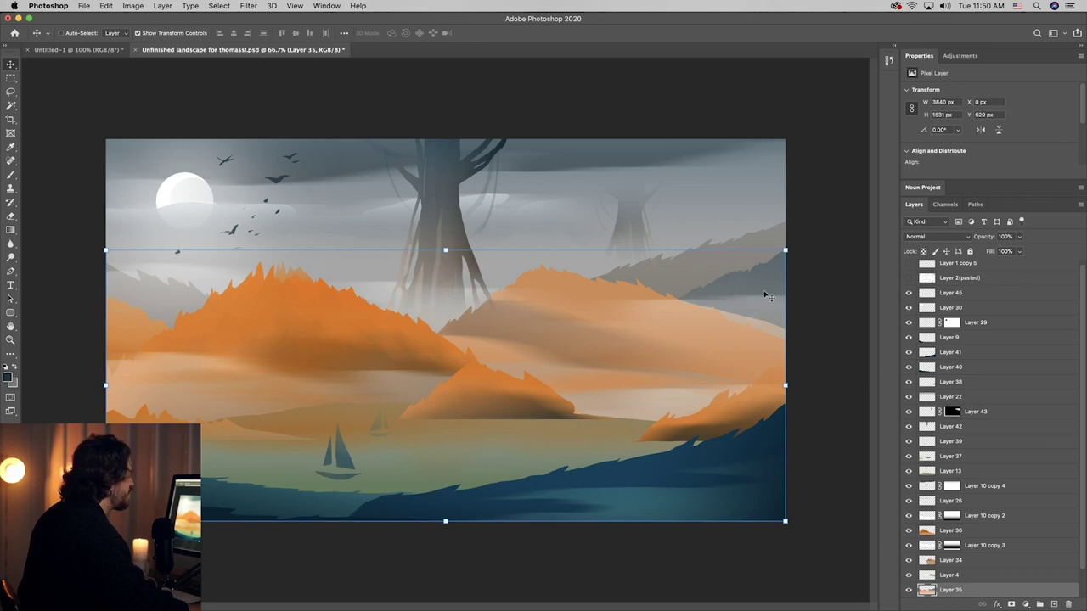
{"action": "scroll", "coordinate": [1067, 589], "scroll_direction": "down", "scroll_amount": 2}
{"action": "left_click", "coordinate": [1054, 604]}
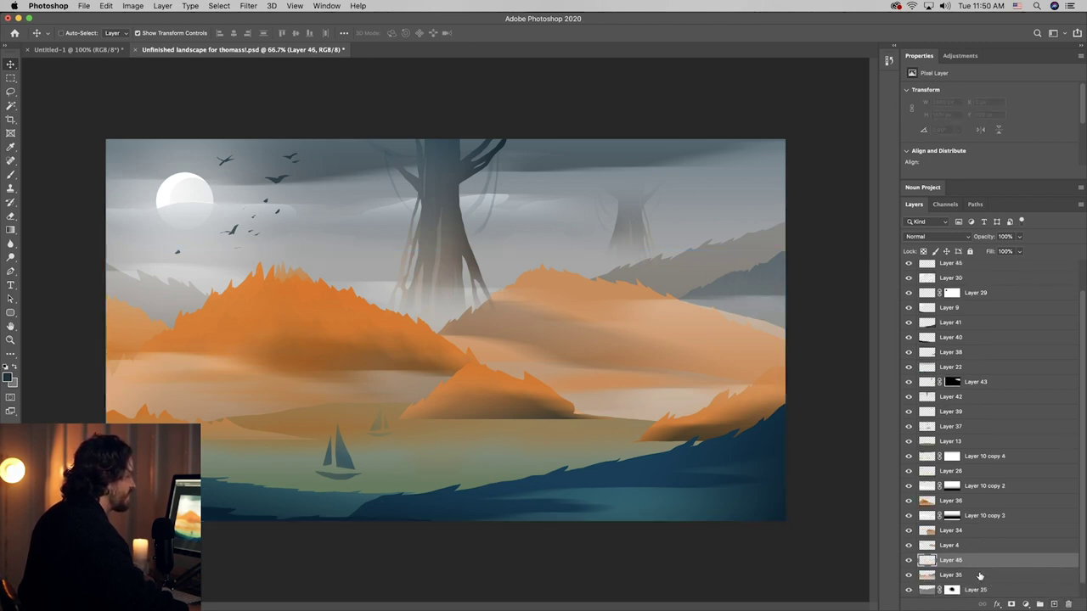
{"action": "left_click", "coordinate": [981, 574], "text": "alt"}
{"action": "left_click", "coordinate": [983, 567], "text": "alt"}
{"action": "left_click", "coordinate": [955, 561]}
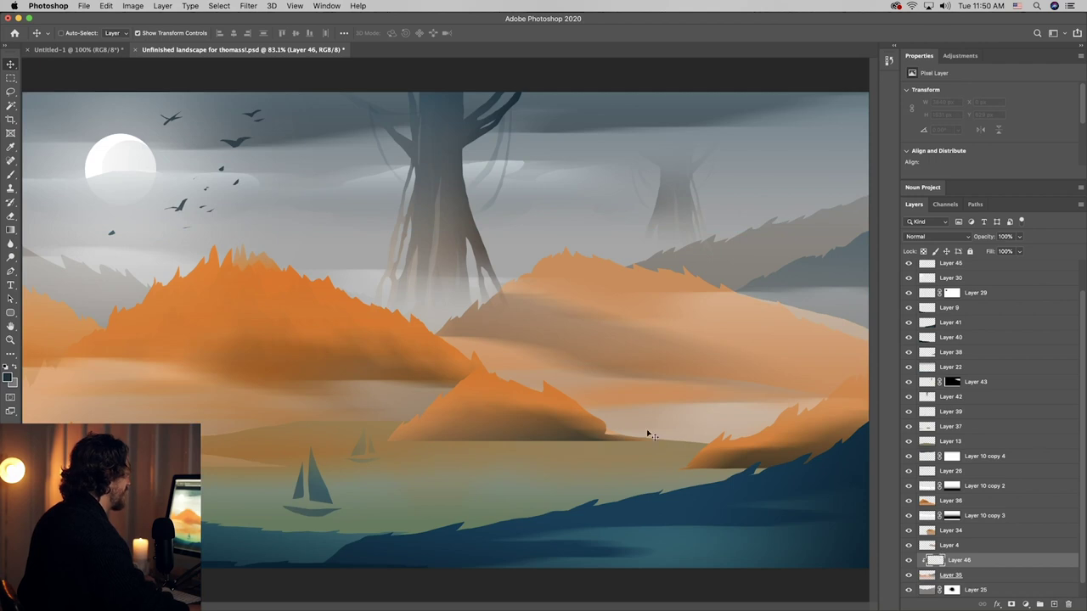
- Shade the distant right ridge with a diagonal gradient on the clipped layer, using a grey sampled from the ridge
{"action": "key", "text": "g"}
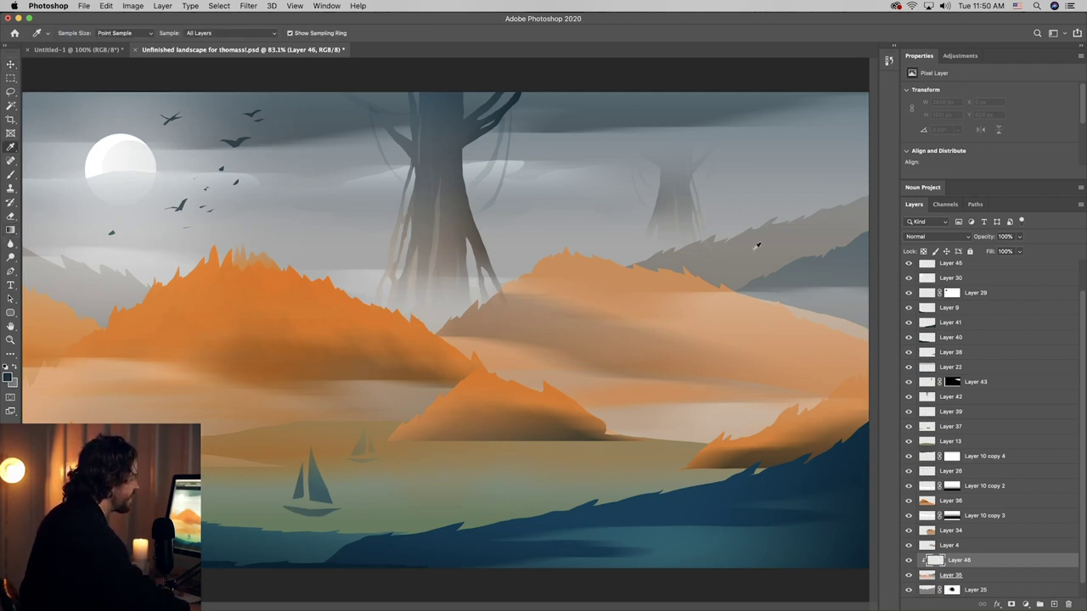
{"action": "left_click", "coordinate": [813, 245], "text": "alt"}
{"action": "left_click_drag", "start_coordinate": [837, 282], "coordinate": [805, 228]}
{"action": "key", "text": "super+z"}
{"action": "key", "text": "super+z"}
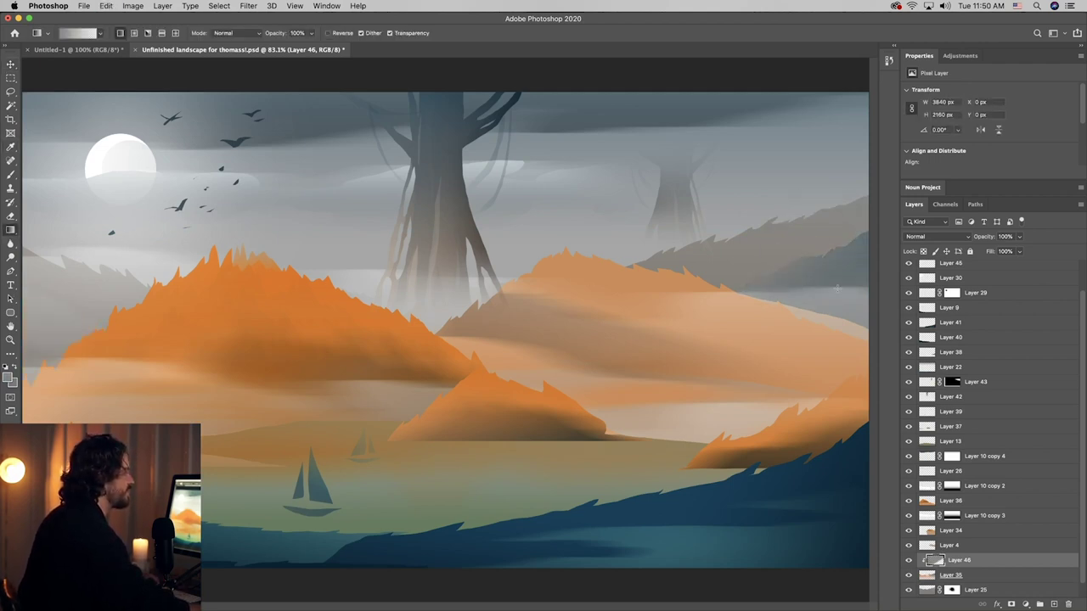
{"action": "key", "text": "super+minus"}
{"action": "key", "text": "super+minus"}
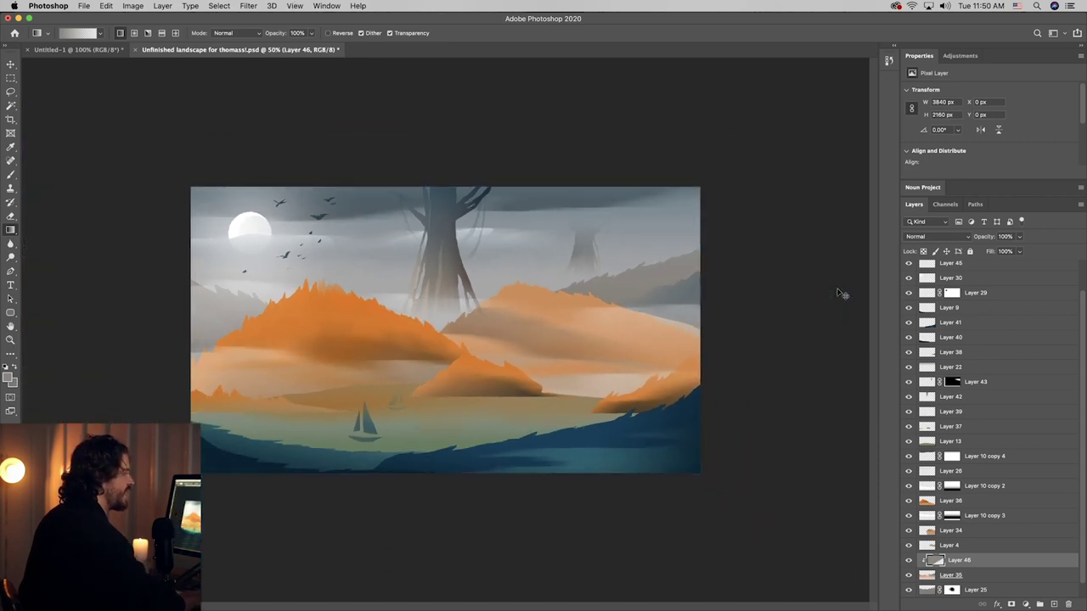
- Undo the accidental move of Layer 30 around the moon and lock that layer
{"action": "key", "text": "v"}
{"action": "left_click", "coordinate": [212, 302], "text": "super"}
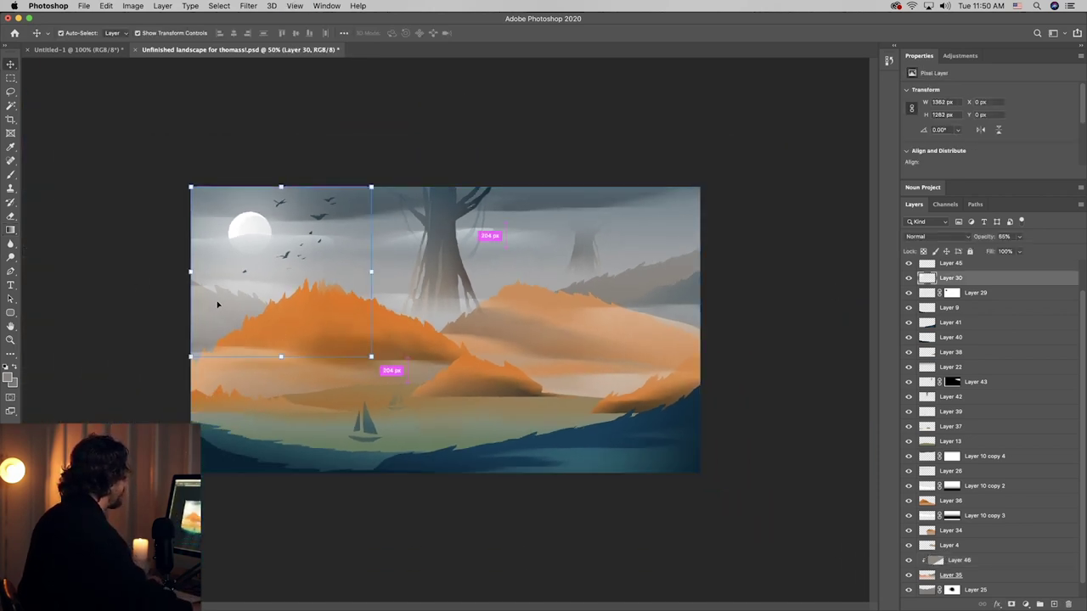
{"action": "left_click_drag", "start_coordinate": [236, 302], "coordinate": [282, 276]}
{"action": "key", "text": "super+z"}
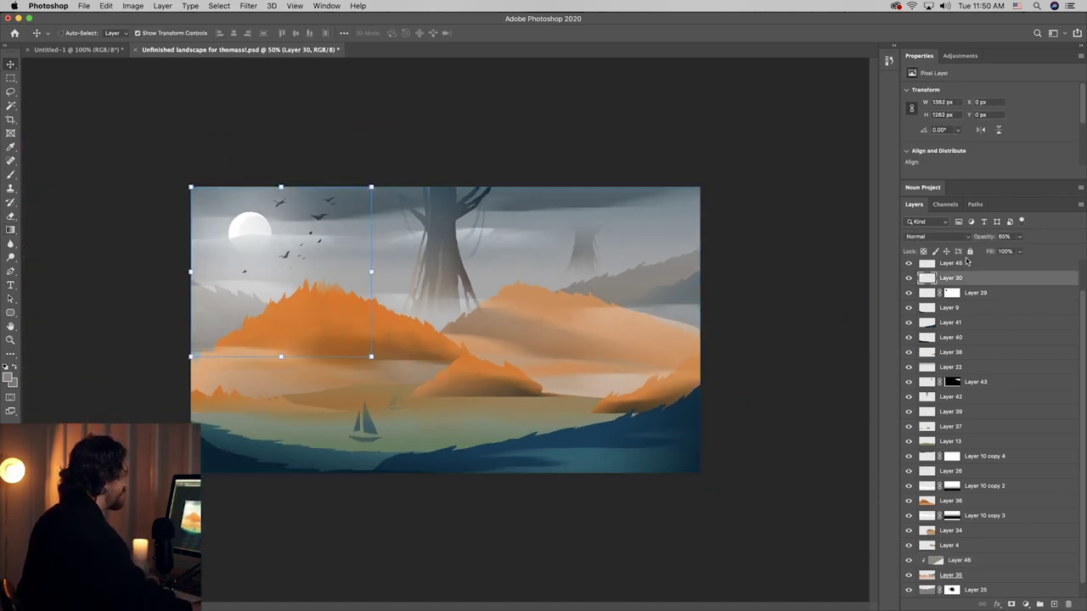
{"action": "left_click", "coordinate": [969, 251]}
{"action": "left_click", "coordinate": [306, 281]}
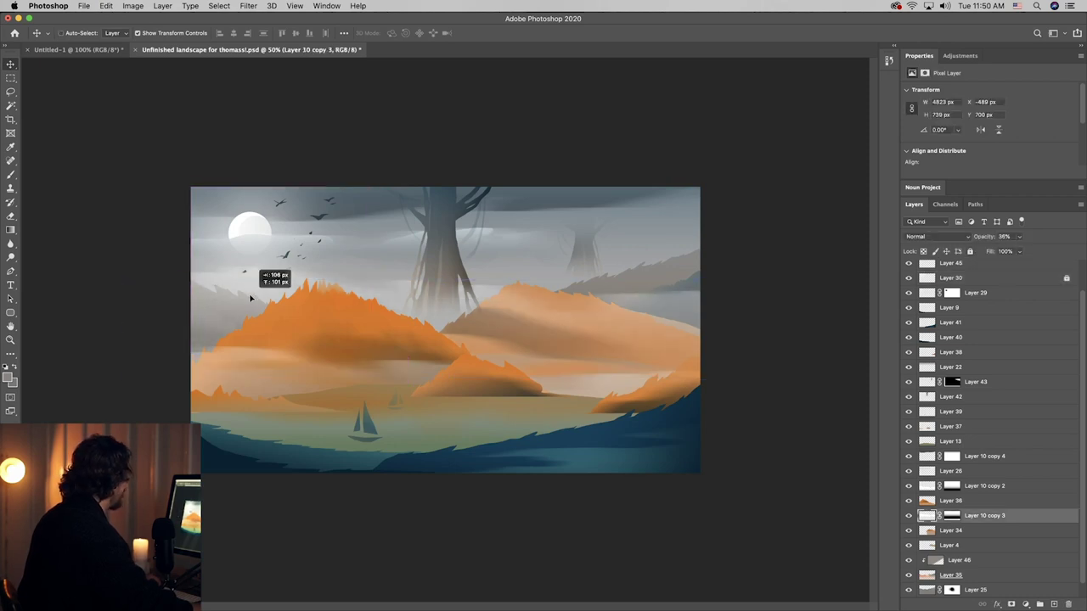
{"action": "left_click_drag", "start_coordinate": [235, 306], "coordinate": [311, 323]}
{"action": "key", "text": "super+z"}
- Add a new layer clipped to the mist's Layer 10 copy 3 and draw a light grey sampled gradient on it
{"action": "left_click", "coordinate": [143, 257], "text": "super"}
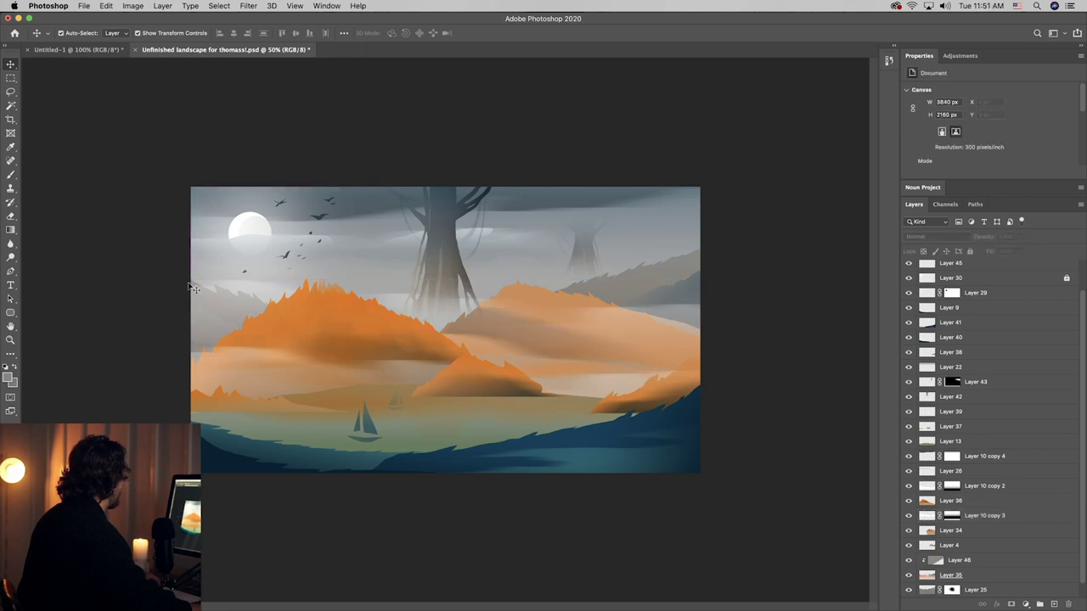
{"action": "left_click", "coordinate": [195, 286], "text": "super"}
{"action": "left_click", "coordinate": [1054, 604]}
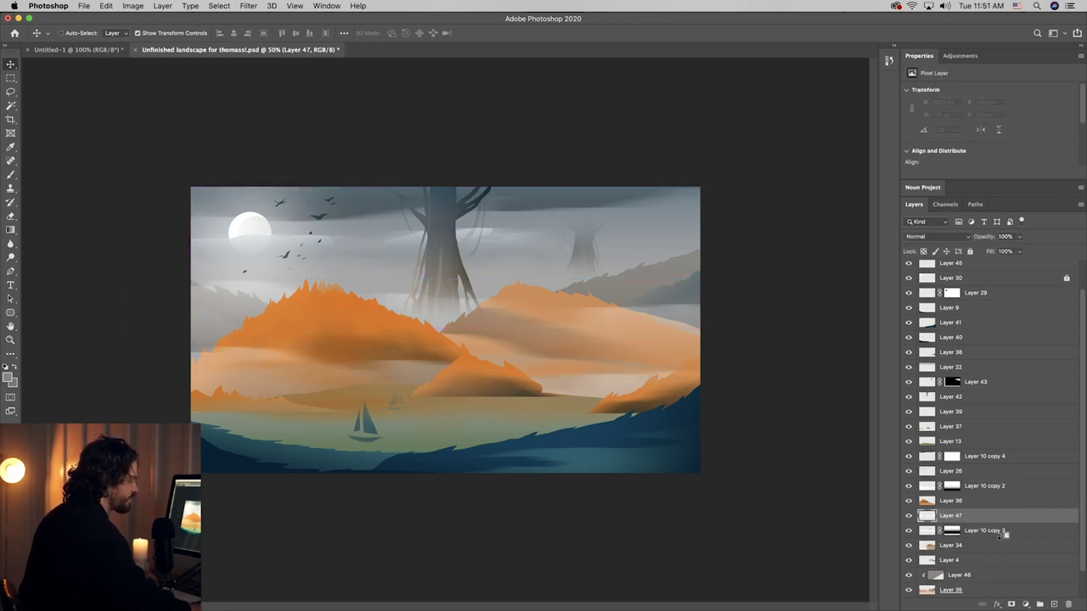
{"action": "left_click", "coordinate": [1004, 521], "text": "alt"}
{"action": "key", "text": "i"}
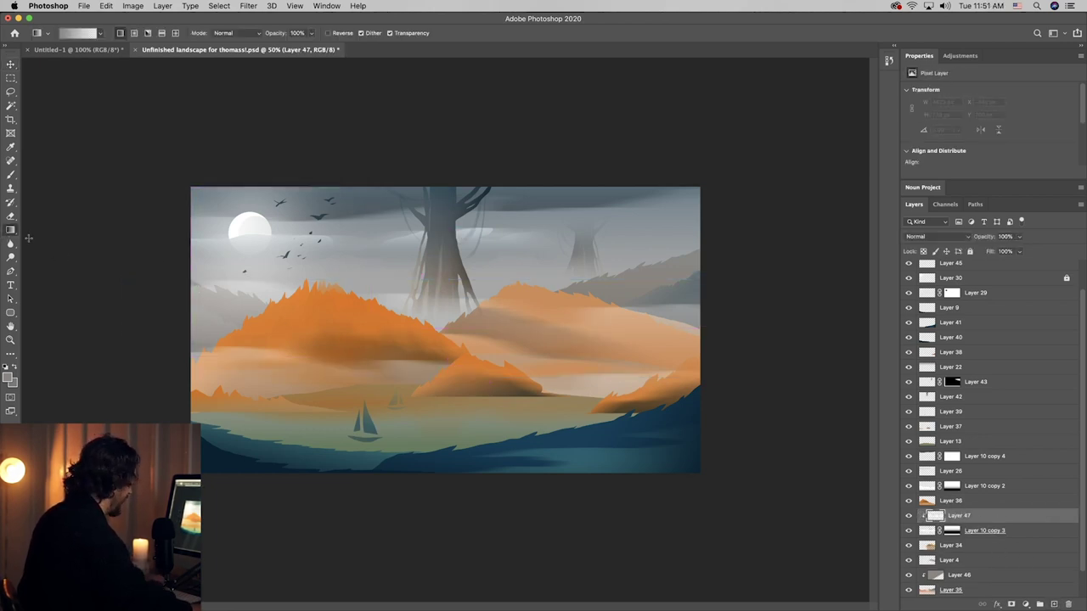
{"action": "key", "text": "g"}
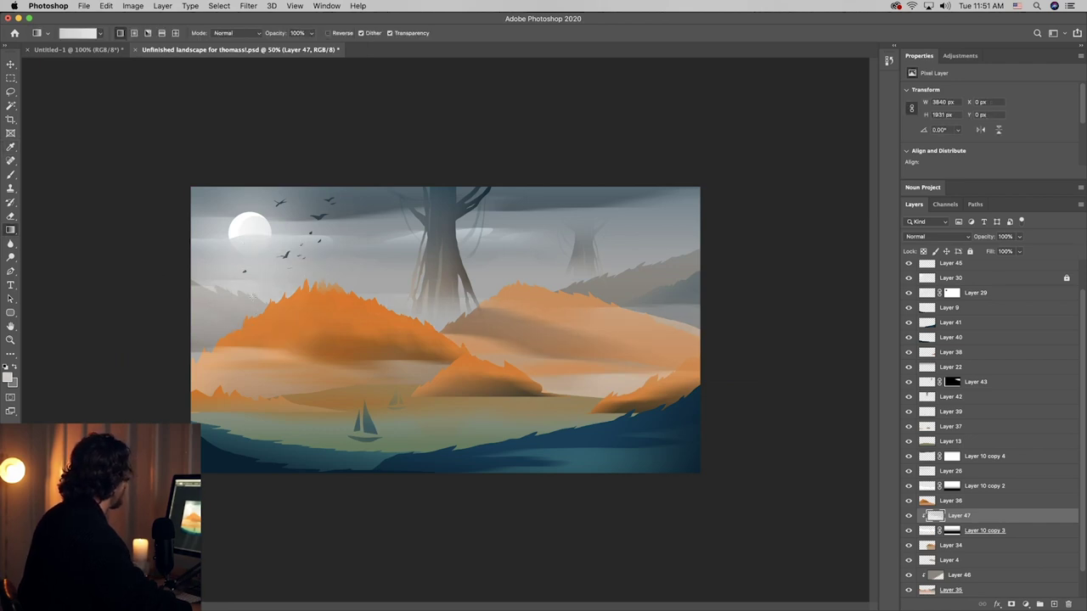
- Toggle the visibility of Layer 34 and Layer 4 to check which parts of the landscape they hold
{"action": "left_click", "coordinate": [909, 544]}
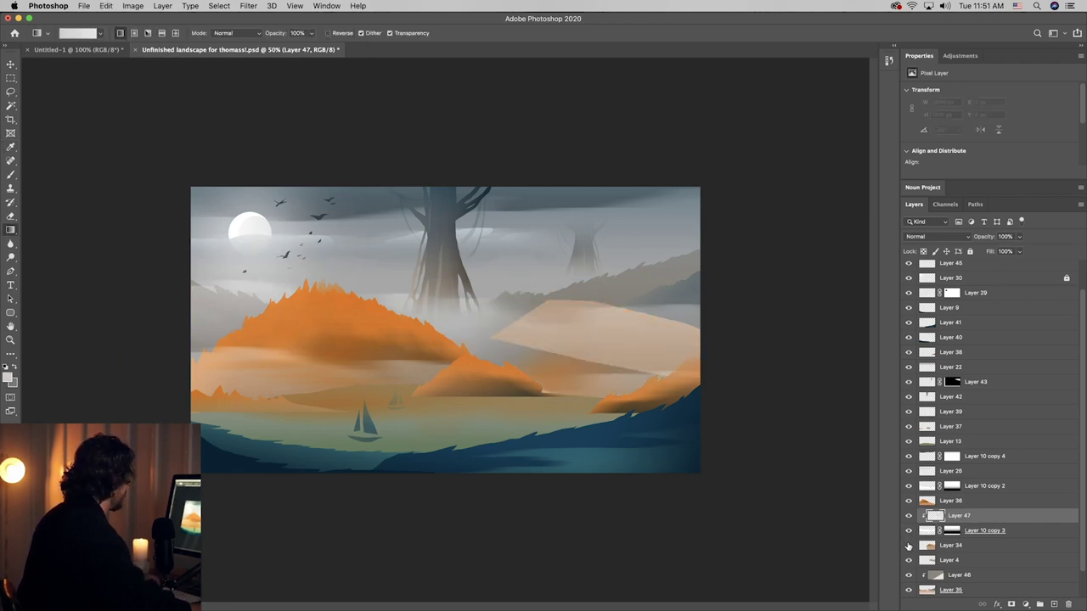
{"action": "left_click", "coordinate": [909, 544]}
{"action": "left_click", "coordinate": [908, 562]}
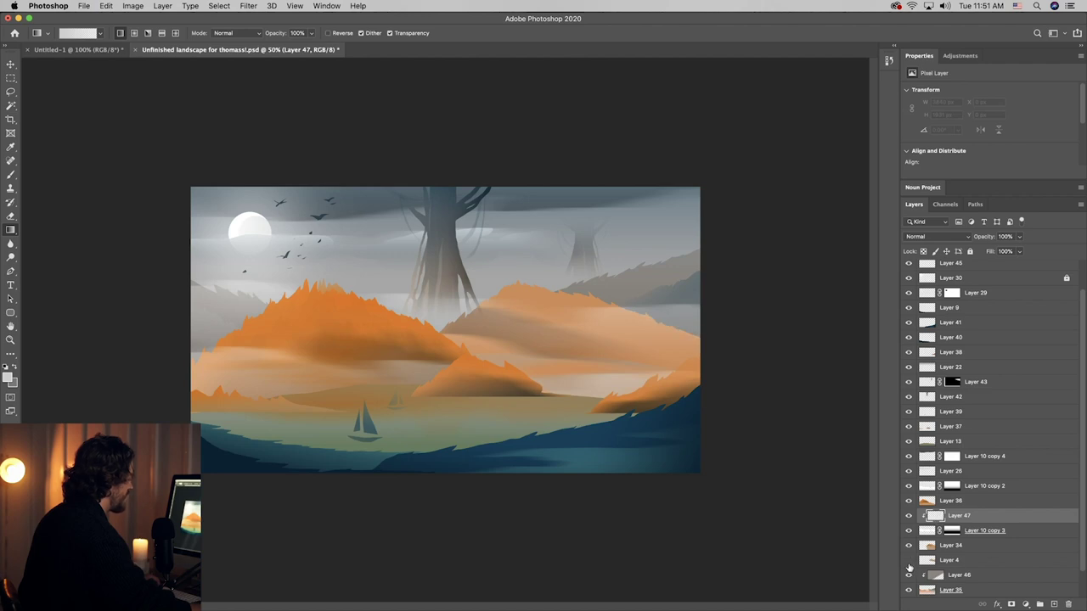
{"action": "left_click", "coordinate": [908, 562]}
- Undo the accidental move of Layer 10 copy 3 and lock that layer
{"action": "key", "text": "v"}
{"action": "left_click", "coordinate": [198, 291]}
{"action": "left_click_drag", "start_coordinate": [198, 291], "coordinate": [228, 255]}
{"action": "key", "text": "super+z"}
{"action": "left_click", "coordinate": [969, 252]}
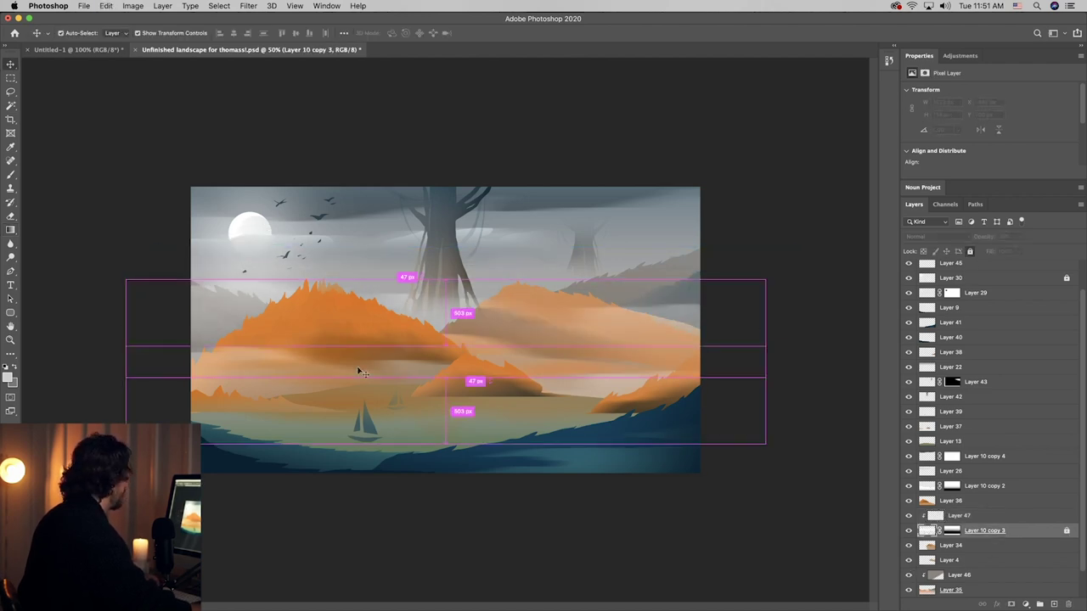
- Add a new layer above the distant ridges' Layer 25 and clip it to that layer
{"action": "left_click", "coordinate": [215, 321]}
{"action": "key", "text": "super+plus"}
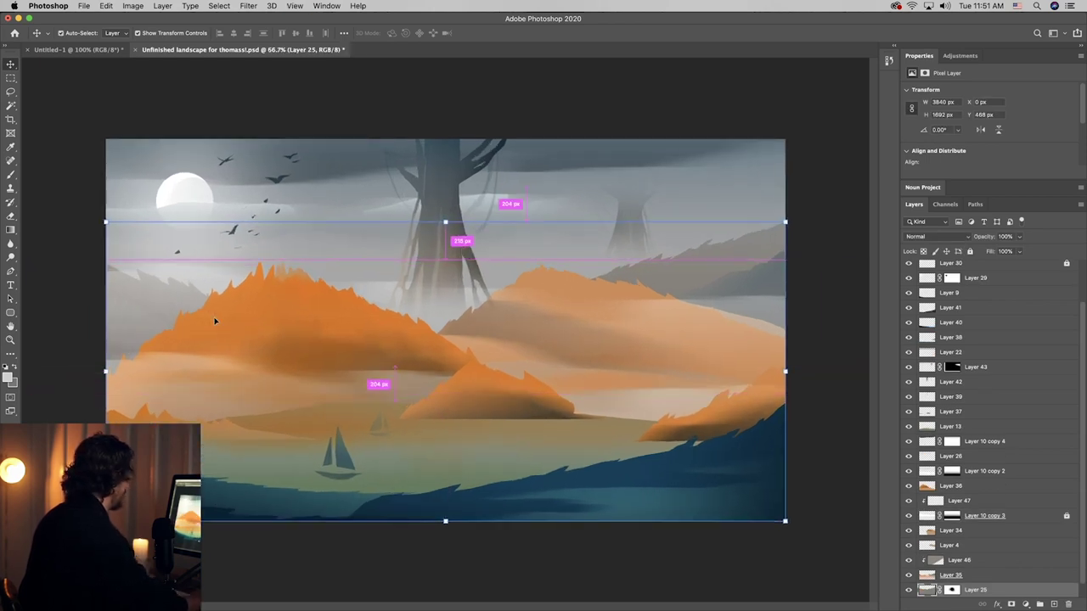
{"action": "scroll", "coordinate": [1017, 508], "scroll_direction": "down", "scroll_amount": 1}
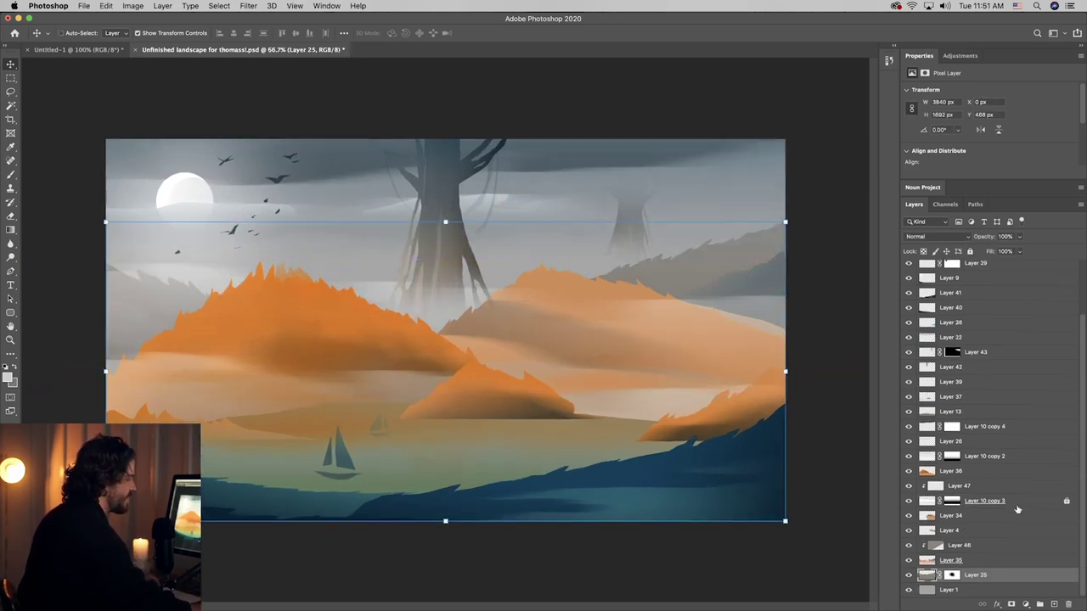
{"action": "left_click", "coordinate": [1053, 603]}
{"action": "left_click", "coordinate": [1000, 581], "text": "alt"}
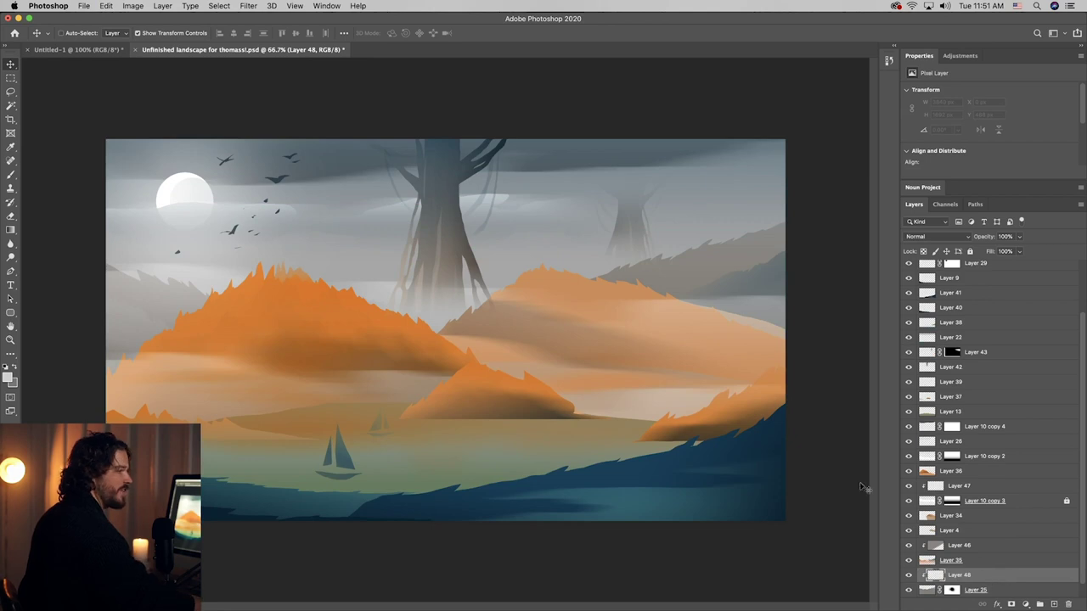
- Lighten the distant left ridge with a light grey vertical gradient on Layer 48, and mask it off the right ridge with a horizontal gradient
{"action": "key", "text": "g"}
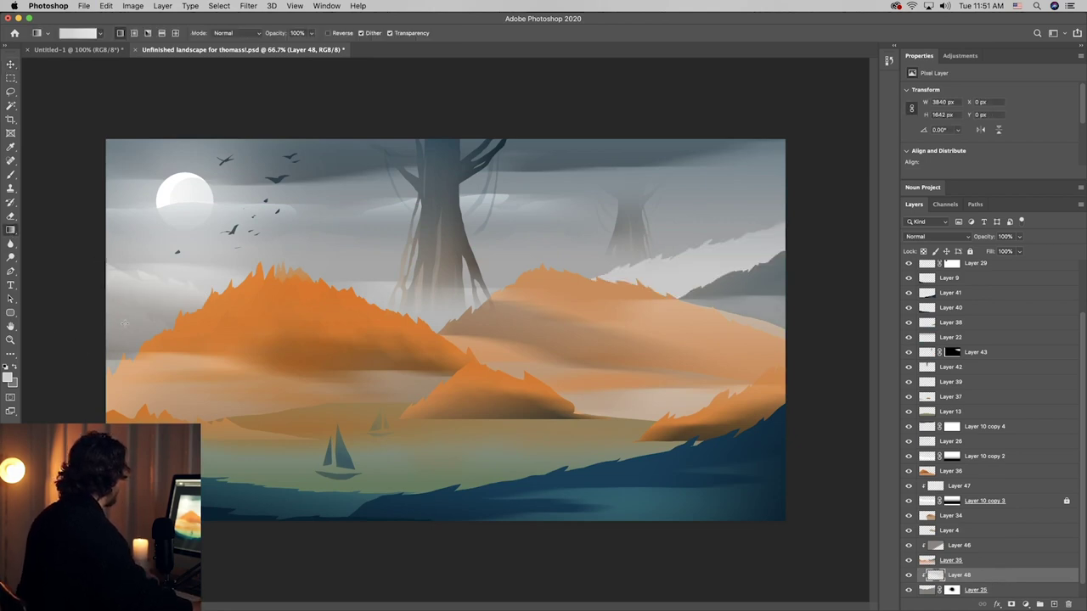
{"action": "key", "text": "i"}
{"action": "key", "text": "g"}
{"action": "left_click_drag", "start_coordinate": [120, 251], "coordinate": [126, 304]}
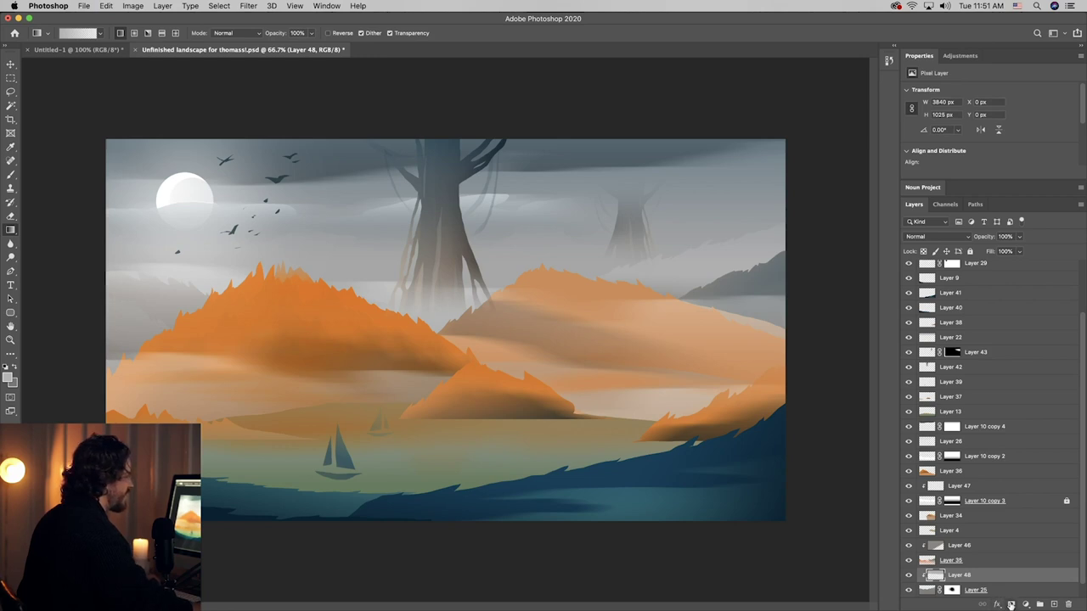
{"action": "left_click", "coordinate": [1011, 605]}
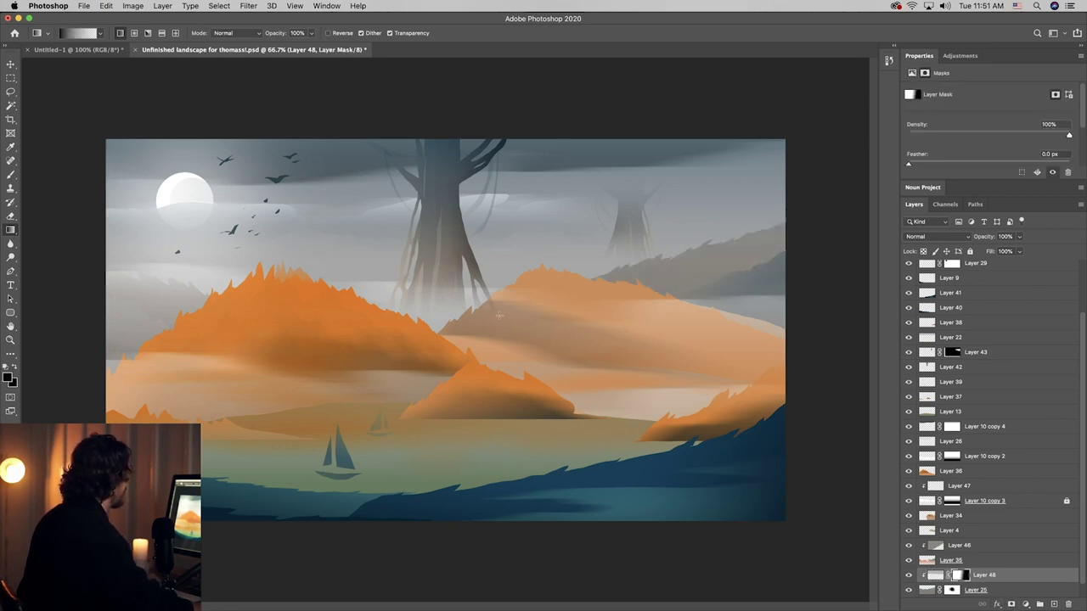
{"action": "left_click_drag", "start_coordinate": [500, 315], "coordinate": [676, 310]}
- Add another clipped layer above Layer 48 and sample a grey near the crest of the distant right ridge
{"action": "left_click", "coordinate": [1040, 604]}
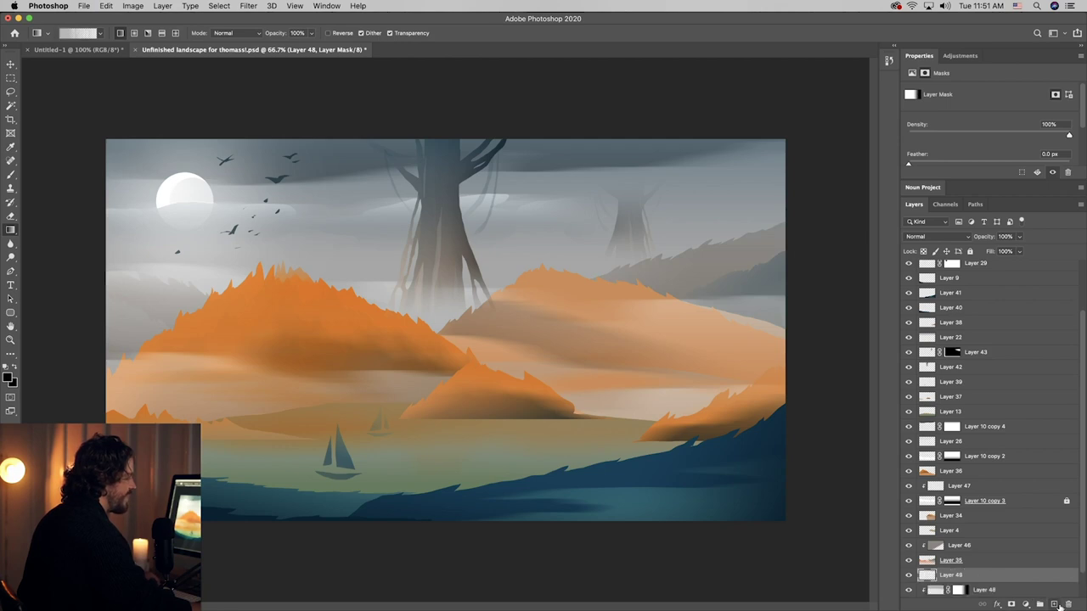
{"action": "key", "text": "i"}
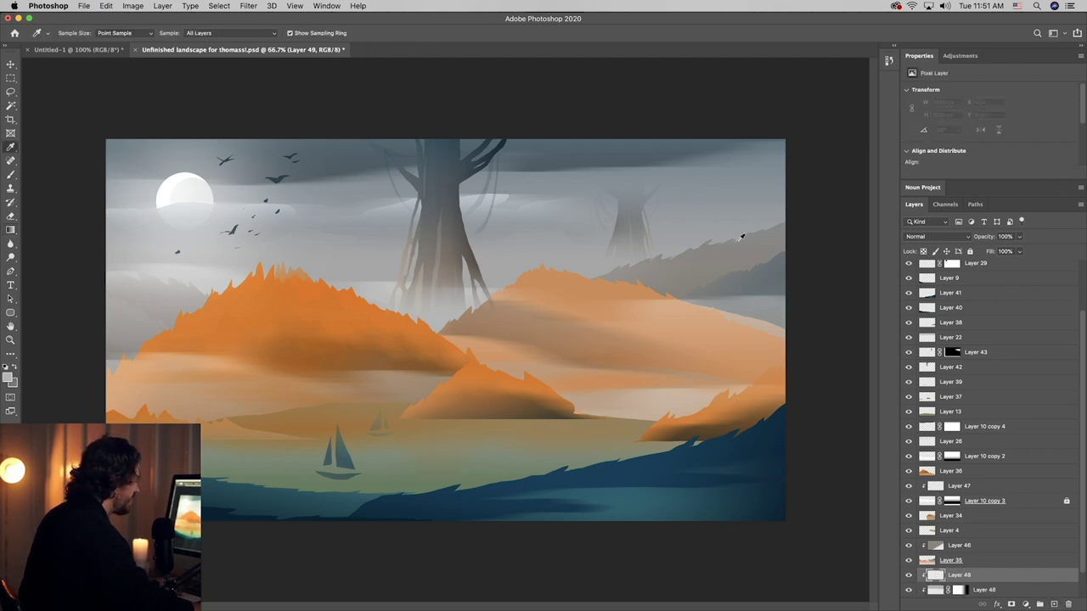
{"action": "left_click", "coordinate": [720, 234]}
{"action": "left_click_drag", "start_coordinate": [720, 234], "coordinate": [723, 232]}
- Shade the distant right ridge with a vertical grey gradient on Layer 49, and mask it off the left ridge
{"action": "key", "text": "g"}
{"action": "left_click_drag", "start_coordinate": [728, 279], "coordinate": [729, 279]}
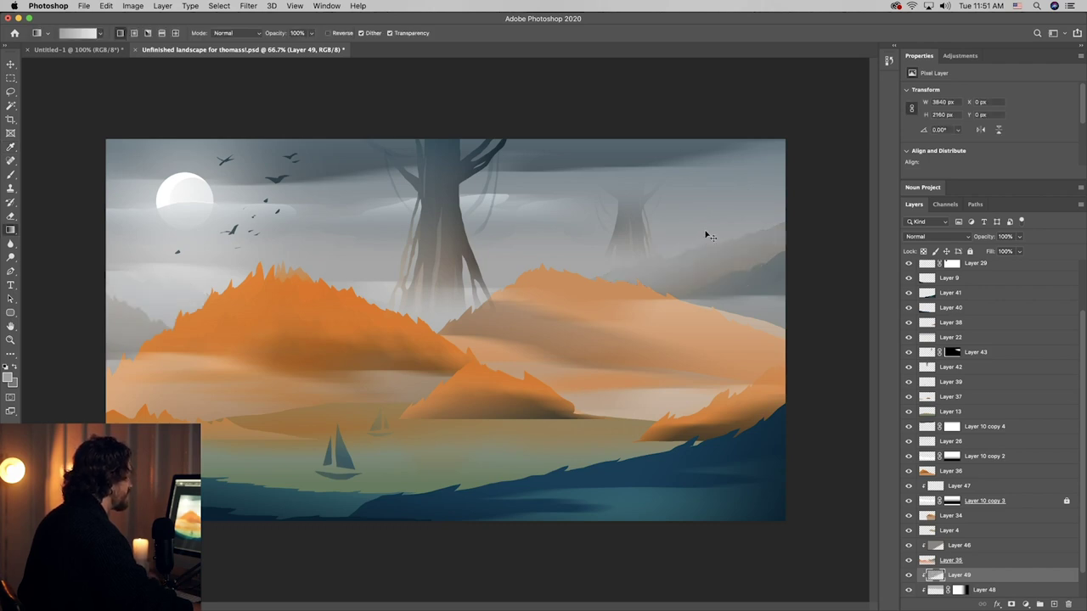
{"action": "key", "text": "super+z"}
{"action": "left_click_drag", "start_coordinate": [710, 236], "coordinate": [716, 279]}
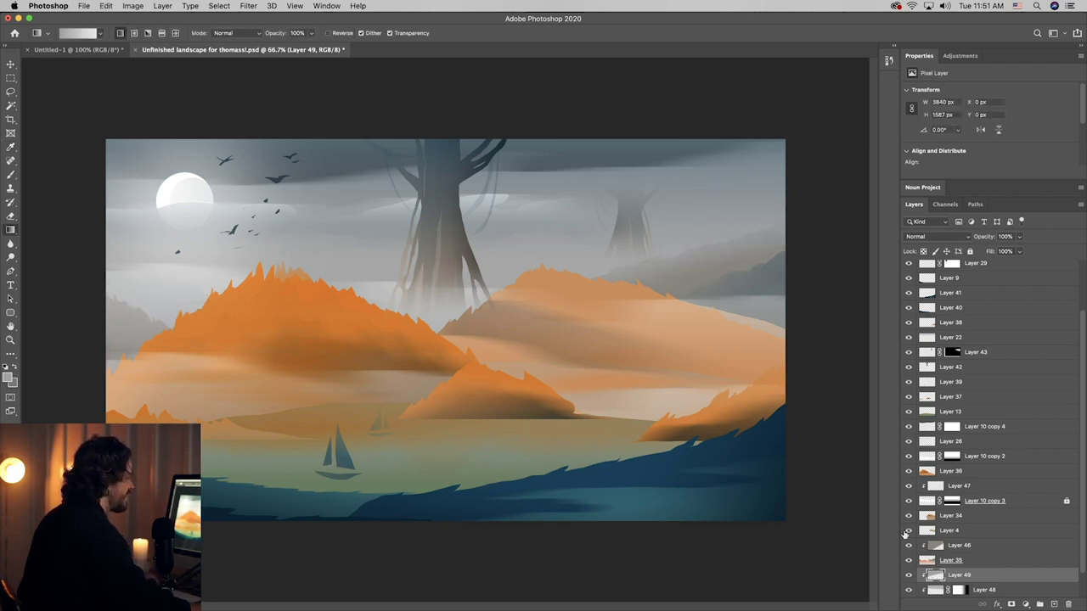
{"action": "left_click", "coordinate": [1010, 605]}
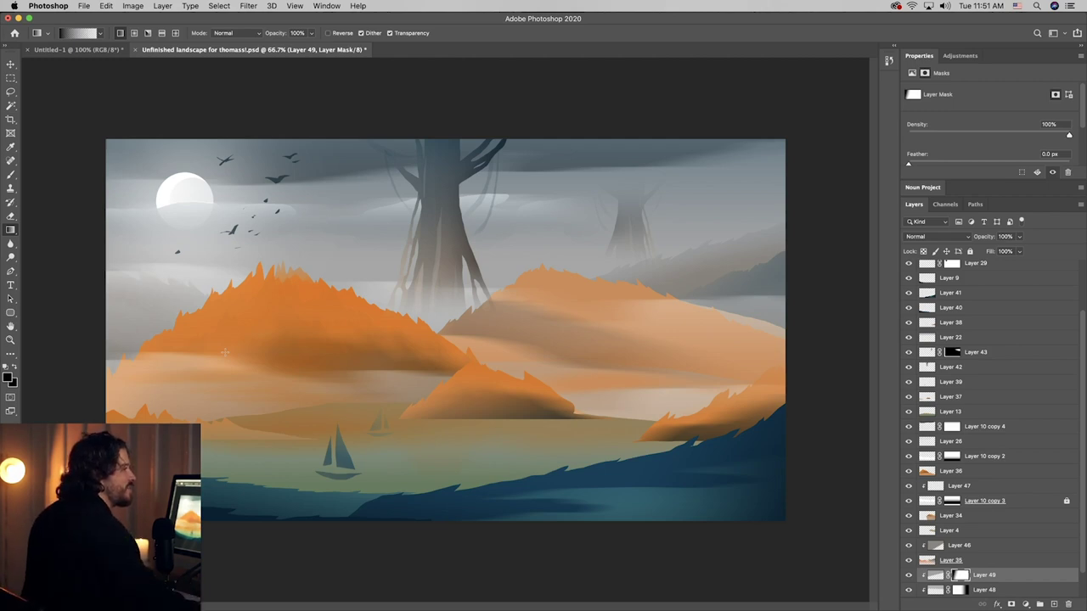
- Select Layer 22 across the upper sky and lock it
{"action": "key", "text": "v"}
{"action": "left_click", "coordinate": [502, 213], "text": "super"}
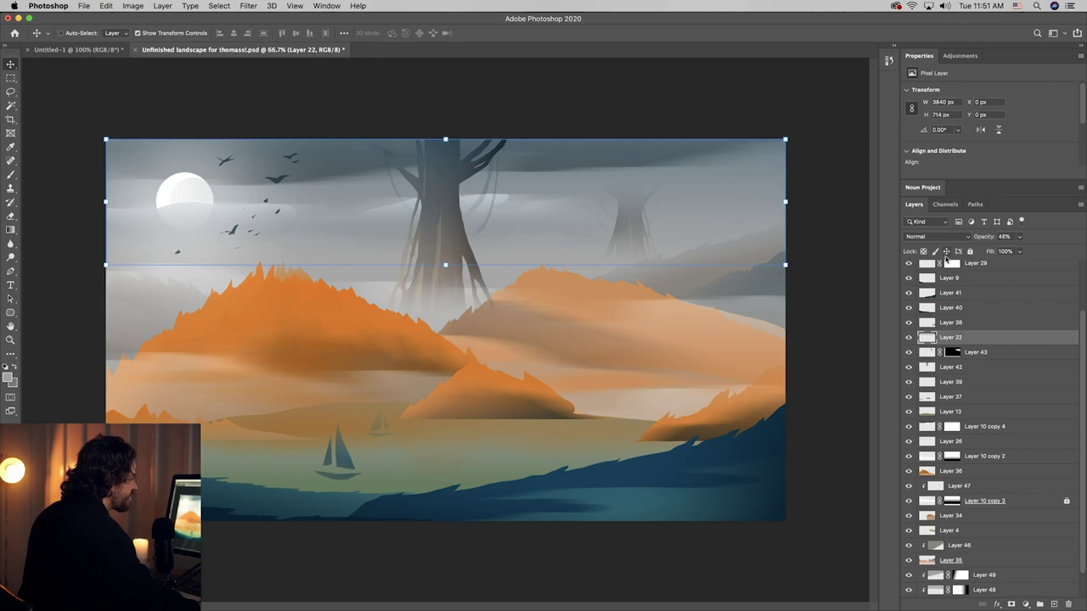
{"action": "left_click", "coordinate": [969, 251]}
- Add a layer mask to the mist band on Layer 26 and brush the mist away around the large tree
{"action": "left_click", "coordinate": [491, 207], "text": "super"}
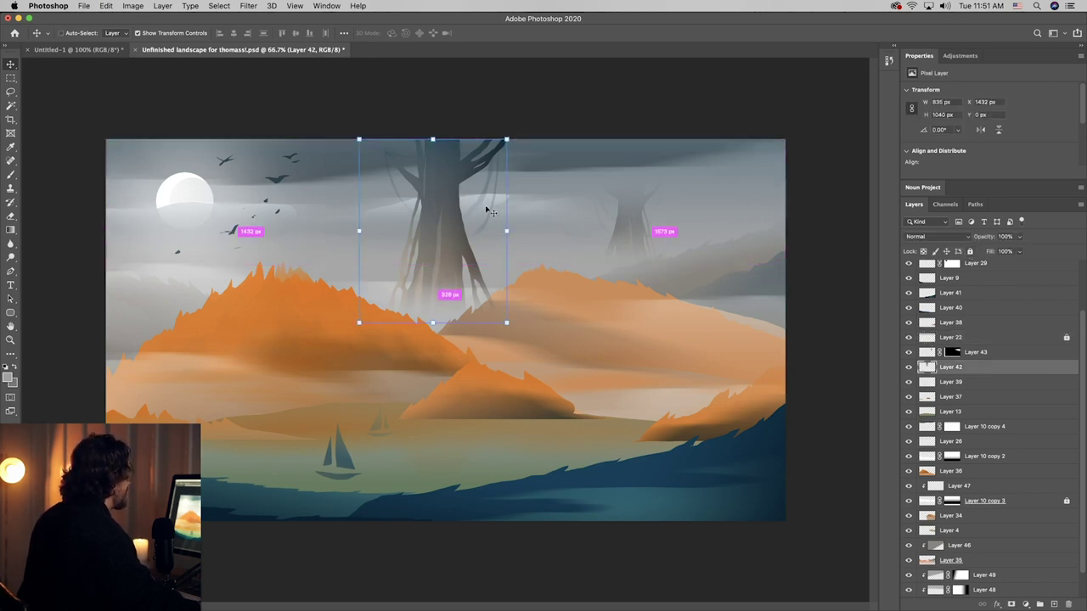
{"action": "left_click", "coordinate": [392, 209], "text": "super"}
{"action": "mouse_move", "coordinate": [404, 218]}
{"action": "left_mouse_down"}
{"action": "mouse_move", "coordinate": [389, 247]}
{"action": "mouse_move", "coordinate": [395, 235]}
{"action": "left_mouse_up"}
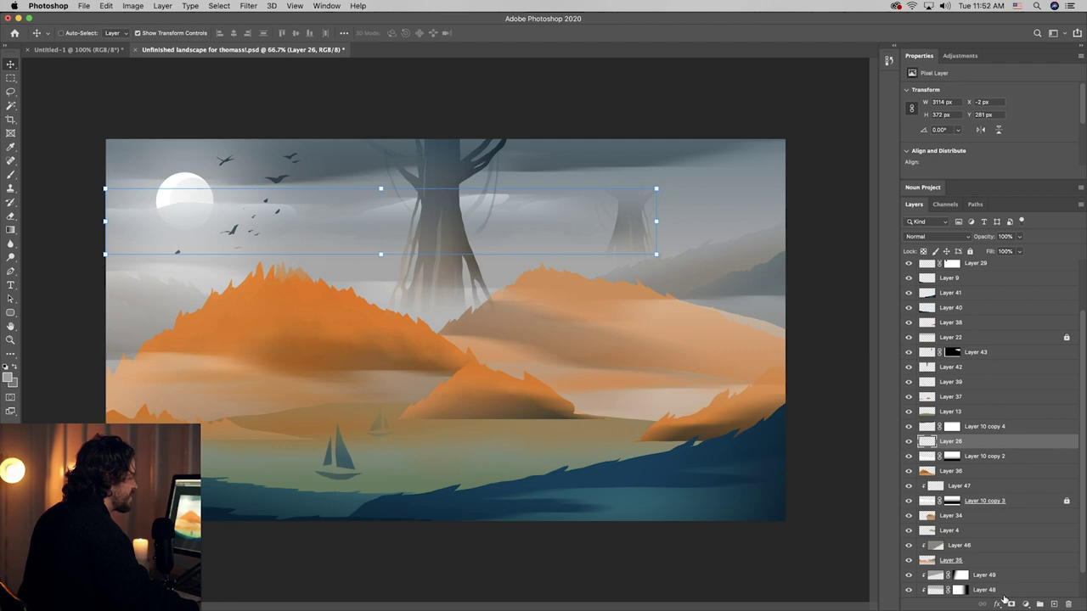
{"action": "left_click", "coordinate": [1011, 604]}
{"action": "left_click", "coordinate": [11, 174]}
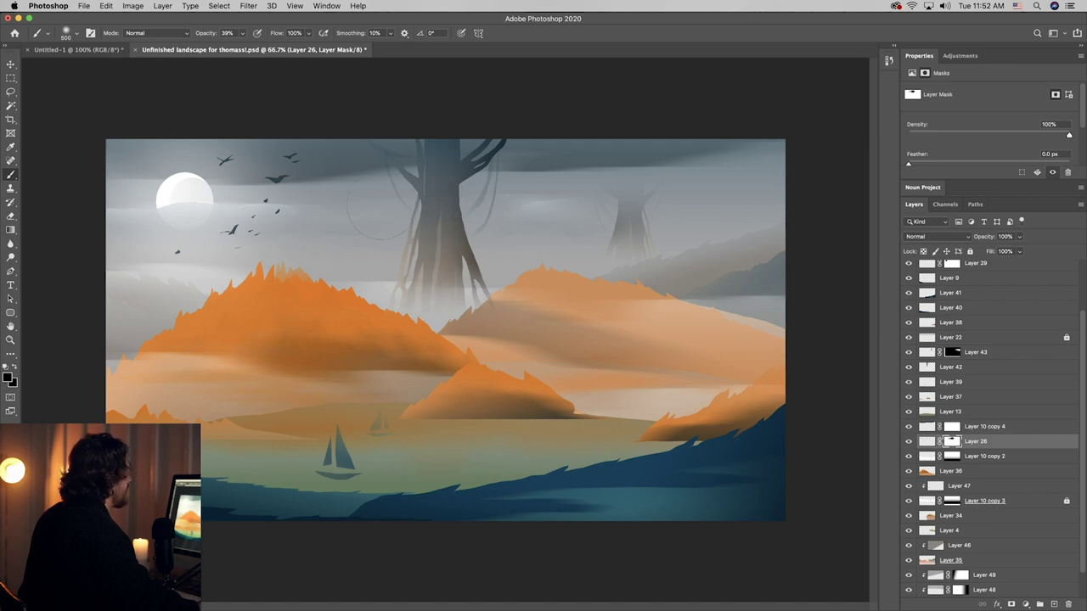
- Fade out the right part of the Layer 26 mist band with a horizontal gradient on its mask
{"action": "key", "text": "v"}
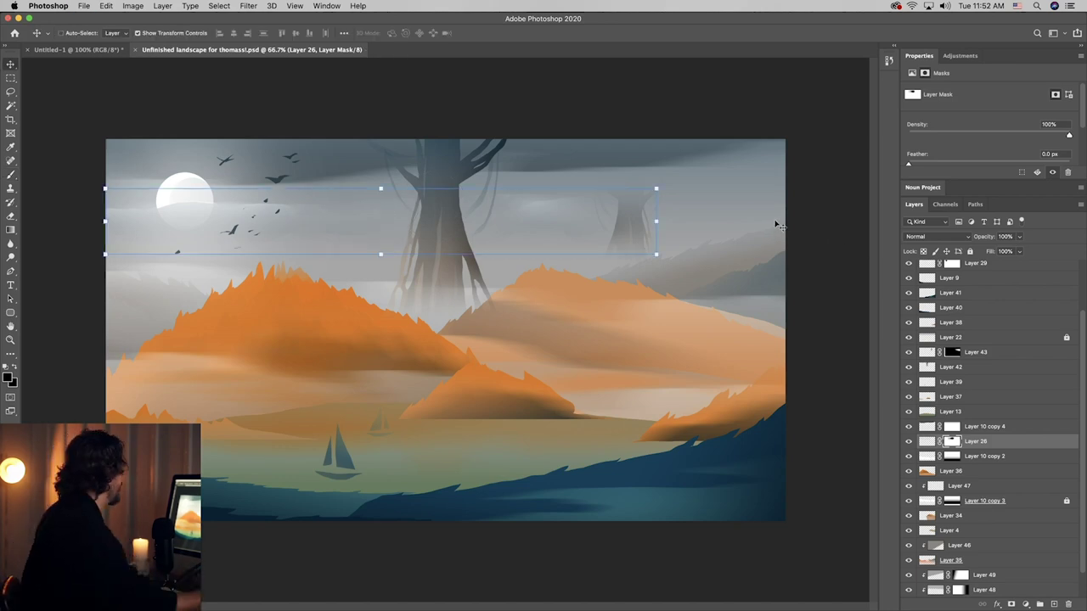
{"action": "key", "text": "g"}
{"action": "left_click_drag", "start_coordinate": [554, 221], "coordinate": [374, 225]}
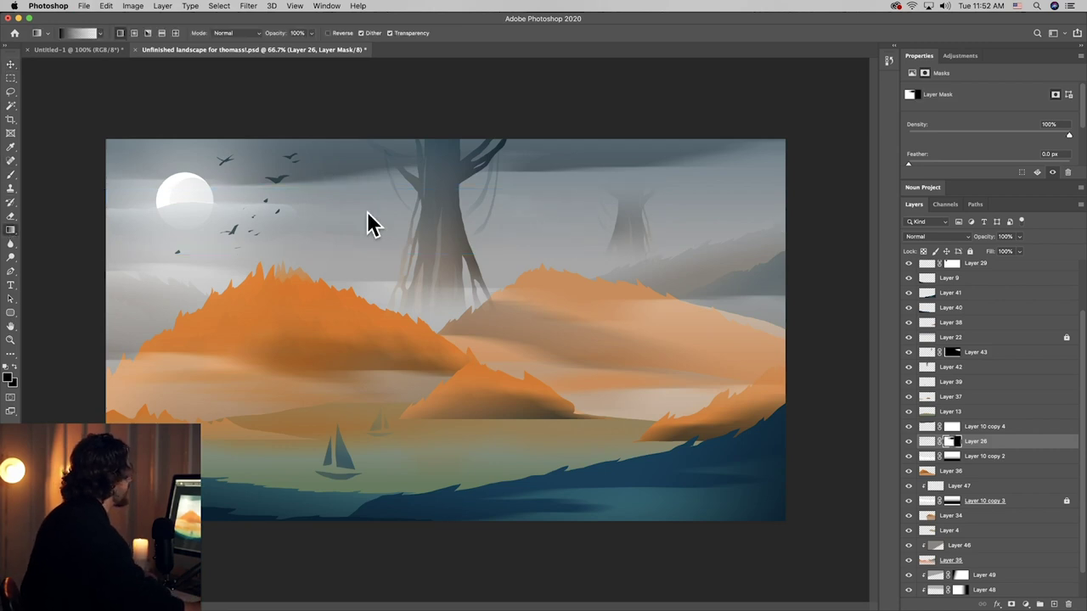
{"action": "key", "text": "v"}
{"action": "left_click", "coordinate": [694, 104]}
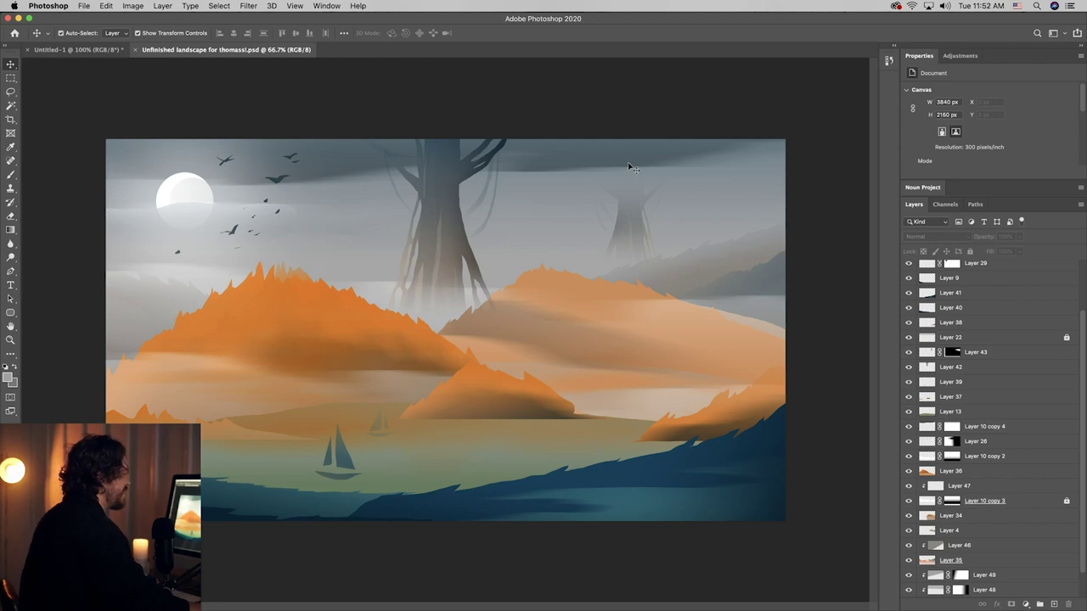
- Add a new layer above Layer 10 copy 4 and sample a dark blue-grey from the upper sky for a gradient
{"action": "left_click", "coordinate": [629, 166]}
{"action": "left_click", "coordinate": [1053, 603]}
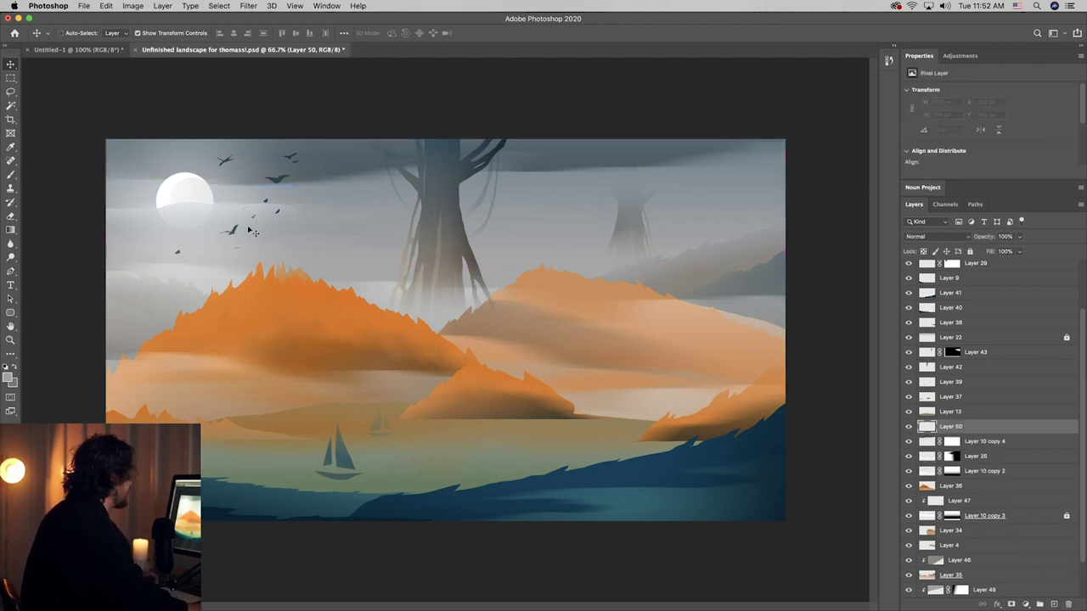
{"action": "left_click", "coordinate": [11, 232]}
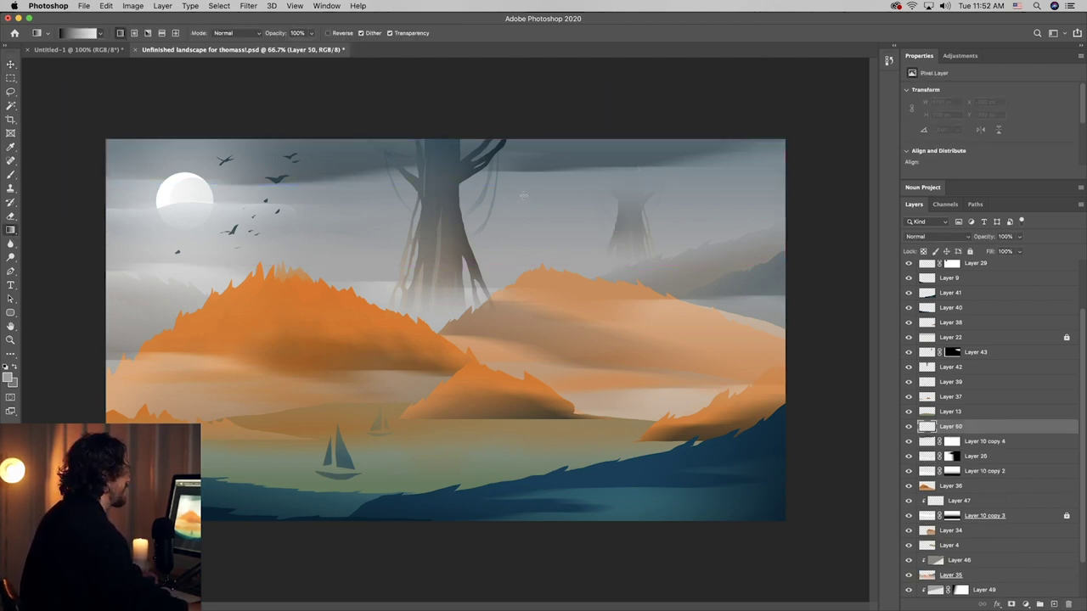
{"action": "left_click", "coordinate": [619, 156], "text": "alt"}
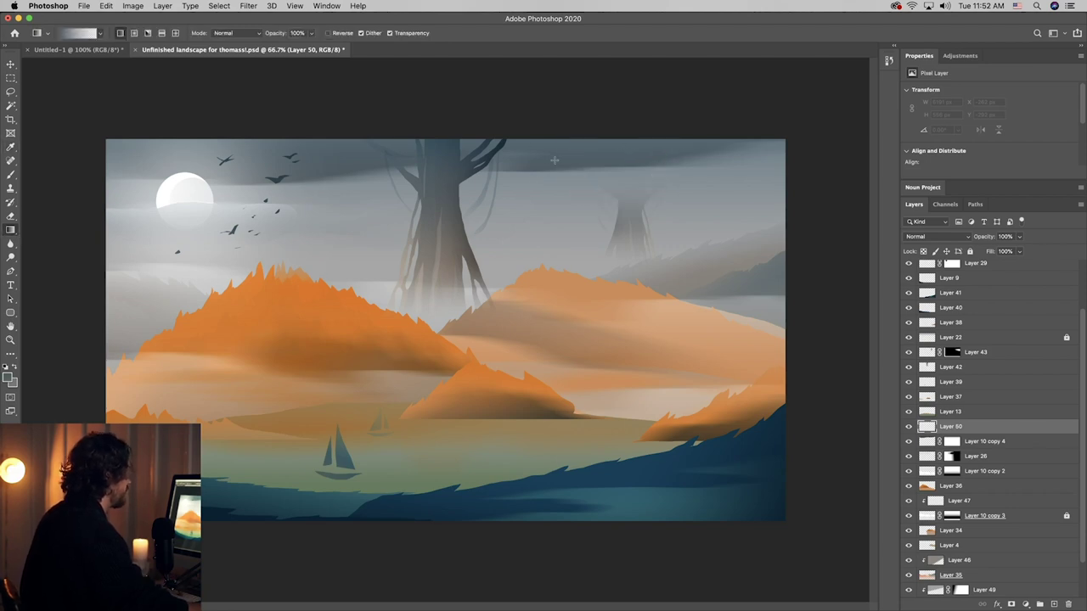
- Darken the top of the sky with a vertical blue-grey gradient on Layer 50, undoing and redrawing the trial gradients
{"action": "left_click_drag", "start_coordinate": [552, 141], "coordinate": [564, 244]}
{"action": "key", "text": "super+z"}
{"action": "key", "text": "ctrl+z"}
{"action": "left_click_drag", "start_coordinate": [537, 151], "coordinate": [539, 216]}
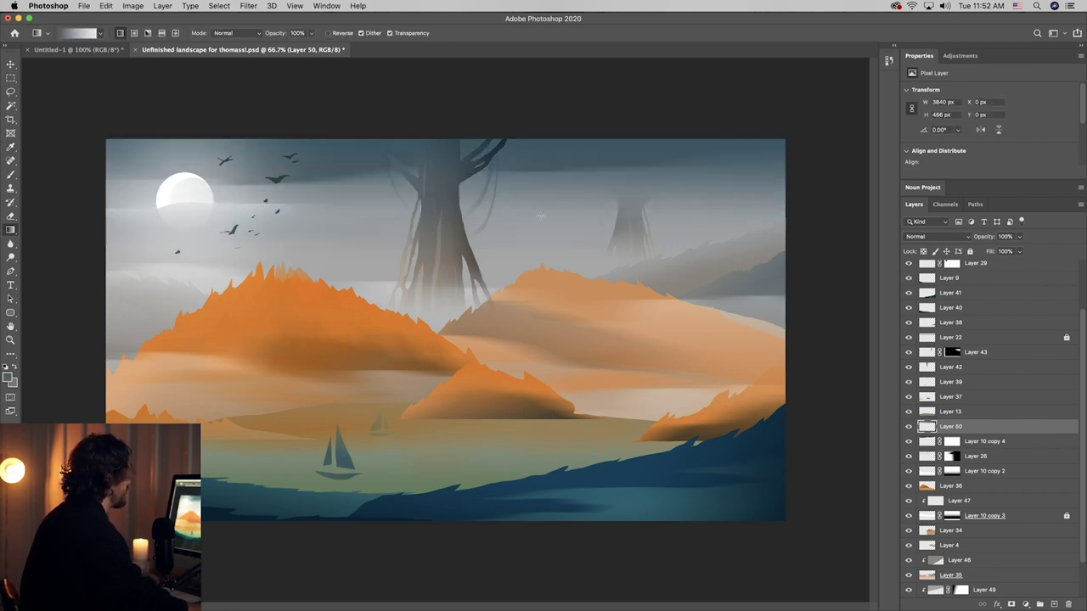
{"action": "key", "text": "ctrl+z"}
{"action": "left_click_drag", "start_coordinate": [529, 161], "coordinate": [529, 223]}
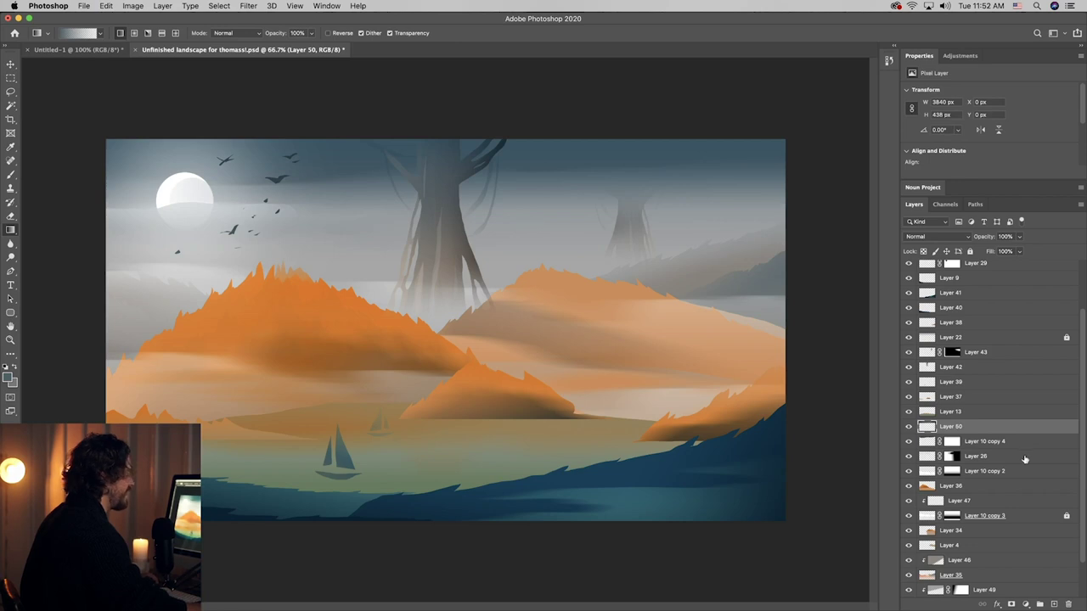
- Move Layer 50 between Layer 41 and Layer 40 and lower its opacity to 76%
{"action": "left_click_drag", "start_coordinate": [1010, 428], "coordinate": [989, 306]}
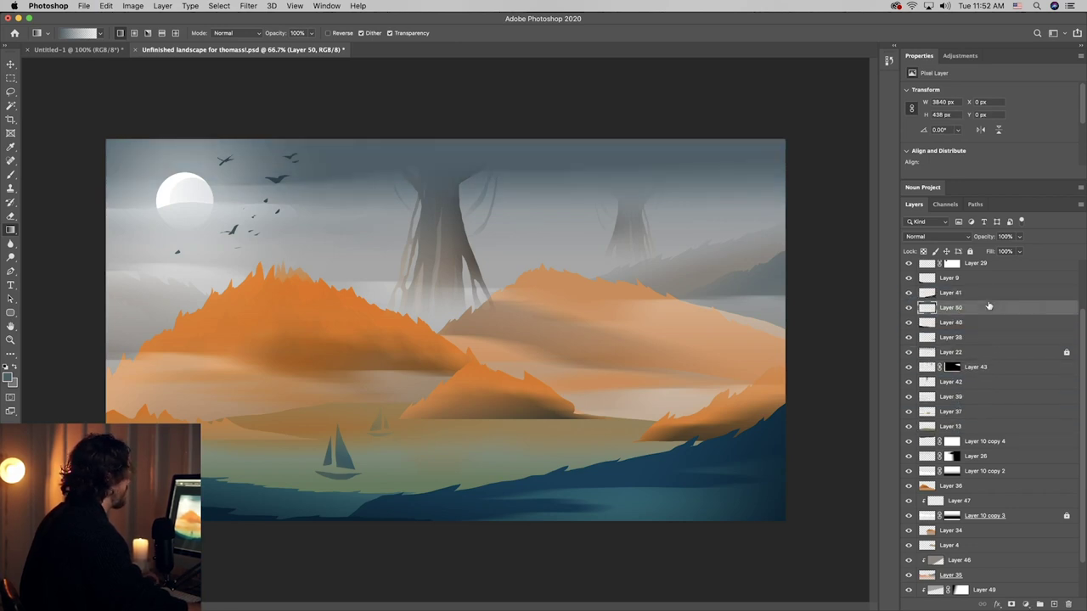
{"action": "left_click", "coordinate": [1019, 236]}
{"action": "left_click_drag", "start_coordinate": [1022, 253], "coordinate": [1009, 252]}
- Add a new layer above the right orange hill's Layer 34, clip it to that layer and ready the Gradient tool
{"action": "key", "text": "v"}
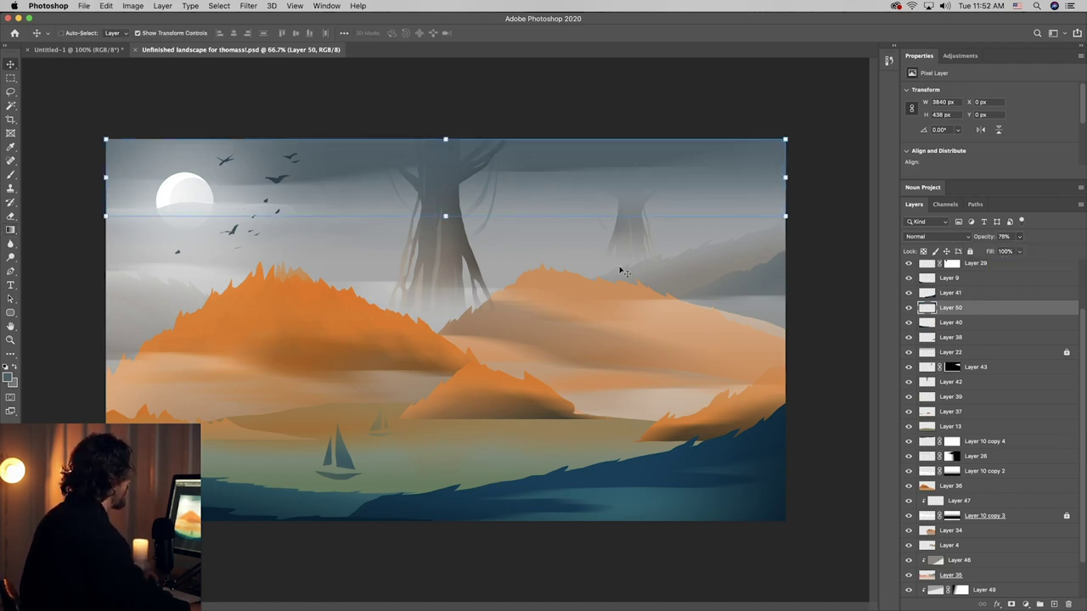
{"action": "left_click", "coordinate": [560, 287]}
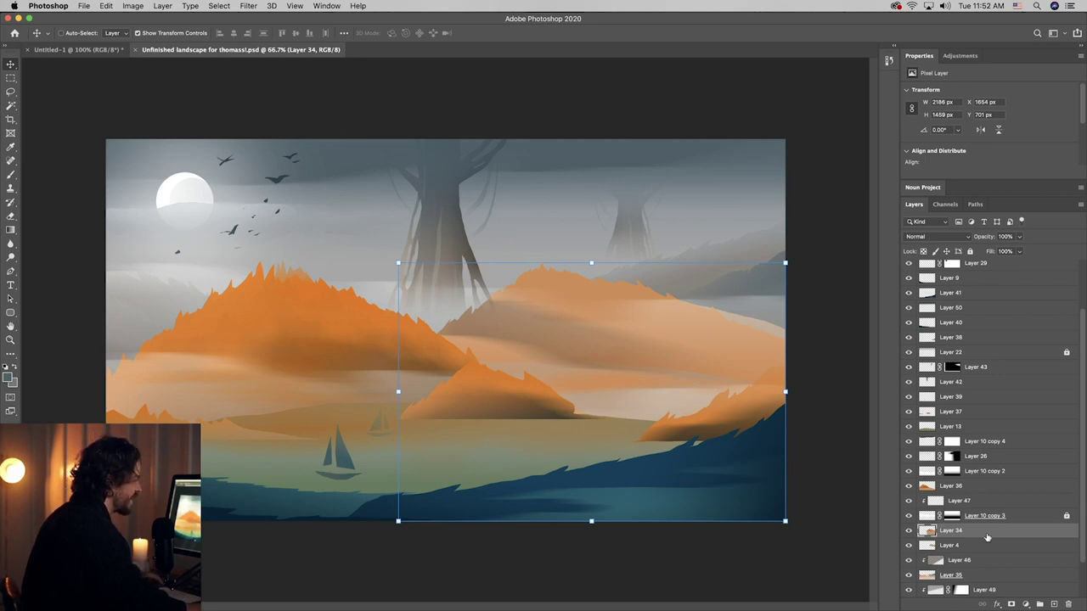
{"action": "left_click", "coordinate": [1055, 605]}
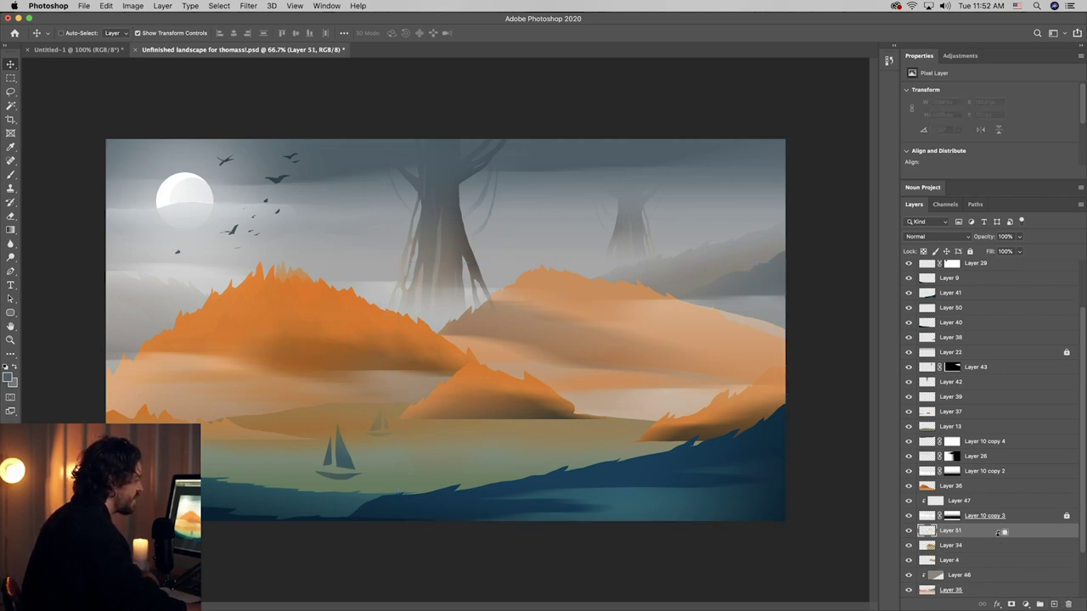
{"action": "left_click", "coordinate": [1002, 532], "text": "alt"}
{"action": "key", "text": "g"}
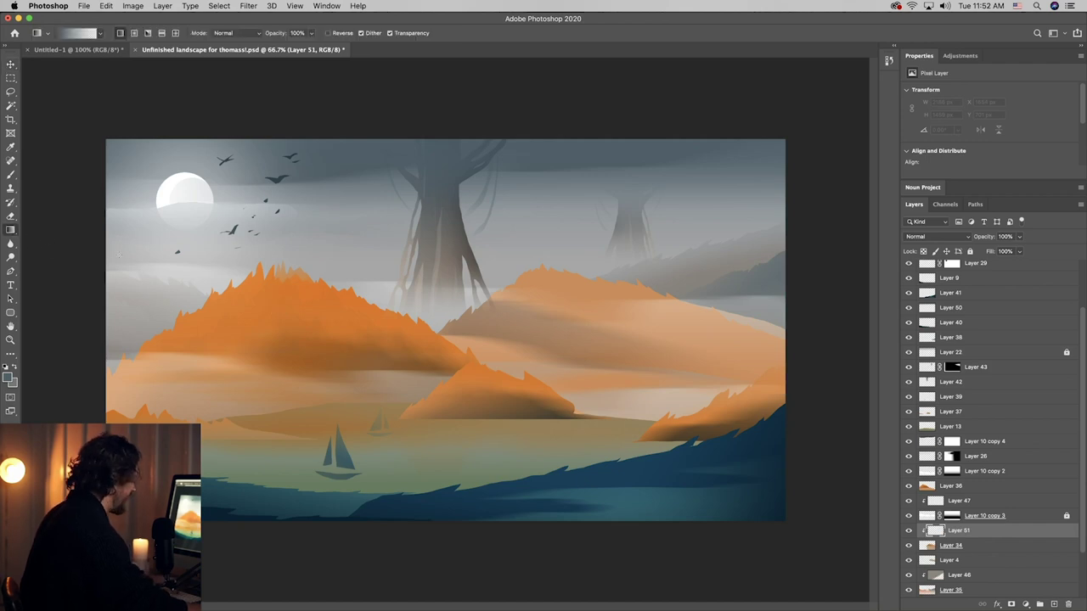
- Fade the right orange hill's top and right edge into the mist with sampled grey gradients on Layer 51, undoing and redrawing trial gradients
{"action": "left_click", "coordinate": [487, 266], "text": "alt"}
{"action": "mouse_move", "coordinate": [488, 267]}
{"action": "left_mouse_down"}
{"action": "mouse_move", "coordinate": [514, 325]}
{"action": "mouse_move", "coordinate": [515, 300]}
{"action": "left_mouse_up"}
{"action": "key", "text": "ctrl+z"}
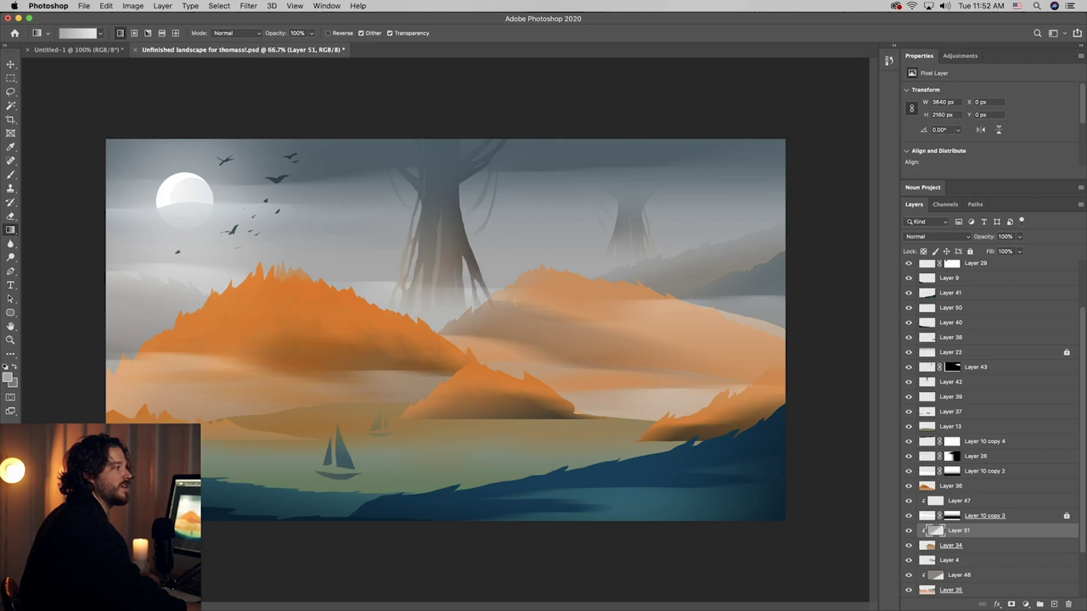
{"action": "left_click_drag", "start_coordinate": [533, 245], "coordinate": [546, 342]}
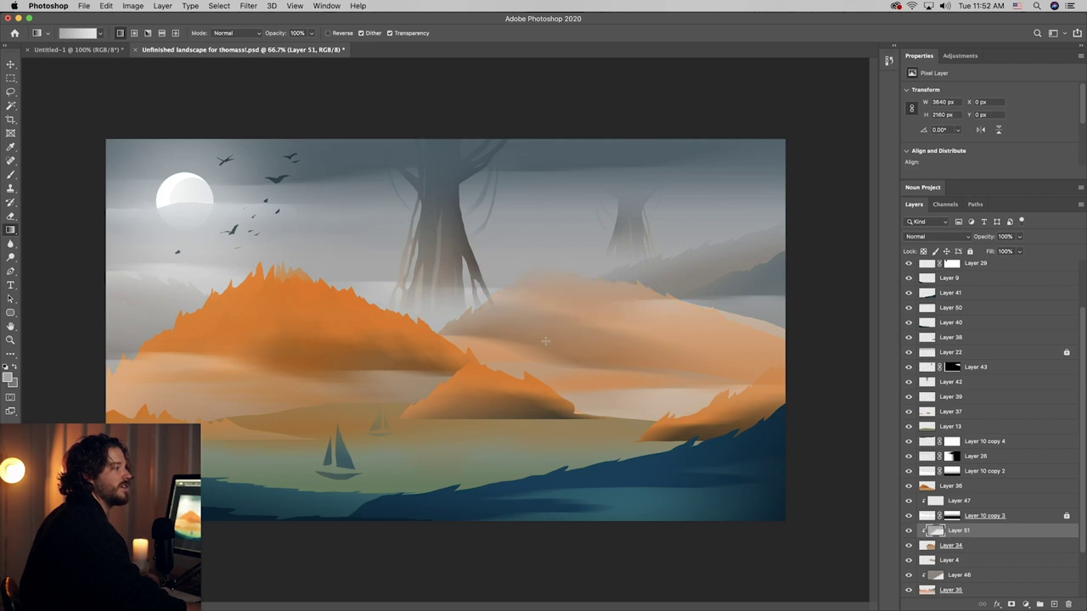
{"action": "left_click", "coordinate": [770, 286], "text": "alt"}
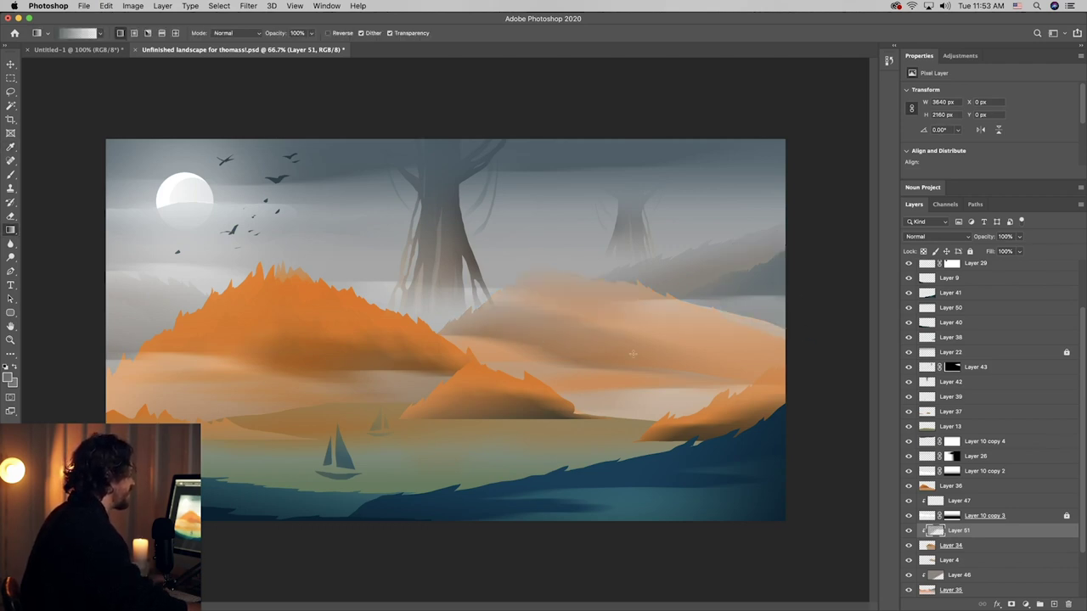
{"action": "key", "text": "super+z"}
{"action": "left_click_drag", "start_coordinate": [768, 290], "coordinate": [515, 318]}
- Move Layer 4 down the stack to just above Layer 1 and raise the ridge to about X 952 px, Y 674 px
{"action": "key", "text": "v"}
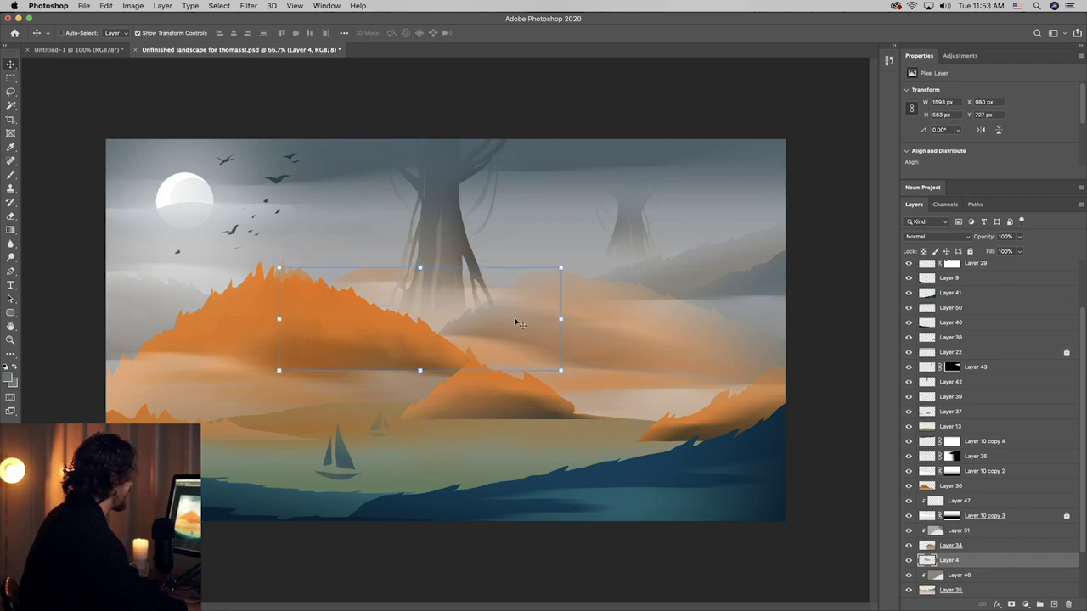
{"action": "scroll", "coordinate": [1008, 520], "scroll_direction": "down", "scroll_amount": 3}
{"action": "left_click_drag", "start_coordinate": [968, 501], "coordinate": [955, 582]}
{"action": "left_click_drag", "start_coordinate": [475, 352], "coordinate": [471, 343]}
- Give Layer 4 a Color Overlay in grey-brown #807973 sampled from the tree trunk and lower the layer's opacity to 16%
{"action": "left_click", "coordinate": [998, 605]}
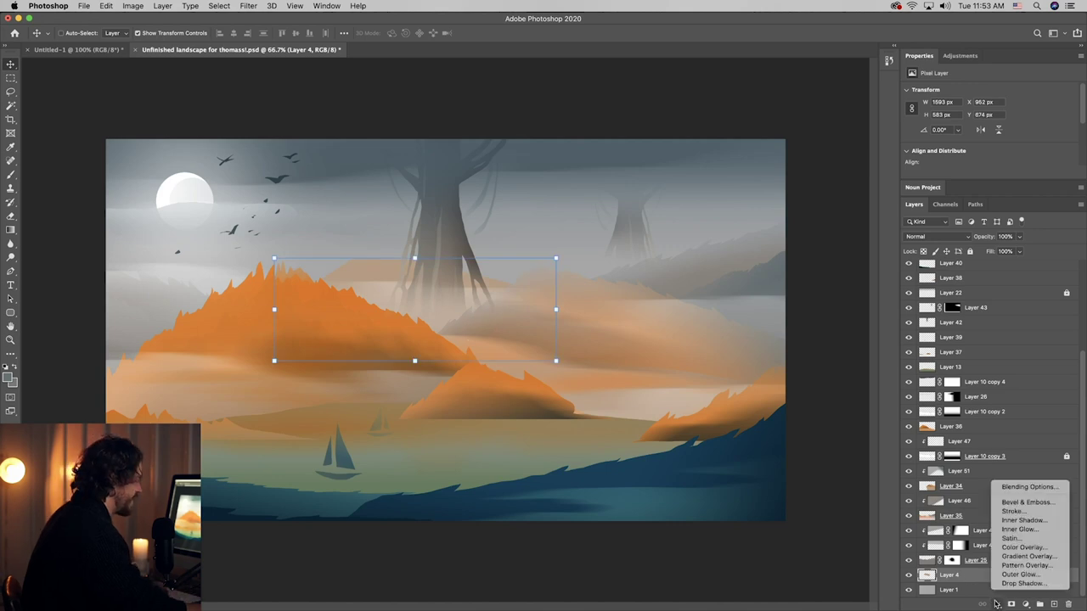
{"action": "left_click", "coordinate": [1021, 547]}
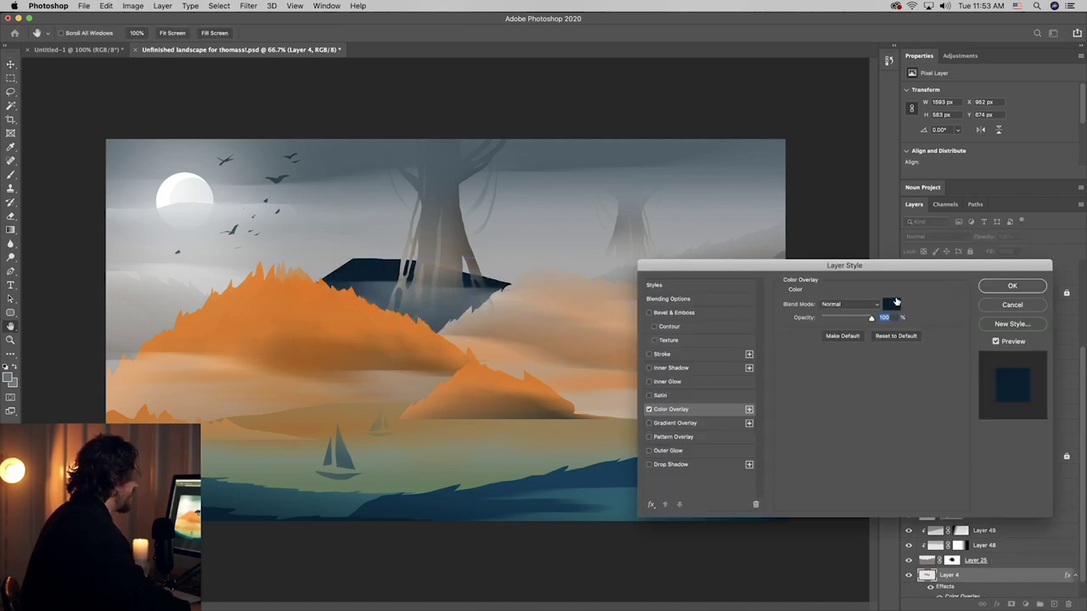
{"action": "left_click", "coordinate": [892, 304]}
{"action": "left_click", "coordinate": [426, 254]}
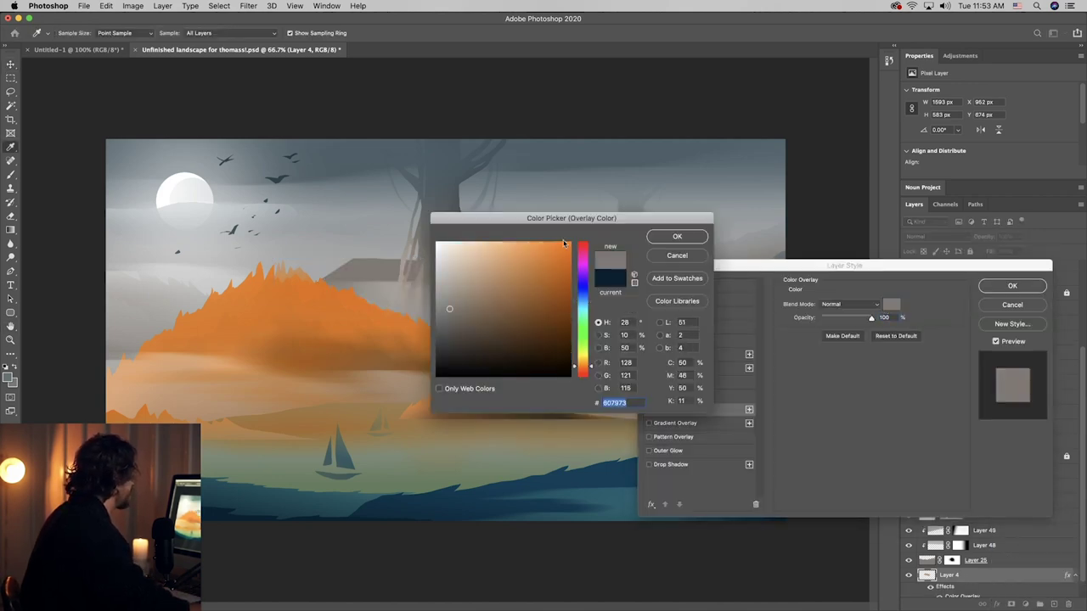
{"action": "left_click", "coordinate": [676, 240]}
{"action": "left_click", "coordinate": [982, 288]}
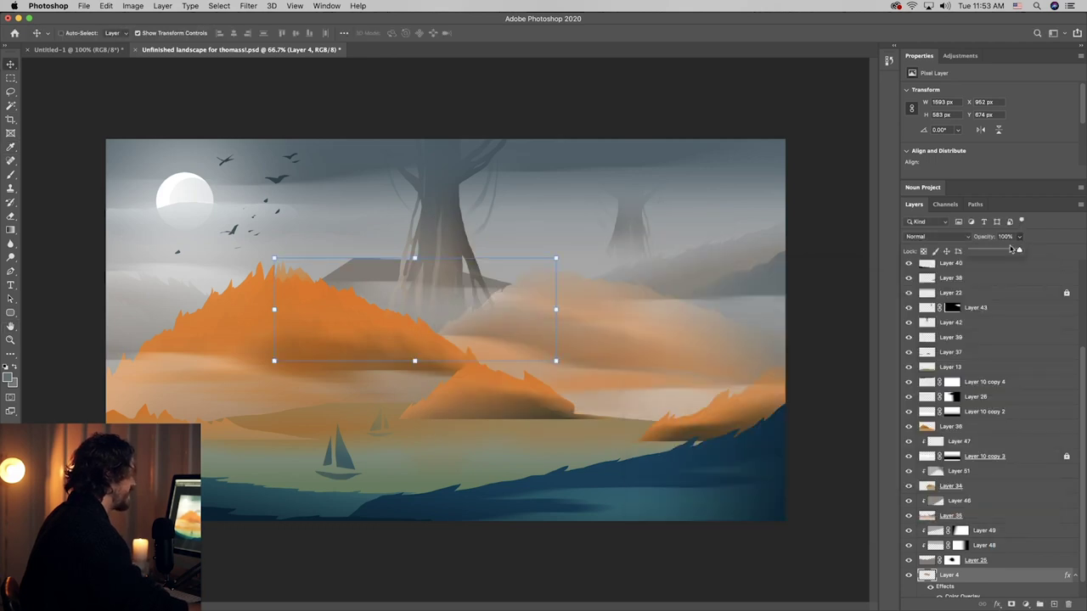
{"action": "left_click_drag", "start_coordinate": [981, 254], "coordinate": [979, 252]}
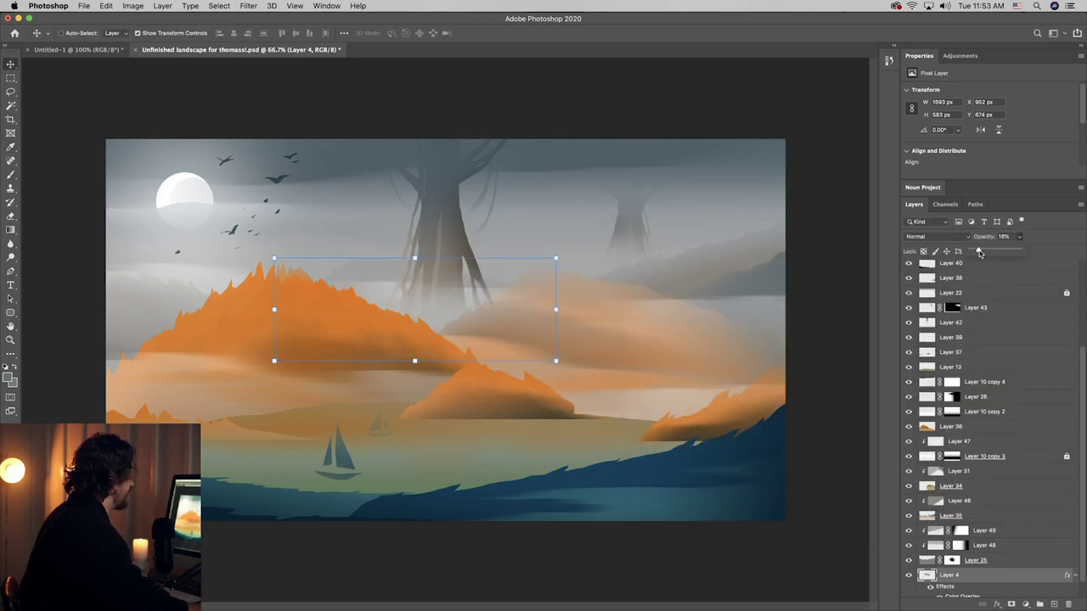
- Resize Layer 4's faint ridge to about 2111 × 543 px and place it behind the hills at about X 1194 px, Y 744 px
{"action": "left_click_drag", "start_coordinate": [265, 305], "coordinate": [295, 313]}
{"action": "left_click_drag", "start_coordinate": [384, 304], "coordinate": [404, 315]}
{"action": "key", "text": "Return"}
{"action": "left_click_drag", "start_coordinate": [477, 322], "coordinate": [413, 335]}
{"action": "left_click", "coordinate": [512, 329]}
{"action": "left_click_drag", "start_coordinate": [512, 330], "coordinate": [602, 331]}
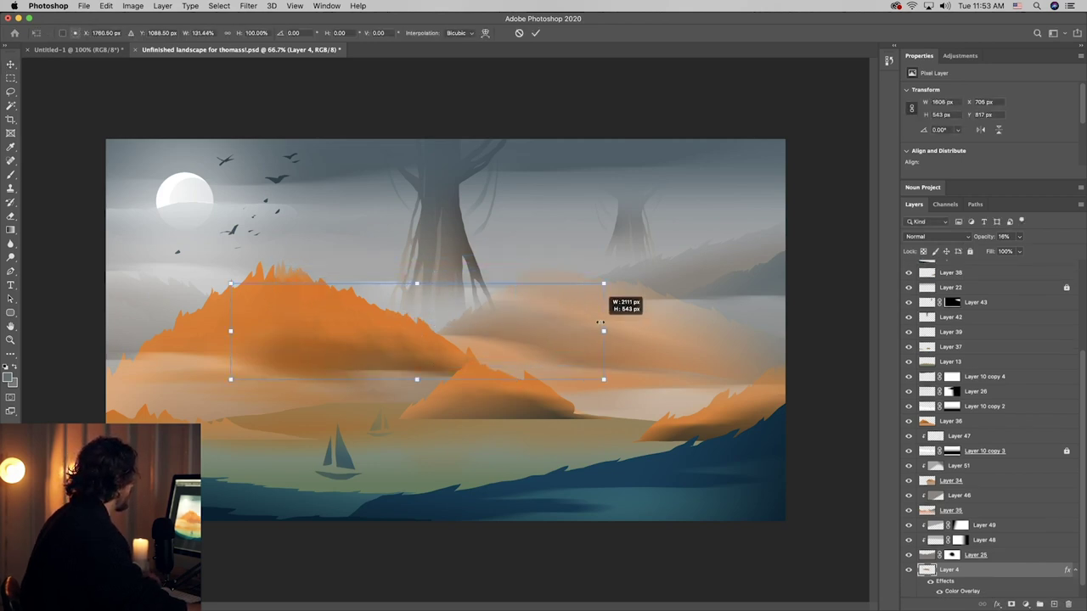
{"action": "key", "text": "Return"}
{"action": "left_click_drag", "start_coordinate": [526, 322], "coordinate": [543, 348]}
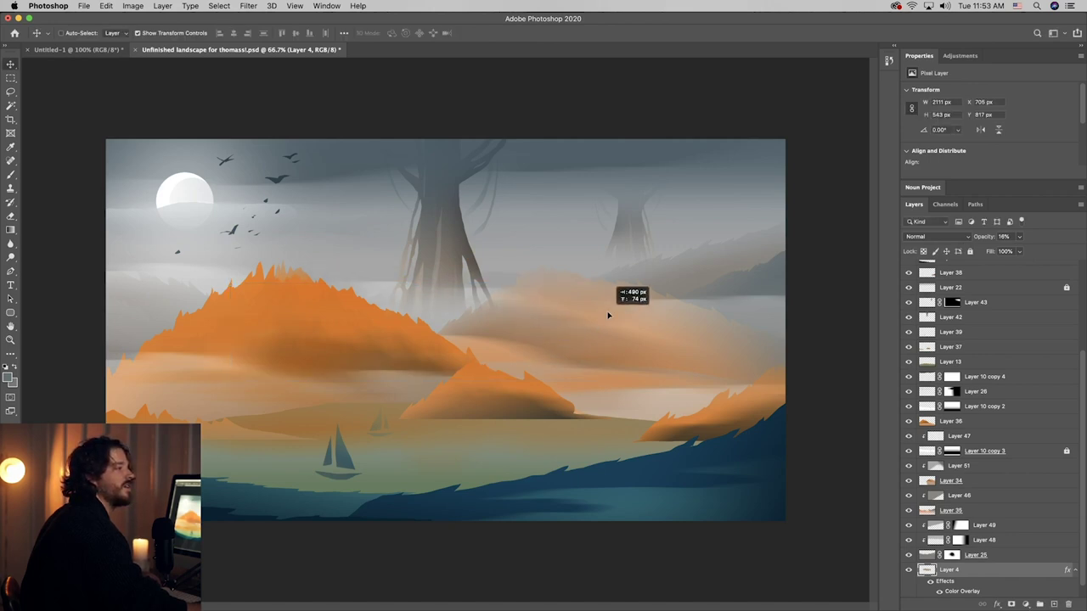
{"action": "left_click_drag", "start_coordinate": [608, 315], "coordinate": [611, 317]}
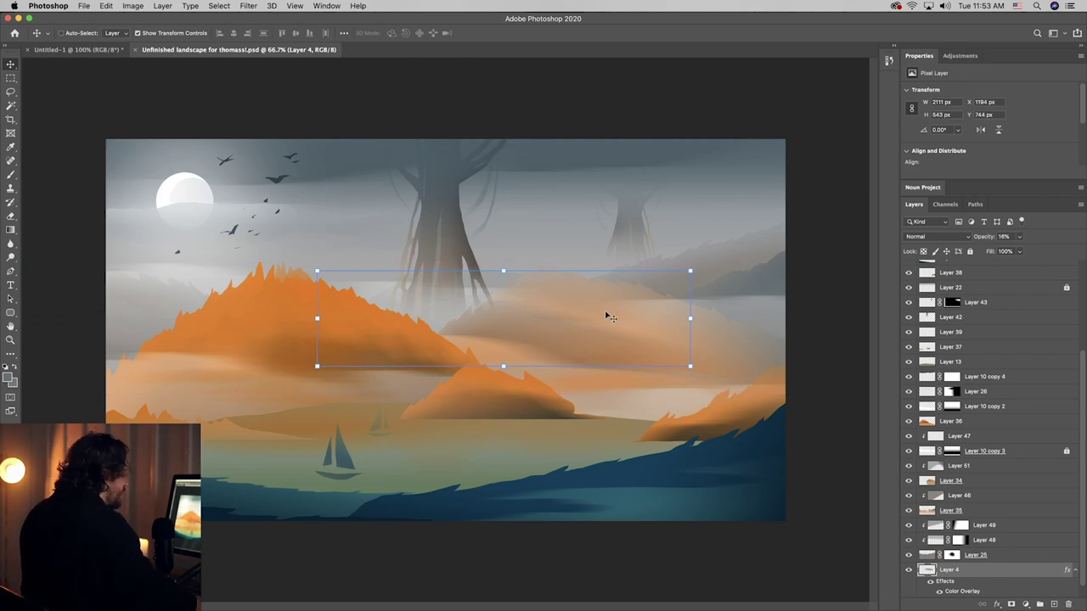
- Trim jagged areas from the upper edge of Layer 4's ridge with the Lasso tool and save the document
{"action": "left_click", "coordinate": [17, 93]}
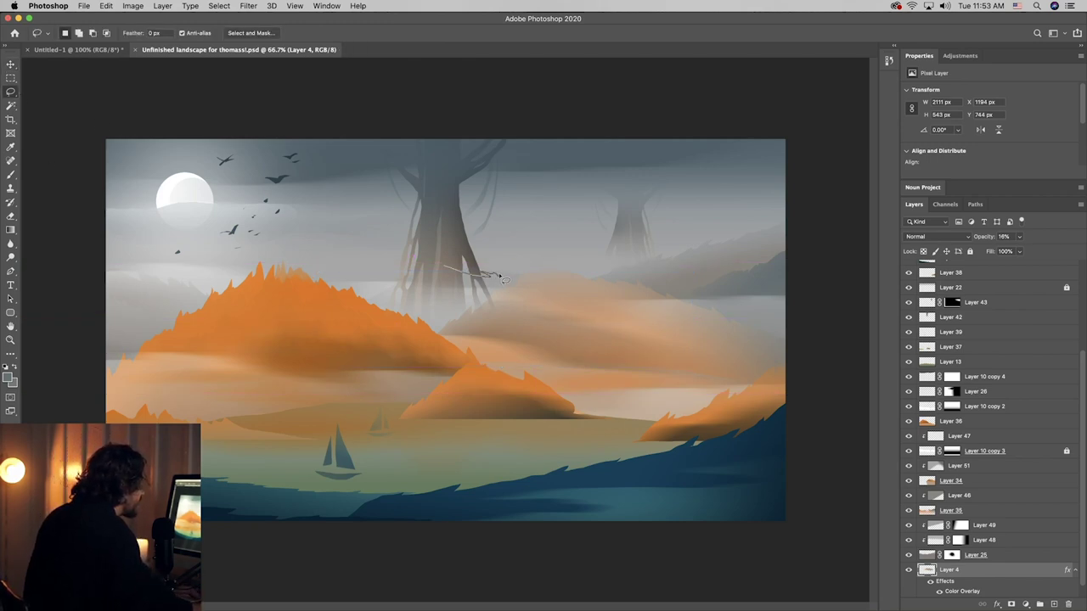
{"action": "left_click_drag", "start_coordinate": [552, 273], "coordinate": [556, 277]}
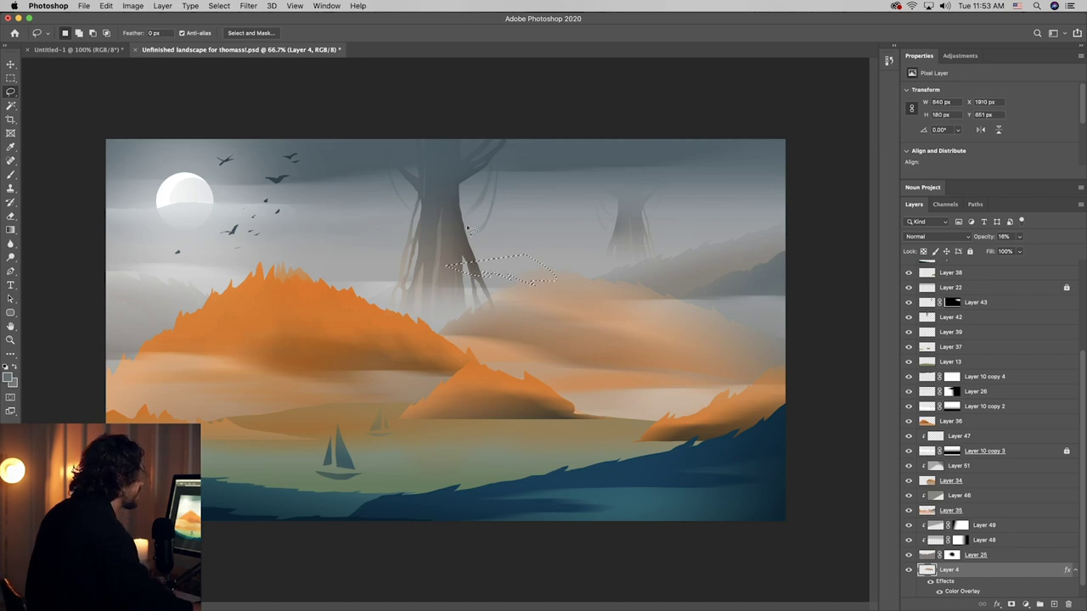
{"action": "left_click", "coordinate": [467, 228]}
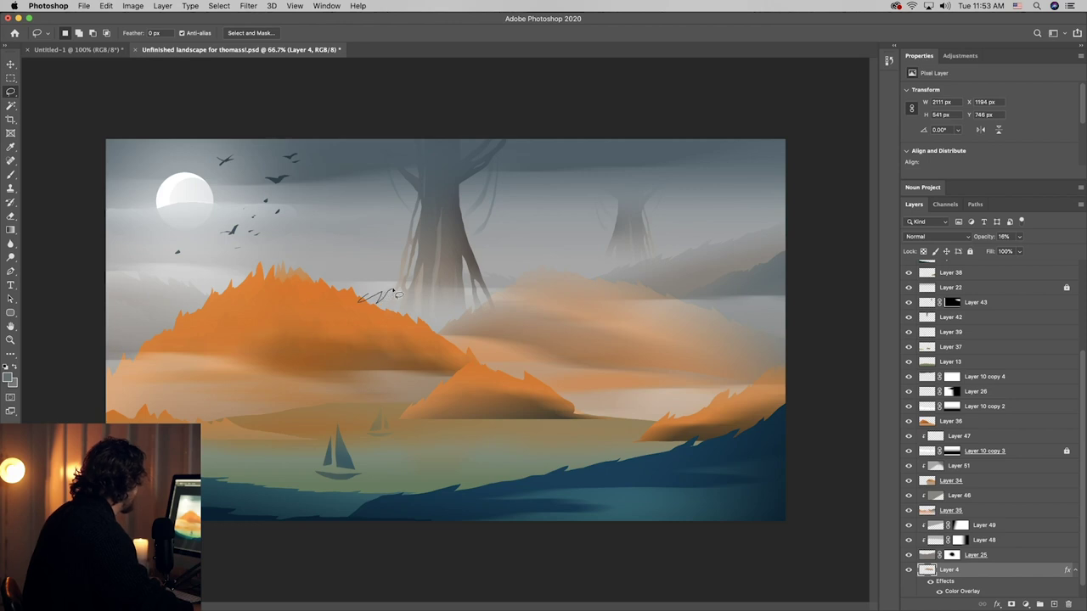
{"action": "mouse_move", "coordinate": [408, 288]}
{"action": "left_mouse_down"}
{"action": "mouse_move", "coordinate": [440, 256]}
{"action": "mouse_move", "coordinate": [358, 216]}
{"action": "left_mouse_up"}
{"action": "left_click", "coordinate": [356, 218]}
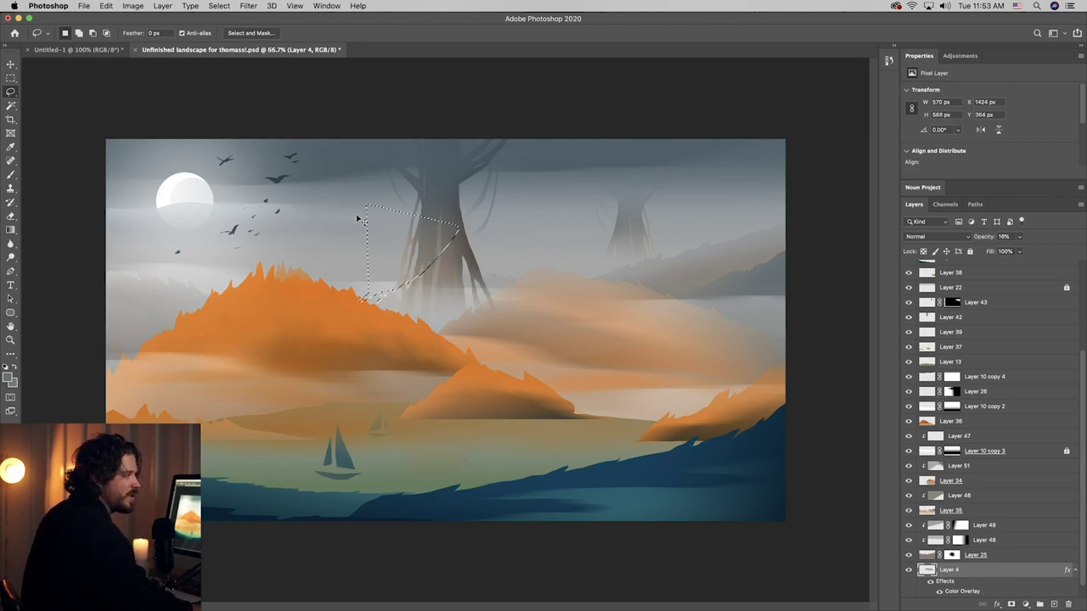
{"action": "key", "text": "super+s"}
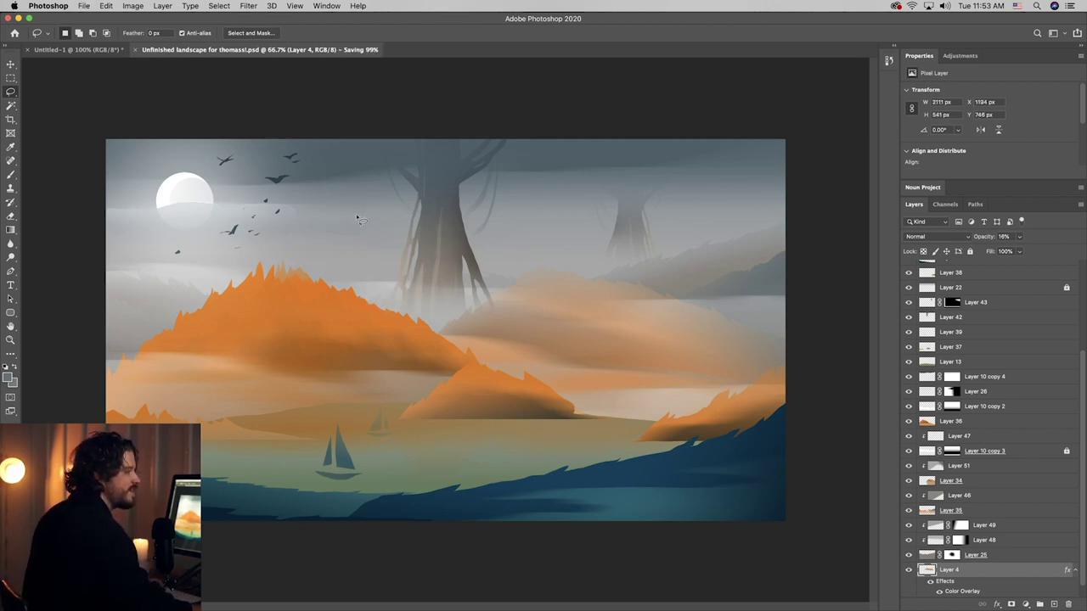
- Select the lake's Layer 13, undo its trial move, and add a new layer clipped to it
{"action": "key", "text": "v"}
{"action": "left_click", "coordinate": [546, 229], "text": "super"}
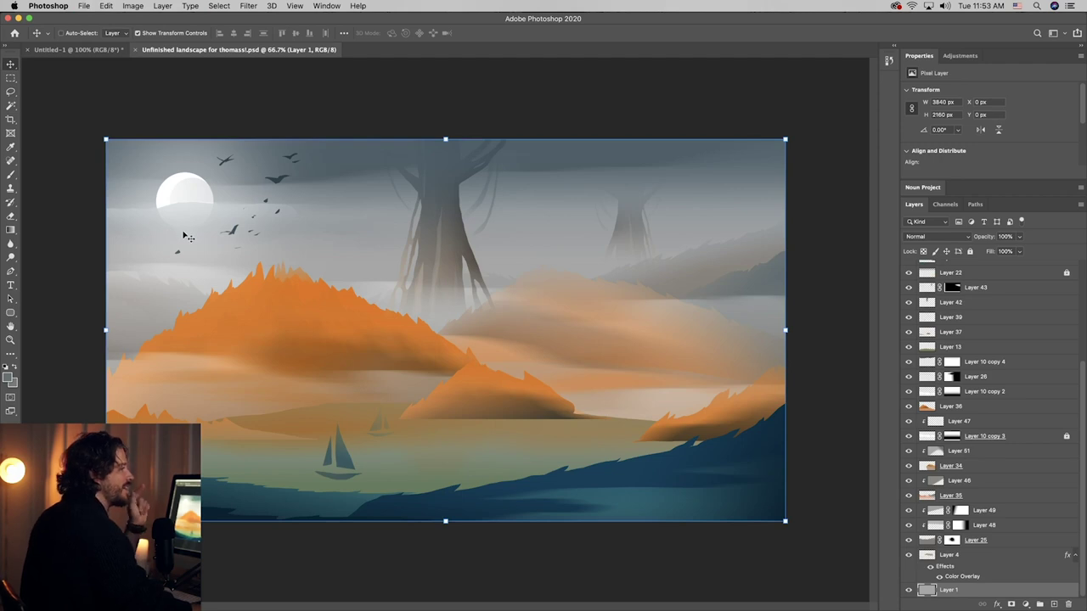
{"action": "left_click", "coordinate": [273, 439], "text": "super"}
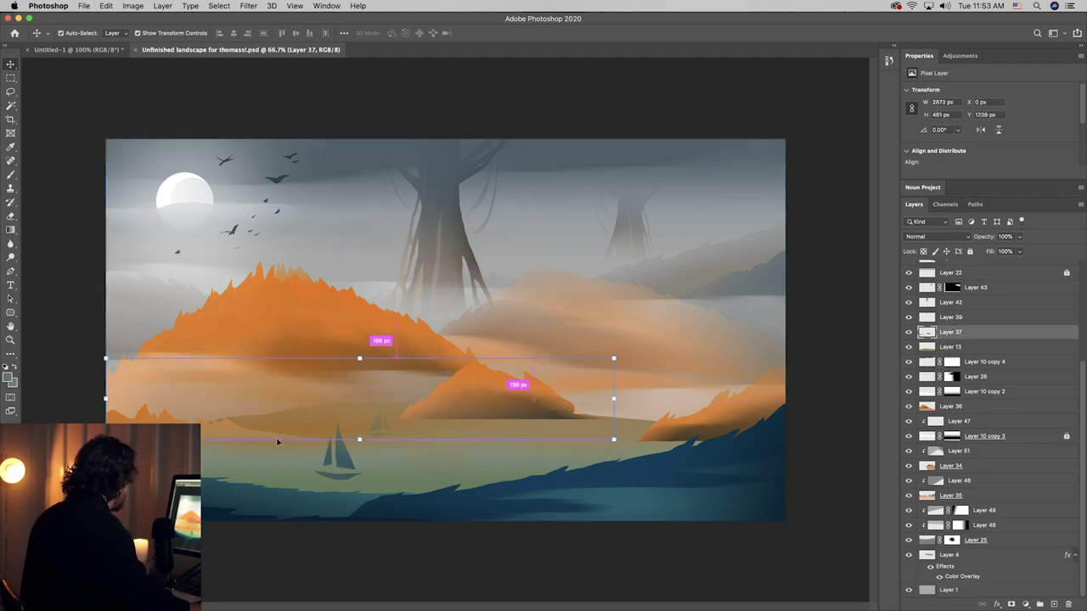
{"action": "left_click", "coordinate": [348, 468], "text": "super"}
{"action": "left_click", "coordinate": [473, 468], "text": "super"}
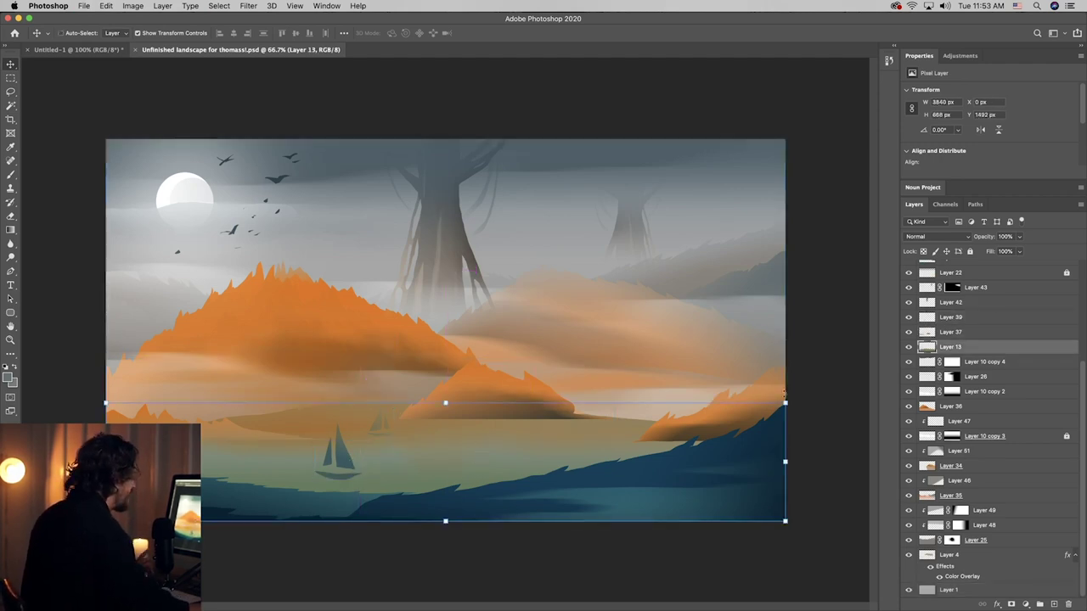
{"action": "left_click_drag", "start_coordinate": [577, 454], "coordinate": [576, 430]}
{"action": "key", "text": "super+z"}
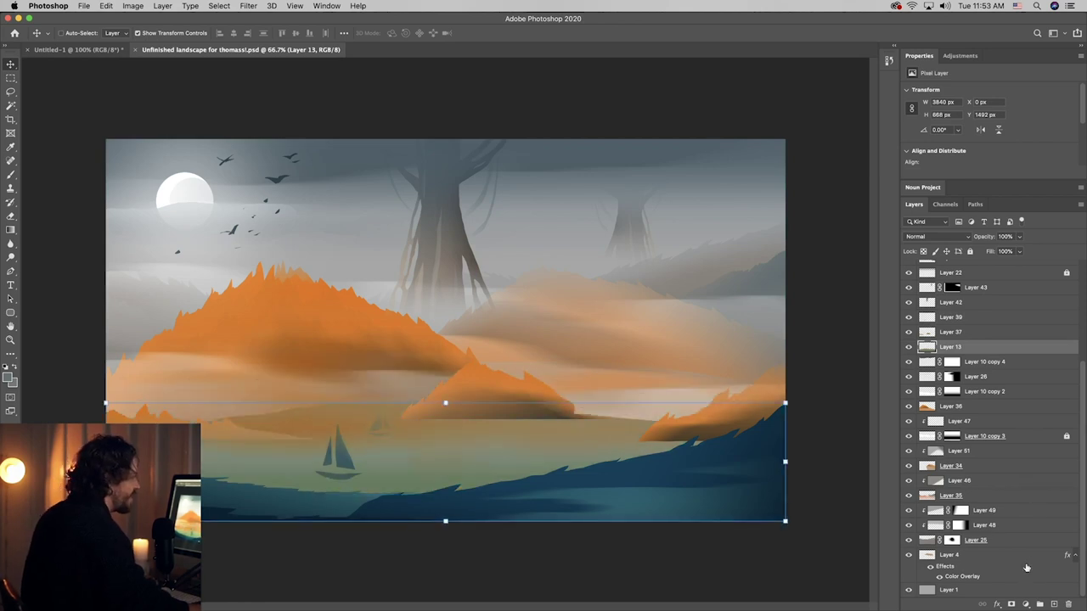
{"action": "left_click", "coordinate": [1052, 604]}
{"action": "left_click", "coordinate": [977, 354], "text": "alt"}
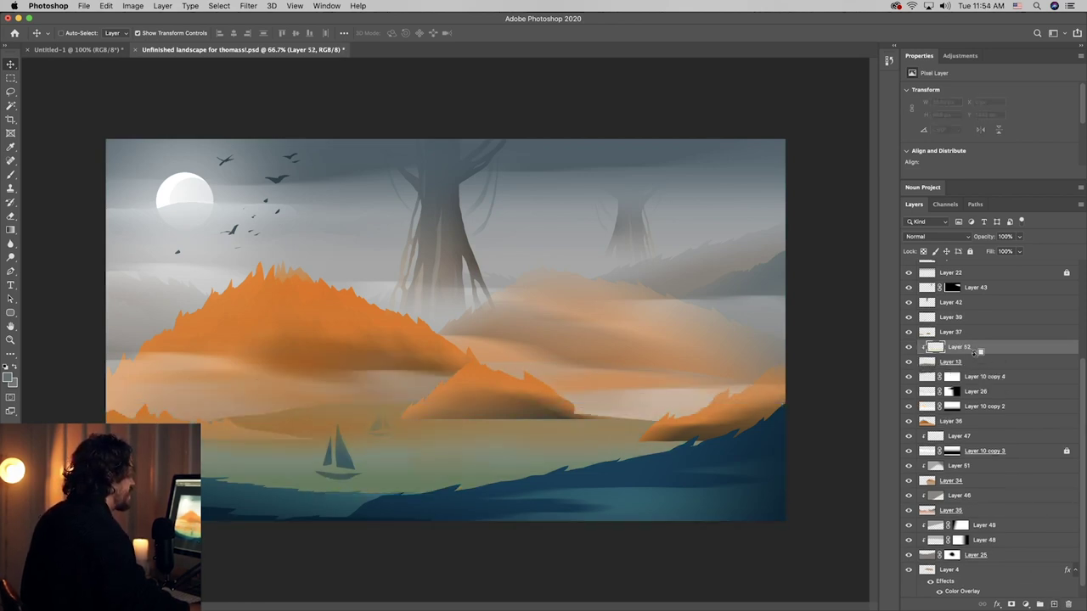
- Lasso a jagged reflection beneath the small central hill on Layer 52, fill it with sampled brown and orange gradients, and deselect
{"action": "key", "text": "l"}
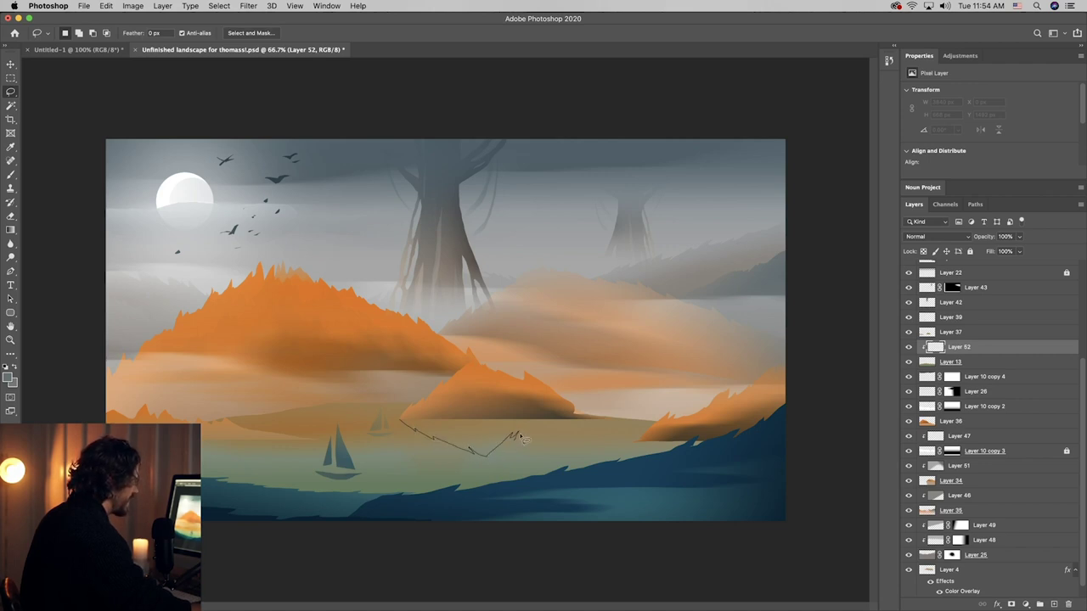
{"action": "left_click_drag", "start_coordinate": [574, 433], "coordinate": [624, 414]}
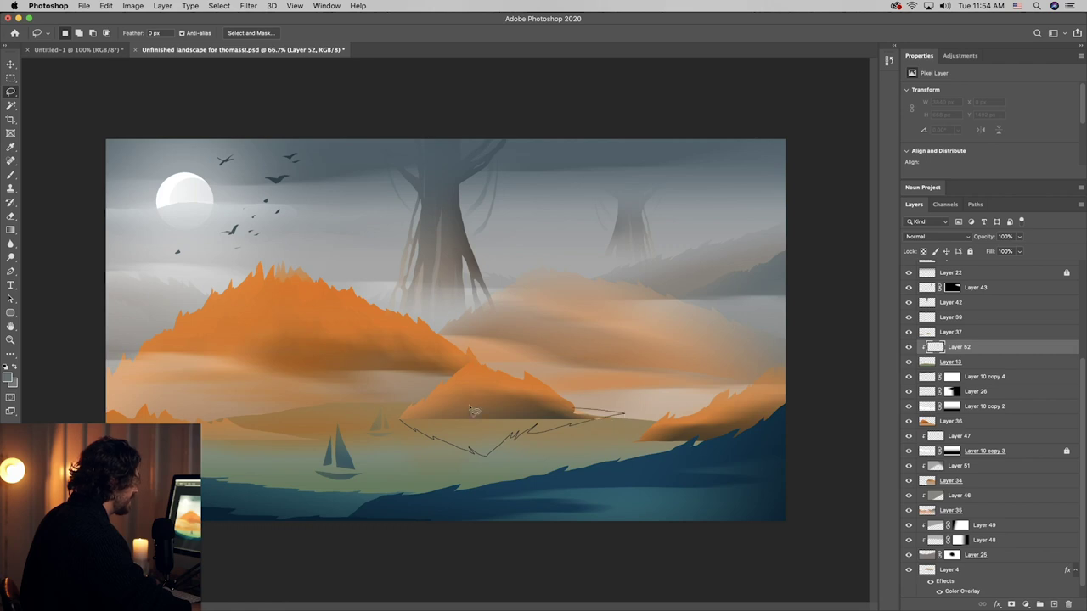
{"action": "left_click", "coordinate": [11, 228]}
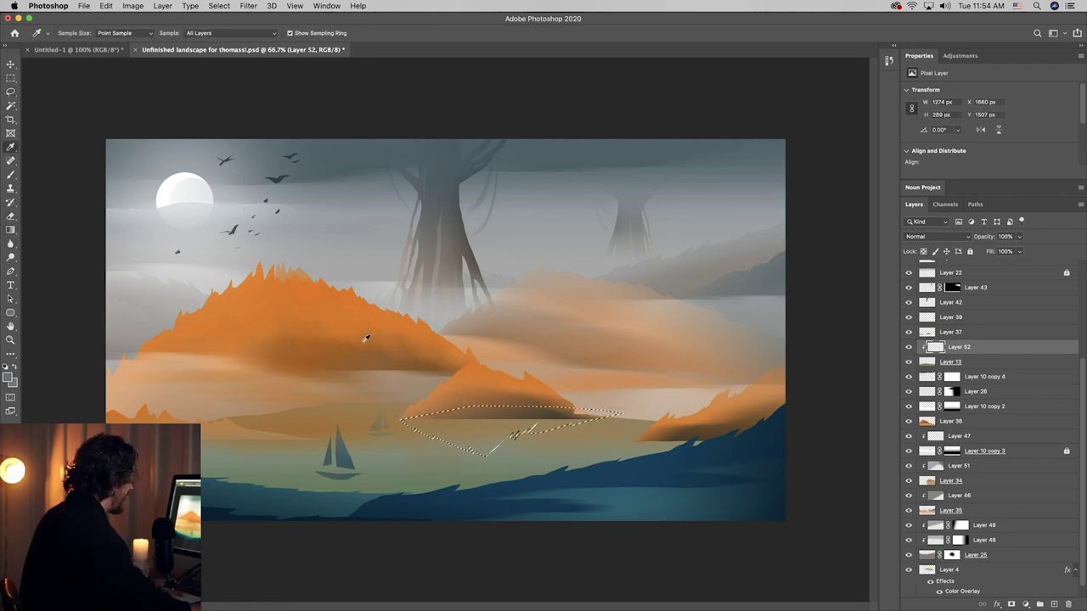
{"action": "left_click", "coordinate": [518, 415], "text": "alt"}
{"action": "left_click_drag", "start_coordinate": [523, 454], "coordinate": [524, 465]}
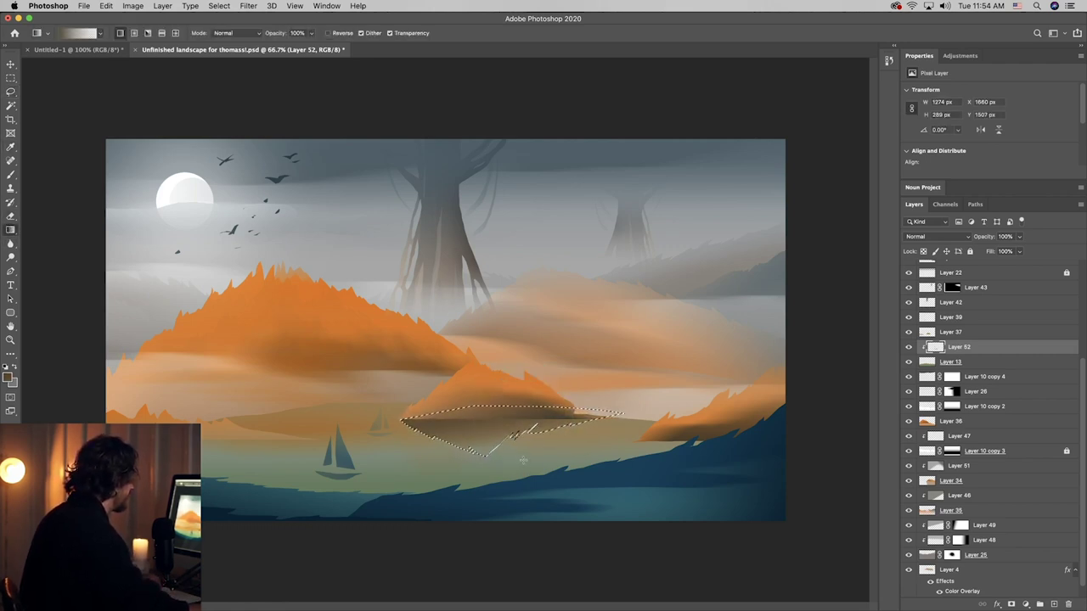
{"action": "left_click", "coordinate": [493, 389], "text": "alt"}
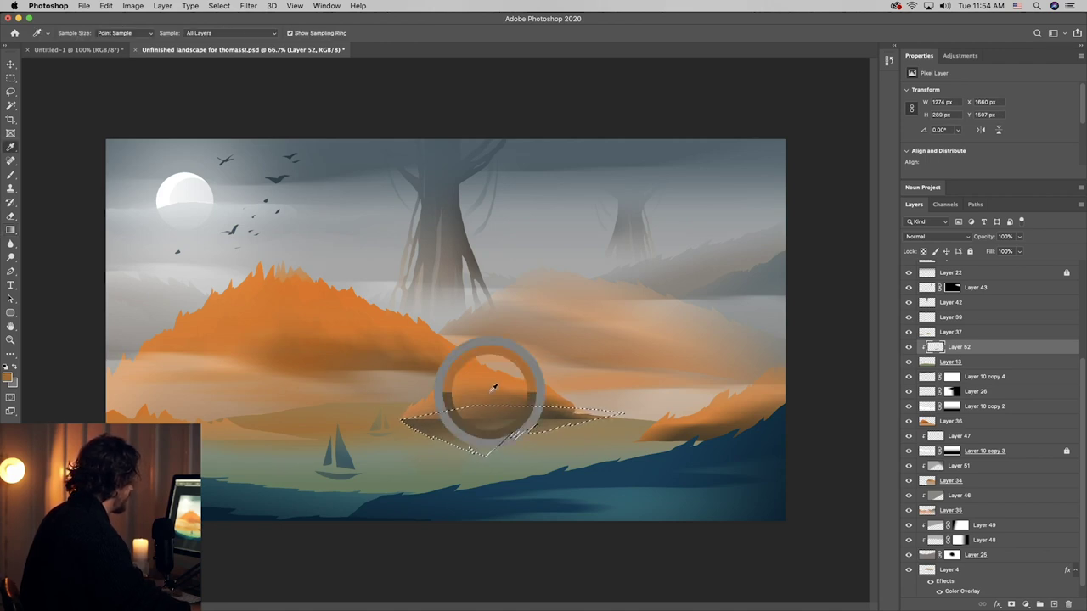
{"action": "left_click_drag", "start_coordinate": [487, 455], "coordinate": [492, 416]}
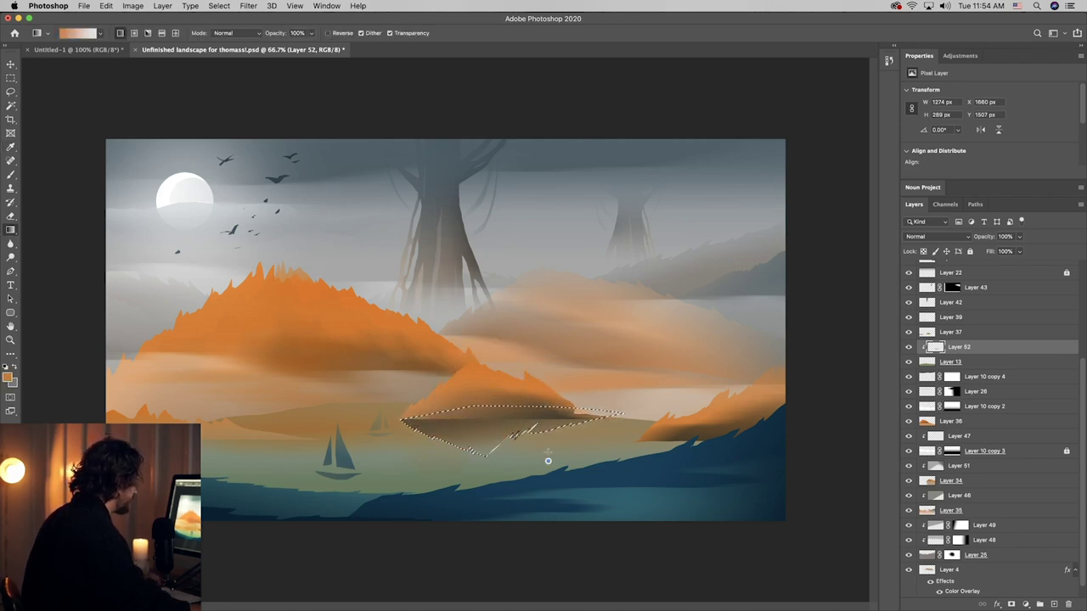
{"action": "key", "text": "ctrl+d"}
- Try lowering the reflection layer's opacity to 34%, undo the change, and clear the restored selection
{"action": "key", "text": "v"}
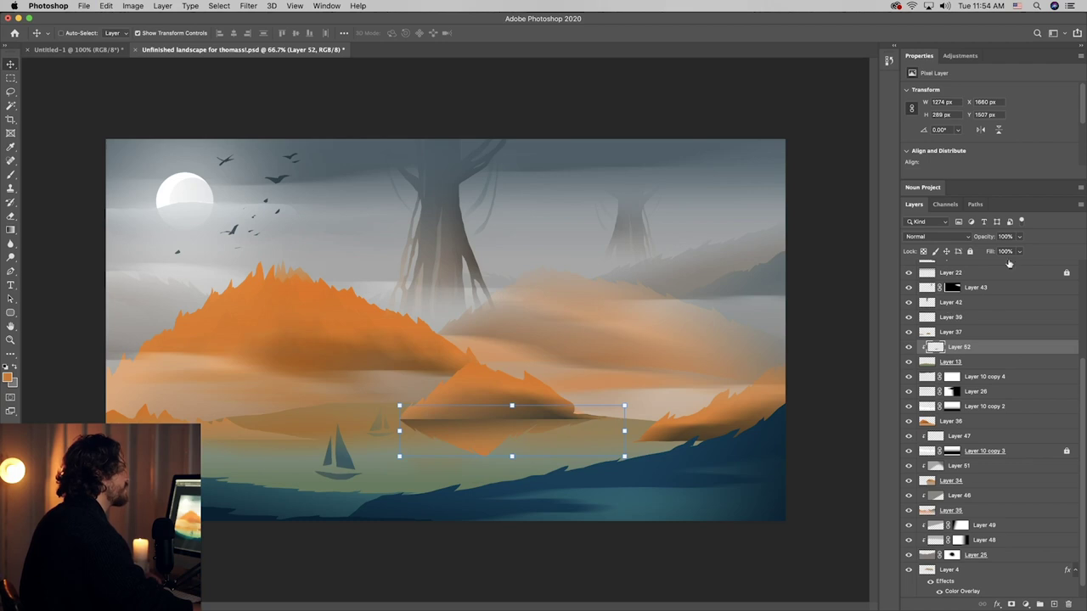
{"action": "left_click", "coordinate": [1019, 236]}
{"action": "left_click_drag", "start_coordinate": [1018, 250], "coordinate": [1005, 251]}
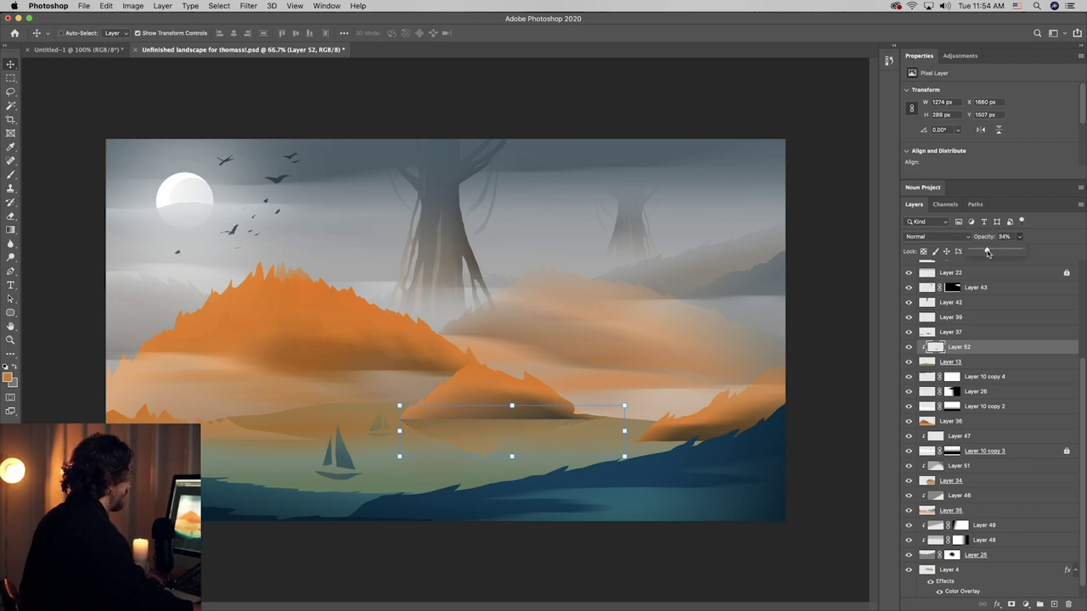
{"action": "key", "text": "ctrl+z"}
{"action": "key", "text": "ctrl+z"}
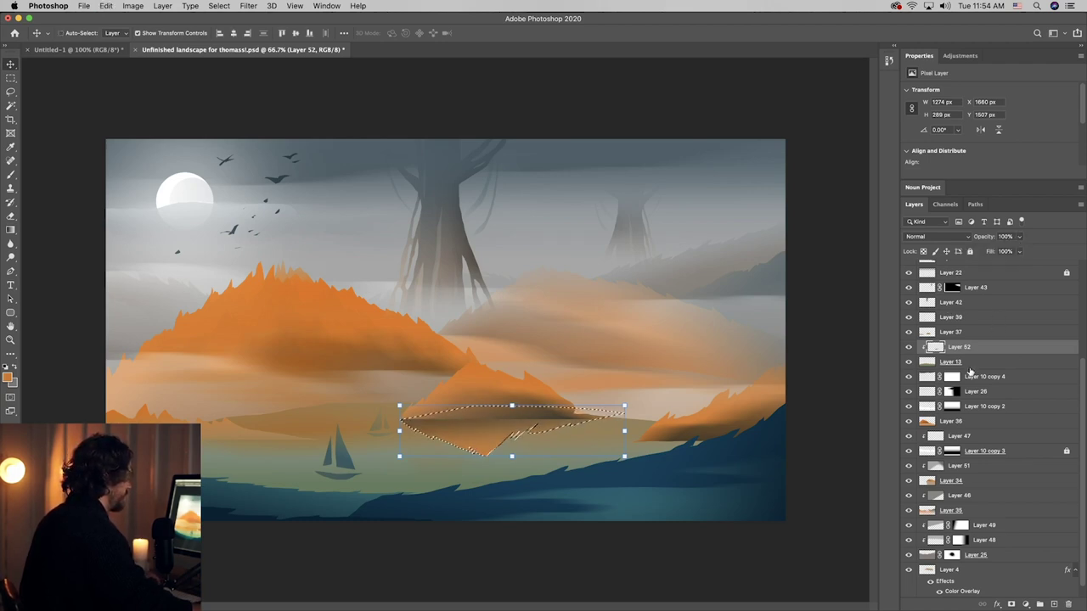
{"action": "key", "text": "ctrl+d"}
- Try the last-used Motion Blur on Layer 52's reflection and undo it
{"action": "left_click", "coordinate": [162, 6]}
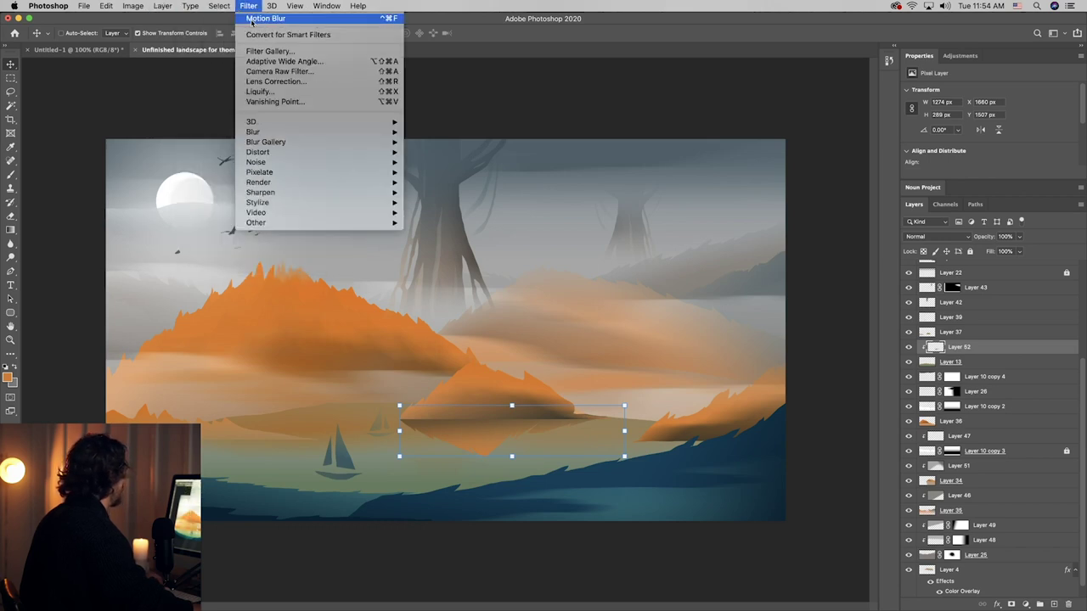
{"action": "left_click", "coordinate": [251, 21]}
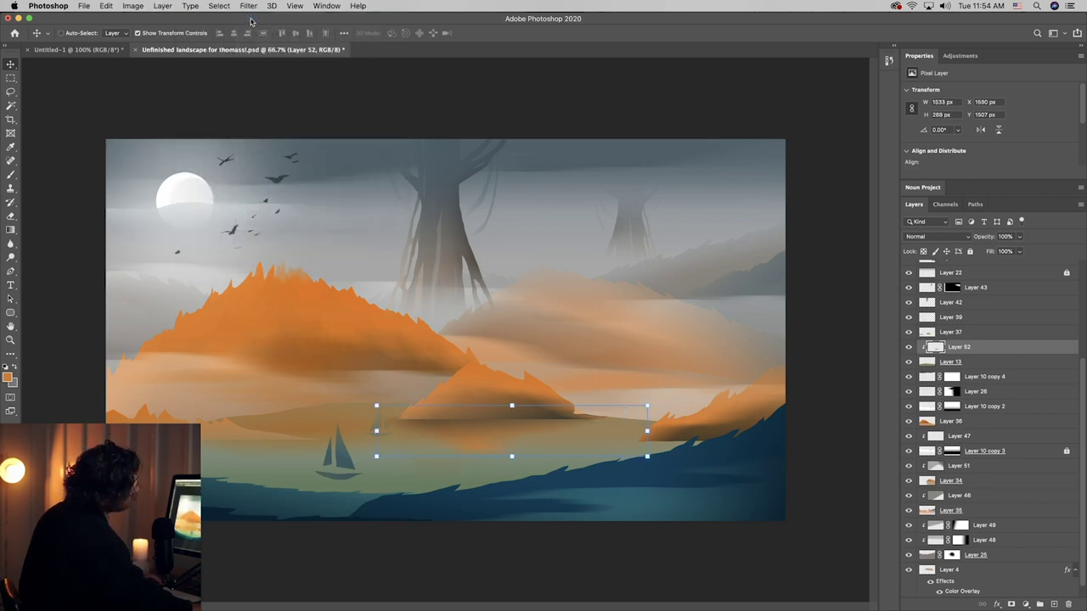
{"action": "key", "text": "super+z"}
- Apply Motion Blur to the small hill's reflection on Layer 52 with an angle of 84° and a distance of 108 pixels
{"action": "left_click", "coordinate": [248, 6]}
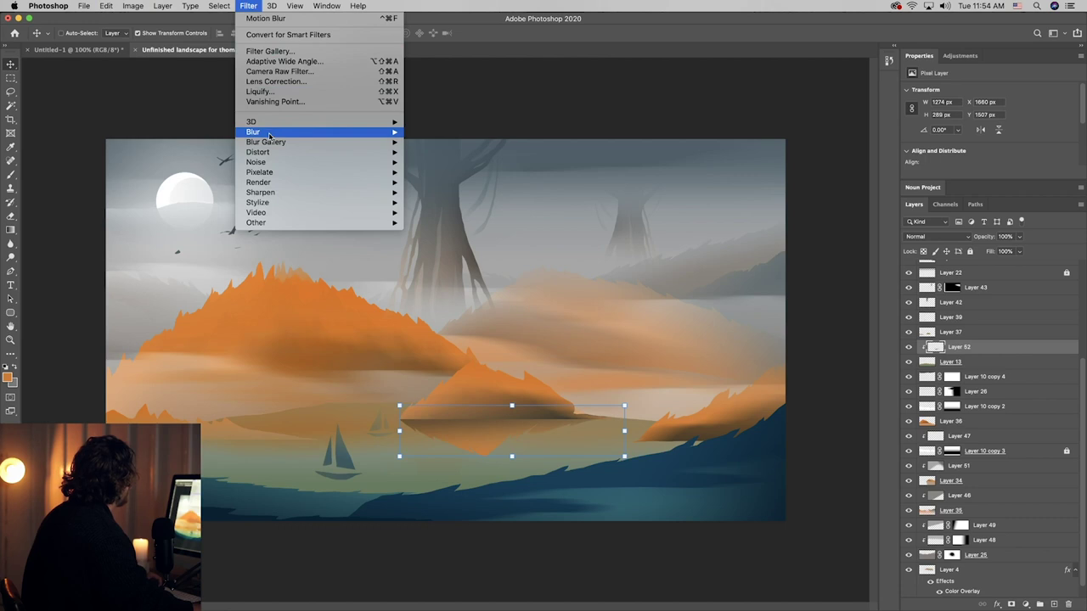
{"action": "mouse_move", "coordinate": [255, 132]}
{"action": "left_click", "coordinate": [446, 193]}
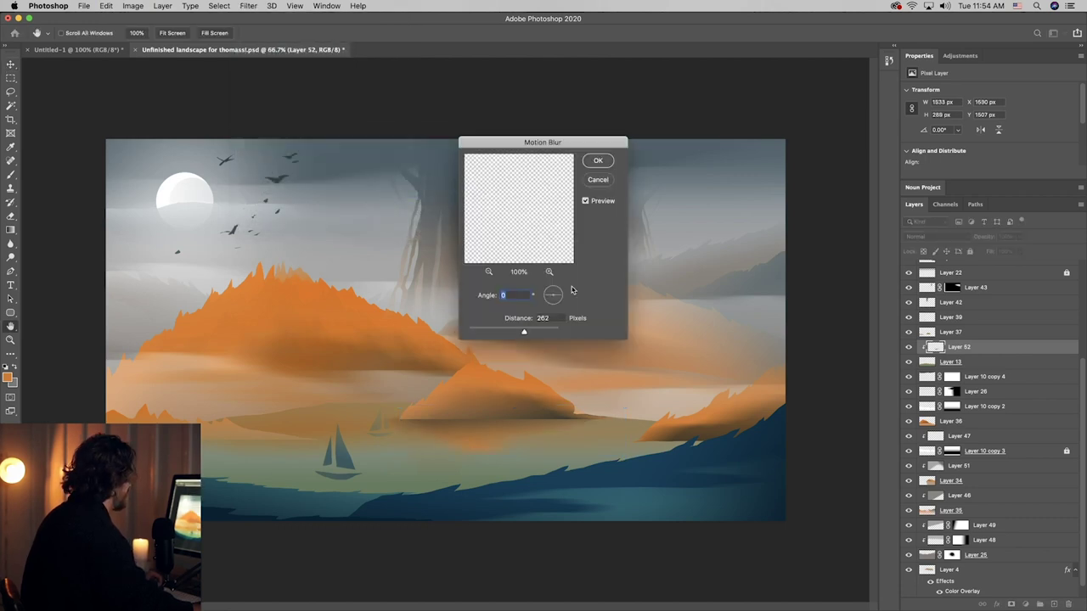
{"action": "left_click_drag", "start_coordinate": [511, 338], "coordinate": [505, 334]}
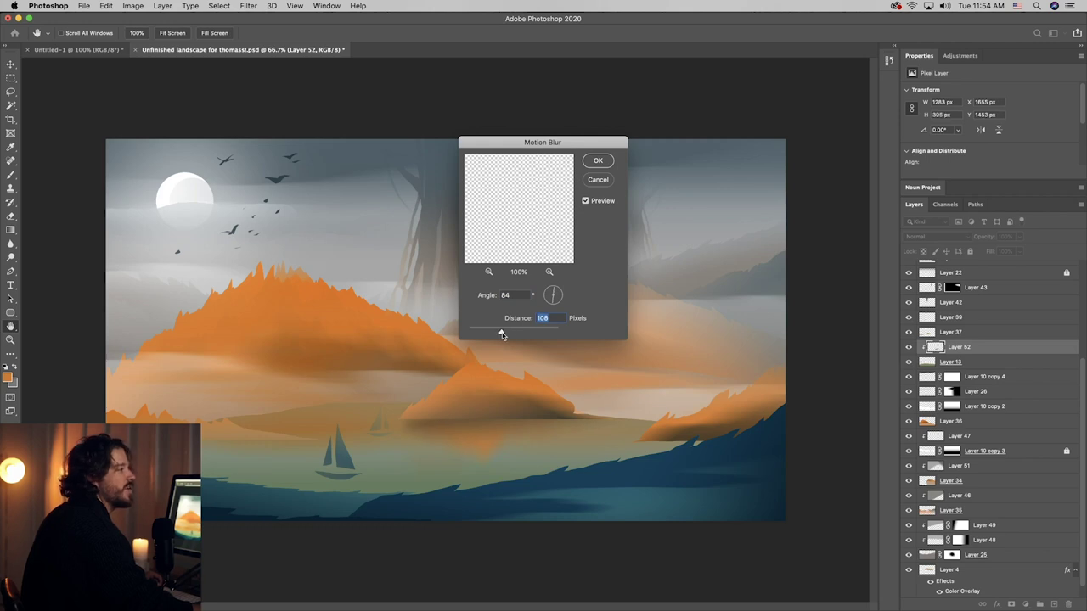
{"action": "left_click", "coordinate": [598, 161]}
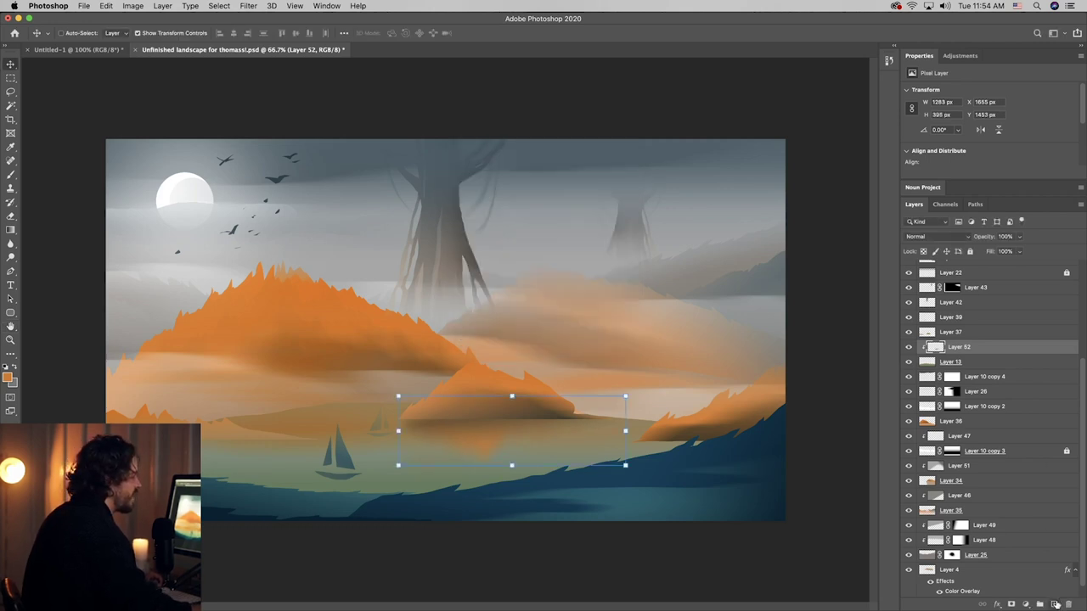
- On a new layer above Layer 52, lasso a thin waterline strip beneath the small hill, fill it with the moon's white, and deselect
{"action": "left_click", "coordinate": [1054, 604]}
{"action": "left_click", "coordinate": [10, 91]}
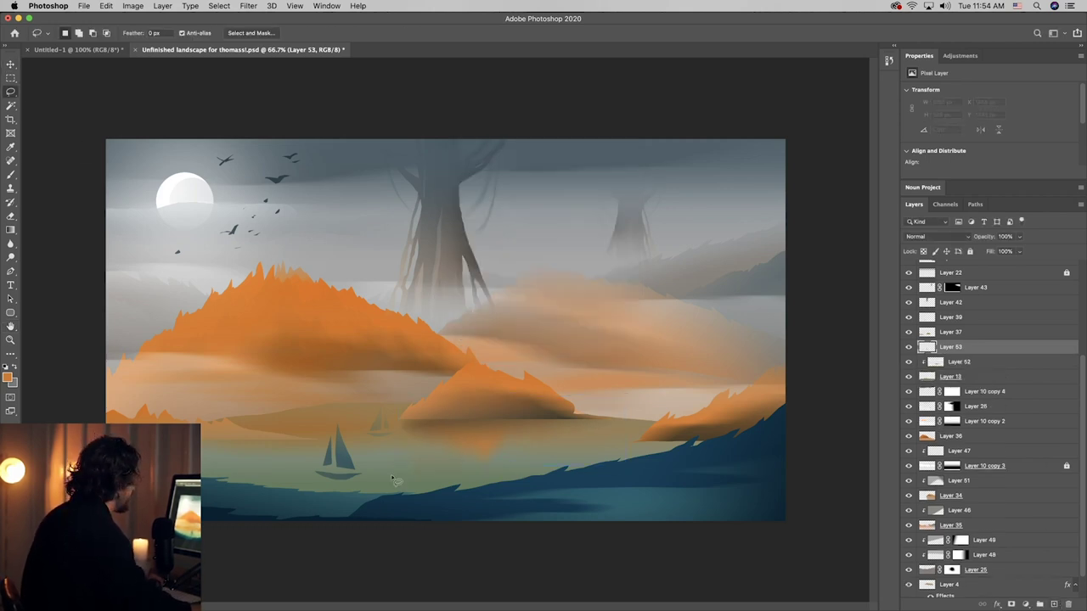
{"action": "left_click_drag", "start_coordinate": [397, 425], "coordinate": [508, 428]}
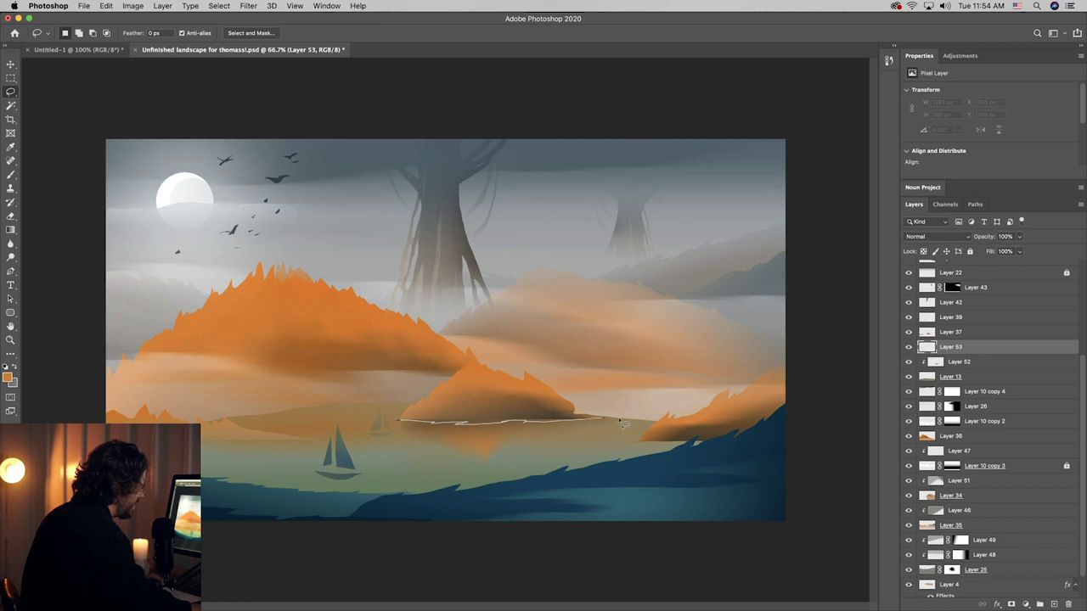
{"action": "left_click_drag", "start_coordinate": [622, 423], "coordinate": [399, 422]}
{"action": "key", "text": "i"}
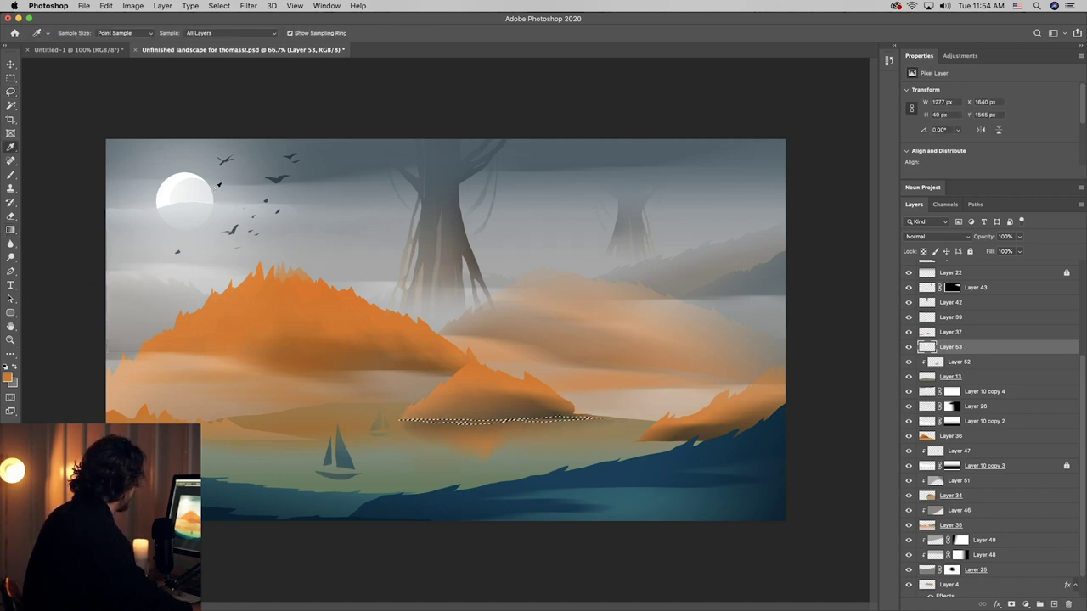
{"action": "left_click", "coordinate": [173, 187]}
{"action": "key", "text": "g"}
{"action": "key", "text": "alt+BackSpace"}
{"action": "key", "text": "super+d"}
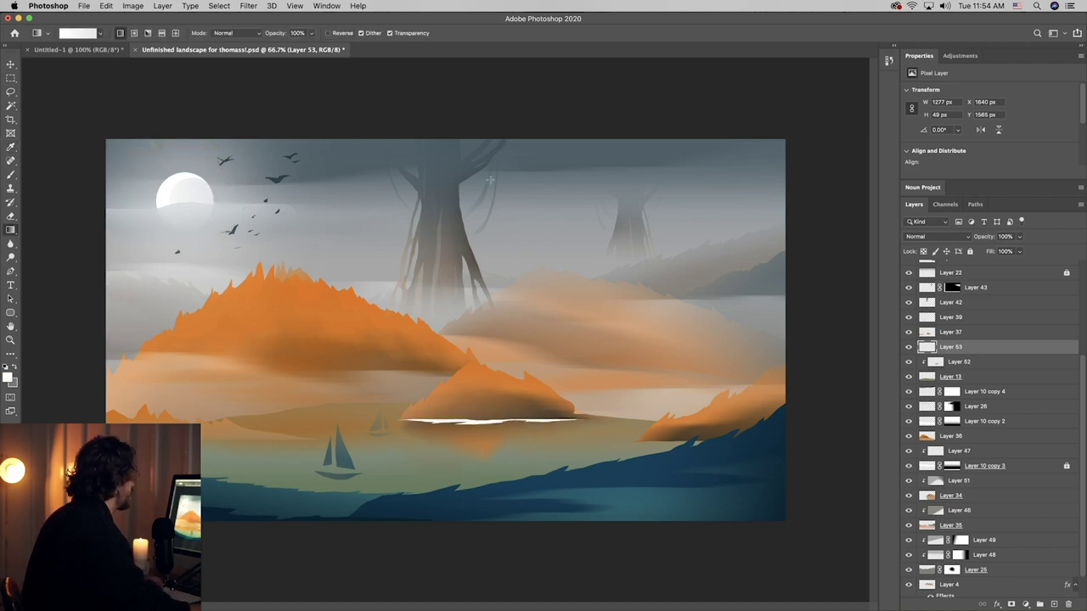
- Apply a horizontal Motion Blur with a distance of 108 pixels to the white waterline strip on Layer 53
{"action": "left_click", "coordinate": [295, 6]}
{"action": "mouse_move", "coordinate": [248, 6]}
{"action": "mouse_move", "coordinate": [253, 132]}
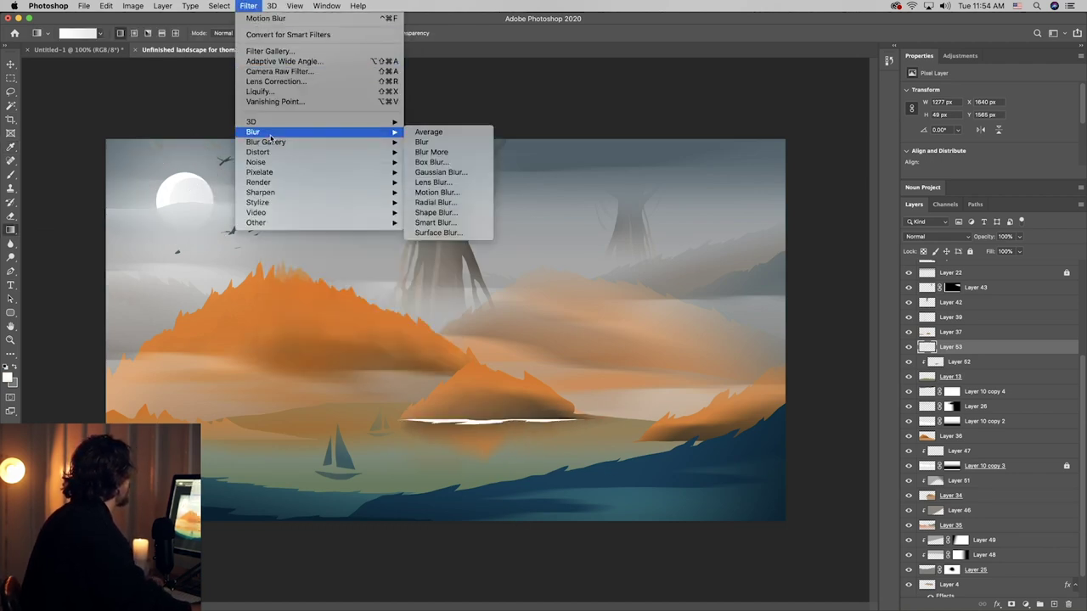
{"action": "left_click", "coordinate": [470, 193]}
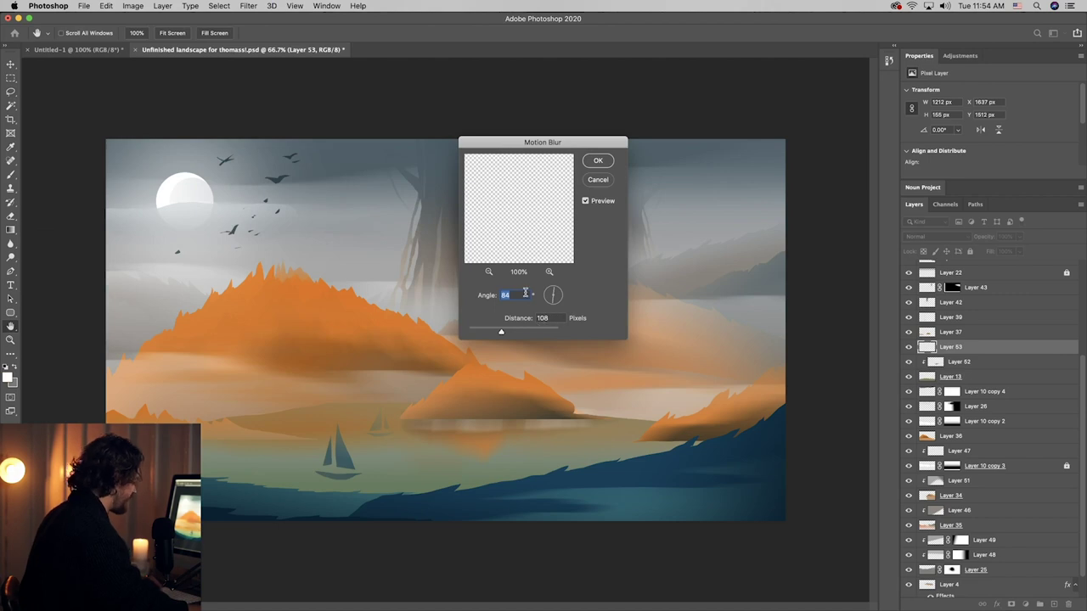
{"action": "left_click", "coordinate": [598, 160]}
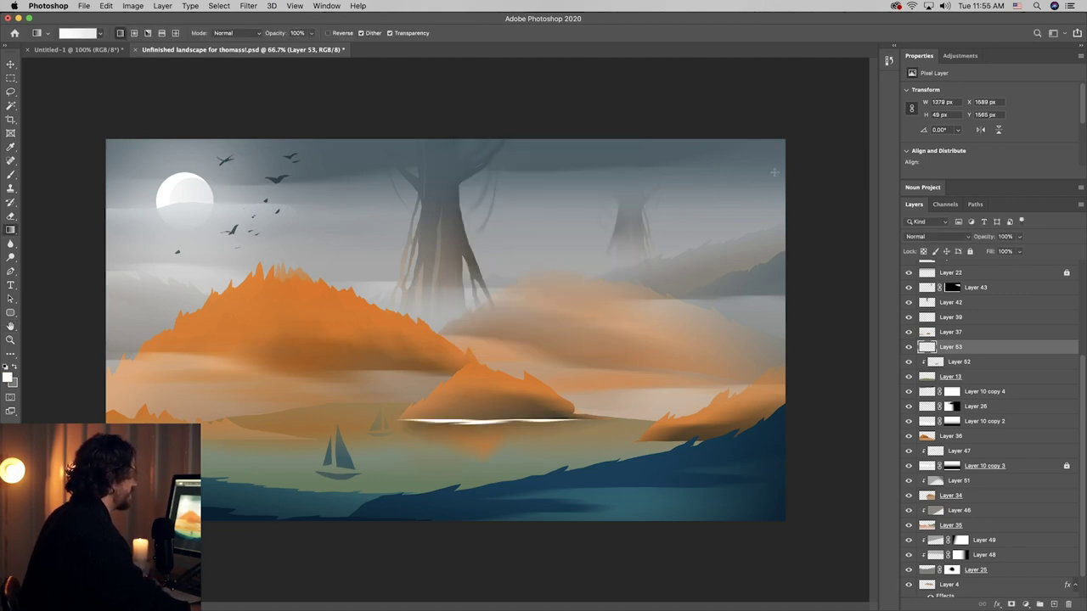
- Set Layer 53's blending mode to Overlay and lower its opacity to 32%
{"action": "left_click", "coordinate": [924, 239]}
{"action": "left_click", "coordinate": [934, 349]}
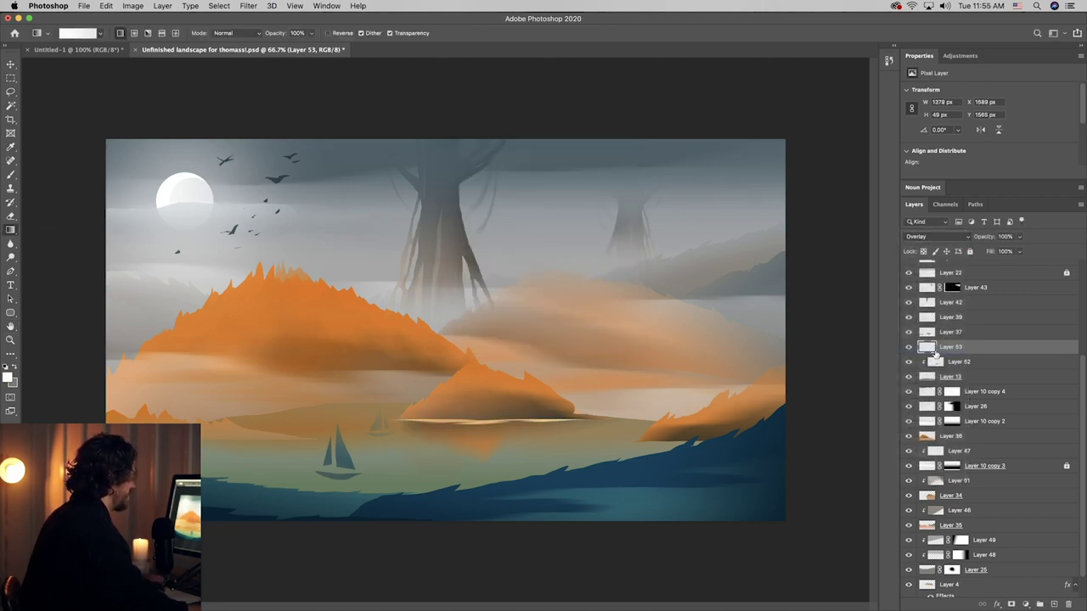
{"action": "left_click", "coordinate": [1020, 237]}
{"action": "left_click_drag", "start_coordinate": [1023, 251], "coordinate": [987, 252]}
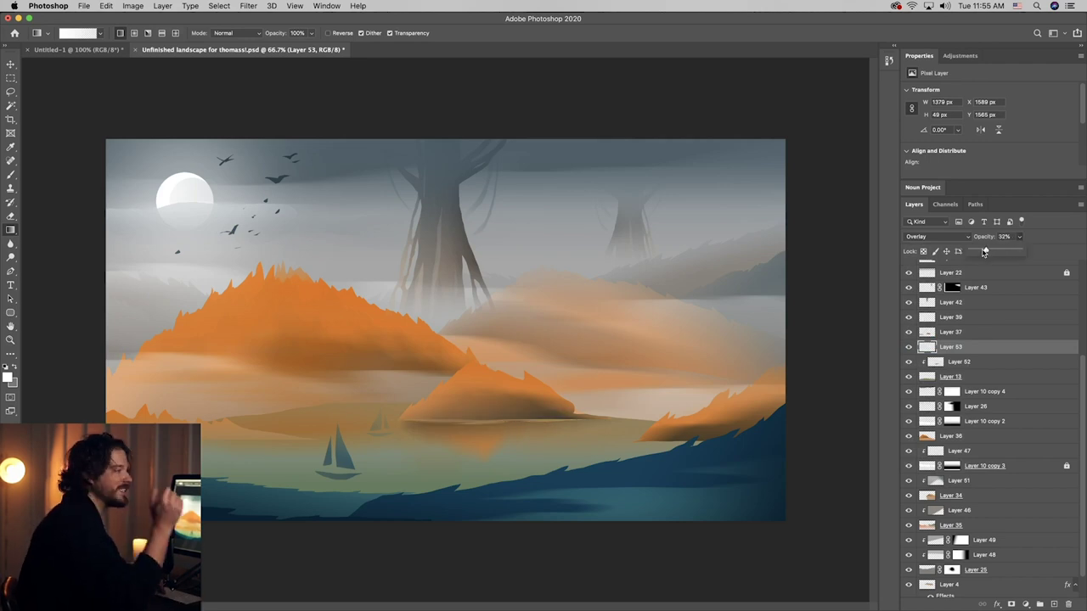
- Select the lake's Layer 13 and add a new layer directly above it, clipped to the lake
{"action": "key", "text": "v"}
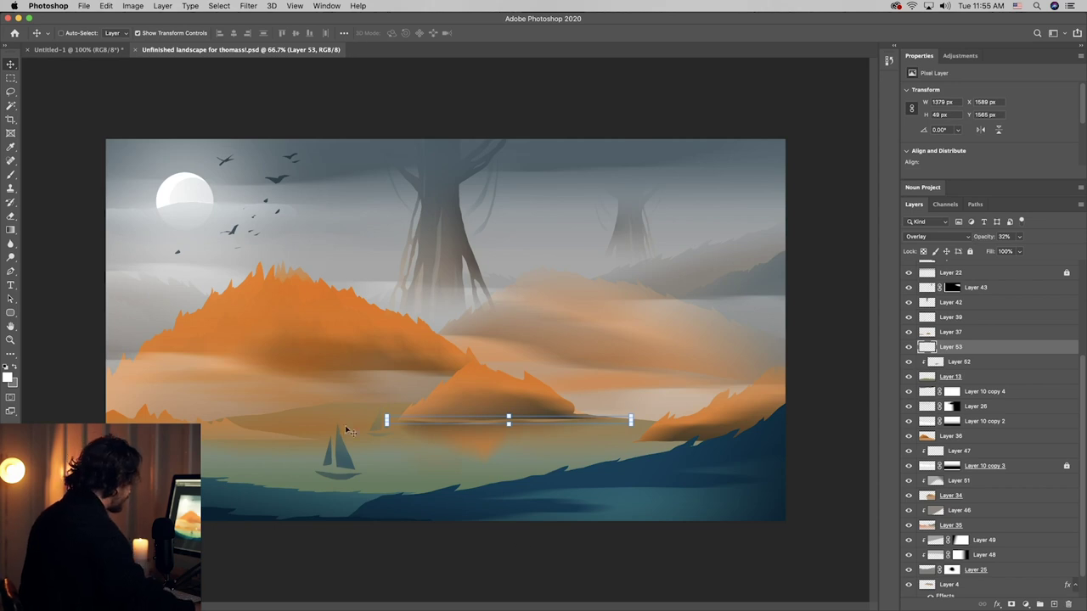
{"action": "left_click", "coordinate": [304, 357], "text": "super"}
{"action": "left_click", "coordinate": [11, 92]}
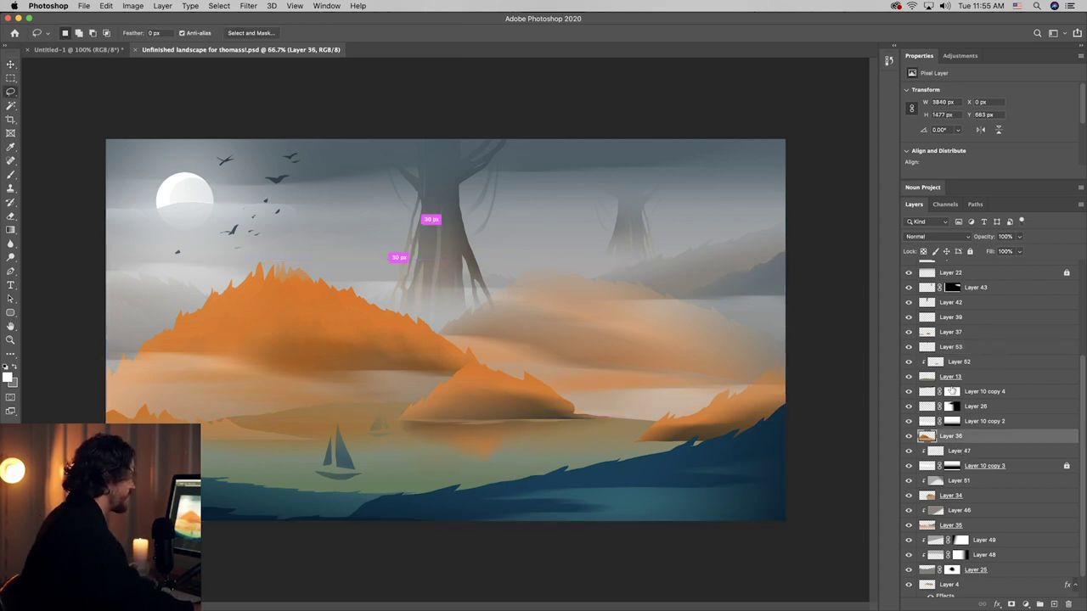
{"action": "left_click", "coordinate": [951, 377]}
{"action": "left_click", "coordinate": [1054, 604]}
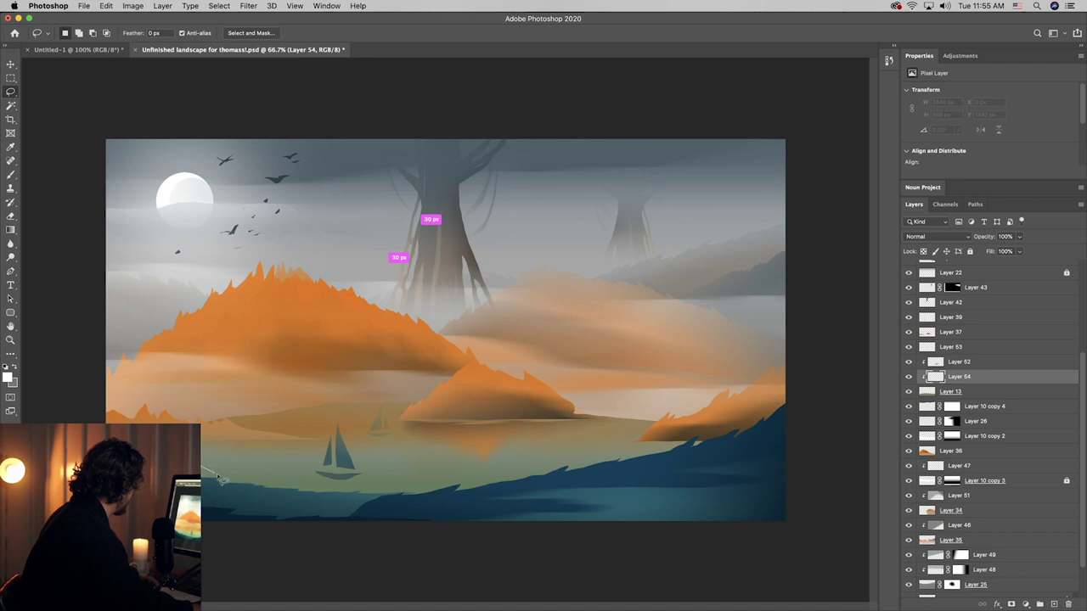
- Lasso a jagged reflection of the large orange hill across the lake, fill it with a gradient of sampled hill brown, and deselect
{"action": "mouse_move", "coordinate": [299, 482]}
{"action": "left_mouse_down"}
{"action": "mouse_move", "coordinate": [327, 490]}
{"action": "mouse_move", "coordinate": [375, 458]}
{"action": "mouse_move", "coordinate": [380, 467]}
{"action": "mouse_move", "coordinate": [433, 458]}
{"action": "left_mouse_up"}
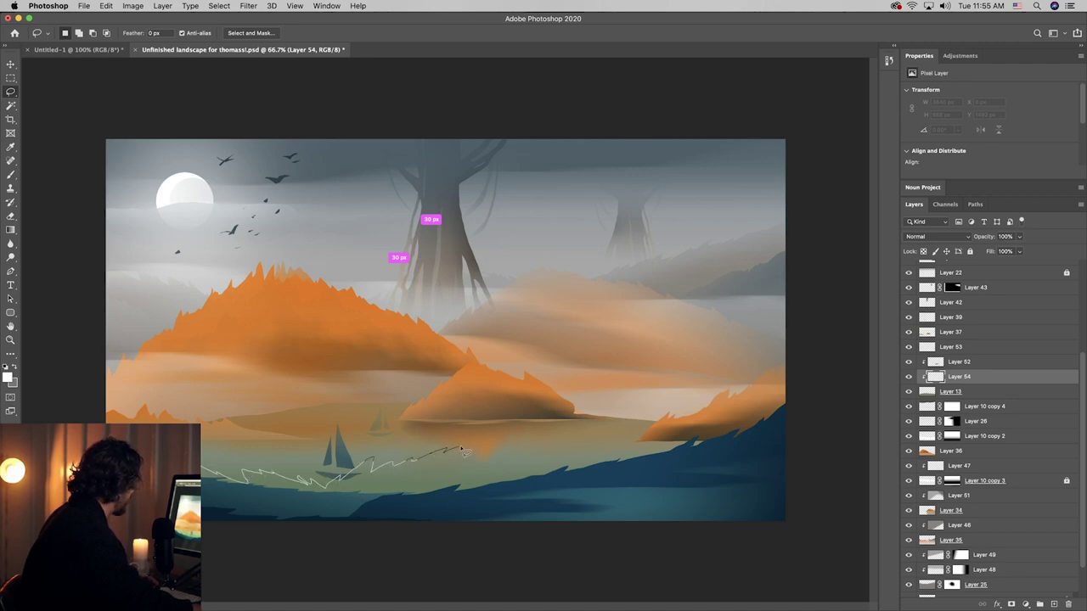
{"action": "mouse_move", "coordinate": [513, 427]}
{"action": "left_mouse_down"}
{"action": "mouse_move", "coordinate": [557, 412]}
{"action": "mouse_move", "coordinate": [390, 384]}
{"action": "mouse_move", "coordinate": [149, 421]}
{"action": "left_mouse_up"}
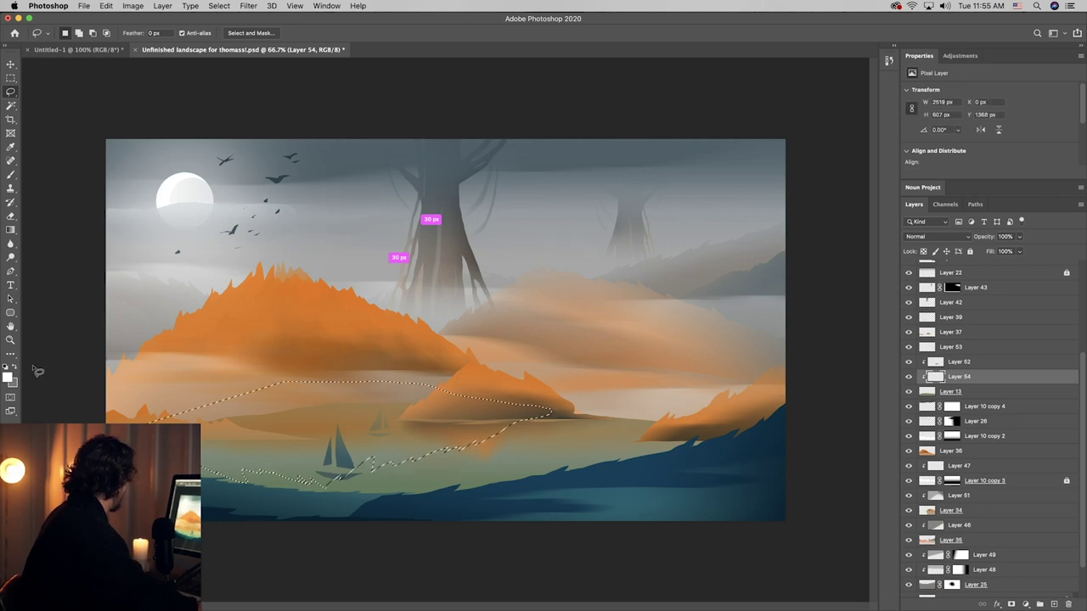
{"action": "key", "text": "i"}
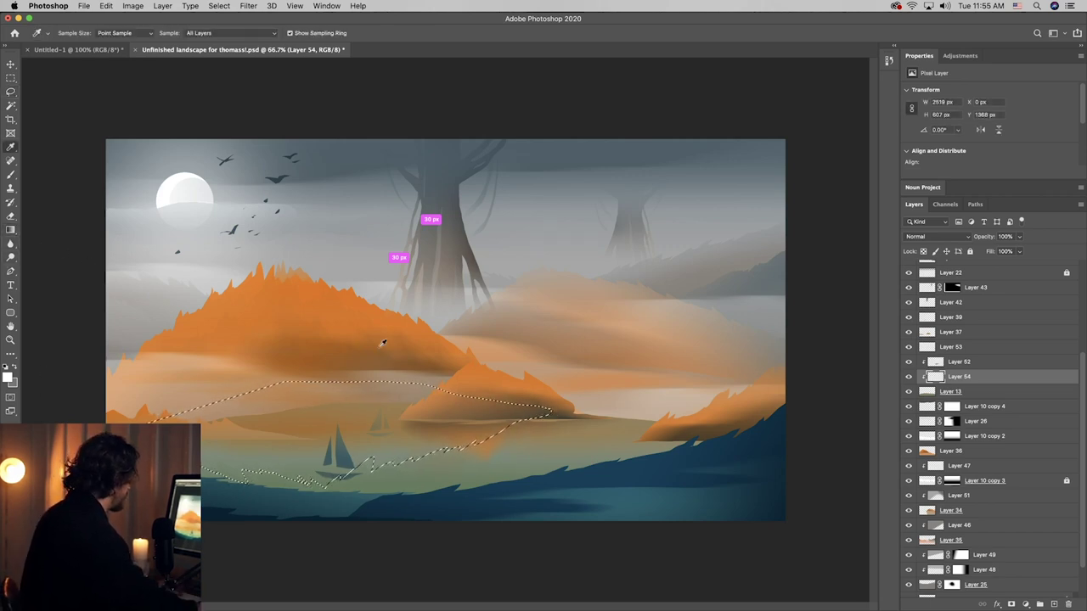
{"action": "left_click", "coordinate": [374, 355]}
{"action": "key", "text": "g"}
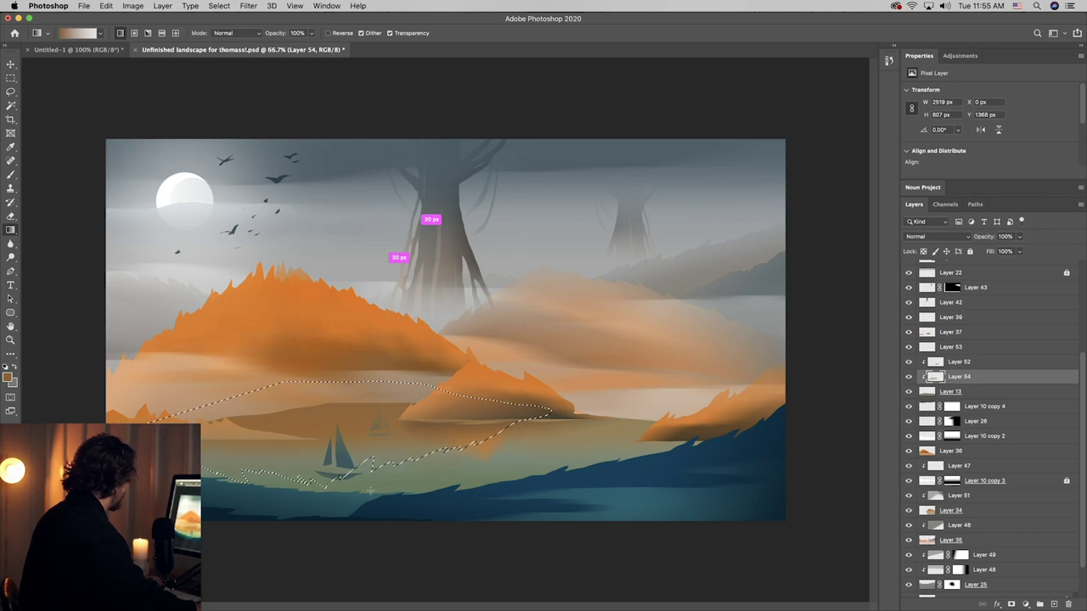
{"action": "left_click_drag", "start_coordinate": [292, 520], "coordinate": [449, 523]}
{"action": "key", "text": "super+d"}
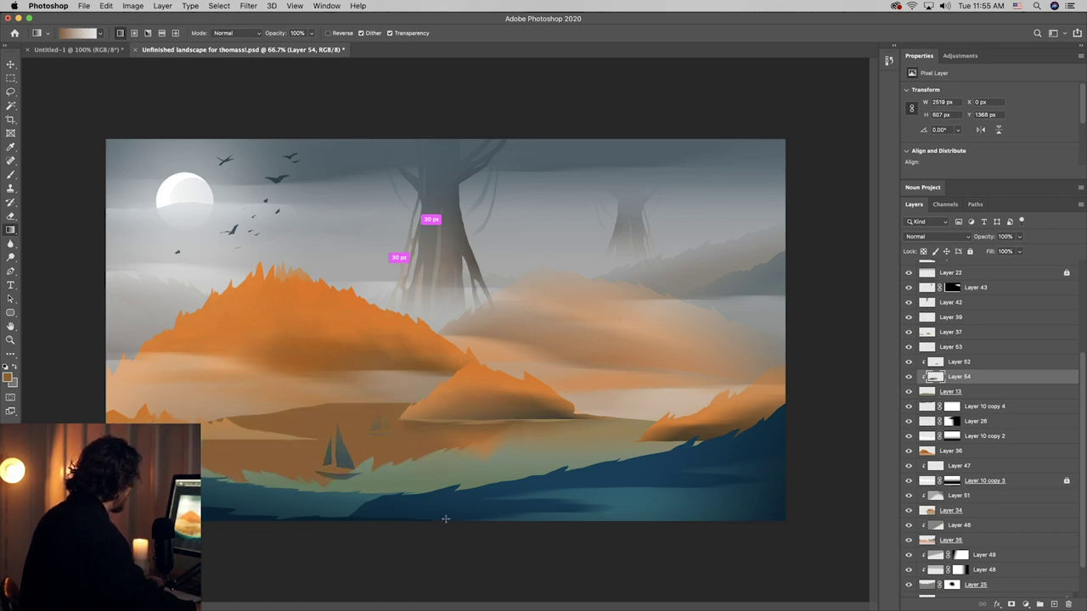
- Shorten the large hill's reflection to 533 px high and apply Motion Blur with a 90° angle and 108-pixel distance
{"action": "key", "text": "v"}
{"action": "left_click_drag", "start_coordinate": [331, 489], "coordinate": [331, 475]}
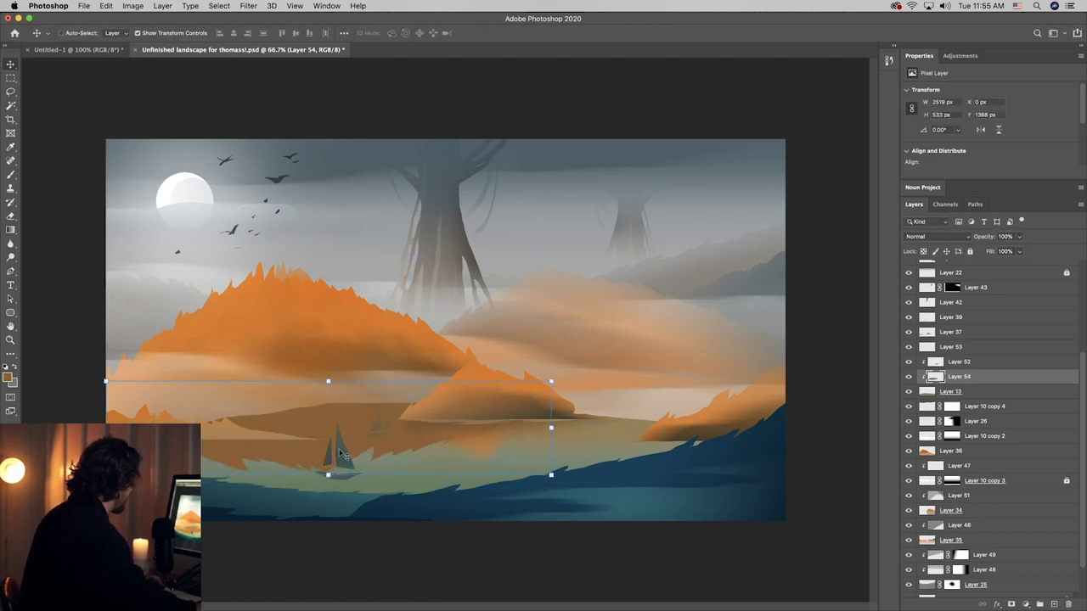
{"action": "left_click", "coordinate": [231, 5]}
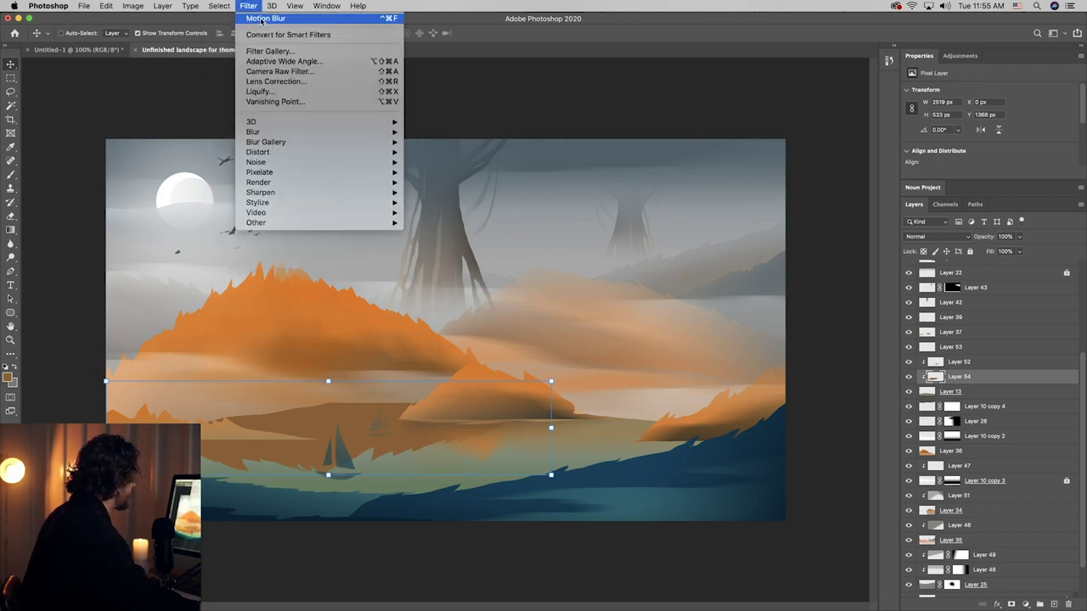
{"action": "left_click", "coordinate": [260, 20]}
{"action": "left_click", "coordinate": [248, 6]}
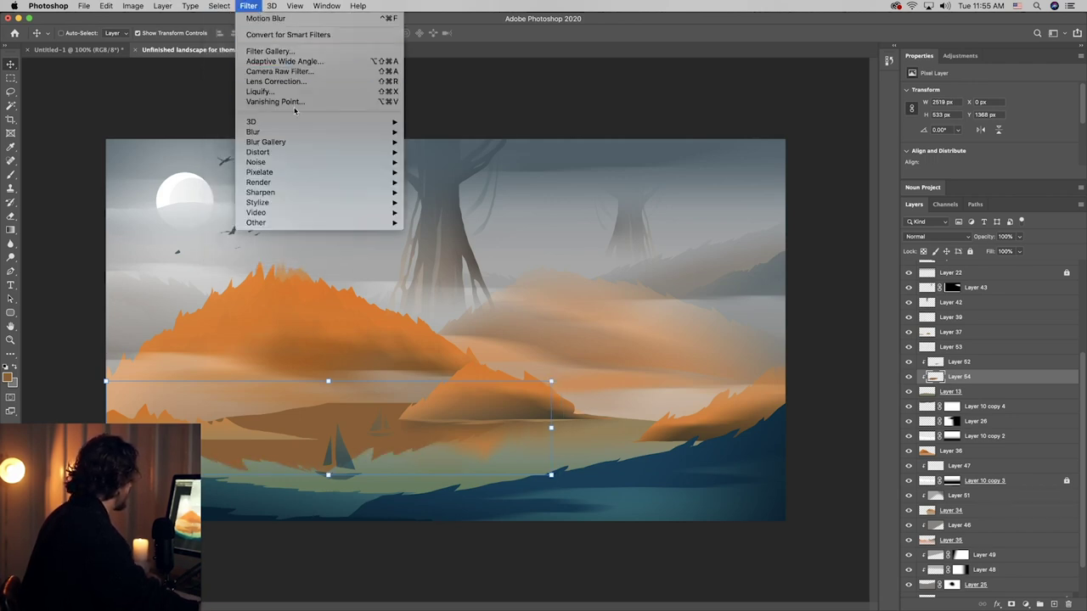
{"action": "mouse_move", "coordinate": [340, 131]}
{"action": "left_click", "coordinate": [420, 192]}
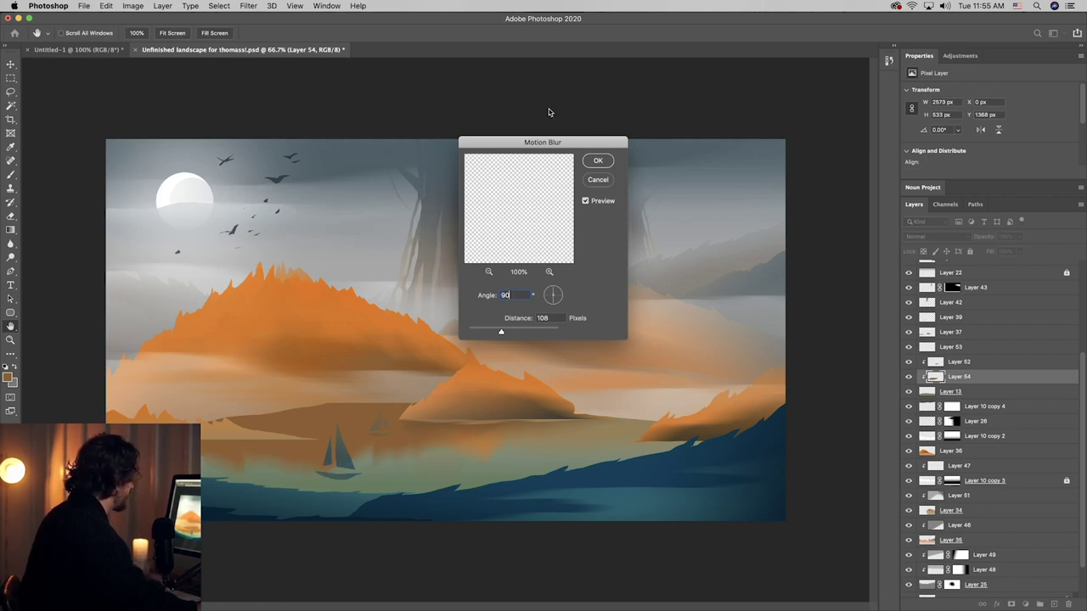
{"action": "left_click", "coordinate": [605, 160]}
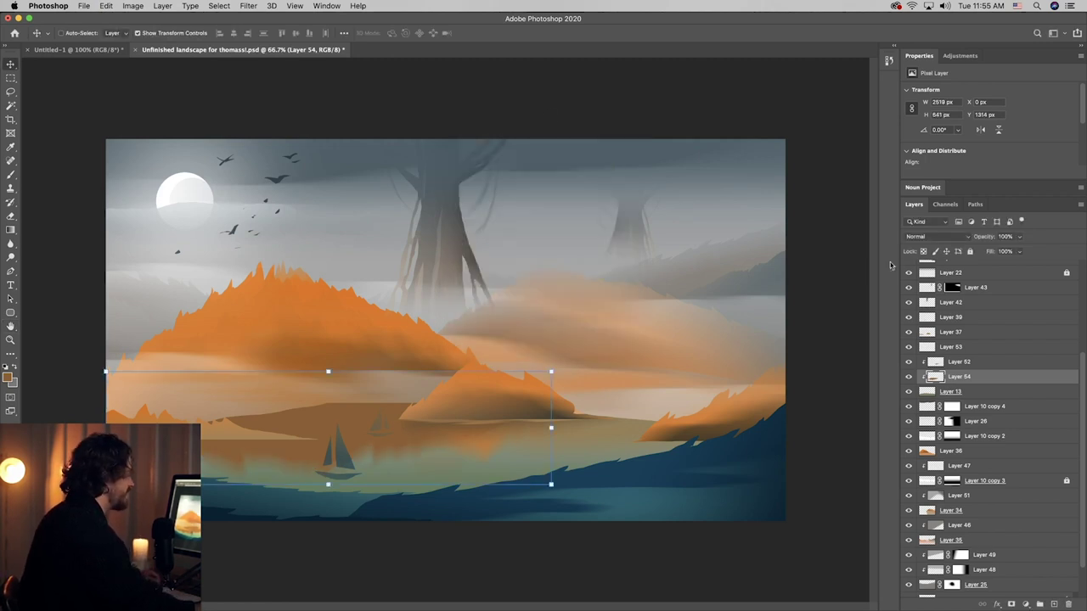
- Lower the large hill reflection's opacity to 43% and save the document
{"action": "left_click", "coordinate": [1019, 237]}
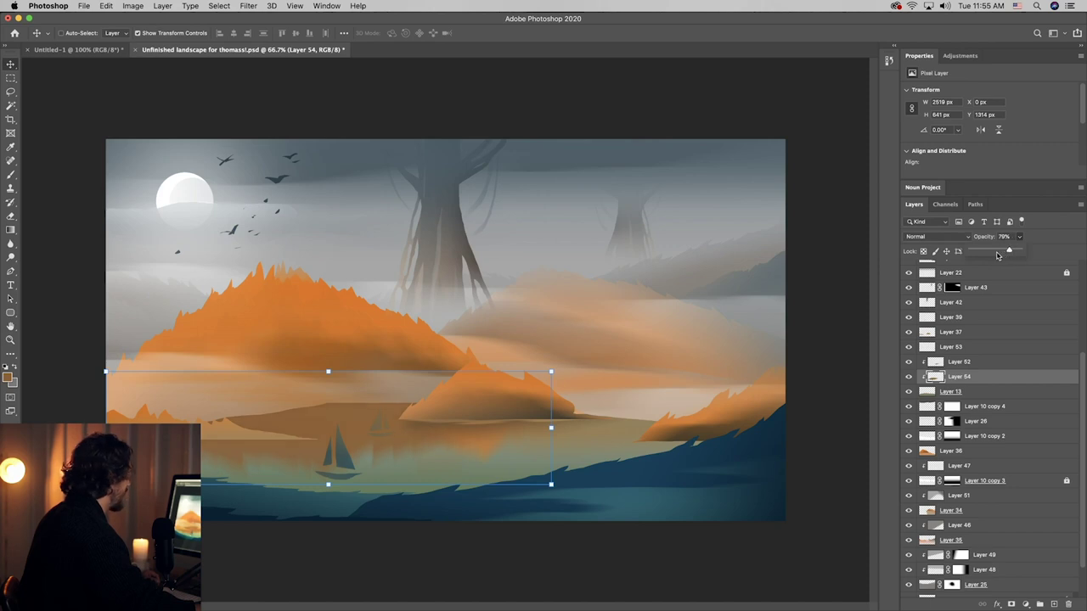
{"action": "left_click_drag", "start_coordinate": [985, 256], "coordinate": [988, 253]}
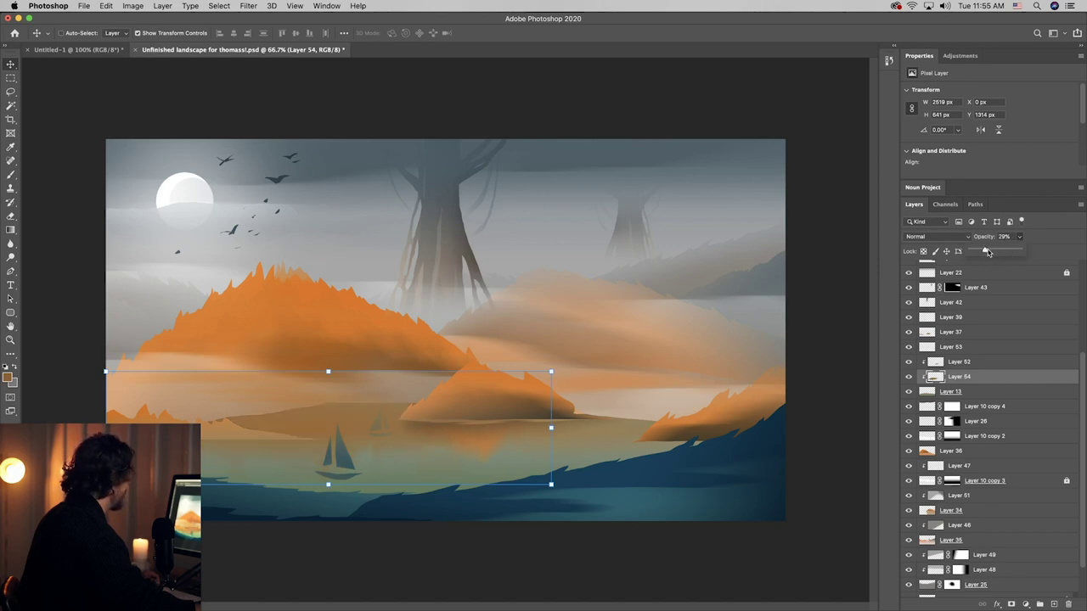
{"action": "key", "text": "super+s"}
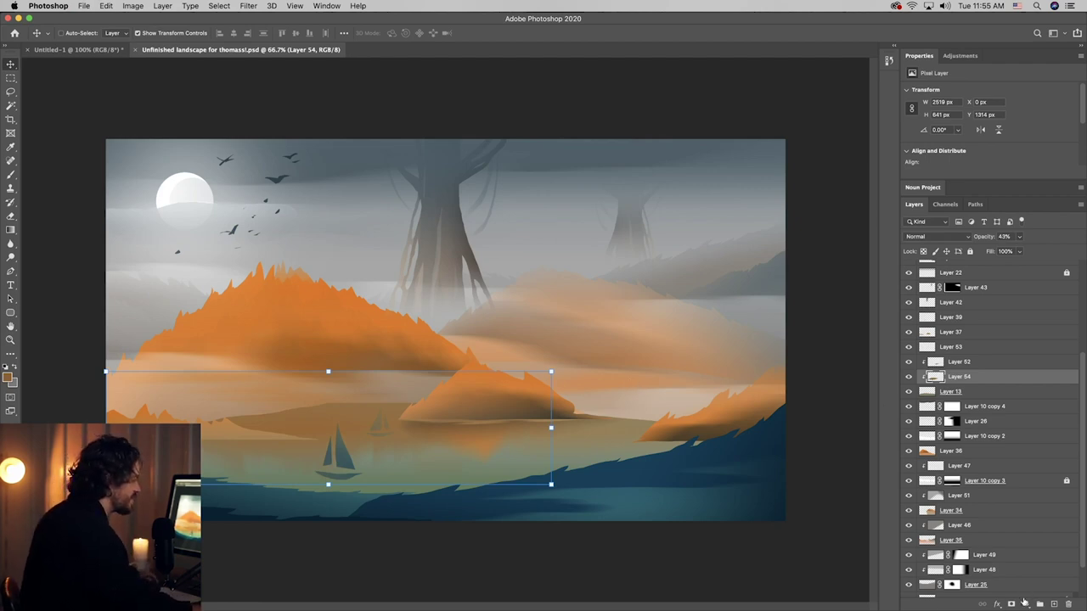
- Add a clipped layer above Layer 54 and lasso thin, broken highlight shapes along the lake's far shoreline
{"action": "left_click", "coordinate": [1054, 604]}
{"action": "left_click", "coordinate": [11, 91]}
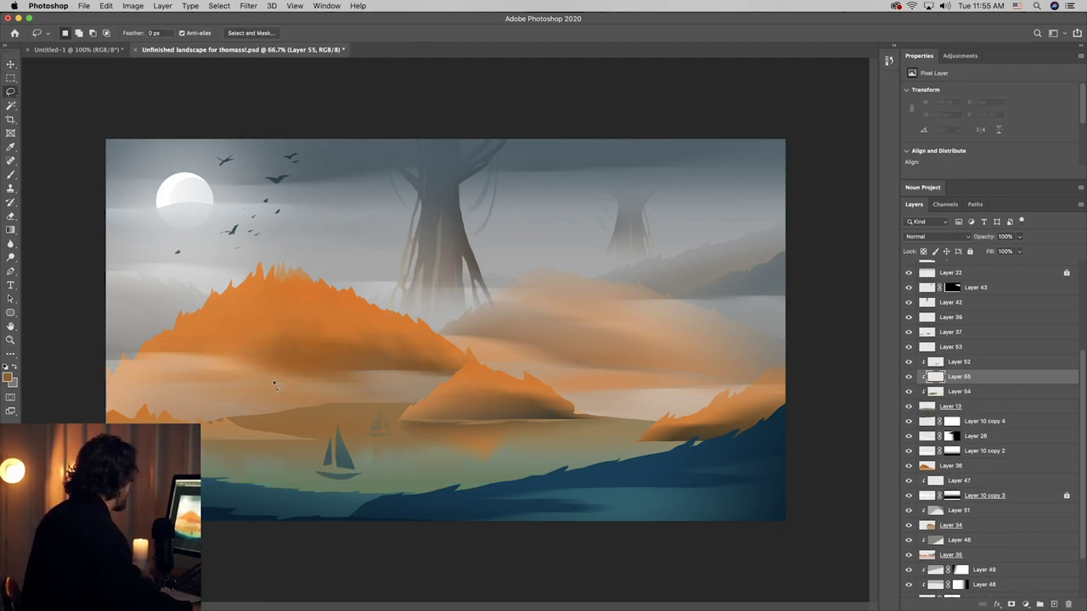
{"action": "left_click_drag", "start_coordinate": [219, 428], "coordinate": [486, 403]}
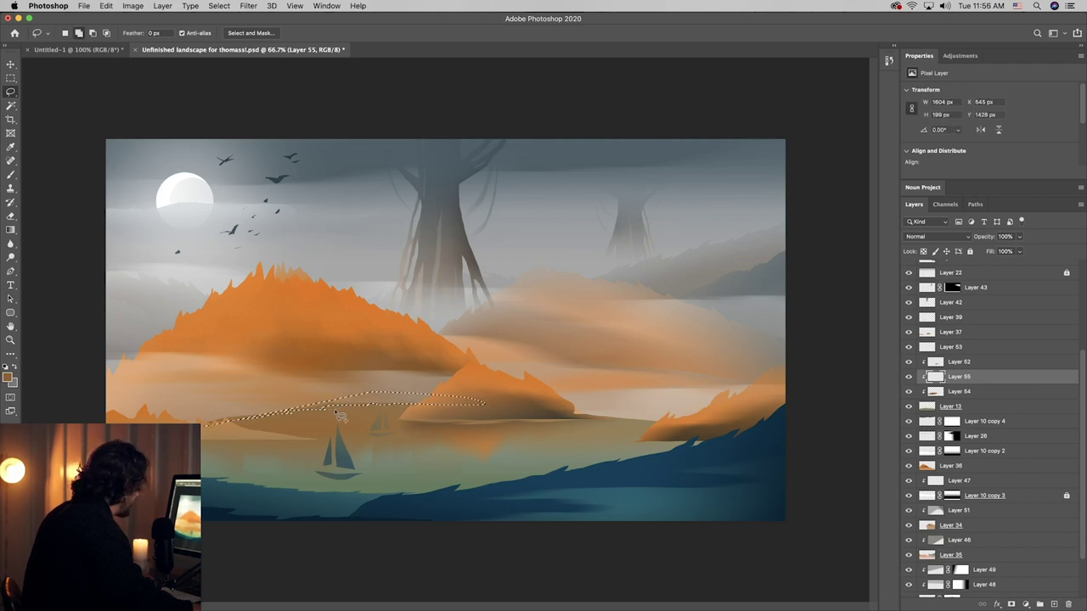
{"action": "left_click_drag", "start_coordinate": [377, 411], "coordinate": [298, 418]}
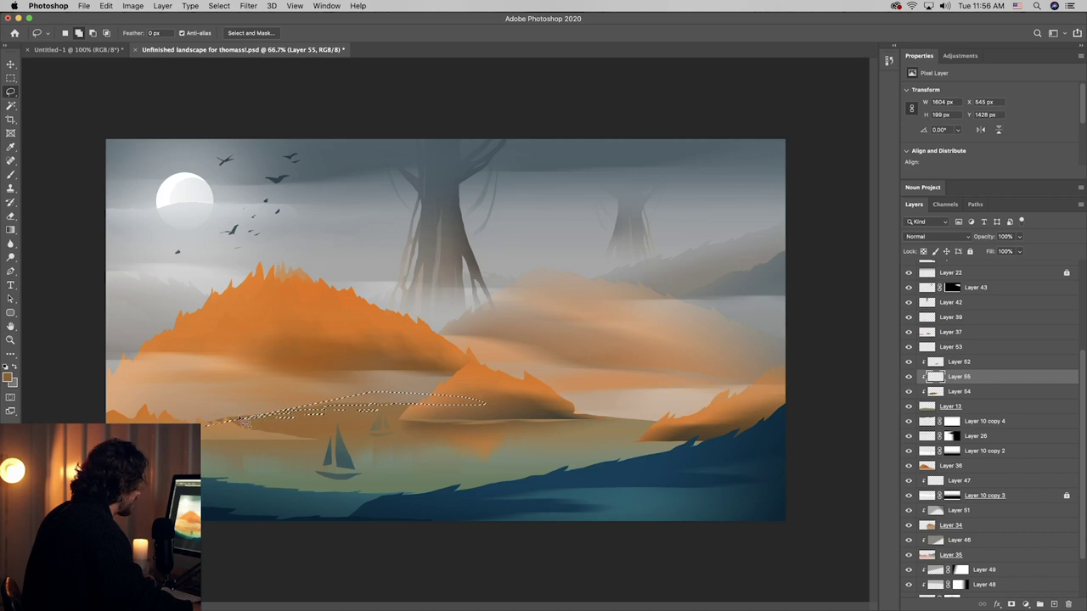
{"action": "left_click_drag", "start_coordinate": [231, 424], "coordinate": [287, 414]}
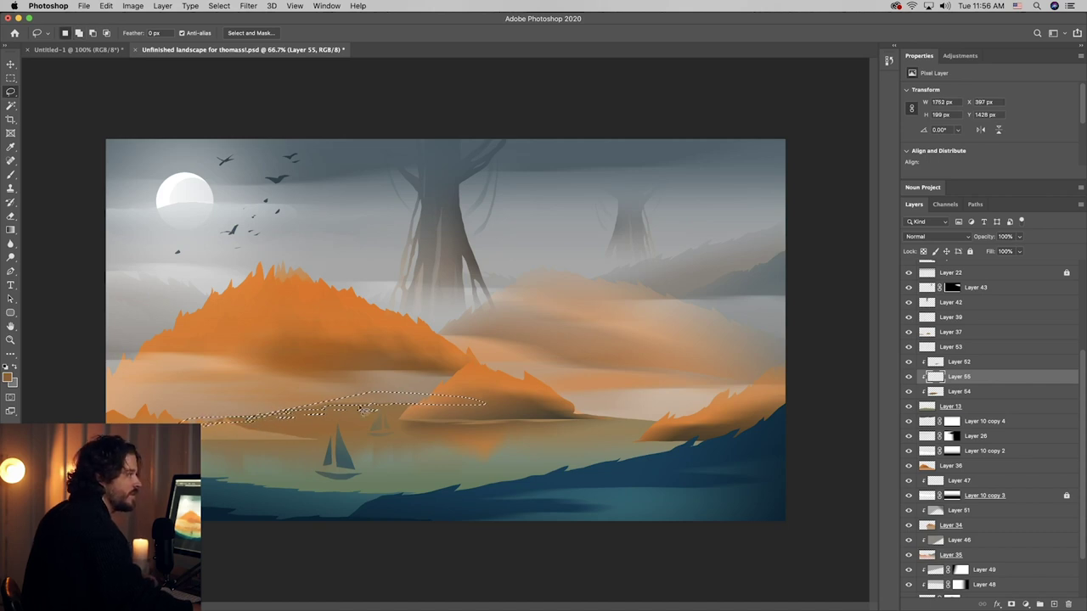
- Sample the moon's white, fill the shoreline highlight selection with a gradient of it, and deselect
{"action": "key", "text": "i"}
{"action": "left_click", "coordinate": [8, 377]}
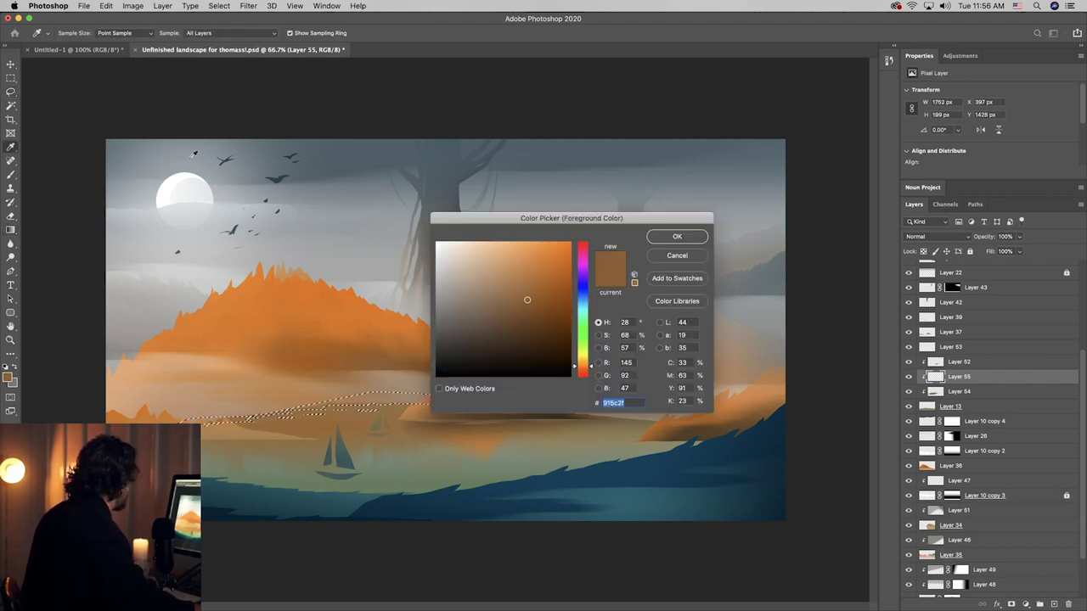
{"action": "left_click", "coordinate": [180, 178]}
{"action": "left_click", "coordinate": [698, 239]}
{"action": "left_click_drag", "start_coordinate": [389, 408], "coordinate": [387, 603]}
{"action": "key", "text": "super+d"}
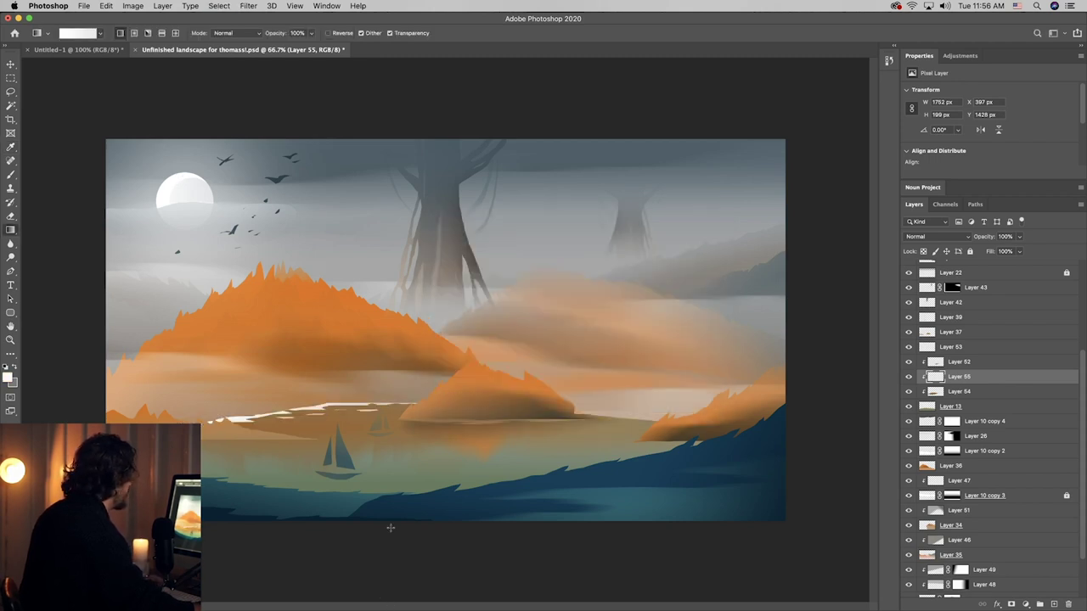
- Apply Motion Blur to the white shoreline highlights with a 0° angle and a distance slightly longer than 108 pixels
{"action": "left_click", "coordinate": [316, 5]}
{"action": "mouse_move", "coordinate": [248, 5]}
{"action": "mouse_move", "coordinate": [374, 131]}
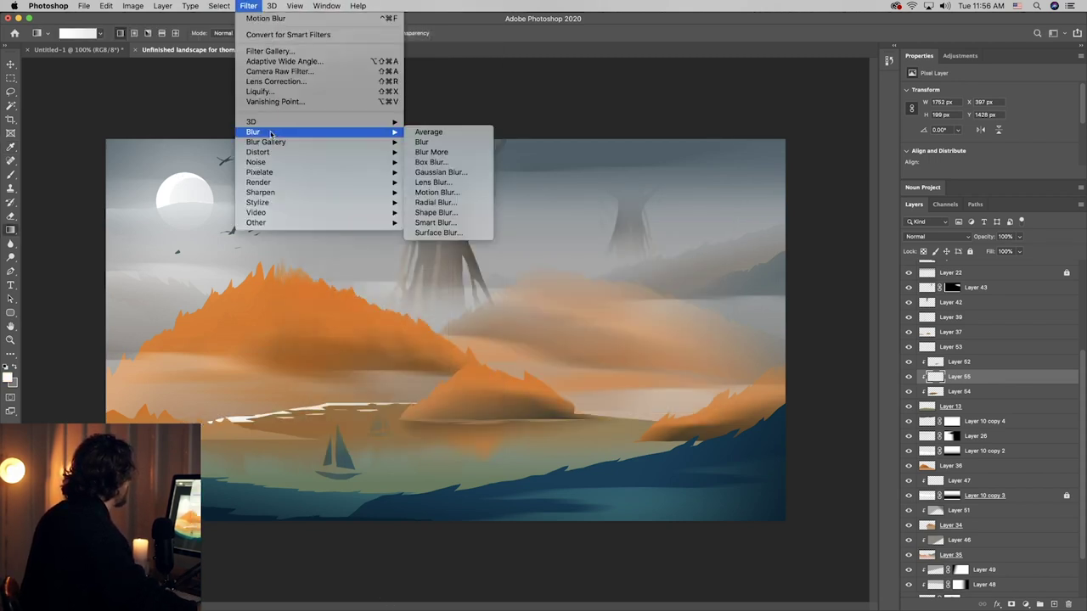
{"action": "left_click", "coordinate": [491, 198]}
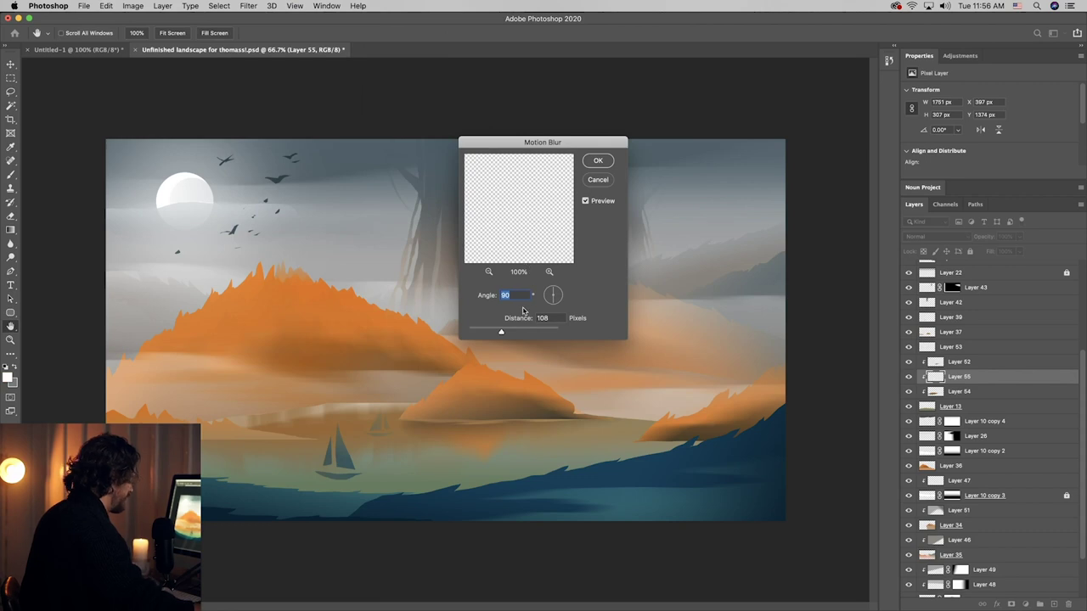
{"action": "type", "text": "0"}
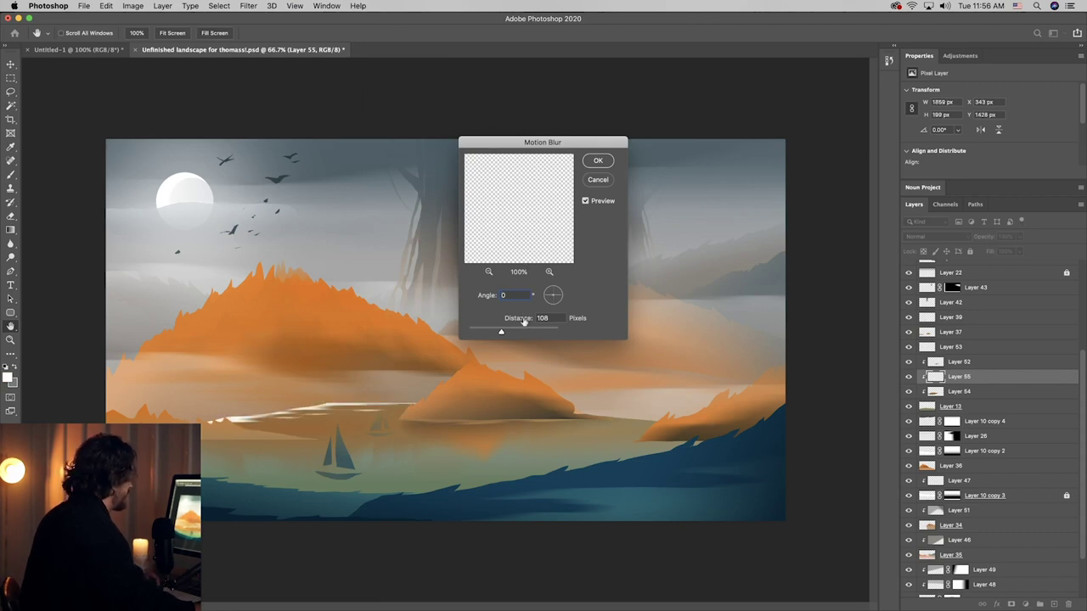
{"action": "left_click_drag", "start_coordinate": [501, 331], "coordinate": [512, 332]}
{"action": "left_click", "coordinate": [598, 162]}
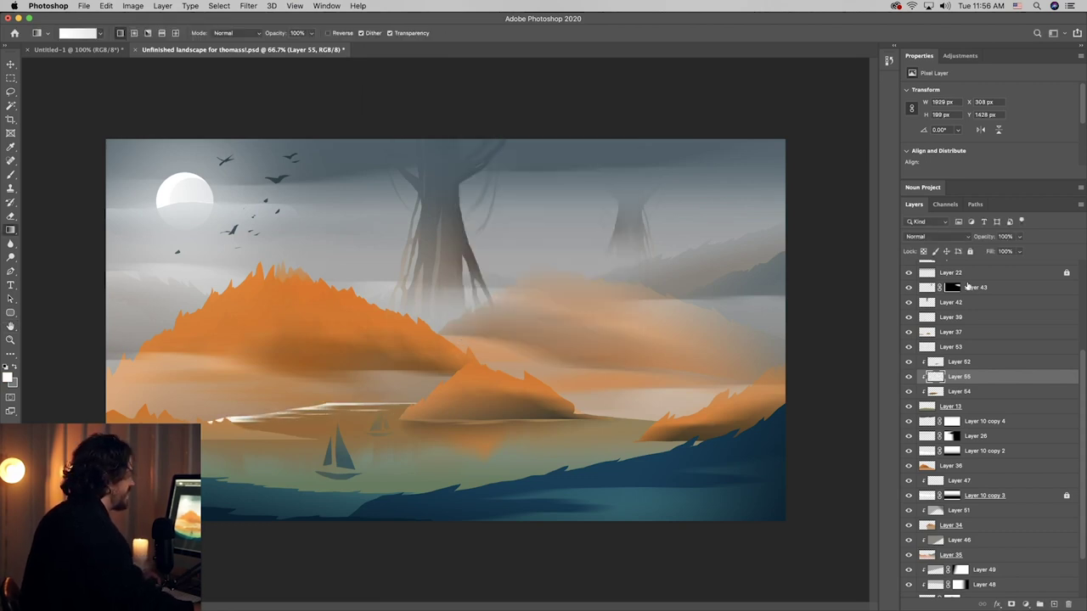
- Set the shoreline highlight layer to Overlay blending at 33% opacity and save the document
{"action": "left_click", "coordinate": [946, 237]}
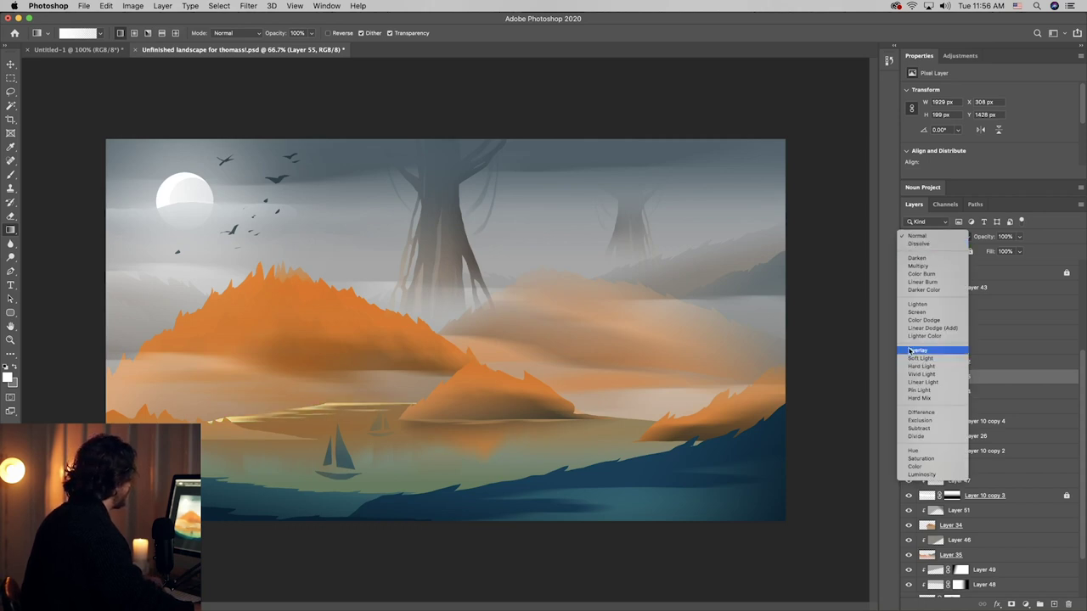
{"action": "left_click", "coordinate": [911, 349]}
{"action": "left_click", "coordinate": [1019, 236]}
{"action": "left_click_drag", "start_coordinate": [1023, 252], "coordinate": [995, 254]}
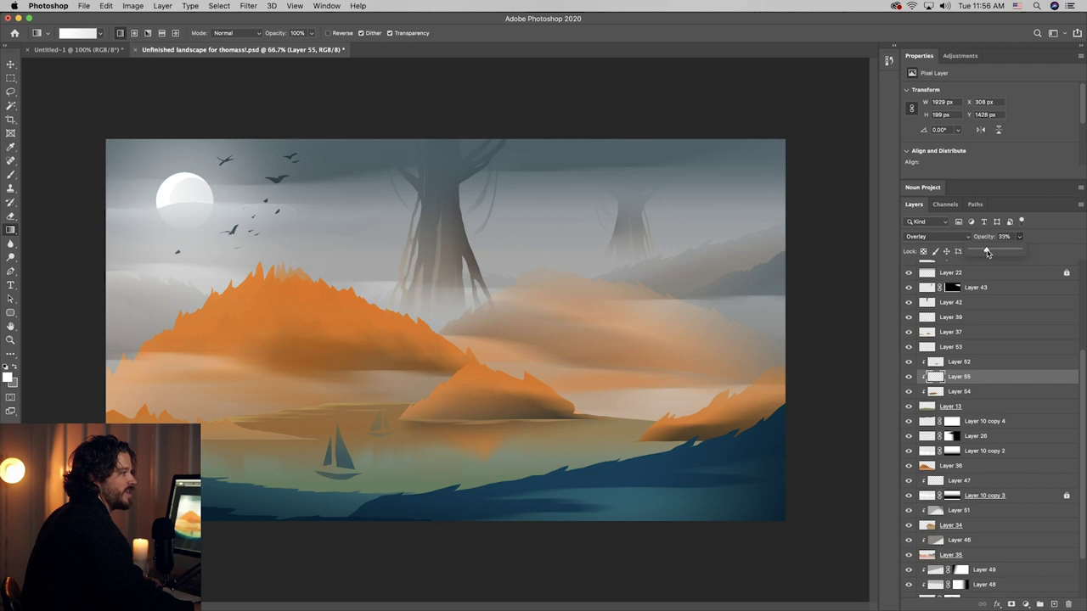
{"action": "key", "text": "v"}
{"action": "key", "text": "super+s"}
- Select the mist layer Layer 10 copy 2, add a new layer clipped to it, and activate the Eyedropper
{"action": "left_click", "coordinate": [213, 414], "text": "super"}
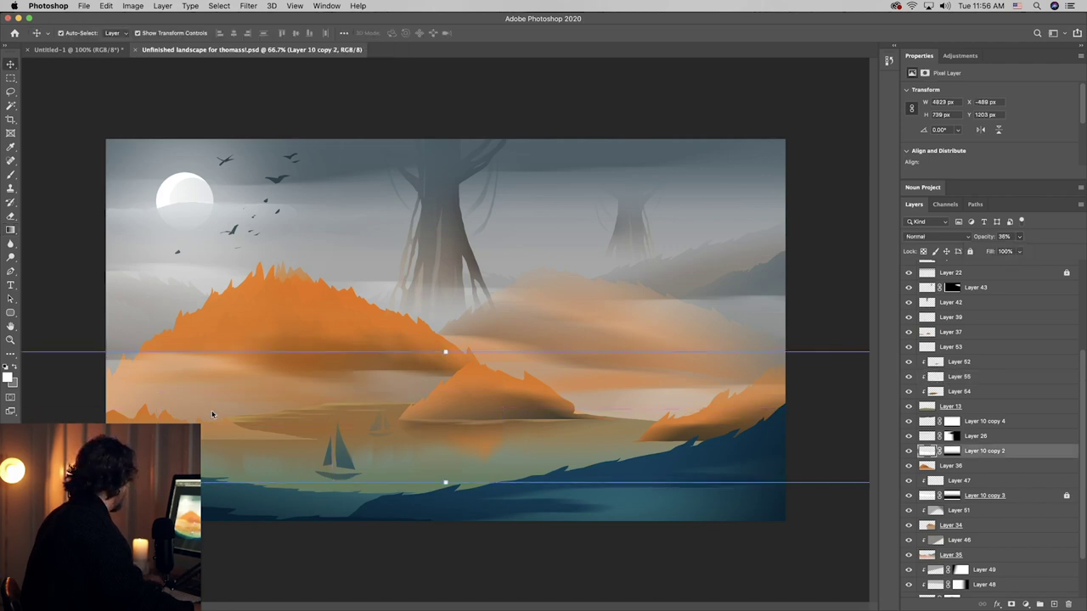
{"action": "left_click_drag", "start_coordinate": [218, 392], "coordinate": [254, 373]}
{"action": "key", "text": "super+z"}
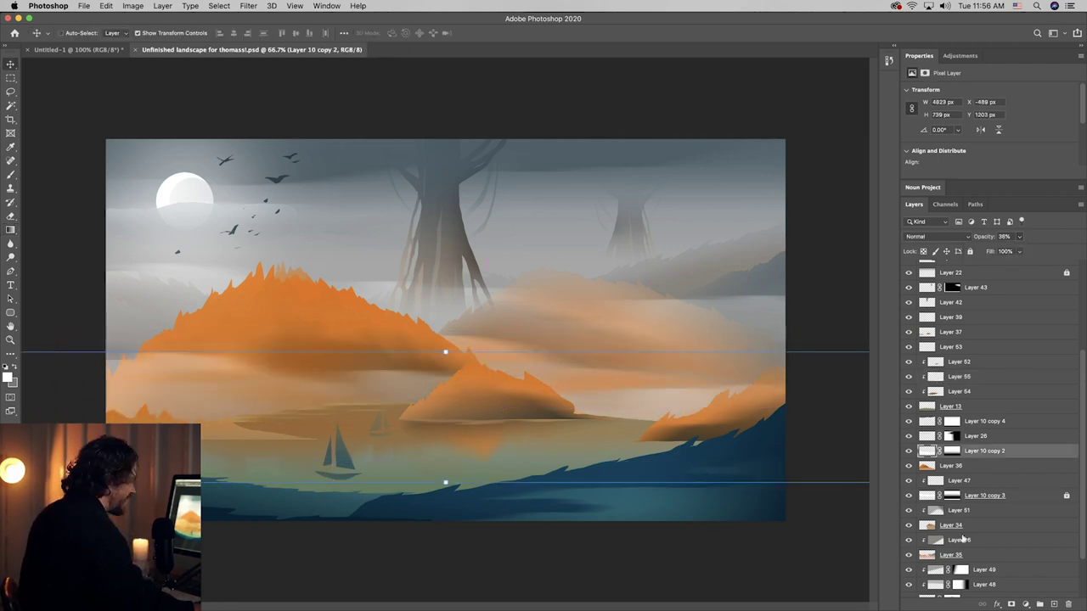
{"action": "left_click", "coordinate": [1056, 605]}
{"action": "key", "text": "super+alt+g"}
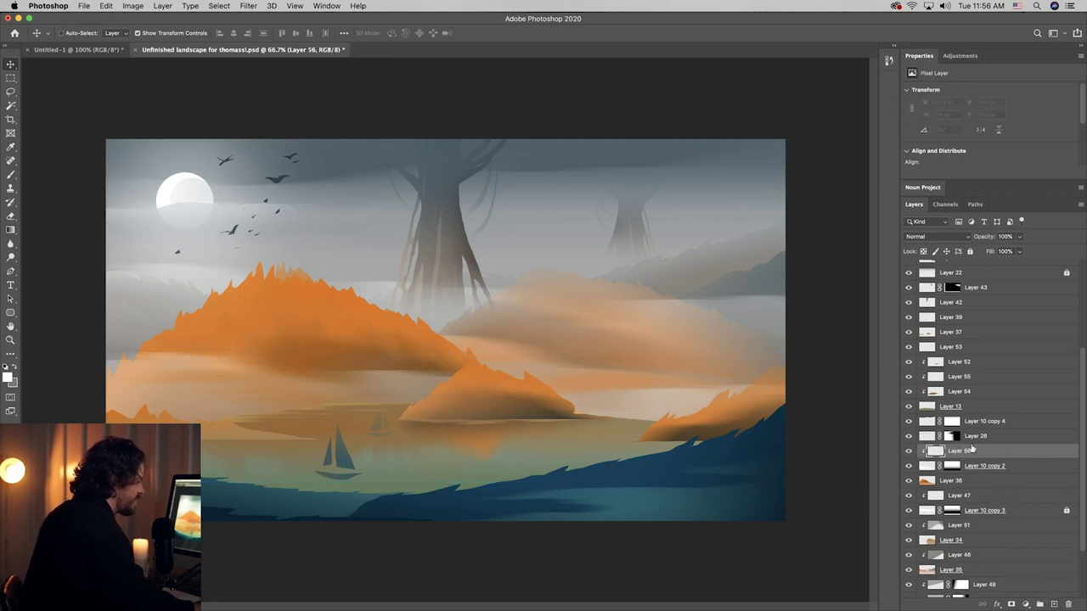
{"action": "key", "text": "i"}
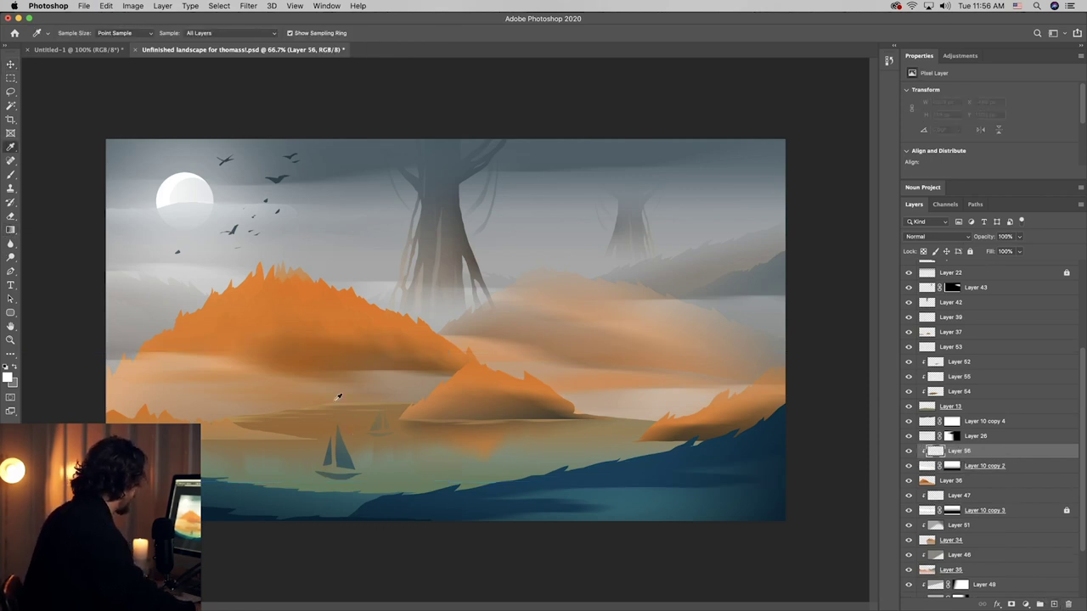
- Try a tan gradient sampled from the misty shoreline on Layer 56, and undo it
{"action": "left_click", "coordinate": [335, 398]}
{"action": "key", "text": "g"}
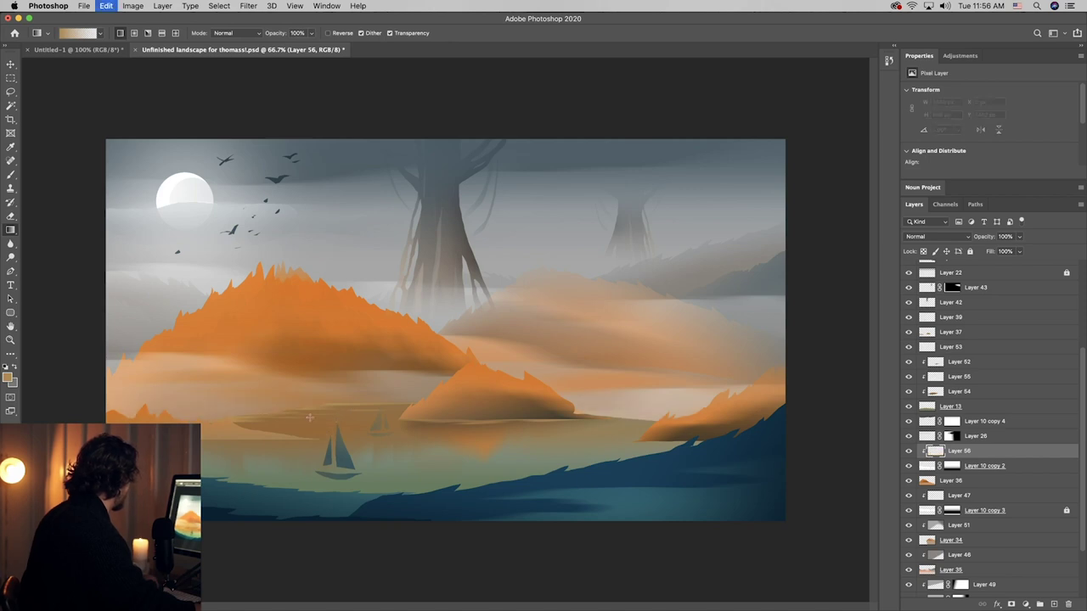
{"action": "left_click", "coordinate": [930, 467]}
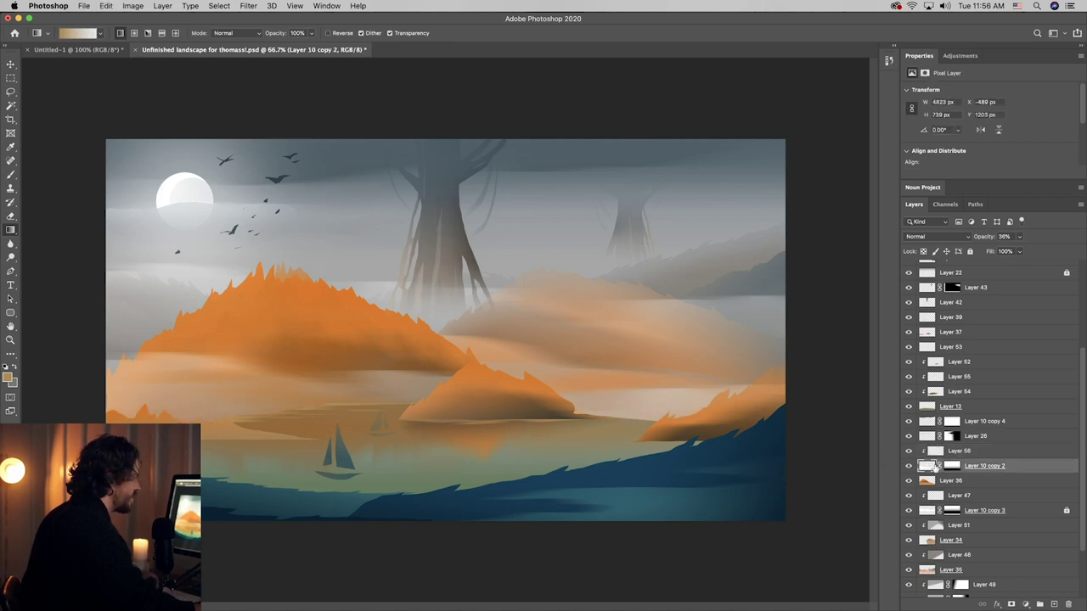
{"action": "left_click", "coordinate": [935, 452]}
{"action": "left_click_drag", "start_coordinate": [331, 442], "coordinate": [327, 413]}
{"action": "key", "text": "super+z"}
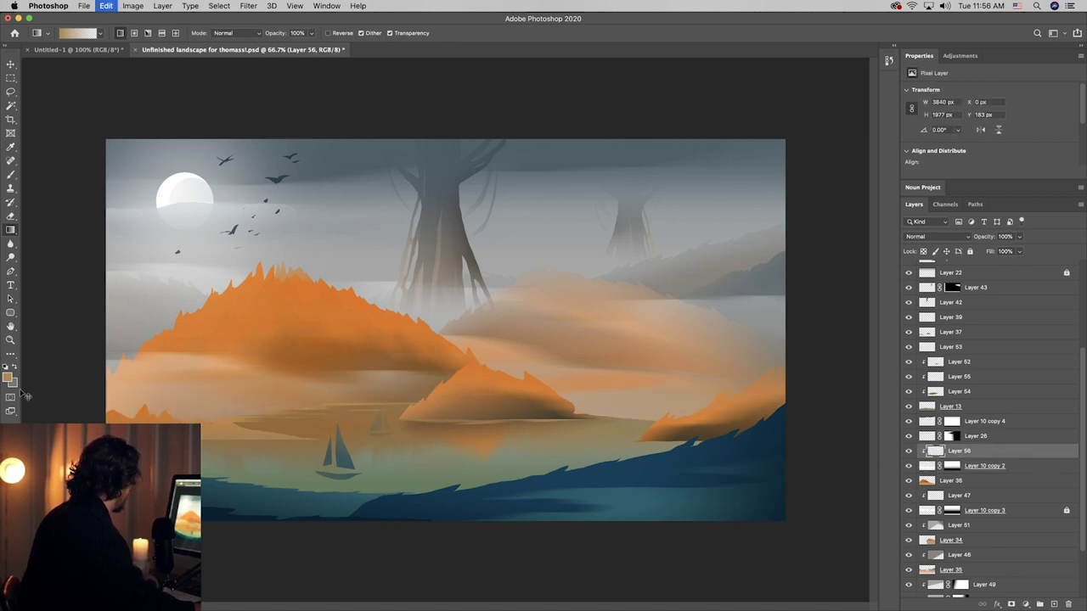
{"action": "key", "text": "super+z"}
- Set the foreground colour to bright orange ffa015 and apply it as a gradient across the mist on Layer 56
{"action": "left_click", "coordinate": [7, 378]}
{"action": "left_click", "coordinate": [535, 252]}
{"action": "left_click", "coordinate": [677, 235]}
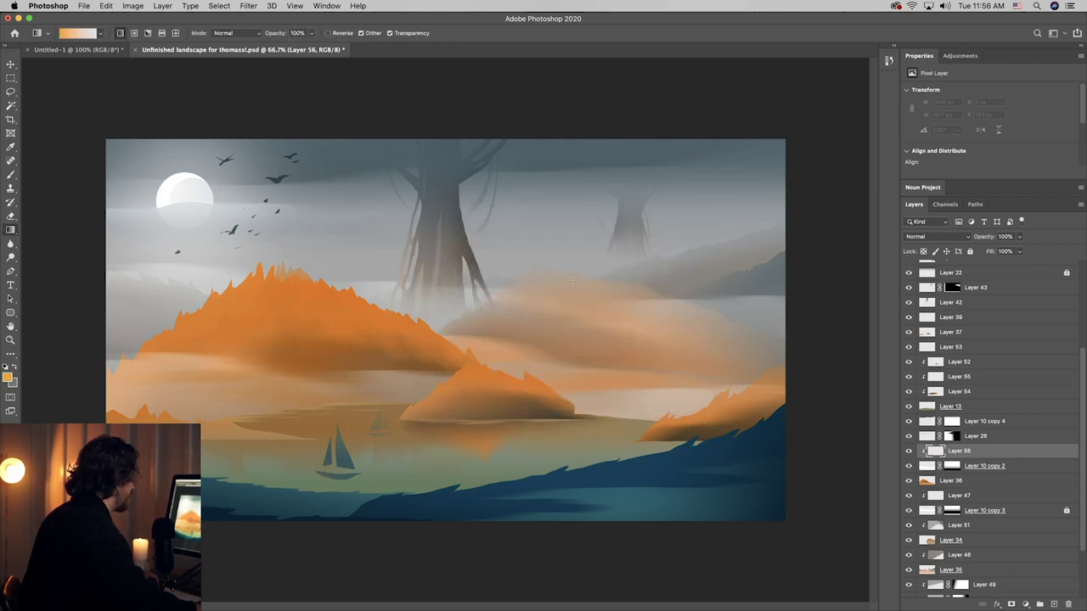
{"action": "left_click_drag", "start_coordinate": [304, 375], "coordinate": [450, 315]}
{"action": "key", "text": "super+z"}
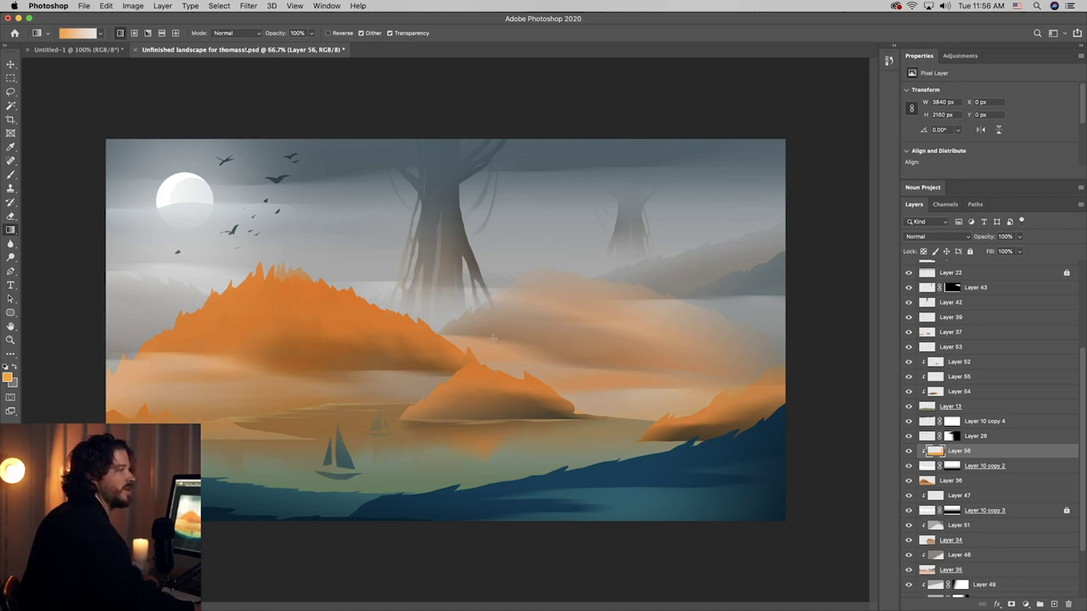
{"action": "key", "text": "v"}
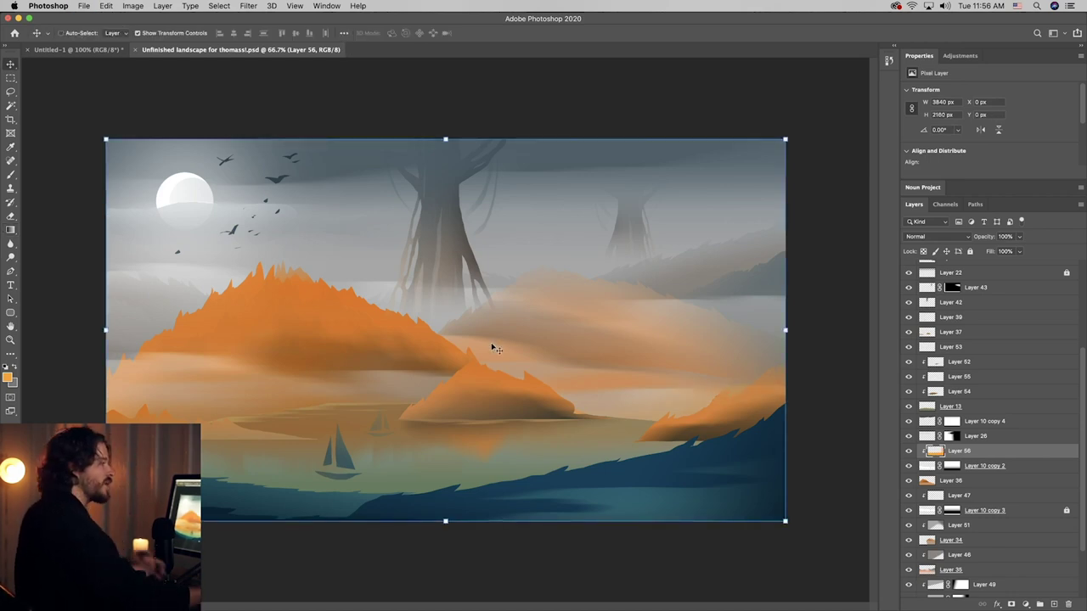
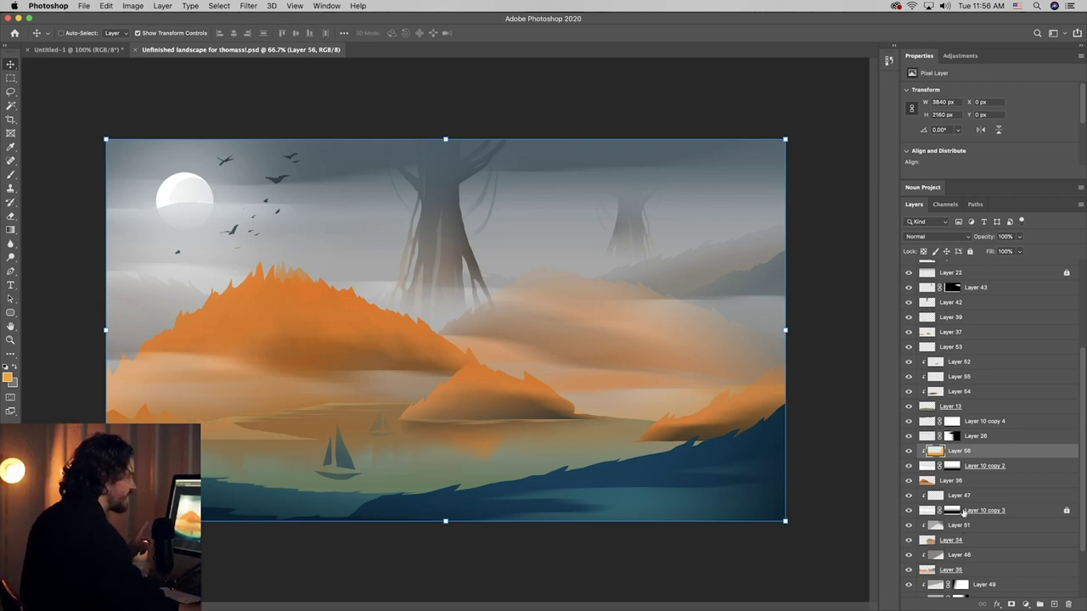
- Add a new clipped layer above Layer 52 and lasso a reflection shape on the water below the left shore
{"action": "left_click", "coordinate": [975, 365]}
{"action": "left_click", "coordinate": [1054, 604]}
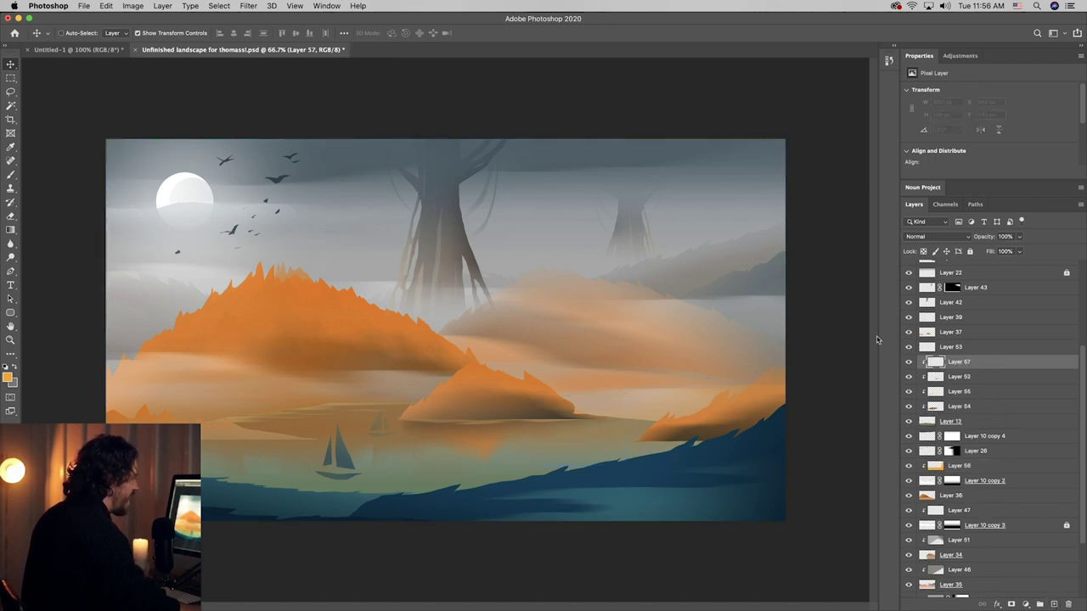
{"action": "left_click", "coordinate": [7, 93]}
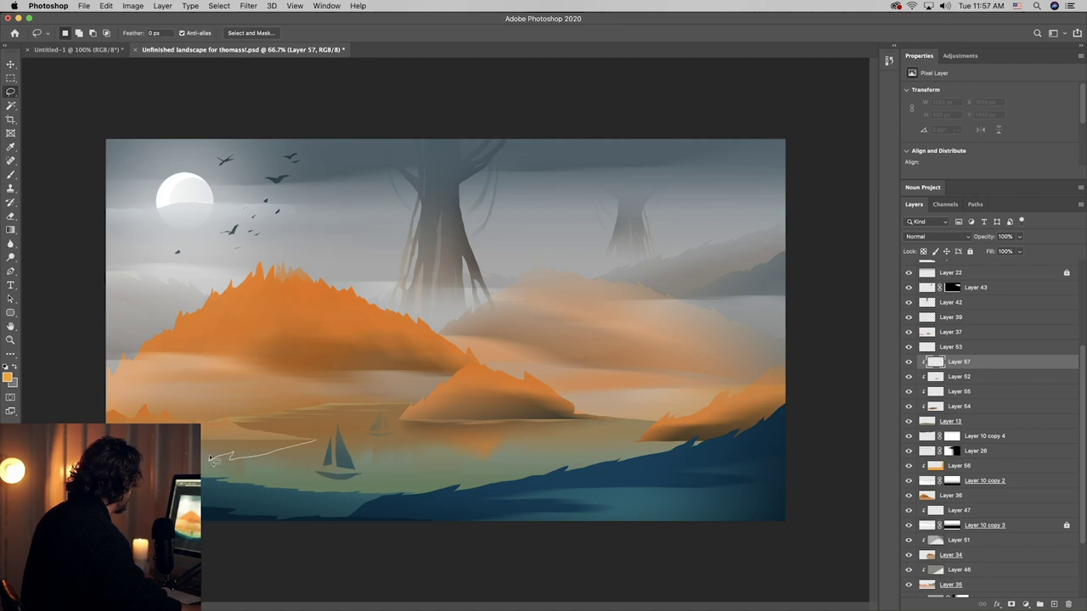
{"action": "mouse_move", "coordinate": [200, 458]}
{"action": "left_mouse_down"}
{"action": "mouse_move", "coordinate": [111, 434]}
{"action": "mouse_move", "coordinate": [103, 420]}
{"action": "left_mouse_up"}
- Fill the reflection selection with a fading orange gradient sampled from the large hill, and deselect it
{"action": "left_click", "coordinate": [10, 230]}
{"action": "left_click", "coordinate": [6, 379]}
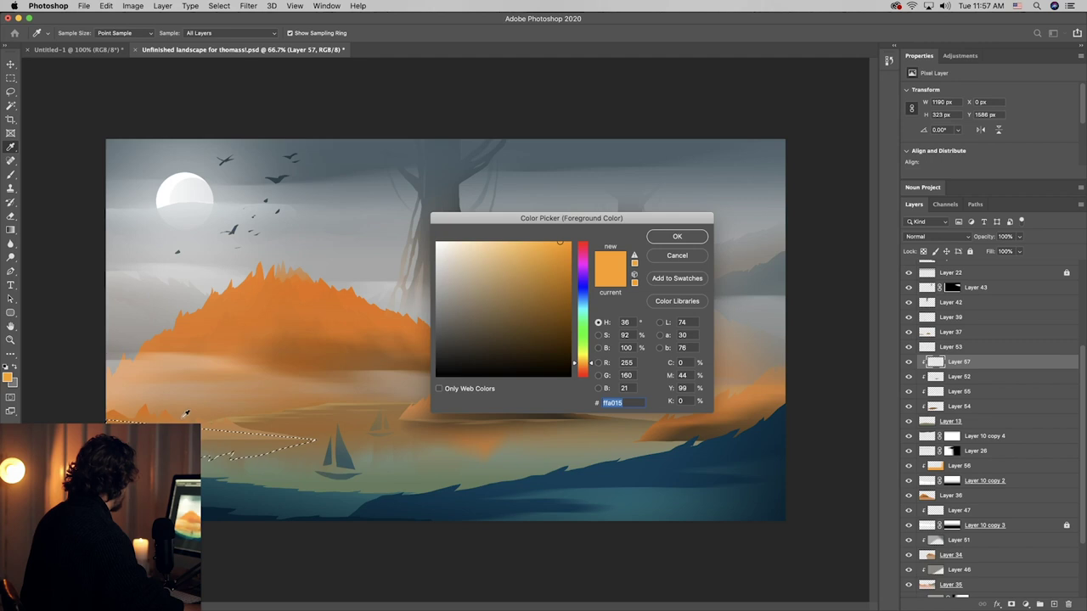
{"action": "left_click_drag", "start_coordinate": [186, 413], "coordinate": [216, 435]}
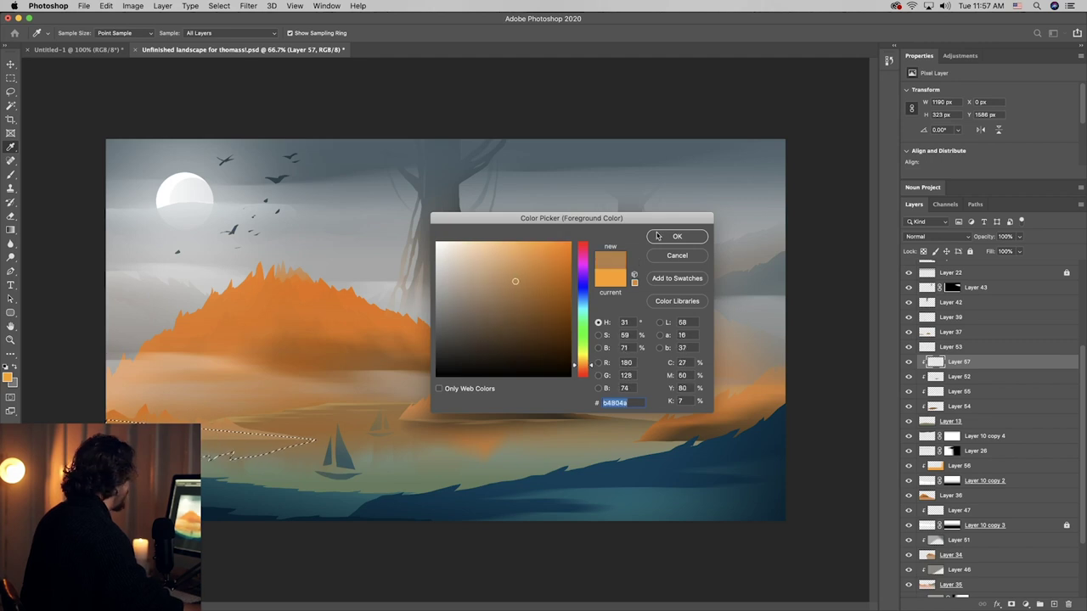
{"action": "key", "text": "Return"}
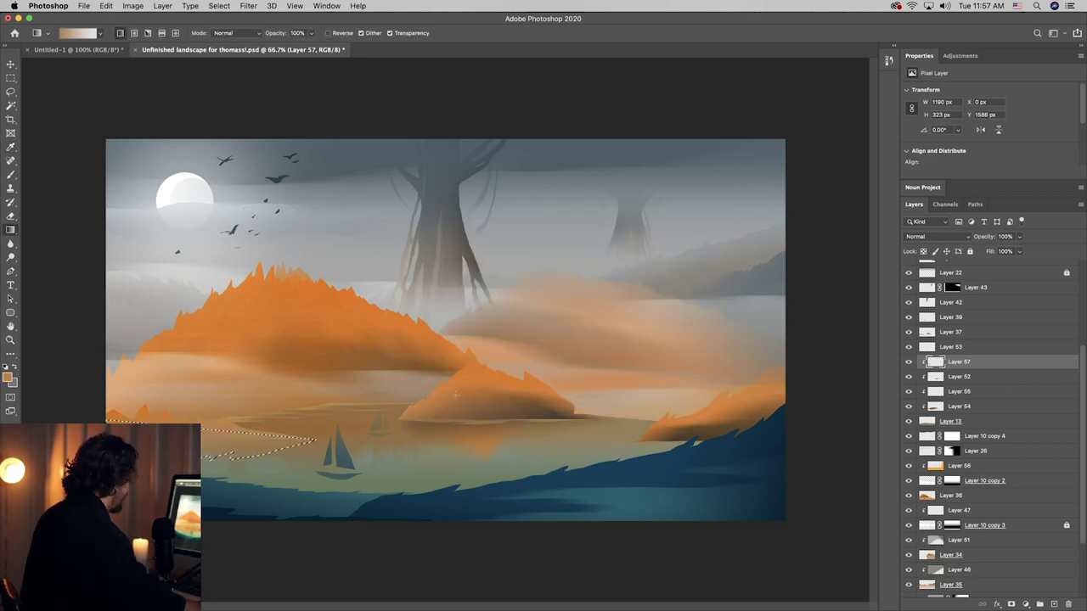
{"action": "left_click", "coordinate": [538, 400], "text": "alt"}
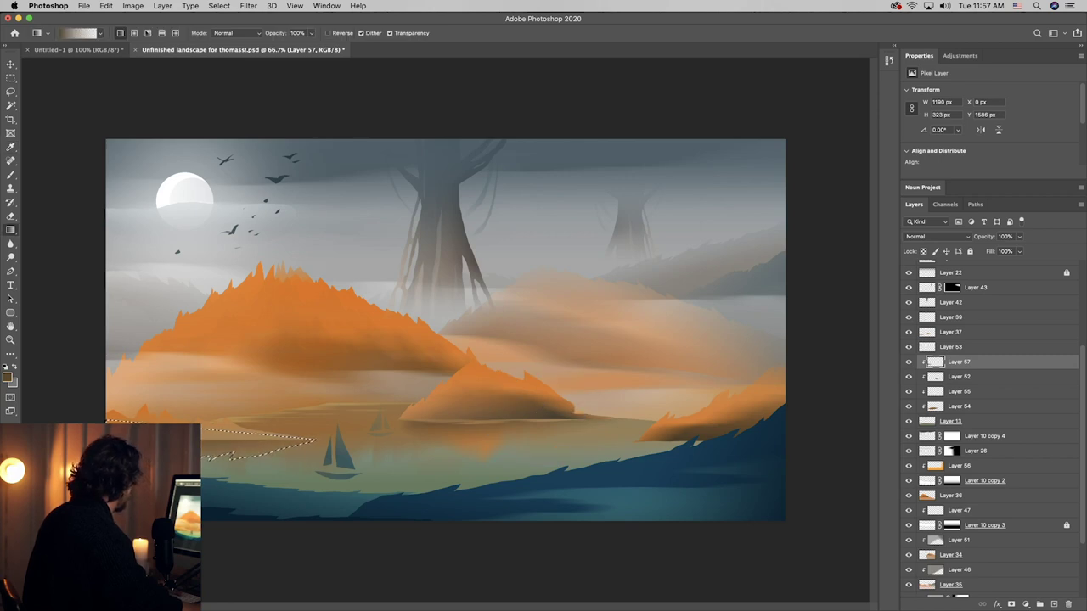
{"action": "left_click", "coordinate": [285, 296], "text": "alt"}
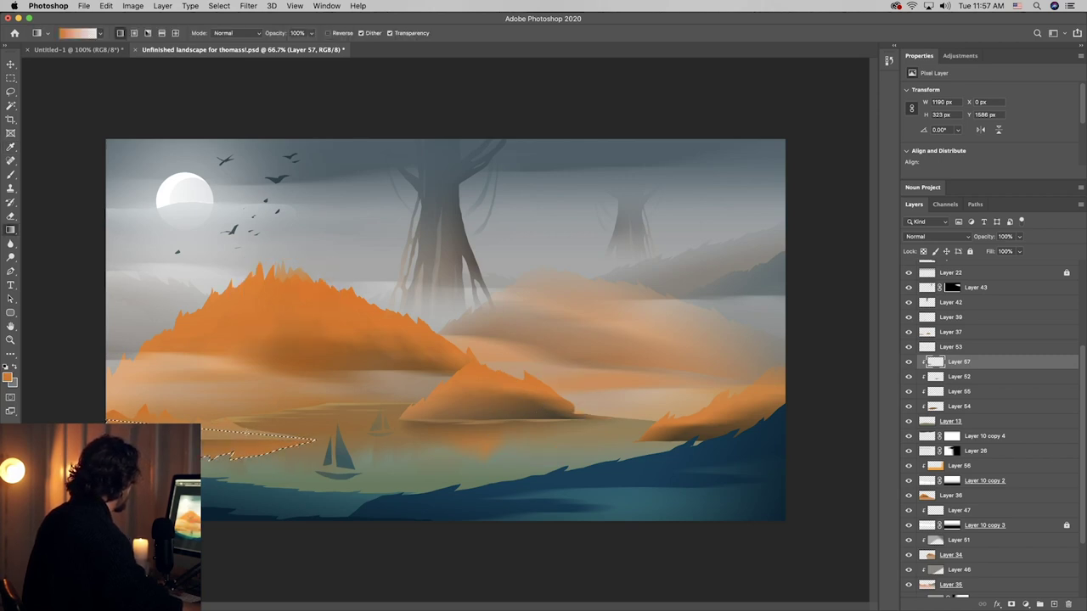
{"action": "key", "text": "v"}
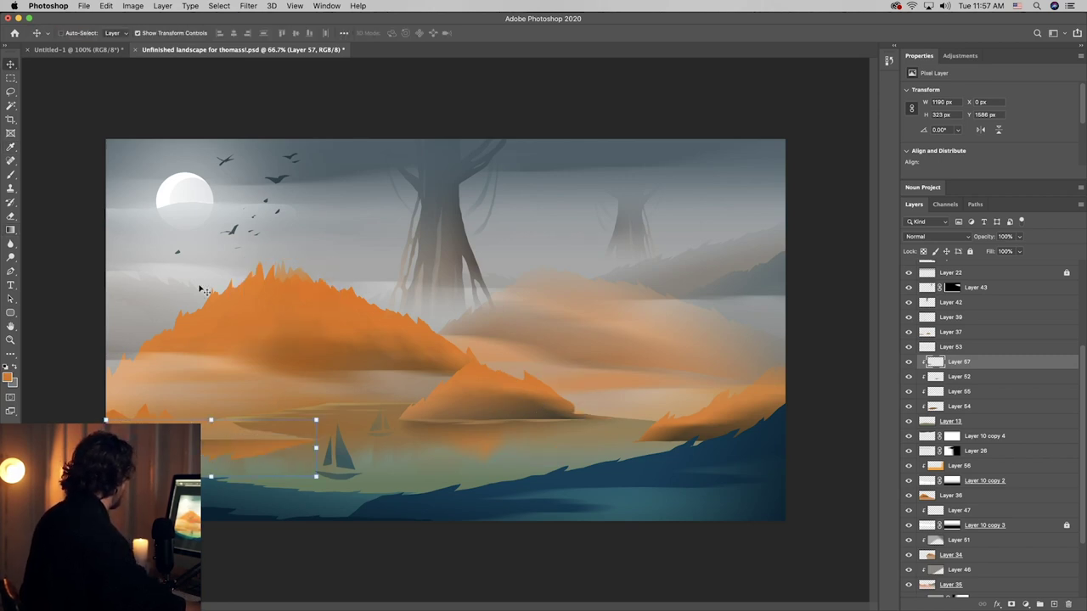
- Apply a vertical Motion Blur to the orange reflection with a 90° angle and a distance of 179 pixels
{"action": "left_click", "coordinate": [219, 6]}
{"action": "mouse_move", "coordinate": [248, 6]}
{"action": "mouse_move", "coordinate": [253, 132]}
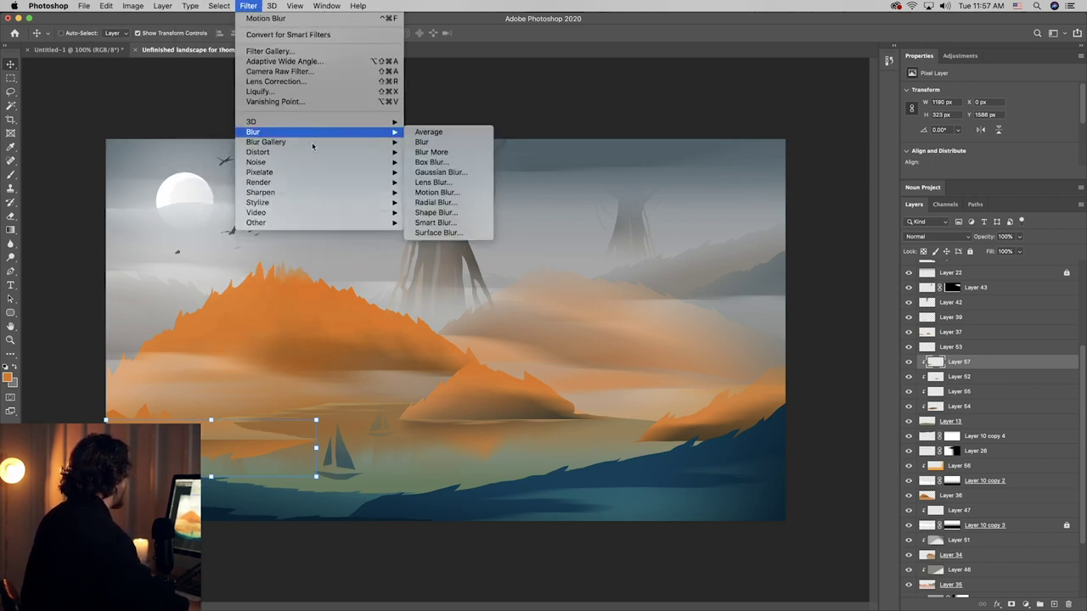
{"action": "left_click", "coordinate": [430, 196]}
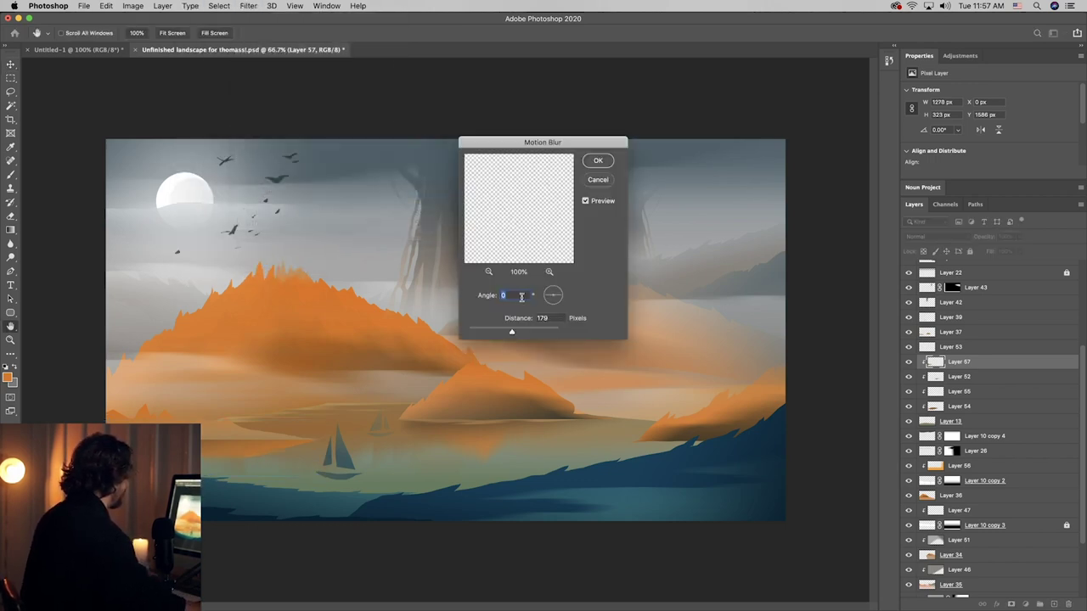
{"action": "type", "text": "90"}
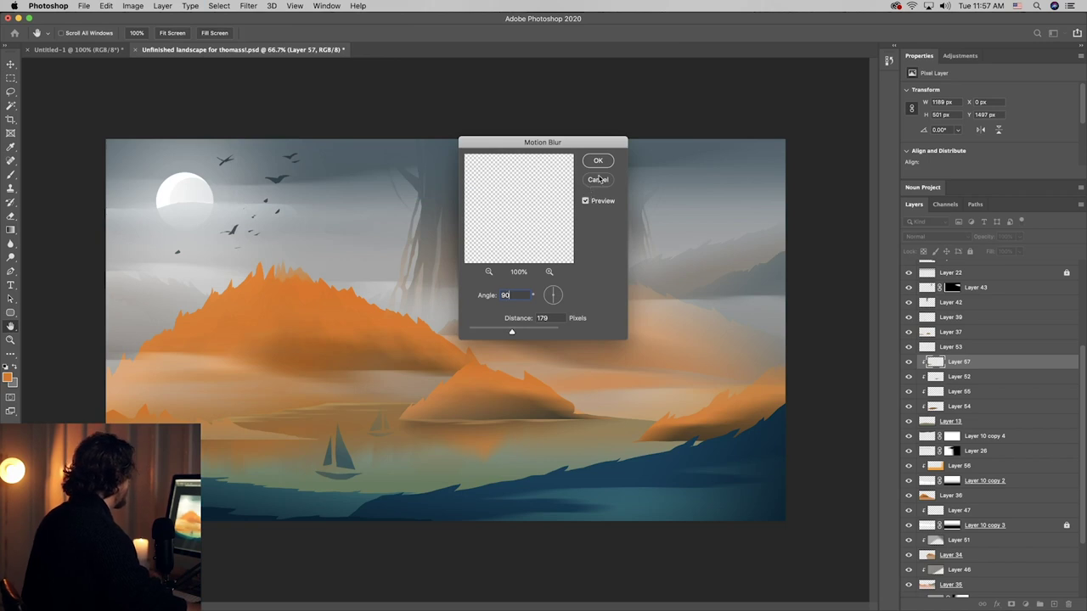
{"action": "left_click", "coordinate": [598, 161]}
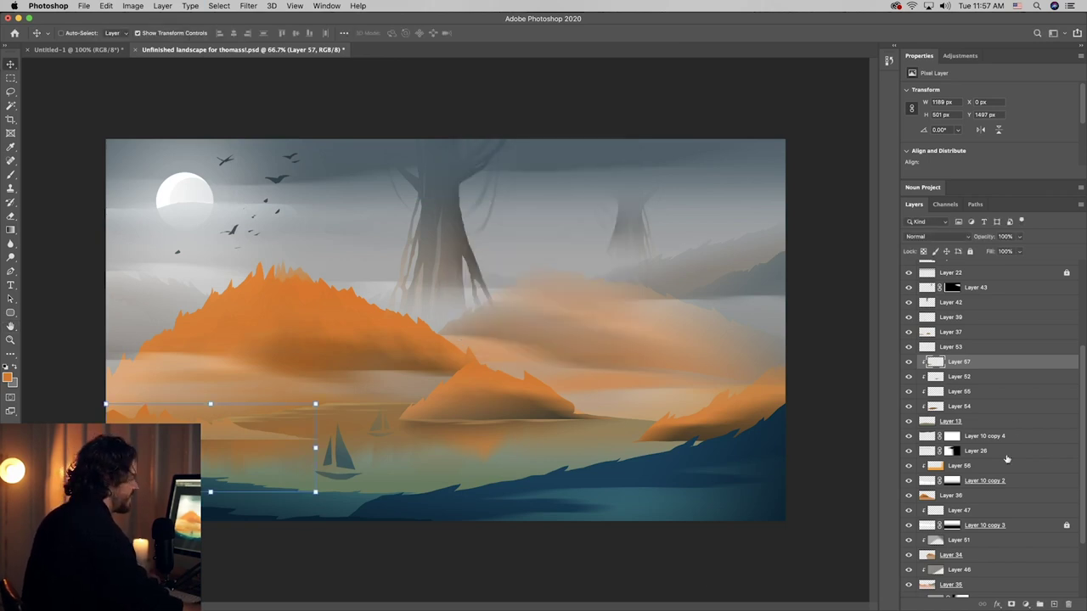
- On a new clipped layer above Layer 57, fill a thin lassoed strip along the left waterline with white sampled from the moon
{"action": "left_click", "coordinate": [1052, 604]}
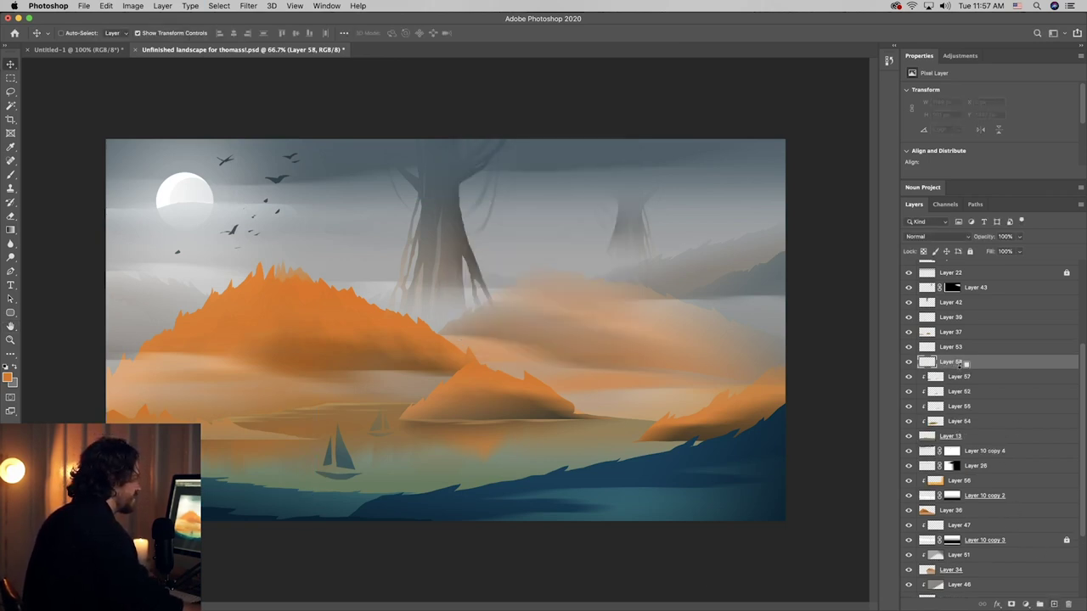
{"action": "key", "text": "l"}
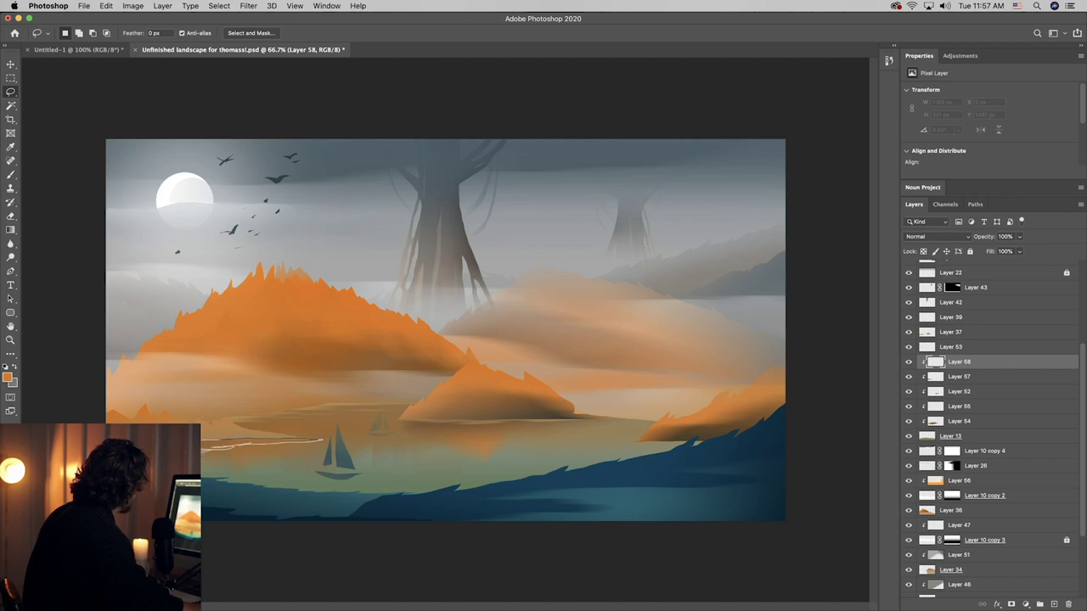
{"action": "key", "text": "i"}
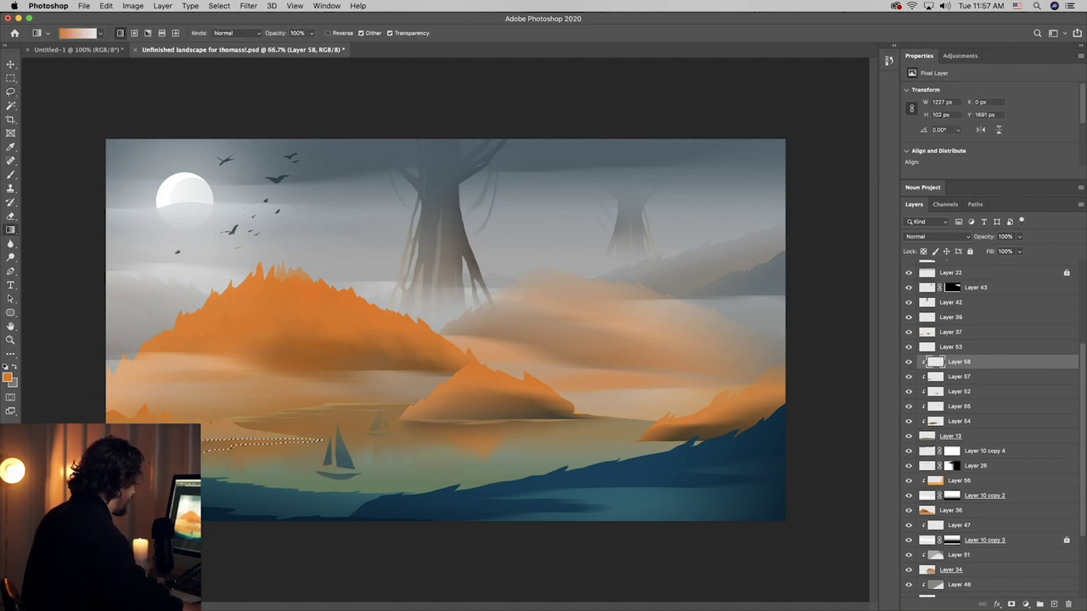
{"action": "left_click", "coordinate": [168, 190]}
{"action": "key", "text": "g"}
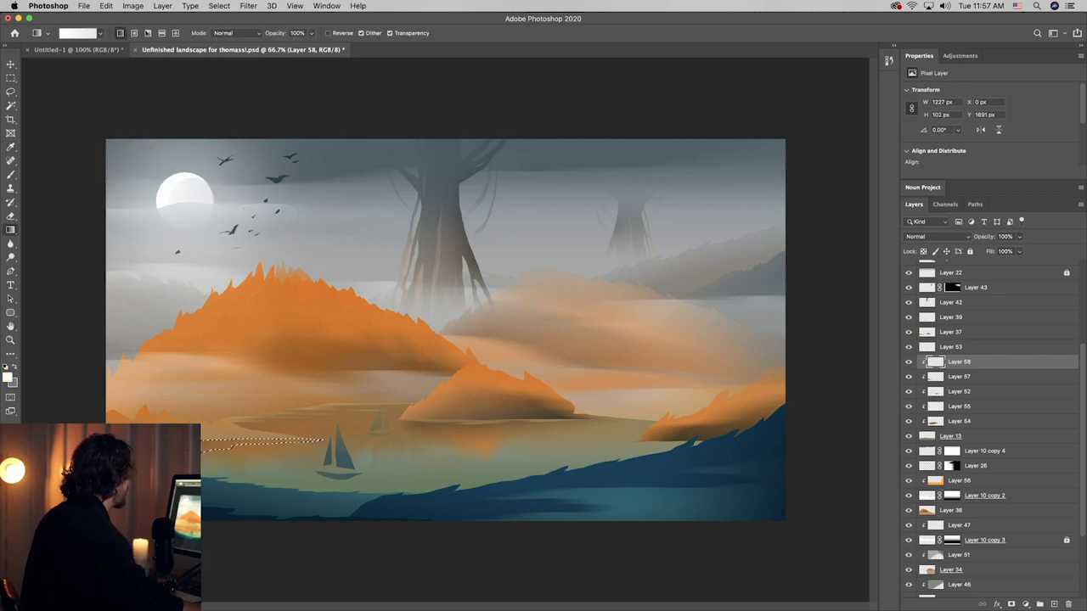
- Squash the white waterline strip vertically to about 55 px high
{"action": "key", "text": "ctrl+t"}
{"action": "left_click_drag", "start_coordinate": [209, 454], "coordinate": [208, 444]}
{"action": "key", "text": "Return"}
- Apply a horizontal Motion Blur to the white strip with a 0° angle and a distance of 255 pixels
{"action": "left_click", "coordinate": [248, 6]}
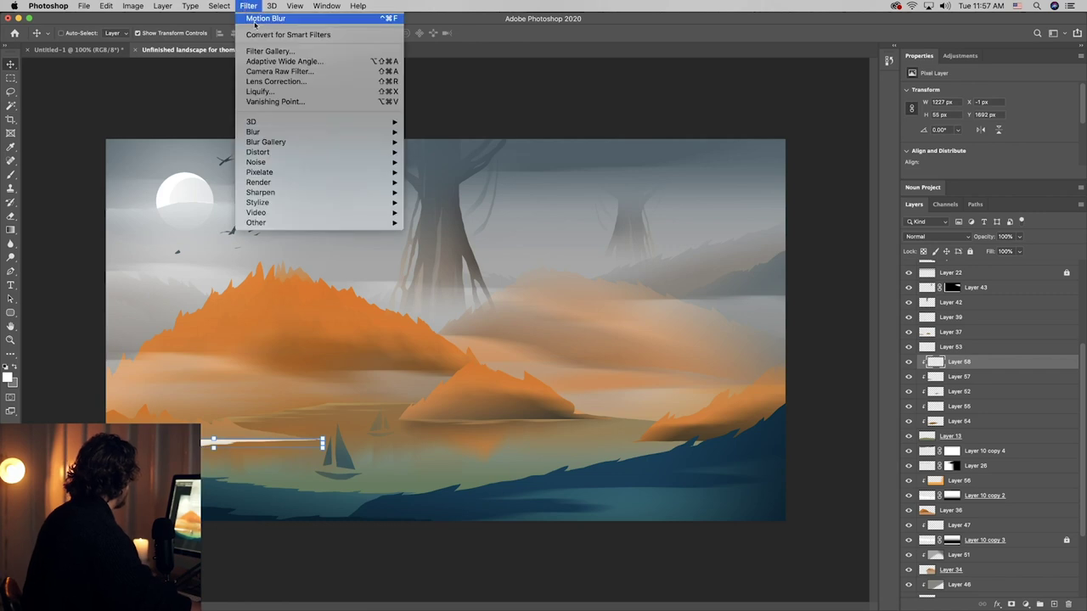
{"action": "mouse_move", "coordinate": [357, 132]}
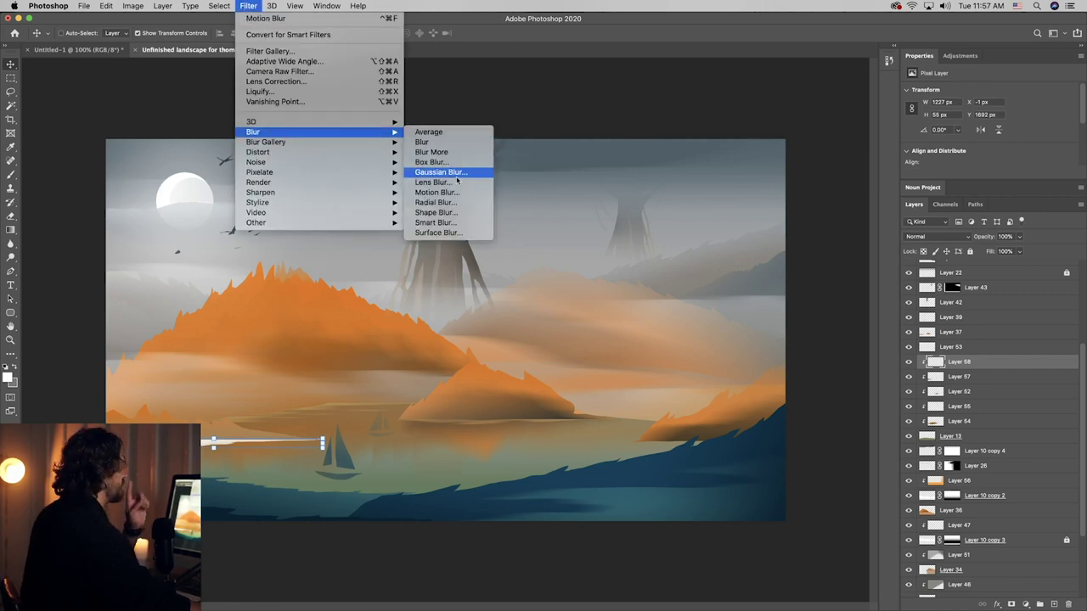
{"action": "left_click", "coordinate": [458, 192]}
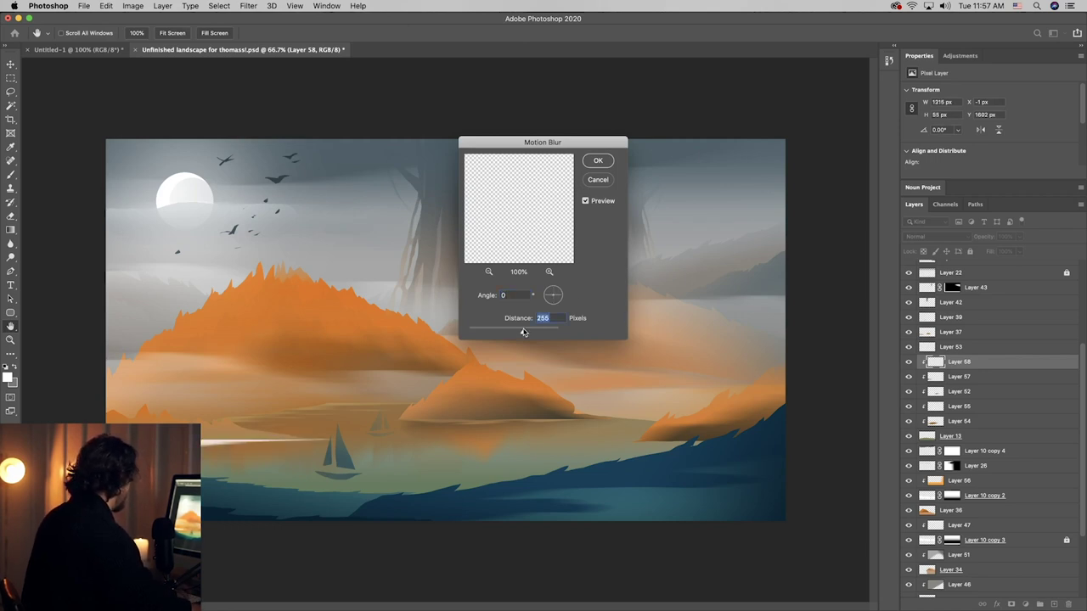
{"action": "left_click", "coordinate": [598, 160]}
- Set the white strip's blend mode to Overlay, adjust its opacity, deselect the layer and save the document
{"action": "left_click", "coordinate": [926, 236]}
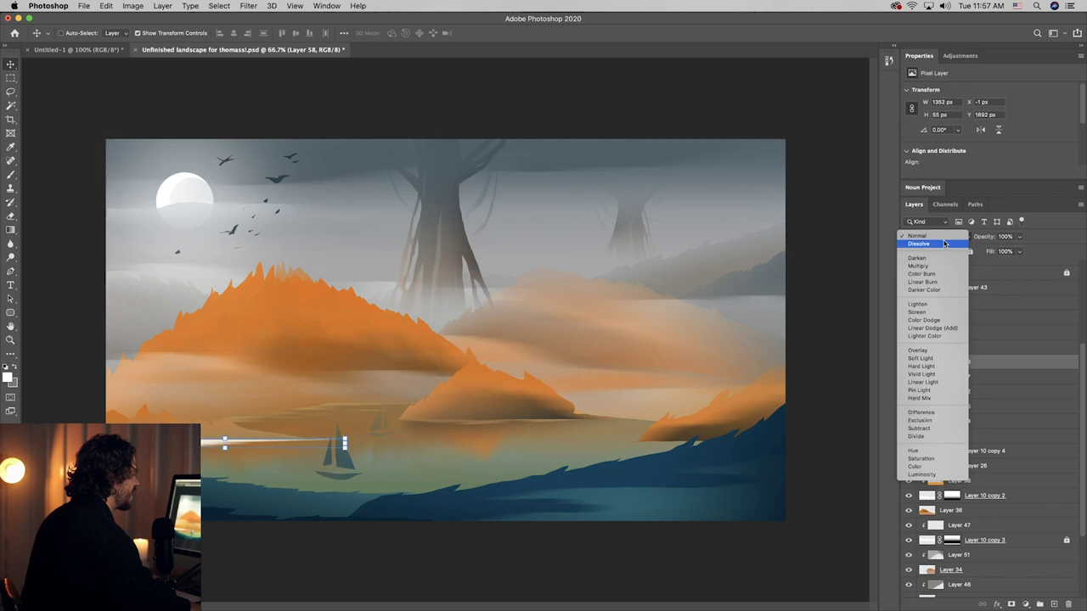
{"action": "left_click", "coordinate": [919, 350]}
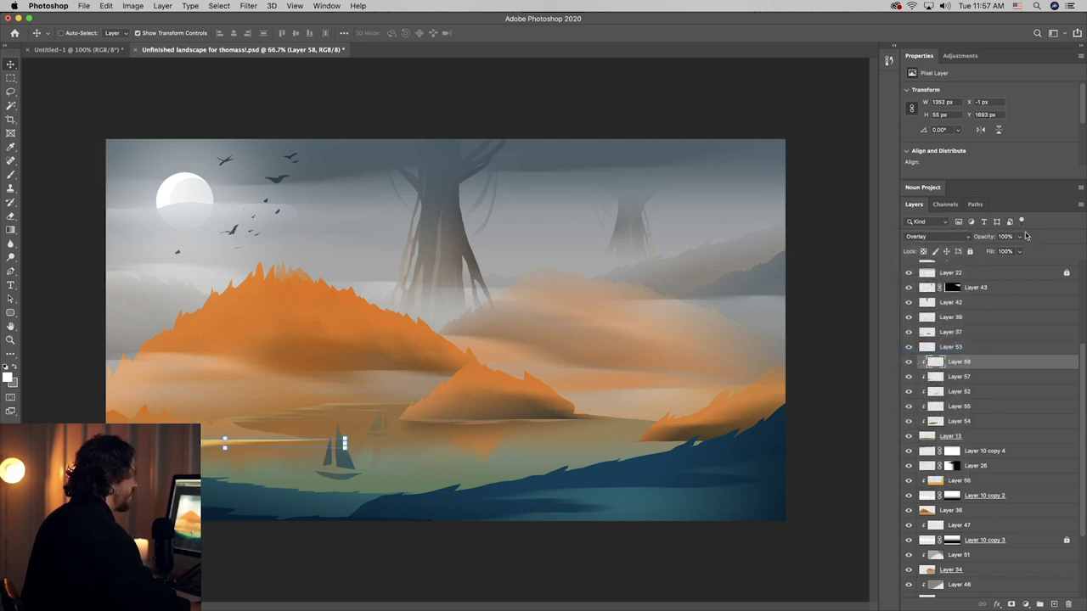
{"action": "left_click_drag", "start_coordinate": [1020, 237], "coordinate": [987, 255]}
{"action": "left_click", "coordinate": [82, 416]}
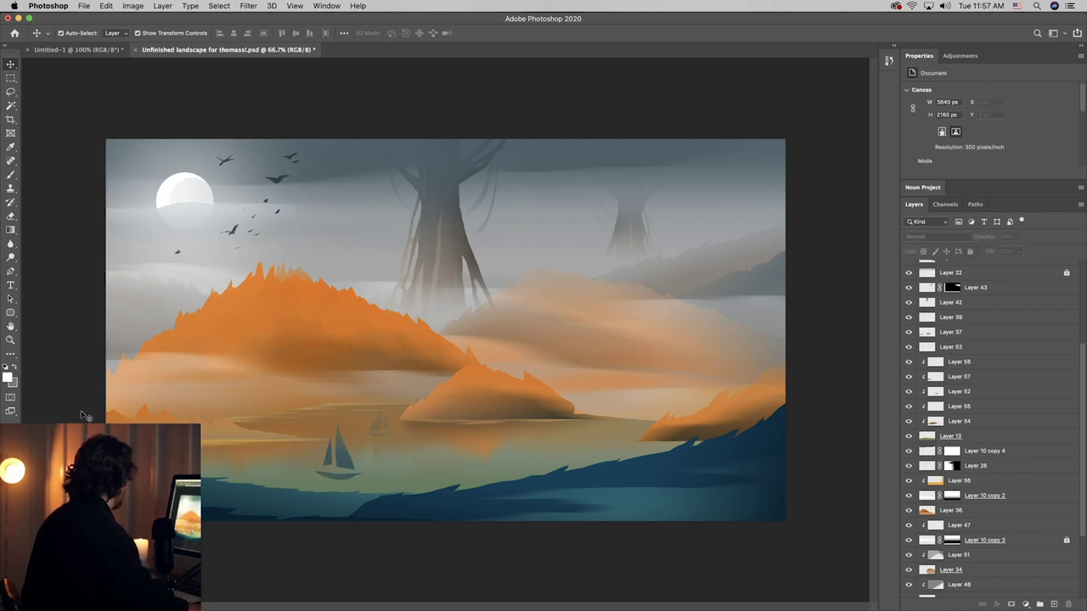
{"action": "key", "text": "super+s"}
- Clip a new layer to the left shore's Layer 37 and shade the shore's base with a dark brown gradient sampled from the small island
{"action": "left_click", "coordinate": [136, 416], "text": "super"}
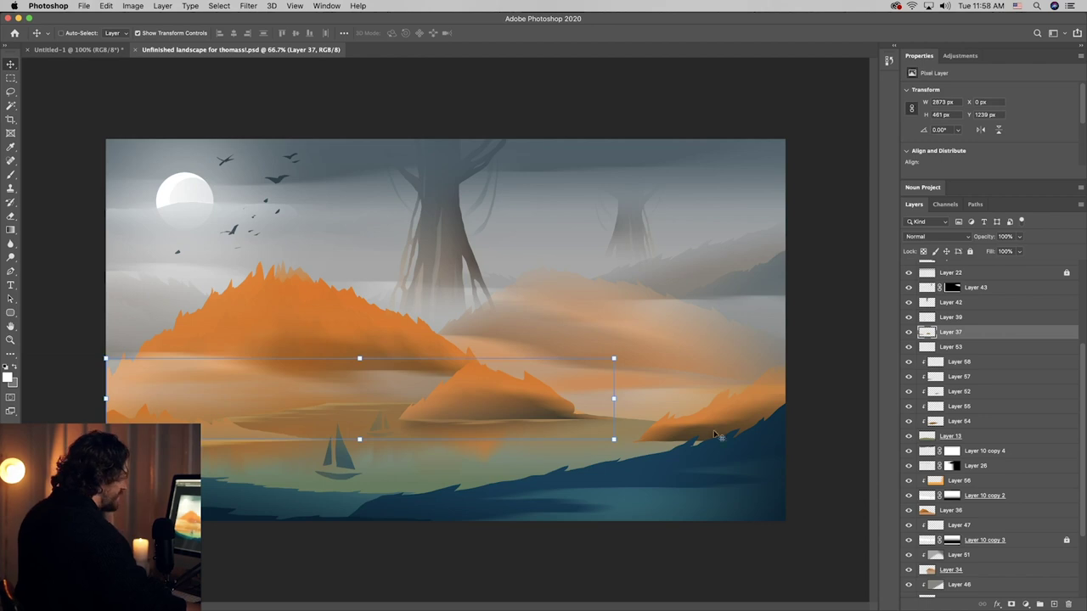
{"action": "left_click", "coordinate": [1053, 604]}
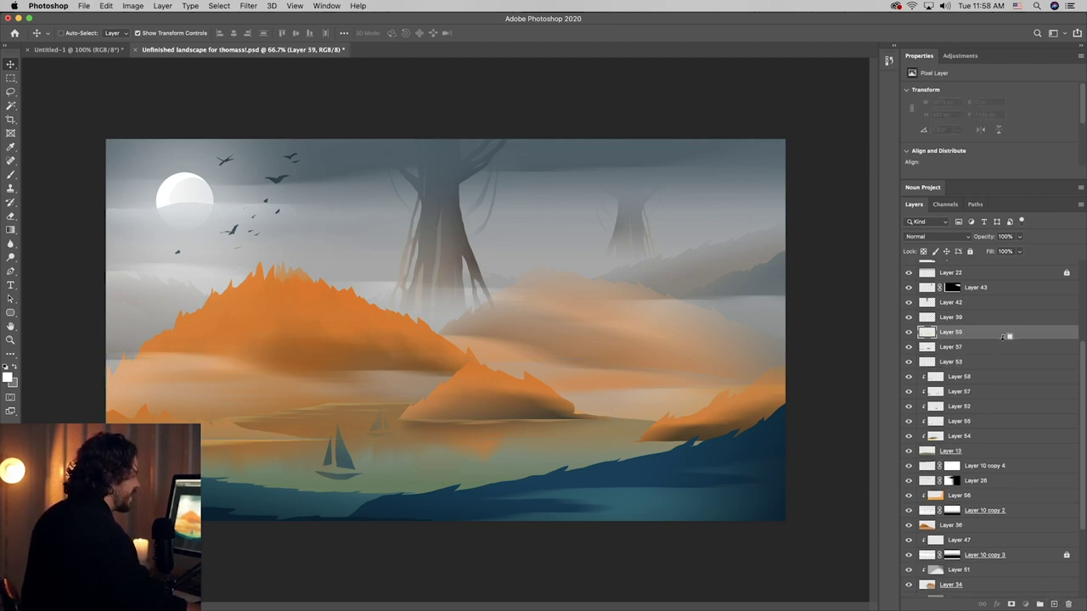
{"action": "left_click", "coordinate": [1003, 340], "text": "alt"}
{"action": "key", "text": "g"}
{"action": "left_click", "coordinate": [521, 411], "text": "alt"}
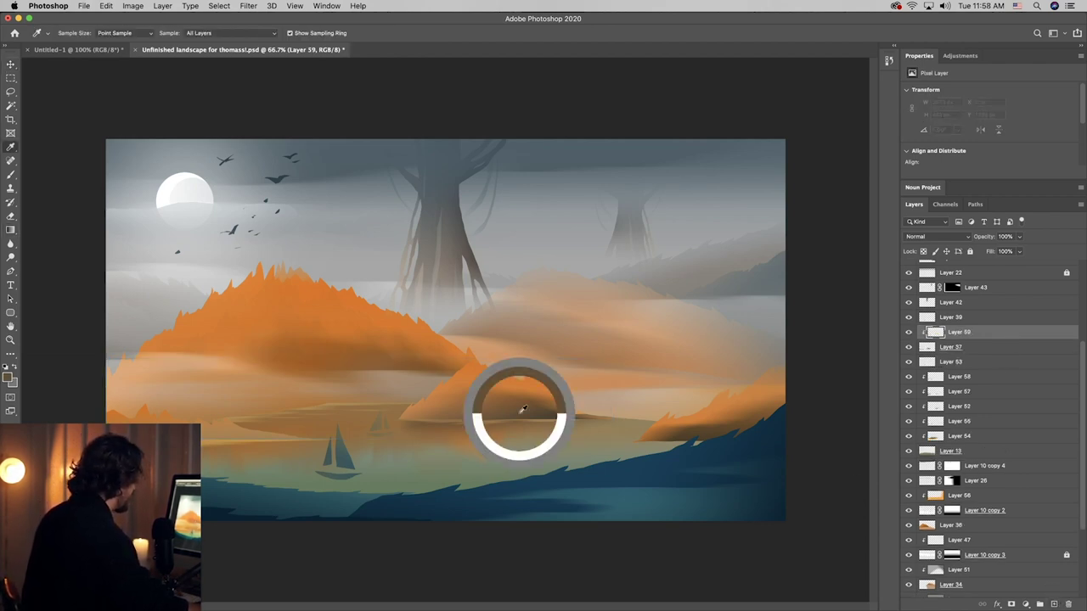
{"action": "left_click_drag", "start_coordinate": [214, 460], "coordinate": [218, 421]}
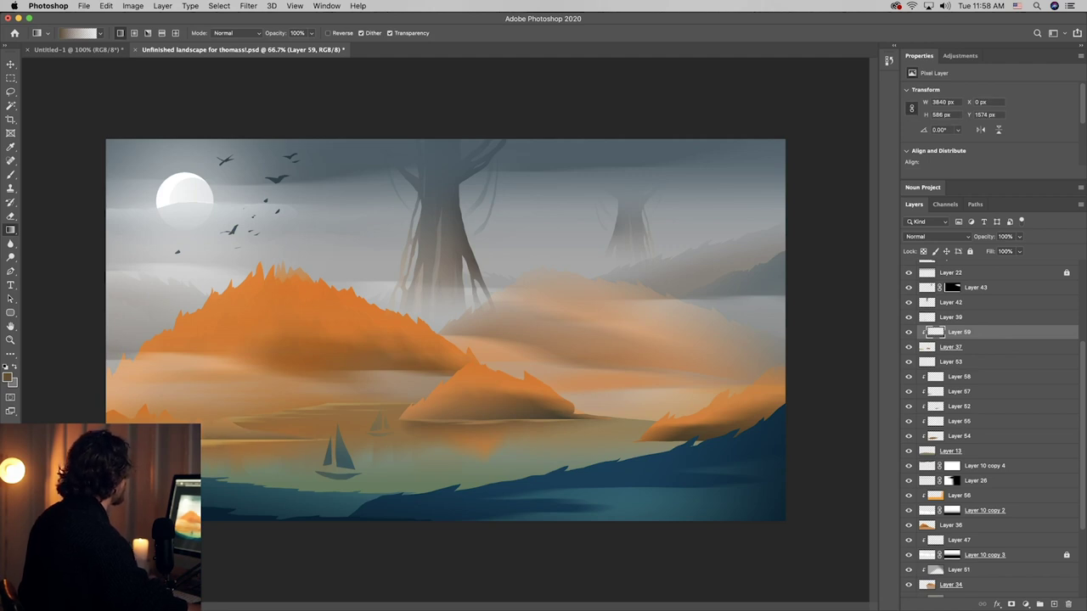
- Refine the dark brown gradient on the left shore, undo the overly strong diagonal version and save the document
{"action": "left_click_drag", "start_coordinate": [155, 450], "coordinate": [150, 392]}
{"action": "key", "text": "super+z"}
{"action": "left_click_drag", "start_coordinate": [153, 451], "coordinate": [272, 424]}
{"action": "key", "text": "super+z"}
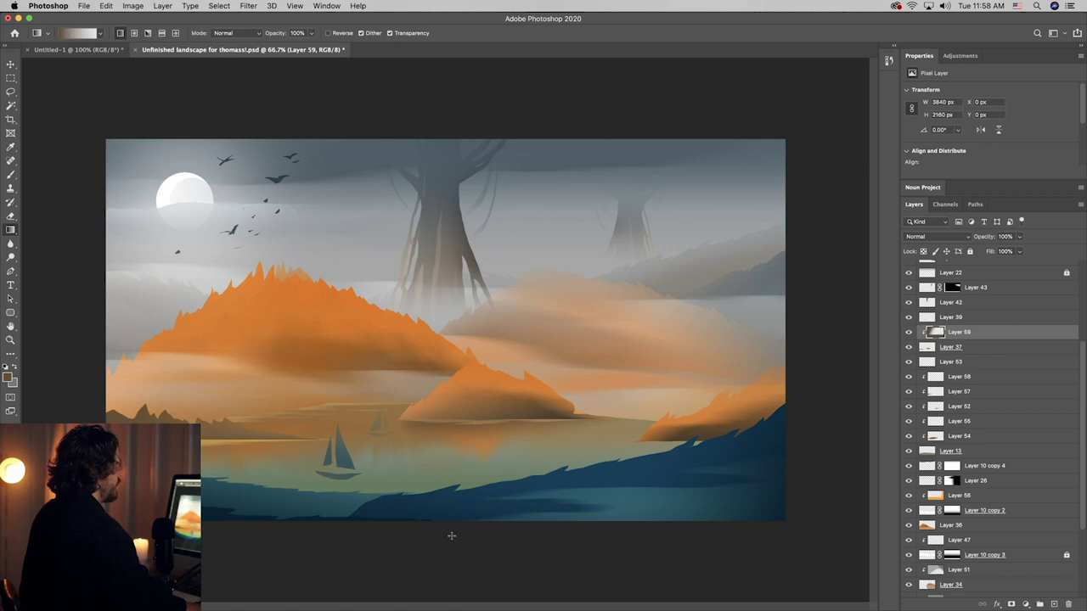
{"action": "key", "text": "super+z"}
{"action": "key", "text": "super+s"}
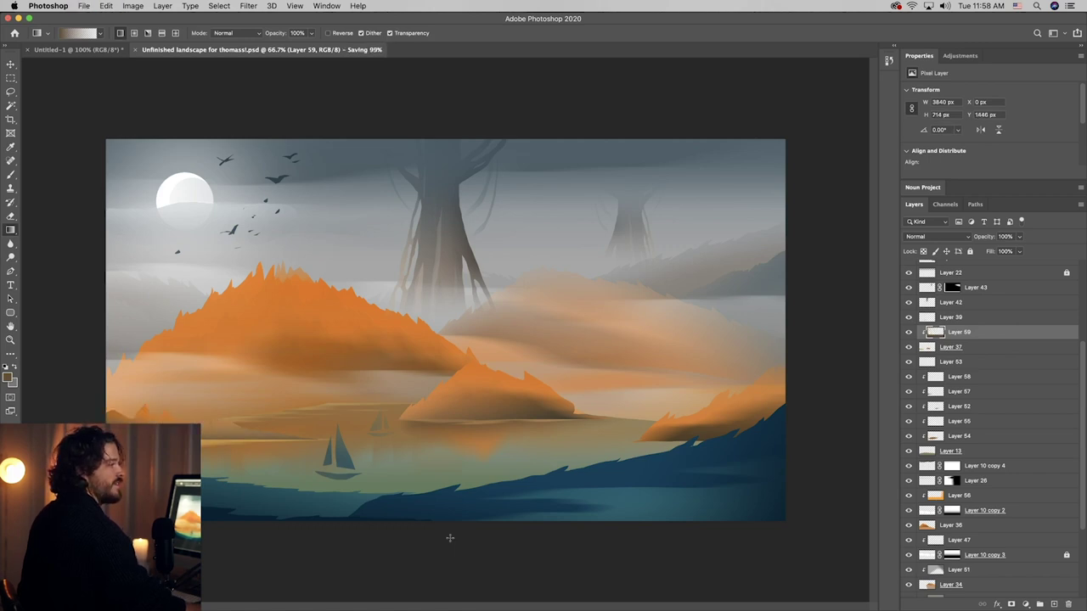
- Select the sailboats layer, Layer 39, and move the boats slightly right and up on the lake
{"action": "key", "text": "v"}
{"action": "left_click", "coordinate": [338, 464]}
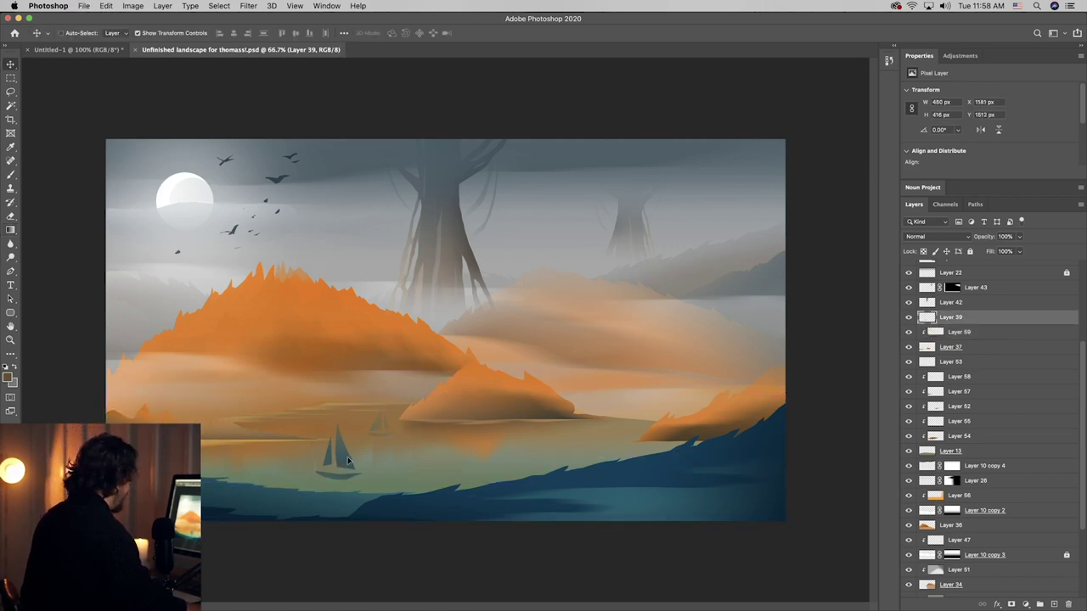
{"action": "left_click_drag", "start_coordinate": [347, 461], "coordinate": [366, 454]}
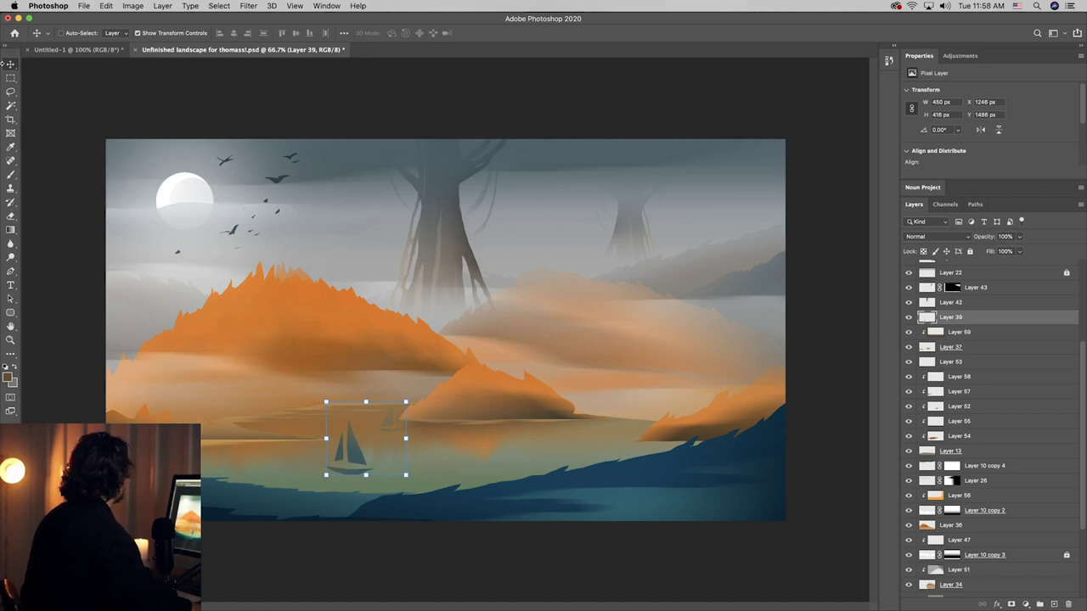
- Delete the strips just beneath the large and small sailboats with rectangular selections, then deselect
{"action": "left_click", "coordinate": [10, 78]}
{"action": "left_click_drag", "start_coordinate": [395, 503], "coordinate": [309, 474]}
{"action": "key", "text": "BackSpace"}
{"action": "key", "text": "super+d"}
{"action": "left_click_drag", "start_coordinate": [426, 439], "coordinate": [365, 432]}
{"action": "key", "text": "Delete"}
{"action": "key", "text": "ctrl+d"}
{"action": "key", "text": "v"}
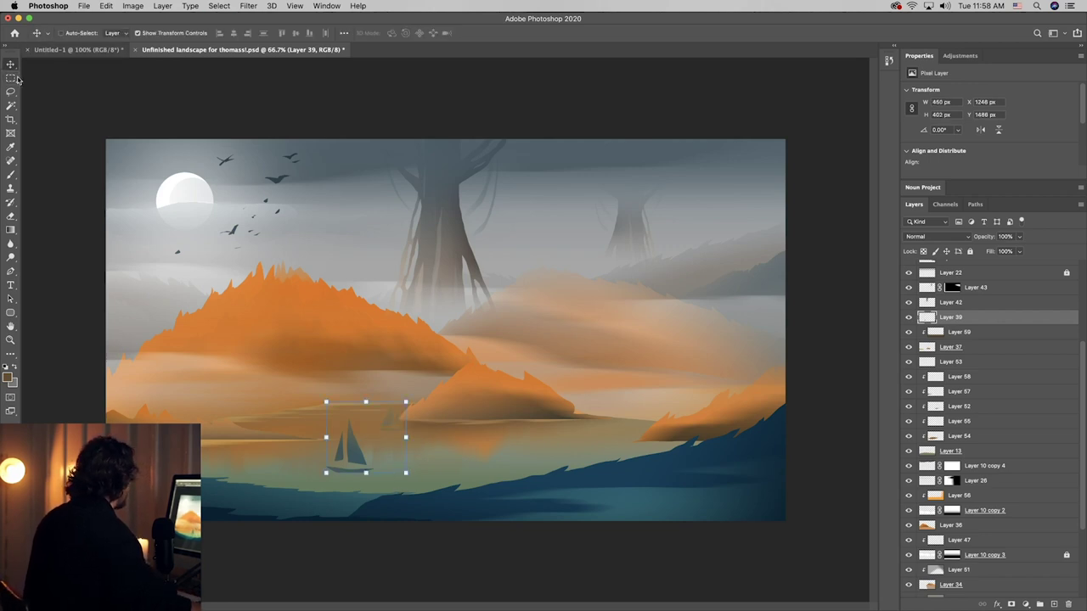
- Select the large sailboat with a rectangular marquee and paste a copy in place on a new layer
{"action": "key", "text": "m"}
{"action": "left_click_drag", "start_coordinate": [305, 406], "coordinate": [379, 496]}
{"action": "key", "text": "ctrl+v"}
{"action": "key", "text": "v"}
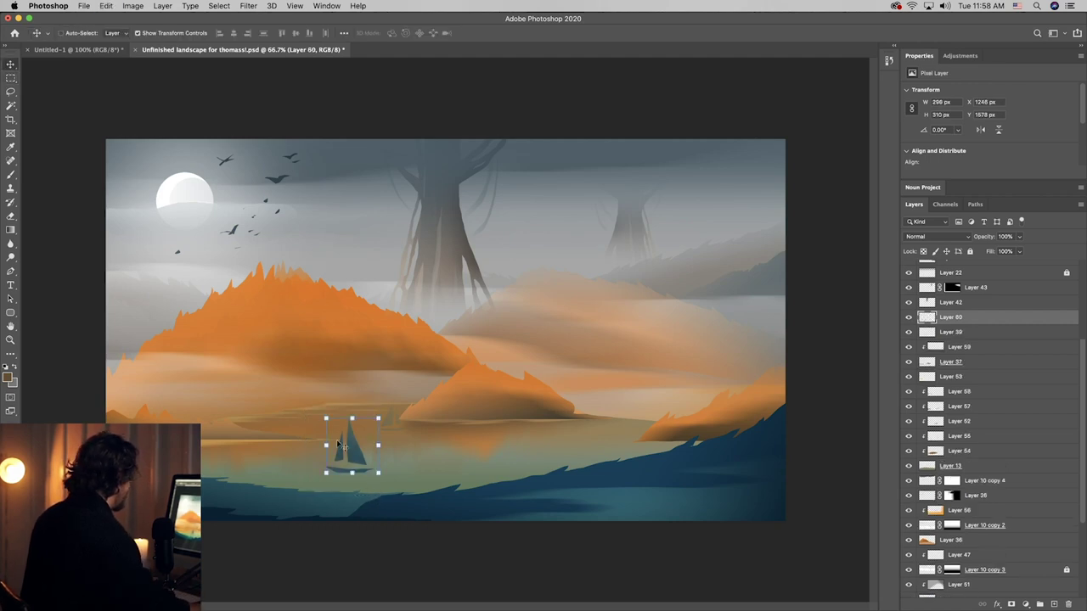
- Flip the copied sailboat vertically and move it directly below the original hull as a reflection
{"action": "left_click", "coordinate": [106, 6]}
{"action": "mouse_move", "coordinate": [123, 251]}
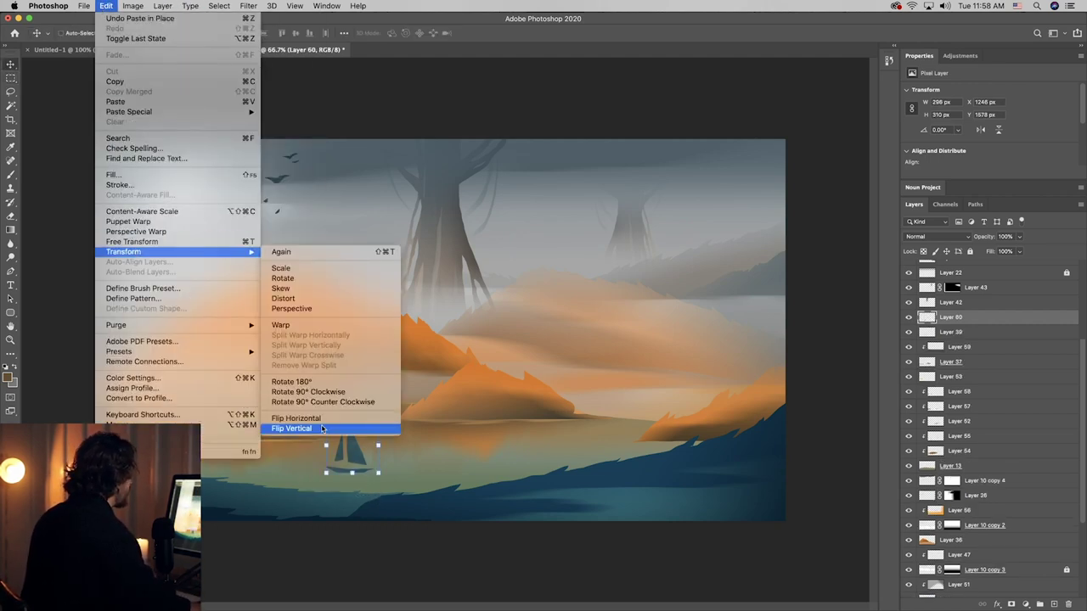
{"action": "left_click", "coordinate": [303, 430]}
{"action": "left_click_drag", "start_coordinate": [414, 405], "coordinate": [414, 490]}
- Apply a vertical Motion Blur to the sailboat reflection with a 90° angle and a distance of 255 pixels
{"action": "left_click", "coordinate": [248, 6]}
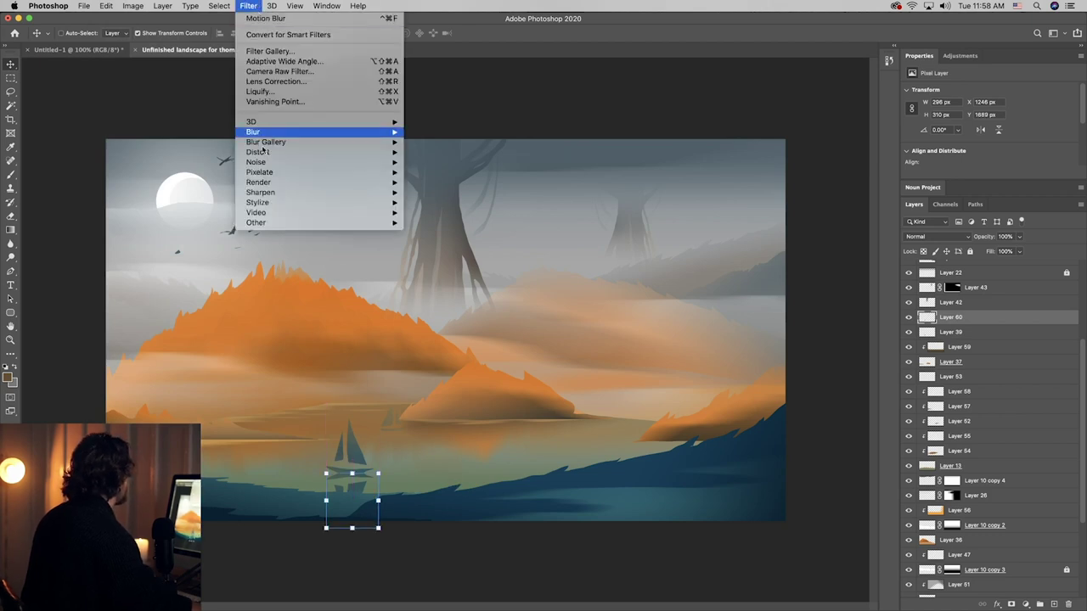
{"action": "mouse_move", "coordinate": [374, 131]}
{"action": "left_click", "coordinate": [412, 193]}
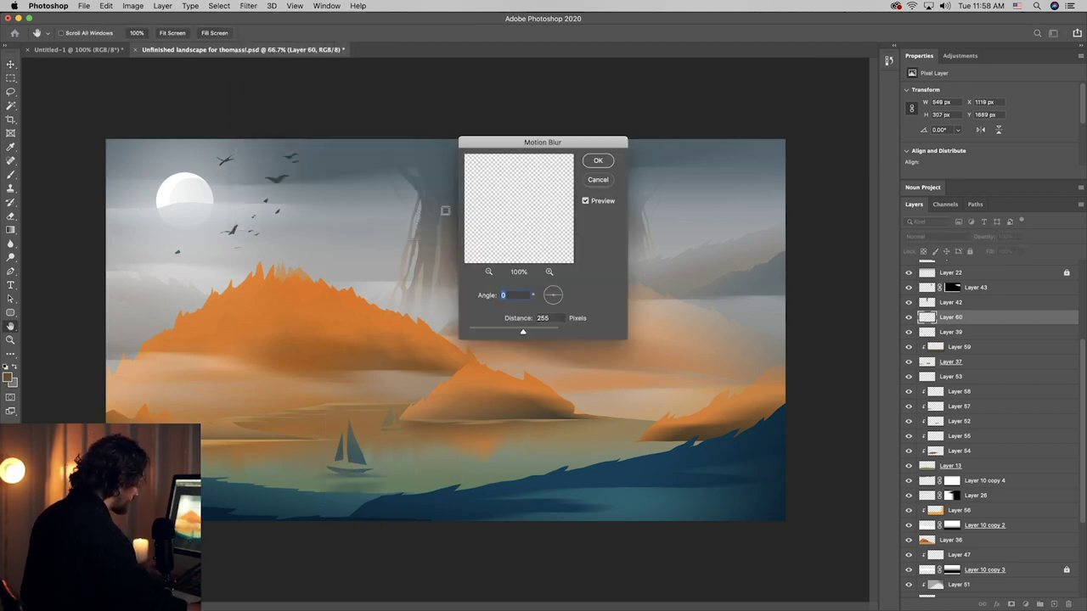
{"action": "key", "text": "Return"}
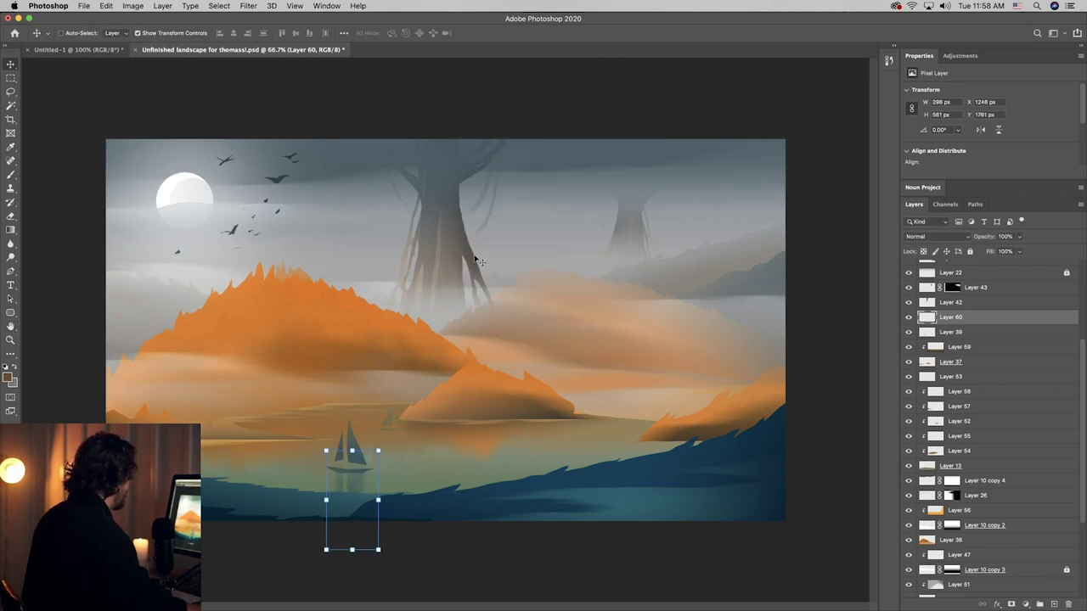
- Squash the blurred reflection to about 317 px high and position it under the large sailboat's hull
{"action": "left_click_drag", "start_coordinate": [626, 431], "coordinate": [623, 415]}
{"action": "left_click_drag", "start_coordinate": [351, 532], "coordinate": [352, 491]}
{"action": "key", "text": "Return"}
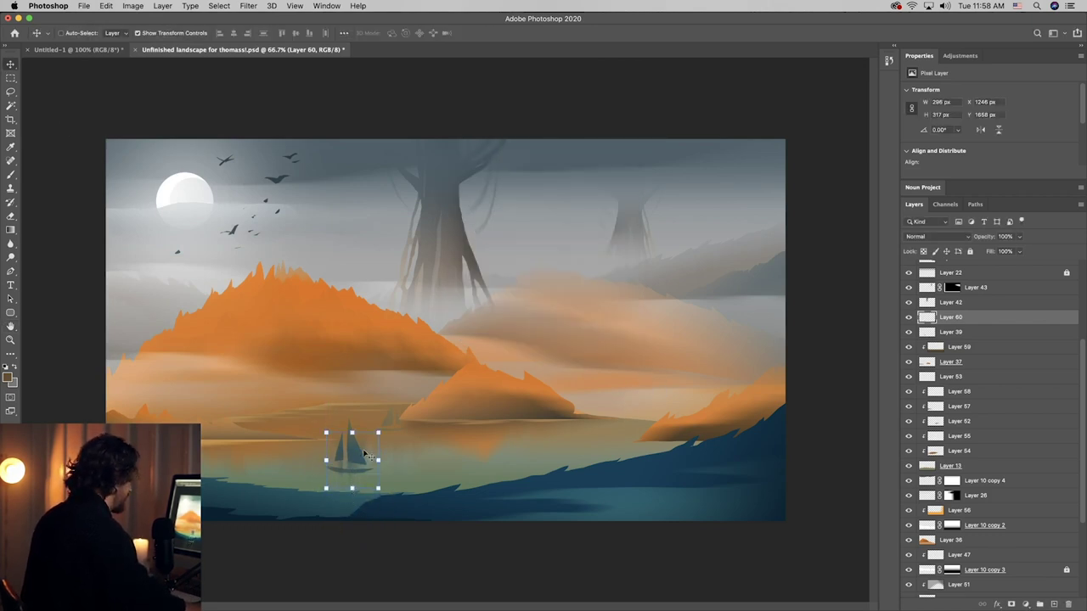
{"action": "left_click_drag", "start_coordinate": [367, 454], "coordinate": [368, 479]}
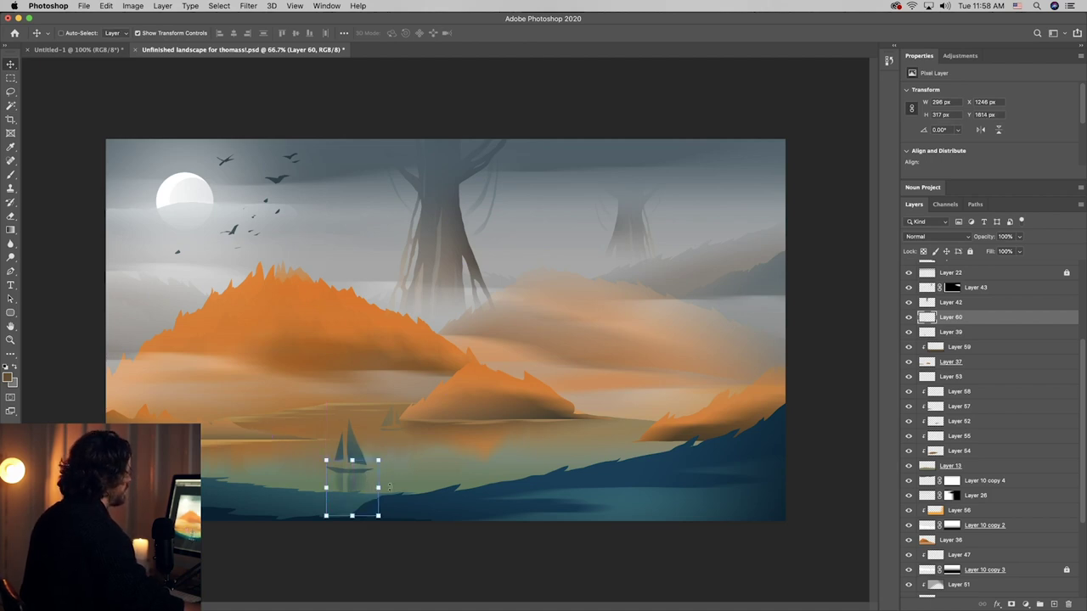
- Try fading the large sailboat's reflection with a black gradient on a new layer mask, and undo the gradient
{"action": "left_click", "coordinate": [1013, 603]}
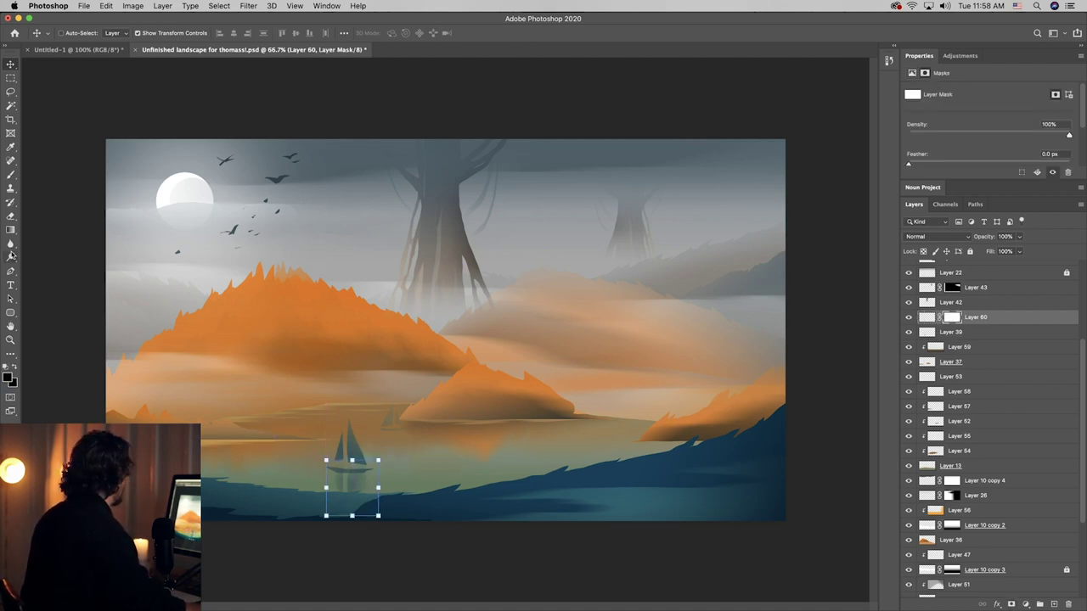
{"action": "left_click", "coordinate": [10, 230]}
{"action": "left_click_drag", "start_coordinate": [355, 472], "coordinate": [362, 488]}
{"action": "key", "text": "v"}
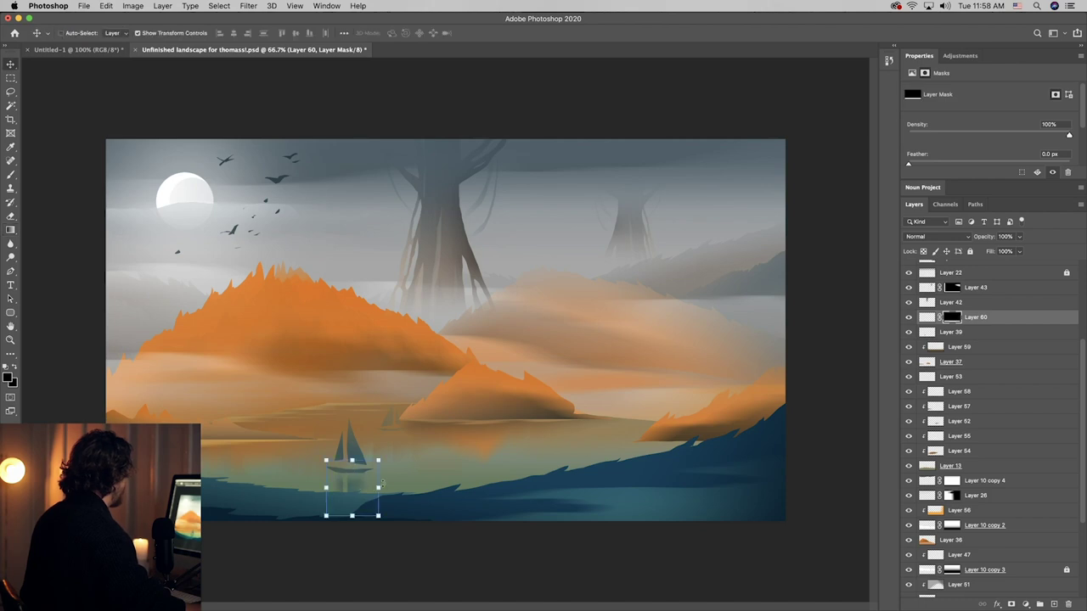
{"action": "left_click_drag", "start_coordinate": [457, 491], "coordinate": [459, 464]}
{"action": "key", "text": "super+z"}
{"action": "key", "text": "super+z"}
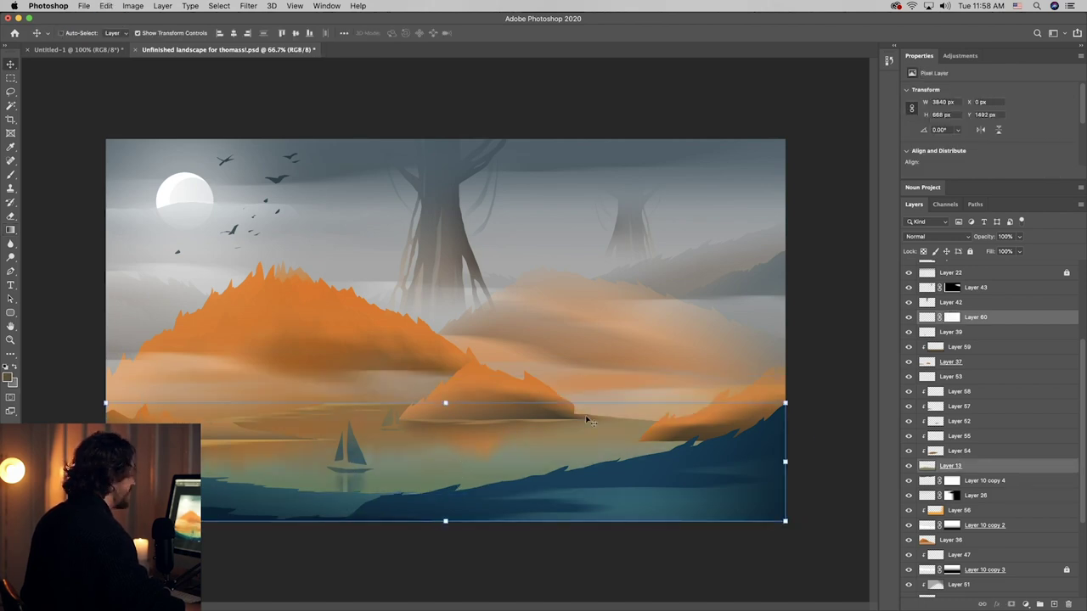
- Duplicate the Layer 60 reflection to the small sailboat and scale the copy down to about 185 × 198 px
{"action": "left_click", "coordinate": [919, 321]}
{"action": "left_click_drag", "start_coordinate": [541, 446], "coordinate": [527, 421]}
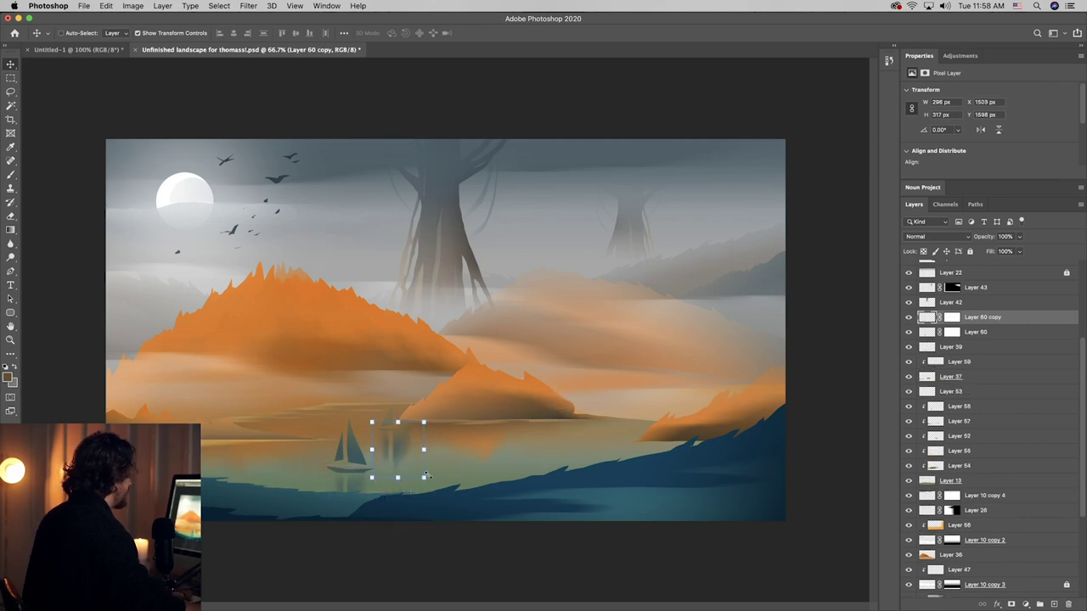
{"action": "left_click_drag", "start_coordinate": [425, 478], "coordinate": [462, 448]}
{"action": "key", "text": "Return"}
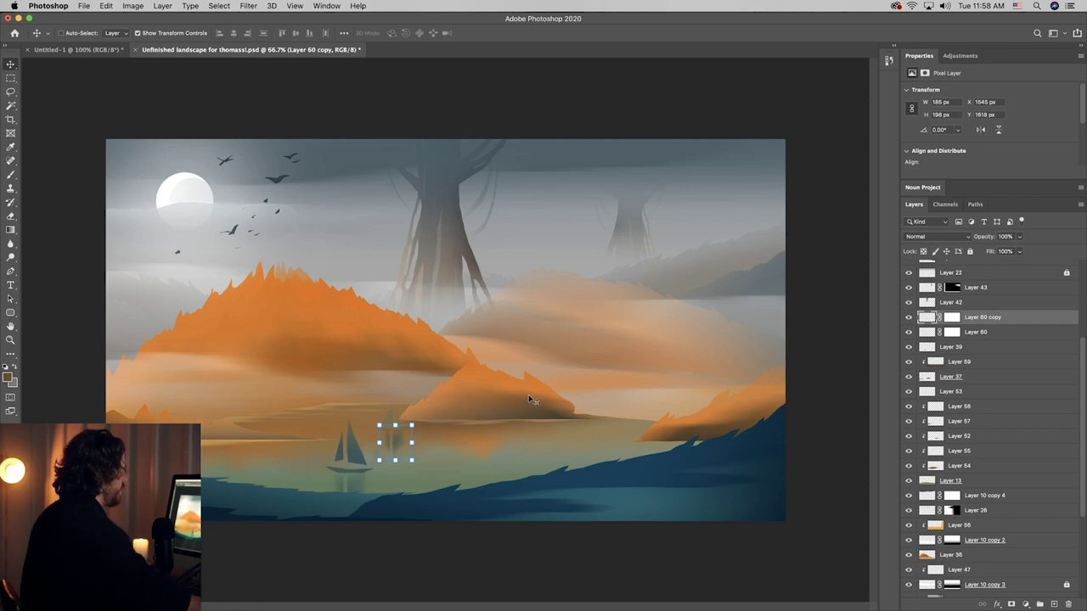
- Flip the small sailboat's reflection horizontally and align it beneath the boat
{"action": "left_click", "coordinate": [106, 6]}
{"action": "mouse_move", "coordinate": [123, 251]}
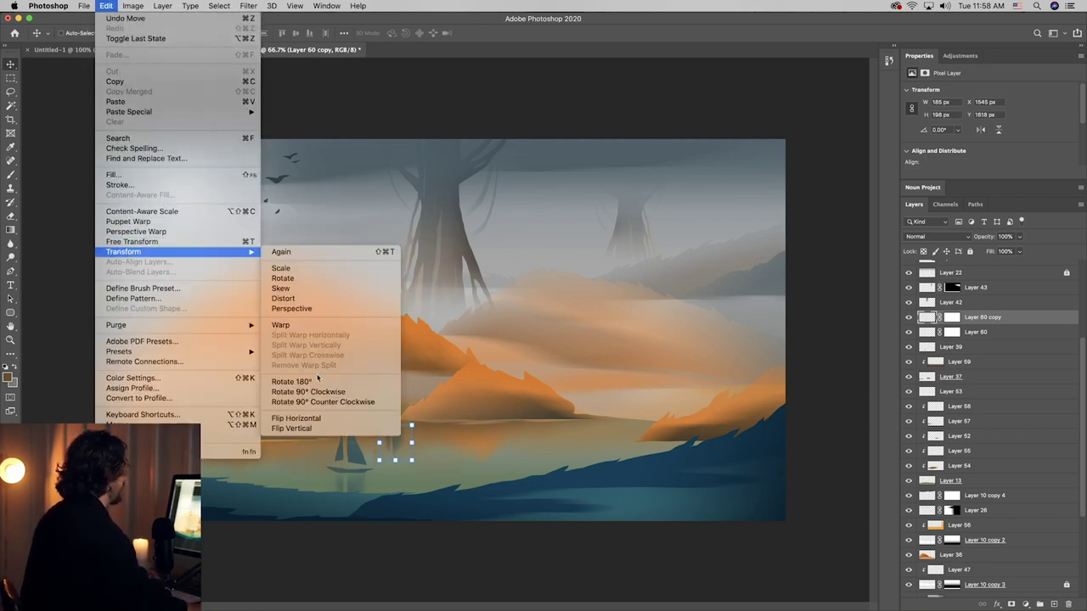
{"action": "left_click", "coordinate": [295, 419]}
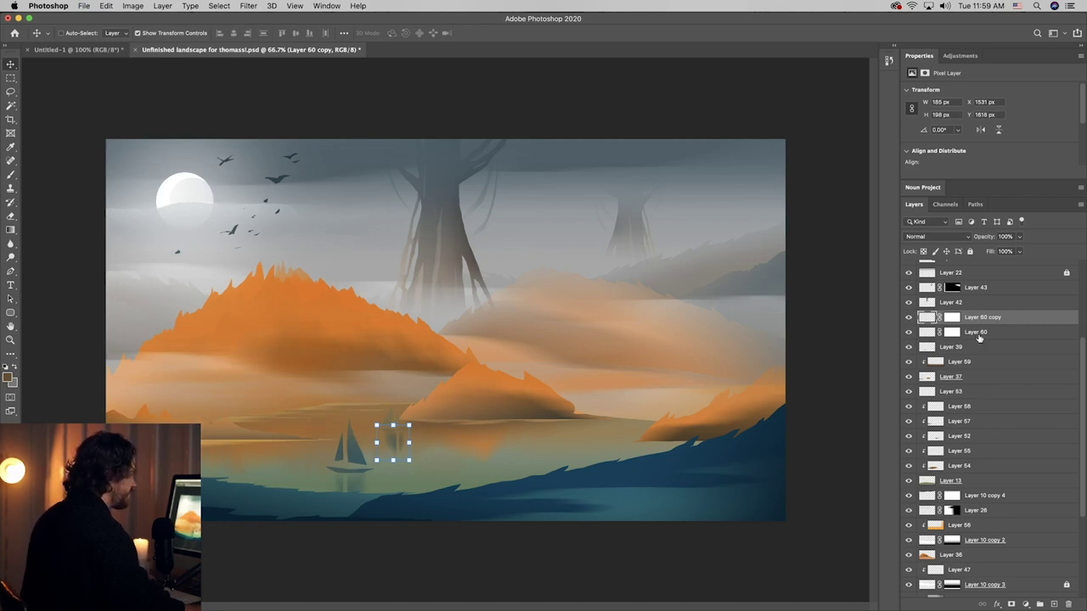
- Merge the two sailboat reflection layers into one and nudge the merged reflections slightly down and left
{"action": "left_click", "coordinate": [976, 332], "text": "shift"}
{"action": "right_click", "coordinate": [981, 332]}
{"action": "left_click", "coordinate": [869, 463]}
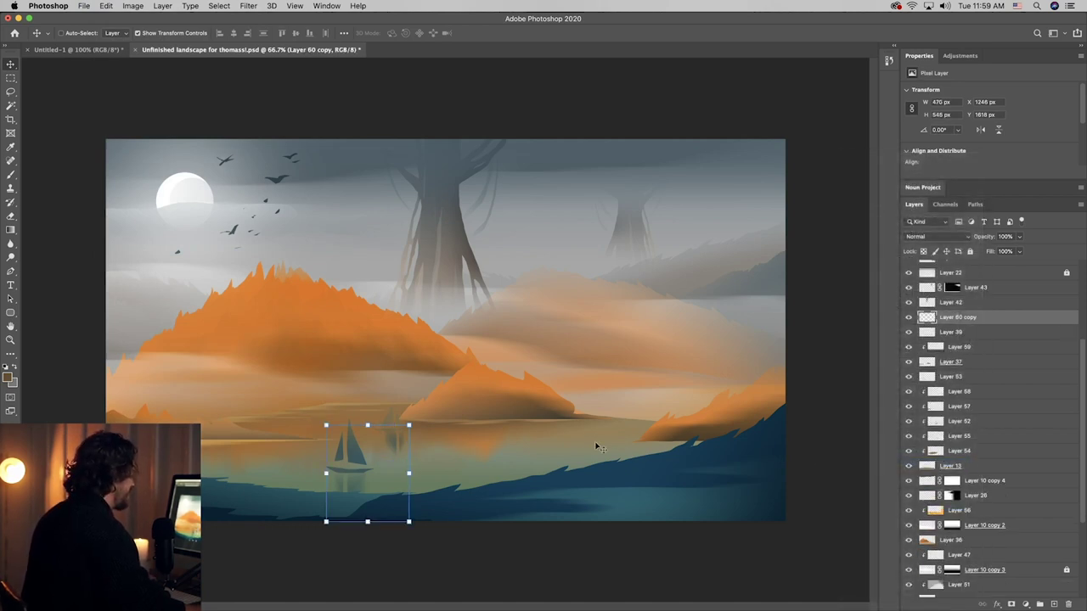
{"action": "left_click_drag", "start_coordinate": [580, 445], "coordinate": [609, 442]}
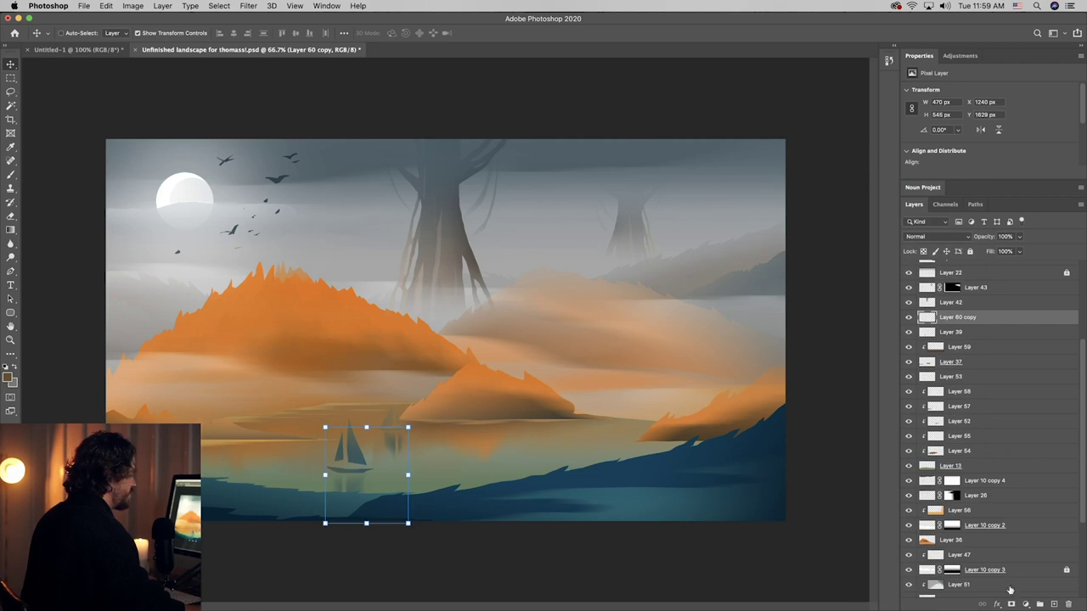
- Add a layer mask to the merged reflections, fade them with a diagonal black gradient and save the document
{"action": "left_click", "coordinate": [1010, 604]}
{"action": "key", "text": "g"}
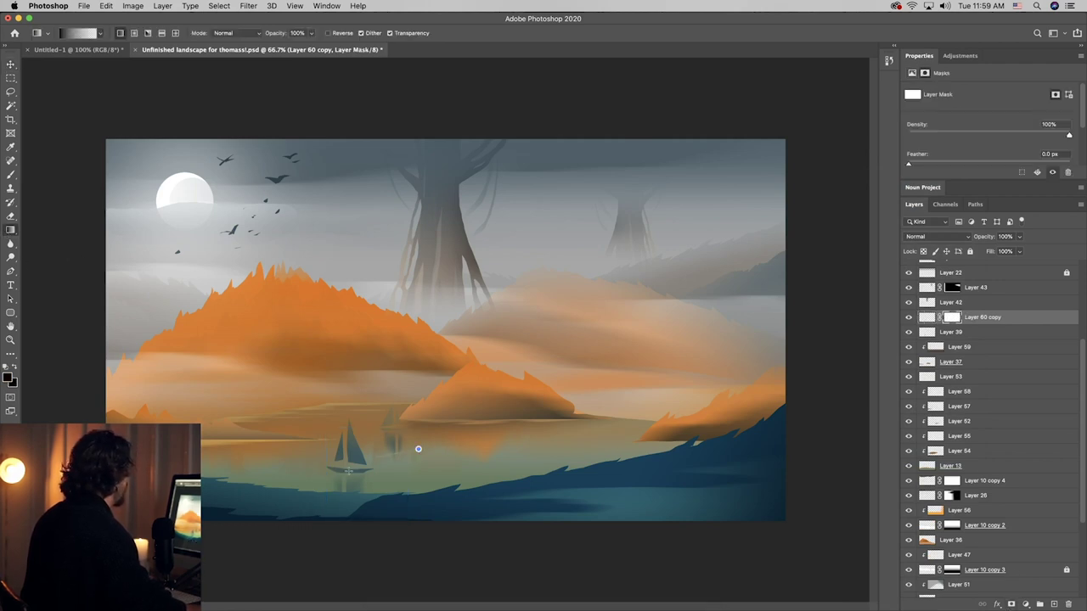
{"action": "left_click_drag", "start_coordinate": [418, 448], "coordinate": [349, 475]}
{"action": "key", "text": "v"}
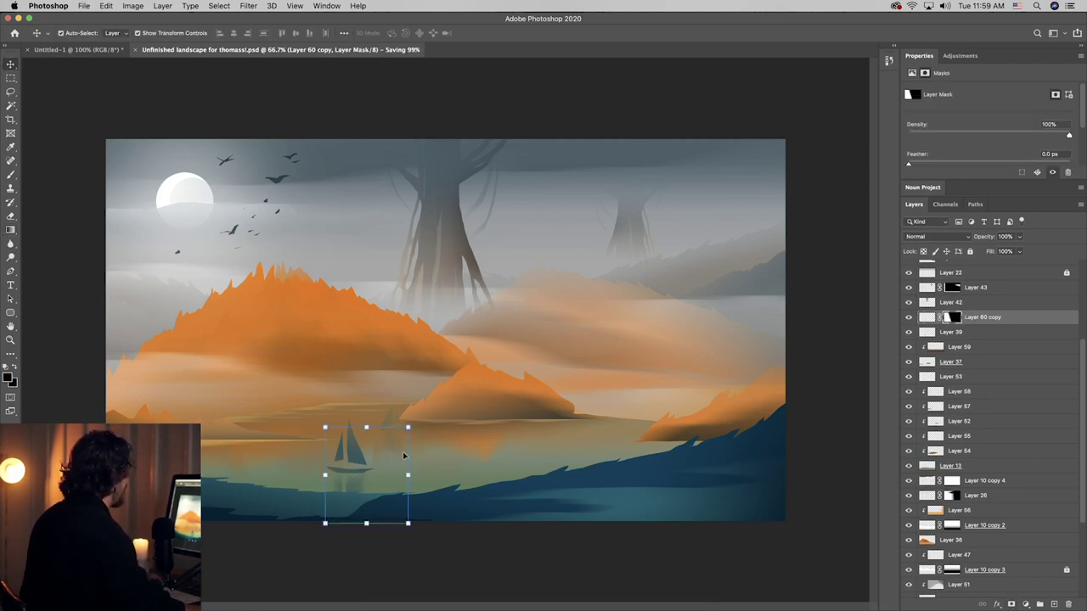
- Add a new layer and lasso several thin horizontal glint shapes on the water around both sailboats
{"action": "left_click", "coordinate": [1054, 604]}
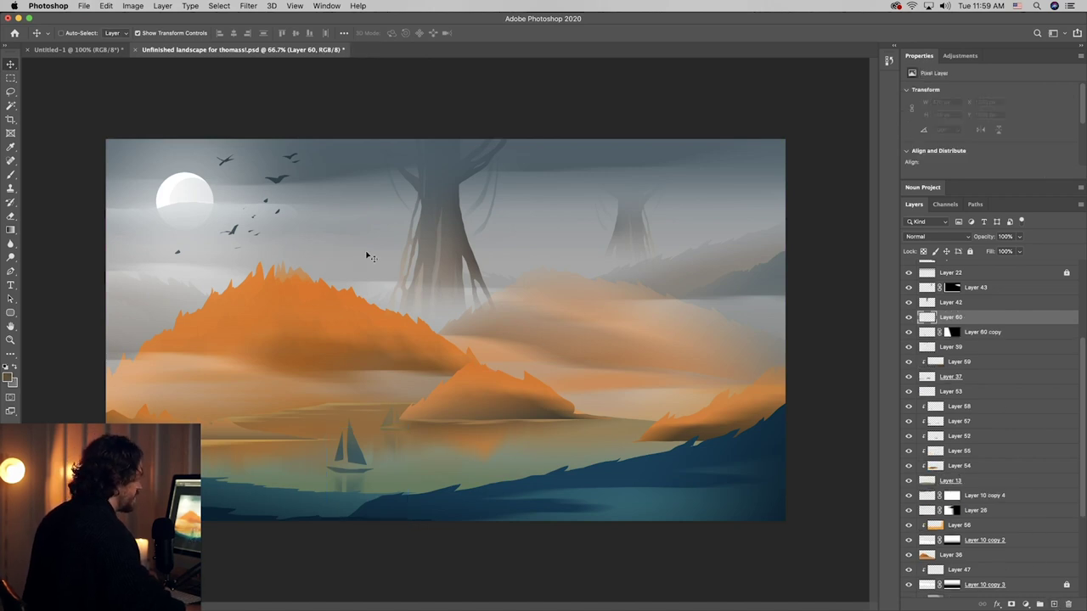
{"action": "left_click", "coordinate": [12, 91]}
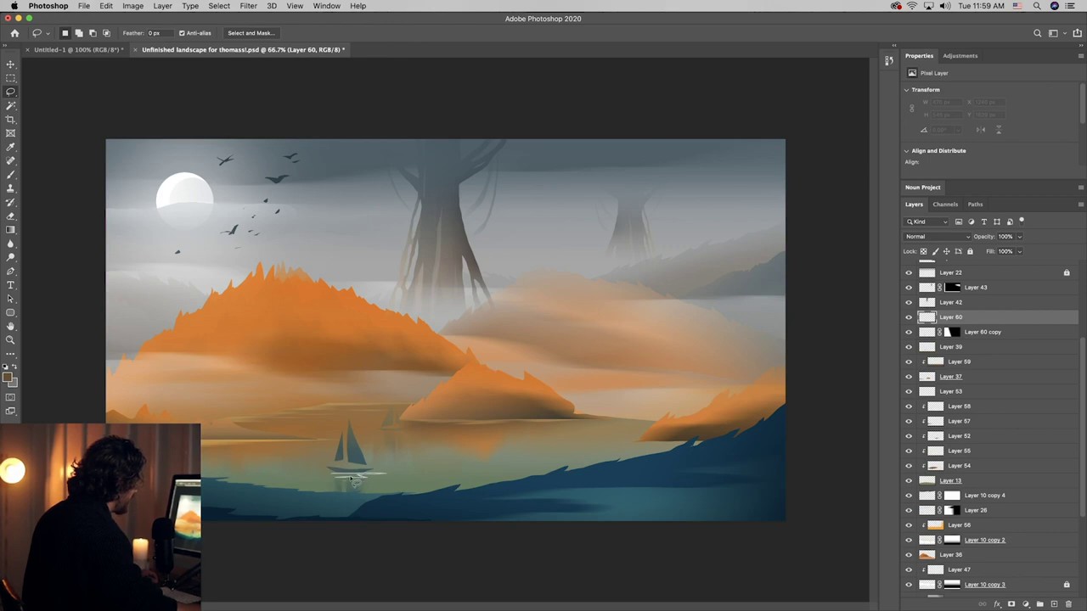
{"action": "left_click_drag", "start_coordinate": [331, 477], "coordinate": [326, 476]}
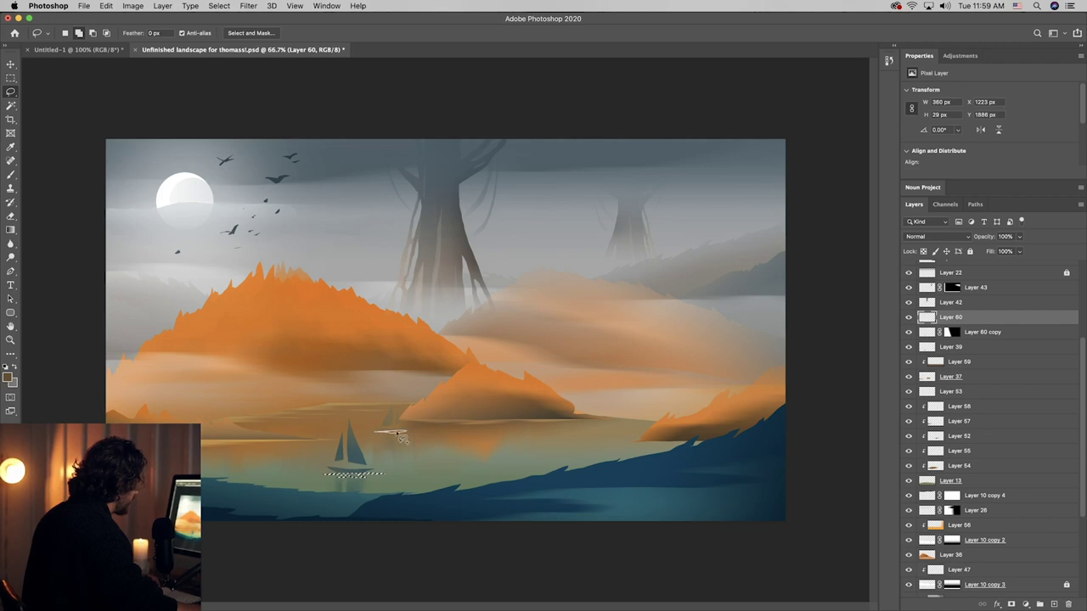
{"action": "mouse_move", "coordinate": [412, 437]}
{"action": "left_mouse_down"}
{"action": "mouse_move", "coordinate": [397, 443]}
{"action": "mouse_move", "coordinate": [357, 417]}
{"action": "mouse_move", "coordinate": [374, 426]}
{"action": "left_mouse_up"}
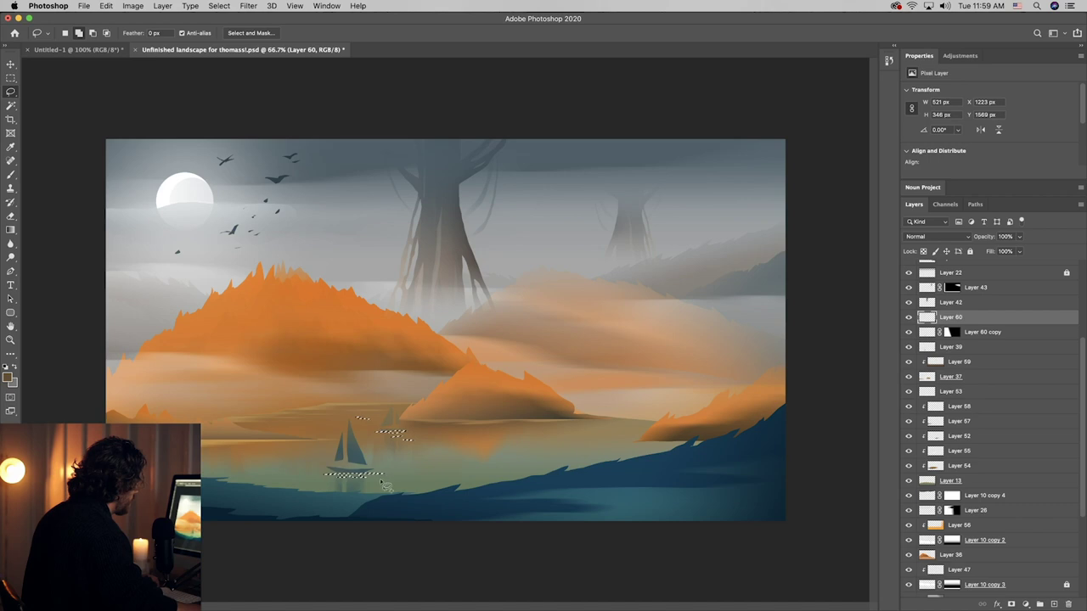
{"action": "mouse_move", "coordinate": [407, 472]}
{"action": "left_mouse_down"}
{"action": "mouse_move", "coordinate": [416, 470]}
{"action": "mouse_move", "coordinate": [390, 459]}
{"action": "mouse_move", "coordinate": [402, 457]}
{"action": "left_mouse_up"}
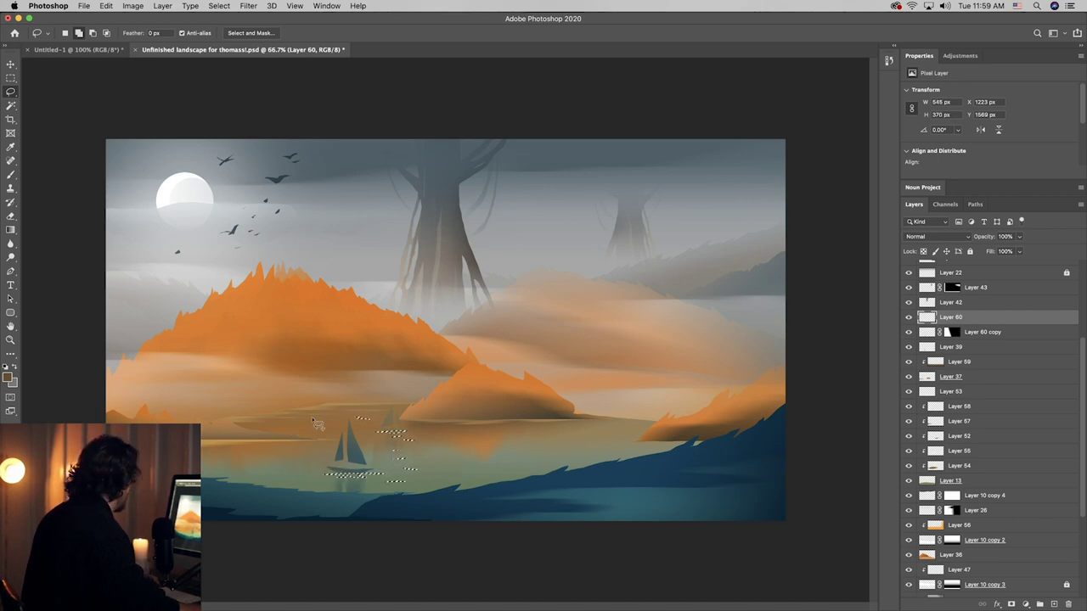
{"action": "mouse_move", "coordinate": [315, 418]}
{"action": "left_mouse_down"}
{"action": "mouse_move", "coordinate": [346, 419]}
{"action": "mouse_move", "coordinate": [297, 423]}
{"action": "left_mouse_up"}
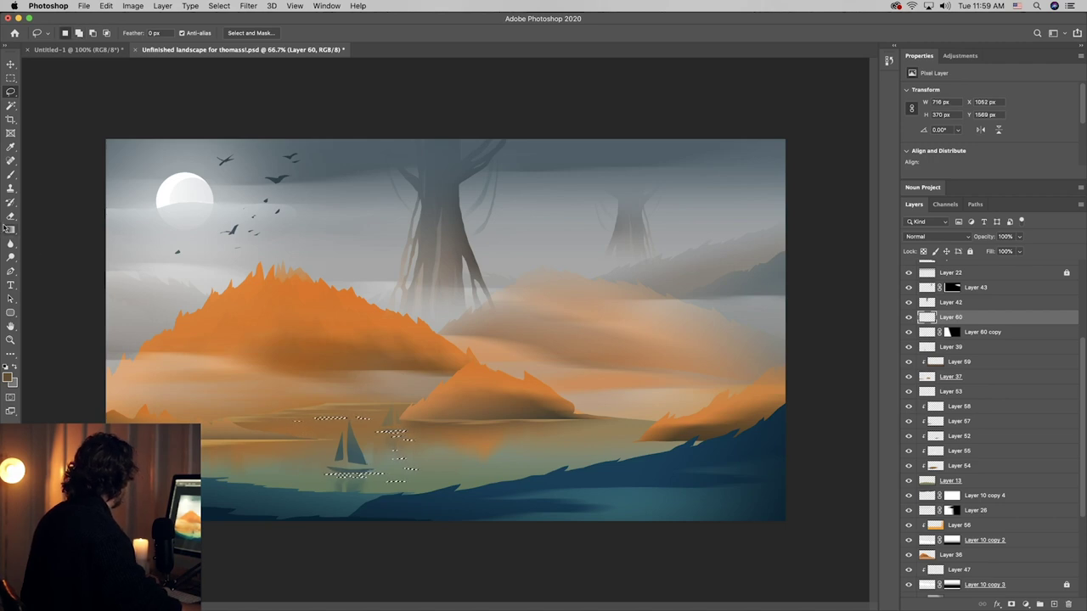
- Fill the glint selections with a white gradient sampled from the moon, then deselect
{"action": "key", "text": "i"}
{"action": "mouse_move", "coordinate": [165, 200]}
{"action": "left_mouse_down"}
{"action": "mouse_move", "coordinate": [162, 184]}
{"action": "mouse_move", "coordinate": [169, 186]}
{"action": "left_mouse_up"}
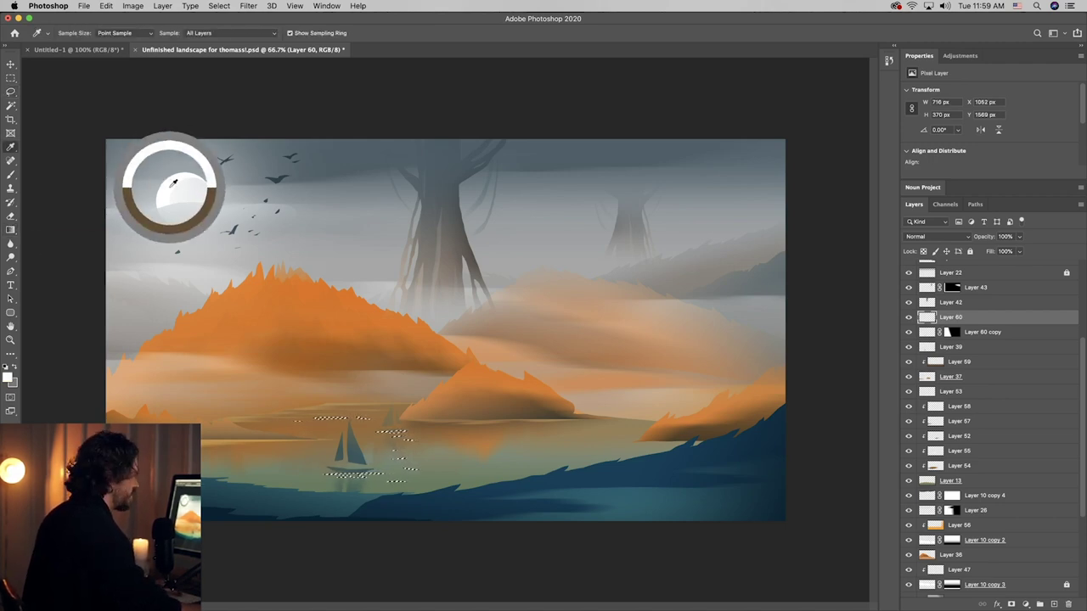
{"action": "key", "text": "g"}
{"action": "left_click_drag", "start_coordinate": [399, 397], "coordinate": [451, 610]}
{"action": "key", "text": "super+d"}
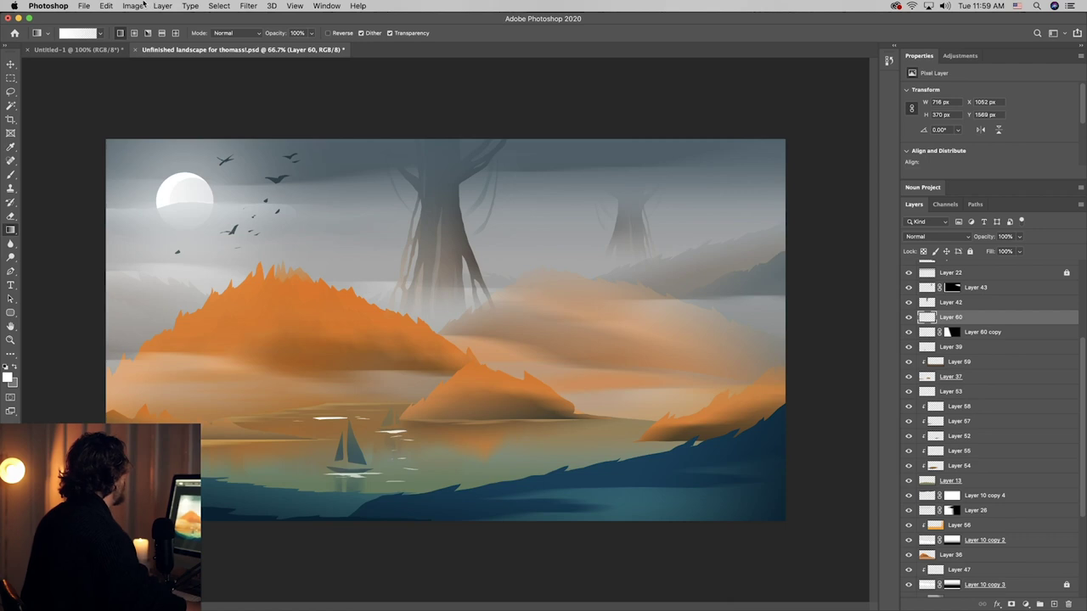
- Apply a horizontal Motion Blur to the white water glints with a distance of 255 pixels
{"action": "left_click", "coordinate": [248, 6]}
{"action": "mouse_move", "coordinate": [322, 131]}
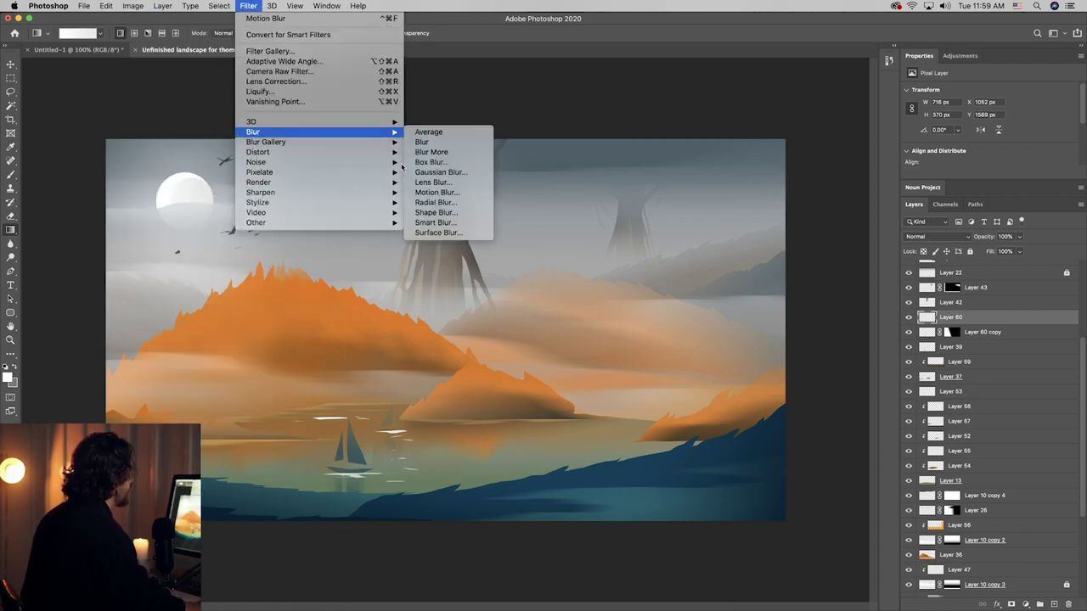
{"action": "left_click", "coordinate": [467, 192]}
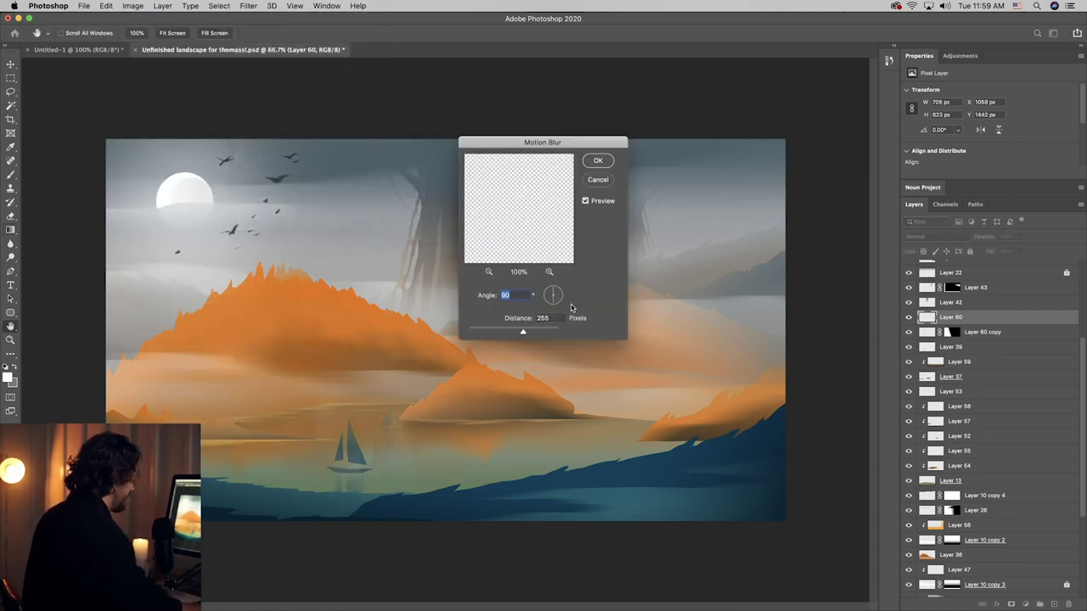
{"action": "left_click", "coordinate": [599, 163]}
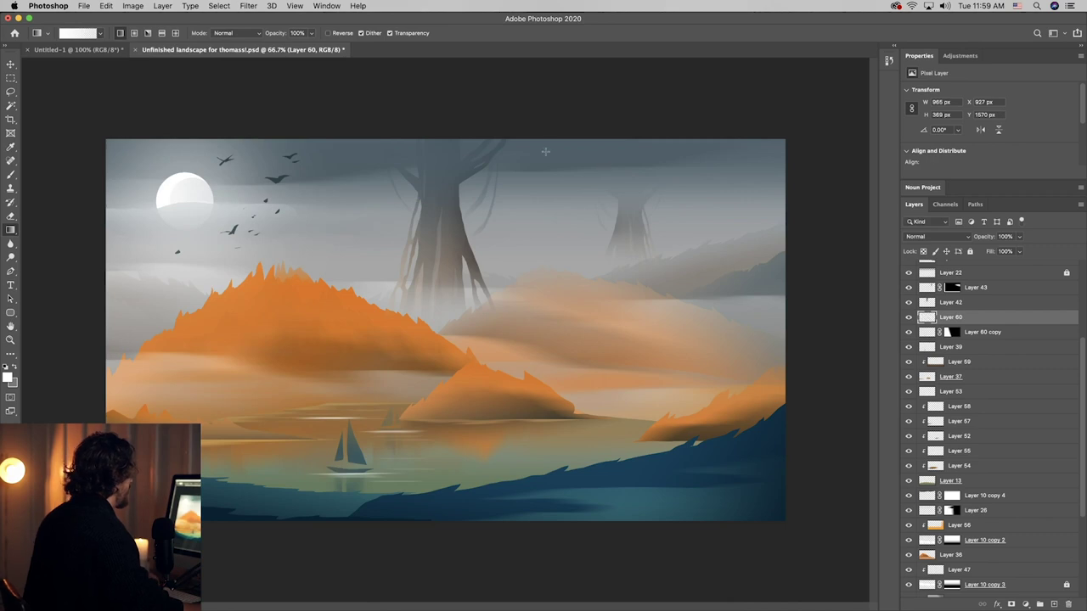
- Set the water glints' blend mode to Overlay and reduce the layer's opacity to 53%
{"action": "left_click", "coordinate": [934, 236]}
{"action": "left_click", "coordinate": [930, 352]}
{"action": "key", "text": "v"}
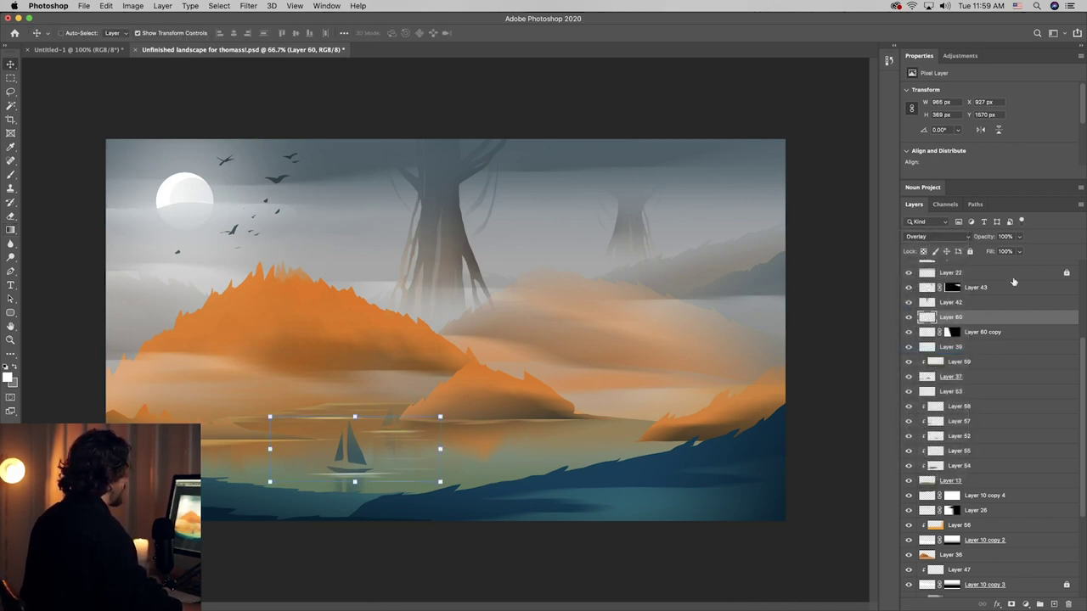
{"action": "left_click", "coordinate": [1020, 237]}
{"action": "left_click_drag", "start_coordinate": [1021, 252], "coordinate": [1002, 253]}
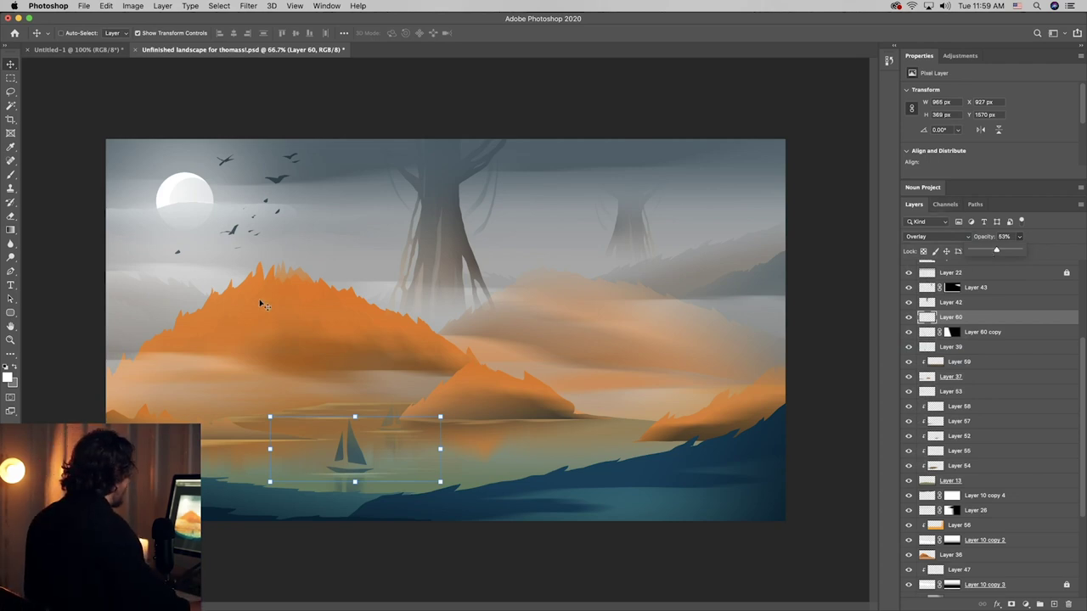
- Lasso several thin horizontal glint shapes on the water beside the orange shore at the lake's right side
{"action": "left_click", "coordinate": [10, 93]}
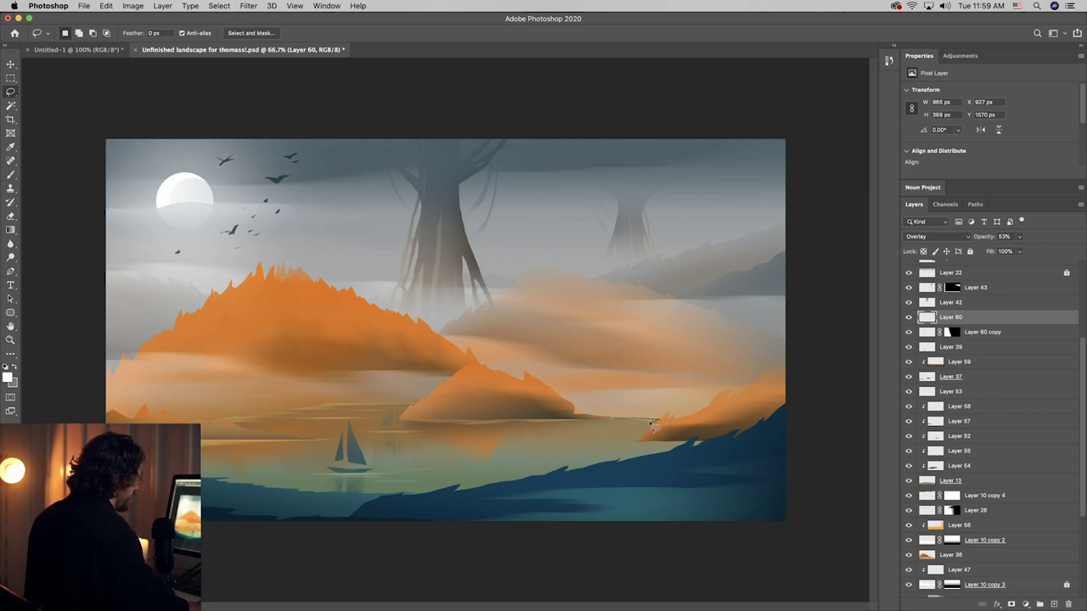
{"action": "key", "text": "super+z"}
{"action": "mouse_move", "coordinate": [704, 451]}
{"action": "left_mouse_down"}
{"action": "mouse_move", "coordinate": [713, 445]}
{"action": "mouse_move", "coordinate": [654, 442]}
{"action": "mouse_move", "coordinate": [652, 458]}
{"action": "mouse_move", "coordinate": [592, 450]}
{"action": "mouse_move", "coordinate": [562, 423]}
{"action": "mouse_move", "coordinate": [639, 428]}
{"action": "mouse_move", "coordinate": [600, 443]}
{"action": "mouse_move", "coordinate": [621, 450]}
{"action": "left_mouse_up"}
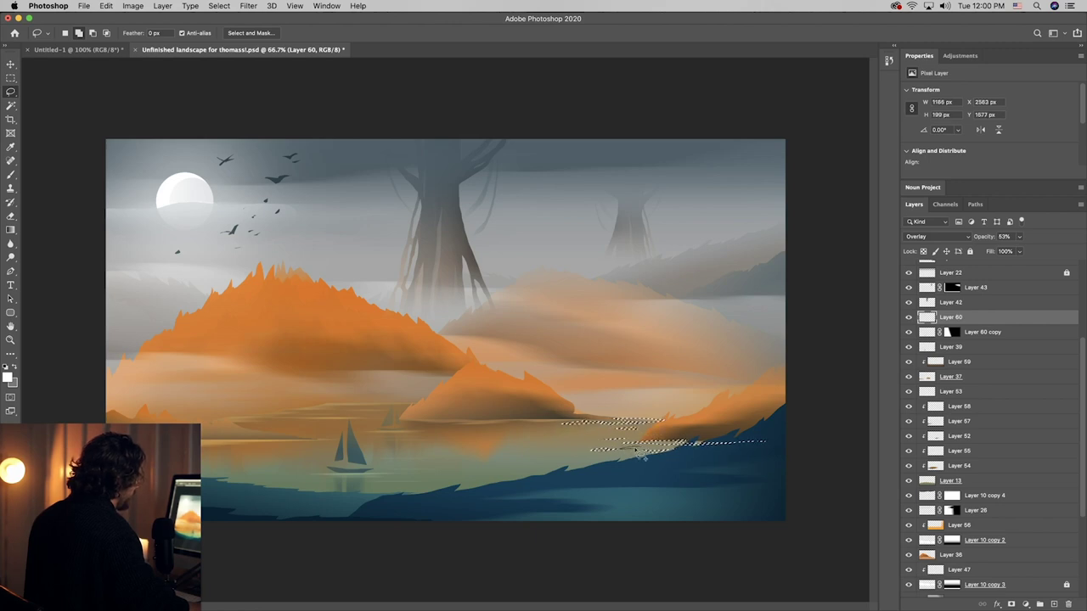
{"action": "left_click_drag", "start_coordinate": [549, 460], "coordinate": [560, 461]}
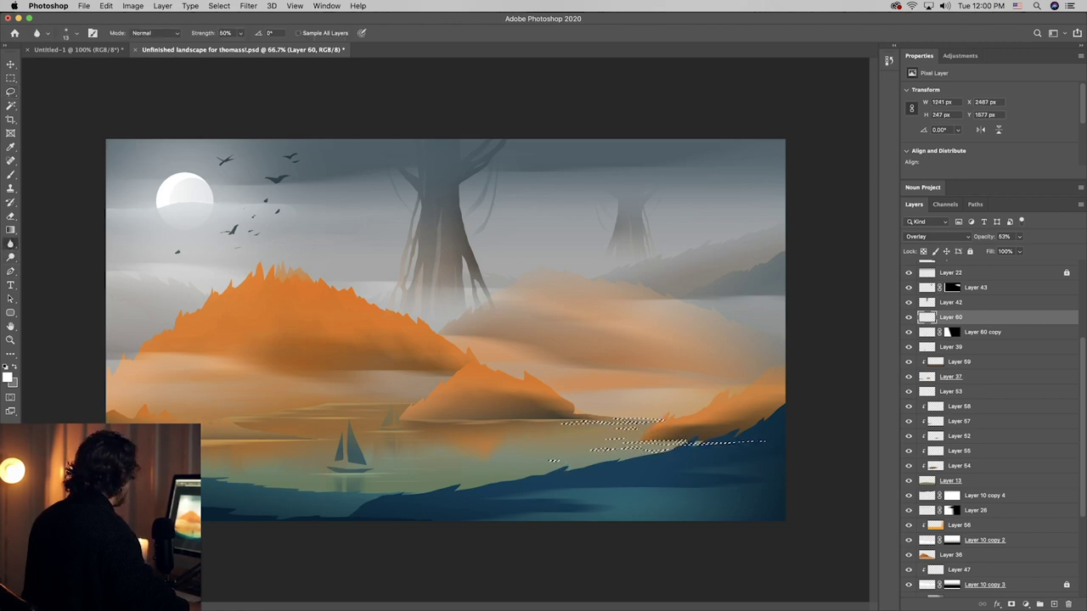
- Fill the new shoreline glint selections with the white gradient on the existing glint layer, then deselect
{"action": "left_click", "coordinate": [10, 229]}
{"action": "left_click_drag", "start_coordinate": [645, 416], "coordinate": [662, 504]}
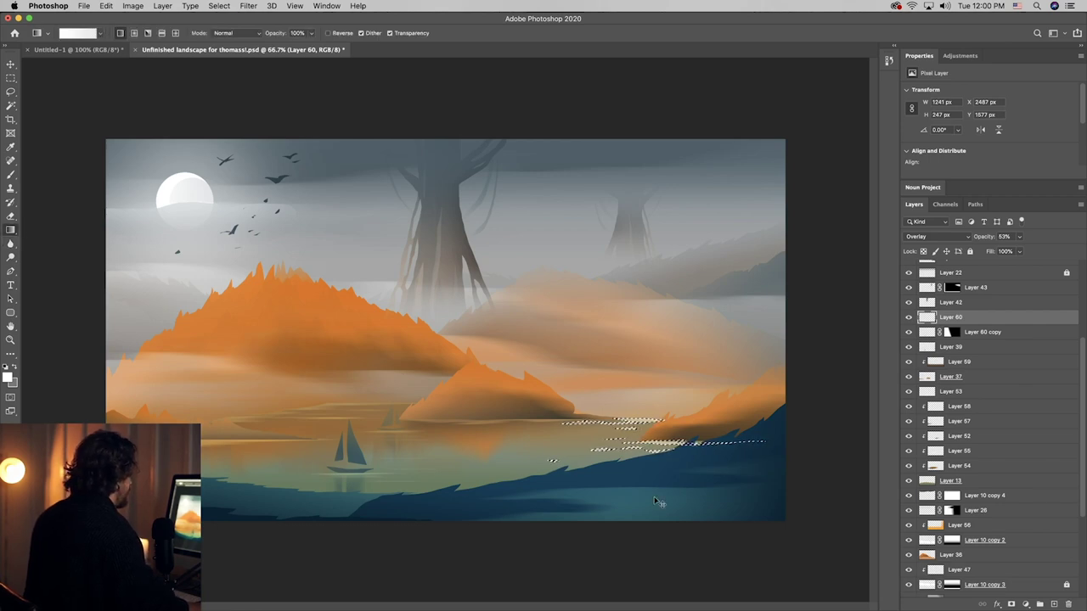
{"action": "key", "text": "super+d"}
- Reapply the last Motion Blur filter to the glint layer to soften the new shoreline glints
{"action": "mouse_move", "coordinate": [248, 6]}
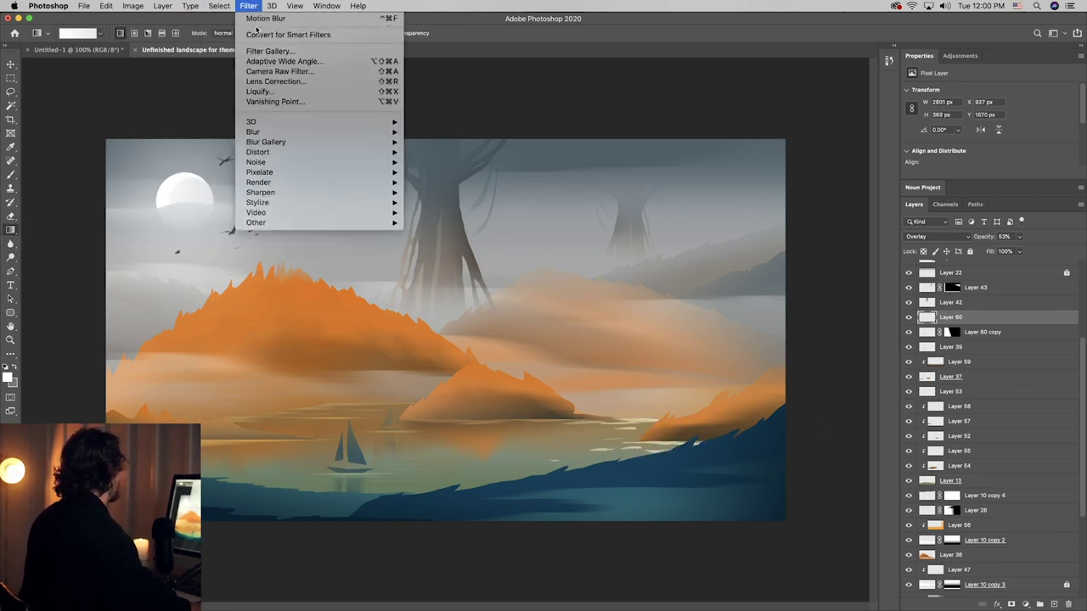
{"action": "left_click", "coordinate": [259, 19]}
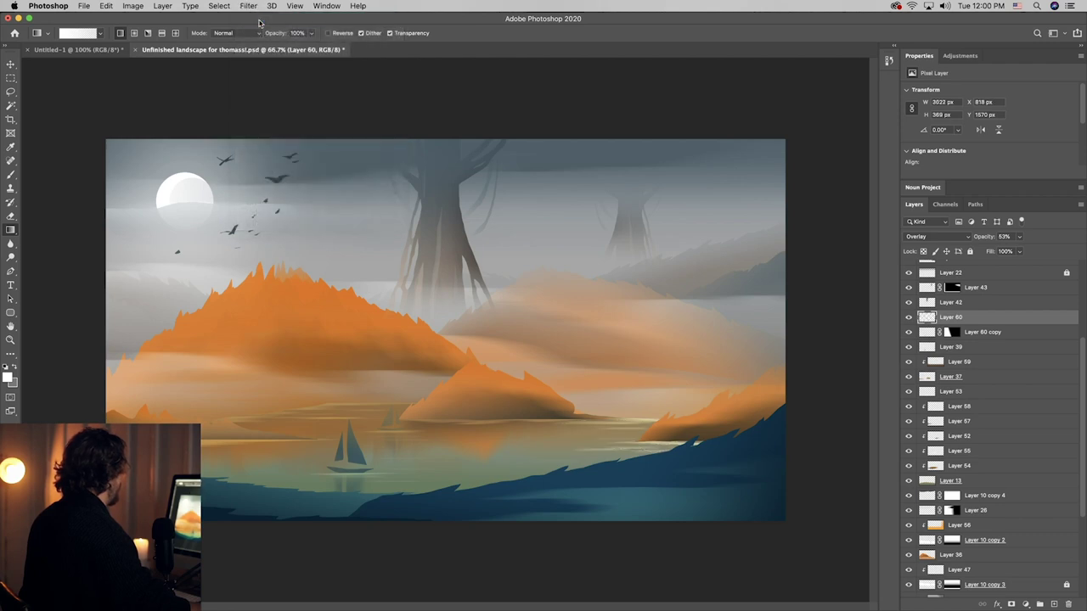
{"action": "key", "text": "v"}
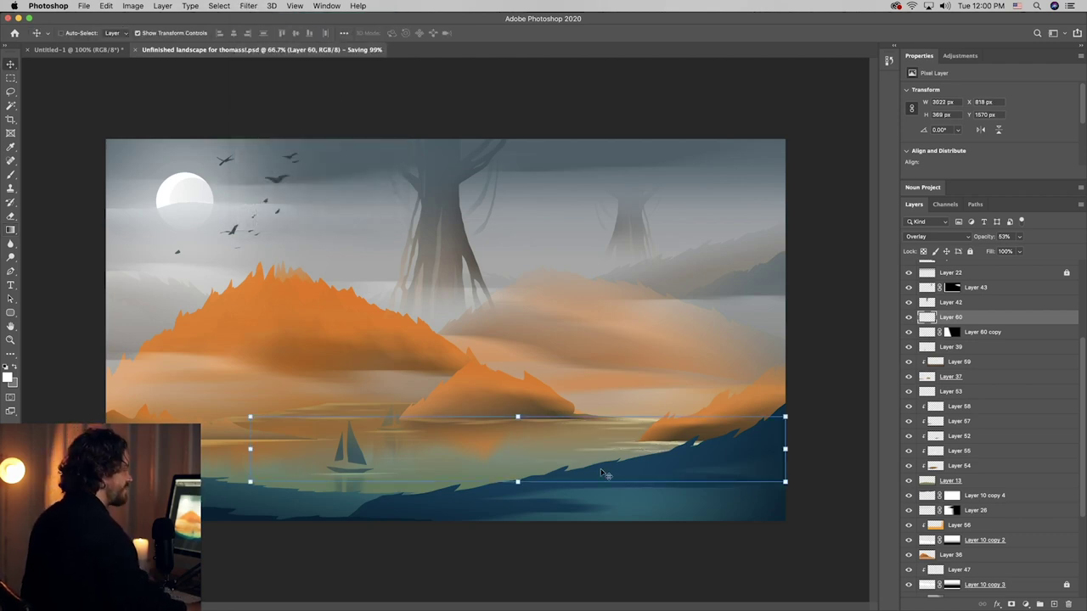
{"action": "left_click", "coordinate": [659, 505]}
{"action": "left_click_drag", "start_coordinate": [628, 416], "coordinate": [571, 145]}
{"action": "key", "text": "super+z"}
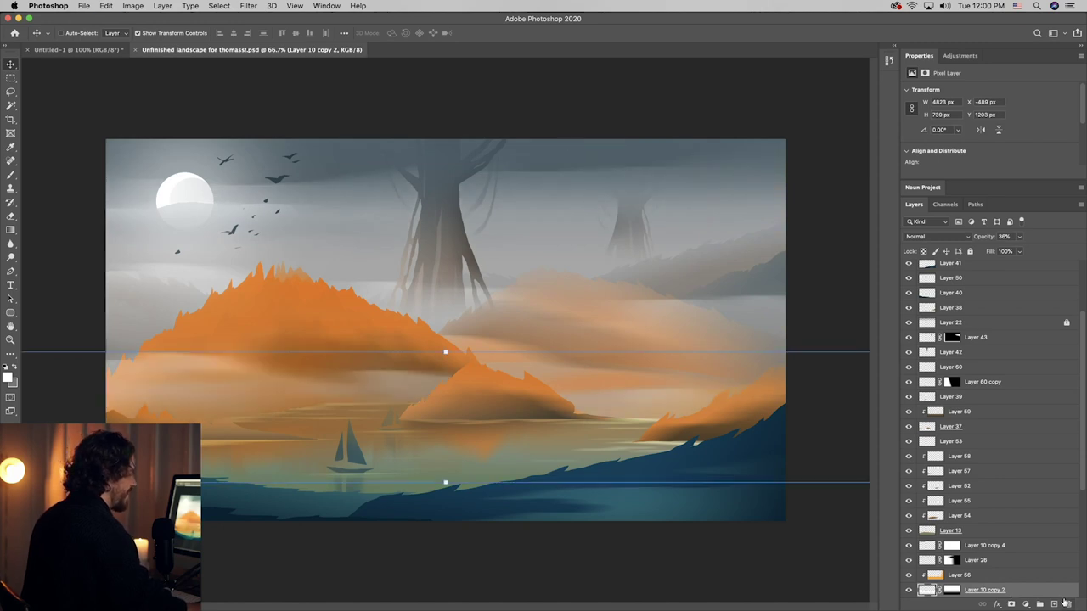
- Add a new layer above Layer 56 and lasso a jagged ridge silhouette sloping from the small orange island to the right shore
{"action": "scroll", "coordinate": [1003, 565], "scroll_direction": "down", "scroll_amount": 5}
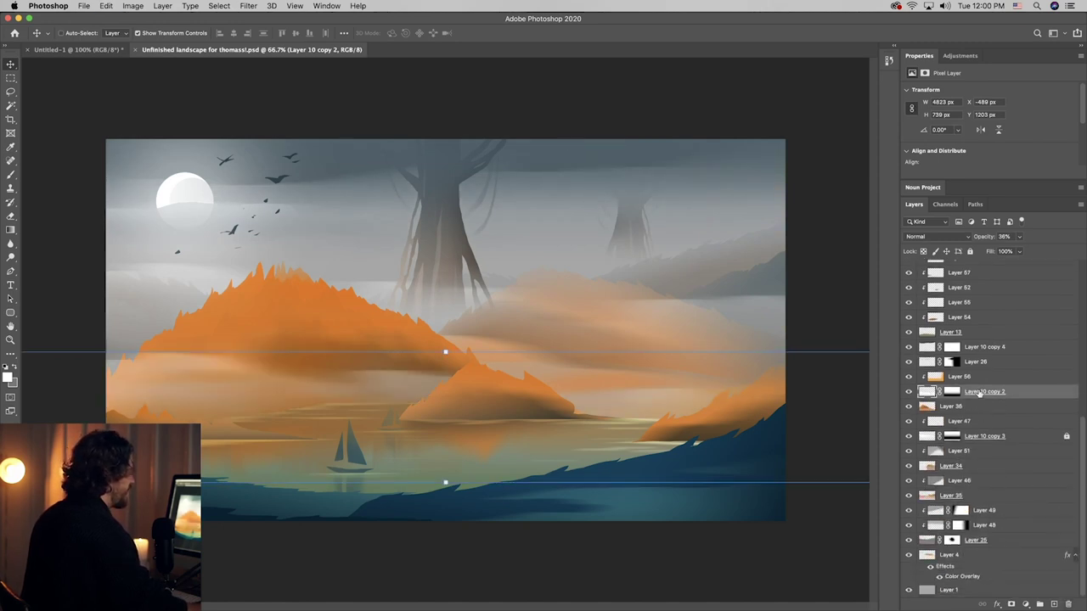
{"action": "left_click", "coordinate": [979, 380]}
{"action": "left_click", "coordinate": [1054, 604]}
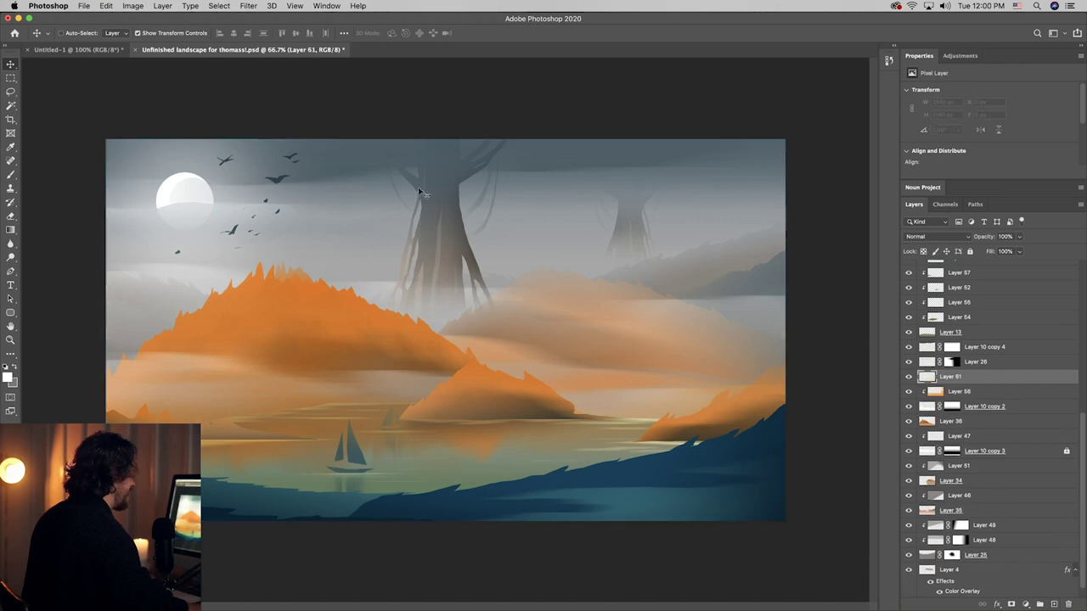
{"action": "left_click", "coordinate": [11, 105]}
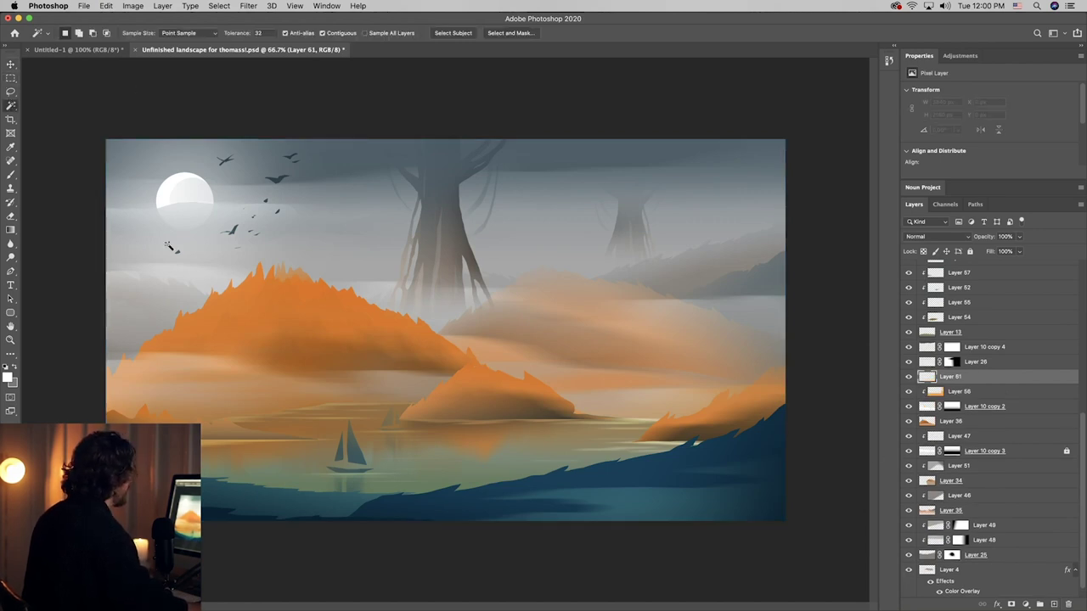
{"action": "left_click", "coordinate": [11, 90]}
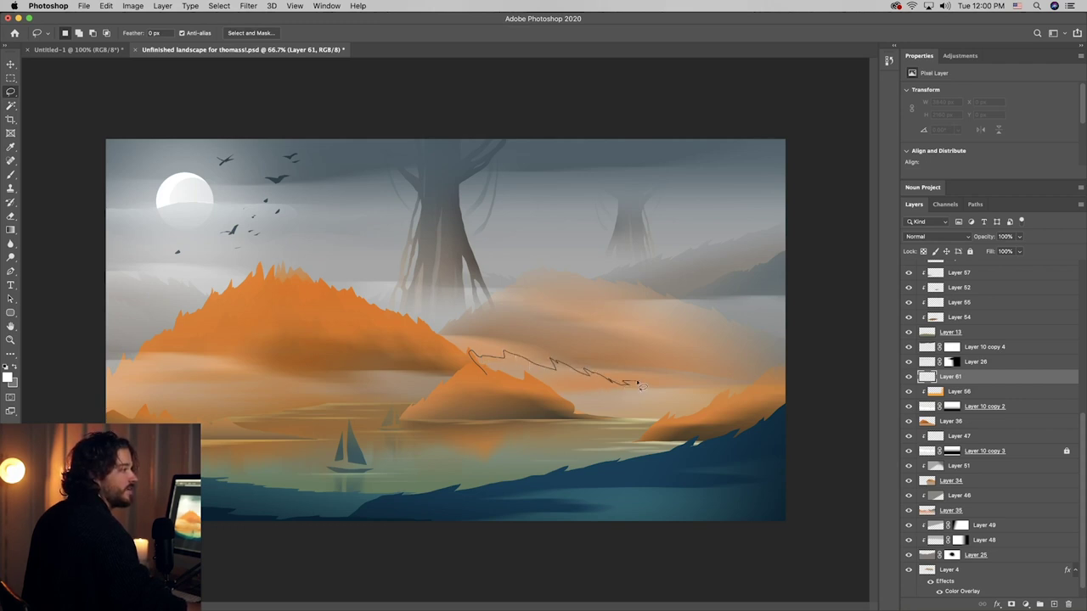
{"action": "mouse_move", "coordinate": [720, 400]}
{"action": "left_mouse_down"}
{"action": "mouse_move", "coordinate": [748, 463]}
{"action": "mouse_move", "coordinate": [541, 467]}
{"action": "left_mouse_up"}
{"action": "left_click_drag", "start_coordinate": [551, 378], "coordinate": [562, 391]}
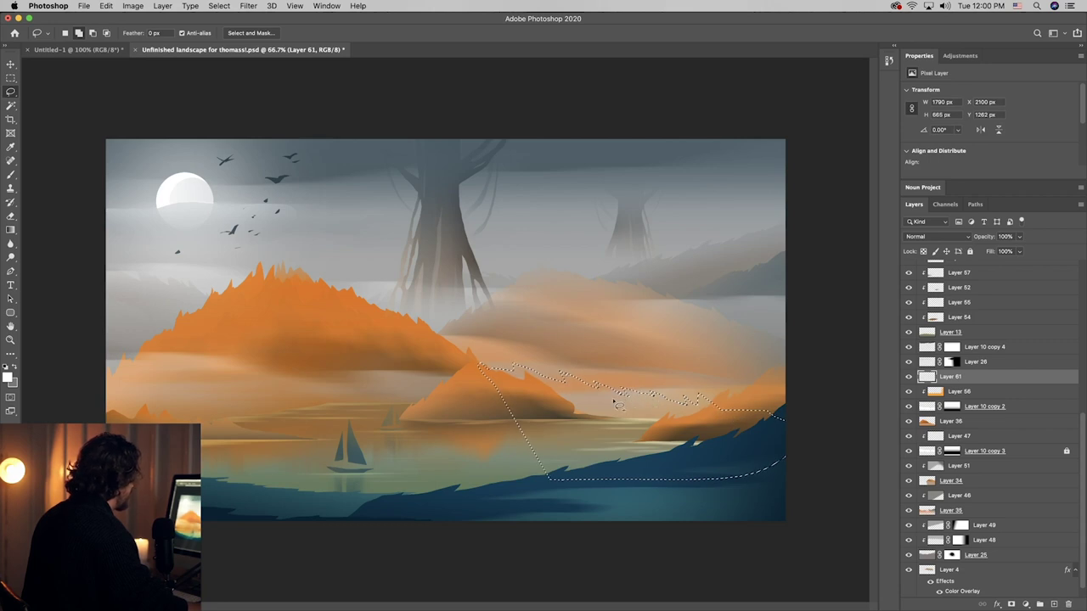
- Fill the ridge selection with a brown gradient sampled from the small orange island, then deselect
{"action": "key", "text": "g"}
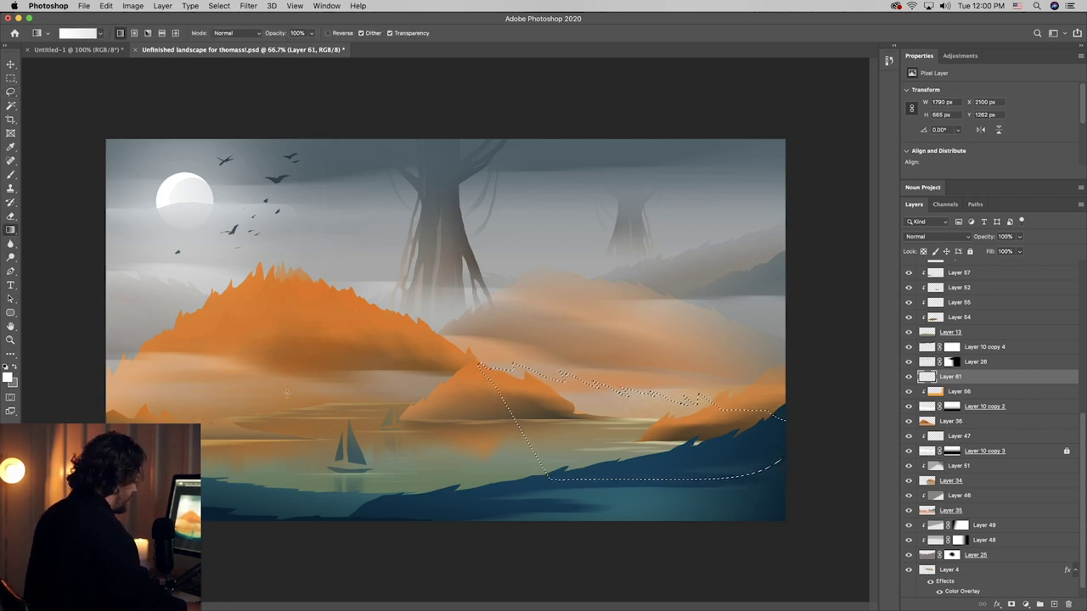
{"action": "left_click", "coordinate": [515, 390], "text": "alt"}
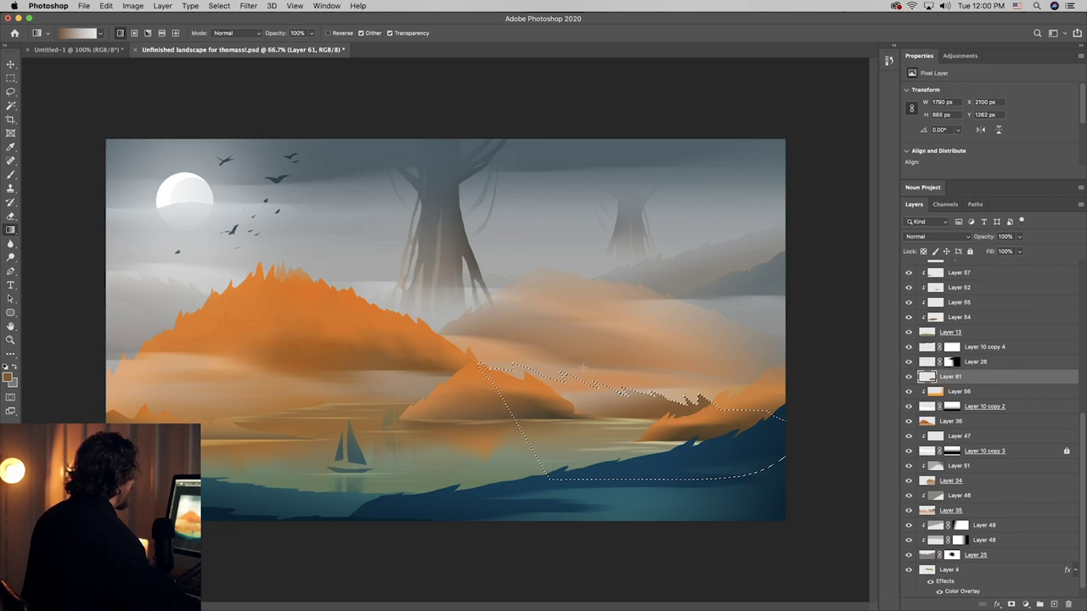
{"action": "left_click_drag", "start_coordinate": [582, 368], "coordinate": [658, 410]}
{"action": "key", "text": "super+d"}
- Scale the brown ridge down to about 965 × 369 px and place a duplicate beside it toward the right shore
{"action": "key", "text": "v"}
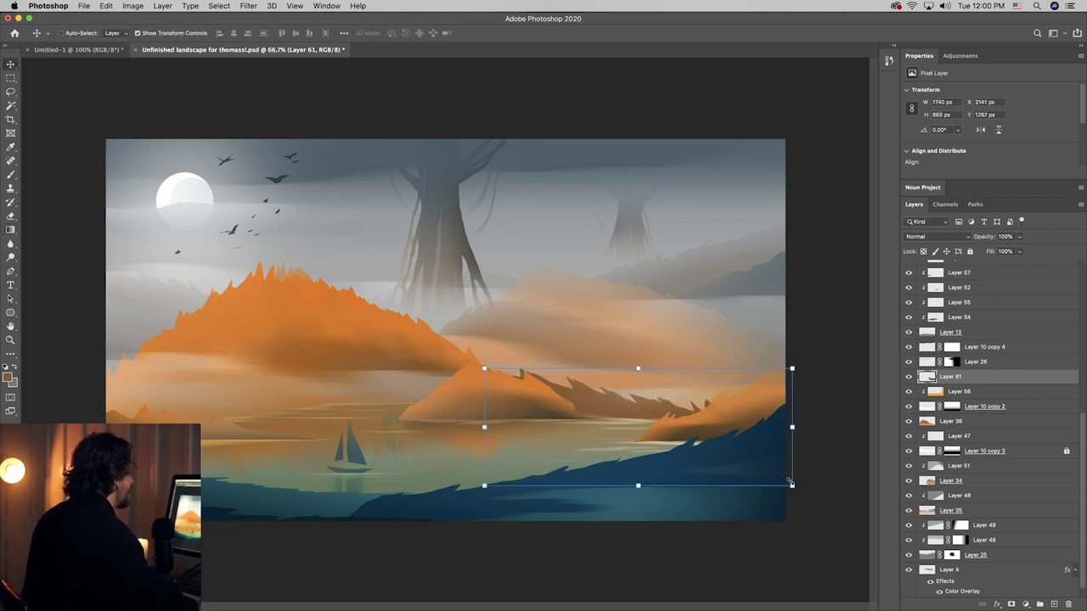
{"action": "left_click_drag", "start_coordinate": [789, 482], "coordinate": [690, 420]}
{"action": "key", "text": "Return"}
{"action": "left_click_drag", "start_coordinate": [618, 420], "coordinate": [726, 427]}
{"action": "key", "text": "super+z"}
{"action": "key", "text": "super+z"}
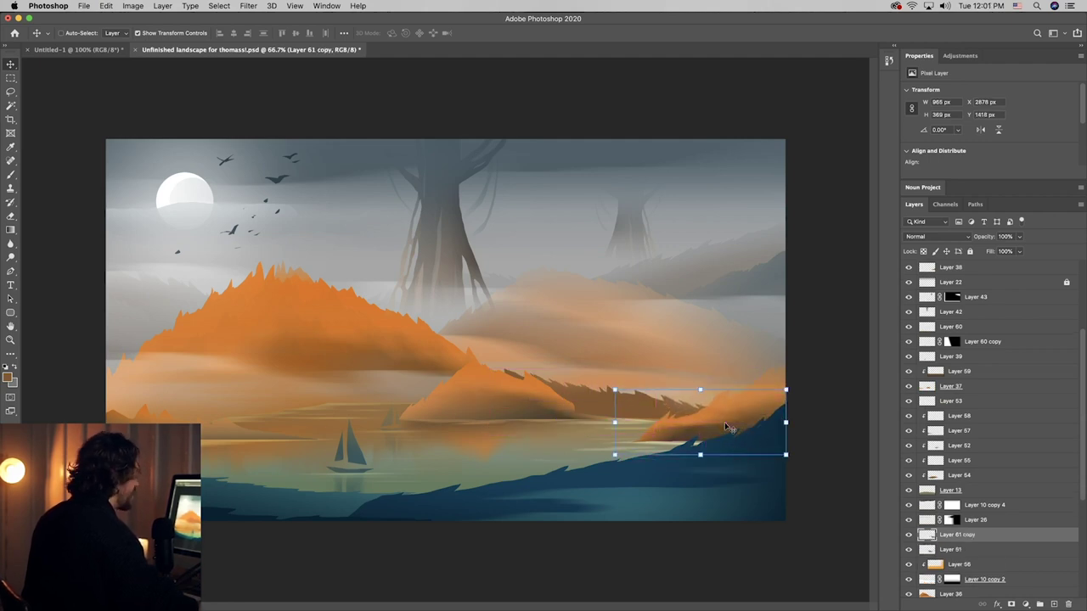
- Merge the two brown ridge layers into one and reduce the merged layer's opacity to 42%
{"action": "left_click", "coordinate": [969, 549], "text": "shift"}
{"action": "right_click", "coordinate": [970, 547]}
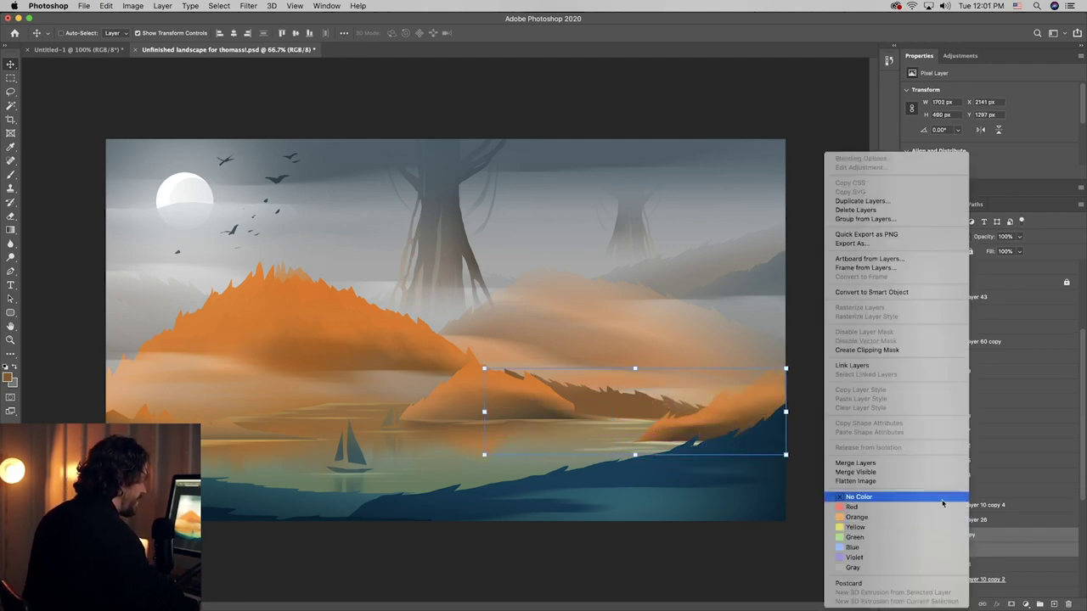
{"action": "left_click", "coordinate": [915, 465]}
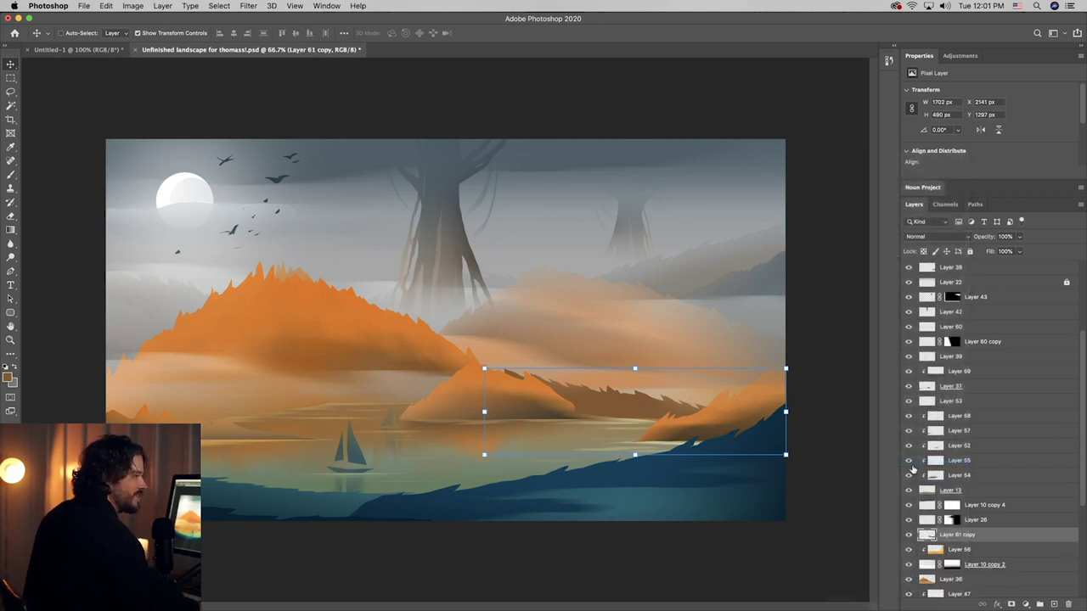
{"action": "scroll", "coordinate": [906, 458], "scroll_direction": "up", "scroll_amount": 1}
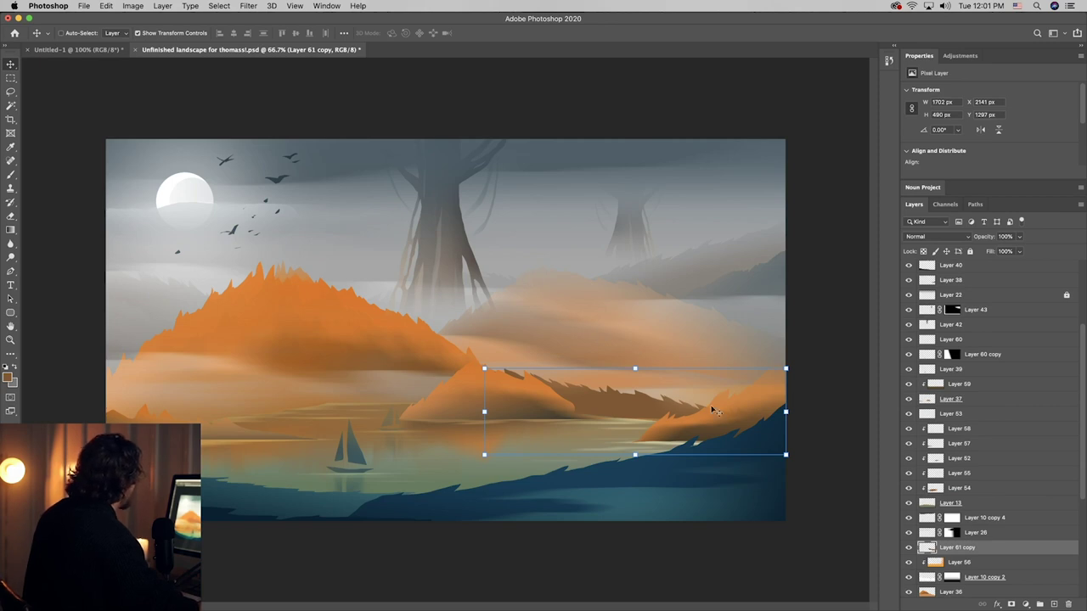
{"action": "left_click", "coordinate": [1019, 237]}
{"action": "left_click_drag", "start_coordinate": [1003, 252], "coordinate": [995, 252]}
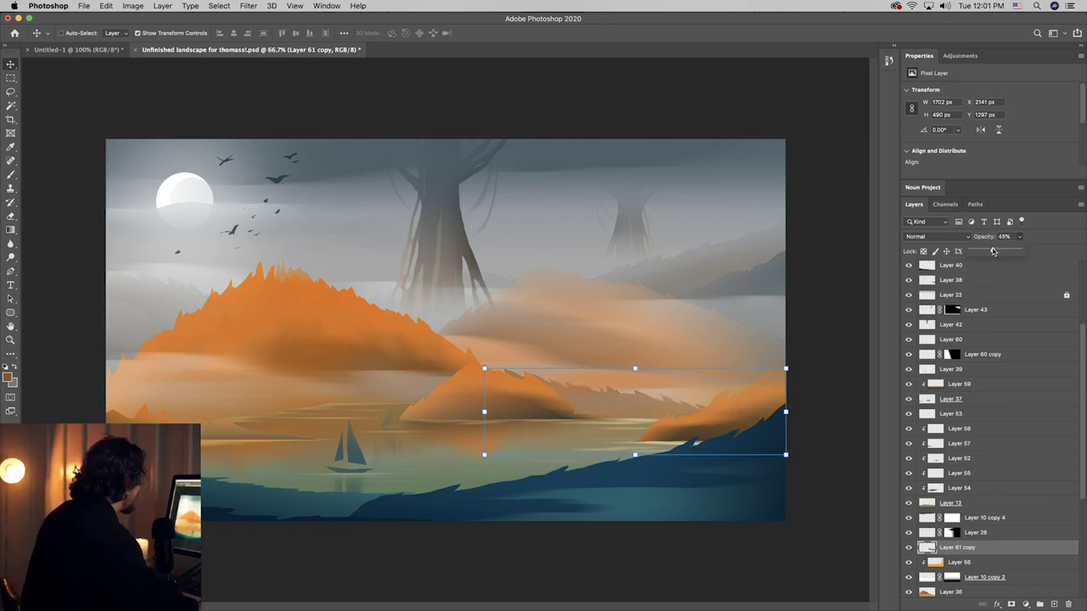
- Squash the ridge to about 433 px high and place a slightly offset duplicate beneath Layer 61 copy in the layer order
{"action": "left_click_drag", "start_coordinate": [648, 360], "coordinate": [647, 370]}
{"action": "key", "text": "Return"}
{"action": "left_click_drag", "start_coordinate": [690, 402], "coordinate": [701, 405]}
{"action": "left_click_drag", "start_coordinate": [1004, 550], "coordinate": [1005, 556]}
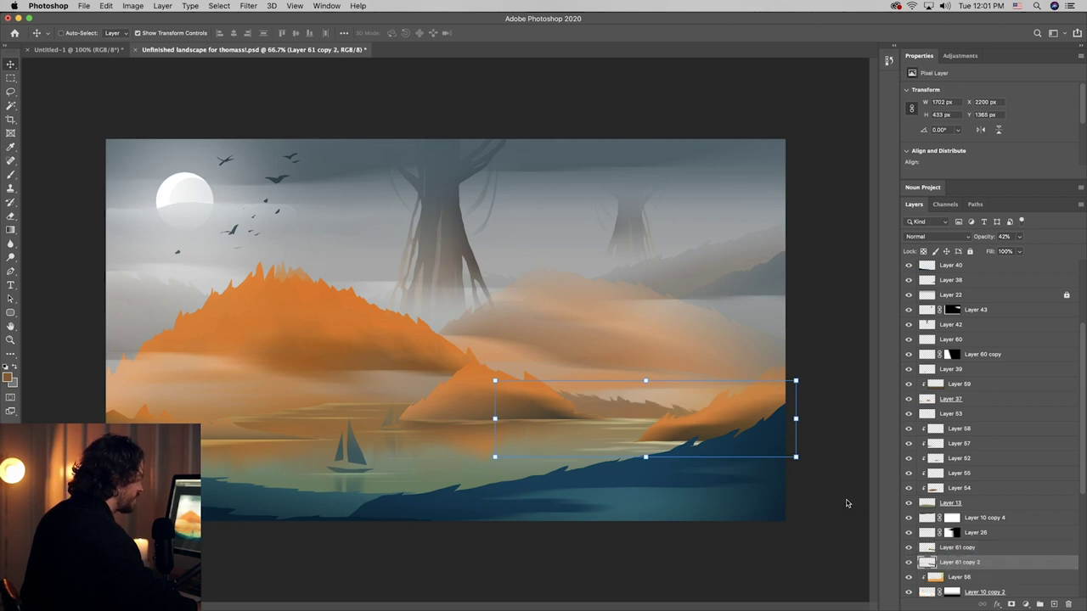
- Duplicate the ridge again, move the copy higher over the foggy orange hills, and enlarge it past the canvas's right edge
{"action": "left_click_drag", "start_coordinate": [684, 429], "coordinate": [682, 405]}
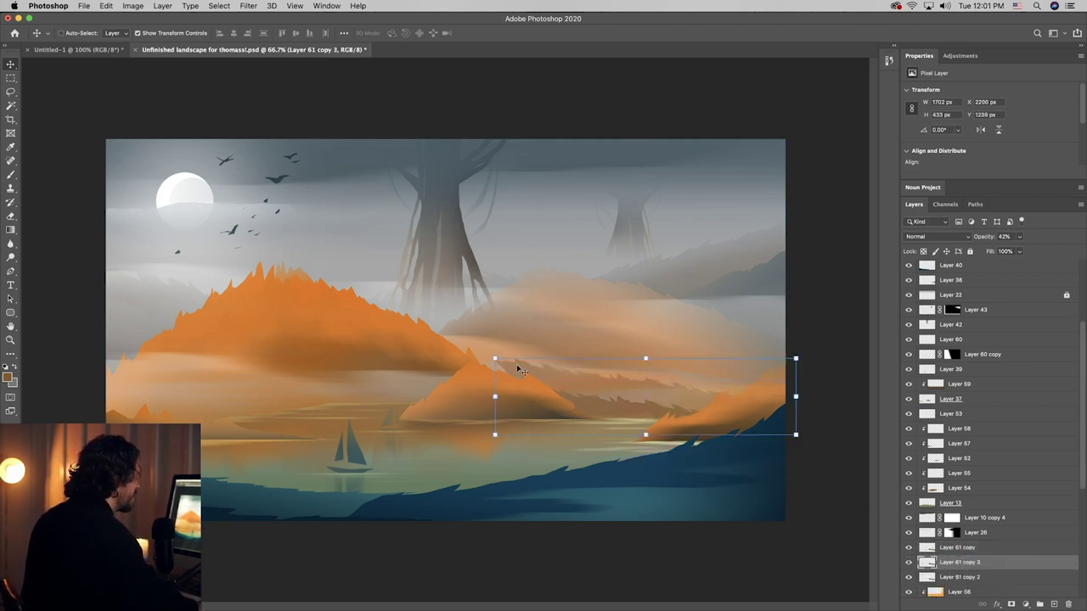
{"action": "left_click_drag", "start_coordinate": [501, 357], "coordinate": [423, 348]}
{"action": "left_click_drag", "start_coordinate": [604, 375], "coordinate": [593, 354]}
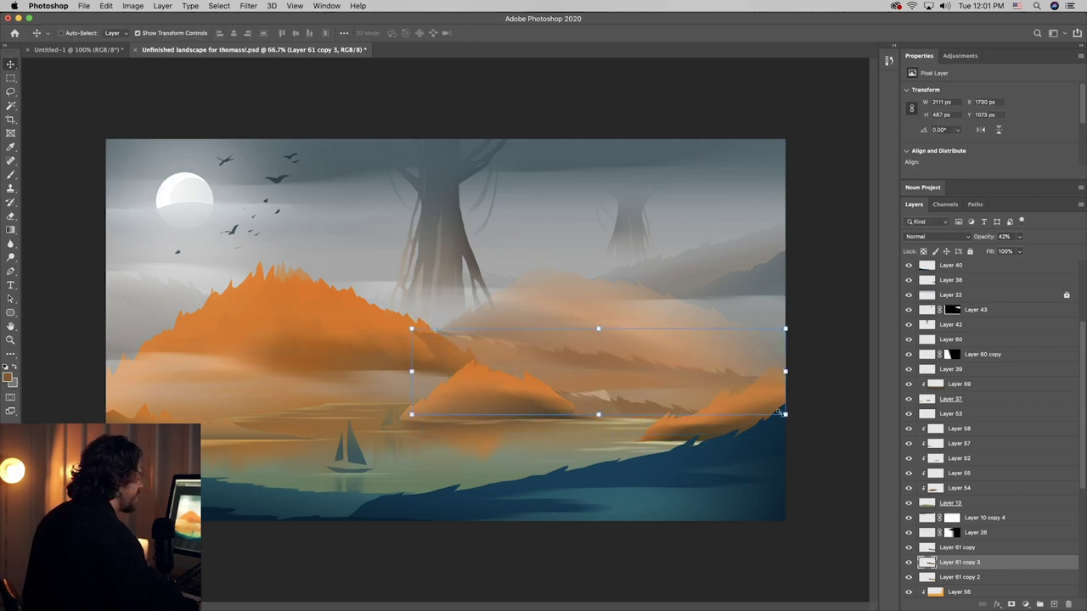
{"action": "left_click_drag", "start_coordinate": [784, 415], "coordinate": [938, 481]}
{"action": "key", "text": "Return"}
{"action": "left_click_drag", "start_coordinate": [669, 397], "coordinate": [663, 400]}
- Add a layer mask to the enlarged ridge and fade its left part into the fog with black-to-transparent gradients
{"action": "left_click", "coordinate": [1011, 604]}
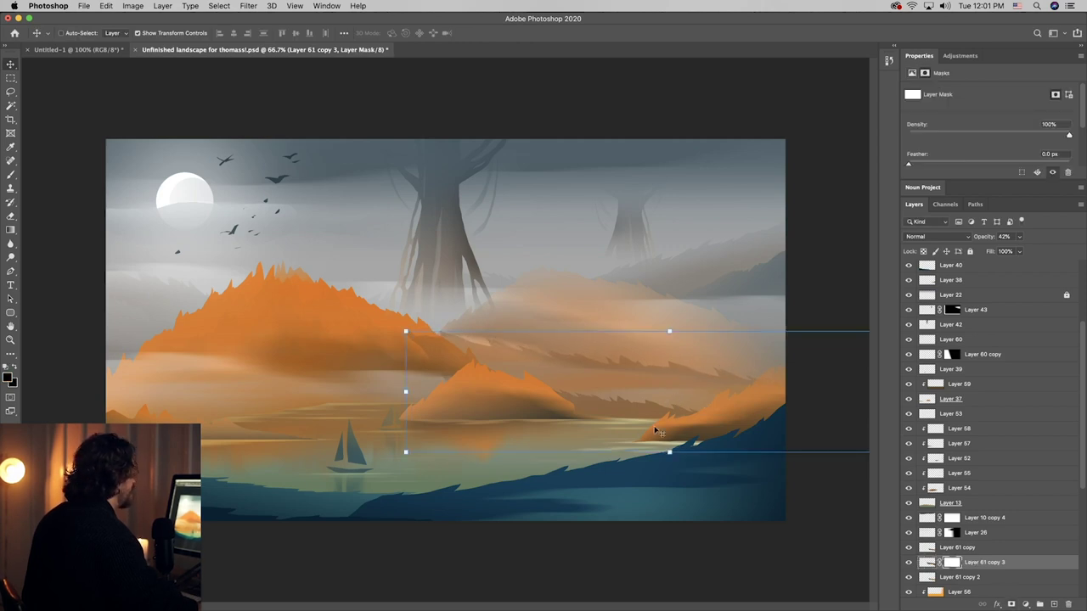
{"action": "left_click", "coordinate": [10, 229]}
{"action": "left_click_drag", "start_coordinate": [408, 342], "coordinate": [522, 383]}
{"action": "left_click_drag", "start_coordinate": [442, 354], "coordinate": [595, 380]}
{"action": "left_click_drag", "start_coordinate": [509, 367], "coordinate": [675, 428]}
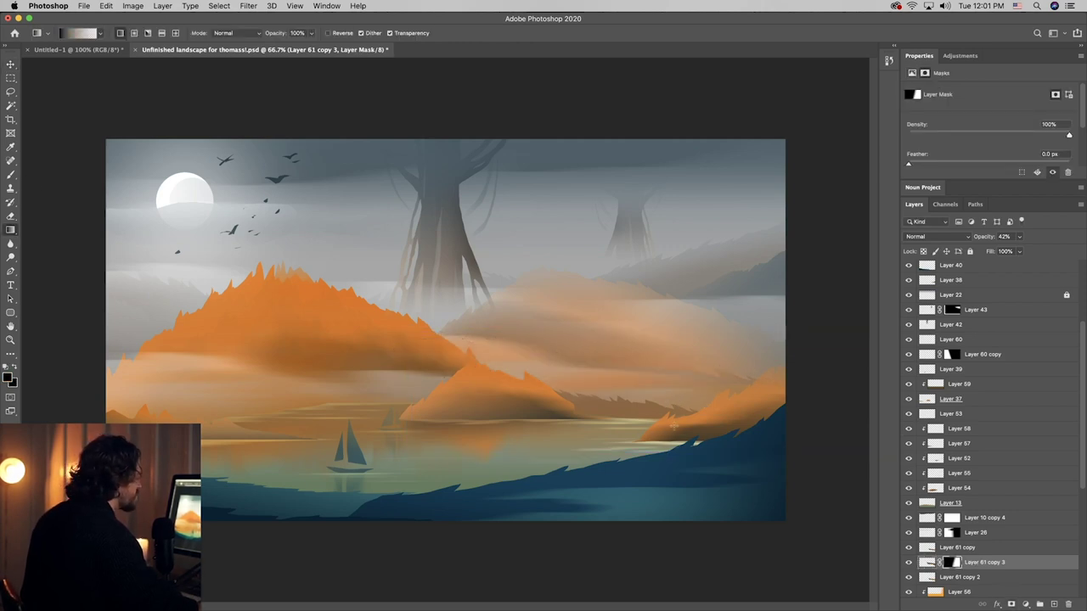
{"action": "key", "text": "super+z"}
- Place a duplicate of the masked ridge lower and further right behind the shoreline, then save the document
{"action": "key", "text": "v"}
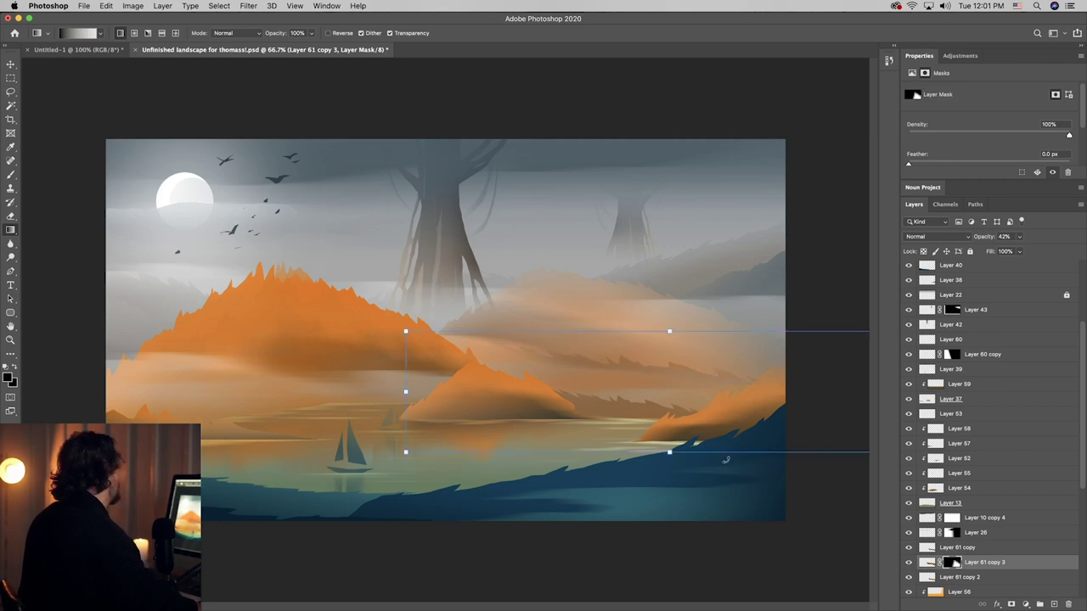
{"action": "left_click_drag", "start_coordinate": [681, 398], "coordinate": [759, 428]}
{"action": "key", "text": "super+s"}
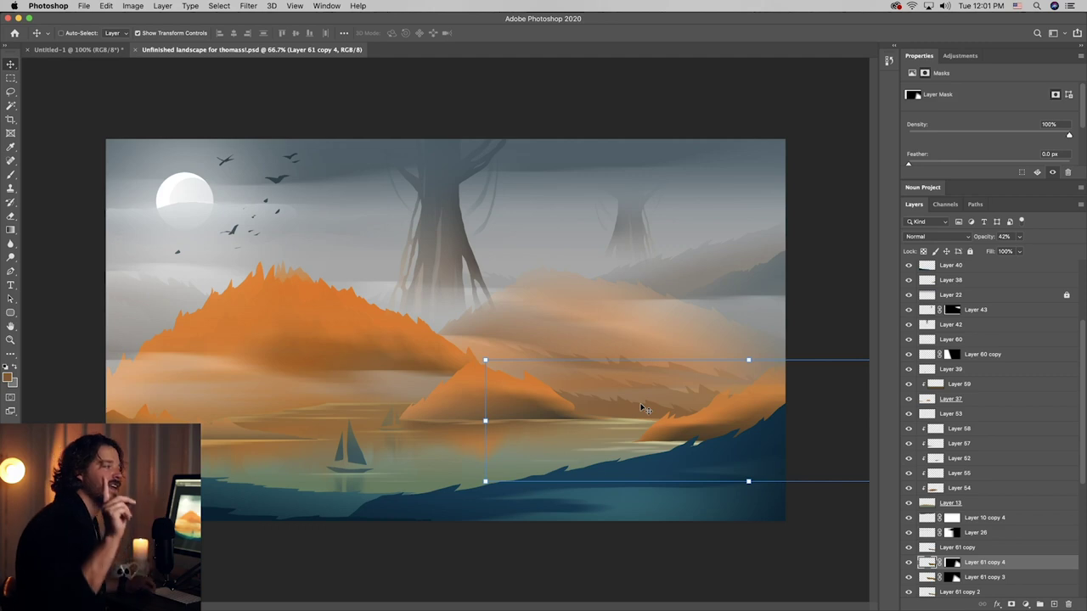
- Duplicate the large background tree on Layer 42 and move the copy above Layer 45 in the layer order
{"action": "left_click", "coordinate": [437, 203], "text": "super"}
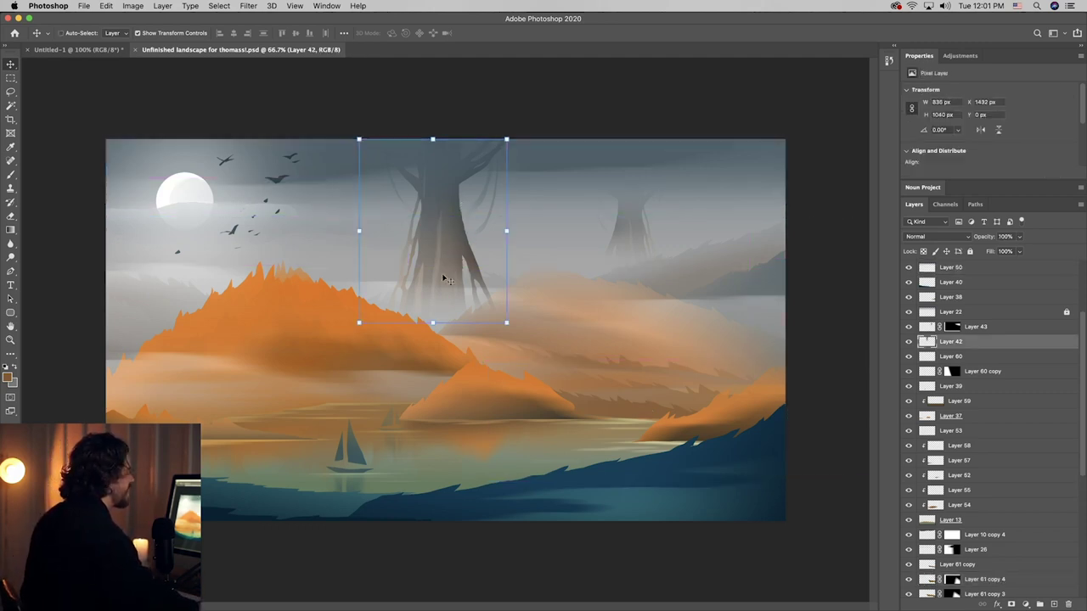
{"action": "left_click_drag", "start_coordinate": [443, 278], "coordinate": [555, 278]}
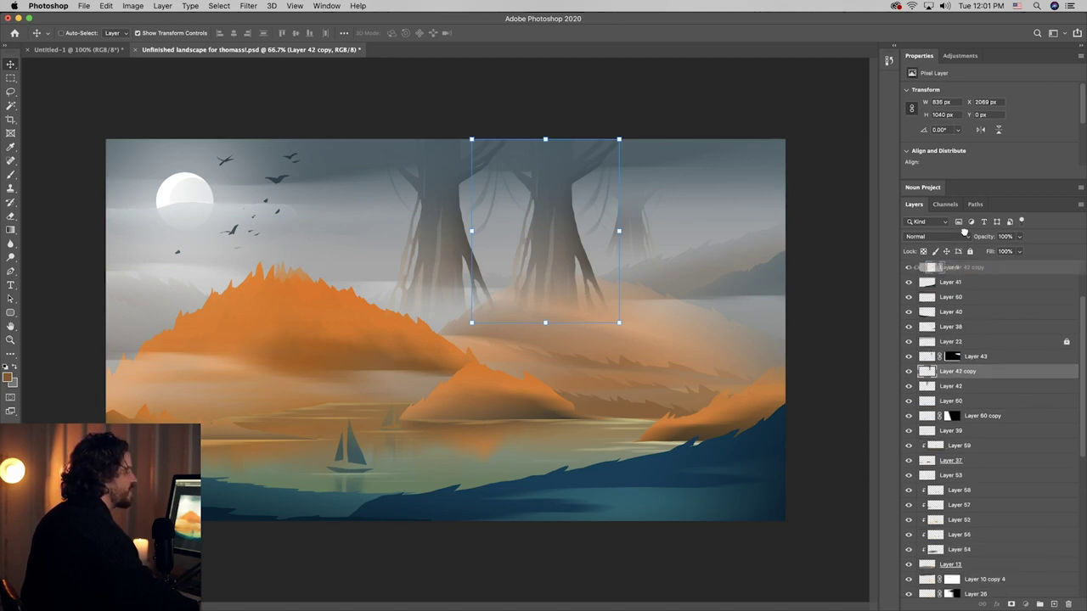
{"action": "left_click_drag", "start_coordinate": [965, 231], "coordinate": [957, 295]}
- Scale the duplicated tree to about 279% and position it as a foreground trunk along the canvas's right edge
{"action": "left_click_drag", "start_coordinate": [609, 318], "coordinate": [1027, 593]}
{"action": "key", "text": "super+t"}
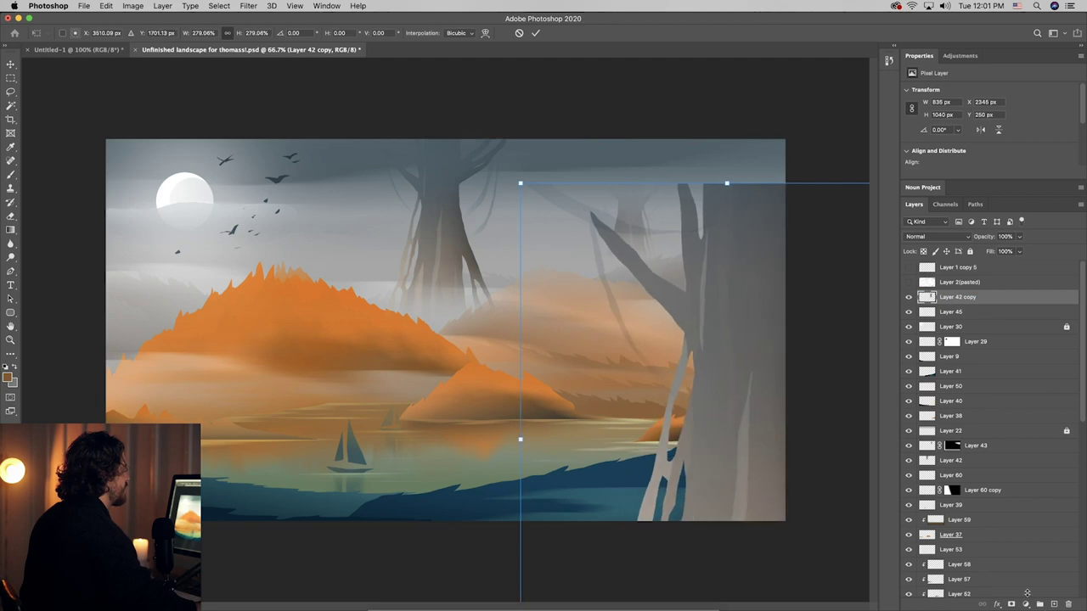
{"action": "key", "text": "Return"}
{"action": "left_click_drag", "start_coordinate": [720, 440], "coordinate": [764, 293]}
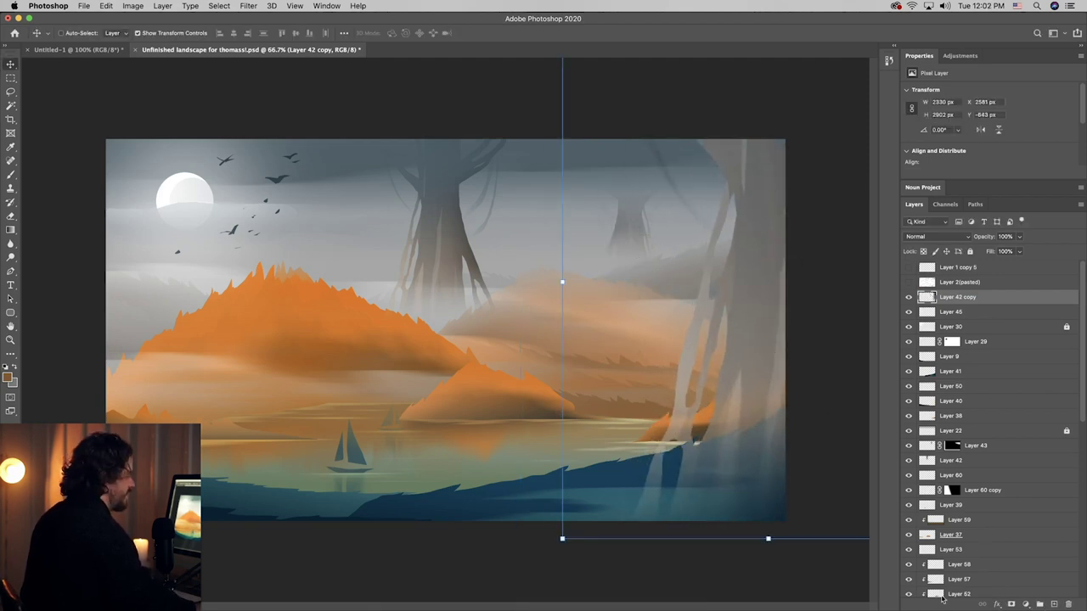
- Add a Color Overlay effect to the foreground tree on Layer 42 copy
{"action": "left_click", "coordinate": [997, 604]}
{"action": "left_click", "coordinate": [1017, 544]}
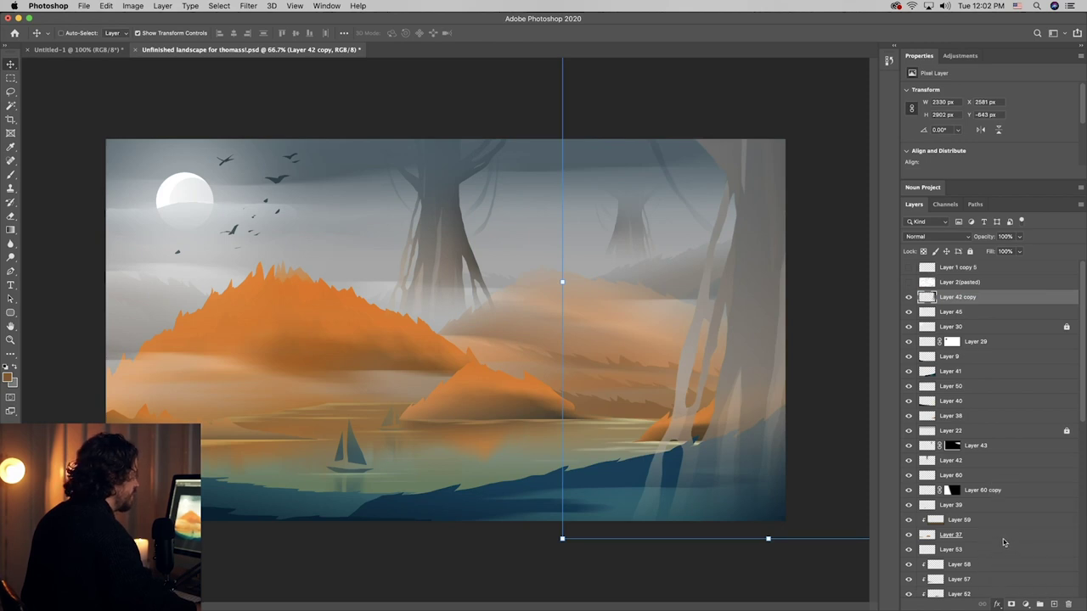
{"action": "left_click", "coordinate": [893, 305]}
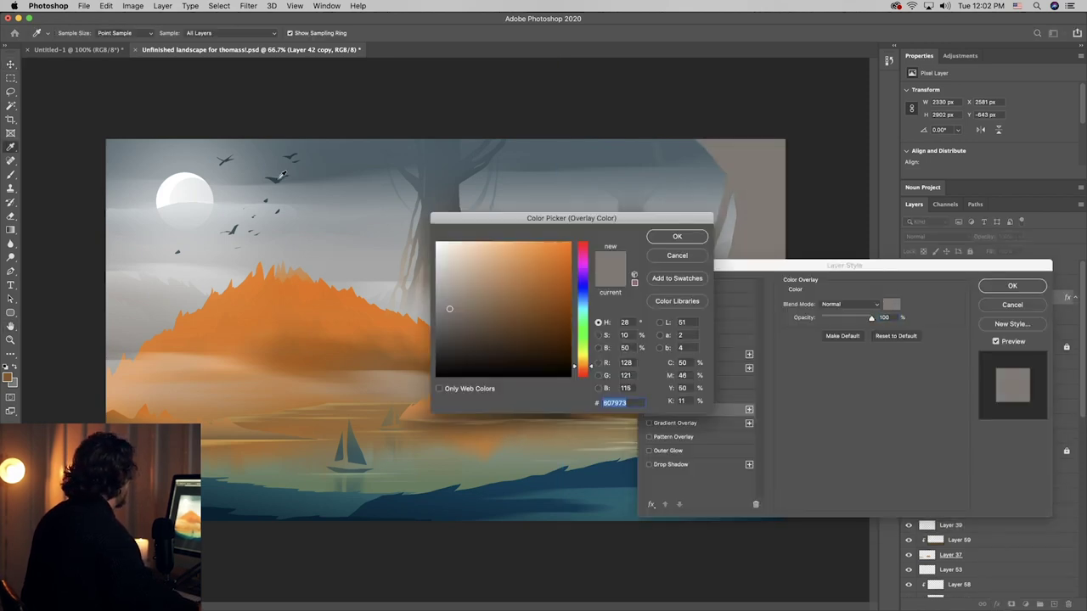
- Try a near-black brown as the foreground tree's overlay color
{"action": "left_click", "coordinate": [279, 177]}
{"action": "left_click", "coordinate": [566, 344]}
{"action": "left_click", "coordinate": [582, 363]}
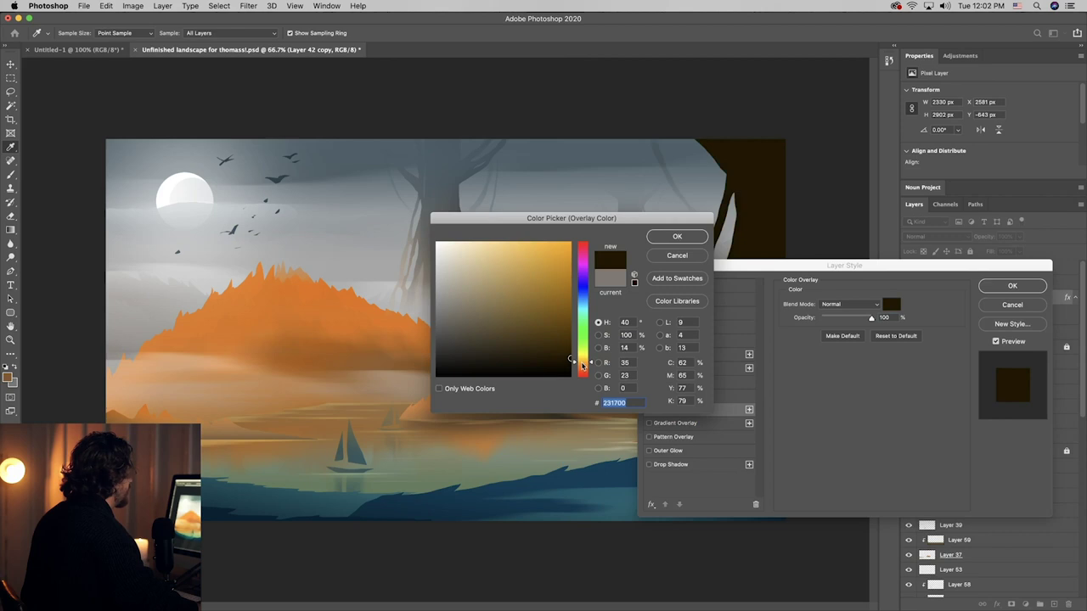
{"action": "left_click", "coordinate": [567, 363]}
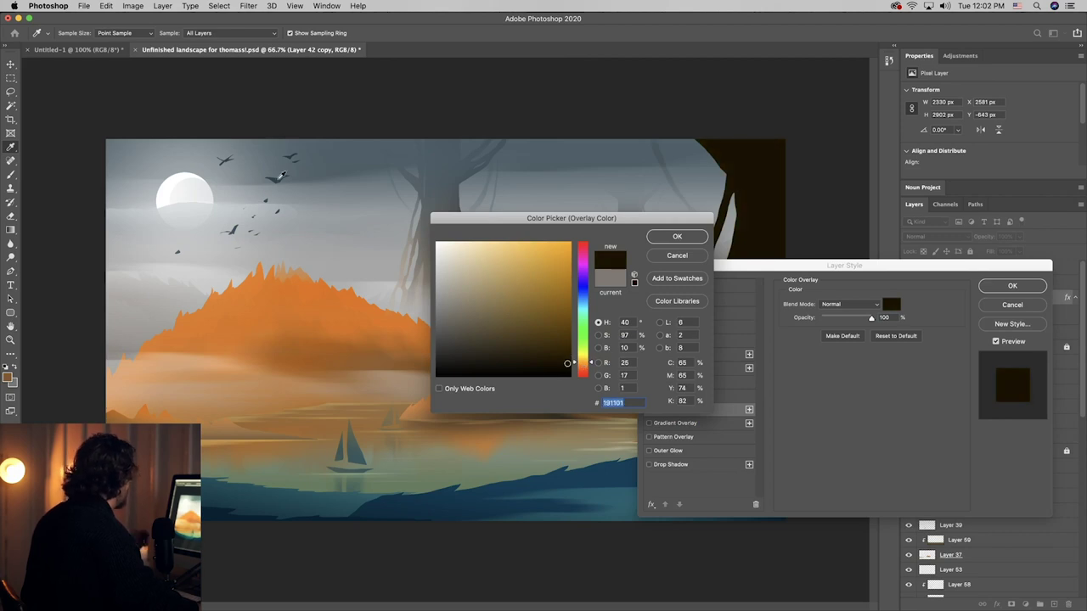
- Sample a bird's color for the tree's overlay, darken it to deep blue #081519, and apply the effect
{"action": "left_click", "coordinate": [278, 179]}
{"action": "left_click_drag", "start_coordinate": [507, 351], "coordinate": [547, 360]}
{"action": "left_click", "coordinate": [525, 362]}
{"action": "left_click", "coordinate": [525, 361]}
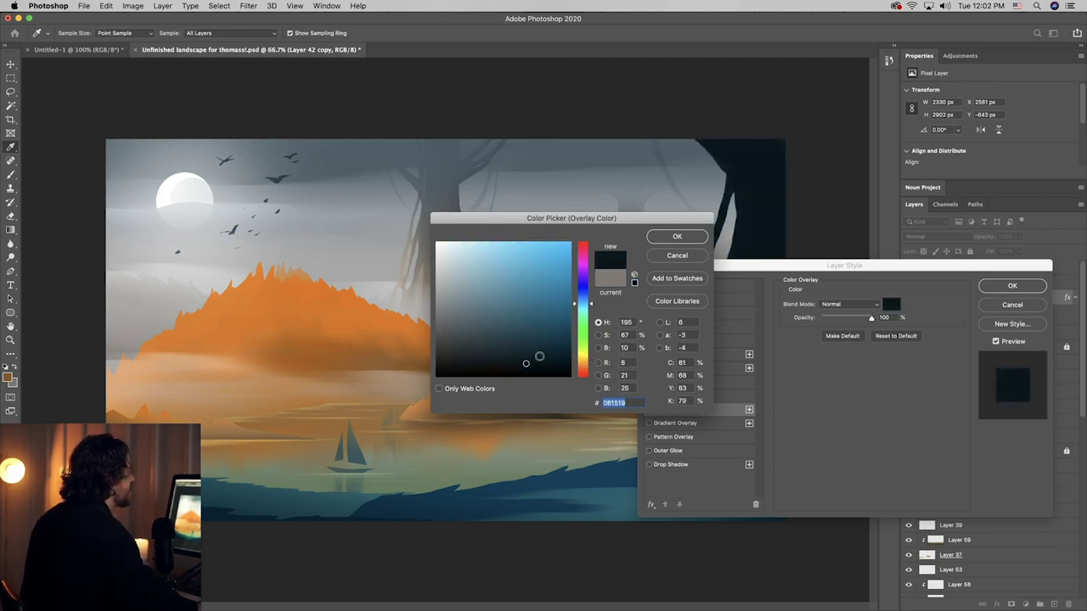
{"action": "left_click", "coordinate": [677, 237]}
{"action": "left_click", "coordinate": [1007, 286]}
- Shift the dark foreground tree further into the canvas, place a duplicate along the left edge, and save the document
{"action": "key", "text": "v"}
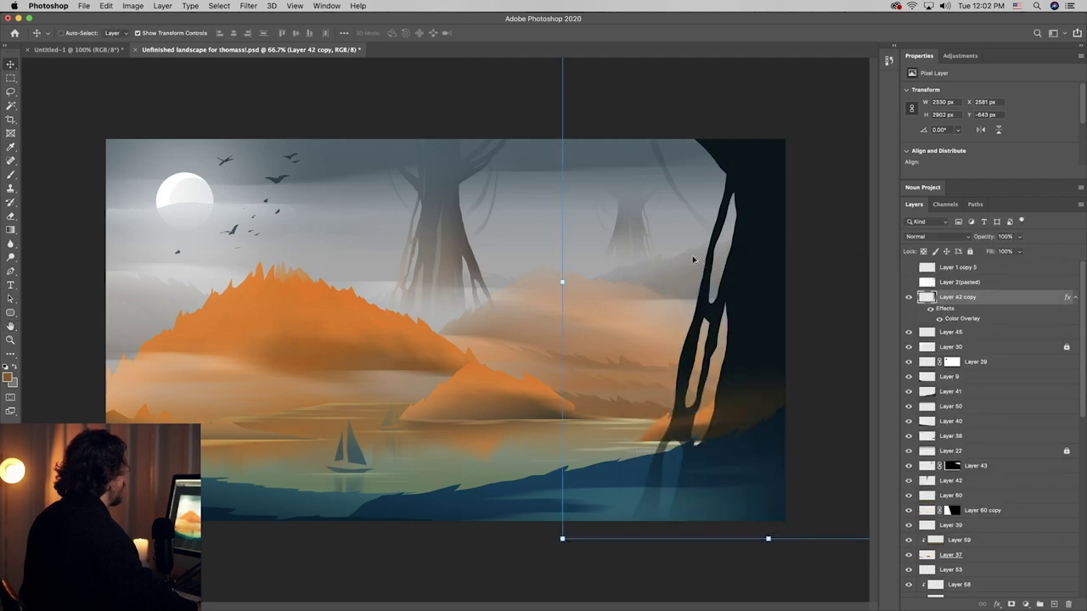
{"action": "left_click_drag", "start_coordinate": [742, 337], "coordinate": [742, 347]}
{"action": "left_click_drag", "start_coordinate": [715, 281], "coordinate": [140, 246]}
{"action": "key", "text": "super+s"}
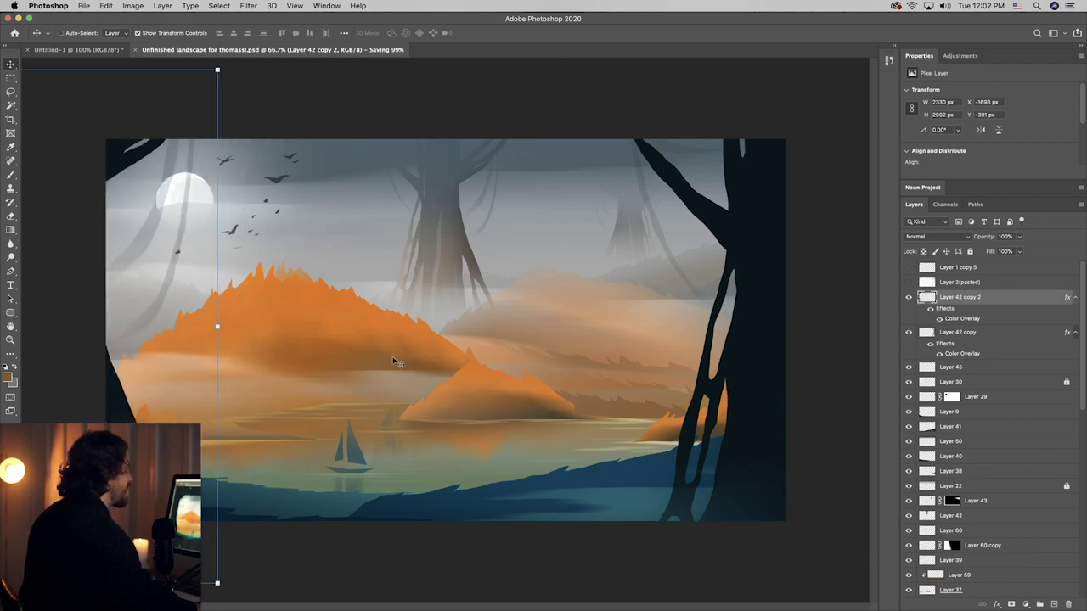
- Extend Layer 41's shoreline toward the lower left with a freehand selection about 1224 px wide, filled with a sampled dark blue gradient, and save
{"action": "left_click", "coordinate": [396, 514], "text": "super"}
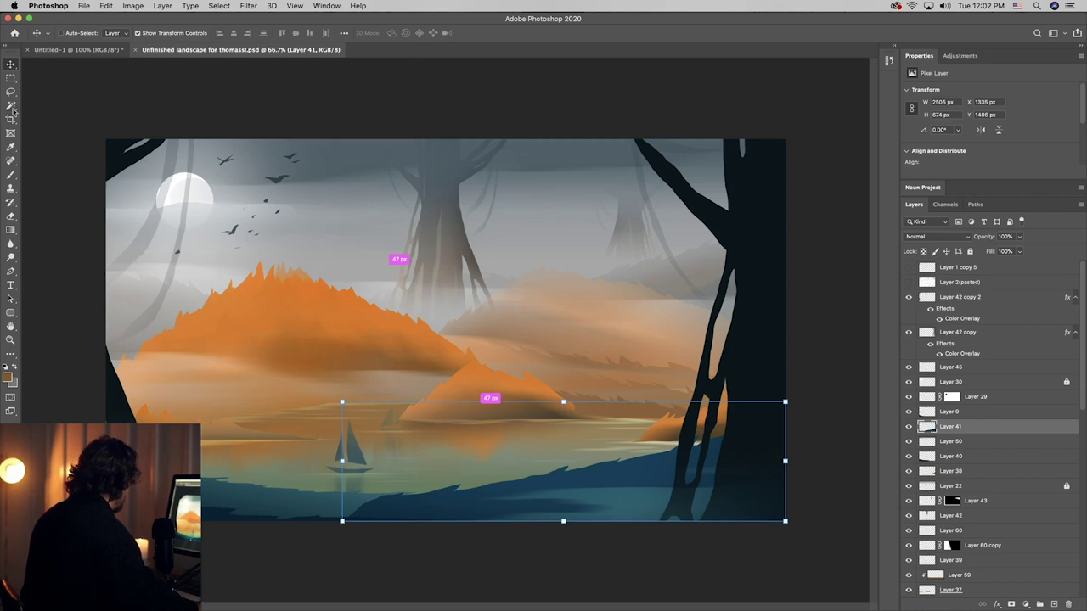
{"action": "left_click", "coordinate": [10, 92]}
{"action": "mouse_move", "coordinate": [367, 507]}
{"action": "left_mouse_down"}
{"action": "mouse_move", "coordinate": [221, 518]}
{"action": "mouse_move", "coordinate": [420, 544]}
{"action": "left_mouse_up"}
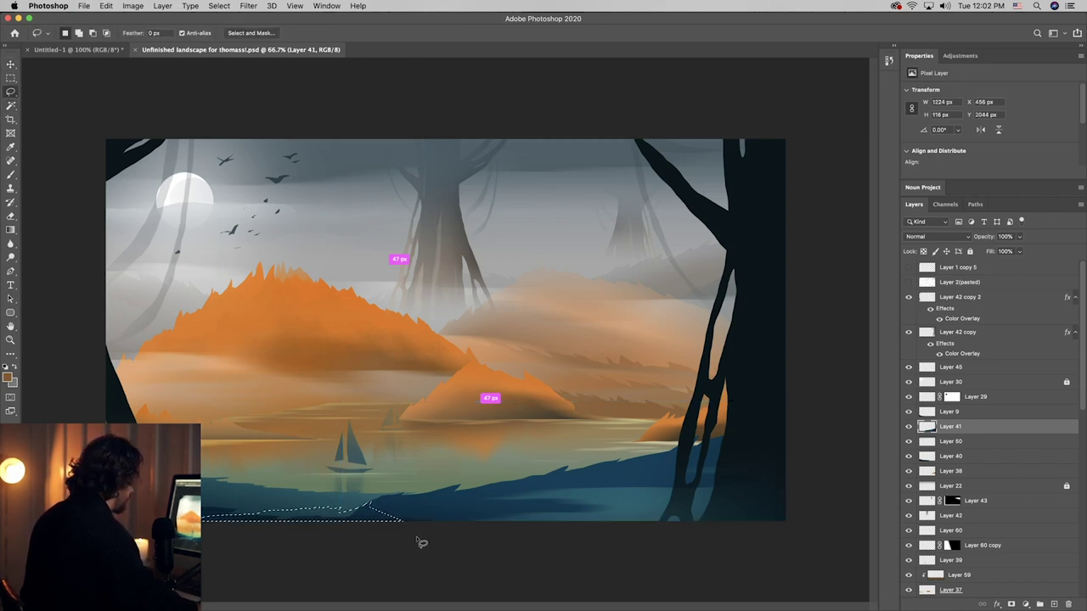
{"action": "key", "text": "i"}
{"action": "left_click", "coordinate": [427, 504]}
{"action": "key", "text": "g"}
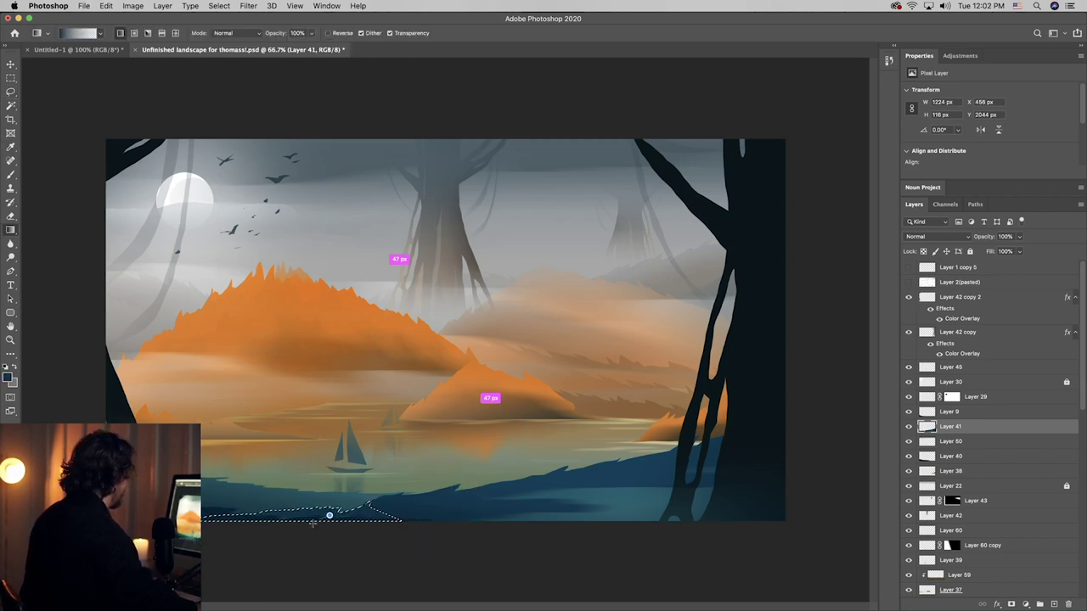
{"action": "left_click_drag", "start_coordinate": [331, 515], "coordinate": [350, 579]}
{"action": "key", "text": "super+d"}
{"action": "key", "text": "v"}
{"action": "key", "text": "super+s"}
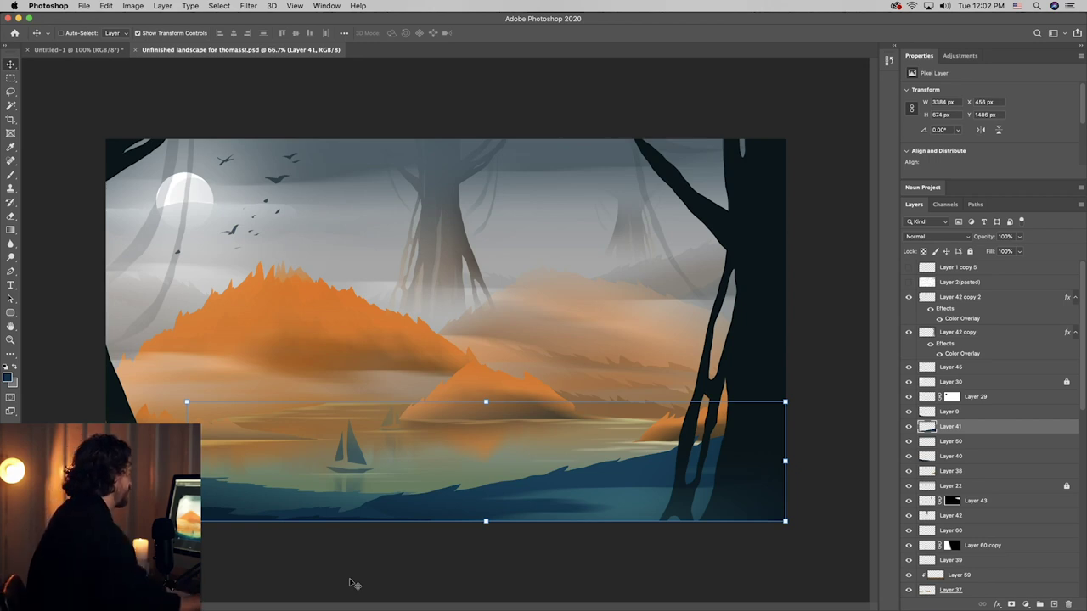
- Add a Color Balance adjustment layer above all layers, with midtones at +100 red, +12 green and -30 yellow-blue
{"action": "left_click", "coordinate": [964, 268]}
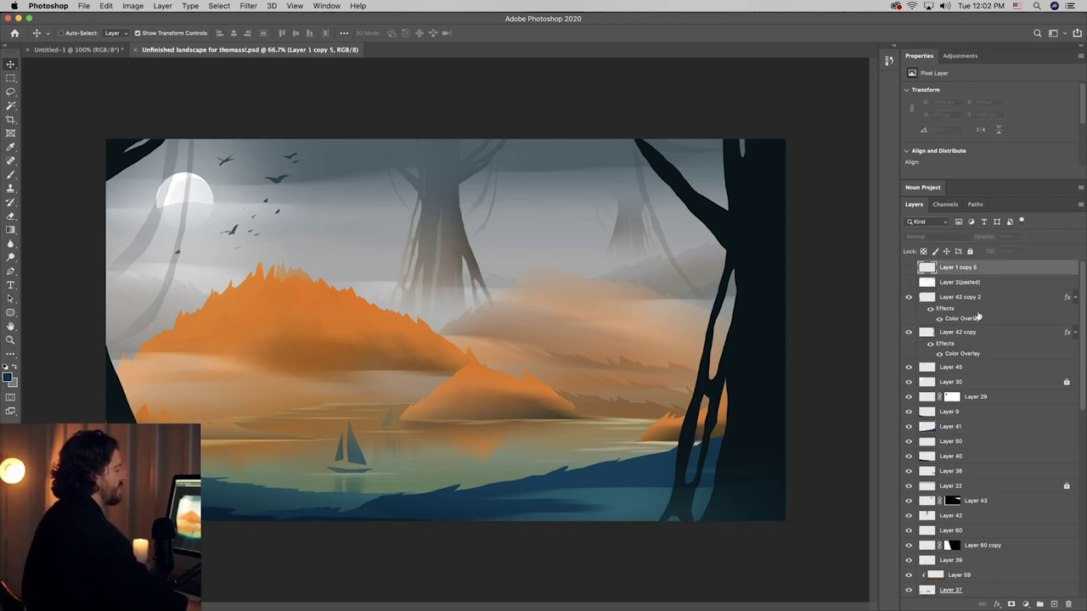
{"action": "left_click", "coordinate": [1026, 604]}
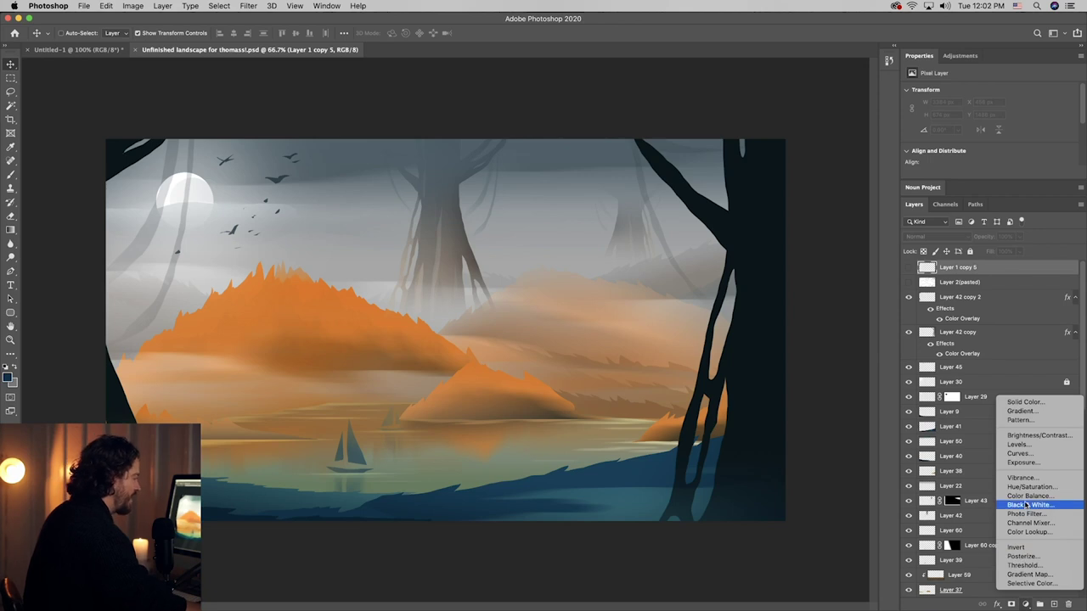
{"action": "left_click", "coordinate": [1025, 497]}
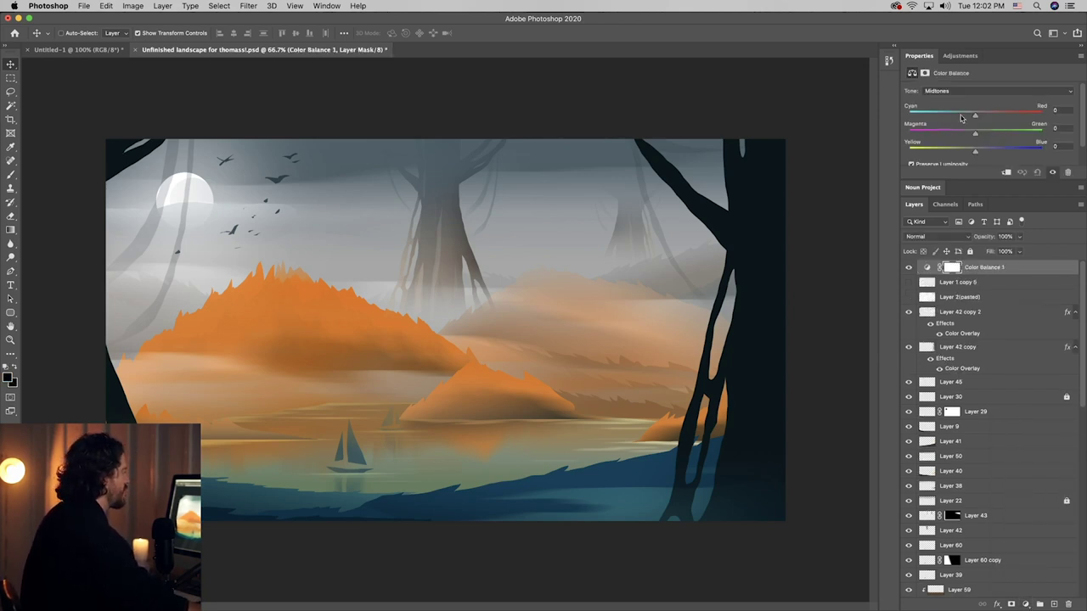
{"action": "mouse_move", "coordinate": [976, 118]}
{"action": "left_mouse_down"}
{"action": "mouse_move", "coordinate": [1040, 115]}
{"action": "mouse_move", "coordinate": [879, 122]}
{"action": "left_mouse_up"}
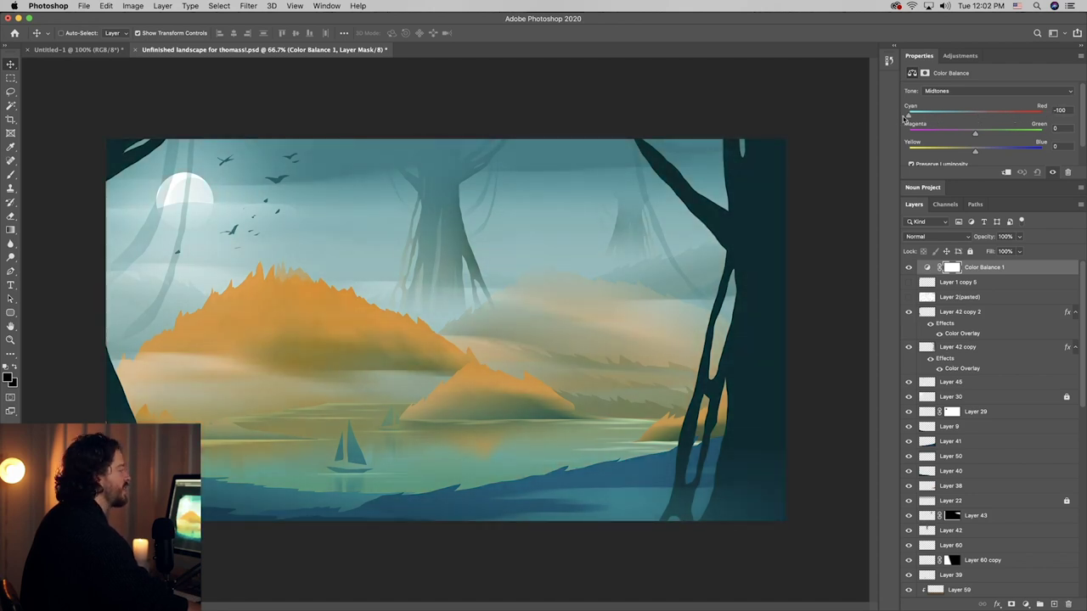
{"action": "mouse_move", "coordinate": [973, 150]}
{"action": "left_mouse_down"}
{"action": "mouse_move", "coordinate": [941, 150]}
{"action": "mouse_move", "coordinate": [1034, 145]}
{"action": "mouse_move", "coordinate": [999, 150]}
{"action": "mouse_move", "coordinate": [997, 133]}
{"action": "mouse_move", "coordinate": [1011, 133]}
{"action": "mouse_move", "coordinate": [916, 136]}
{"action": "mouse_move", "coordinate": [1024, 115]}
{"action": "left_mouse_up"}
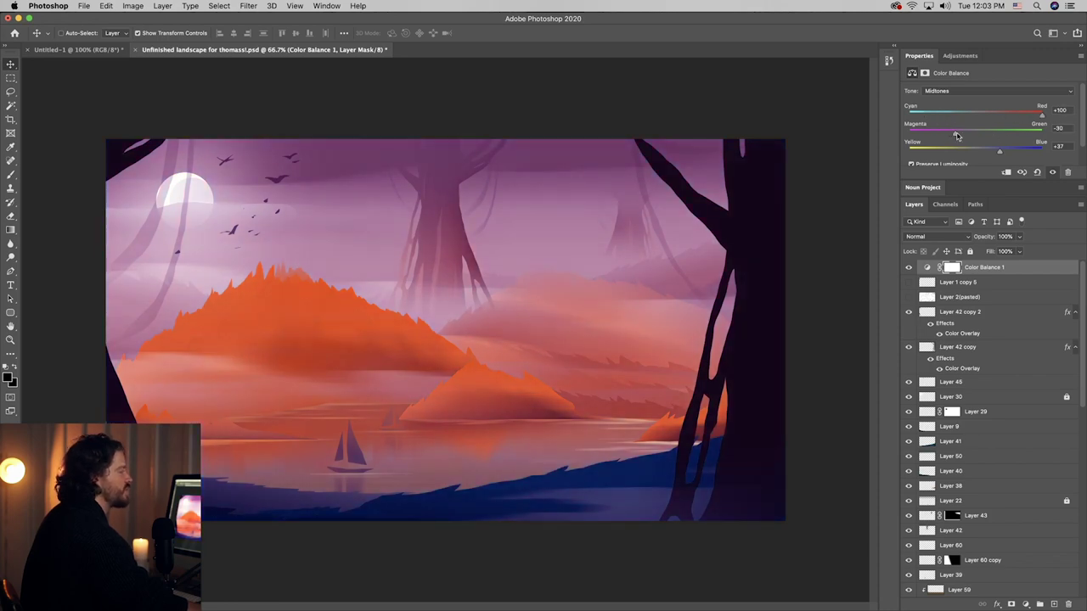
{"action": "mouse_move", "coordinate": [956, 135]}
{"action": "left_mouse_down"}
{"action": "mouse_move", "coordinate": [1042, 135]}
{"action": "mouse_move", "coordinate": [950, 155]}
{"action": "left_mouse_up"}
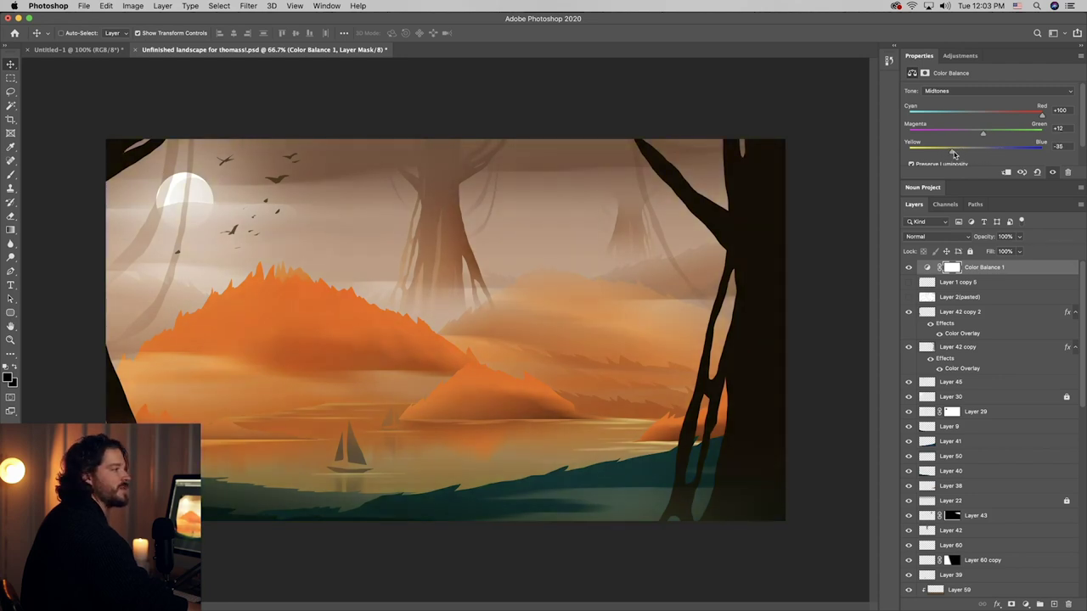
{"action": "left_click", "coordinate": [908, 268]}
{"action": "left_click", "coordinate": [907, 269]}
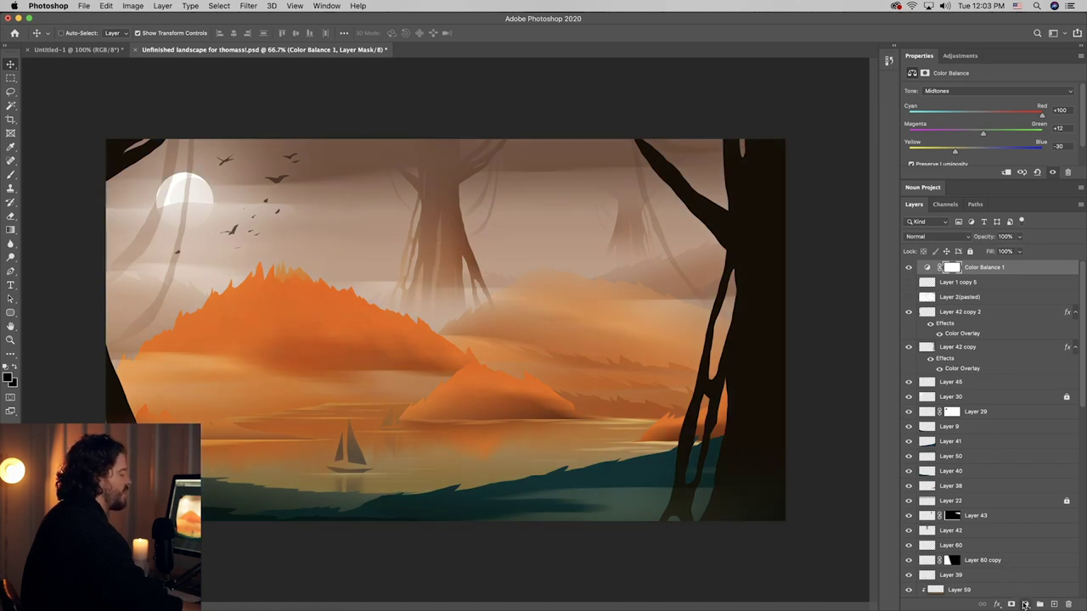
- Add a Hue/Saturation adjustment layer on top, colorized with hue 278 and saturation 66
{"action": "left_click", "coordinate": [1025, 604]}
{"action": "left_click", "coordinate": [1035, 489]}
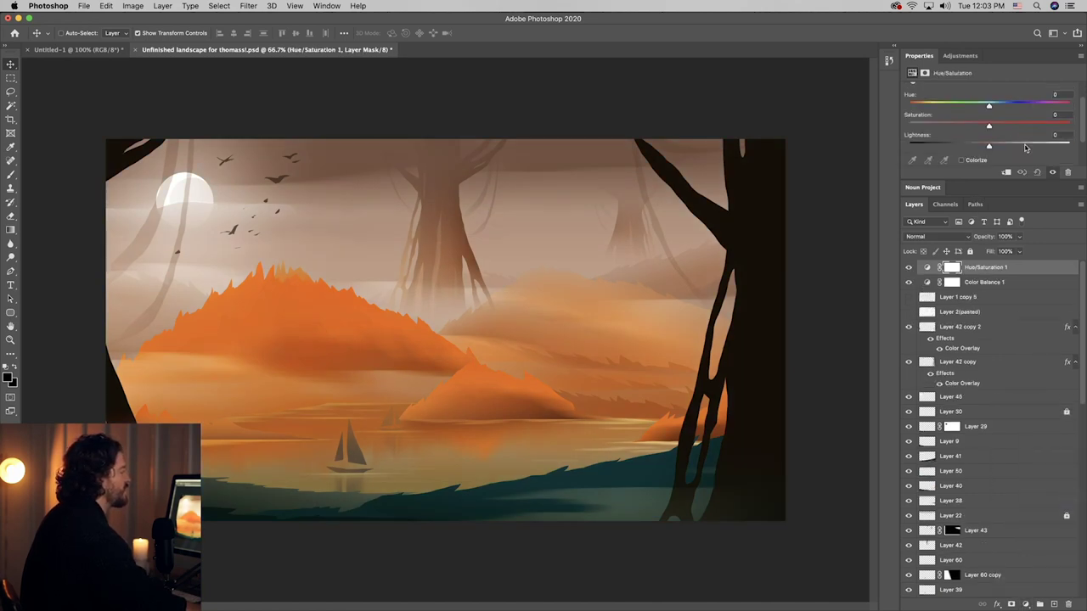
{"action": "left_click", "coordinate": [961, 160]}
{"action": "mouse_move", "coordinate": [949, 125]}
{"action": "left_mouse_down"}
{"action": "mouse_move", "coordinate": [1005, 128]}
{"action": "mouse_move", "coordinate": [1013, 106]}
{"action": "mouse_move", "coordinate": [1029, 108]}
{"action": "left_mouse_up"}
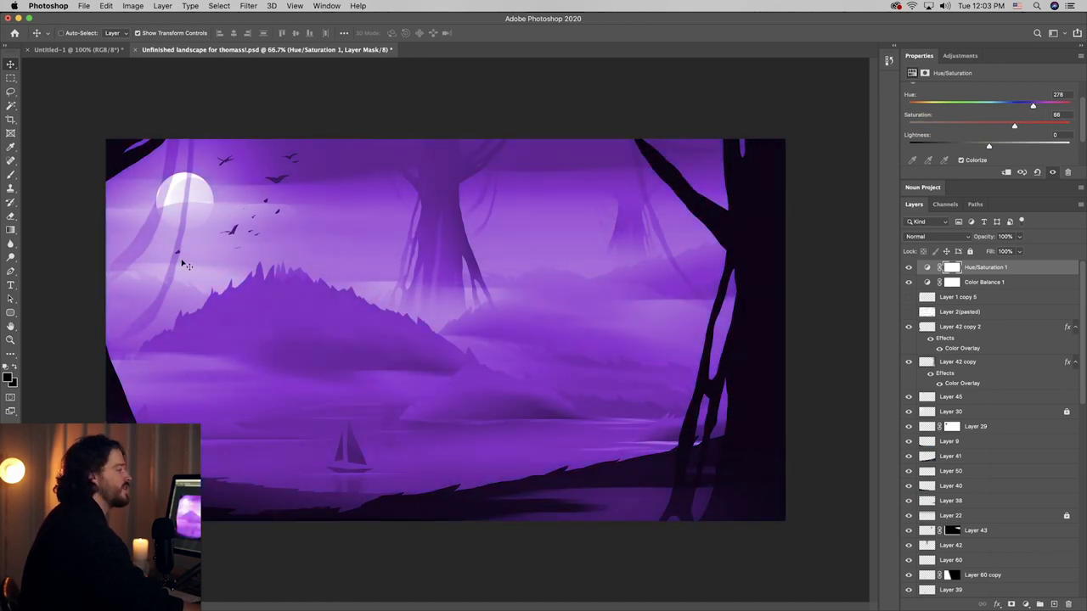
- Fade the Hue/Saturation mask with a vertical black gradient so the tint affects the lake and foreground but not the sky
{"action": "left_click", "coordinate": [11, 224]}
{"action": "left_click_drag", "start_coordinate": [492, 515], "coordinate": [517, 85]}
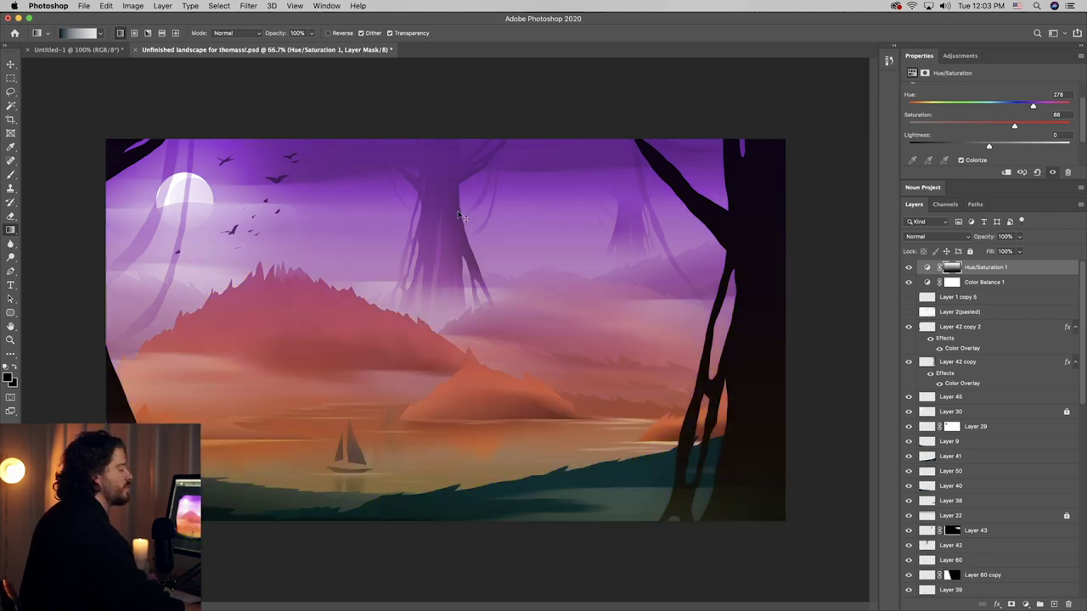
{"action": "key", "text": "ctrl+z"}
{"action": "left_click_drag", "start_coordinate": [444, 151], "coordinate": [487, 508]}
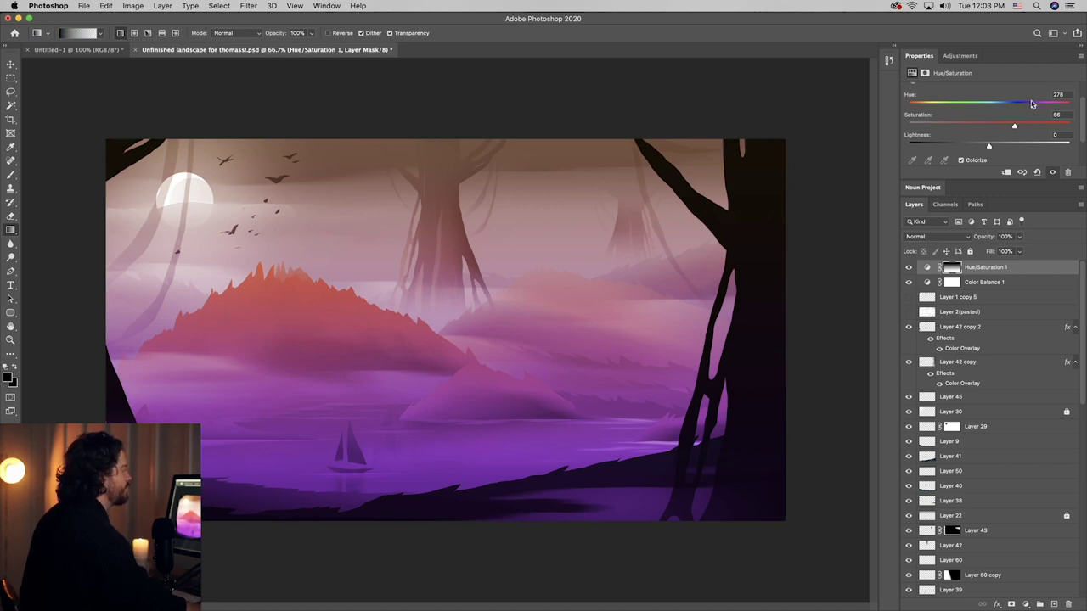
- Set the Hue/Saturation adjustment's hue to 334 for a pink-red tint
{"action": "mouse_move", "coordinate": [1032, 104]}
{"action": "left_mouse_down"}
{"action": "mouse_move", "coordinate": [990, 105]}
{"action": "mouse_move", "coordinate": [1049, 111]}
{"action": "left_mouse_up"}
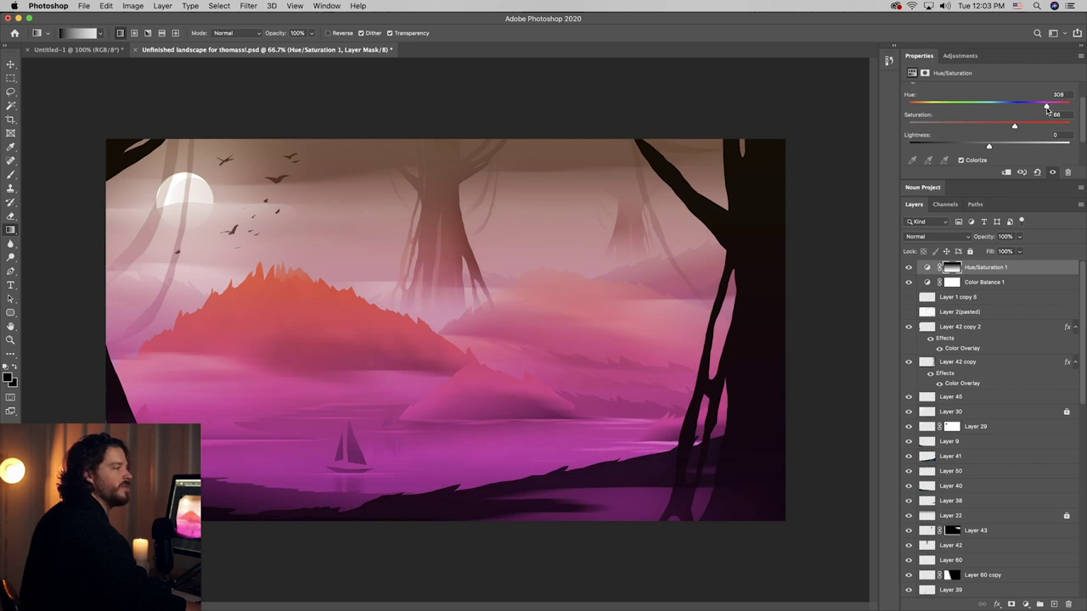
{"action": "left_click_drag", "start_coordinate": [1048, 109], "coordinate": [1071, 105]}
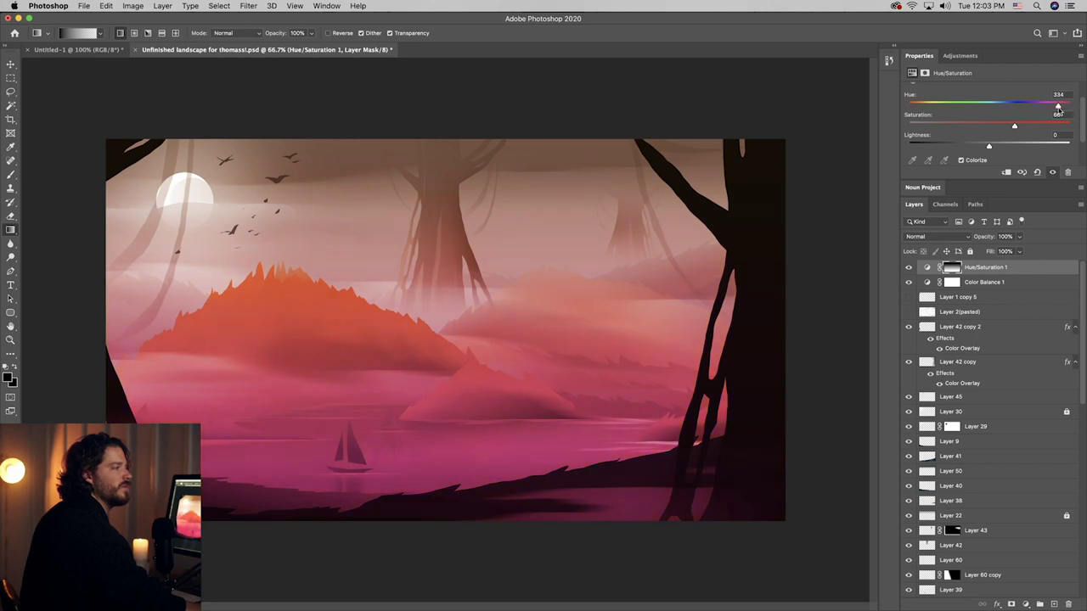
{"action": "key", "text": "v"}
{"action": "left_click", "coordinate": [928, 269]}
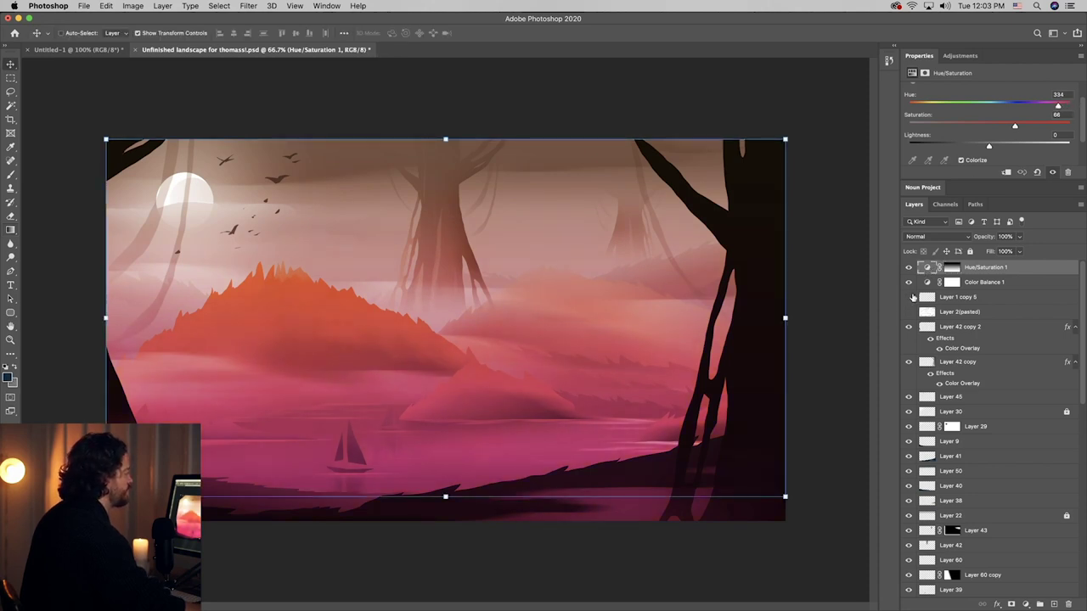
- Lower the Color Balance layer's opacity to 28% and the Hue/Saturation layer's opacity to 67%
{"action": "left_click", "coordinate": [981, 282]}
{"action": "left_click", "coordinate": [1020, 237]}
{"action": "left_click_drag", "start_coordinate": [1022, 251], "coordinate": [975, 253]}
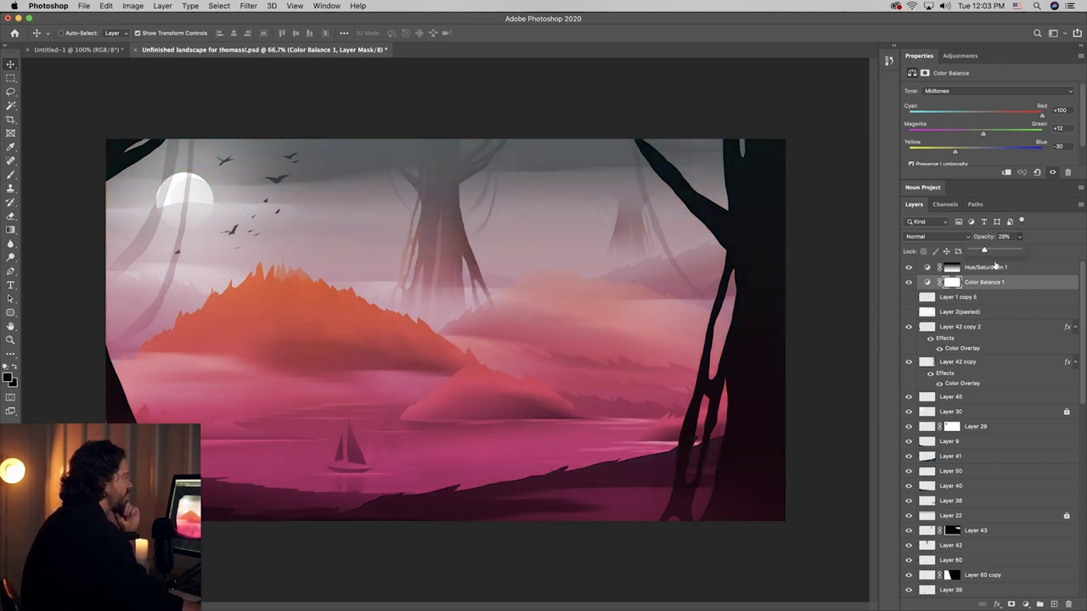
{"action": "left_click", "coordinate": [993, 266]}
{"action": "left_click", "coordinate": [1020, 237]}
{"action": "left_click_drag", "start_coordinate": [1000, 253], "coordinate": [1016, 251]}
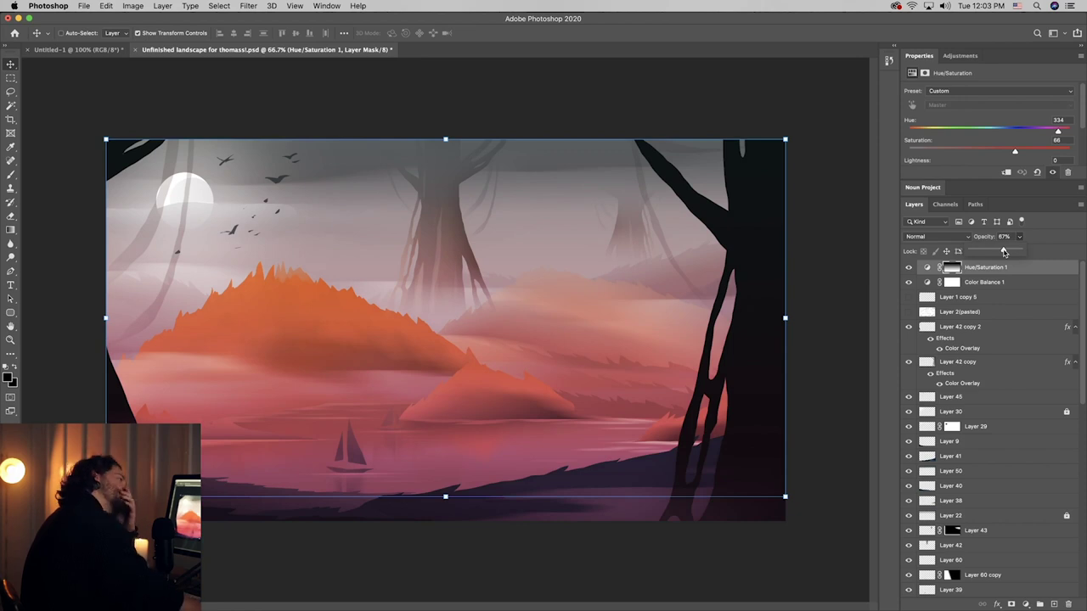
{"action": "left_click", "coordinate": [811, 416]}
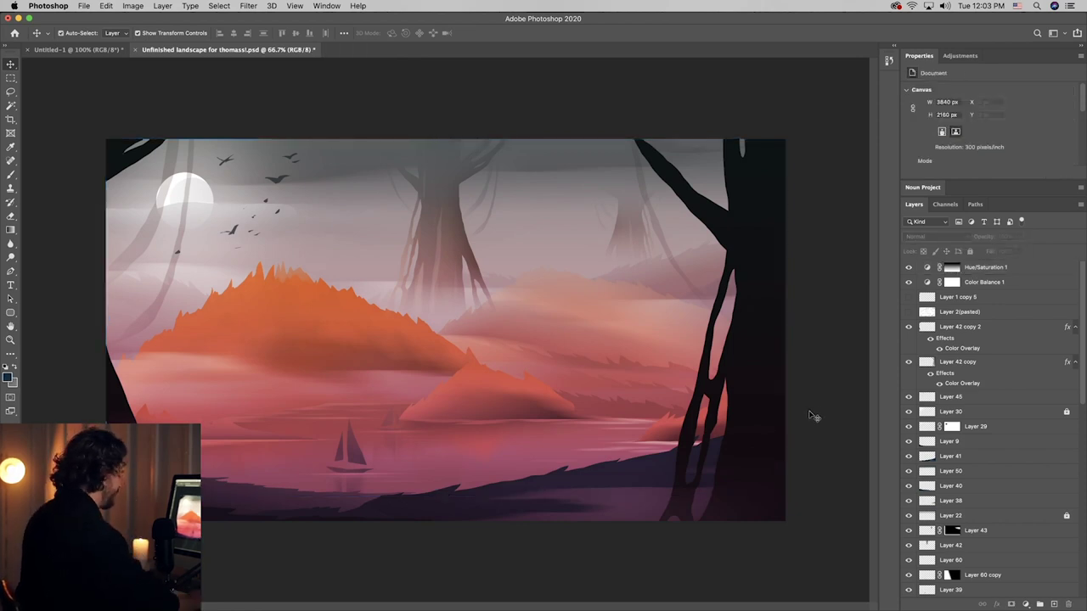
- Examine the composition's overall readability at thumbnail size and again at a larger view
{"action": "key", "text": "super+minus"}
{"action": "key", "text": "super+minus"}
{"action": "key", "text": "super+minus"}
{"action": "key", "text": "super+minus"}
{"action": "key", "text": "super+minus"}
{"action": "key", "text": "super+minus"}
{"action": "key", "text": "super+minus"}
{"action": "key", "text": "super+minus"}
{"action": "key", "text": "super+minus"}
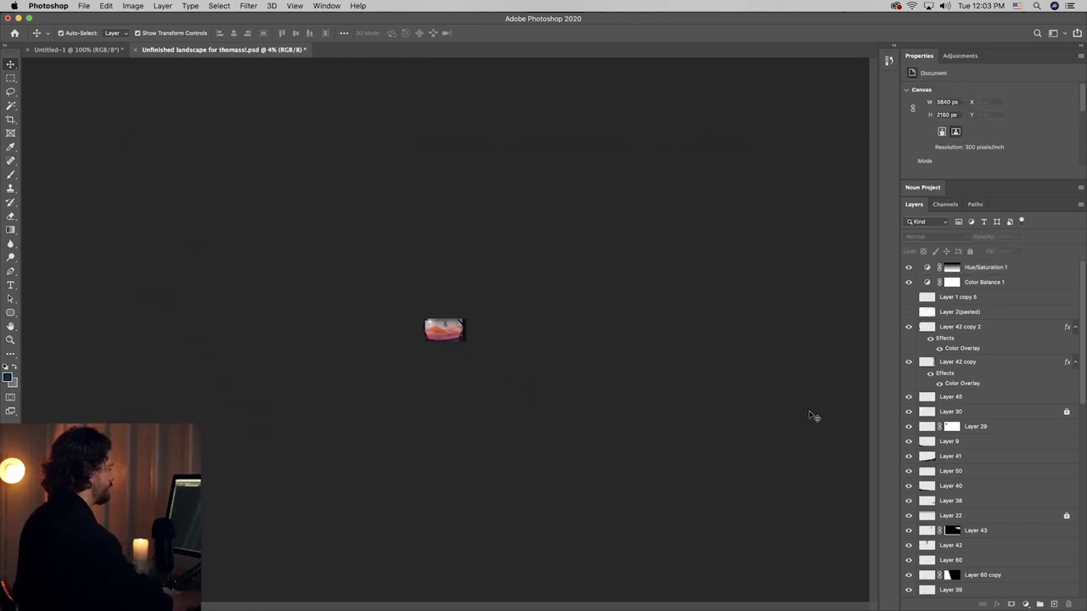
{"action": "key", "text": "super+plus"}
{"action": "key", "text": "super+plus"}
{"action": "key", "text": "super+plus"}
{"action": "key", "text": "super+plus"}
{"action": "key", "text": "super+plus"}
{"action": "key", "text": "super+plus"}
{"action": "key", "text": "super+plus"}
{"action": "key", "text": "super+plus"}
{"action": "key", "text": "super+plus"}
{"action": "key", "text": "super+plus"}
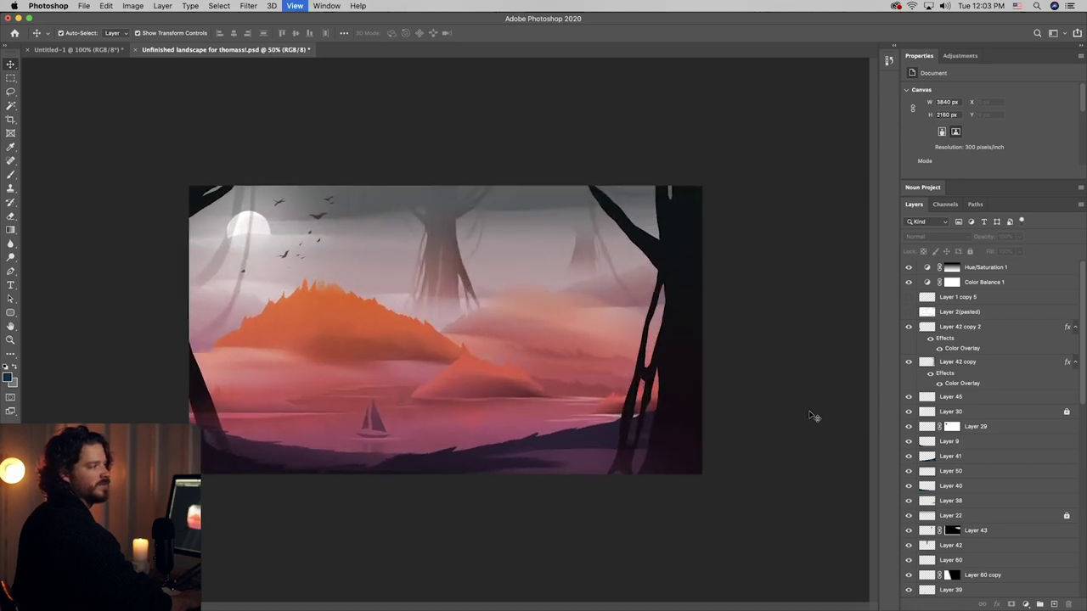
{"action": "key", "text": "super+minus"}
{"action": "key", "text": "super+minus"}
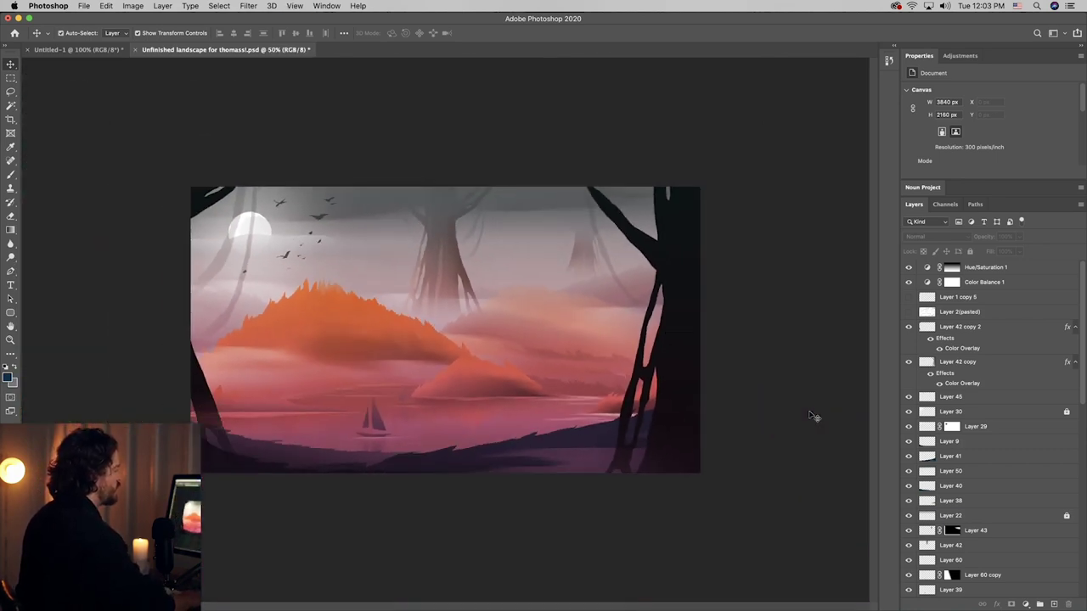
- Compare the landscape with and without the Hue/Saturation and Color Balance adjustments
{"action": "left_click_drag", "start_coordinate": [908, 267], "coordinate": [908, 281]}
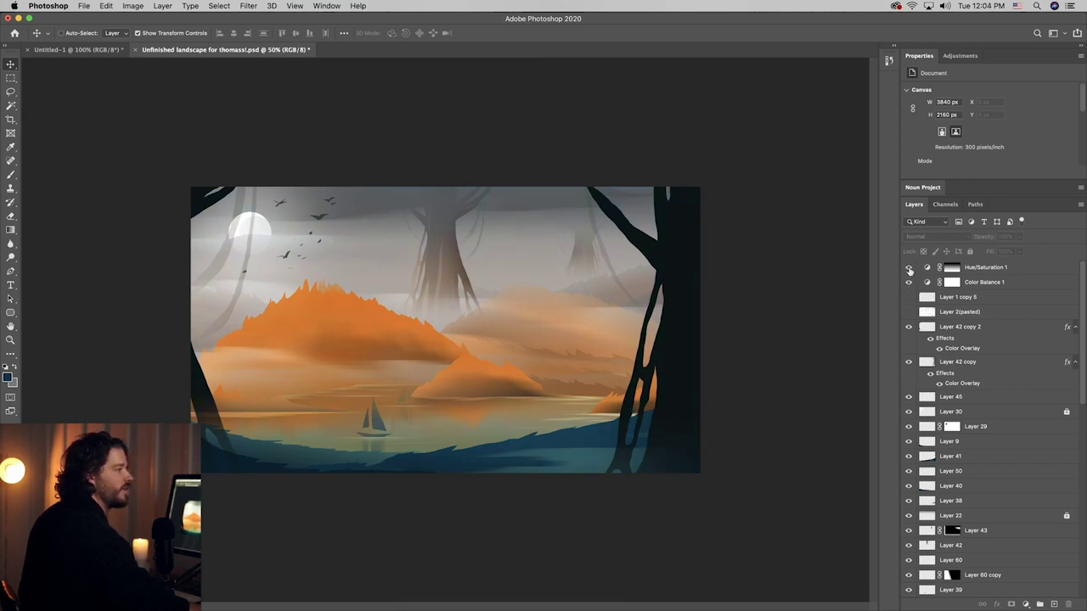
{"action": "left_click", "coordinate": [909, 268]}
{"action": "left_click", "coordinate": [908, 268]}
{"action": "left_click", "coordinate": [908, 268]}
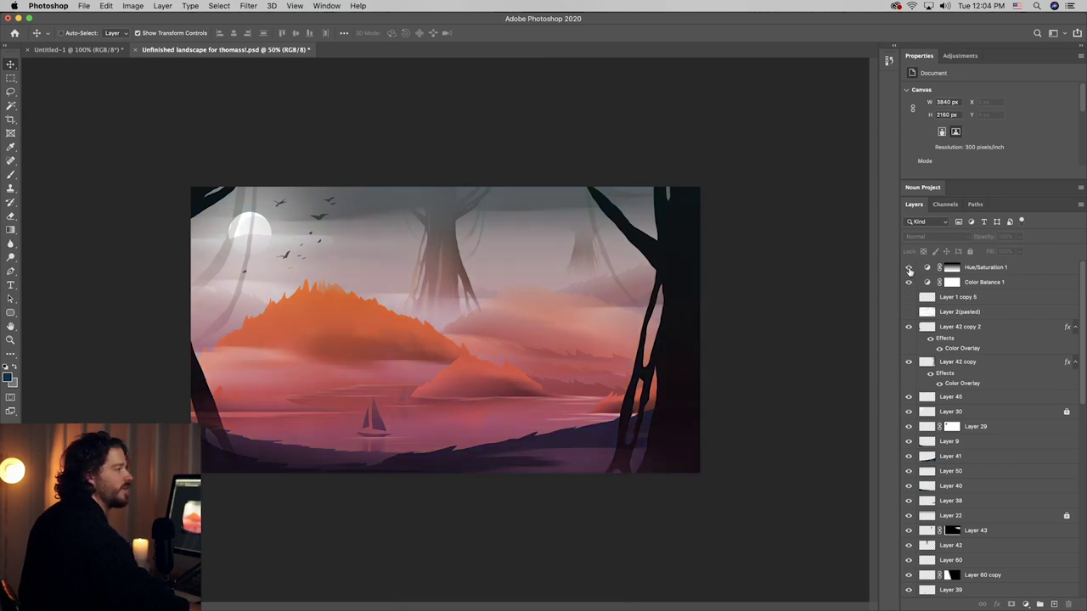
- Try masking the lake out of the Hue/Saturation adjustment with a lassoed selection of the water and a black gradient on its mask
{"action": "key", "text": "super+equal"}
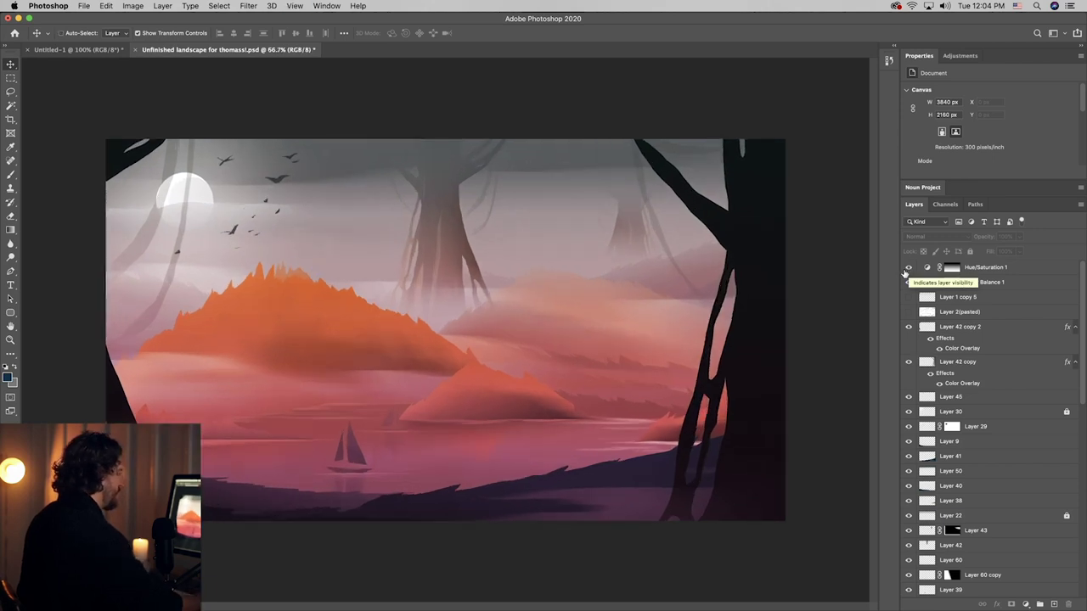
{"action": "left_click", "coordinate": [983, 268]}
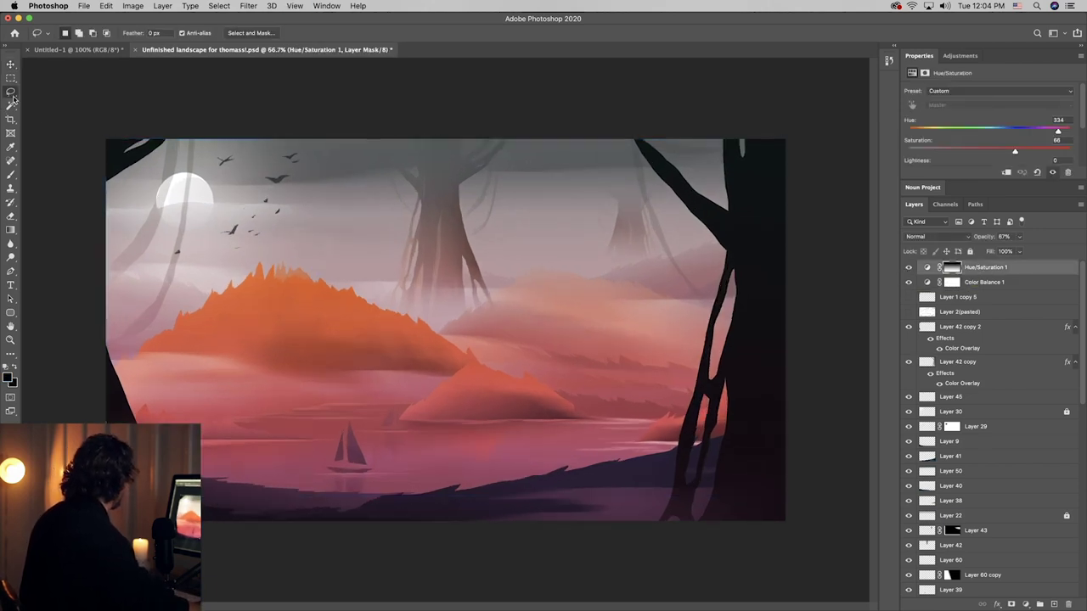
{"action": "key", "text": "l"}
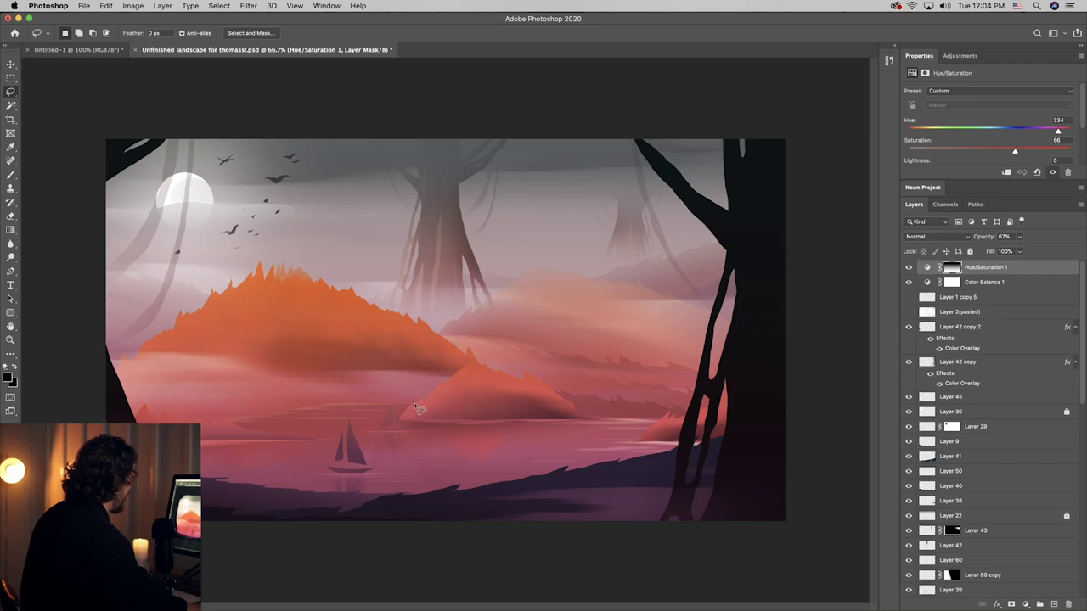
{"action": "mouse_move", "coordinate": [416, 408]}
{"action": "left_mouse_down"}
{"action": "mouse_move", "coordinate": [264, 413]}
{"action": "mouse_move", "coordinate": [234, 424]}
{"action": "mouse_move", "coordinate": [316, 441]}
{"action": "mouse_move", "coordinate": [234, 439]}
{"action": "mouse_move", "coordinate": [320, 509]}
{"action": "mouse_move", "coordinate": [433, 501]}
{"action": "mouse_move", "coordinate": [711, 448]}
{"action": "mouse_move", "coordinate": [641, 441]}
{"action": "mouse_move", "coordinate": [663, 420]}
{"action": "mouse_move", "coordinate": [392, 416]}
{"action": "left_mouse_up"}
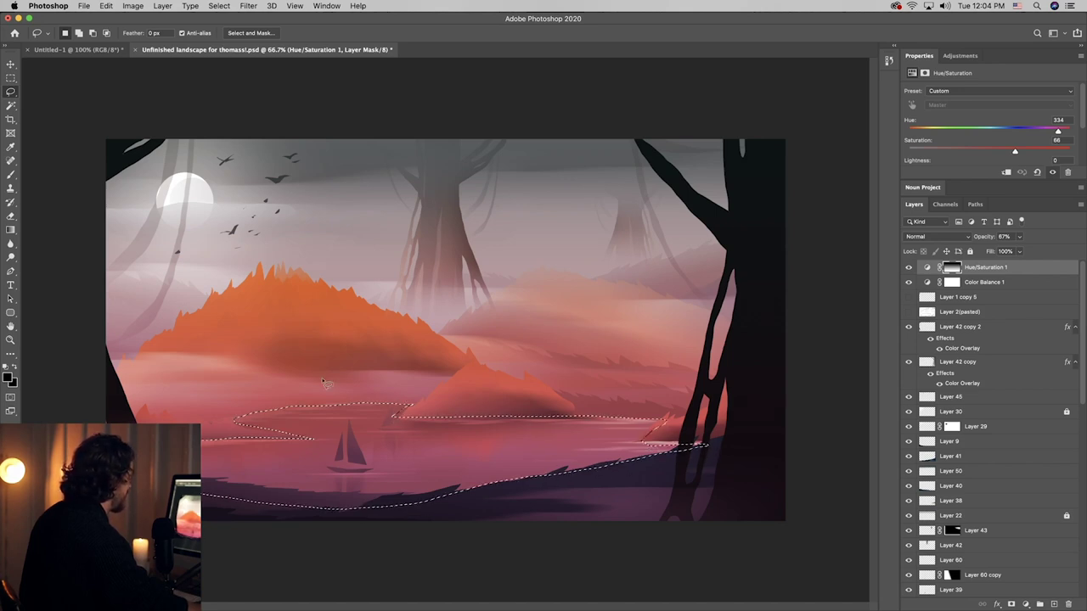
{"action": "key", "text": "g"}
{"action": "left_click_drag", "start_coordinate": [514, 292], "coordinate": [513, 208]}
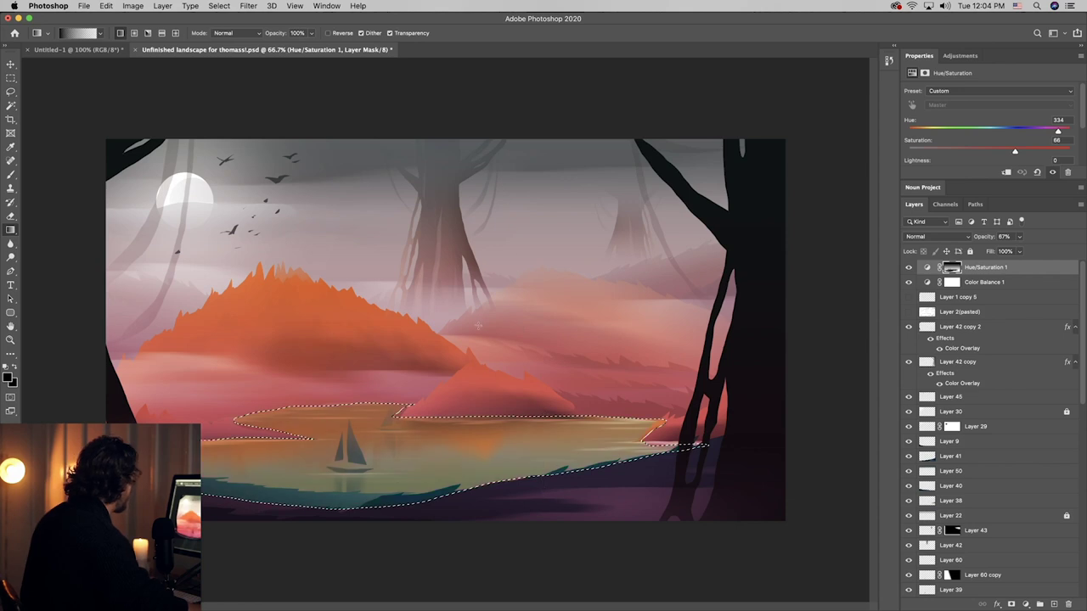
{"action": "key", "text": "super+d"}
- Check the lake masking at thumbnail size and undo it on the Hue/Saturation mask
{"action": "key", "text": "super+minus"}
{"action": "key", "text": "super+minus"}
{"action": "key", "text": "super+minus"}
{"action": "key", "text": "super+minus"}
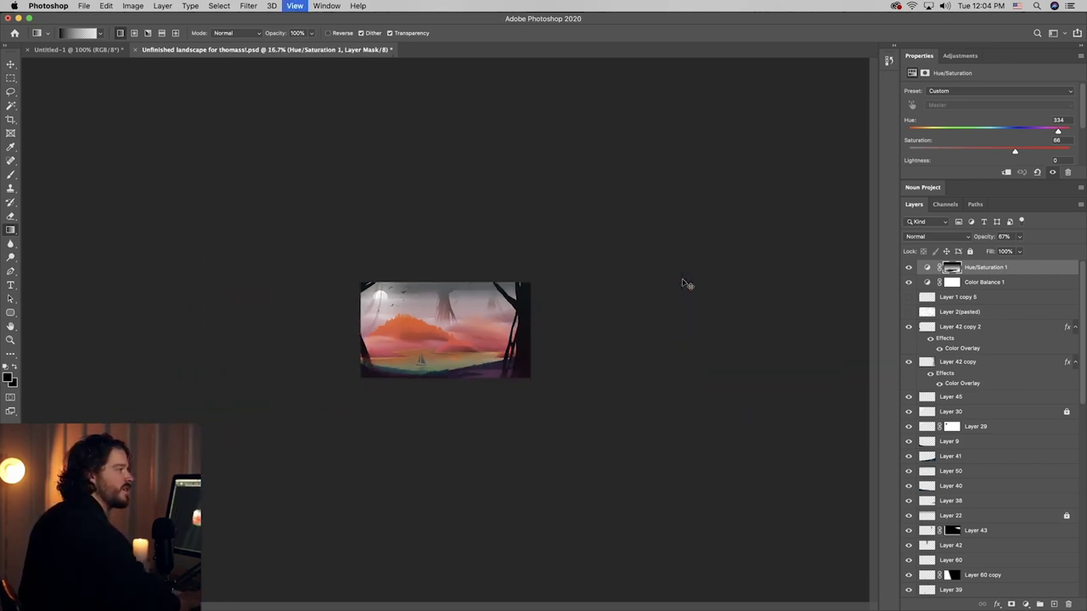
{"action": "key", "text": "super+minus"}
{"action": "key", "text": "shift+super+d"}
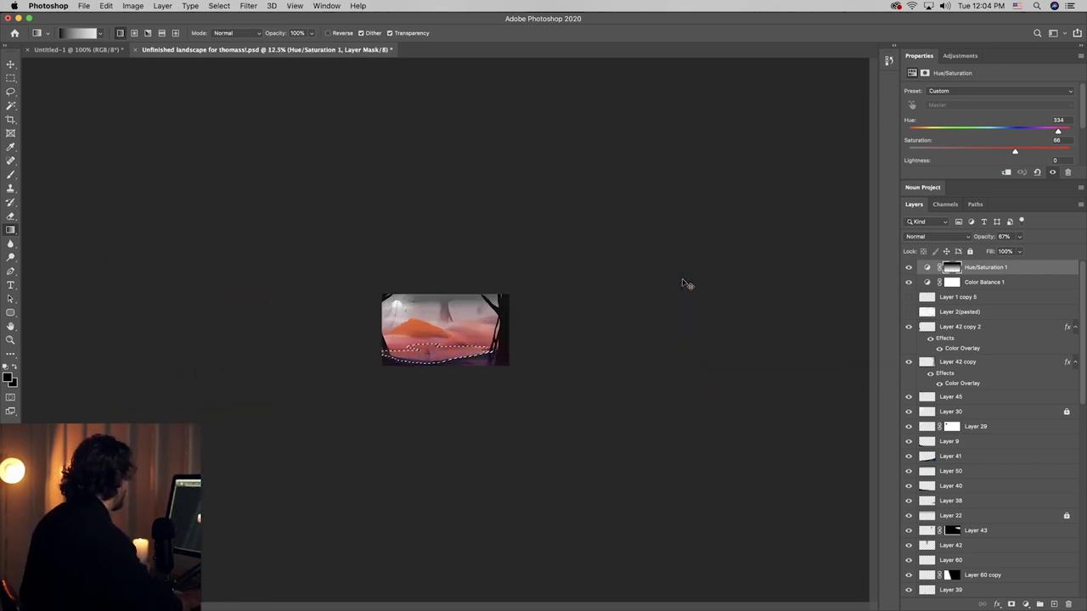
{"action": "key", "text": "super+z"}
- Hide the Hue/Saturation adjustment and select the lake's base layer, Layer 13
{"action": "key", "text": "super+comma"}
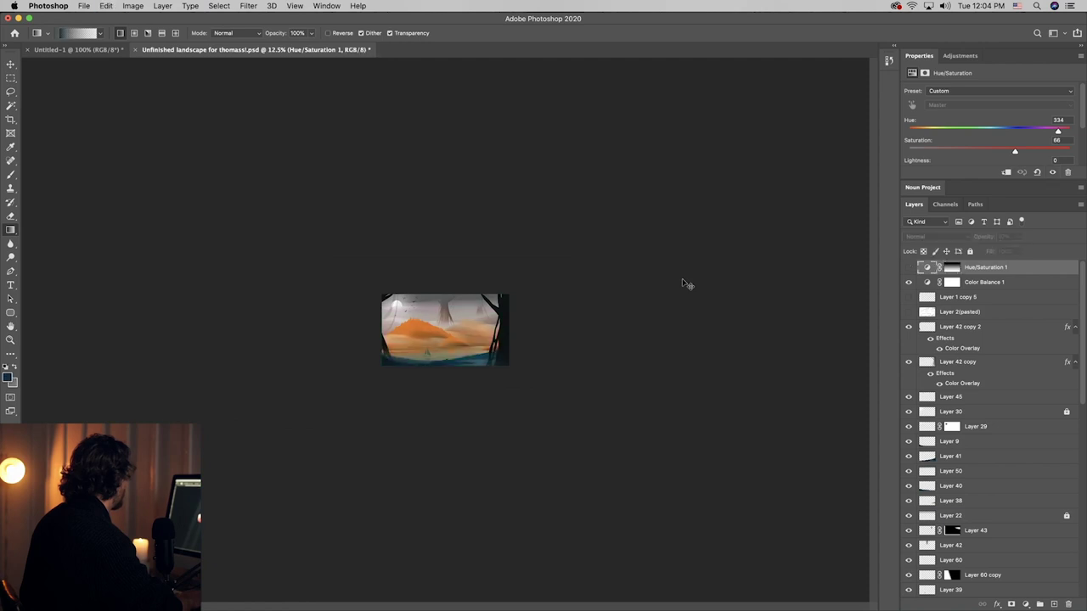
{"action": "key", "text": "super+plus"}
{"action": "key", "text": "super+plus"}
{"action": "key", "text": "super+plus"}
{"action": "key", "text": "super+plus"}
{"action": "key", "text": "v"}
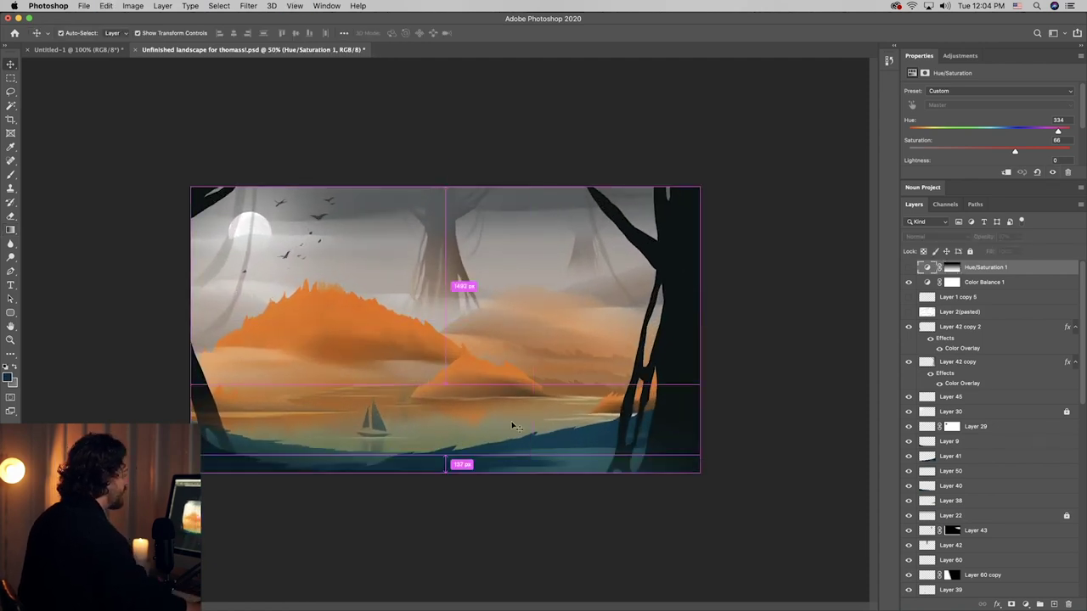
{"action": "left_click", "coordinate": [478, 430], "text": "super"}
{"action": "left_click", "coordinate": [429, 450], "text": "super"}
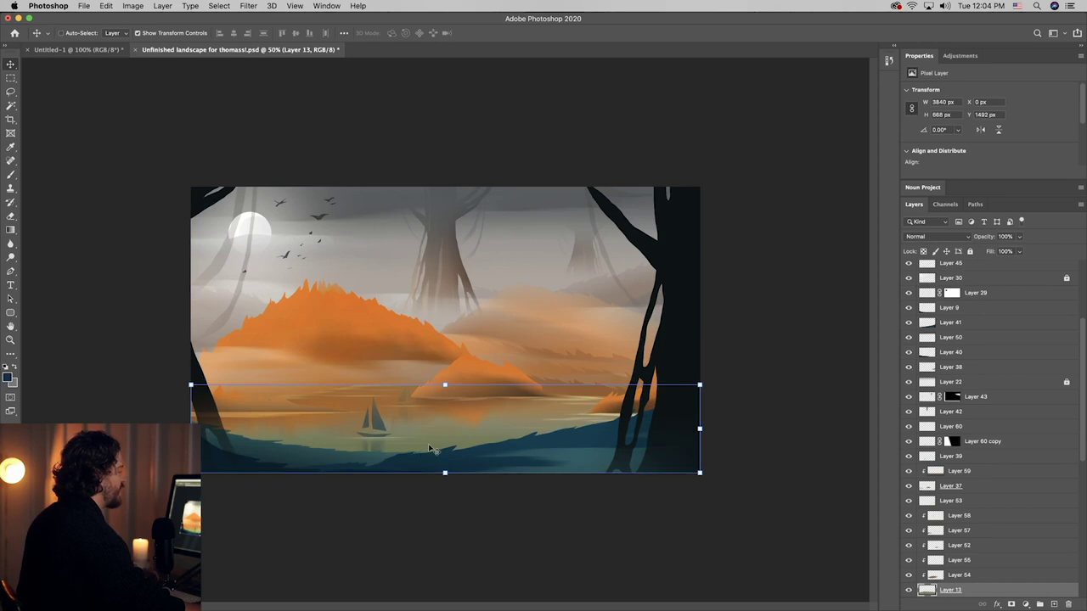
{"action": "scroll", "coordinate": [908, 543], "scroll_direction": "down", "scroll_amount": 3}
{"action": "left_click", "coordinate": [908, 501]}
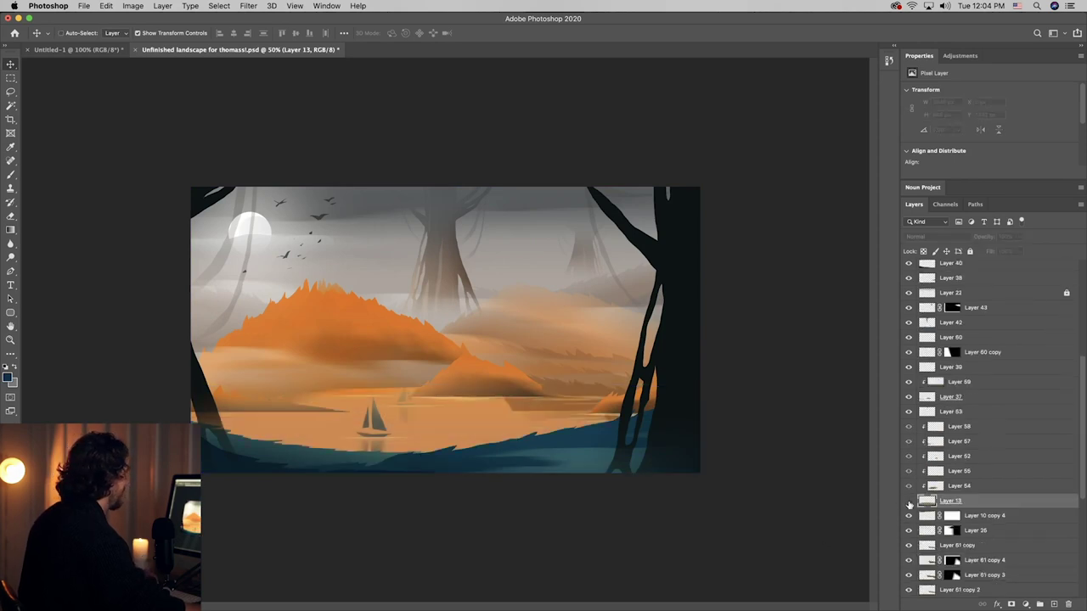
{"action": "left_click", "coordinate": [909, 501]}
- Add a new layer clipped to the lake's base layer and brighten the water with white (ffffff) gradients
{"action": "left_click", "coordinate": [162, 6]}
{"action": "mouse_move", "coordinate": [132, 6]}
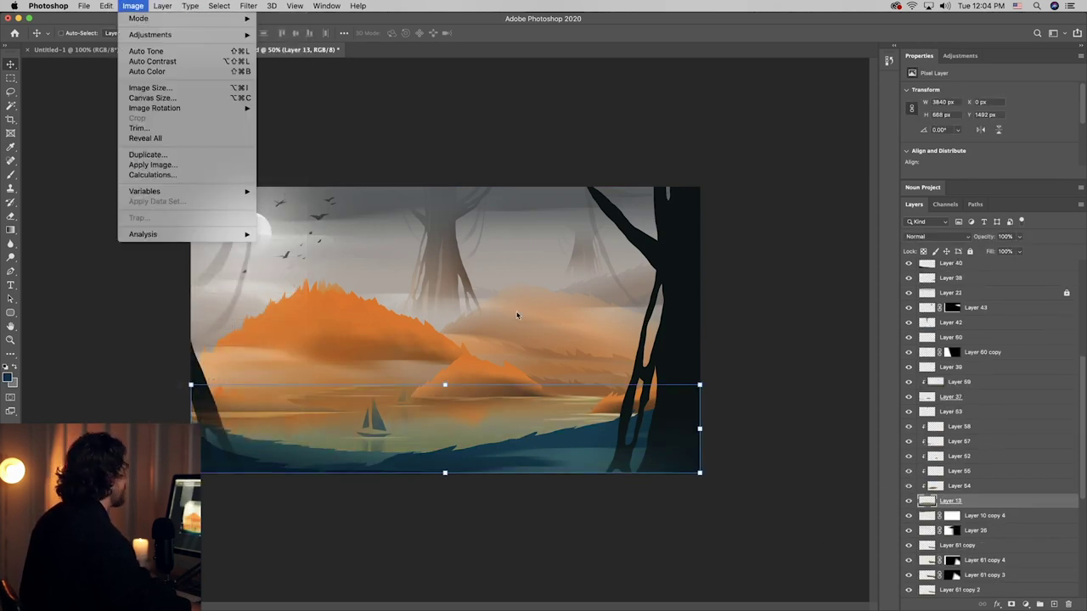
{"action": "left_click", "coordinate": [1054, 604]}
{"action": "left_click", "coordinate": [1053, 604]}
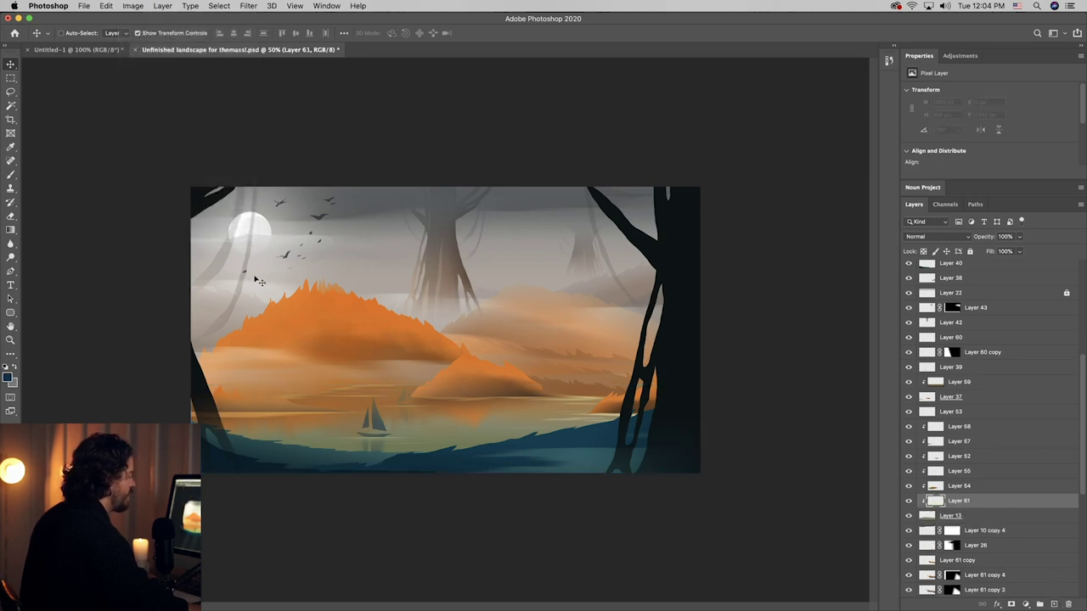
{"action": "left_click", "coordinate": [10, 230]}
{"action": "left_click", "coordinate": [8, 377]}
{"action": "left_click_drag", "start_coordinate": [475, 272], "coordinate": [355, 188]}
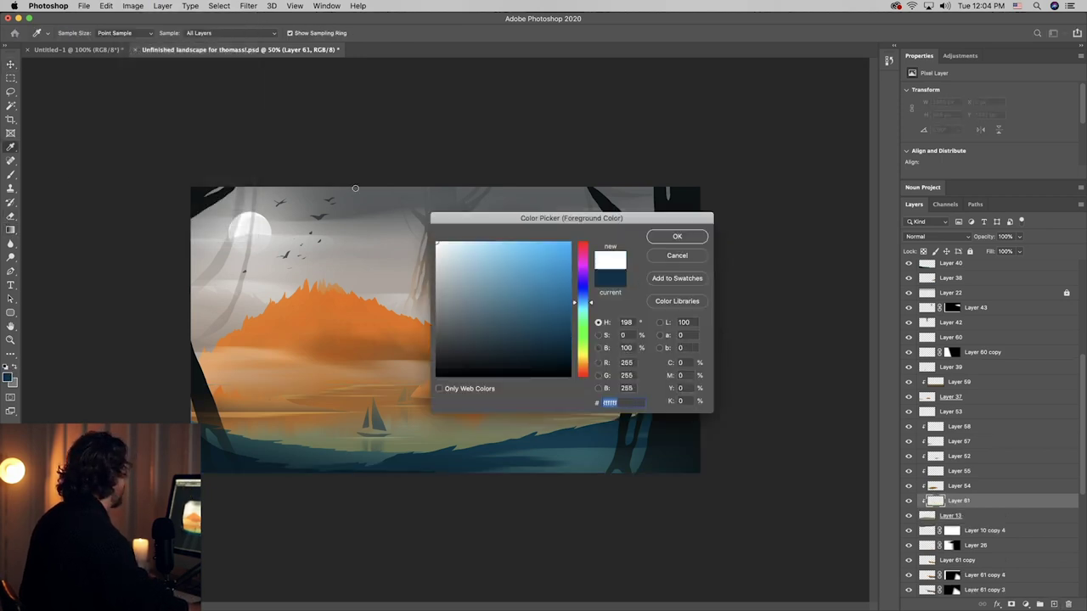
{"action": "left_click", "coordinate": [662, 239]}
{"action": "left_click_drag", "start_coordinate": [594, 425], "coordinate": [483, 433]}
{"action": "left_click_drag", "start_coordinate": [433, 458], "coordinate": [415, 583]}
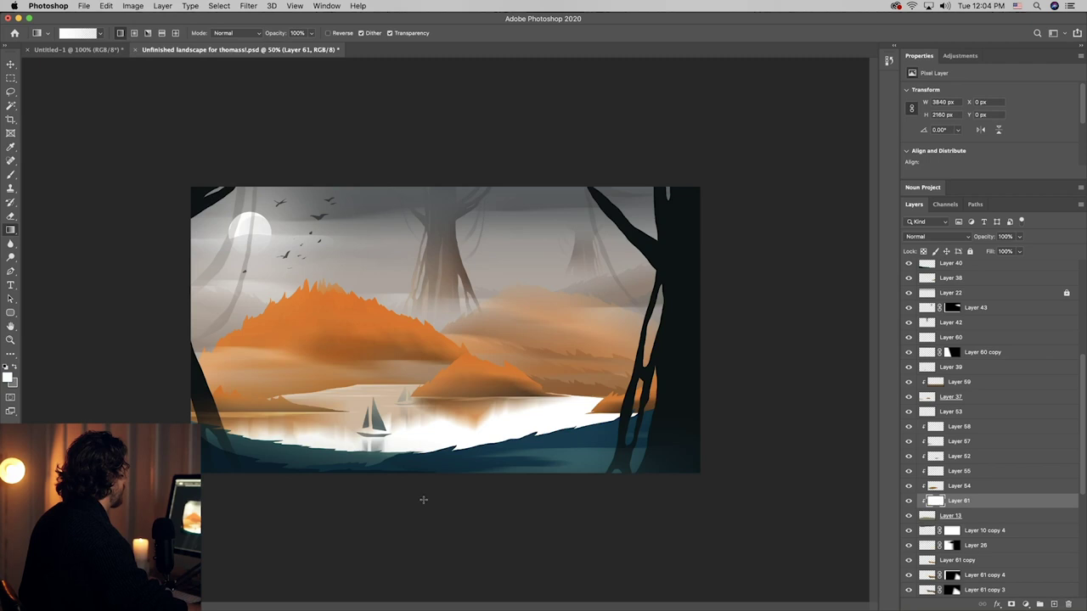
- Set the white lake gradient layer to Overlay blending at 59% opacity
{"action": "left_click", "coordinate": [943, 236]}
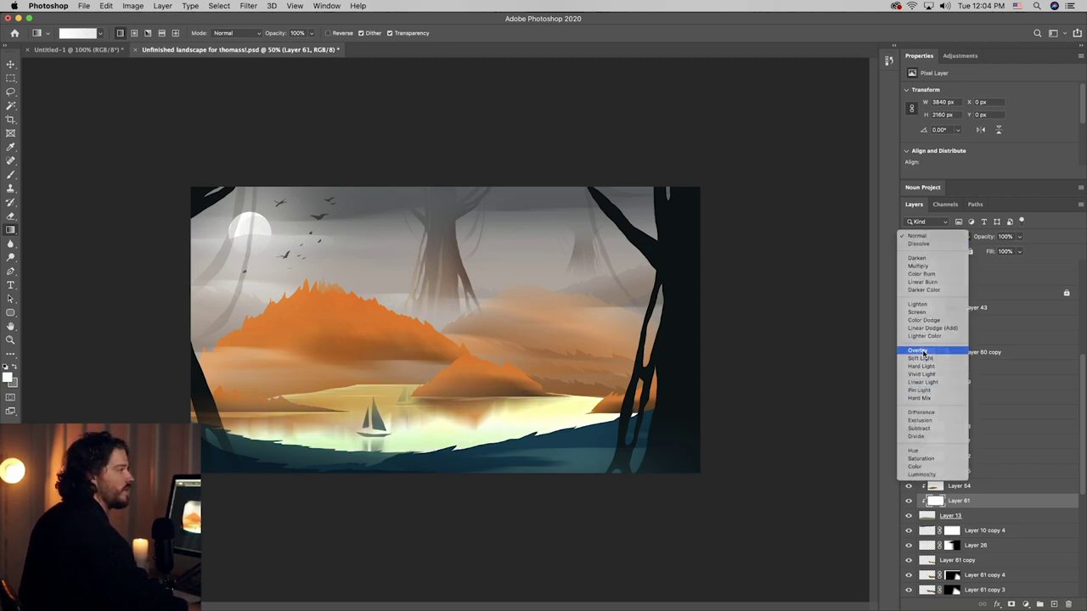
{"action": "left_click", "coordinate": [919, 350]}
{"action": "key", "text": "v"}
{"action": "left_click", "coordinate": [1021, 239]}
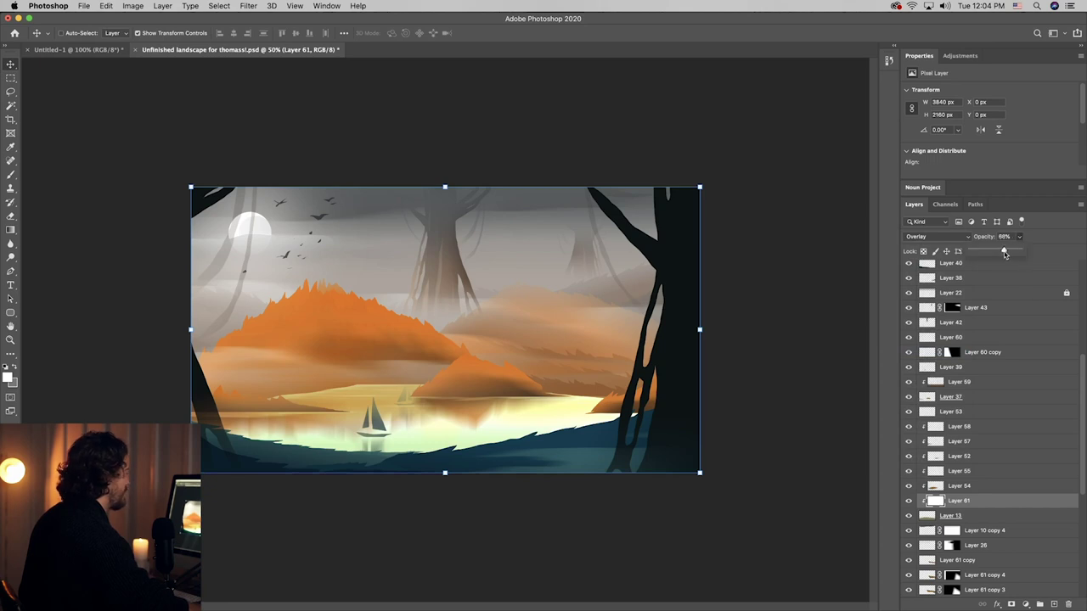
{"action": "left_click_drag", "start_coordinate": [1008, 252], "coordinate": [1001, 253]}
- Preview the brightened lake with the Hue/Saturation tint, and hide both the Hue/Saturation and Color Balance adjustments
{"action": "scroll", "coordinate": [989, 349], "scroll_direction": "up", "scroll_amount": 5}
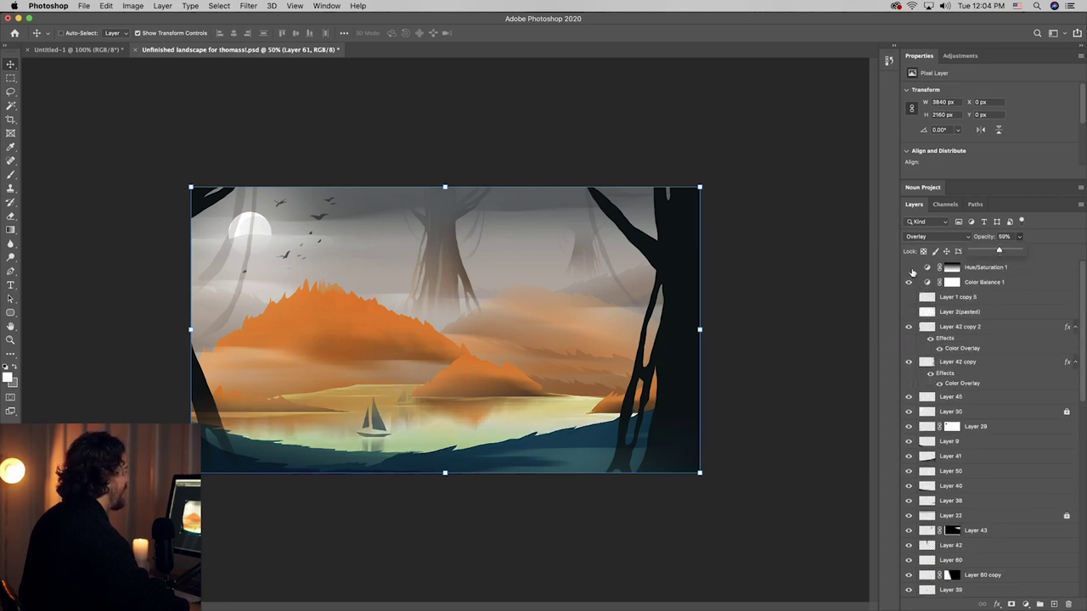
{"action": "left_click", "coordinate": [909, 268]}
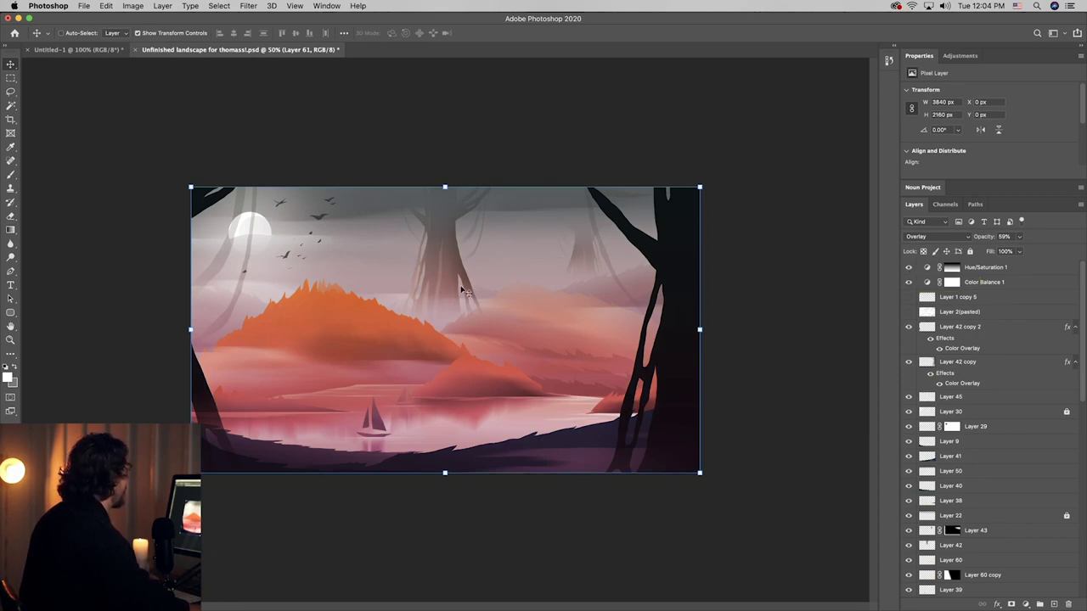
{"action": "left_click", "coordinate": [960, 267]}
{"action": "scroll", "coordinate": [934, 414], "scroll_direction": "down", "scroll_amount": 10}
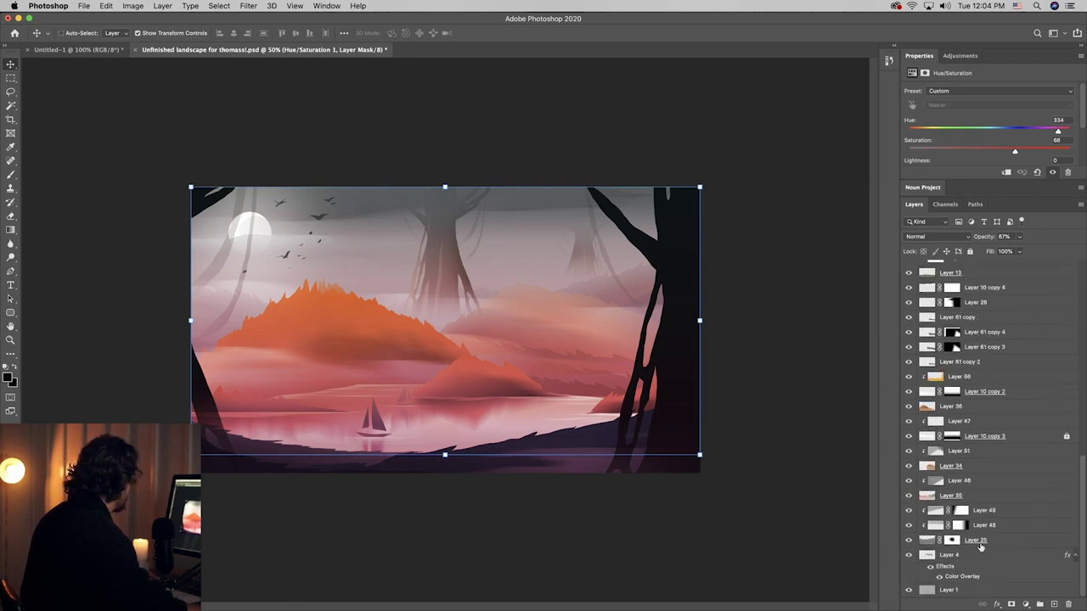
{"action": "scroll", "coordinate": [980, 546], "scroll_direction": "up", "scroll_amount": 10}
{"action": "left_click_drag", "start_coordinate": [908, 268], "coordinate": [906, 287]}
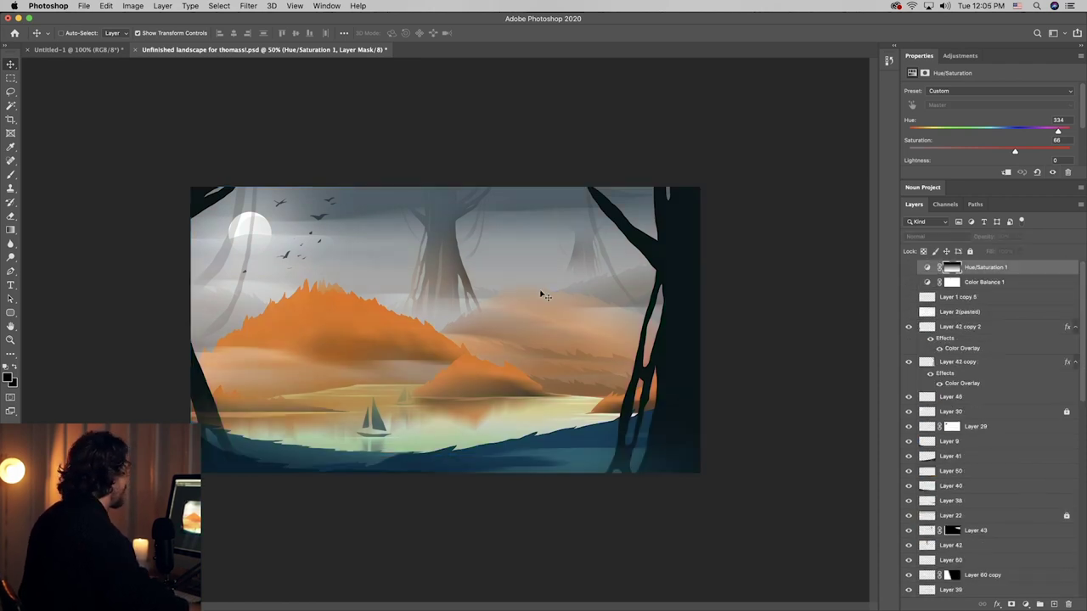
- Add a new layer above Layer 49 and sample the large hill's orange as the foreground color
{"action": "left_click", "coordinate": [545, 295]}
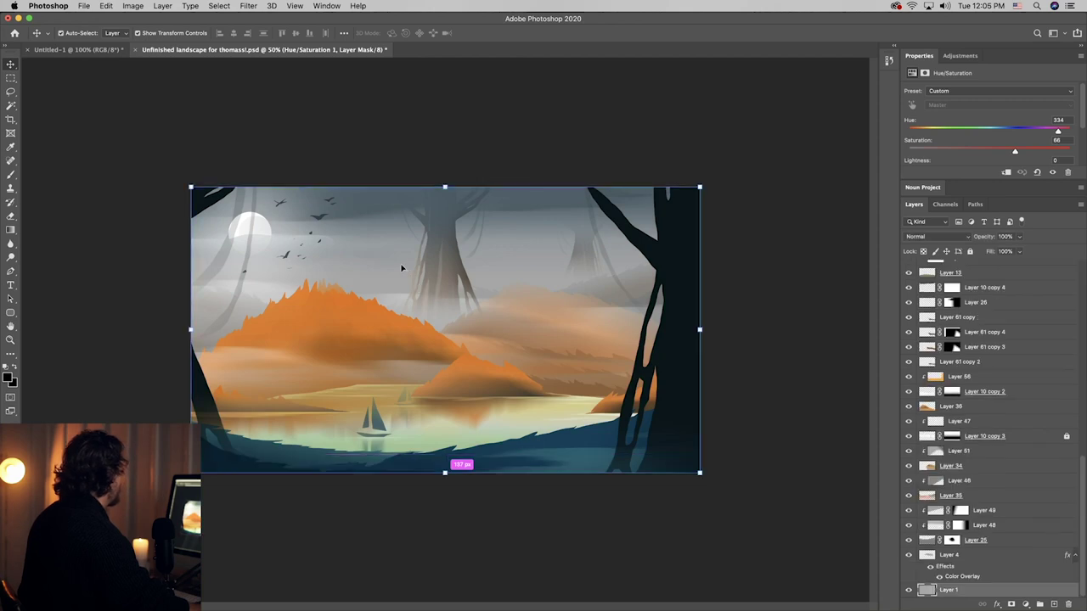
{"action": "left_click", "coordinate": [909, 592]}
{"action": "left_click", "coordinate": [908, 592]}
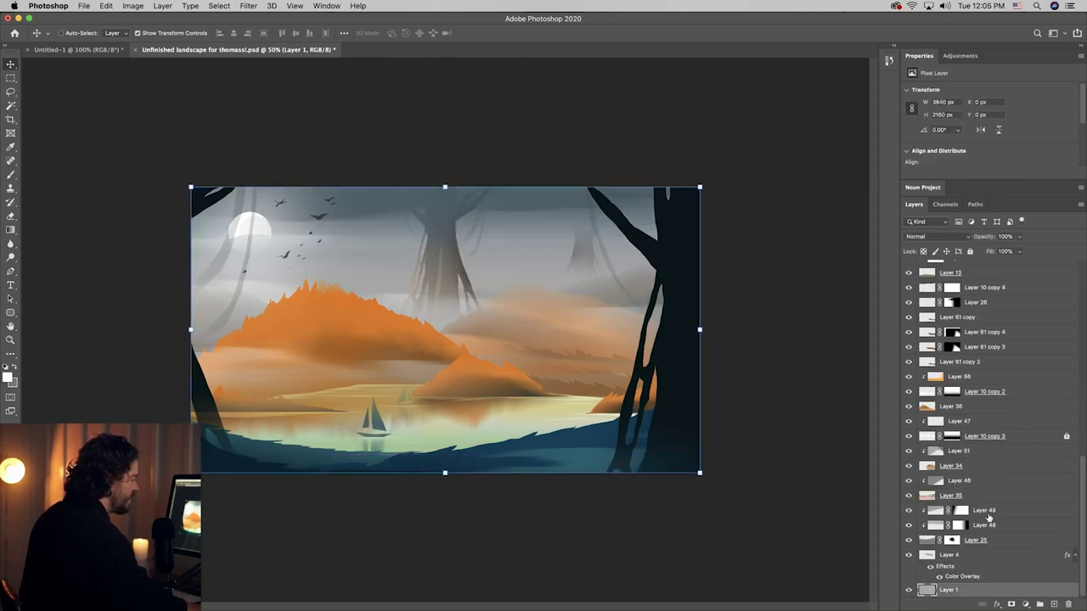
{"action": "left_click", "coordinate": [987, 513]}
{"action": "left_click", "coordinate": [1053, 604]}
{"action": "left_click", "coordinate": [10, 229]}
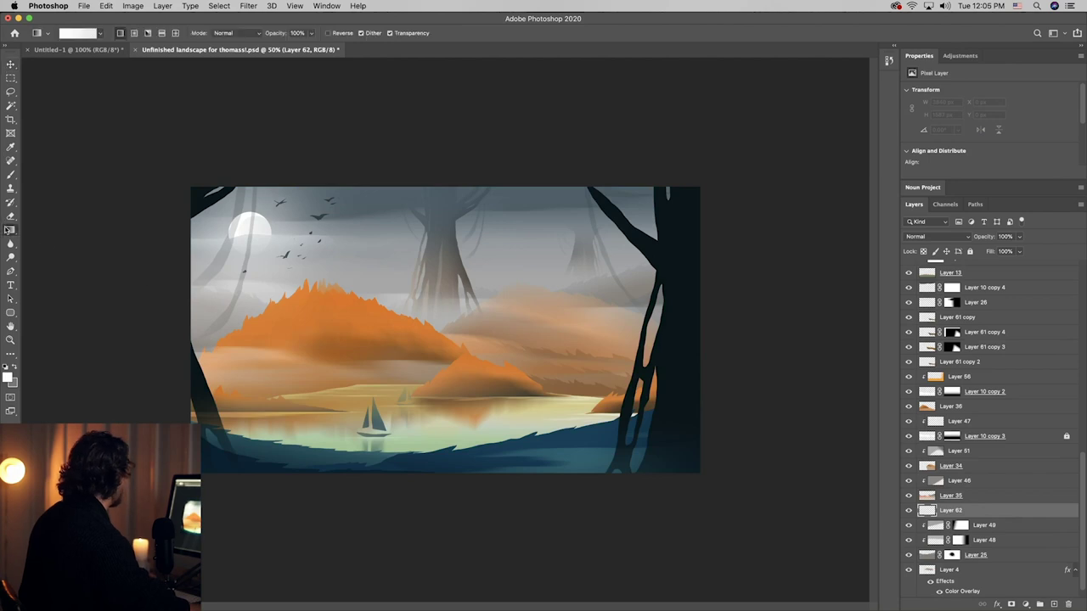
{"action": "key", "text": "i"}
{"action": "left_click", "coordinate": [322, 333]}
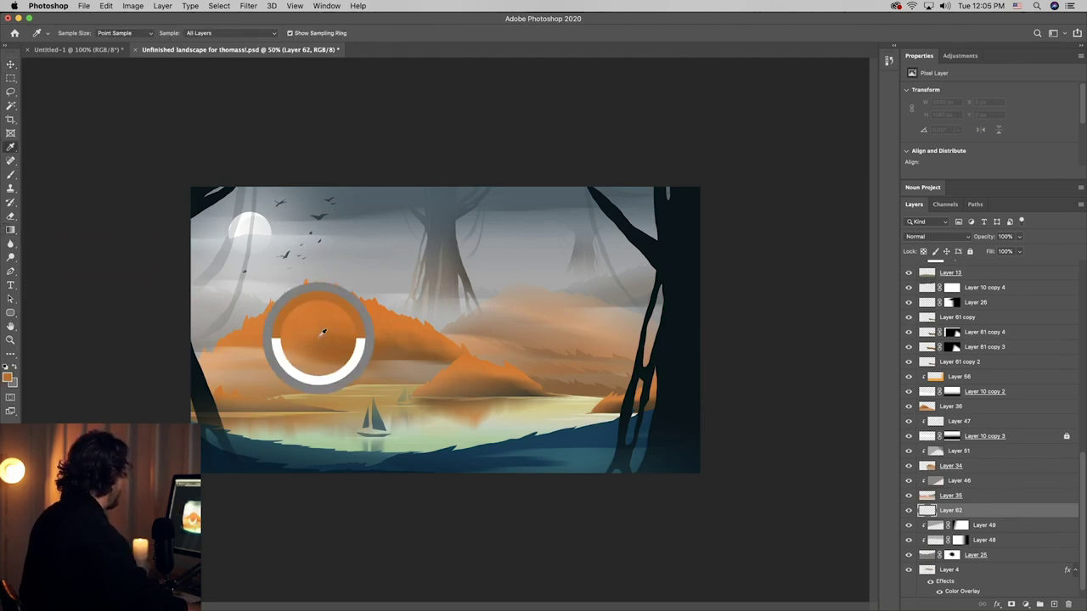
- Draw an orange gradient on the new layer that fades upward behind the hills into the foggy sky
{"action": "left_click_drag", "start_coordinate": [451, 170], "coordinate": [459, 206]}
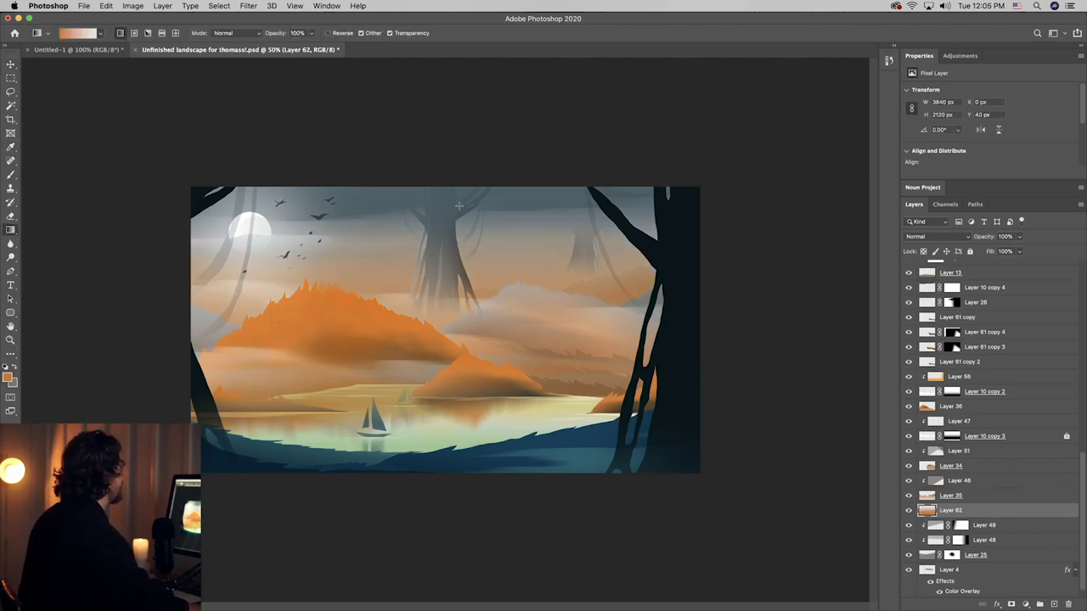
{"action": "left_click_drag", "start_coordinate": [458, 343], "coordinate": [459, 265]}
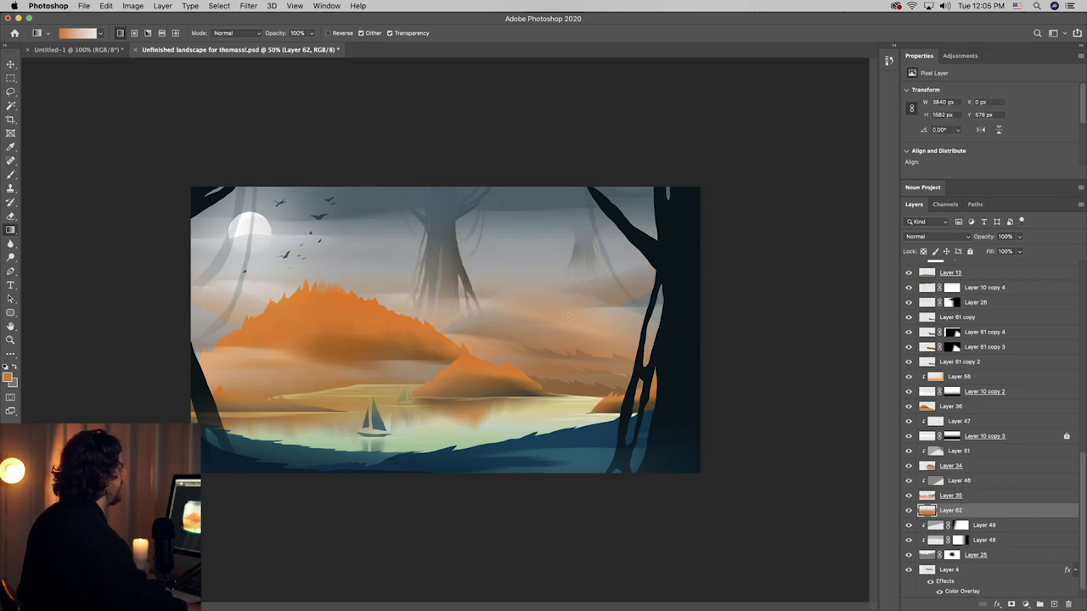
{"action": "left_click_drag", "start_coordinate": [537, 377], "coordinate": [525, 229]}
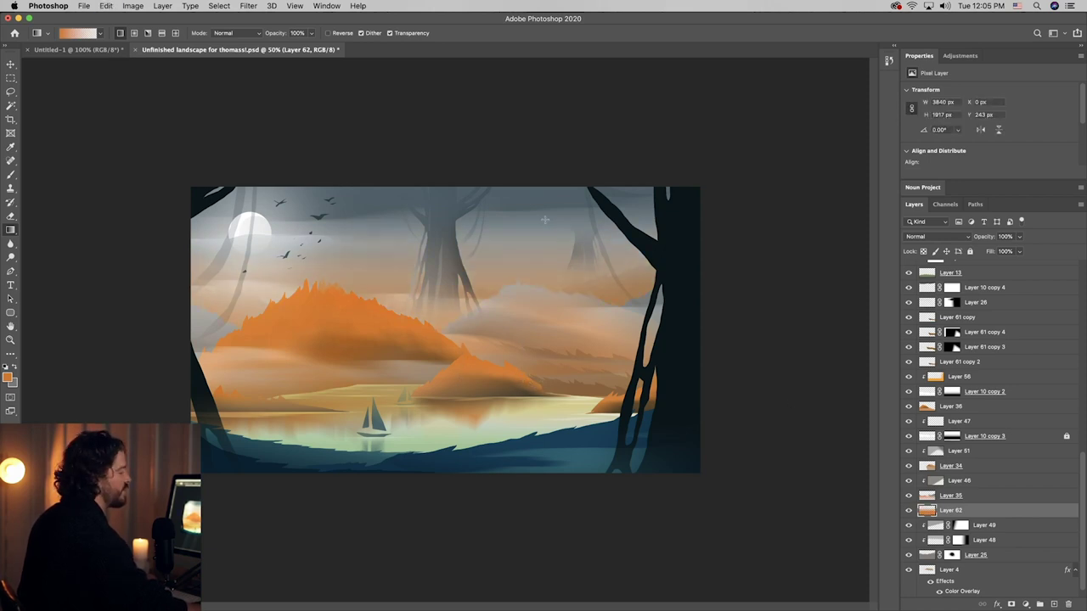
- Move the orange gradient layer above Layer 51 and redraw its fade up to the canvas's upper edge
{"action": "left_click_drag", "start_coordinate": [981, 514], "coordinate": [979, 444]}
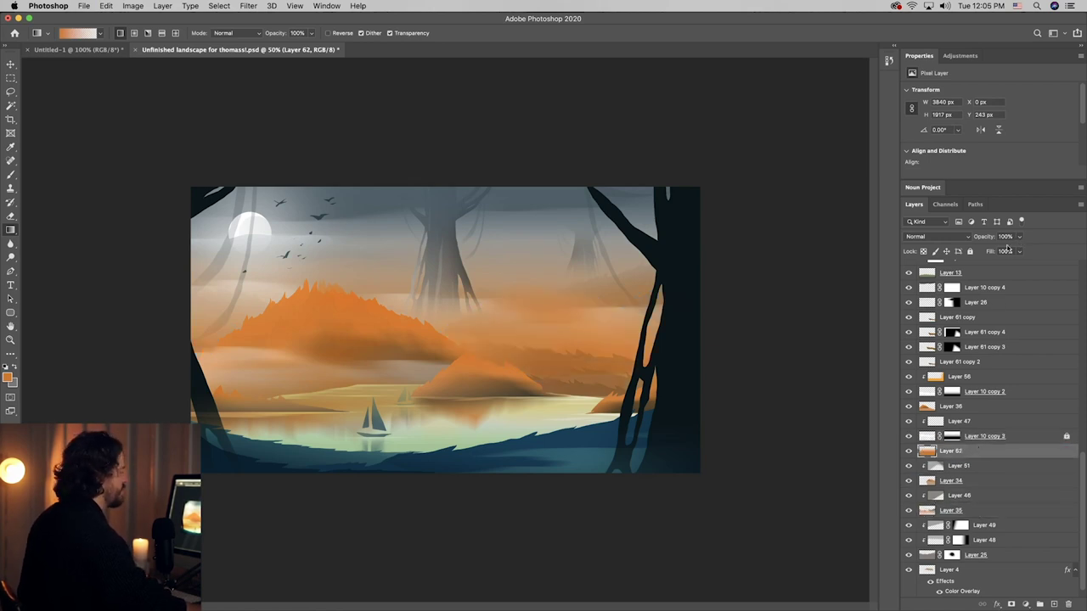
{"action": "left_click_drag", "start_coordinate": [428, 424], "coordinate": [444, 141]}
{"action": "key", "text": "super+z"}
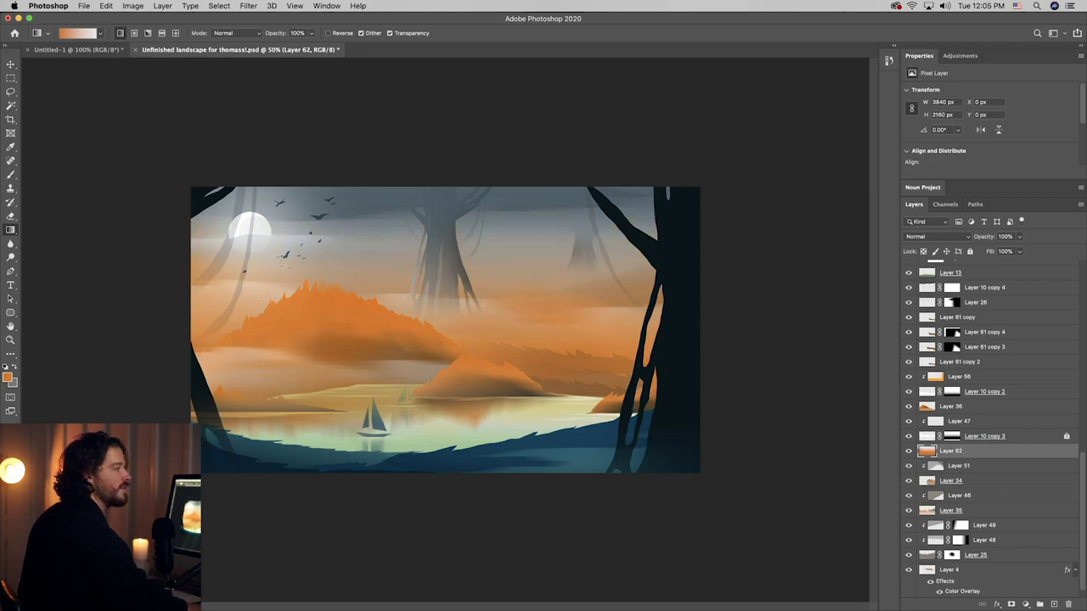
- Set the orange gradient layer's opacity to 55%
{"action": "key", "text": "v"}
{"action": "left_click", "coordinate": [1019, 251]}
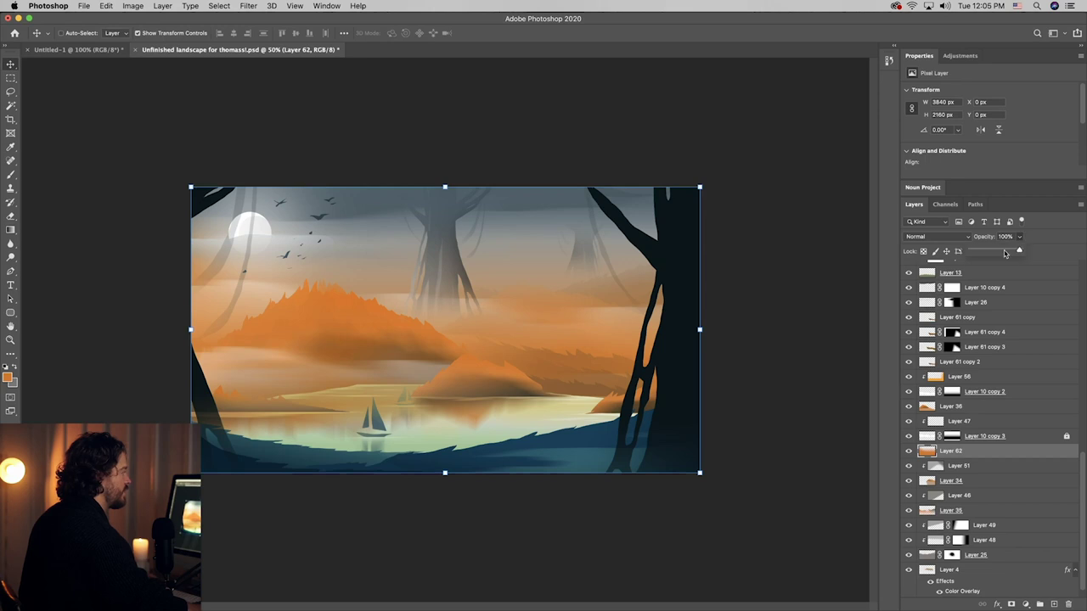
{"action": "left_click_drag", "start_coordinate": [1004, 253], "coordinate": [996, 253]}
- Add a new layer above Layer 1 copy 5 and draw an upward-fading gradient in dark blue sampled from the shoreline
{"action": "scroll", "coordinate": [980, 349], "scroll_direction": "up", "scroll_amount": 10}
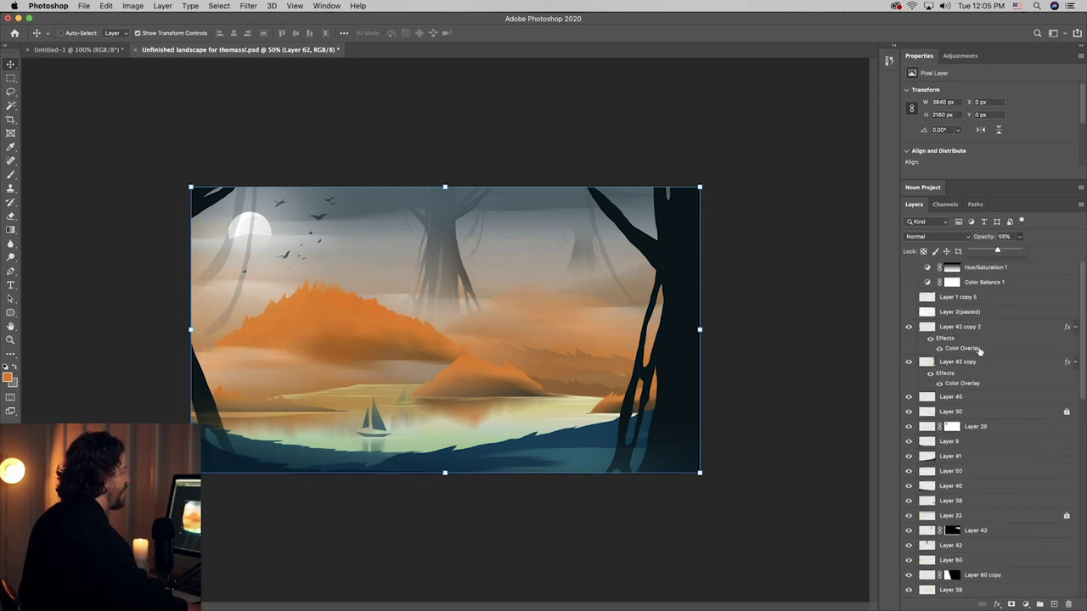
{"action": "left_click", "coordinate": [980, 301]}
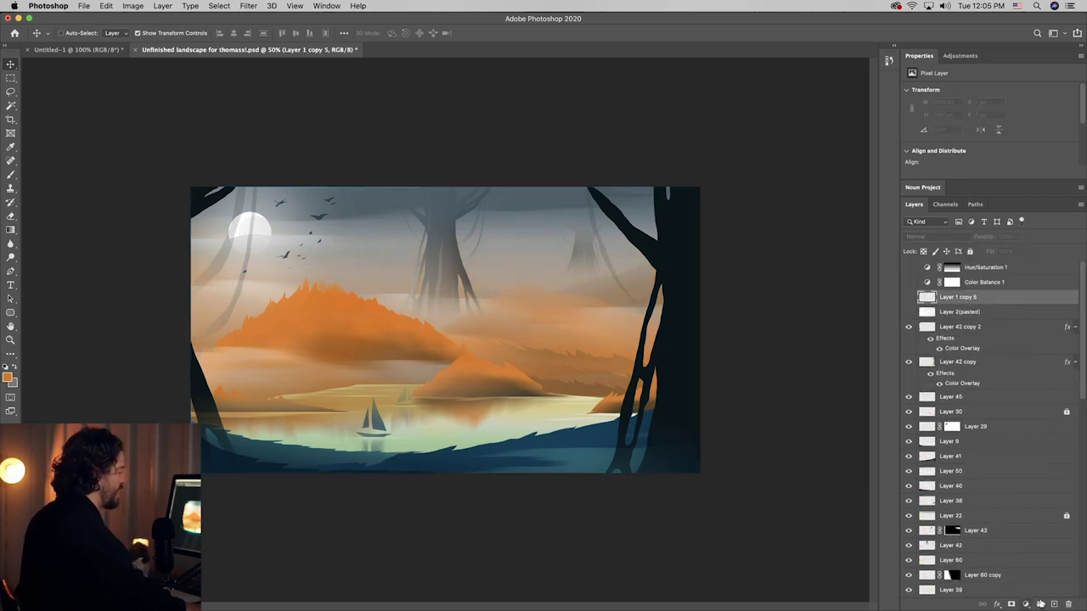
{"action": "left_click", "coordinate": [1054, 604]}
{"action": "left_click", "coordinate": [10, 229]}
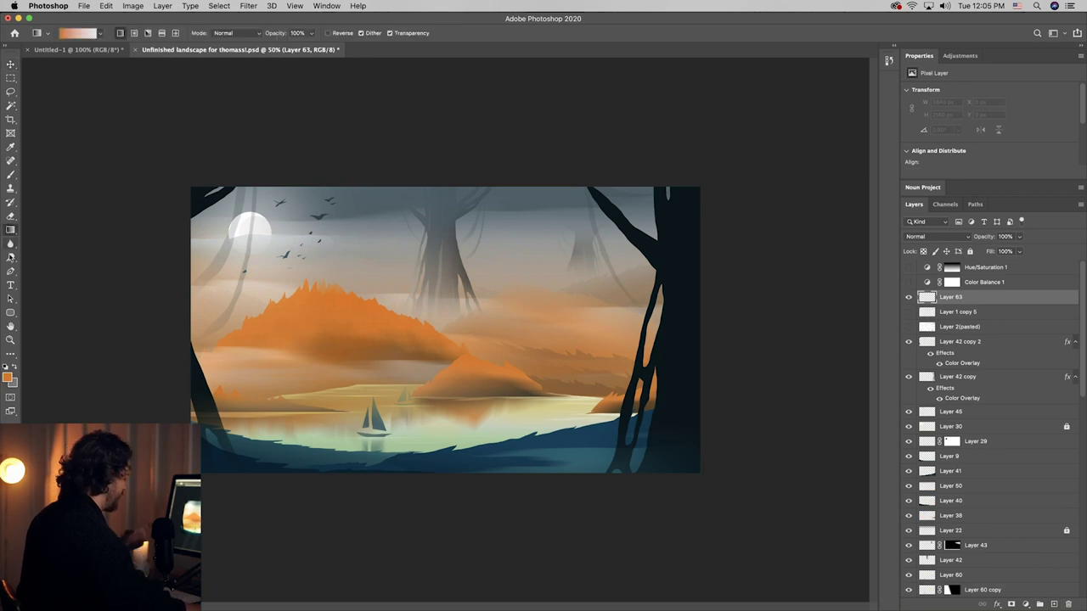
{"action": "left_click", "coordinate": [586, 434], "text": "alt"}
{"action": "mouse_move", "coordinate": [535, 195]}
{"action": "left_mouse_down"}
{"action": "mouse_move", "coordinate": [567, 558]}
{"action": "mouse_move", "coordinate": [536, 194]}
{"action": "left_mouse_up"}
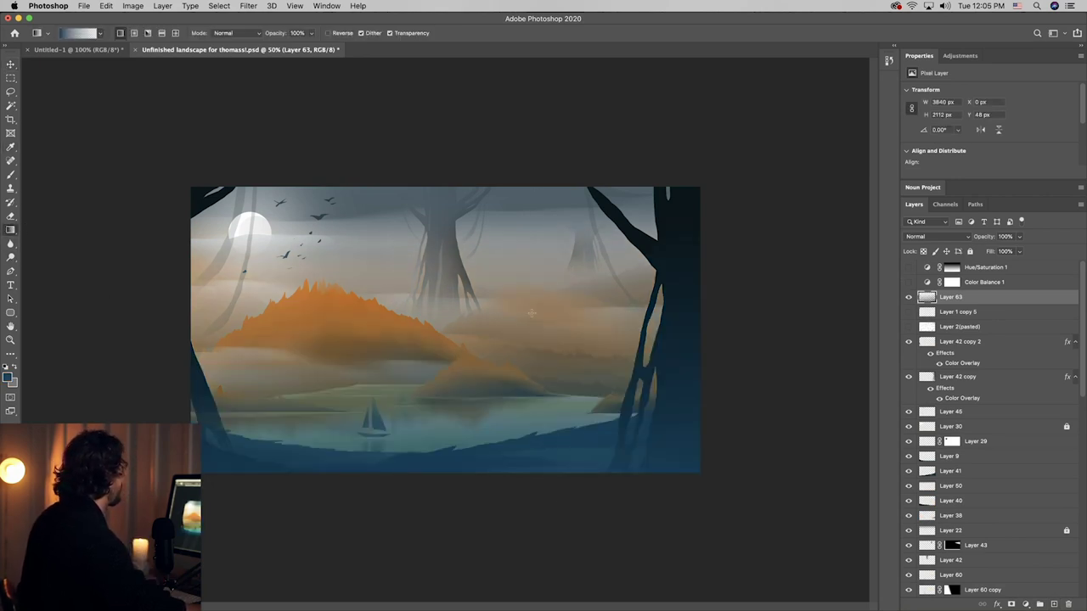
- Redraw the dark blue gradient on Layer 63 so it fades out around the hills, and set the layer's opacity to 40%
{"action": "key", "text": "super+z"}
{"action": "left_click_drag", "start_coordinate": [491, 480], "coordinate": [540, 181]}
{"action": "key", "text": "super+z"}
{"action": "left_click_drag", "start_coordinate": [510, 476], "coordinate": [518, 277]}
{"action": "left_click", "coordinate": [1019, 236]}
{"action": "left_click_drag", "start_coordinate": [1022, 251], "coordinate": [990, 252]}
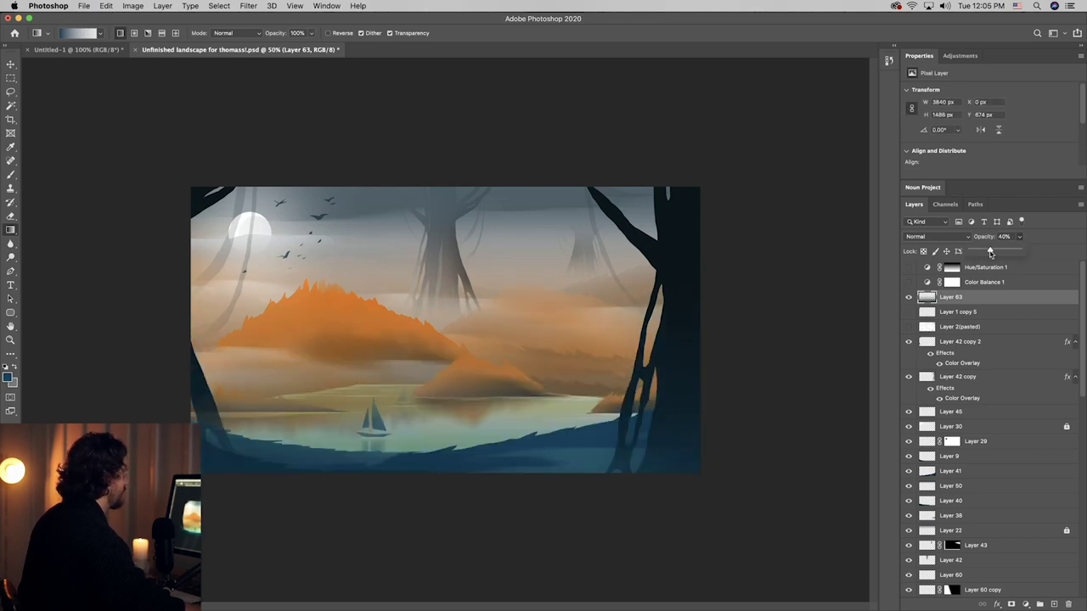
- Show the Hue/Saturation 1 and Color Balance 1 adjustment layers and leave no layer selected
{"action": "key", "text": "v"}
{"action": "left_click", "coordinate": [953, 267]}
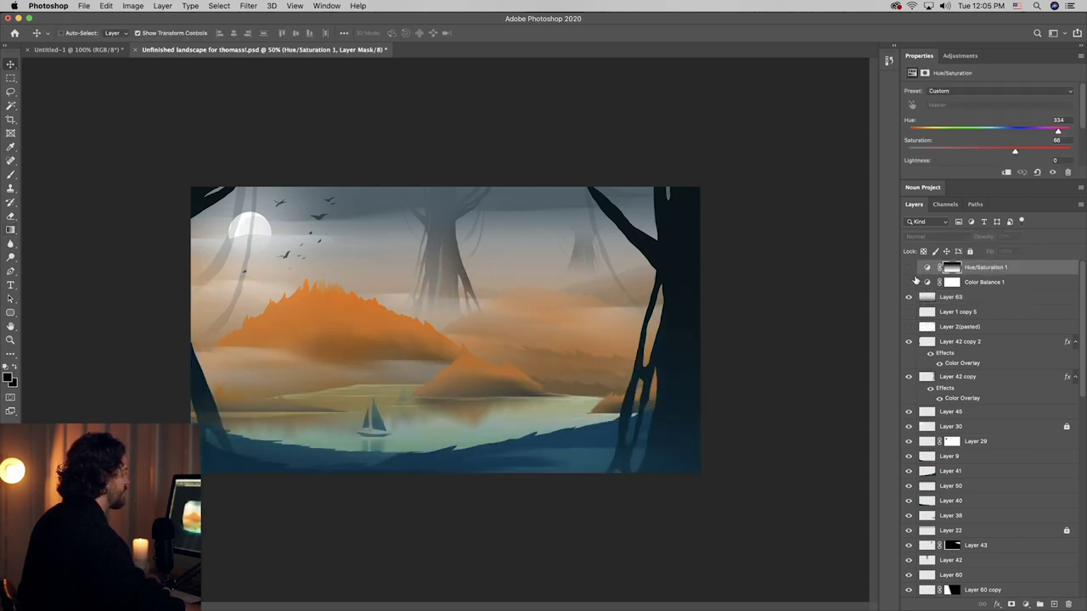
{"action": "left_click", "coordinate": [909, 267]}
{"action": "left_click", "coordinate": [908, 282]}
{"action": "key", "text": "super+t"}
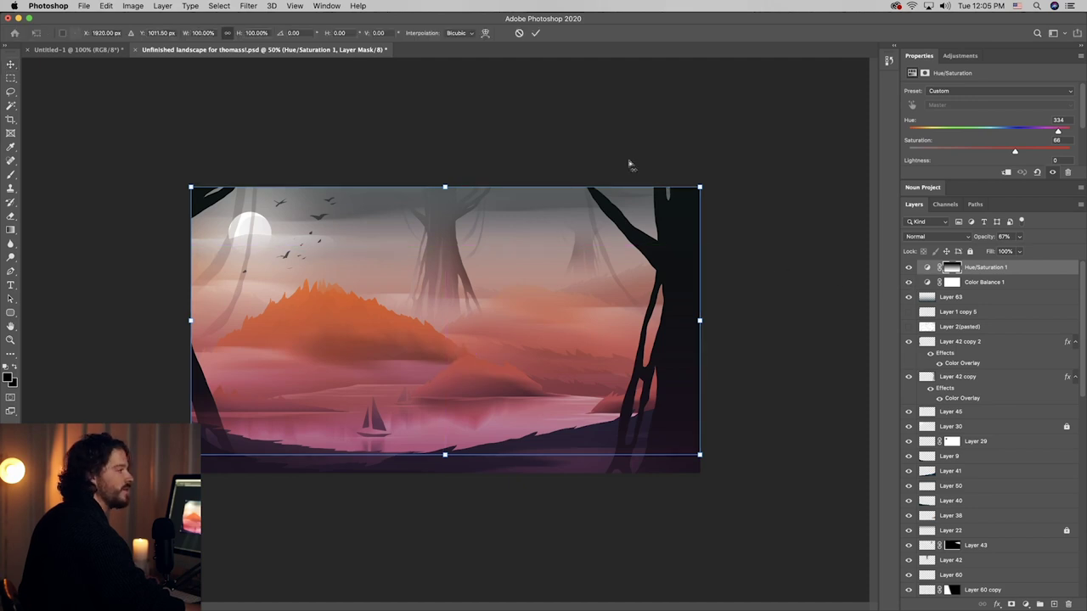
{"action": "left_click_drag", "start_coordinate": [599, 133], "coordinate": [598, 132]}
{"action": "left_click", "coordinate": [514, 158]}
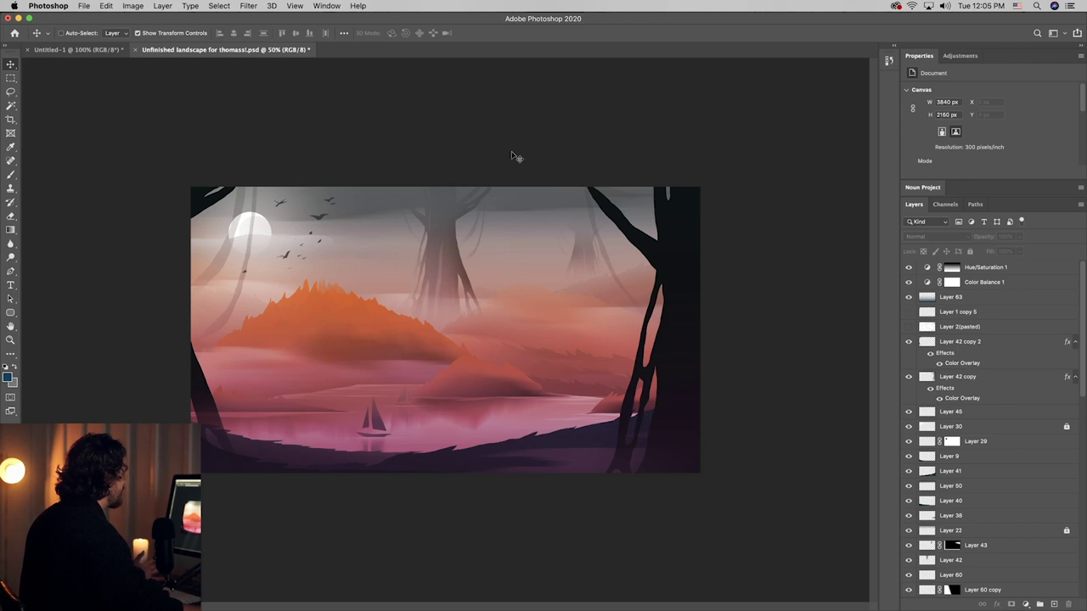
- Select every layer from Hue/Saturation 1 down to the bottom Layer 1, unlock the locked ones and merge them all into one layer
{"action": "left_click", "coordinate": [992, 268]}
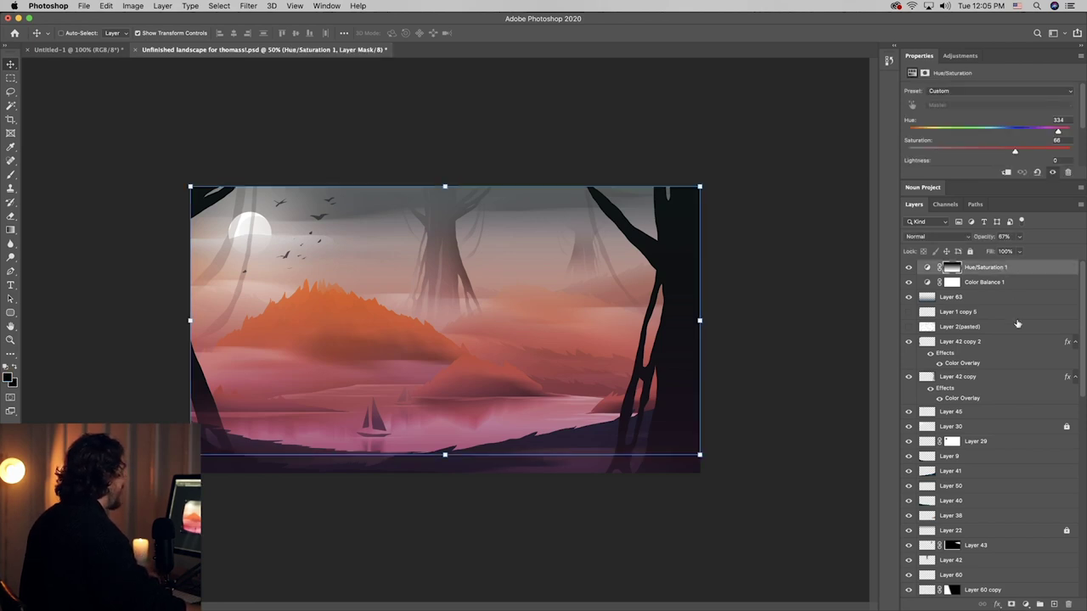
{"action": "scroll", "coordinate": [1017, 323], "scroll_direction": "down", "scroll_amount": 15}
{"action": "left_click", "coordinate": [981, 591], "text": "shift"}
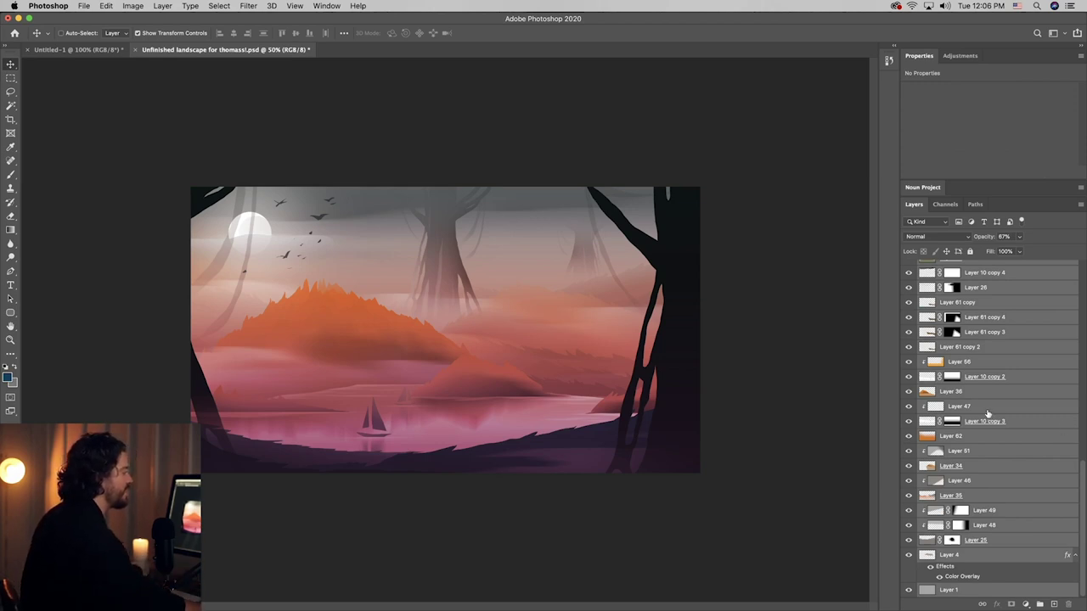
{"action": "scroll", "coordinate": [988, 413], "scroll_direction": "up", "scroll_amount": 15}
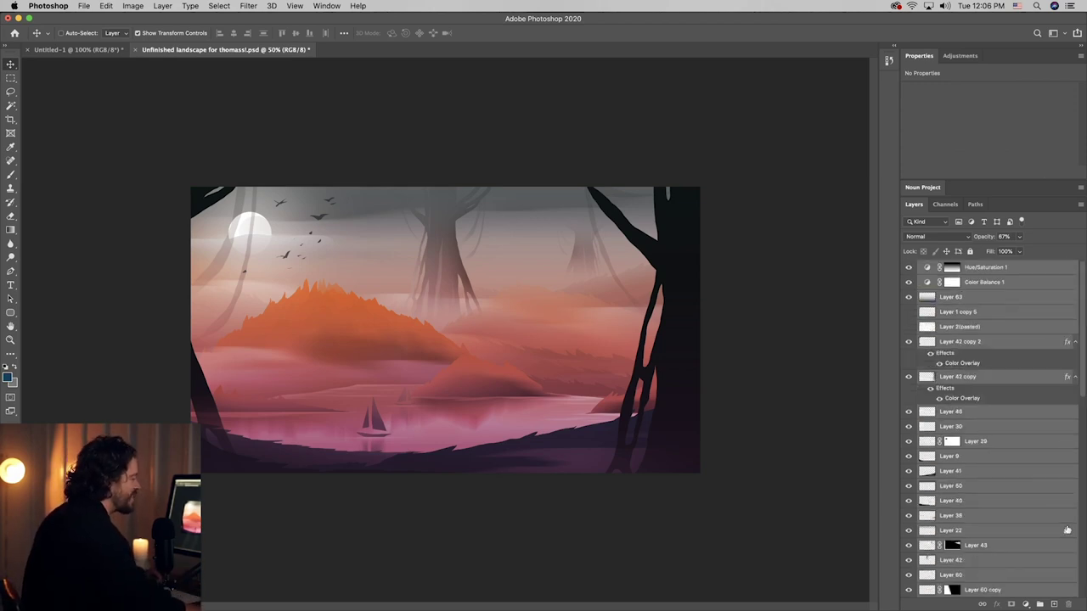
{"action": "left_click", "coordinate": [1067, 529], "text": "shift"}
{"action": "right_click", "coordinate": [1039, 530]}
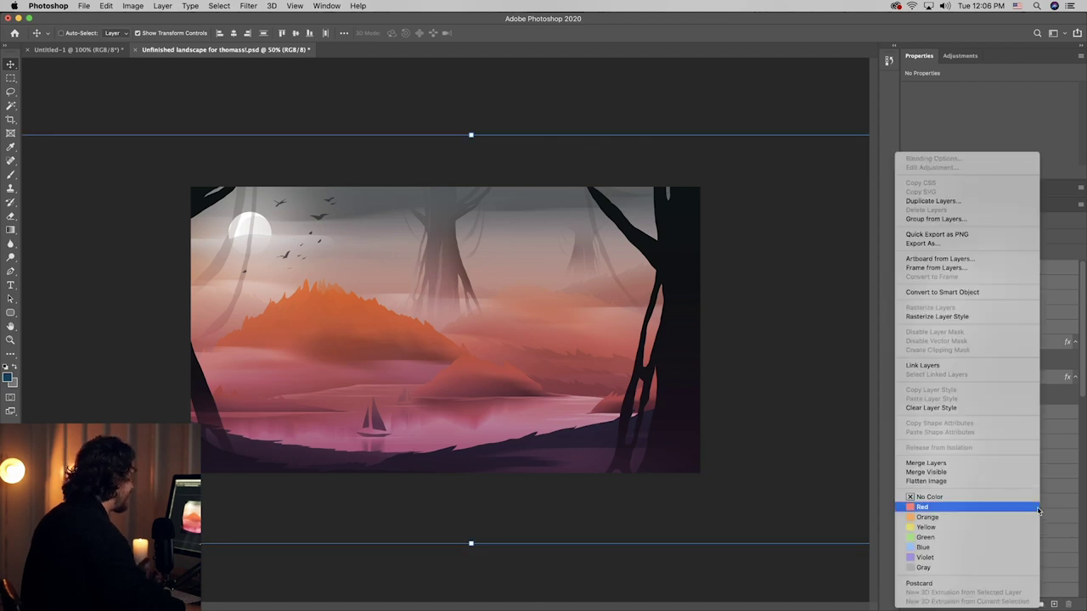
{"action": "left_click", "coordinate": [949, 464]}
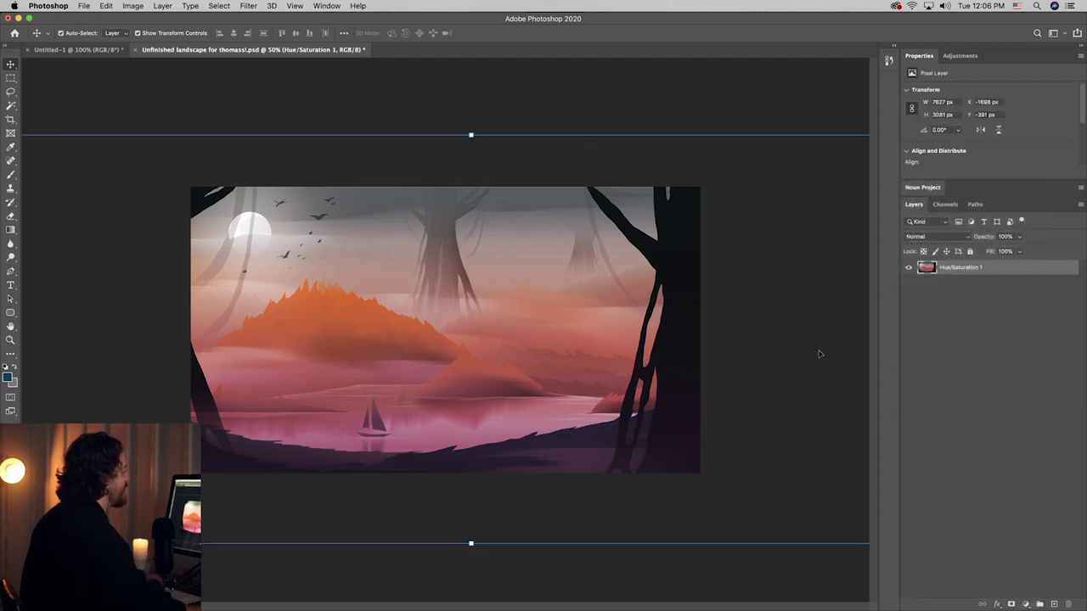
{"action": "left_click", "coordinate": [1054, 602]}
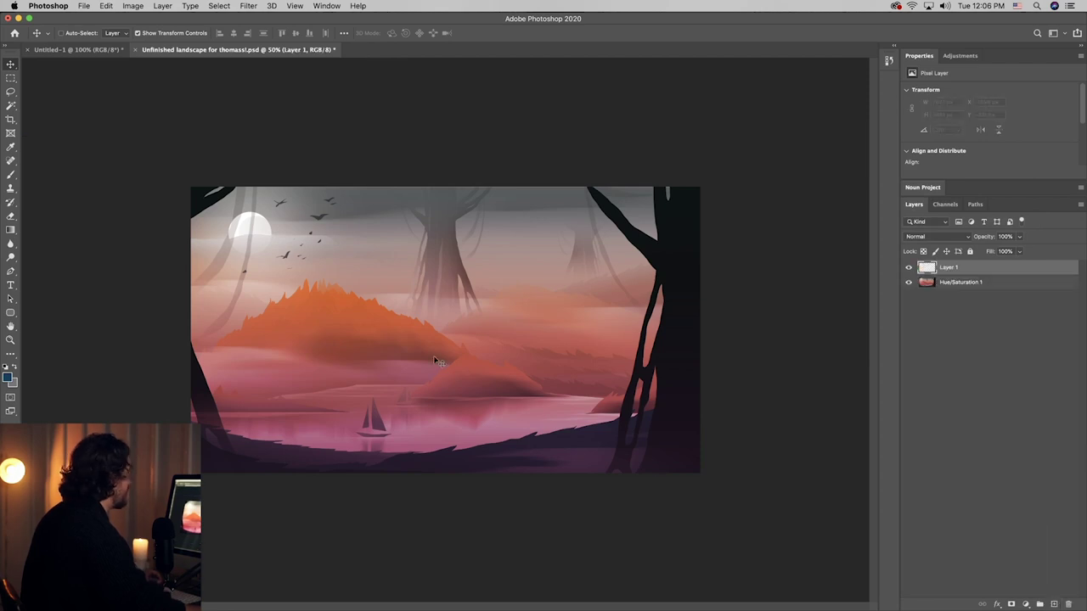
{"action": "left_click", "coordinate": [10, 229]}
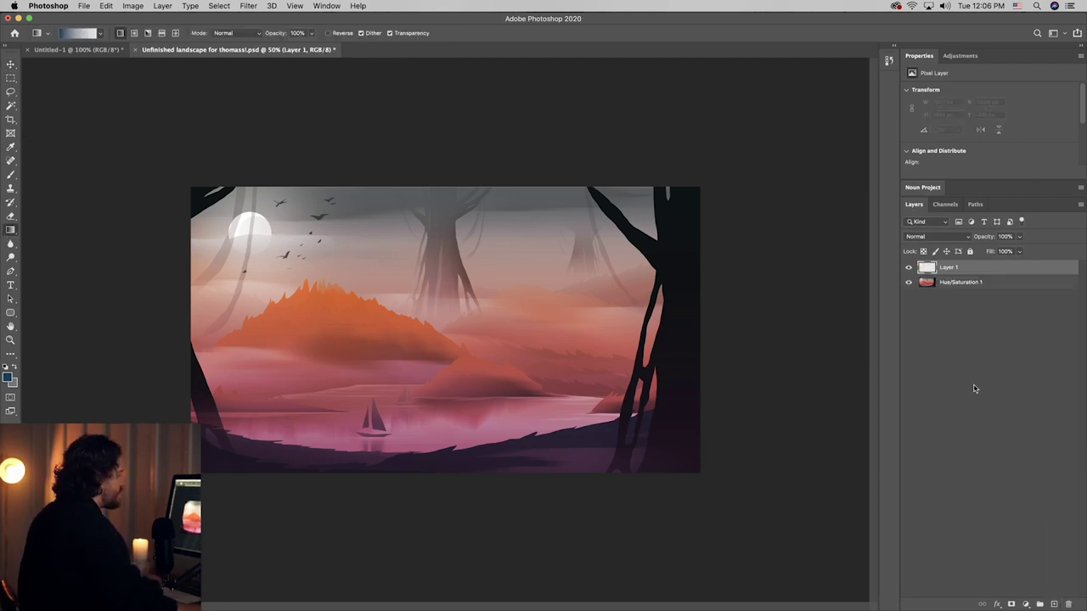
{"action": "key", "text": "super+z"}
- Add a Hue/Saturation adjustment layer above the merged artwork with Colorize on and saturation 12
{"action": "left_click", "coordinate": [1025, 604]}
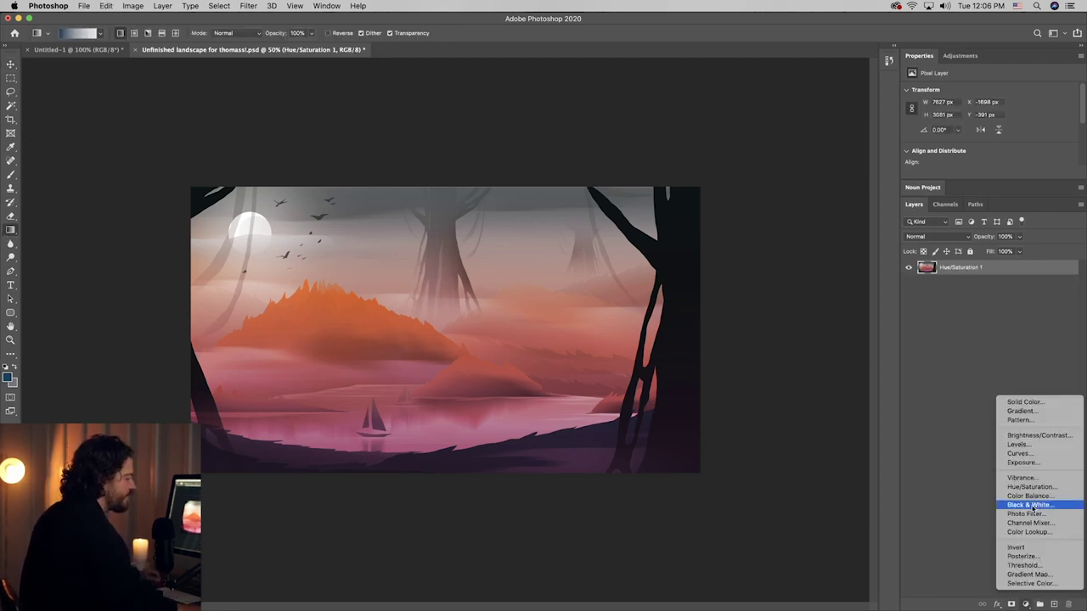
{"action": "left_click", "coordinate": [1031, 487]}
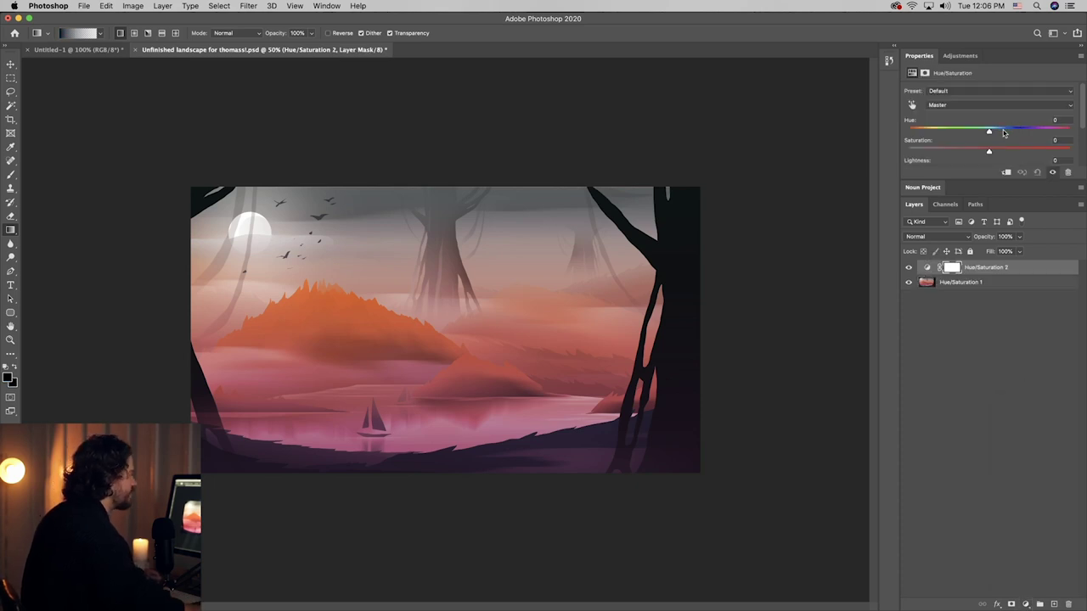
{"action": "scroll", "coordinate": [985, 132], "scroll_direction": "down", "scroll_amount": 3}
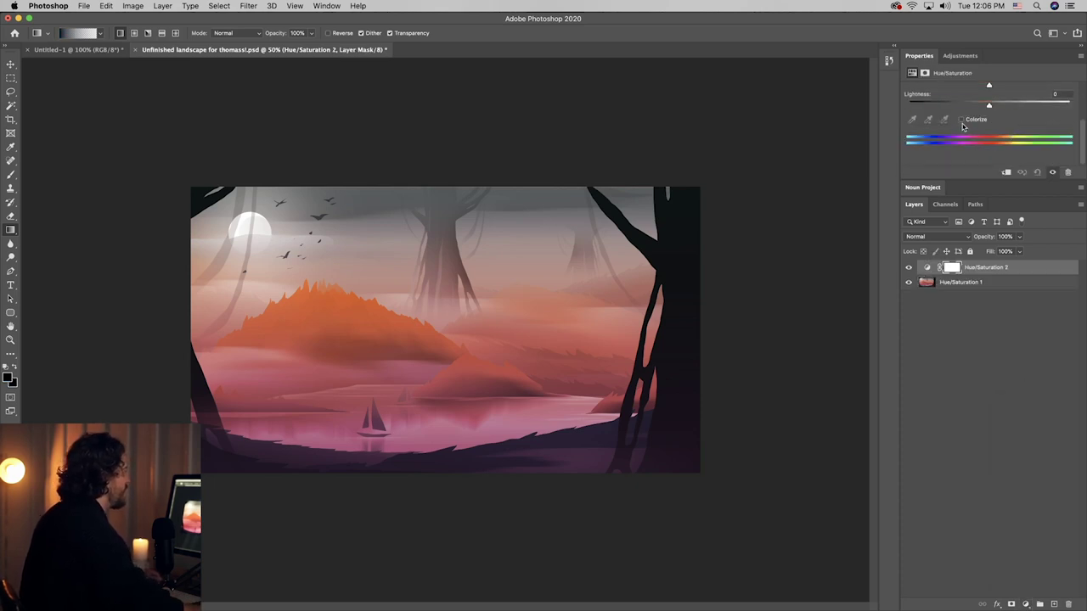
{"action": "left_click", "coordinate": [962, 121]}
{"action": "scroll", "coordinate": [981, 126], "scroll_direction": "up", "scroll_amount": 1}
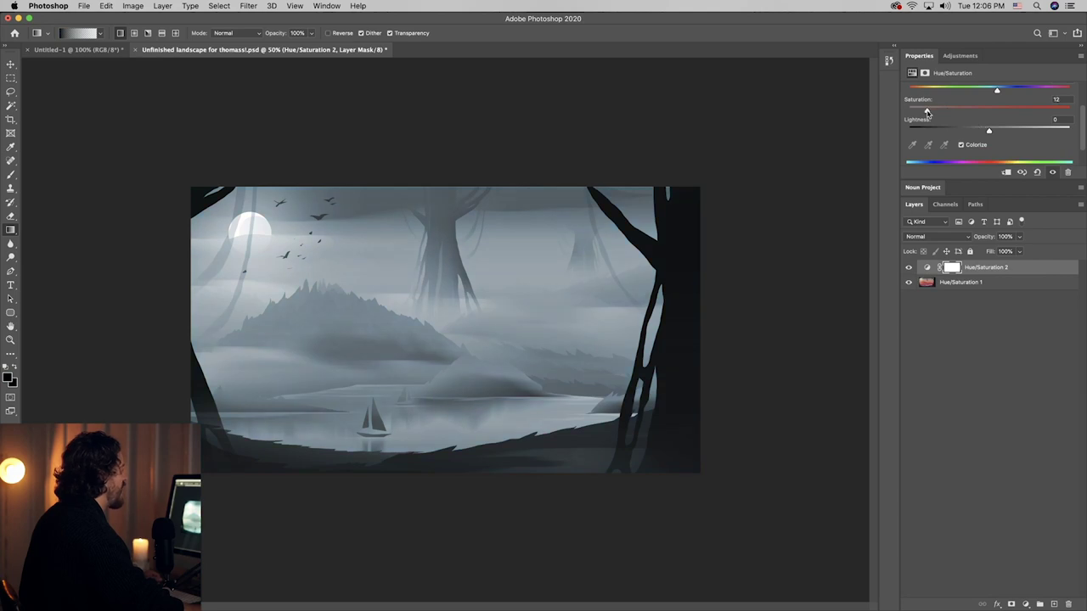
- Draw a vertical gradient on the adjustment's mask to keep the blue tint in the sky, and set the saturation to 26
{"action": "left_click_drag", "start_coordinate": [532, 512], "coordinate": [543, 168]}
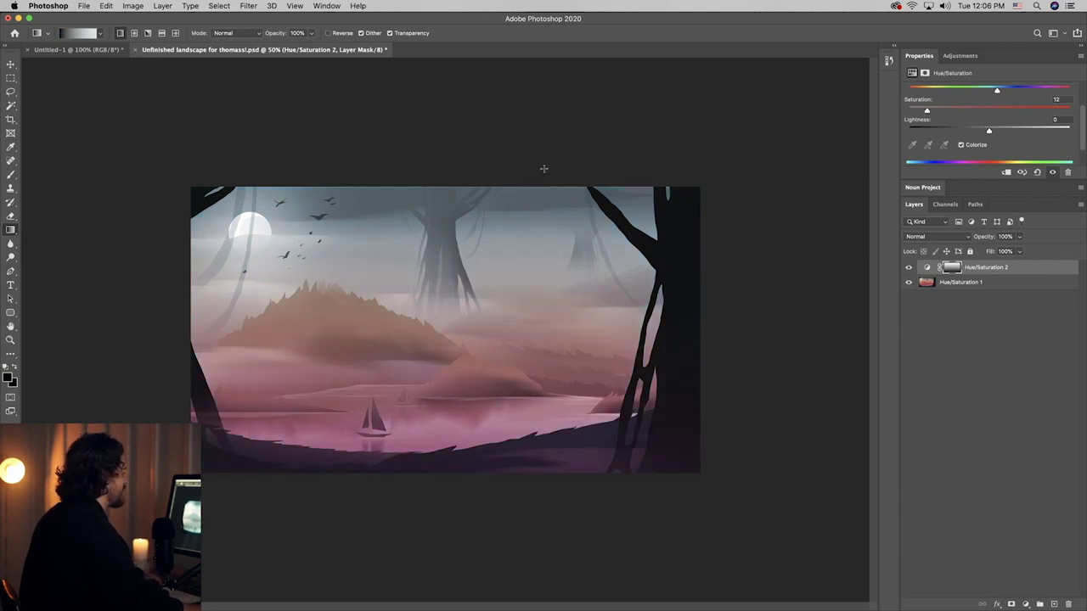
{"action": "left_click_drag", "start_coordinate": [471, 436], "coordinate": [409, 388]}
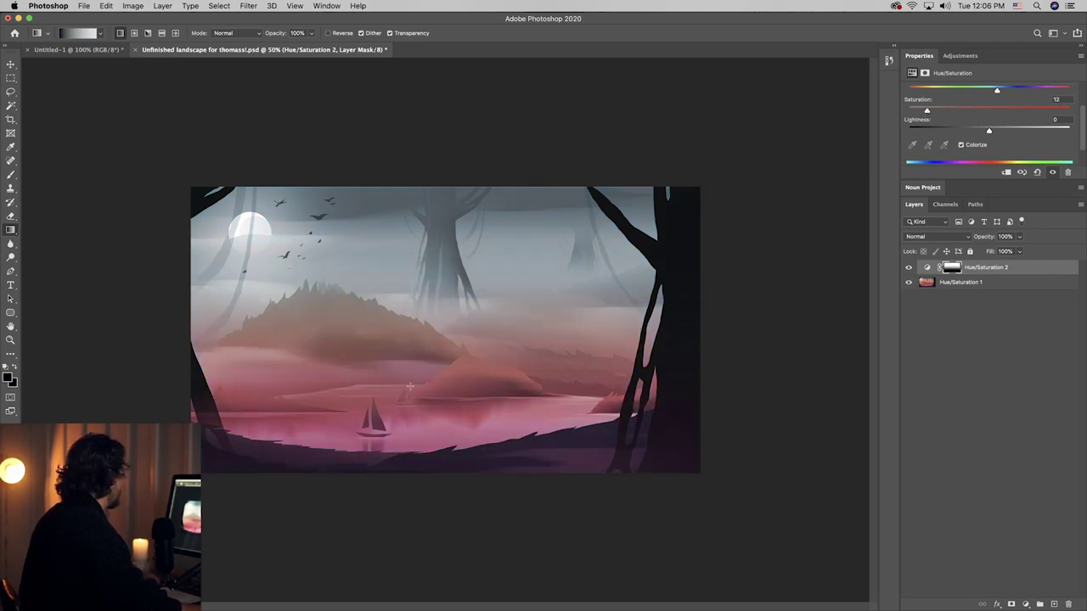
{"action": "left_click_drag", "start_coordinate": [453, 466], "coordinate": [469, 184]}
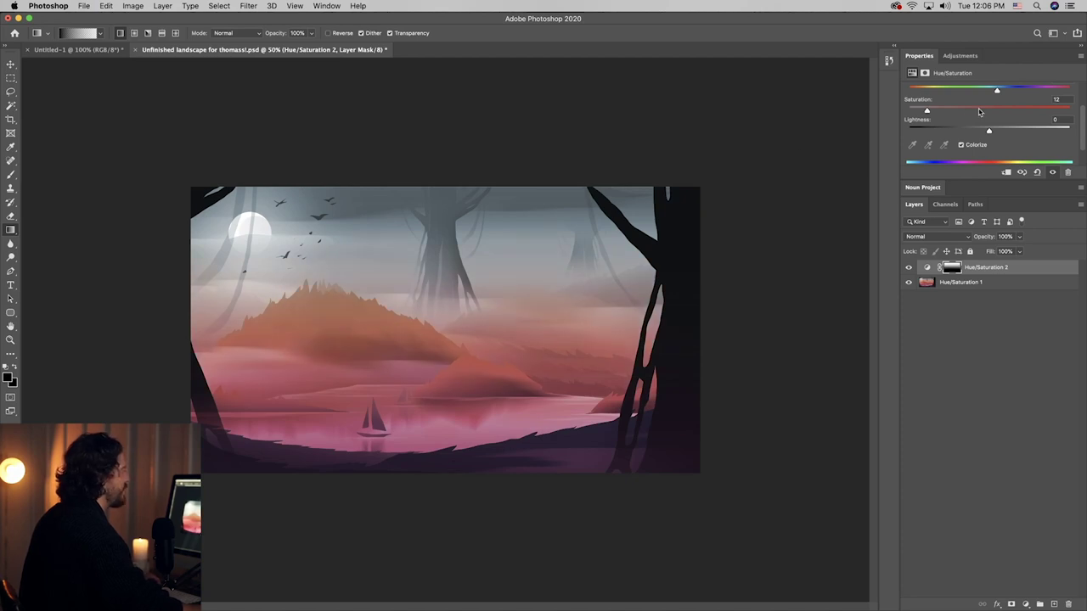
{"action": "left_click_drag", "start_coordinate": [1000, 92], "coordinate": [950, 112]}
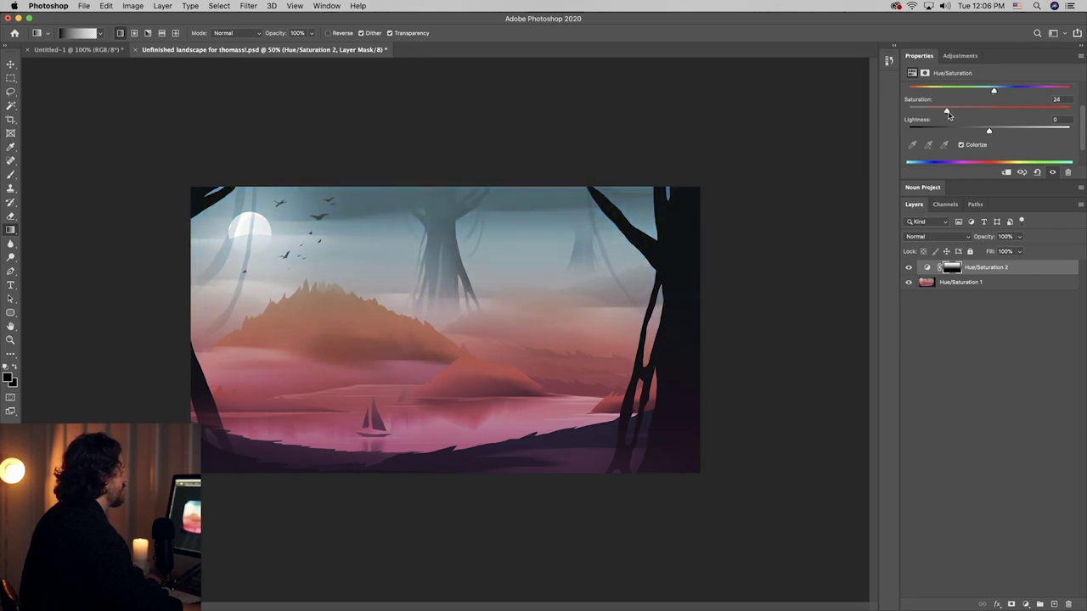
- Unlink the Hue/Saturation 2 mask and stretch it downward to about 148% height for a softer fade
{"action": "double_click", "coordinate": [946, 268]}
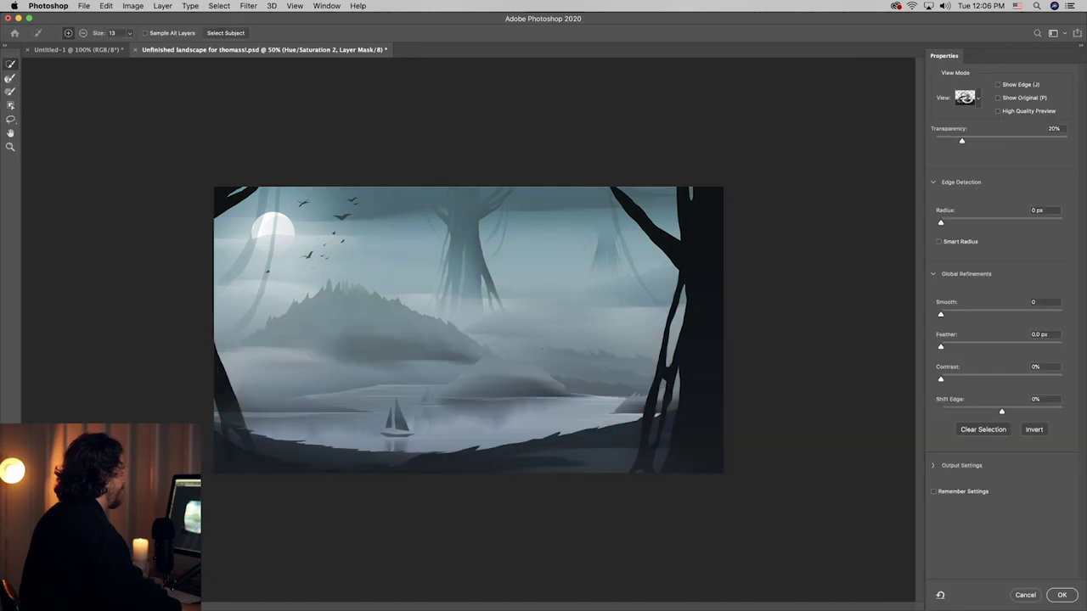
{"action": "left_click", "coordinate": [1025, 594]}
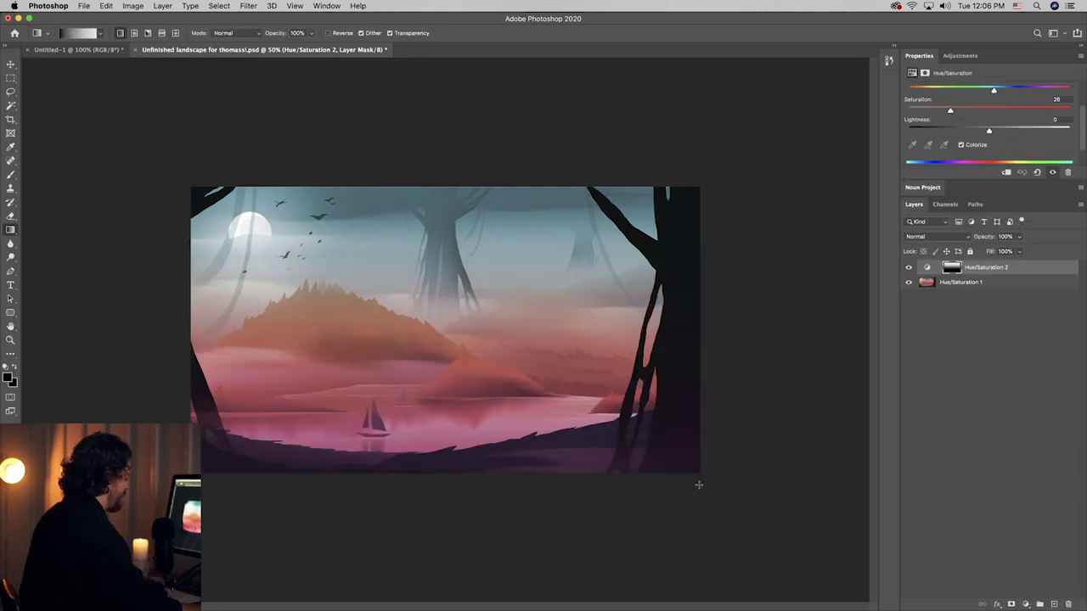
{"action": "key", "text": "ctrl+t"}
{"action": "left_click_drag", "start_coordinate": [445, 473], "coordinate": [445, 605]}
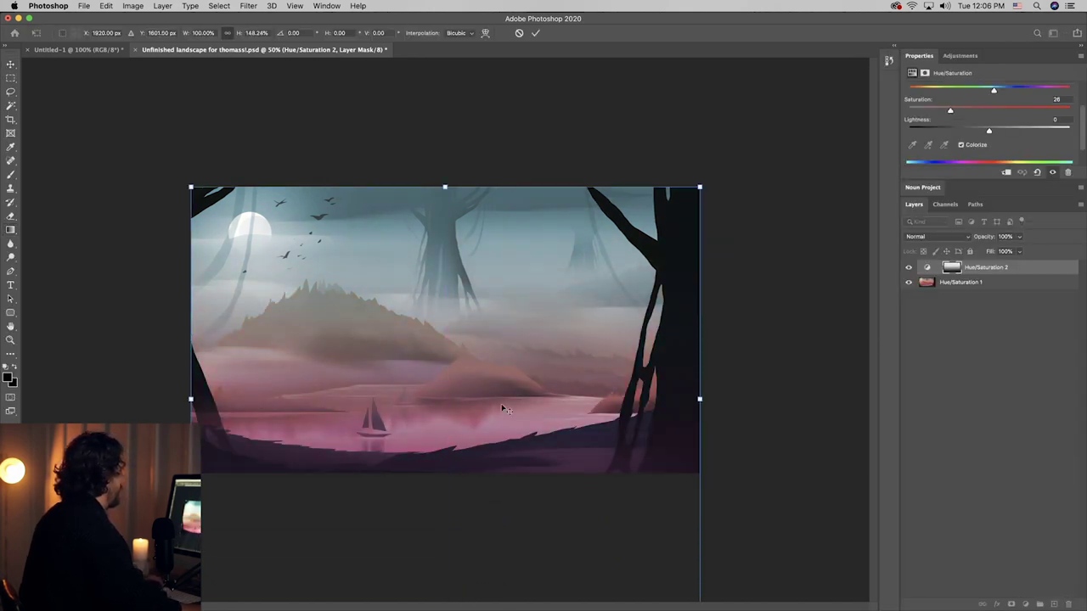
{"action": "key", "text": "Return"}
- Try shifting the Hue/Saturation 2 mask upward, and undo both moves
{"action": "left_click_drag", "start_coordinate": [540, 366], "coordinate": [537, 317]}
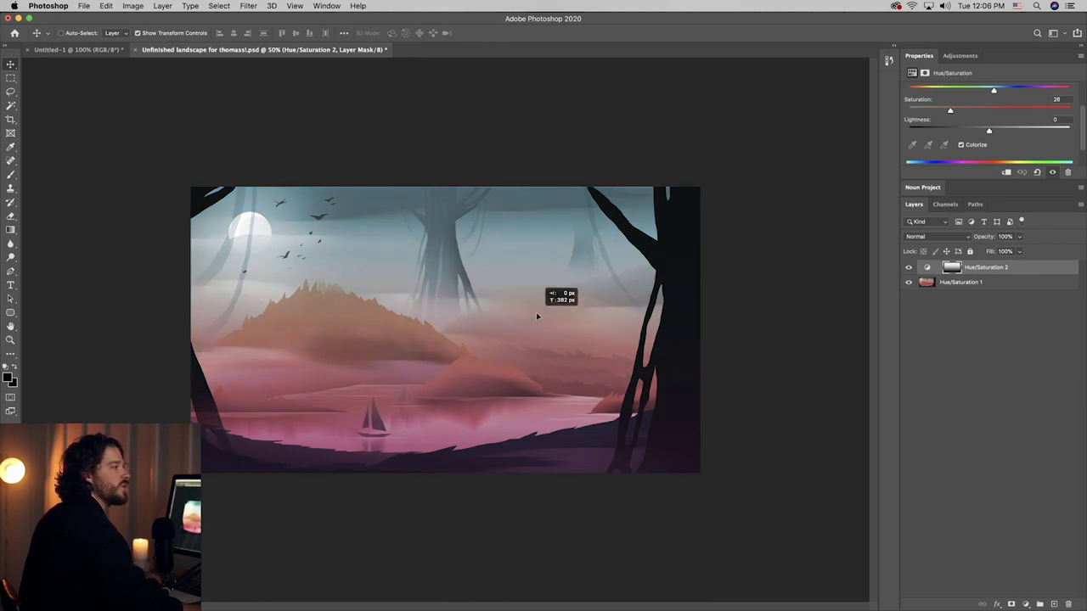
{"action": "left_click_drag", "start_coordinate": [536, 316], "coordinate": [508, 64]}
{"action": "key", "text": "super+z"}
{"action": "key", "text": "super+z"}
- Compare the artwork with and without the Hue/Saturation 2 adjustment
{"action": "left_click", "coordinate": [909, 268]}
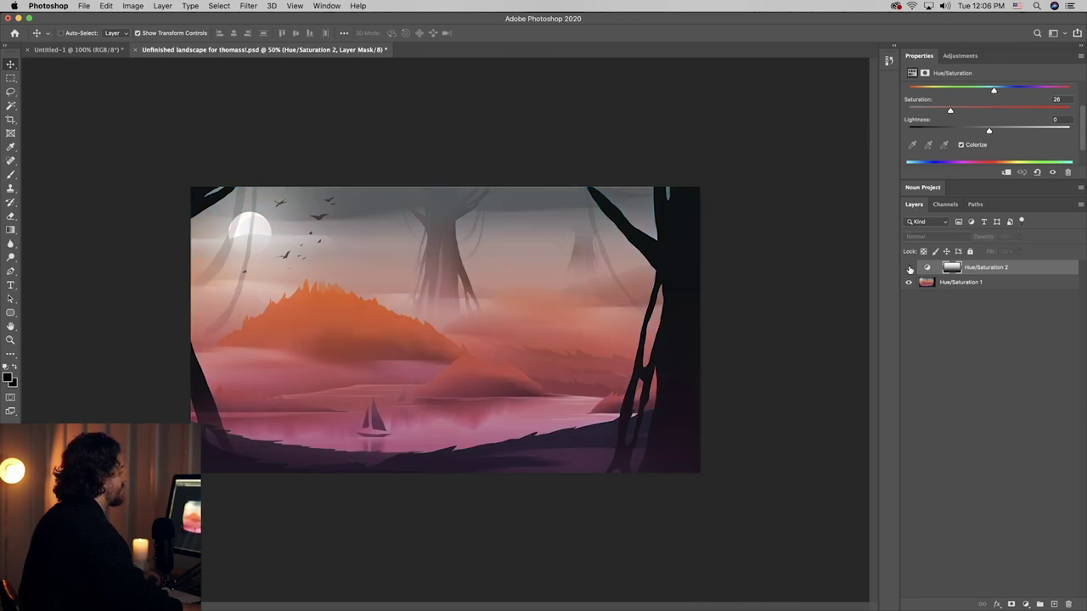
{"action": "left_click", "coordinate": [909, 267]}
{"action": "left_click", "coordinate": [909, 268]}
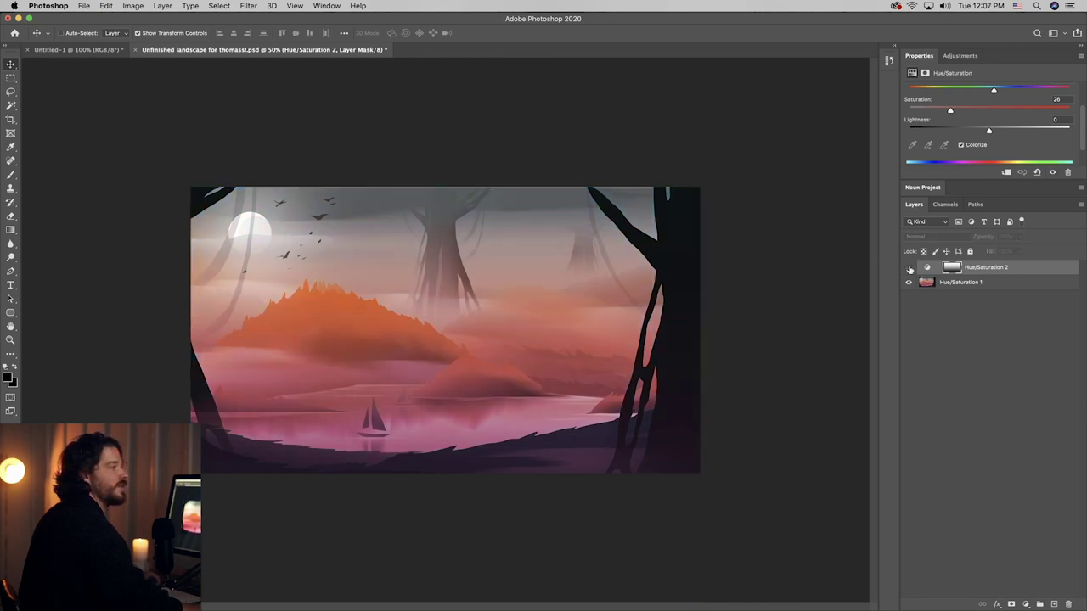
{"action": "left_click", "coordinate": [910, 269]}
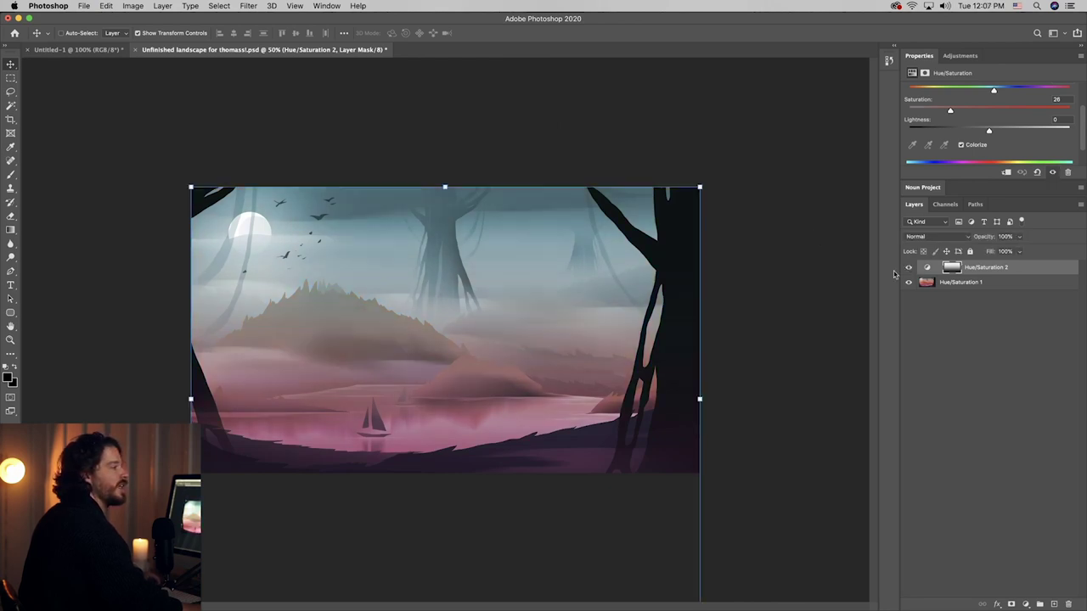
- Paint black on the Hue/Saturation 2 mask over the orange hill with a soft 39% opacity brush, enlarging it to 1600 px
{"action": "left_click", "coordinate": [10, 175]}
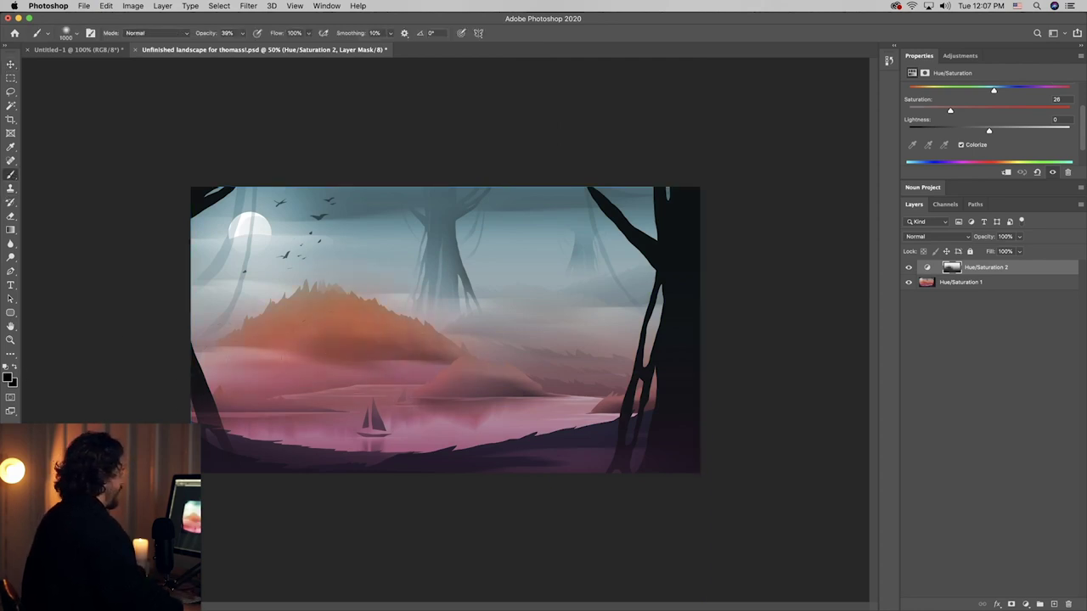
{"action": "left_click_drag", "start_coordinate": [248, 344], "coordinate": [171, 293]}
{"action": "key", "text": "]"}
{"action": "key", "text": "]"}
{"action": "key", "text": "]"}
{"action": "key", "text": "]"}
{"action": "key", "text": "]"}
{"action": "key", "text": "]"}
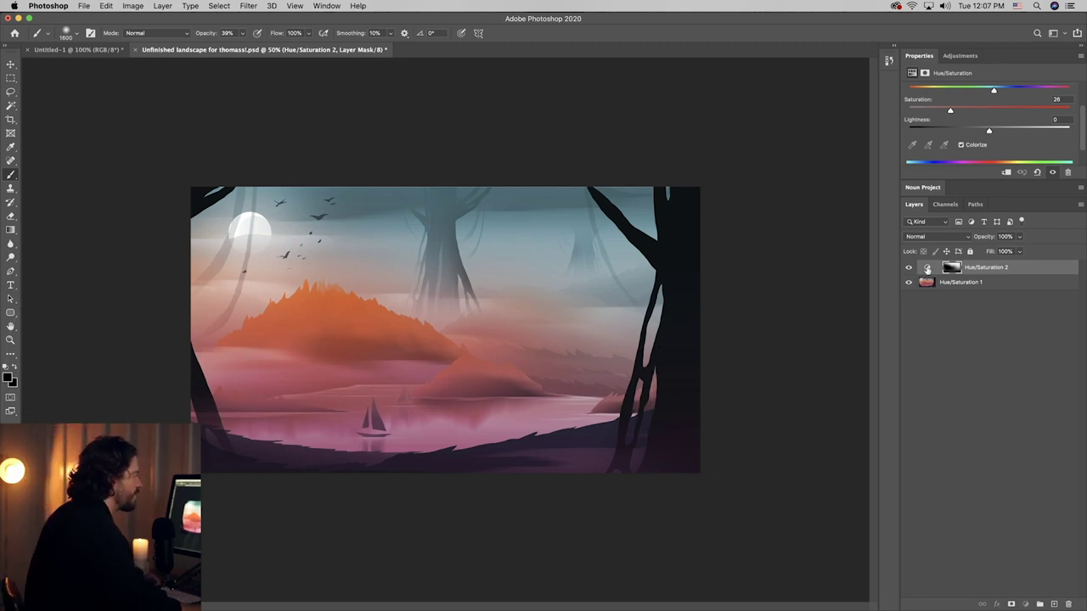
- Set the Hue/Saturation 2 saturation to 11, compare the artwork with and without it, and leave the layer hidden
{"action": "left_click", "coordinate": [928, 268]}
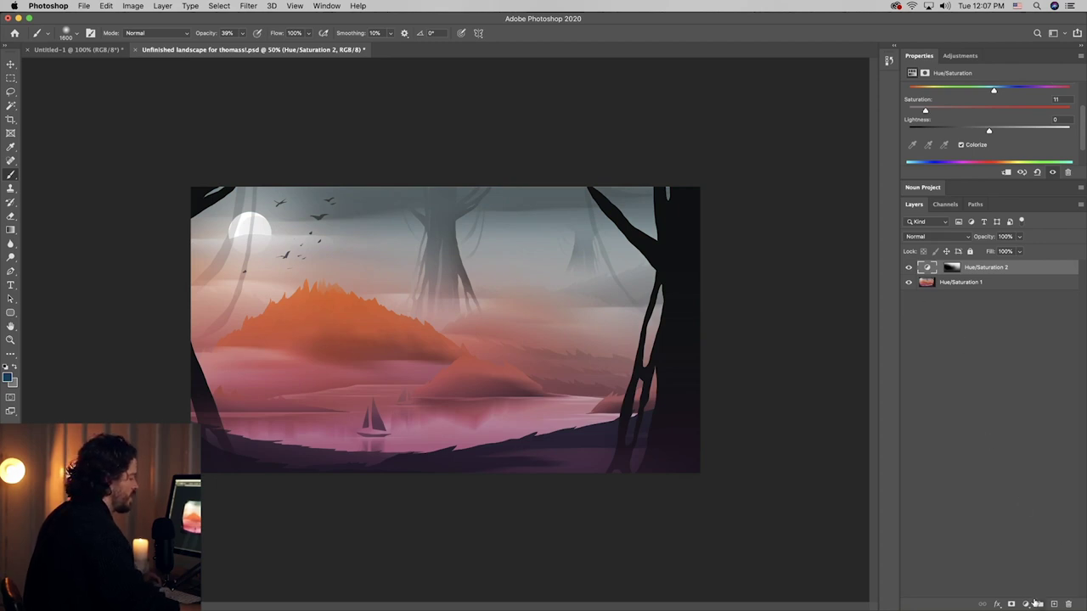
{"action": "left_click", "coordinate": [908, 269]}
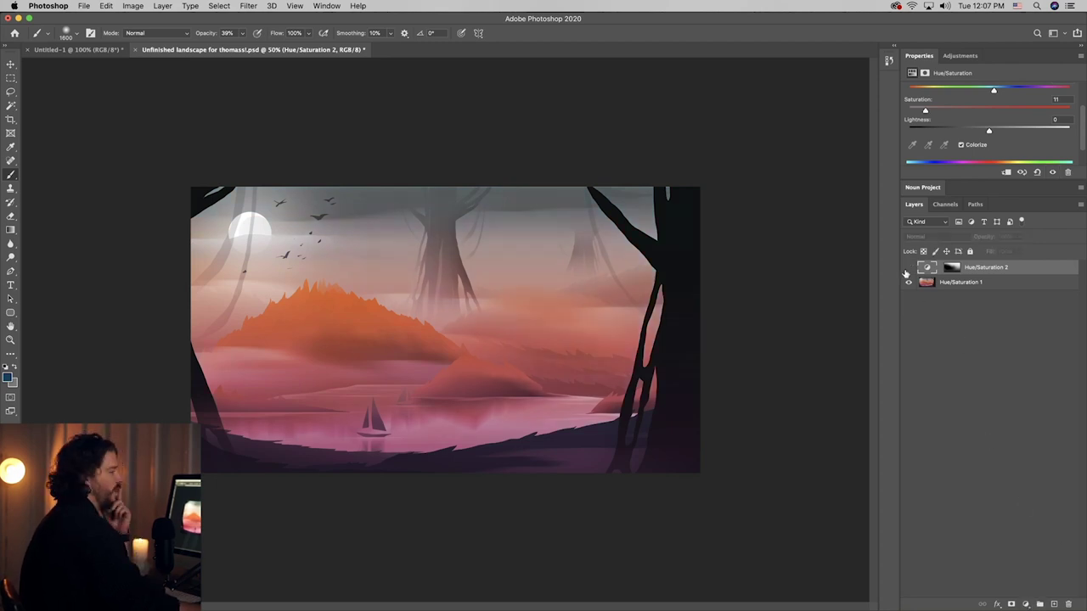
{"action": "left_click", "coordinate": [908, 268]}
{"action": "left_click", "coordinate": [907, 269]}
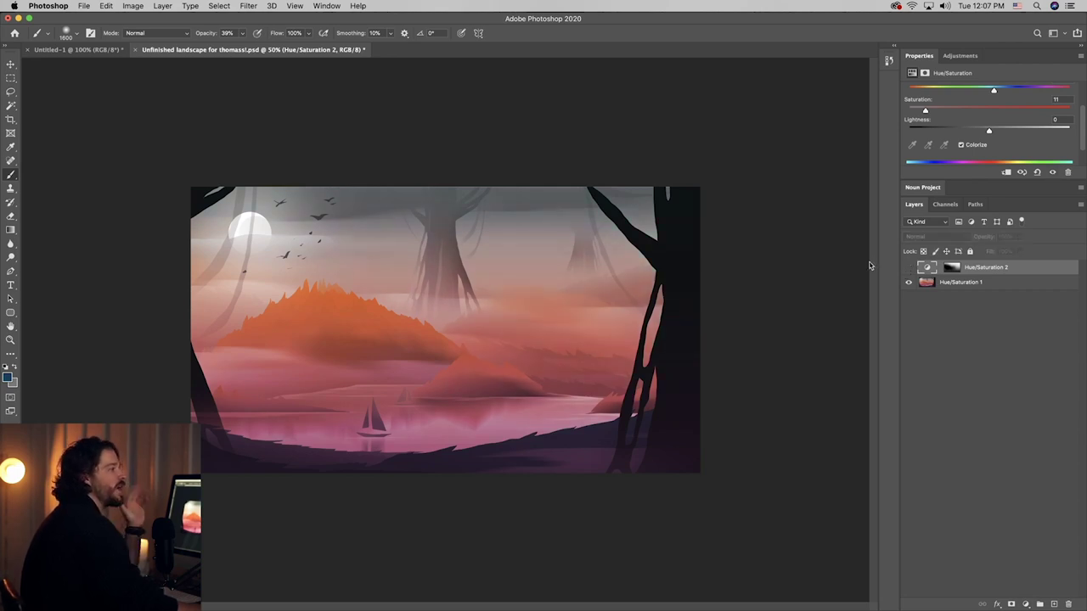
{"action": "key", "text": "v"}
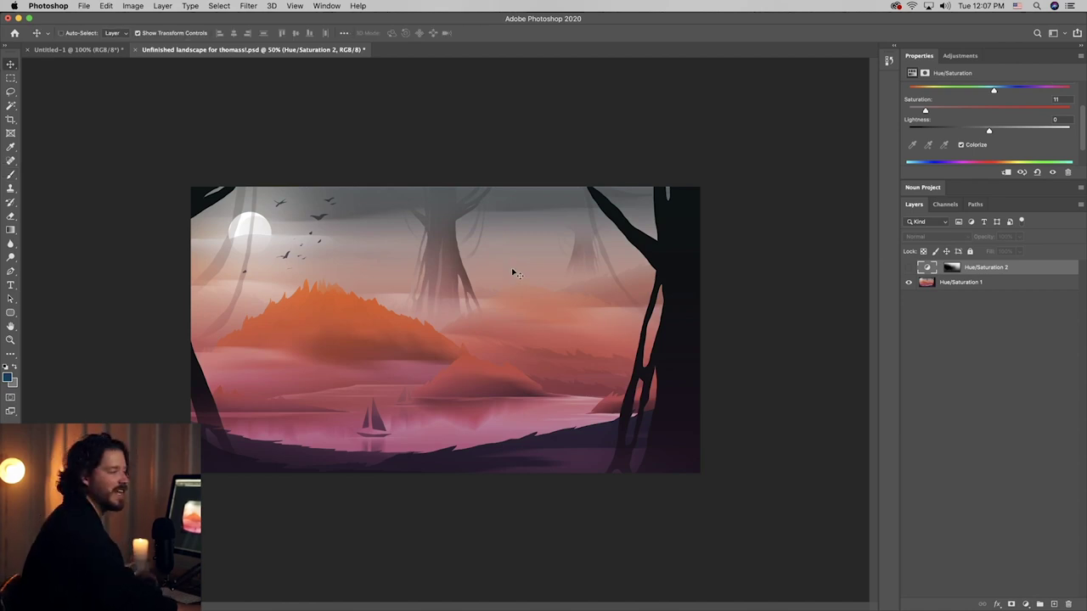
- Switch to the Brave browser for a texture, bring it into the landscape document and scale it to about 4015 by 2684 px over the canvas
{"action": "key", "text": "super+Tab"}
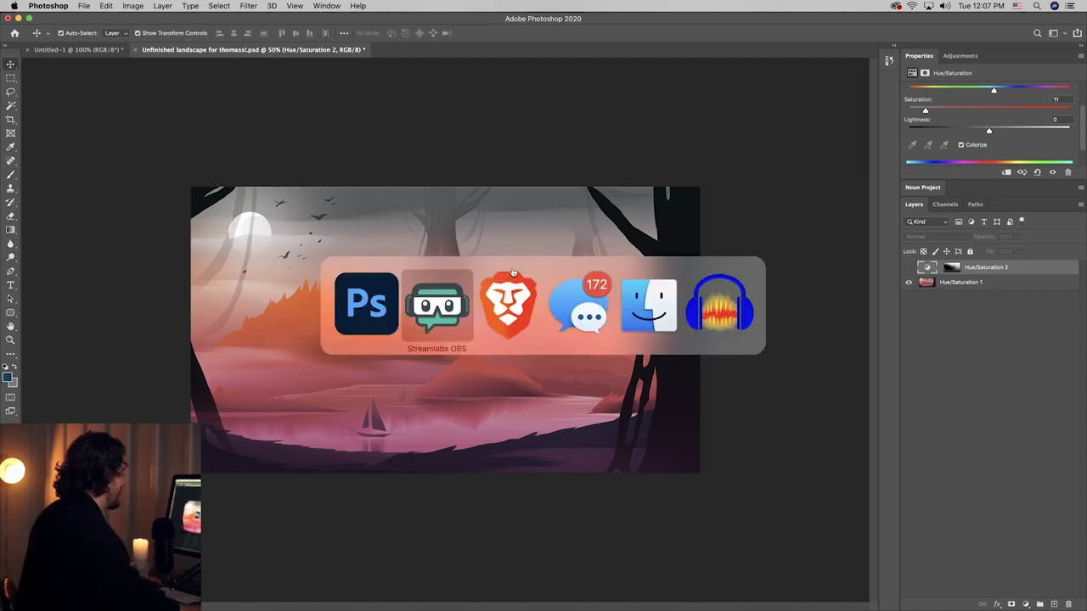
{"action": "left_click", "coordinate": [517, 313]}
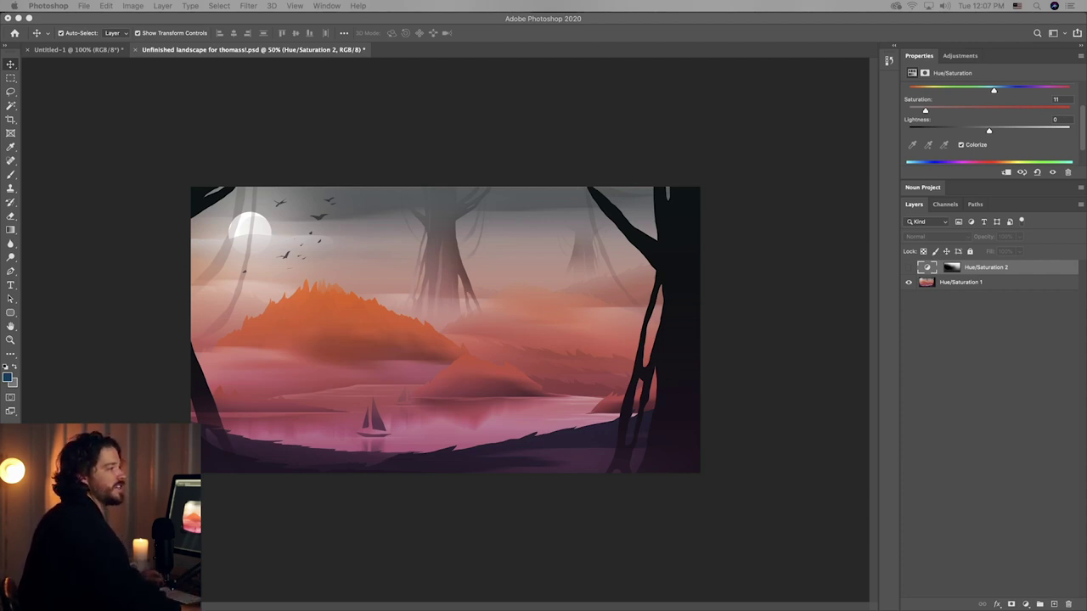
{"action": "left_click_drag", "start_coordinate": [533, 299], "coordinate": [311, 272]}
{"action": "left_click_drag", "start_coordinate": [483, 371], "coordinate": [719, 527]}
- Blend the texture layer over the artwork with Overlay mode at 50% opacity, and deselect it
{"action": "left_click", "coordinate": [934, 236]}
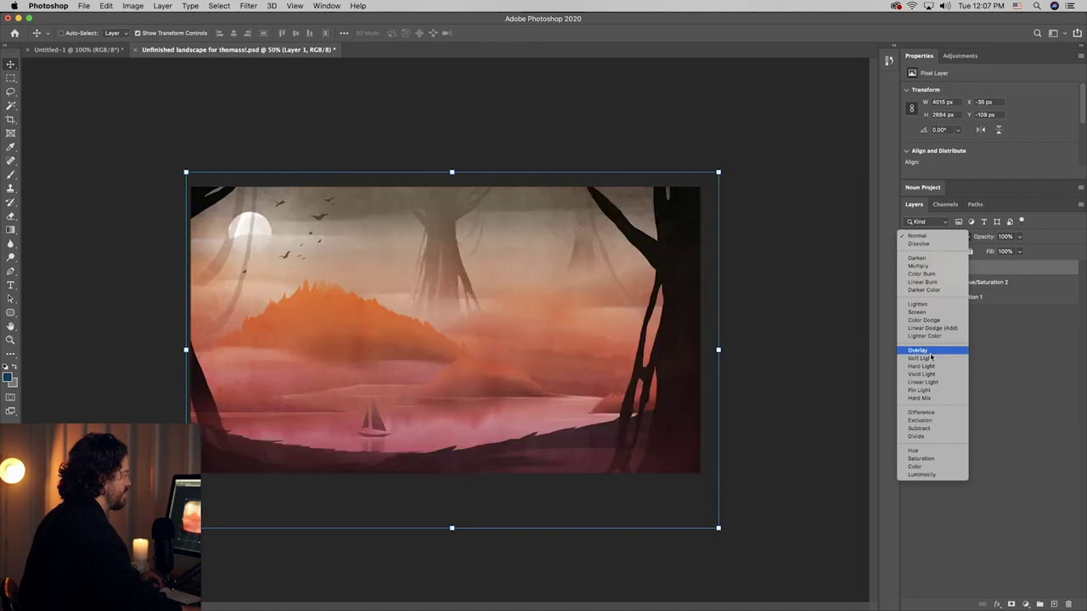
{"action": "left_click", "coordinate": [934, 350]}
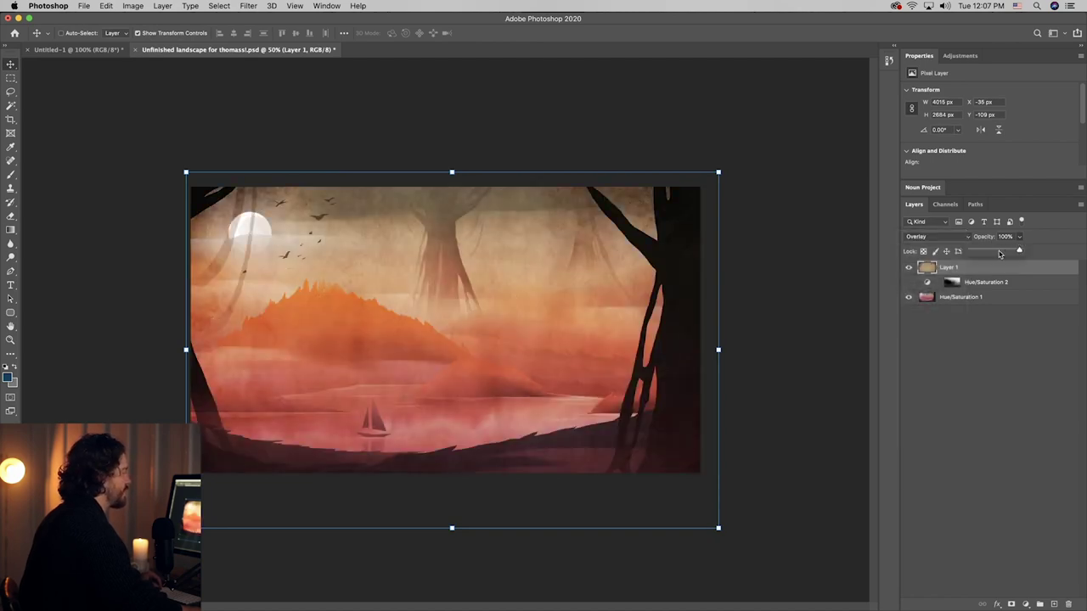
{"action": "key", "text": "ctrl+Up"}
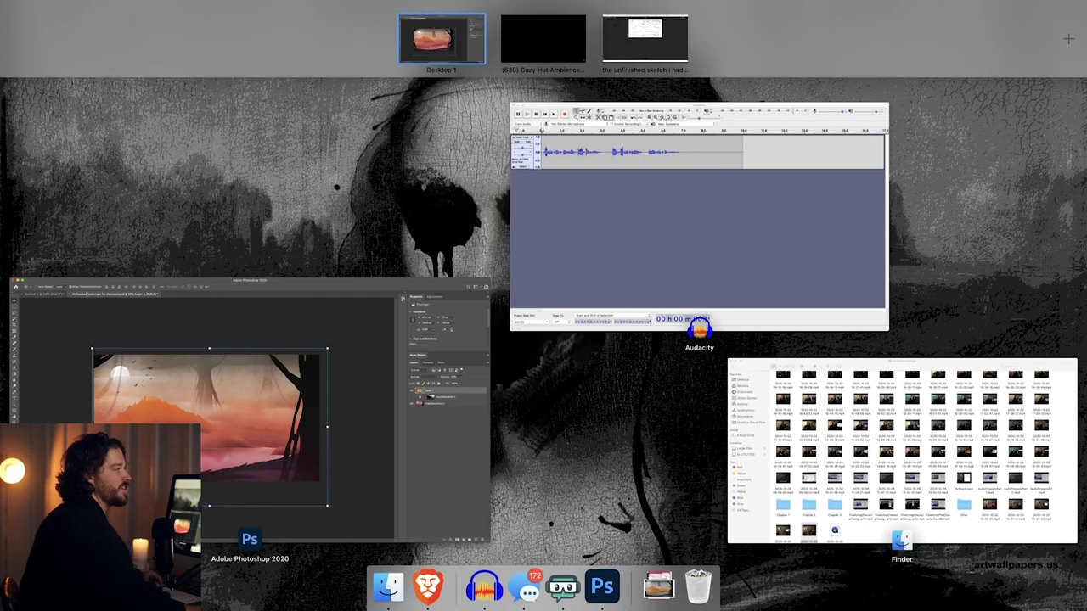
{"action": "key", "text": "ctrl+Up"}
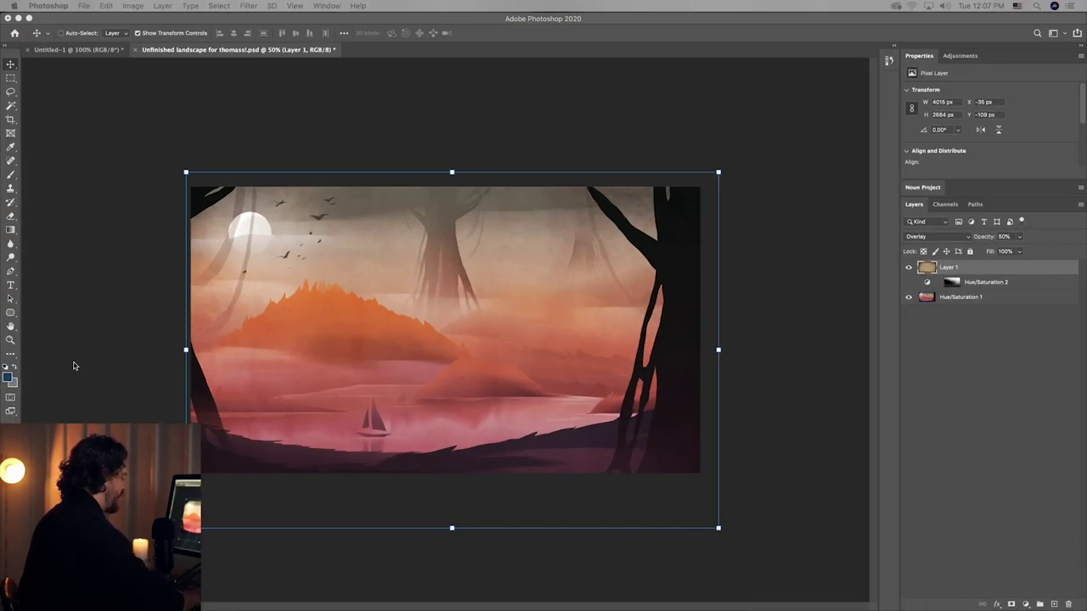
{"action": "left_click", "coordinate": [798, 262]}
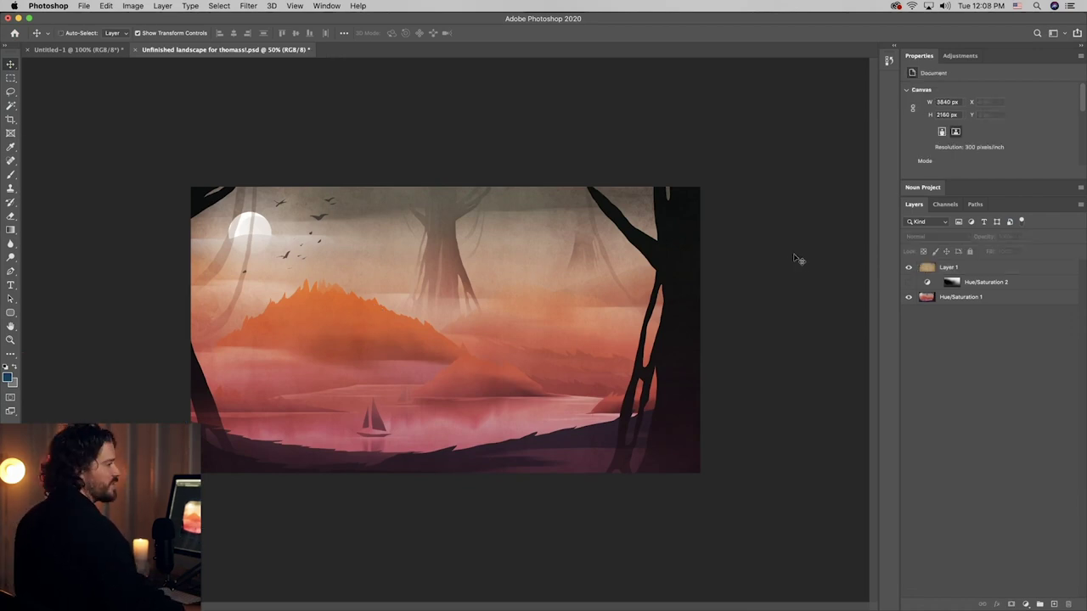
{"action": "key", "text": "super+equal"}
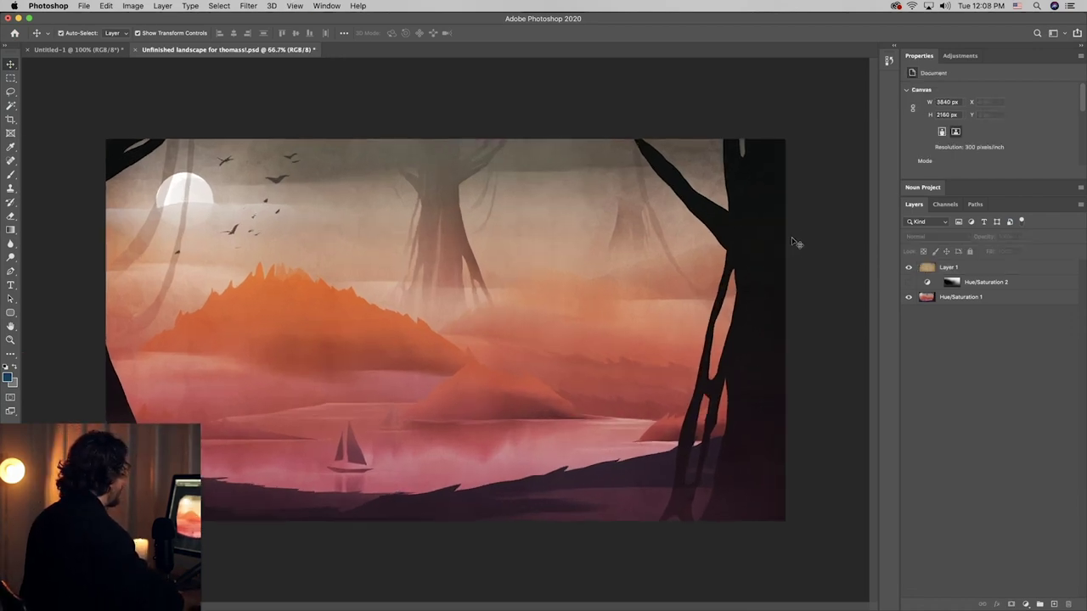
- Create an empty layer between the texture and the Hue/Saturation 2 adjustment, and activate the Lasso tool
{"action": "left_click", "coordinate": [1000, 269]}
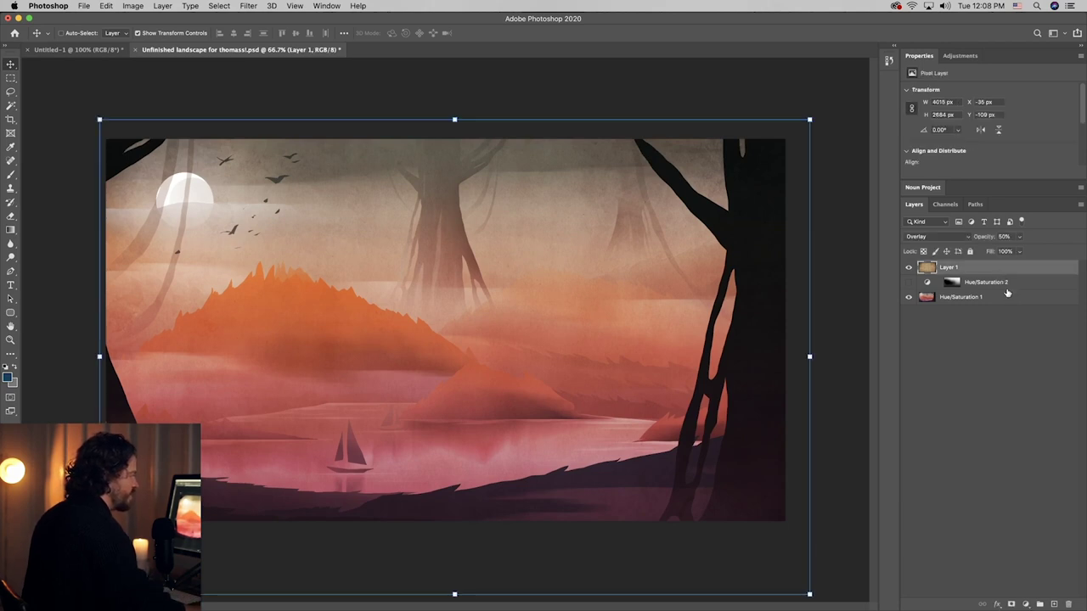
{"action": "left_click", "coordinate": [1005, 285]}
{"action": "left_click", "coordinate": [1055, 605]}
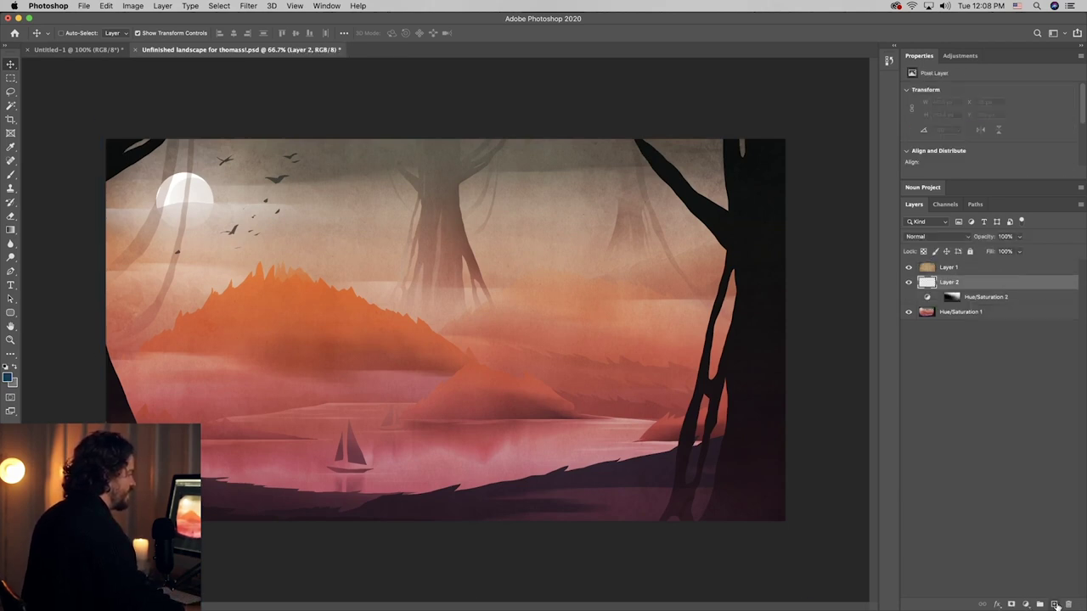
{"action": "left_click", "coordinate": [10, 92]}
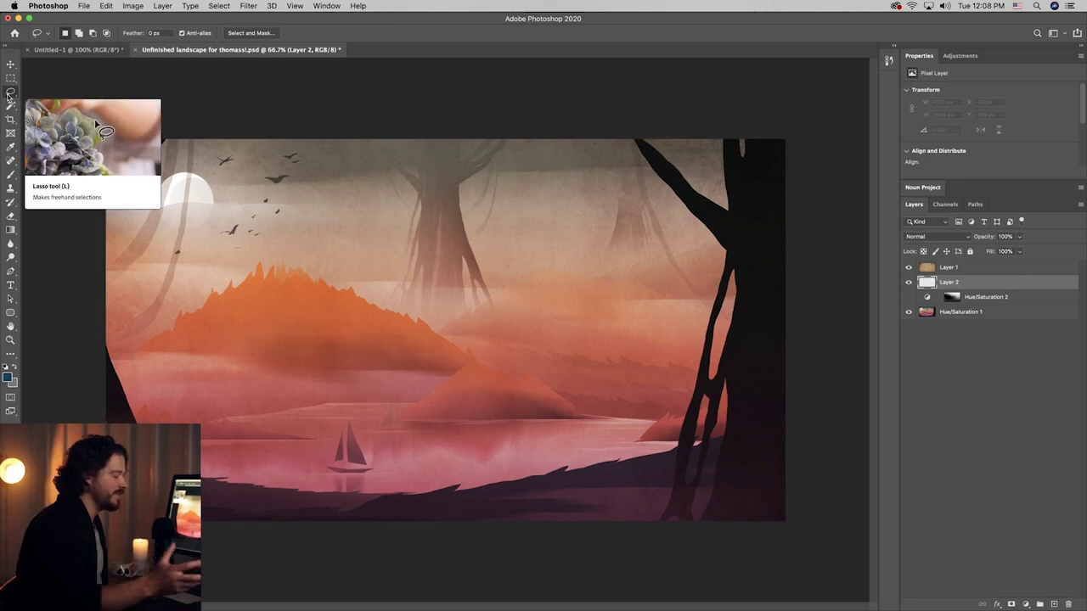
- Lower the texture layer's opacity to about 23% and merge all layers into one
{"action": "left_click", "coordinate": [951, 268]}
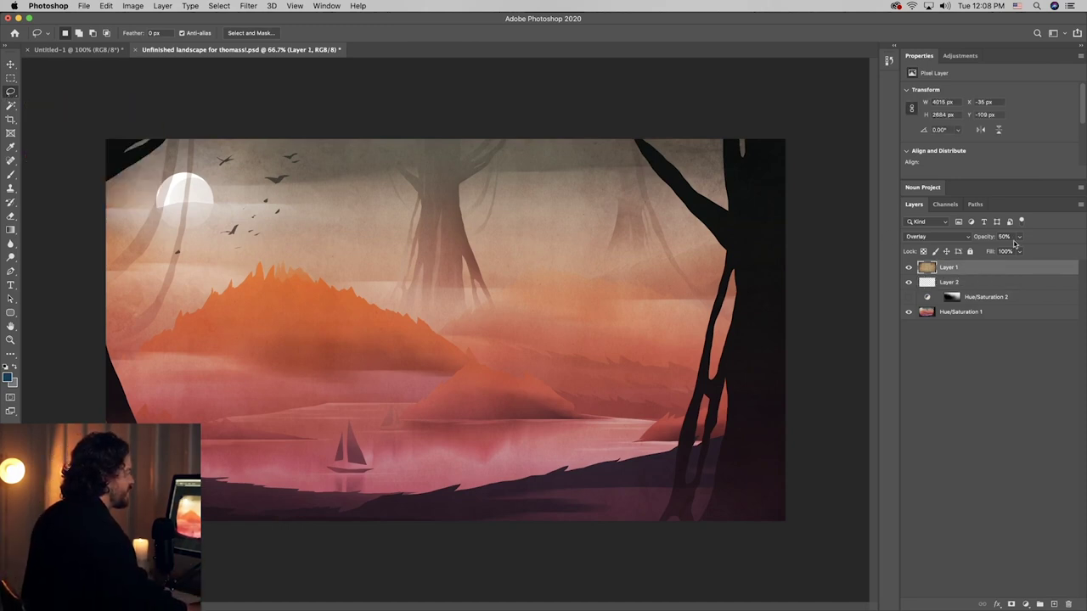
{"action": "left_click", "coordinate": [1019, 236]}
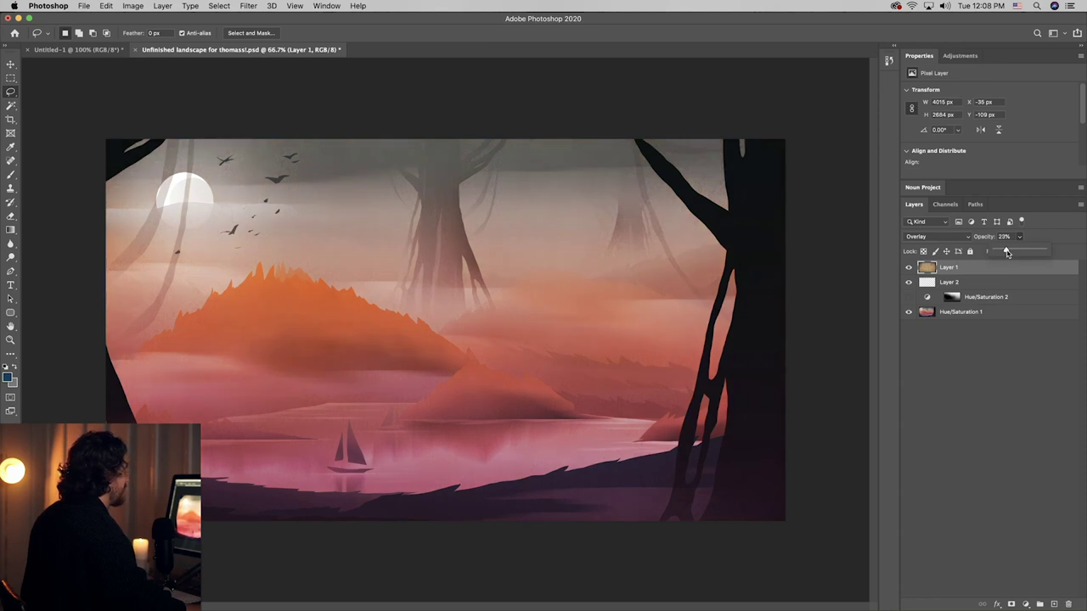
{"action": "left_click", "coordinate": [1008, 312], "text": "shift"}
{"action": "right_click", "coordinate": [1008, 313]}
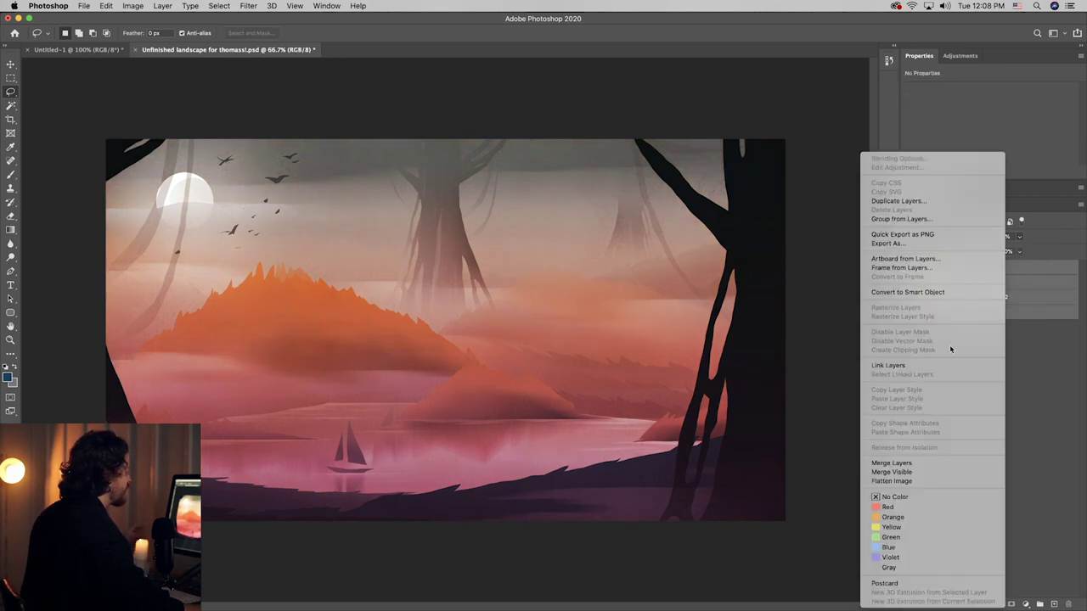
{"action": "left_click", "coordinate": [938, 463]}
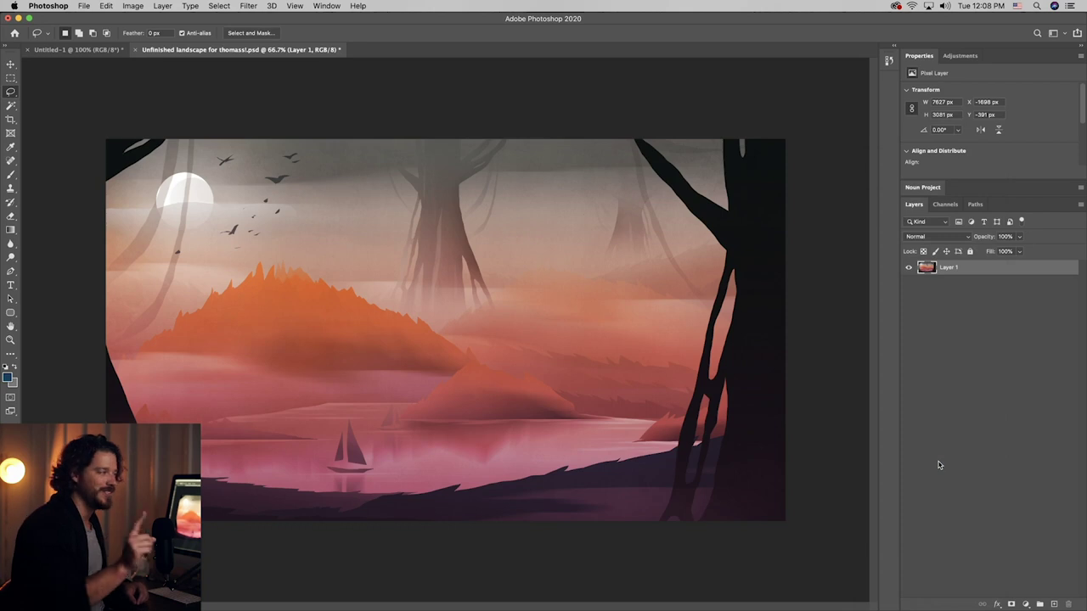
- On a new layer, lasso thin branch shapes around the large right tree's upper limbs and across the artwork's upper-left corner
{"action": "left_click", "coordinate": [1054, 604]}
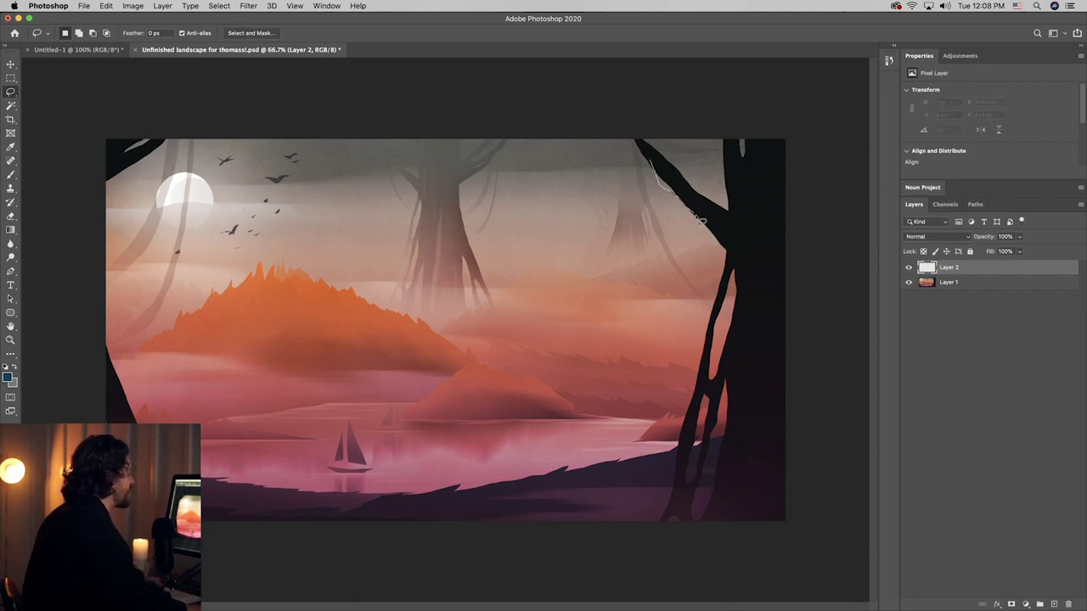
{"action": "left_click_drag", "start_coordinate": [700, 220], "coordinate": [717, 248]}
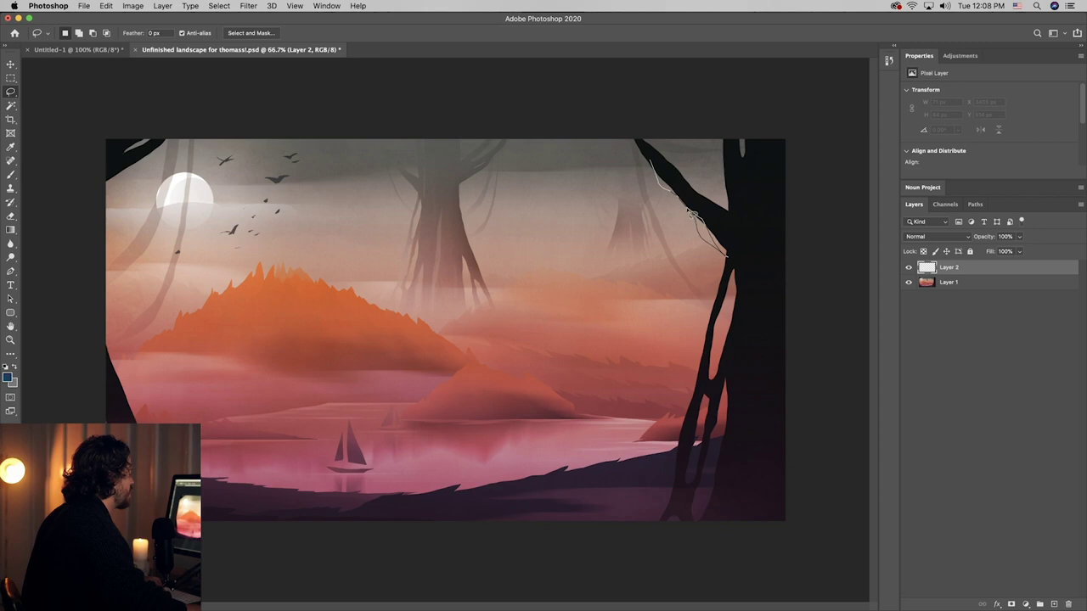
{"action": "mouse_move", "coordinate": [662, 189]}
{"action": "left_mouse_down"}
{"action": "mouse_move", "coordinate": [652, 164]}
{"action": "mouse_move", "coordinate": [710, 153]}
{"action": "mouse_move", "coordinate": [744, 178]}
{"action": "mouse_move", "coordinate": [707, 129]}
{"action": "left_mouse_up"}
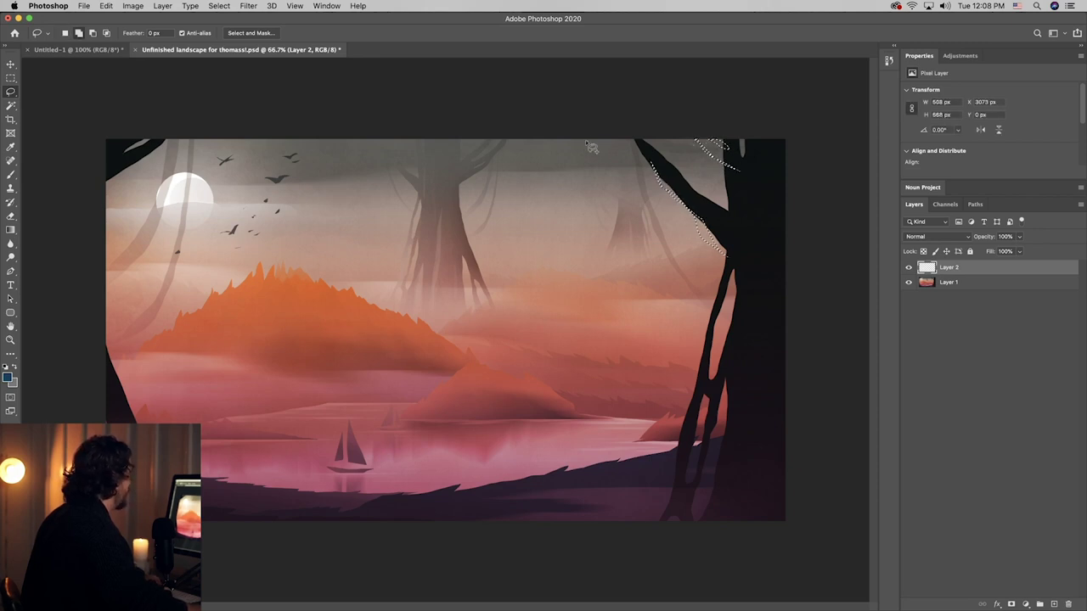
{"action": "mouse_move", "coordinate": [527, 136]}
{"action": "left_mouse_down"}
{"action": "mouse_move", "coordinate": [741, 190]}
{"action": "mouse_move", "coordinate": [660, 174]}
{"action": "mouse_move", "coordinate": [548, 137]}
{"action": "left_mouse_up"}
{"action": "mouse_move", "coordinate": [643, 155]}
{"action": "left_mouse_down"}
{"action": "mouse_move", "coordinate": [807, 168]}
{"action": "mouse_move", "coordinate": [642, 156]}
{"action": "mouse_move", "coordinate": [586, 139]}
{"action": "left_mouse_up"}
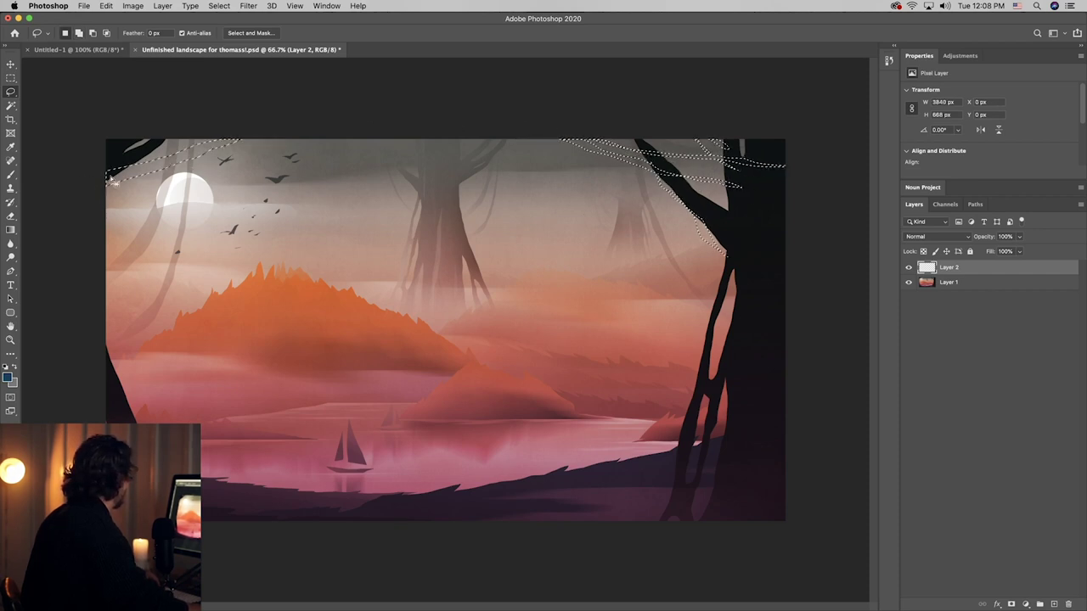
{"action": "mouse_move", "coordinate": [92, 187]}
{"action": "left_mouse_down"}
{"action": "mouse_move", "coordinate": [247, 138]}
{"action": "mouse_move", "coordinate": [97, 189]}
{"action": "left_mouse_up"}
- Add slim, jagged shapes along the right tree's hanging roots and the left trunk's edge to the lasso selection
{"action": "mouse_move", "coordinate": [718, 293]}
{"action": "left_mouse_down"}
{"action": "mouse_move", "coordinate": [695, 401]}
{"action": "mouse_move", "coordinate": [703, 385]}
{"action": "mouse_move", "coordinate": [686, 383]}
{"action": "mouse_move", "coordinate": [716, 374]}
{"action": "left_mouse_up"}
{"action": "mouse_move", "coordinate": [734, 264]}
{"action": "left_mouse_down"}
{"action": "mouse_move", "coordinate": [722, 371]}
{"action": "mouse_move", "coordinate": [734, 312]}
{"action": "left_mouse_up"}
{"action": "left_click_drag", "start_coordinate": [746, 266], "coordinate": [737, 265]}
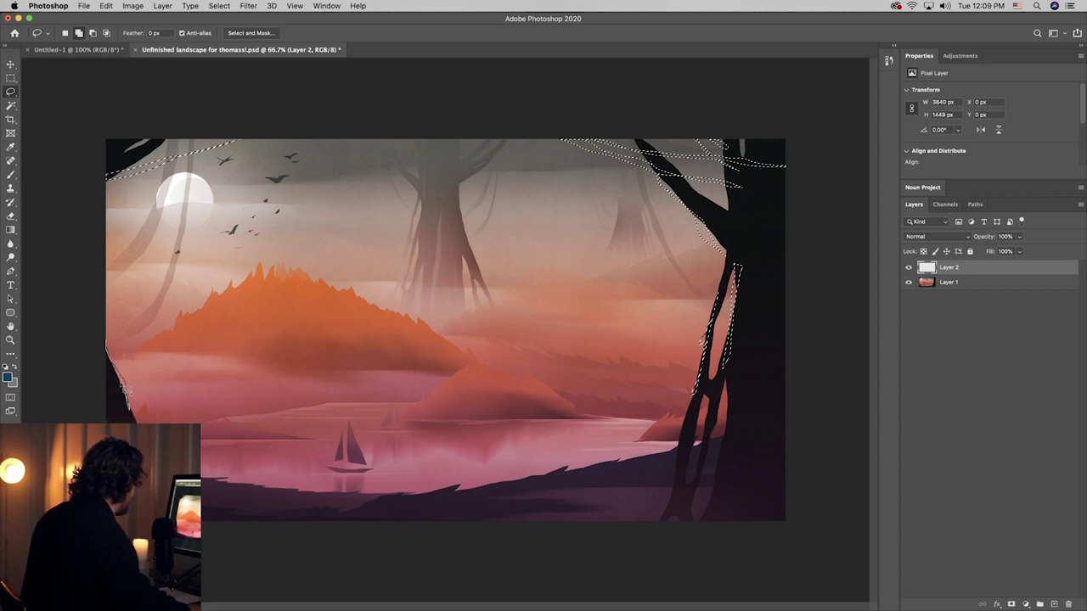
{"action": "left_click_drag", "start_coordinate": [108, 366], "coordinate": [107, 350]}
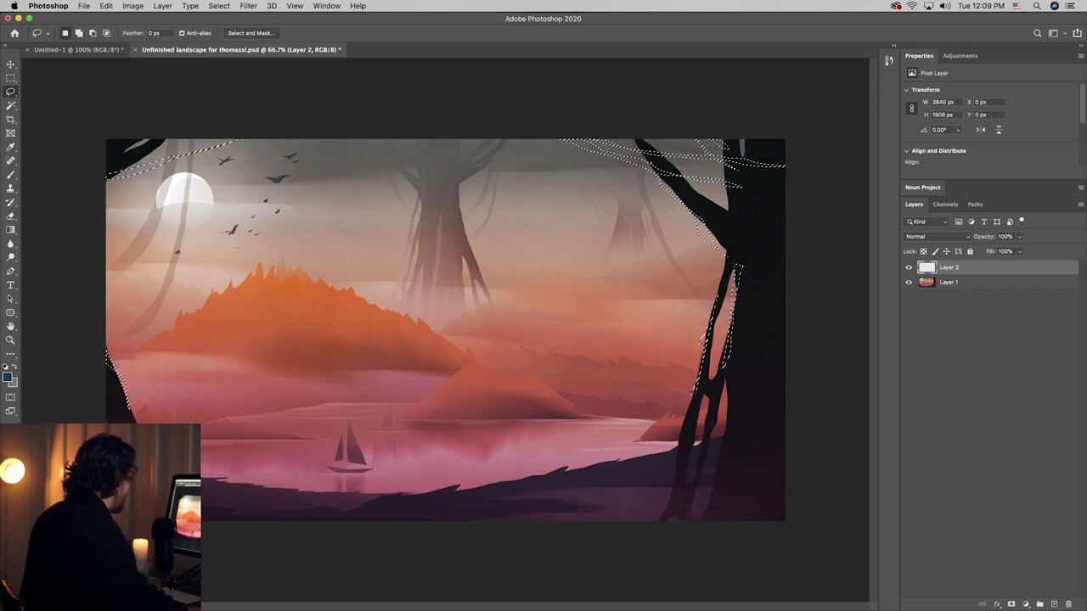
- Fill the selected branches with a near-black gradient sampled from the tree, deselect, and set the layer's opacity to 32%
{"action": "key", "text": "g"}
{"action": "key", "text": "d"}
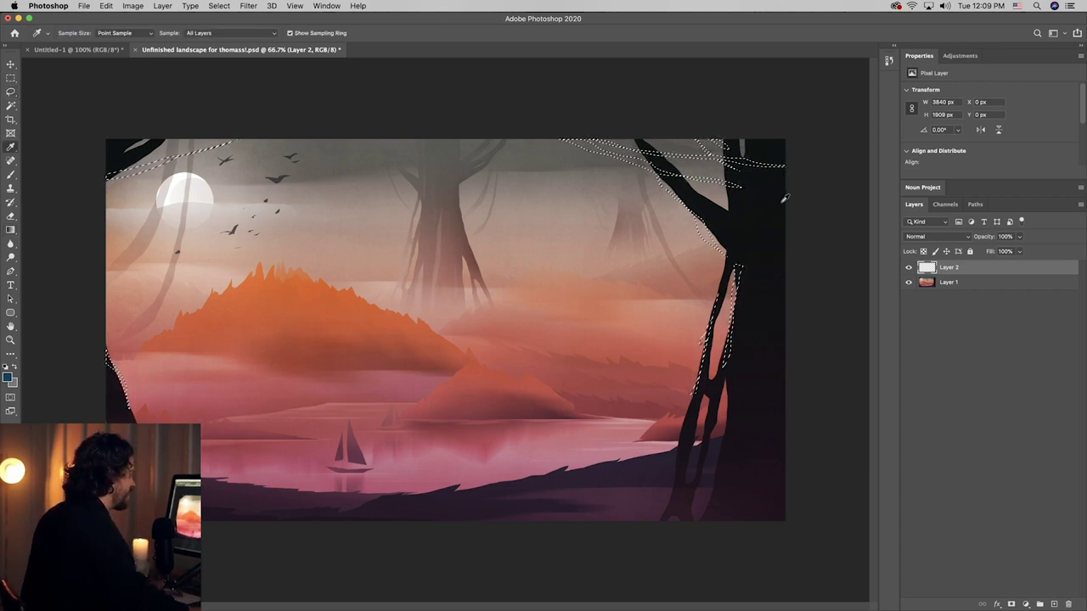
{"action": "key", "text": "super+d"}
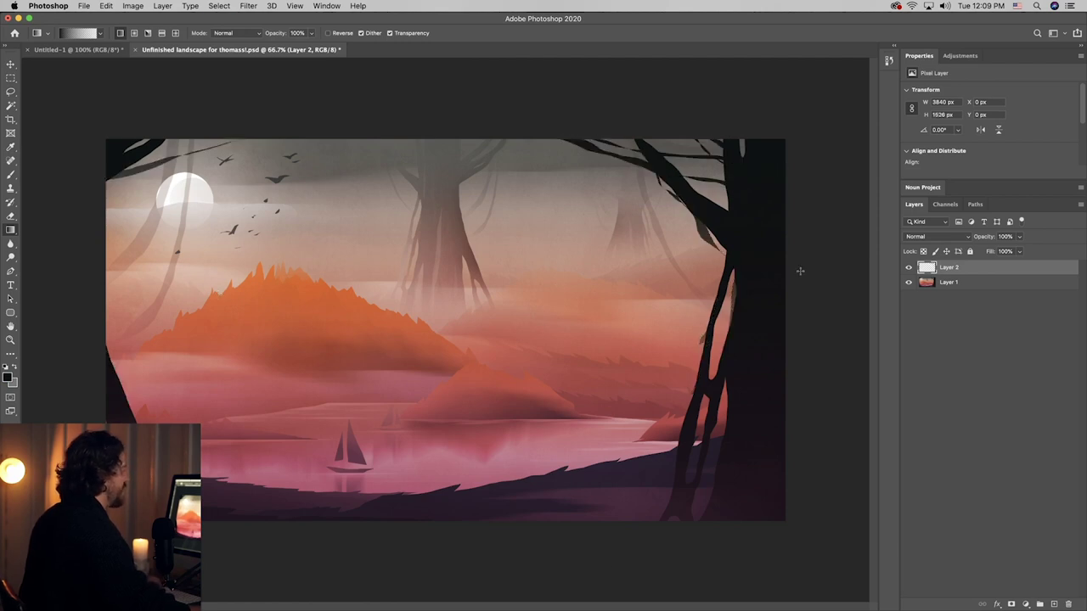
{"action": "left_click_drag", "start_coordinate": [1019, 237], "coordinate": [988, 252]}
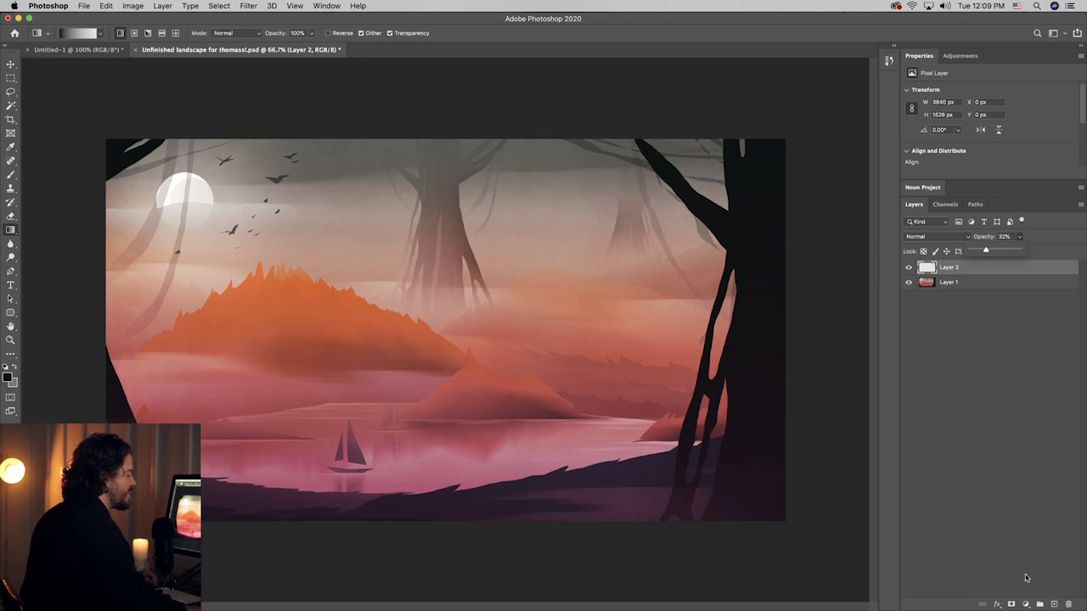
- On a new layer, lasso low ground mounds in the artwork's lower-left and lower-right foreground and fill them with the near-black gradient
{"action": "left_click", "coordinate": [1054, 604]}
{"action": "key", "text": "l"}
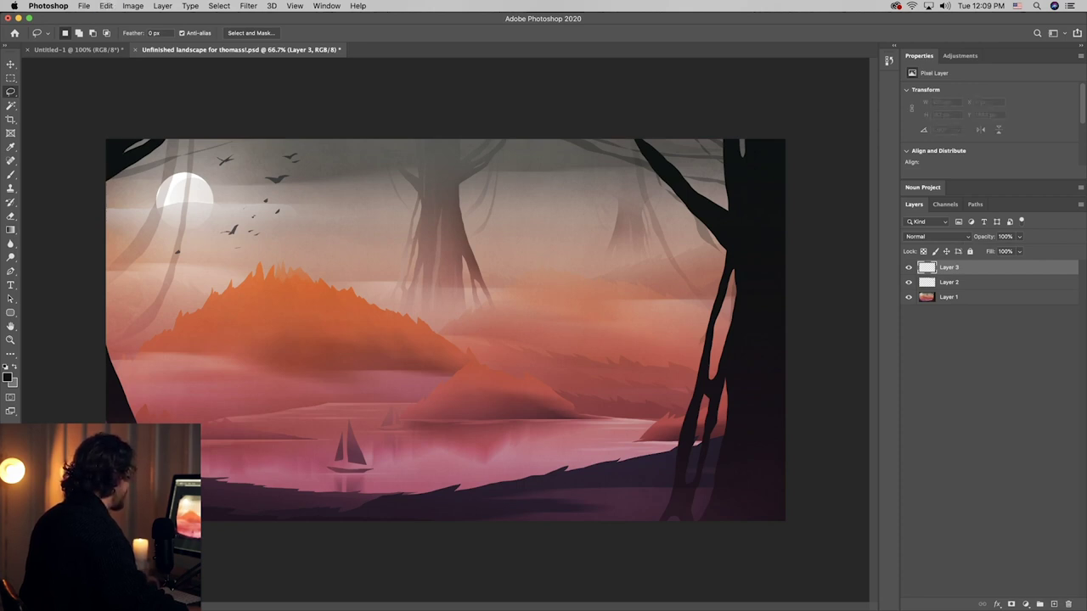
{"action": "left_click_drag", "start_coordinate": [204, 503], "coordinate": [390, 535]}
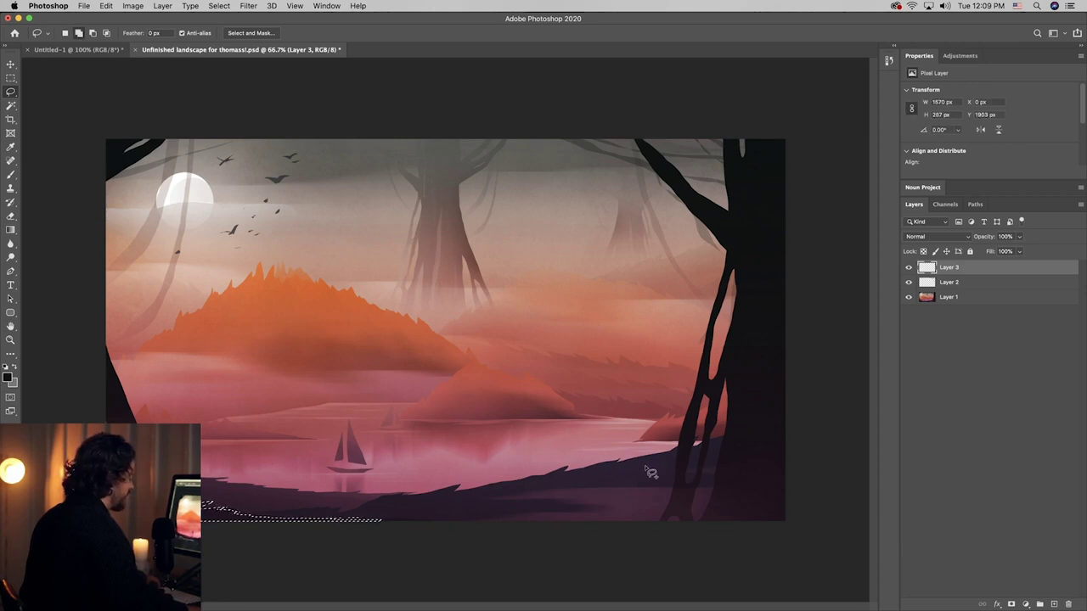
{"action": "mouse_move", "coordinate": [794, 448]}
{"action": "left_mouse_down"}
{"action": "mouse_move", "coordinate": [684, 491]}
{"action": "mouse_move", "coordinate": [697, 494]}
{"action": "mouse_move", "coordinate": [463, 560]}
{"action": "left_mouse_up"}
{"action": "key", "text": "g"}
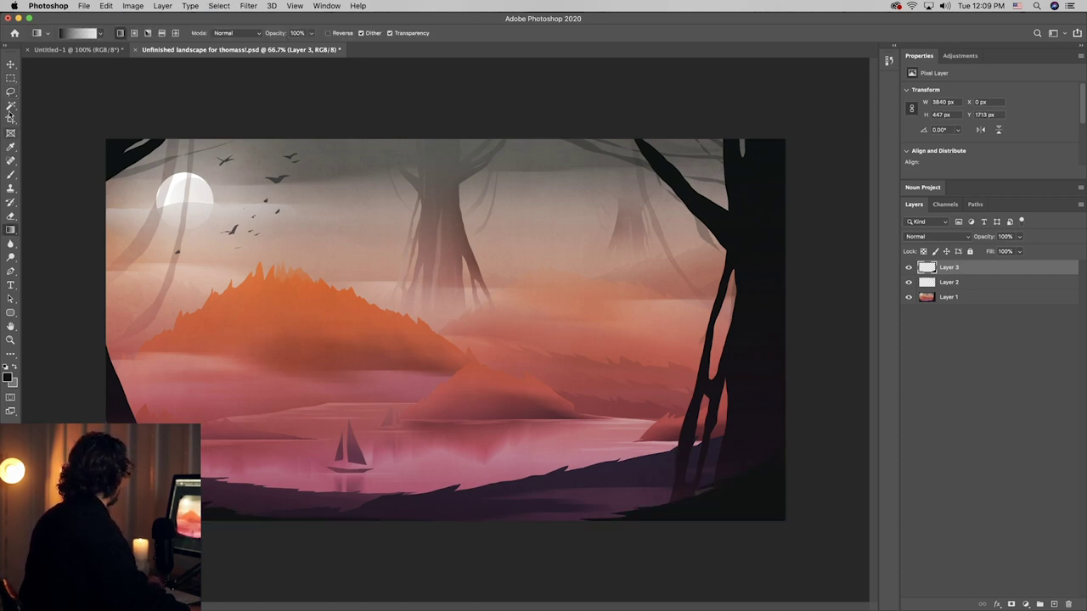
- Lasso and fill another small patch of the lower-left foreground, deselect, and set the ground layer's opacity to 57%
{"action": "left_click", "coordinate": [11, 92]}
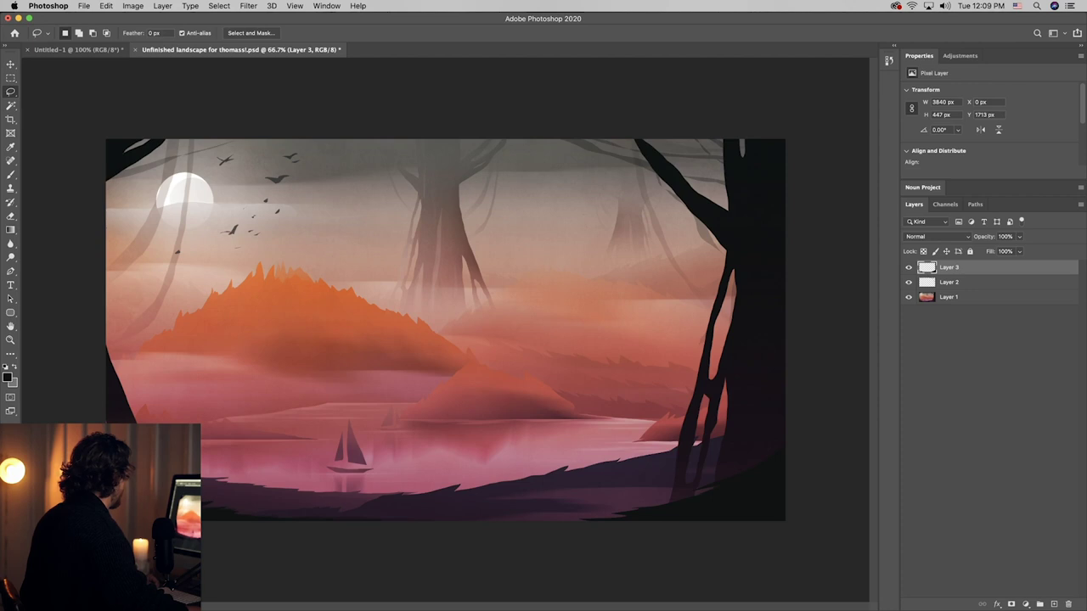
{"action": "mouse_move", "coordinate": [207, 522]}
{"action": "left_mouse_down"}
{"action": "mouse_move", "coordinate": [289, 528]}
{"action": "mouse_move", "coordinate": [208, 519]}
{"action": "left_mouse_up"}
{"action": "key", "text": "g"}
{"action": "key", "text": "super+d"}
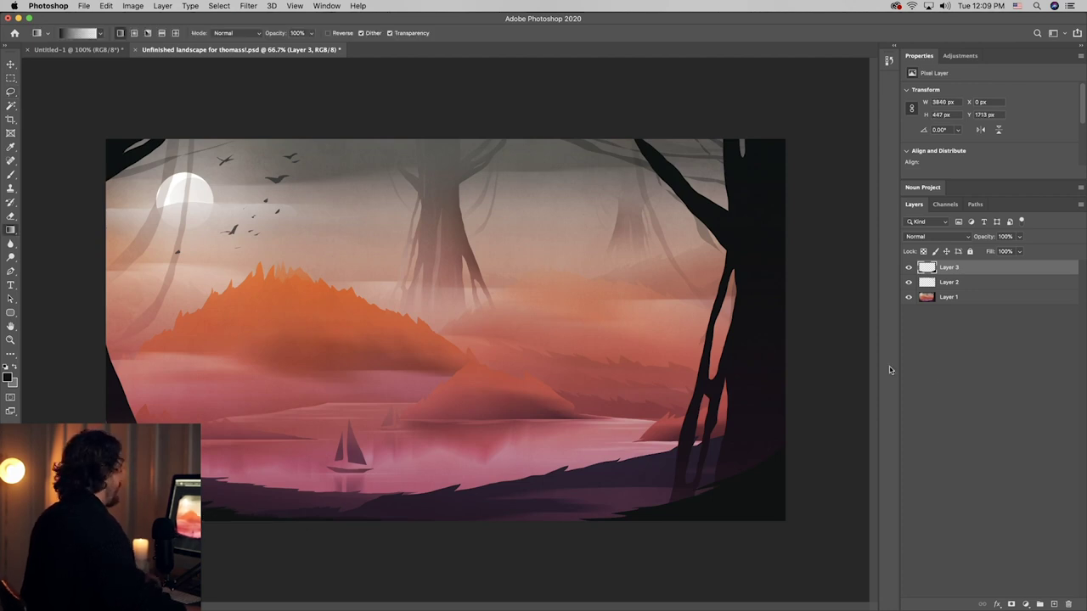
{"action": "left_click", "coordinate": [1020, 237]}
{"action": "left_click_drag", "start_coordinate": [1020, 238], "coordinate": [997, 243]}
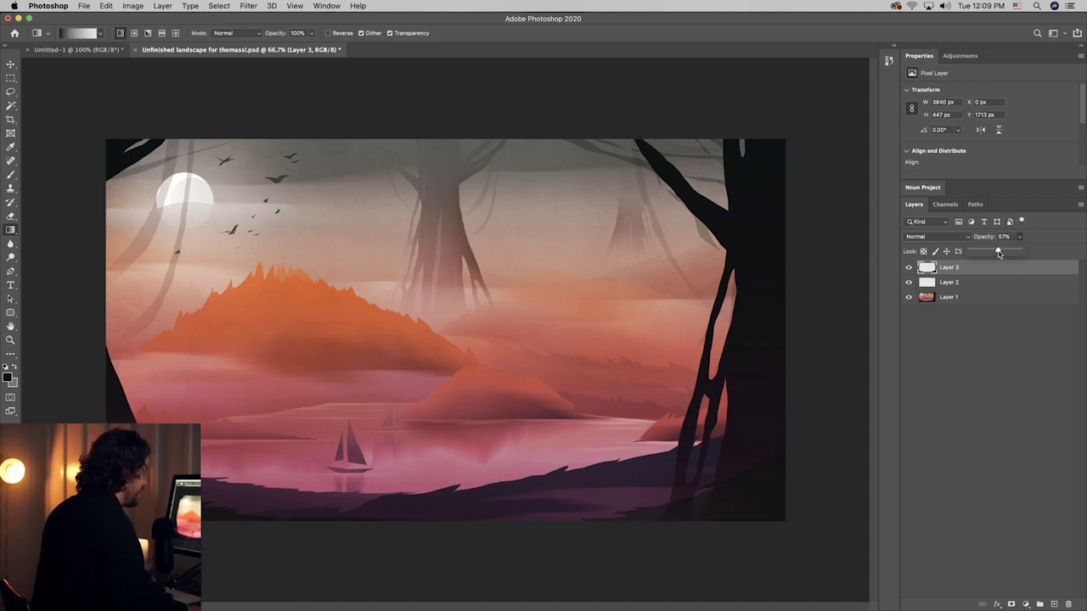
- On a new layer, select a diagonal band about 1790 by 1320 px with the Polygonal Lasso, running from above the moon down to the orange hill
{"action": "left_click", "coordinate": [1053, 603]}
{"action": "left_click", "coordinate": [10, 93]}
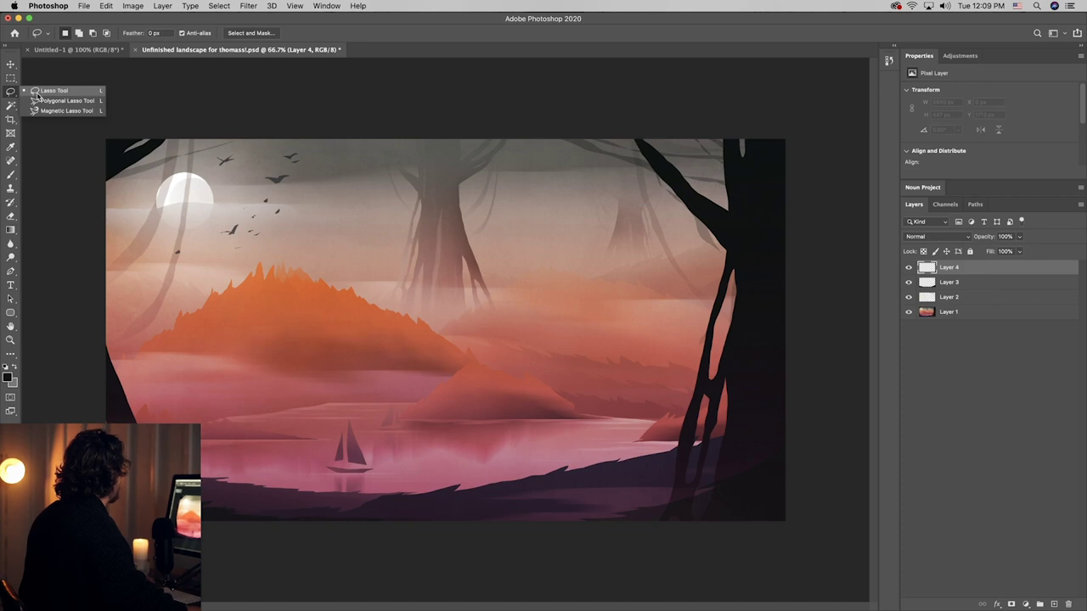
{"action": "left_click", "coordinate": [51, 101]}
{"action": "left_click", "coordinate": [236, 119]}
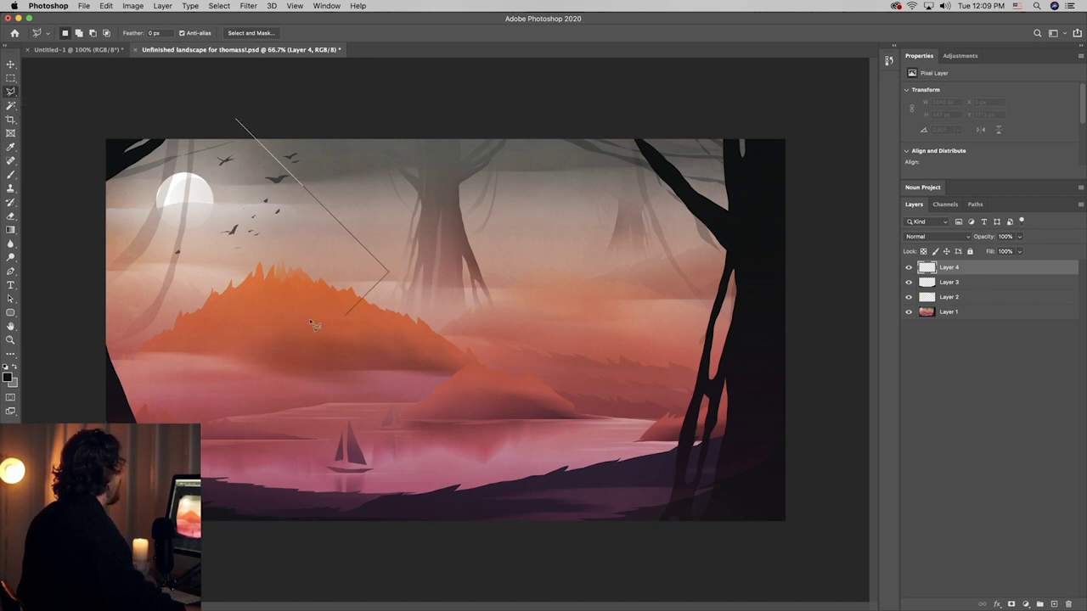
{"action": "left_click", "coordinate": [442, 326], "text": "shift"}
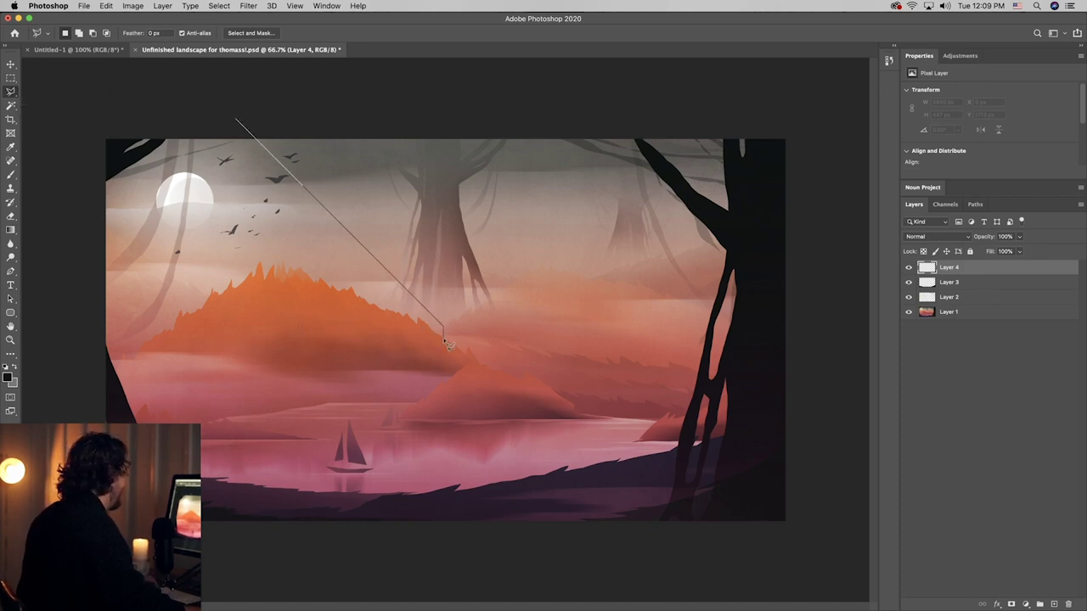
{"action": "left_click", "coordinate": [443, 338], "text": "shift"}
{"action": "left_click", "coordinate": [379, 338]}
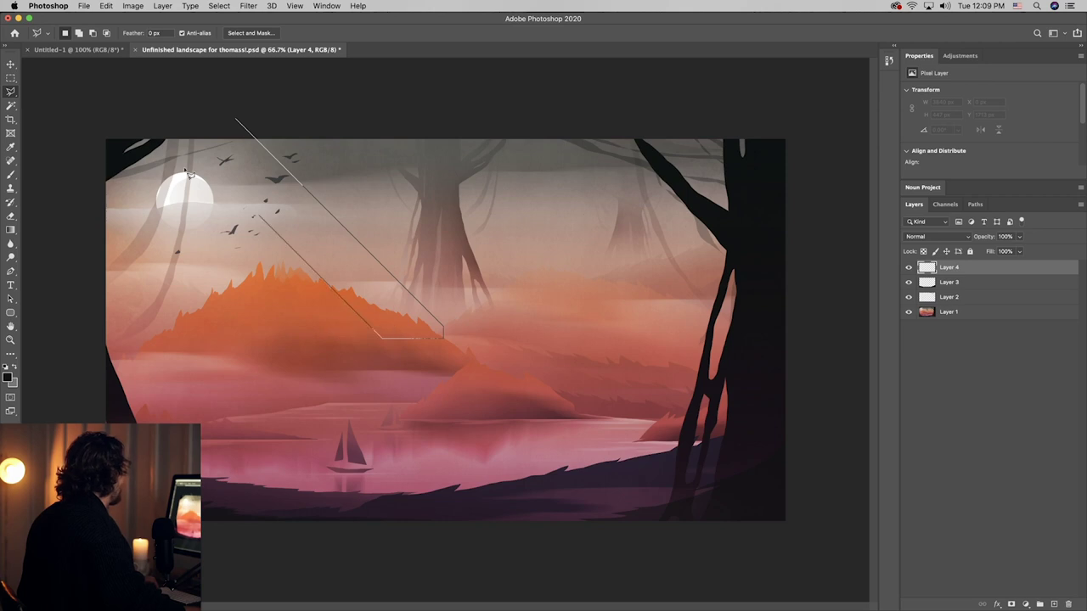
{"action": "double_click", "coordinate": [127, 106], "text": "shift"}
- Fill the band with a white-to-transparent gradient sampled from the moon, fading downward, deselect, and set the layer's blend mode to Overlay
{"action": "left_click", "coordinate": [11, 229]}
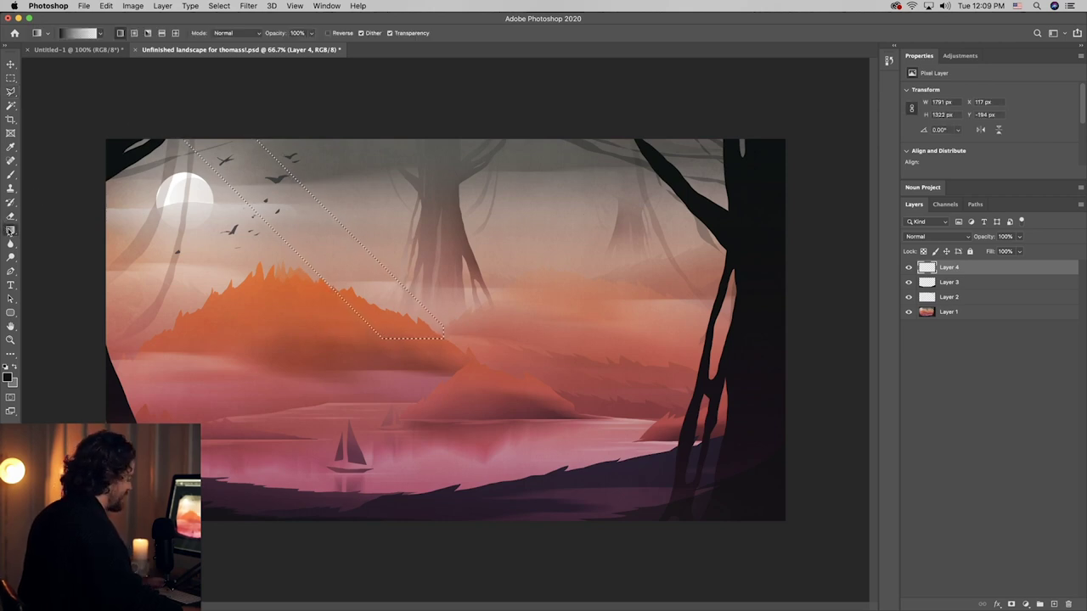
{"action": "key", "text": "i"}
{"action": "left_click", "coordinate": [185, 191]}
{"action": "key", "text": "g"}
{"action": "left_click_drag", "start_coordinate": [212, 145], "coordinate": [391, 374]}
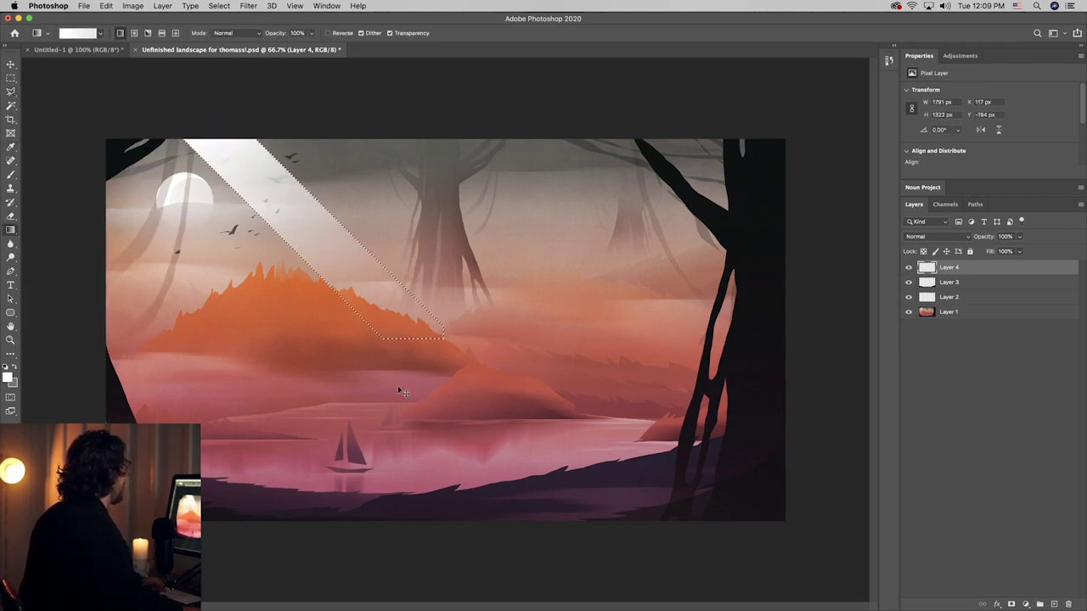
{"action": "key", "text": "ctrl+d"}
{"action": "left_click", "coordinate": [936, 237]}
{"action": "left_click", "coordinate": [934, 350]}
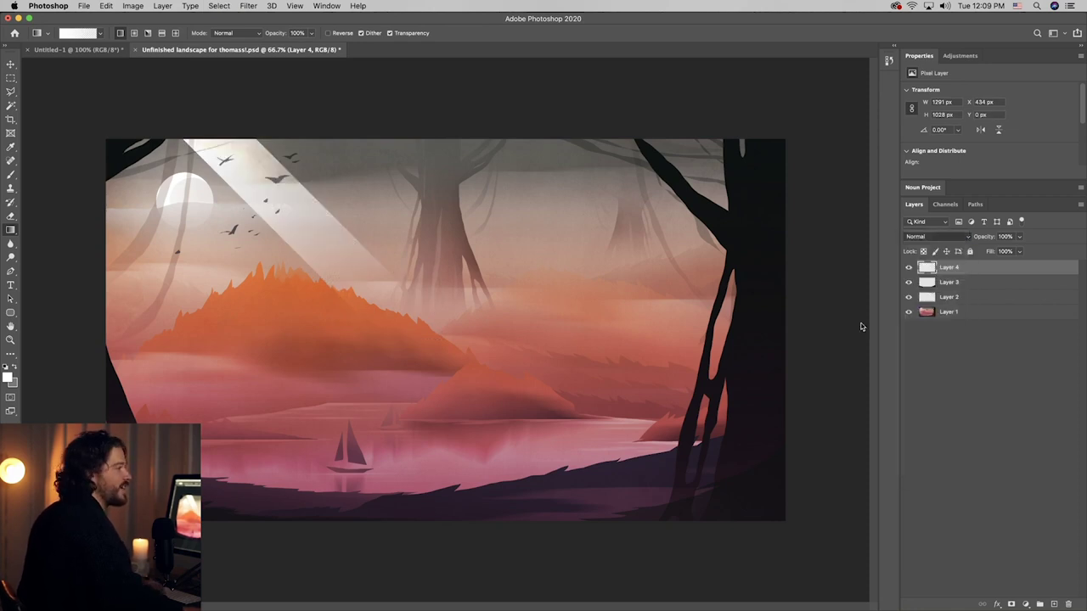
- Duplicate the light beam repeatedly across the upper-left sky, enlarging some copies so the rays vary in width
{"action": "key", "text": "v"}
{"action": "left_click_drag", "start_coordinate": [314, 255], "coordinate": [372, 186]}
{"action": "left_click_drag", "start_coordinate": [371, 186], "coordinate": [235, 197]}
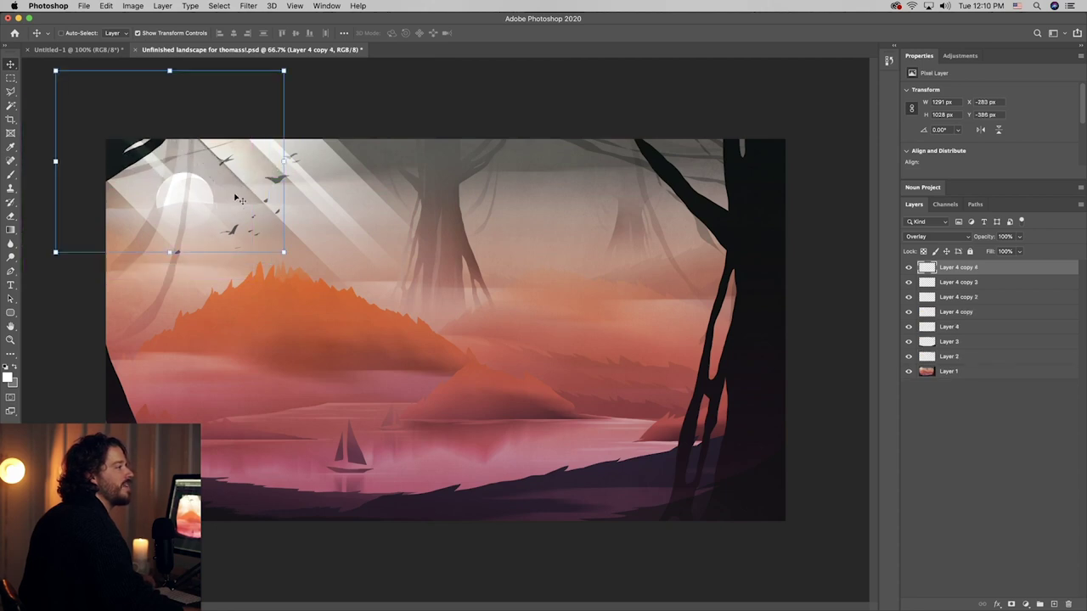
{"action": "left_click_drag", "start_coordinate": [284, 252], "coordinate": [332, 303]}
{"action": "key", "text": "Return"}
{"action": "left_click_drag", "start_coordinate": [242, 317], "coordinate": [483, 180]}
{"action": "left_click_drag", "start_coordinate": [486, 180], "coordinate": [453, 253]}
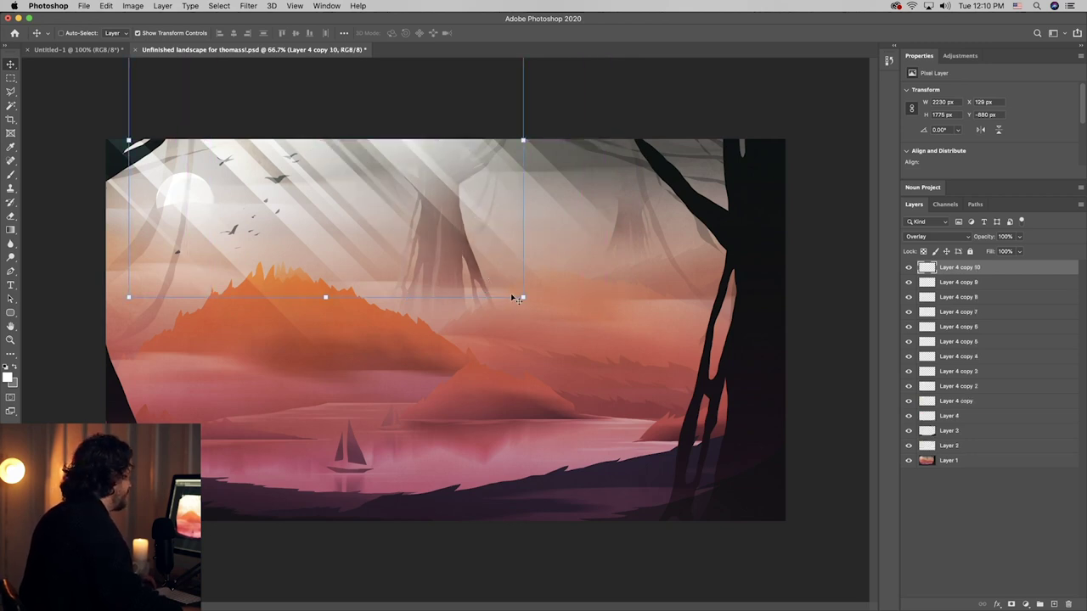
- Try enlarging the newest beam copy and shifting it toward the artwork's upper left
{"action": "left_click_drag", "start_coordinate": [522, 296], "coordinate": [661, 407]}
{"action": "key", "text": "Return"}
{"action": "left_click_drag", "start_coordinate": [536, 314], "coordinate": [426, 245]}
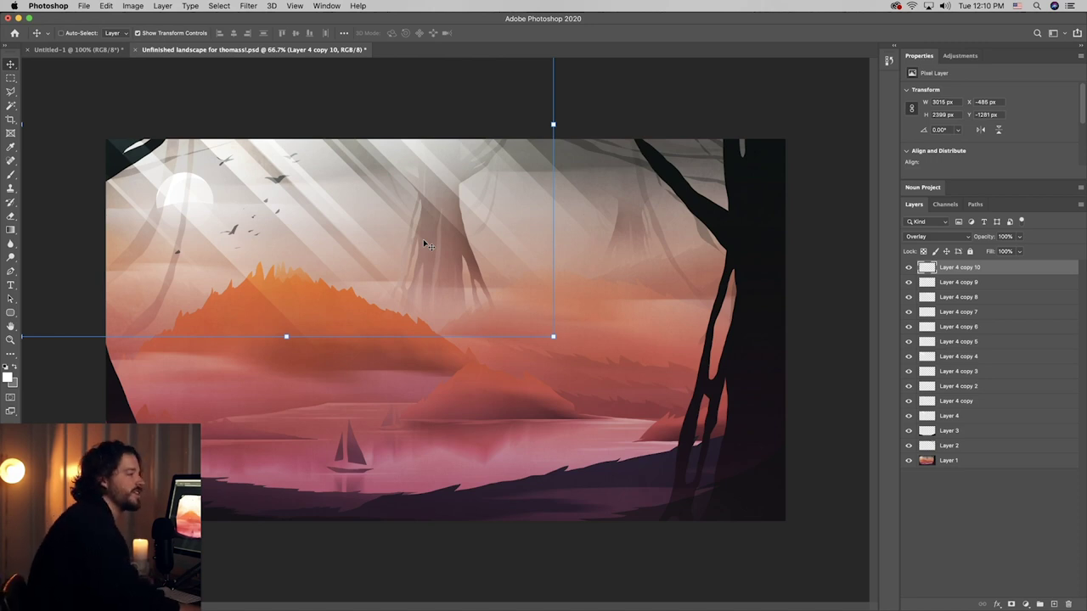
- Delete the surplus beam layers Layer 4 copy 10, Layer 4 copy 6 and Layer 4 copy 4
{"action": "key", "text": "BackSpace"}
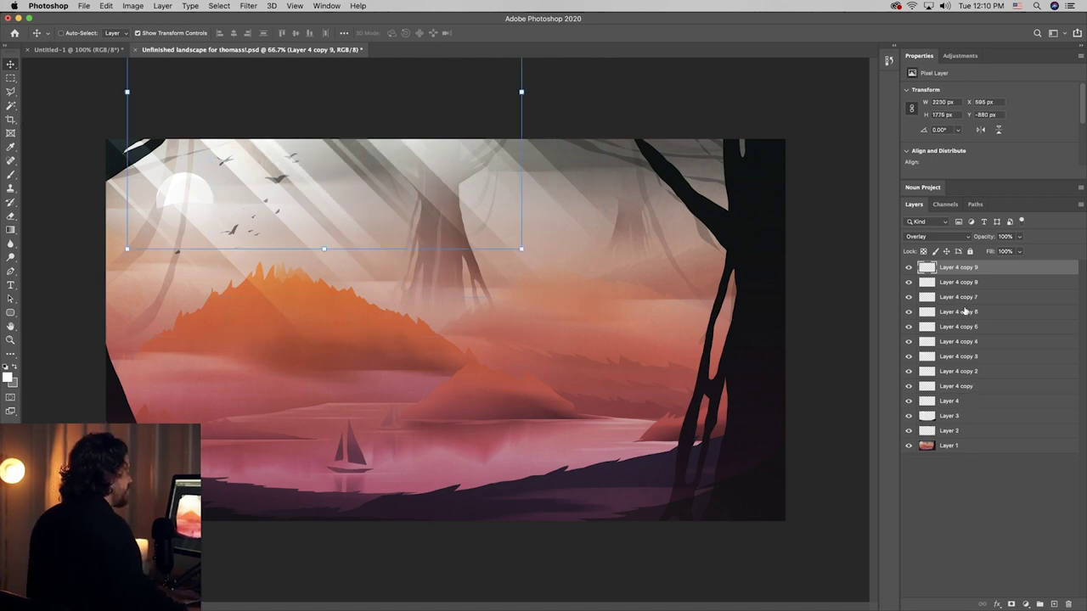
{"action": "left_click", "coordinate": [966, 312]}
{"action": "key", "text": "BackSpace"}
{"action": "left_click", "coordinate": [973, 327]}
{"action": "key", "text": "BackSpace"}
- Shift the beams in front of the middle tree toward the moon to group the rays in the sky's upper left
{"action": "left_click", "coordinate": [509, 212], "text": "super"}
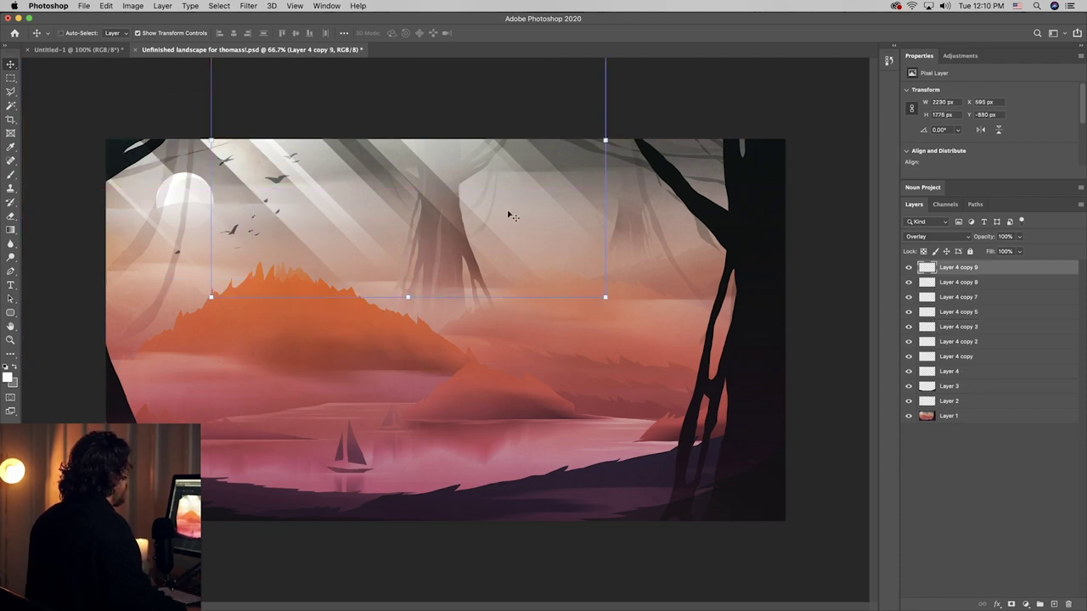
{"action": "left_click_drag", "start_coordinate": [509, 213], "coordinate": [426, 213]}
{"action": "left_click", "coordinate": [543, 216], "text": "super"}
{"action": "left_click_drag", "start_coordinate": [542, 216], "coordinate": [311, 244]}
- Merge all the light beam layers into one and set the merged layer's blend mode to Overlay
{"action": "left_click", "coordinate": [985, 270]}
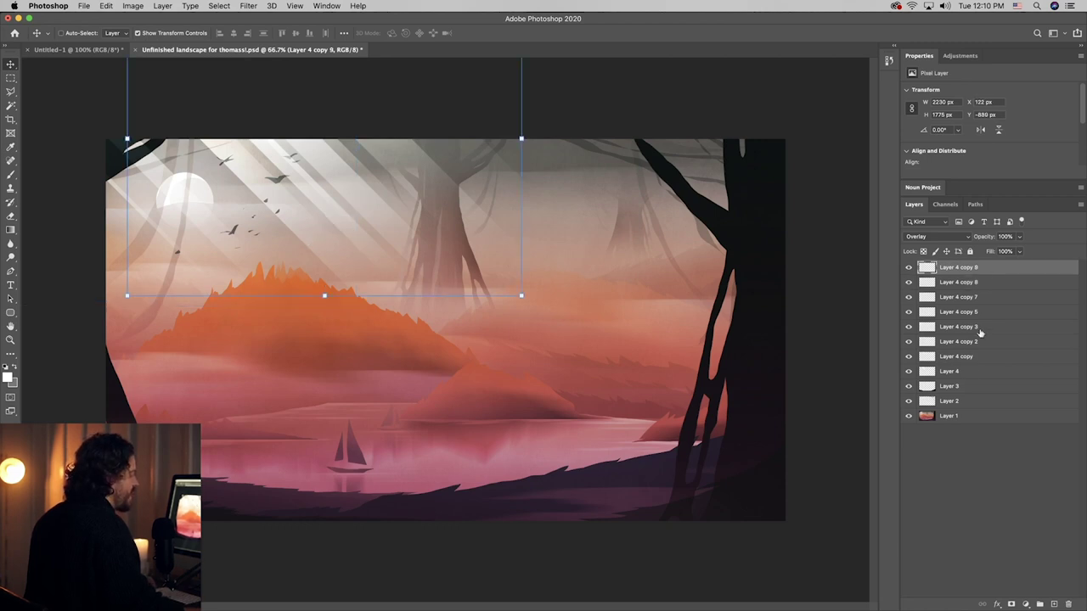
{"action": "left_click", "coordinate": [966, 371], "text": "shift"}
{"action": "right_click", "coordinate": [966, 371]}
{"action": "left_click", "coordinate": [942, 368]}
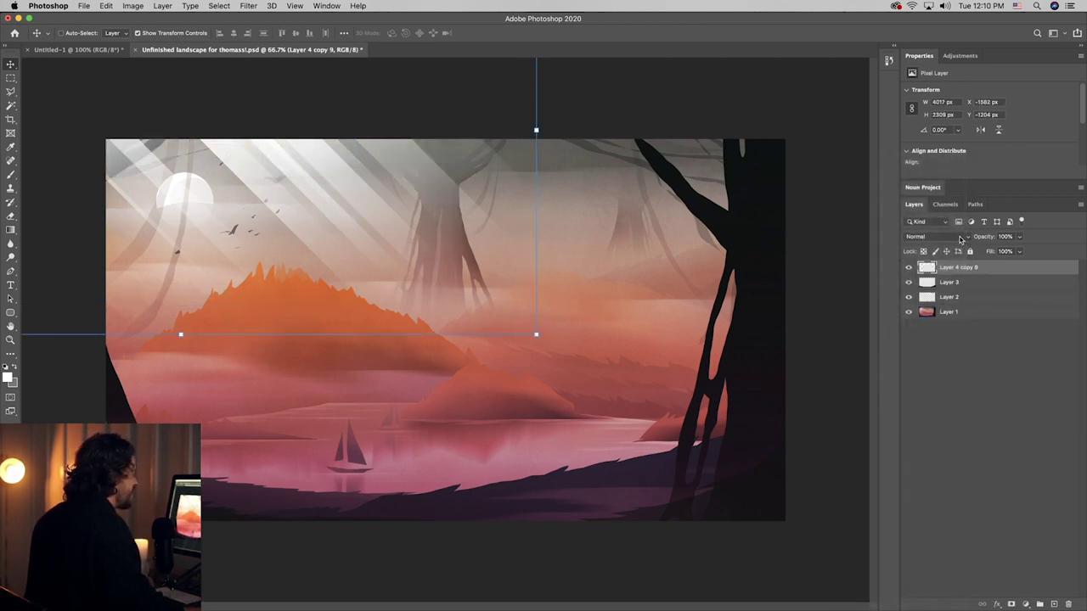
{"action": "left_click", "coordinate": [961, 239]}
{"action": "left_click", "coordinate": [937, 351]}
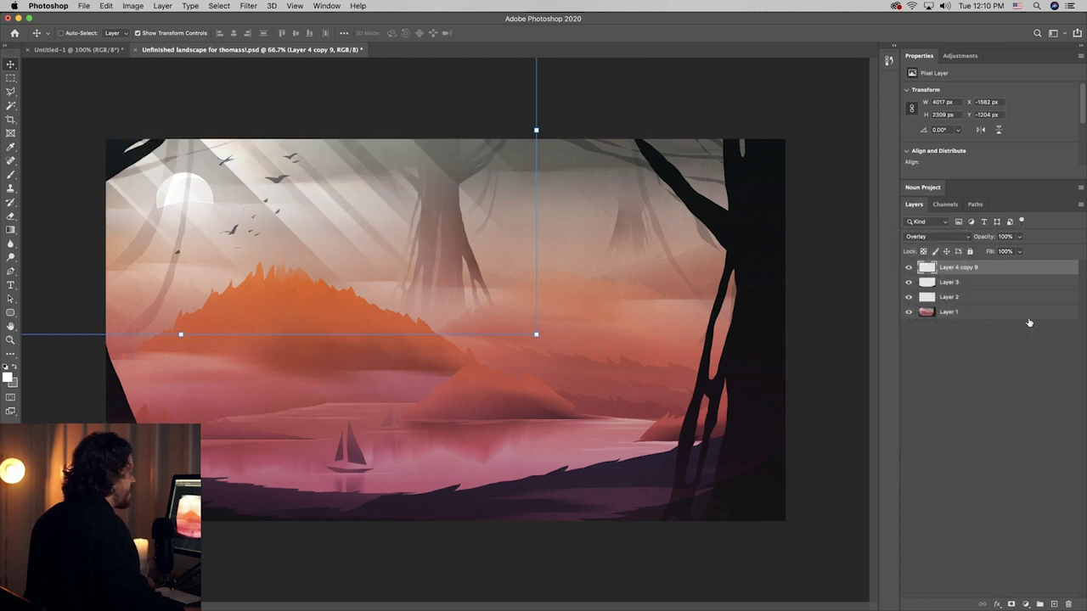
- Duplicate the merged beam layer and set the duplicate's blend mode to Normal
{"action": "key", "text": "super+j"}
{"action": "left_click", "coordinate": [934, 236]}
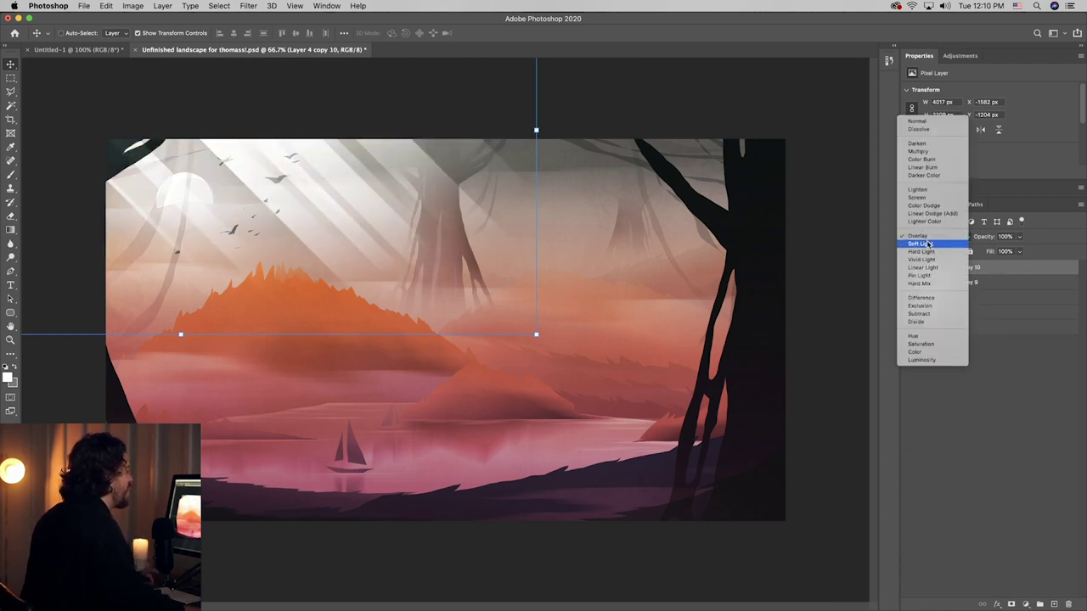
{"action": "left_click", "coordinate": [924, 119]}
- Colorize the duplicated beams a saturated orange with a Hue/Saturation adjustment
{"action": "left_click", "coordinate": [133, 6]}
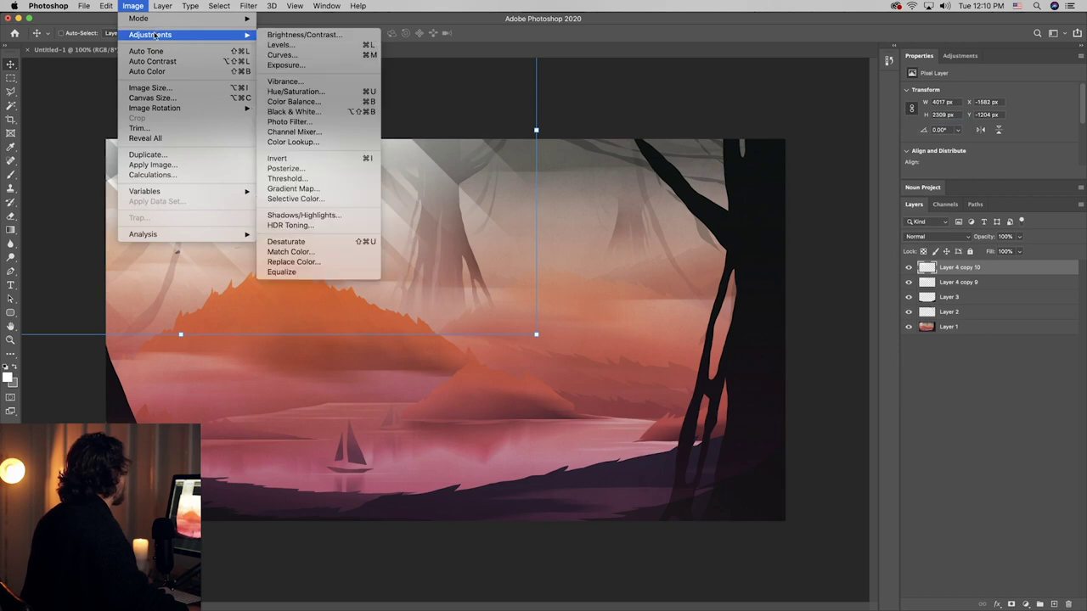
{"action": "mouse_move", "coordinate": [227, 37]}
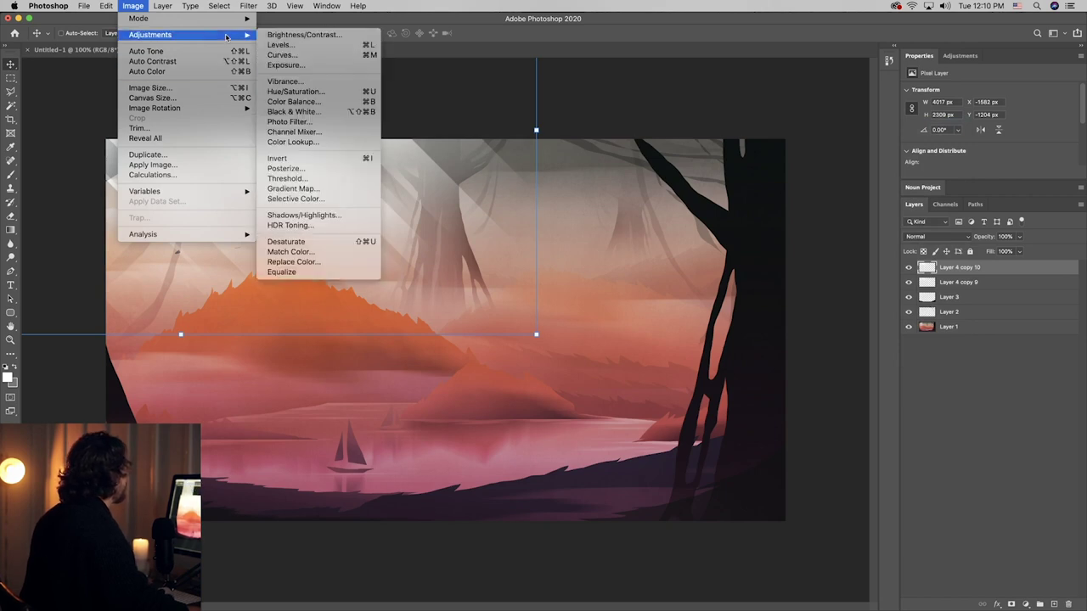
{"action": "left_click", "coordinate": [295, 91]}
{"action": "left_click", "coordinate": [823, 296]}
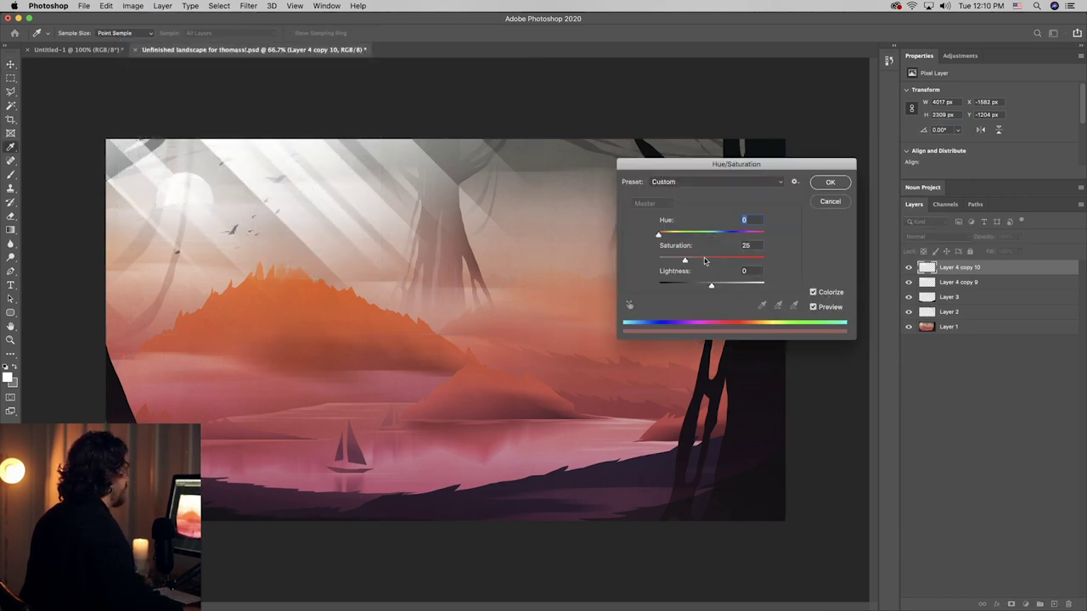
{"action": "left_click_drag", "start_coordinate": [711, 285], "coordinate": [761, 260]}
{"action": "mouse_move", "coordinate": [682, 236]}
{"action": "left_mouse_down"}
{"action": "mouse_move", "coordinate": [692, 235]}
{"action": "mouse_move", "coordinate": [664, 236]}
{"action": "left_mouse_up"}
{"action": "key", "text": "Return"}
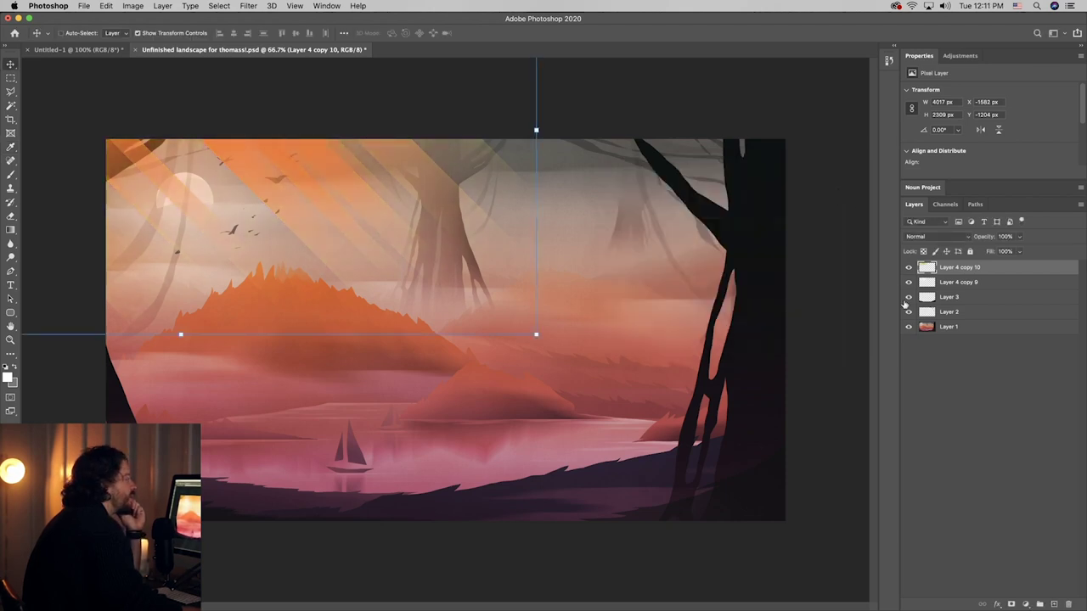
- Add a layer mask to the orange beam layer and fade the beams with a black-to-transparent gradient, leaving the blend mode at Normal
{"action": "left_click", "coordinate": [1013, 604]}
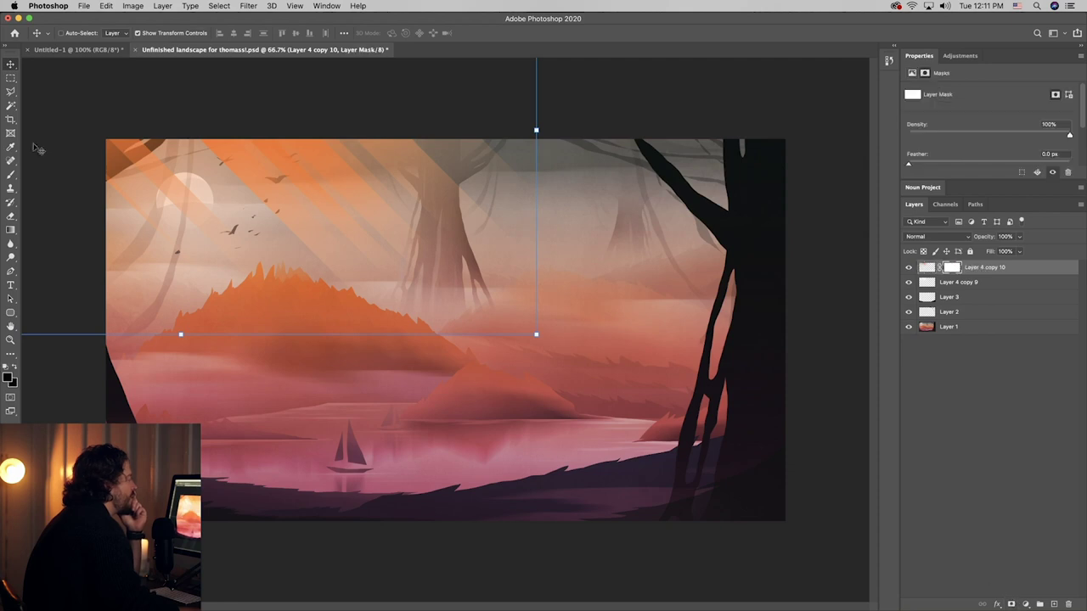
{"action": "left_click", "coordinate": [11, 216]}
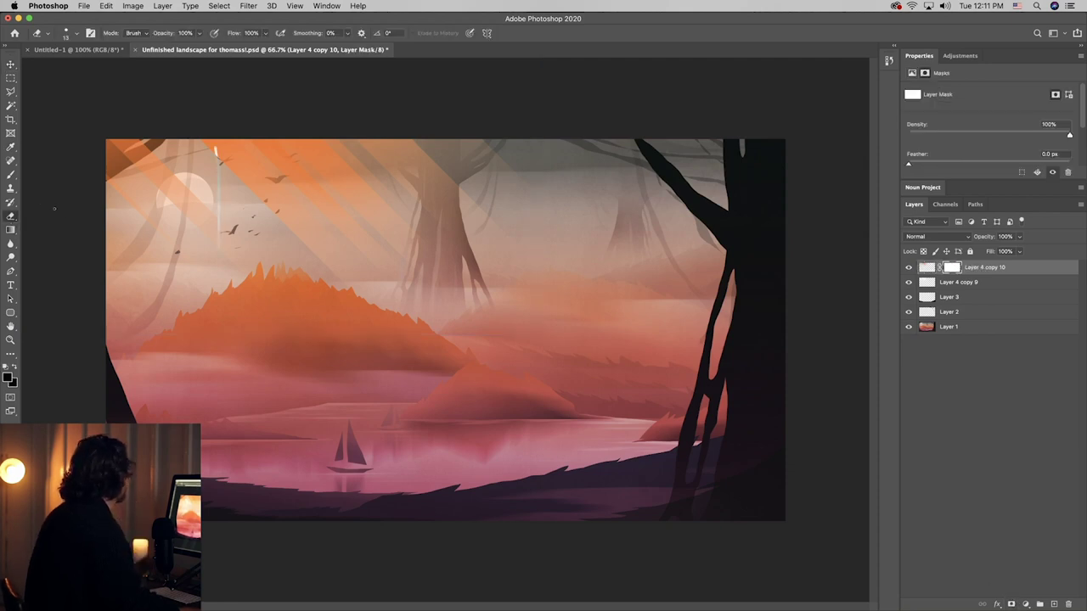
{"action": "key", "text": "g"}
{"action": "key", "text": "ctrl+i"}
{"action": "left_click_drag", "start_coordinate": [436, 174], "coordinate": [251, 255]}
{"action": "left_click", "coordinate": [936, 236]}
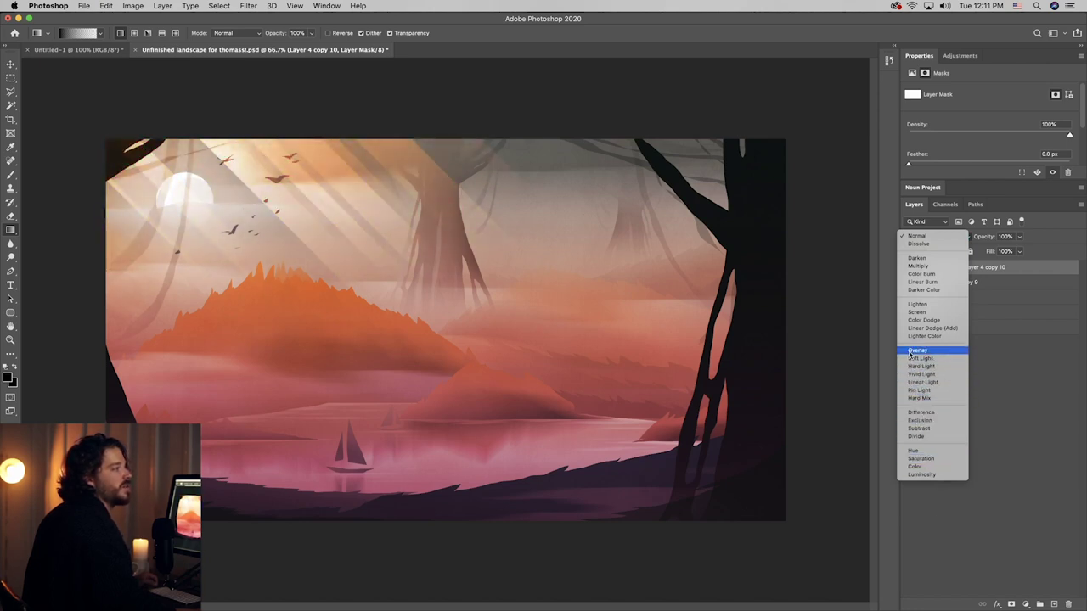
{"action": "key", "text": "Escape"}
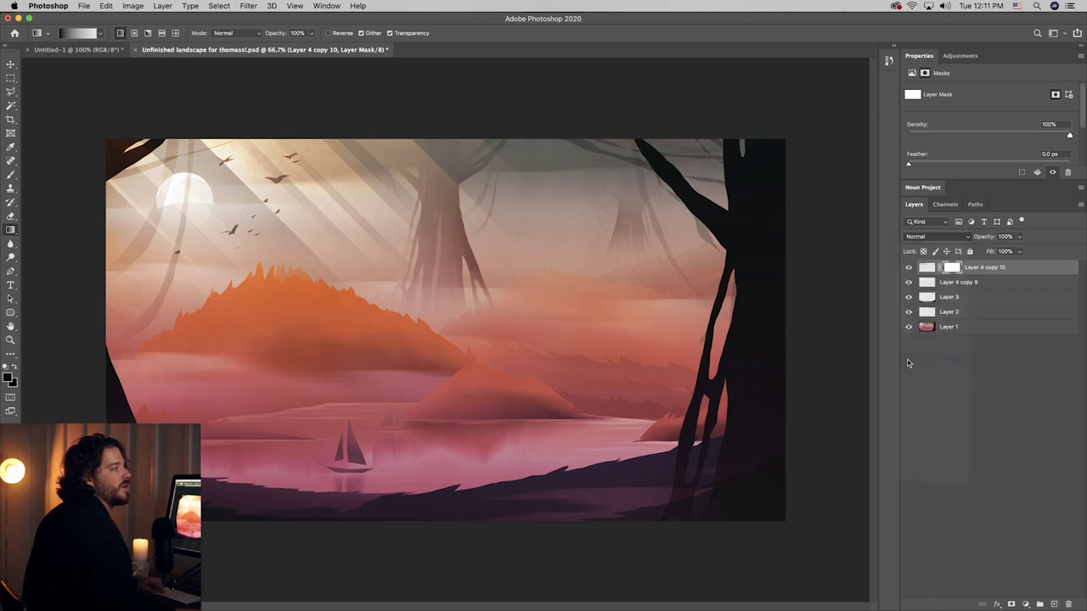
- Add a new layer above the orange beams and make white the foreground colour
{"action": "left_click", "coordinate": [1054, 604]}
{"action": "key", "text": "x"}
{"action": "key", "text": "l"}
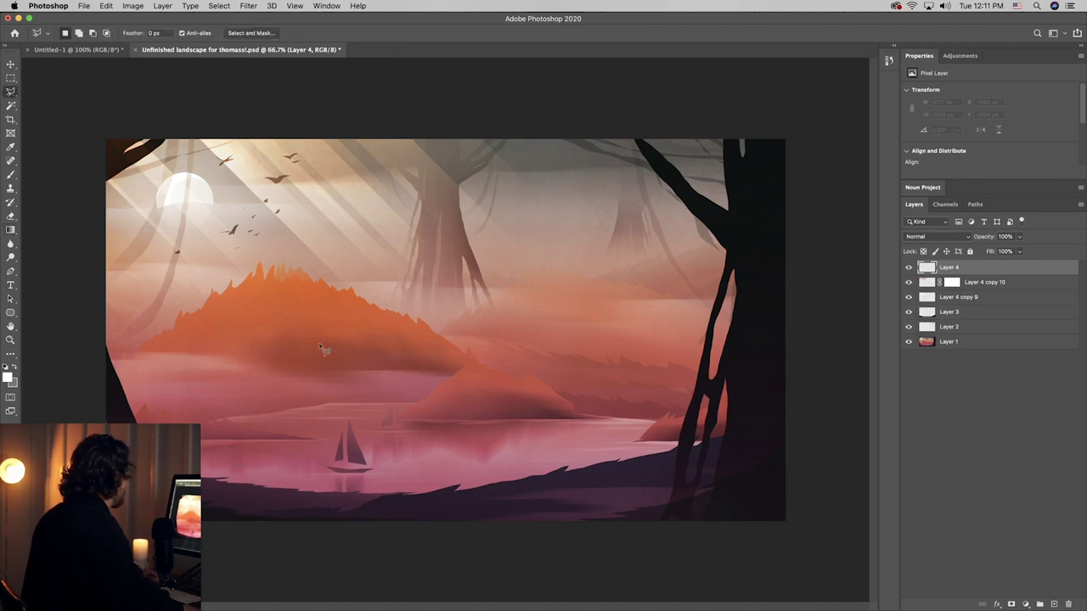
{"action": "left_click", "coordinate": [282, 306]}
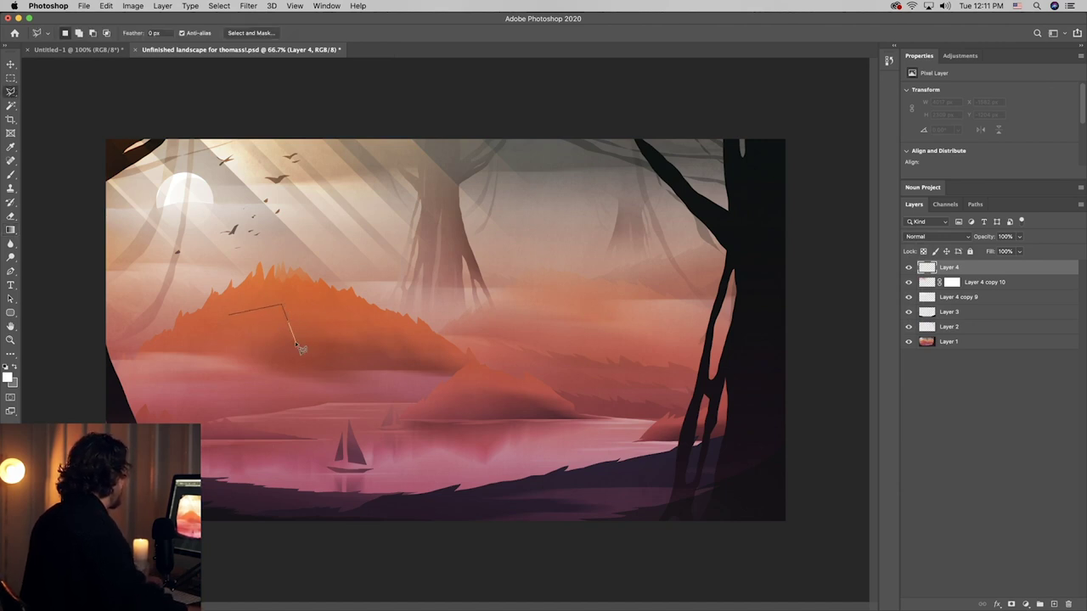
{"action": "double_click", "coordinate": [299, 338]}
{"action": "key", "text": "super+d"}
- Lasso a jagged ridge shape about 1456 by 590 px freehand inside the orange hill and nudge the selection slightly down and right
{"action": "left_click", "coordinate": [8, 91]}
{"action": "left_click", "coordinate": [43, 91]}
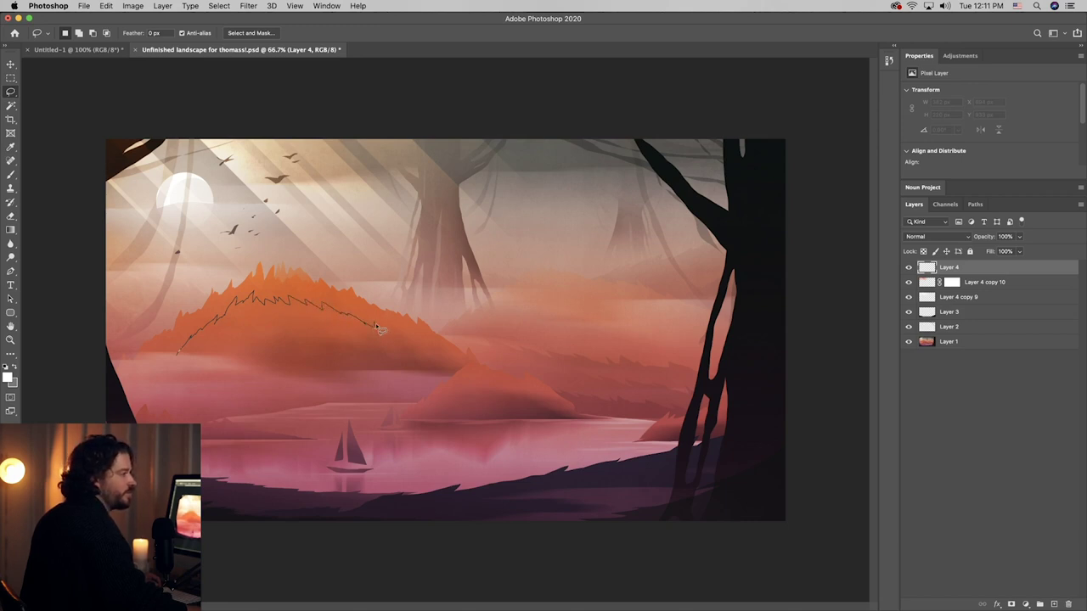
{"action": "left_click_drag", "start_coordinate": [430, 388], "coordinate": [299, 390]}
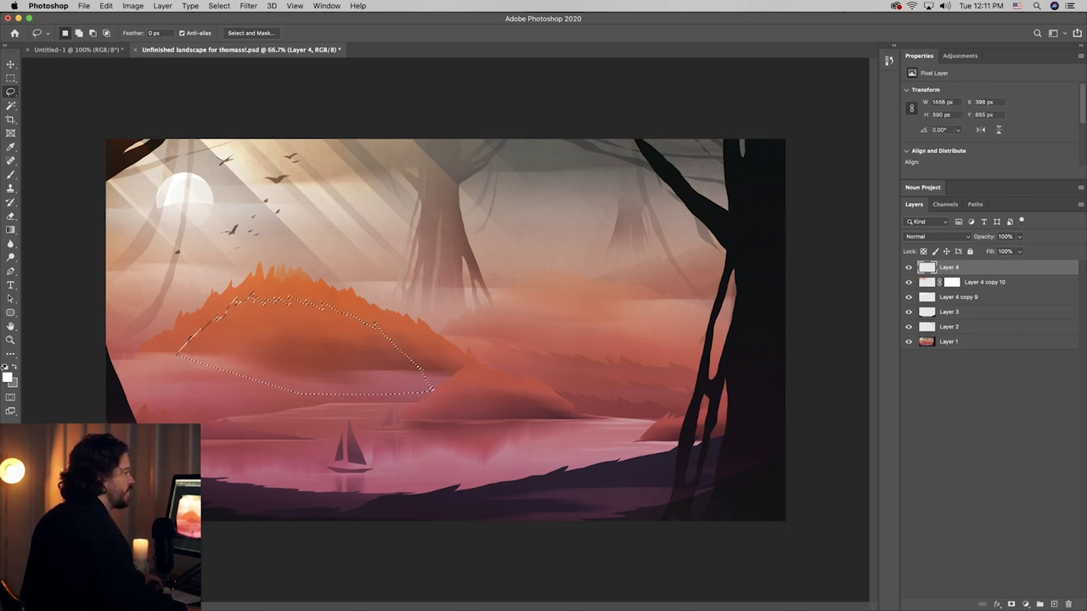
{"action": "left_click_drag", "start_coordinate": [309, 340], "coordinate": [315, 350]}
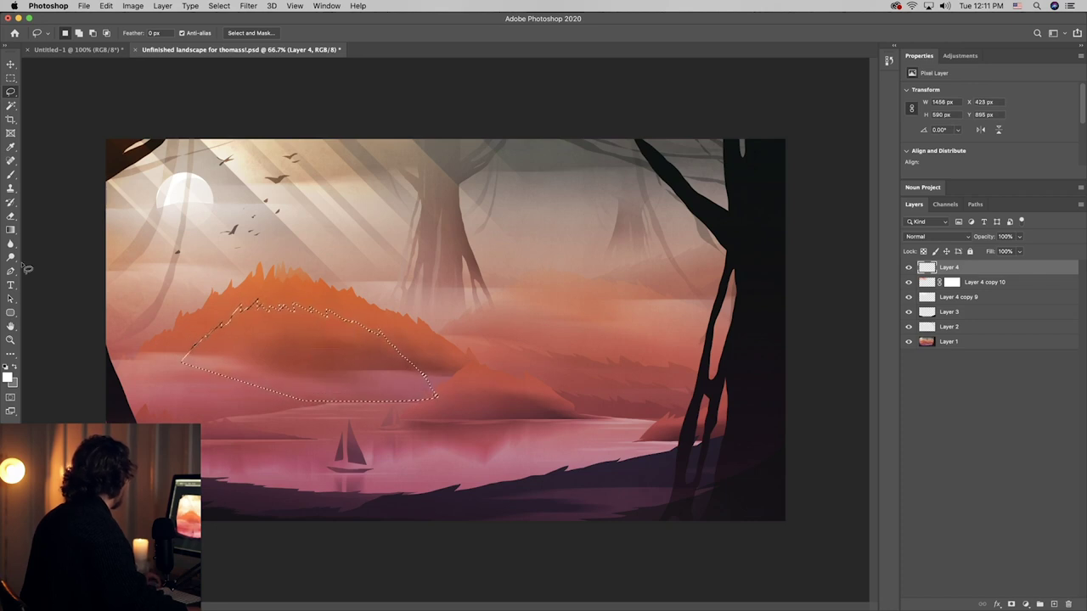
- Fill the upper-left edge of the ridge selection with a white-to-transparent gradient, undoing the extra gradient on its right side
{"action": "left_click", "coordinate": [10, 231]}
{"action": "left_click", "coordinate": [7, 378]}
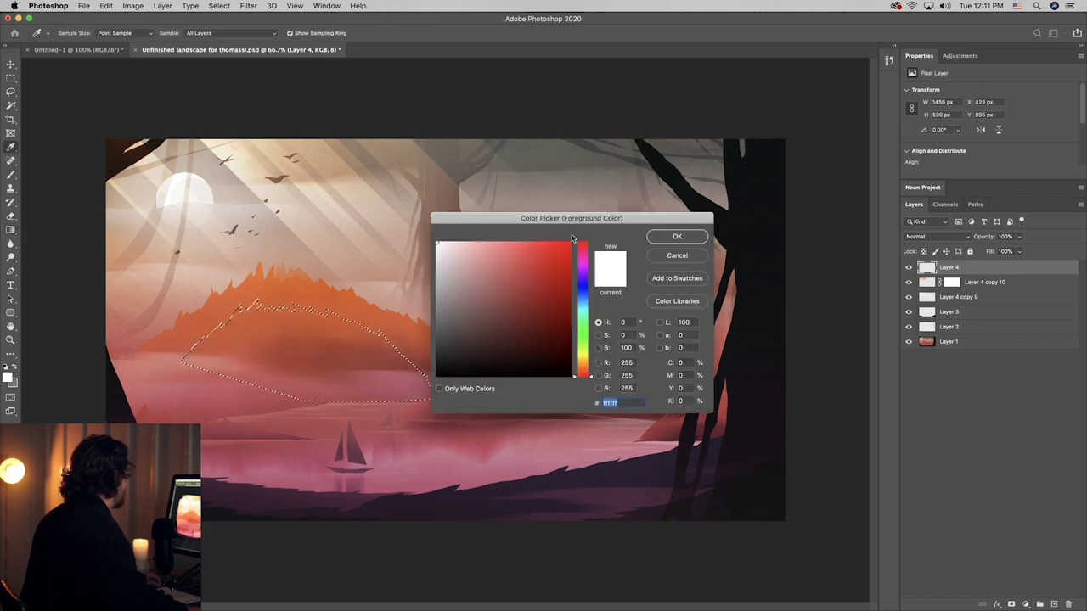
{"action": "key", "text": "Return"}
{"action": "key", "text": "g"}
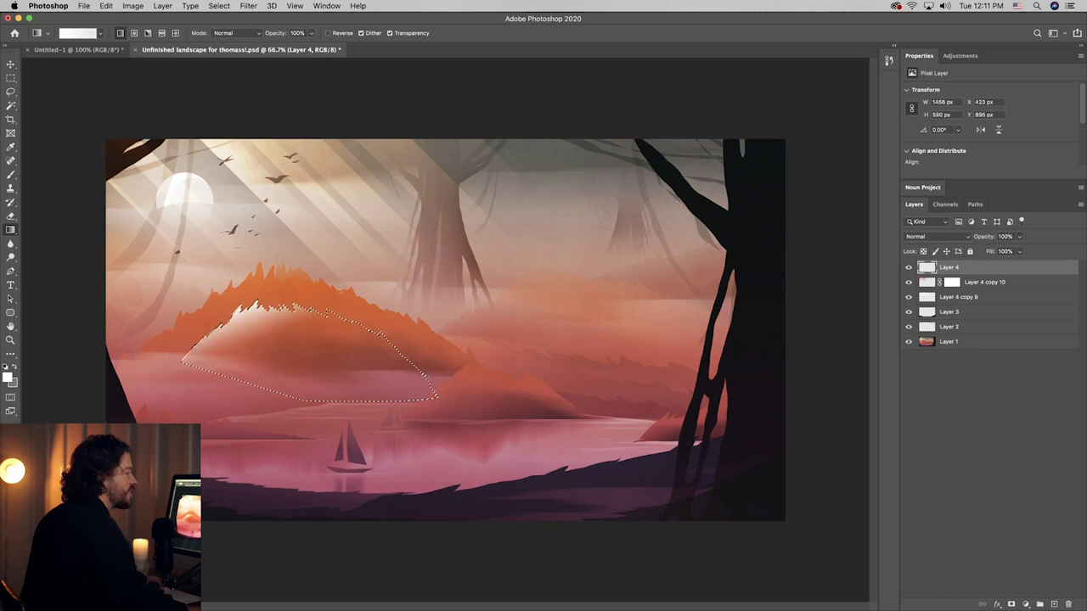
{"action": "left_click_drag", "start_coordinate": [339, 303], "coordinate": [359, 362]}
{"action": "key", "text": "super+z"}
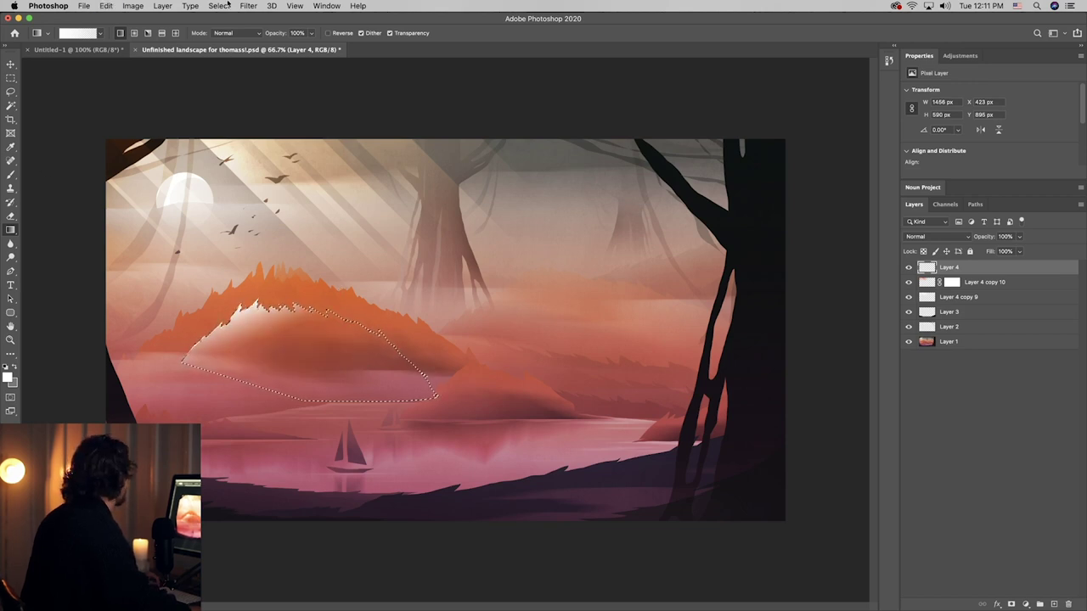
- Invert the ridge selection and set the foreground colour to black for the Brush tool
{"action": "left_click", "coordinate": [225, 6]}
{"action": "left_click", "coordinate": [224, 6]}
{"action": "left_click", "coordinate": [233, 48]}
{"action": "left_click", "coordinate": [10, 174]}
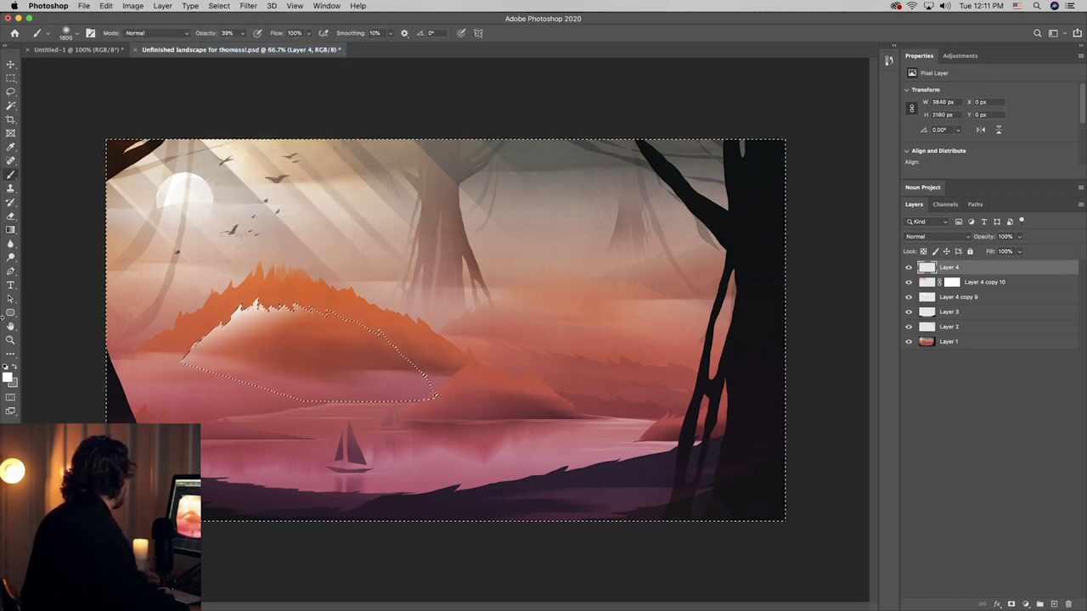
{"action": "left_click", "coordinate": [8, 377]}
{"action": "left_click", "coordinate": [570, 376]}
{"action": "left_click", "coordinate": [676, 237]}
{"action": "key", "text": "b"}
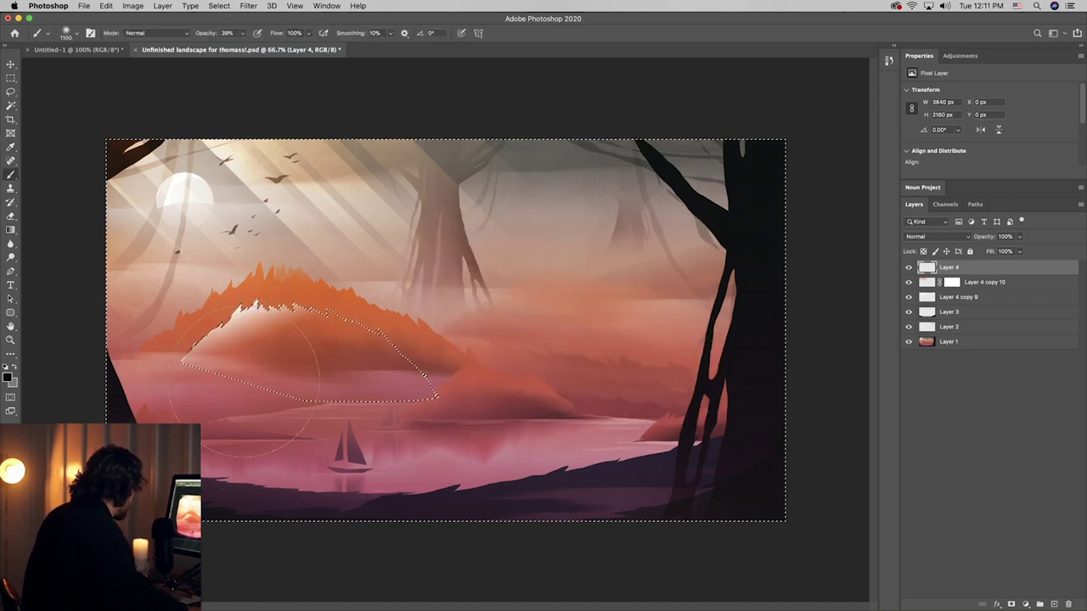
- Reduce the brush size to 800 px and paint soft black shading just outside the ridge's lower edge
{"action": "key", "text": "bracketleft"}
{"action": "key", "text": "bracketleft"}
{"action": "key", "text": "bracketleft"}
{"action": "key", "text": "bracketleft"}
{"action": "key", "text": "bracketleft"}
{"action": "key", "text": "bracketleft"}
{"action": "left_click_drag", "start_coordinate": [329, 371], "coordinate": [395, 361]}
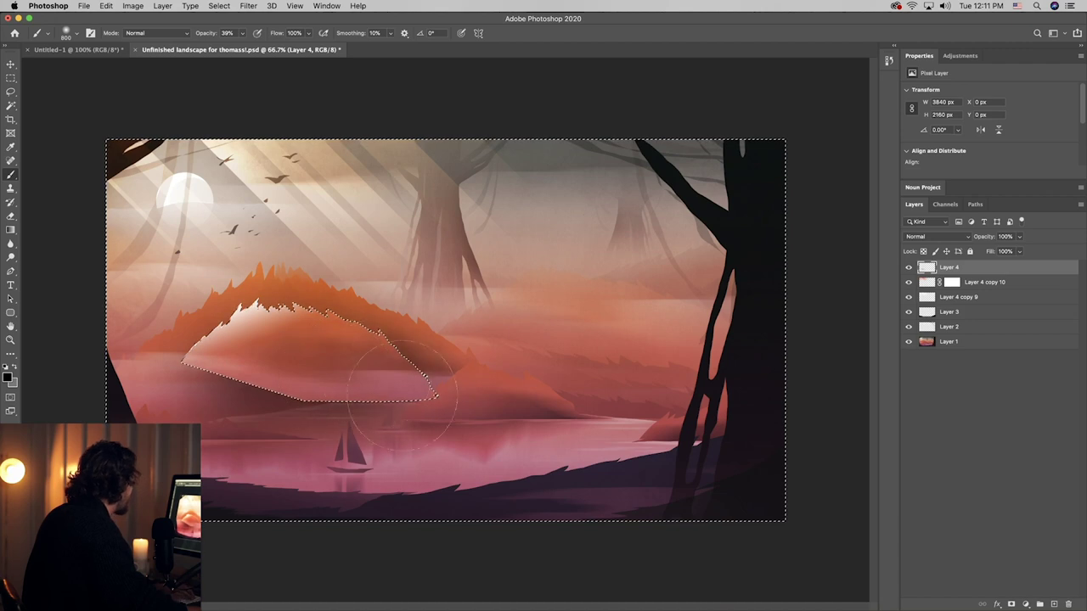
- Deselect the ridge, add a layer mask to its layer and fade out the shading's lower part with a vertical gradient
{"action": "key", "text": "ctrl+d"}
{"action": "left_click", "coordinate": [1012, 604]}
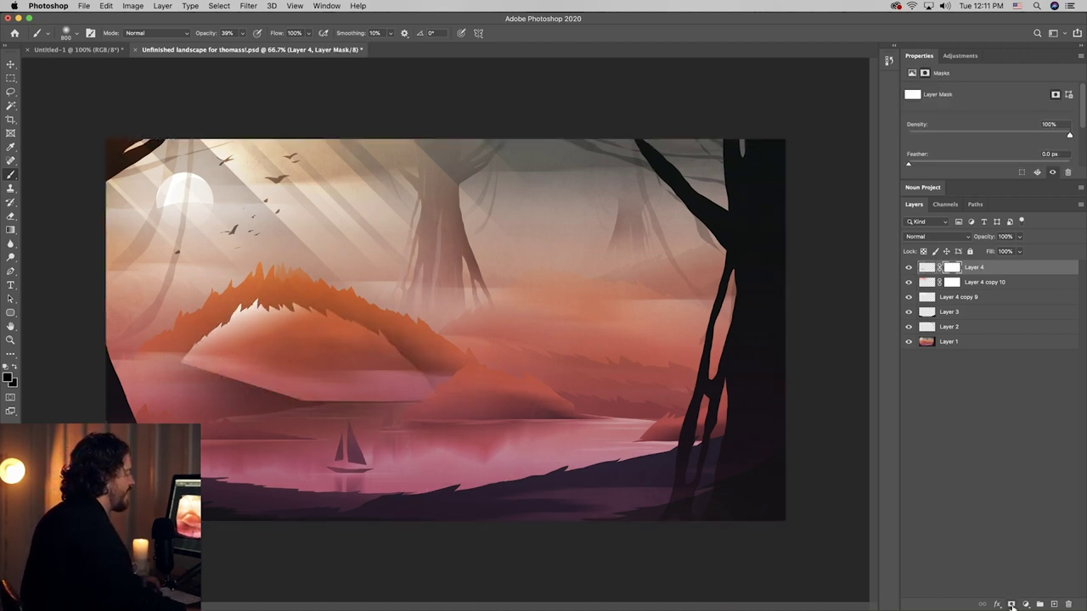
{"action": "key", "text": "g"}
{"action": "left_click_drag", "start_coordinate": [295, 386], "coordinate": [294, 335]}
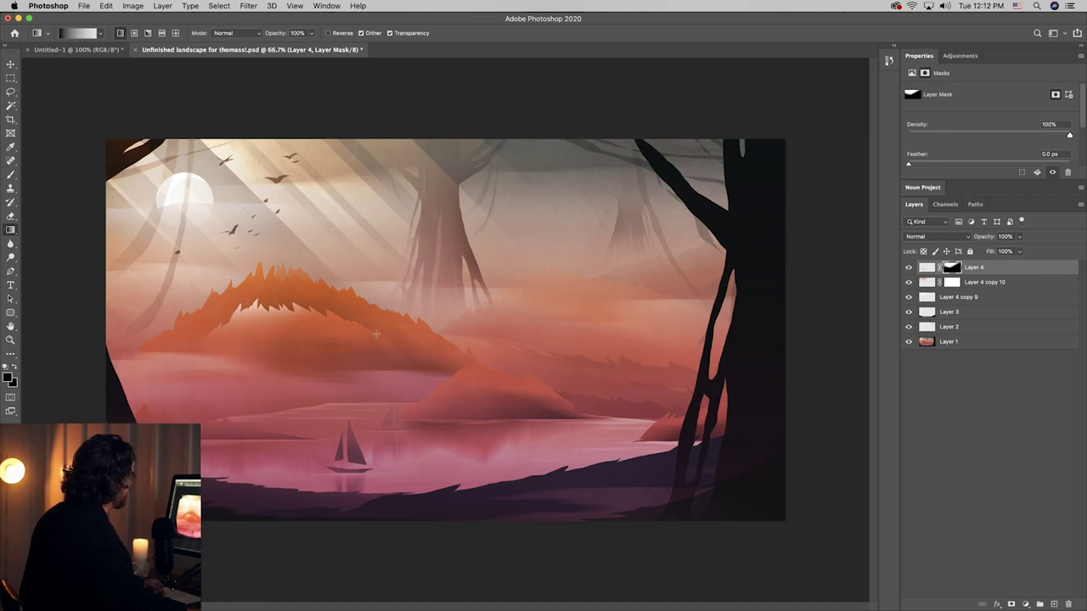
- Stretch the ridge shading wider, reposition it over the orange hill and set its layer opacity to 23%
{"action": "key", "text": "ctrl+t"}
{"action": "left_click_drag", "start_coordinate": [485, 372], "coordinate": [576, 373]}
{"action": "key", "text": "Return"}
{"action": "left_click_drag", "start_coordinate": [438, 350], "coordinate": [399, 339]}
{"action": "left_click", "coordinate": [1019, 236]}
{"action": "left_click_drag", "start_coordinate": [1022, 251], "coordinate": [982, 253]}
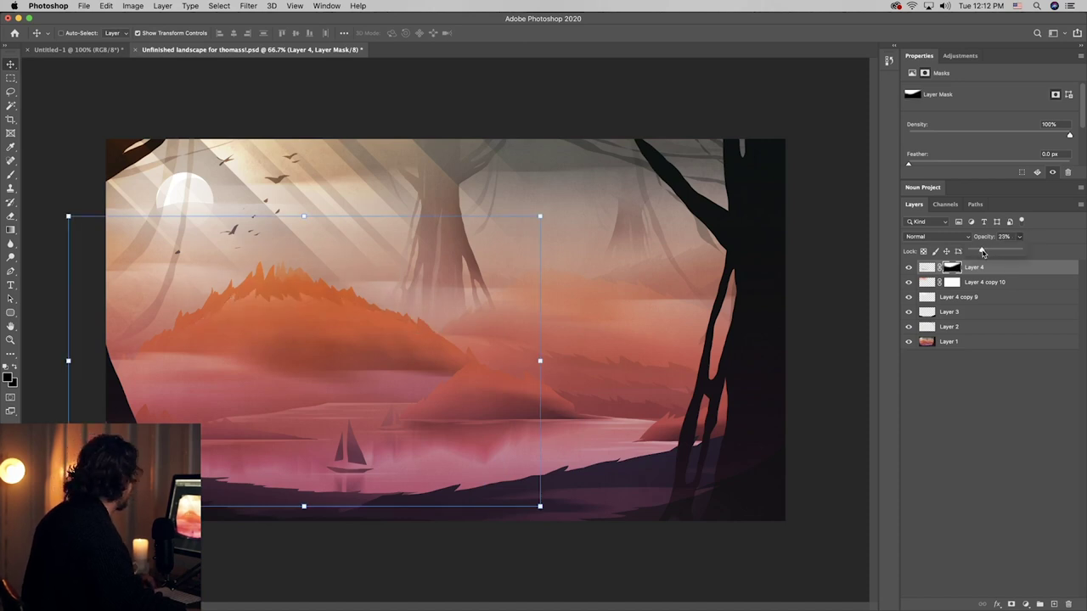
- Duplicate the ridge shading onto the right-hand hills at 10% opacity and place further copies over the small central hill
{"action": "left_click_drag", "start_coordinate": [238, 337], "coordinate": [603, 344]}
{"action": "left_click", "coordinate": [1020, 252]}
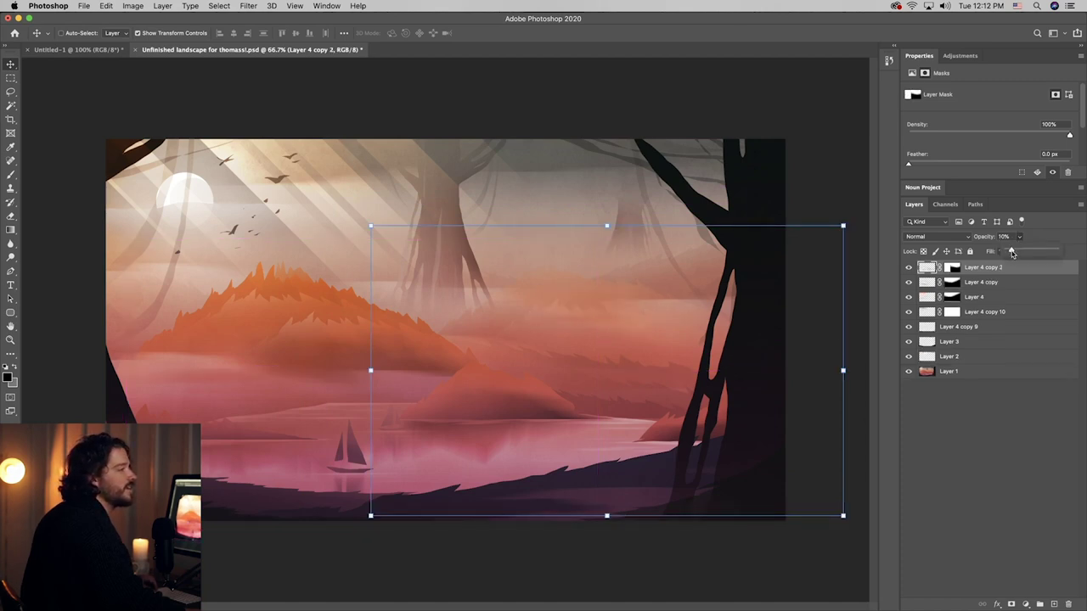
{"action": "left_click_drag", "start_coordinate": [610, 304], "coordinate": [553, 417]}
- Redraw the topmost copy's layer mask with short gradients to limit its shading to a small area on the central hill
{"action": "left_click", "coordinate": [948, 268]}
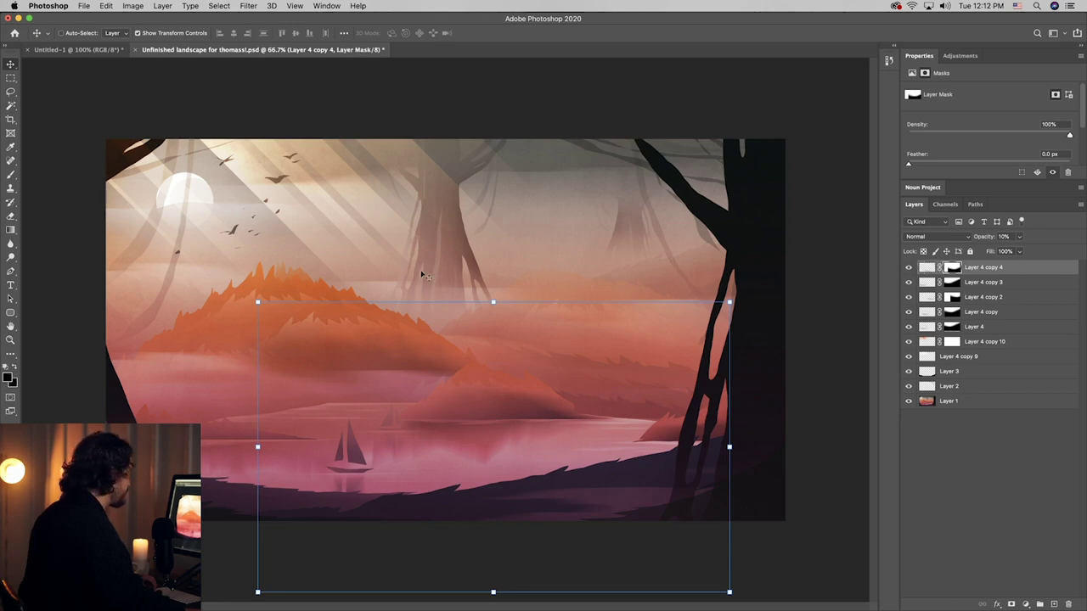
{"action": "left_click", "coordinate": [10, 229]}
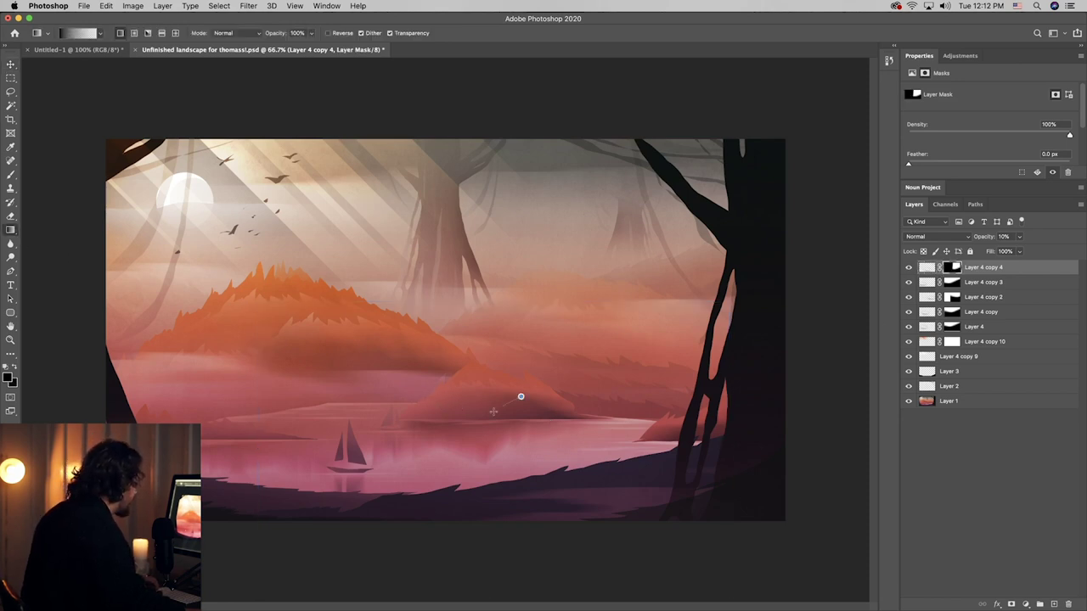
{"action": "left_click_drag", "start_coordinate": [492, 412], "coordinate": [493, 414]}
{"action": "key", "text": "v"}
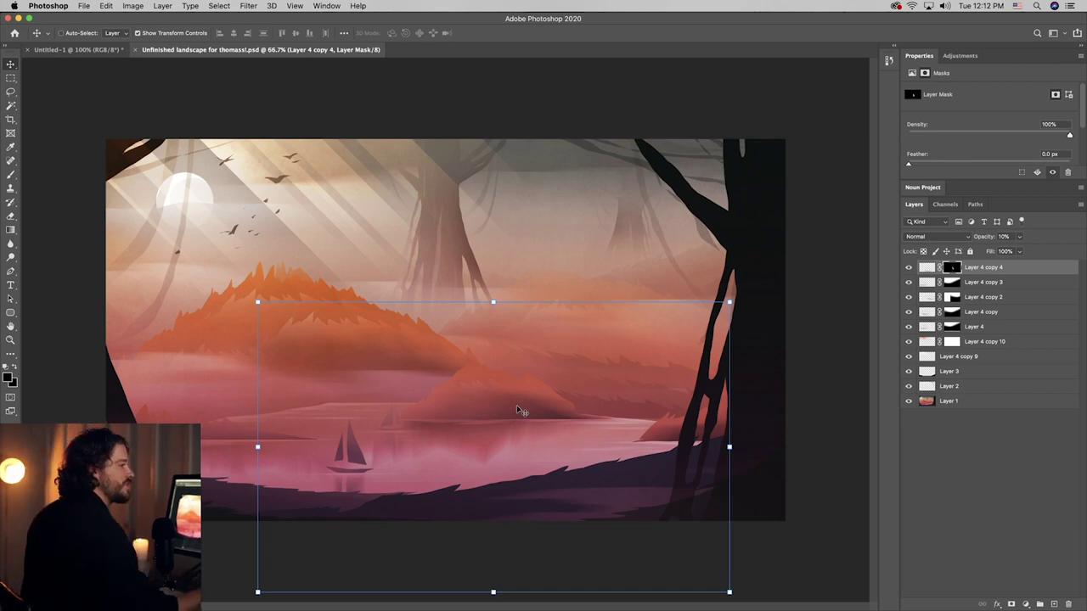
- Add a new layer and lasso a jagged ridge strip about 3840 by 1176 px across the canvas above the hills
{"action": "left_click", "coordinate": [1044, 604]}
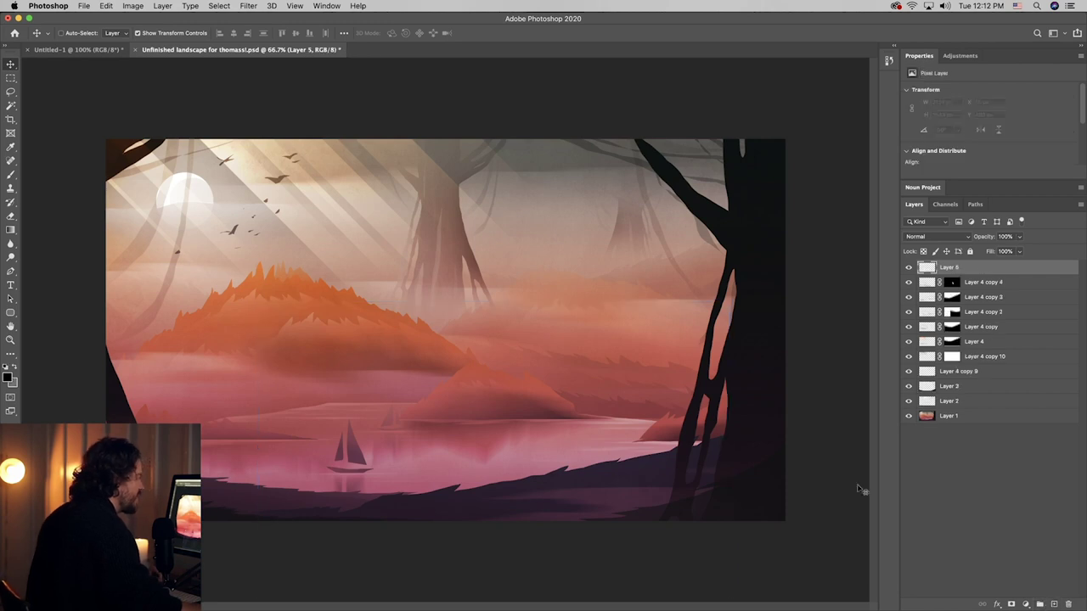
{"action": "left_click", "coordinate": [10, 91]}
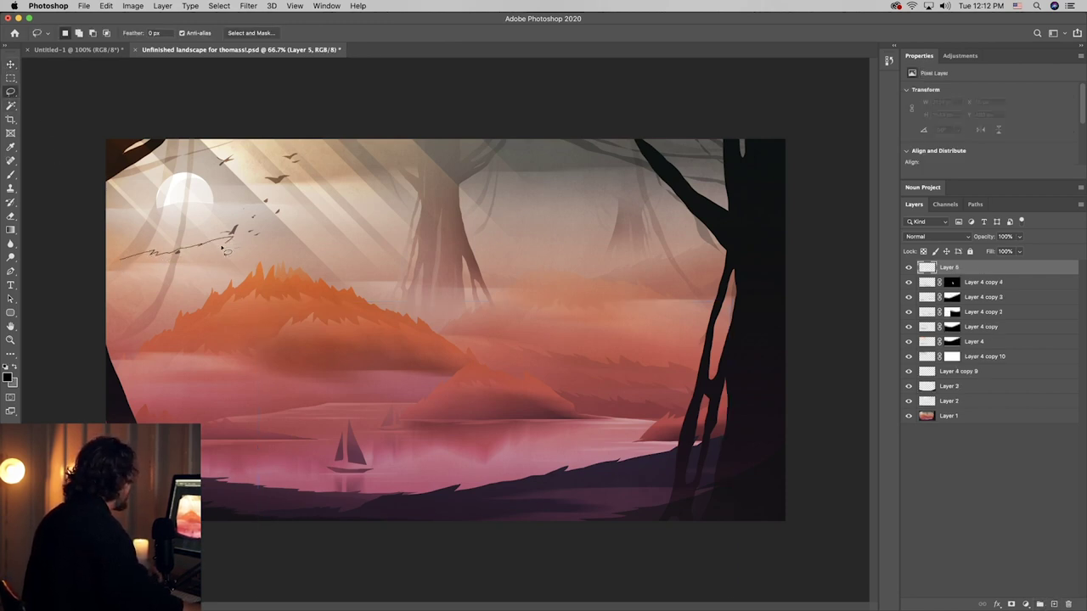
{"action": "left_click_drag", "start_coordinate": [224, 250], "coordinate": [281, 236]}
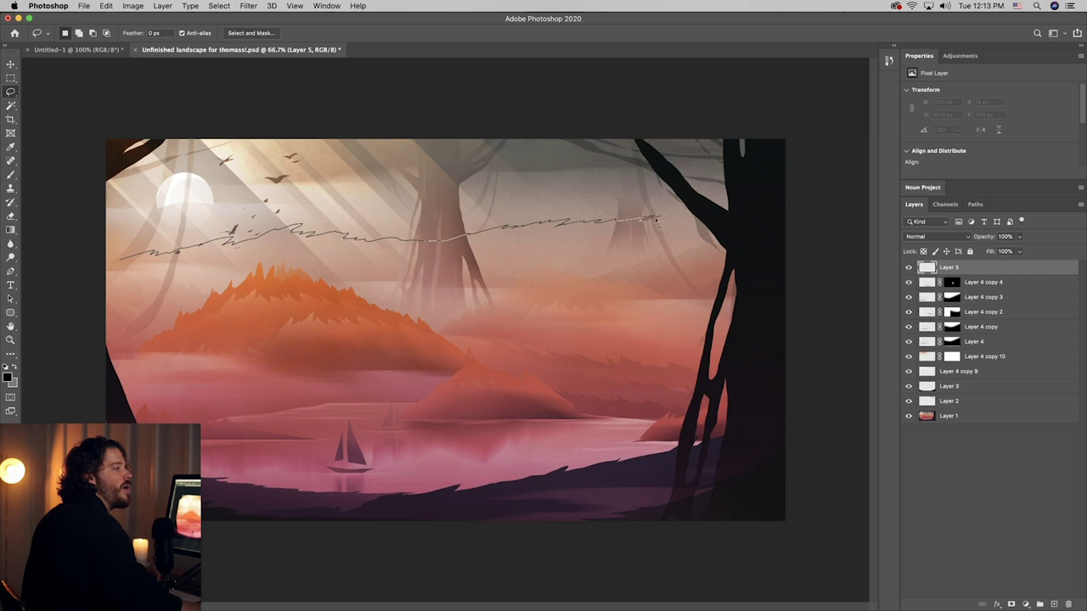
{"action": "mouse_move", "coordinate": [656, 220]}
{"action": "left_mouse_down"}
{"action": "mouse_move", "coordinate": [745, 218]}
{"action": "mouse_move", "coordinate": [834, 389]}
{"action": "mouse_move", "coordinate": [94, 393]}
{"action": "left_mouse_up"}
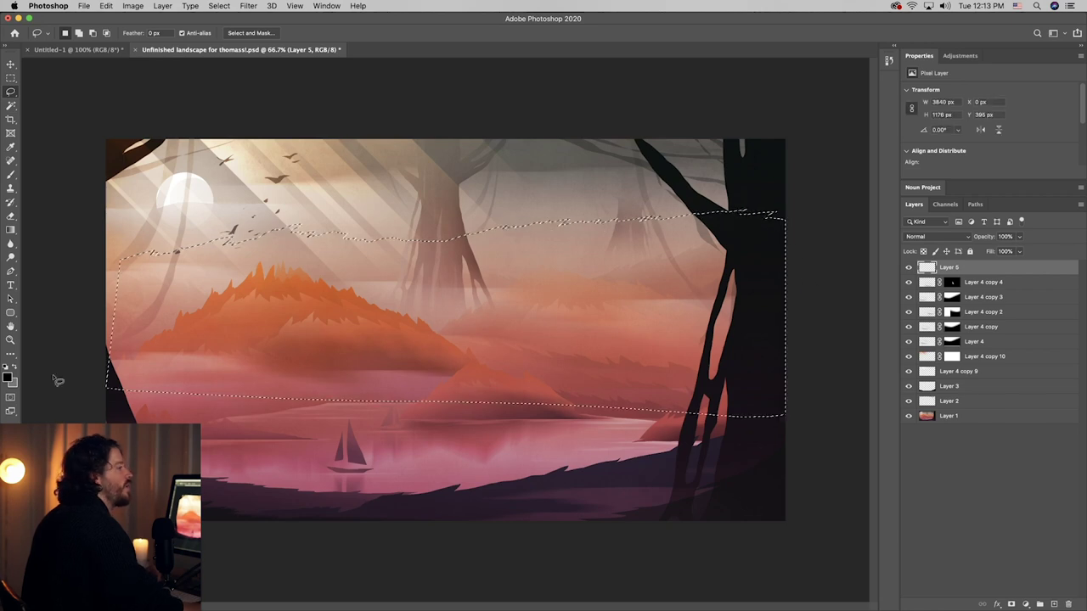
- Fill the strip's jagged upper edge with a downward black-to-transparent gradient, deselect it and shift the ridge slightly left
{"action": "left_click", "coordinate": [10, 230]}
{"action": "left_click_drag", "start_coordinate": [532, 214], "coordinate": [532, 312]}
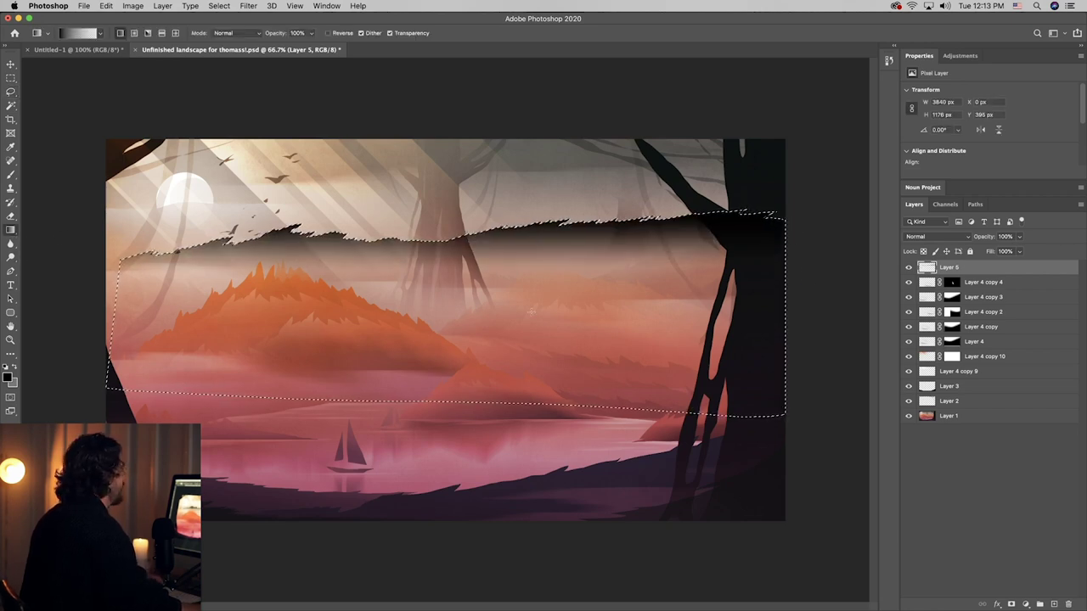
{"action": "key", "text": "ctrl+d"}
{"action": "key", "text": "v"}
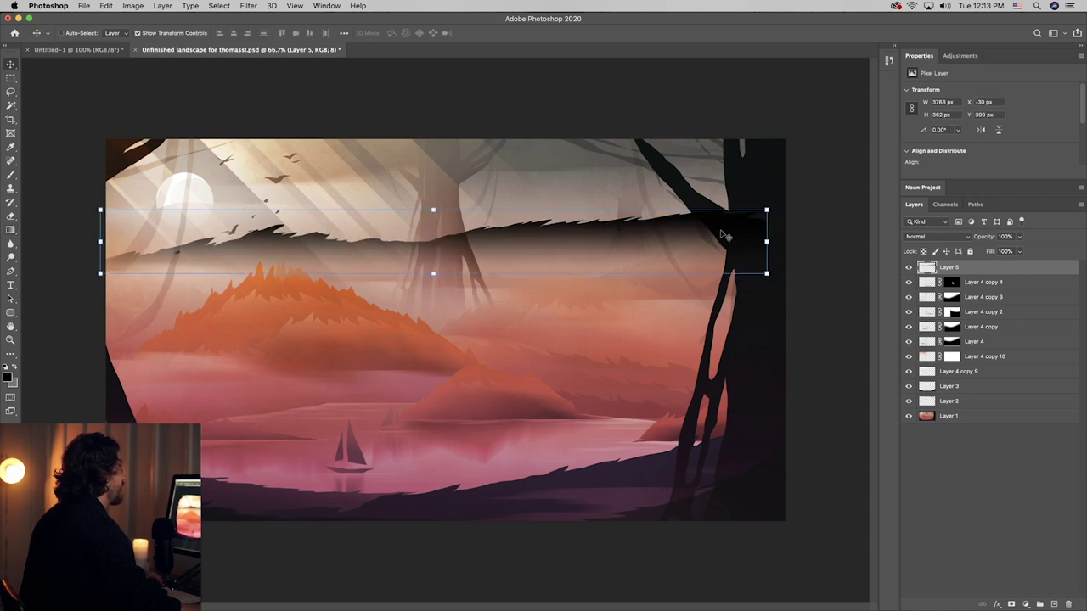
- Add a layer mask to the distant ridge, brush out parts of it and set the layer opacity to 12%
{"action": "left_click_drag", "start_coordinate": [1019, 237], "coordinate": [974, 252]}
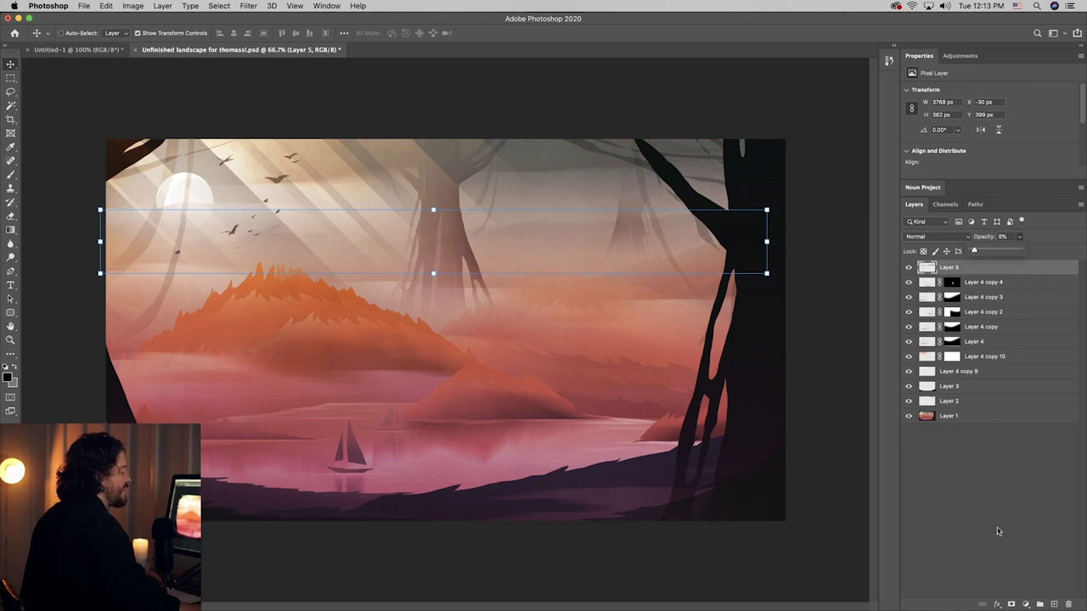
{"action": "left_click", "coordinate": [1011, 604]}
{"action": "left_click", "coordinate": [11, 174]}
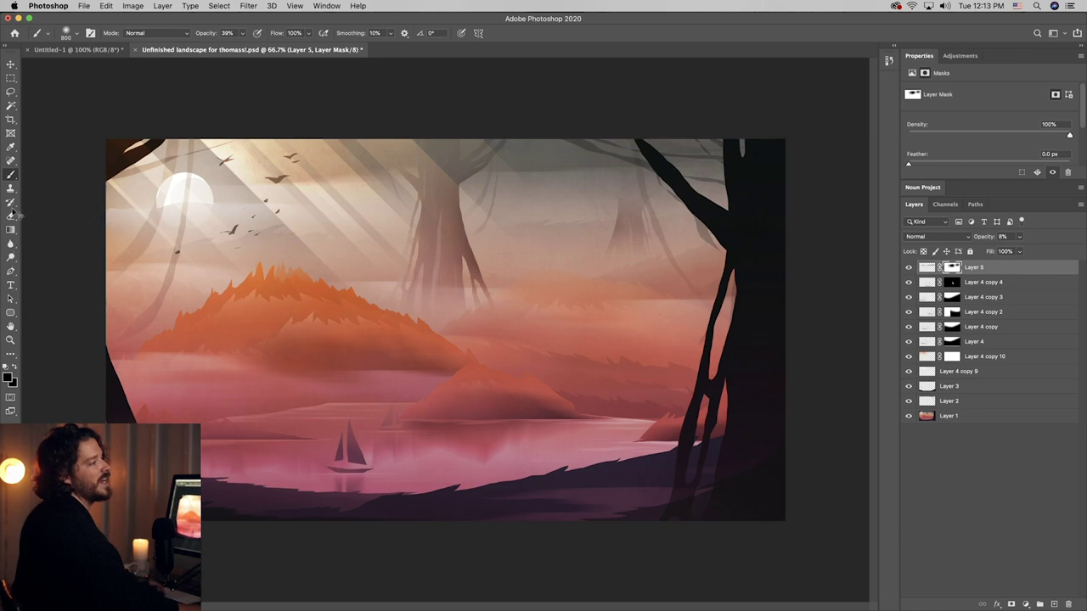
{"action": "key", "text": "v"}
{"action": "left_click", "coordinate": [927, 267]}
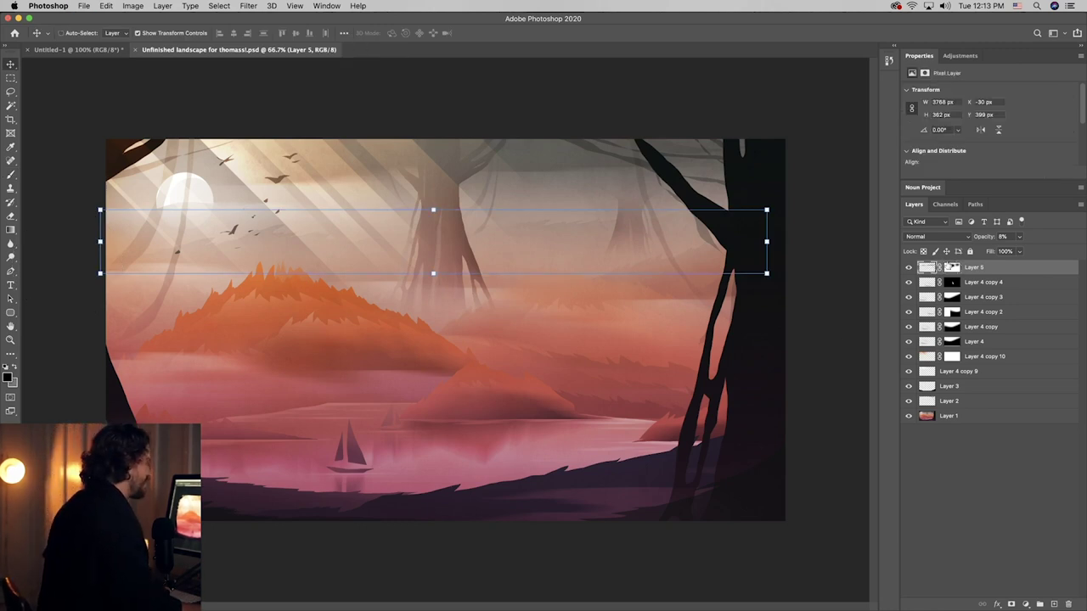
{"action": "left_click_drag", "start_coordinate": [1022, 238], "coordinate": [1020, 252]}
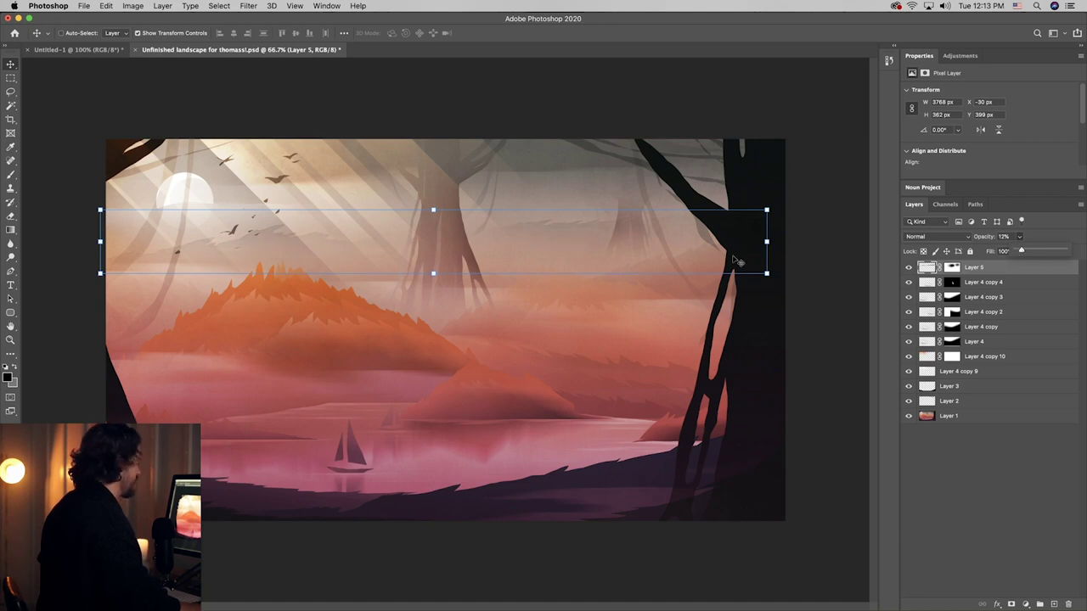
- Duplicate the distant ridge, stretch the copy to 5105 px wide and place it lower at X -1261 px, Y 511 px
{"action": "left_click_drag", "start_coordinate": [734, 259], "coordinate": [565, 277]}
{"action": "left_click_drag", "start_coordinate": [697, 268], "coordinate": [934, 251]}
{"action": "key", "text": "Return"}
{"action": "left_click_drag", "start_coordinate": [684, 269], "coordinate": [535, 262]}
- Save the document, add a new empty layer on top of the stack and save again
{"action": "key", "text": "super+s"}
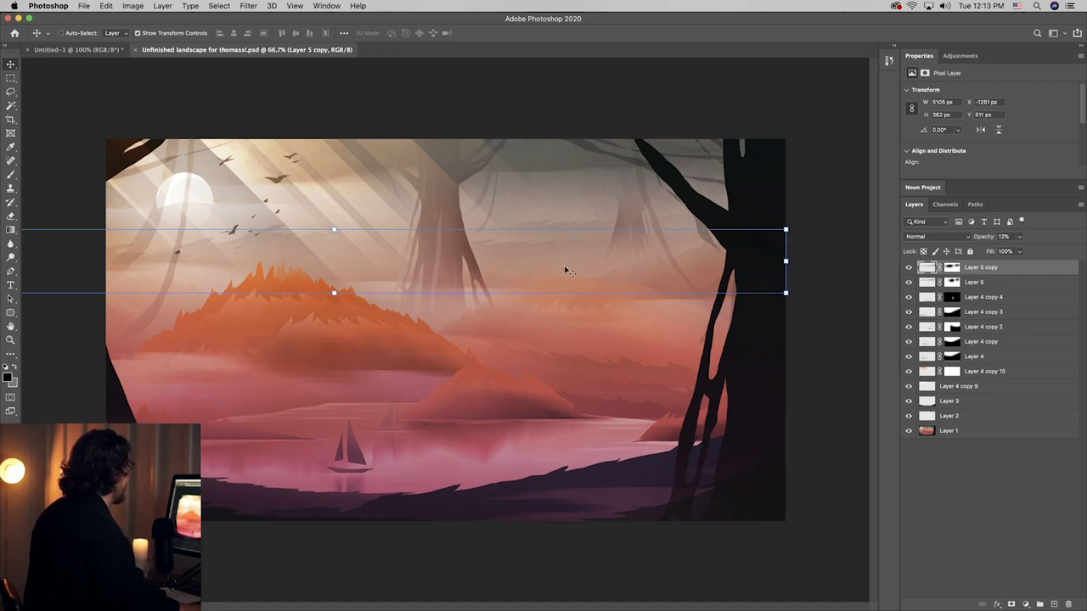
{"action": "left_click", "coordinate": [1053, 604]}
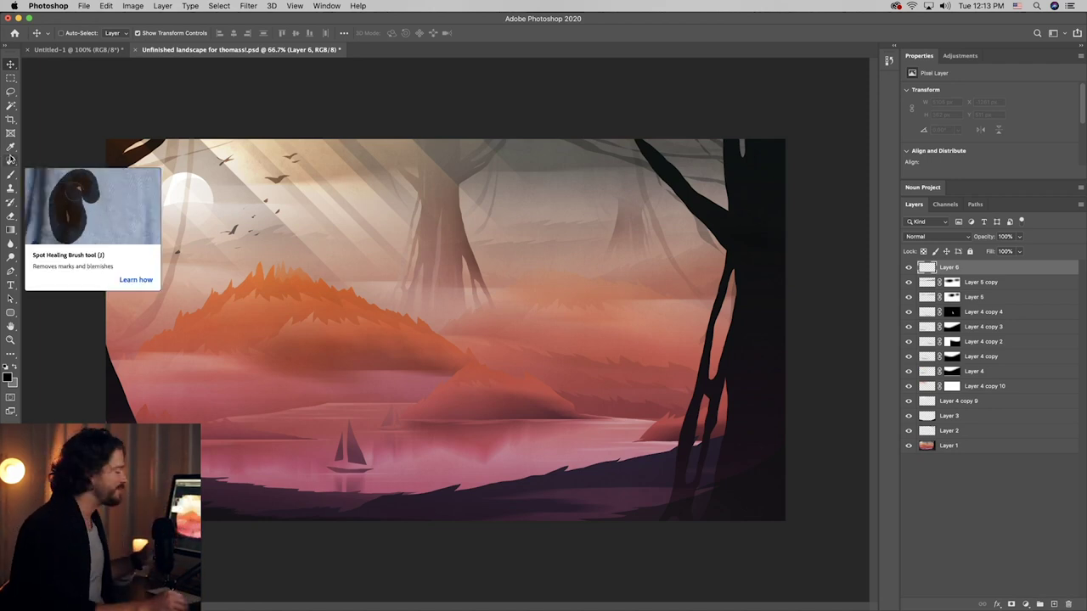
{"action": "key", "text": "super+s"}
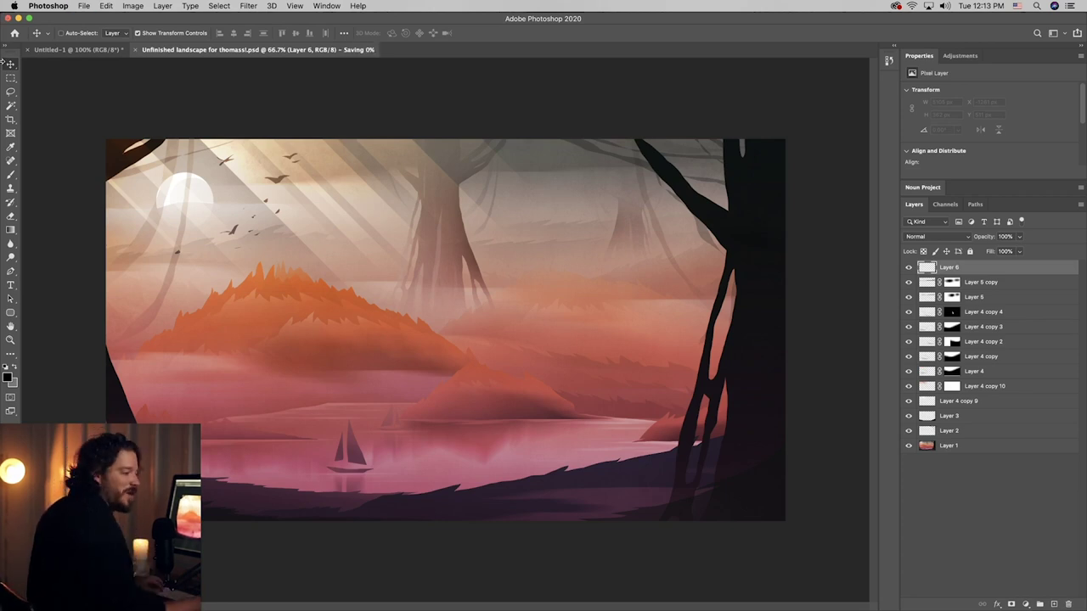
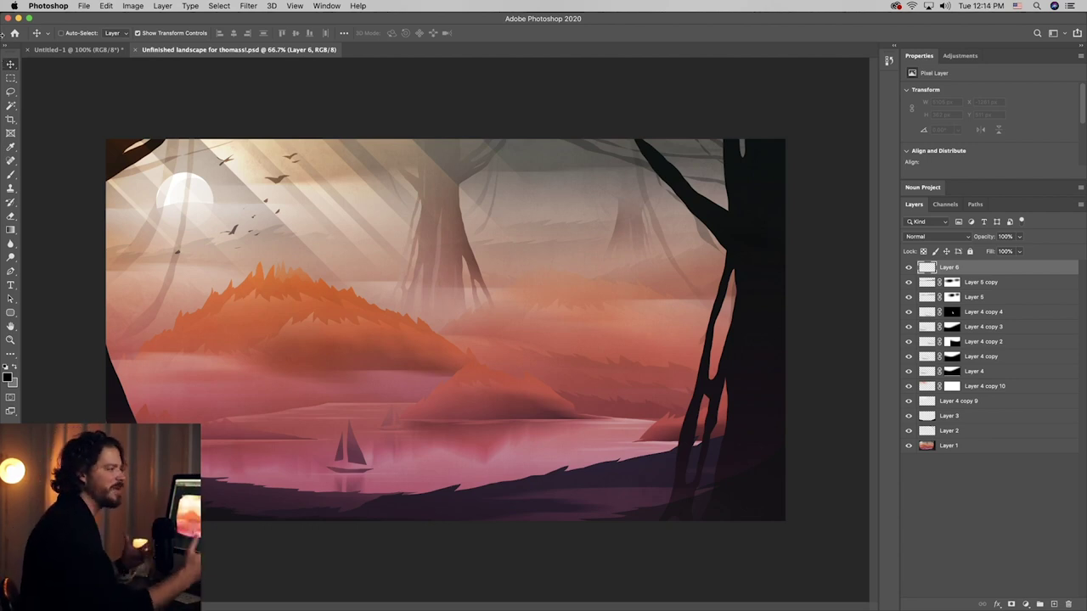
{"action": "left_click", "coordinate": [11, 79]}
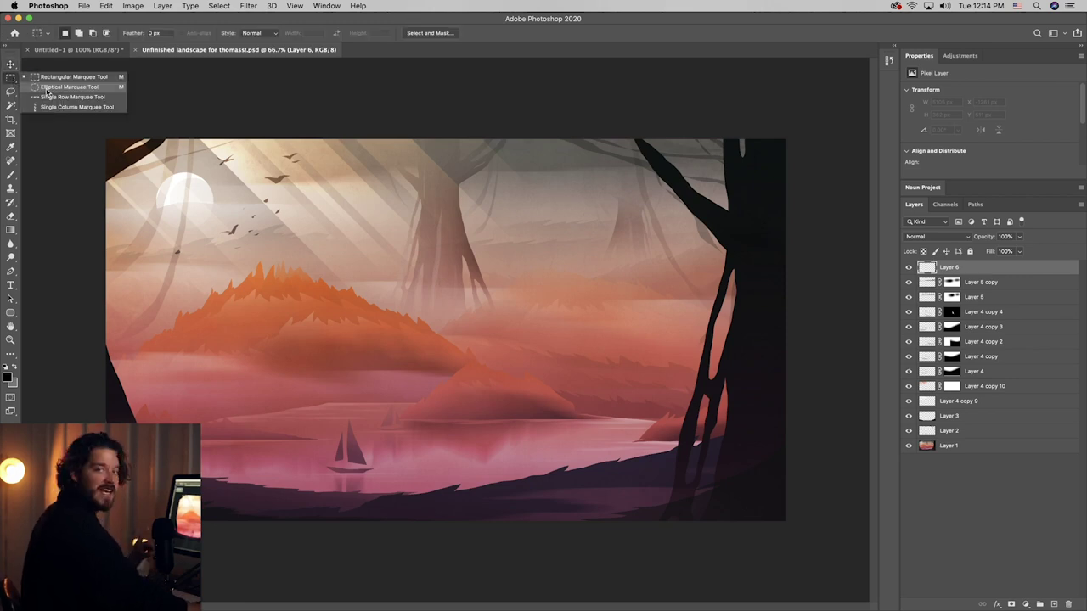
{"action": "left_click", "coordinate": [47, 87]}
{"action": "mouse_move", "coordinate": [339, 454]}
{"action": "left_mouse_down"}
{"action": "mouse_move", "coordinate": [359, 468]}
{"action": "mouse_move", "coordinate": [393, 466]}
{"action": "mouse_move", "coordinate": [342, 462]}
{"action": "mouse_move", "coordinate": [419, 418]}
{"action": "mouse_move", "coordinate": [397, 418]}
{"action": "mouse_move", "coordinate": [403, 370]}
{"action": "mouse_move", "coordinate": [378, 395]}
{"action": "left_mouse_up"}
{"action": "key", "text": "super+z"}
{"action": "left_click_drag", "start_coordinate": [489, 406], "coordinate": [502, 415]}
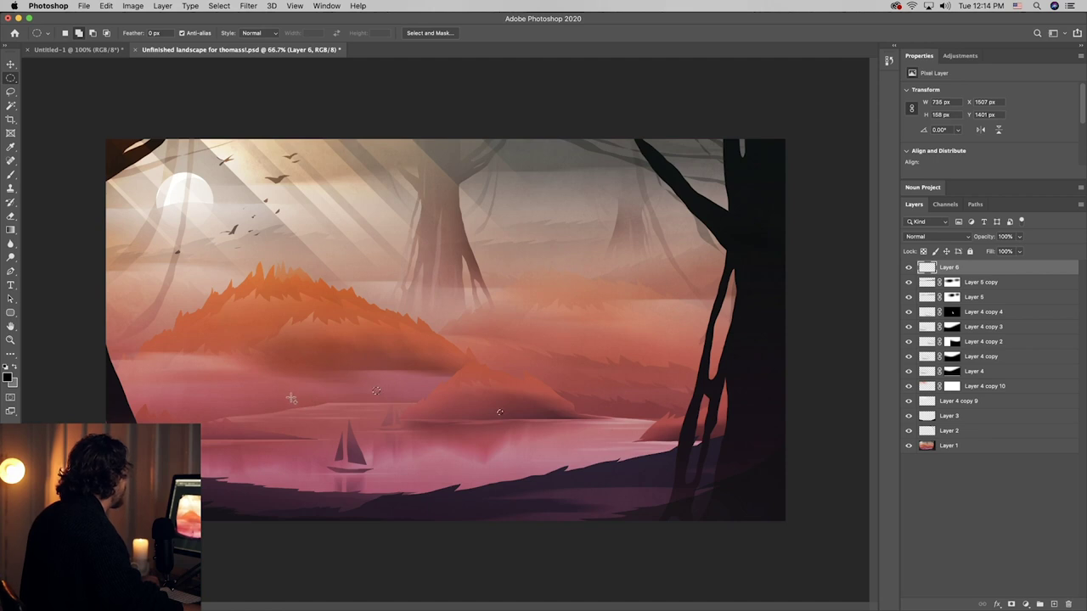
{"action": "left_click_drag", "start_coordinate": [599, 333], "coordinate": [604, 338]}
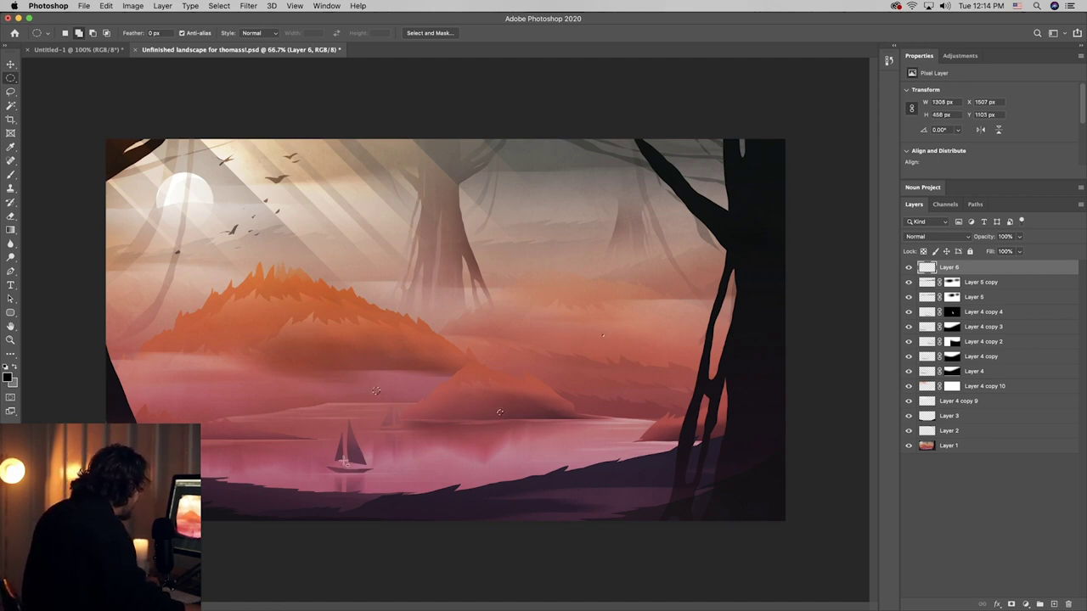
{"action": "left_click_drag", "start_coordinate": [377, 461], "coordinate": [348, 464]}
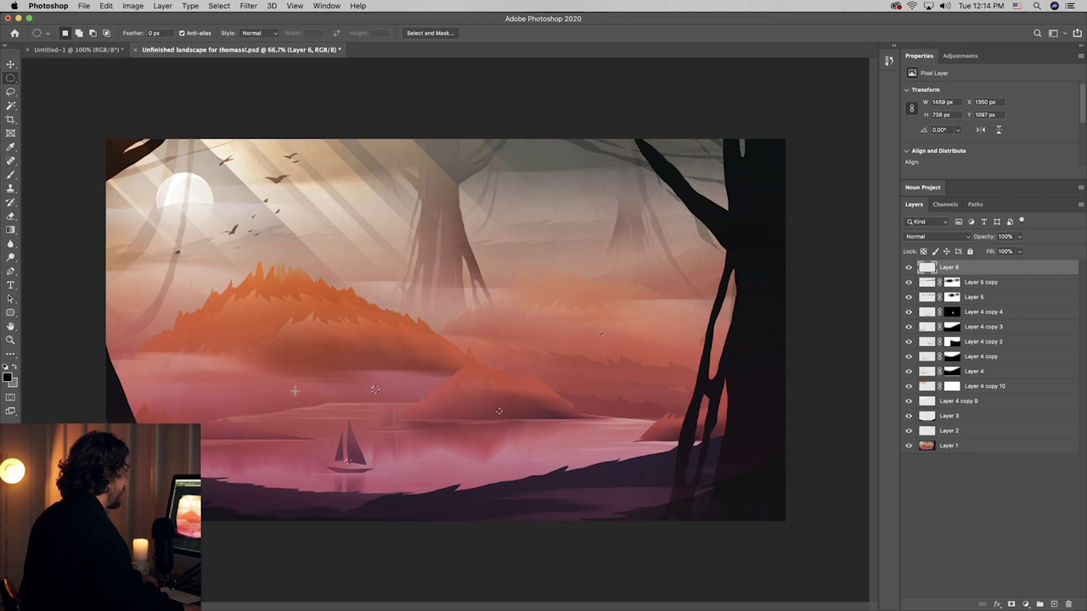
{"action": "key", "text": "super+d"}
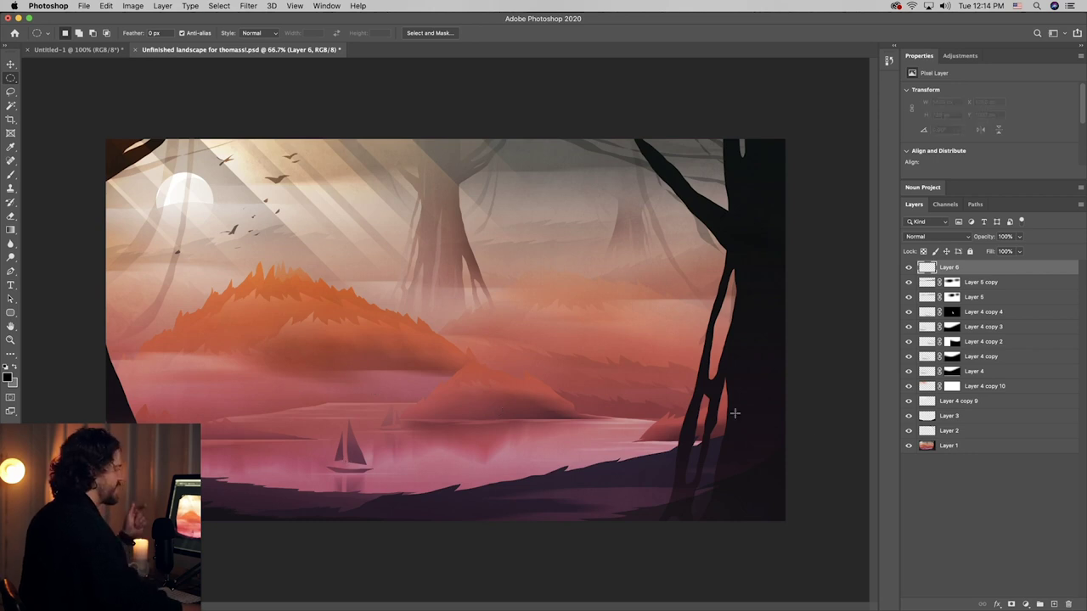
- Switch to the Pencil tool at 15 px with a near-white foreground colour sampled from the sun
{"action": "mouse_move", "coordinate": [10, 174]}
{"action": "left_mouse_down"}
{"action": "mouse_move", "coordinate": [45, 173]}
{"action": "mouse_move", "coordinate": [65, 187]}
{"action": "left_mouse_up"}
{"action": "left_click", "coordinate": [9, 378]}
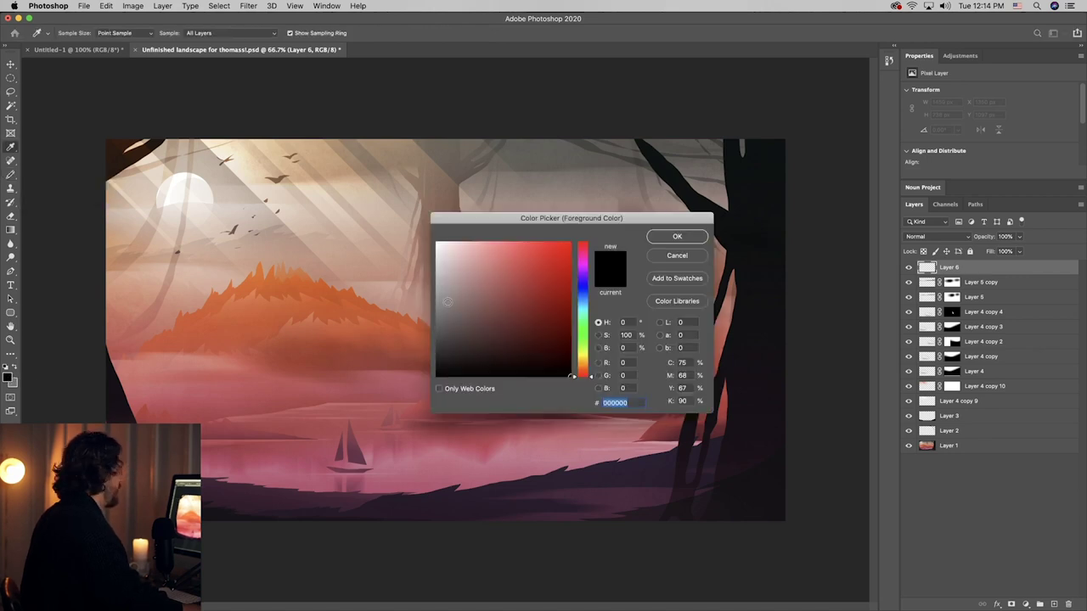
{"action": "left_click", "coordinate": [436, 240]}
{"action": "left_click", "coordinate": [677, 236]}
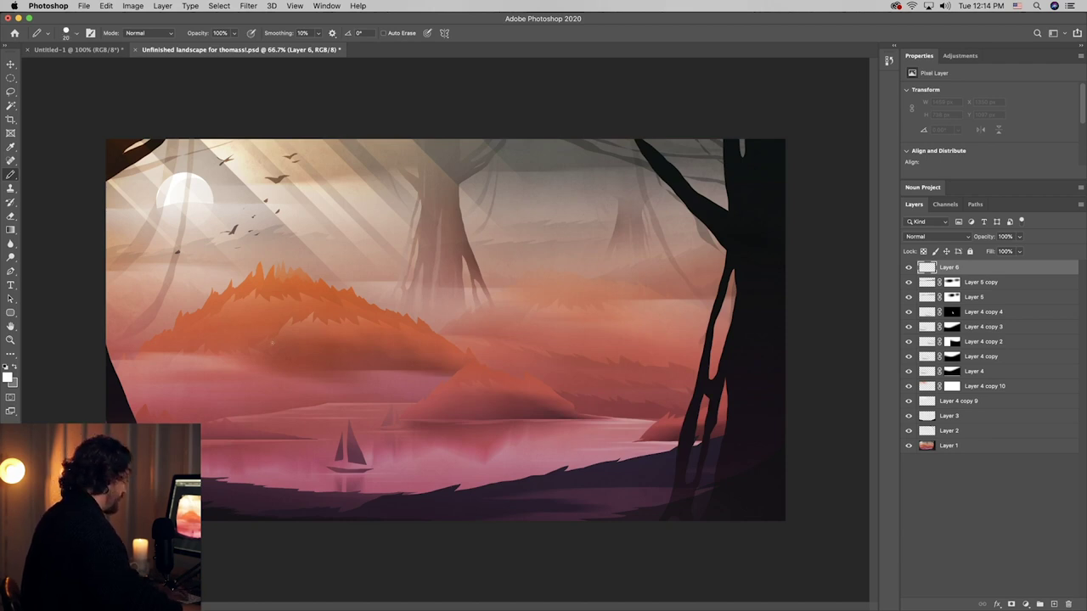
{"action": "key", "text": "i"}
{"action": "left_click_drag", "start_coordinate": [180, 175], "coordinate": [180, 178]}
{"action": "key", "text": "b"}
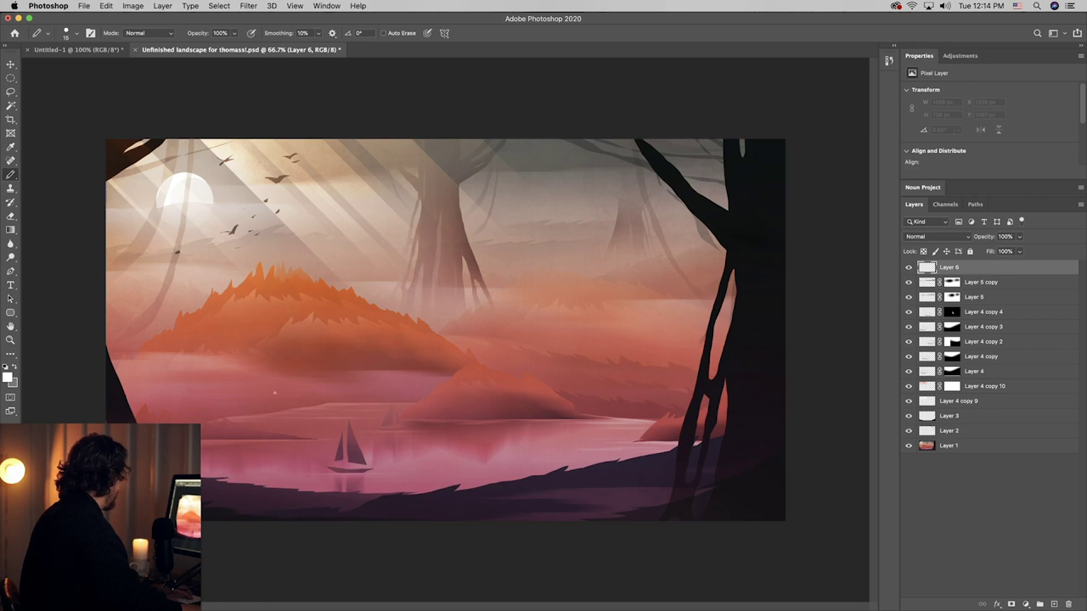
- Dot 15 px white lights: three above the lake's left shore, three above its right shore and two beside the right foreground tree
{"action": "left_click", "coordinate": [252, 401]}
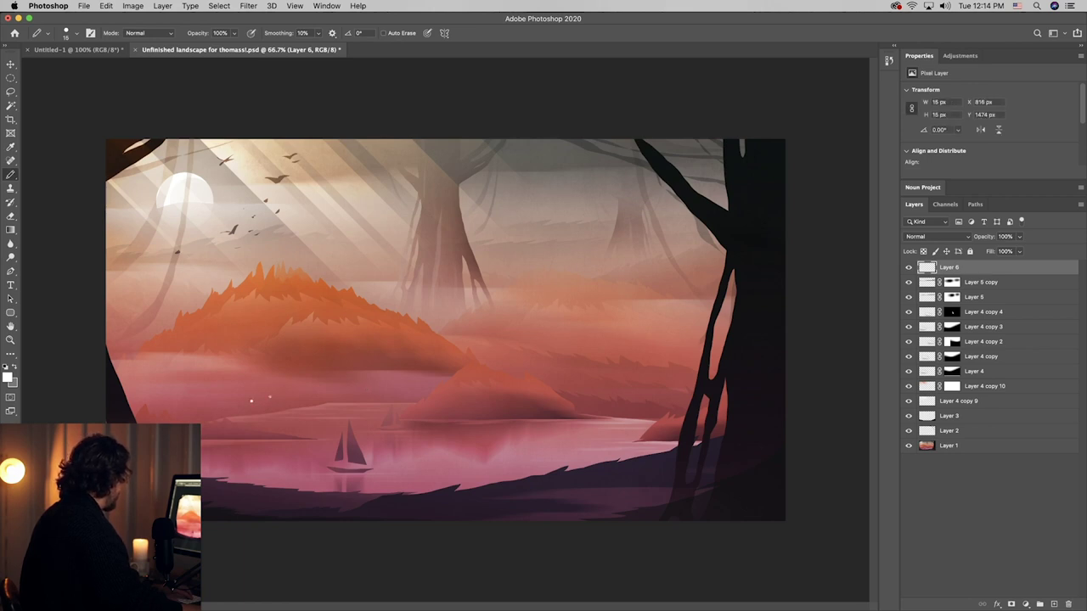
{"action": "left_click", "coordinate": [267, 400]}
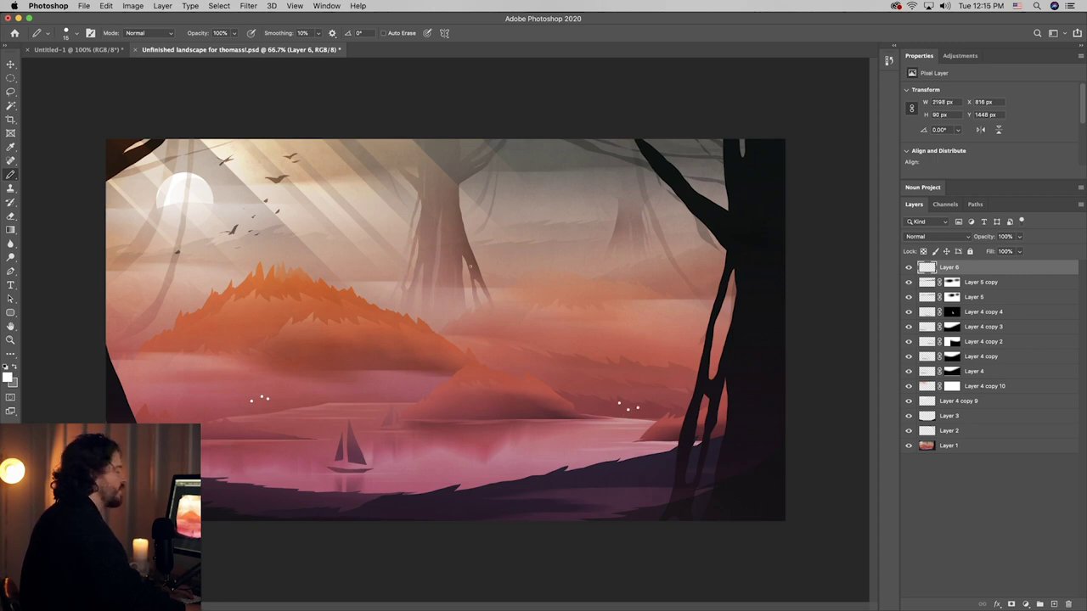
{"action": "left_click", "coordinate": [674, 279]}
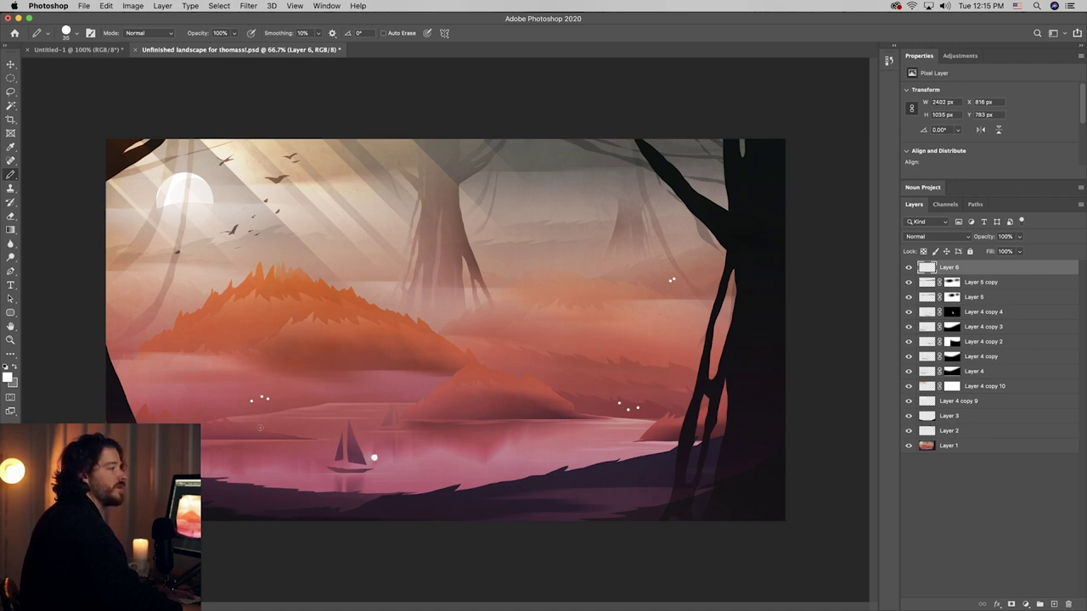
- Replace the light dot beside the front sailboat with a 35 px one on its hull and reduce the pencil size to 25 px
{"action": "key", "text": "super+z"}
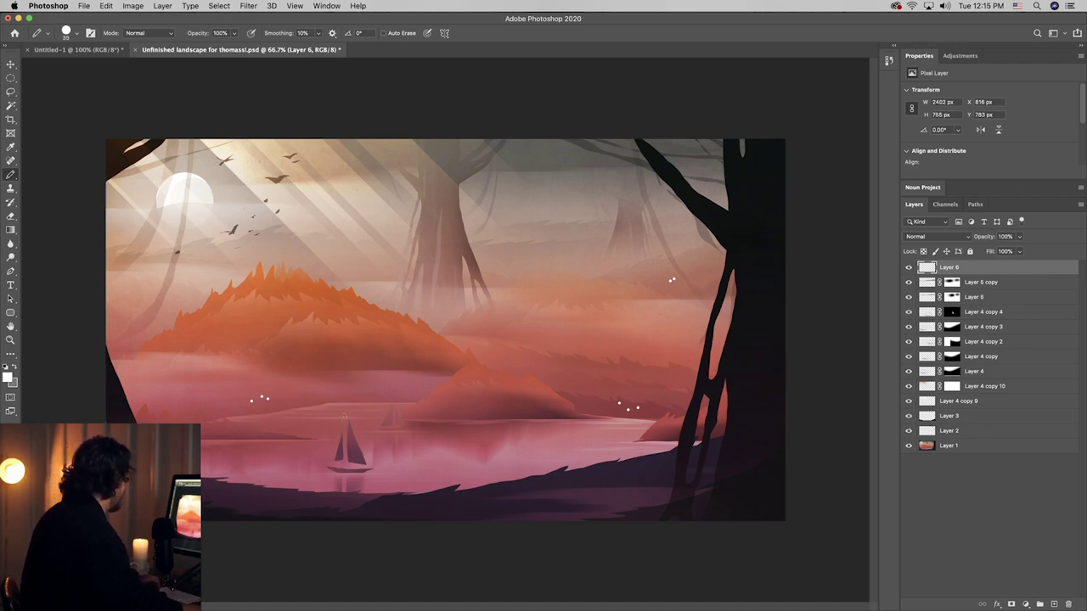
{"action": "key", "text": "super+z"}
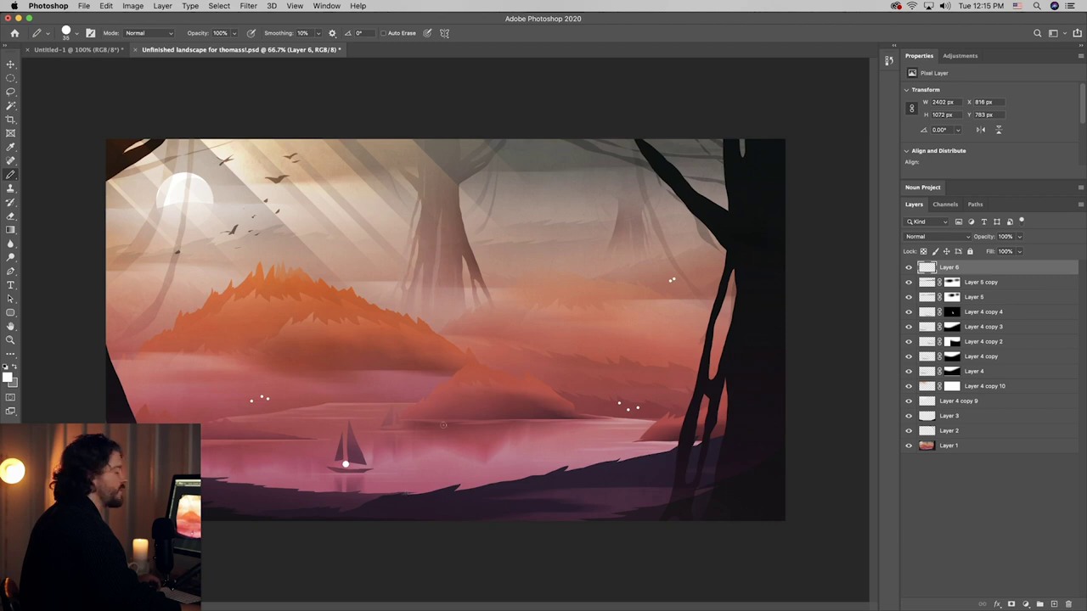
{"action": "key", "text": "["}
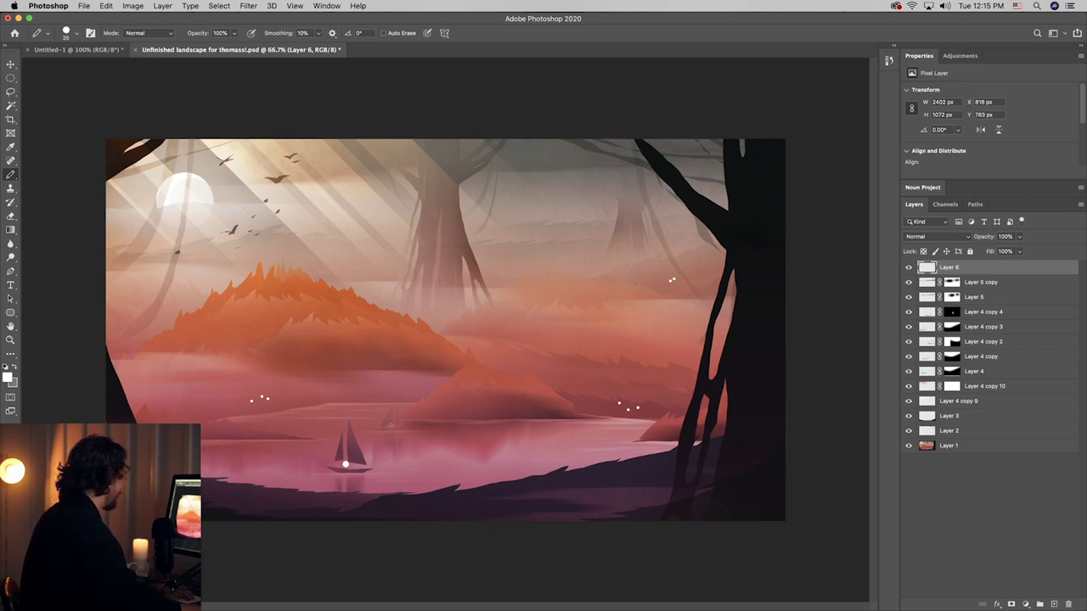
- Dot white lights at the lake's left edge and on the distant sailboat, plus three 10 px ones around the background tree trunk
{"action": "left_click", "coordinate": [204, 430]}
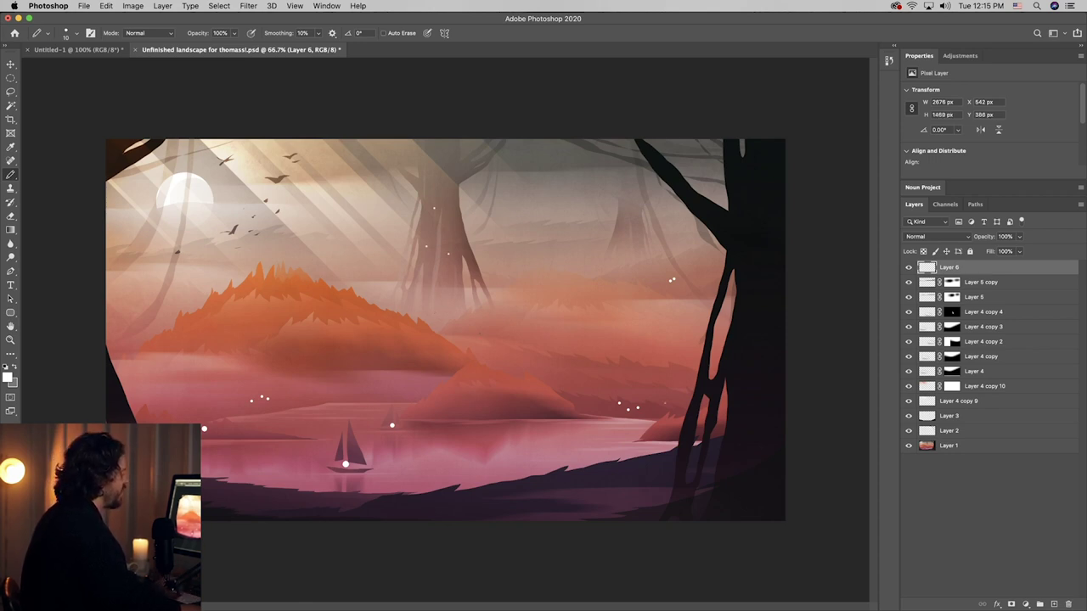
- Apply an Outer Glow to the lights layer with 38% opacity, 21% spread and 109 px size
{"action": "left_click", "coordinate": [998, 604]}
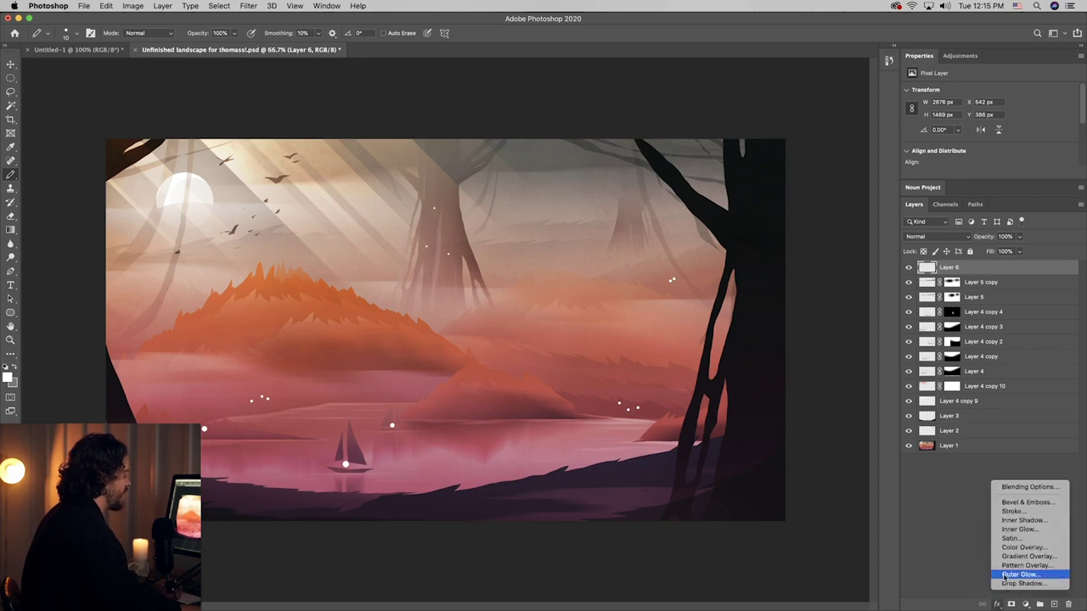
{"action": "left_click", "coordinate": [1004, 578]}
{"action": "left_click_drag", "start_coordinate": [847, 319], "coordinate": [856, 316]}
{"action": "left_click_drag", "start_coordinate": [821, 384], "coordinate": [844, 398]}
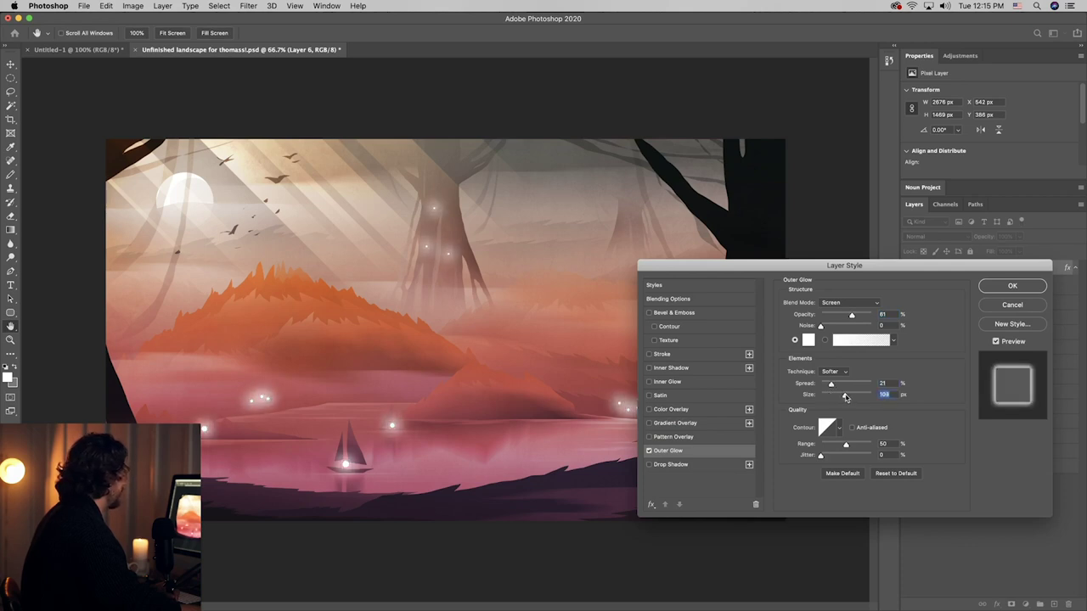
{"action": "left_click", "coordinate": [841, 318]}
- Set the lights' glow colour to golden yellow ebba5d and apply the layer style
{"action": "left_click", "coordinate": [808, 340]}
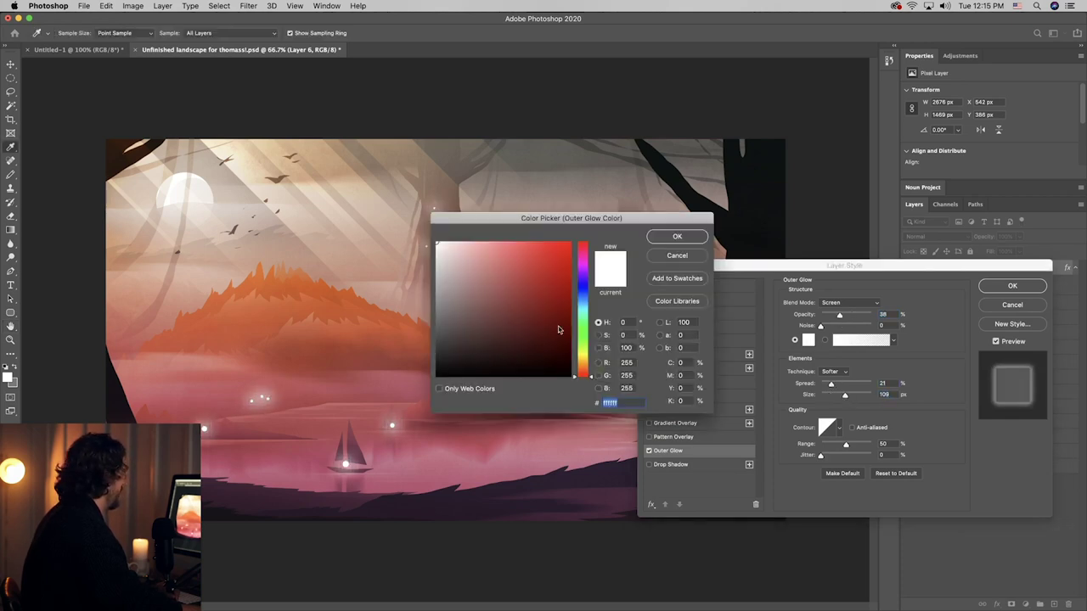
{"action": "left_click", "coordinate": [393, 198]}
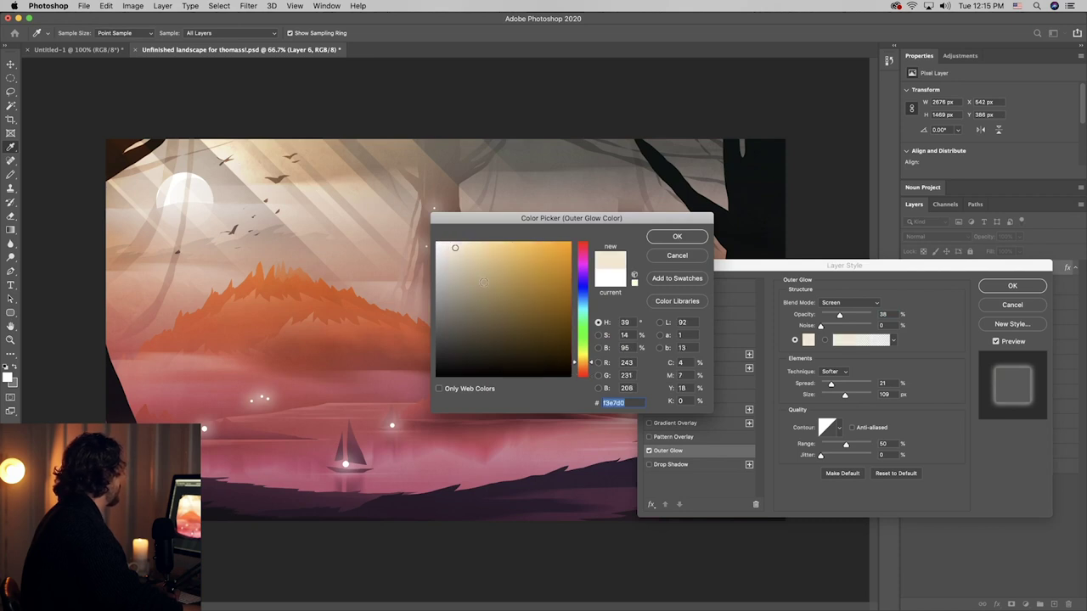
{"action": "left_click", "coordinate": [526, 253]}
{"action": "left_click_drag", "start_coordinate": [522, 252], "coordinate": [517, 252]}
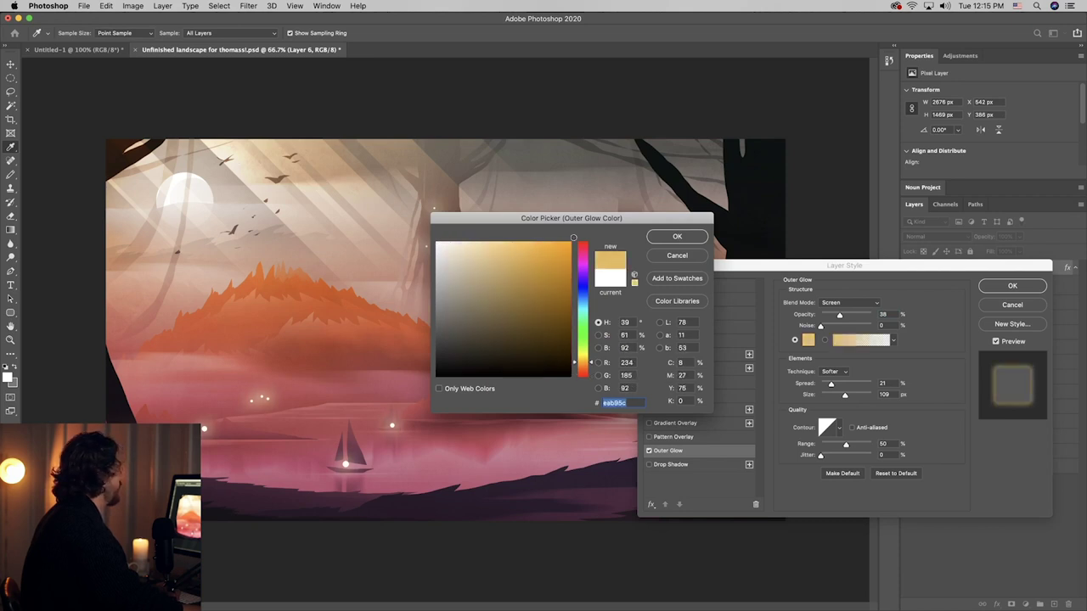
{"action": "left_click", "coordinate": [671, 241]}
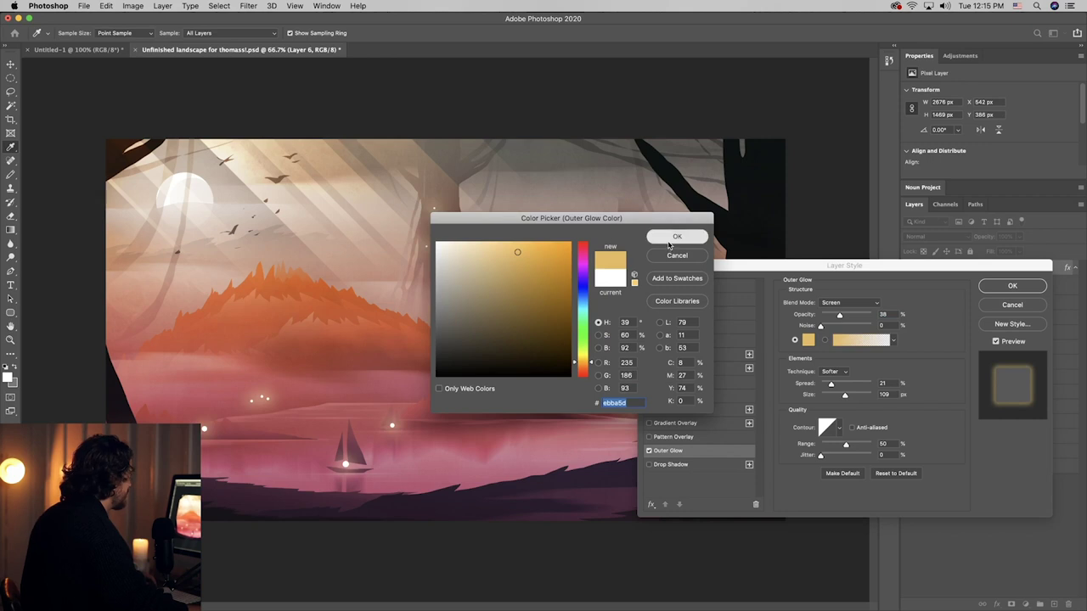
{"action": "left_click", "coordinate": [985, 289]}
{"action": "key", "text": "v"}
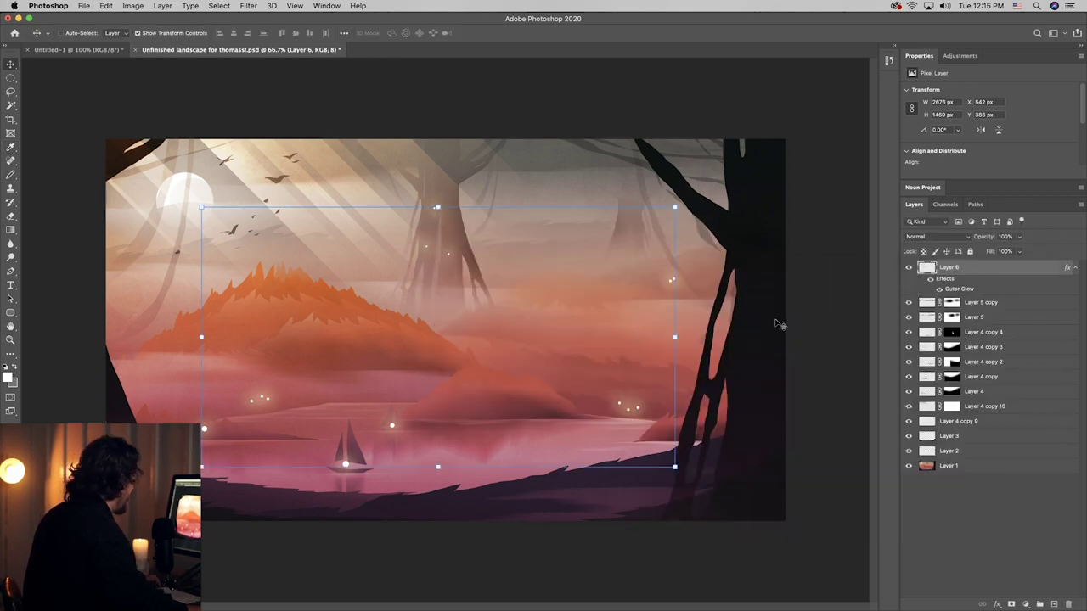
- Add a new top layer, select a narrow vertical strip about 23 px wide left of the right foreground tree, and save
{"action": "right_click", "coordinate": [7, 78]}
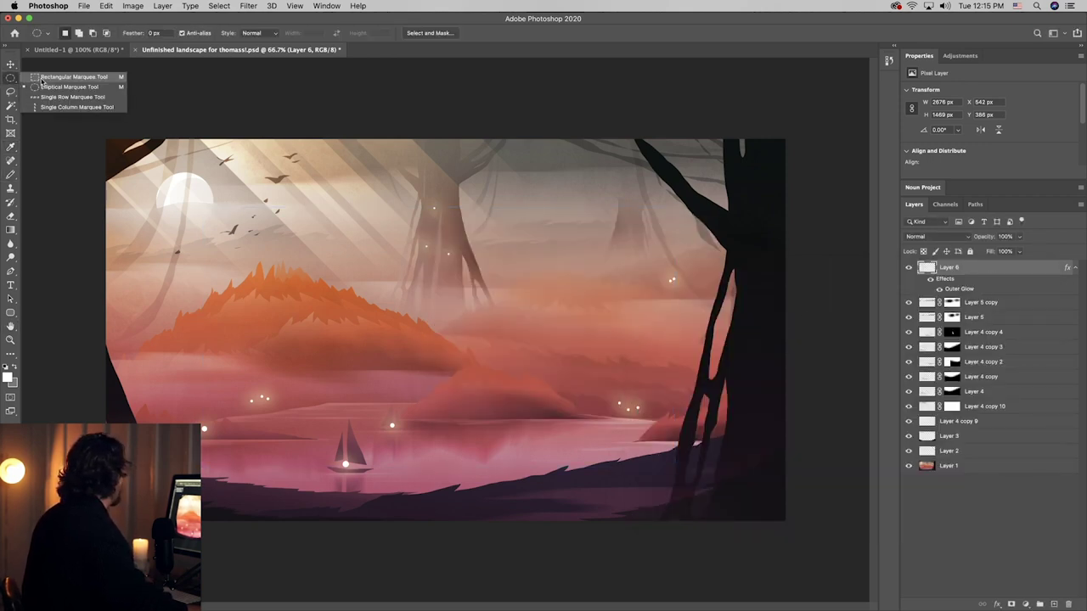
{"action": "left_click", "coordinate": [60, 76]}
{"action": "left_click", "coordinate": [1054, 603]}
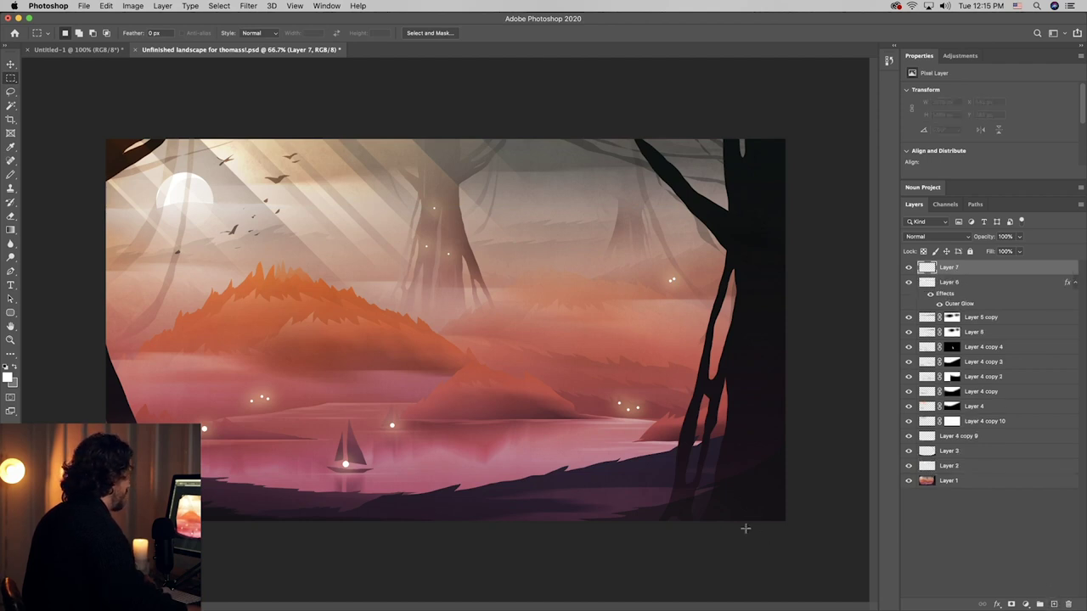
{"action": "left_click_drag", "start_coordinate": [490, 527], "coordinate": [623, 292]}
{"action": "key", "text": "super+d"}
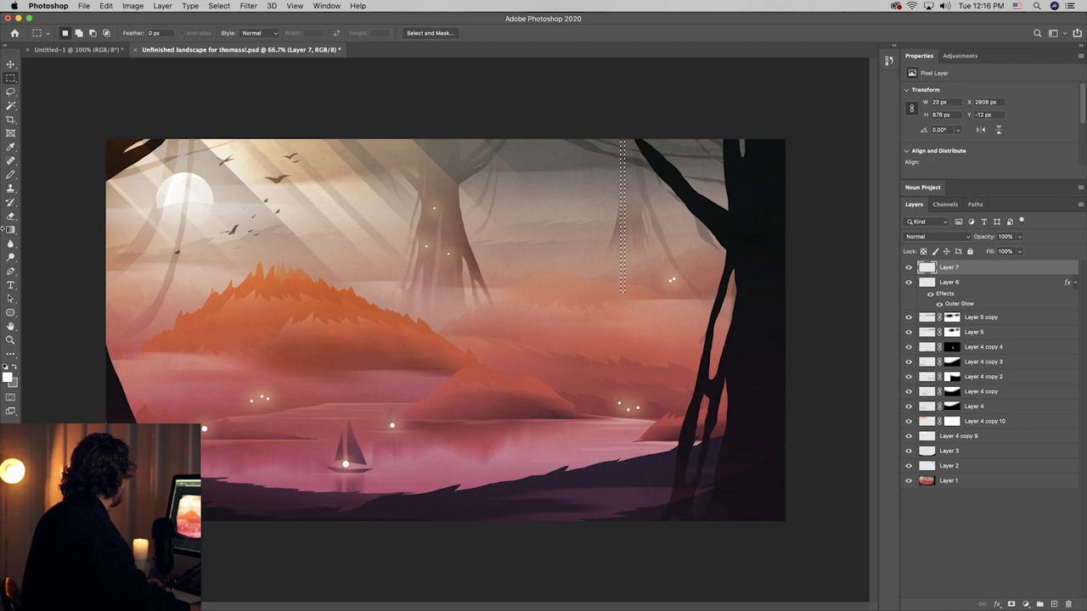
{"action": "key", "text": "super+s"}
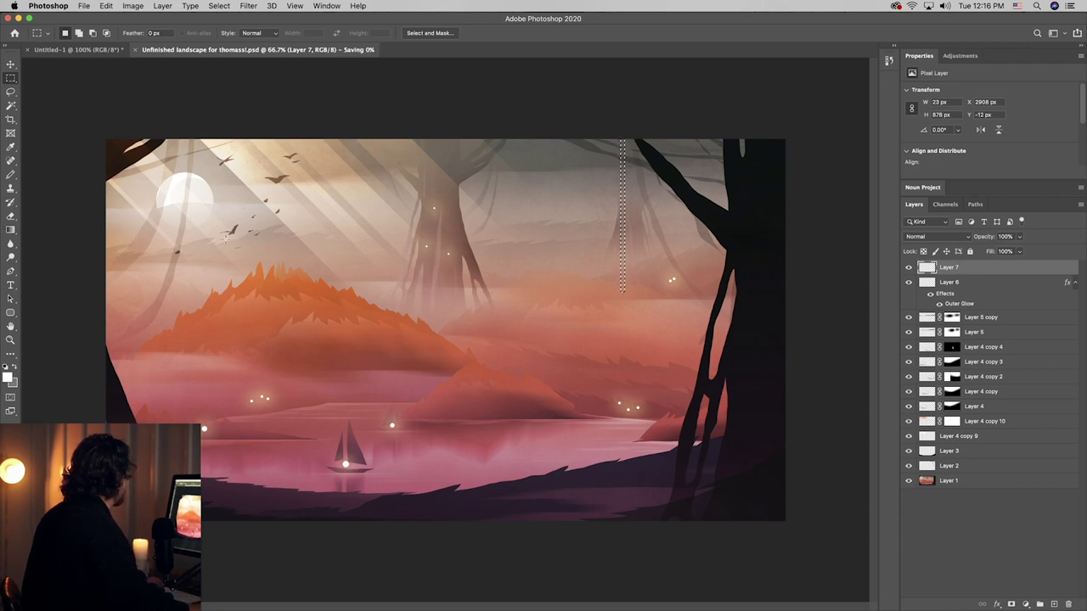
- Fill the strip with a downward-fading gradient in near-black sampled from the foreground tree and shift it up and slightly right as a hanging cord
{"action": "key", "text": "i"}
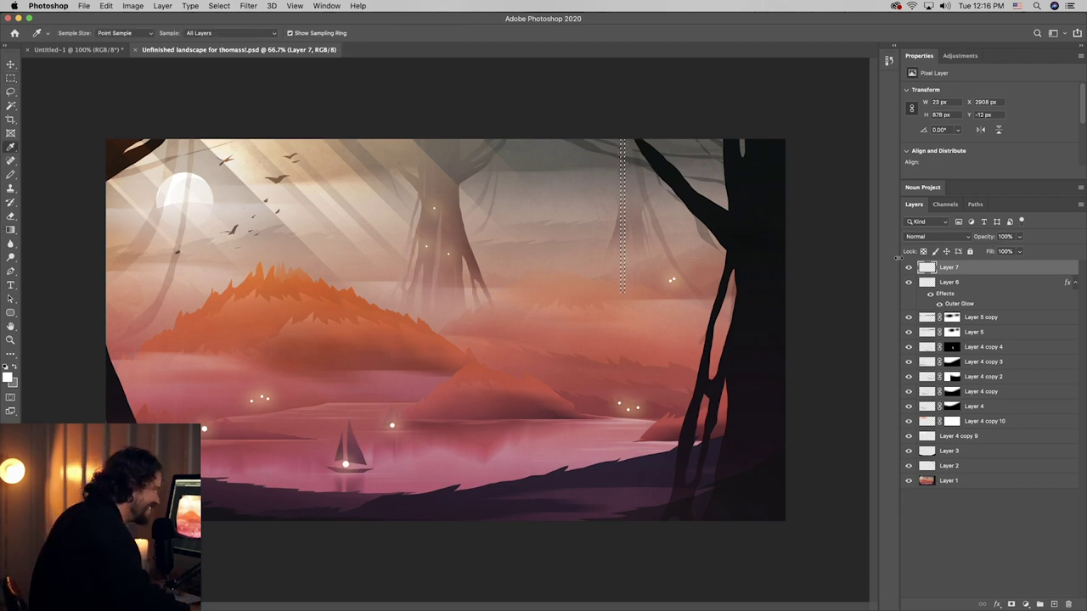
{"action": "left_click", "coordinate": [772, 241]}
{"action": "key", "text": "m"}
{"action": "key", "text": "alt+BackSpace"}
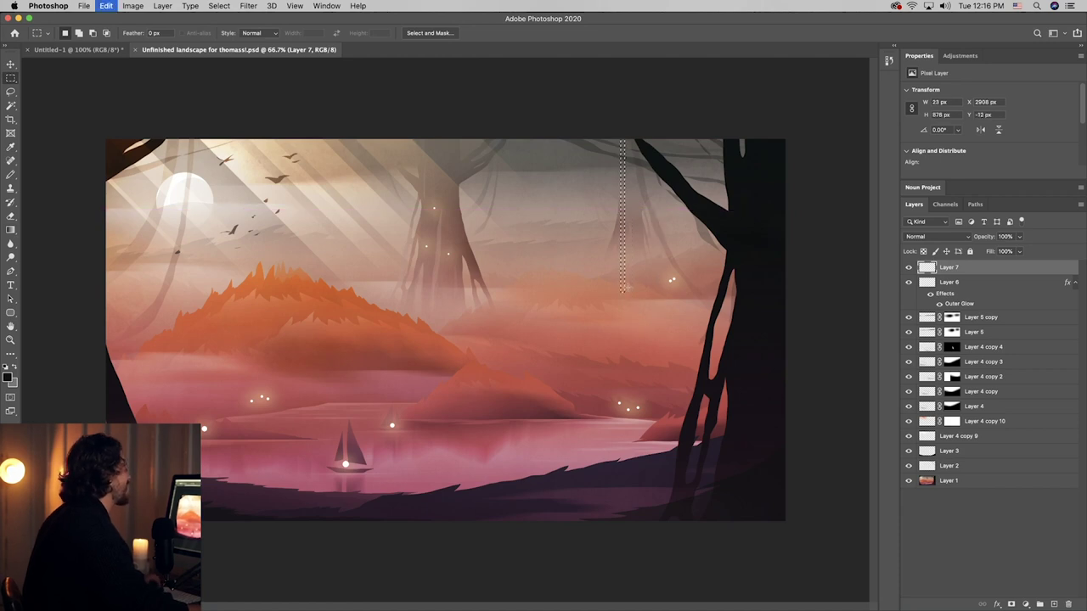
{"action": "key", "text": "g"}
{"action": "left_click_drag", "start_coordinate": [617, 177], "coordinate": [622, 281]}
{"action": "key", "text": "super+d"}
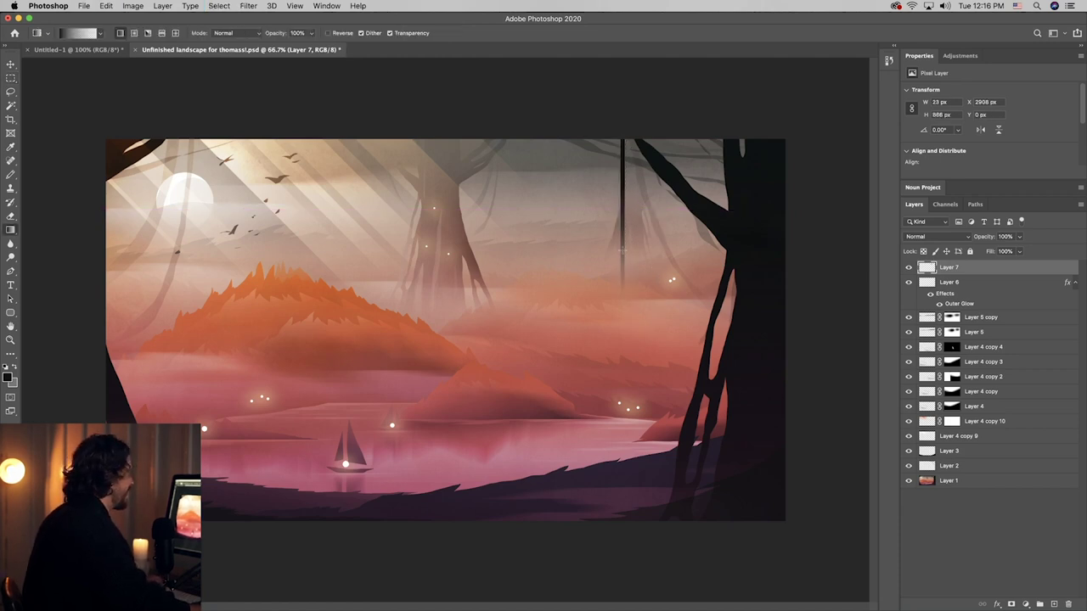
{"action": "key", "text": "v"}
{"action": "left_click_drag", "start_coordinate": [780, 263], "coordinate": [788, 204]}
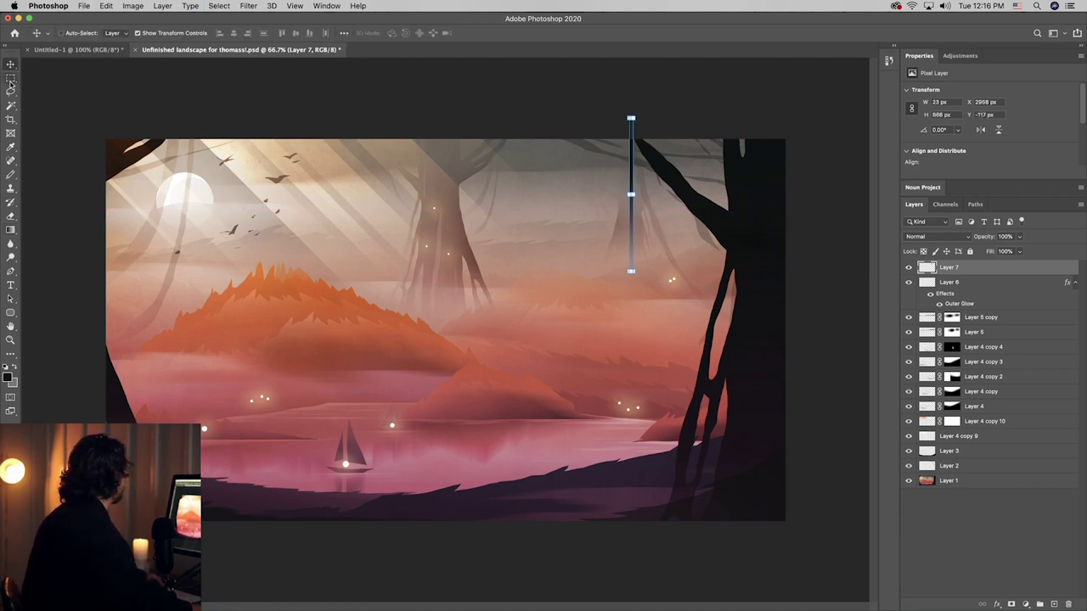
- Select a circle about 210 px across at the cord's lower end and fill it with the near-black gradient
{"action": "right_click", "coordinate": [10, 79]}
{"action": "left_click", "coordinate": [51, 87]}
{"action": "mouse_move", "coordinate": [601, 267]}
{"action": "left_mouse_down"}
{"action": "mouse_move", "coordinate": [650, 304]}
{"action": "mouse_move", "coordinate": [637, 285]}
{"action": "left_mouse_up"}
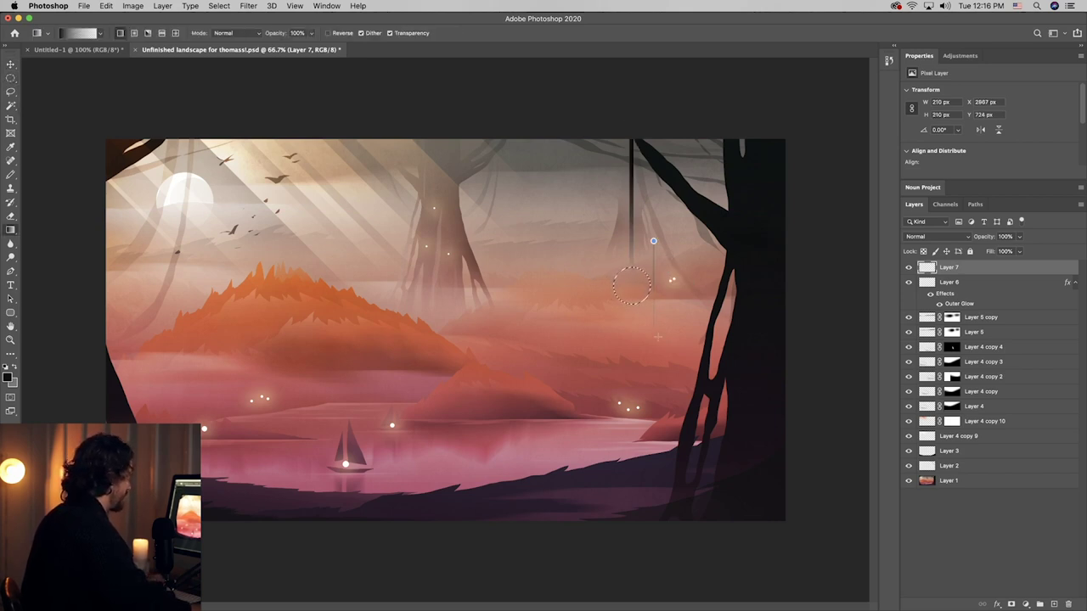
{"action": "key", "text": "alt+BackSpace"}
- Select the lower part of the circle with a rectangular selection and copy it to its own layer
{"action": "right_click", "coordinate": [11, 78]}
{"action": "left_click", "coordinate": [51, 77]}
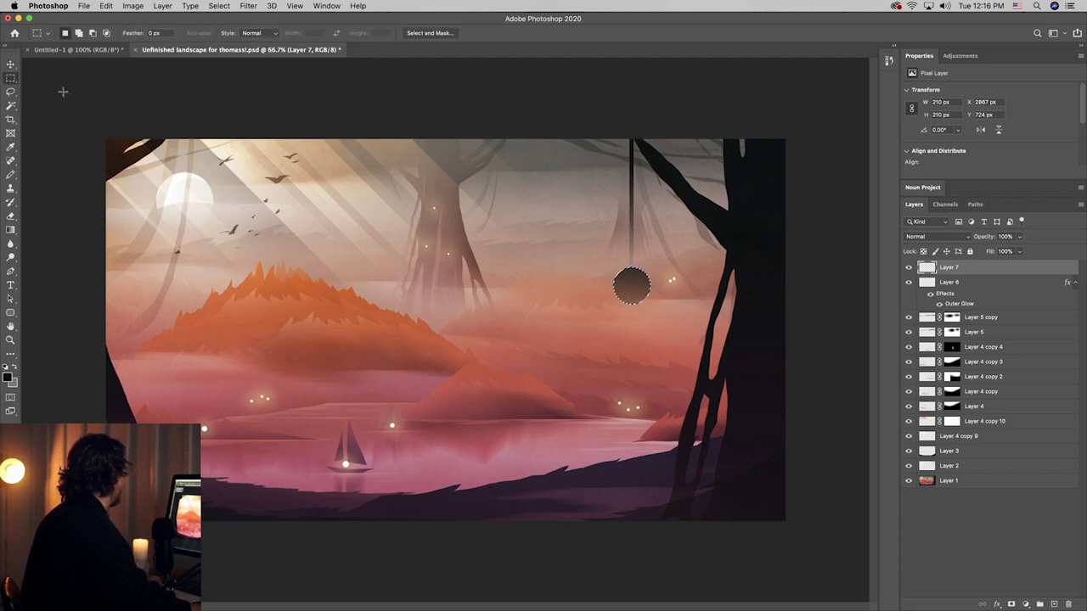
{"action": "left_click_drag", "start_coordinate": [656, 310], "coordinate": [586, 276]}
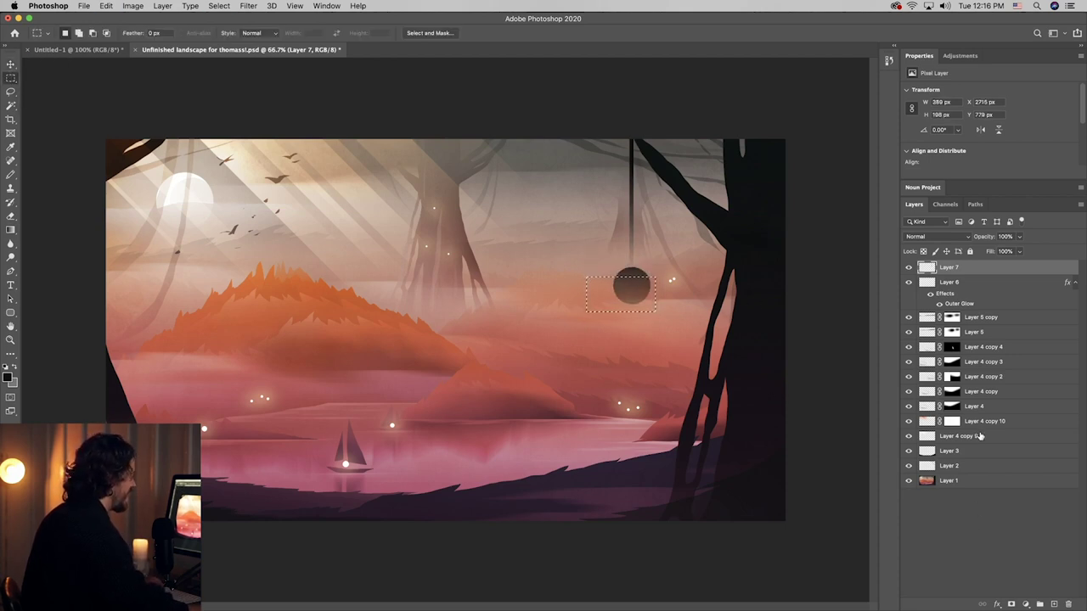
{"action": "key", "text": "ctrl+j"}
{"action": "key", "text": "v"}
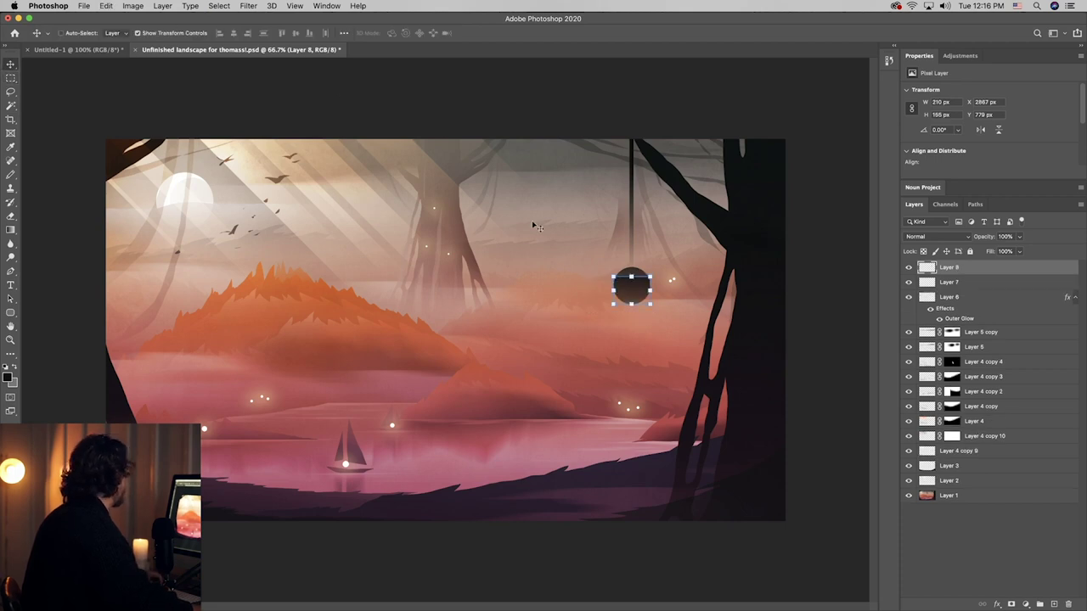
- Duplicate the circle's lower-part layer several times and merge the copies into one solid dark layer
{"action": "left_click_drag", "start_coordinate": [958, 268], "coordinate": [963, 308]}
{"action": "left_click", "coordinate": [963, 267]}
{"action": "left_click", "coordinate": [973, 322], "text": "shift"}
{"action": "right_click", "coordinate": [971, 321]}
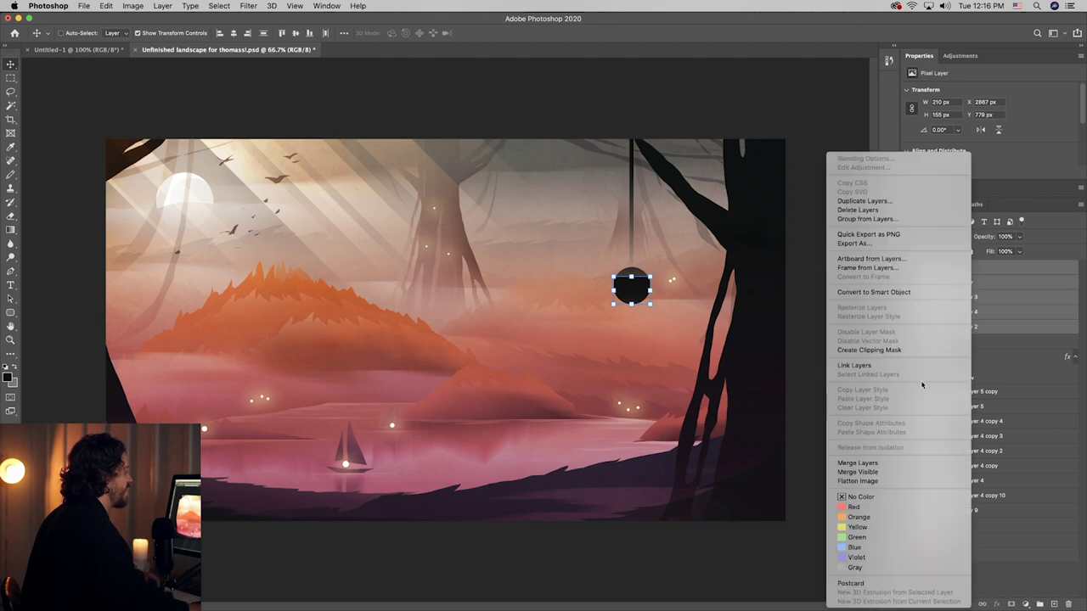
{"action": "left_click", "coordinate": [898, 463]}
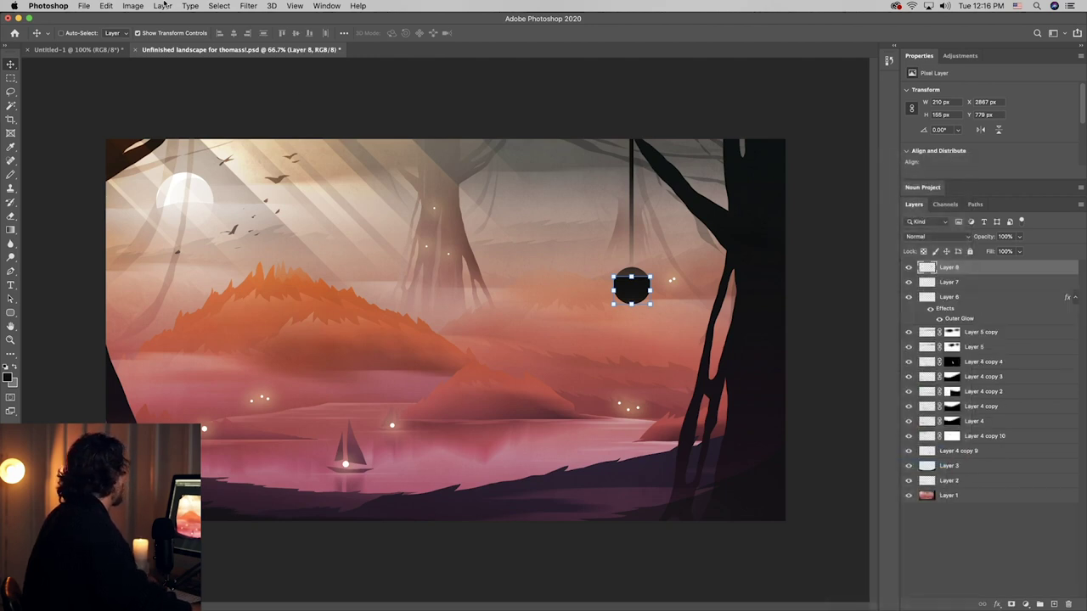
- Invert the circle's lower part to near-white and copy the small lights' Outer Glow onto its layer
{"action": "left_click", "coordinate": [133, 6]}
{"action": "mouse_move", "coordinate": [145, 35]}
{"action": "left_click", "coordinate": [288, 160]}
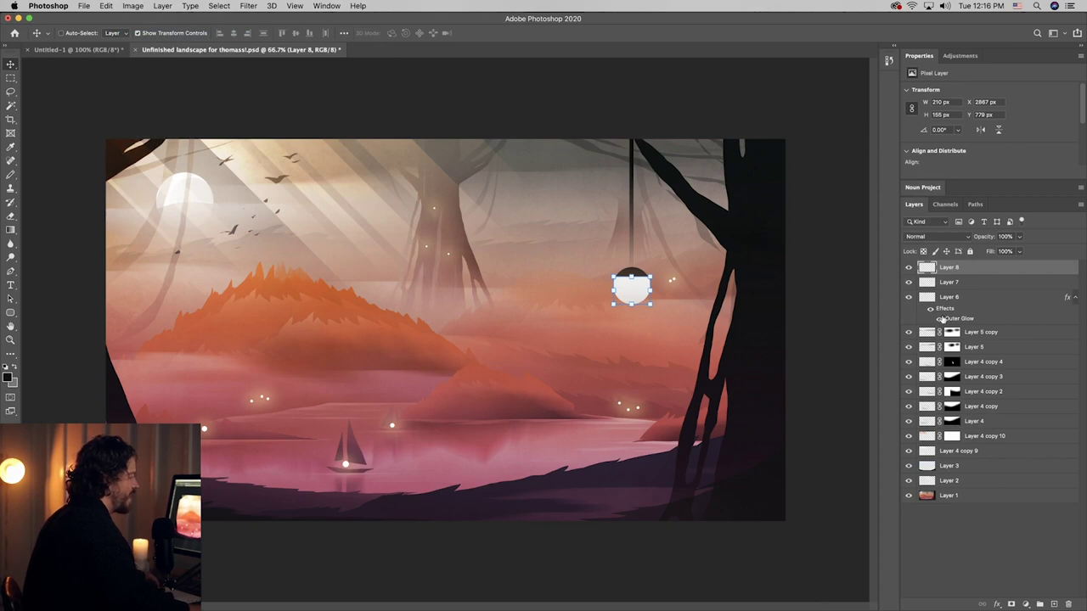
{"action": "left_click_drag", "start_coordinate": [940, 317], "coordinate": [951, 268]}
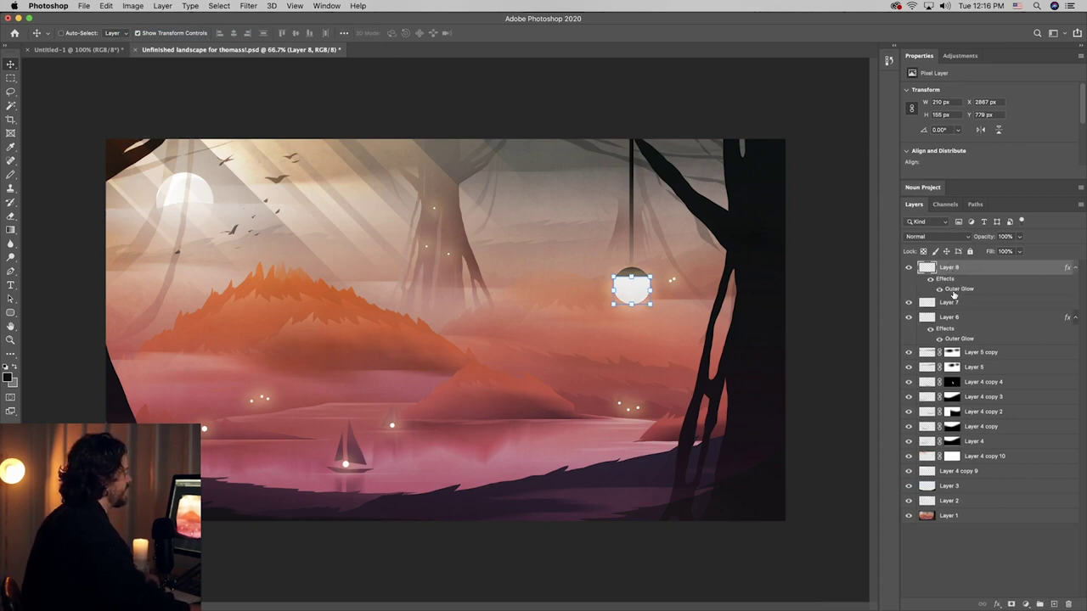
- Strengthen the lamp bulb's Outer Glow to 81% opacity and 210 px size
{"action": "double_click", "coordinate": [951, 290]}
{"action": "left_click_drag", "start_coordinate": [837, 315], "coordinate": [851, 315]}
{"action": "left_click_drag", "start_coordinate": [845, 396], "coordinate": [856, 398]}
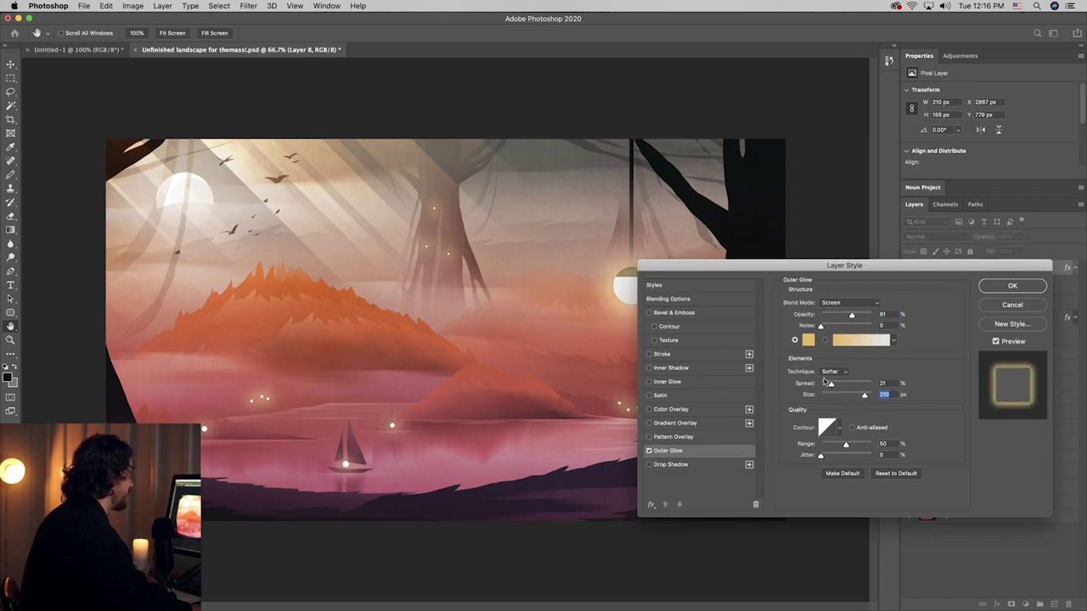
{"action": "left_click", "coordinate": [1011, 287]}
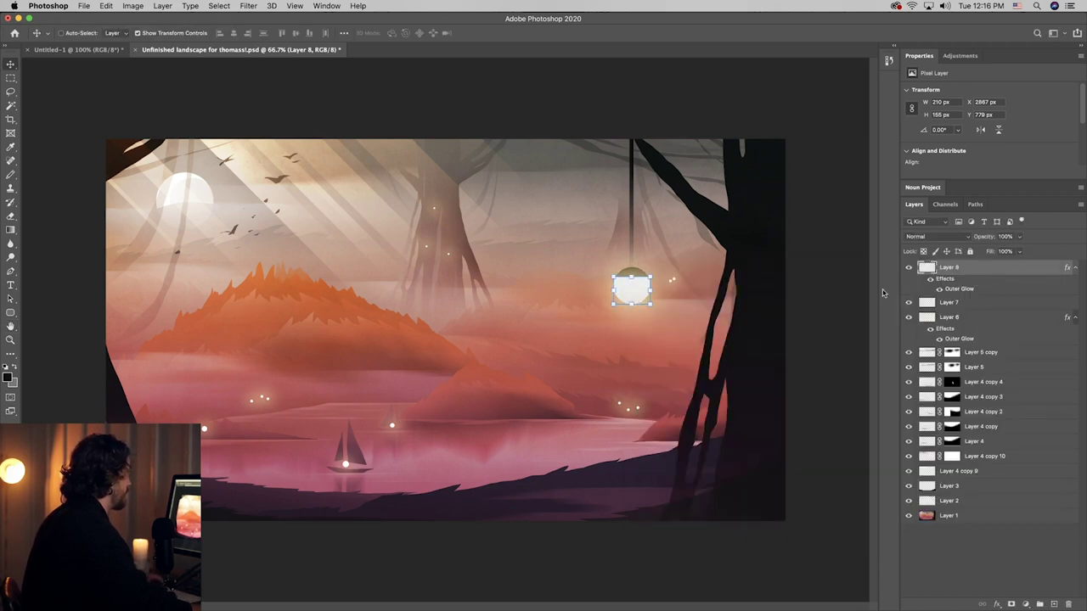
- Add a layer mask to the lamp bulb layer and try a gradient on it
{"action": "left_click", "coordinate": [1011, 605]}
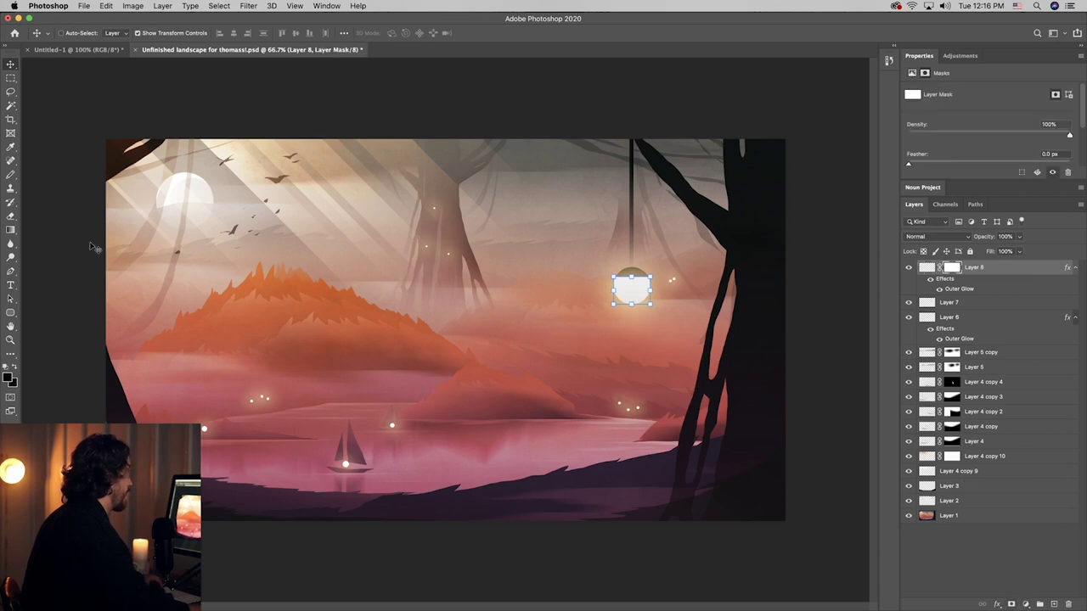
{"action": "left_click", "coordinate": [10, 229]}
{"action": "key", "text": "super+z"}
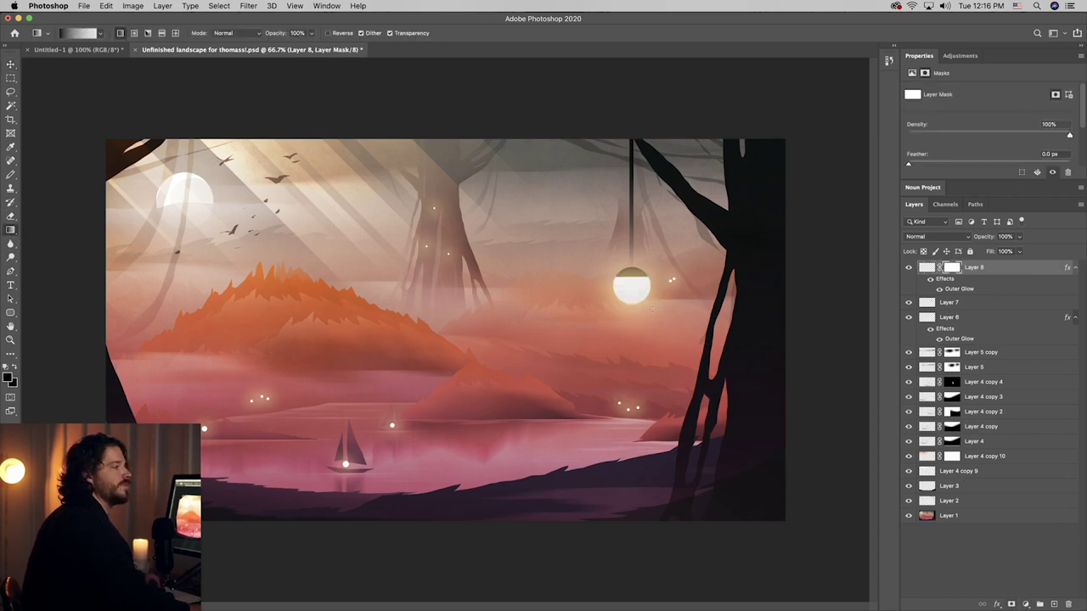
{"action": "left_click_drag", "start_coordinate": [656, 305], "coordinate": [658, 278]}
{"action": "key", "text": "v"}
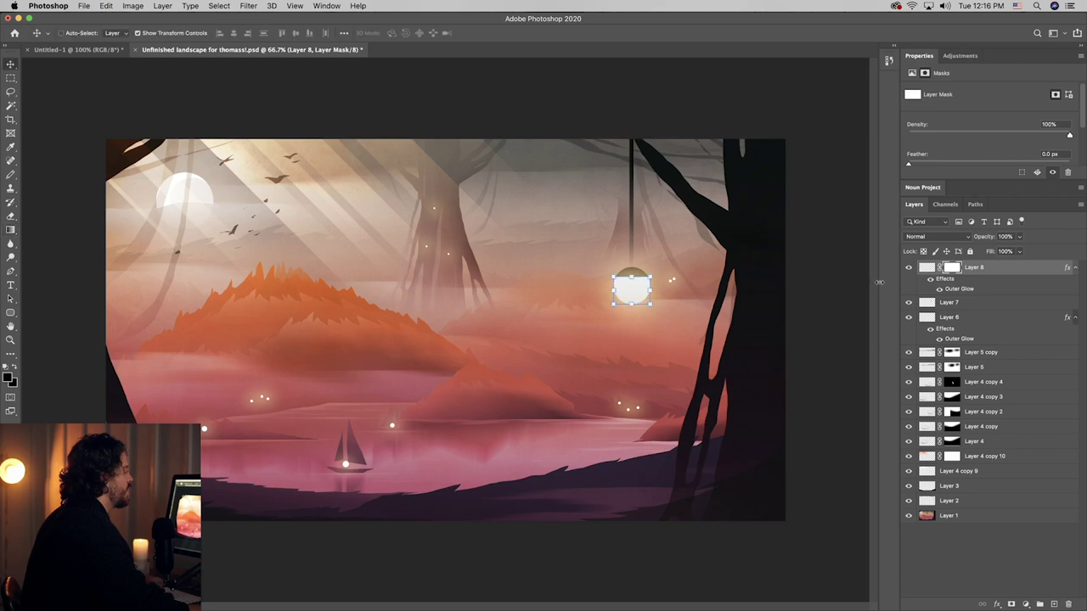
- Select the hanging cord's layer, leave its layer style as it is, and save the document
{"action": "double_click", "coordinate": [924, 305]}
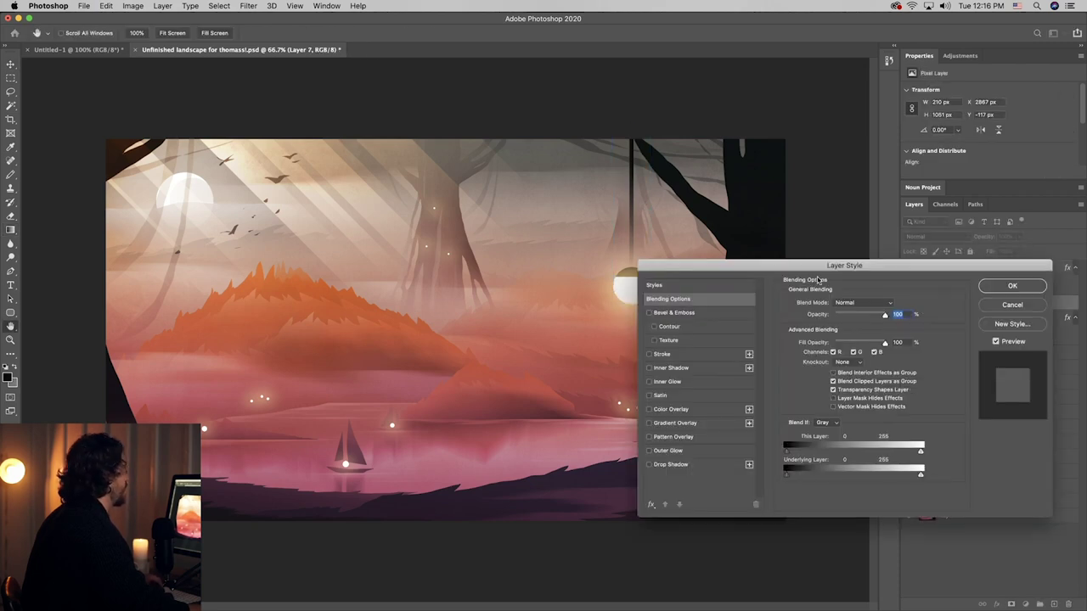
{"action": "left_click", "coordinate": [1012, 304]}
{"action": "key", "text": "super+s"}
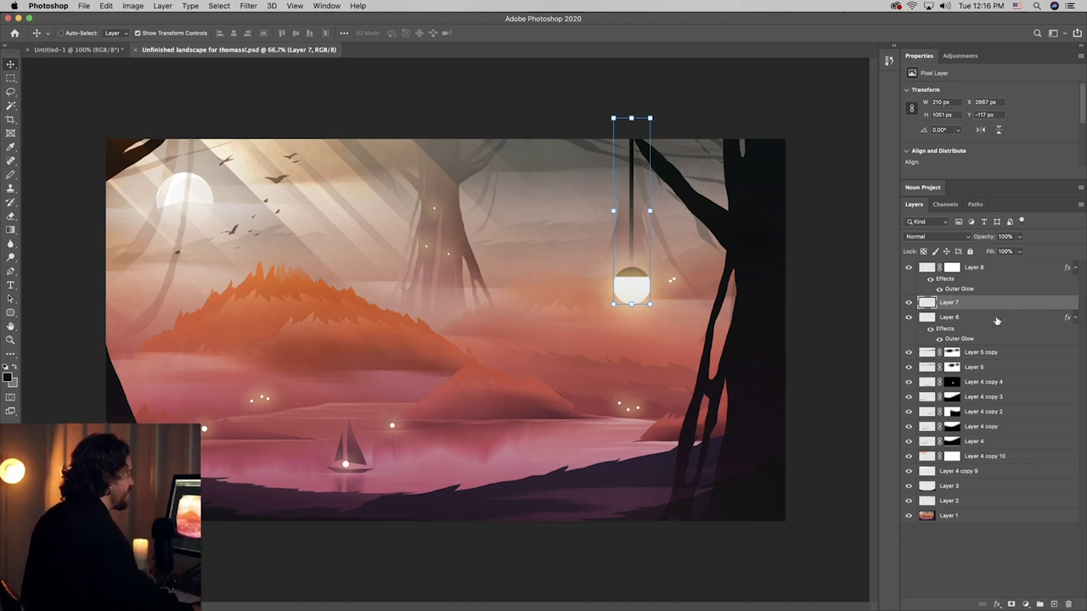
- Add a Brightness/Contrast adjustment layer above the lamp bulb layer and set its brightness to -134
{"action": "left_click", "coordinate": [997, 279]}
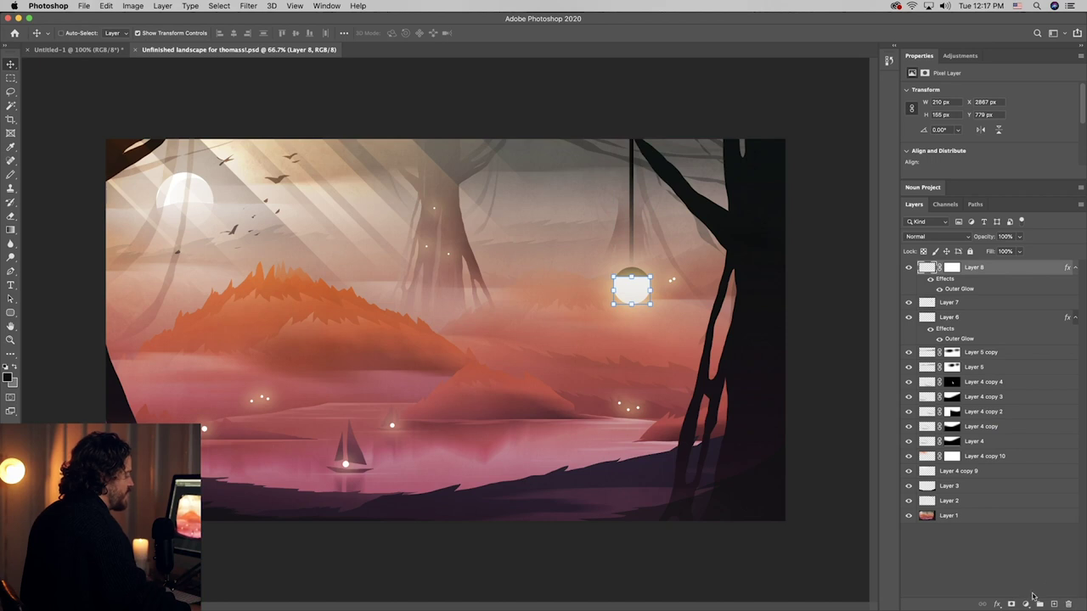
{"action": "left_click", "coordinate": [1026, 603]}
{"action": "left_click", "coordinate": [1029, 433]}
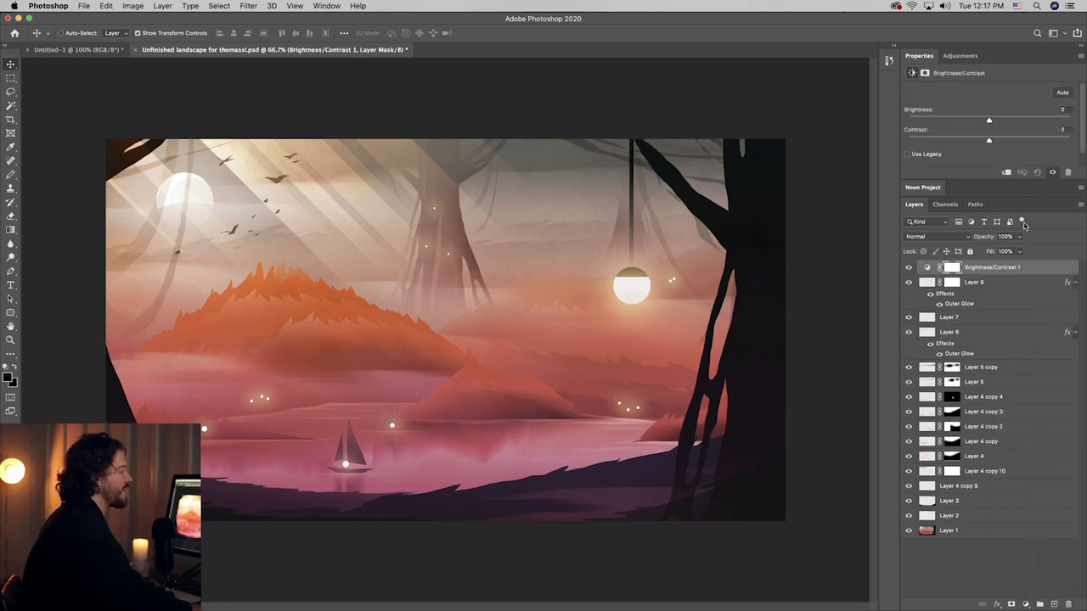
{"action": "left_click_drag", "start_coordinate": [951, 121], "coordinate": [922, 123]}
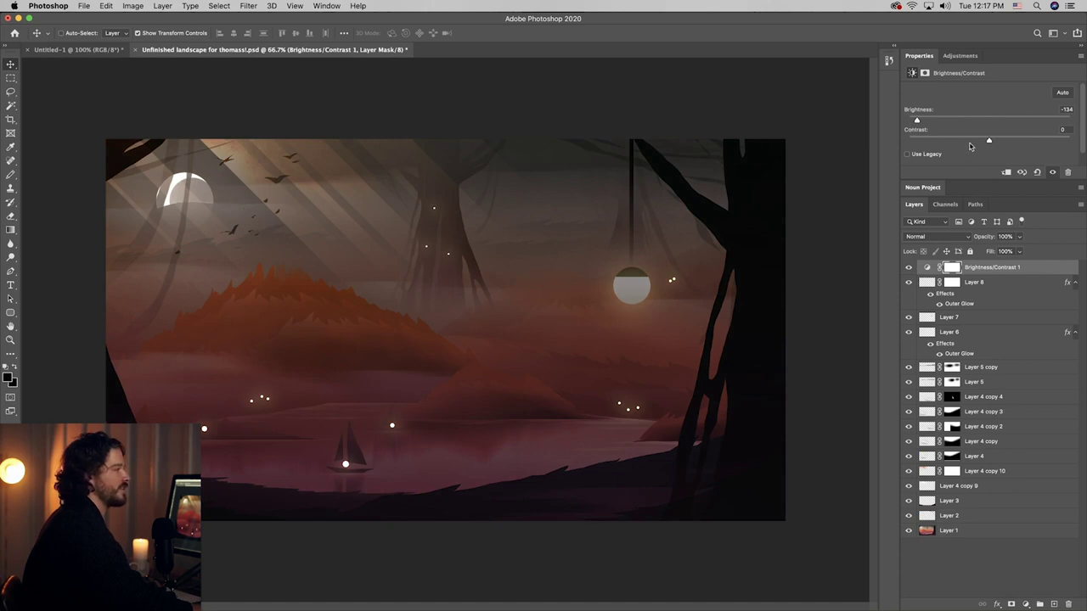
- Paint black at 39% opacity with a large soft brush on the Brightness/Contrast mask to relight the lake around the sailboat
{"action": "left_click", "coordinate": [10, 174]}
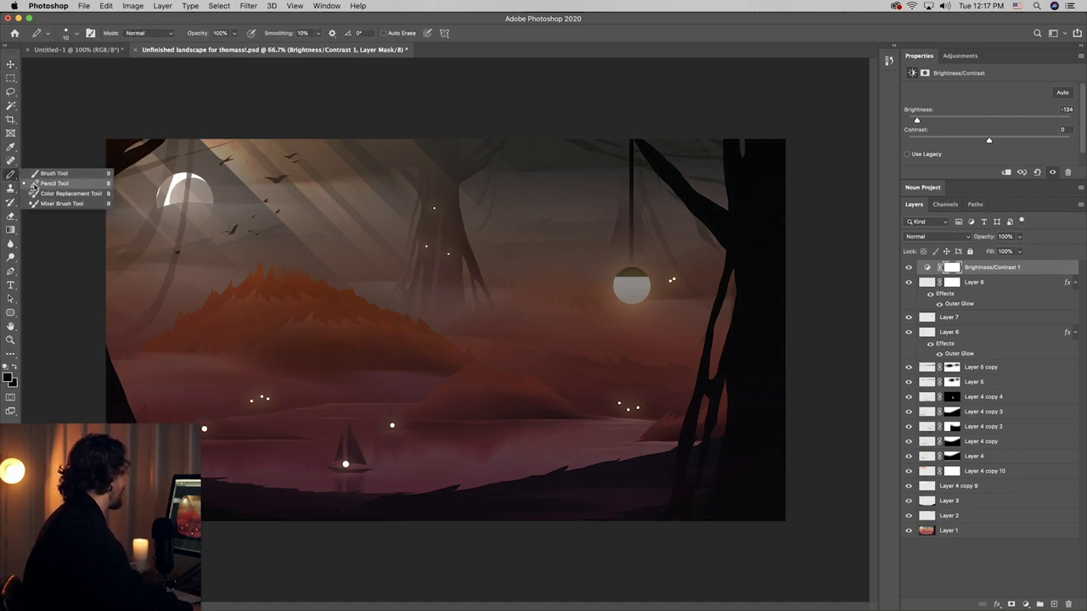
{"action": "left_click", "coordinate": [38, 174]}
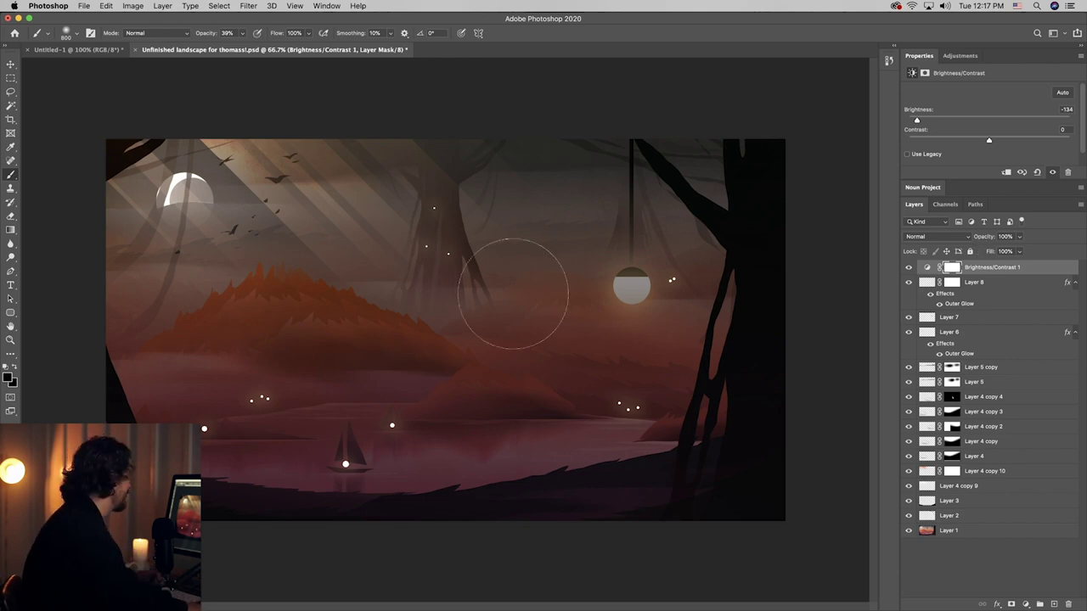
{"action": "key", "text": "bracketright"}
{"action": "key", "text": "bracketright"}
{"action": "key", "text": "bracketright"}
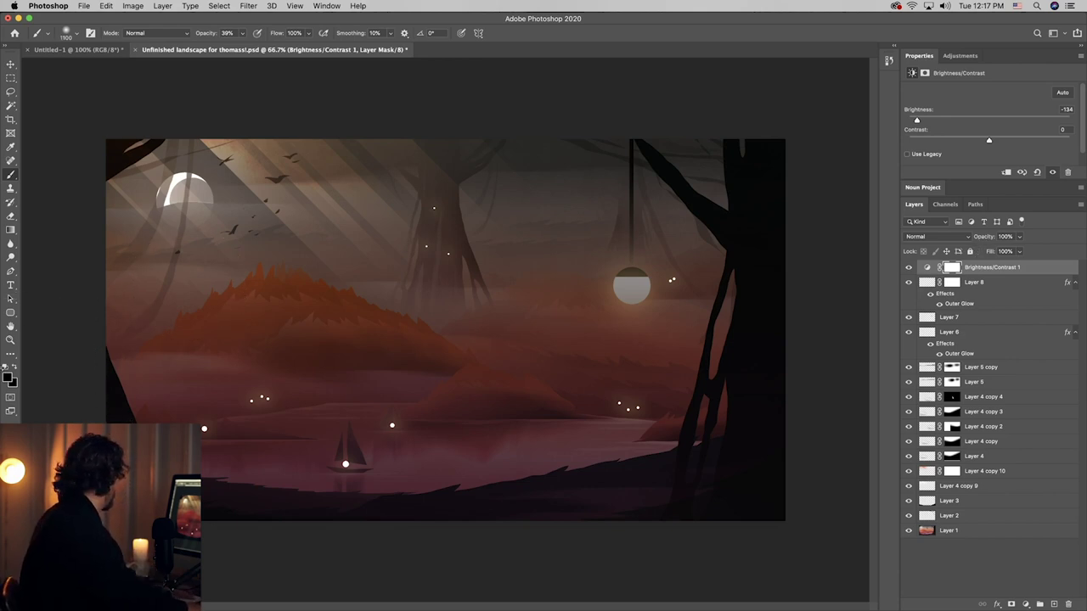
{"action": "mouse_move", "coordinate": [247, 376]}
{"action": "left_mouse_down"}
{"action": "mouse_move", "coordinate": [247, 406]}
{"action": "mouse_move", "coordinate": [228, 418]}
{"action": "mouse_move", "coordinate": [356, 442]}
{"action": "left_mouse_up"}
{"action": "key", "text": "bracketright"}
{"action": "key", "text": "bracketright"}
{"action": "key", "text": "bracketright"}
{"action": "key", "text": "bracketright"}
{"action": "key", "text": "bracketright"}
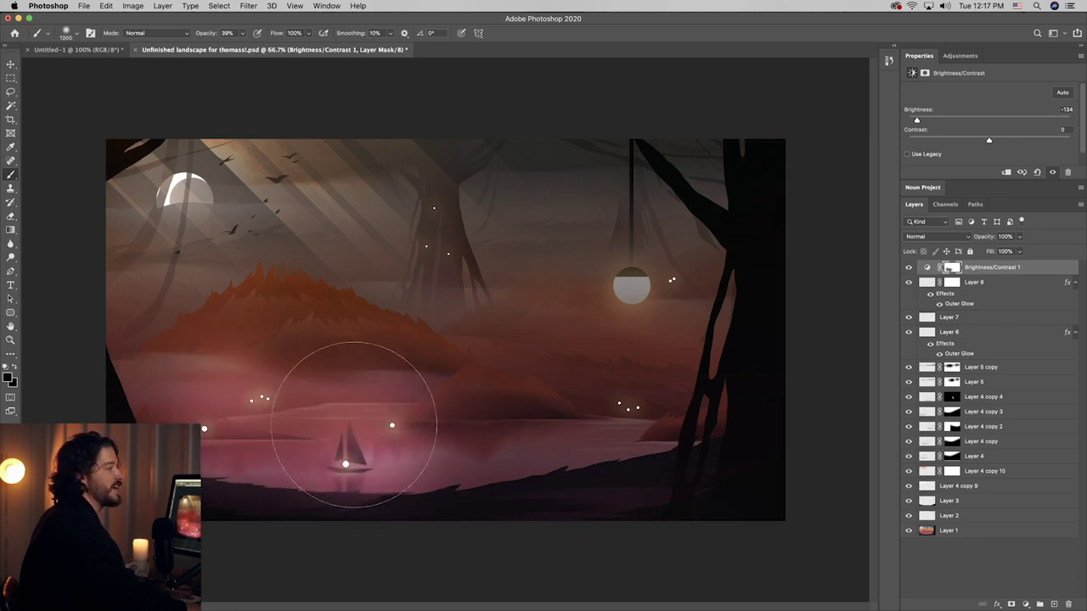
{"action": "key", "text": "bracketleft"}
{"action": "key", "text": "bracketleft"}
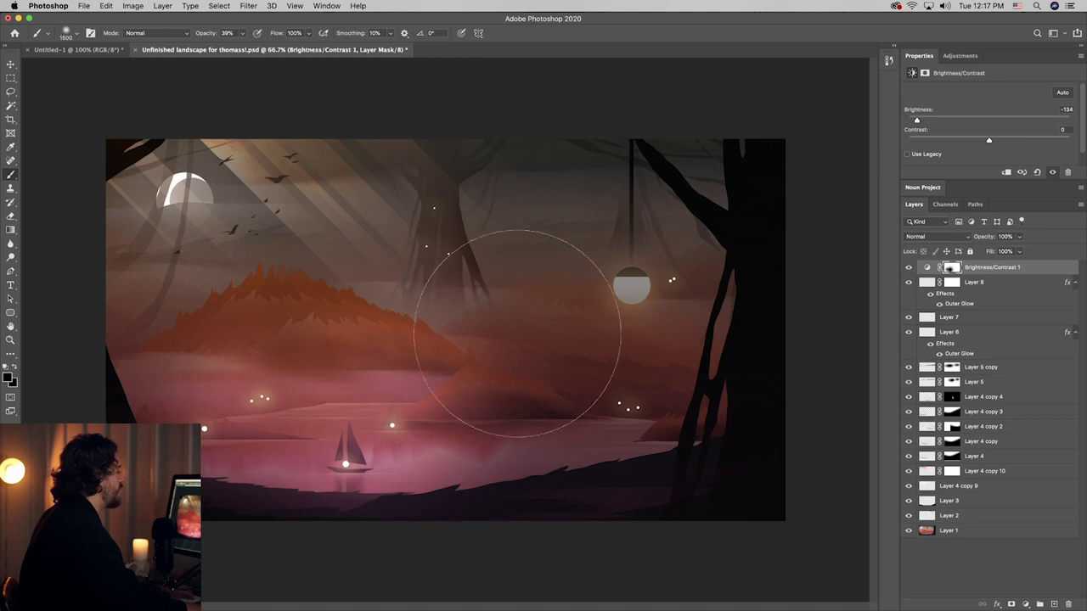
- Relight the areas around the hanging lamp and the central tree trunk by painting on the adjustment mask
{"action": "left_click", "coordinate": [637, 291]}
{"action": "left_click", "coordinate": [637, 291]}
{"action": "left_click", "coordinate": [635, 287]}
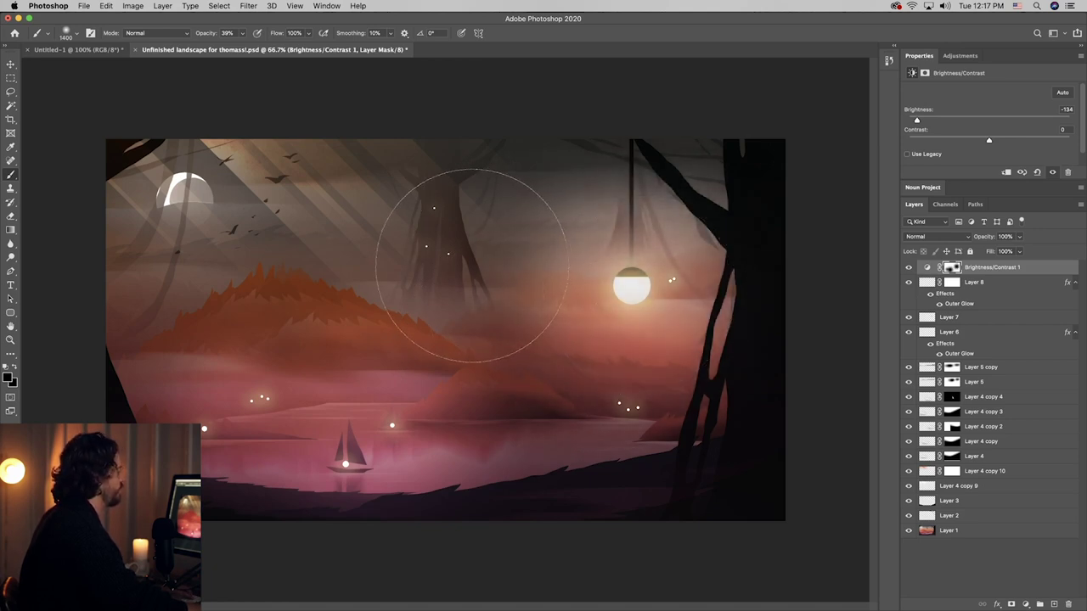
{"action": "key", "text": "bracketleft"}
{"action": "key", "text": "bracketleft"}
{"action": "left_click", "coordinate": [448, 234]}
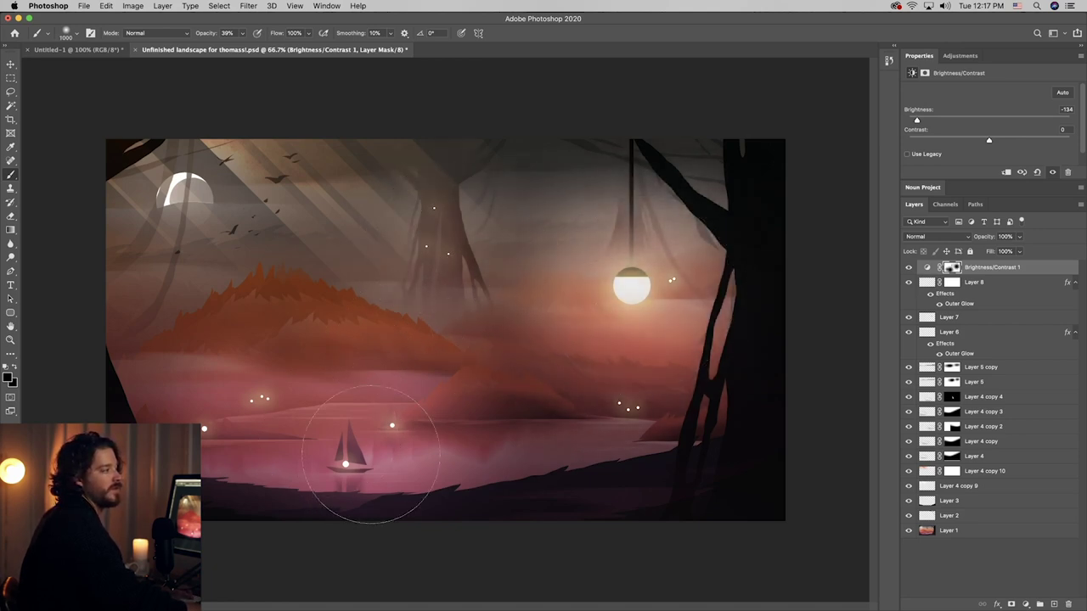
- Enlarge the brush and relight the moon and the light rays around it on the adjustment mask
{"action": "key", "text": "bracketright"}
{"action": "key", "text": "bracketright"}
{"action": "key", "text": "bracketright"}
{"action": "key", "text": "bracketright"}
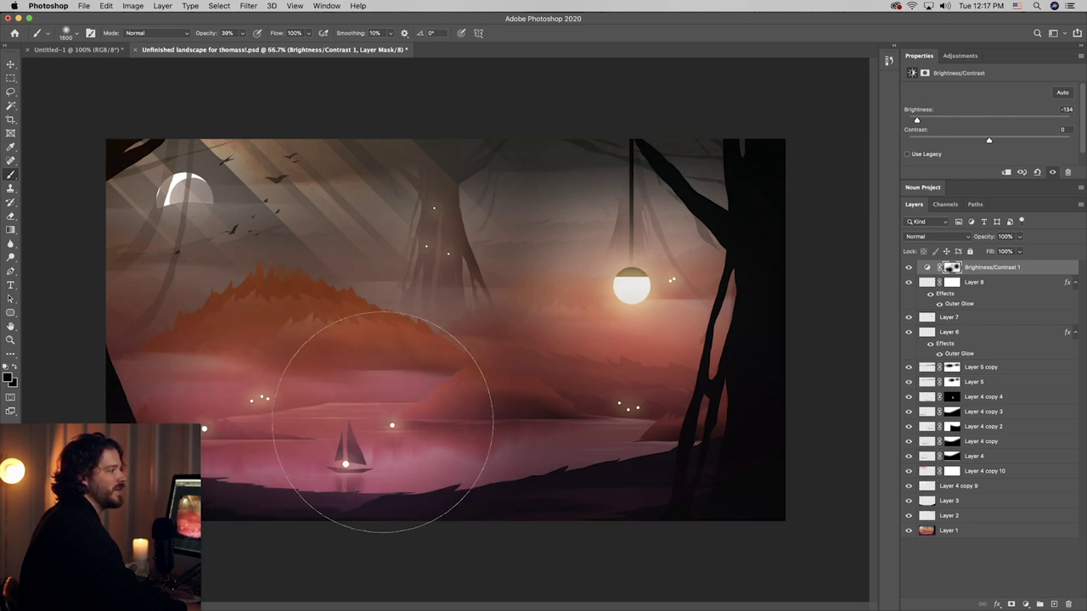
{"action": "left_click", "coordinate": [178, 191]}
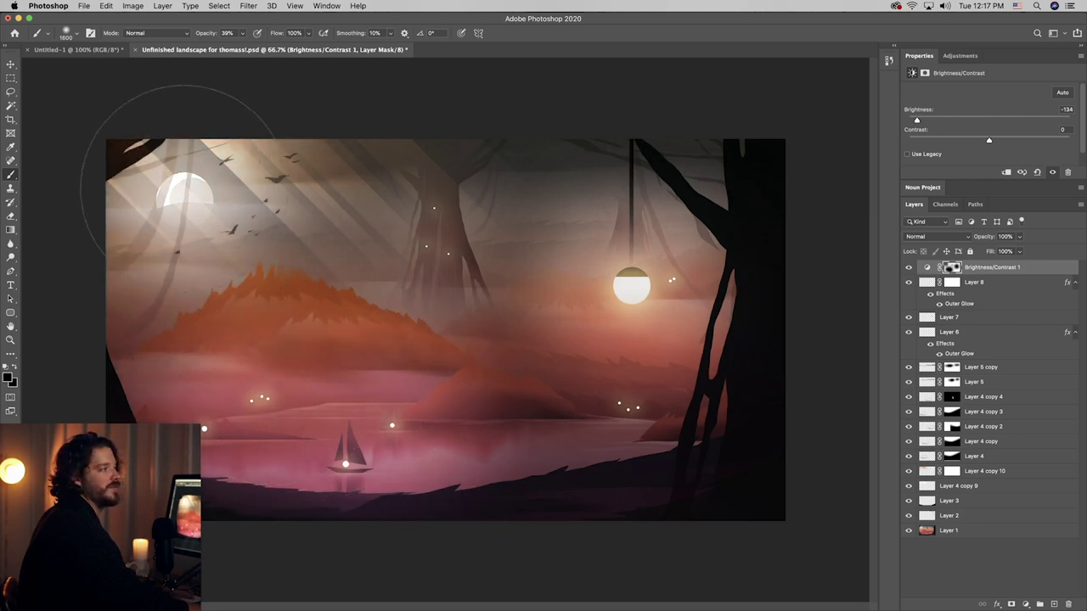
{"action": "left_click", "coordinate": [206, 222]}
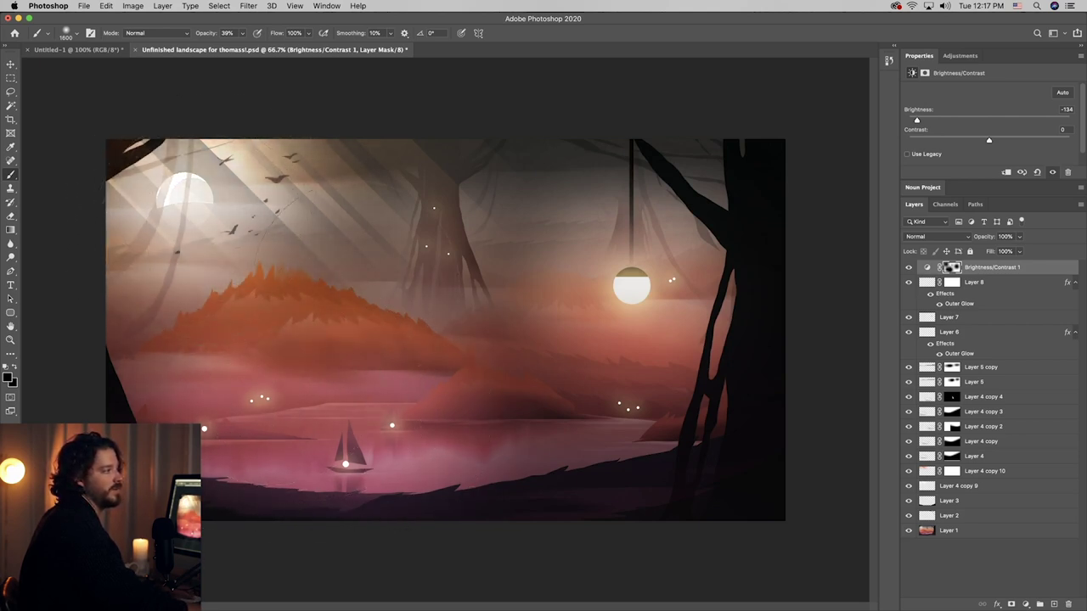
- Widen the lamp's lit area on the adjustment mask with a 2300 px brush
{"action": "key", "text": "bracketright"}
{"action": "key", "text": "bracketright"}
{"action": "key", "text": "bracketright"}
{"action": "key", "text": "bracketright"}
{"action": "key", "text": "bracketright"}
{"action": "key", "text": "bracketright"}
{"action": "key", "text": "bracketright"}
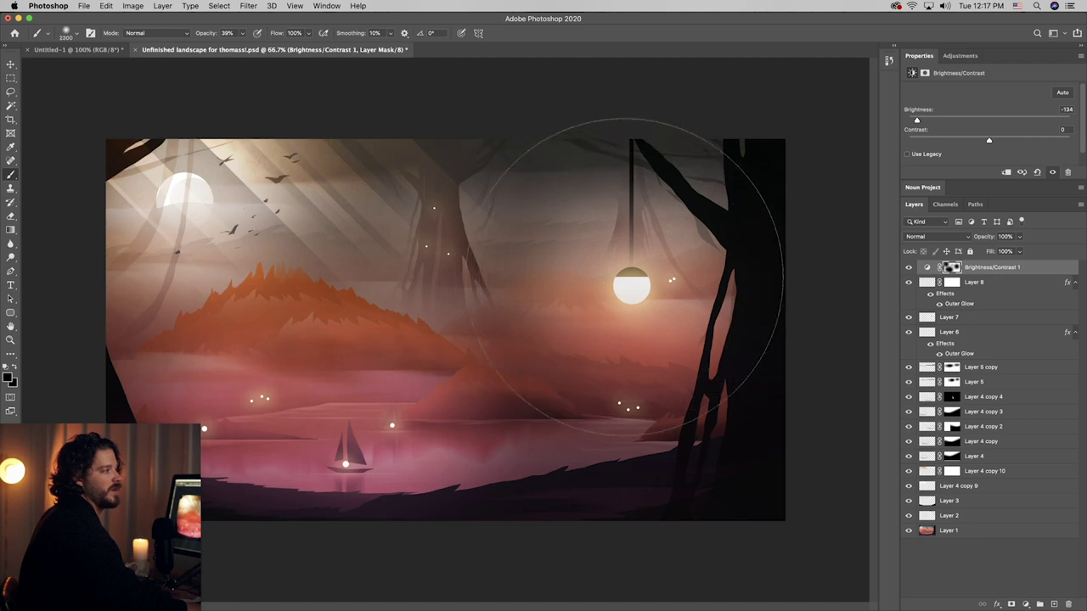
{"action": "left_click", "coordinate": [632, 277]}
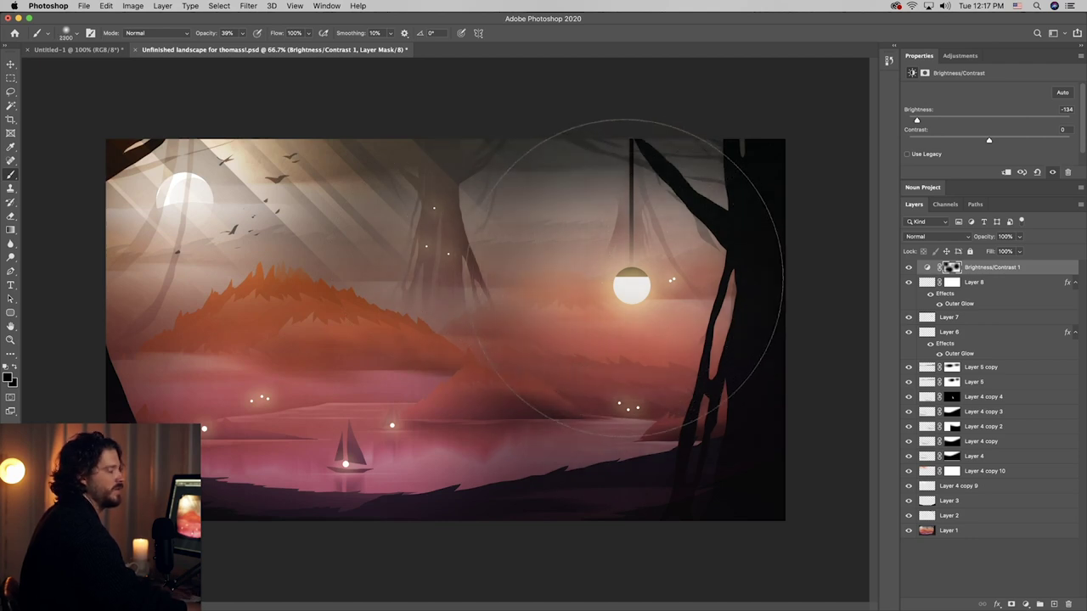
- Remove the small light on the sailboat and the one beside it over the lake from Layer 6
{"action": "key", "text": "v"}
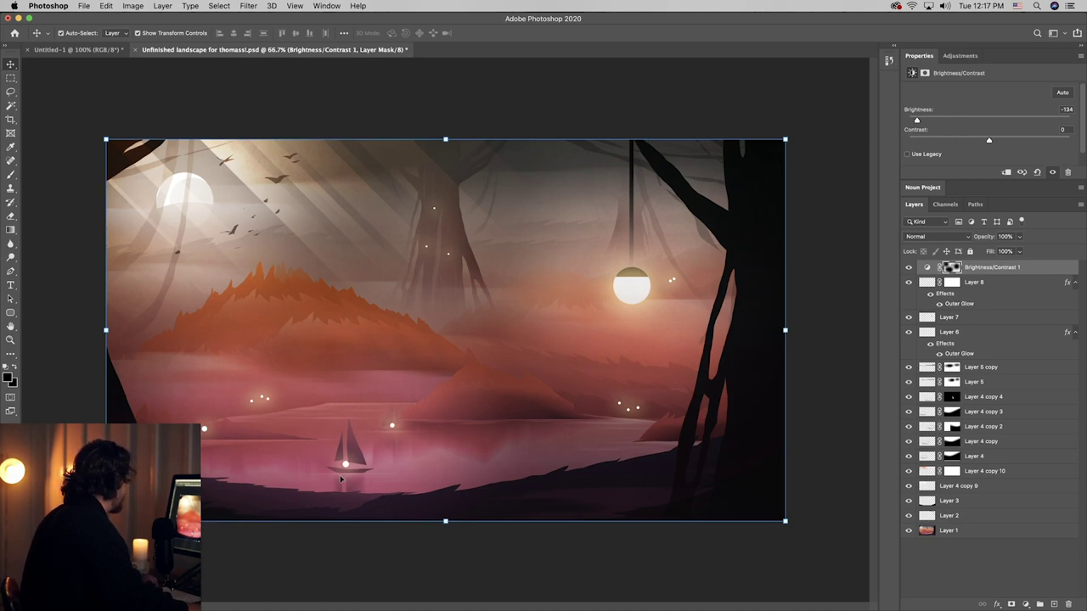
{"action": "left_click", "coordinate": [344, 472]}
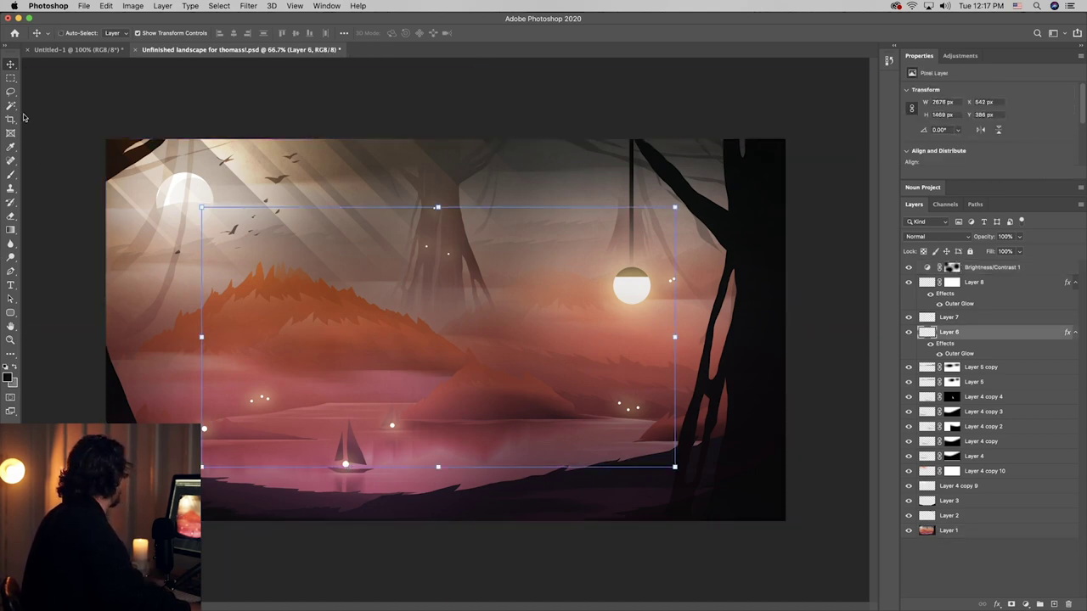
{"action": "key", "text": "m"}
{"action": "left_click_drag", "start_coordinate": [321, 453], "coordinate": [369, 480]}
{"action": "key", "text": "super+d"}
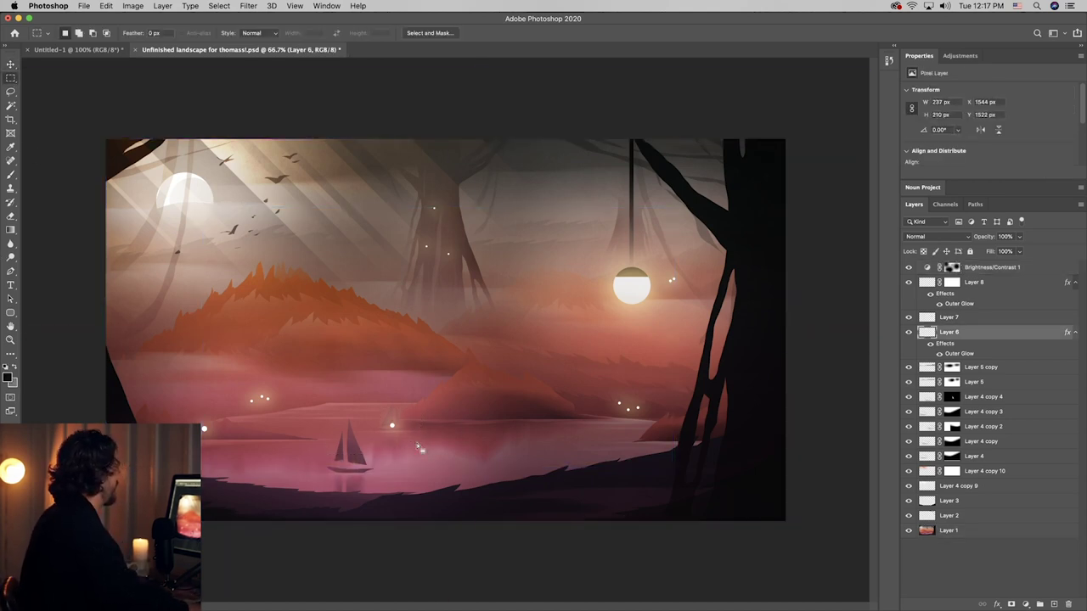
{"action": "key", "text": "v"}
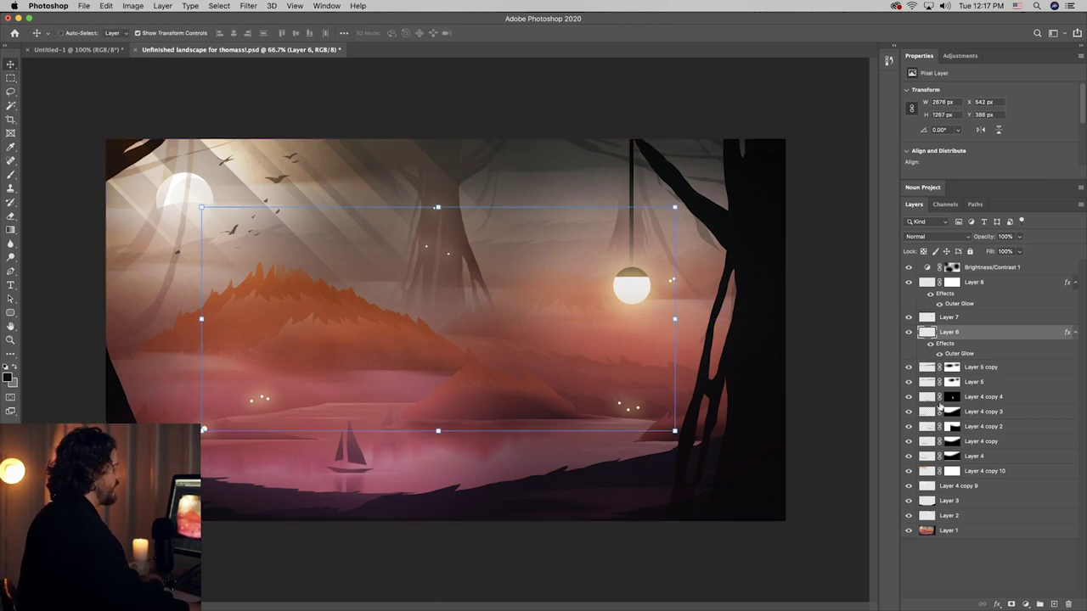
- Add a new layer above Layer 6 and lasso small creature-like outlines around the light clusters on the shores and beside the lamp
{"action": "left_click", "coordinate": [1053, 605]}
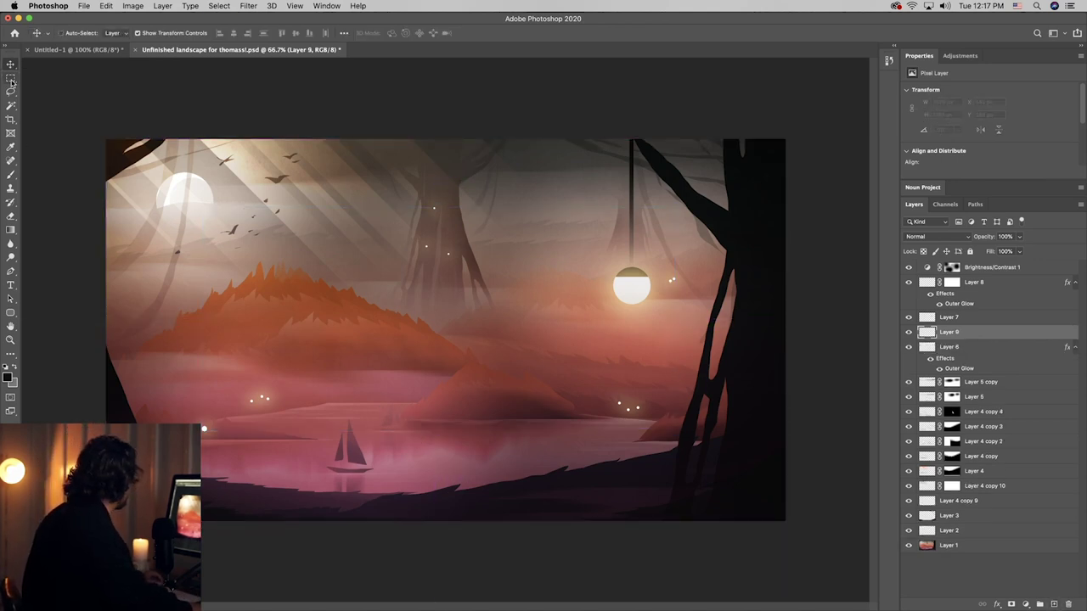
{"action": "left_click", "coordinate": [11, 79]}
{"action": "left_click_drag", "start_coordinate": [203, 429], "coordinate": [206, 440]}
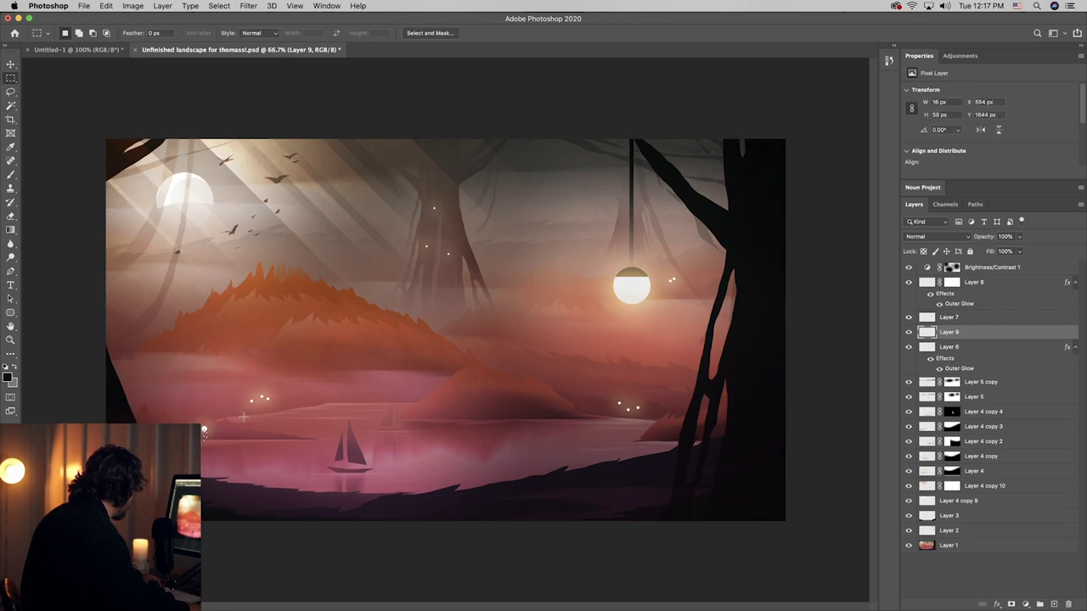
{"action": "left_click", "coordinate": [11, 91]}
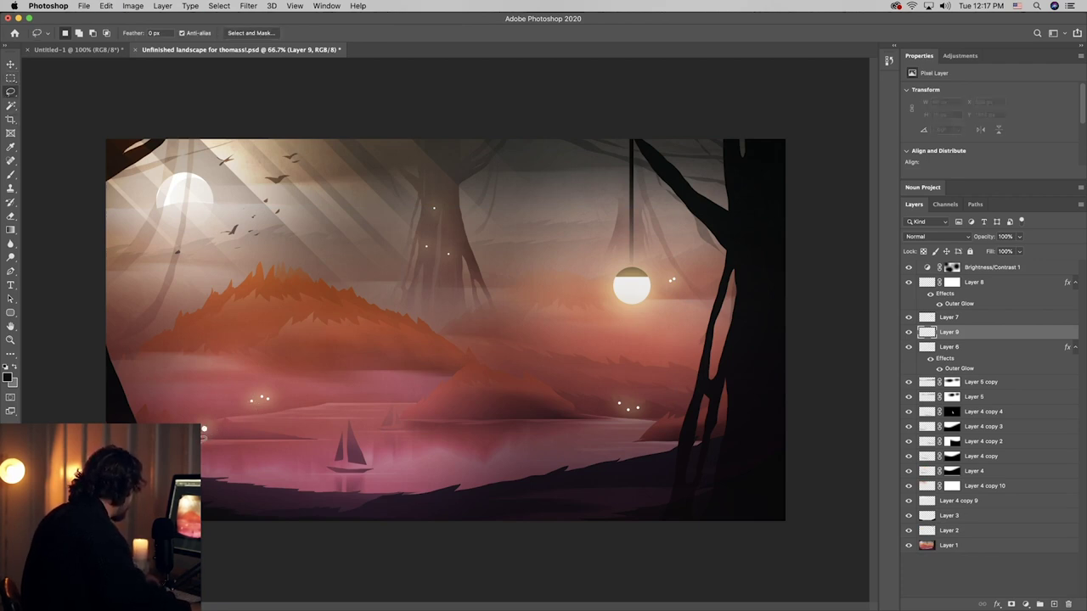
{"action": "left_click_drag", "start_coordinate": [205, 431], "coordinate": [235, 402]}
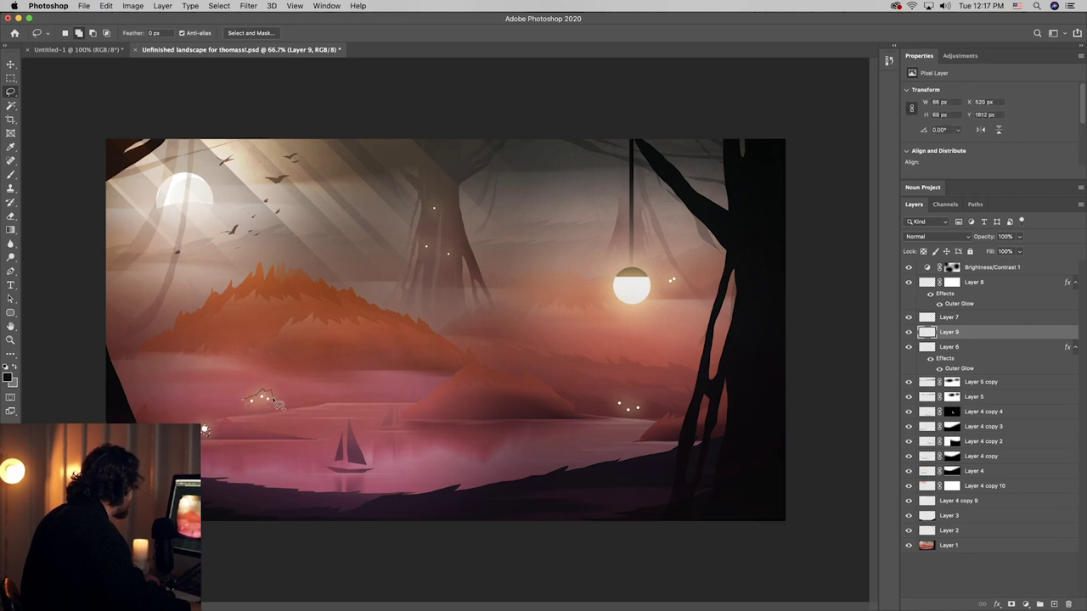
{"action": "left_click_drag", "start_coordinate": [267, 421], "coordinate": [243, 415]}
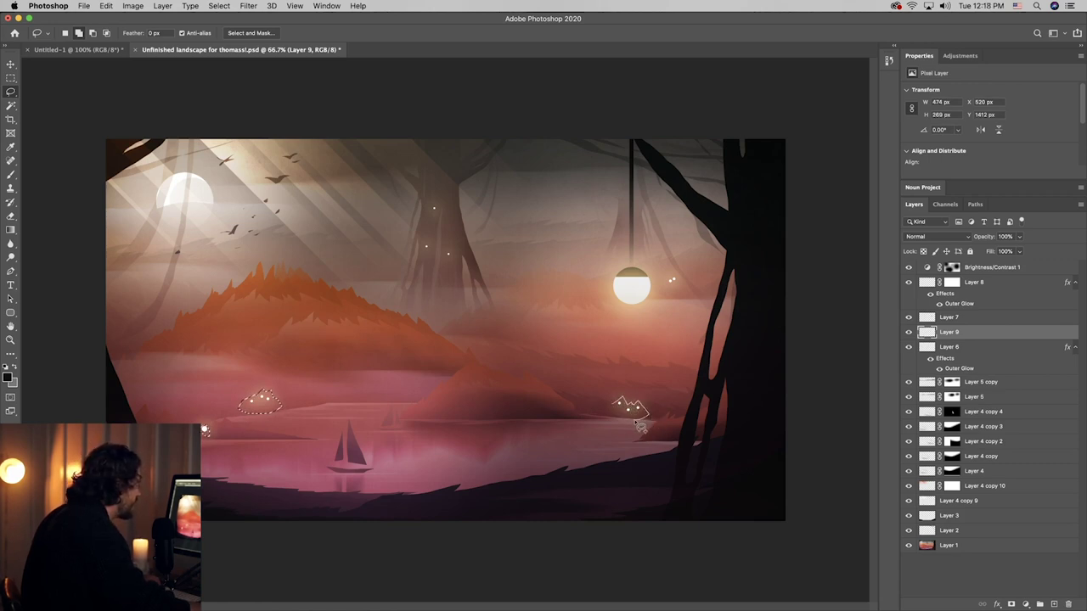
{"action": "left_click_drag", "start_coordinate": [608, 417], "coordinate": [656, 413]}
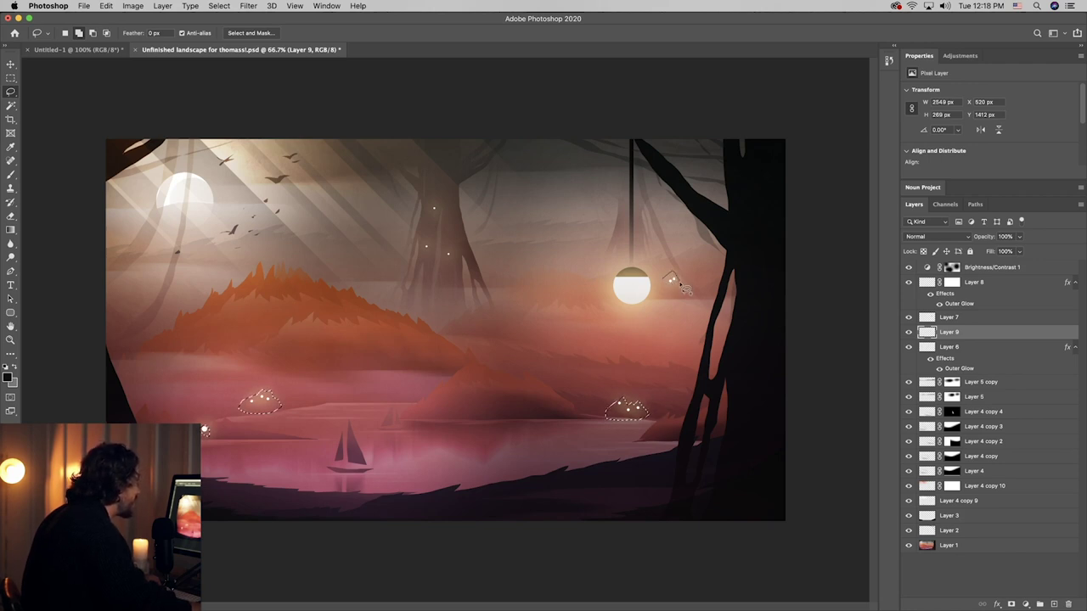
{"action": "left_click_drag", "start_coordinate": [666, 295], "coordinate": [662, 280]}
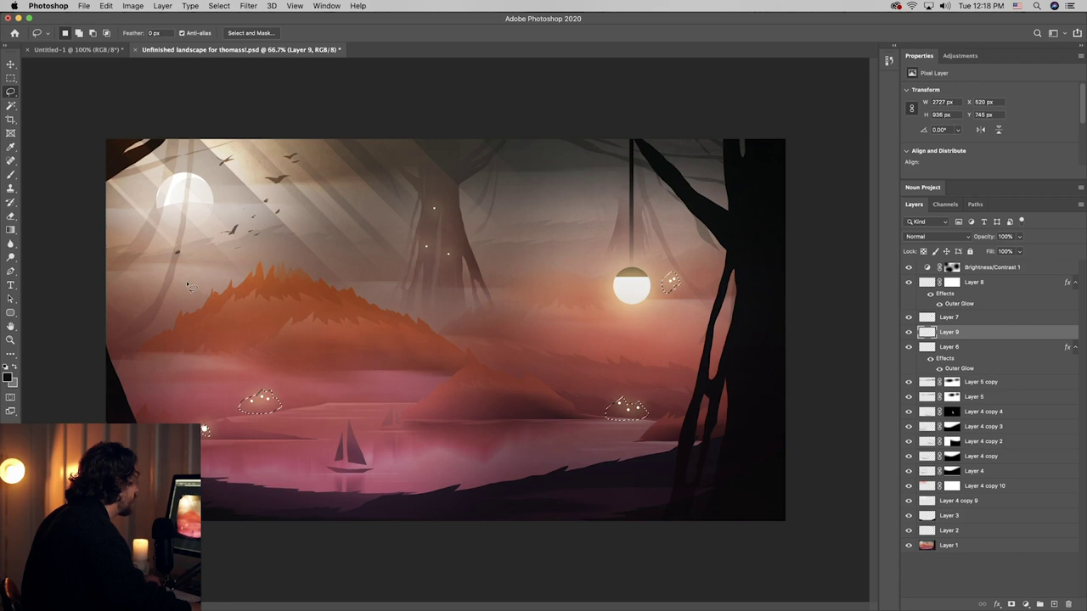
- Fill the outlined shapes with black, deselect them, and lower the layer's opacity to 13%
{"action": "left_click", "coordinate": [11, 230]}
{"action": "key", "text": "alt+BackSpace"}
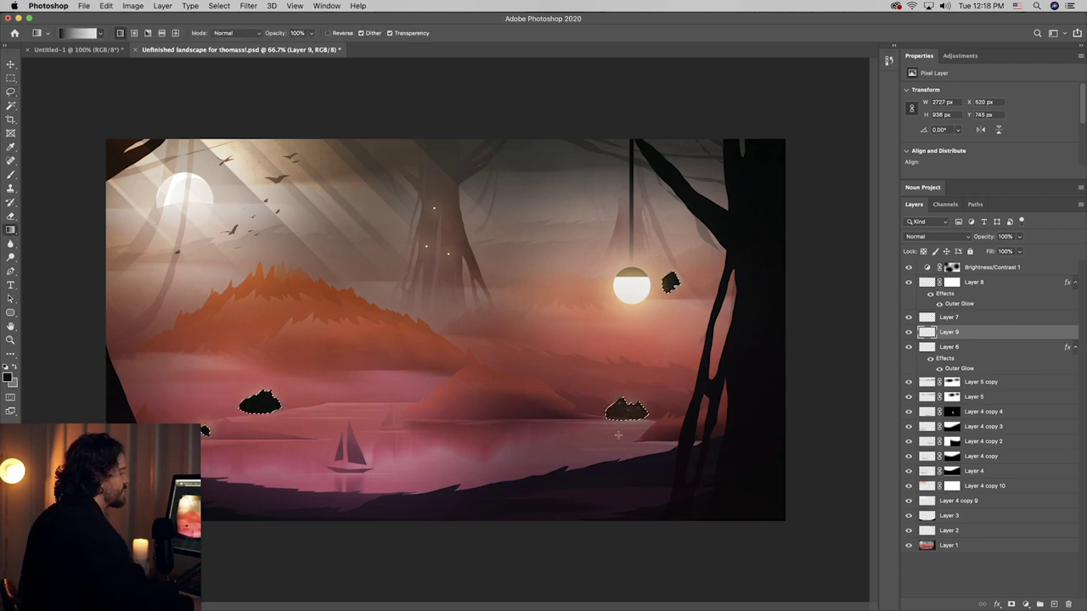
{"action": "key", "text": "ctrl+d"}
{"action": "left_click_drag", "start_coordinate": [1026, 238], "coordinate": [976, 253]}
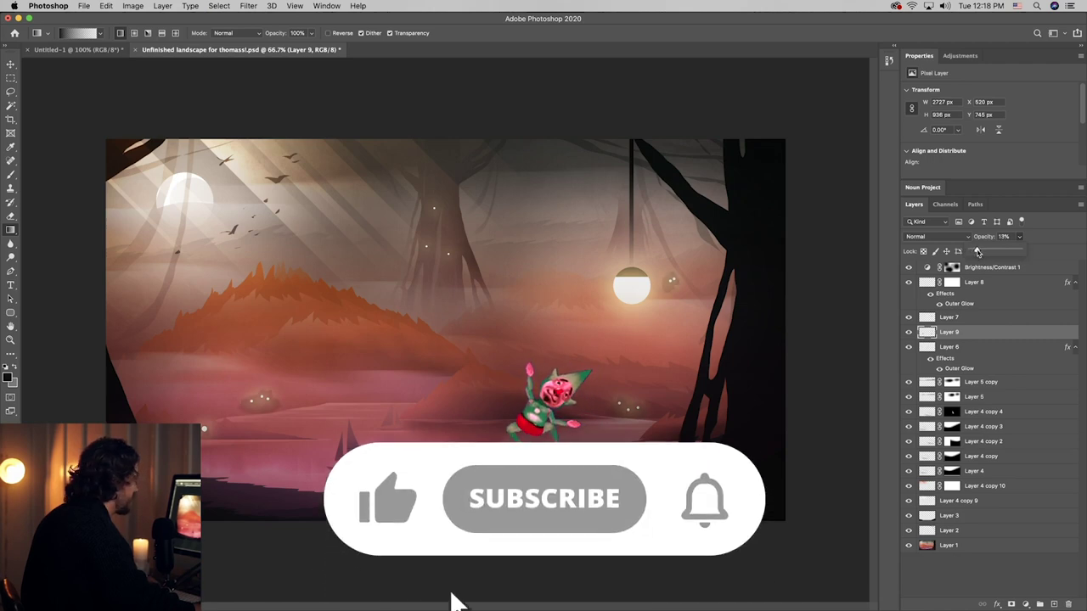
- Add a layer mask to the silhouettes' layer, soften the shapes on it with a 125 px brush, and save the document
{"action": "left_click", "coordinate": [1011, 603]}
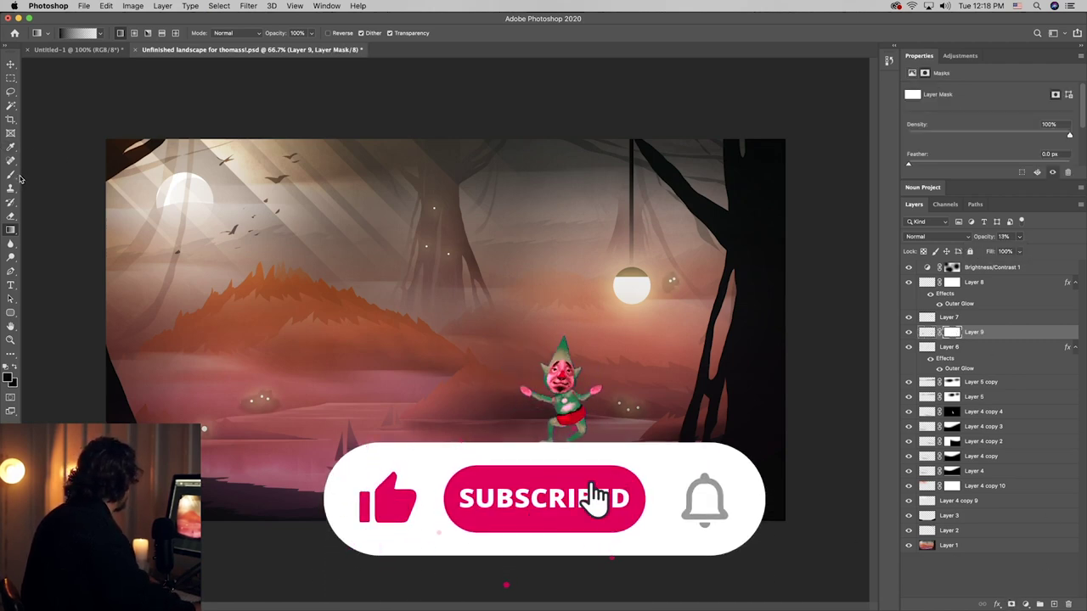
{"action": "key", "text": "b"}
{"action": "key", "text": "bracketleft"}
{"action": "key", "text": "bracketleft"}
{"action": "key", "text": "bracketleft"}
{"action": "key", "text": "bracketleft"}
{"action": "key", "text": "bracketleft"}
{"action": "key", "text": "bracketleft"}
{"action": "key", "text": "bracketleft"}
{"action": "key", "text": "bracketleft"}
{"action": "key", "text": "bracketleft"}
{"action": "key", "text": "bracketleft"}
{"action": "key", "text": "bracketleft"}
{"action": "key", "text": "bracketleft"}
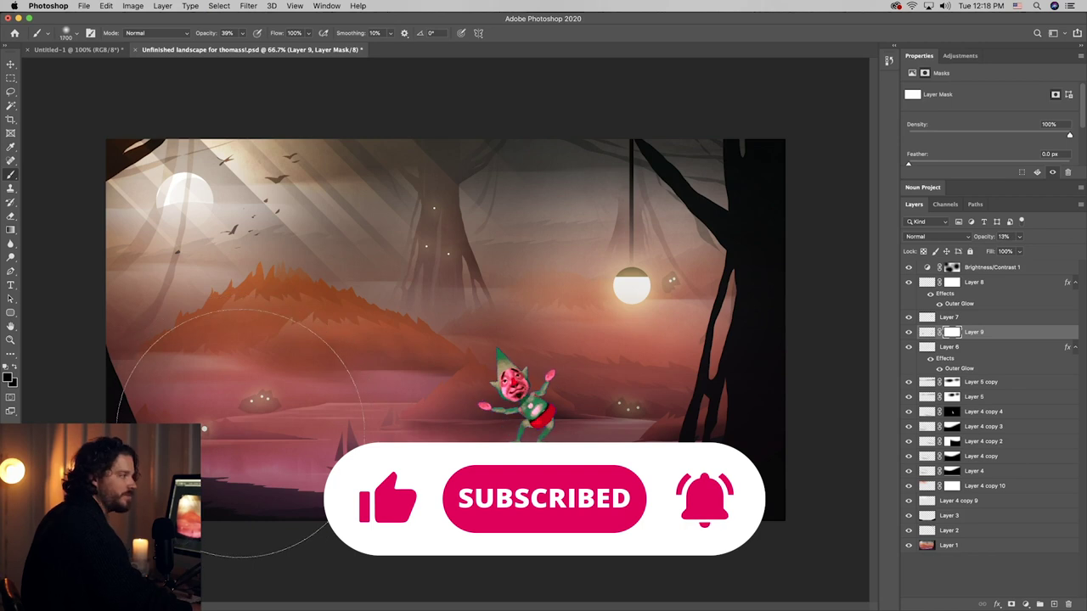
{"action": "key", "text": "bracketleft"}
{"action": "key", "text": "bracketleft"}
{"action": "key", "text": "bracketleft"}
{"action": "key", "text": "bracketleft"}
{"action": "key", "text": "bracketleft"}
{"action": "key", "text": "bracketleft"}
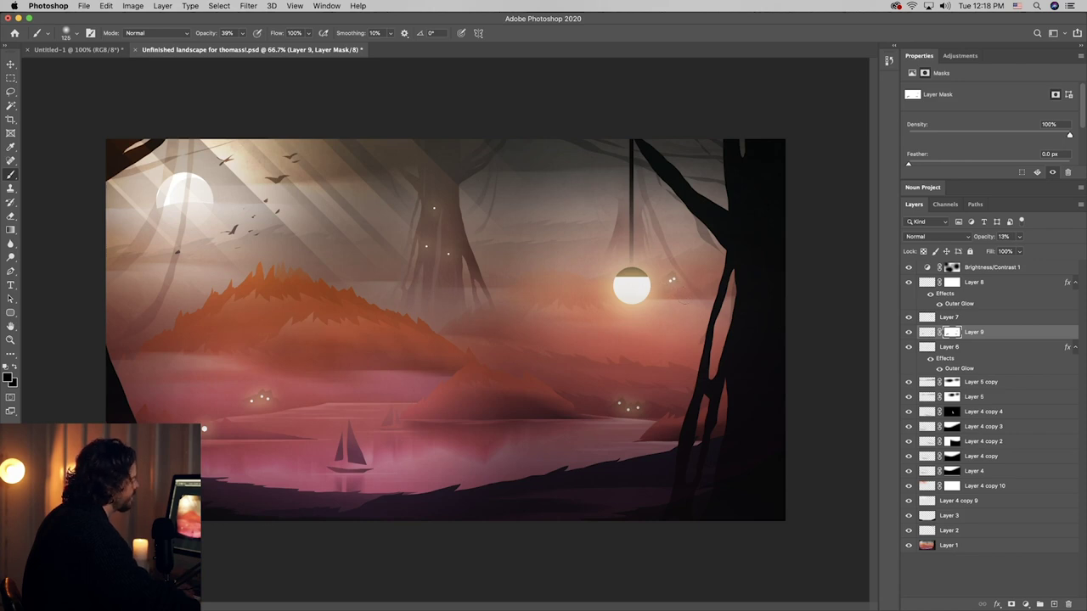
{"action": "key", "text": "v"}
{"action": "key", "text": "ctrl+s"}
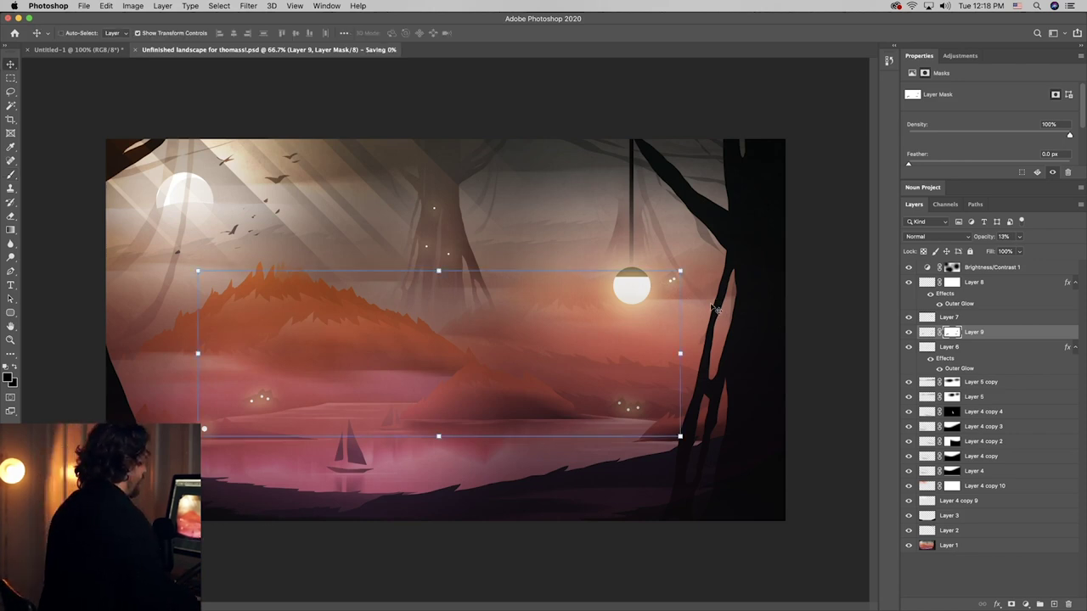
- Bring the aged paper texture into the landscape document as a layer above the Brightness/Contrast adjustment
{"action": "left_click", "coordinate": [1005, 268]}
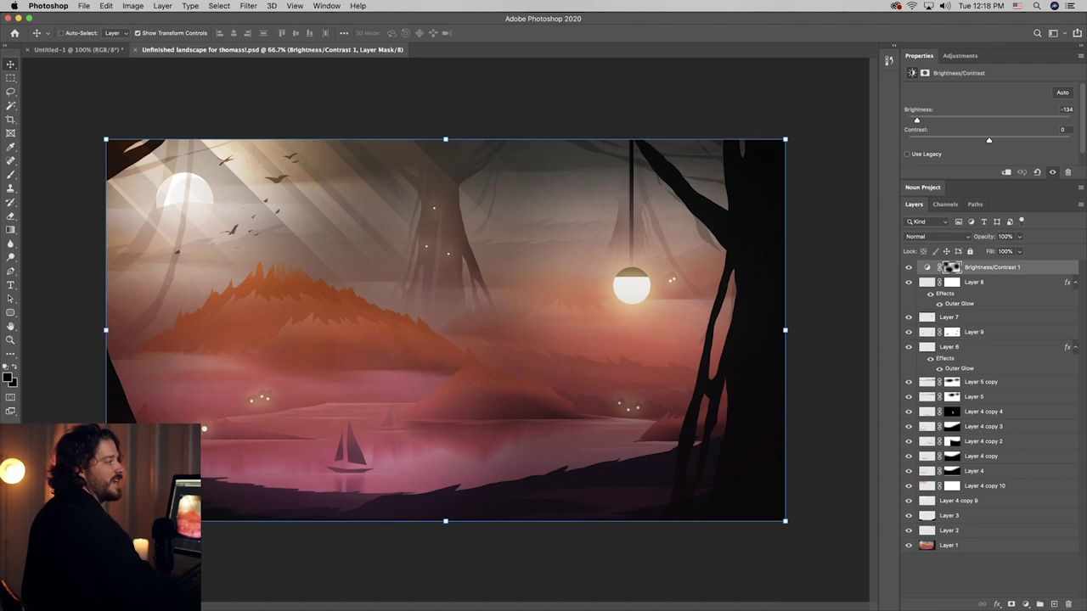
{"action": "key", "text": "ctrl+Up"}
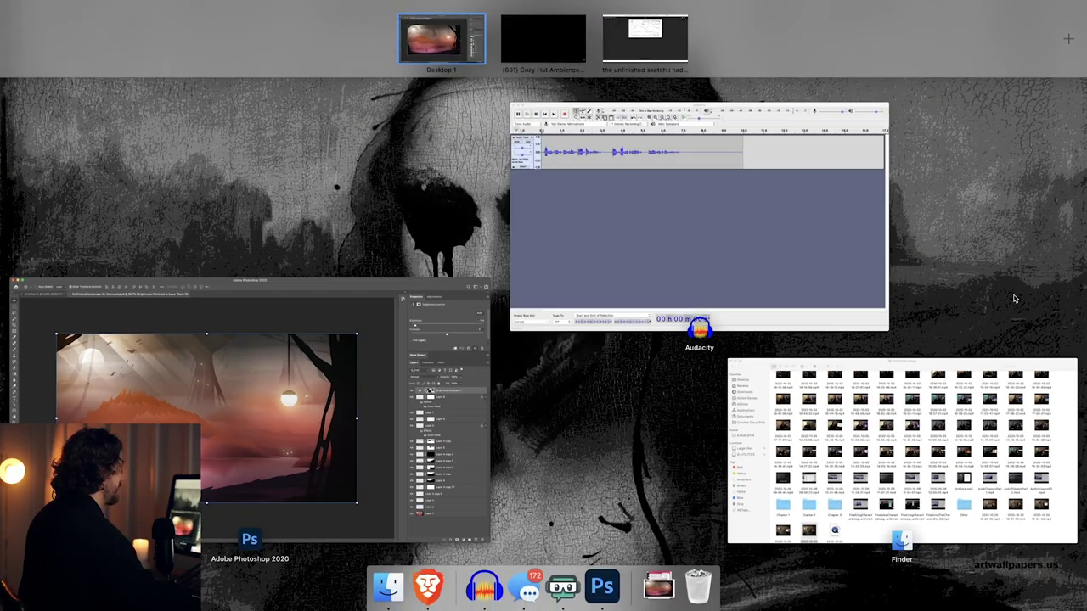
{"action": "key", "text": "ctrl+Up"}
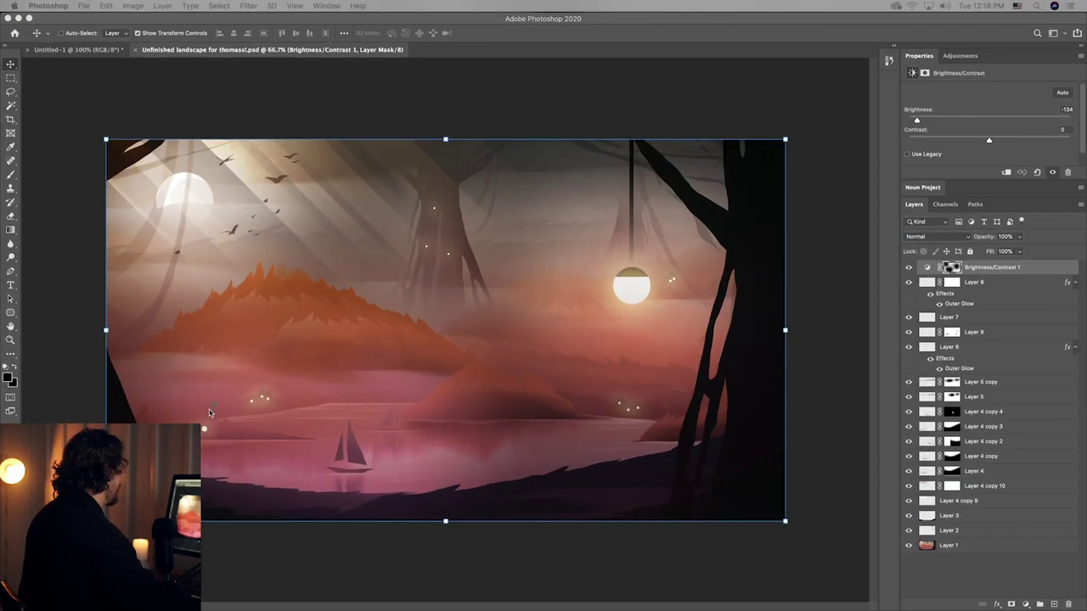
{"action": "left_click_drag", "start_coordinate": [209, 413], "coordinate": [291, 206]}
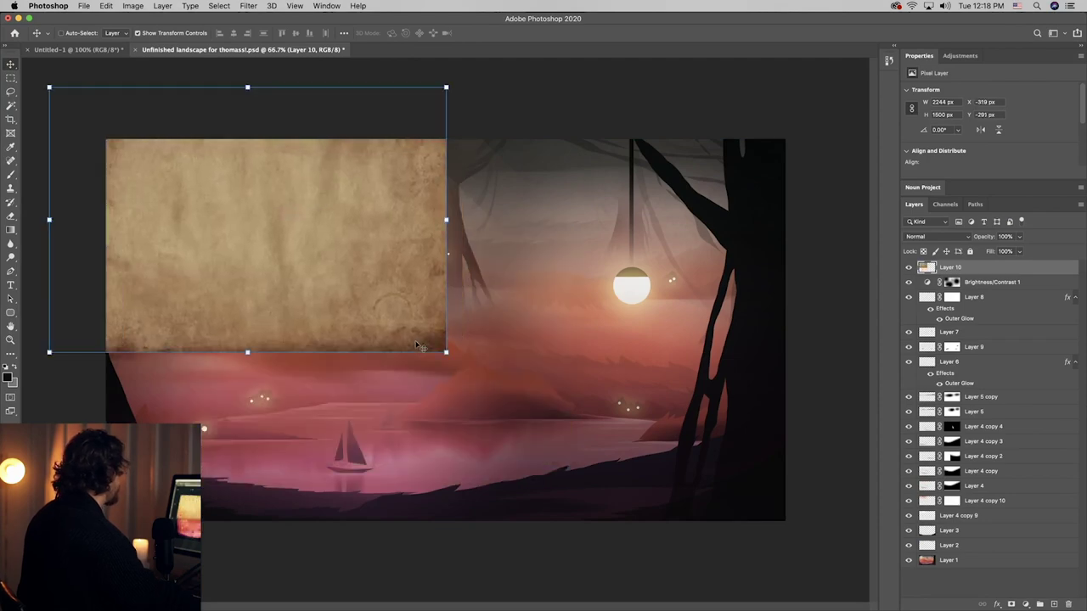
- Scale the paper texture to 191.91% so it covers the canvas and set its blend mode to Overlay
{"action": "left_click_drag", "start_coordinate": [445, 353], "coordinate": [811, 597]}
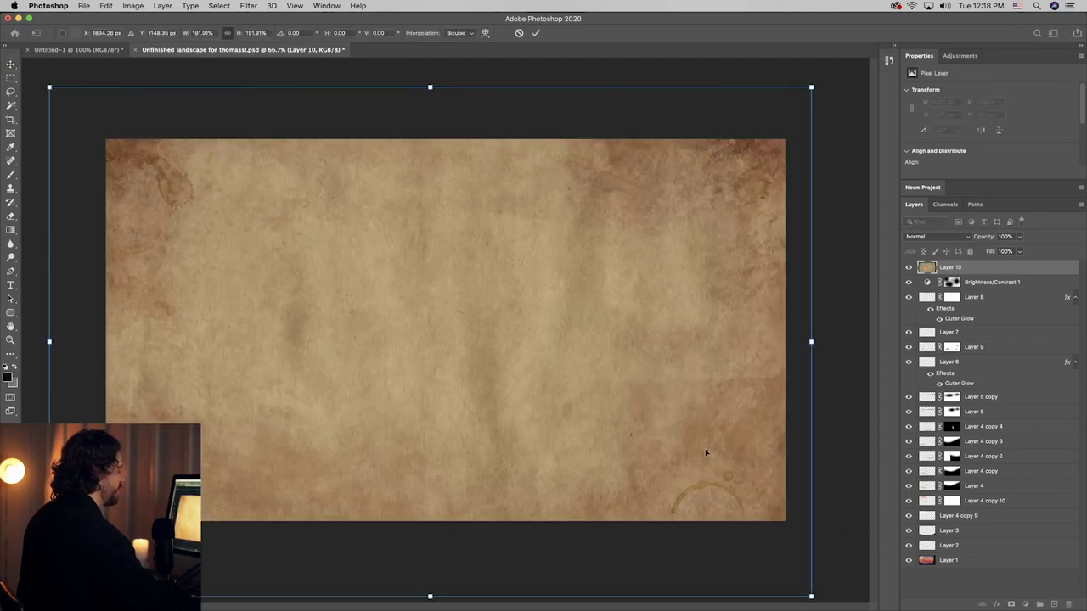
{"action": "left_click", "coordinate": [925, 237]}
{"action": "left_click", "coordinate": [919, 351]}
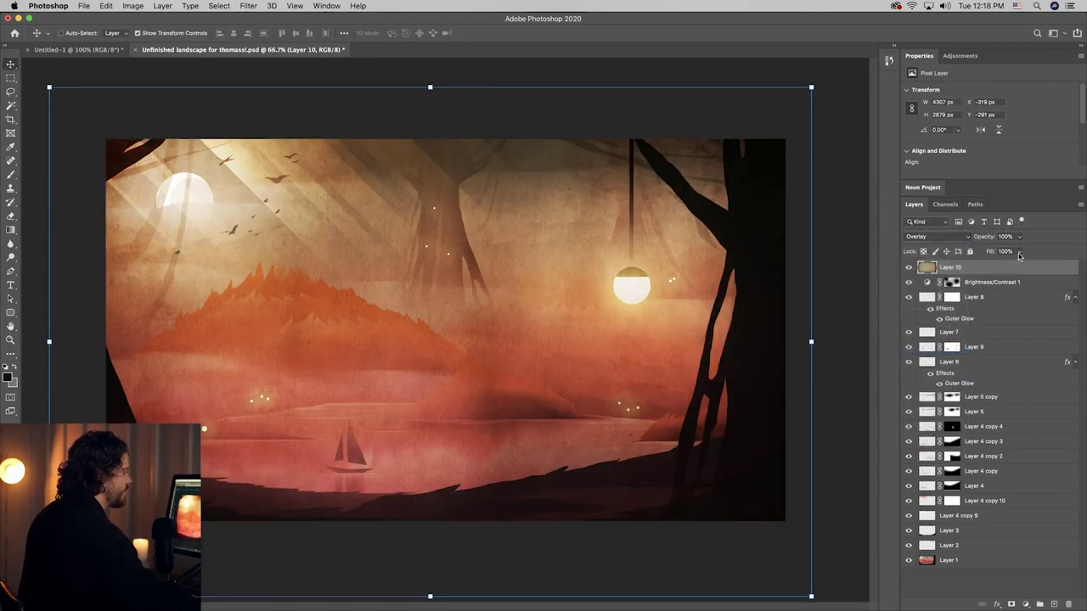
- Lower the paper texture layer's opacity to 33%
{"action": "left_click_drag", "start_coordinate": [1019, 238], "coordinate": [990, 251]}
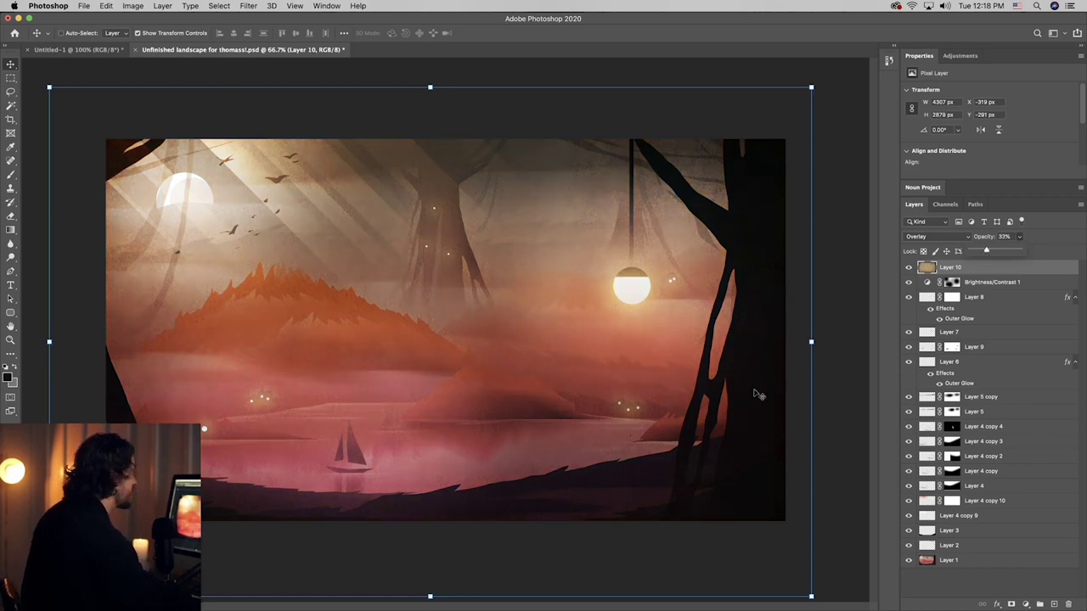
{"action": "key", "text": "ctrl+Up"}
{"action": "left_click", "coordinate": [204, 429]}
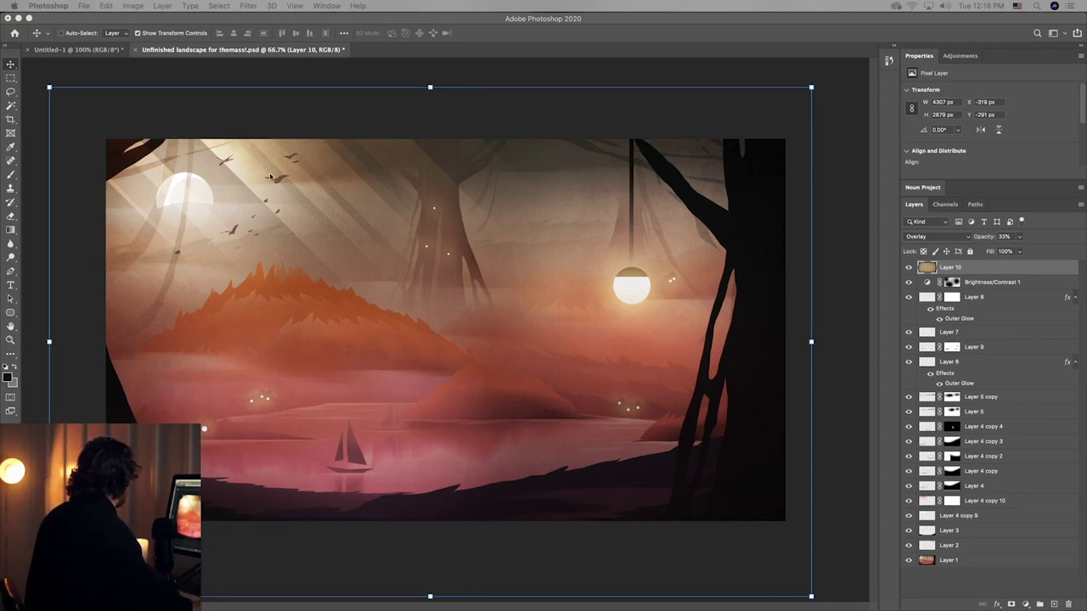
- Switch to the Pencil tool, set the foreground colour to white (ffffff), and add a new layer above the paper texture
{"action": "left_click", "coordinate": [11, 174]}
{"action": "left_click", "coordinate": [51, 181]}
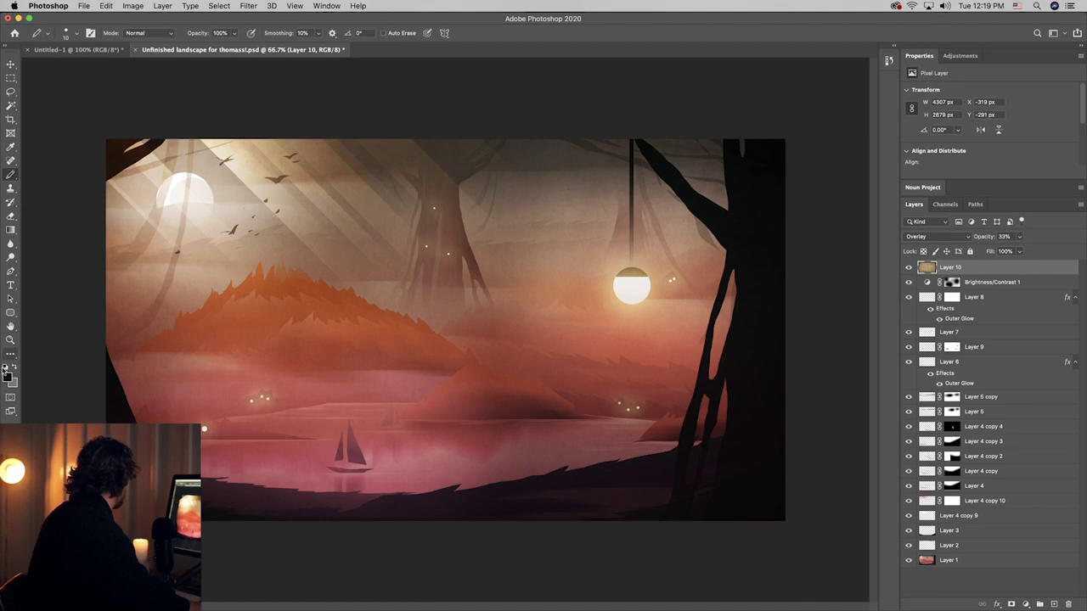
{"action": "left_click", "coordinate": [8, 377]}
{"action": "type", "text": "ffffff"}
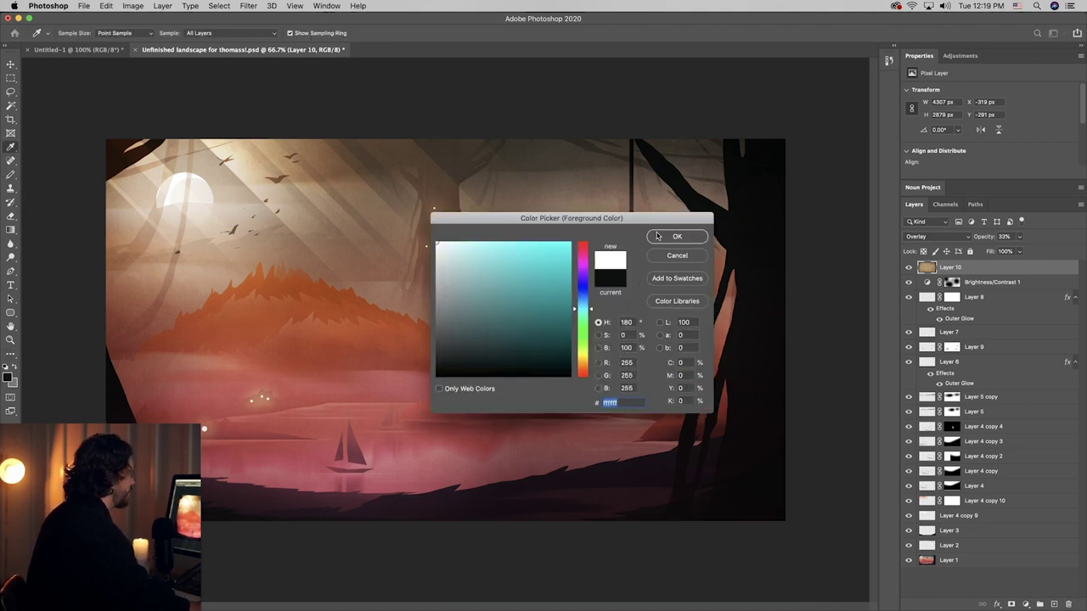
{"action": "key", "text": "Return"}
{"action": "left_click", "coordinate": [1054, 604]}
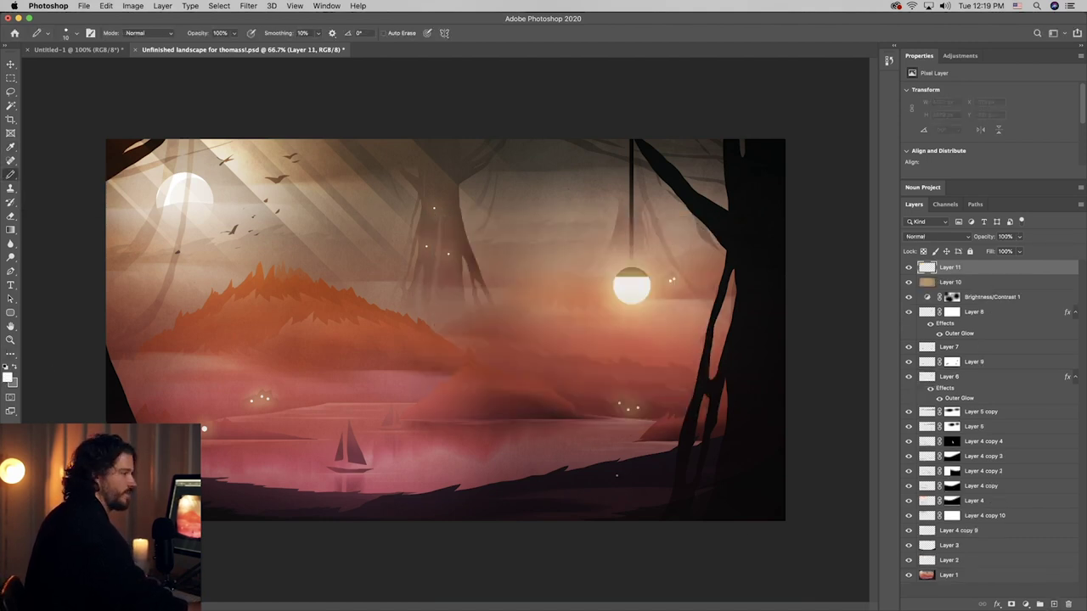
- Handwrite a white signature about 670 px wide and 285 px tall on the dark shore near the large tree's base
{"action": "left_click_drag", "start_coordinate": [675, 466], "coordinate": [583, 490]}
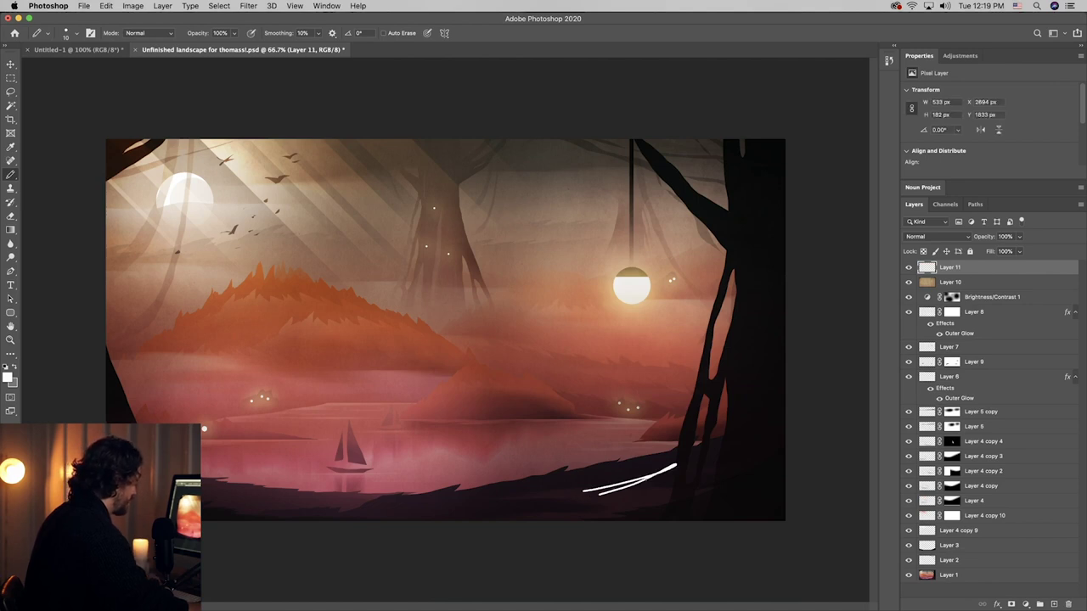
{"action": "key", "text": "super+z"}
{"action": "left_click_drag", "start_coordinate": [679, 467], "coordinate": [604, 512]}
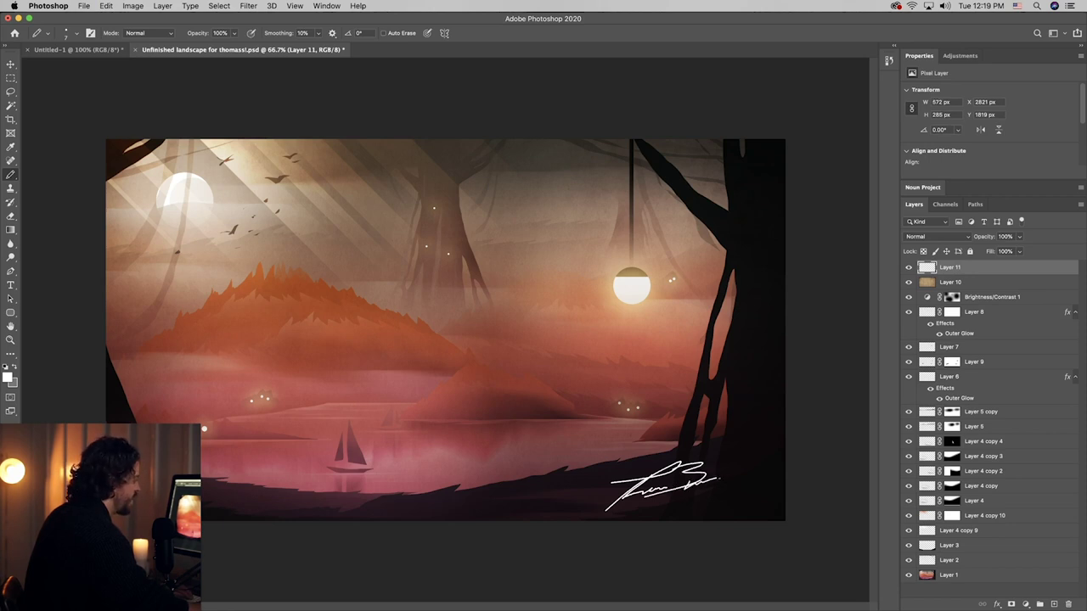
- Move the signature closer to the artwork's lower-right corner and save the document
{"action": "key", "text": "v"}
{"action": "left_click_drag", "start_coordinate": [680, 477], "coordinate": [721, 480]}
{"action": "key", "text": "super+s"}
- Duplicate the hanging lamp's Layers 7, 8 and 9 twice, placing one copy up-left of the original and one beside the moon, and save
{"action": "left_click", "coordinate": [653, 300], "text": "super"}
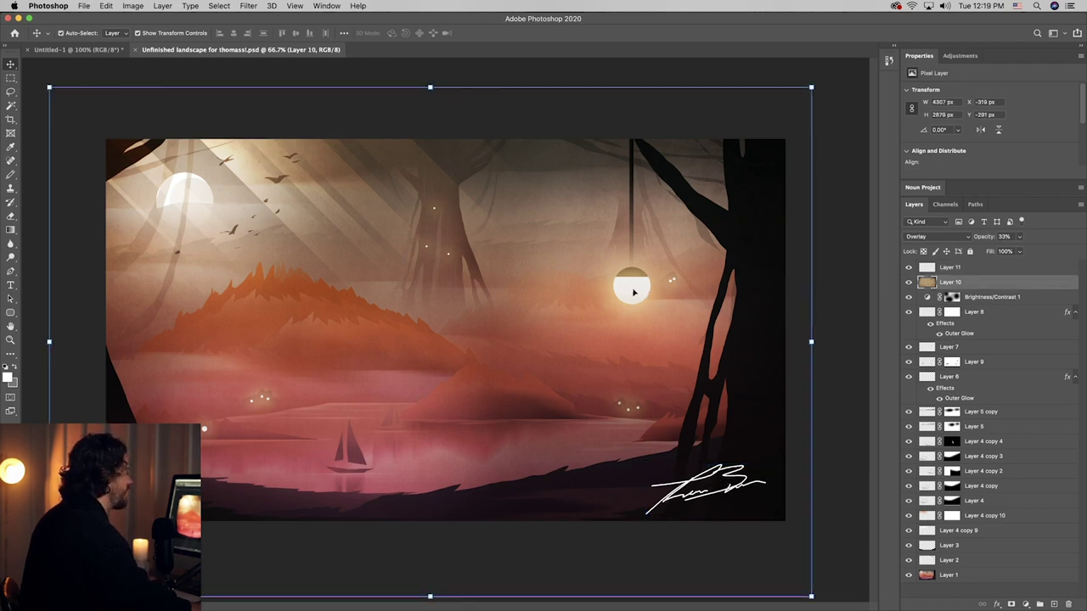
{"action": "left_click", "coordinate": [991, 321]}
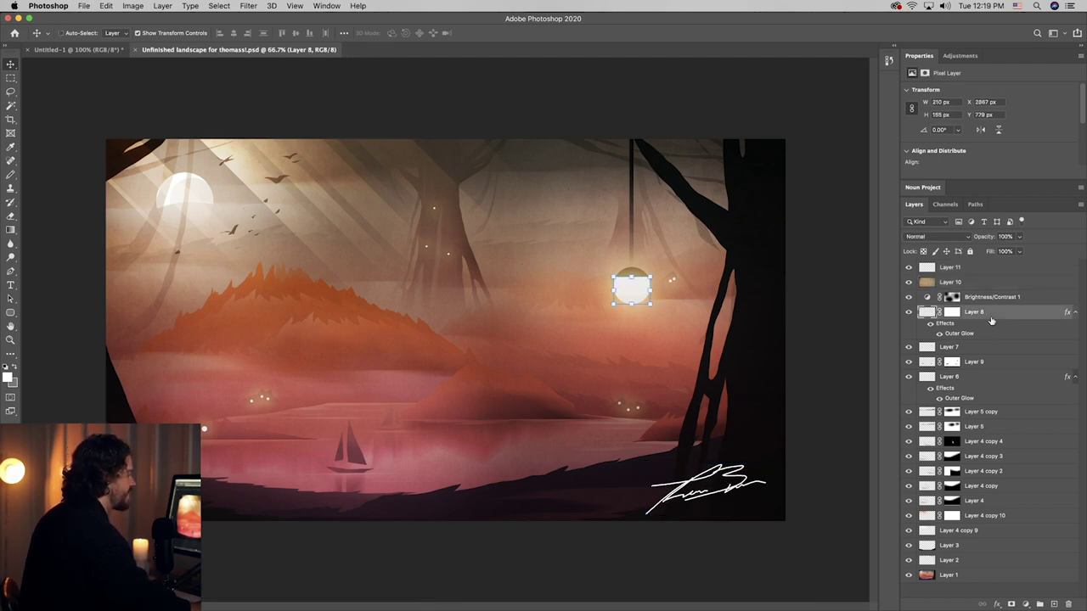
{"action": "left_click", "coordinate": [975, 360], "text": "shift"}
{"action": "left_click_drag", "start_coordinate": [541, 317], "coordinate": [143, 270]}
{"action": "key", "text": "super+s"}
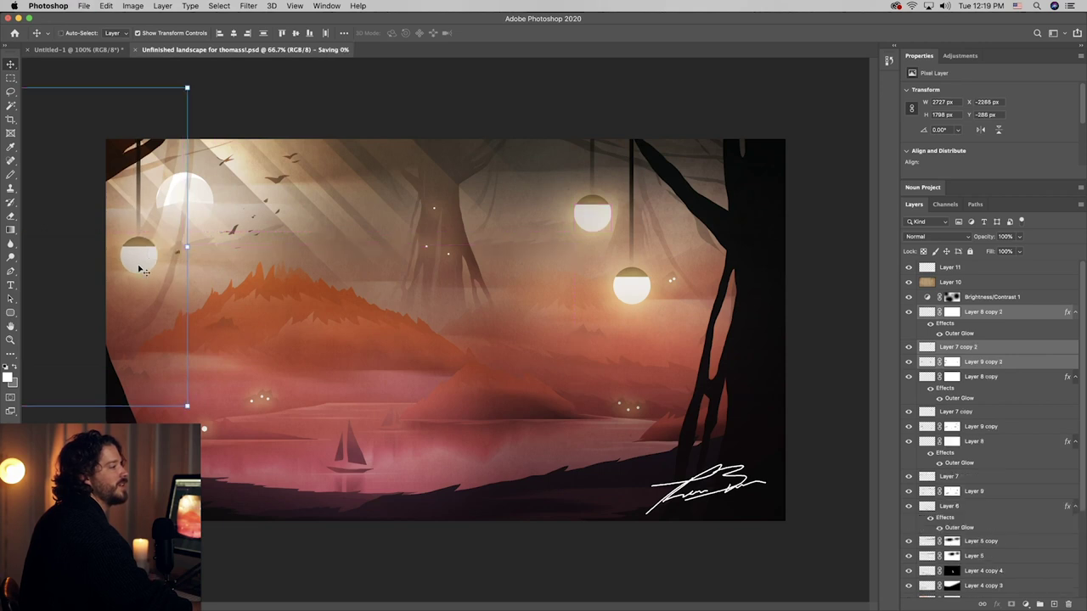
{"action": "left_click", "coordinate": [835, 94]}
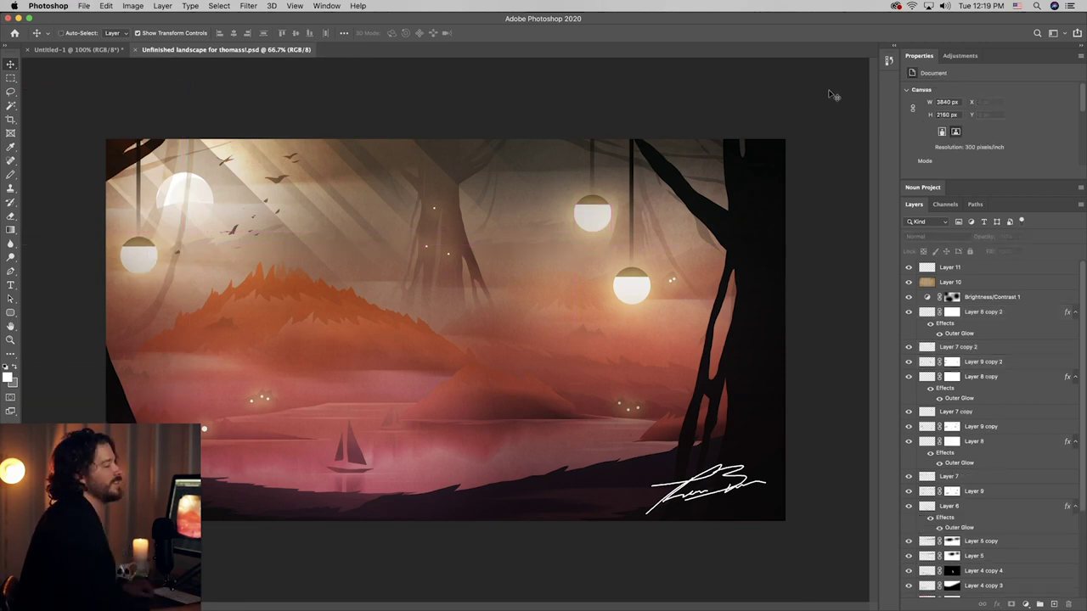